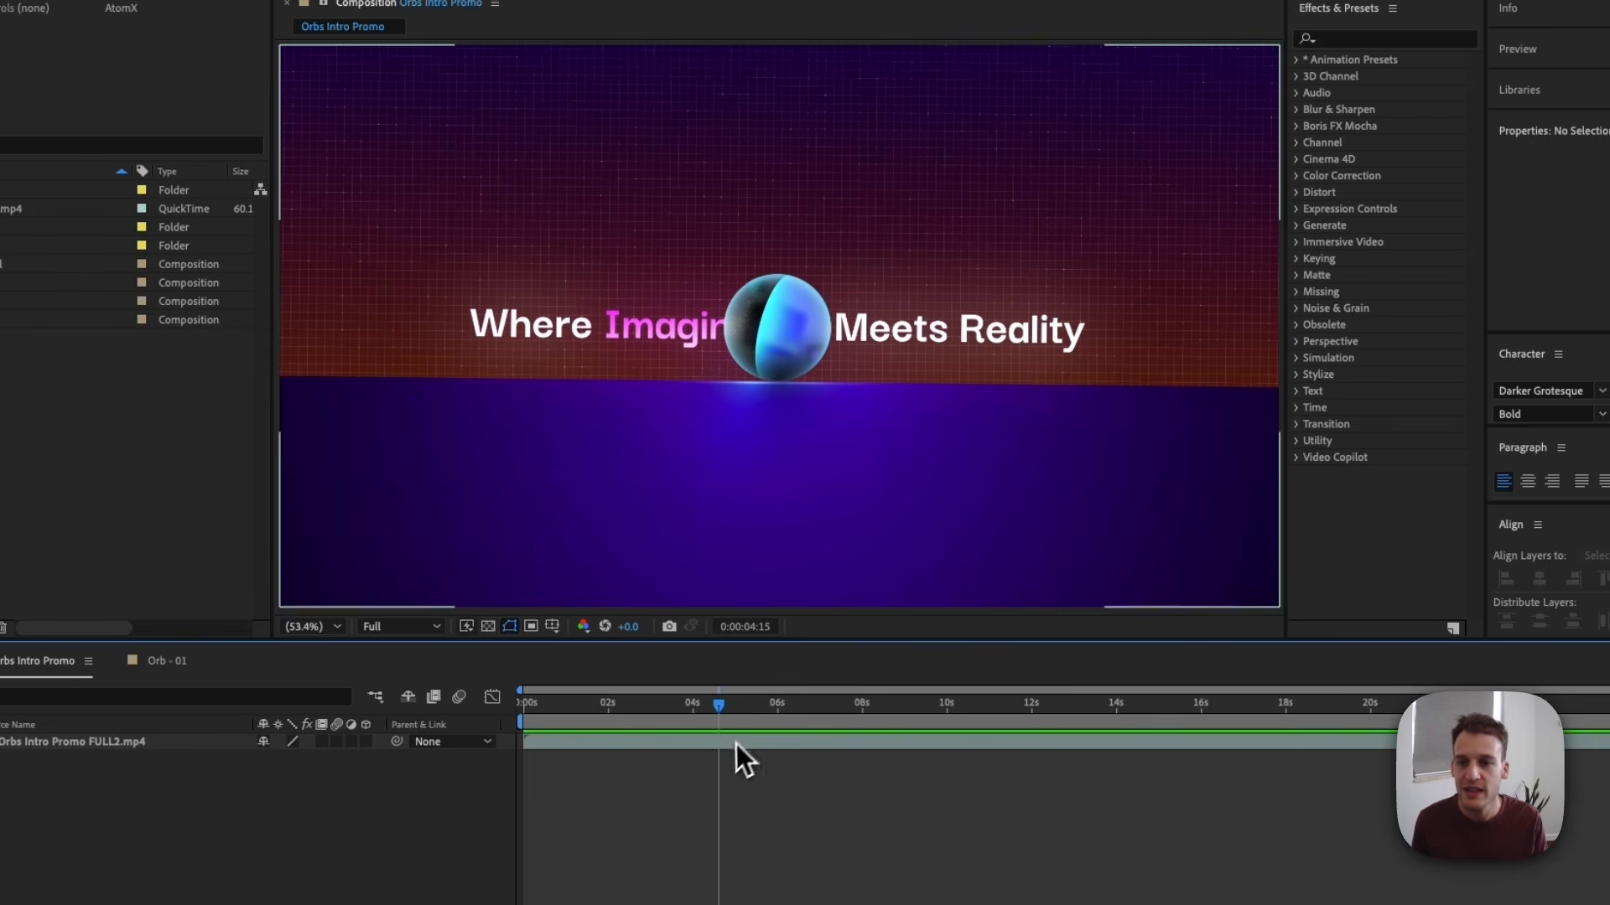
Scrub through the Orbs Intro Promo composition to preview the finished orb animation.
left_click_drag(717, 719, 927, 704)
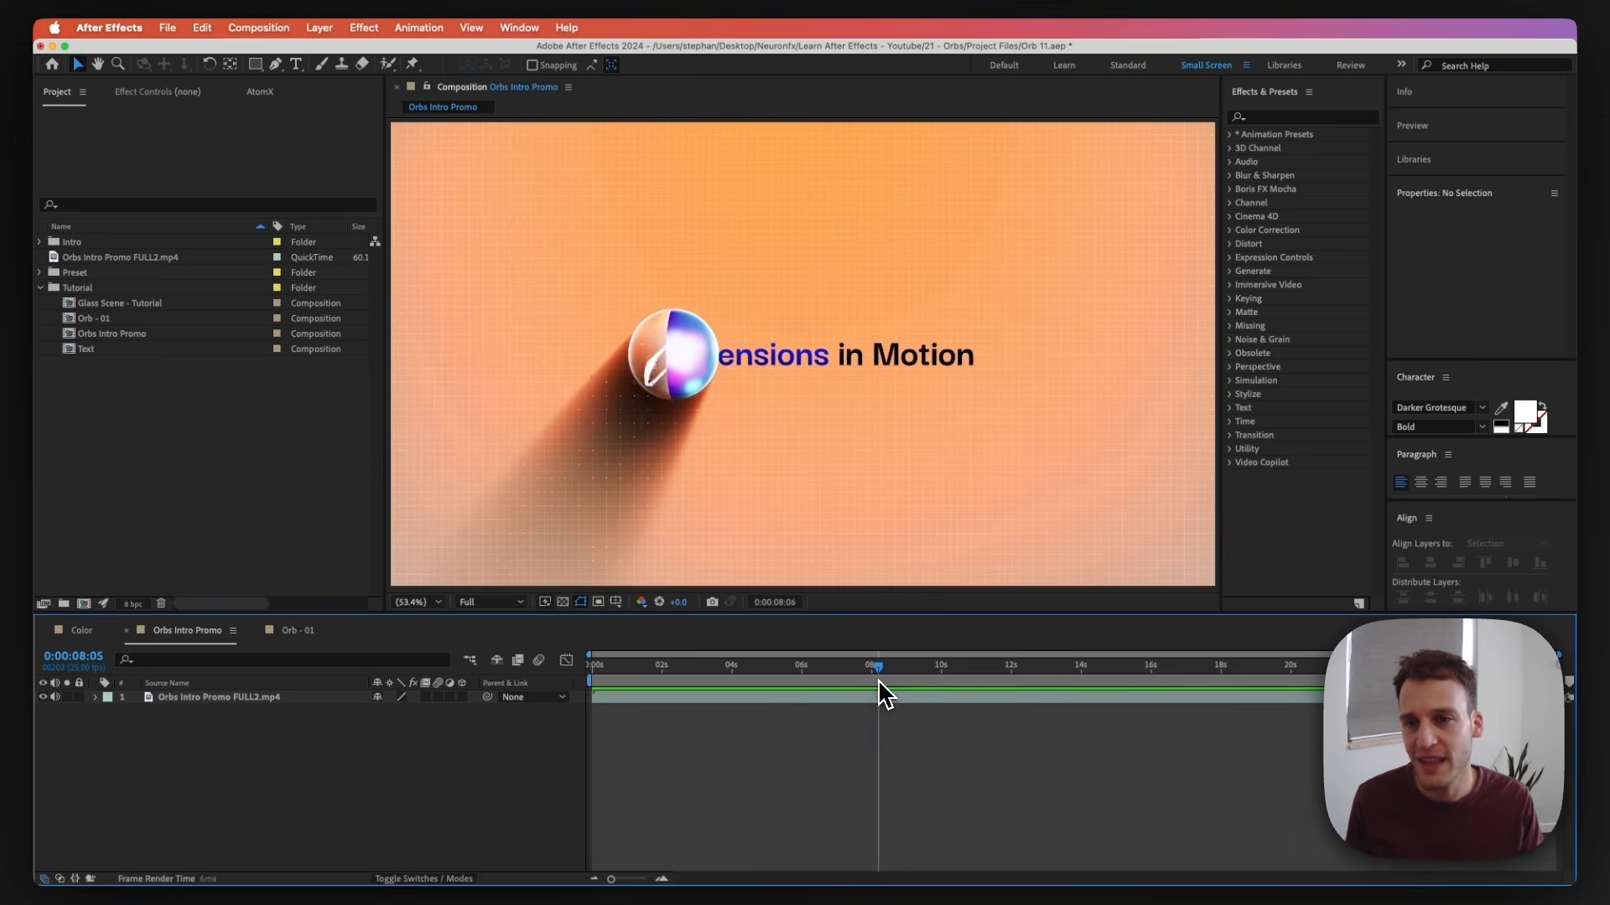
left_click_drag(882, 690, 897, 685)
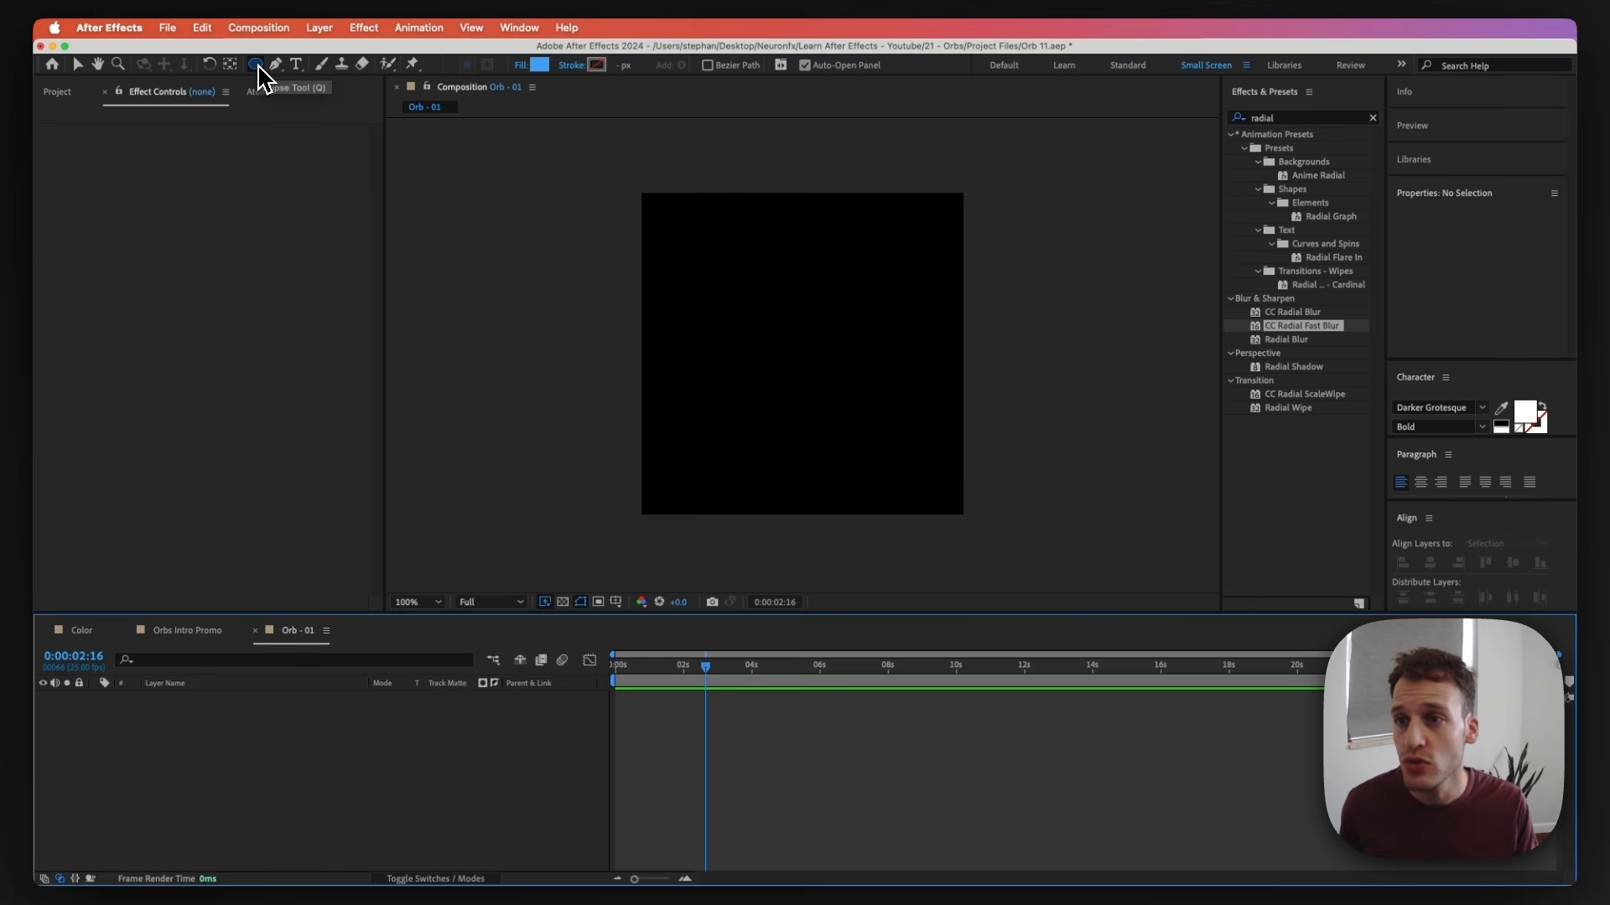
Draw a small circle in the Orb - 01 composition, centre its anchor point, and align it to the composition's centre.
mouse_move(770, 338)
left_mouse_down()
mouse_move(833, 401)
mouse_move(734, 385)
left_mouse_up()
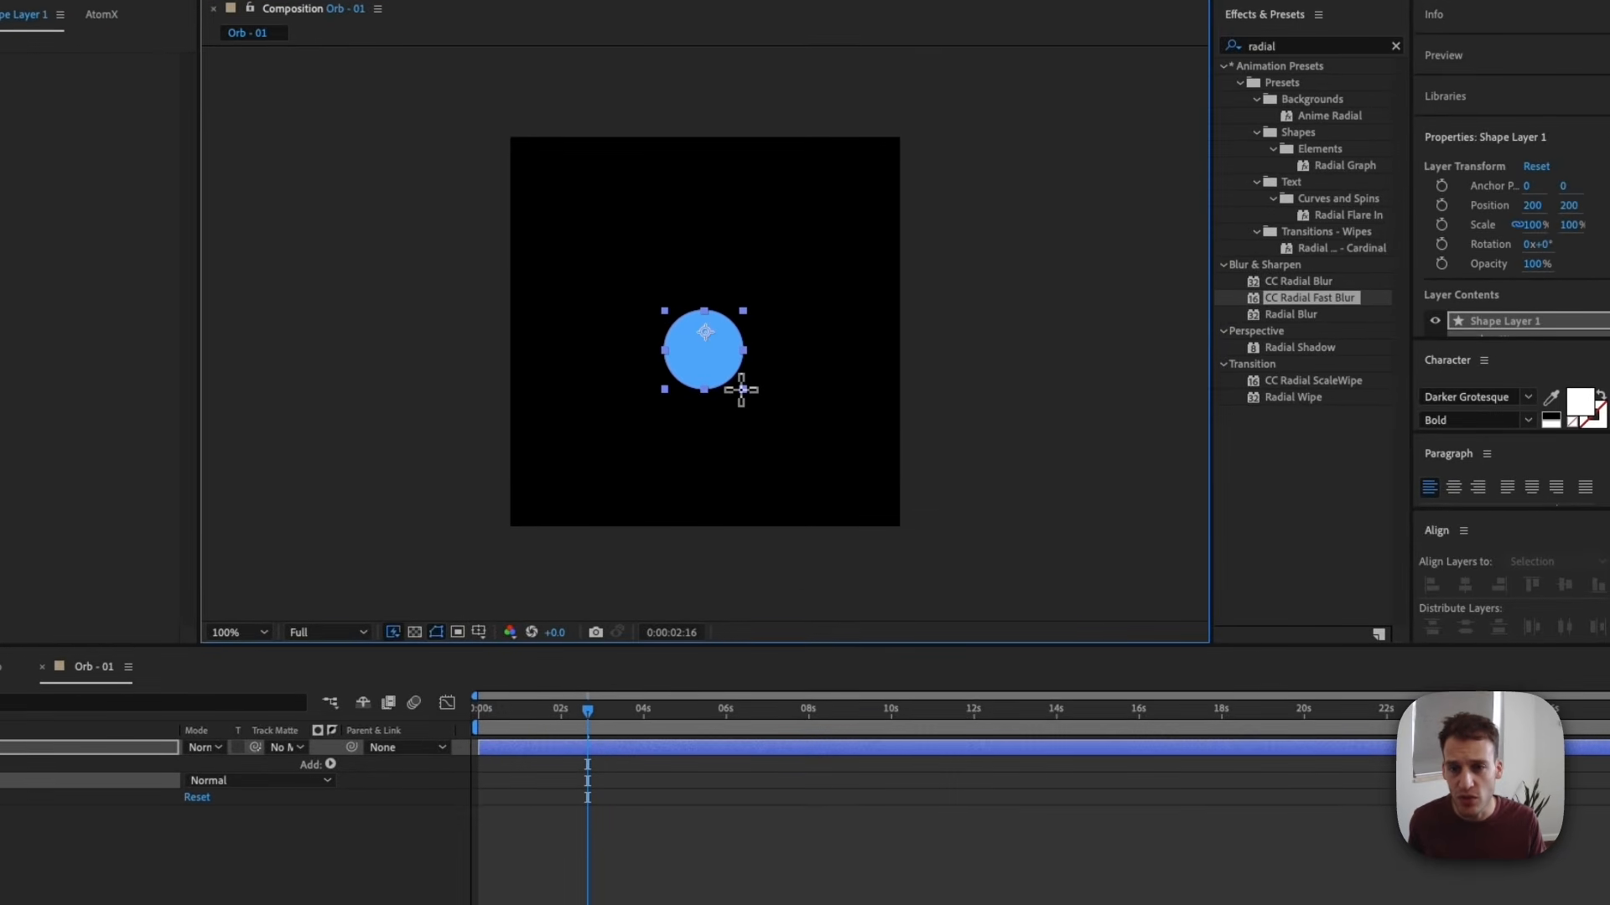
key("ctrl+alt+Home")
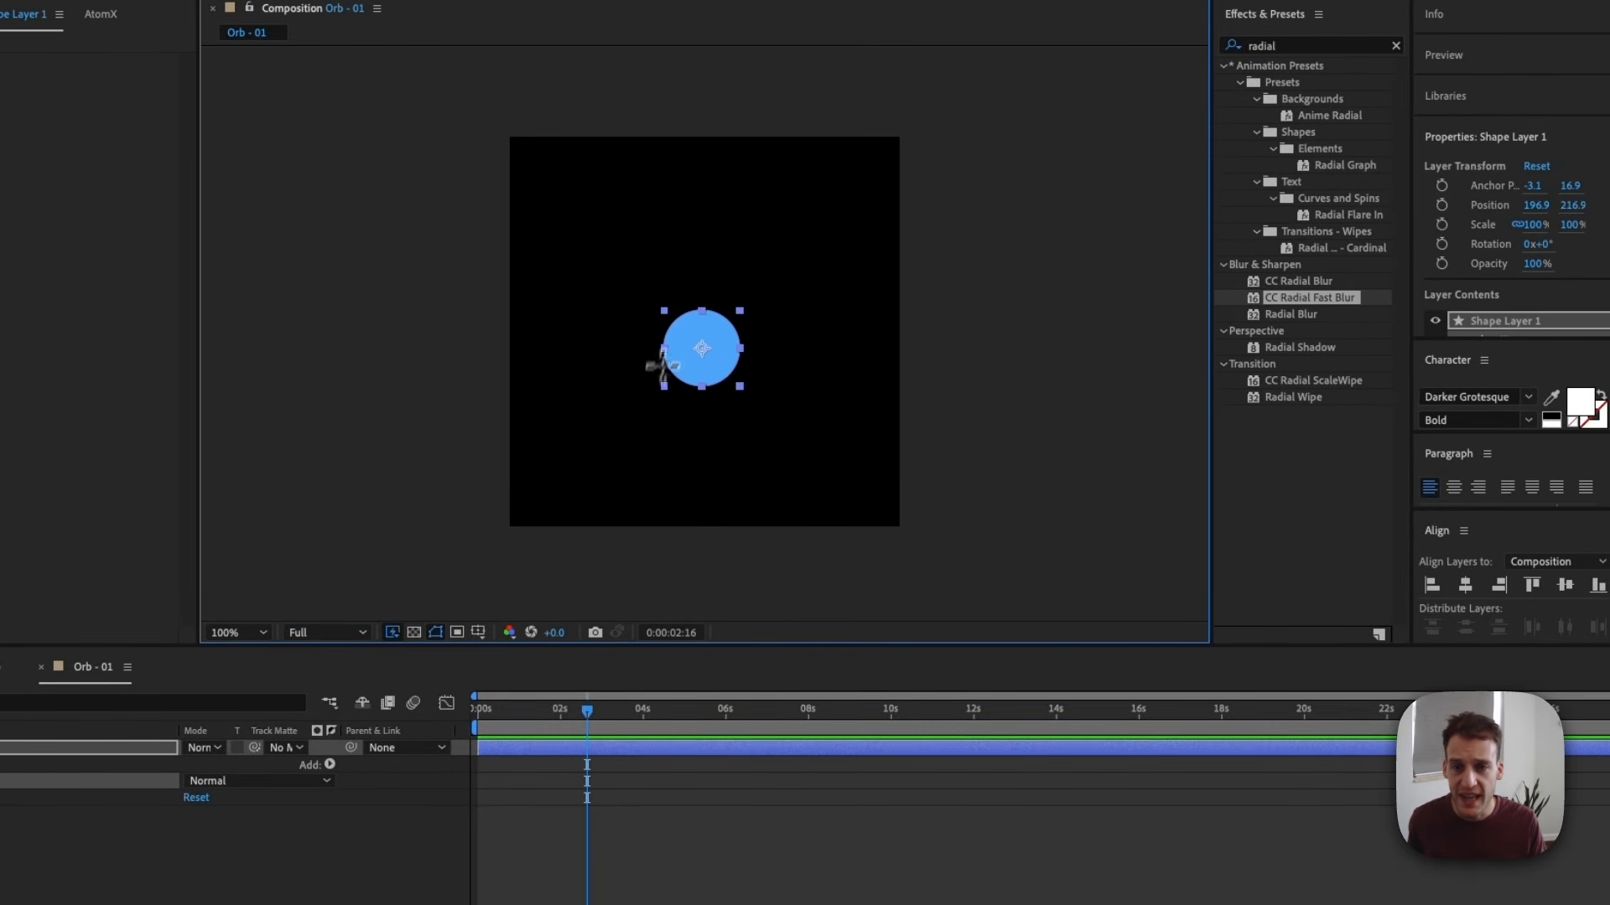
left_click(1465, 586)
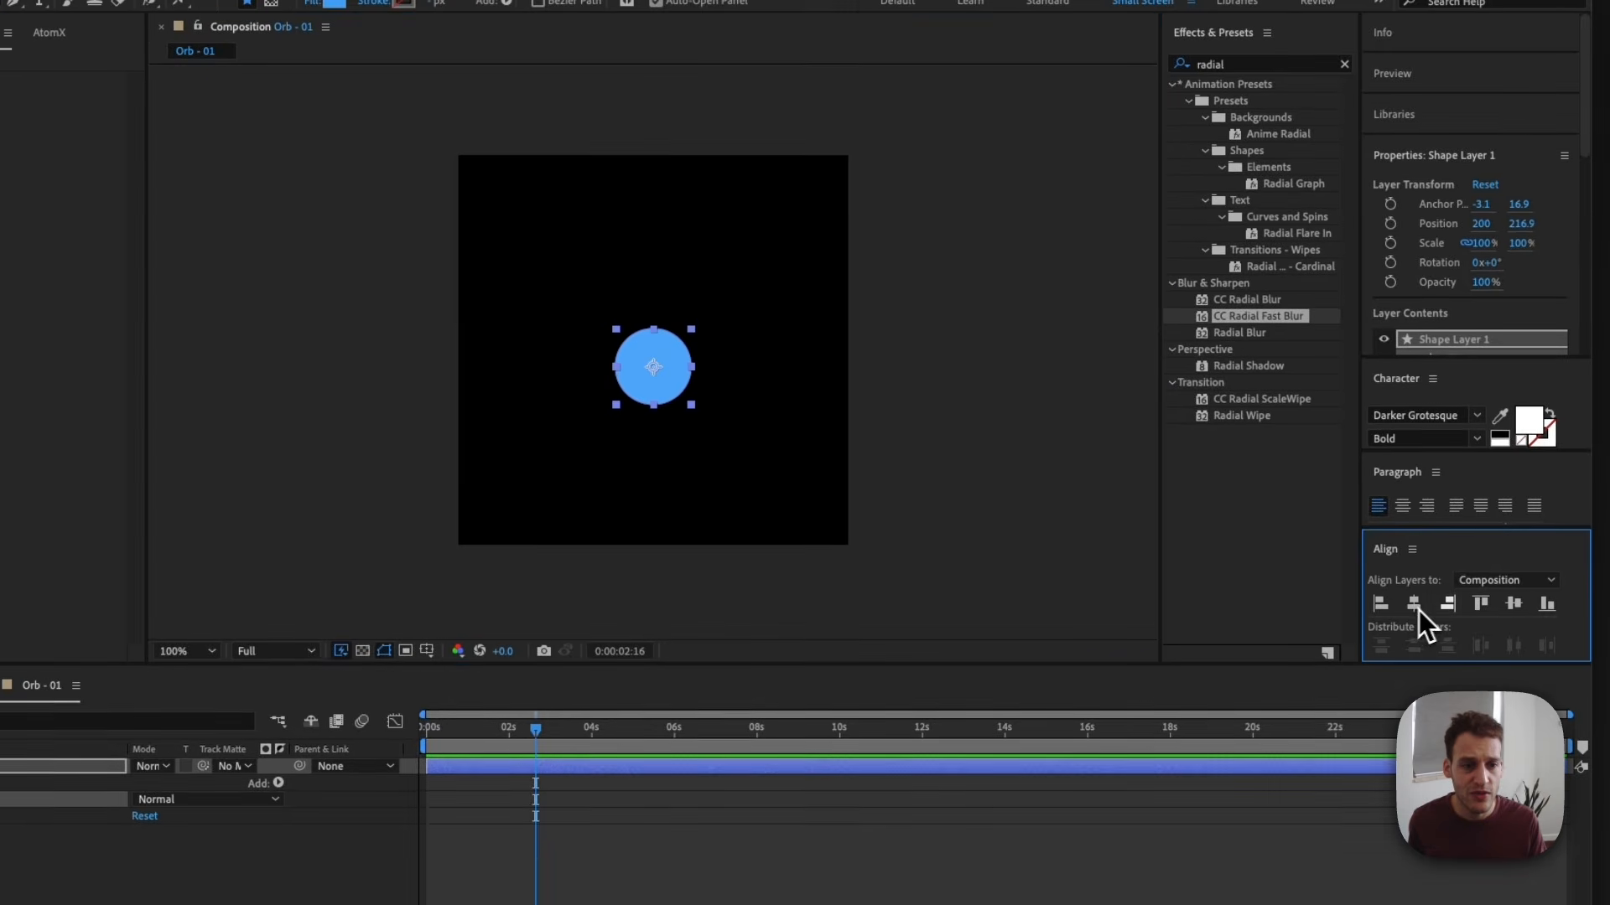
left_click(1514, 603)
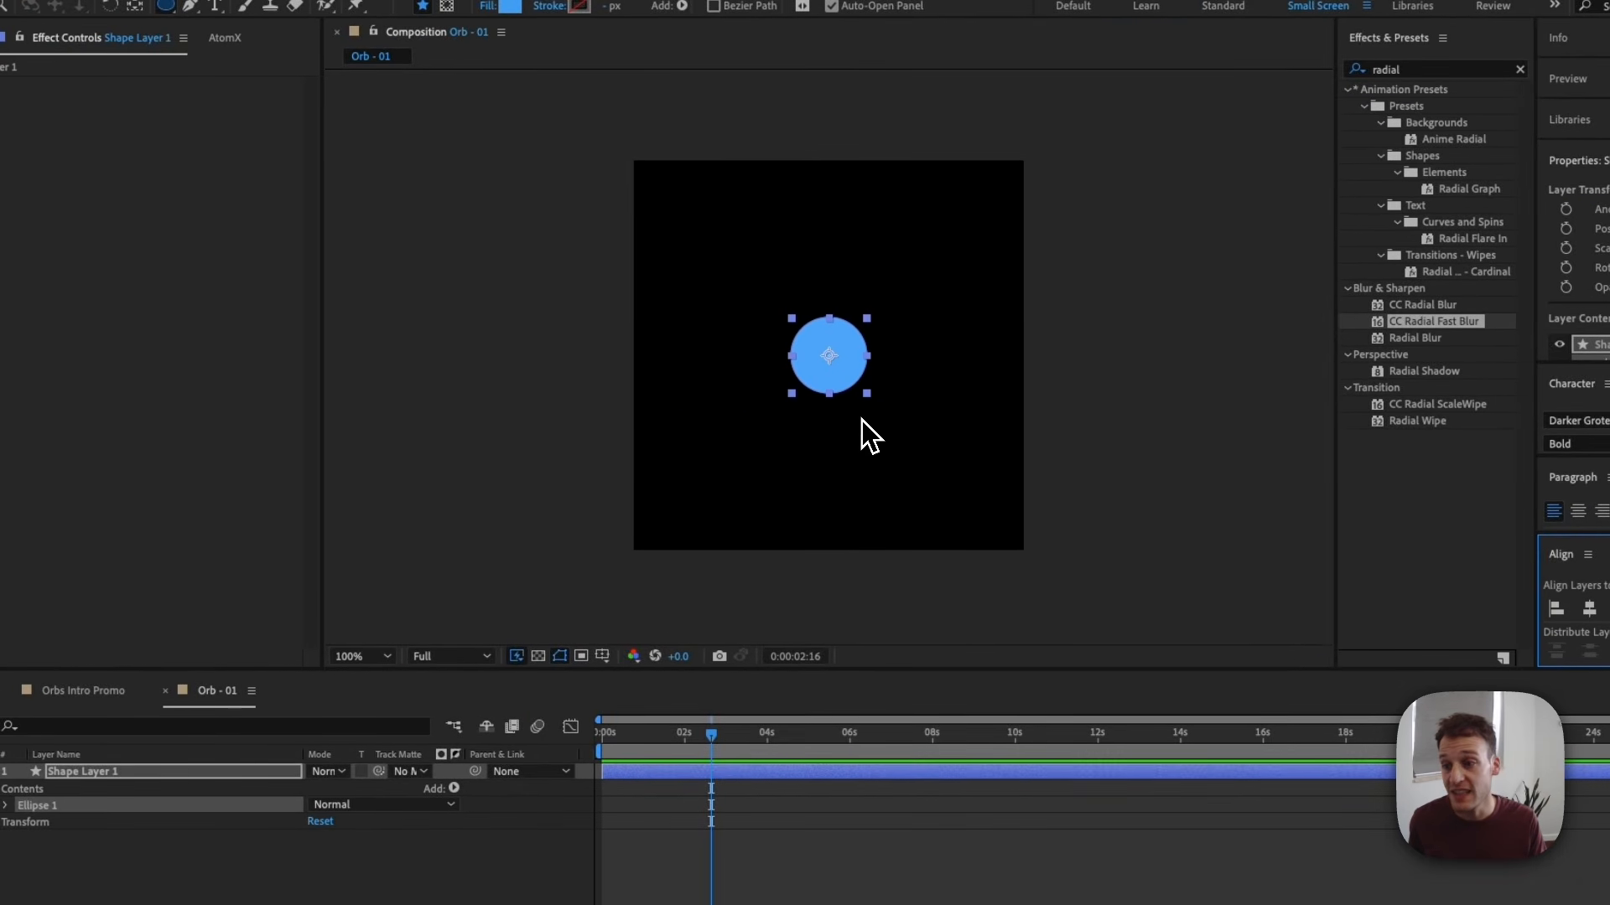
Rename the circle's shape layer to Orb and switch its fill from solid to radial gradient.
key("Return")
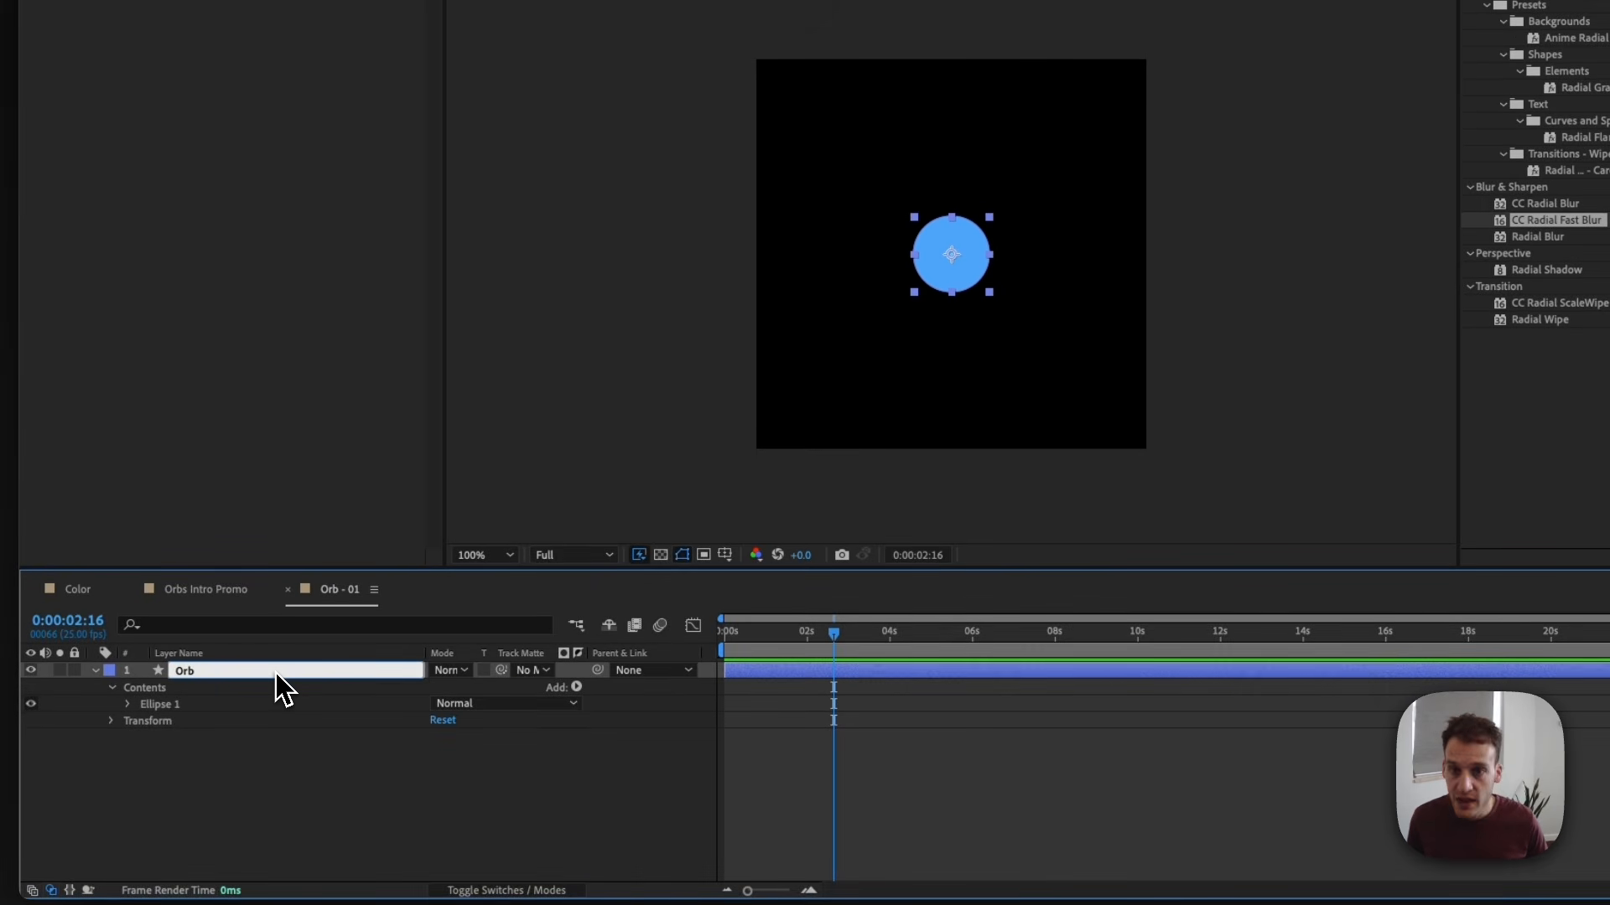
key("Return")
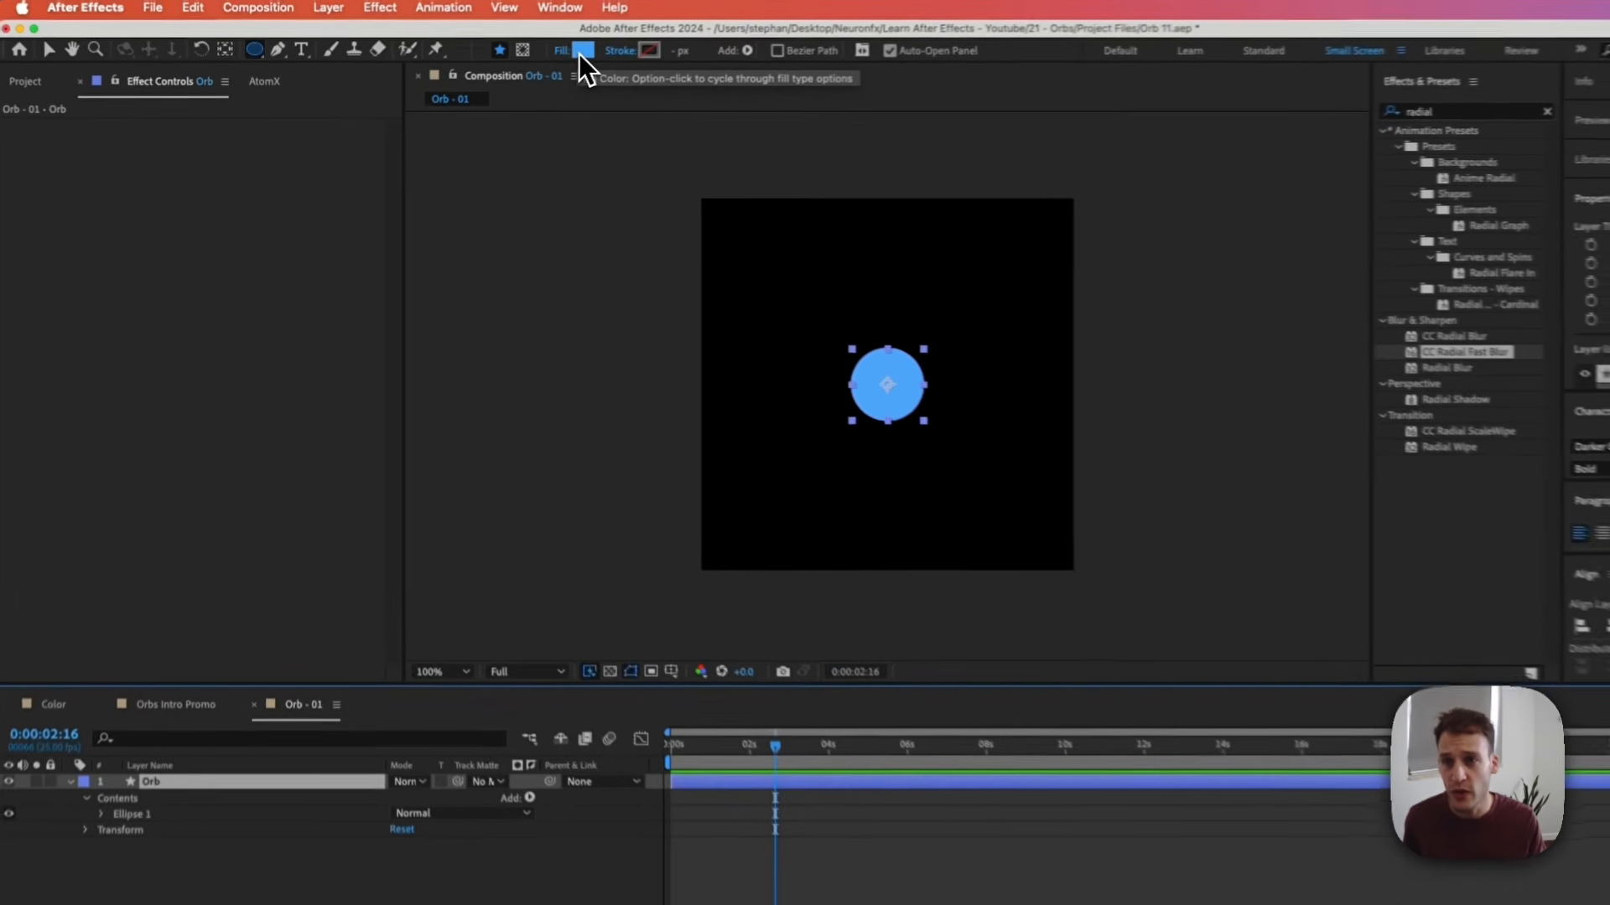
left_click(594, 46, "alt")
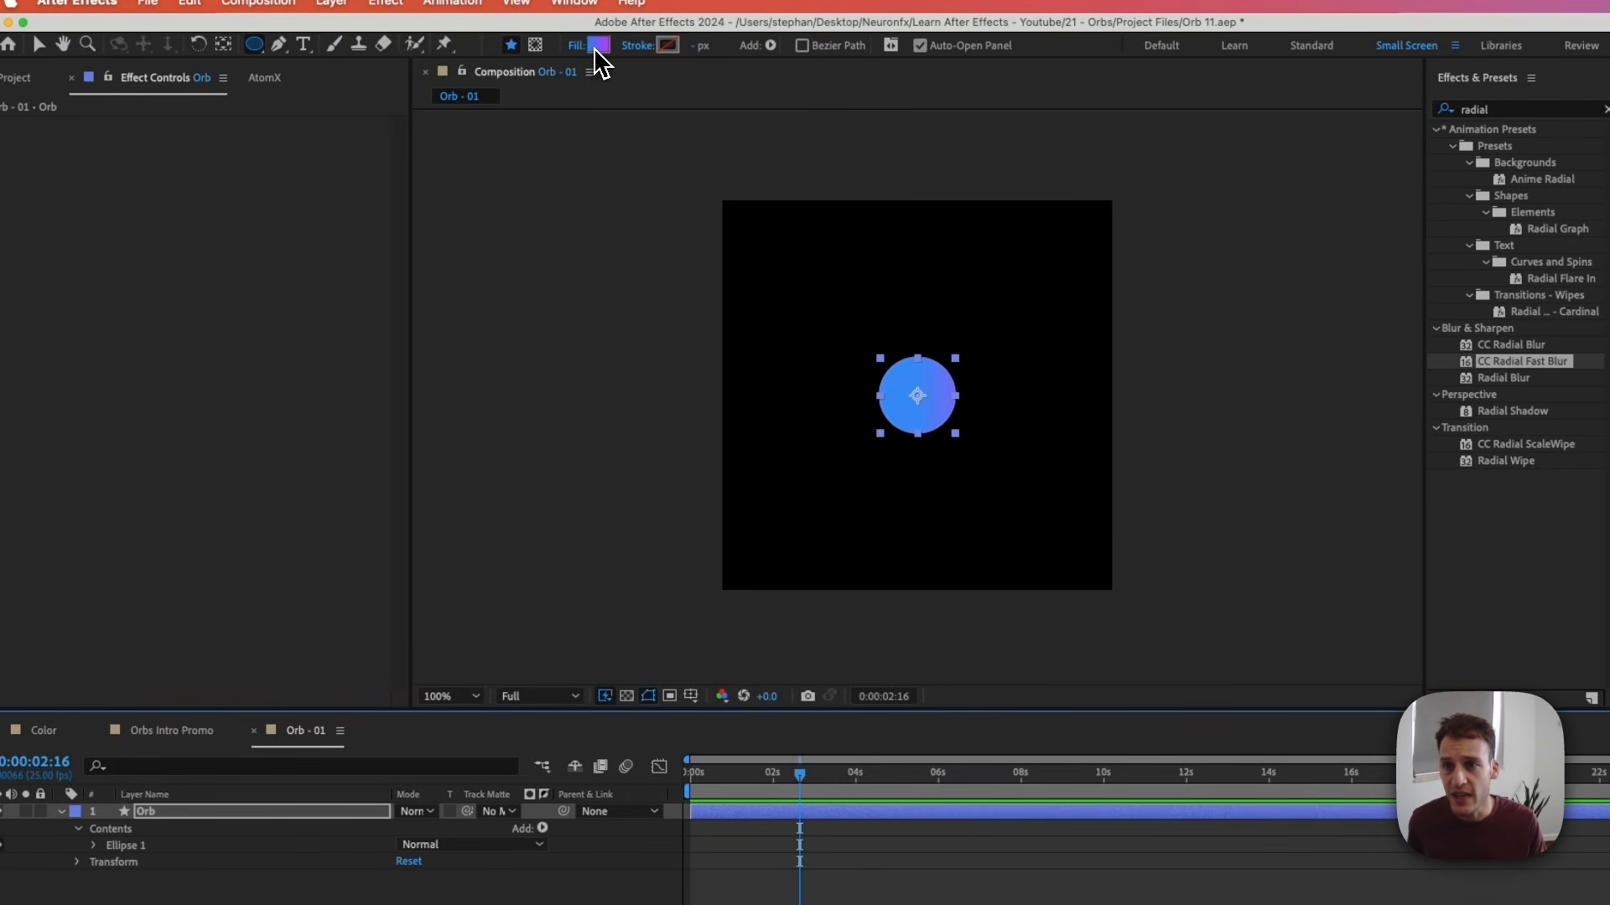
left_click(595, 46, "alt")
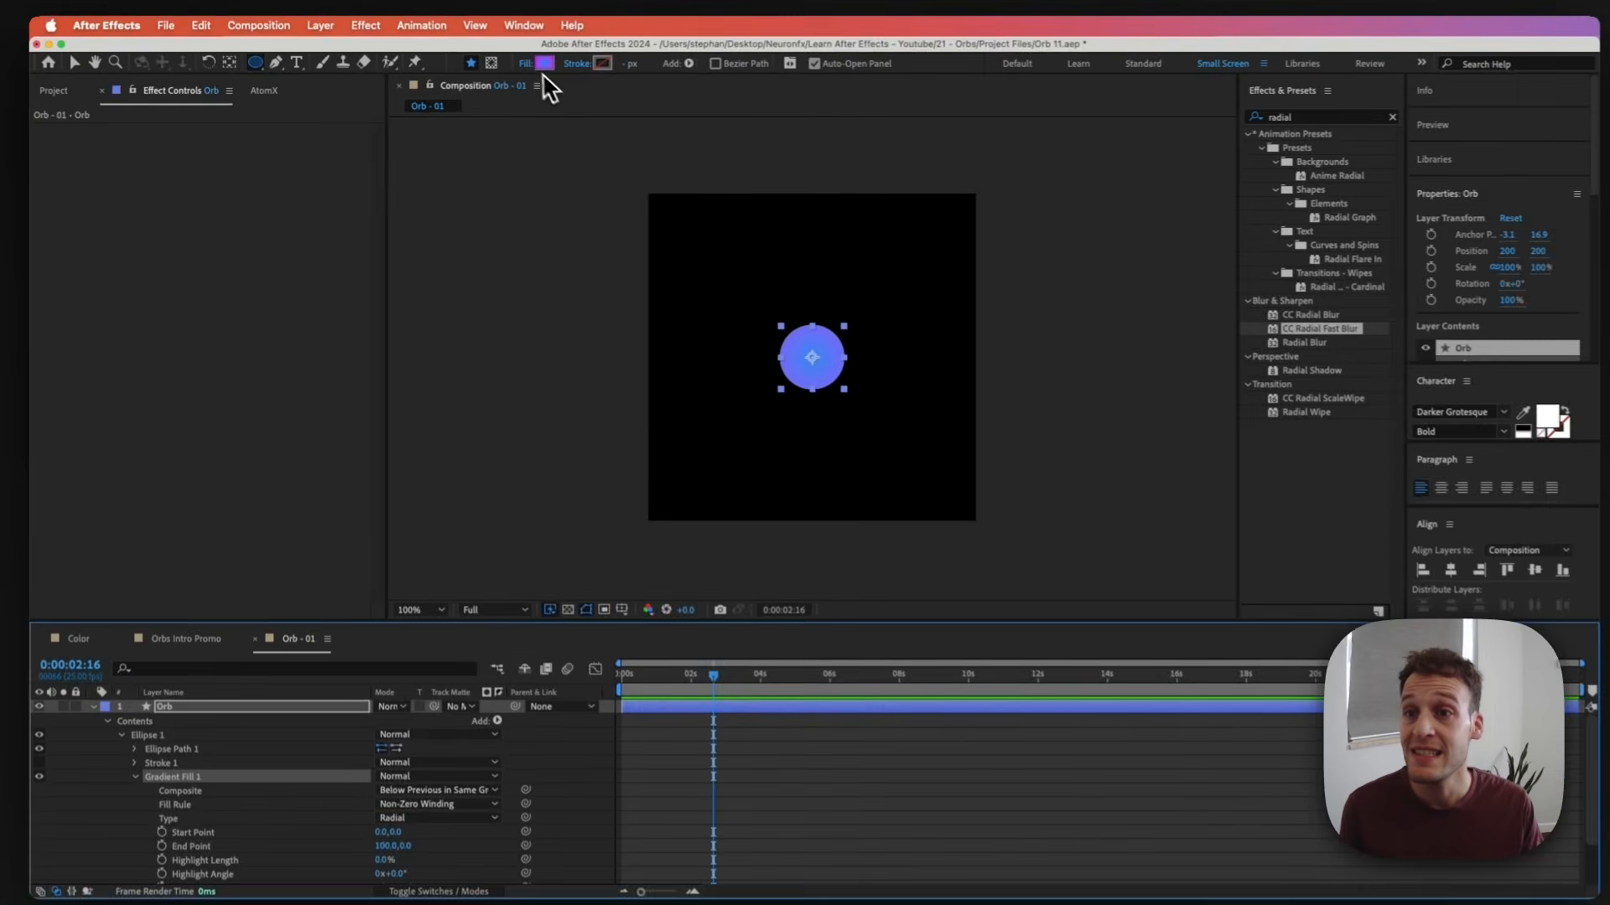
Set the orb's radial gradient to run from blue-violet 533AF0 to light pink-purple E28EFF.
left_click(599, 47)
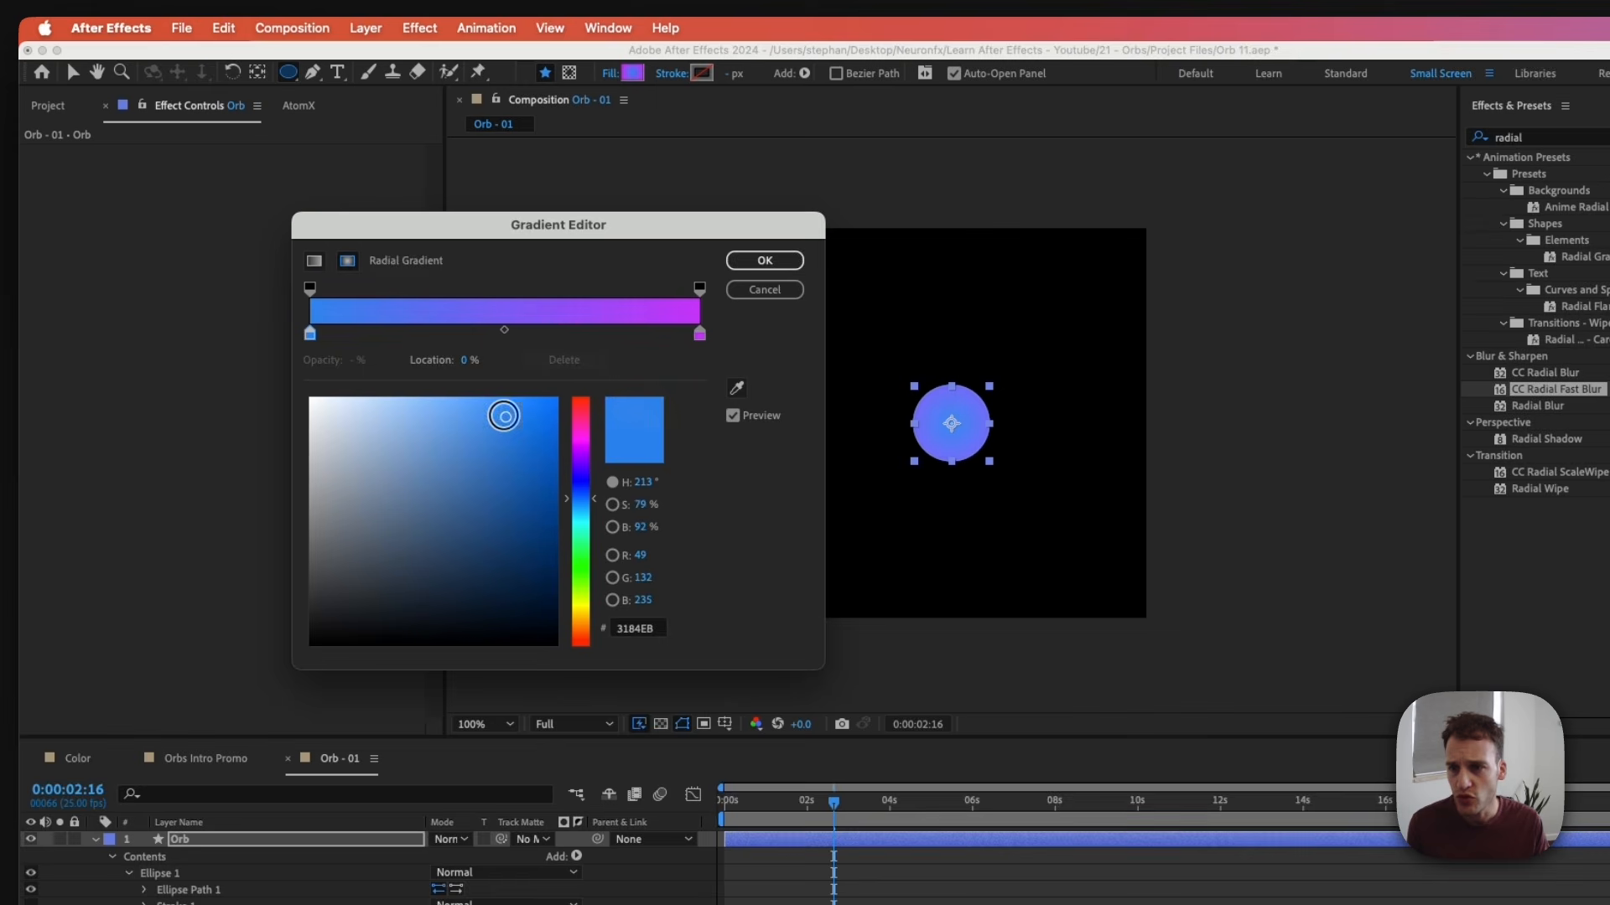
left_click_drag(507, 416, 498, 412)
left_click_drag(574, 488, 556, 472)
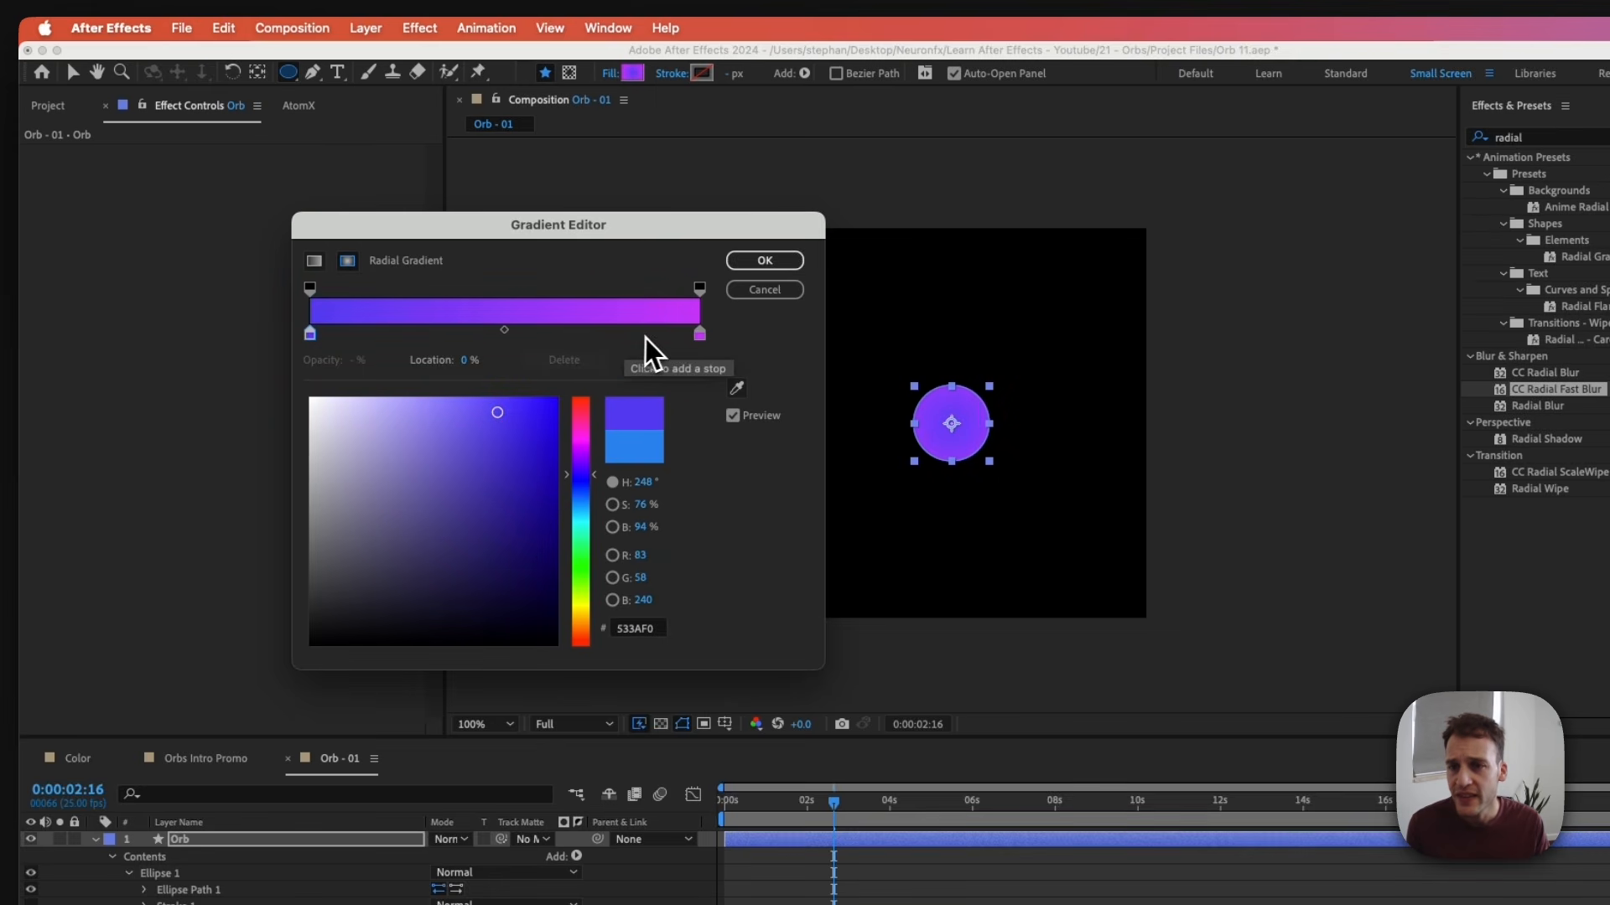
left_click(699, 334)
left_click_drag(470, 401, 423, 390)
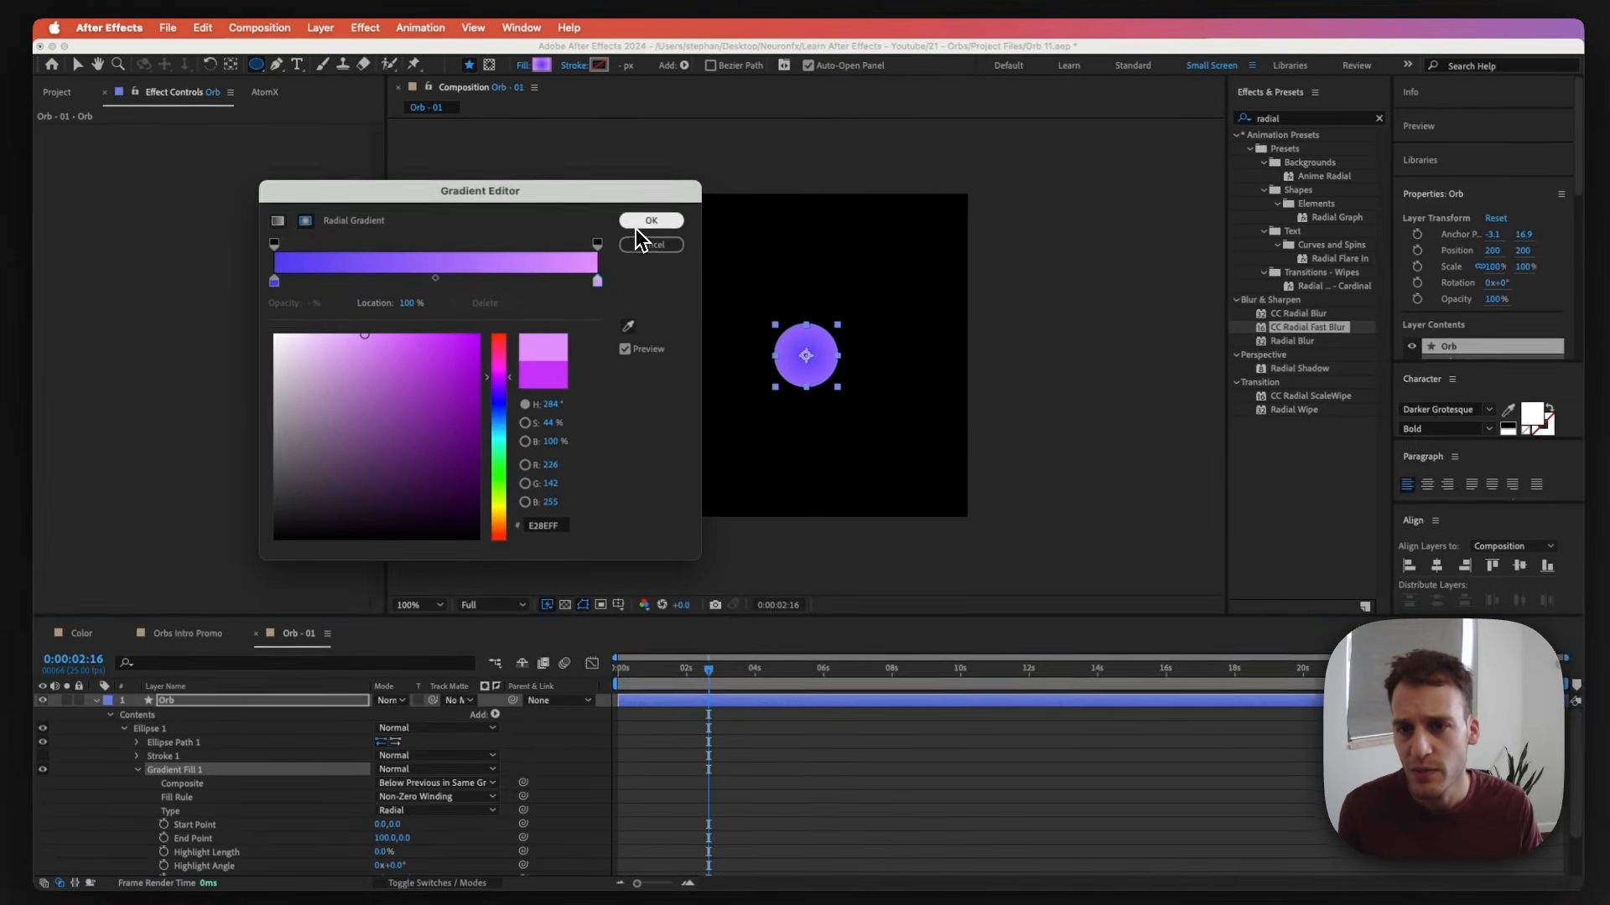
left_click(765, 261)
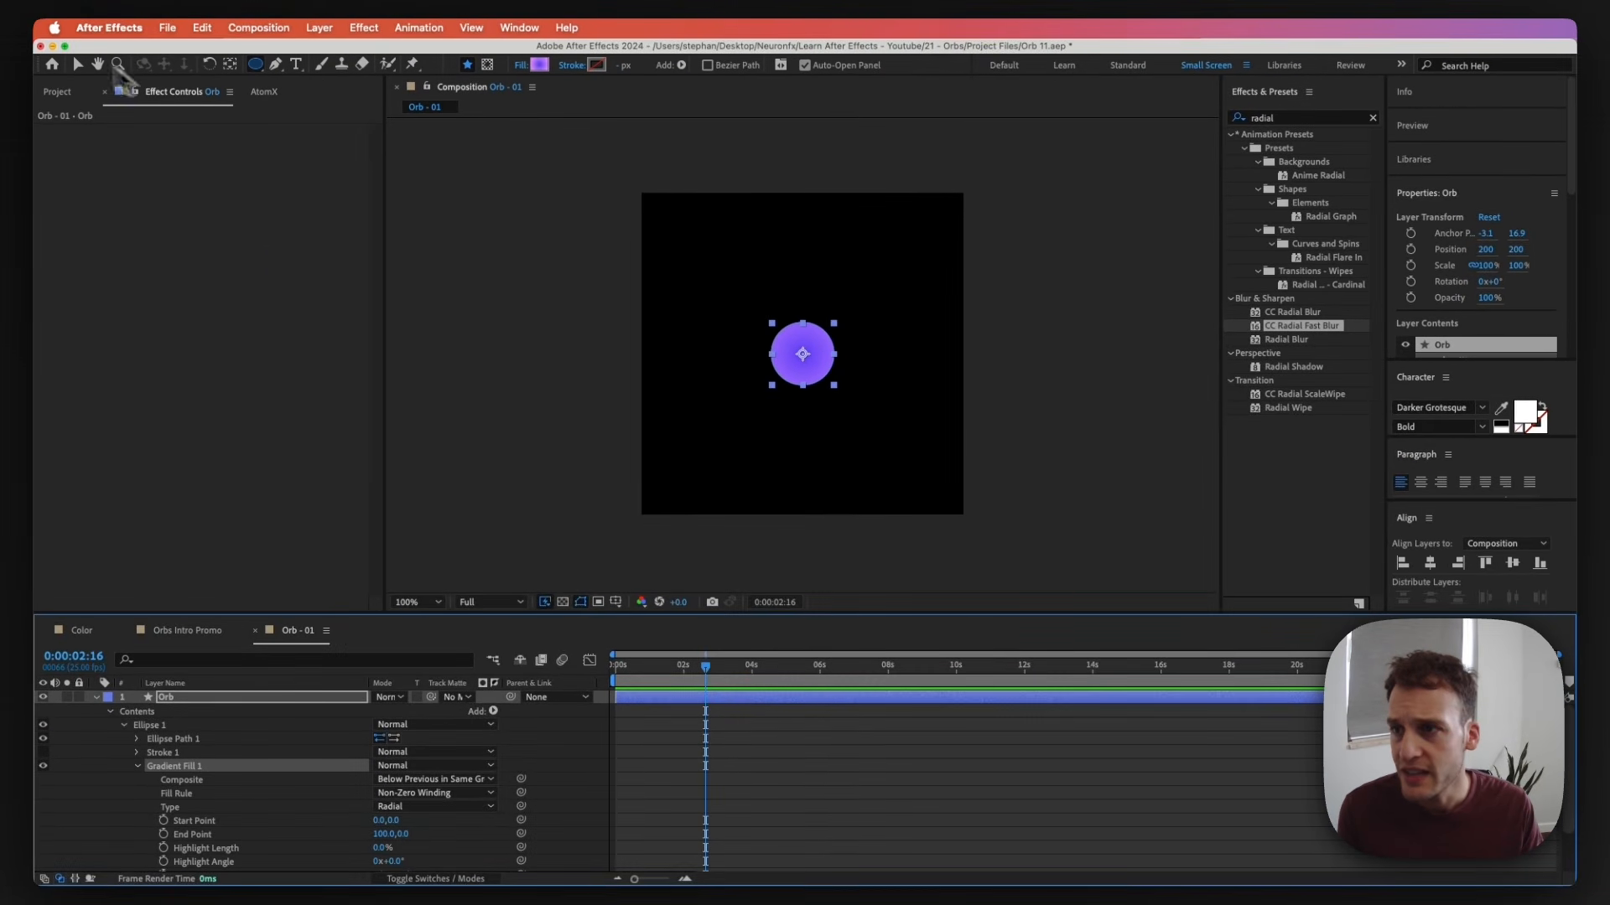
Reposition the orb's gradient, with the start point at about -23.8, -19.7 and the end point at about 33.4, 21.6.
left_click(78, 64)
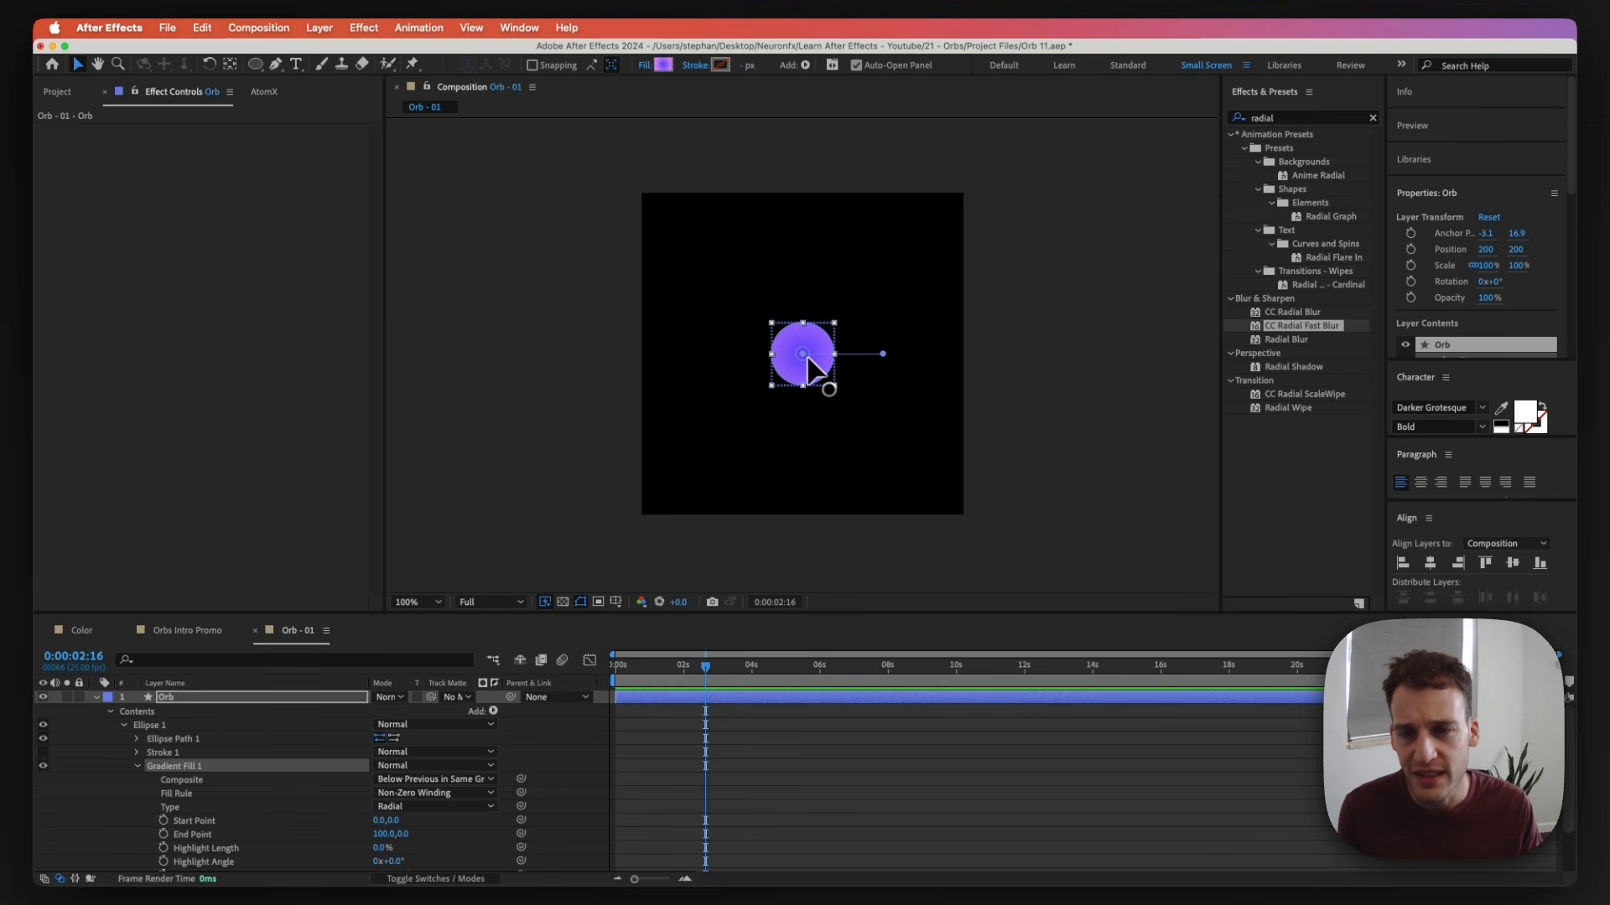
scroll(807, 358, "up", 1)
left_click_drag(803, 354, 822, 380)
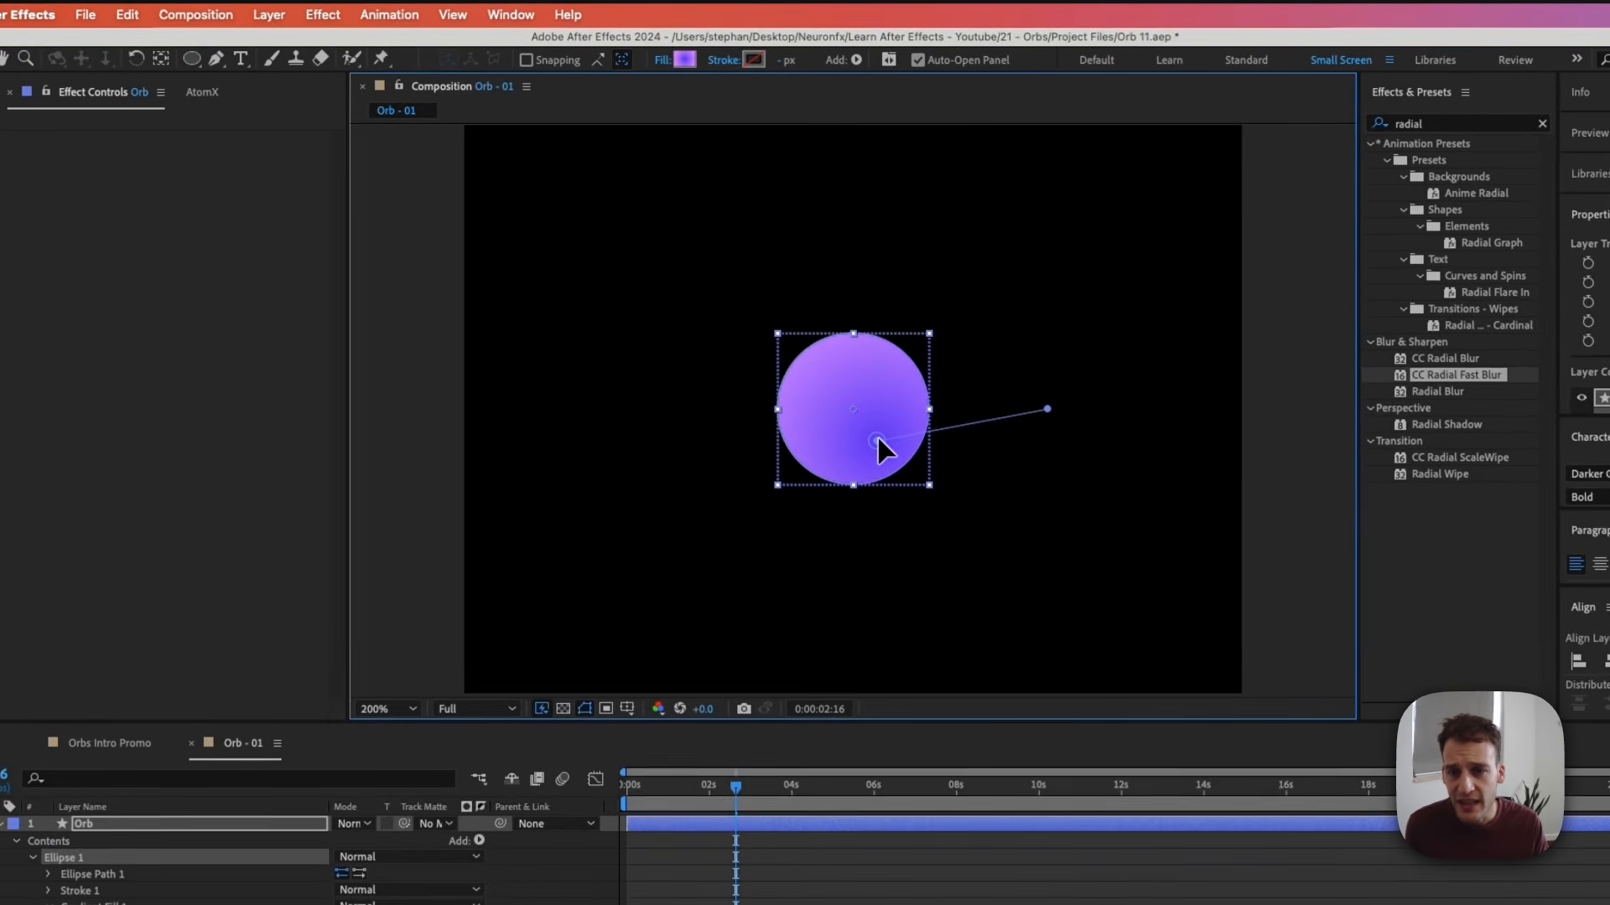
left_click_drag(877, 440, 818, 375)
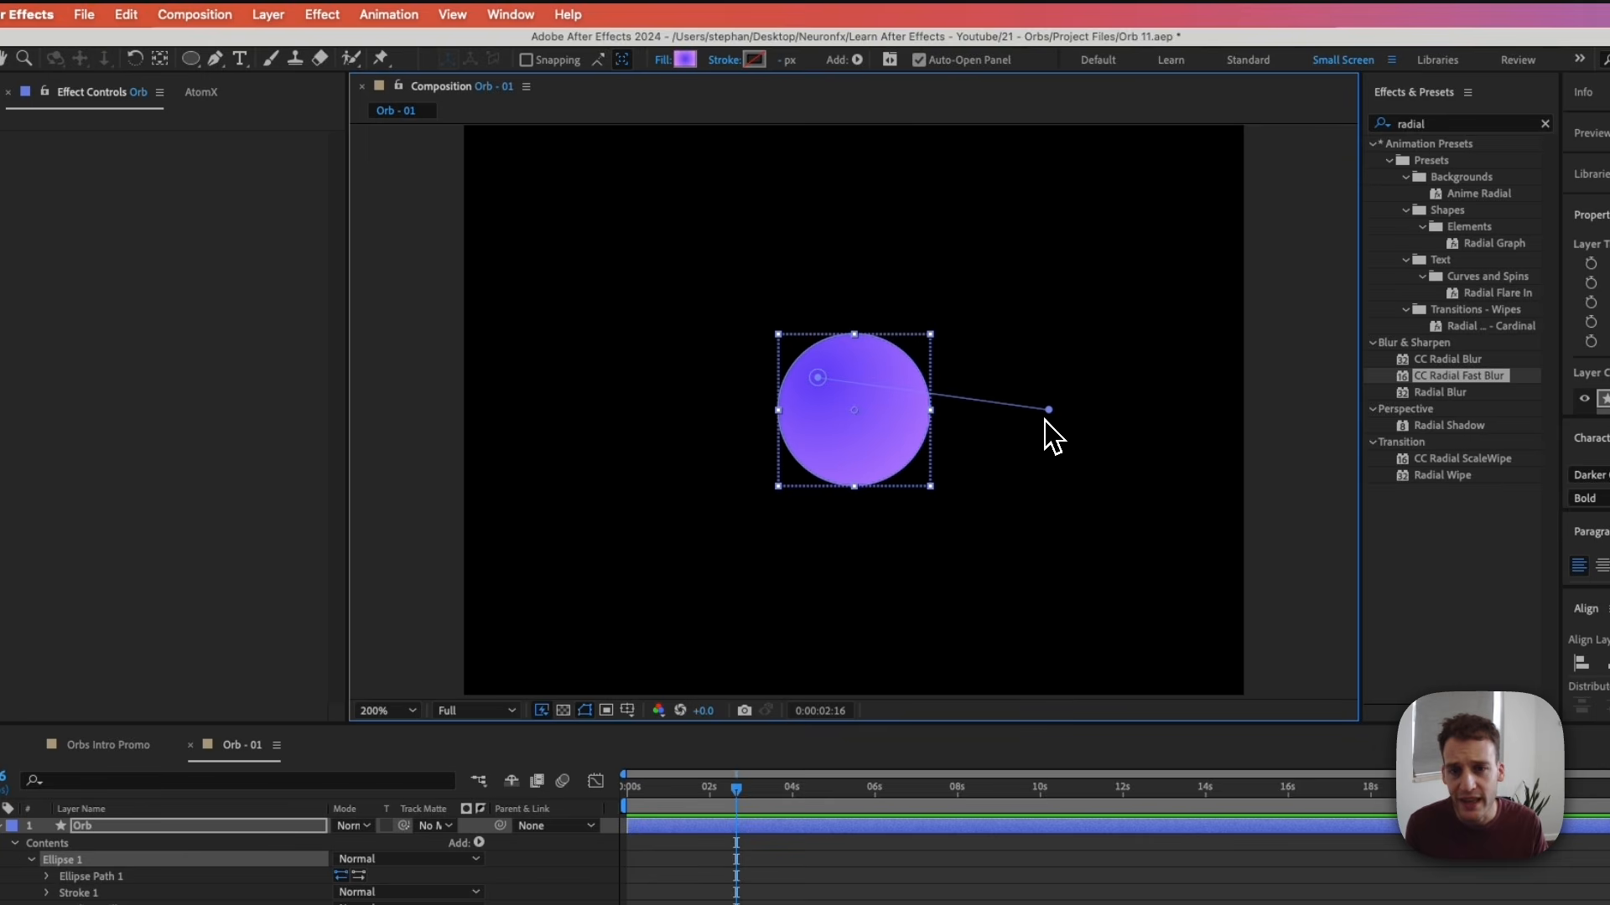
left_click_drag(1048, 410, 902, 444)
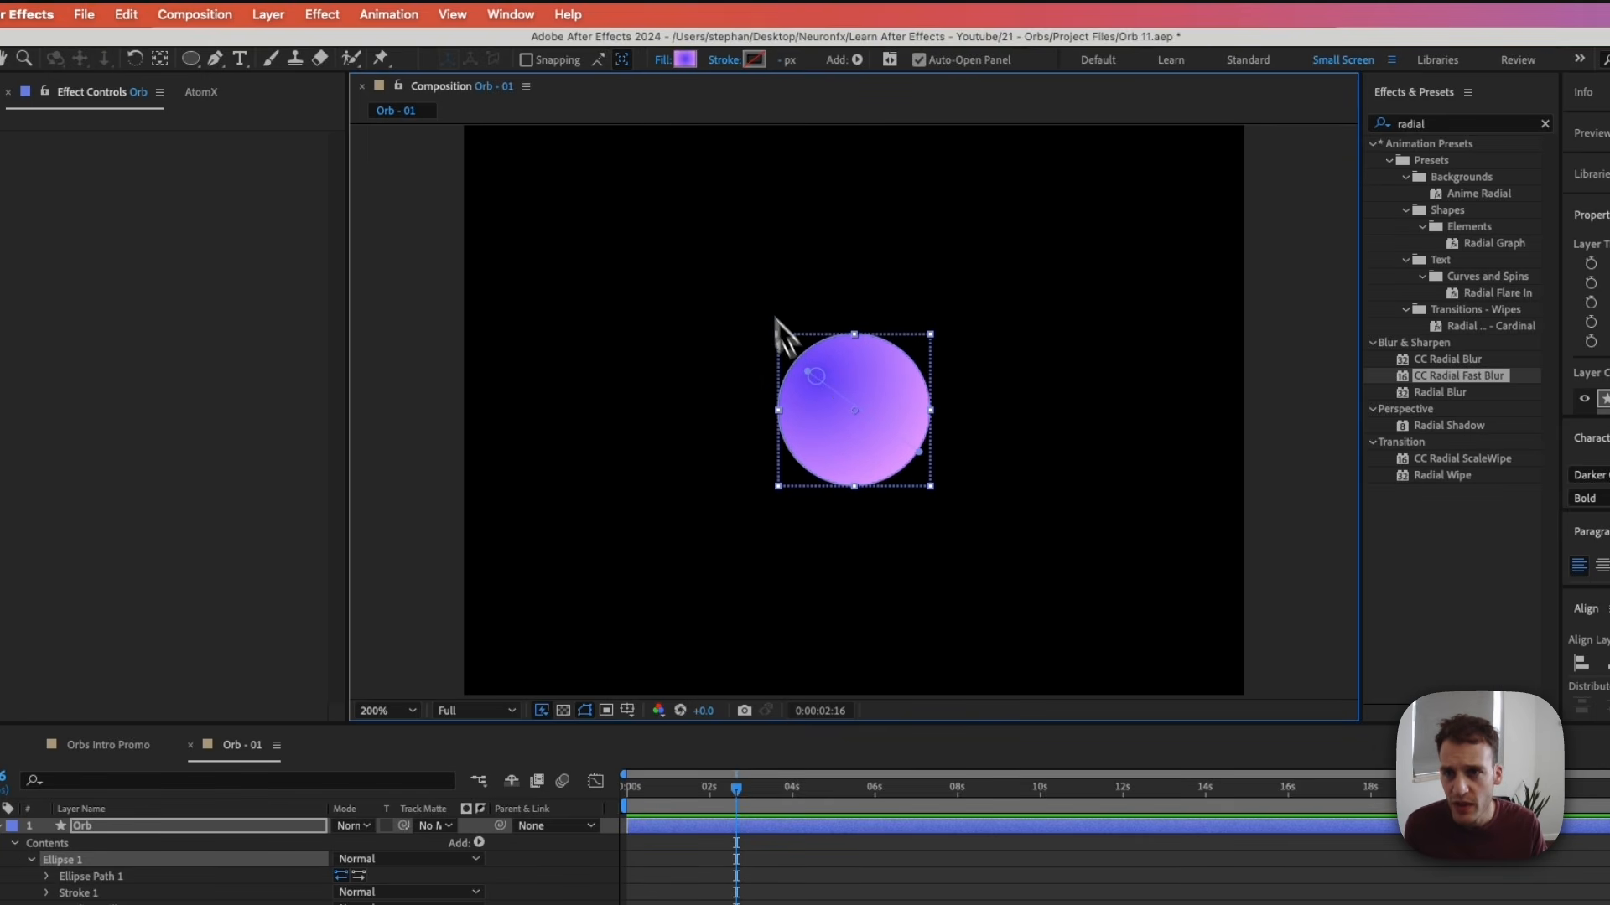
Shift the gradient's colour midpoint to 74.1%, then collapse the Orb layer's properties.
left_click(684, 61)
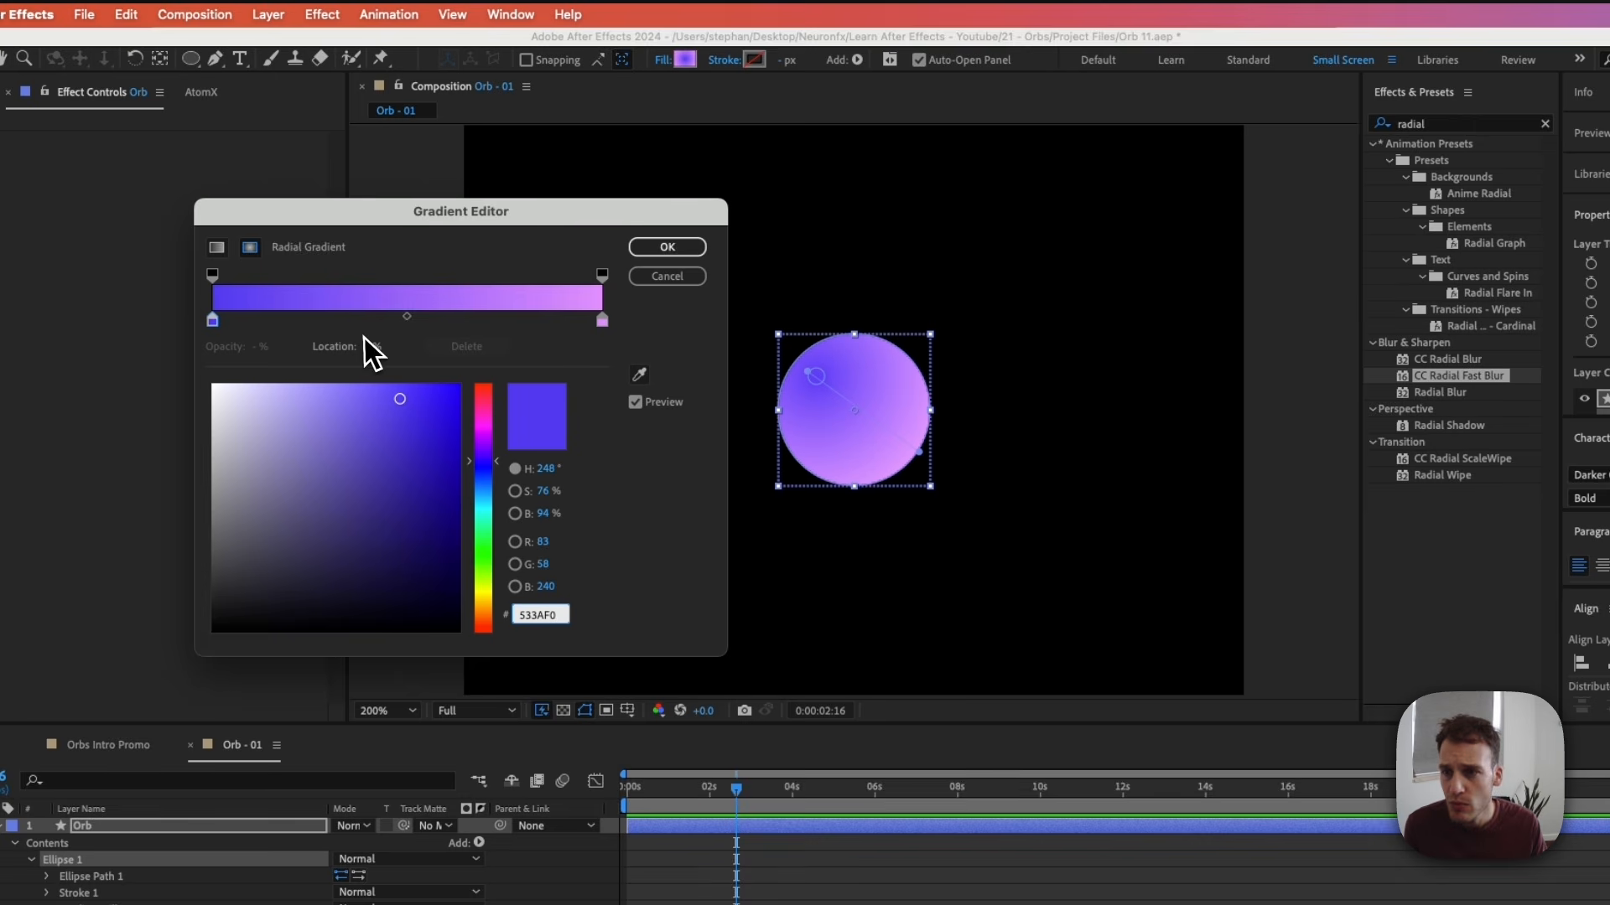
left_click_drag(409, 322, 504, 333)
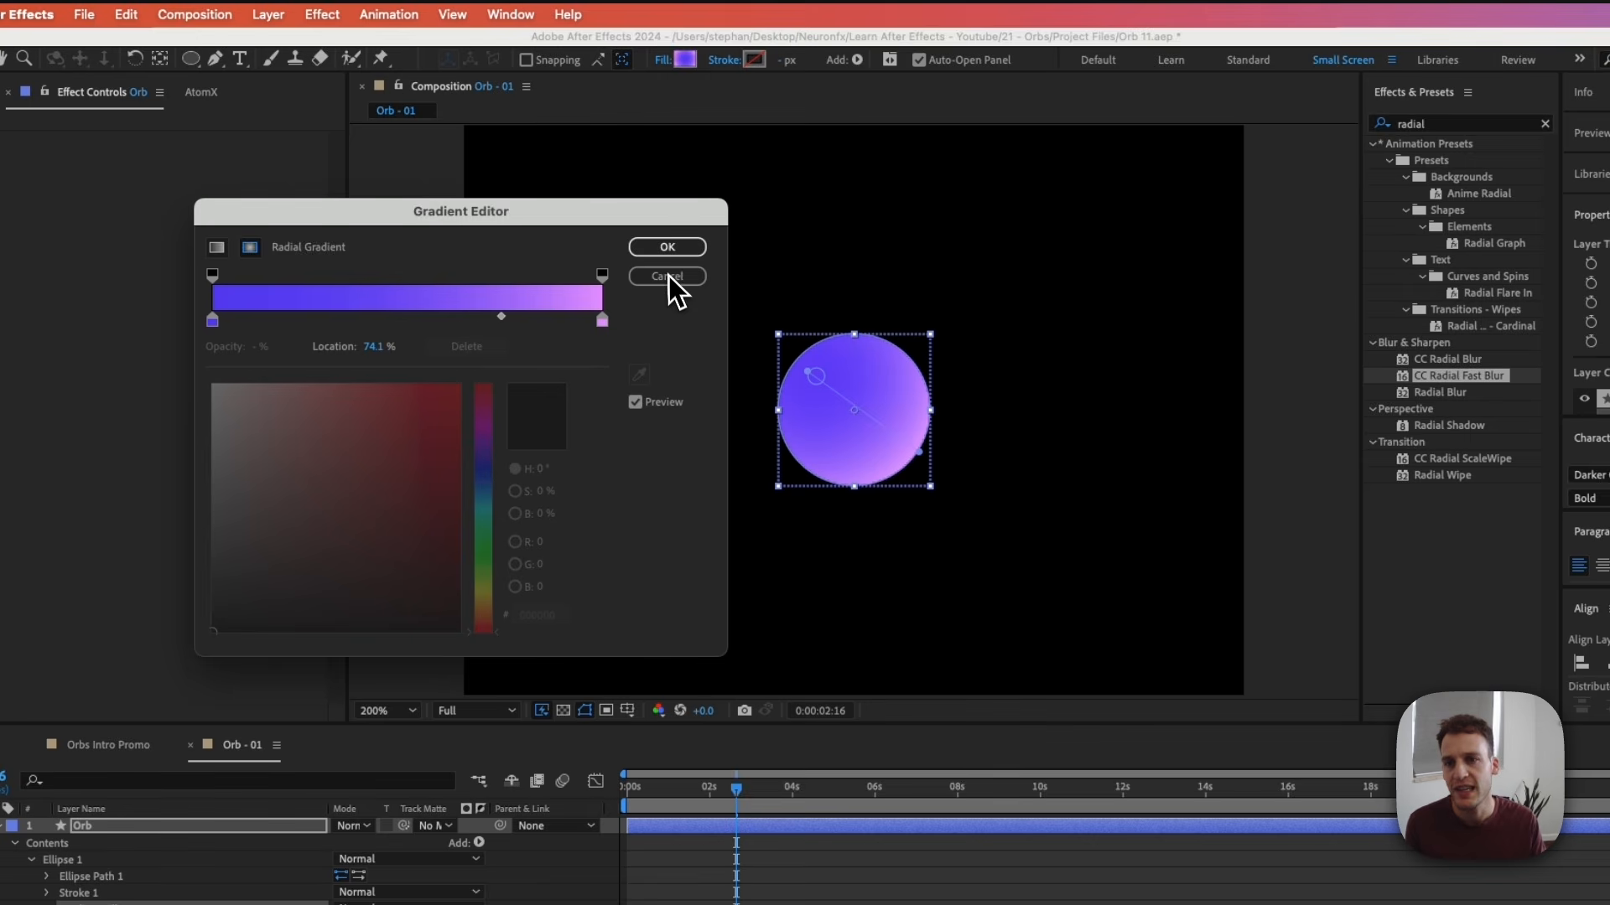
left_click(663, 251)
key("u")
left_click(362, 723)
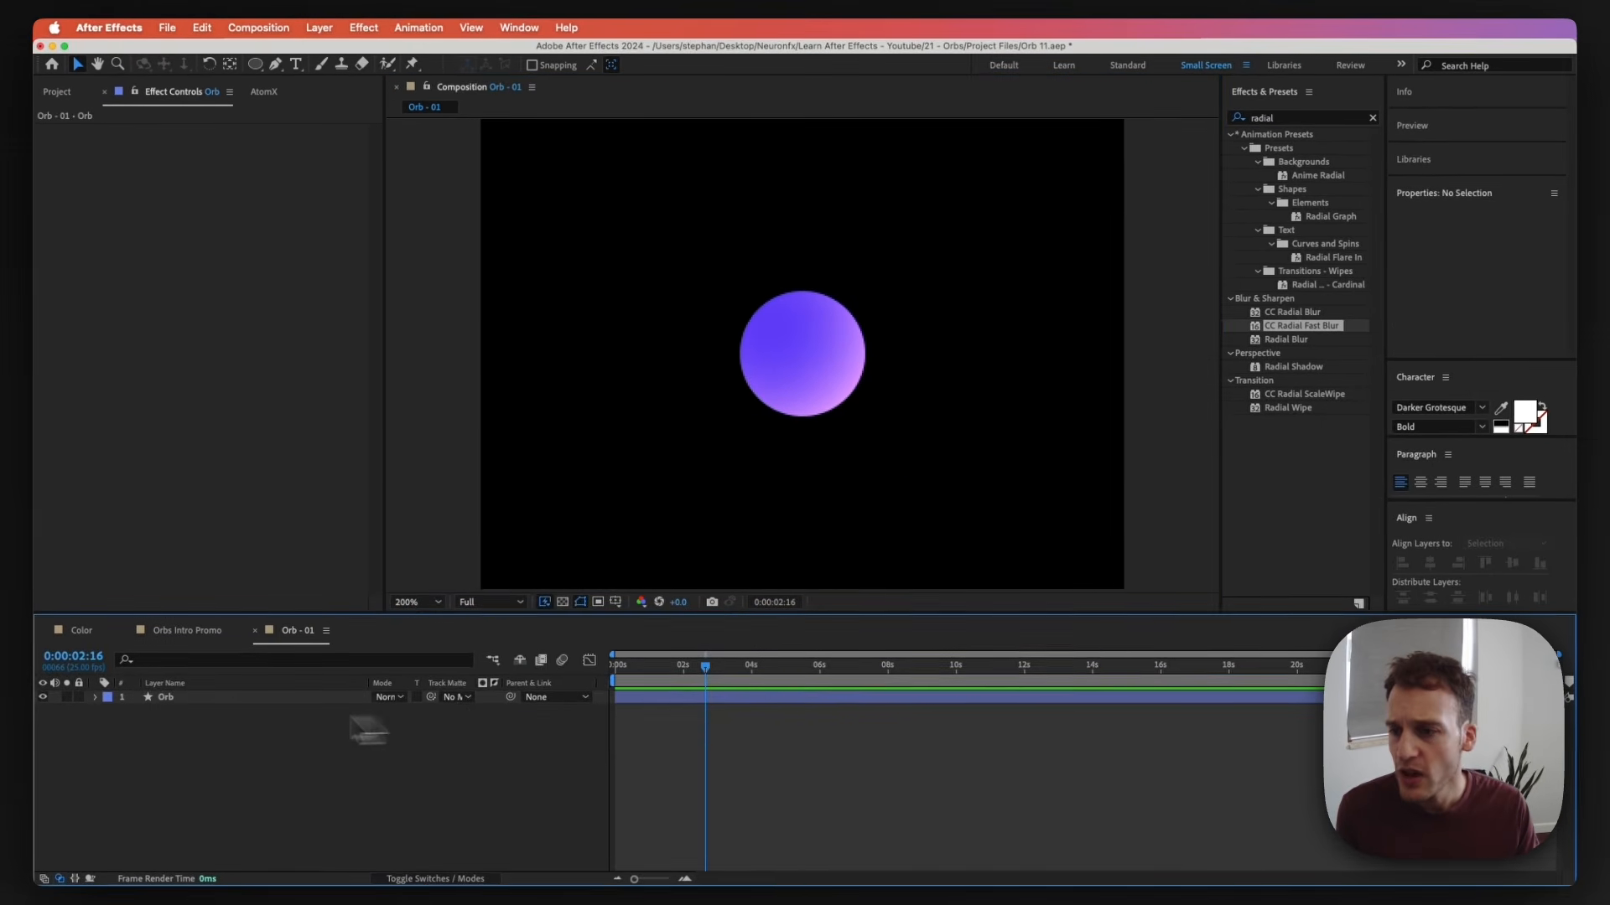
Add an Inner Glow layer style to the Orb layer.
left_click(208, 701)
right_click(210, 701)
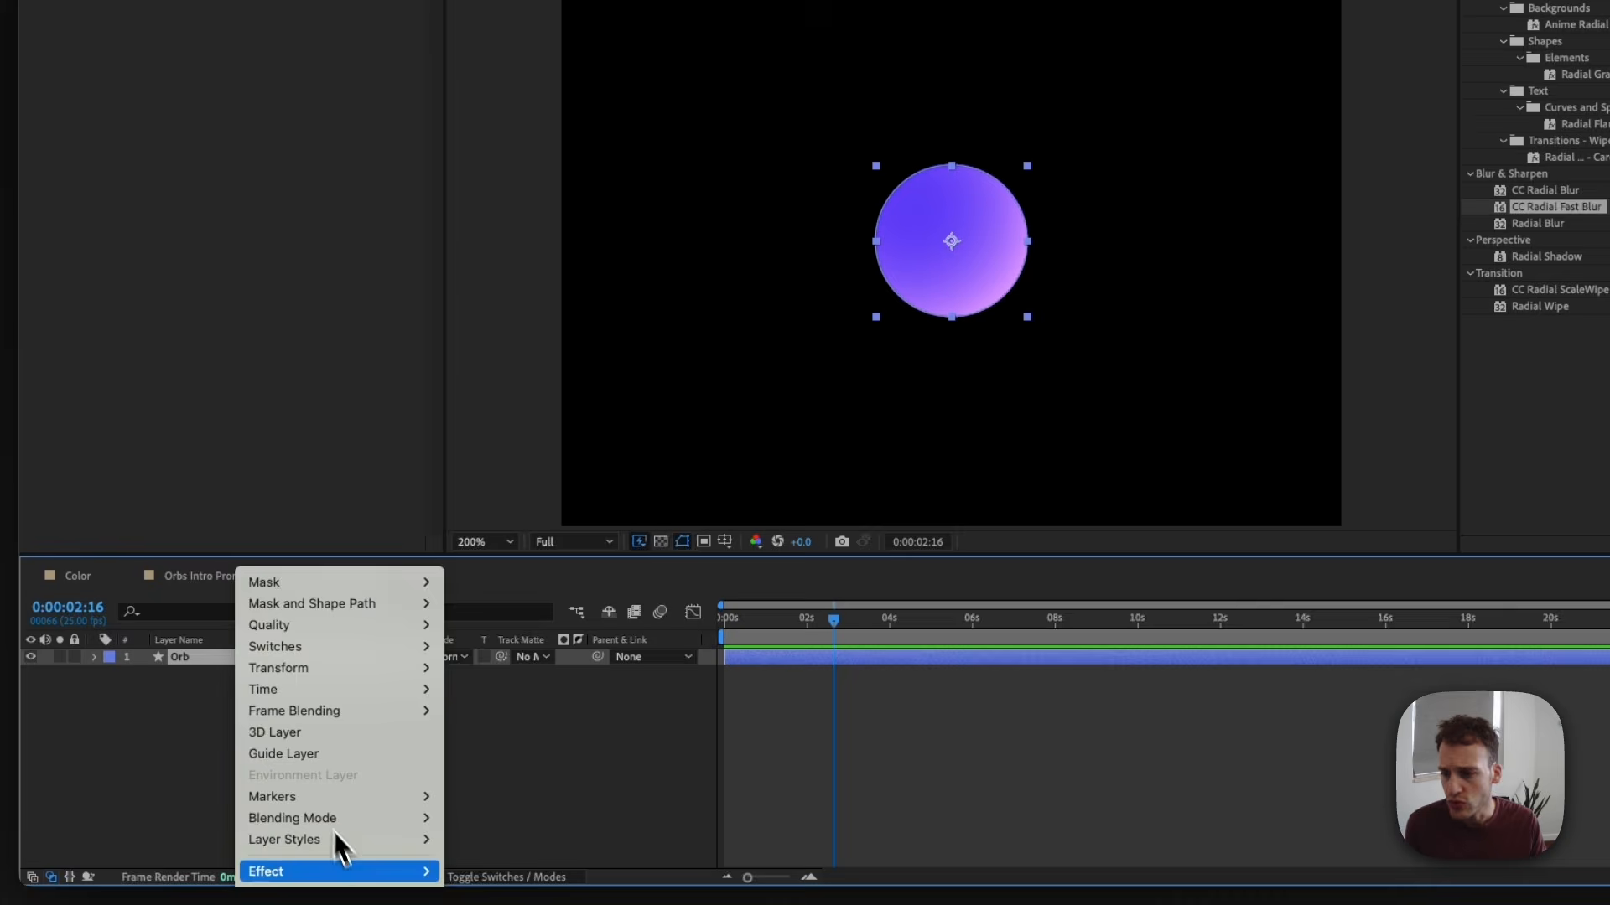
mouse_move(347, 843)
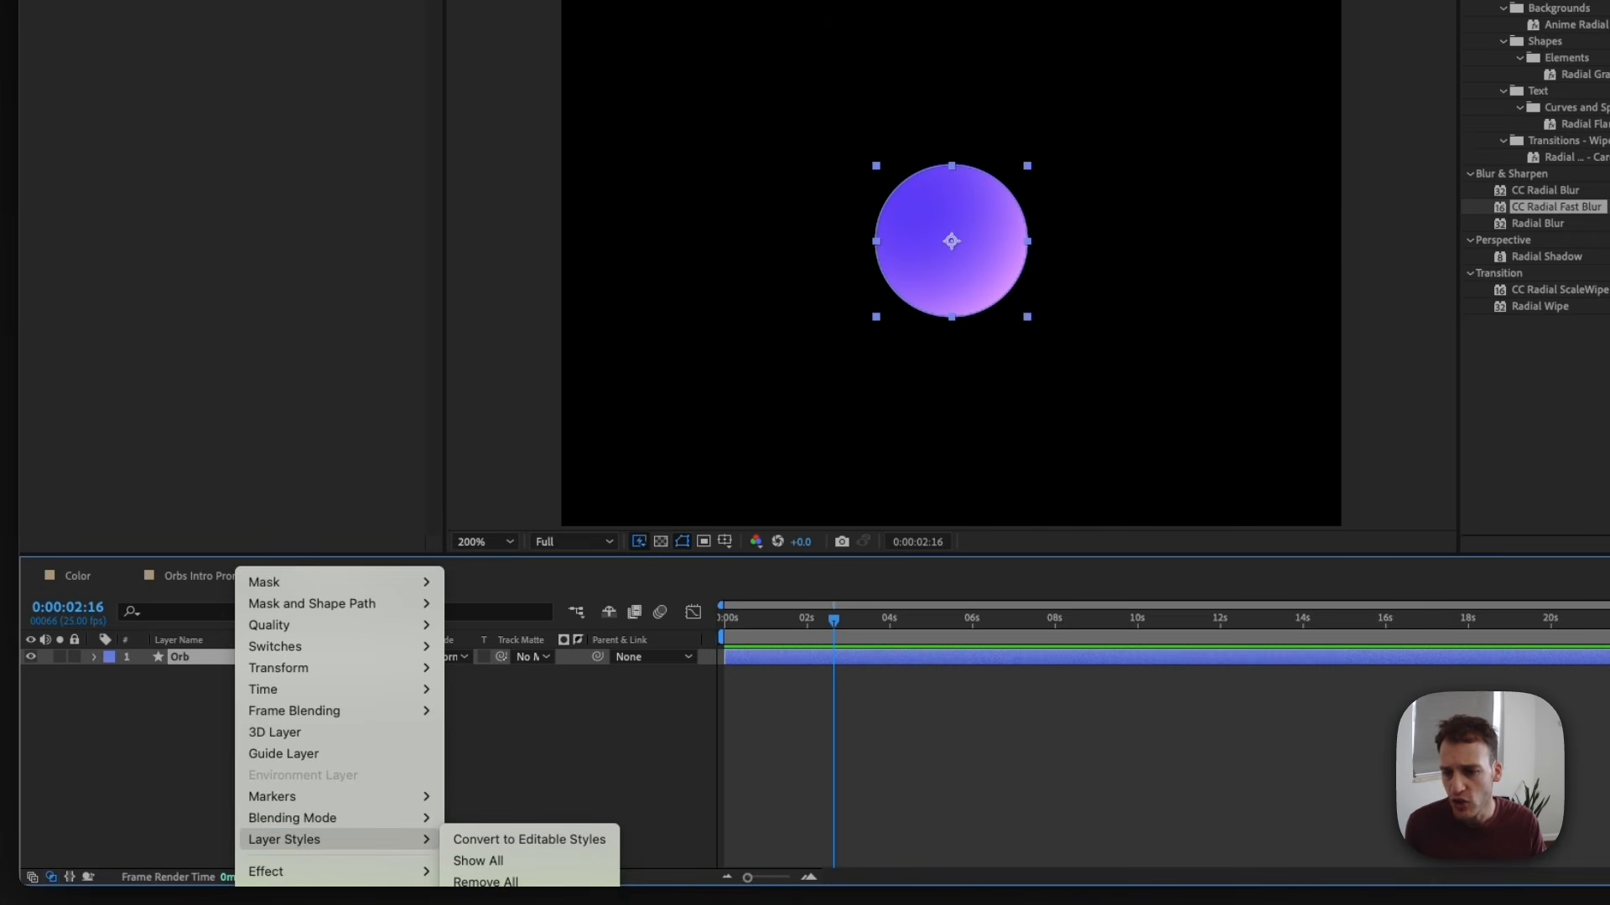
left_click(487, 902)
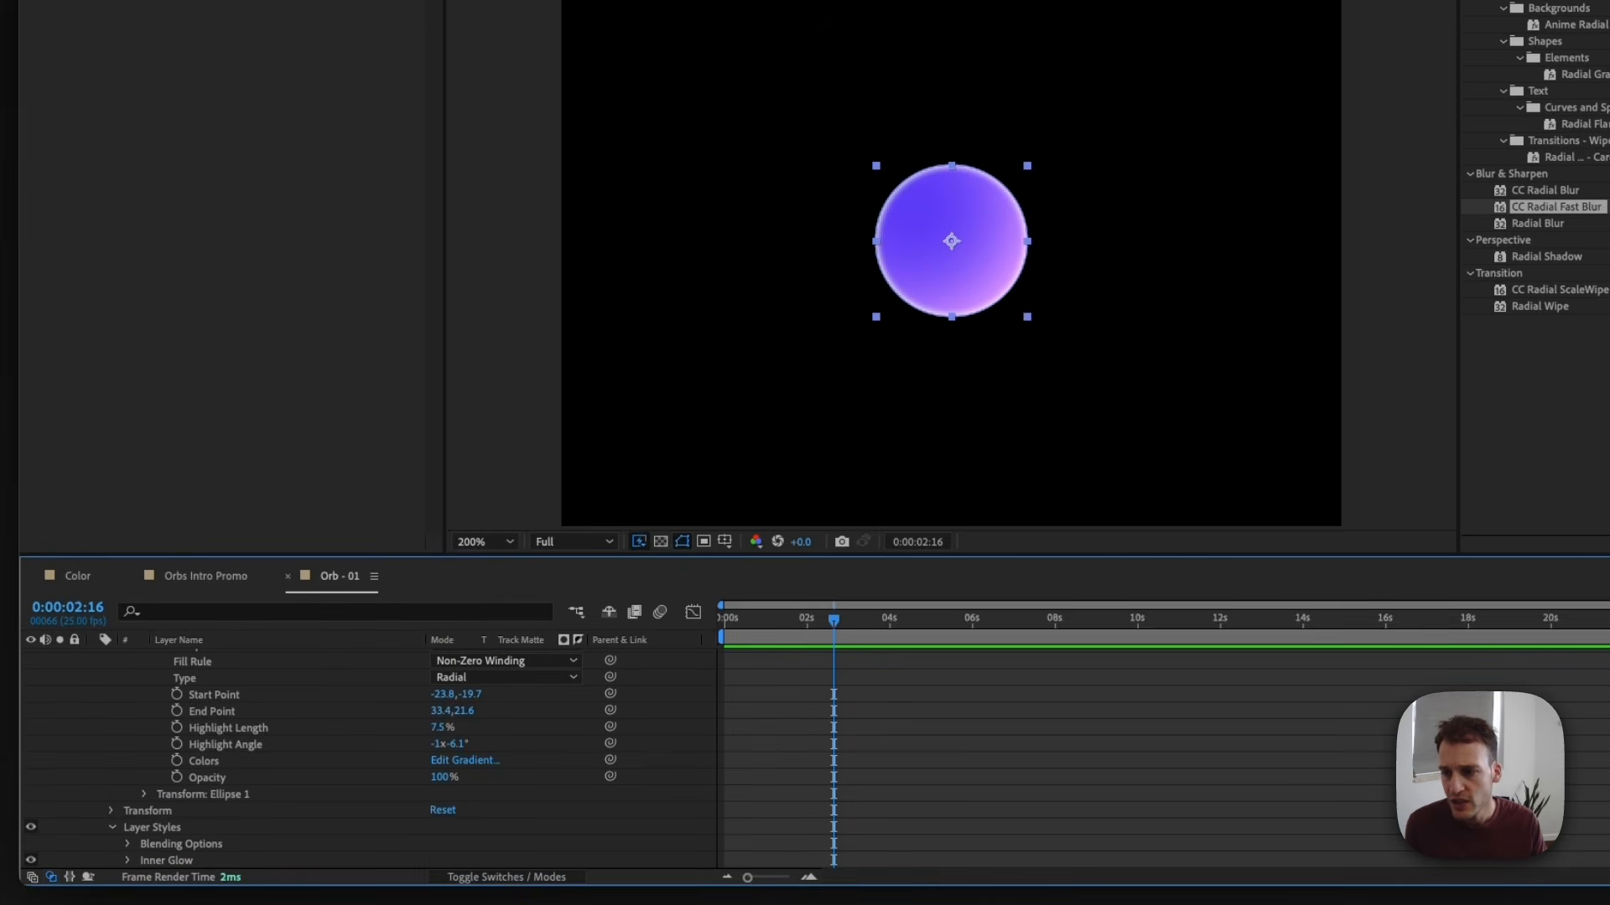
Set the Inner Glow's size to 20 and its colour to white FFFFFF.
left_click(126, 860)
scroll(251, 744, "down", 1)
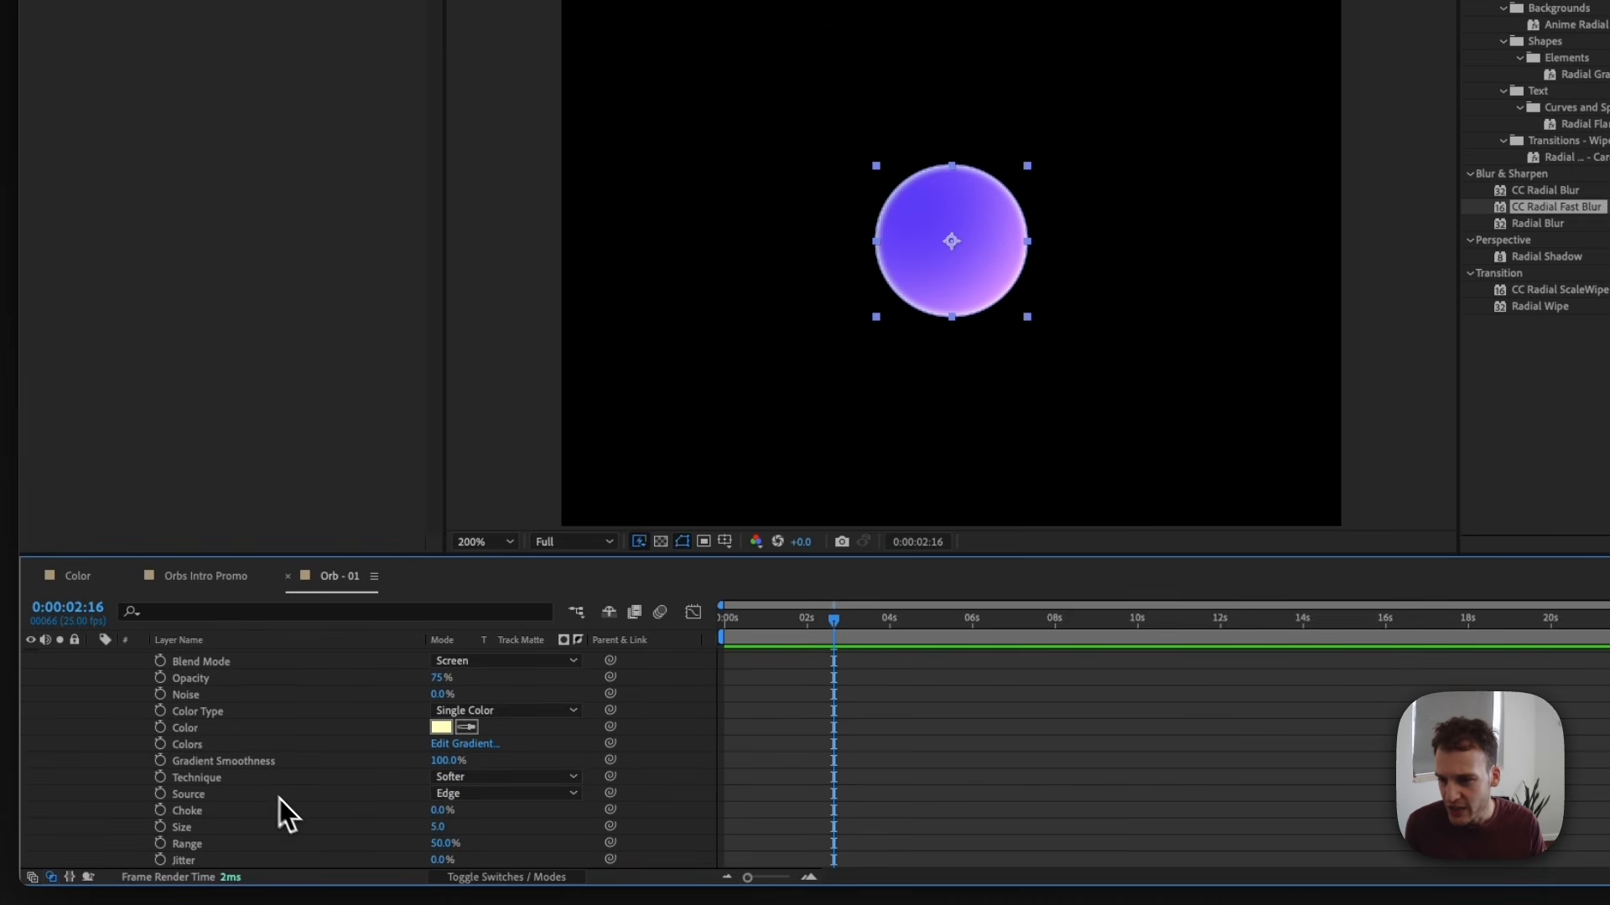
left_click_drag(438, 830, 455, 827)
left_click(442, 728)
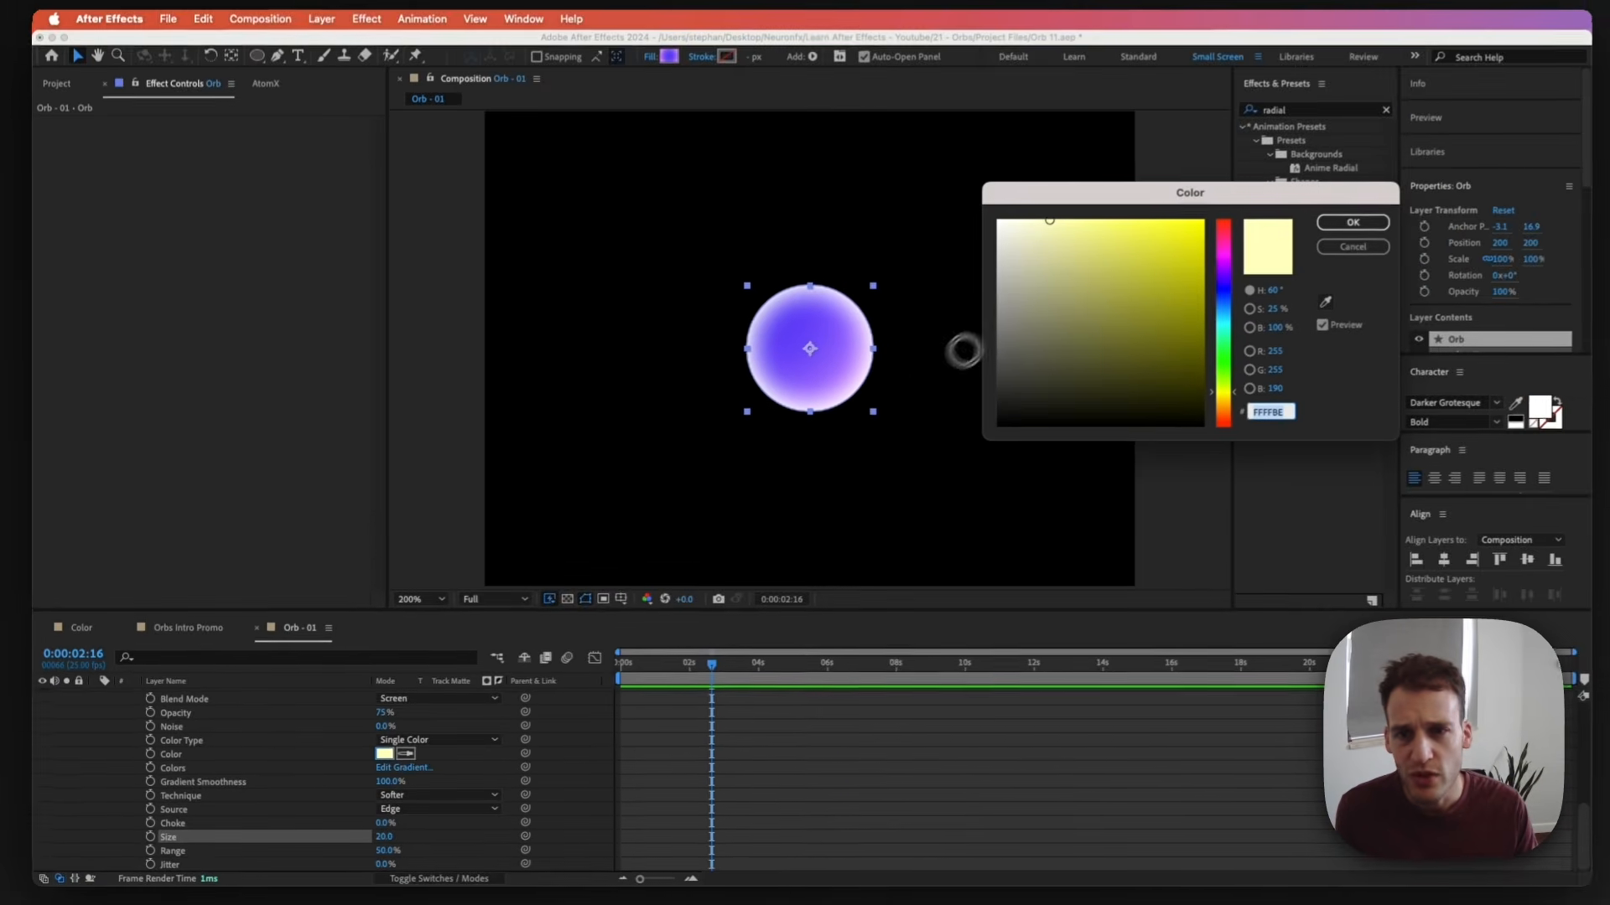
left_click_drag(1010, 273, 936, 201)
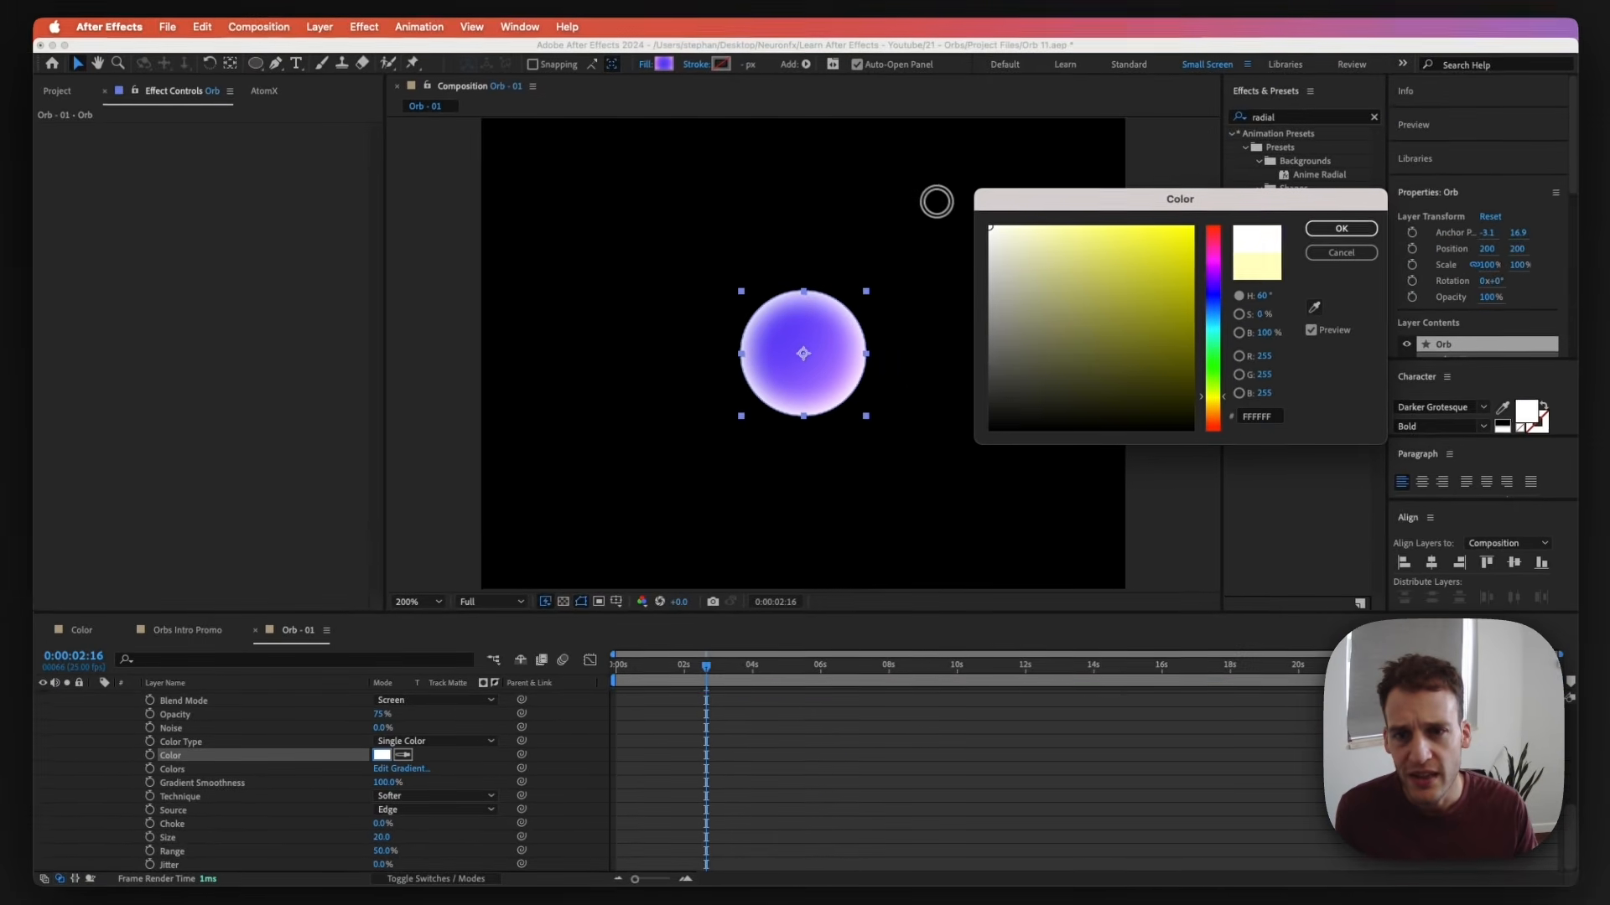
left_click(1339, 229)
left_click(216, 820)
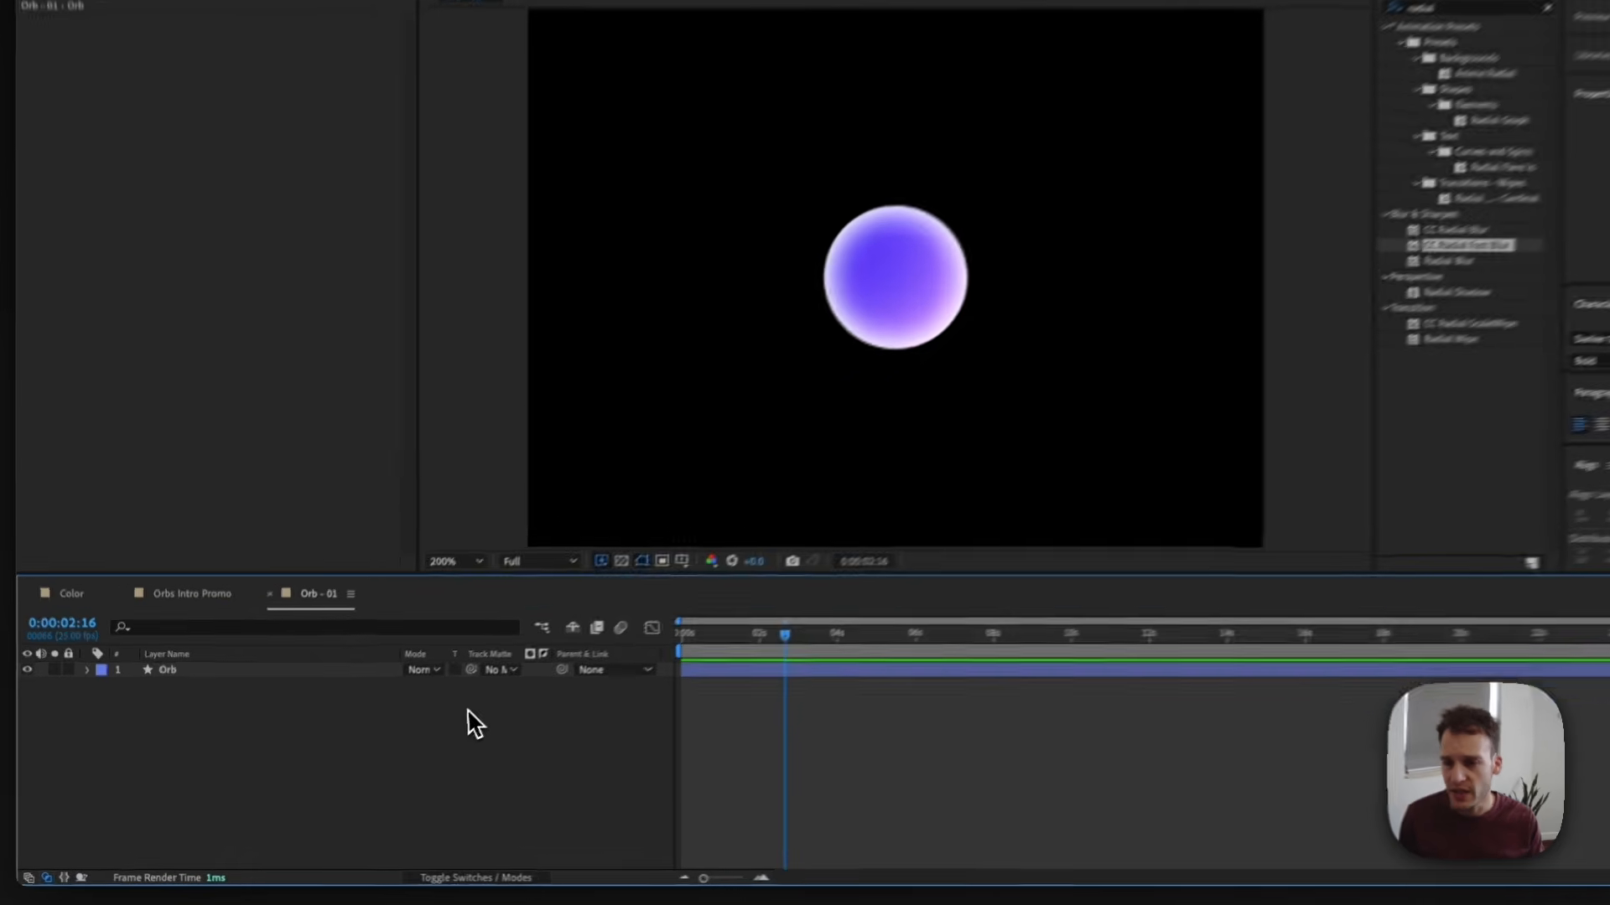
Create an adjustment layer above the Orb layer and name it Blur.
right_click(429, 735)
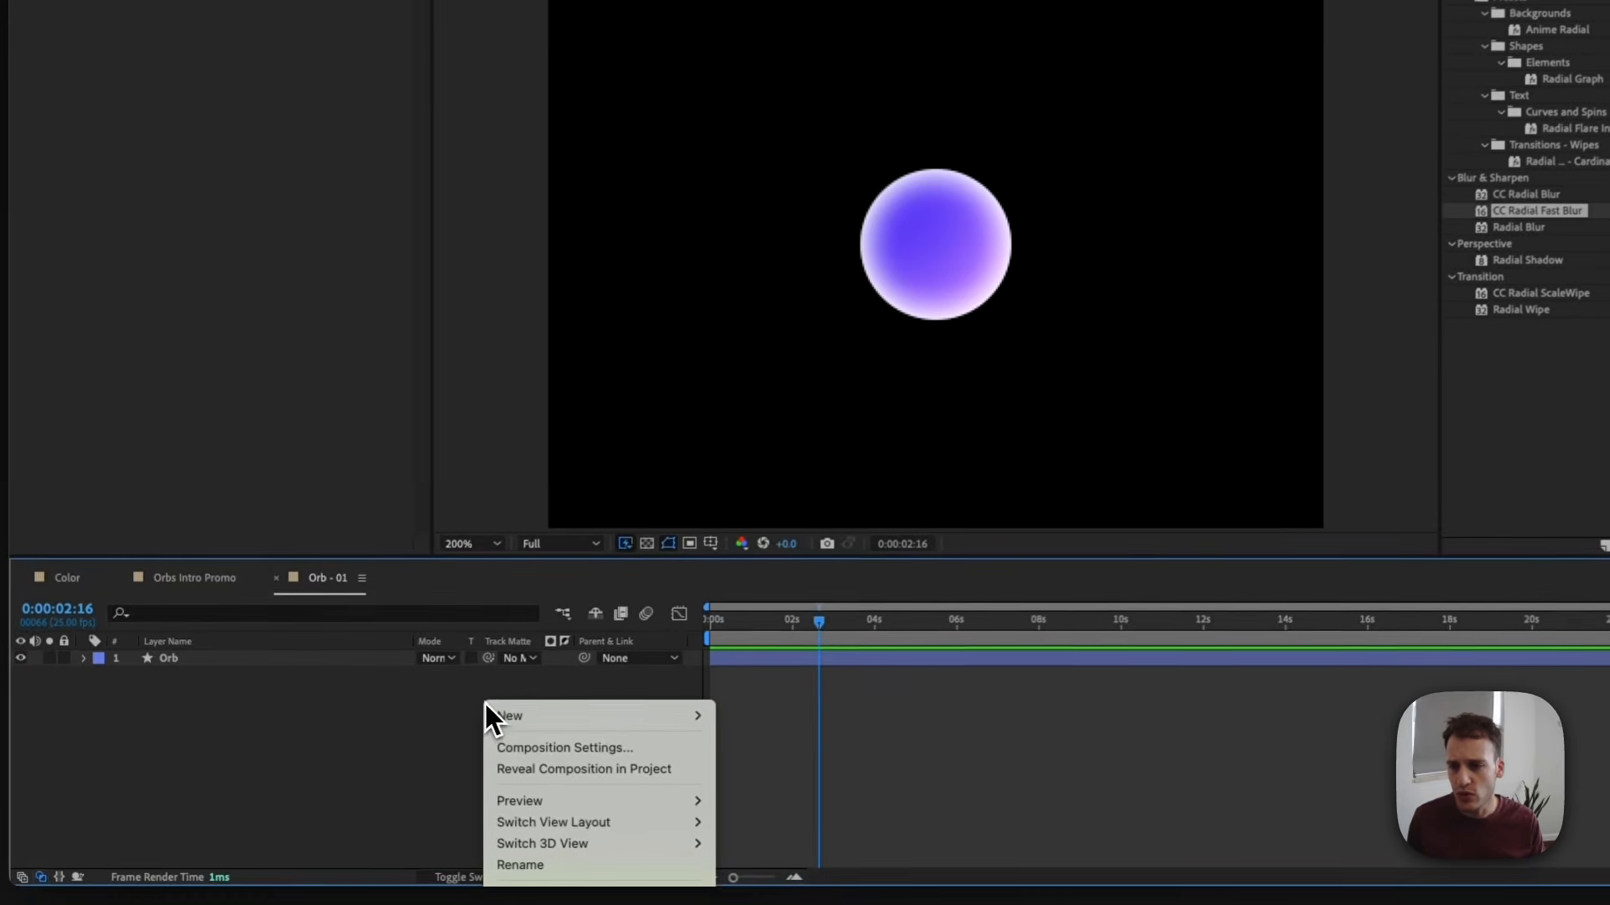
mouse_move(456, 742)
left_click(830, 875)
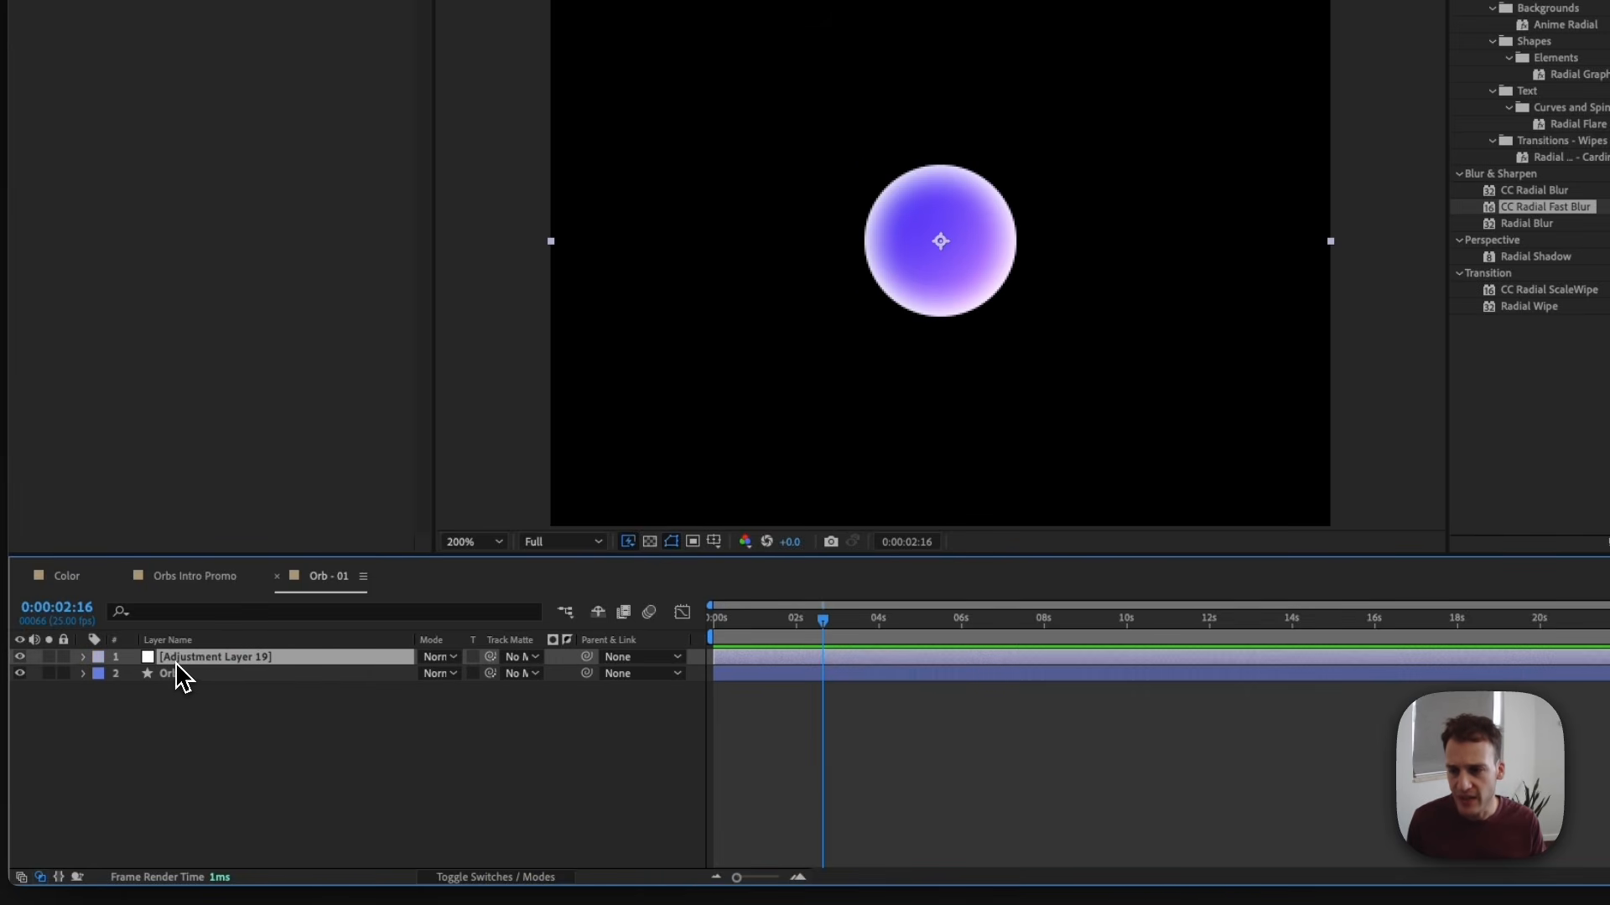
key("Return")
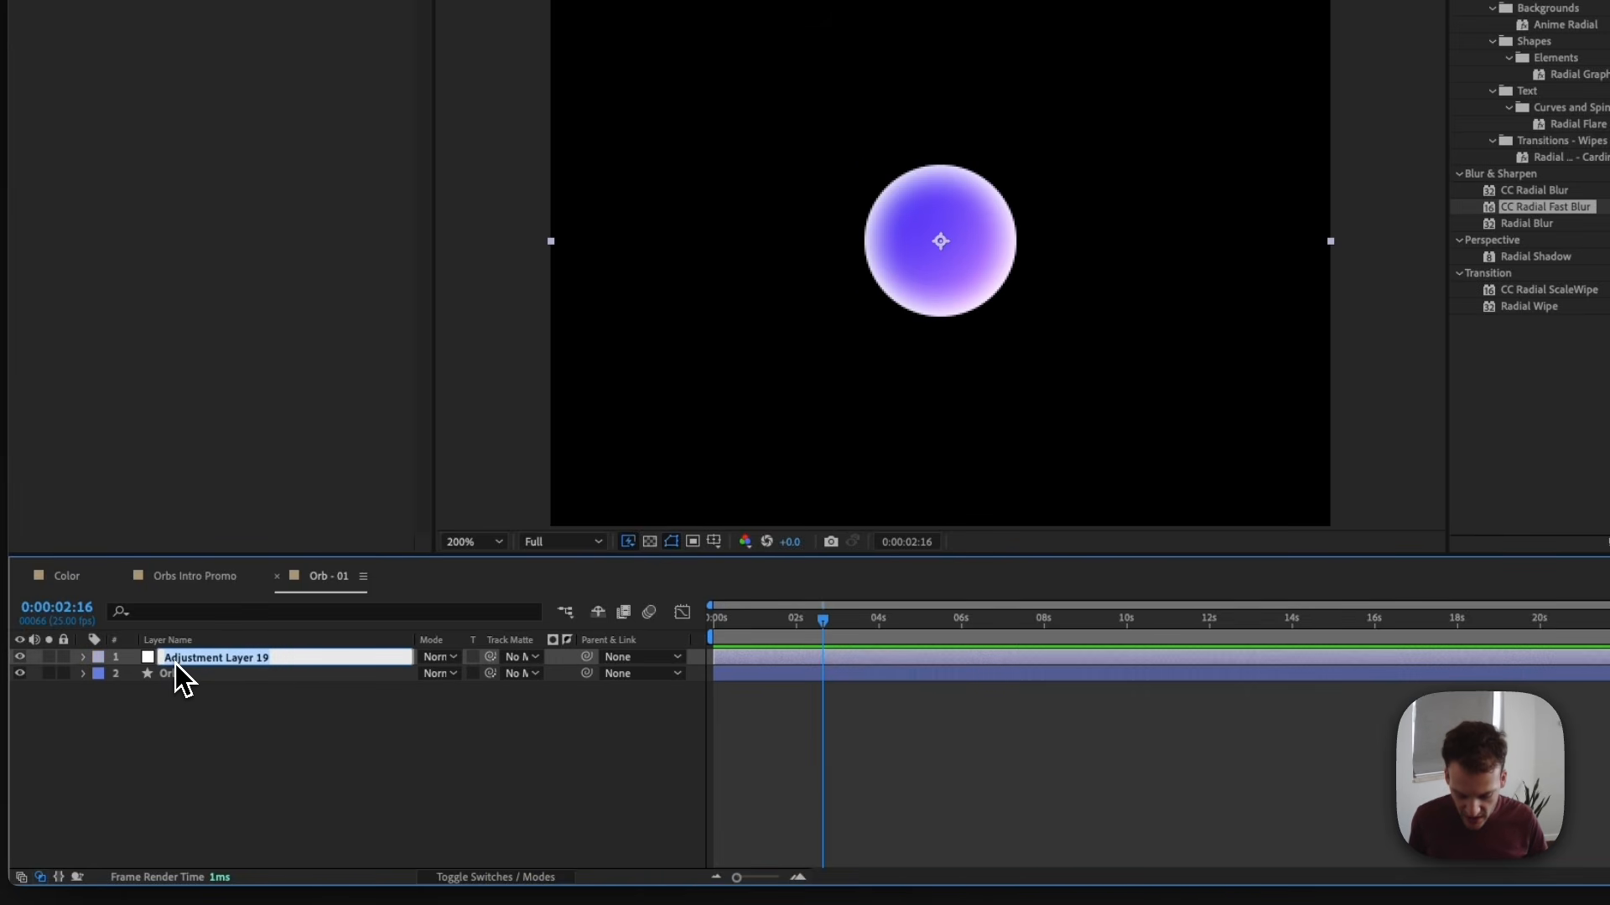
type("Blur")
key("Return")
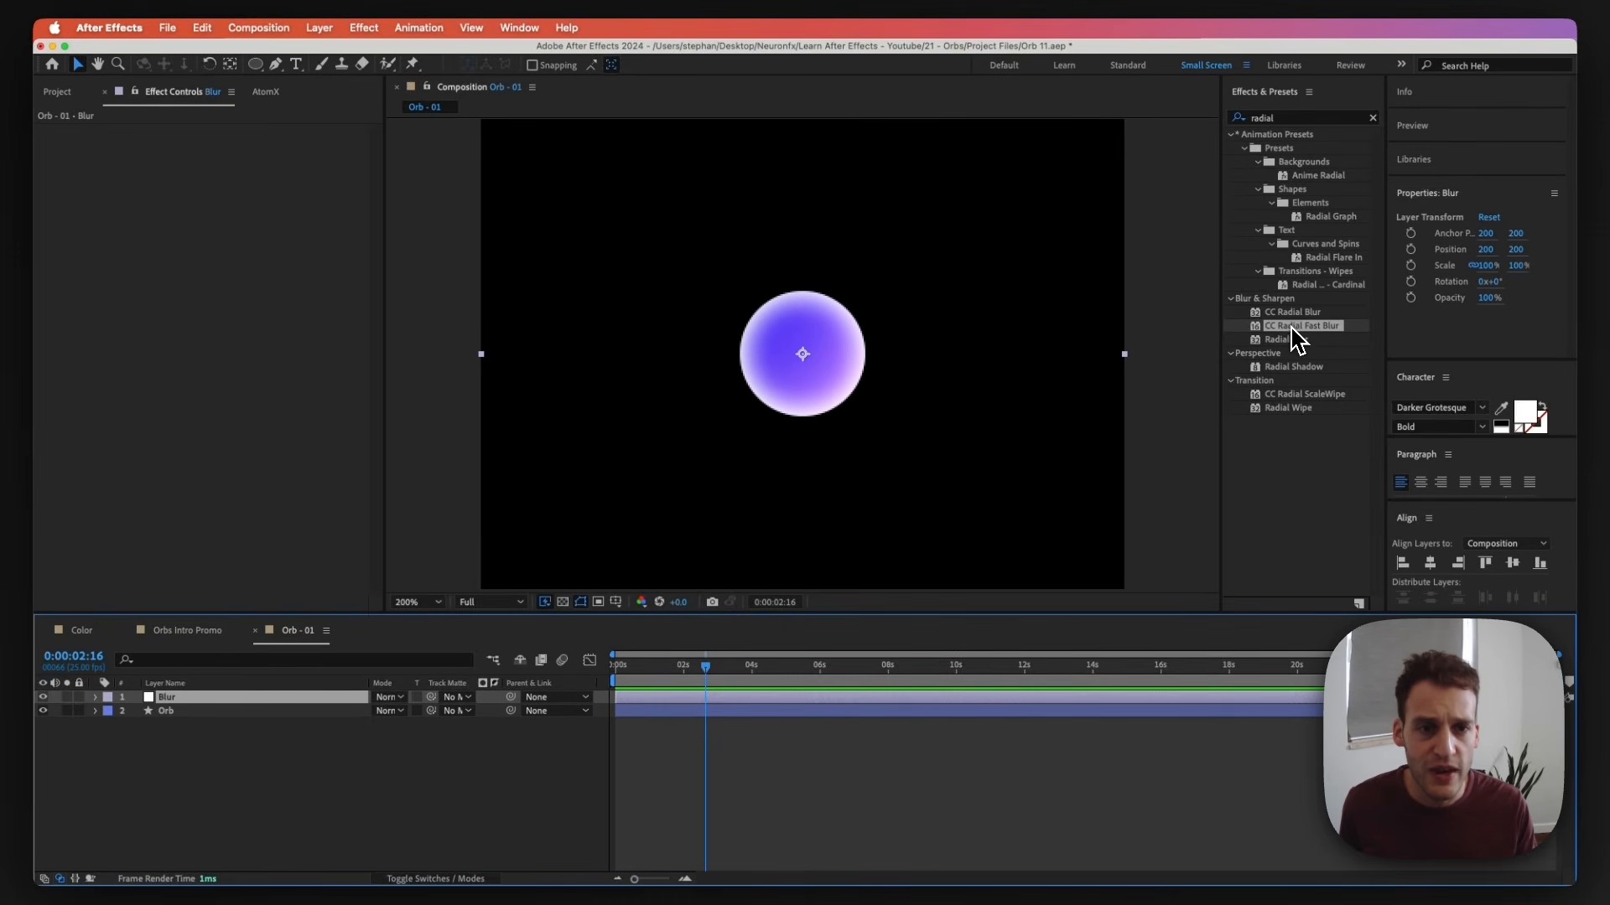
Apply CC Radial Fast Blur to the Blur adjustment layer and set its Amount to 31.
left_click_drag(1295, 333, 212, 706)
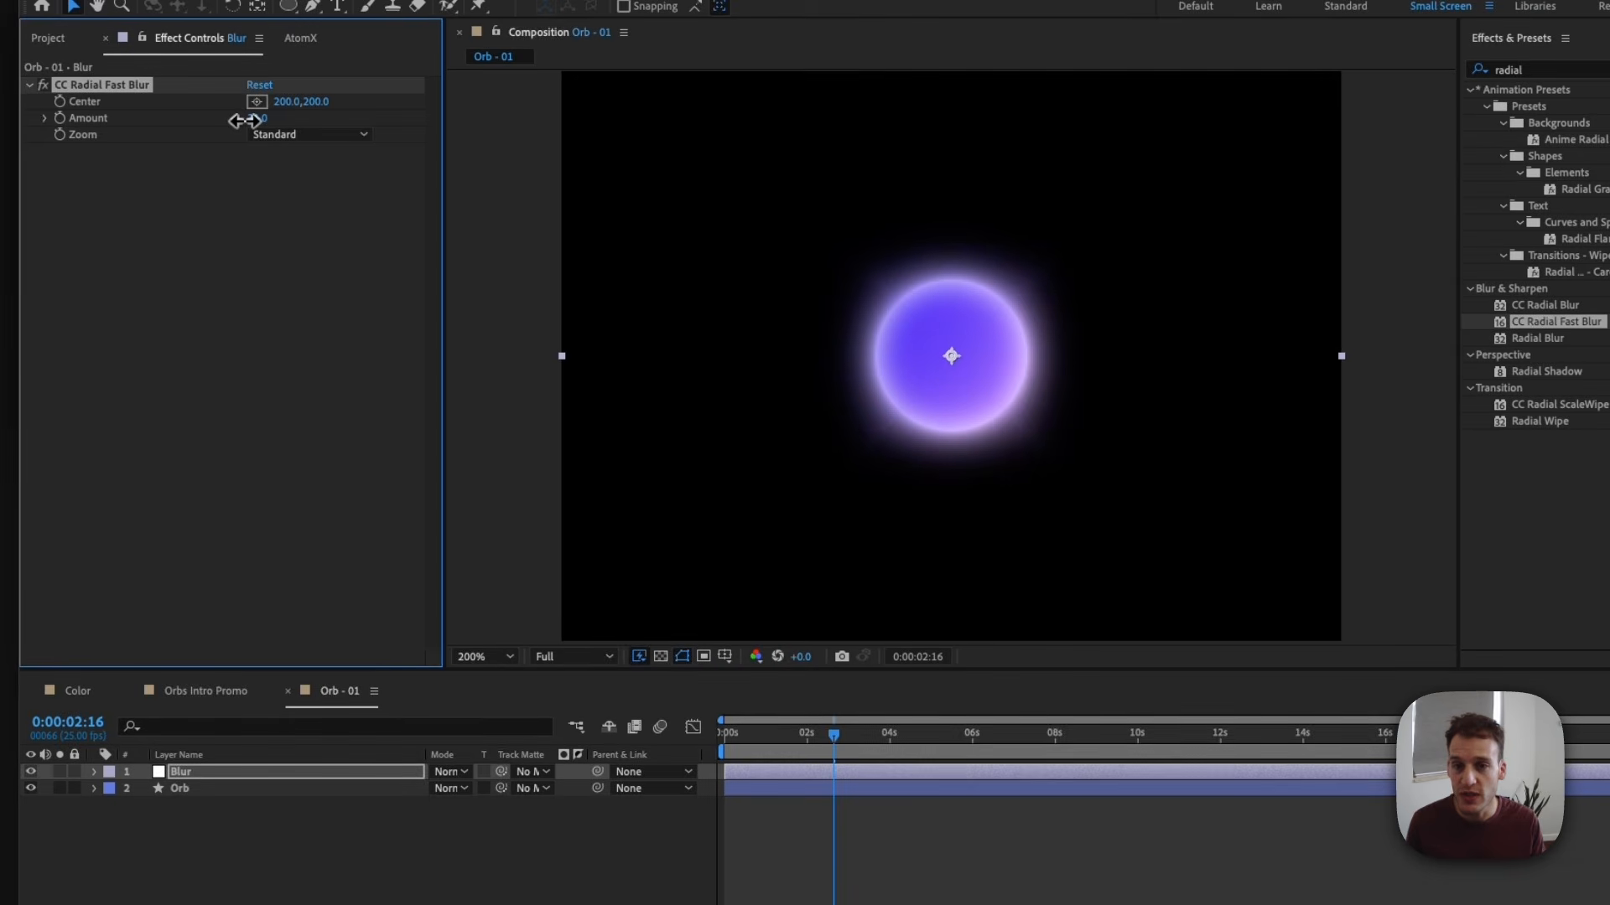
left_click_drag(246, 120, 316, 308)
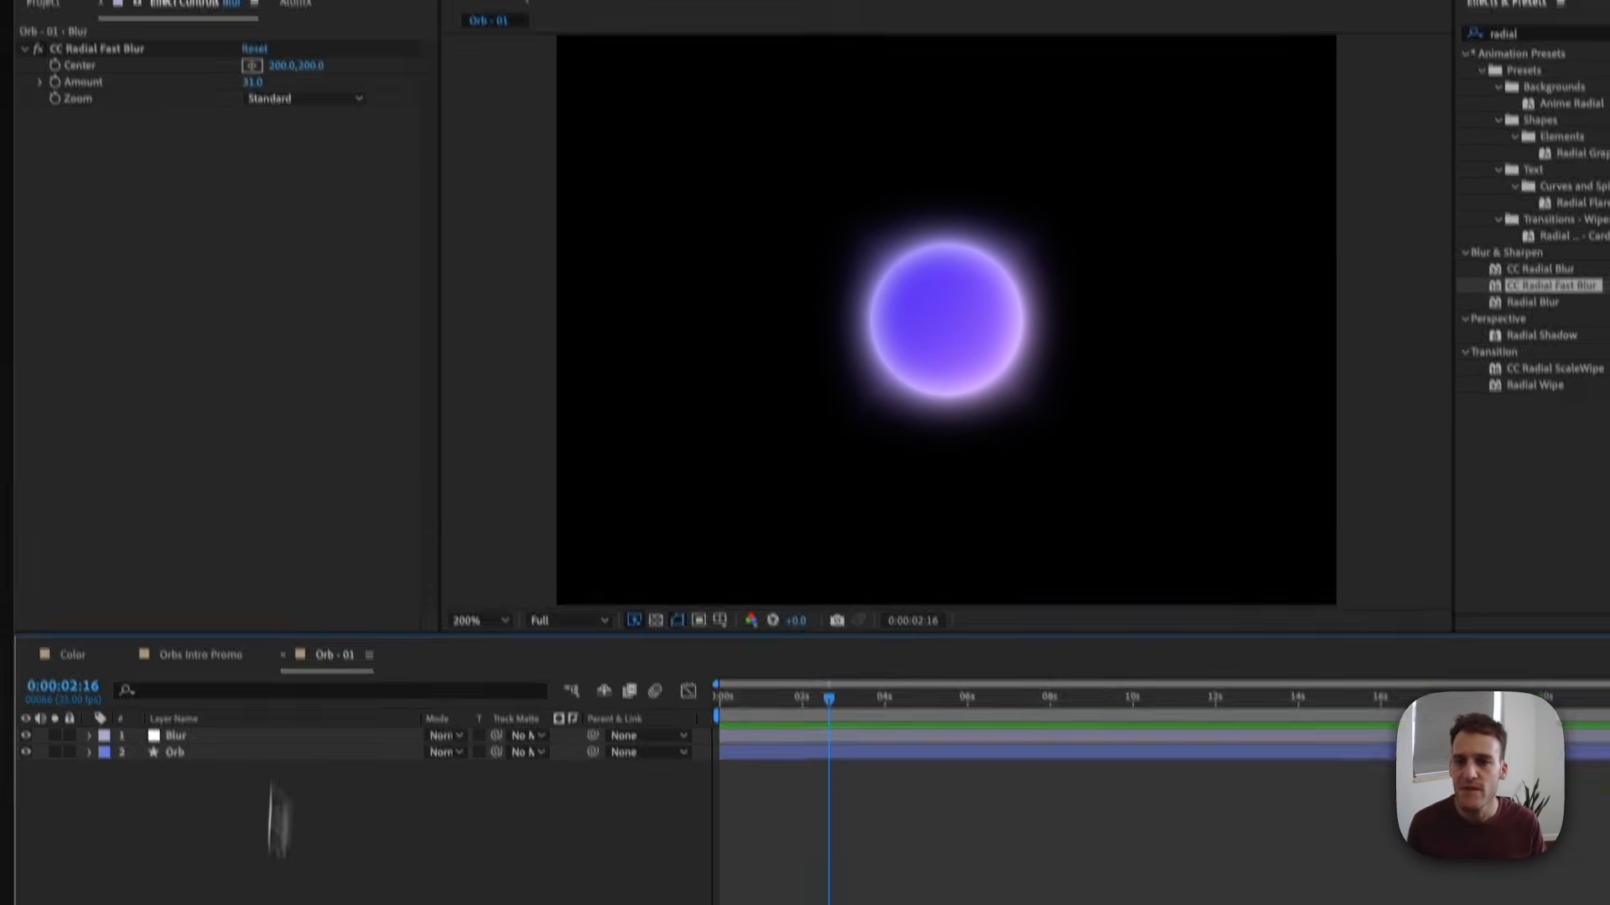
Duplicate the Orb layer and move the copy, Orb 2, above the Blur adjustment layer.
left_click(178, 678)
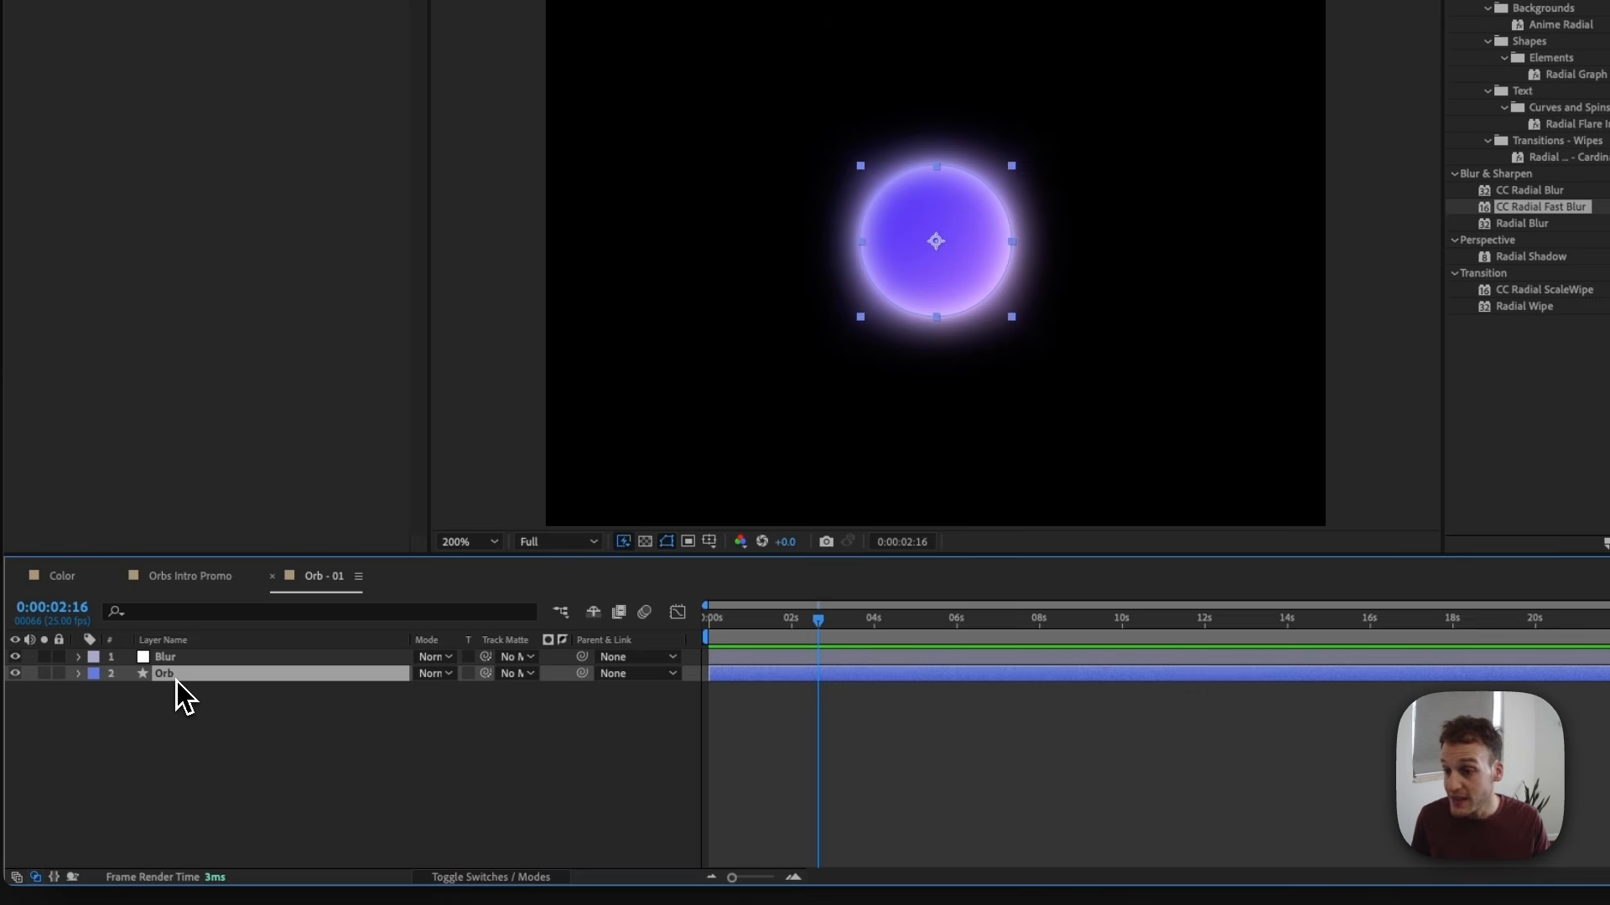
key("super+d")
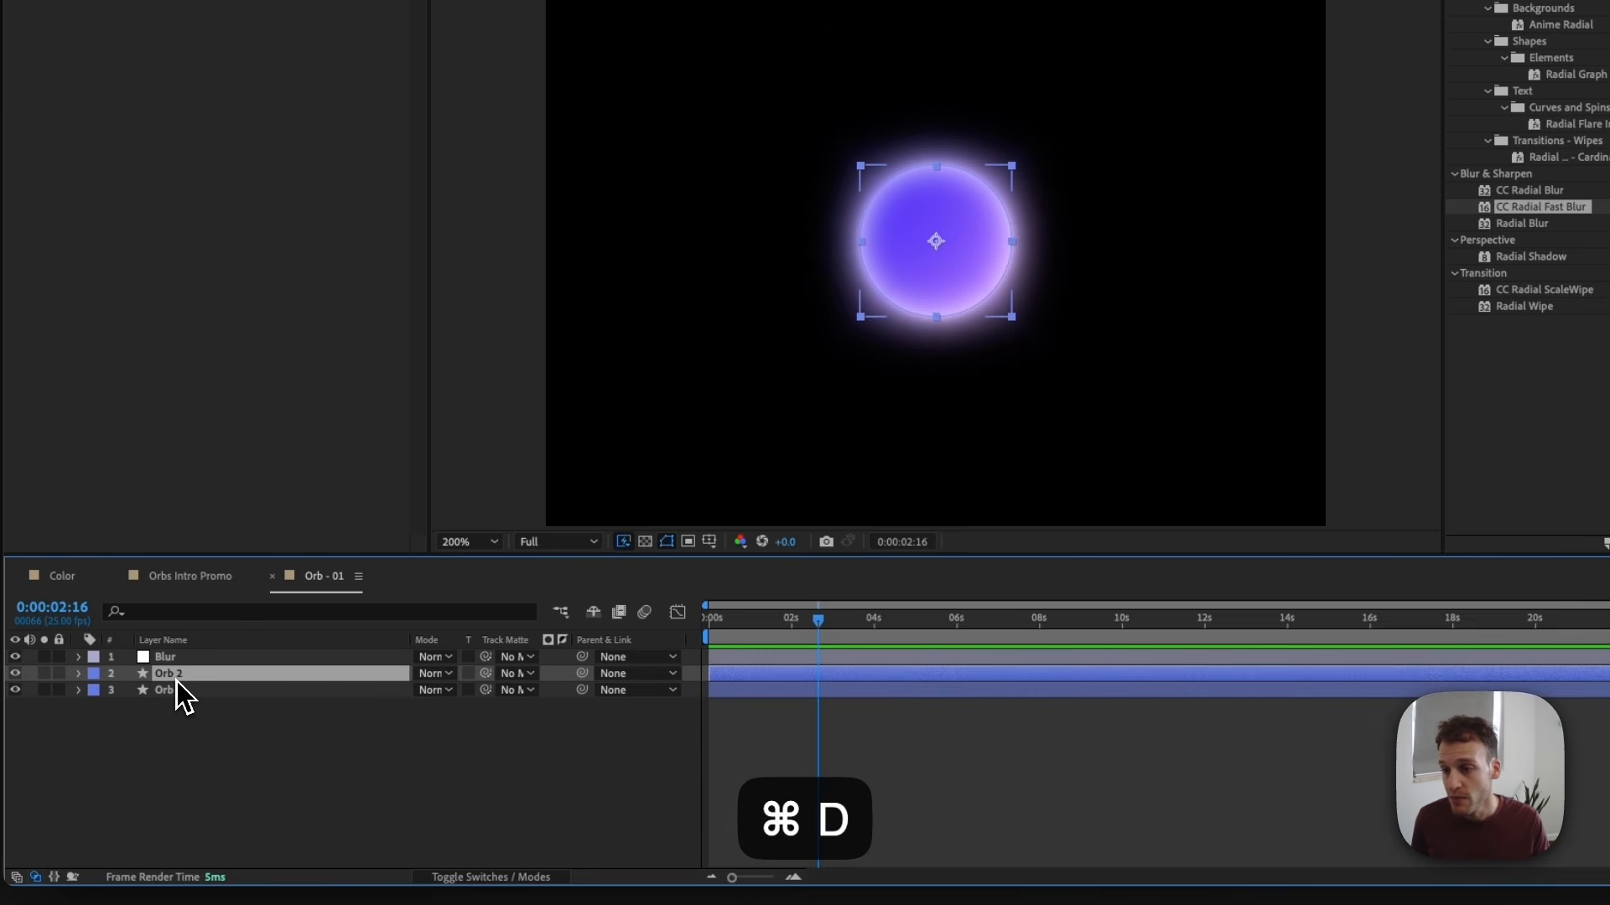
left_click_drag(176, 681, 168, 658)
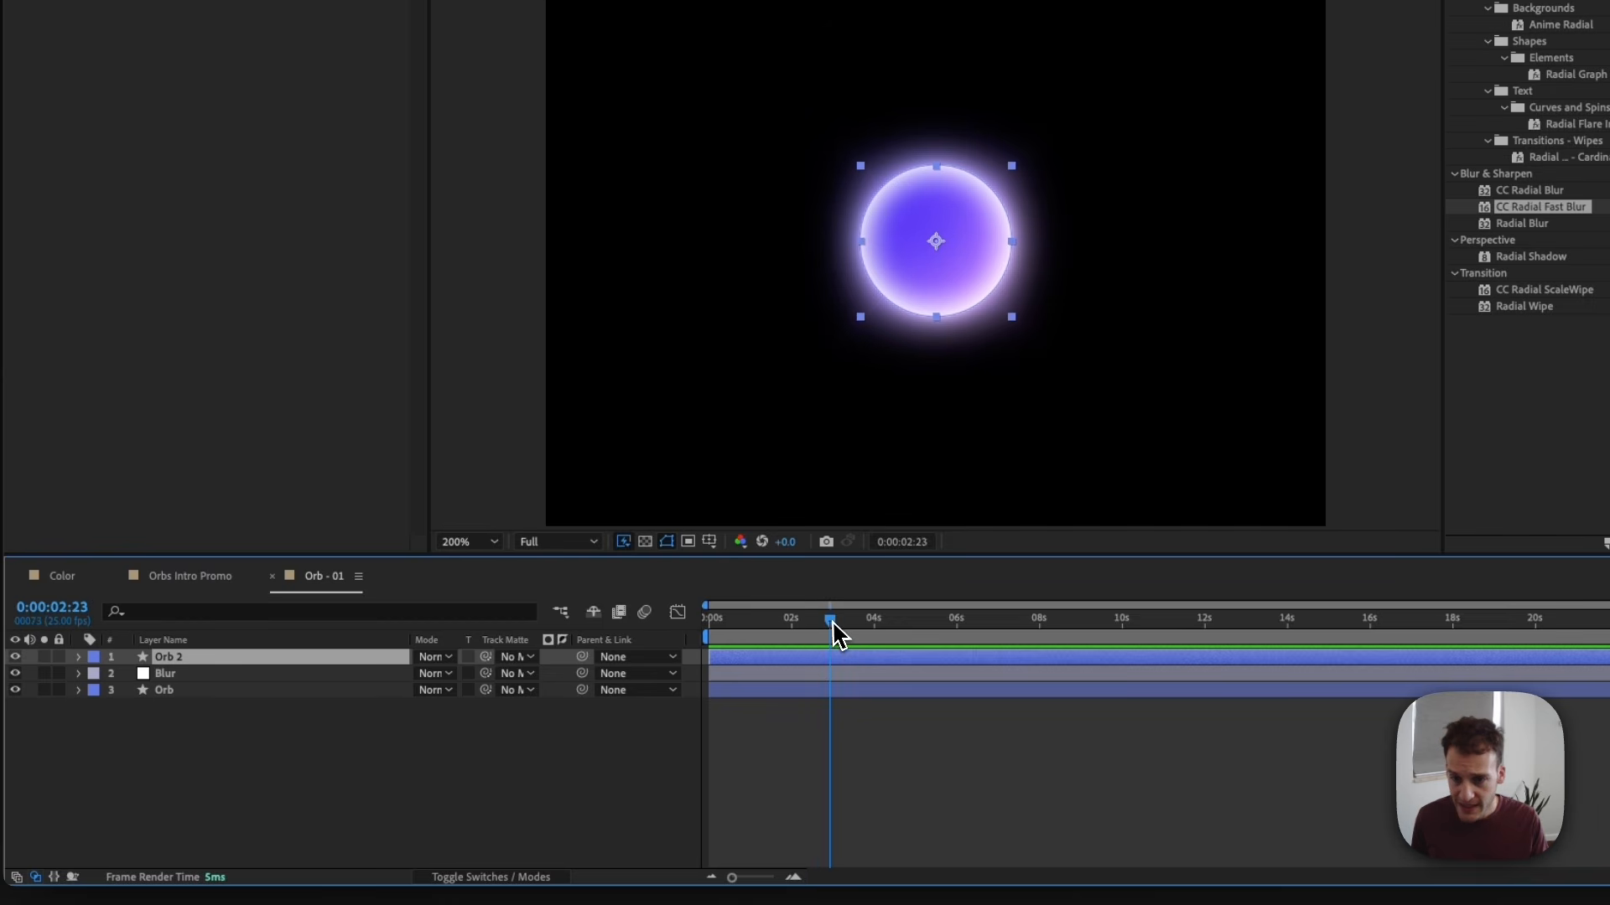
Split the Orb 2 layer at 0:00:02:21 and delete the part after the split.
left_click_drag(832, 621, 836, 622)
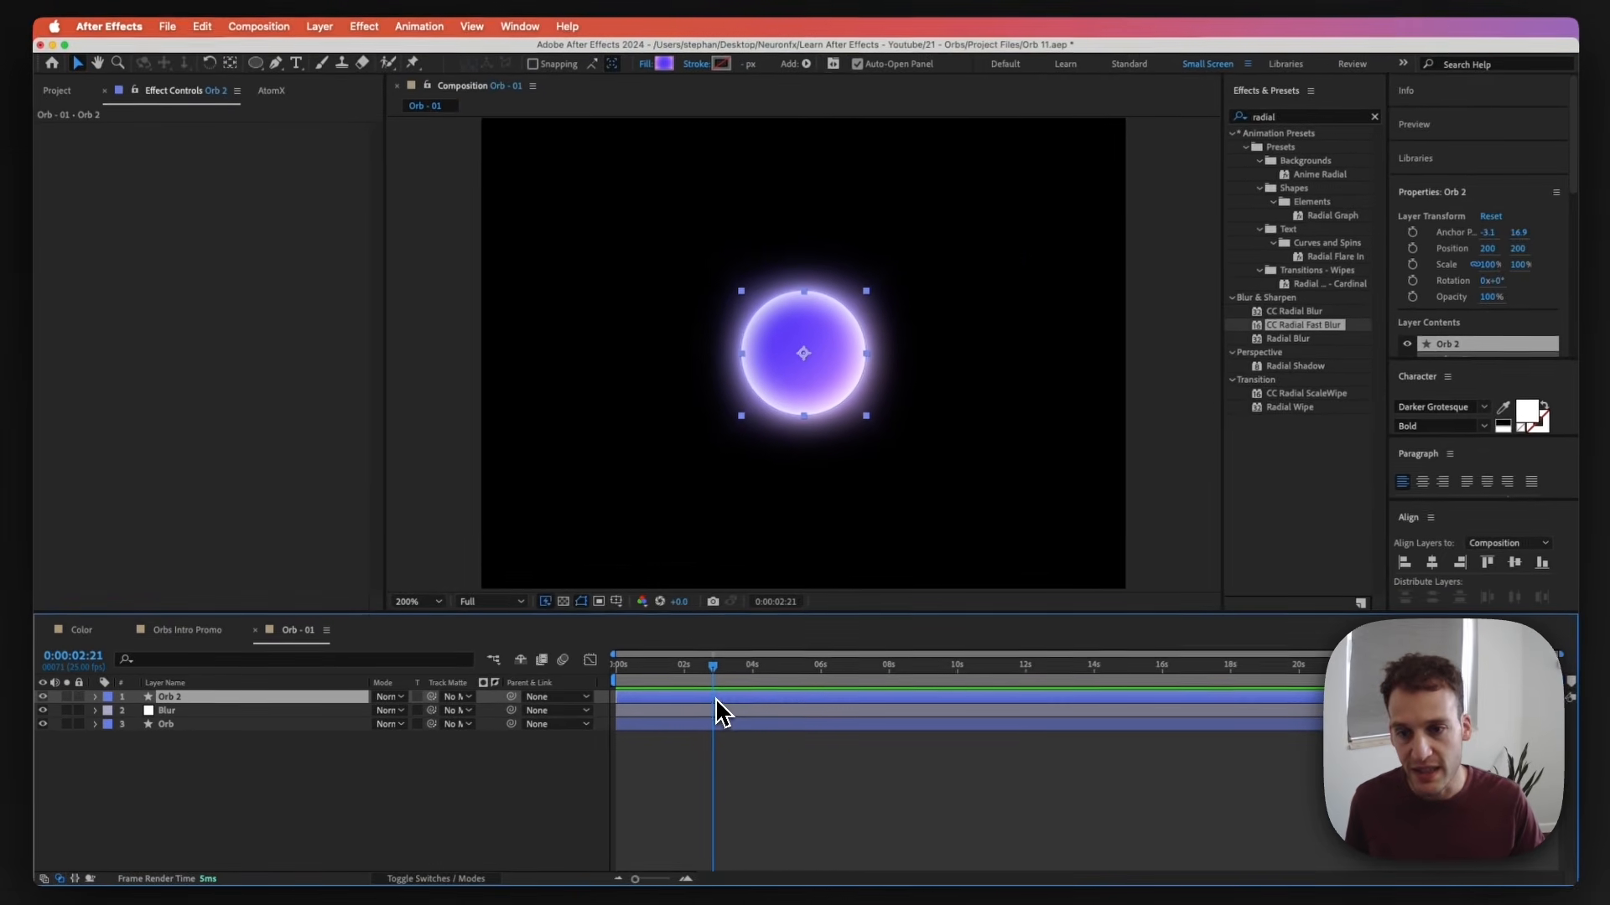
key("ctrl+shift+d")
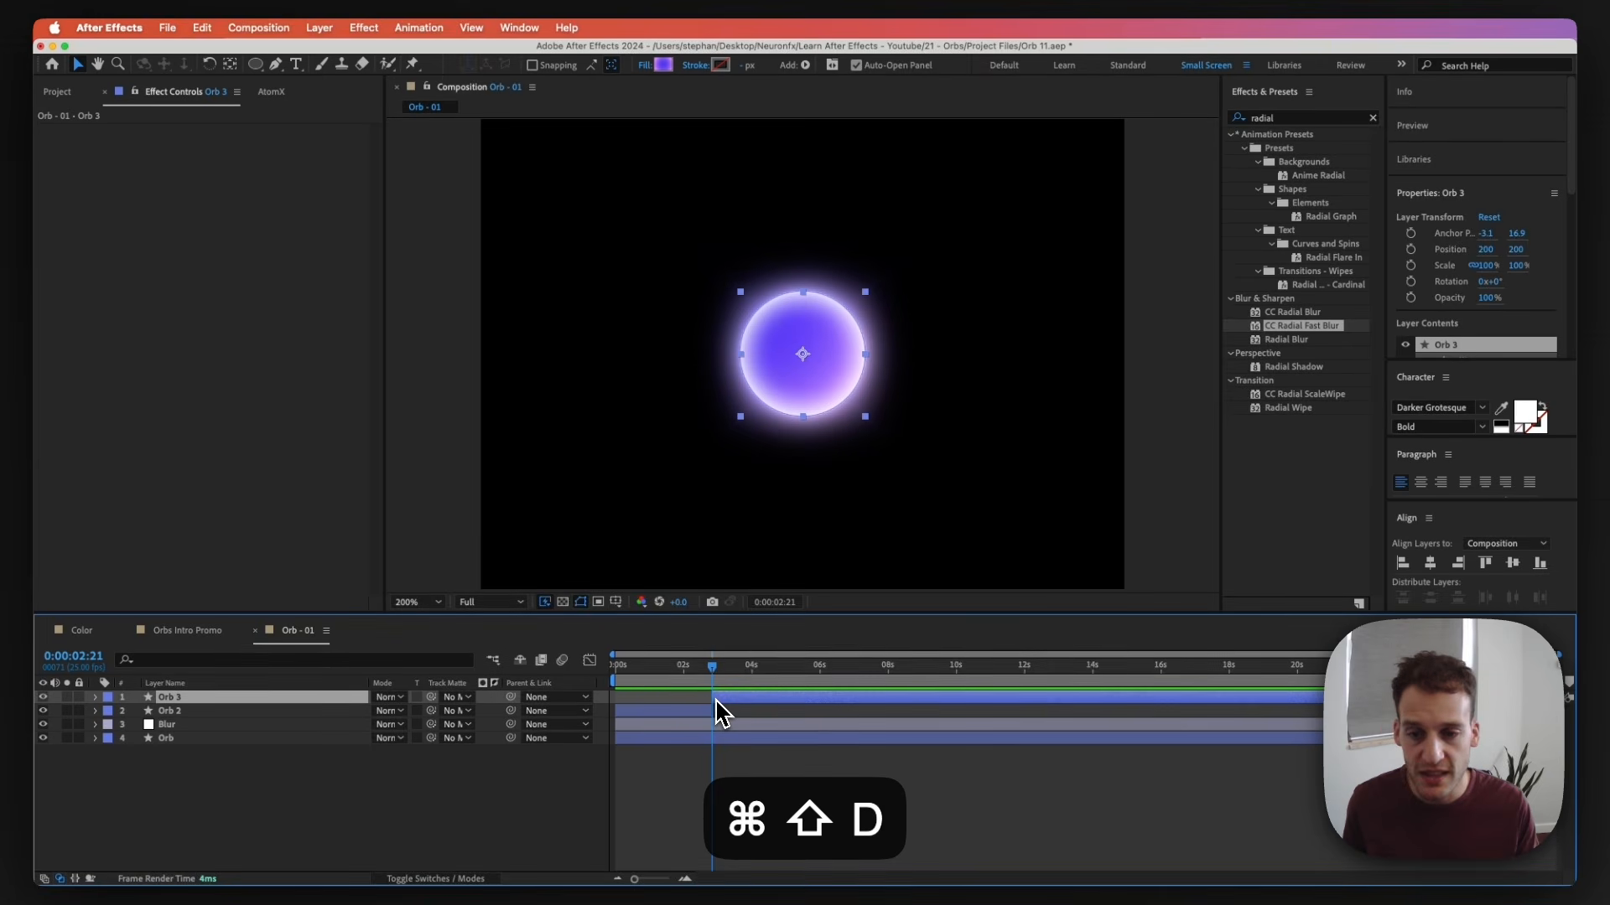
key("BackSpace")
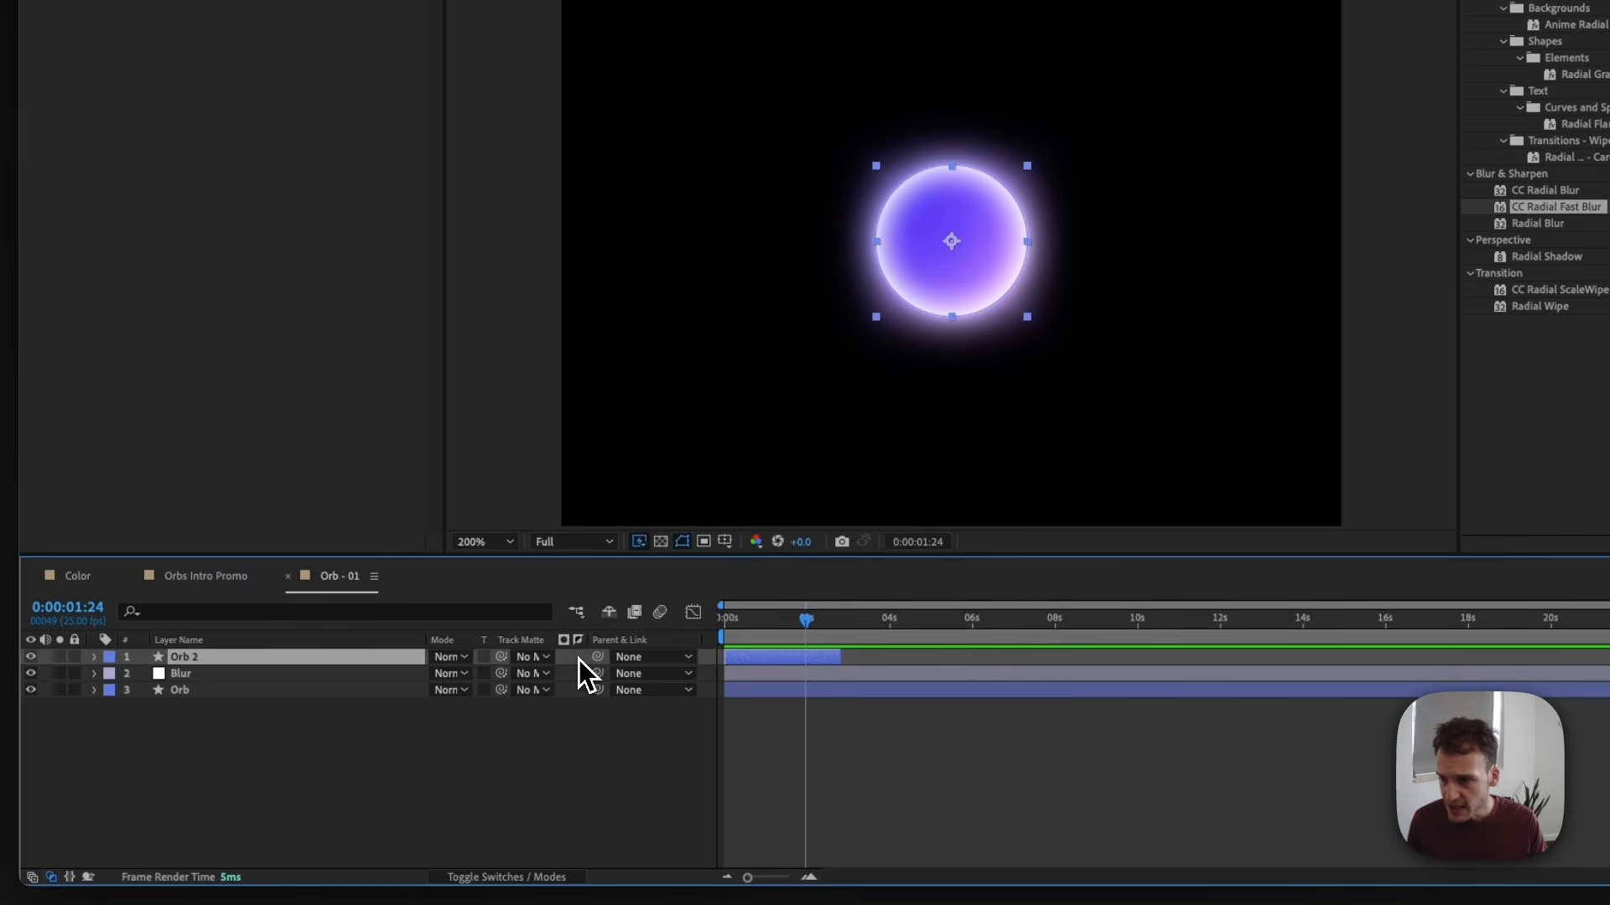
Animate Orb 2's Scale from 100% at 0:00:00:00 to 501% at 0:00:02:17, and preview the growth from the start.
key("s")
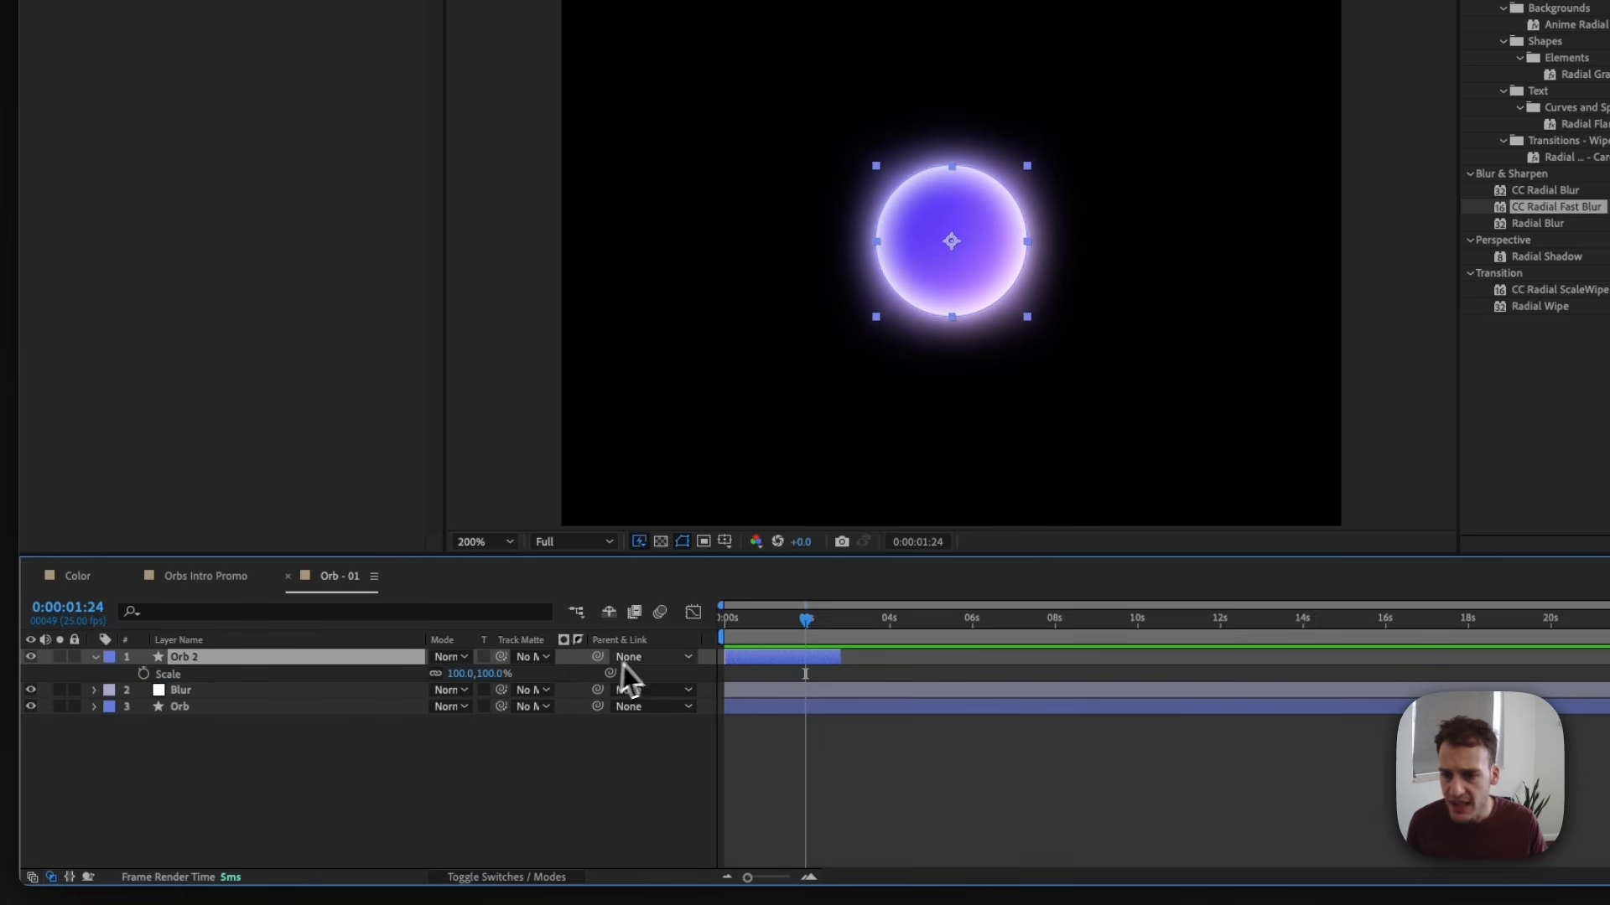
left_click_drag(738, 624, 718, 632)
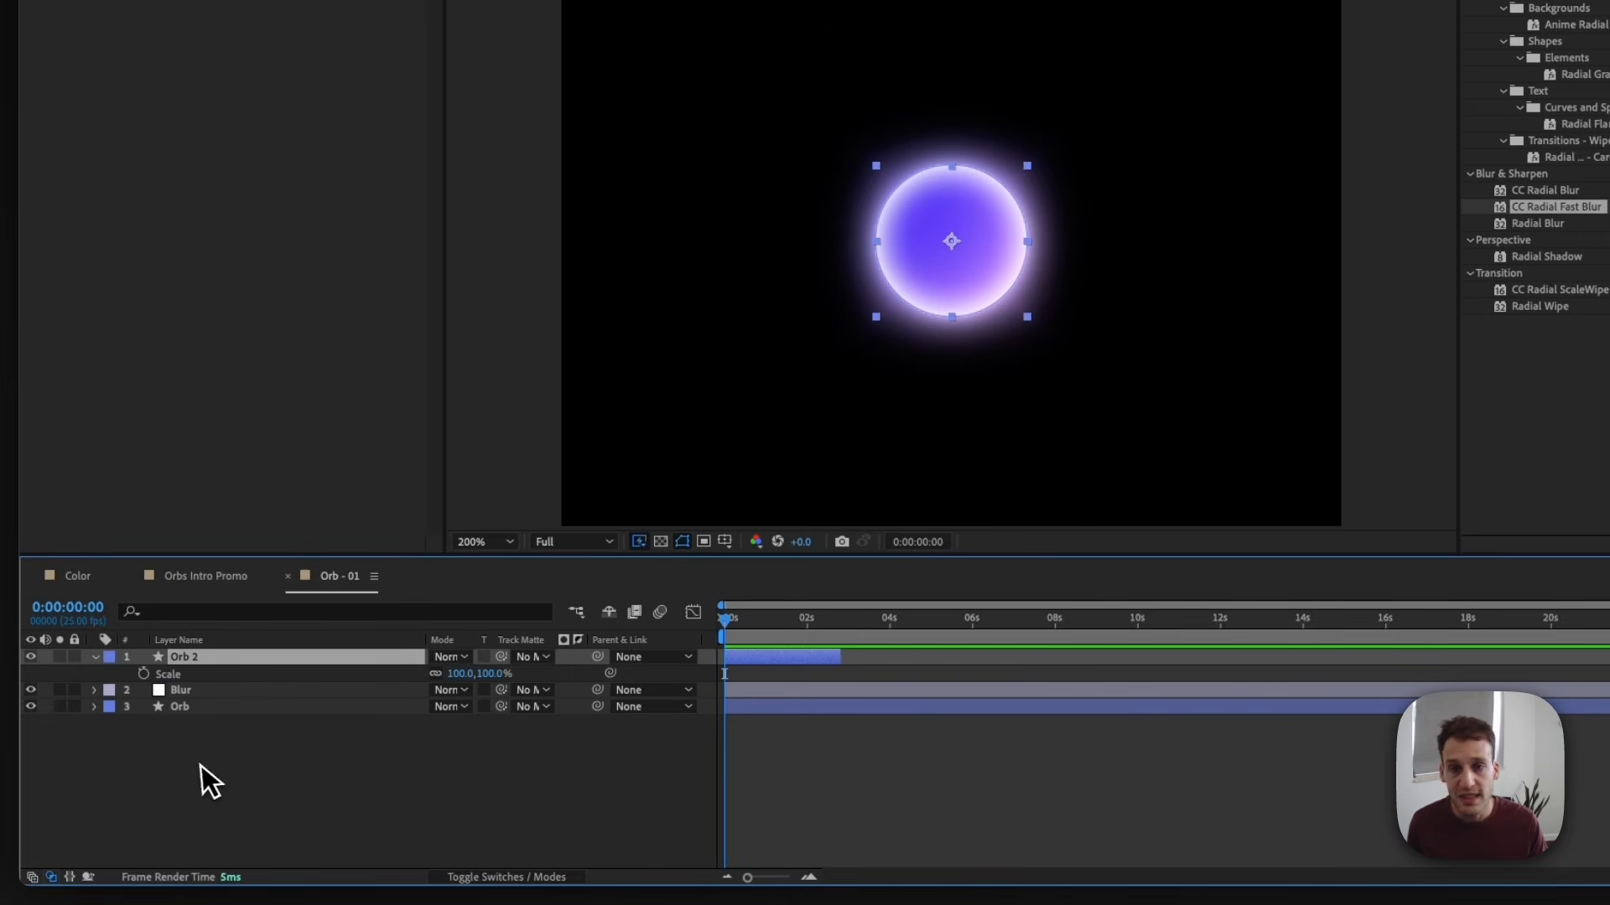
left_click(143, 674)
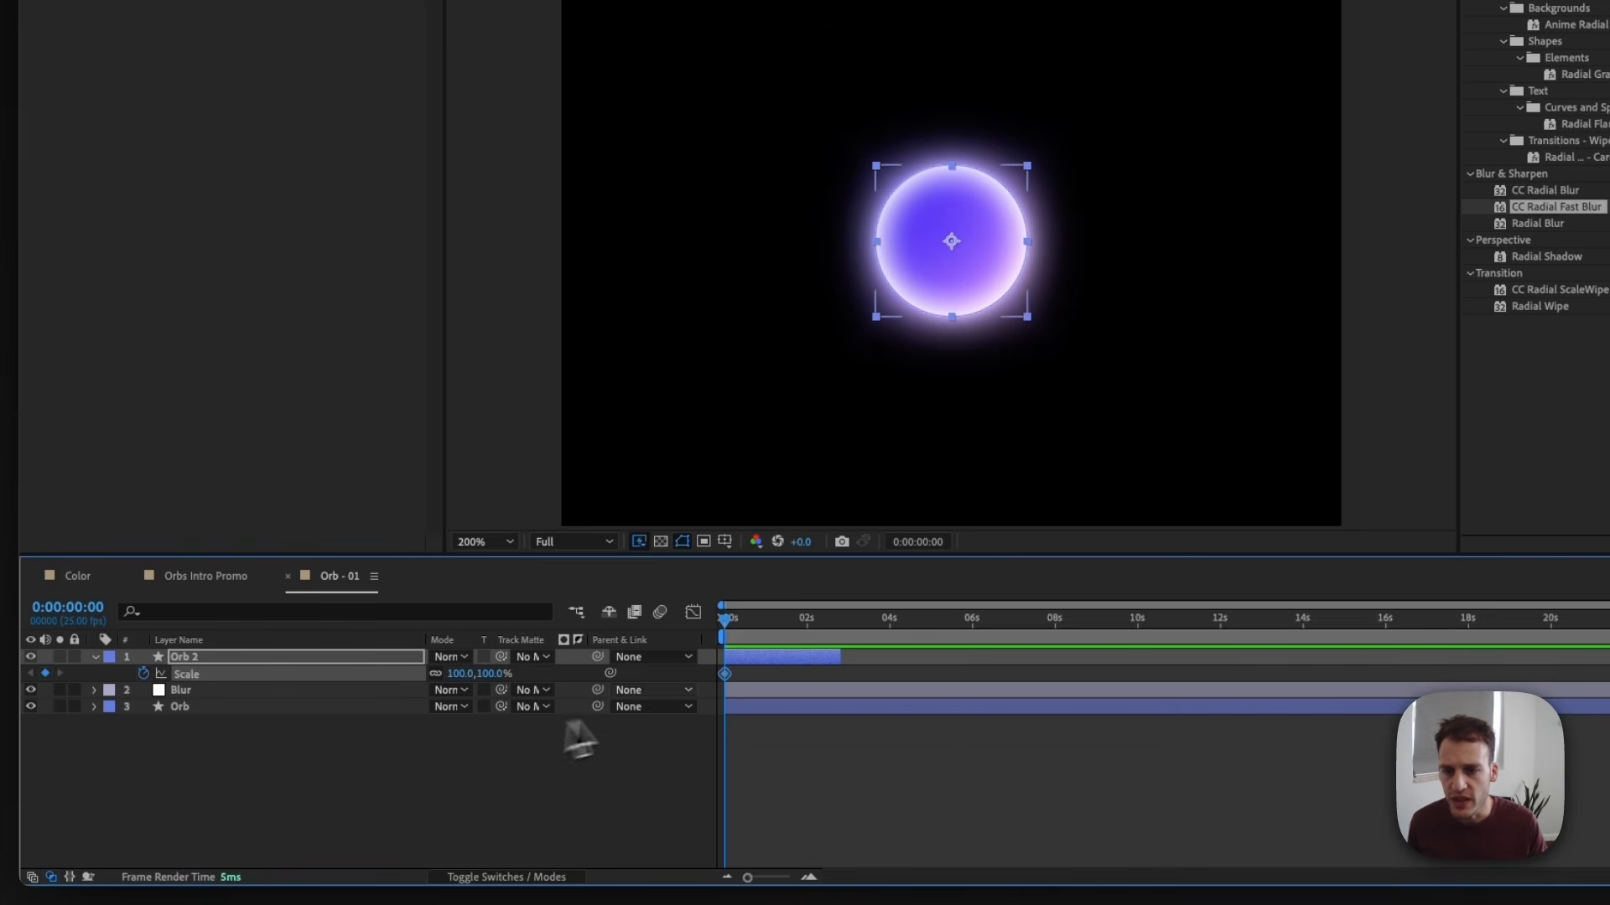
left_click_drag(768, 620, 837, 621)
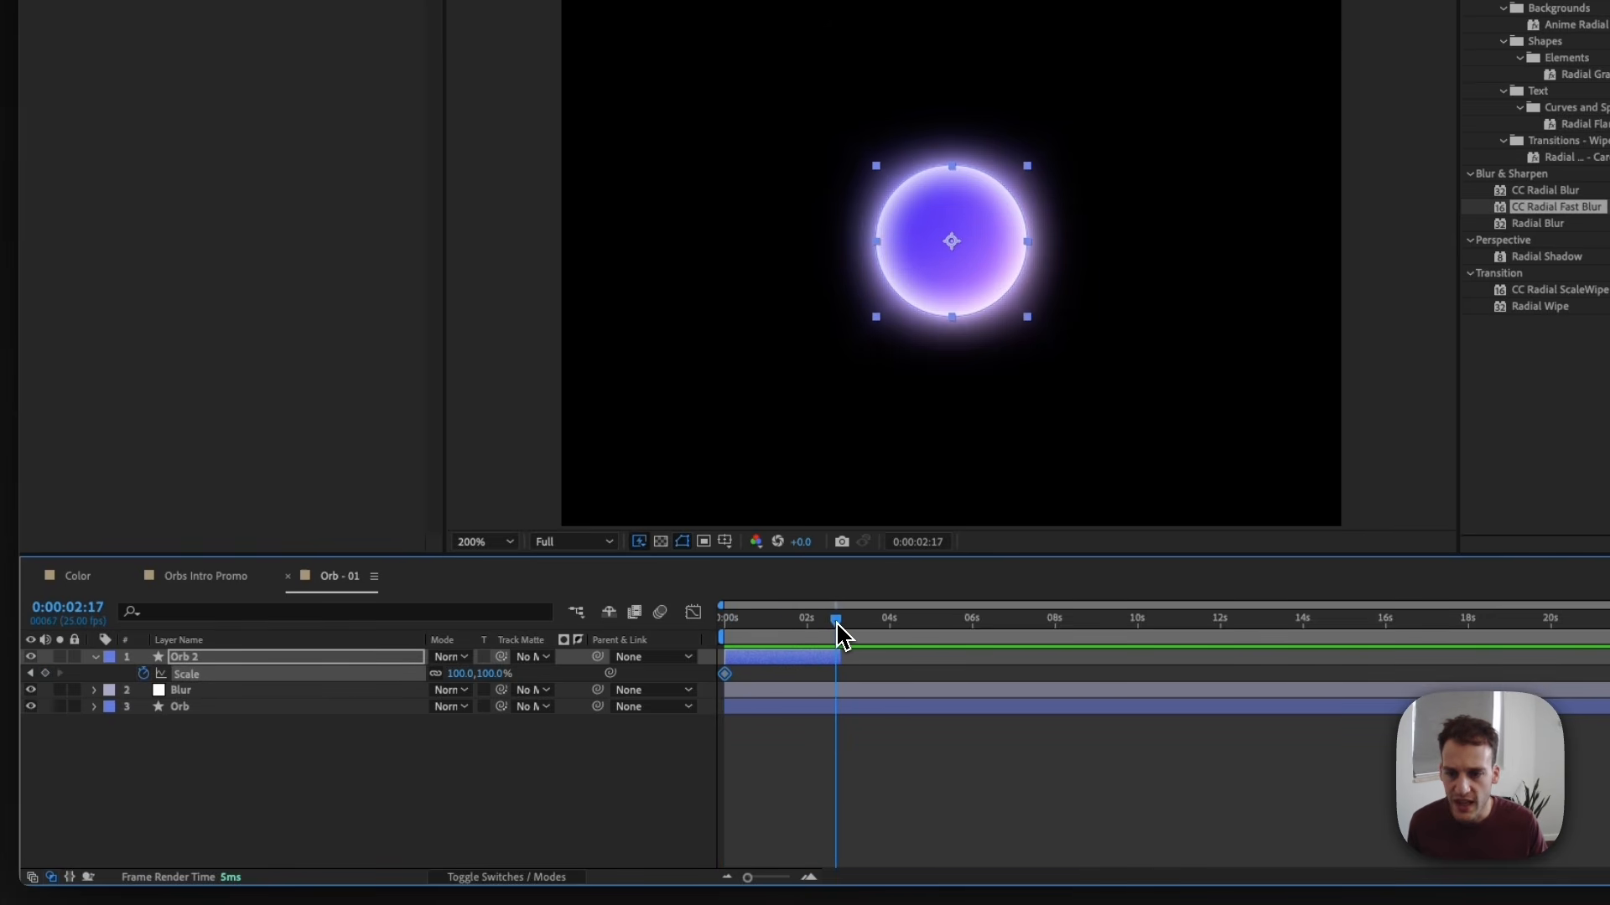
left_click_drag(470, 674, 742, 597)
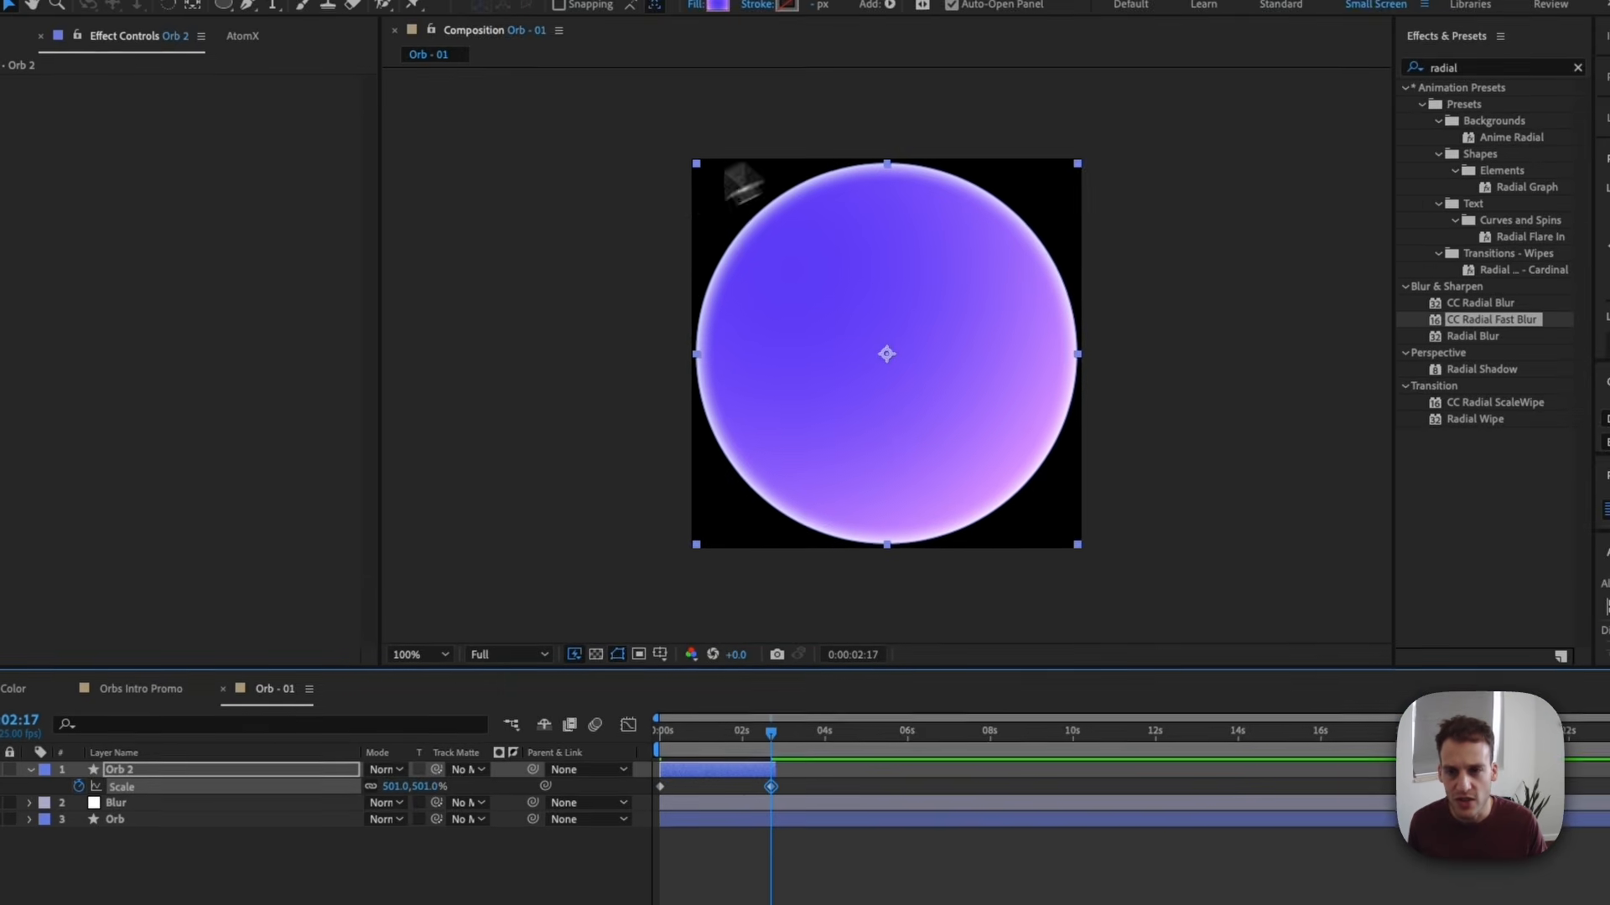
left_click(396, 664)
left_click(425, 694)
left_click(657, 740)
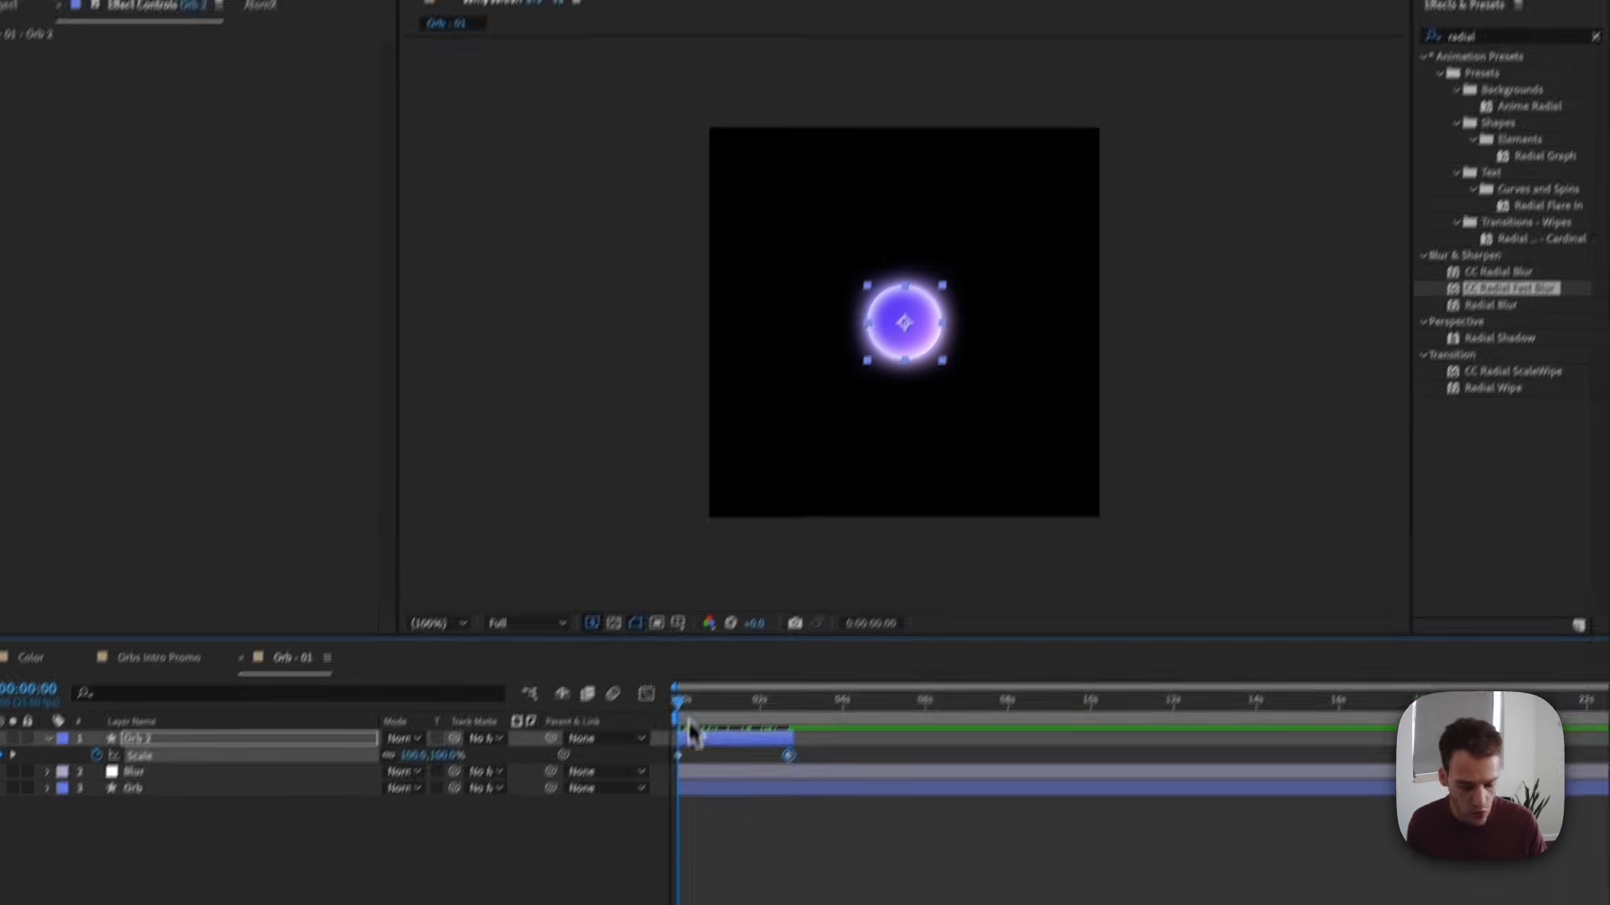
key("space")
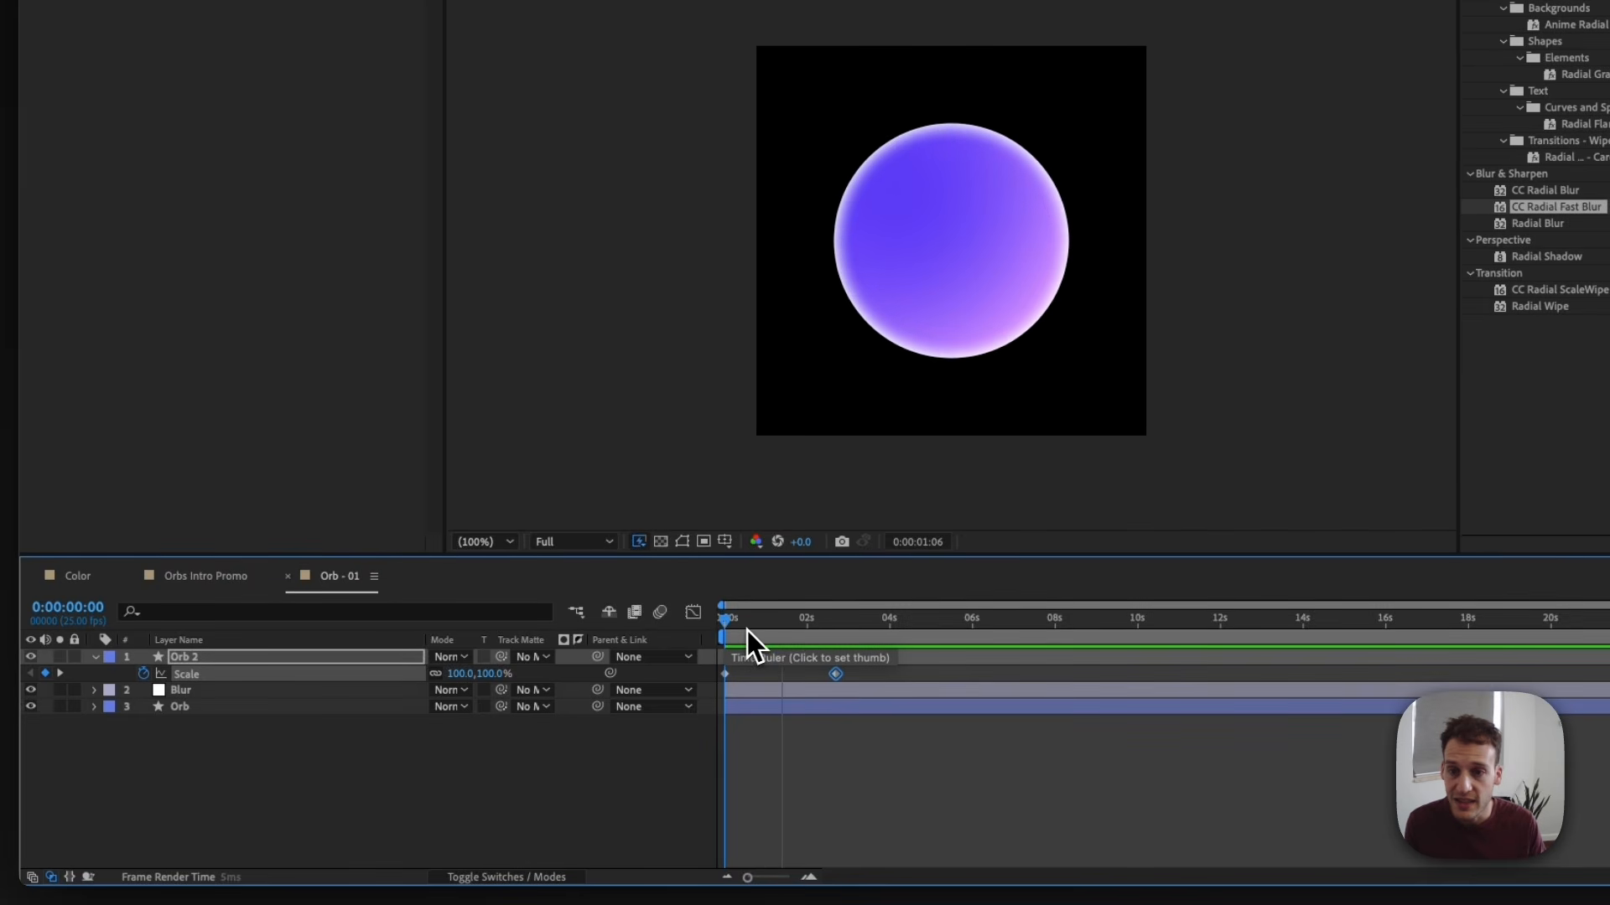
Shorten Orb 2 and its scale animation to end at about 0:00:02:01, and apply Easy Ease to both Scale keyframes.
left_click(773, 627)
left_click_drag(774, 630, 812, 658)
left_click(808, 635)
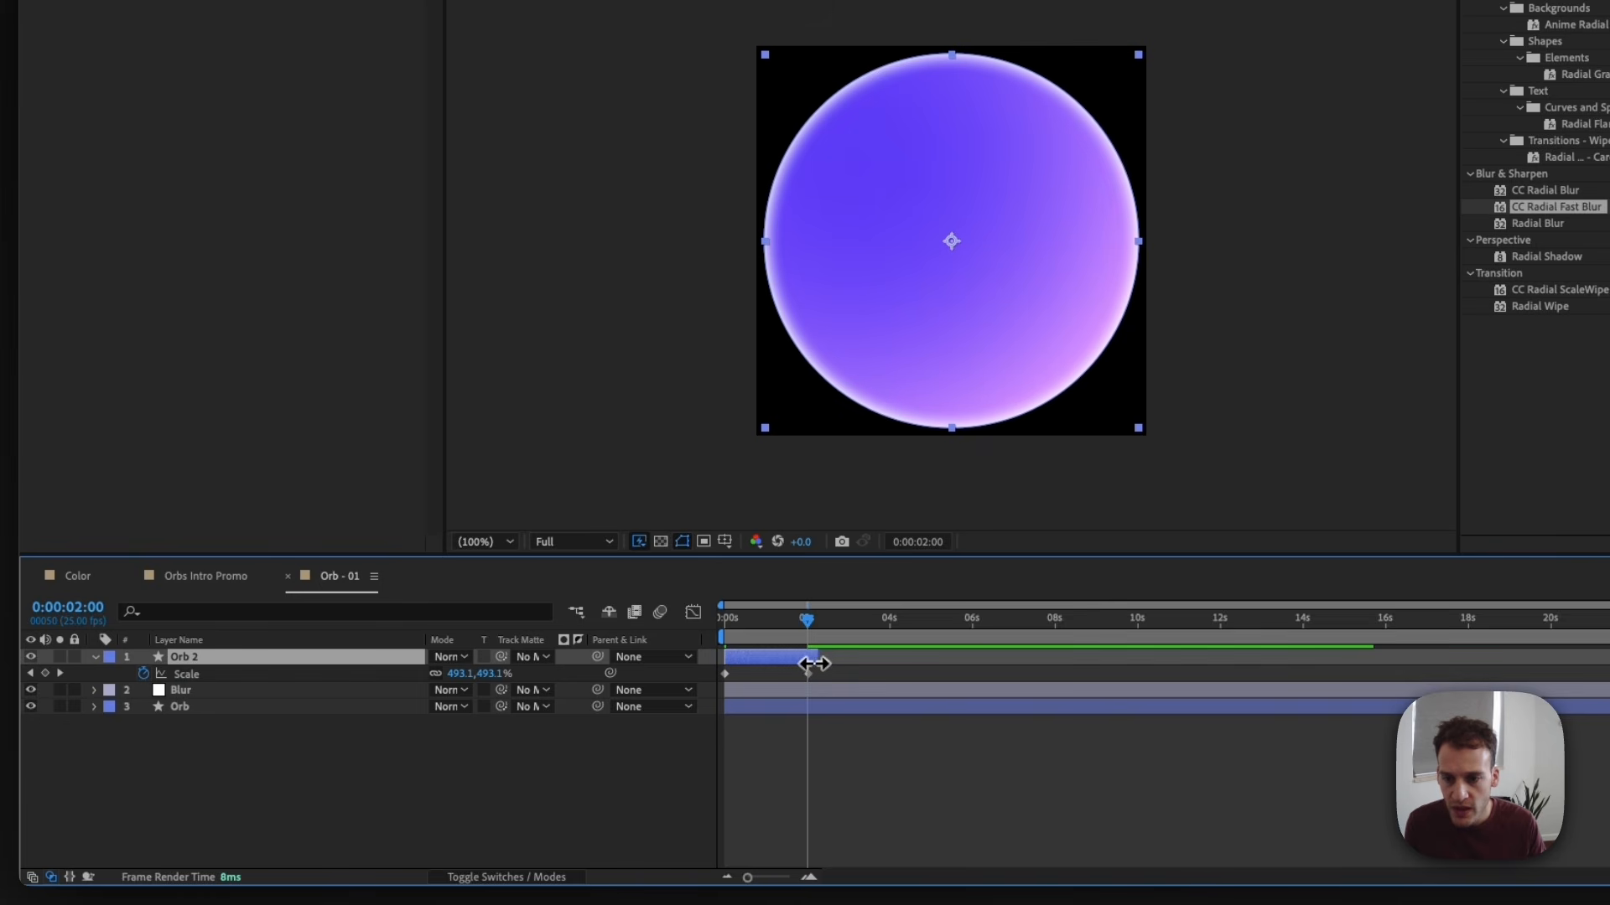
key("Page_Down")
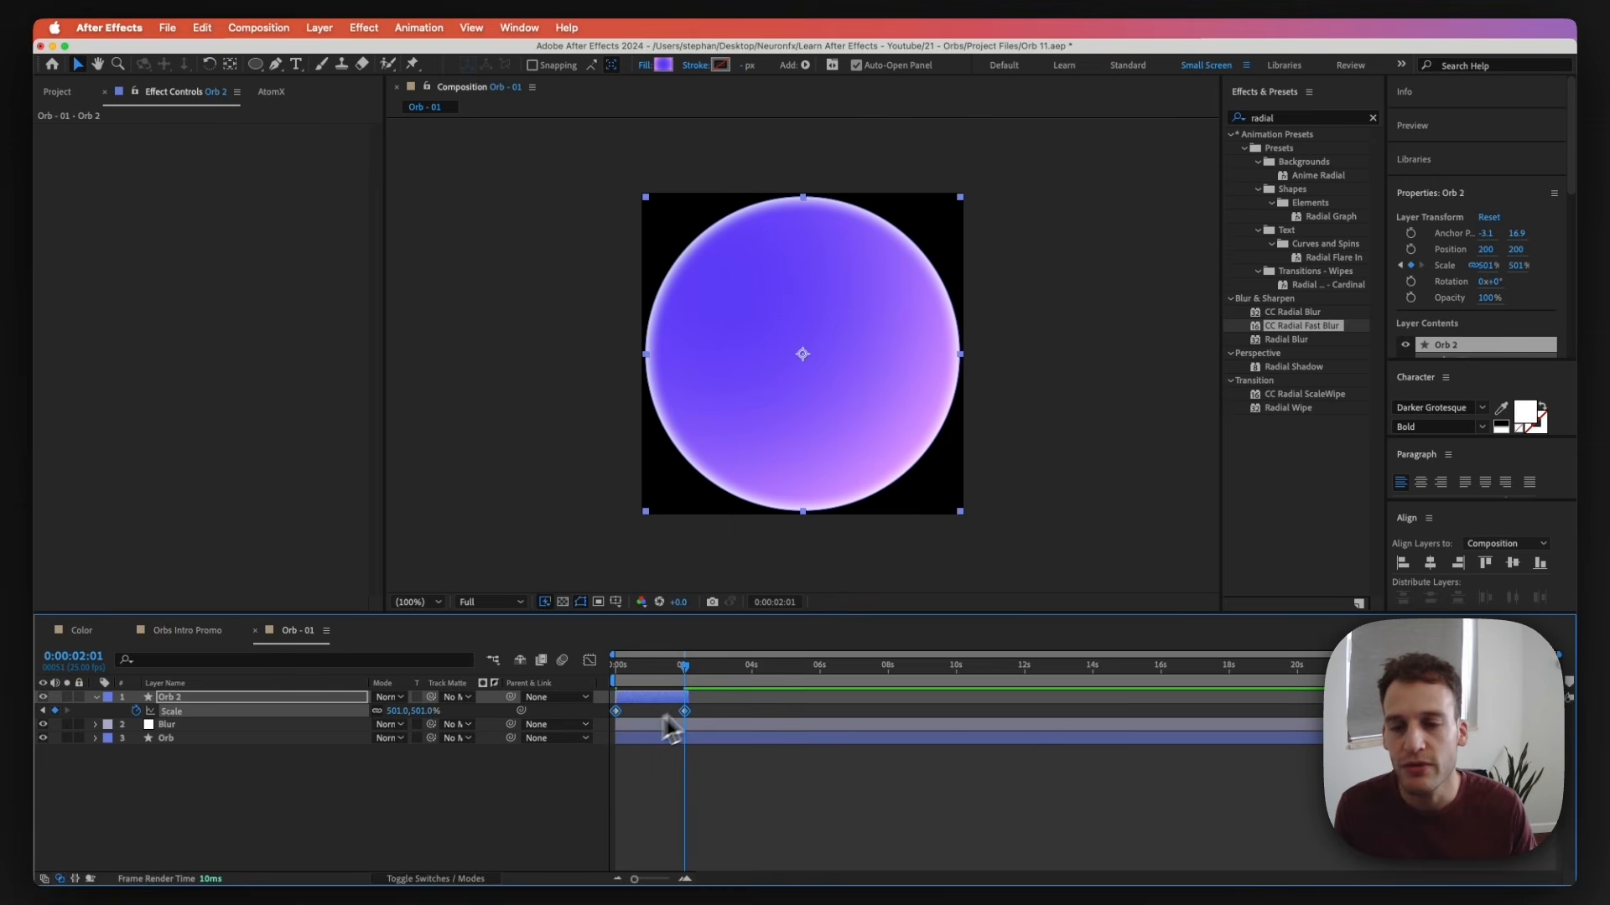
key("F9")
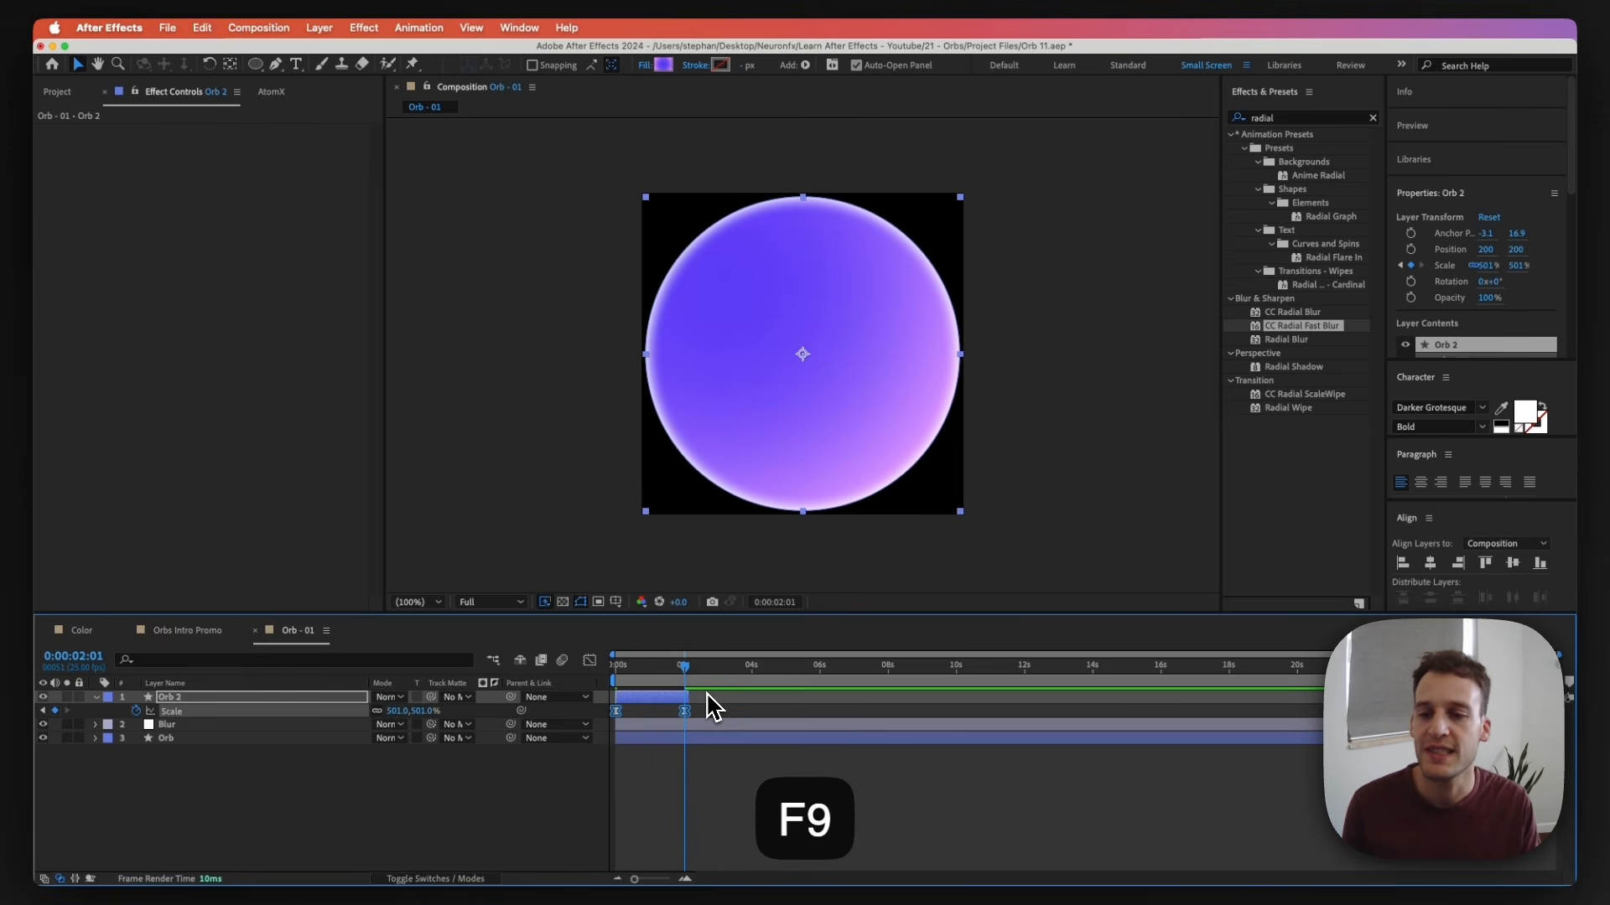
Keyframe Orb 2's Opacity at 0% both at 0:00:02:01 and at 0:00:00:00.
left_click(198, 699)
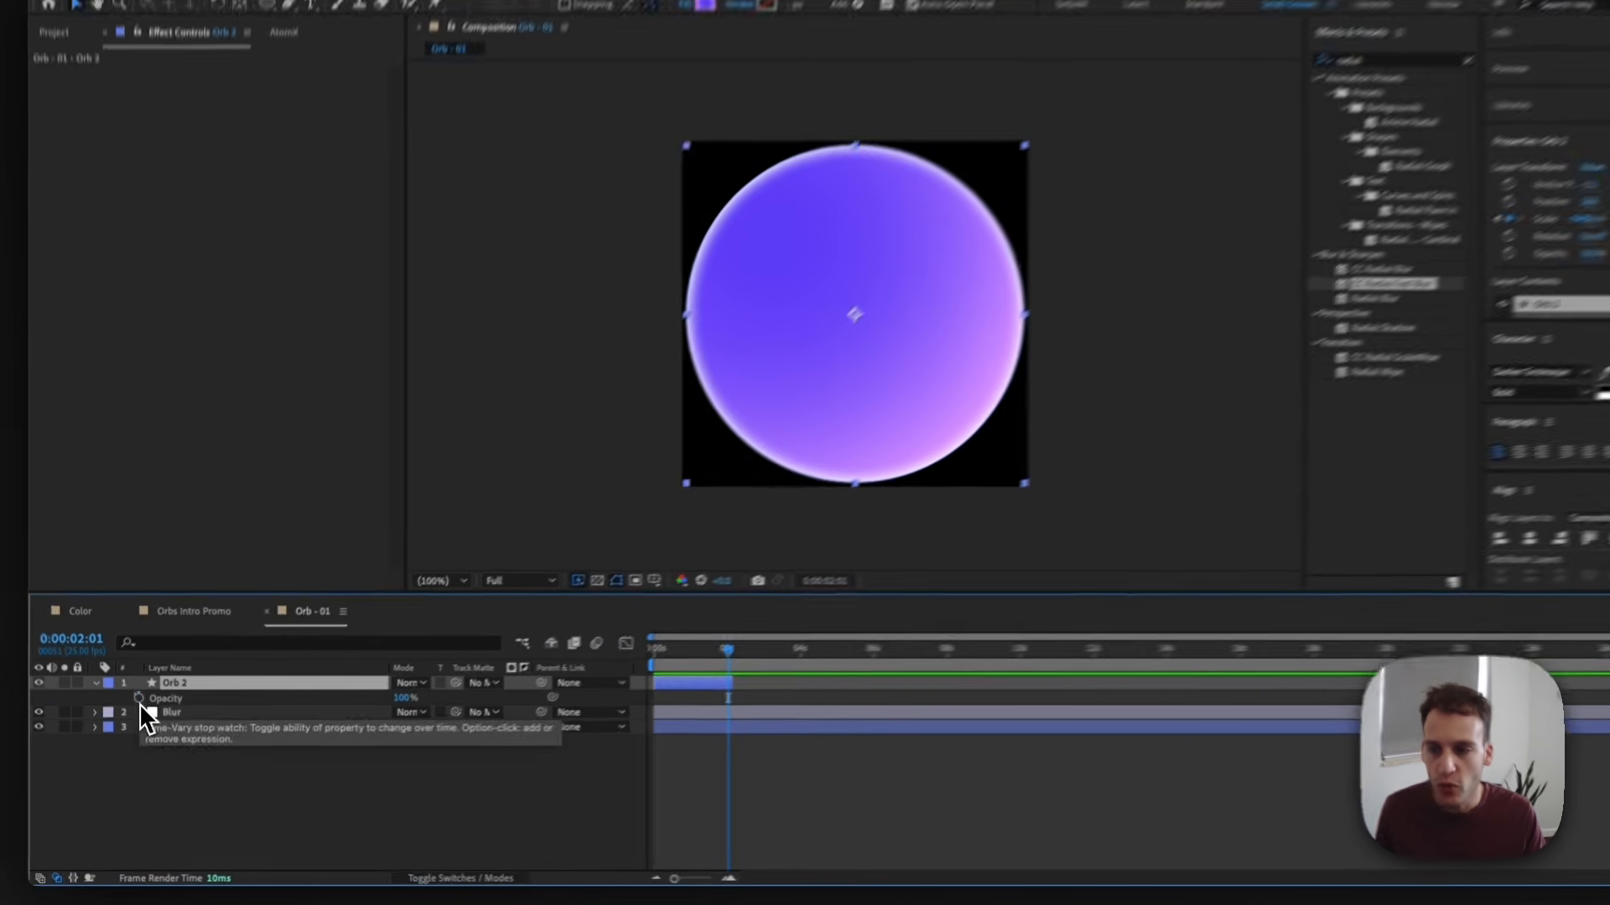
left_click(136, 711)
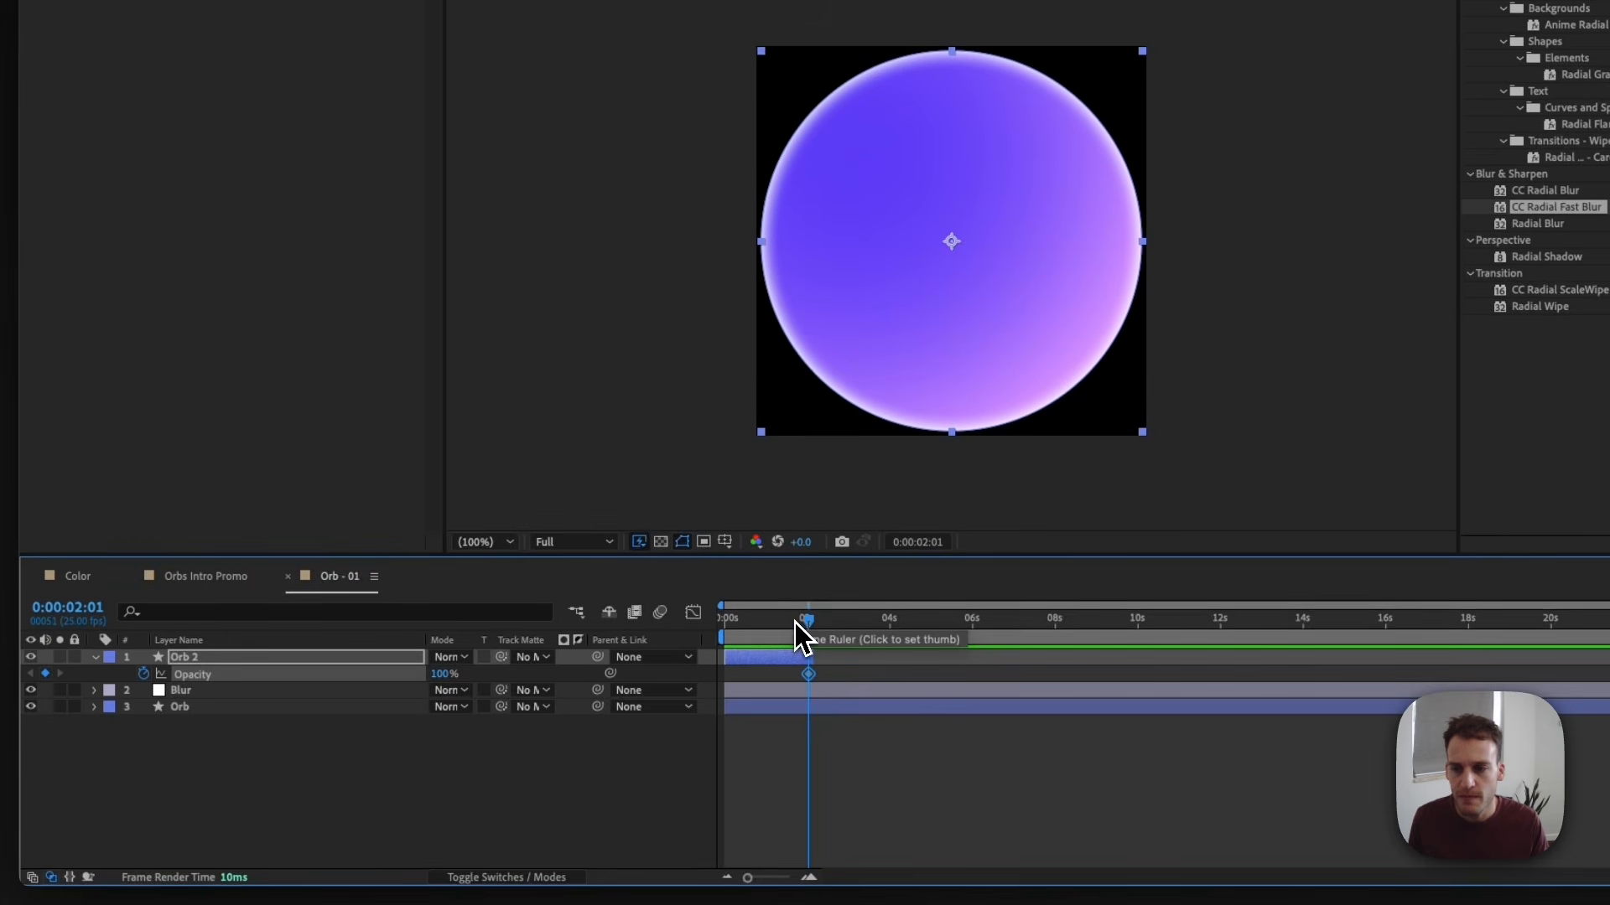
left_click(443, 674)
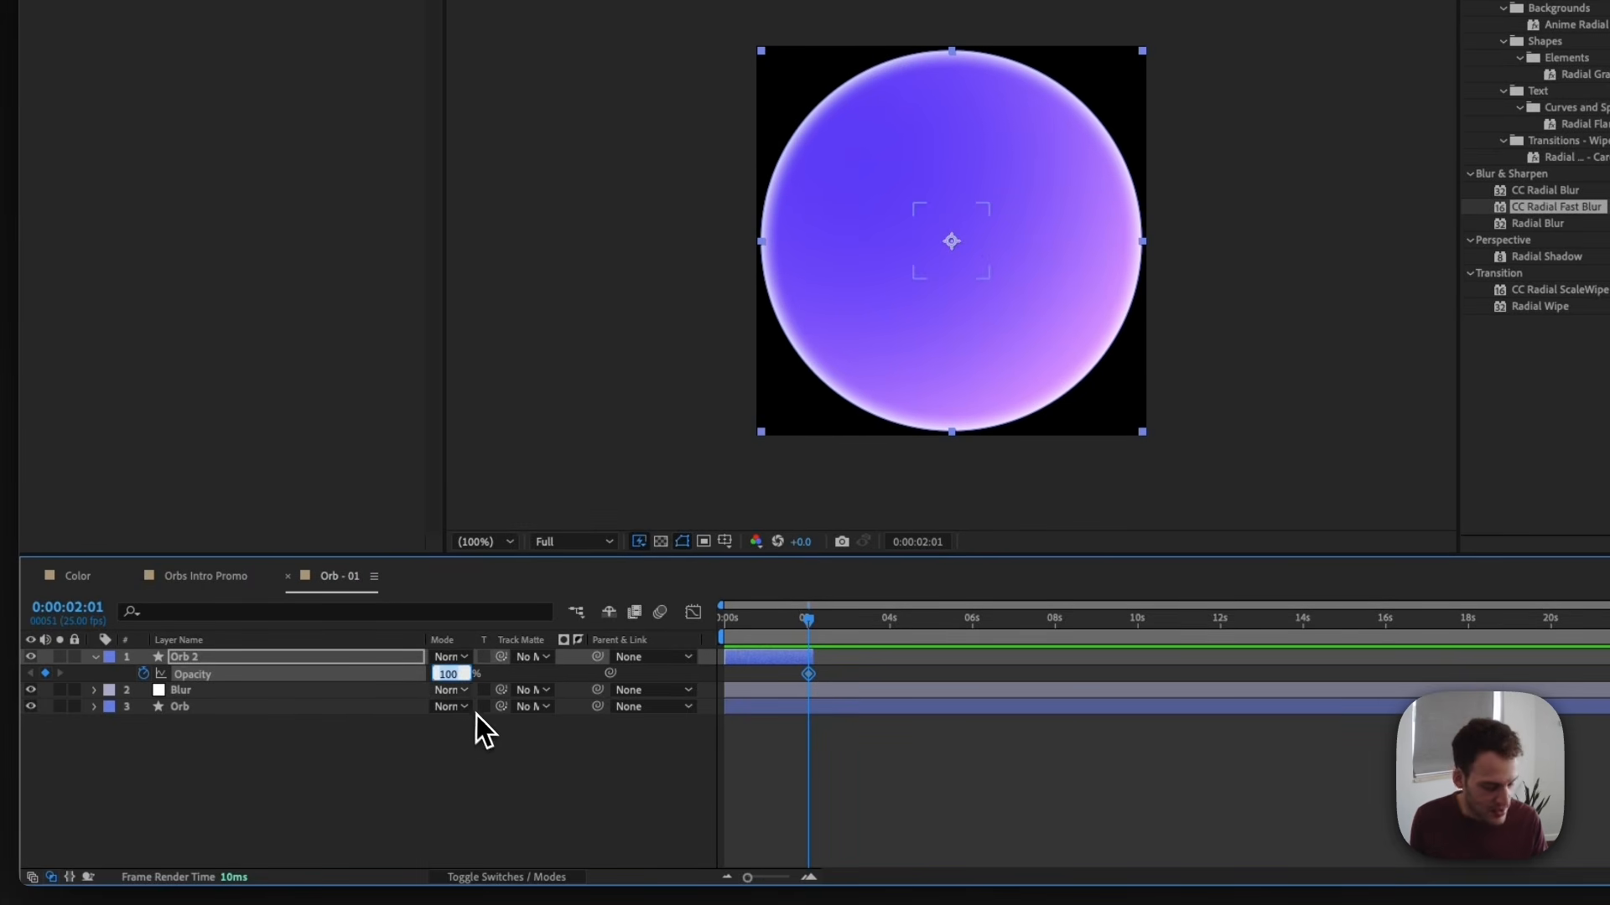
type("0")
key("Return")
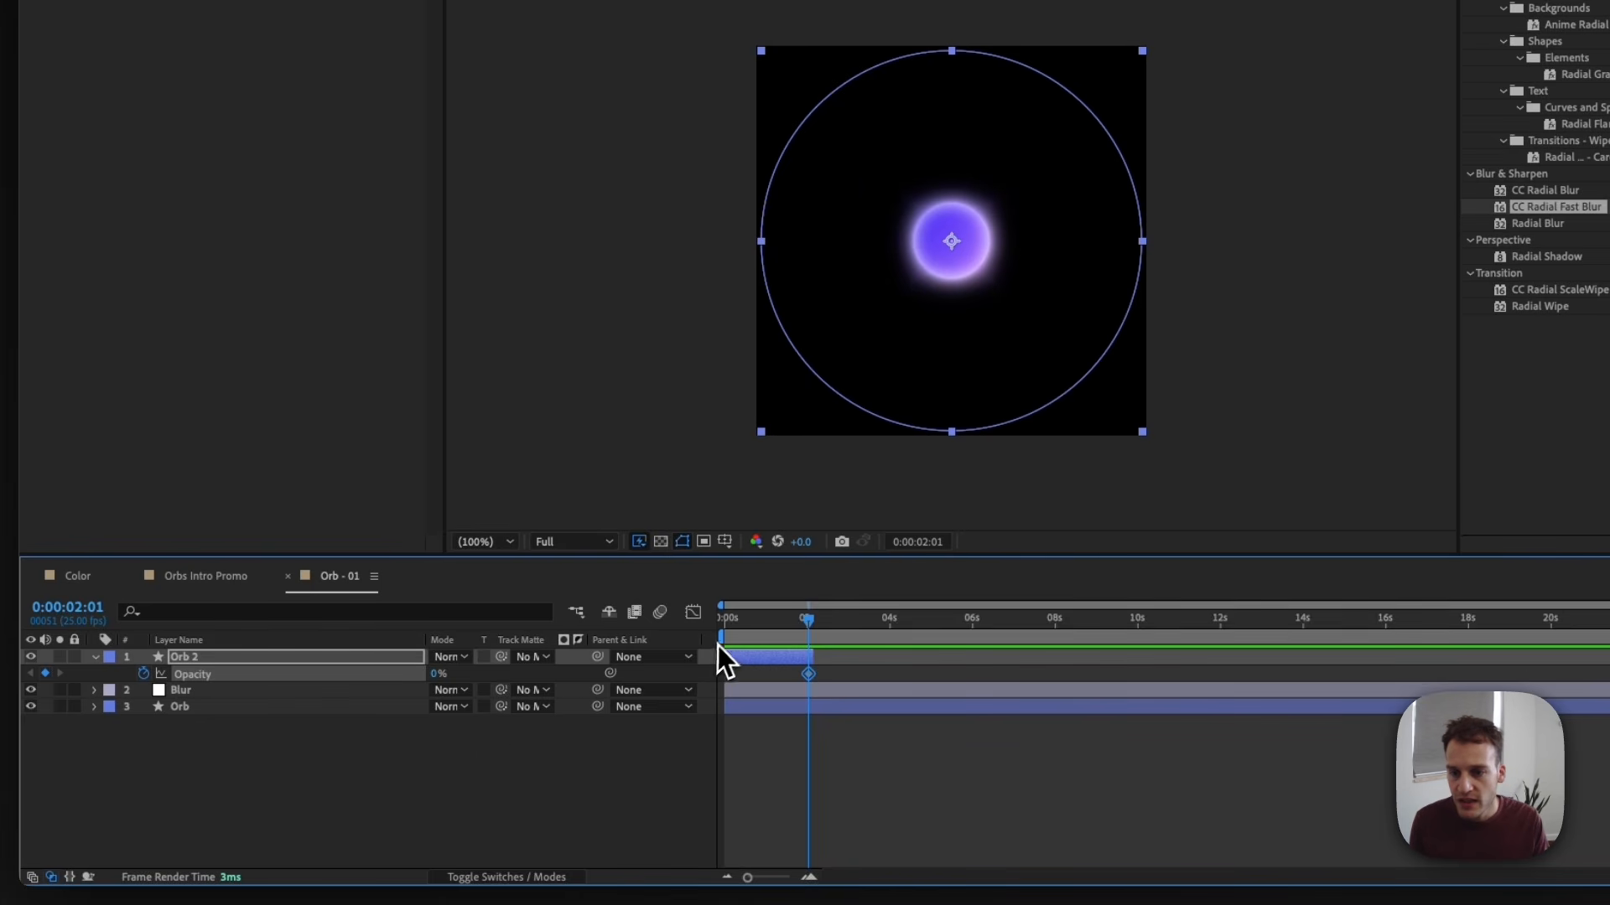
left_click(728, 621)
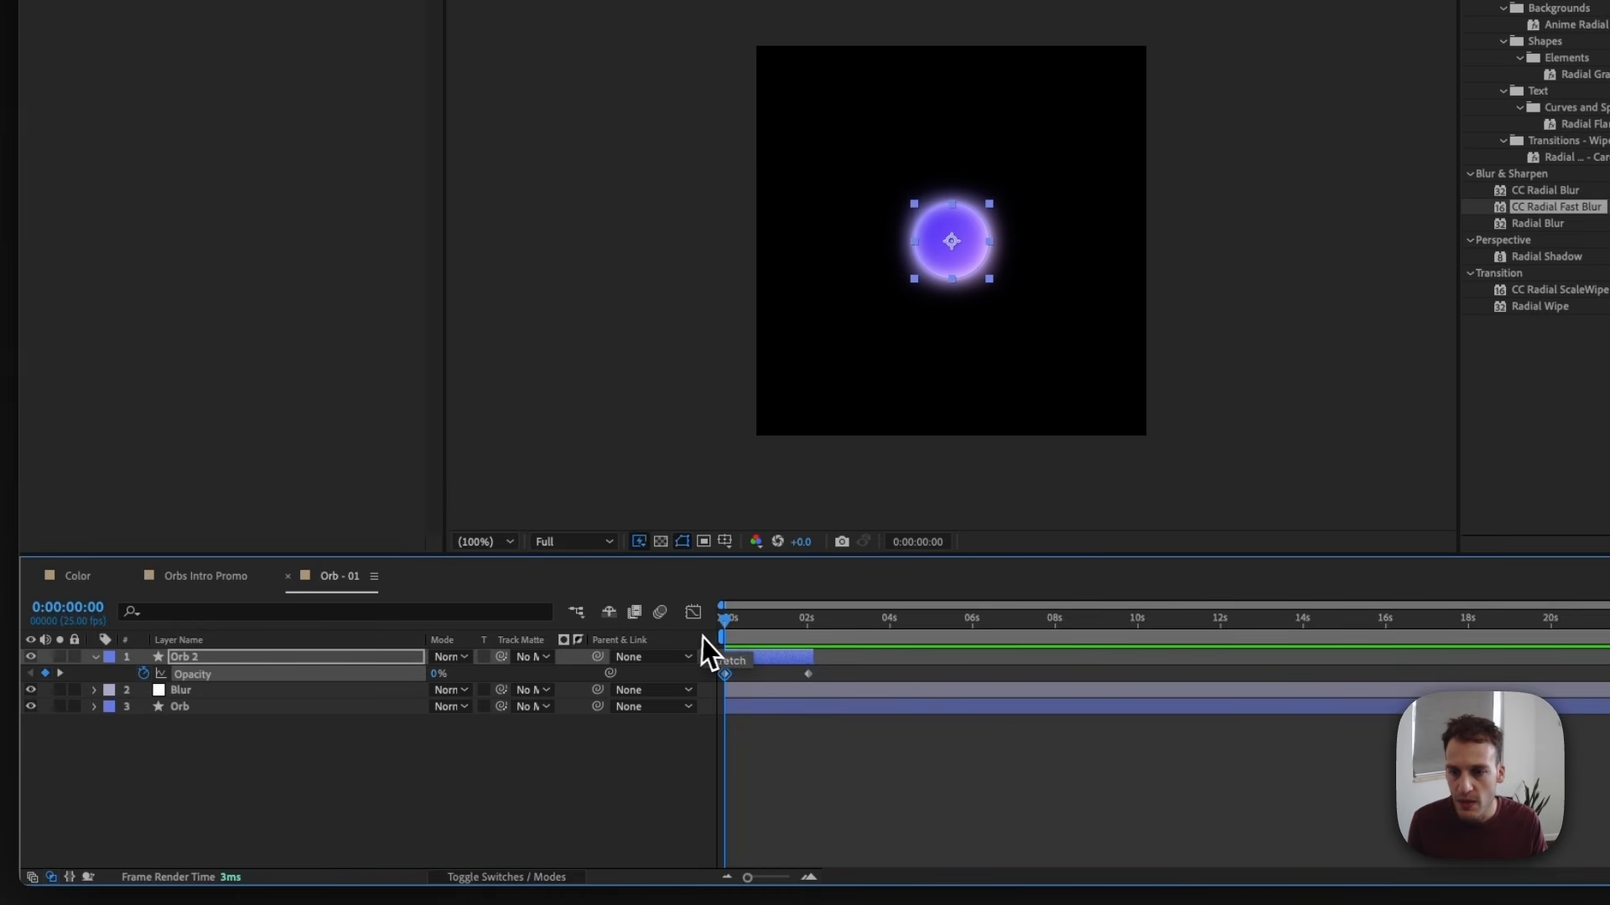
Add an Opacity keyframe of 30% to Orb 2 at 0:00:00:11.
left_click_drag(736, 627, 748, 628)
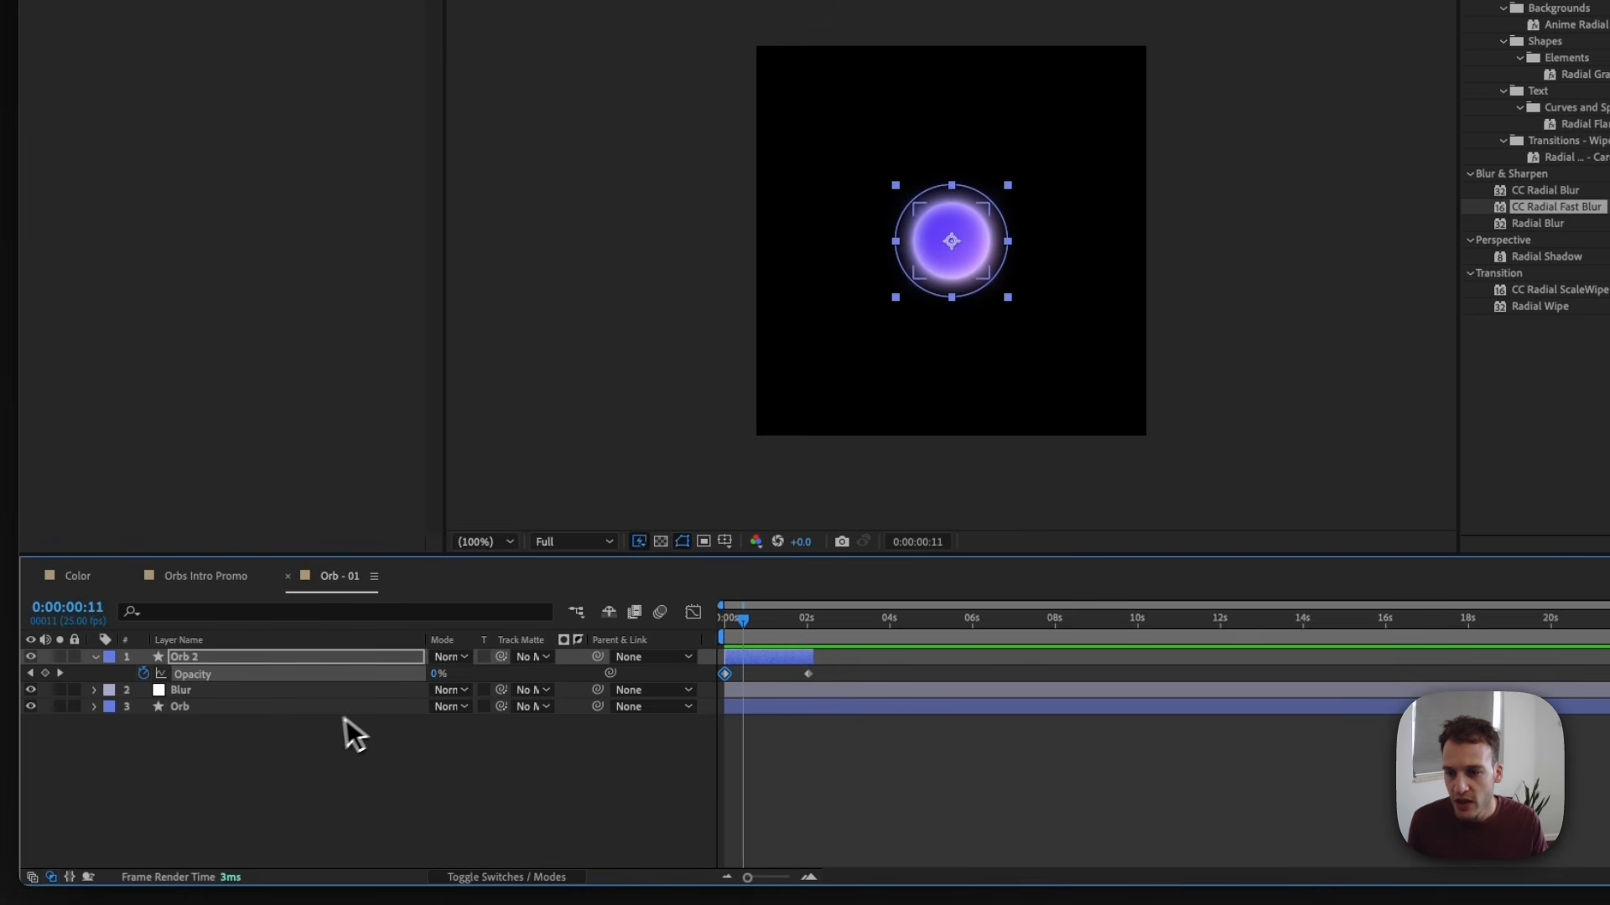
type("30")
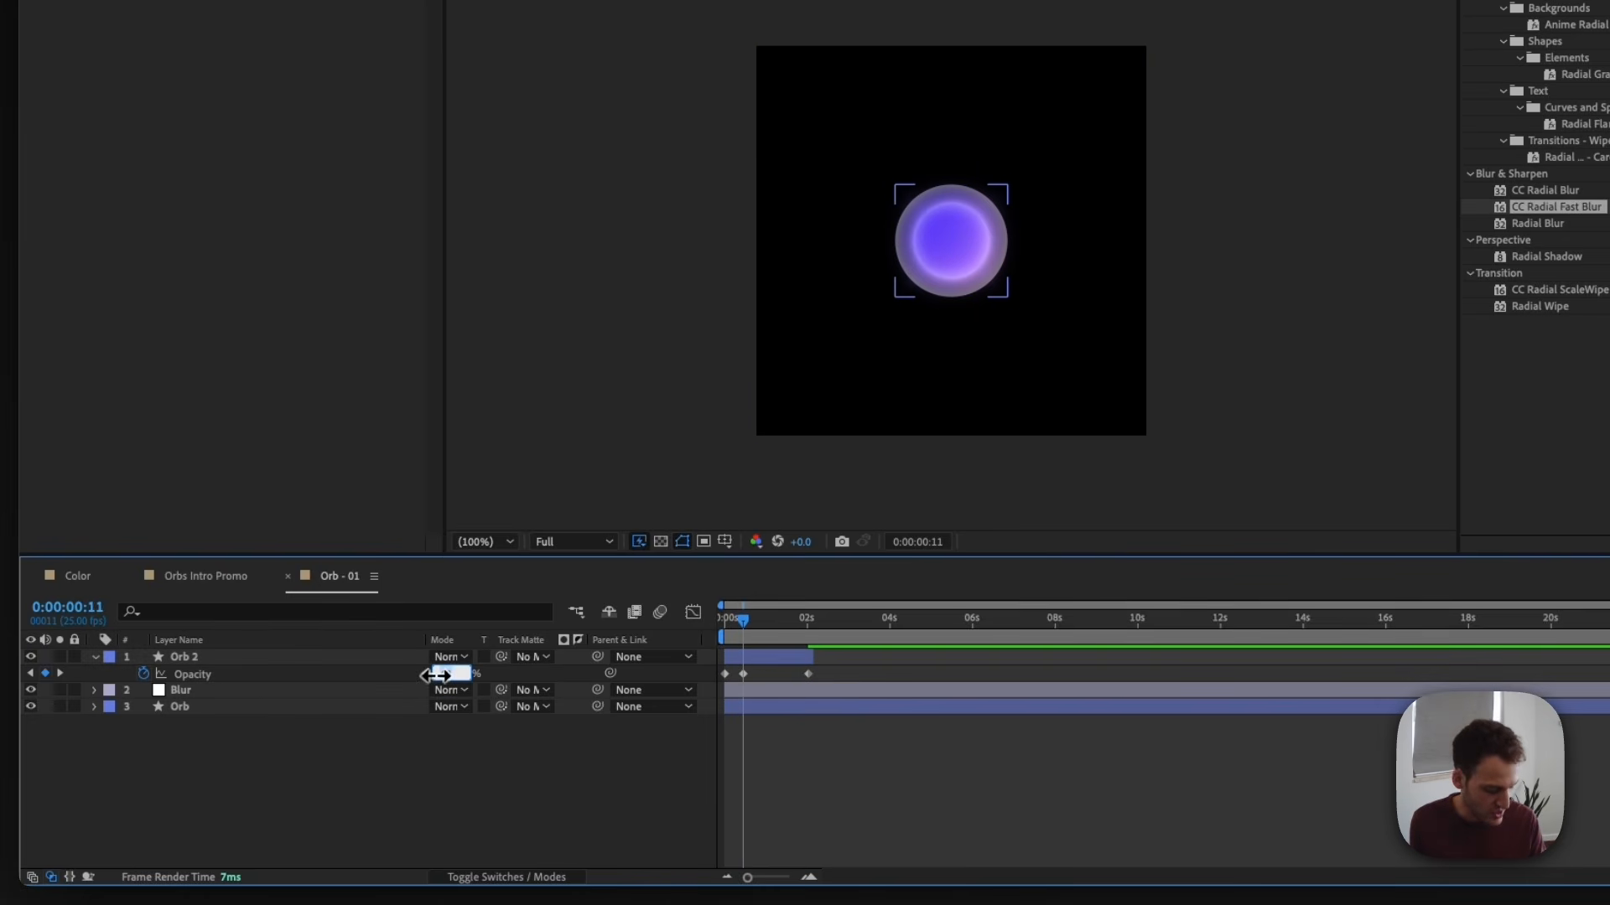
key("Return")
left_click(460, 737)
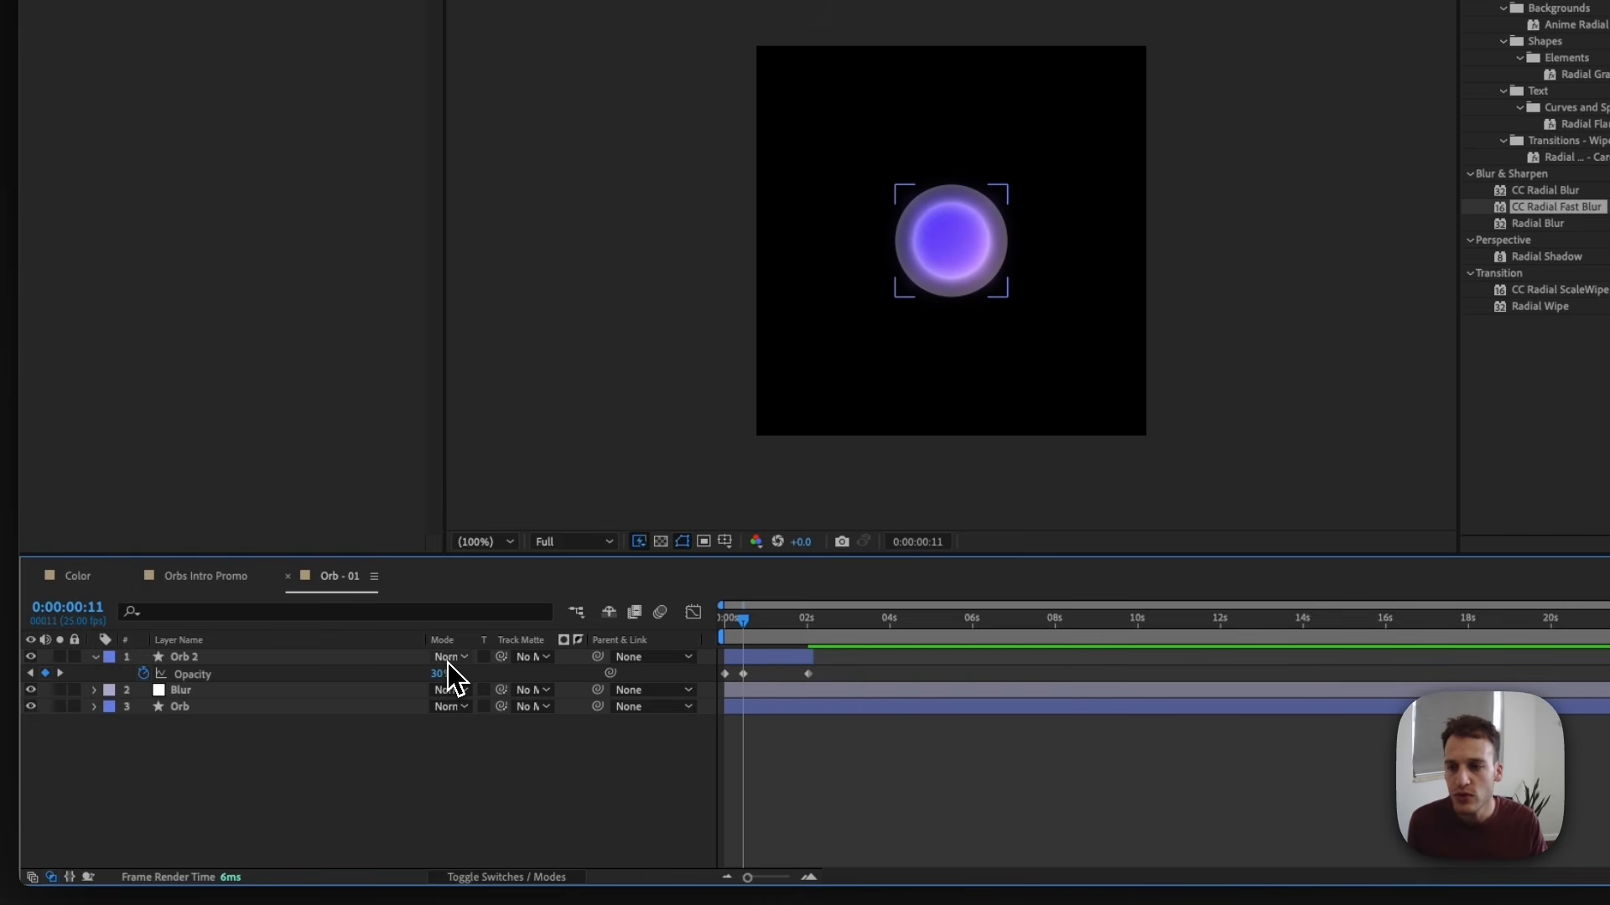
Set Orb 2's blending mode to Screen and preview the pulse animation.
left_click(448, 661)
left_click(459, 560)
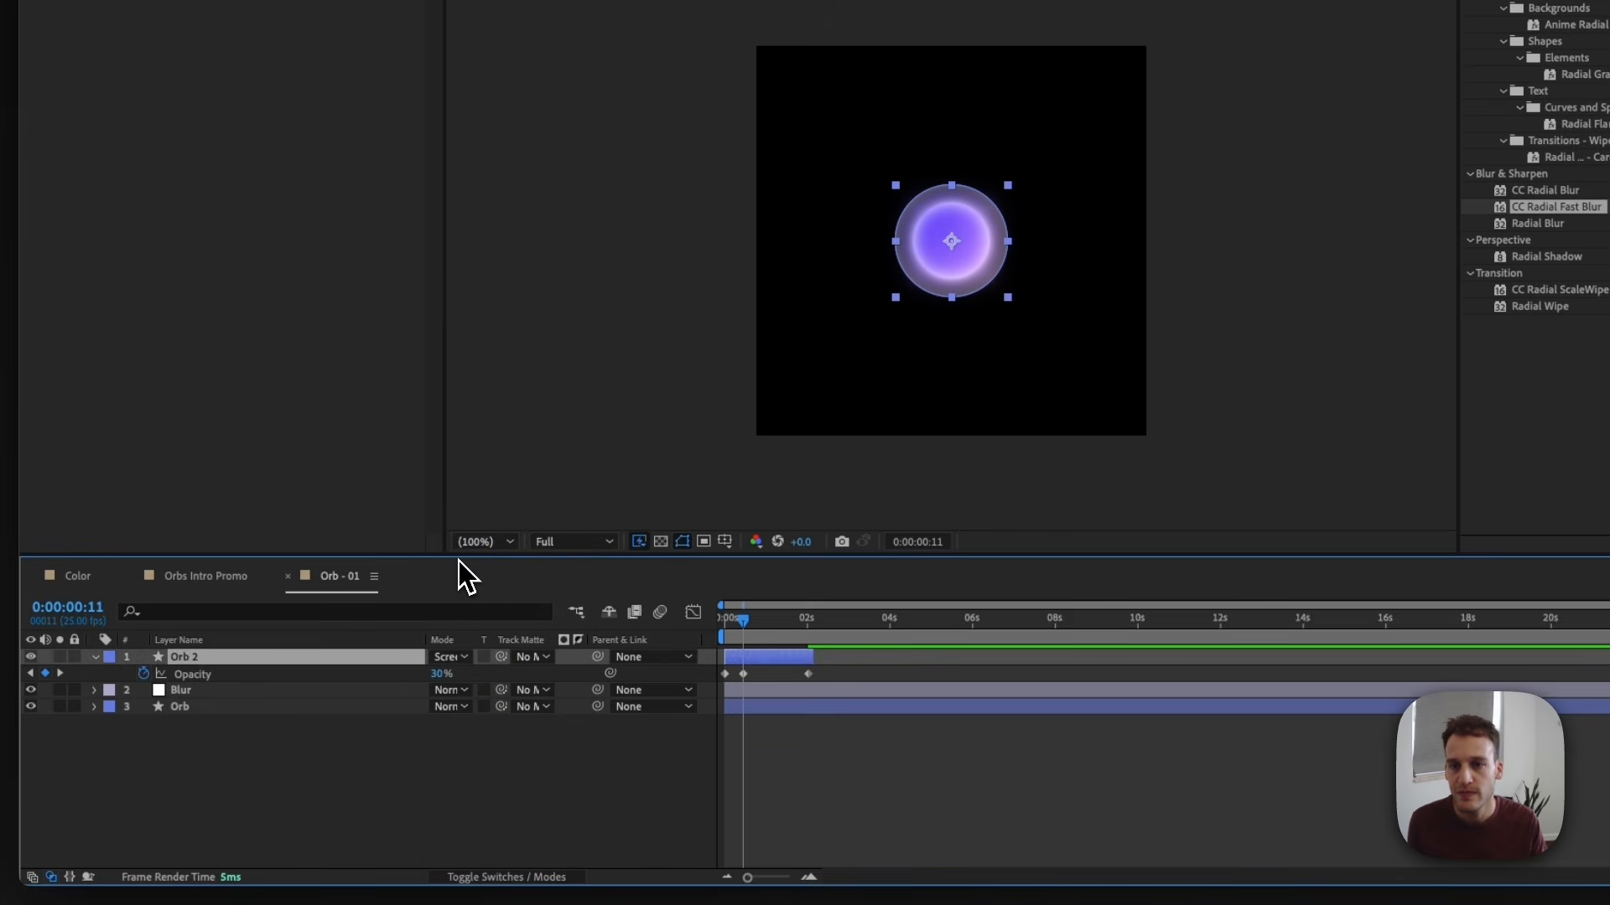
left_click(453, 763)
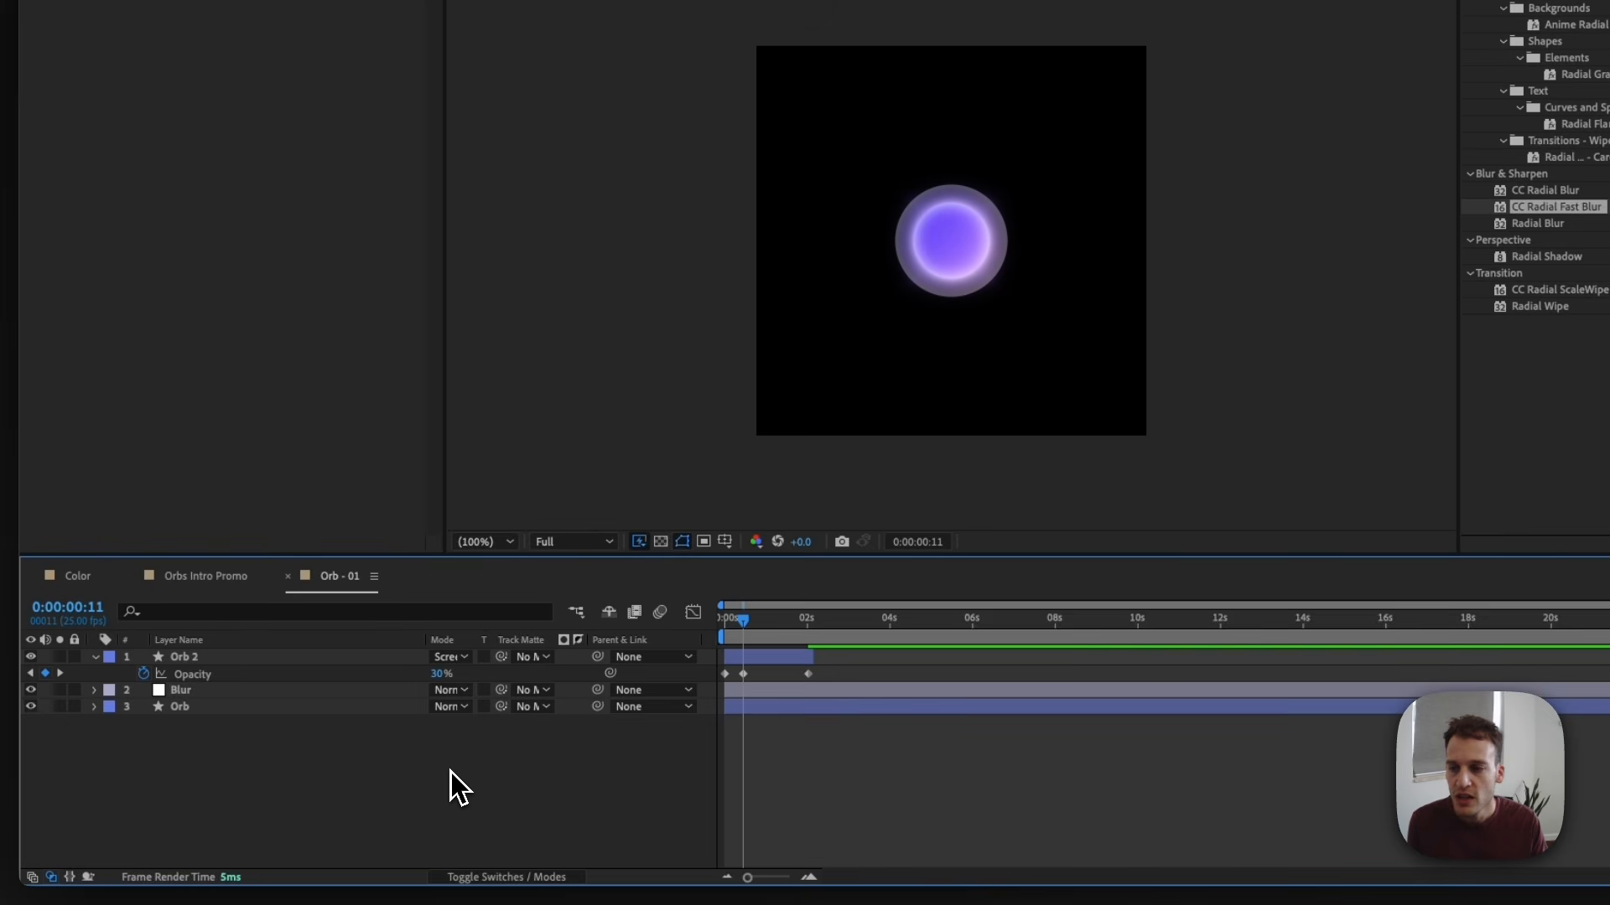
key("space")
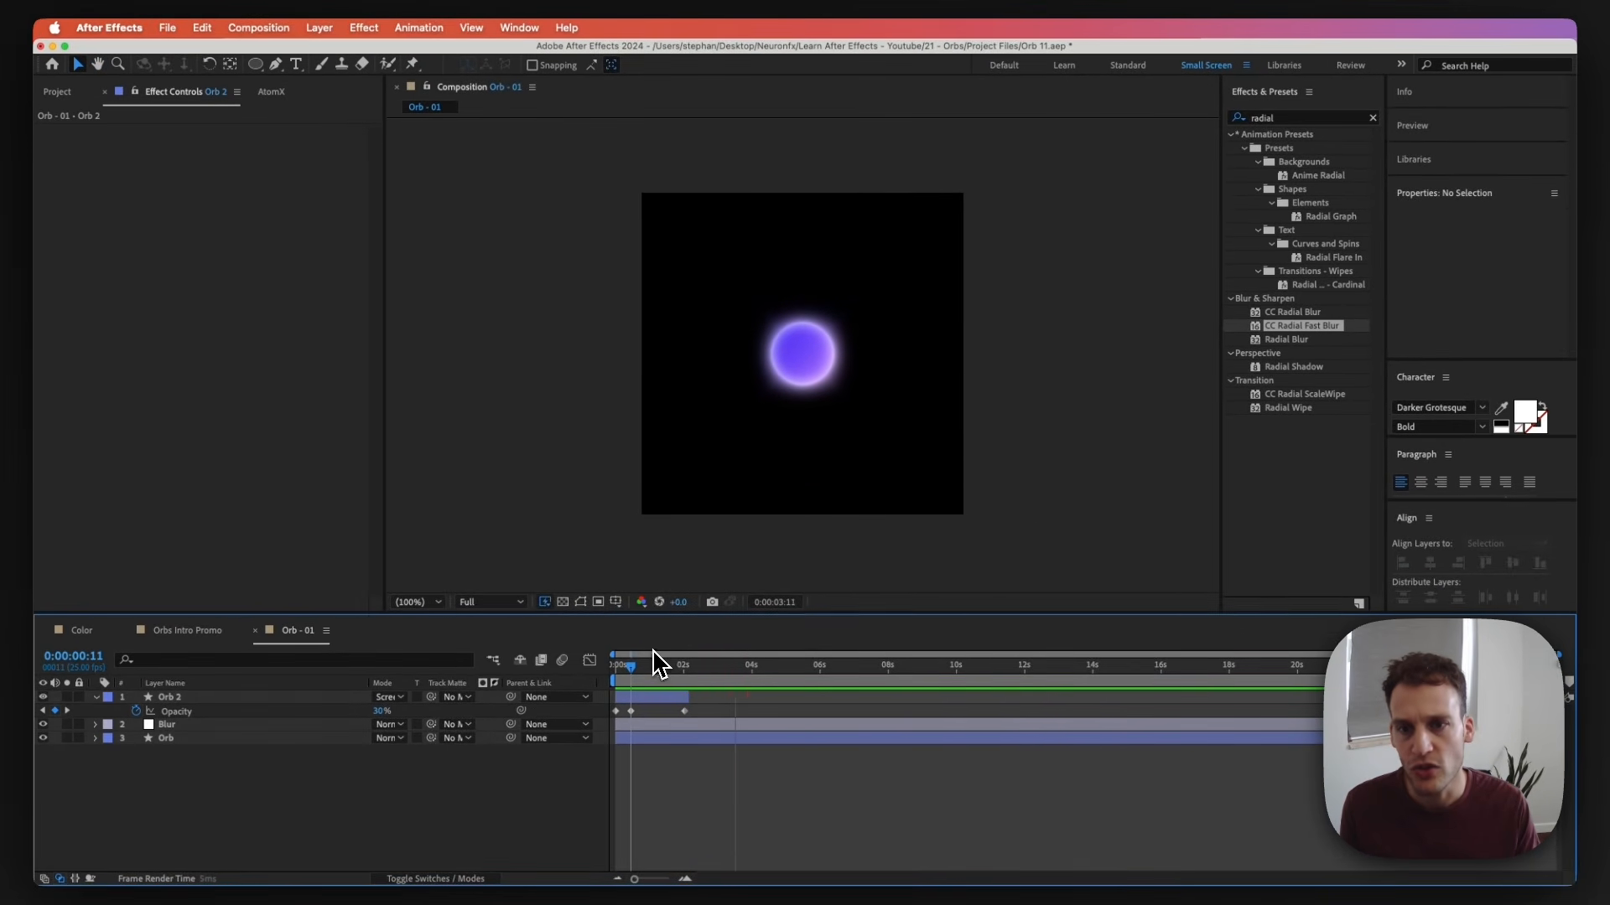
key("space")
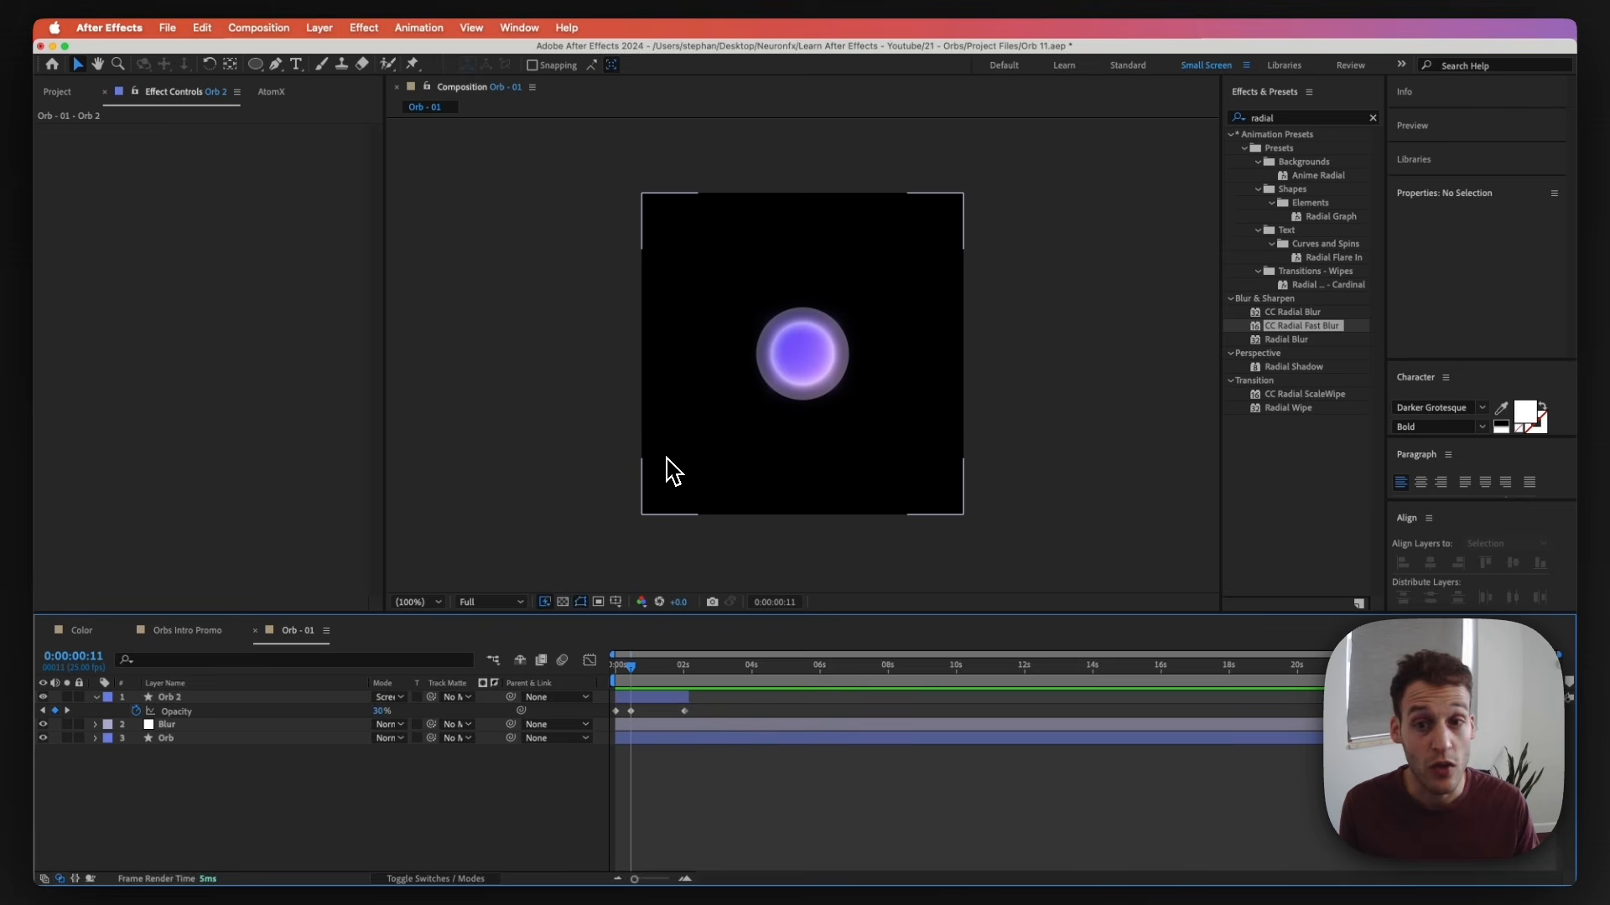
key("space")
key("space")
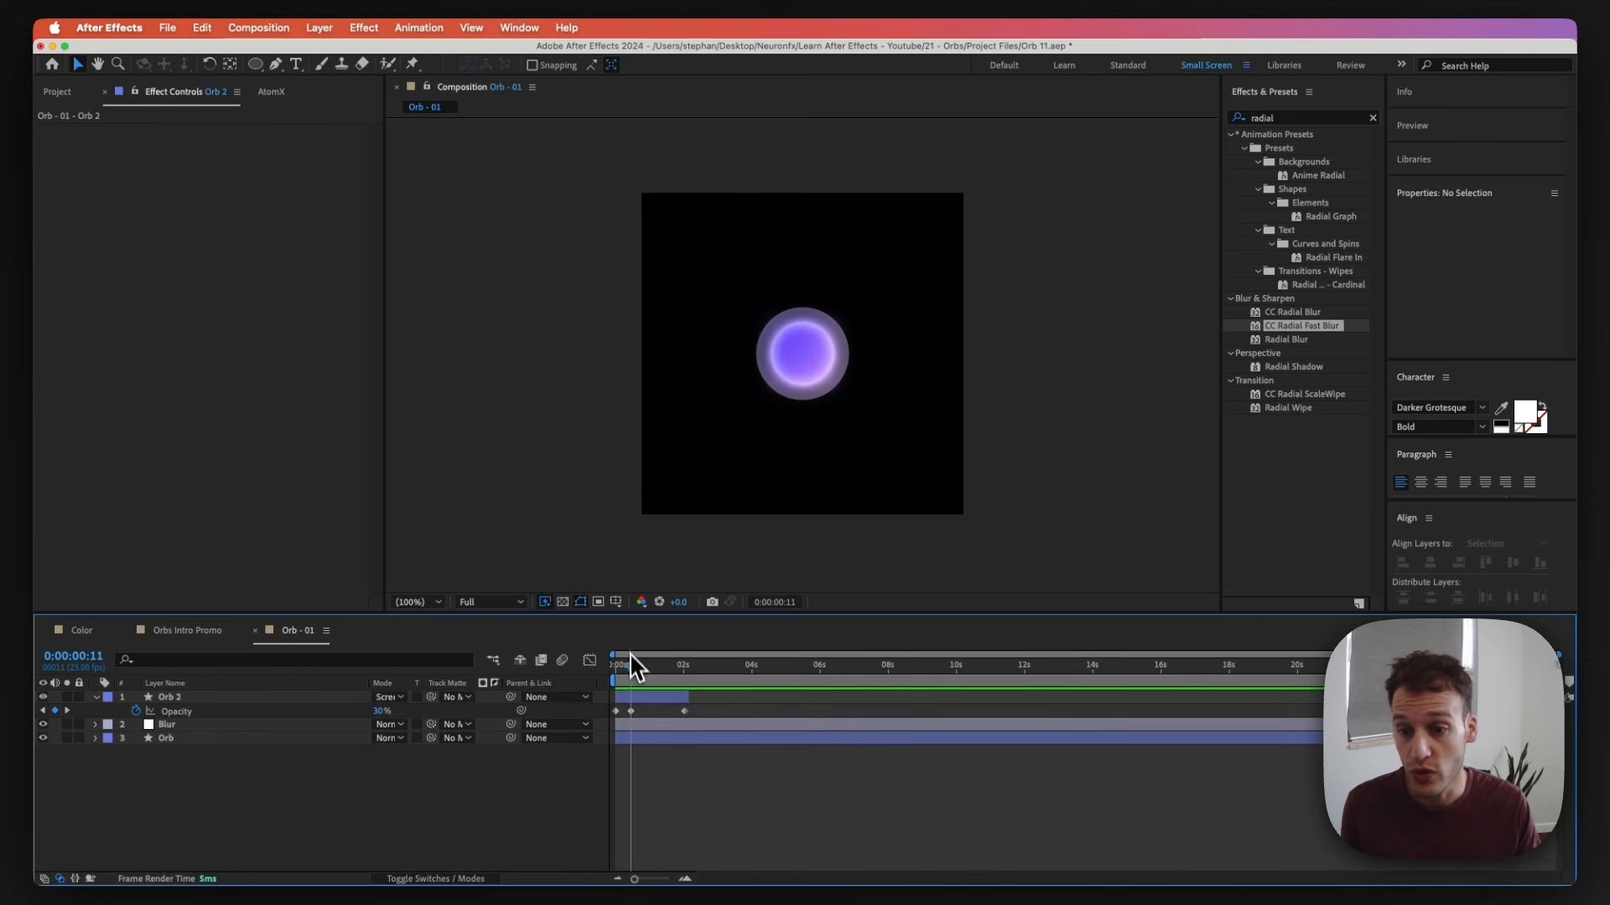
Collapse Orb 2's properties and duplicate the layer six times, up to Orb 8.
left_click(645, 697)
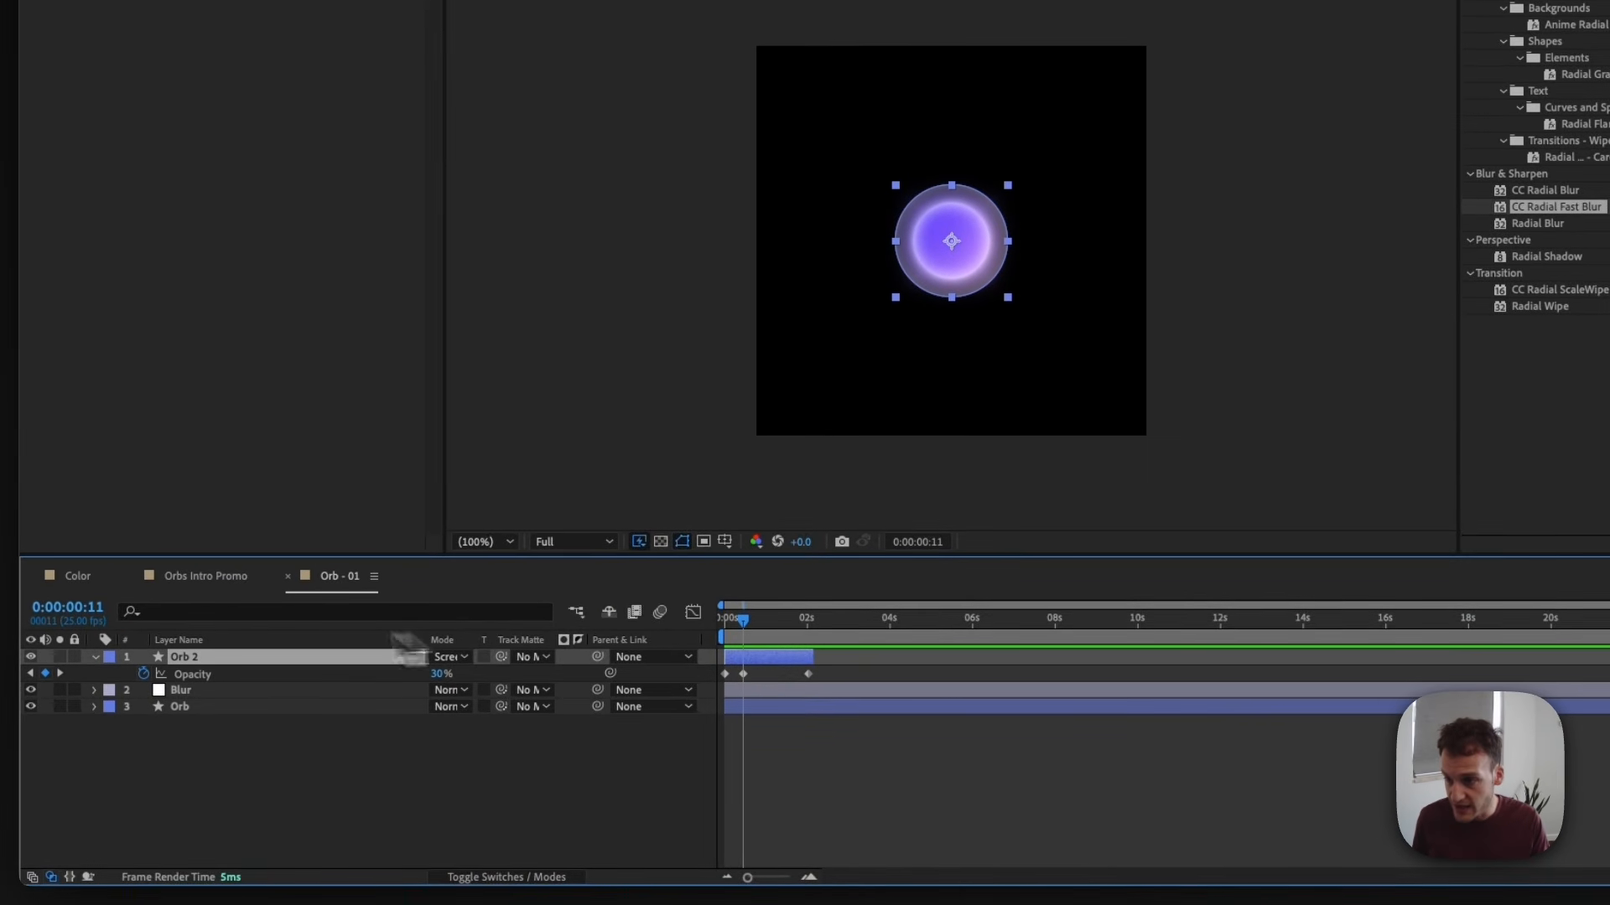
left_click(94, 661)
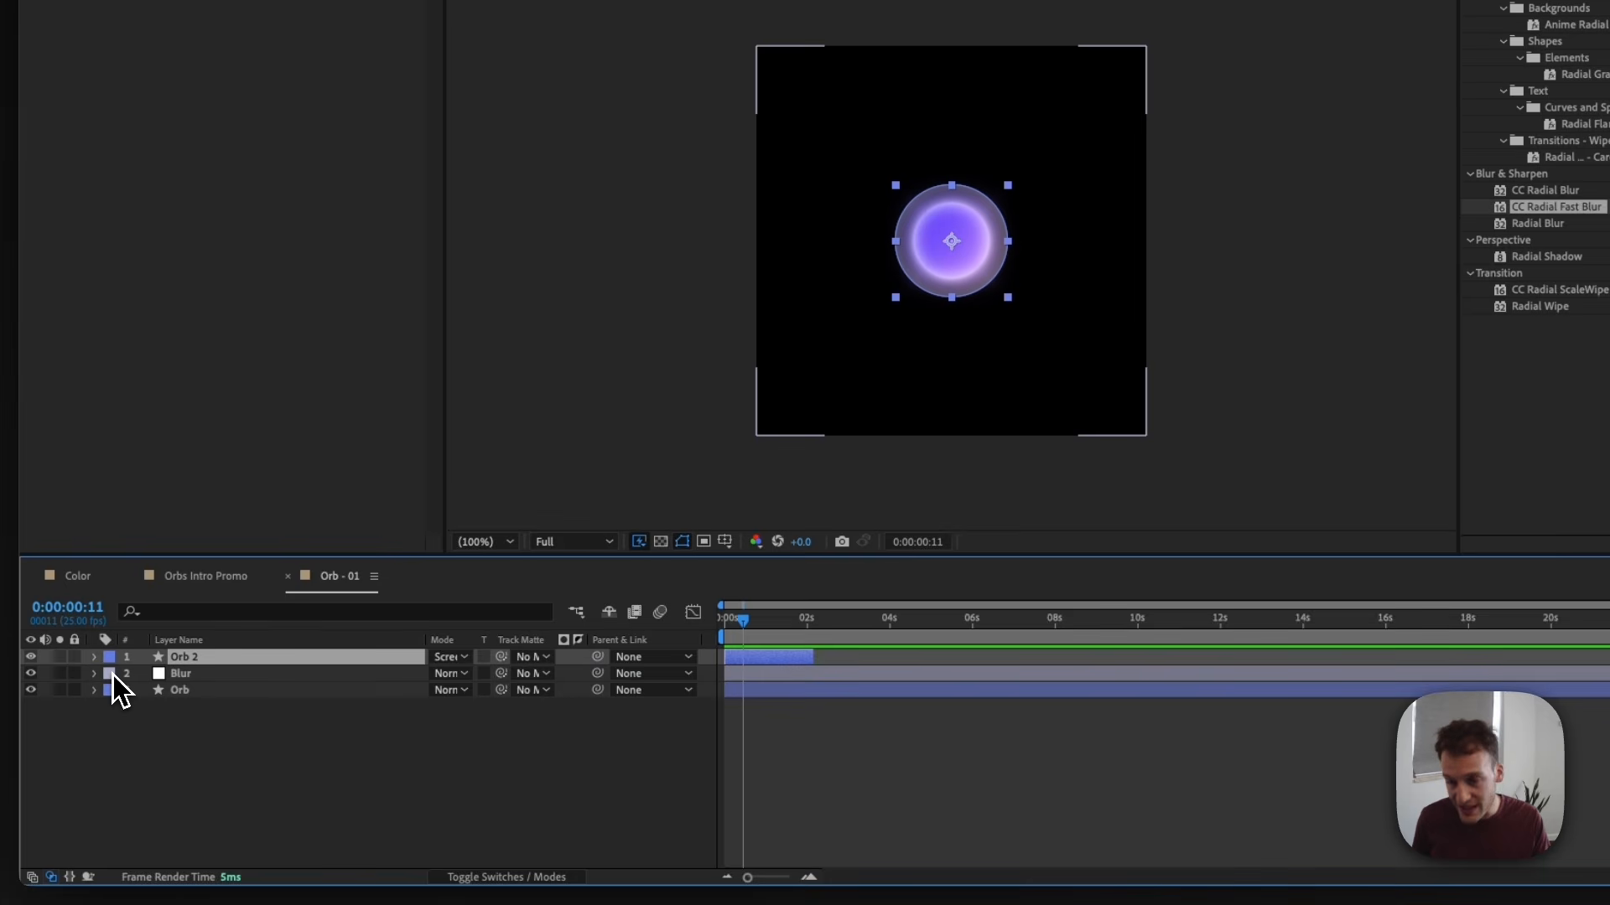
key("super+d")
key("super+d")
key("super+d")
key("super+d")
key("super+d")
key("super+d")
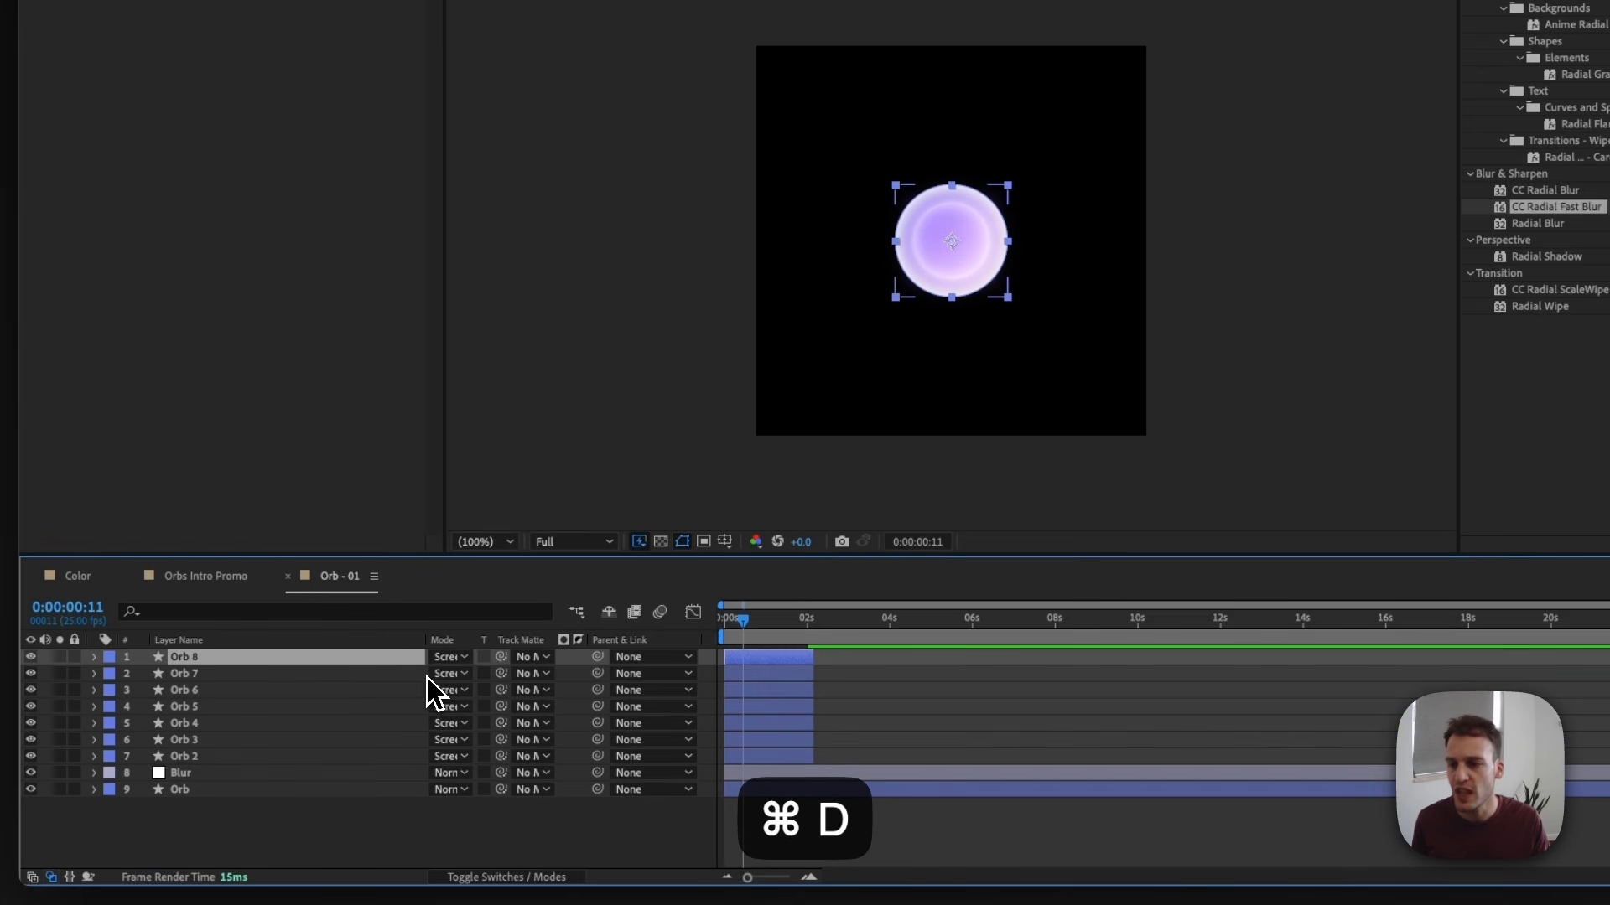
Sequence layers Orb 2 through Orb 8 in ascending order with a 0:00:00:10 overlap and the transition off, then check the staggered timing.
left_click(201, 755)
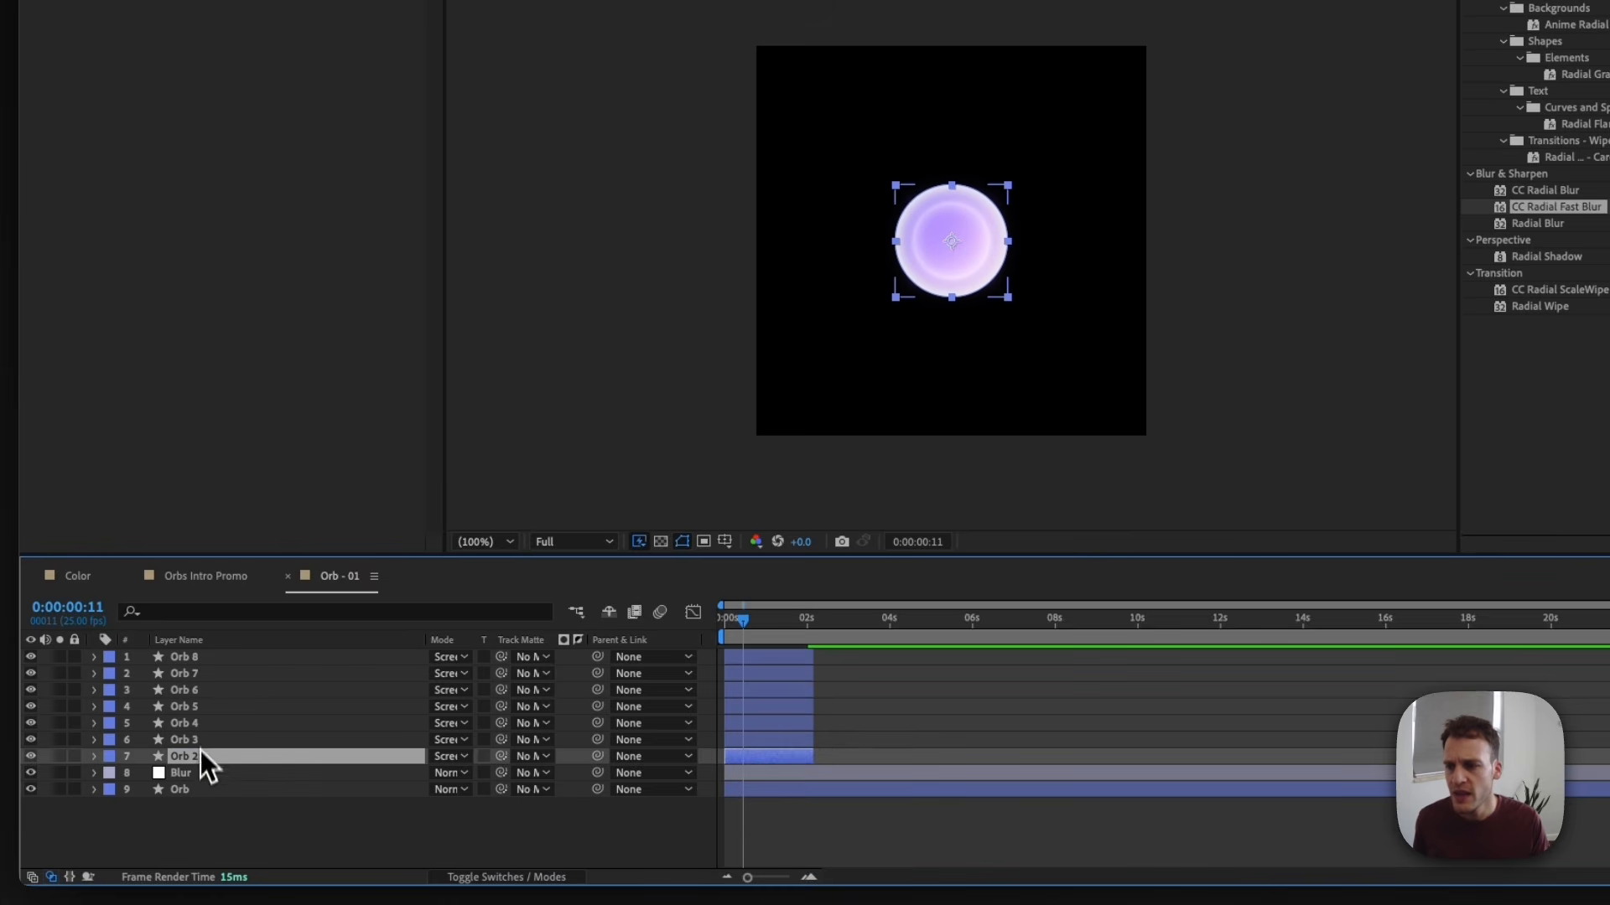
left_click(194, 665, "shift")
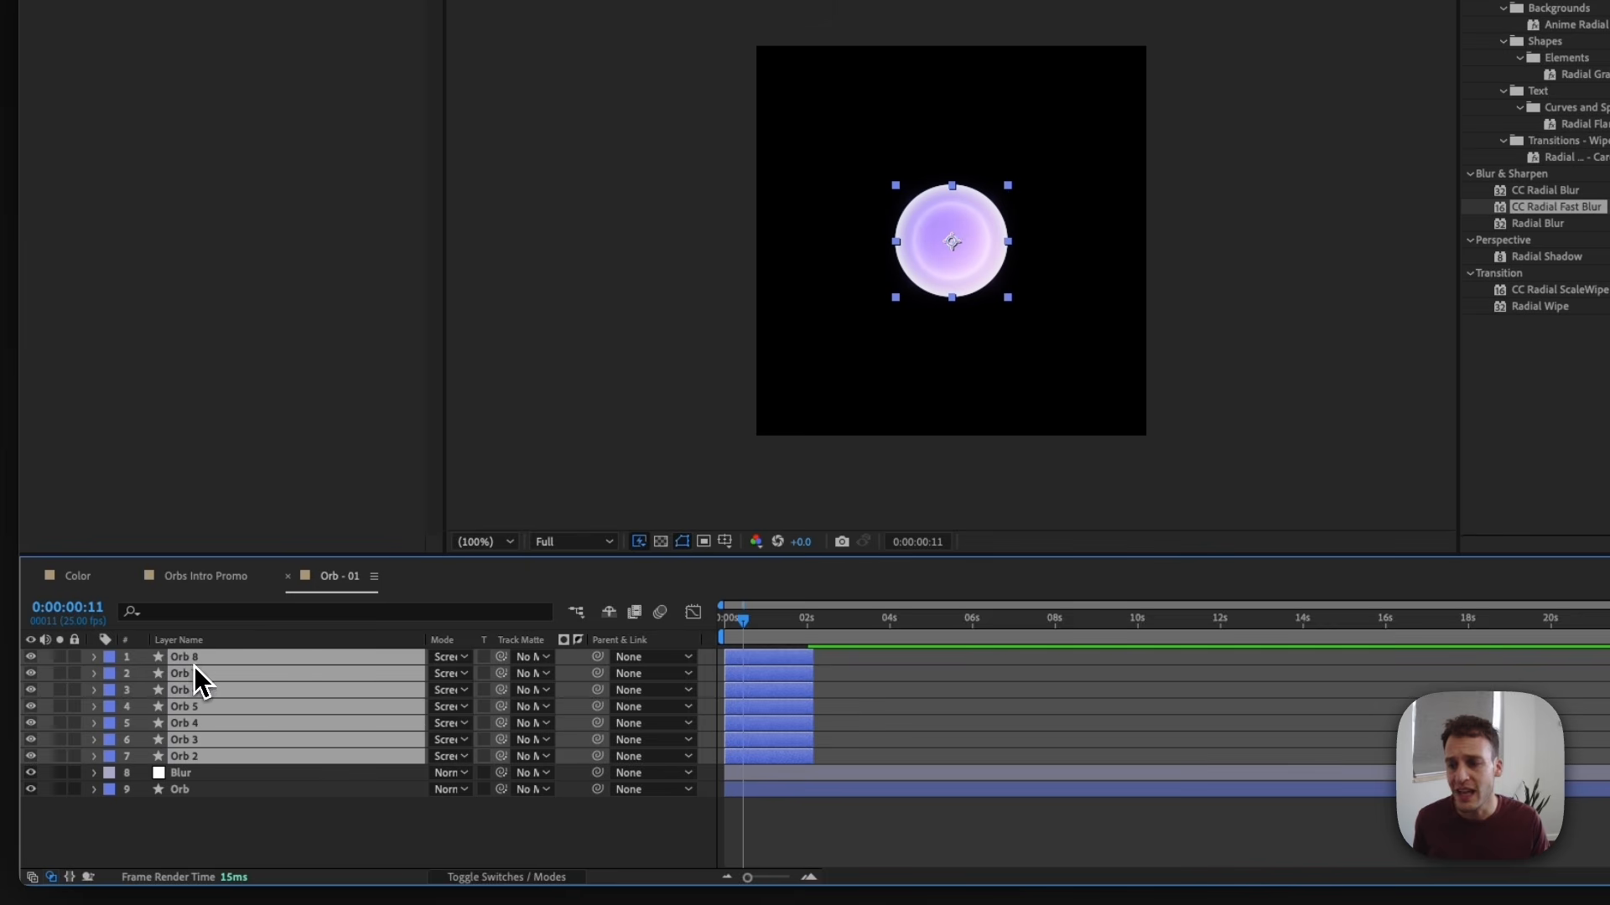
right_click(382, 658)
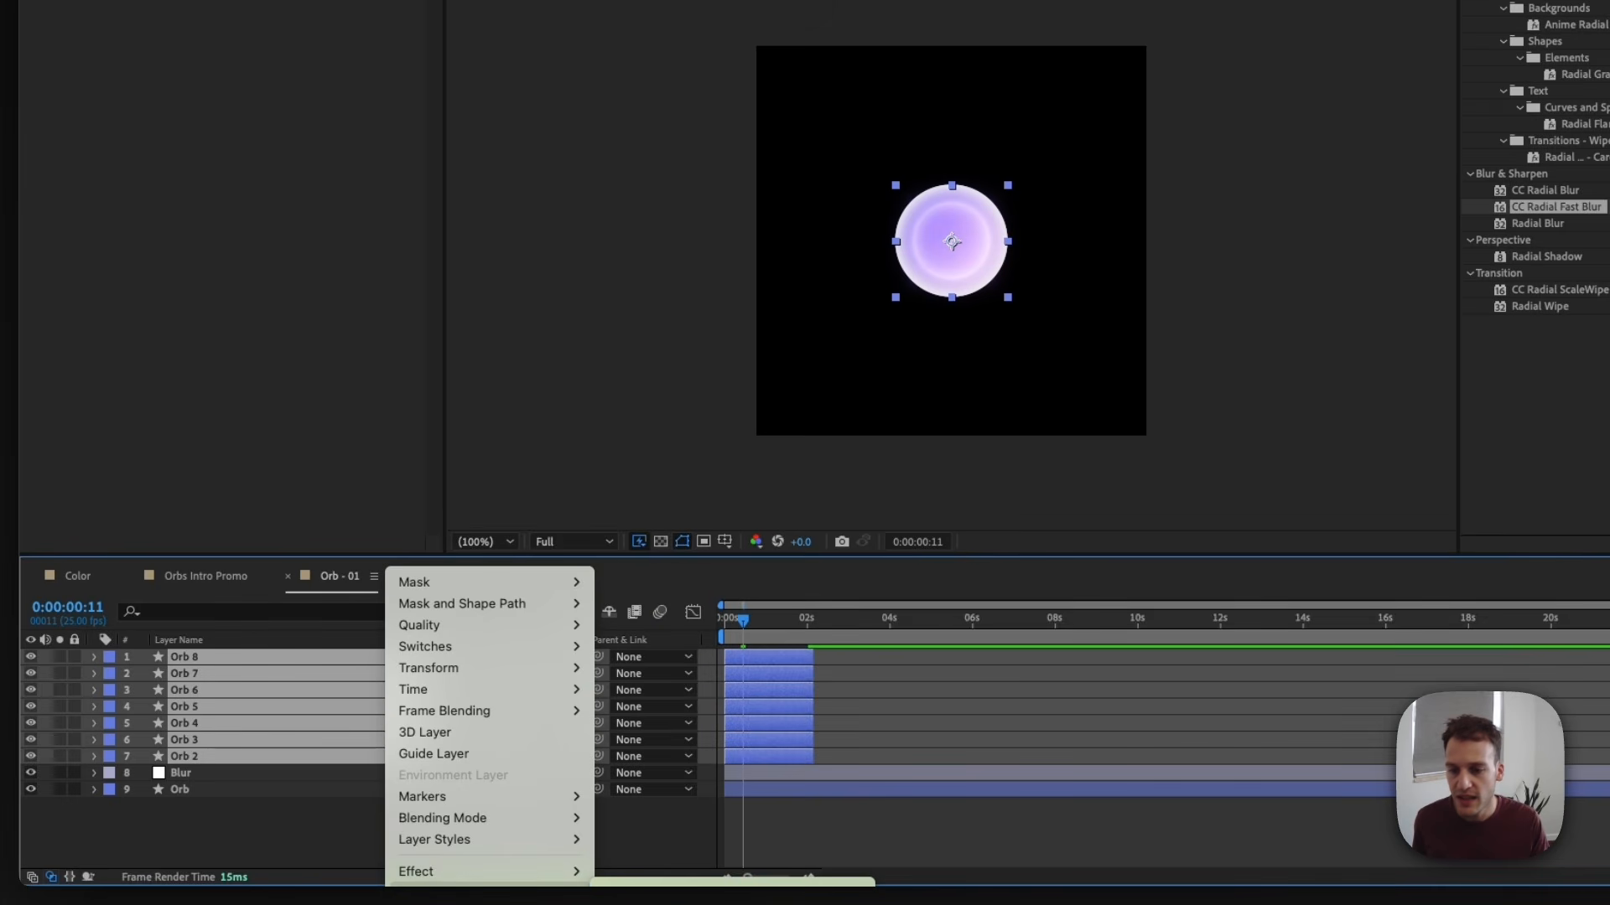
left_click(687, 901)
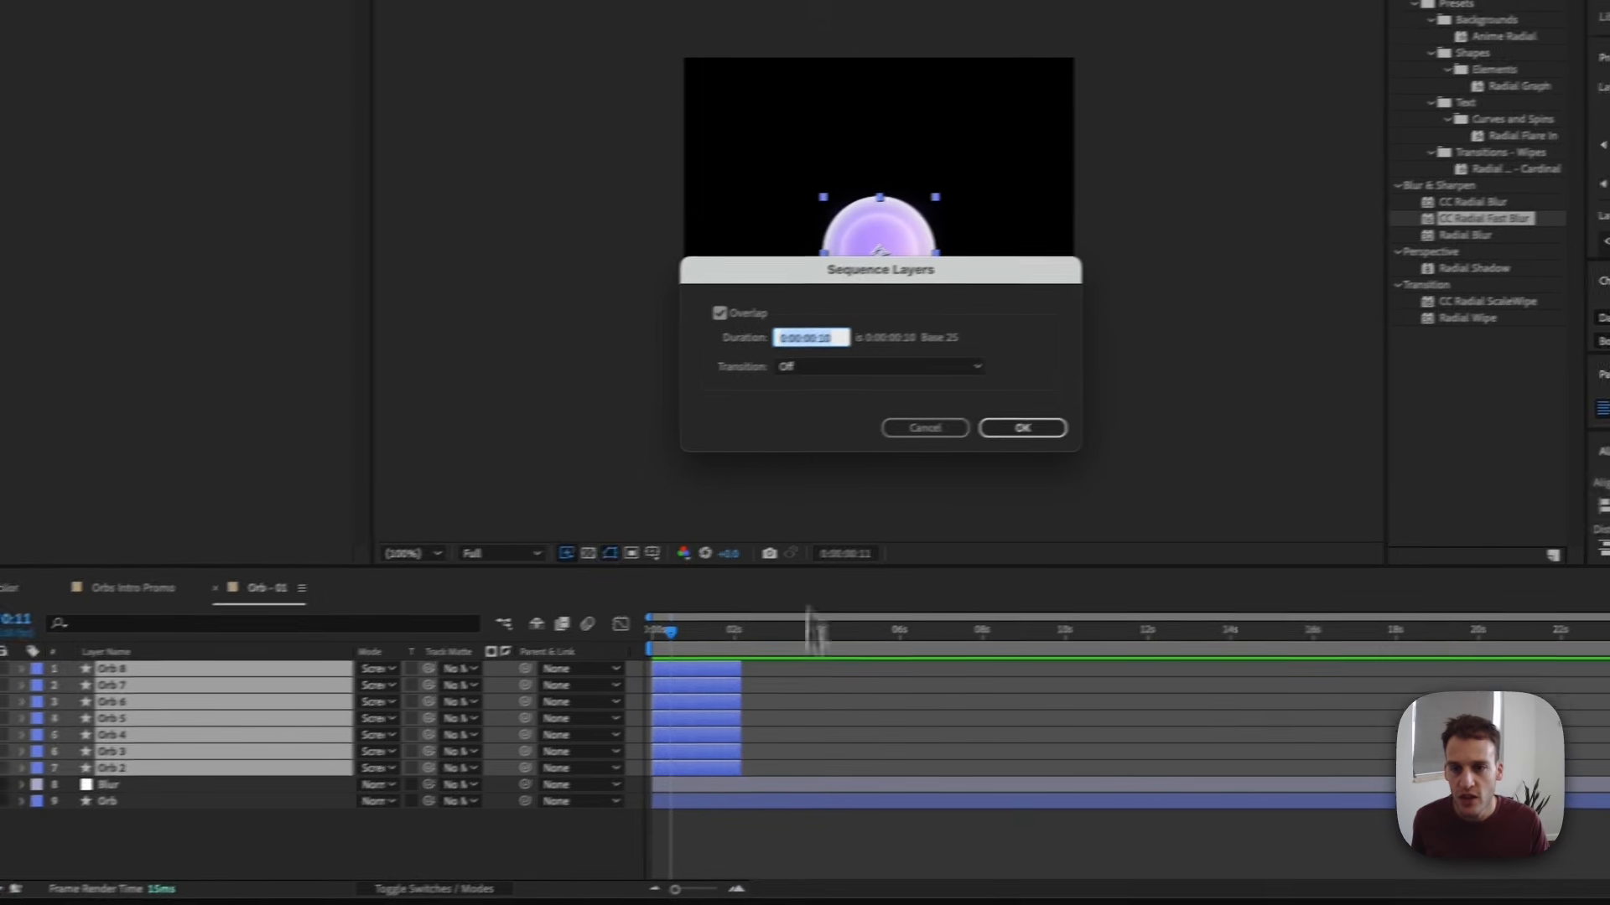
left_click(792, 301)
left_click(664, 322)
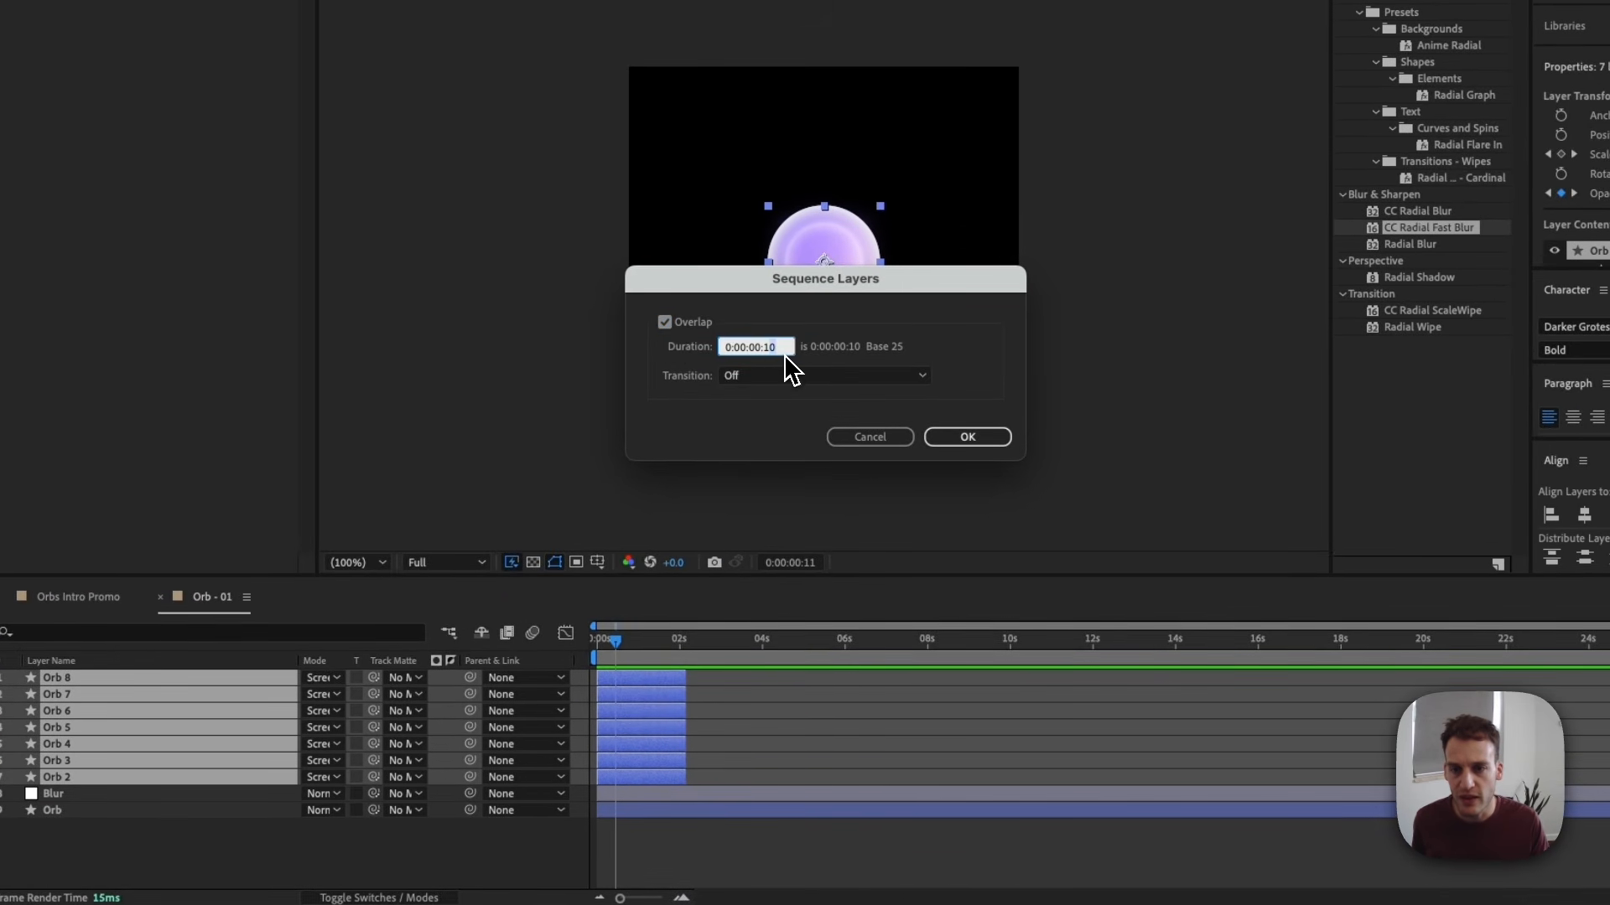
left_click(979, 440)
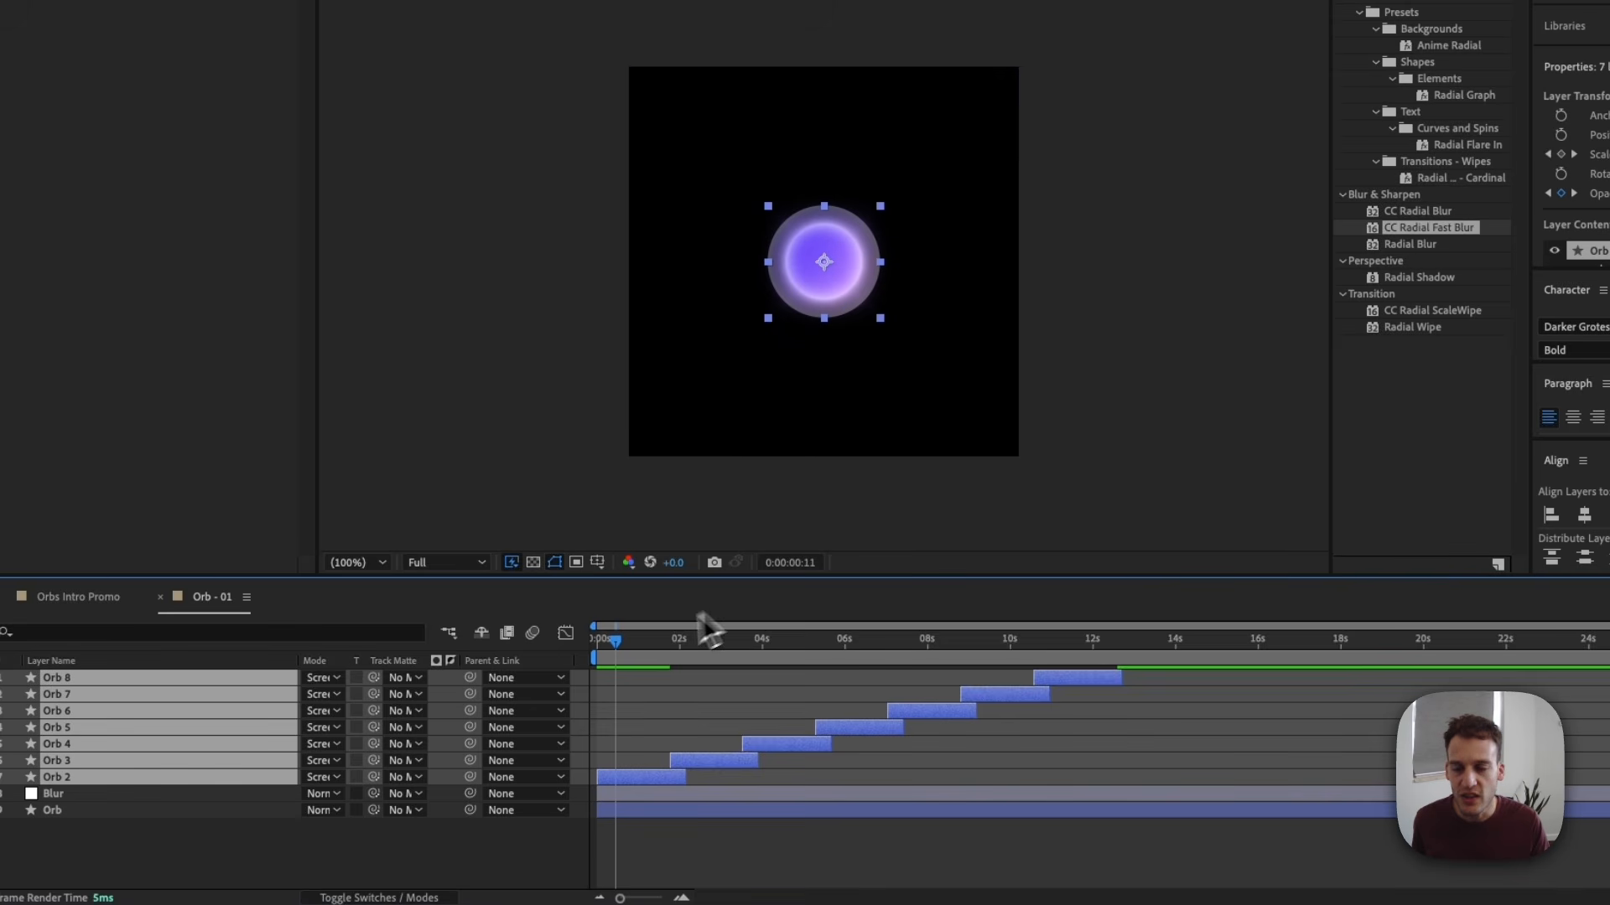
left_click_drag(630, 646, 679, 656)
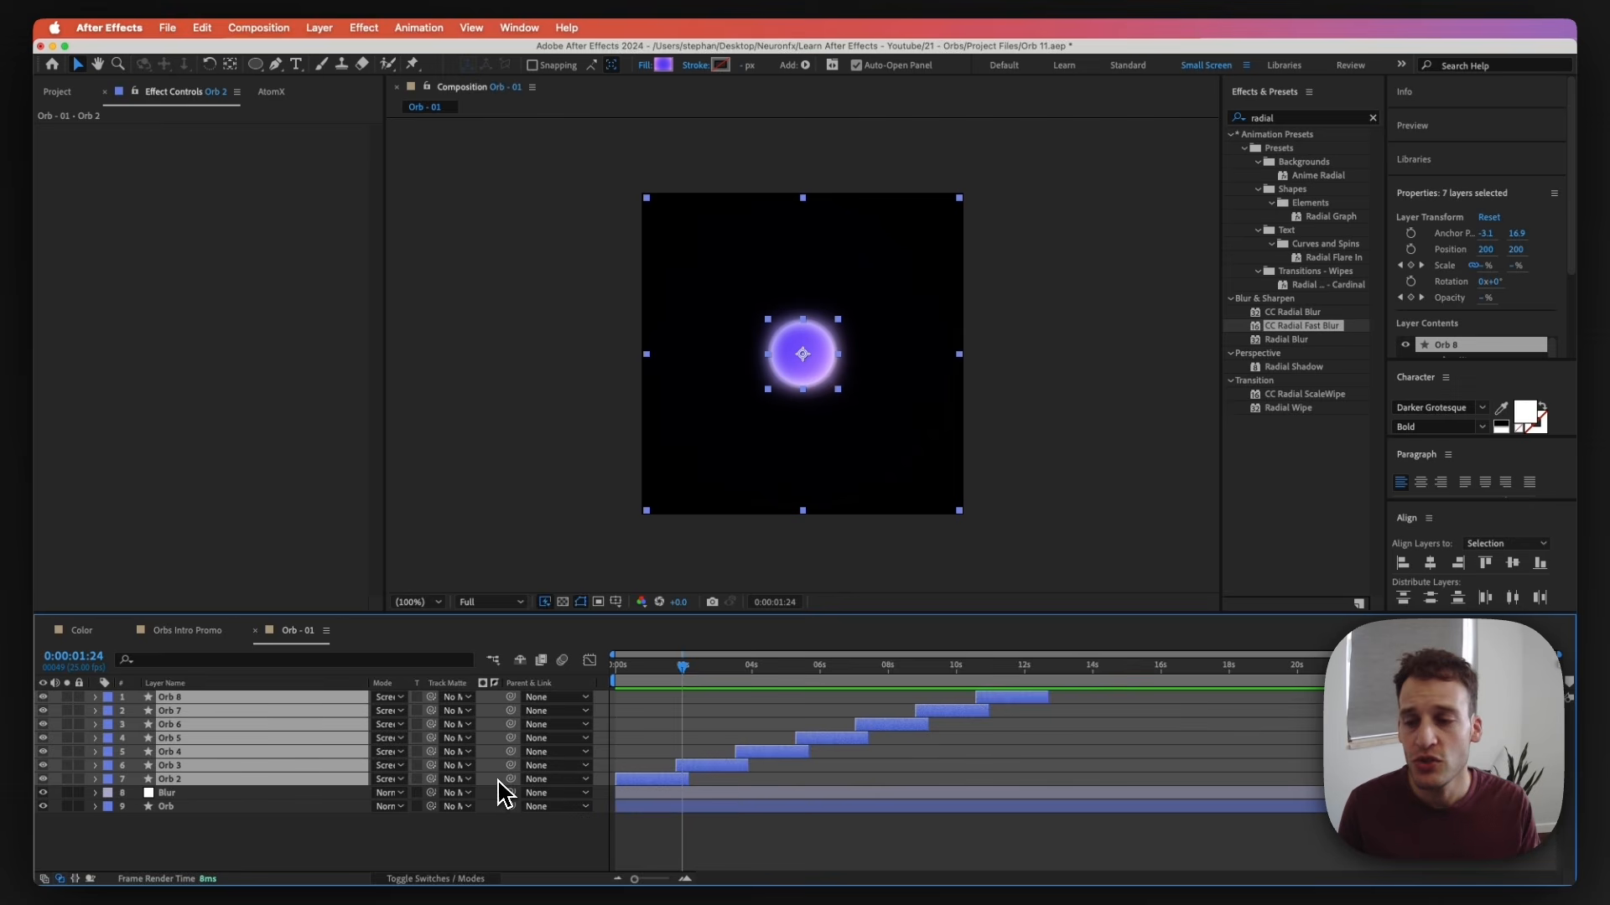
Add the expression time*500 to the original Orb layer's Rotation and preview the spinning orb from the start.
left_click(179, 808)
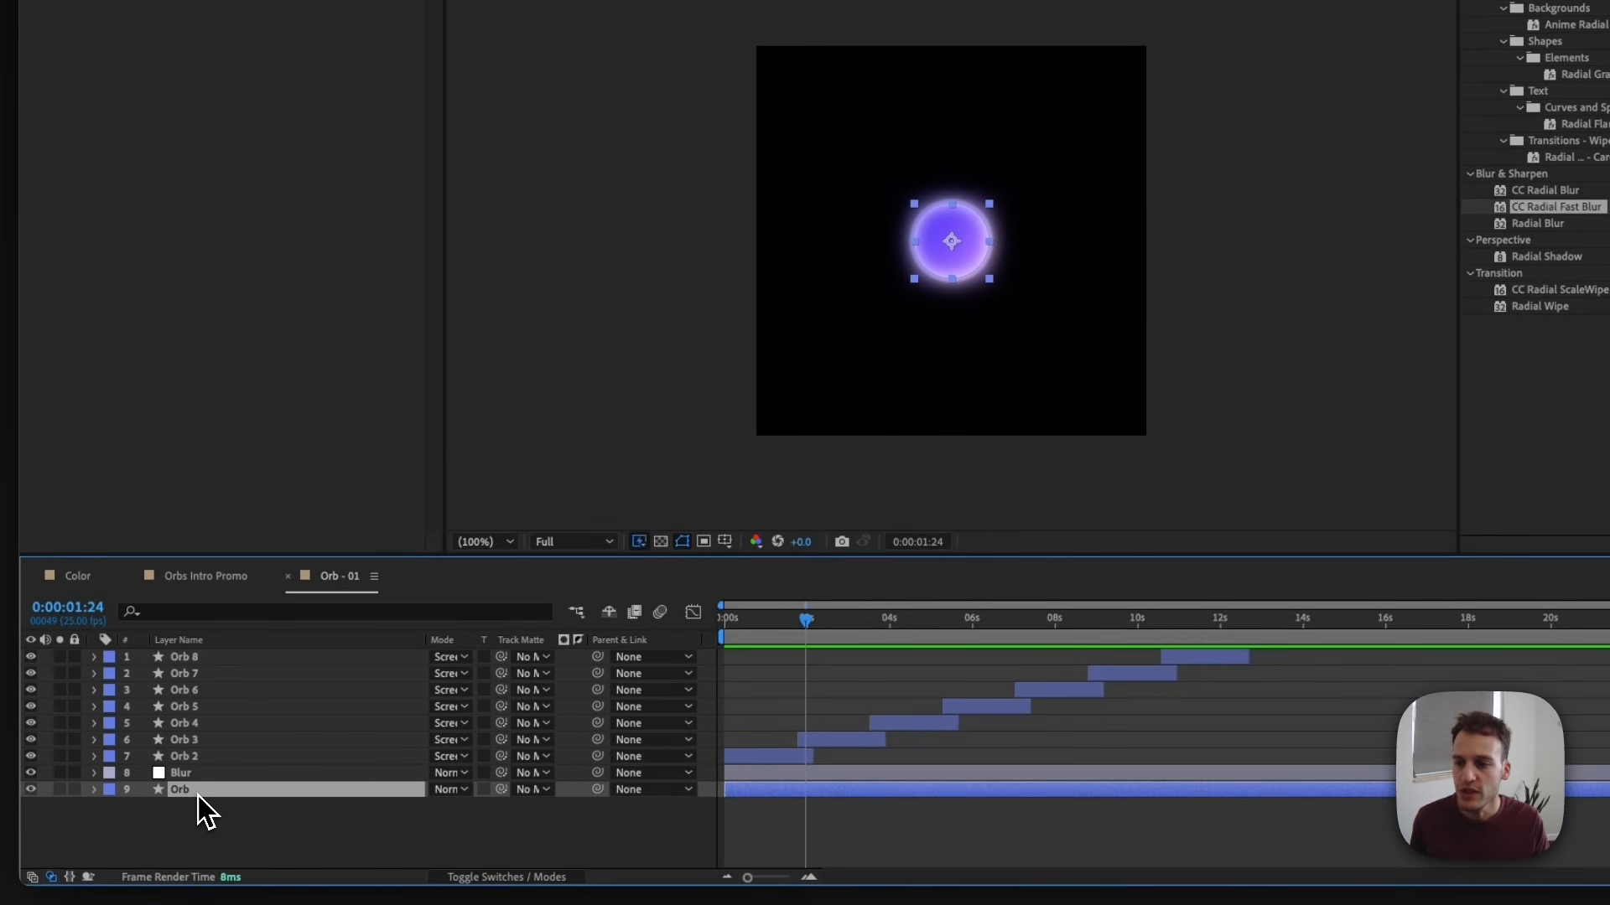
key("r")
key("Home")
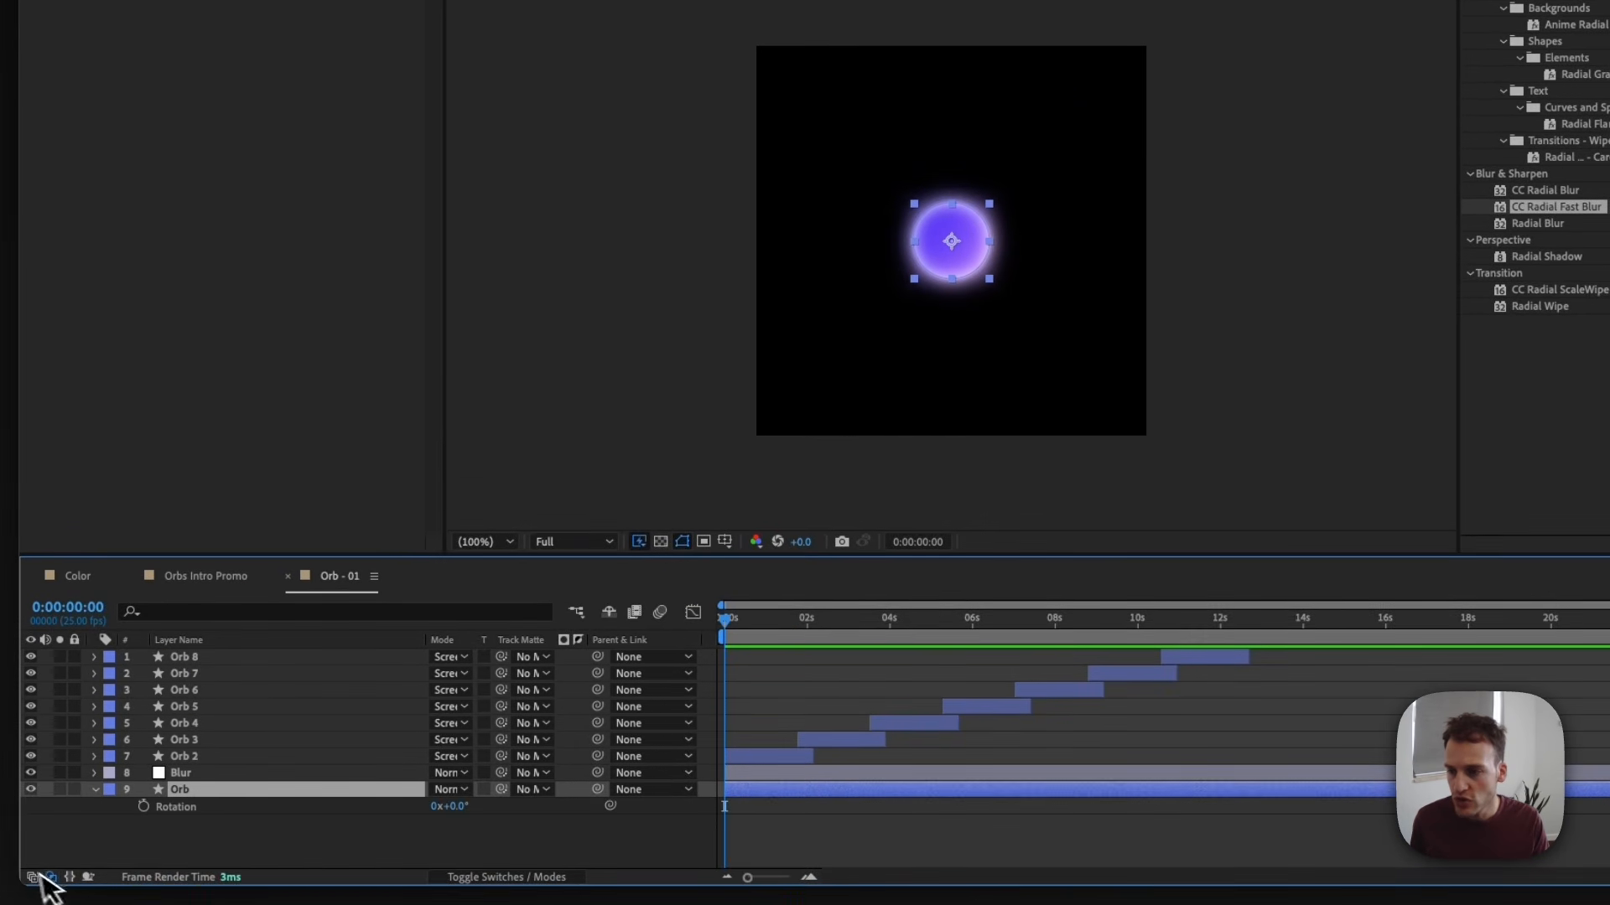
left_click(144, 815, "alt")
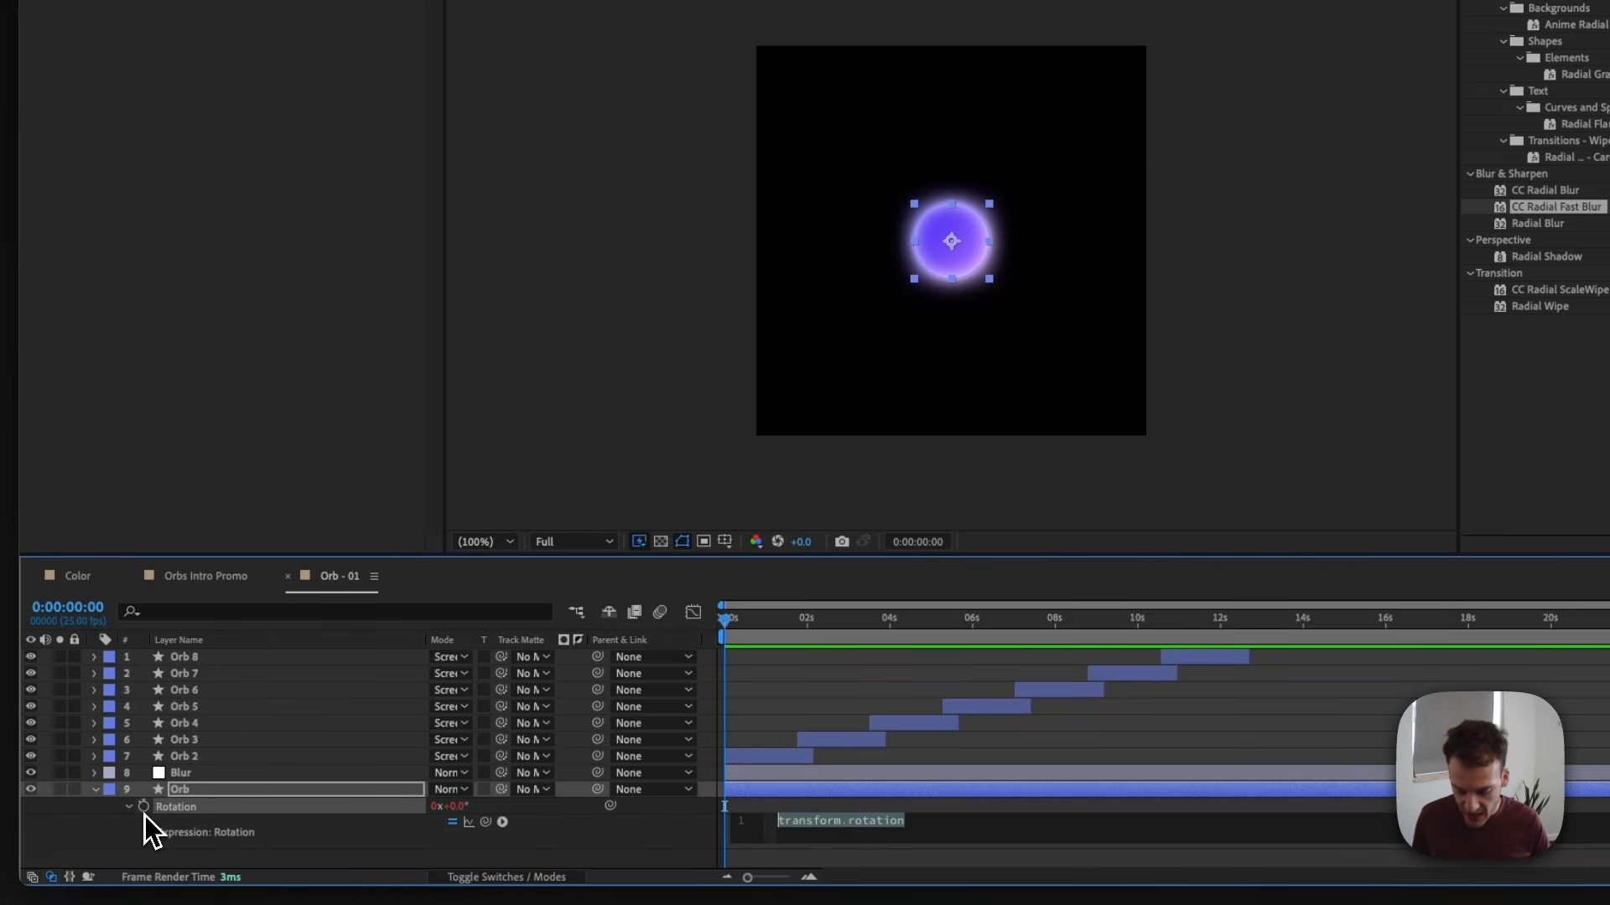
type("time*")
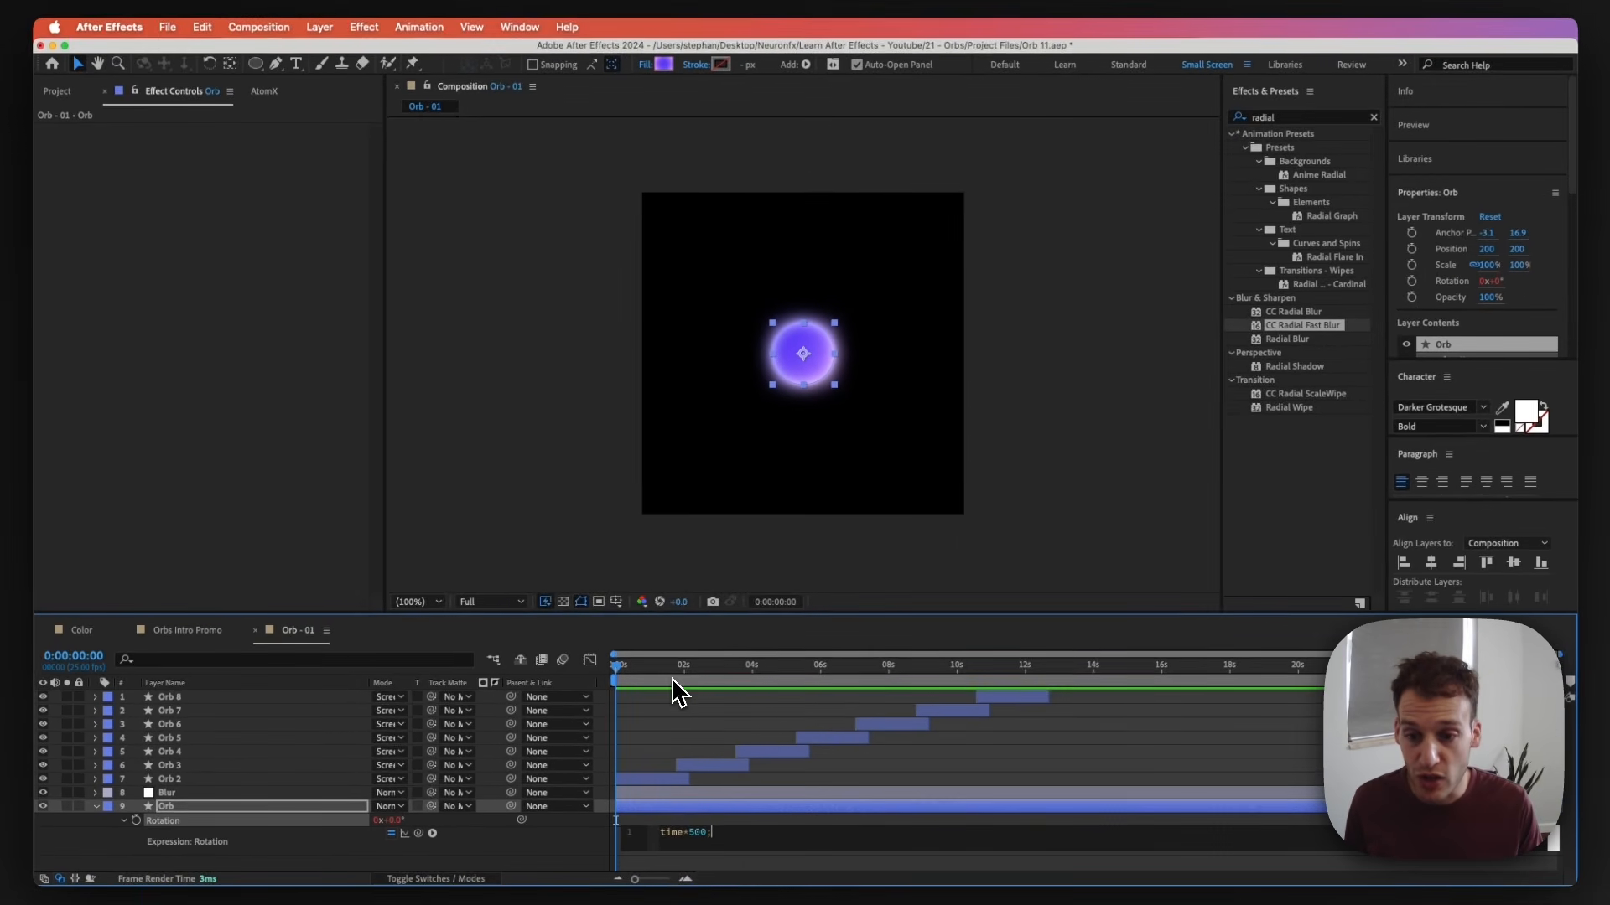
left_click(600, 853)
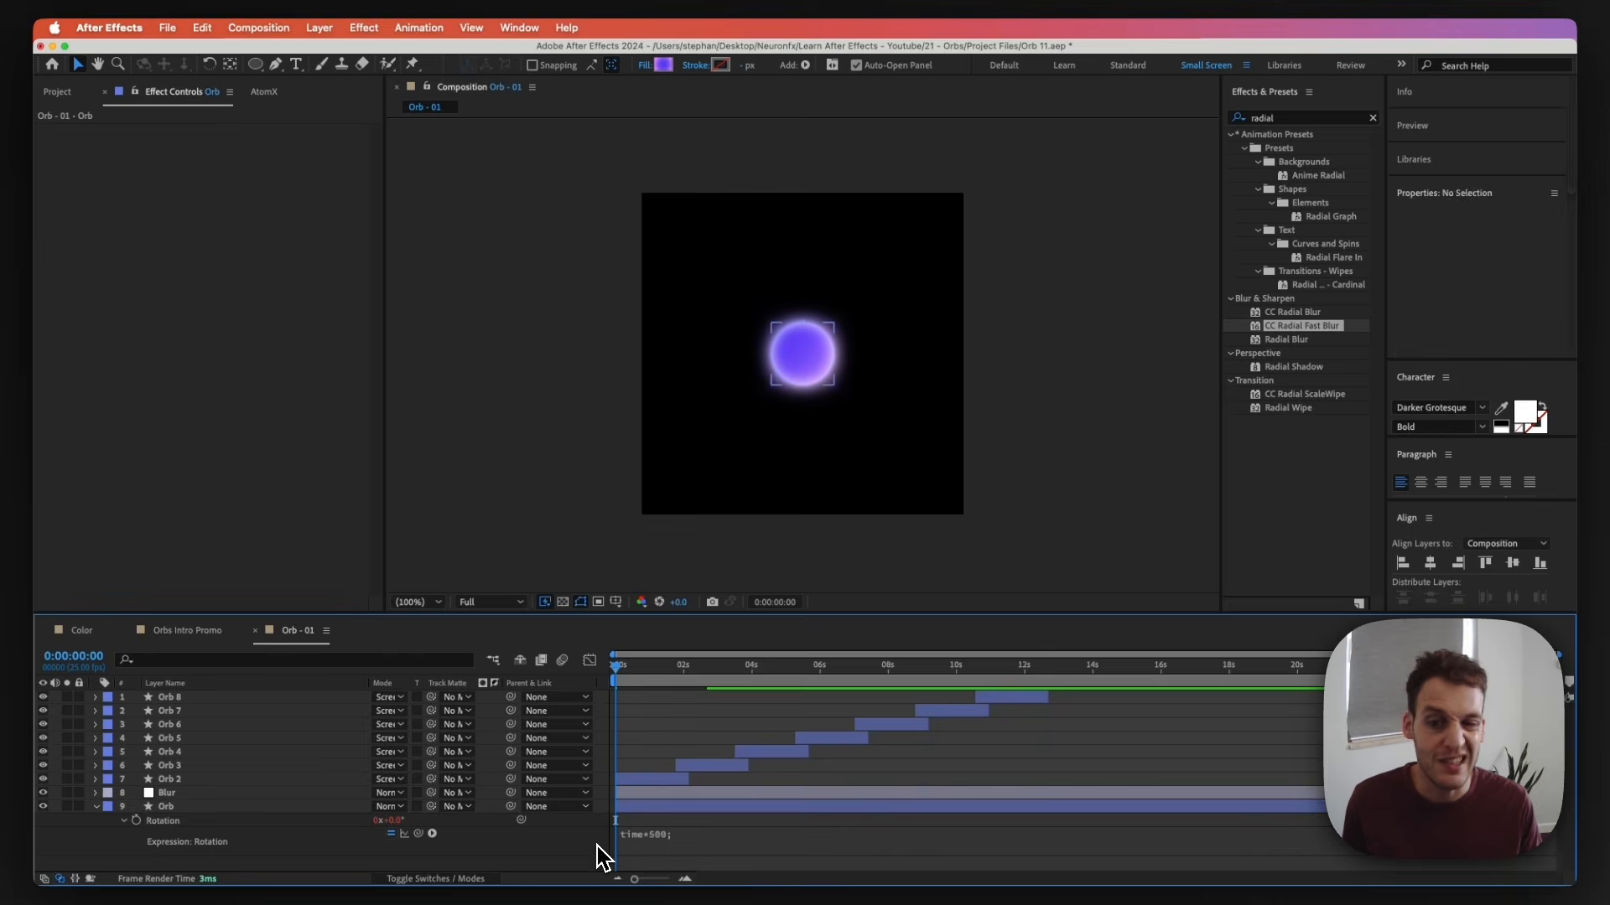
key("space")
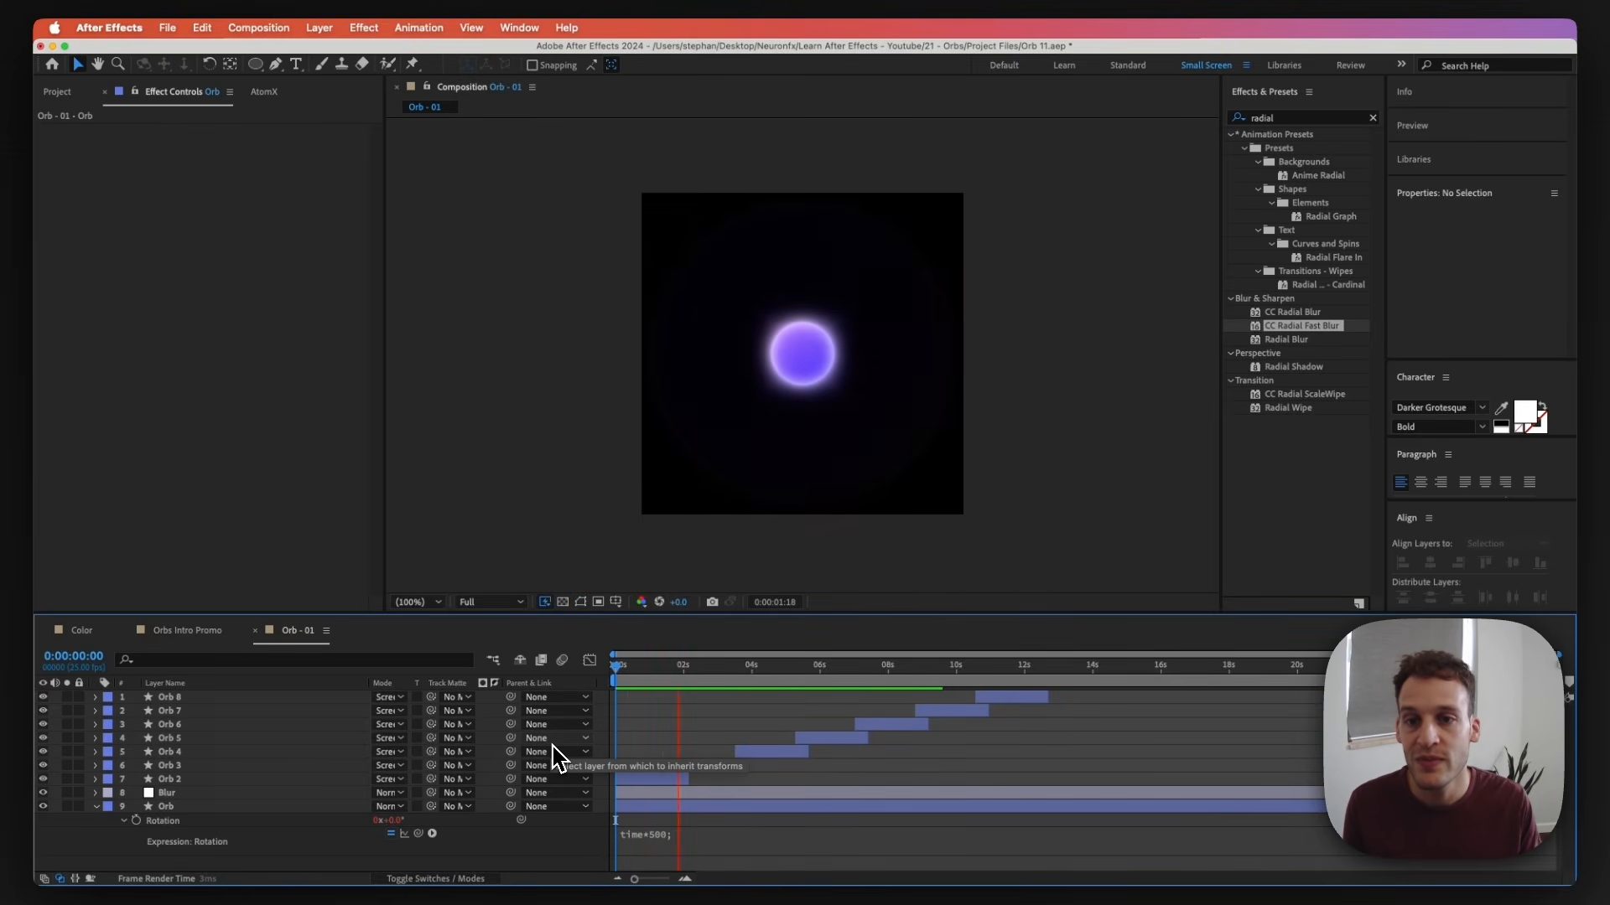
key("period")
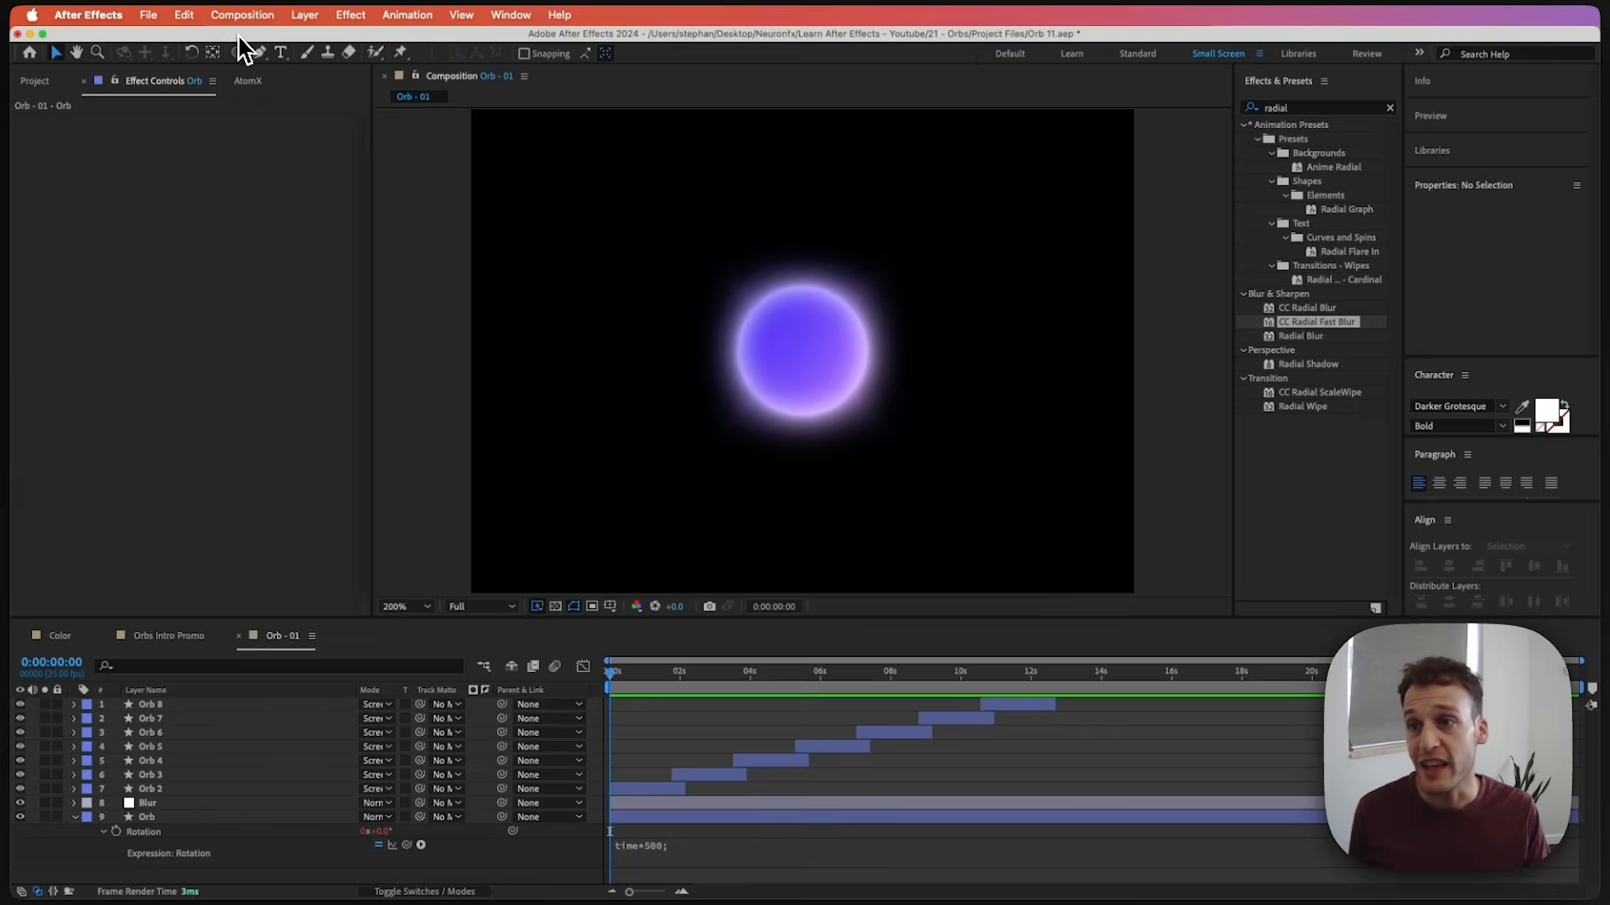
Create a new composition named Orb 02, 2000 px wide and 1000 px high.
left_click(243, 15)
left_click(285, 60)
type("O")
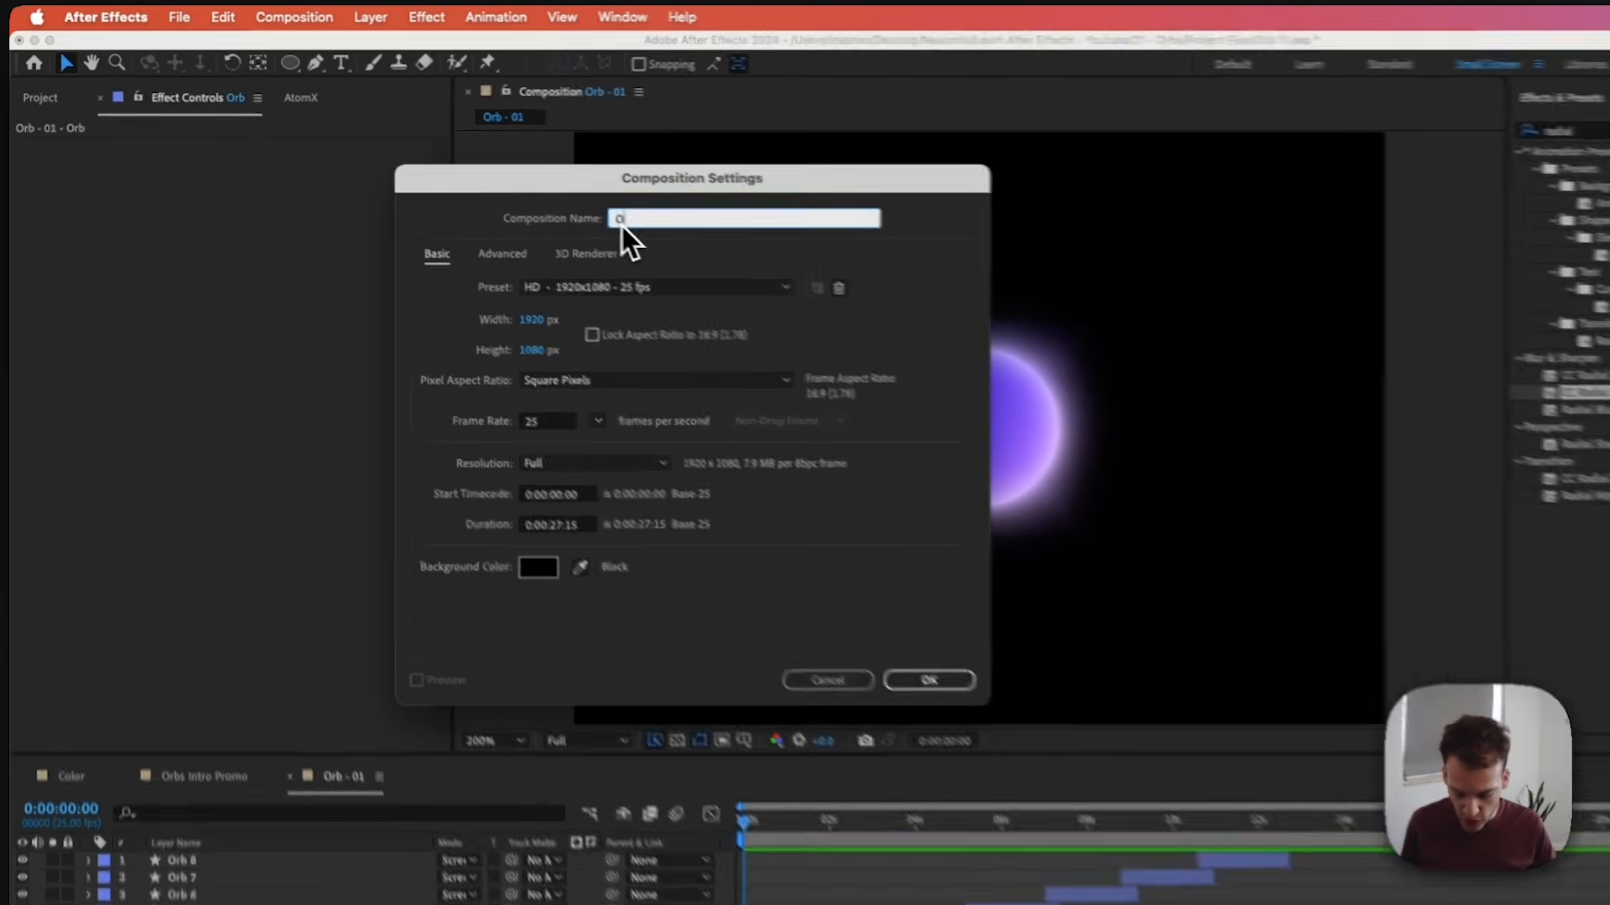
type("rb 02")
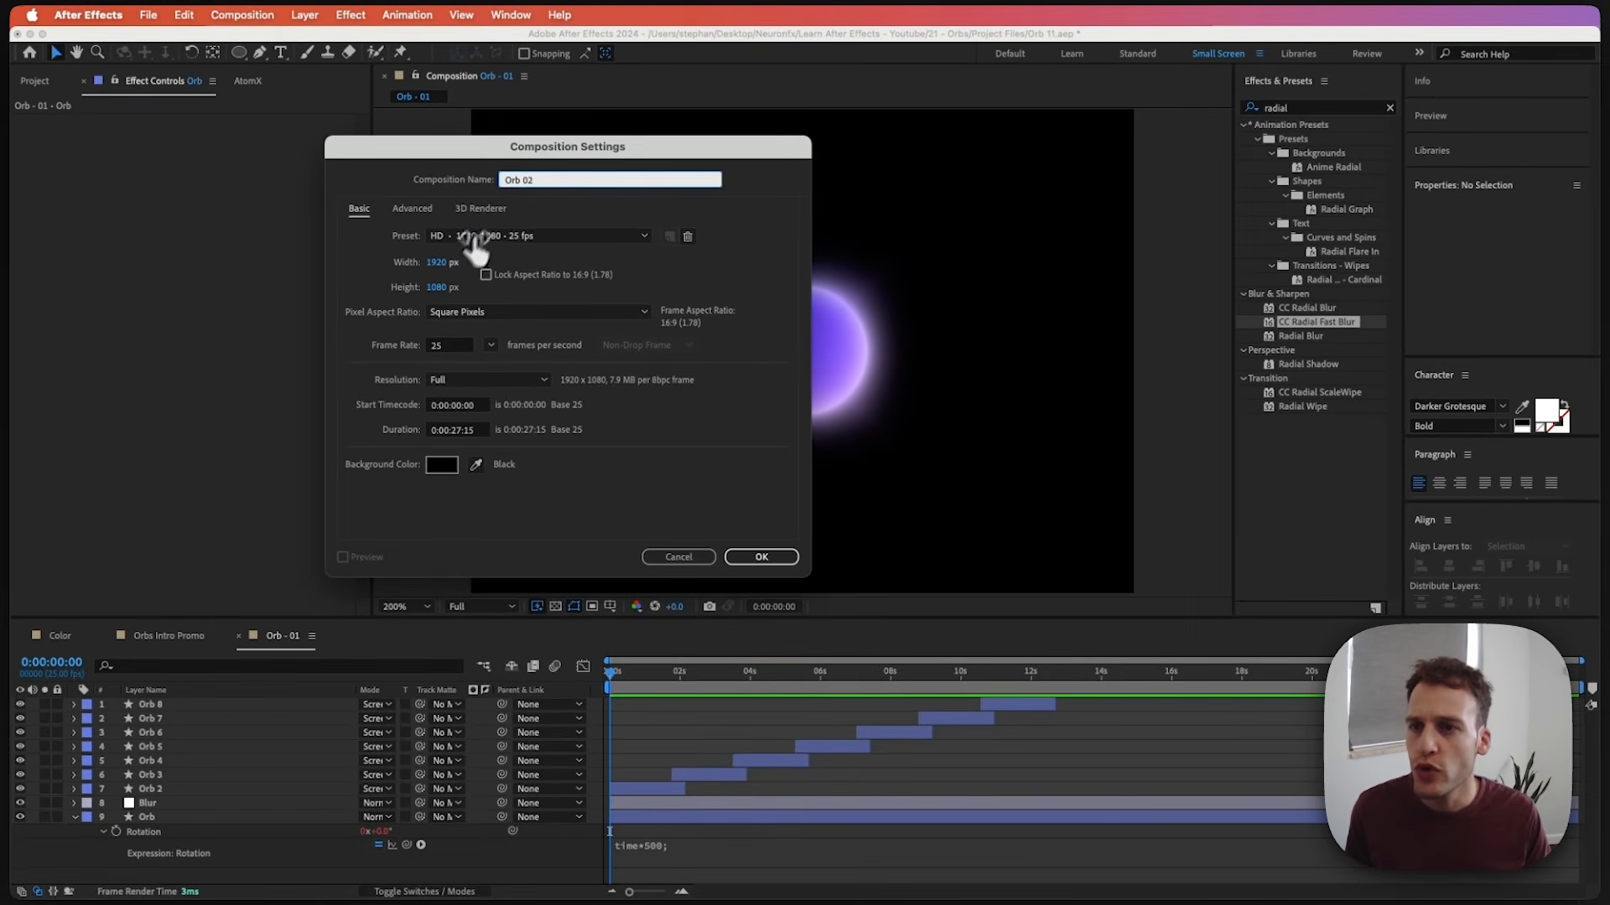
left_click(437, 262)
type("2000")
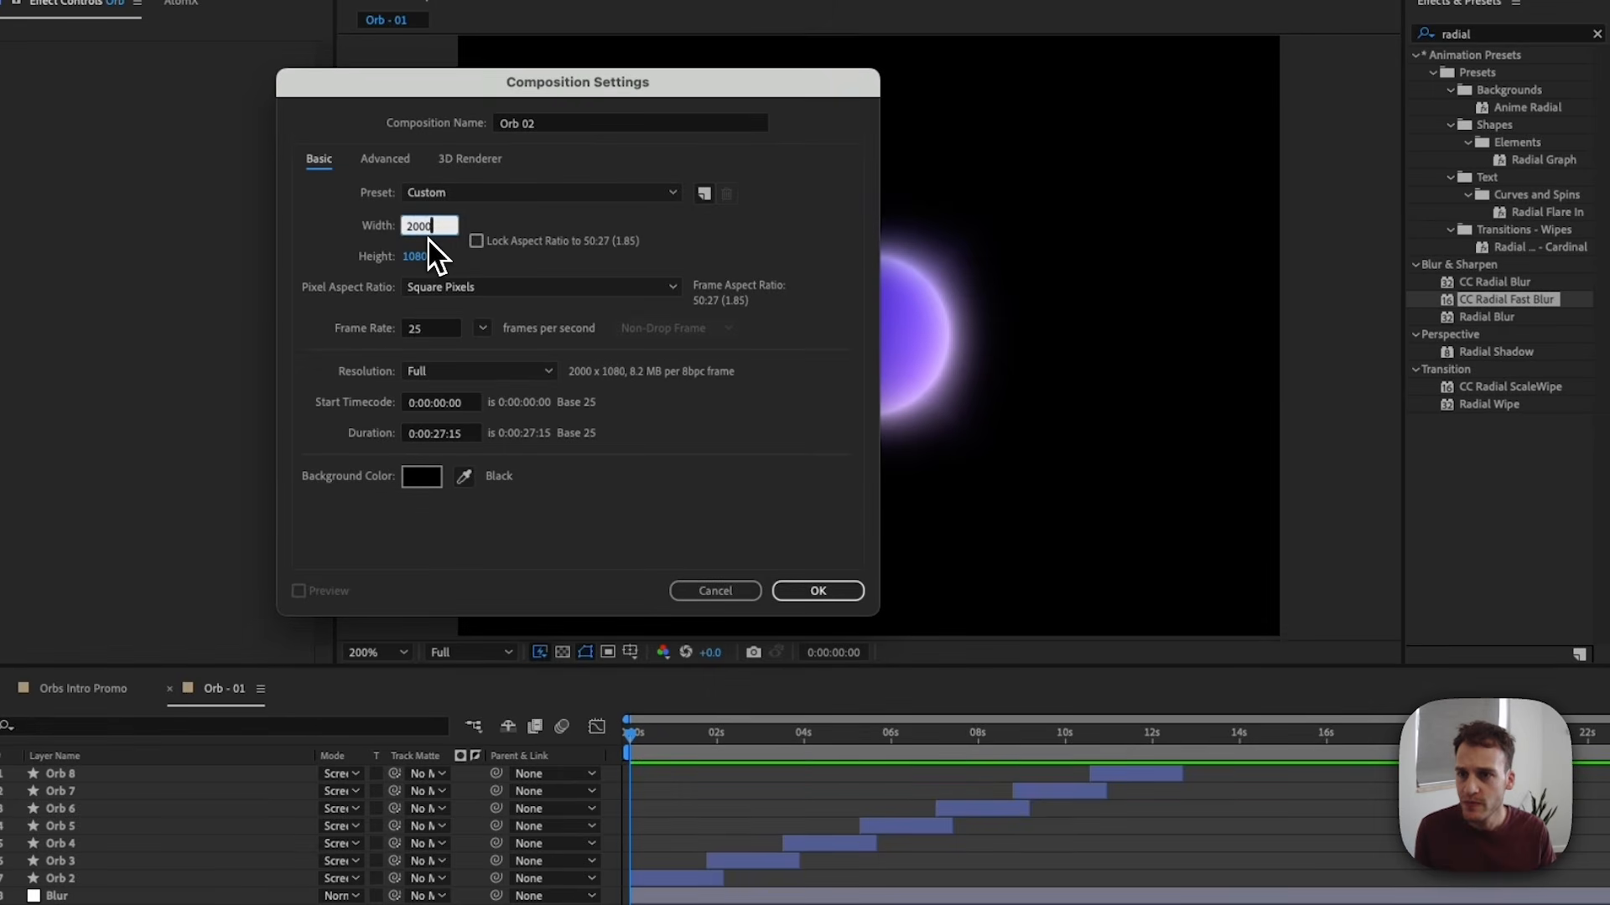
left_click(425, 255)
type("1000")
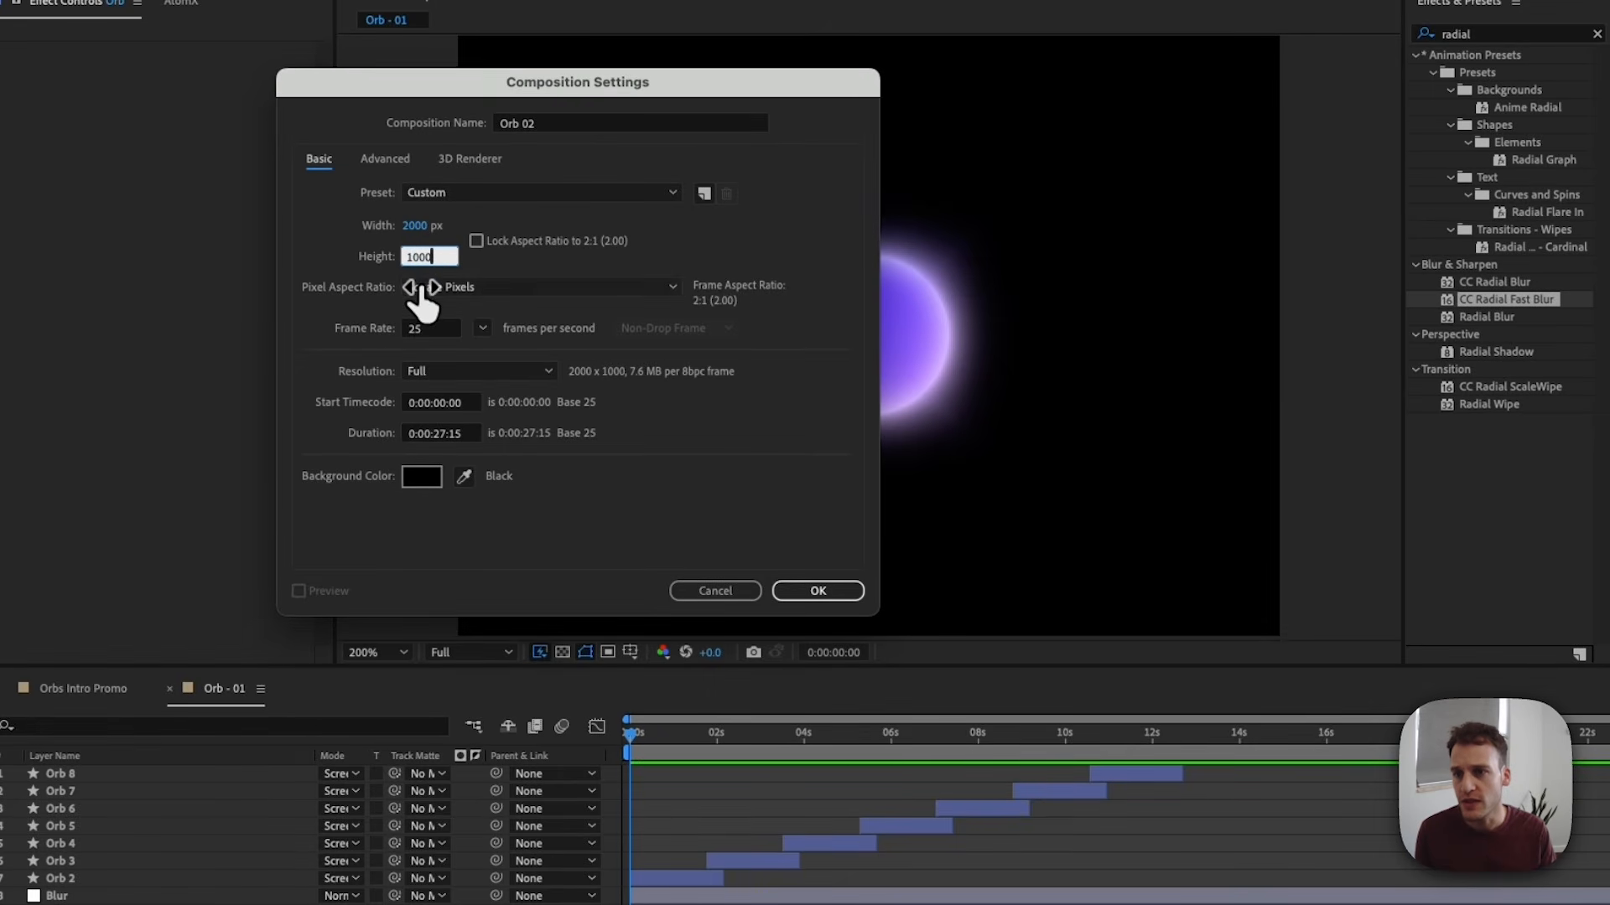
key("Return")
Draw a square about 992 px wide with the Rectangle Tool, spanning nearly the full height of the composition's left part.
left_click(255, 37)
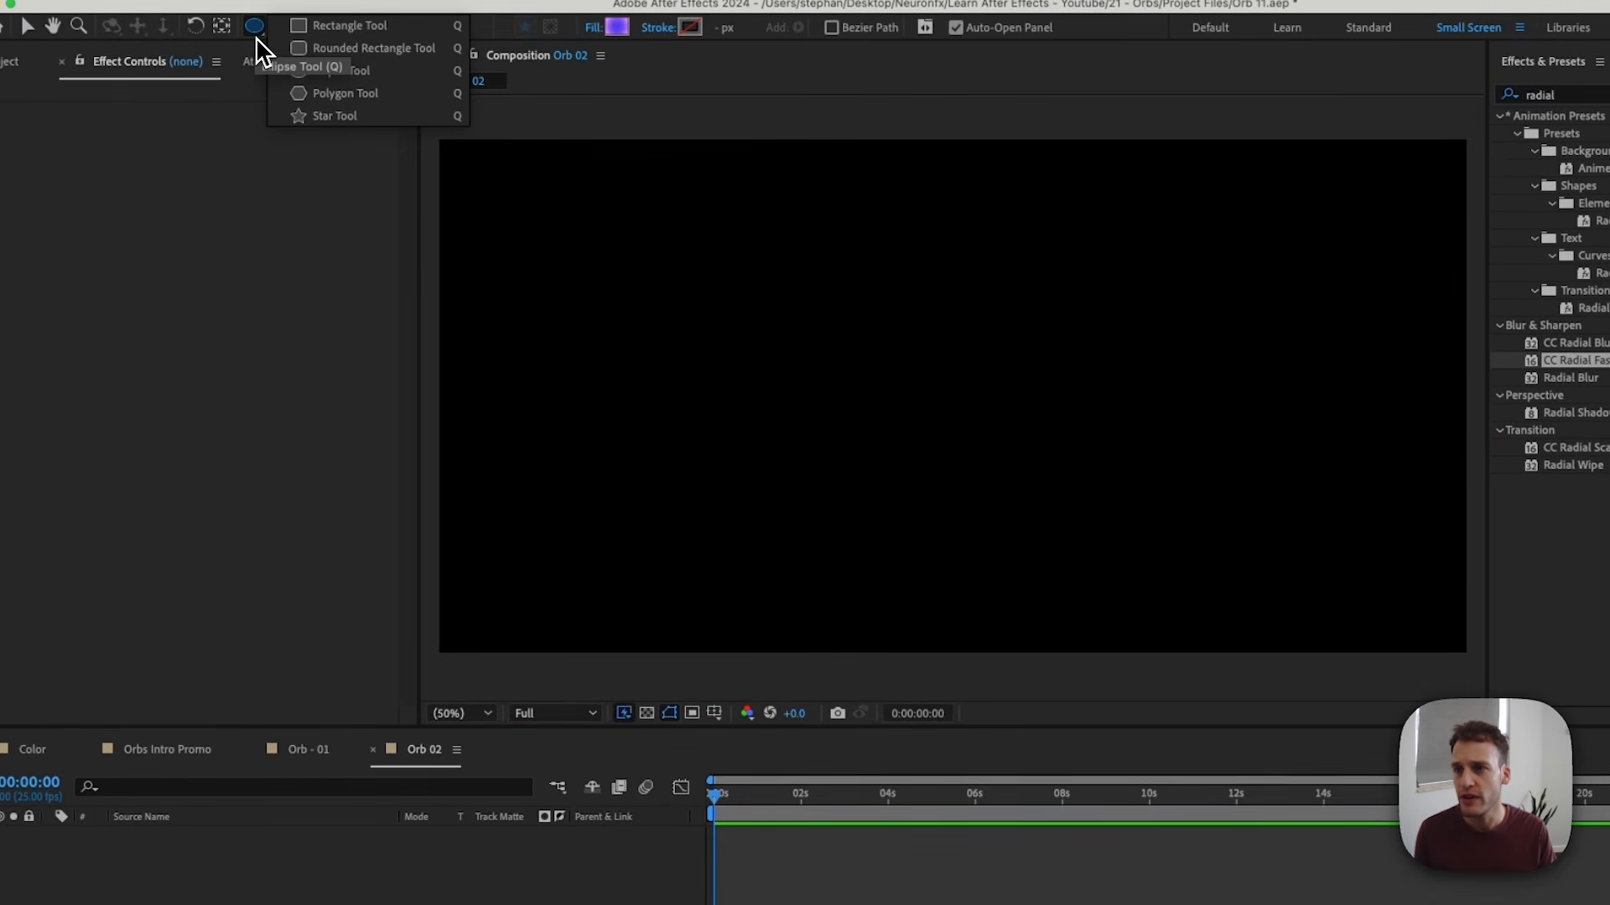
left_click(312, 47)
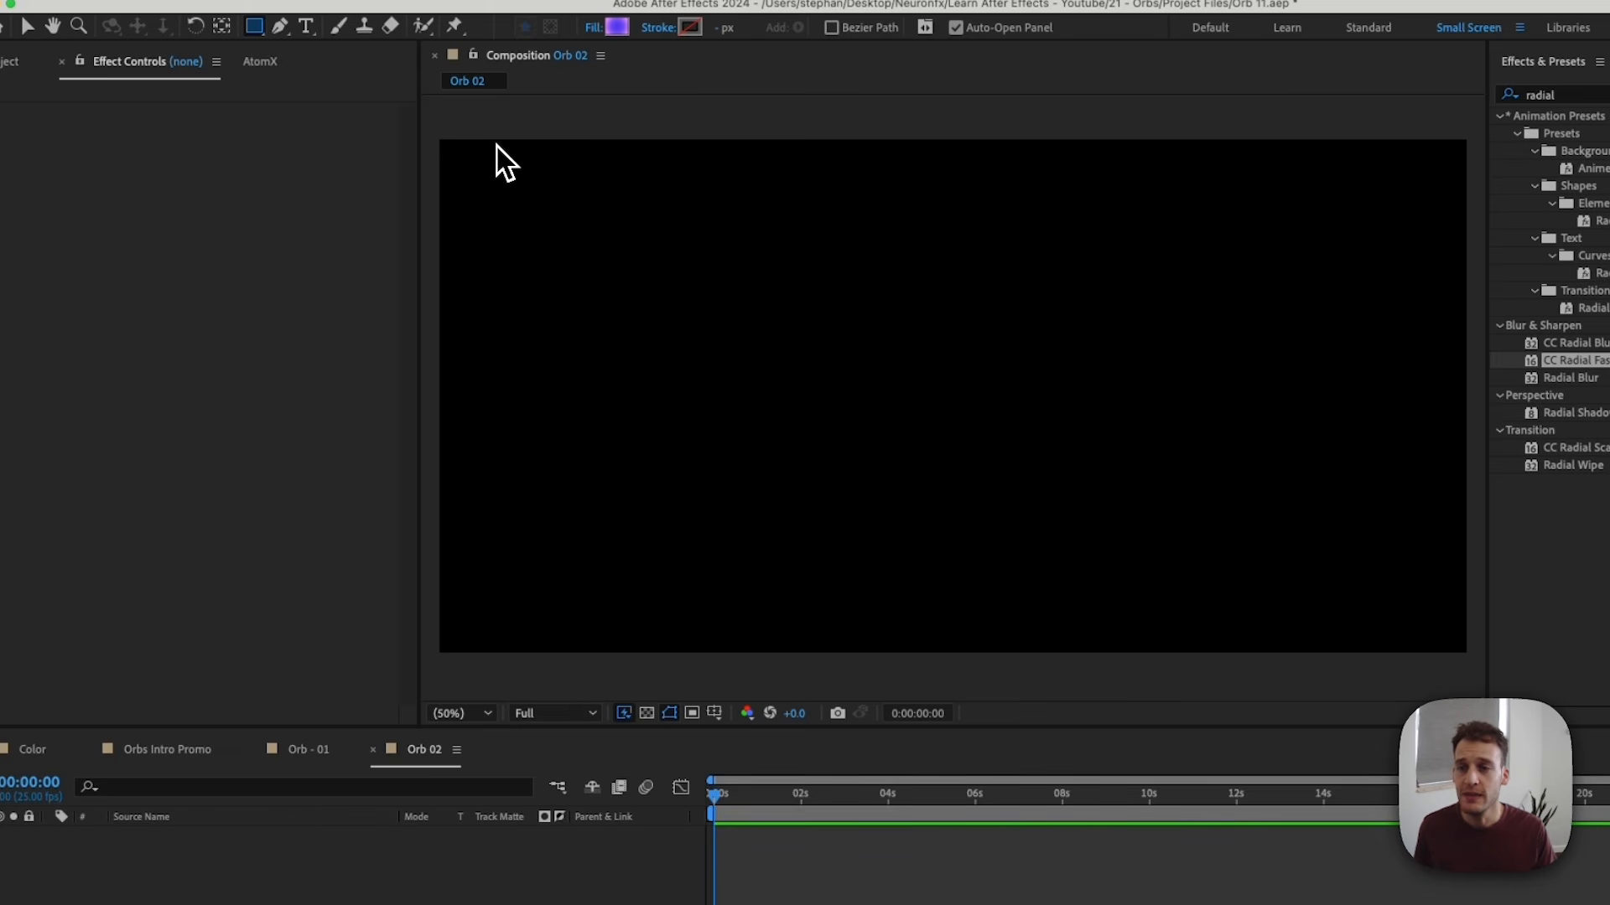
mouse_move(496, 143)
left_mouse_down()
mouse_move(668, 439)
mouse_move(881, 652)
left_mouse_up()
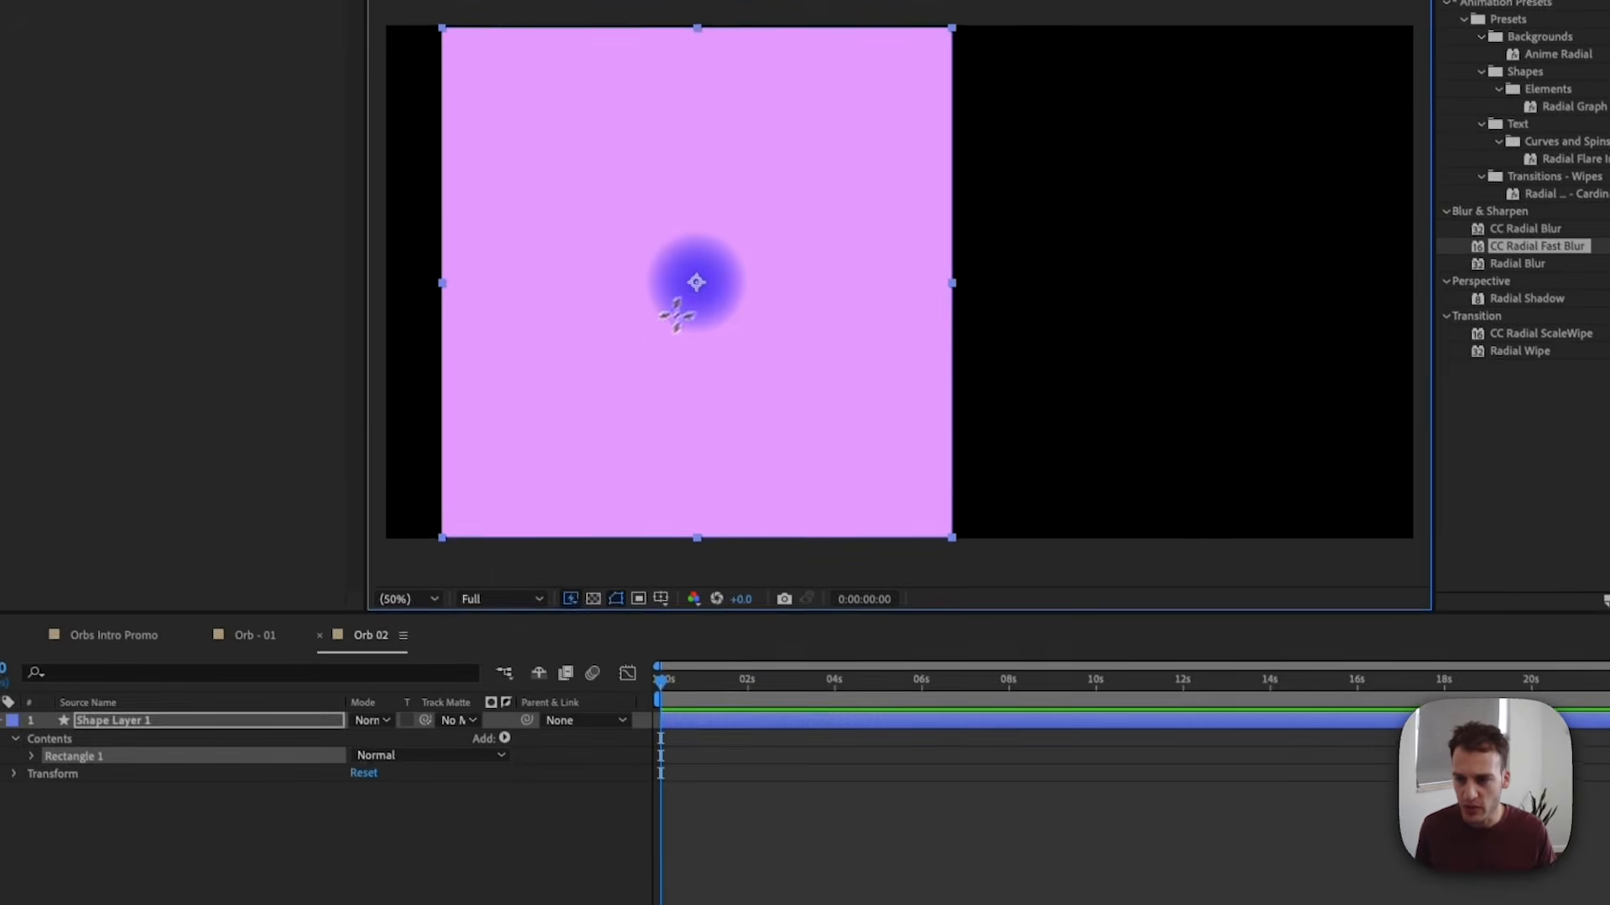
Set the rectangle path's size to 1000 by 1000.
left_click(9, 701)
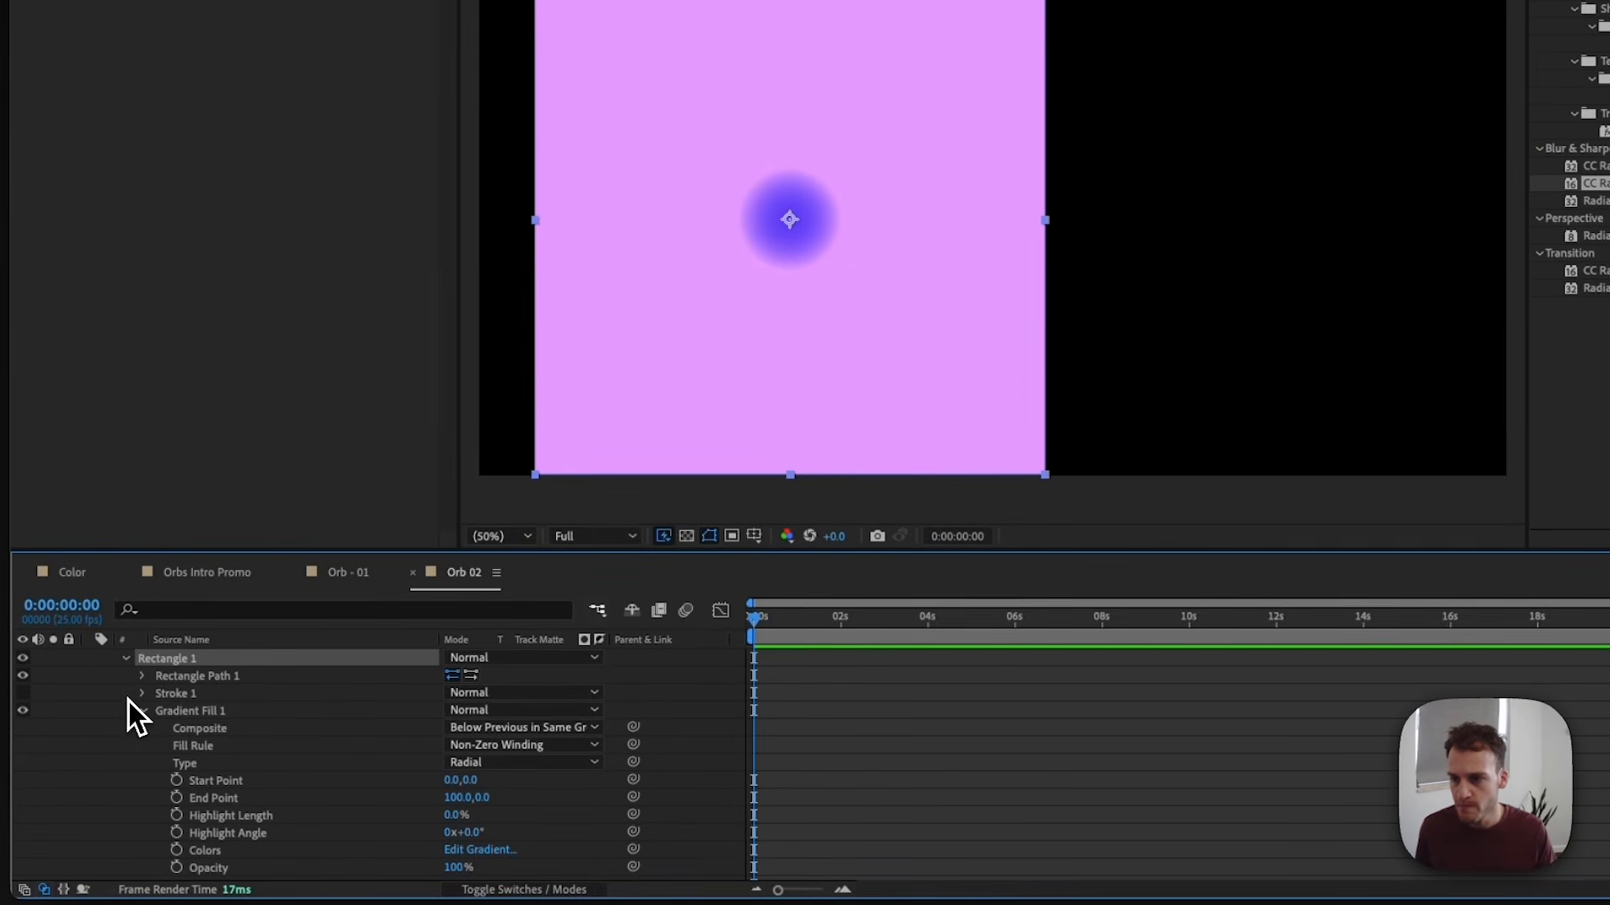
left_click(141, 677)
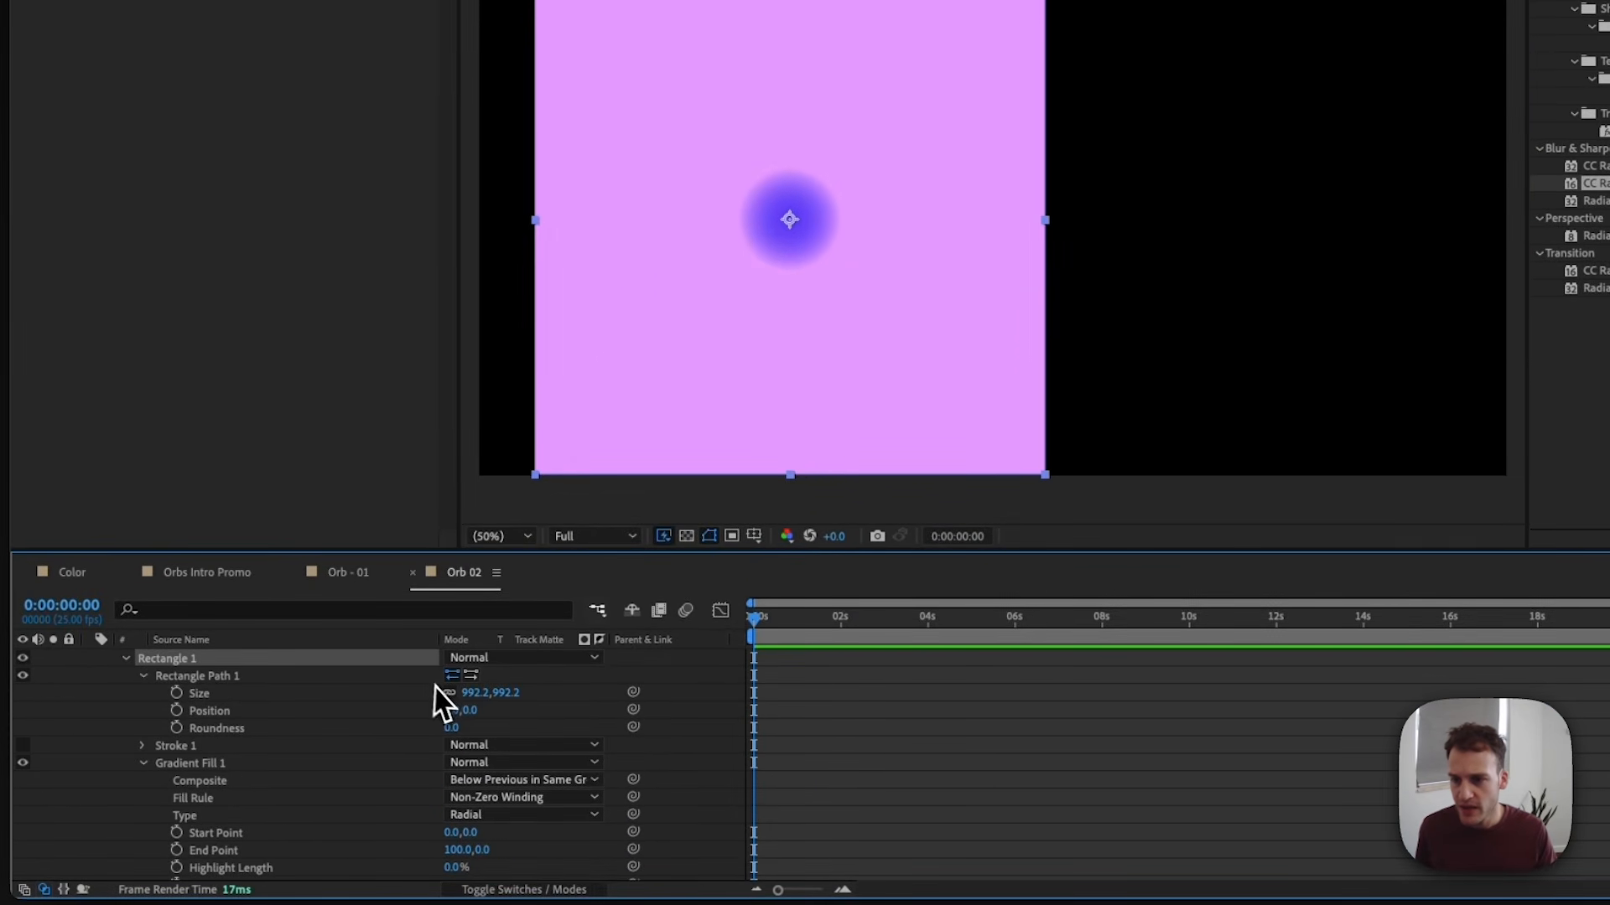
left_click(474, 694)
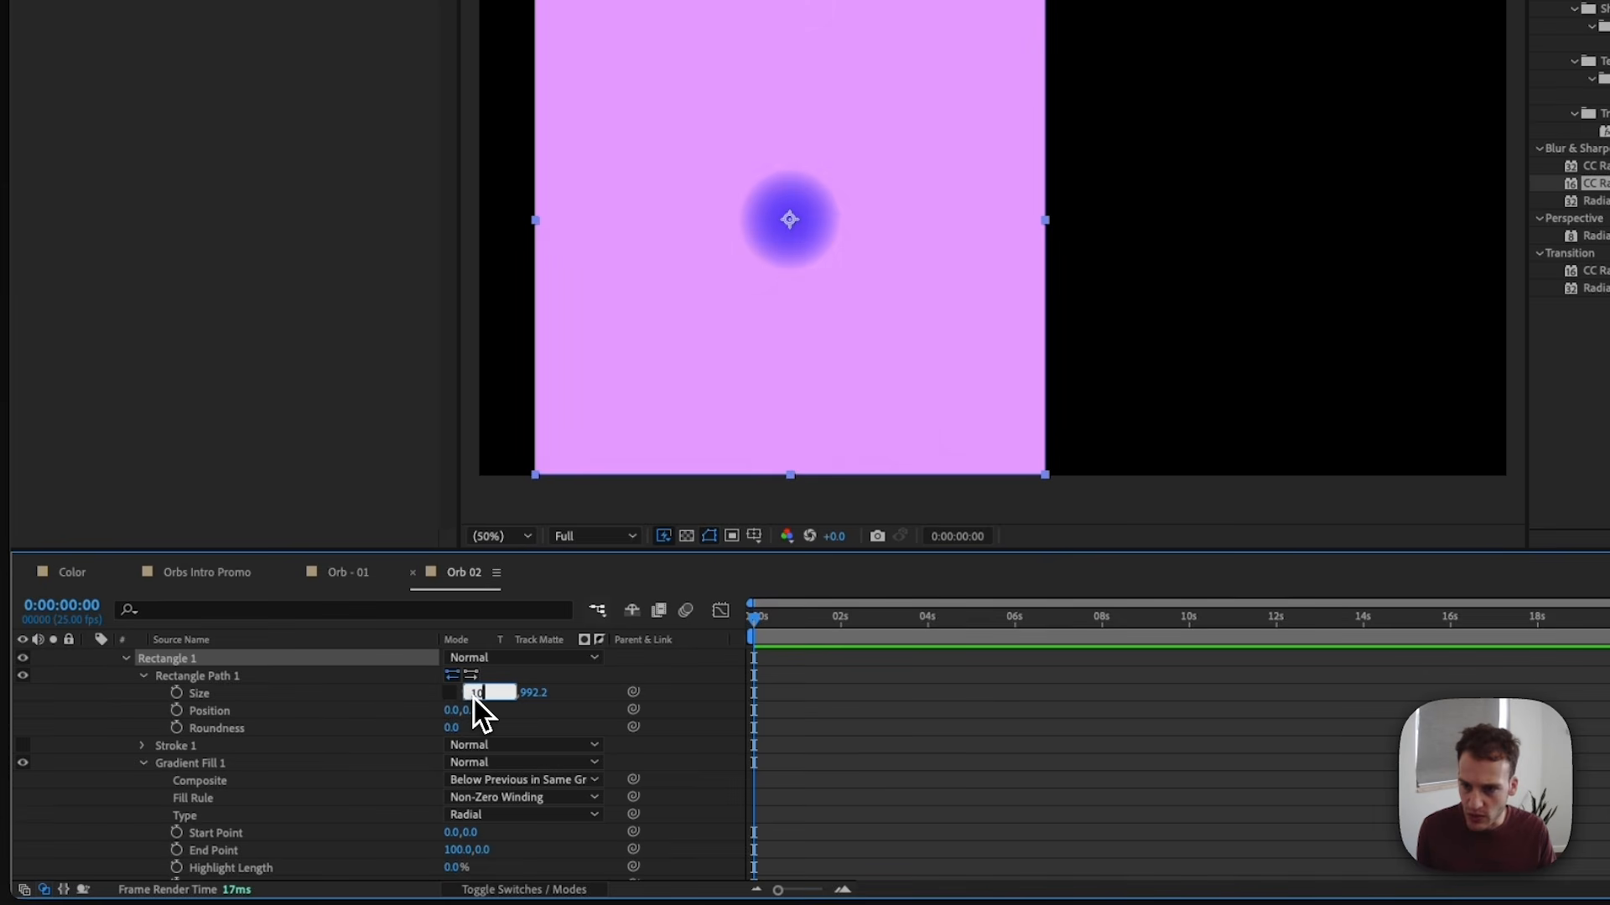
type("100")
key("Return")
left_click(501, 694)
type("100")
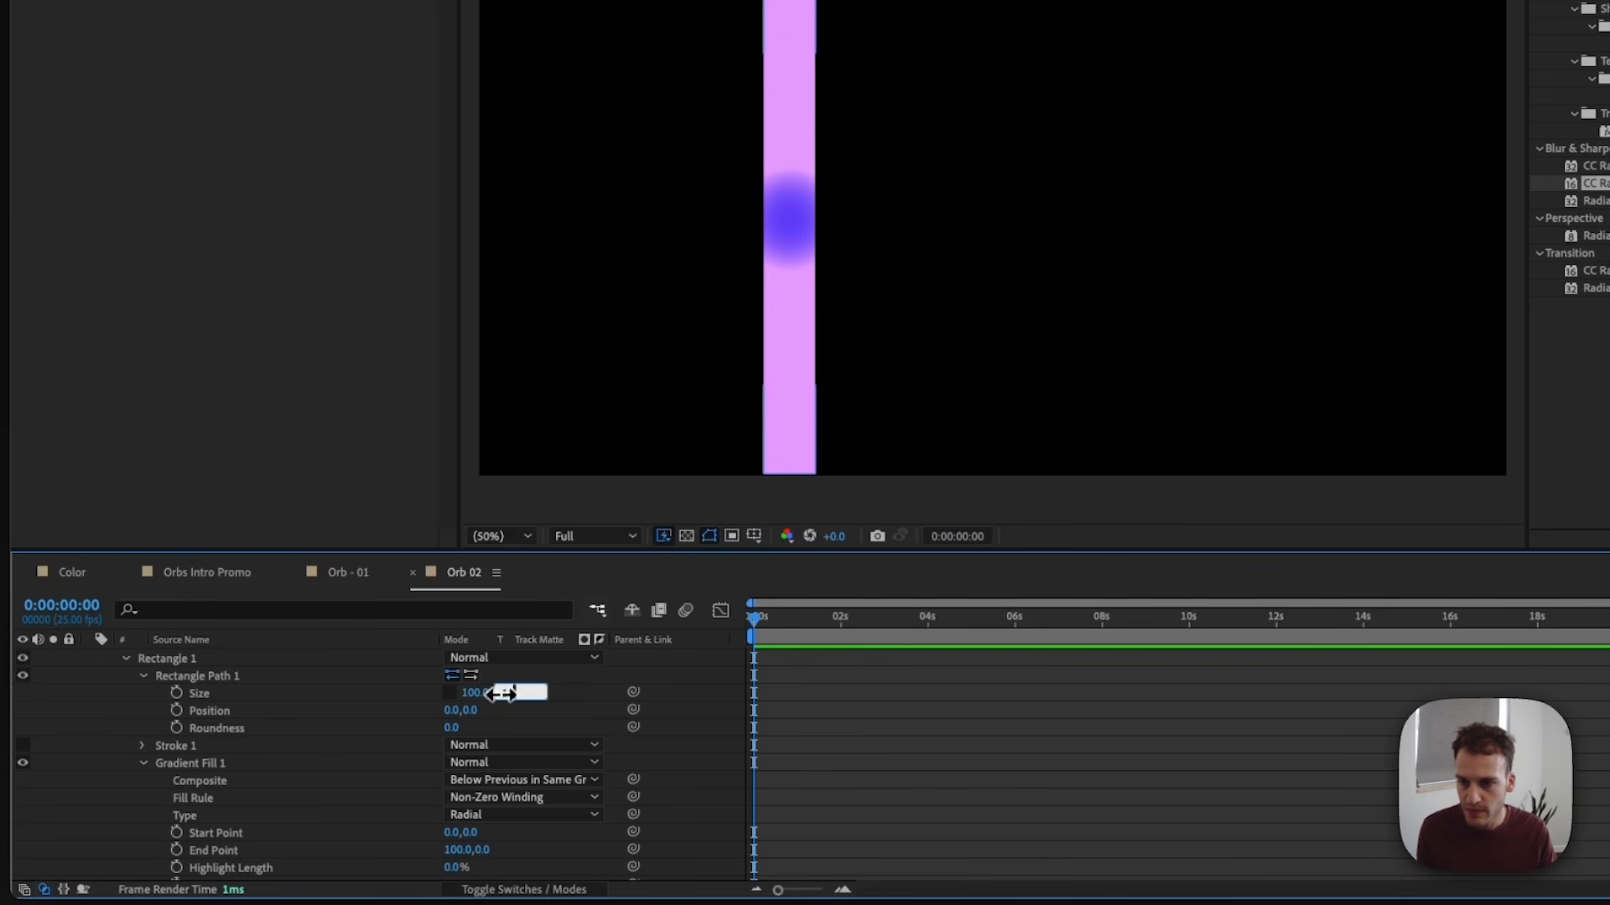
type("0.0,1000.0")
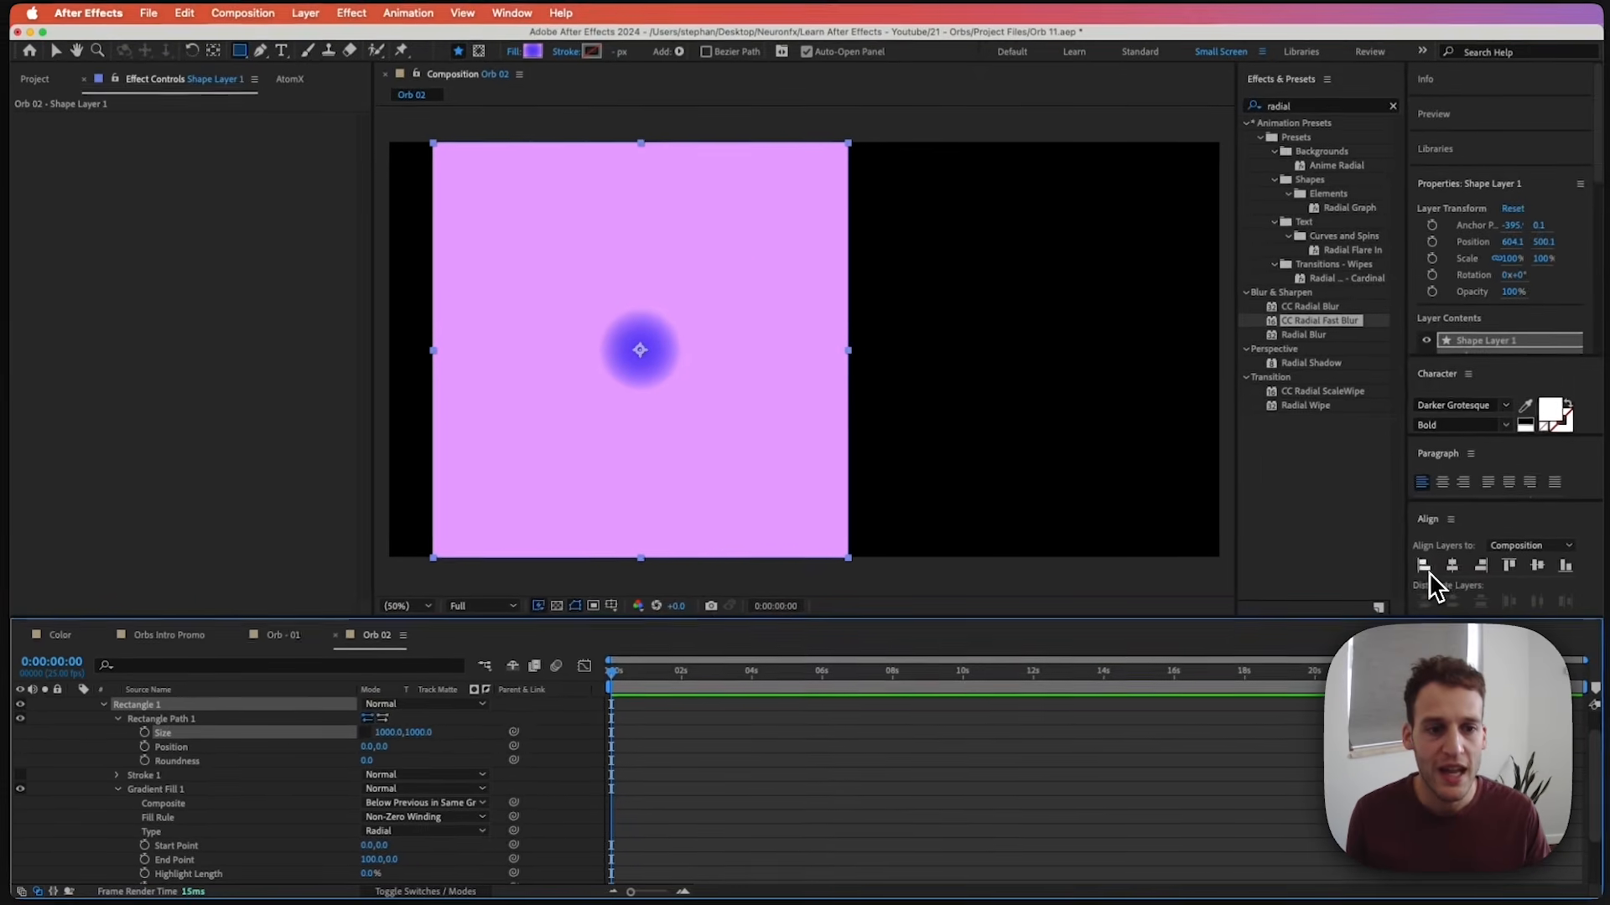
Align the square to the composition's vertical centre and left edge, and rename its layer White.
left_click(1535, 567)
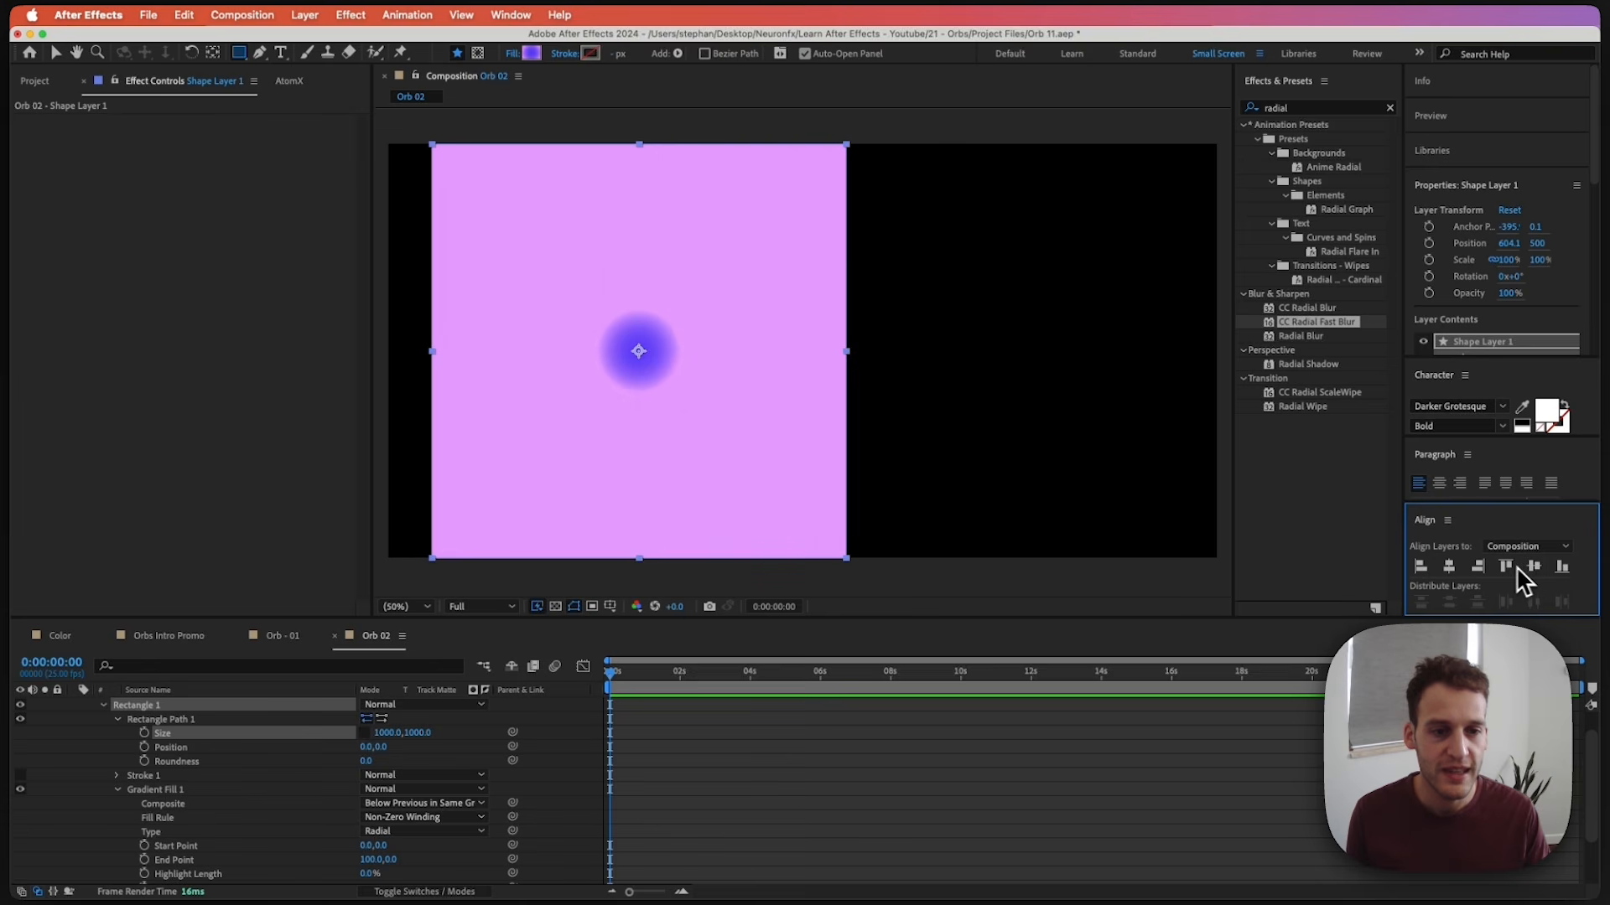
left_click(1419, 568)
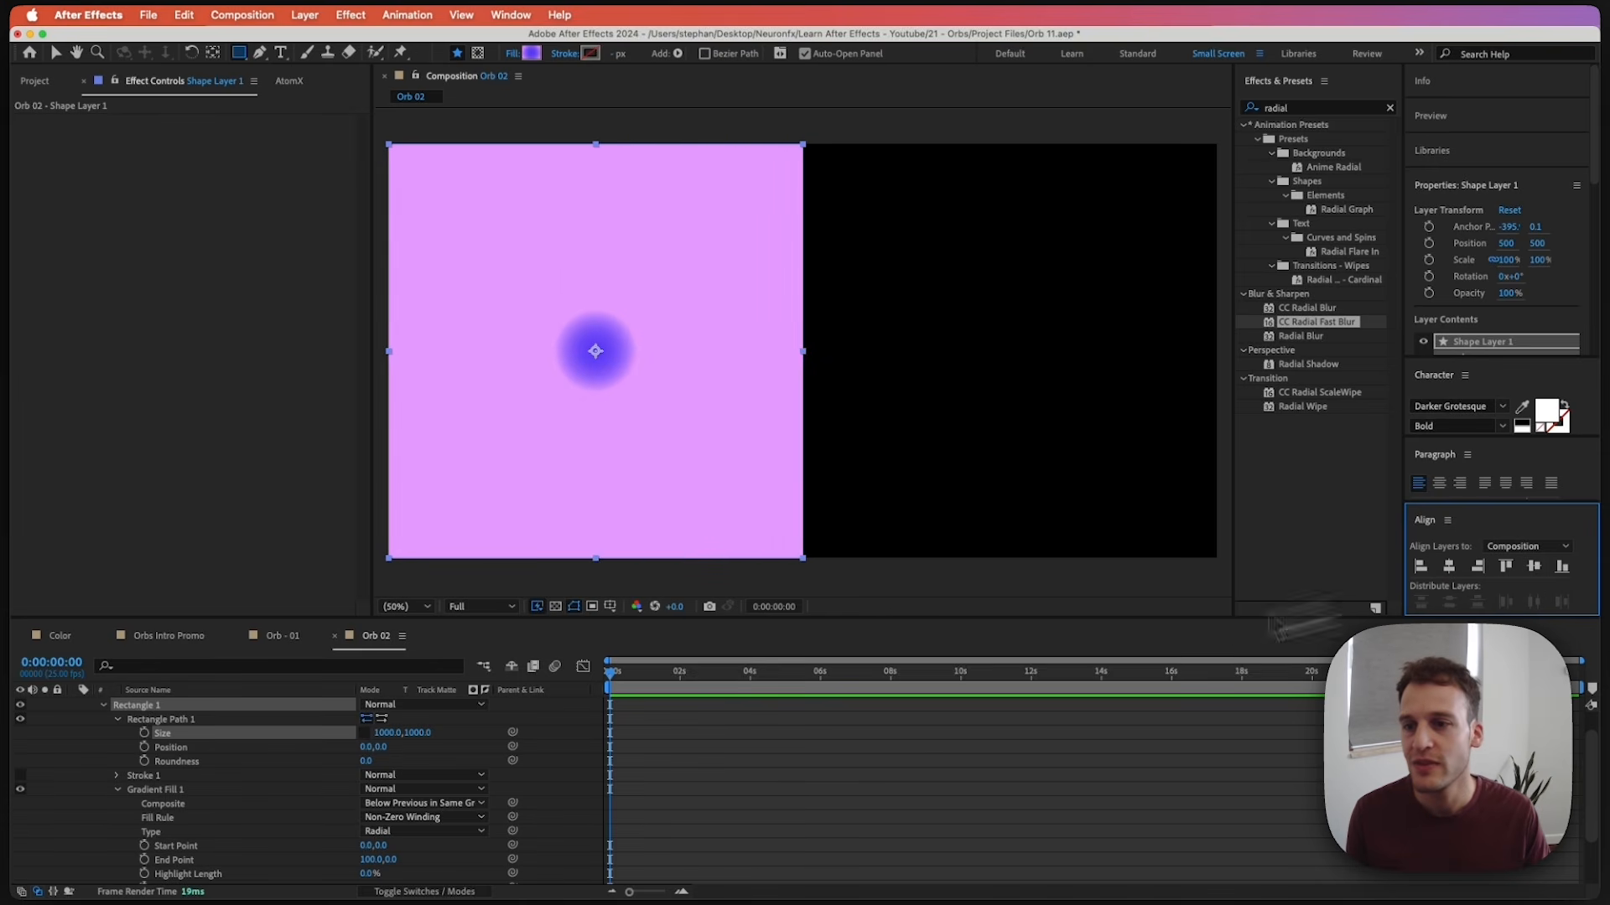
scroll(288, 783, "up", 2)
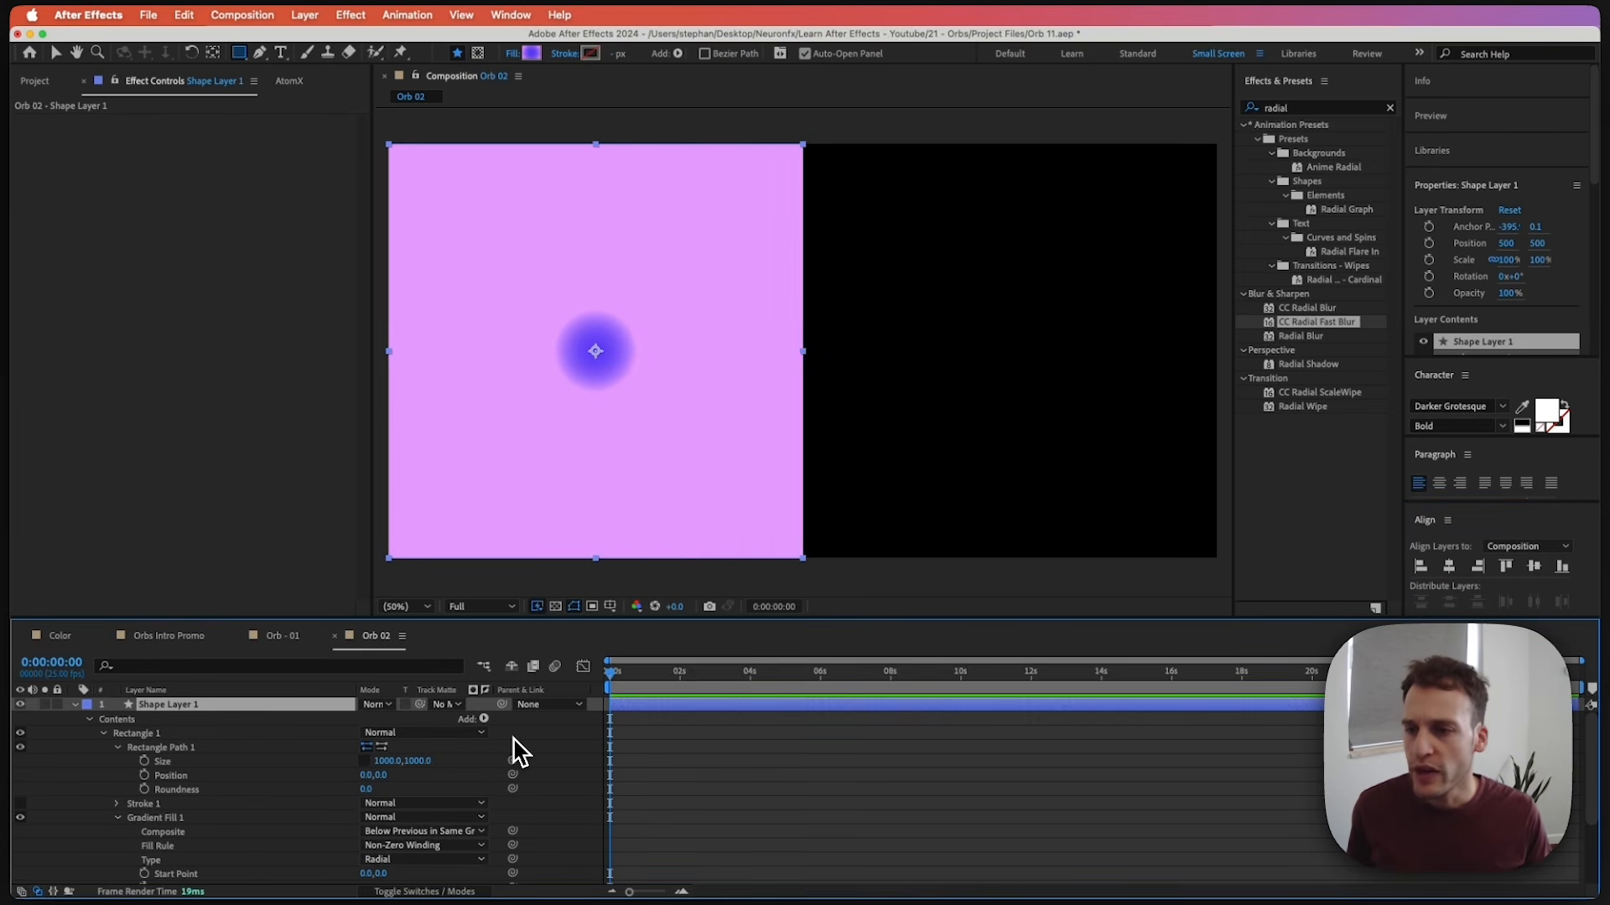
key("Return")
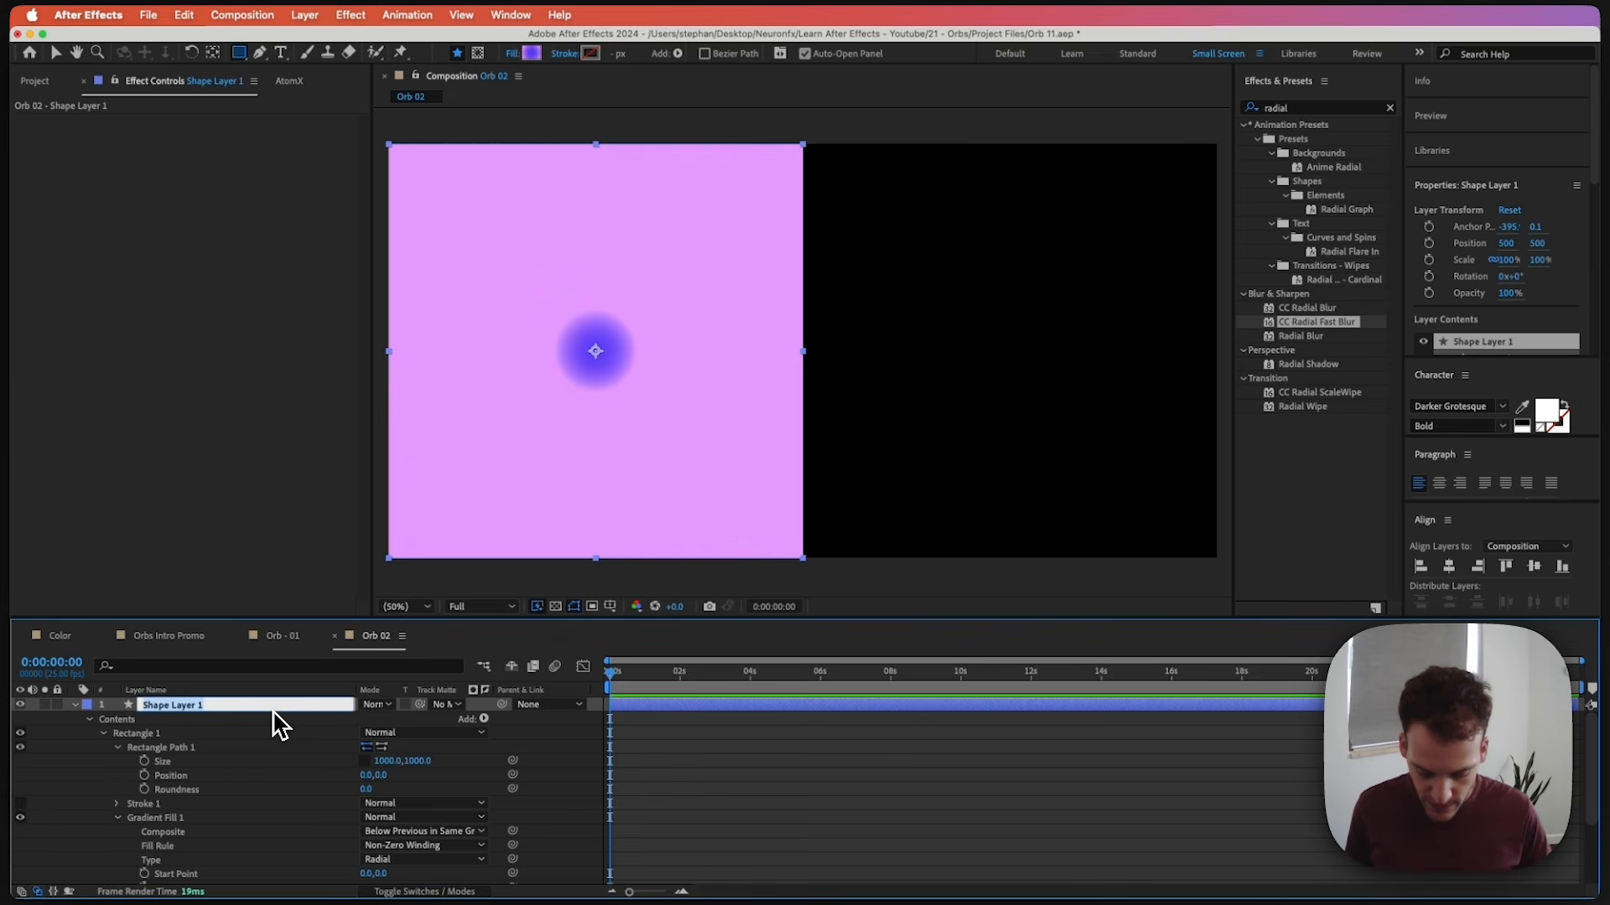
key("Return")
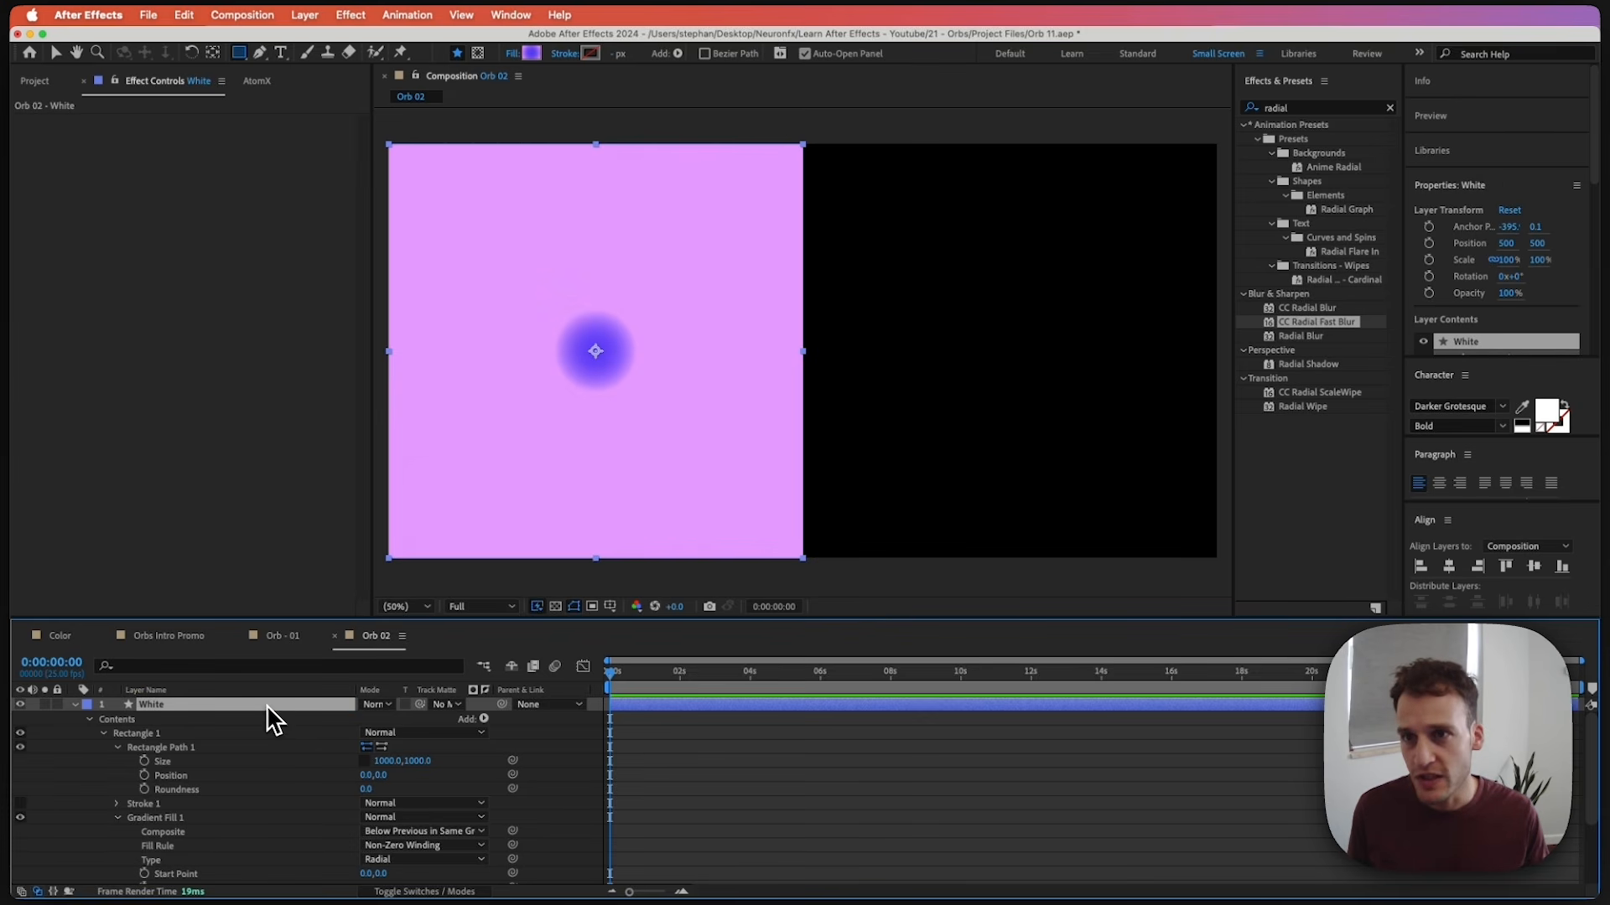
Change the White layer's fill from a radial gradient to solid white, FFFFFF.
left_click(529, 59, "alt")
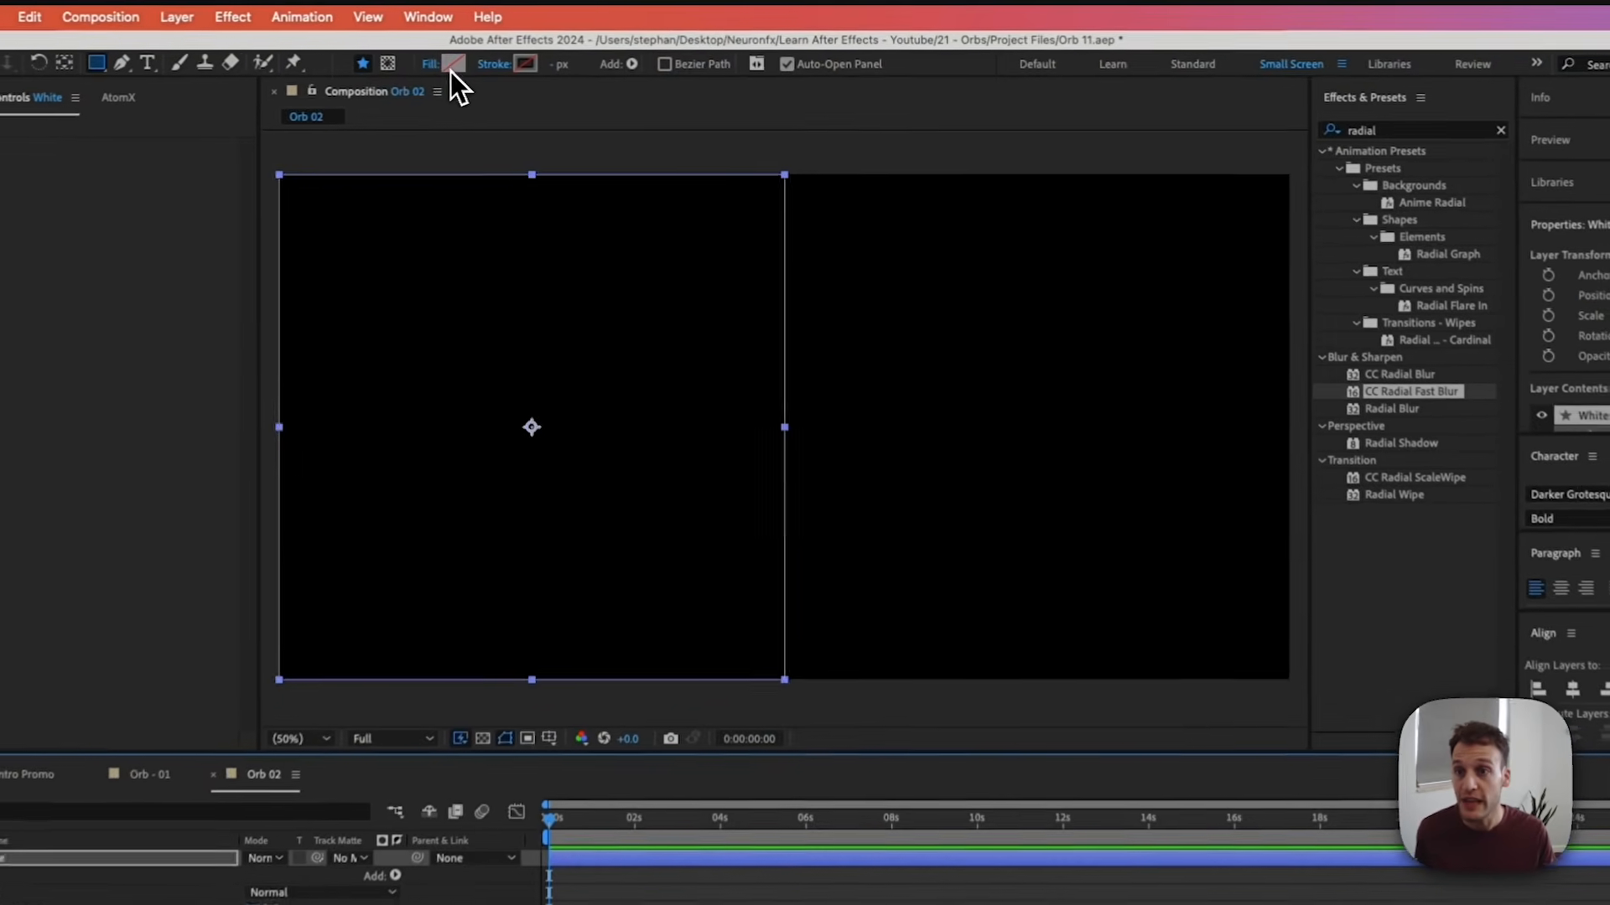
left_click(530, 58, "alt")
left_click(445, 67)
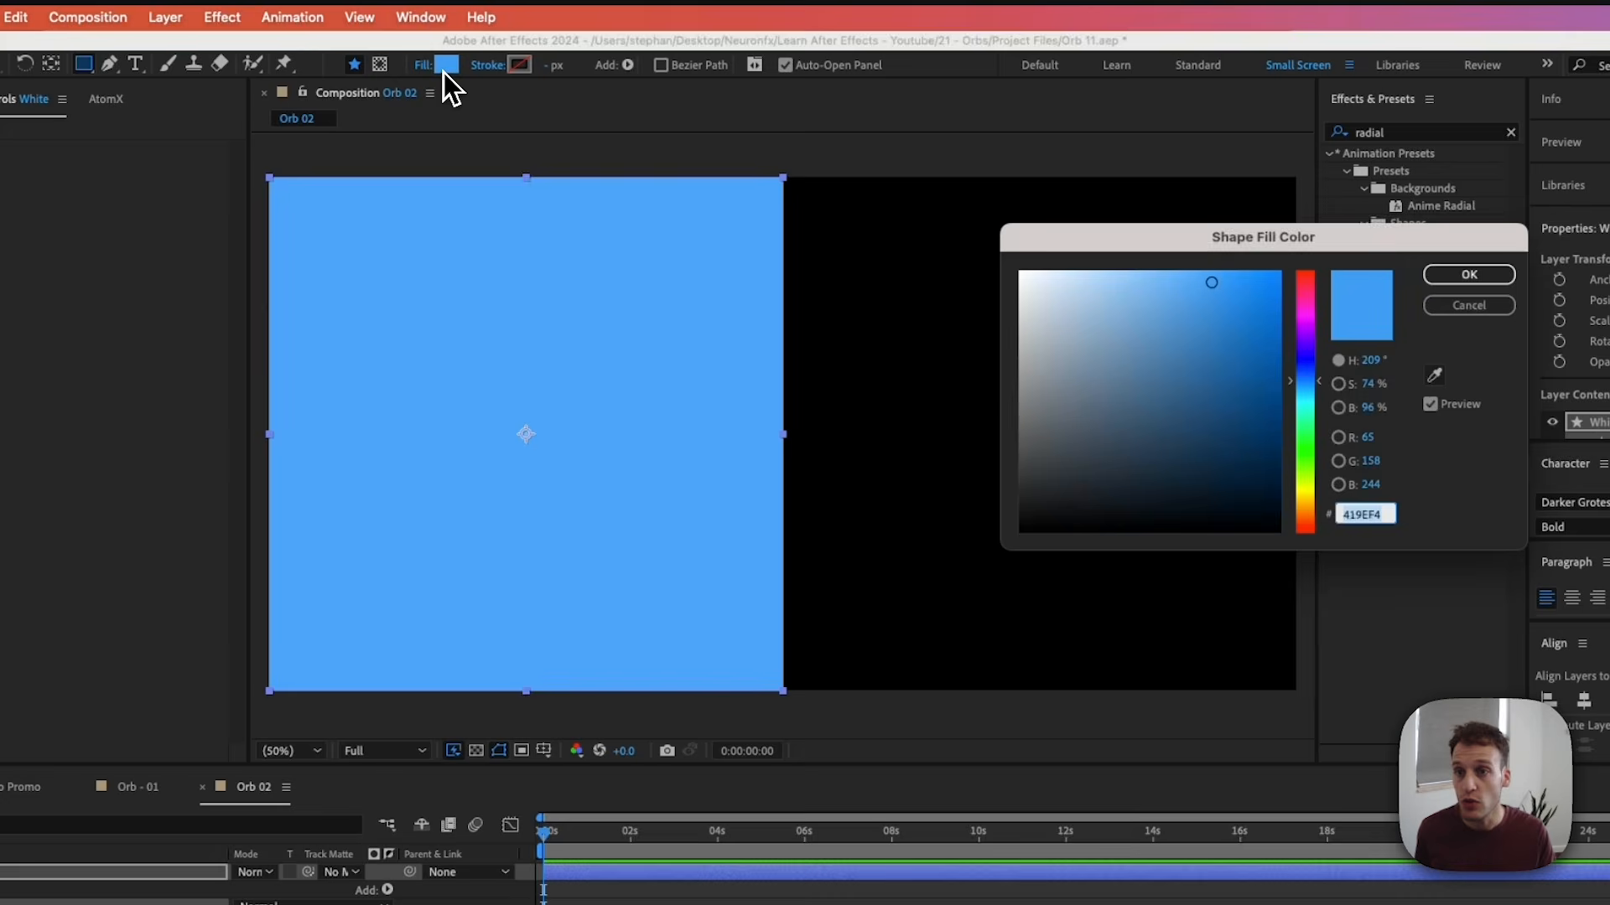
left_click_drag(1079, 309, 1019, 271)
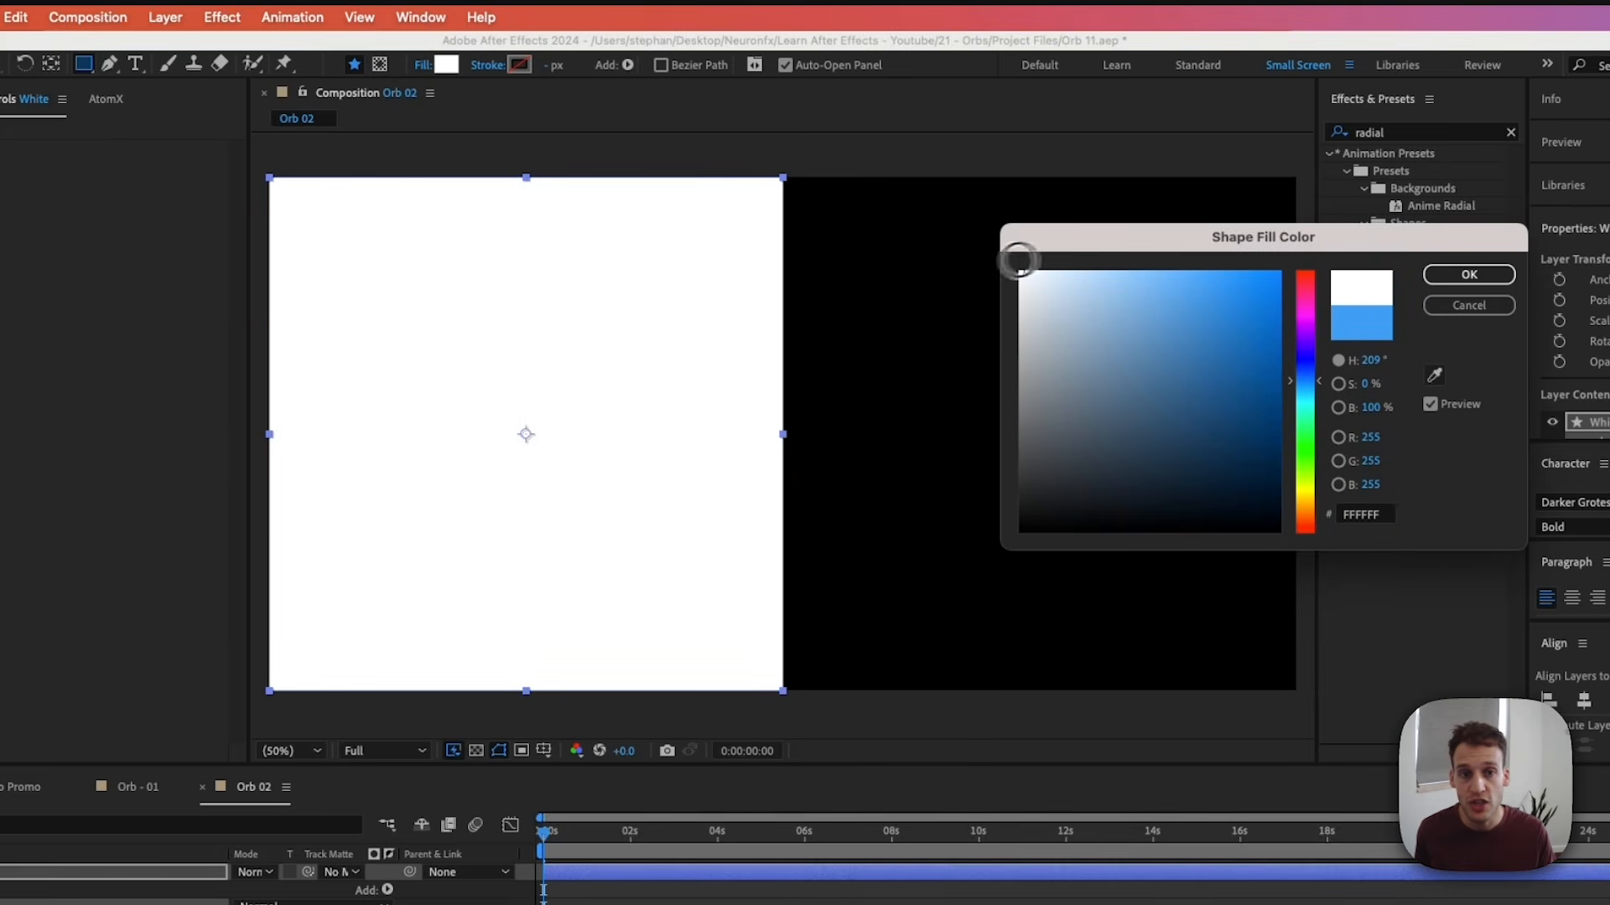
left_click(1469, 274)
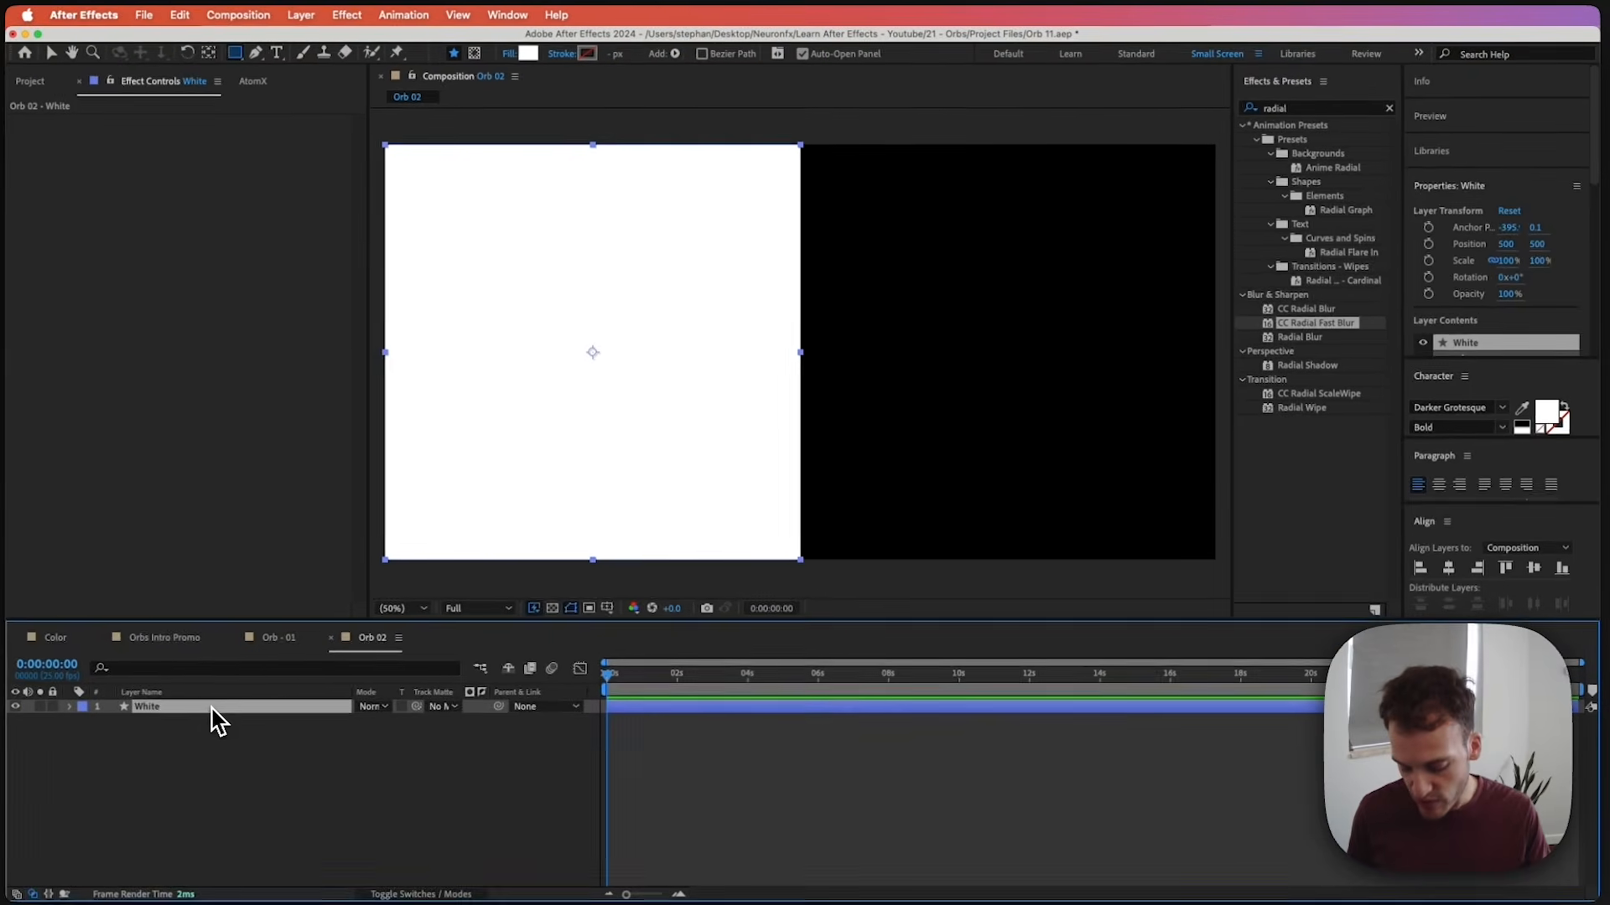
Duplicate the White square layer and rename the copy Black.
key("super+d")
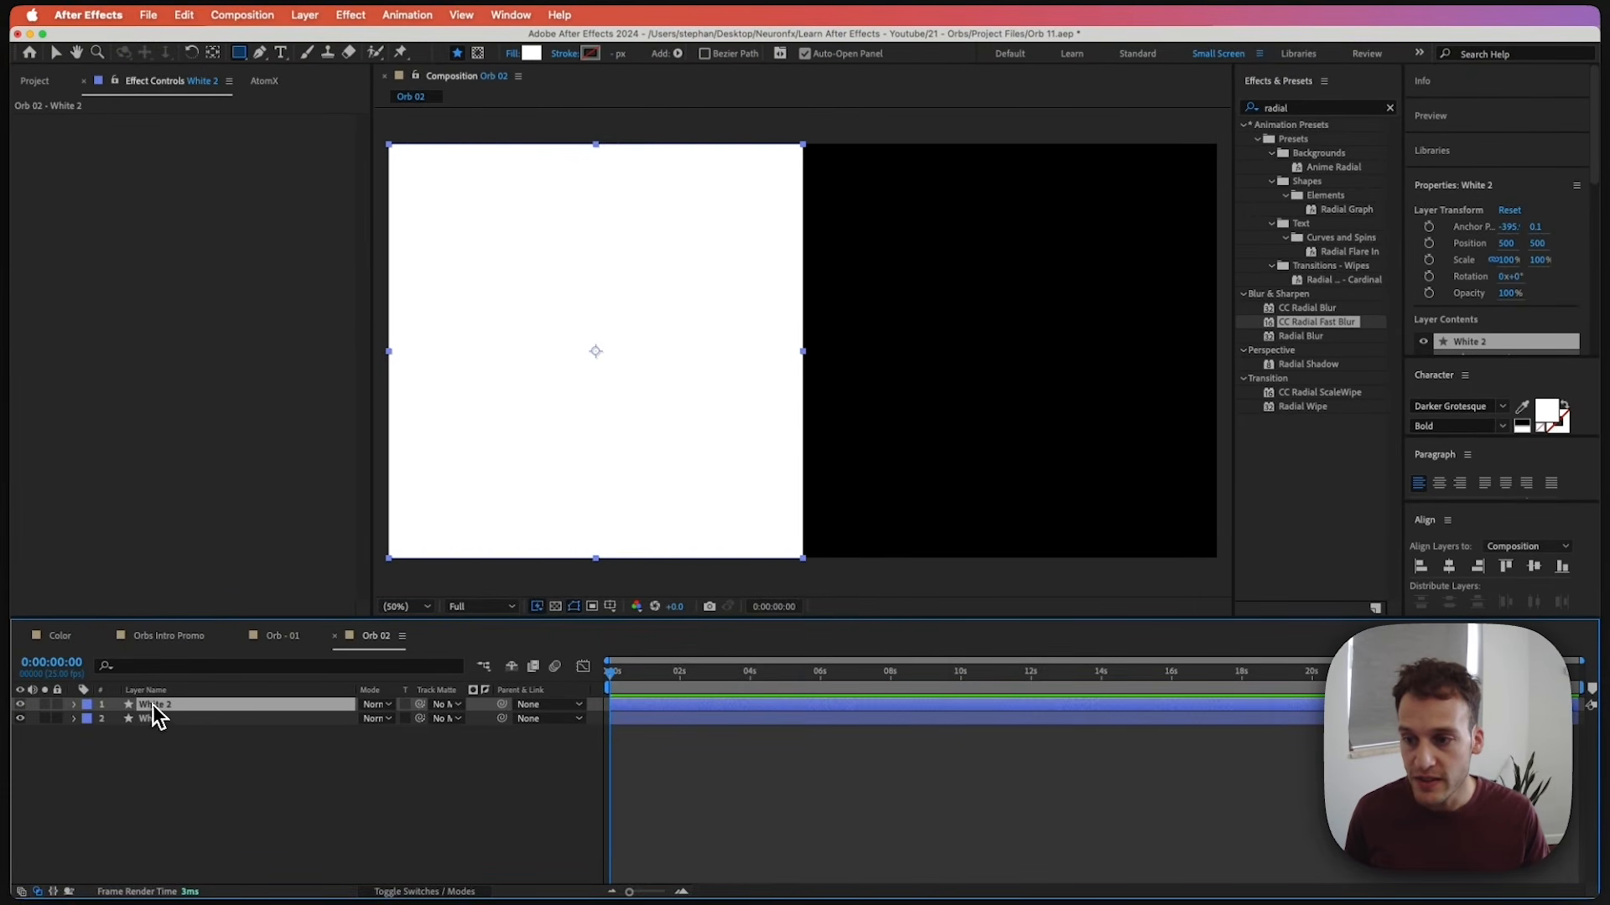
key("Return")
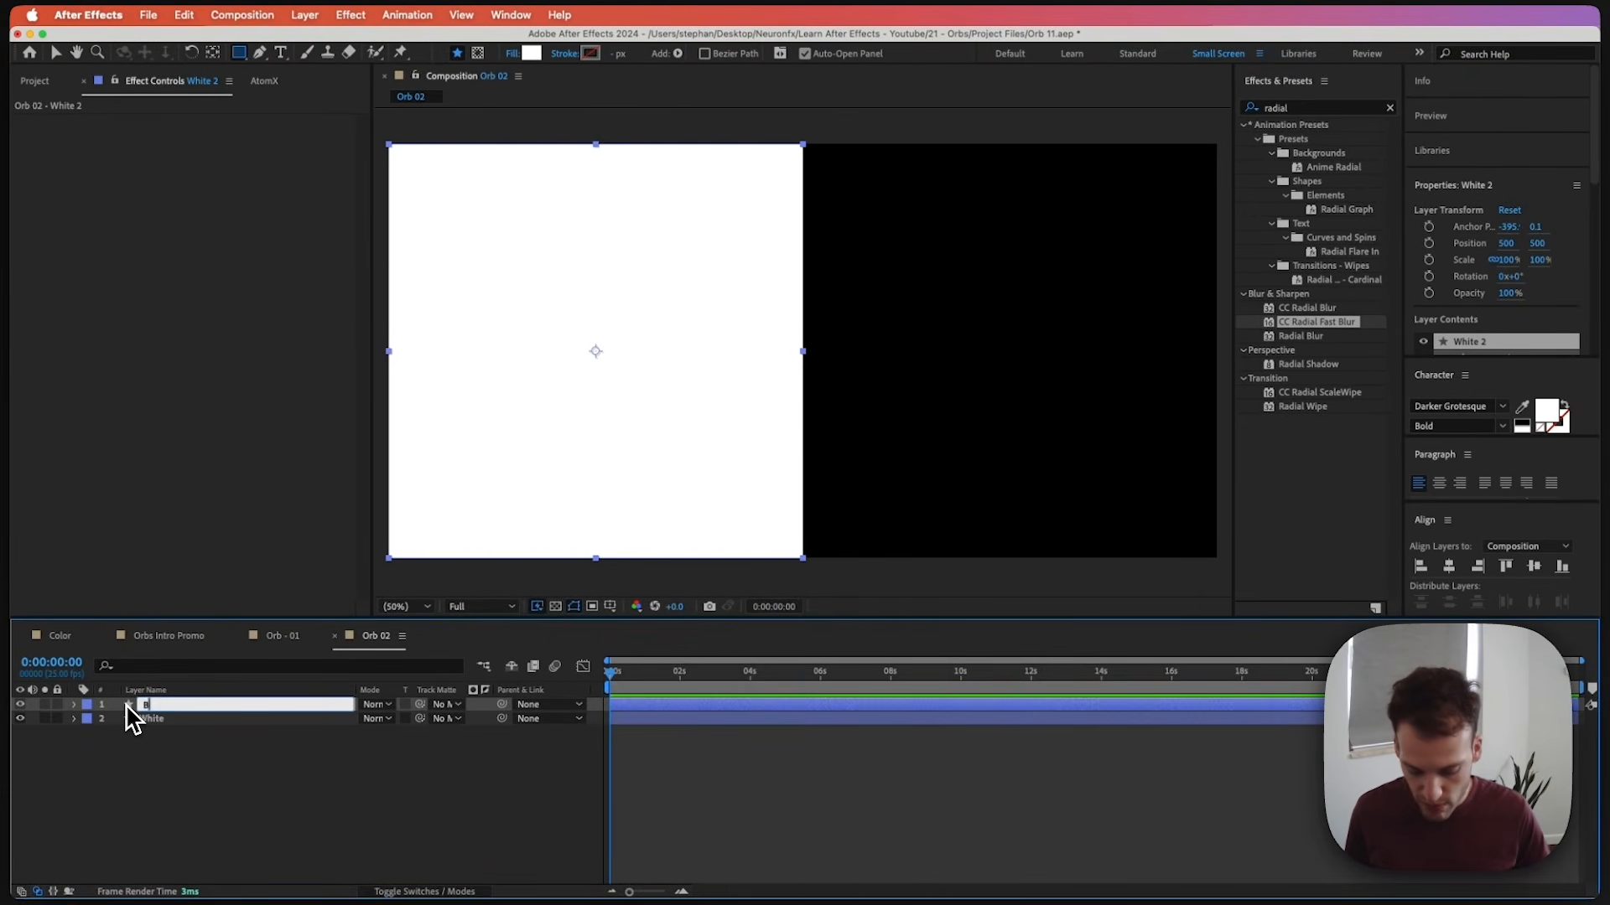
type("Black")
key("Return")
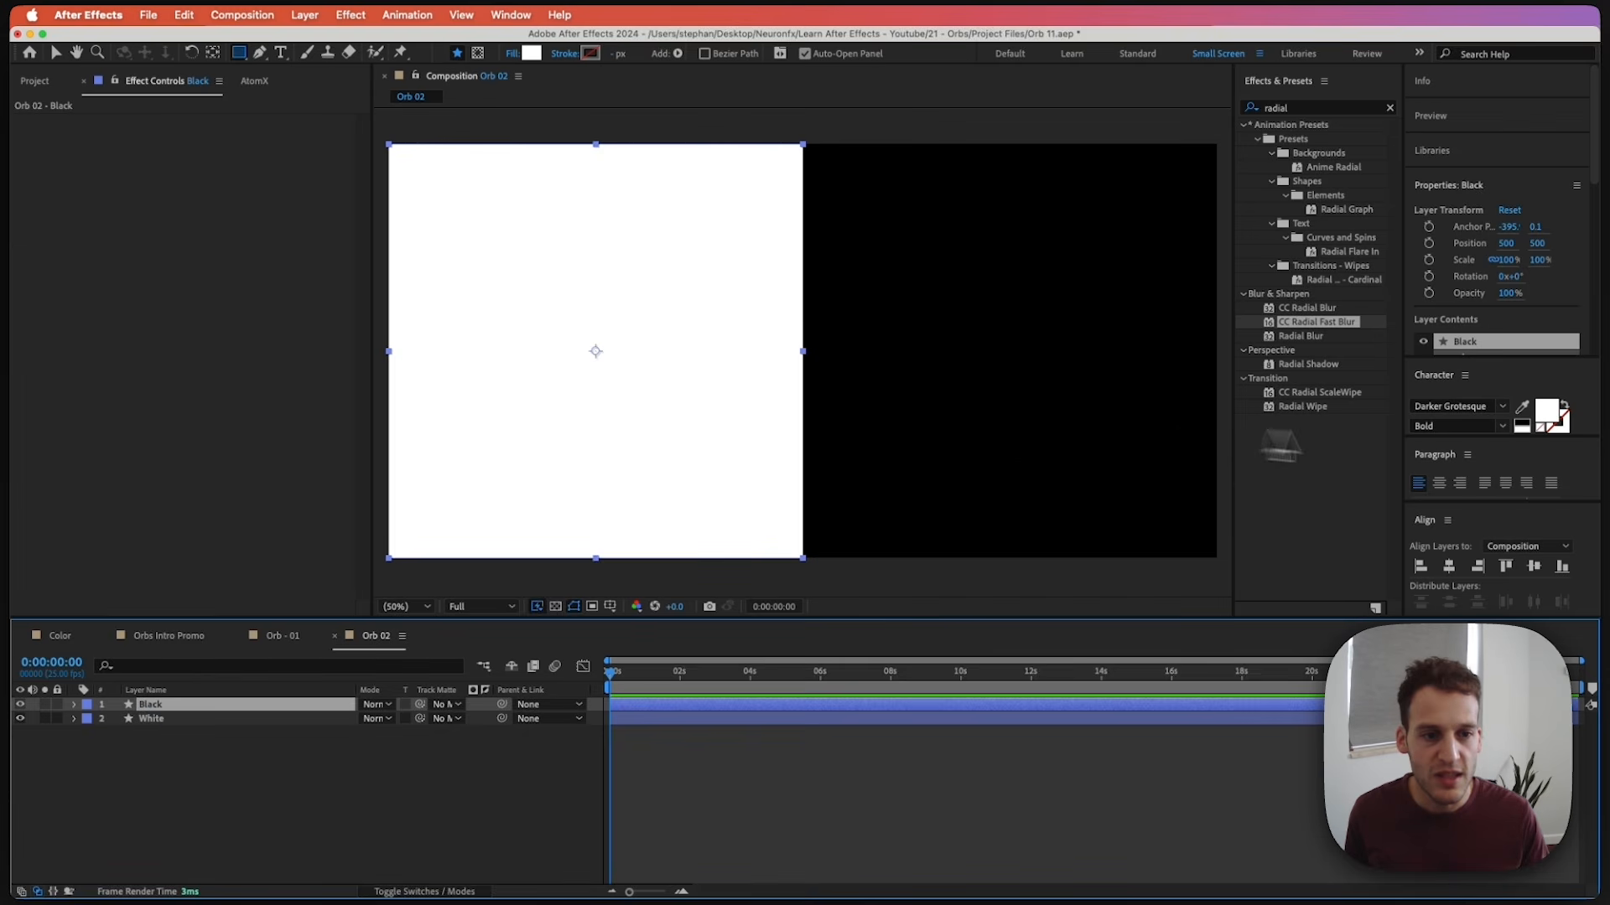
Align the Black square to the composition's right edge and set its fill to solid black, 000000.
left_click(1479, 567)
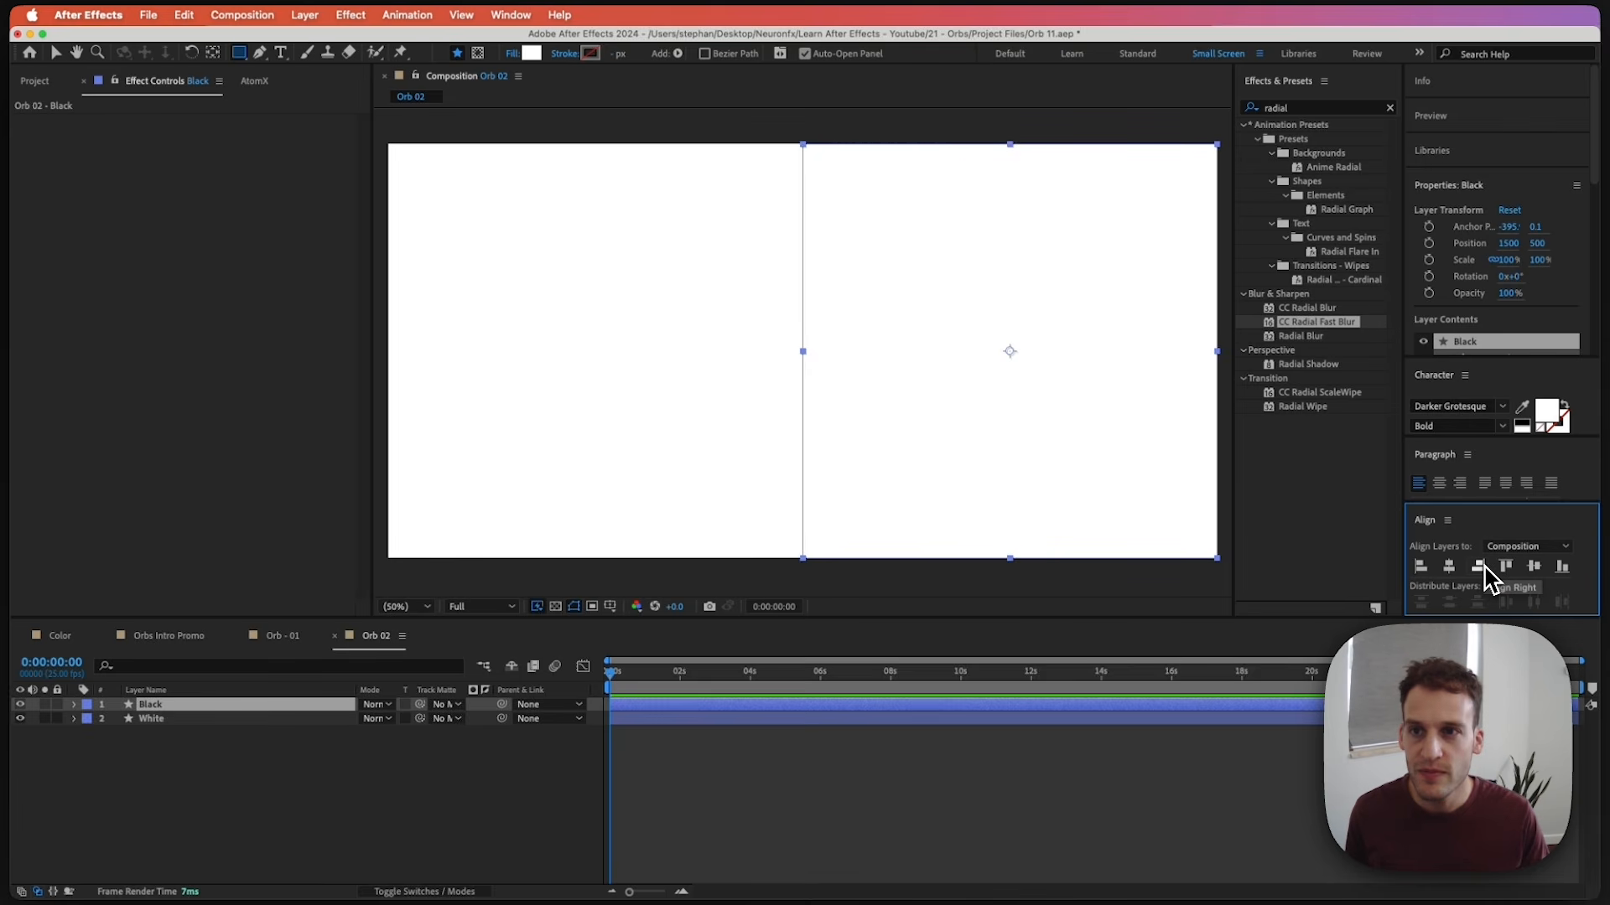
left_click(530, 52)
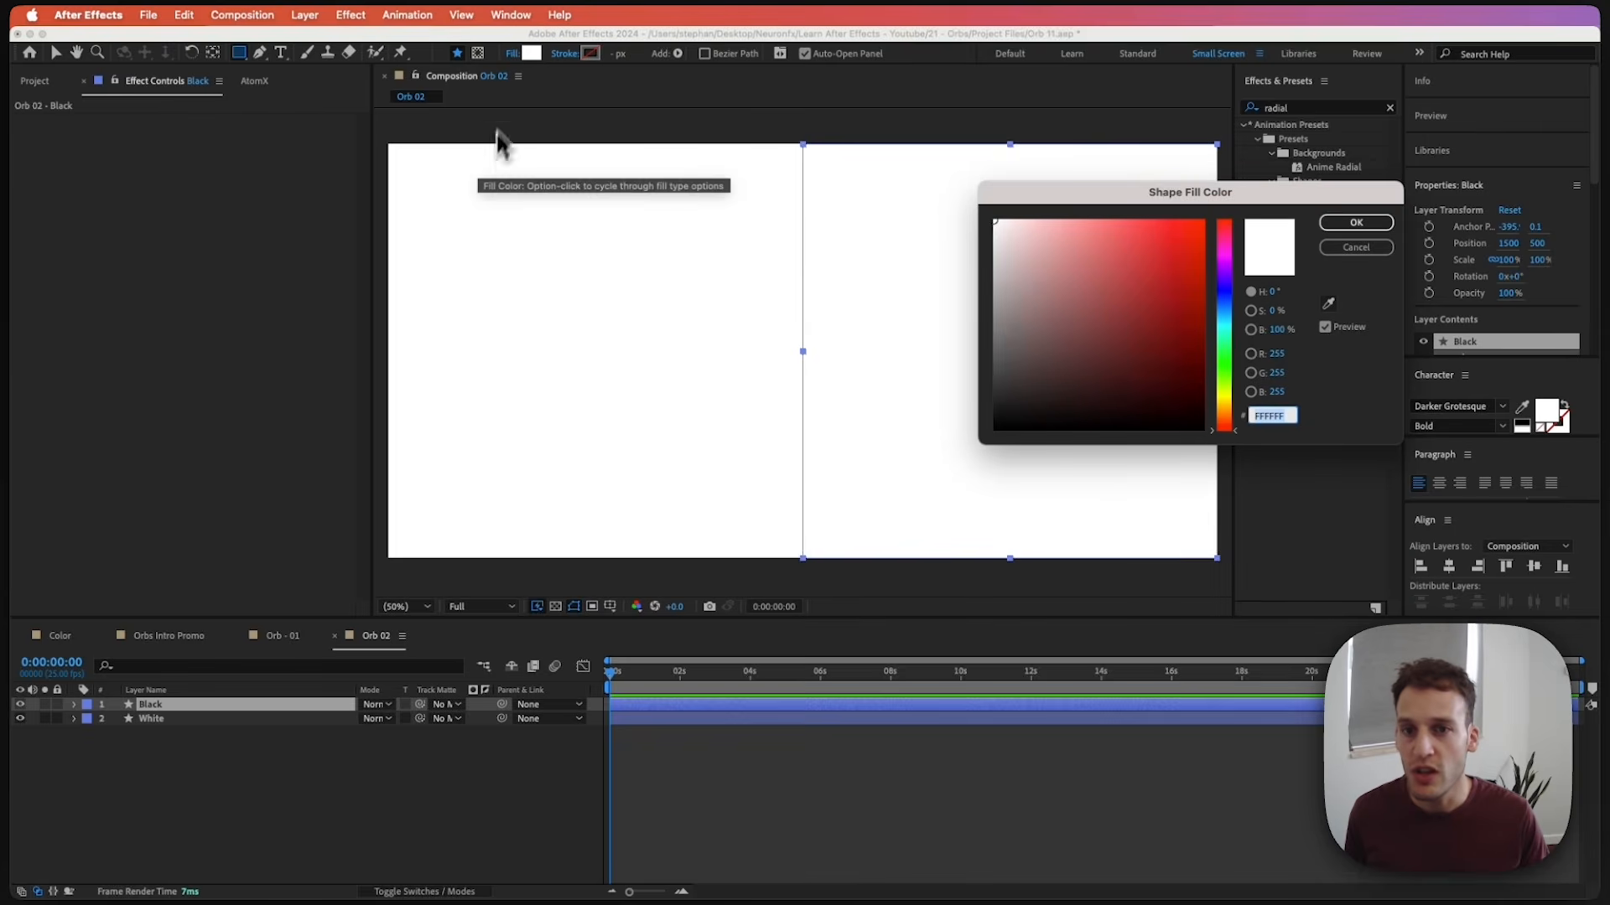
left_click_drag(1006, 342, 952, 450)
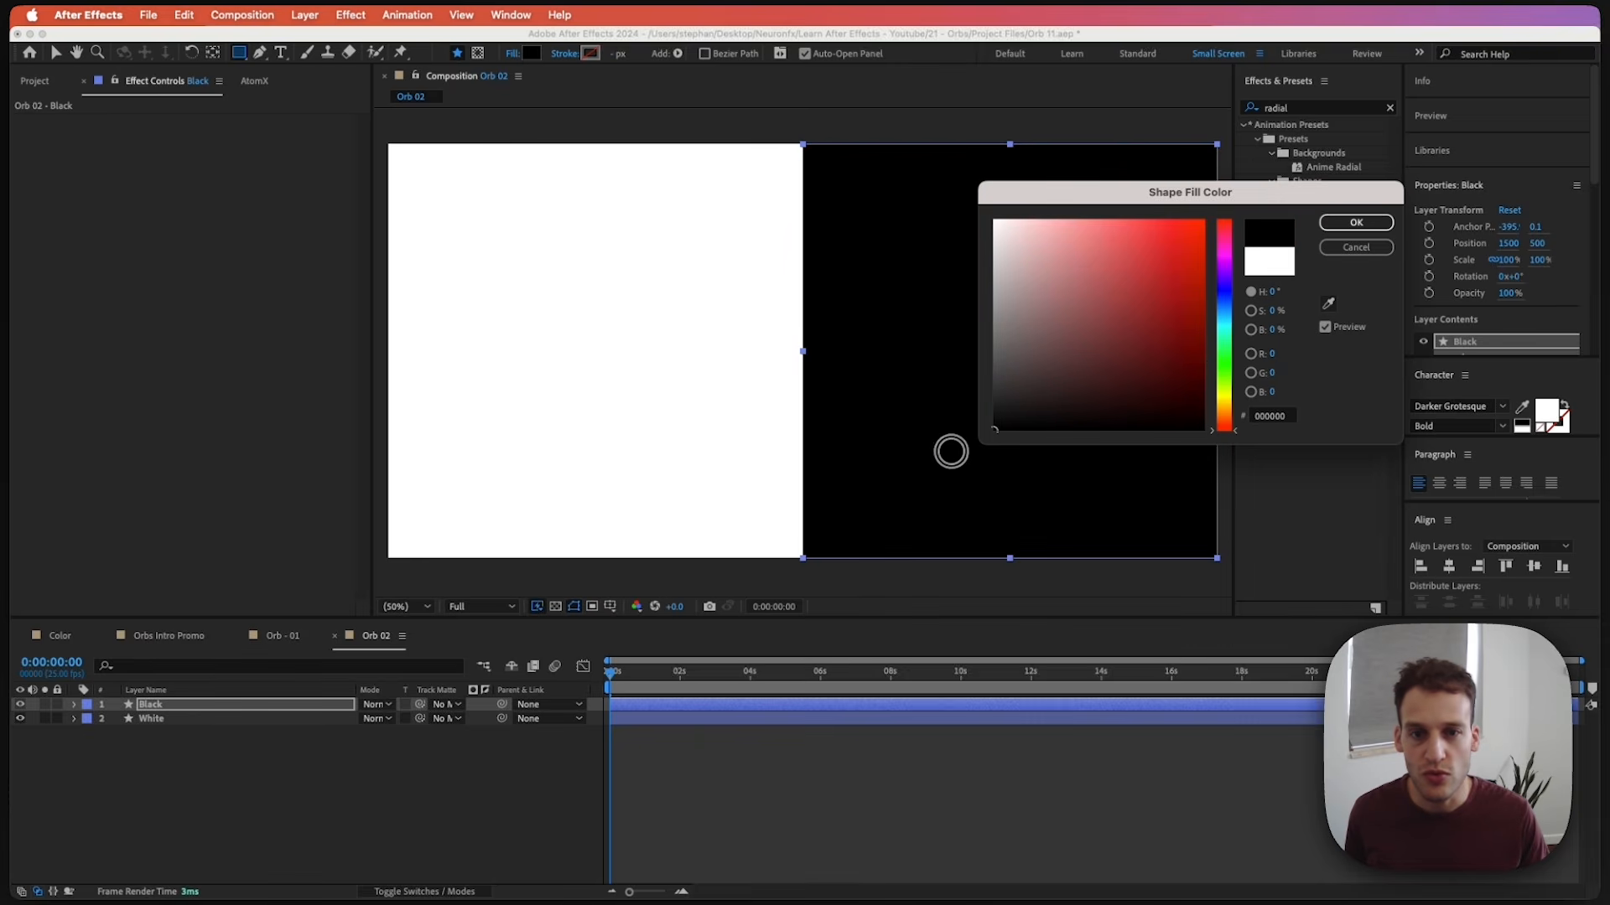
left_click(1356, 223)
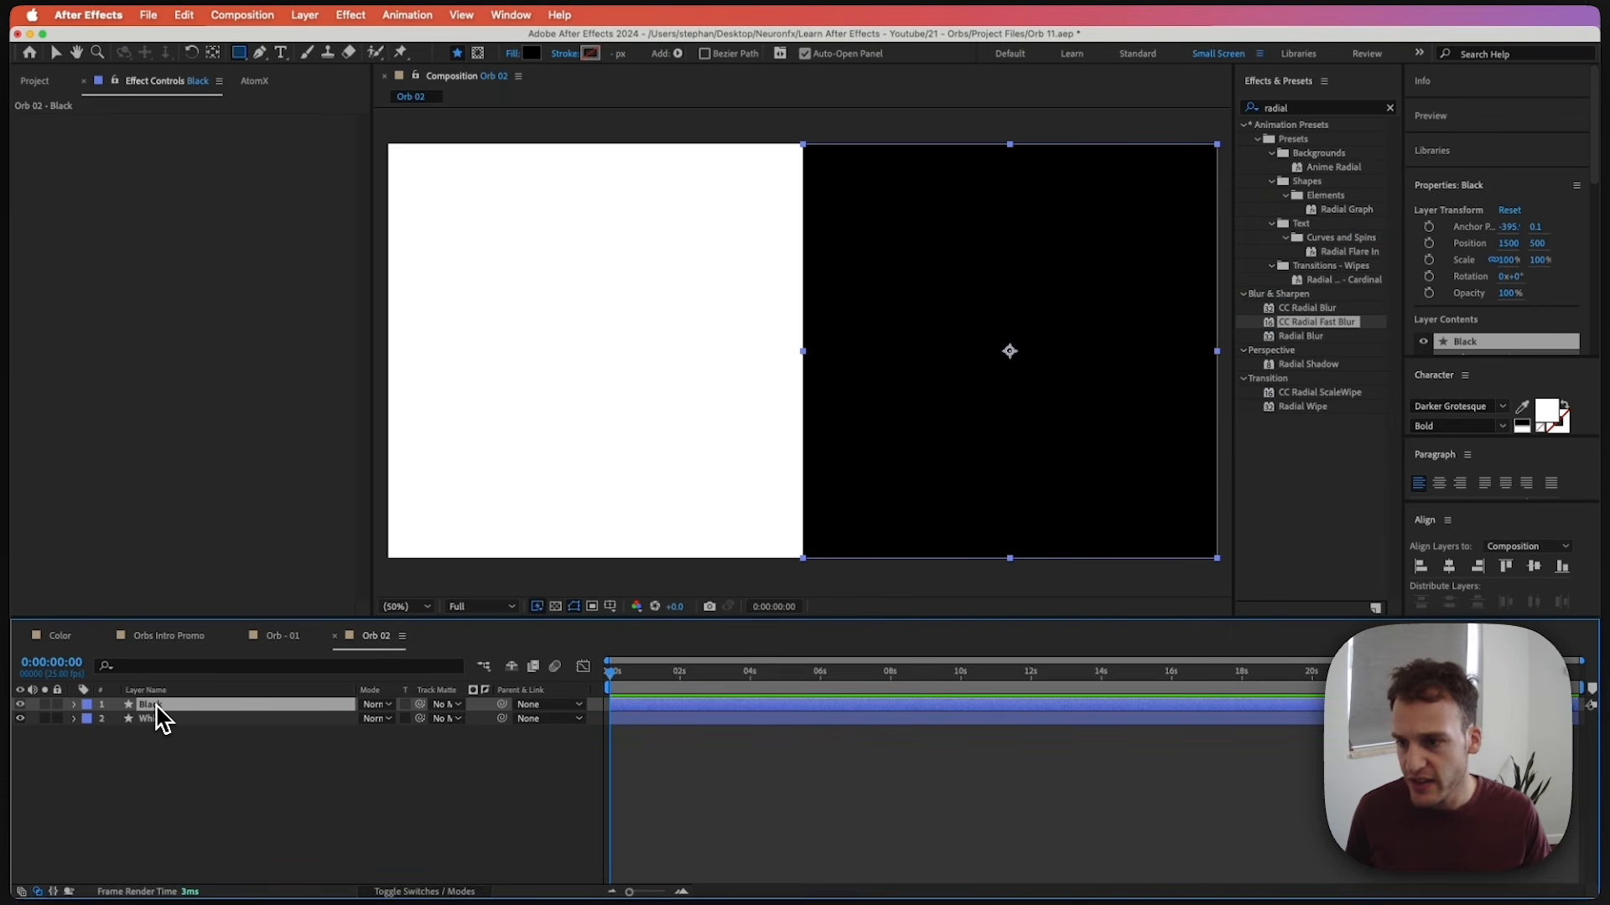
Duplicate the Black layer and rename the copy Blue Square.
key("super+d")
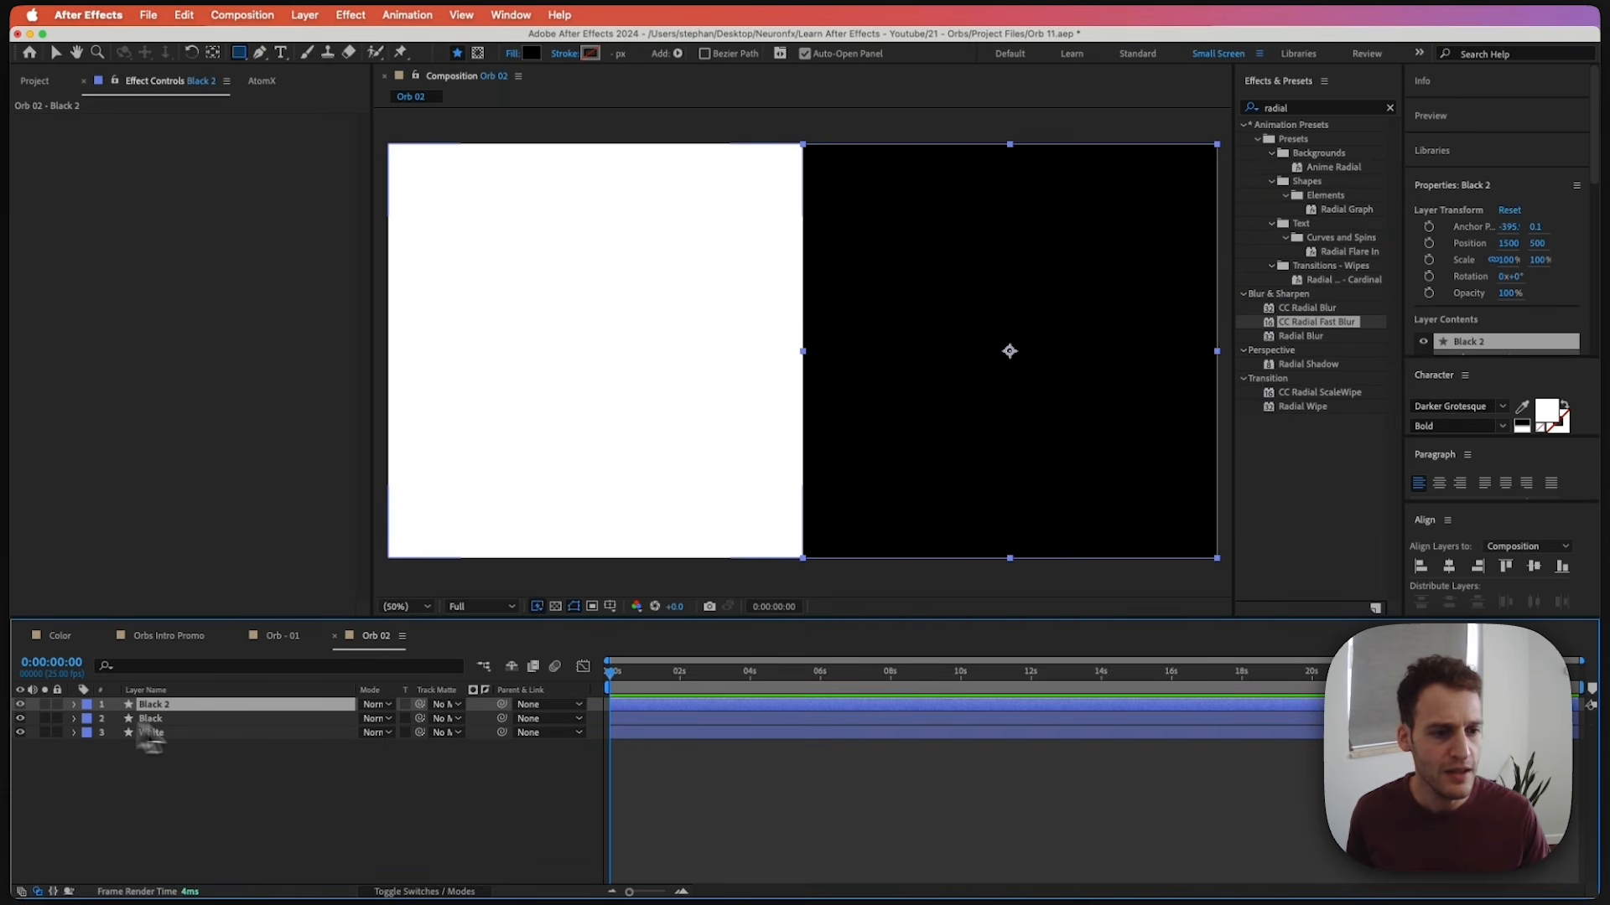
key("Return")
type("Blur Square")
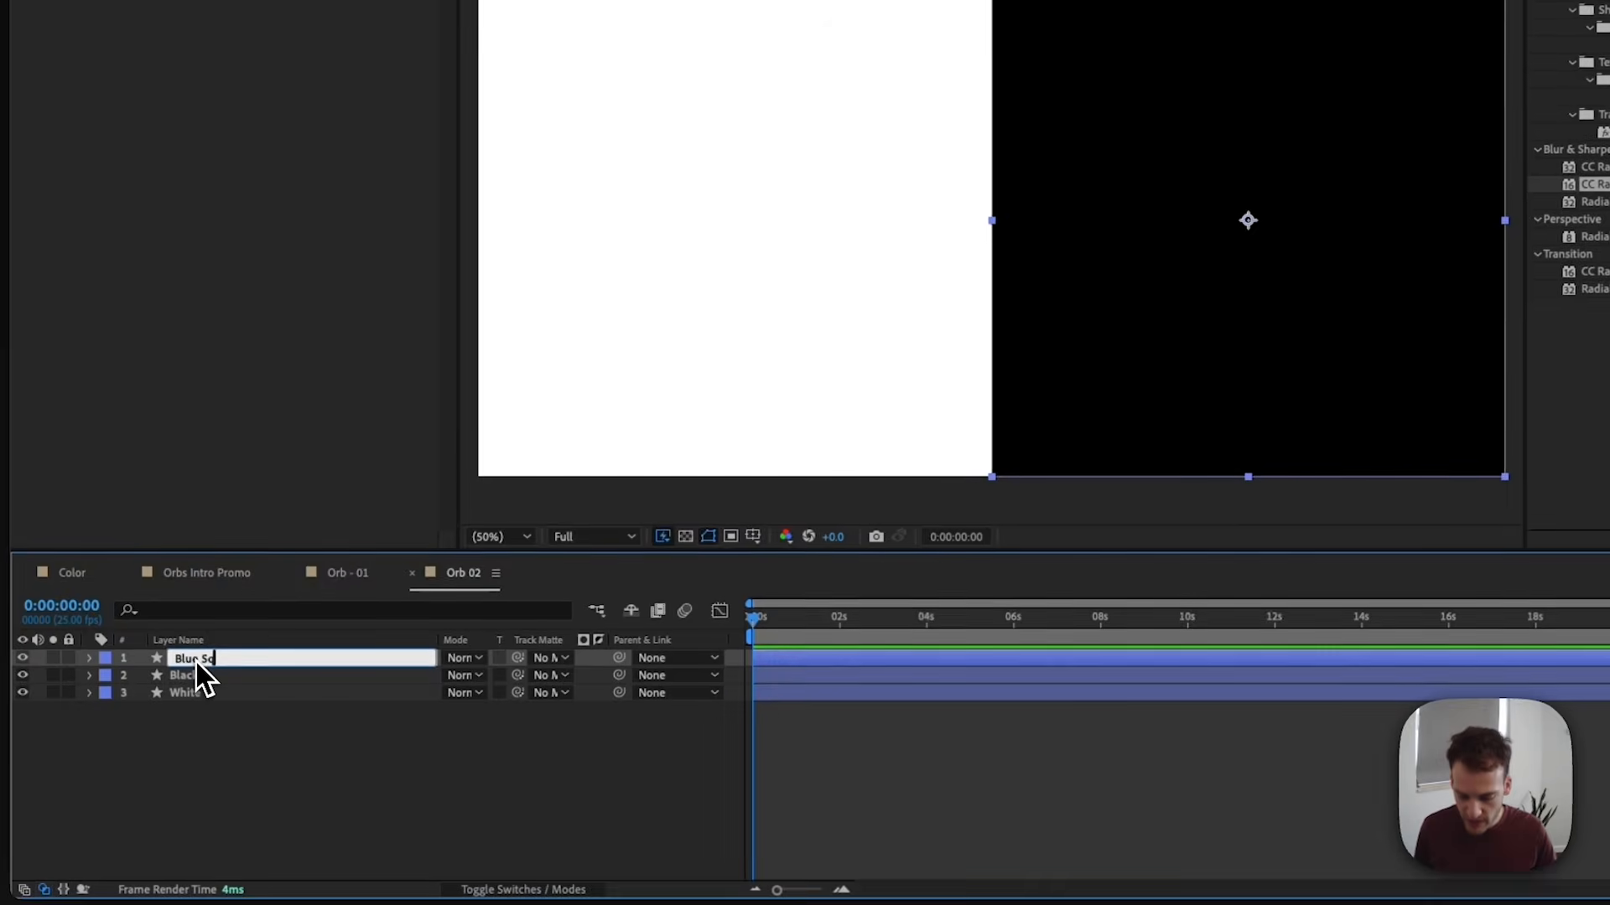
key("Return")
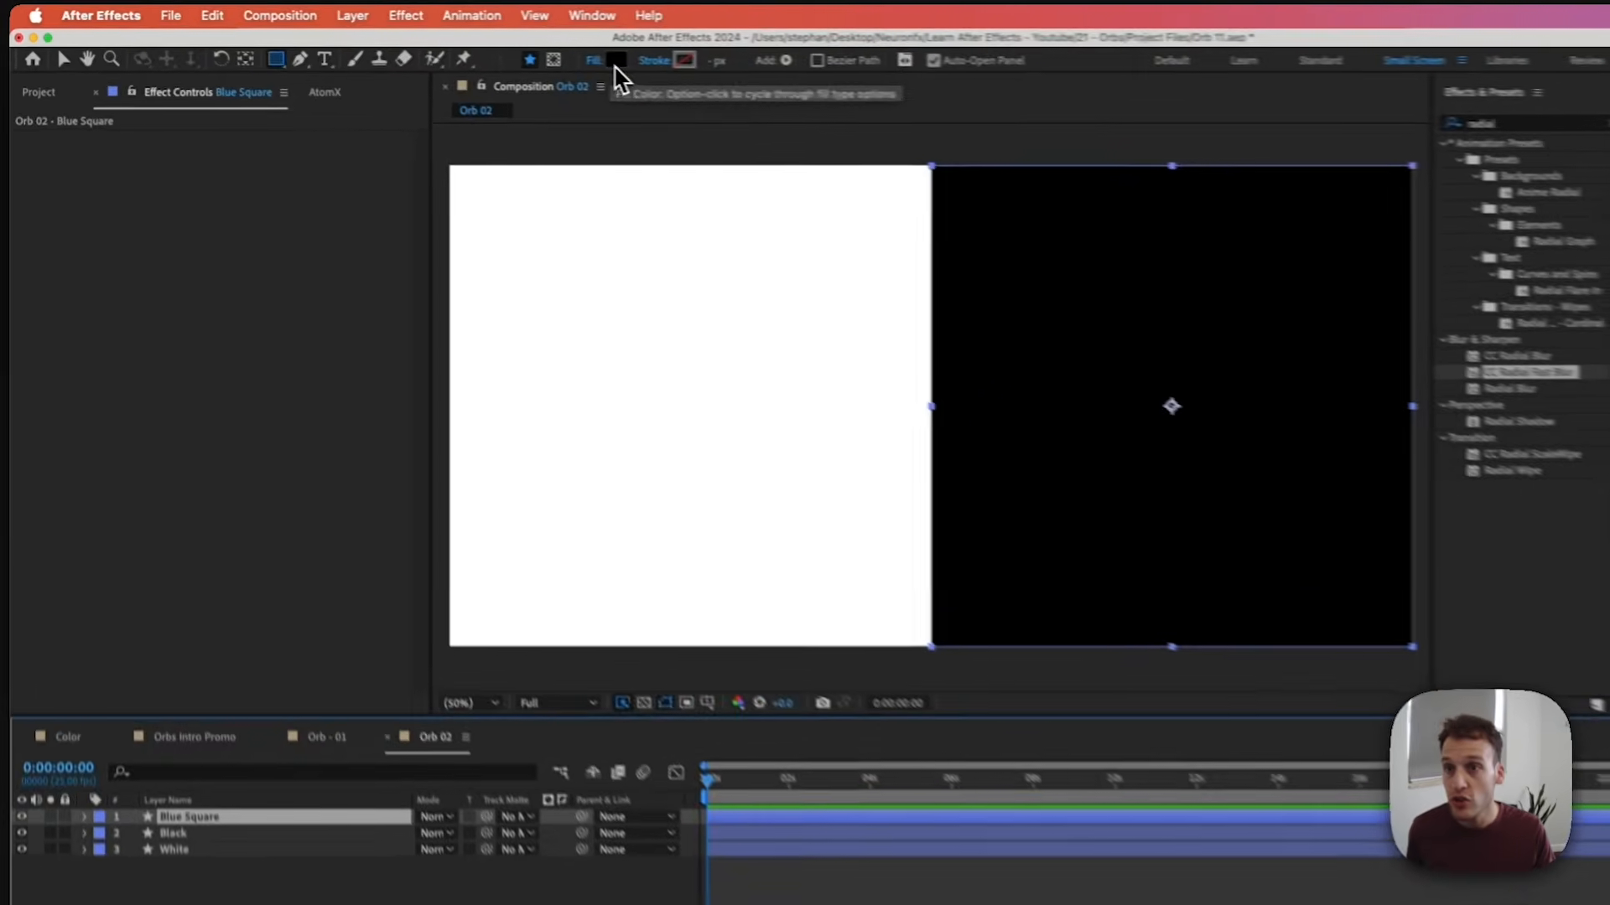
Change the Blue Square's fill to a linear gradient and add a blue stop, 3A7AF0, at 54%.
left_click(532, 56, "alt")
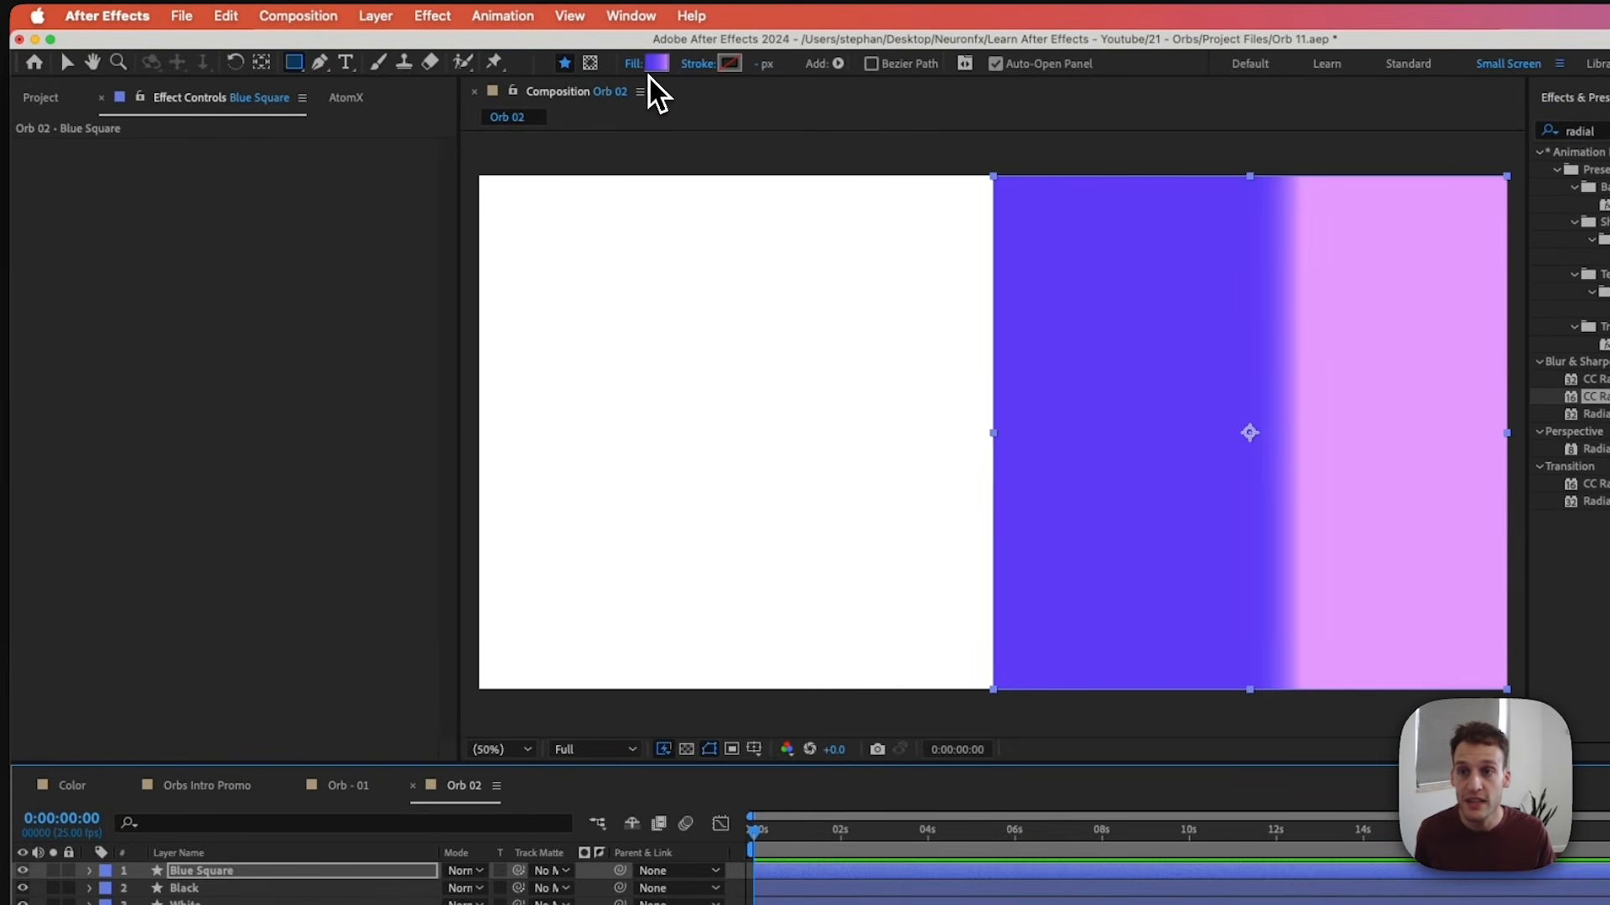
left_click(656, 64)
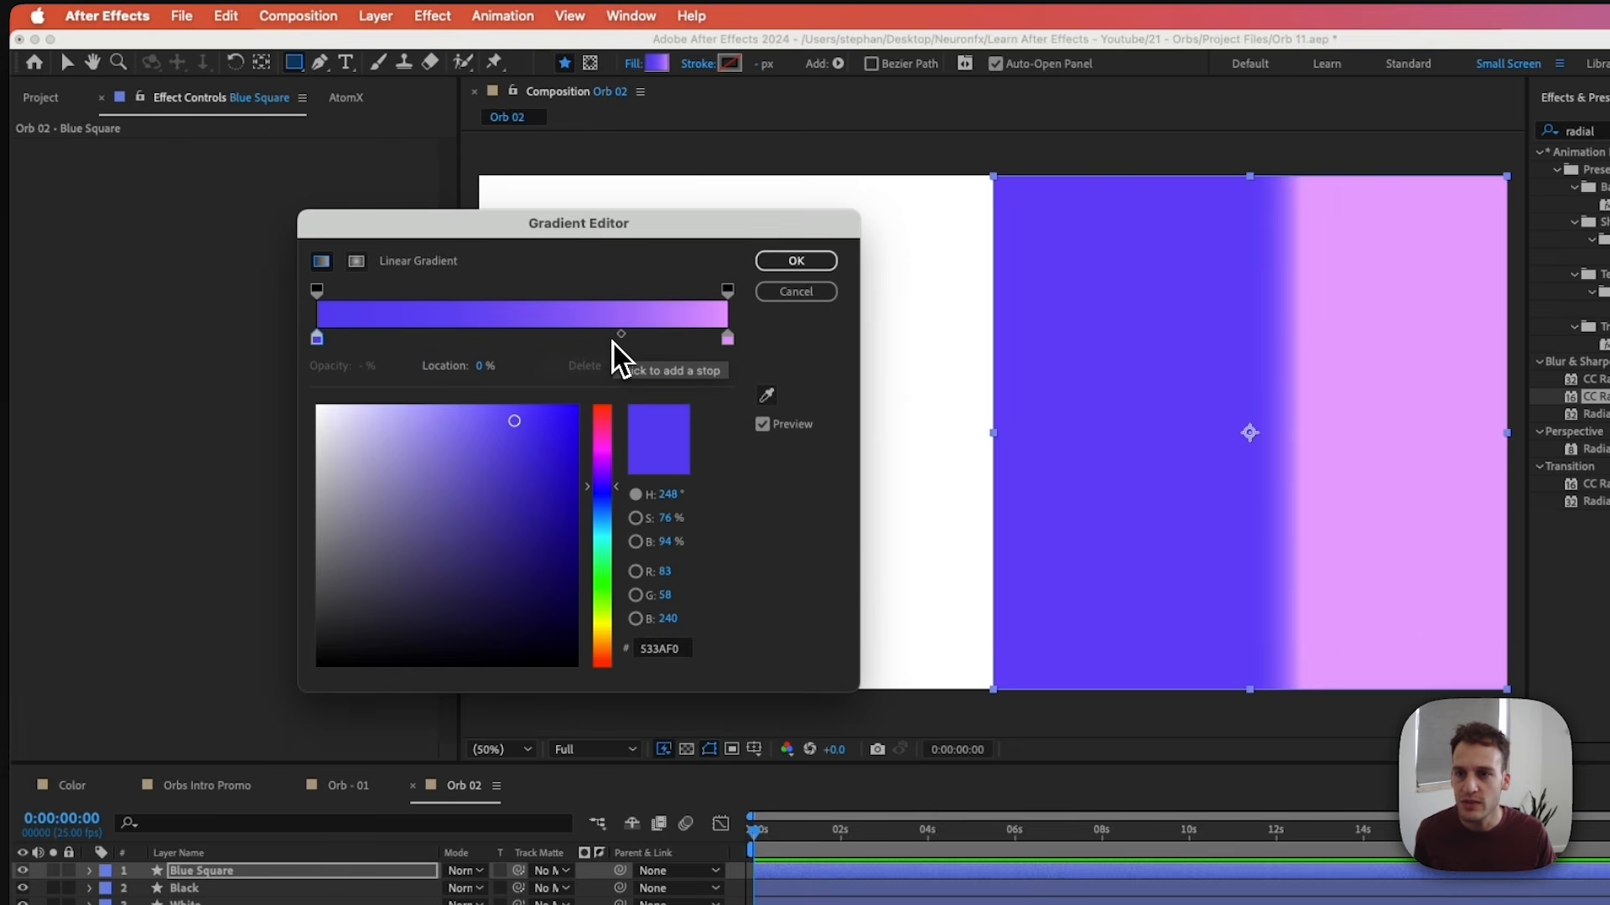
left_click_drag(620, 335, 503, 342)
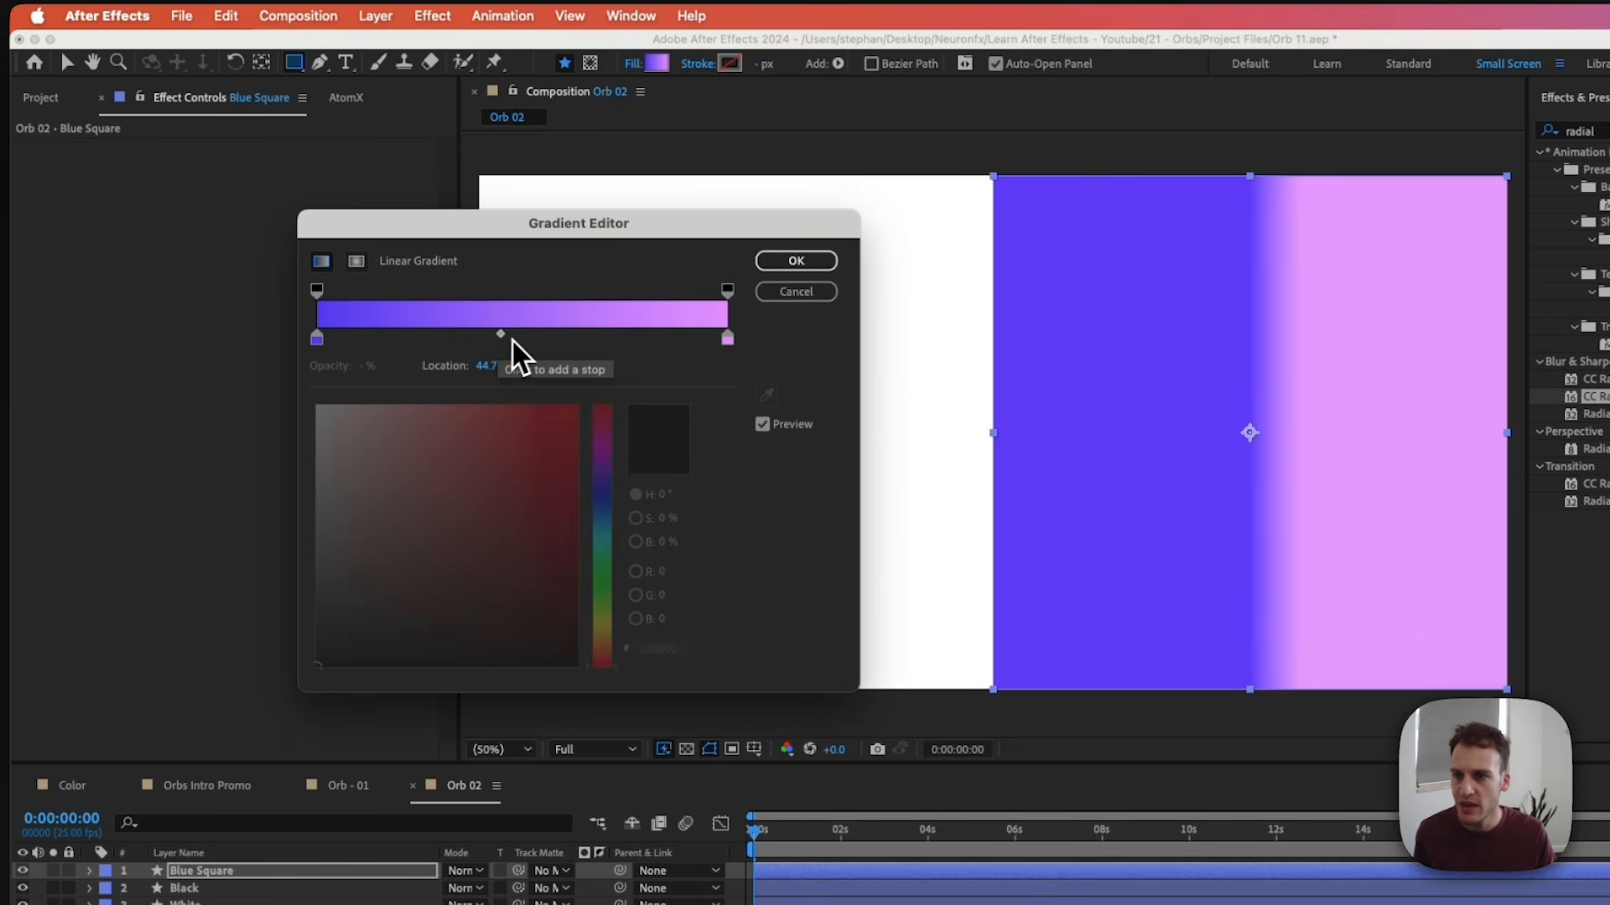
left_click(538, 337)
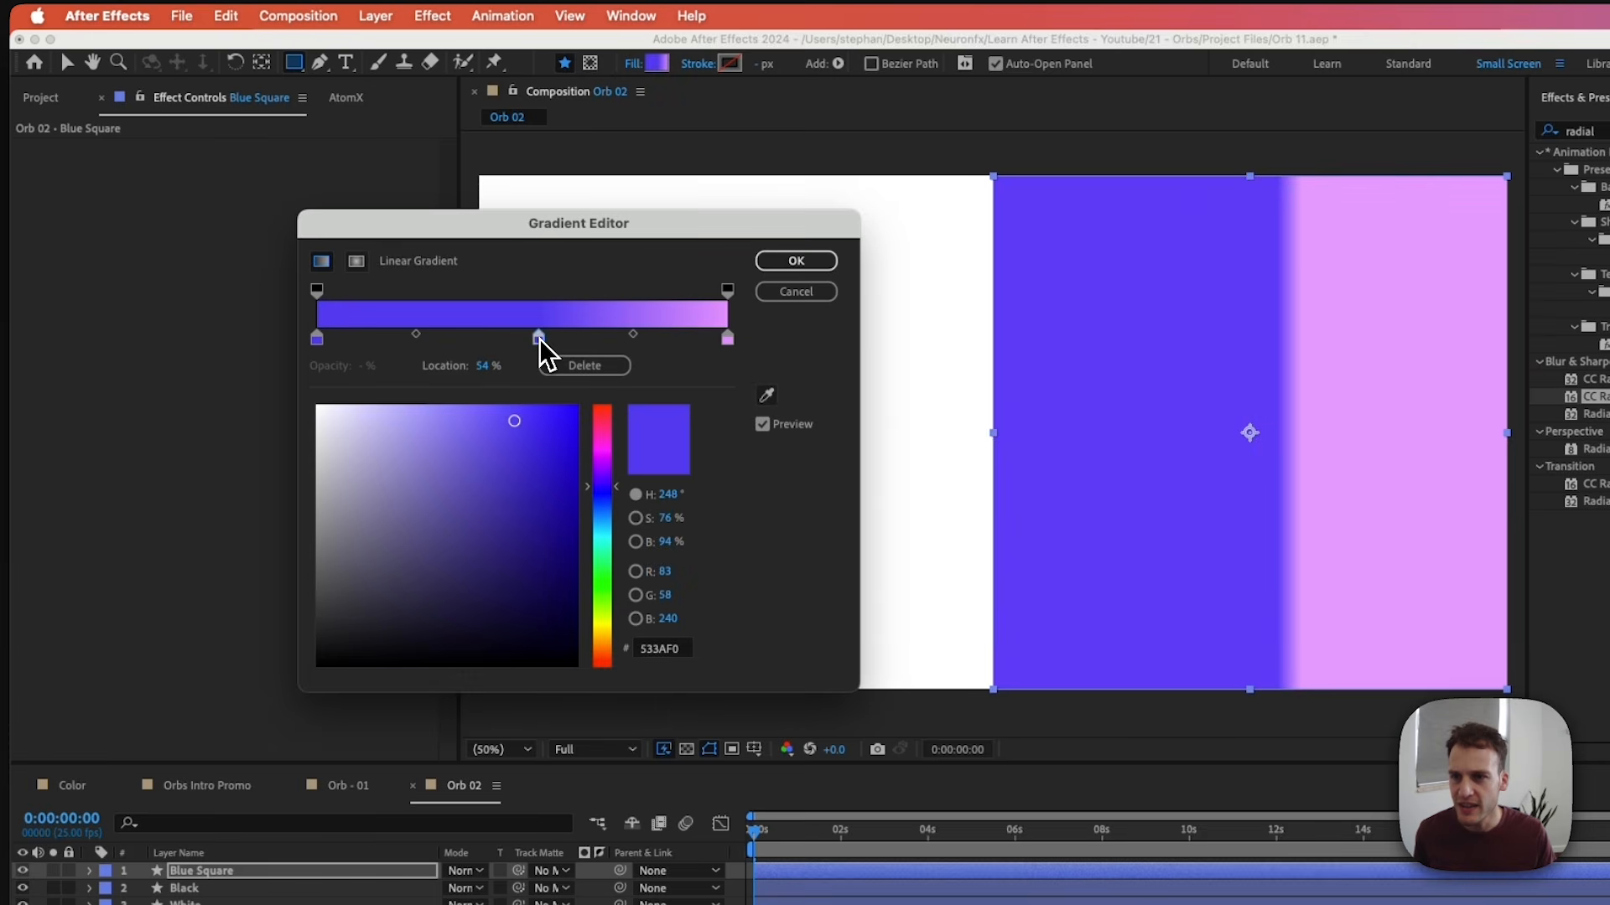
left_click_drag(599, 486, 606, 509)
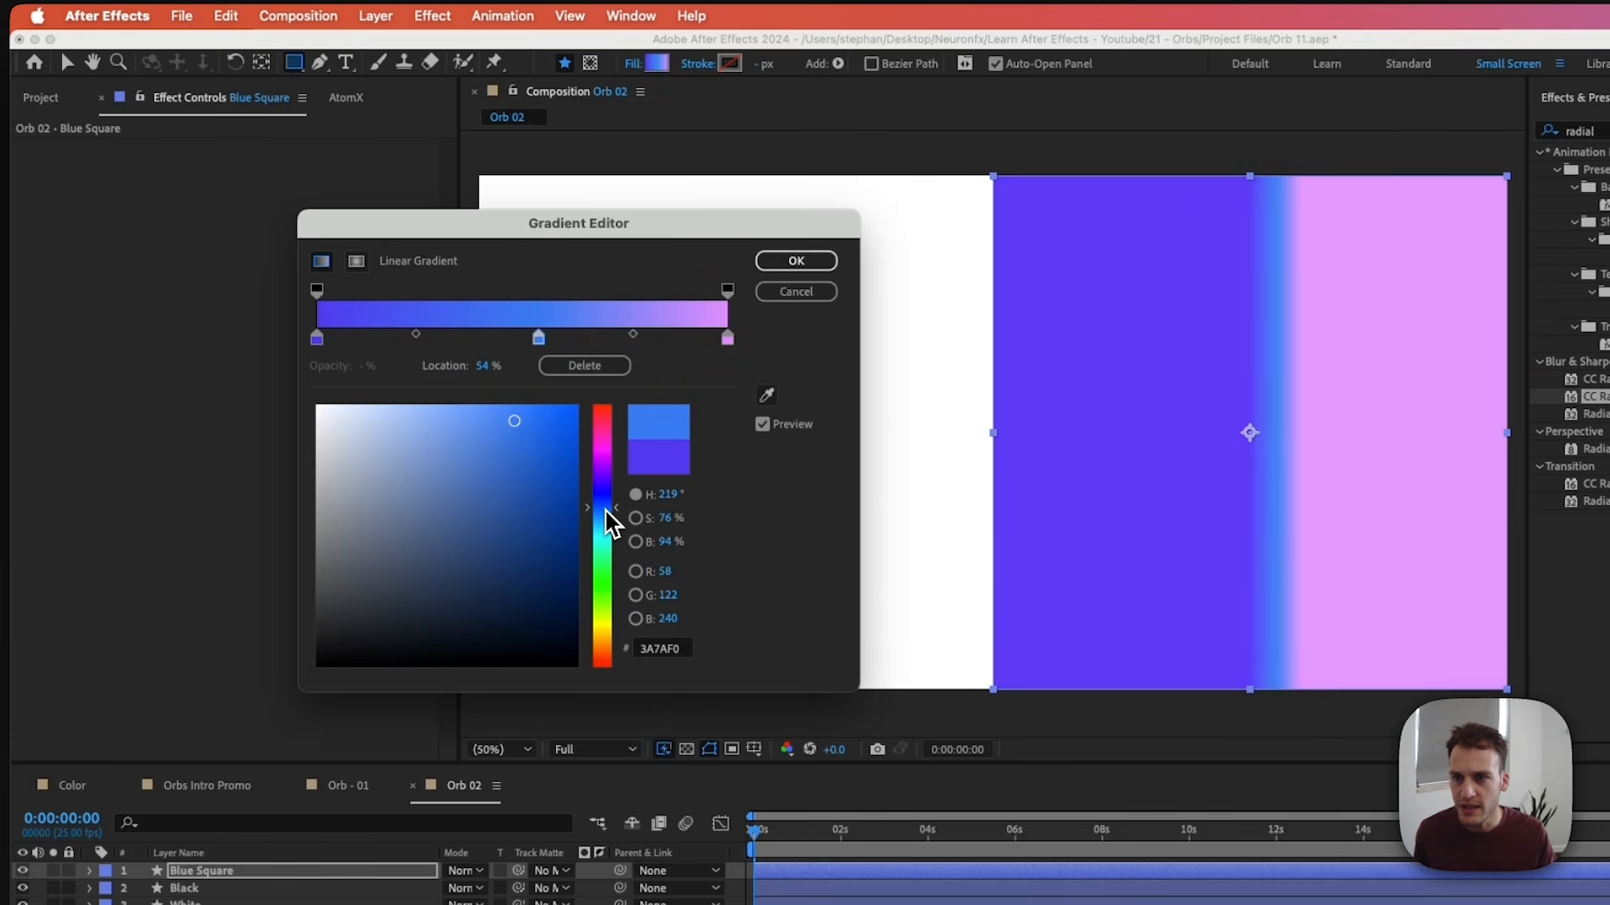
Set the gradient's end stop to light cyan, 8EFBFF, and move the middle blue stop to 63.9%.
left_click(728, 340)
left_click_drag(609, 472, 610, 538)
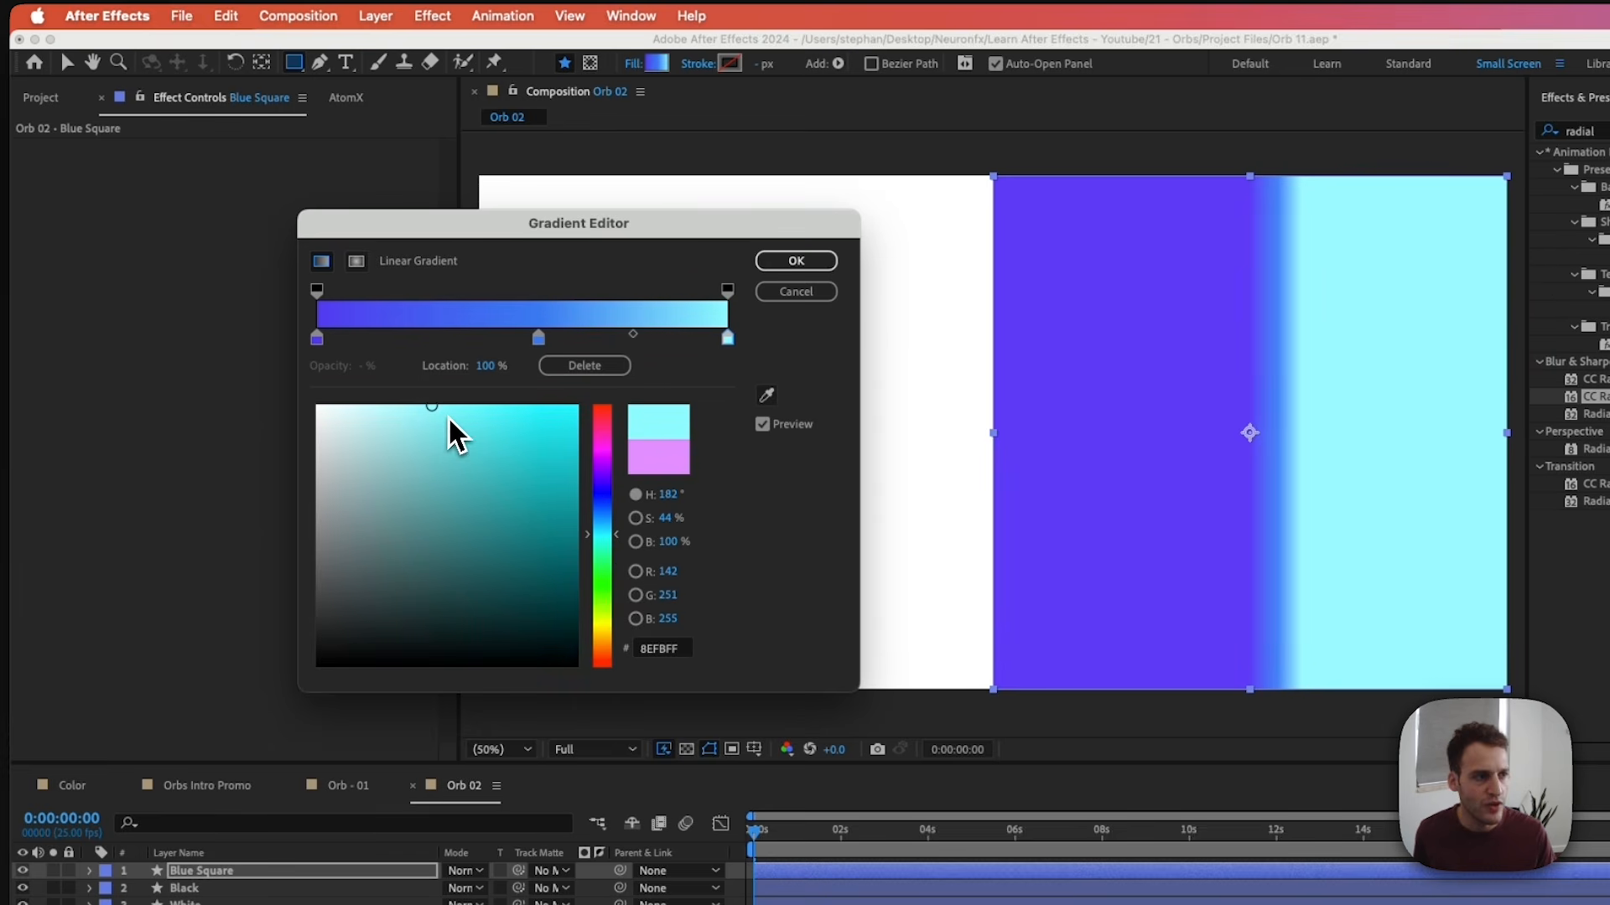
left_click_drag(677, 337, 582, 342)
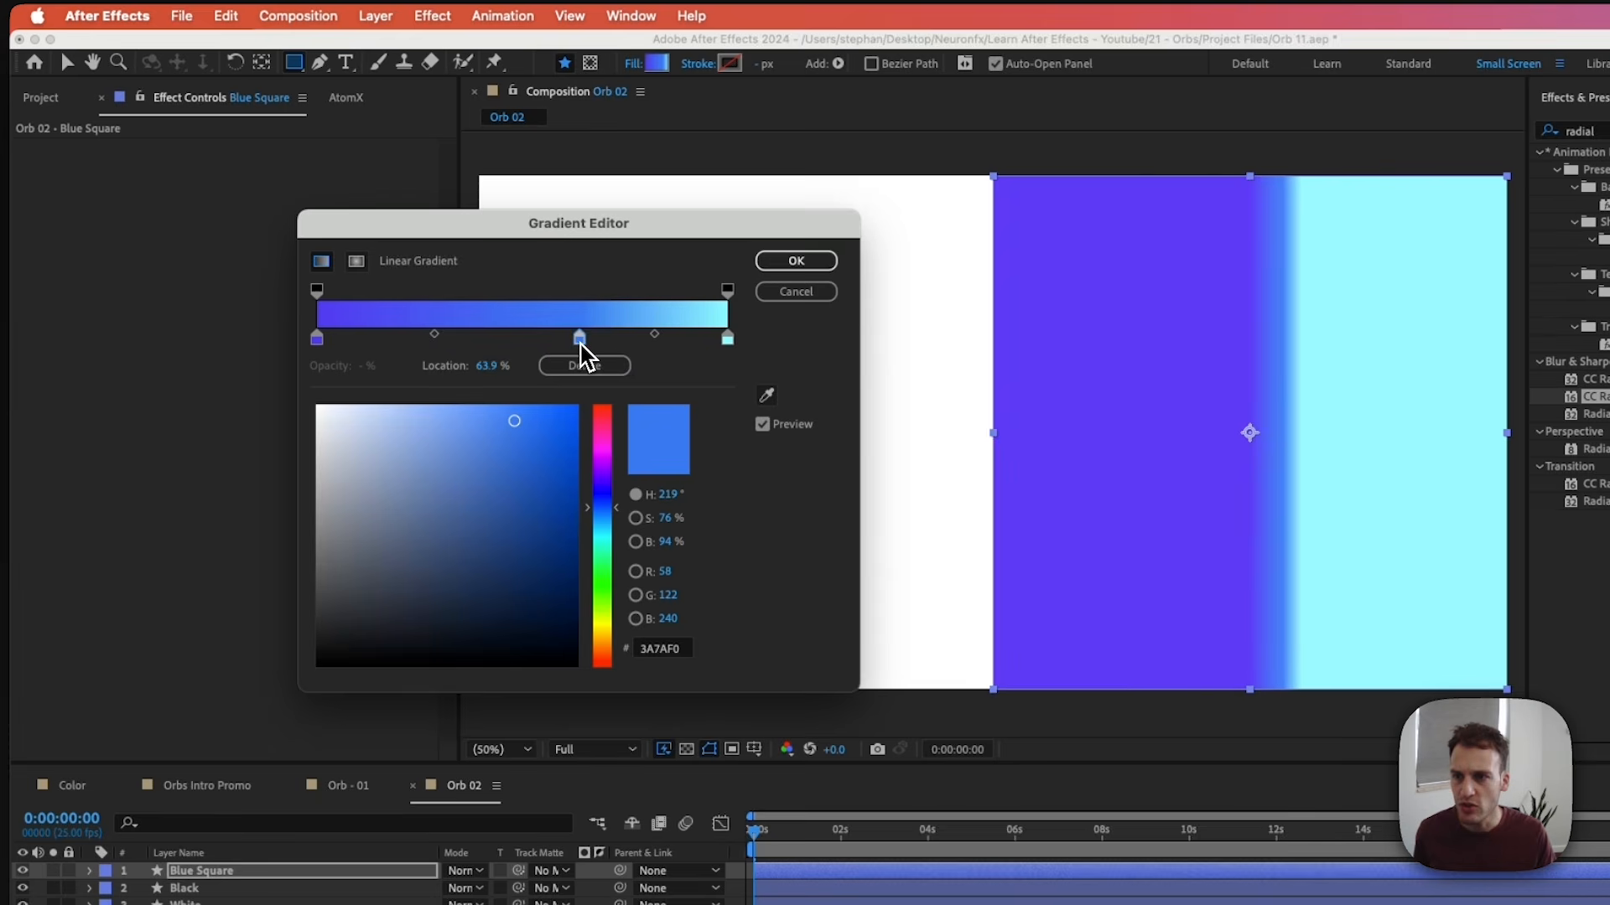
Darken the gradient's start stop to 412EC2 and move the first colour midpoint to 27.4%, then apply the gradient.
left_click(317, 338)
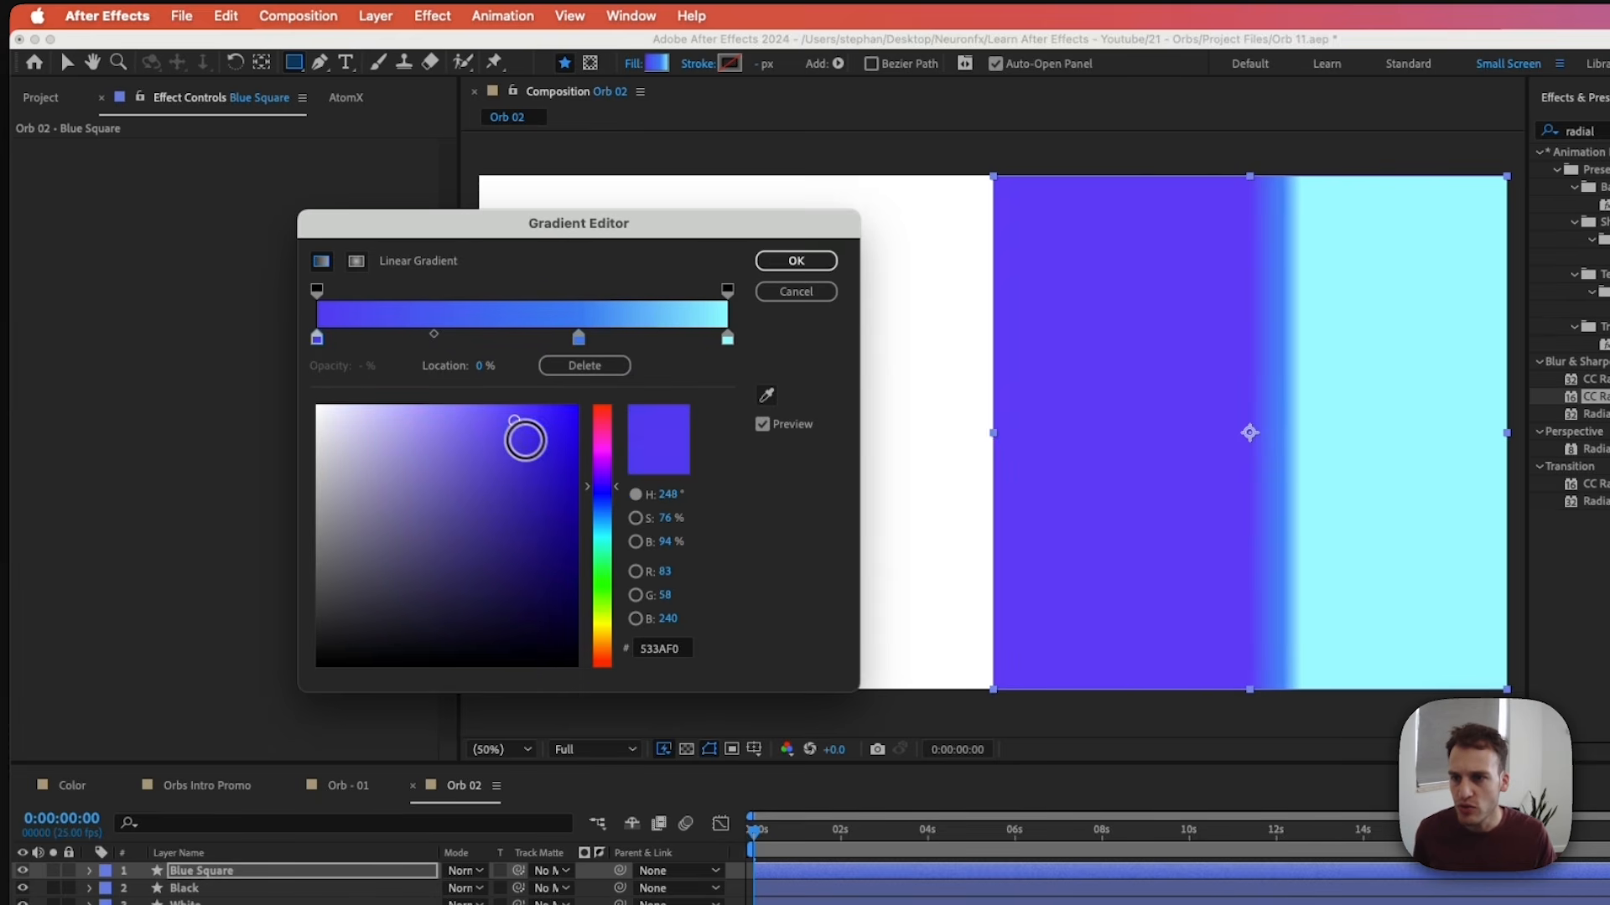
left_click_drag(520, 429, 517, 468)
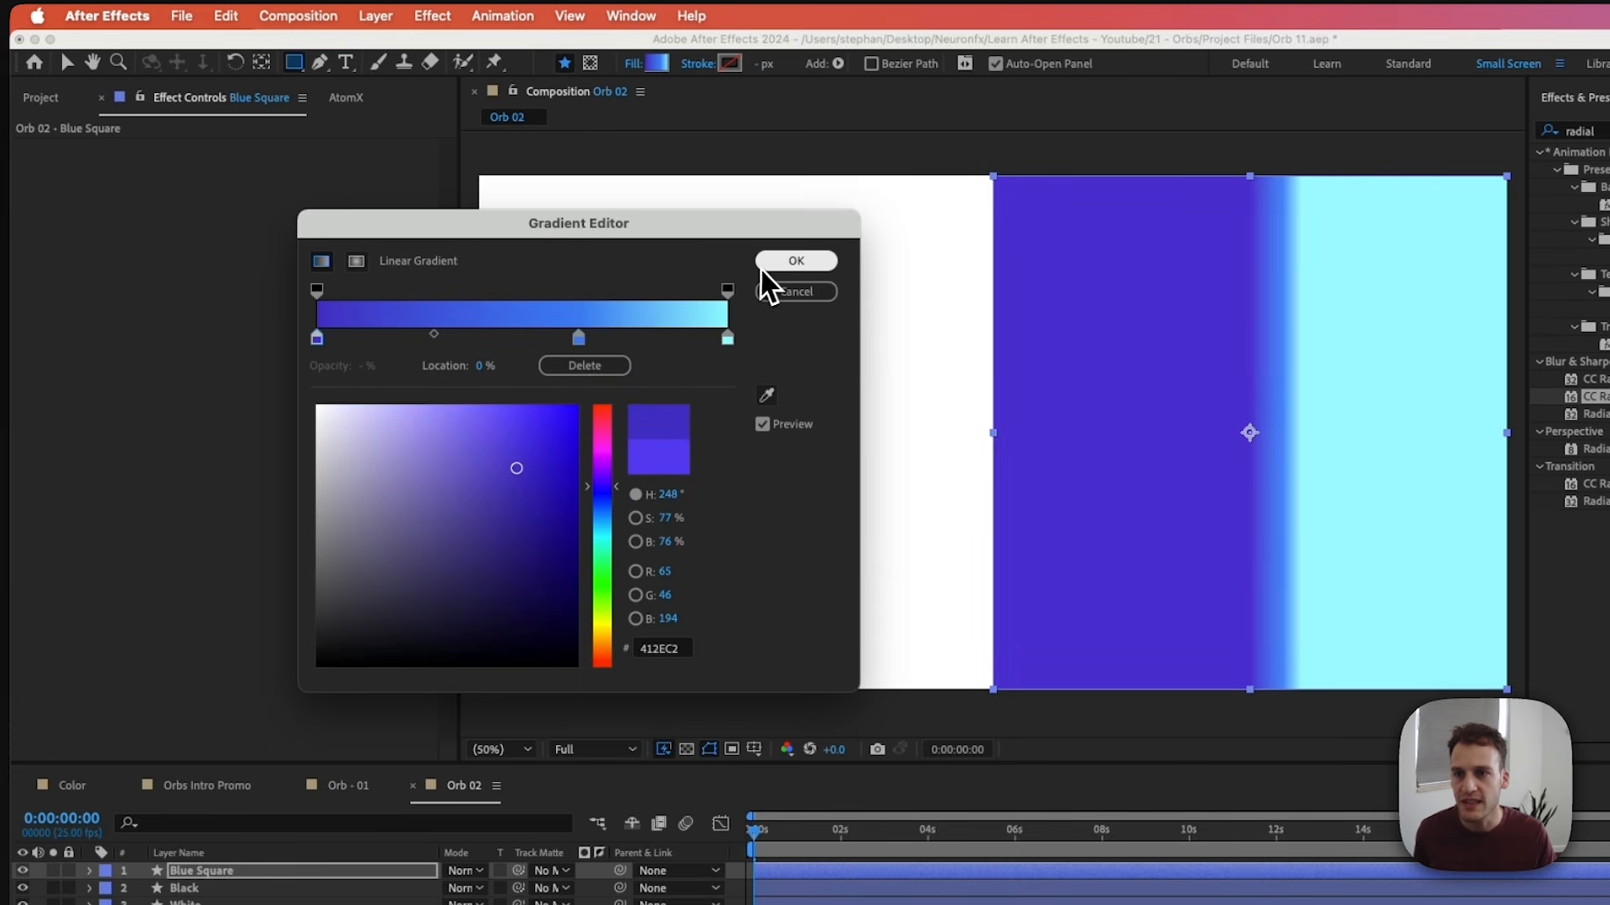
left_click_drag(433, 334, 391, 336)
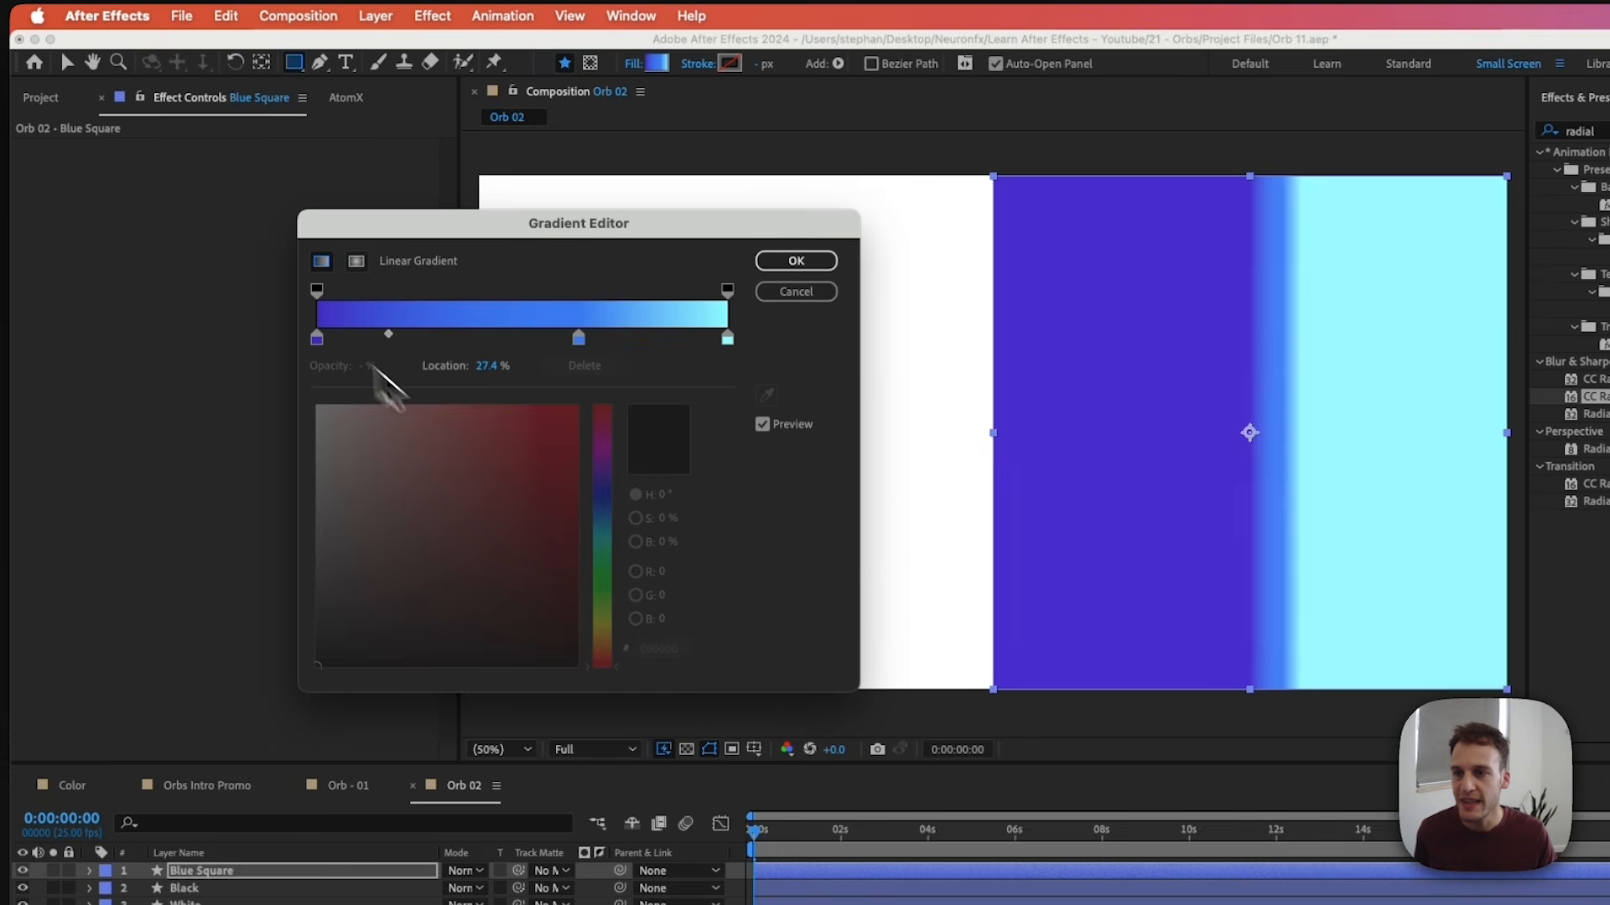
left_click(802, 268)
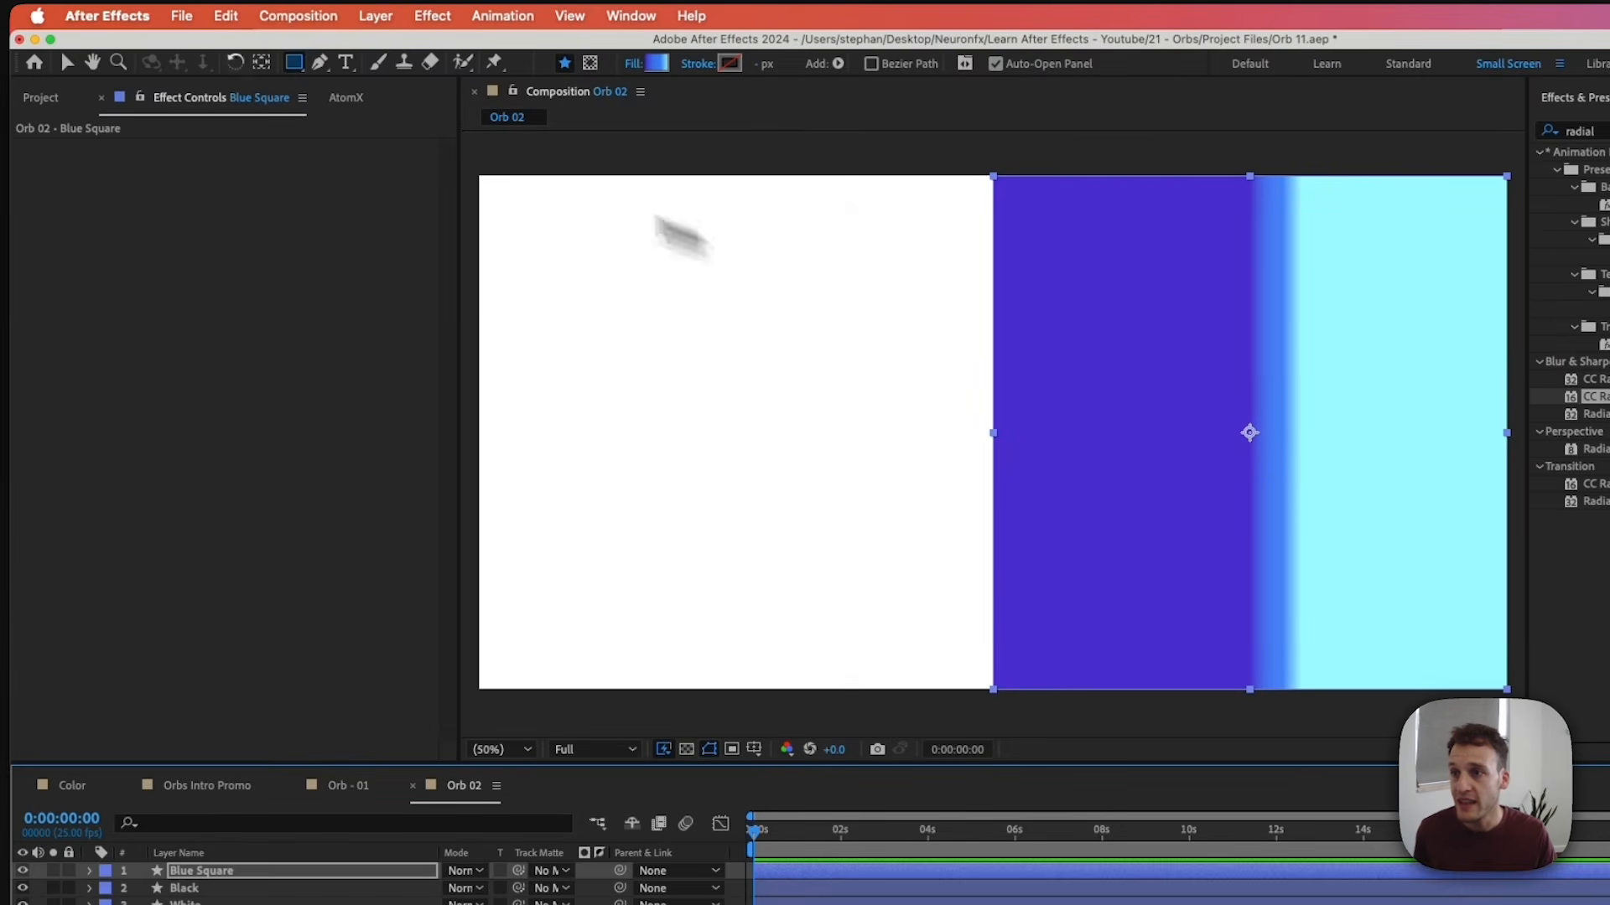
Stretch the Blue Square's gradient across its full width by moving the start and end points to its left and right edges.
left_click(67, 64)
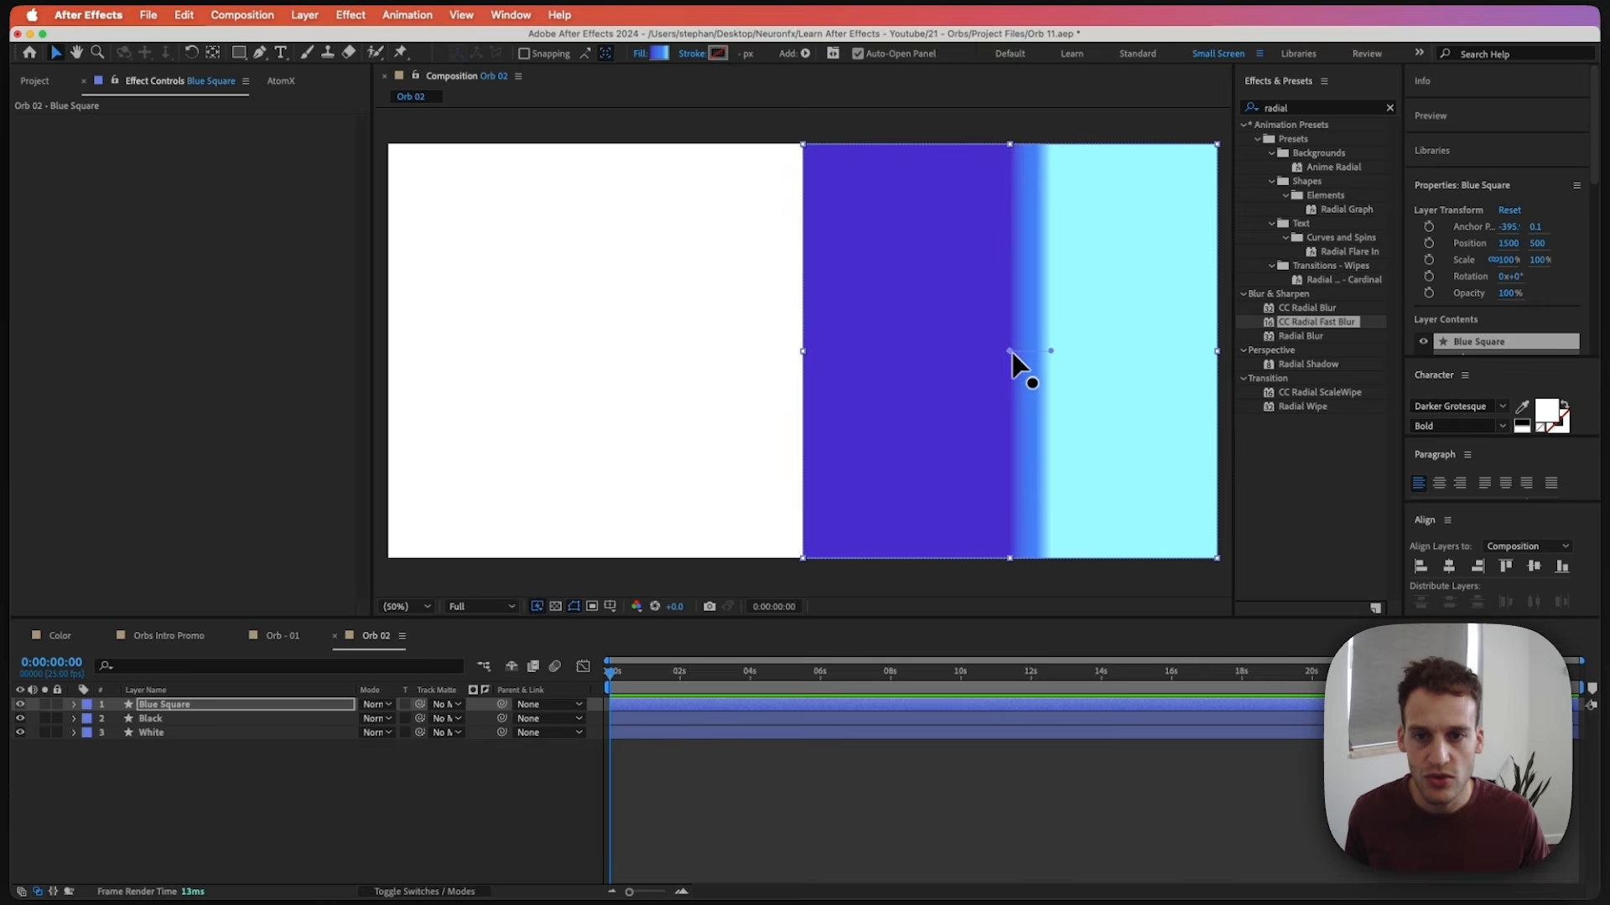
left_click_drag(1010, 351, 813, 347)
left_click_drag(1050, 350, 1218, 351)
left_click(354, 833)
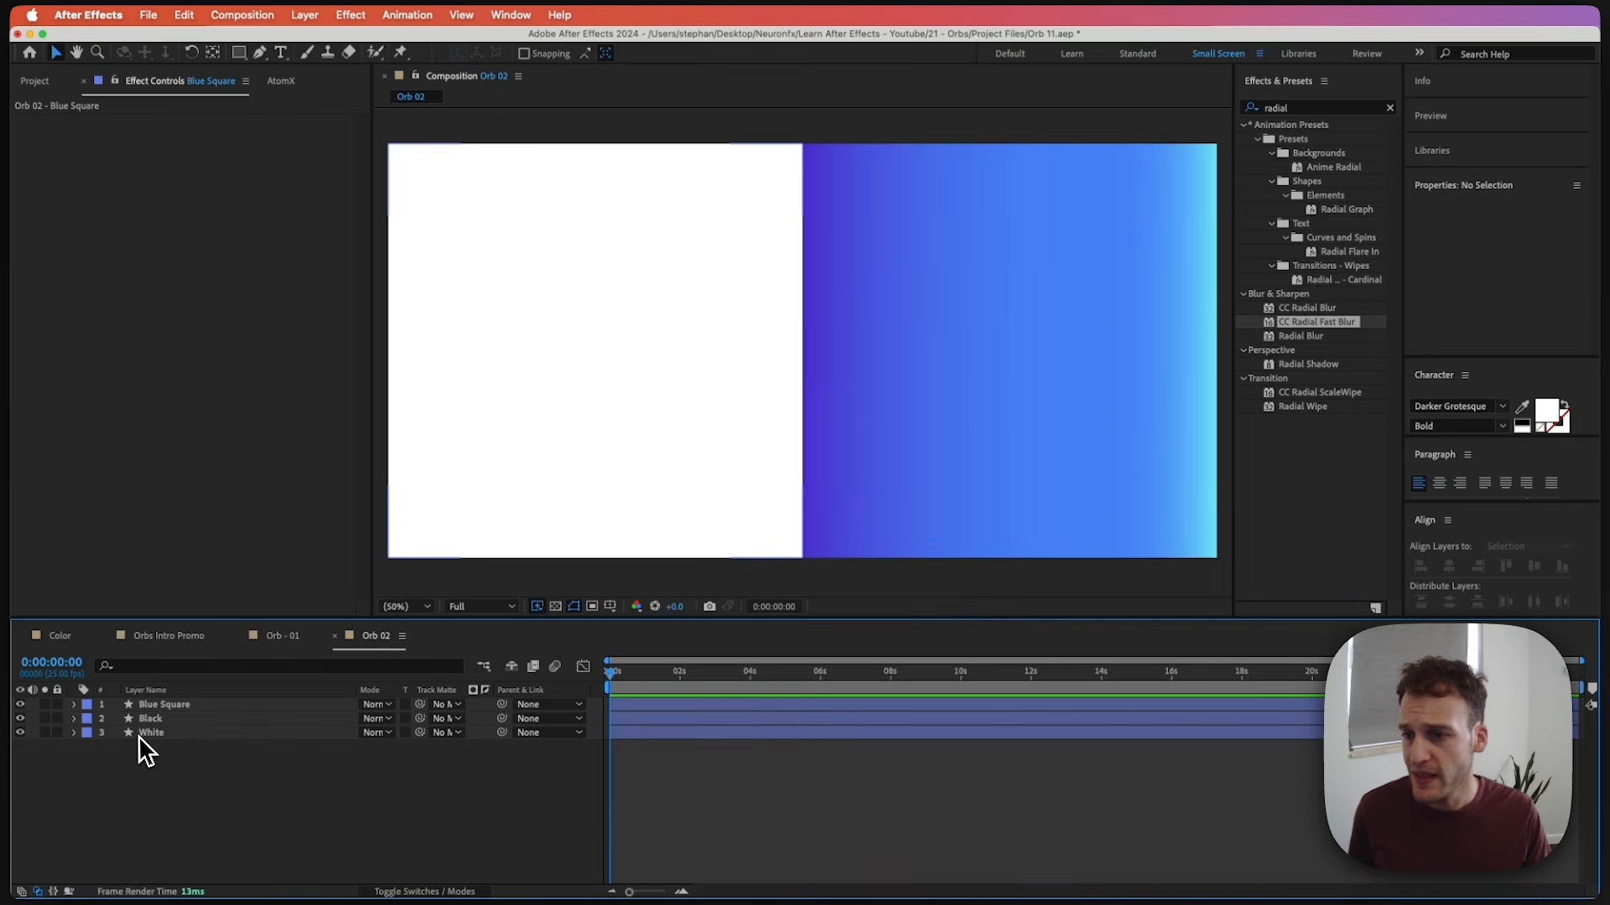
Duplicate the Blue Square layer and rename the copy Dark Part.
left_click(156, 710)
key("super+d")
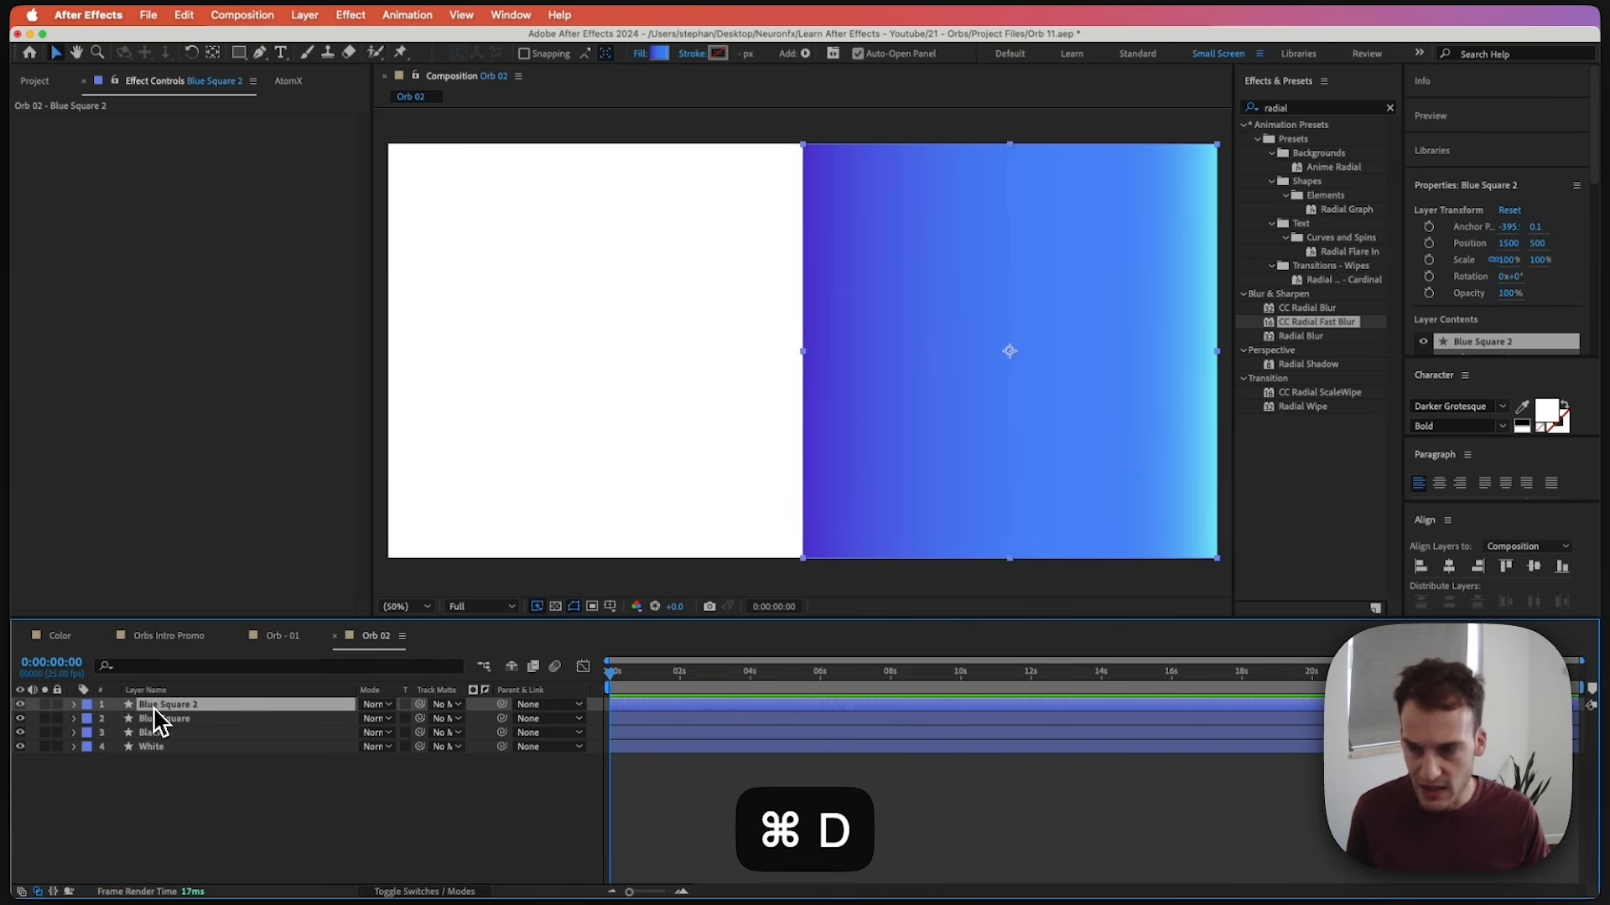
key("Return")
type("Dark Part")
key("Return")
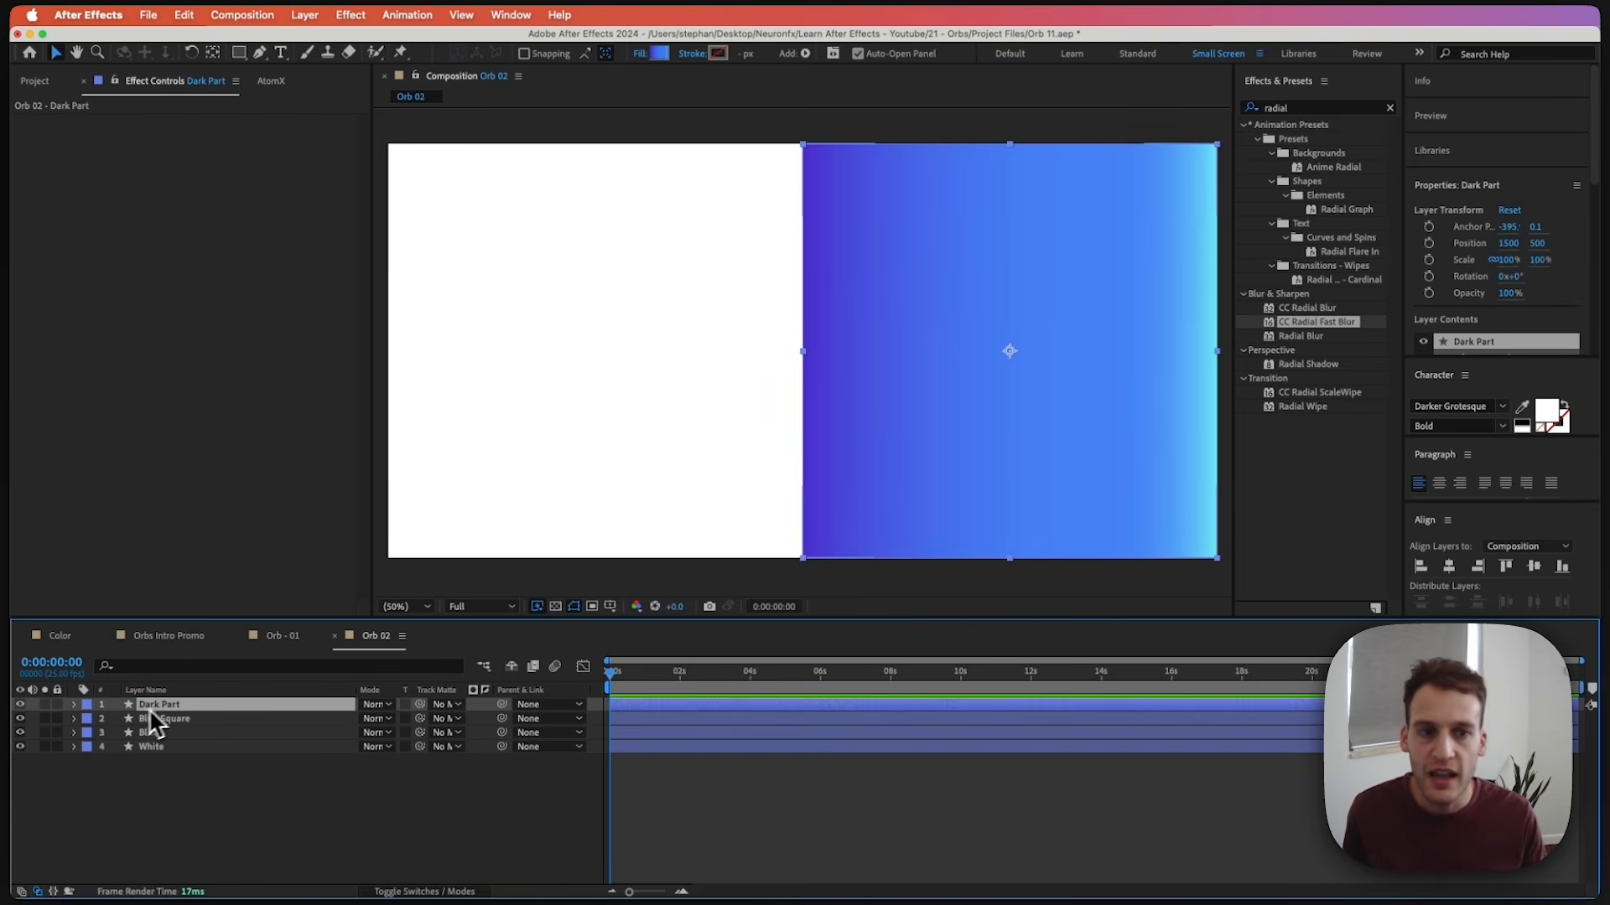
Align the Dark Part square to the composition's left edge and hide the Black and White layers.
left_click(1420, 567)
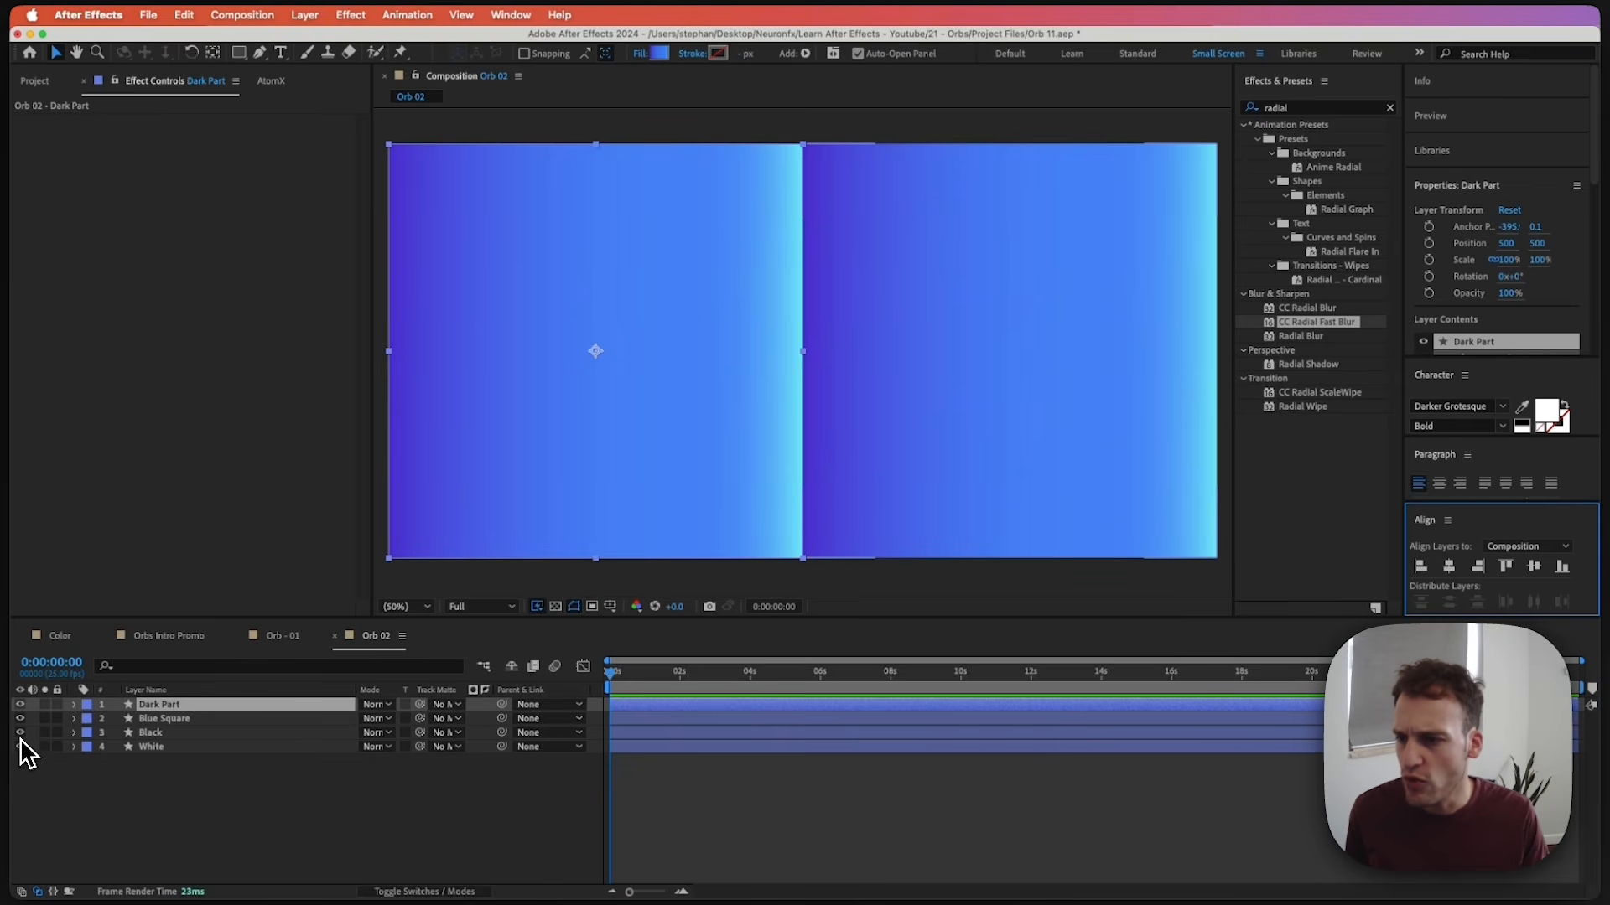
left_click_drag(20, 732, 25, 746)
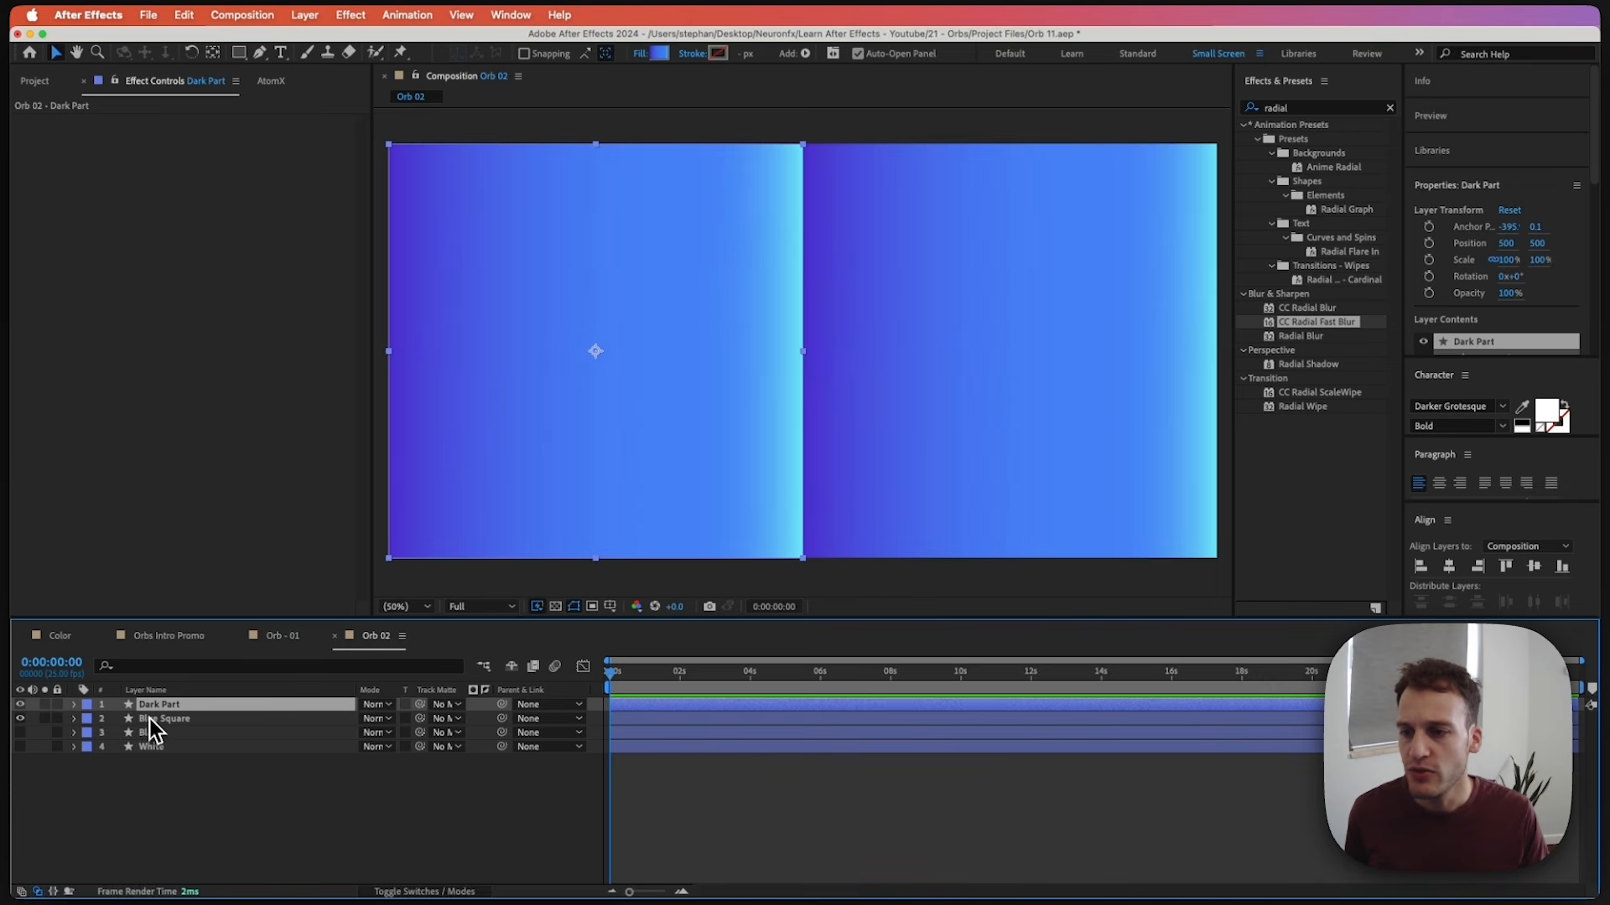
In the Dark Part's gradient fill, set the start stop to black and delete the middle blue stop.
left_click(659, 55)
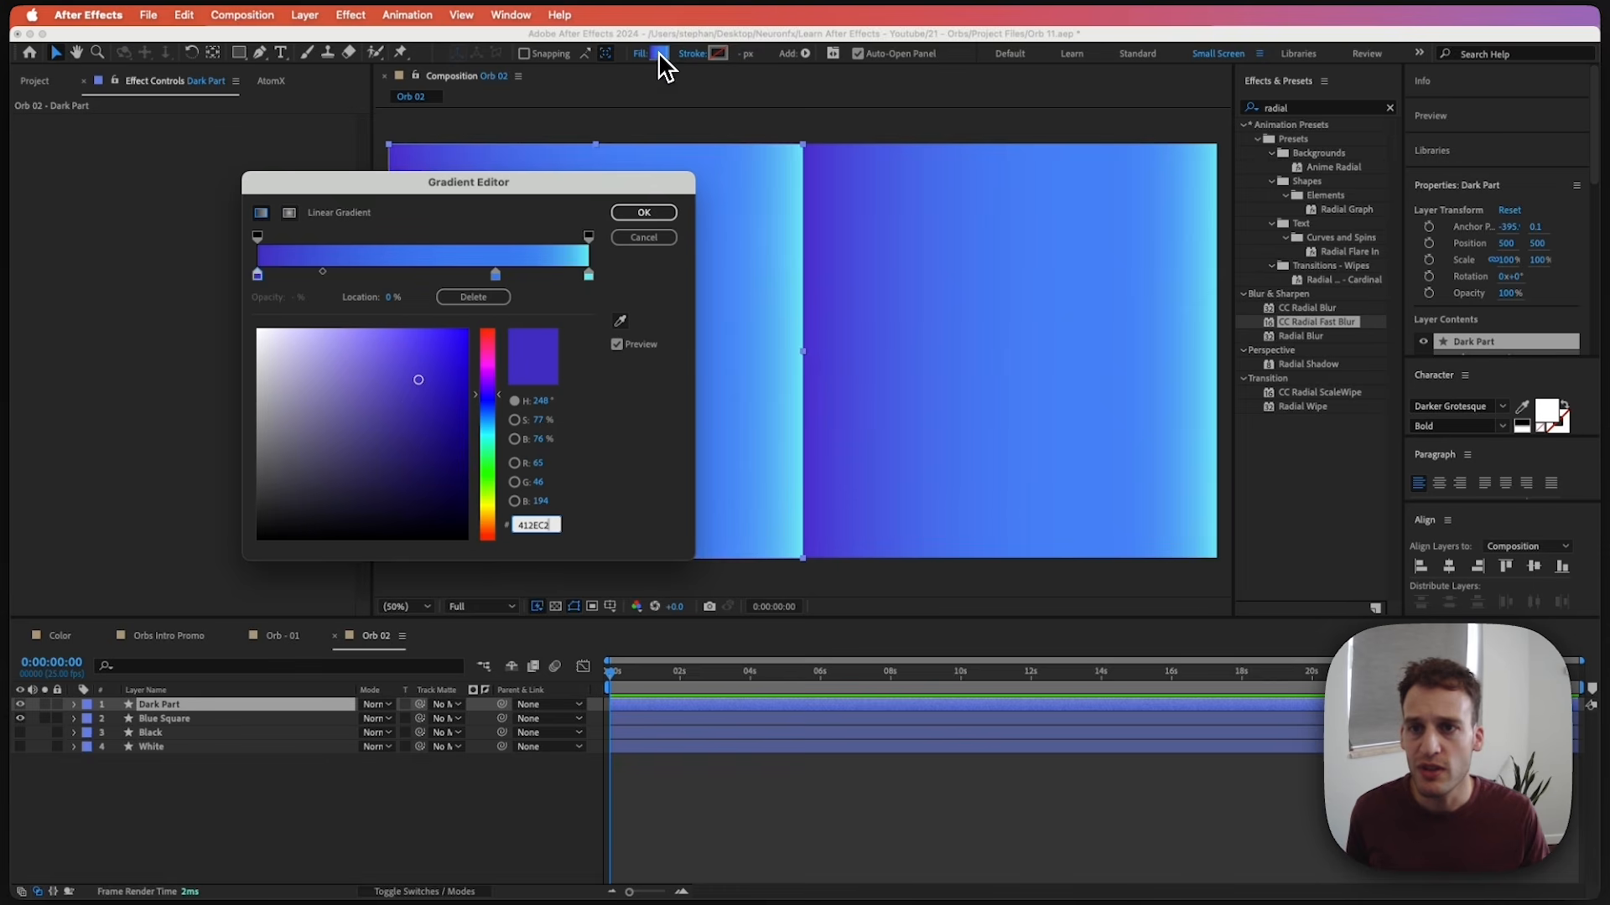
left_click(255, 282)
left_click(451, 520)
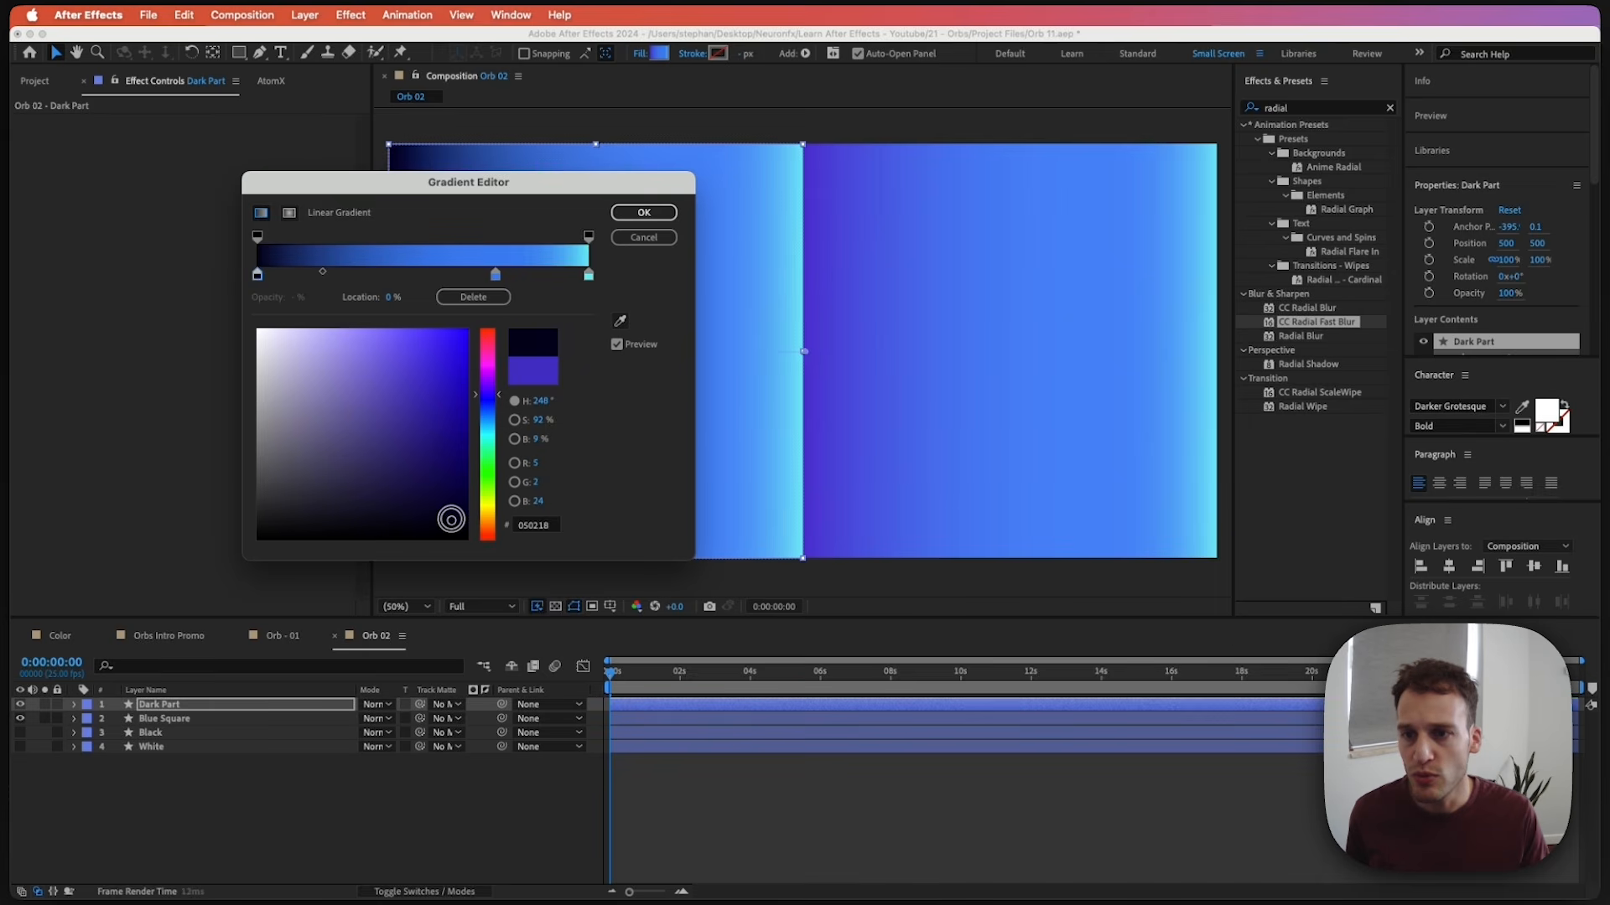
left_click(495, 274)
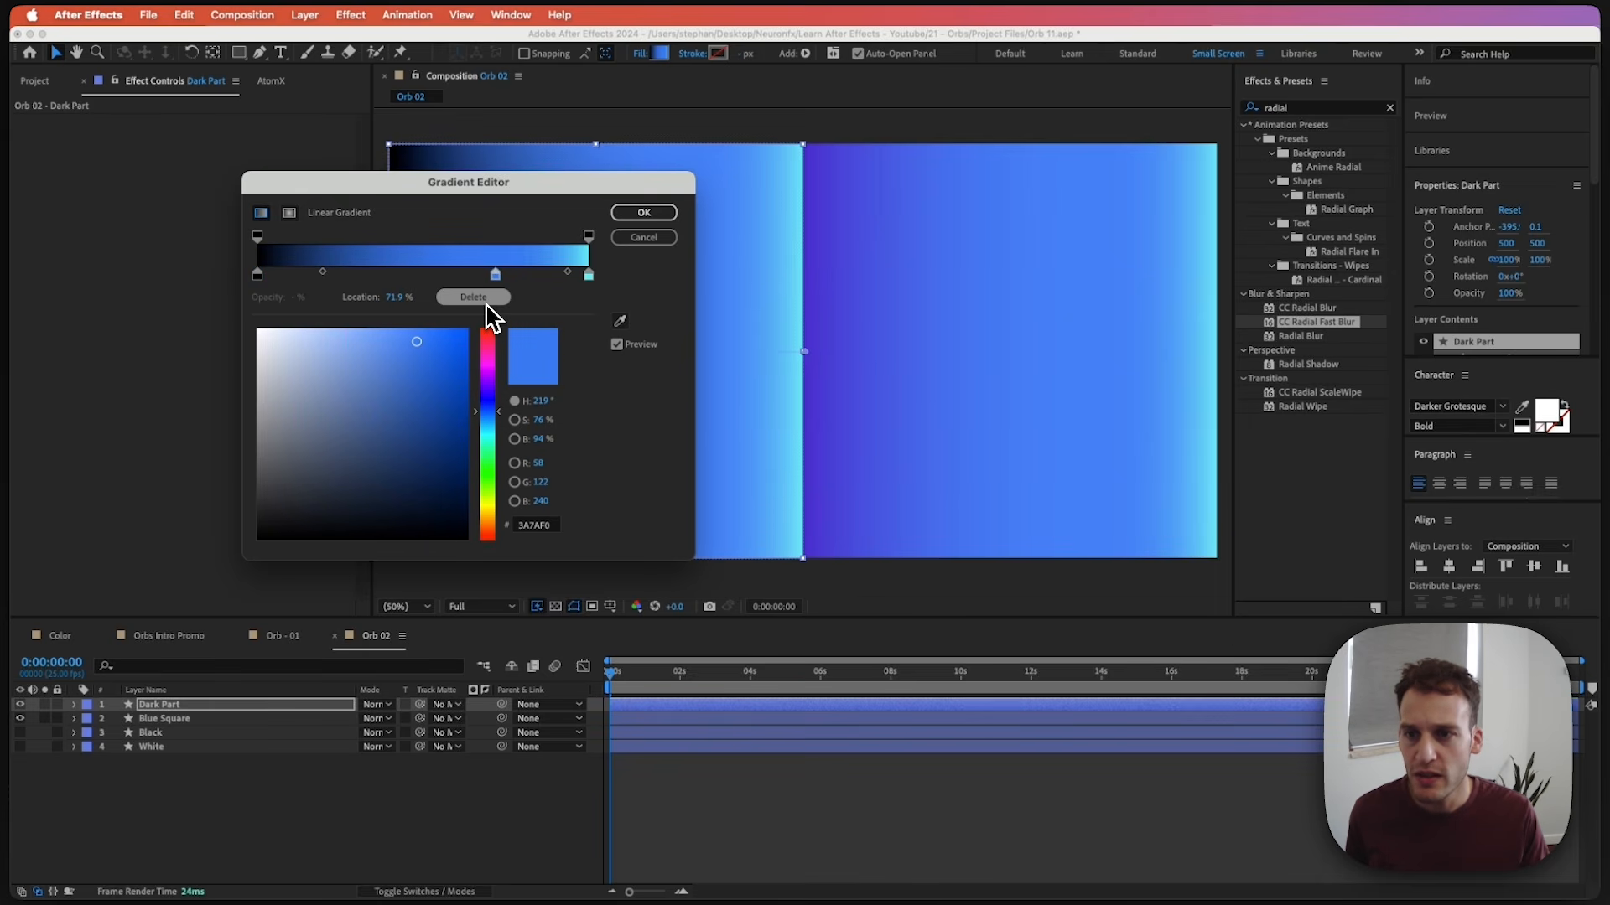
left_click(486, 300)
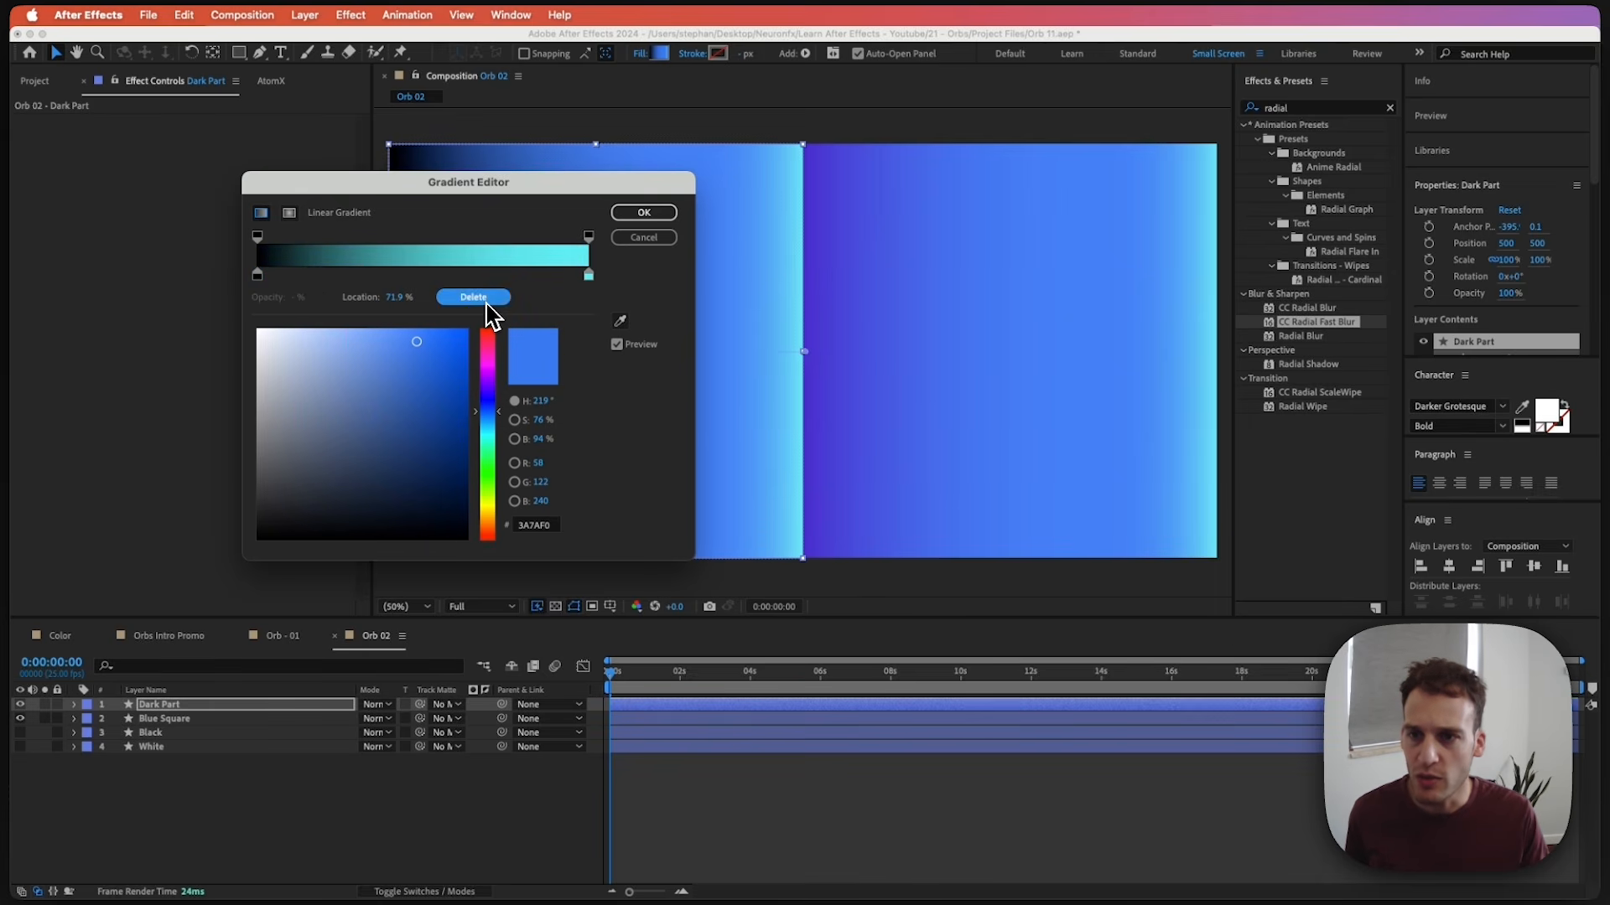
Set the Dark Part gradient's end stop to dark grey, 5B5B5B, and its colour midpoint to 86.5%.
left_click(588, 275)
left_click_drag(453, 414, 227, 494)
left_click_drag(385, 180, 1036, 161)
left_click_drag(998, 252, 1182, 252)
left_click_drag(931, 445, 896, 448)
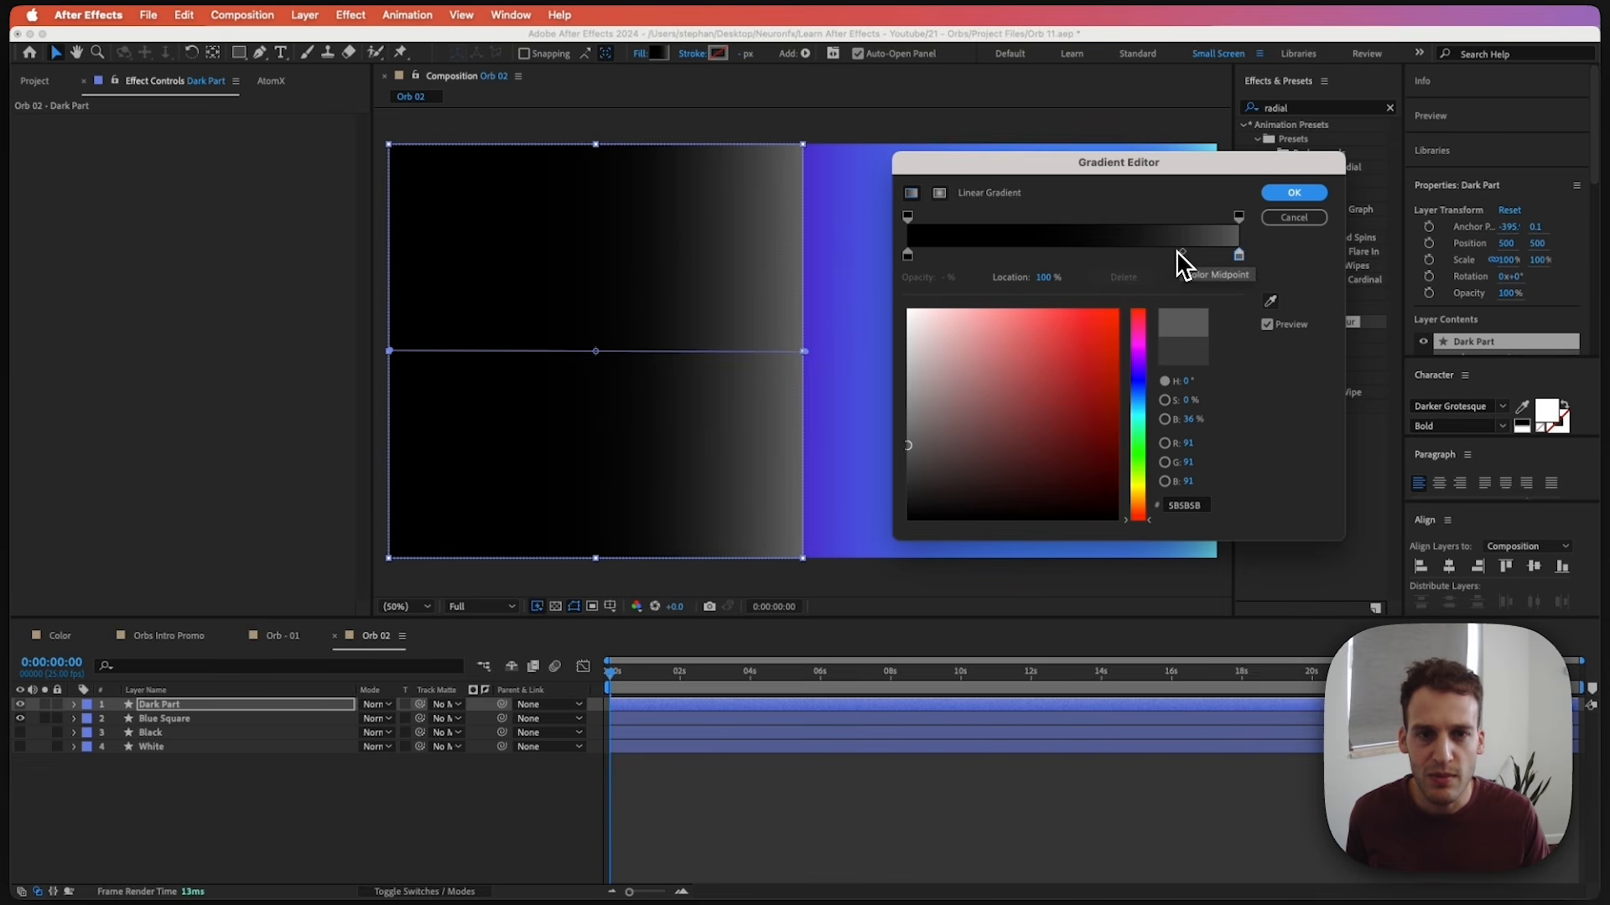
left_click_drag(1182, 251, 1194, 251)
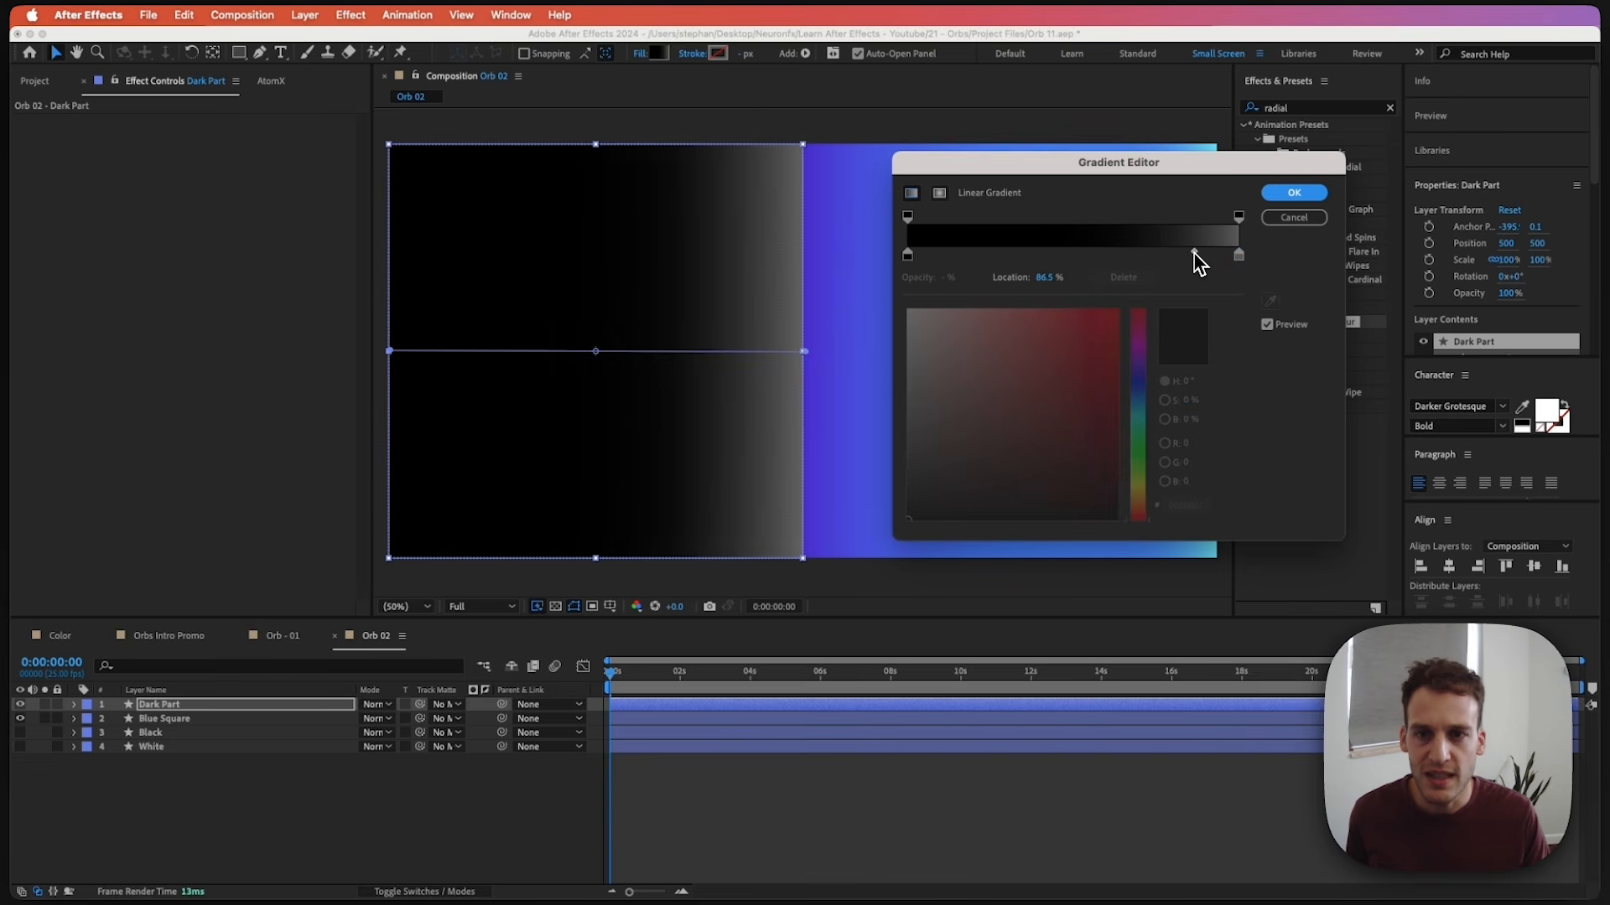
left_click(1294, 193)
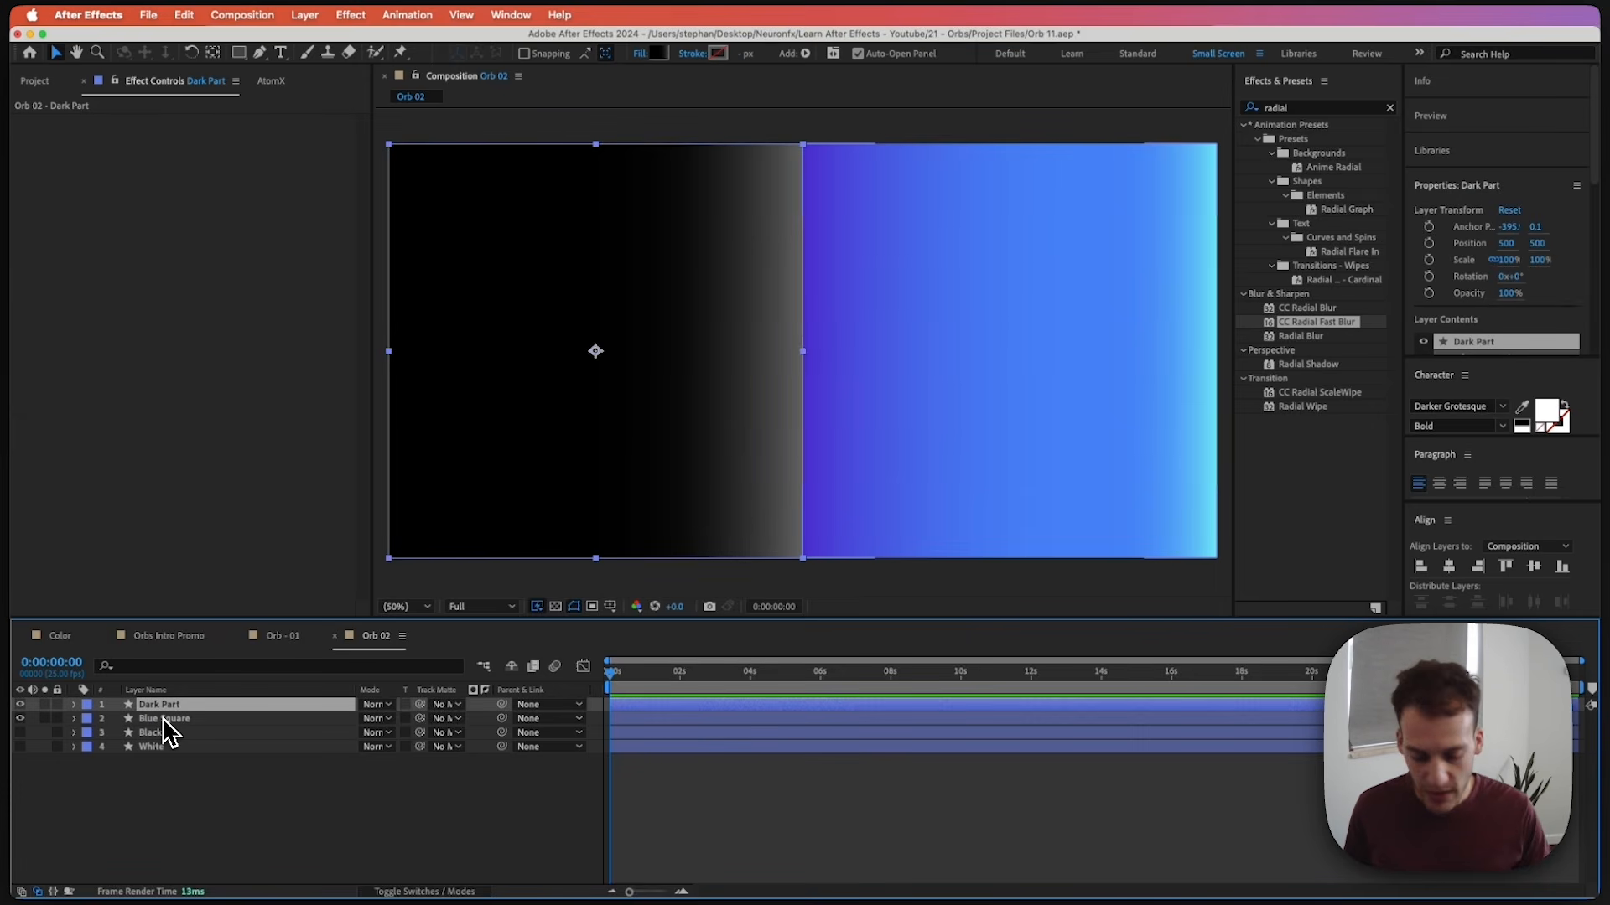
Duplicate the Dark Part layer and rename the copy Fractal.
key("super+d")
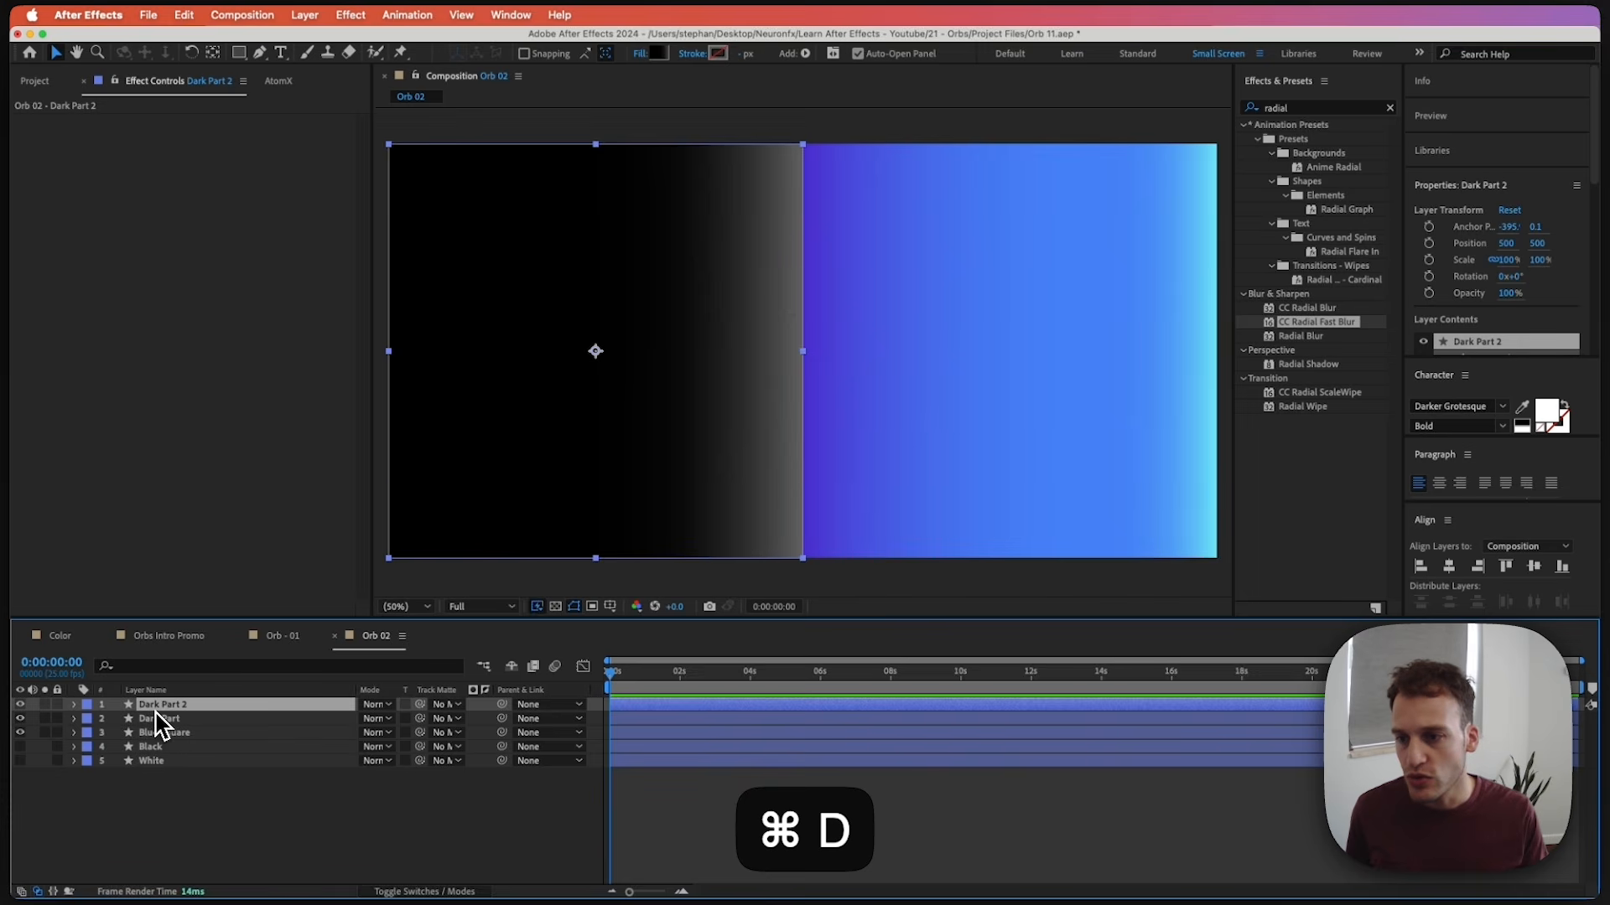
key("Return")
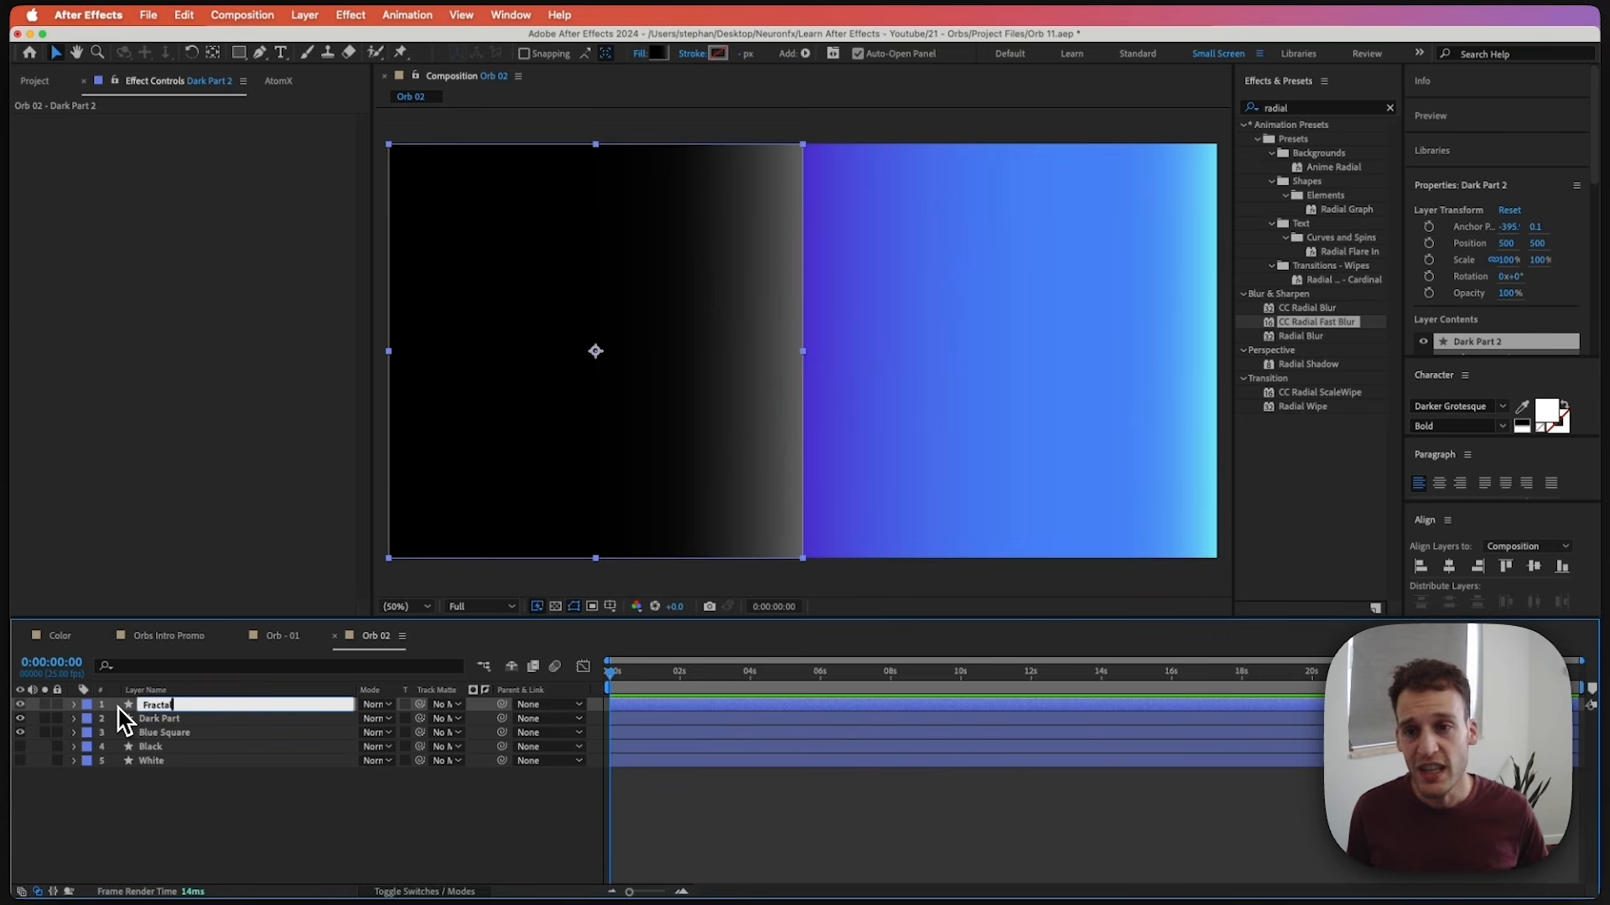
key("Return")
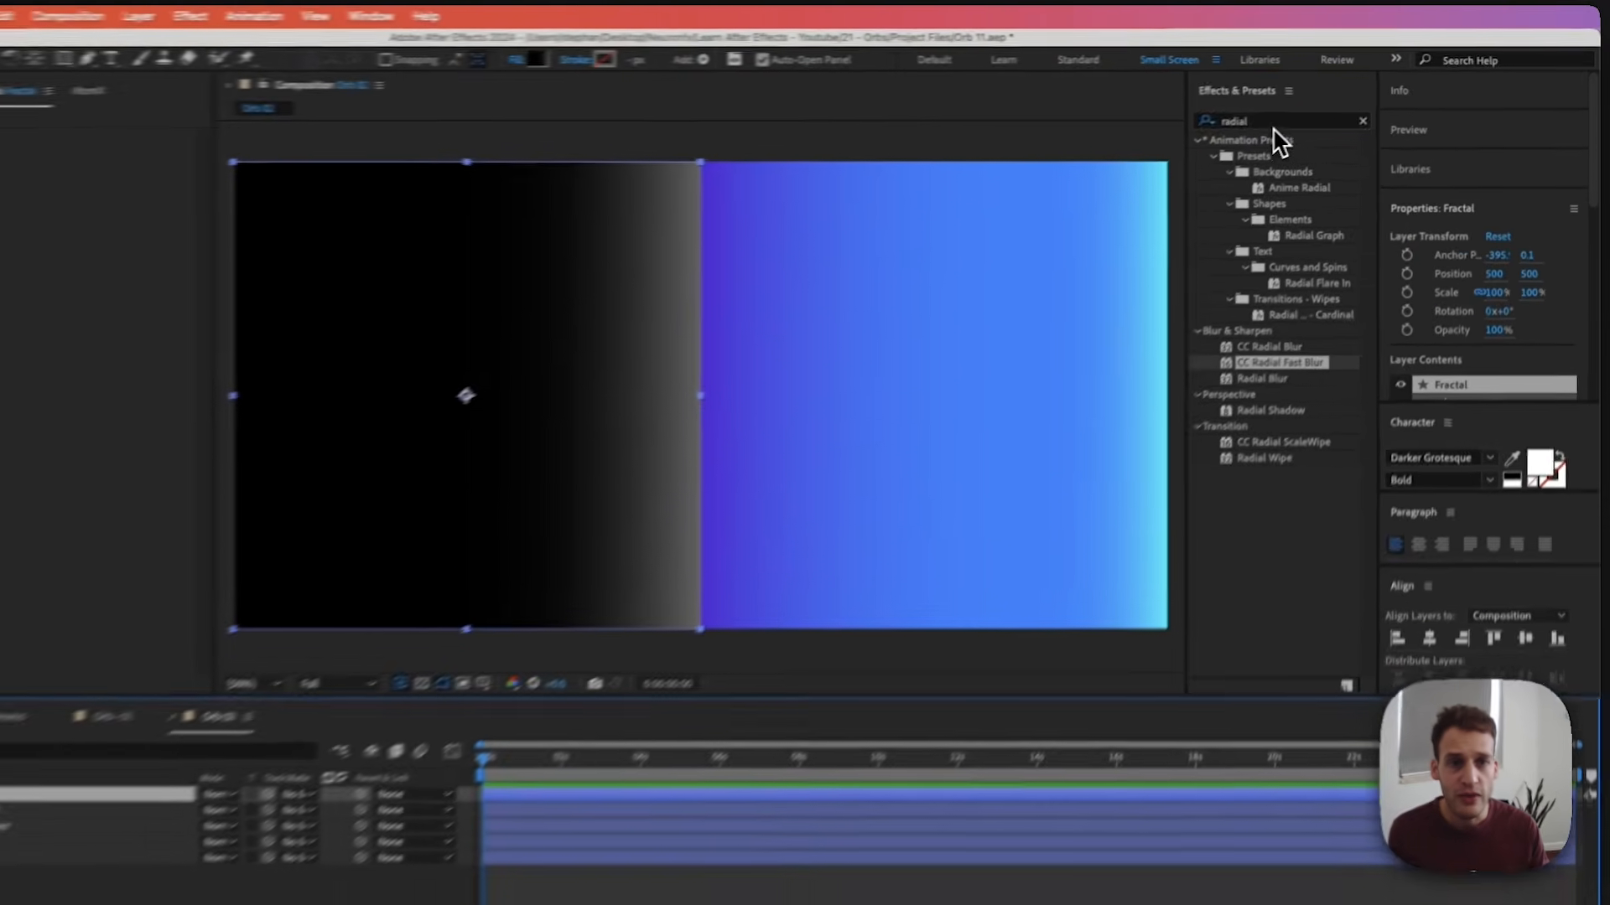
Search the effects for "fractal" and apply Fractal Noise to the Fractal layer.
left_click(1314, 109)
type("fractal")
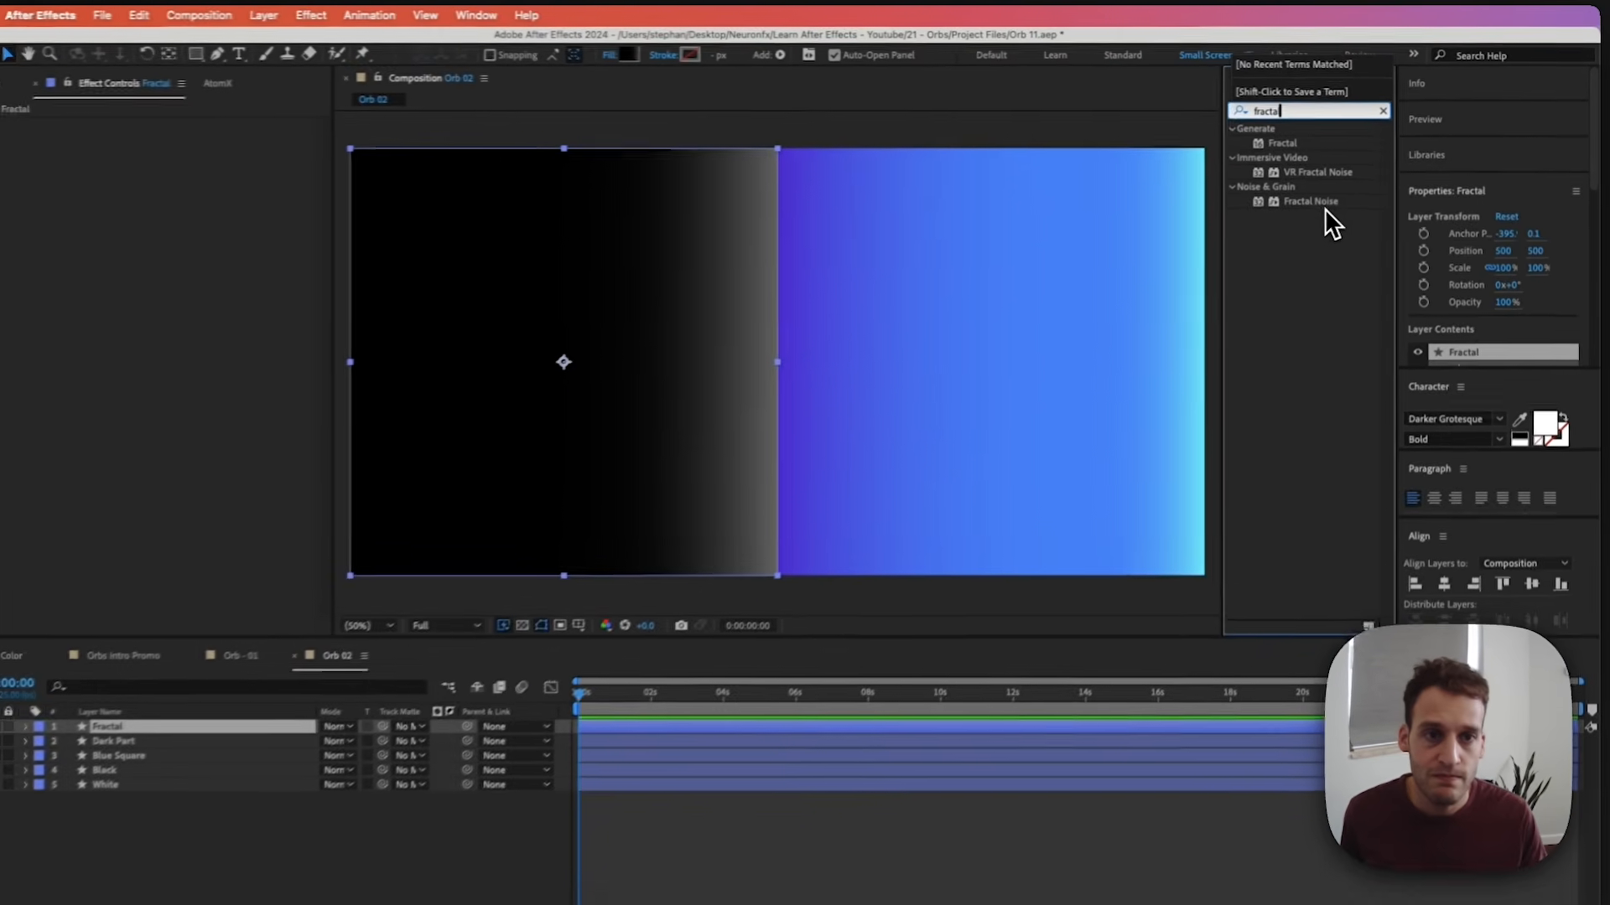
left_click_drag(1257, 240, 1059, 374)
left_click_drag(1161, 295, 247, 709)
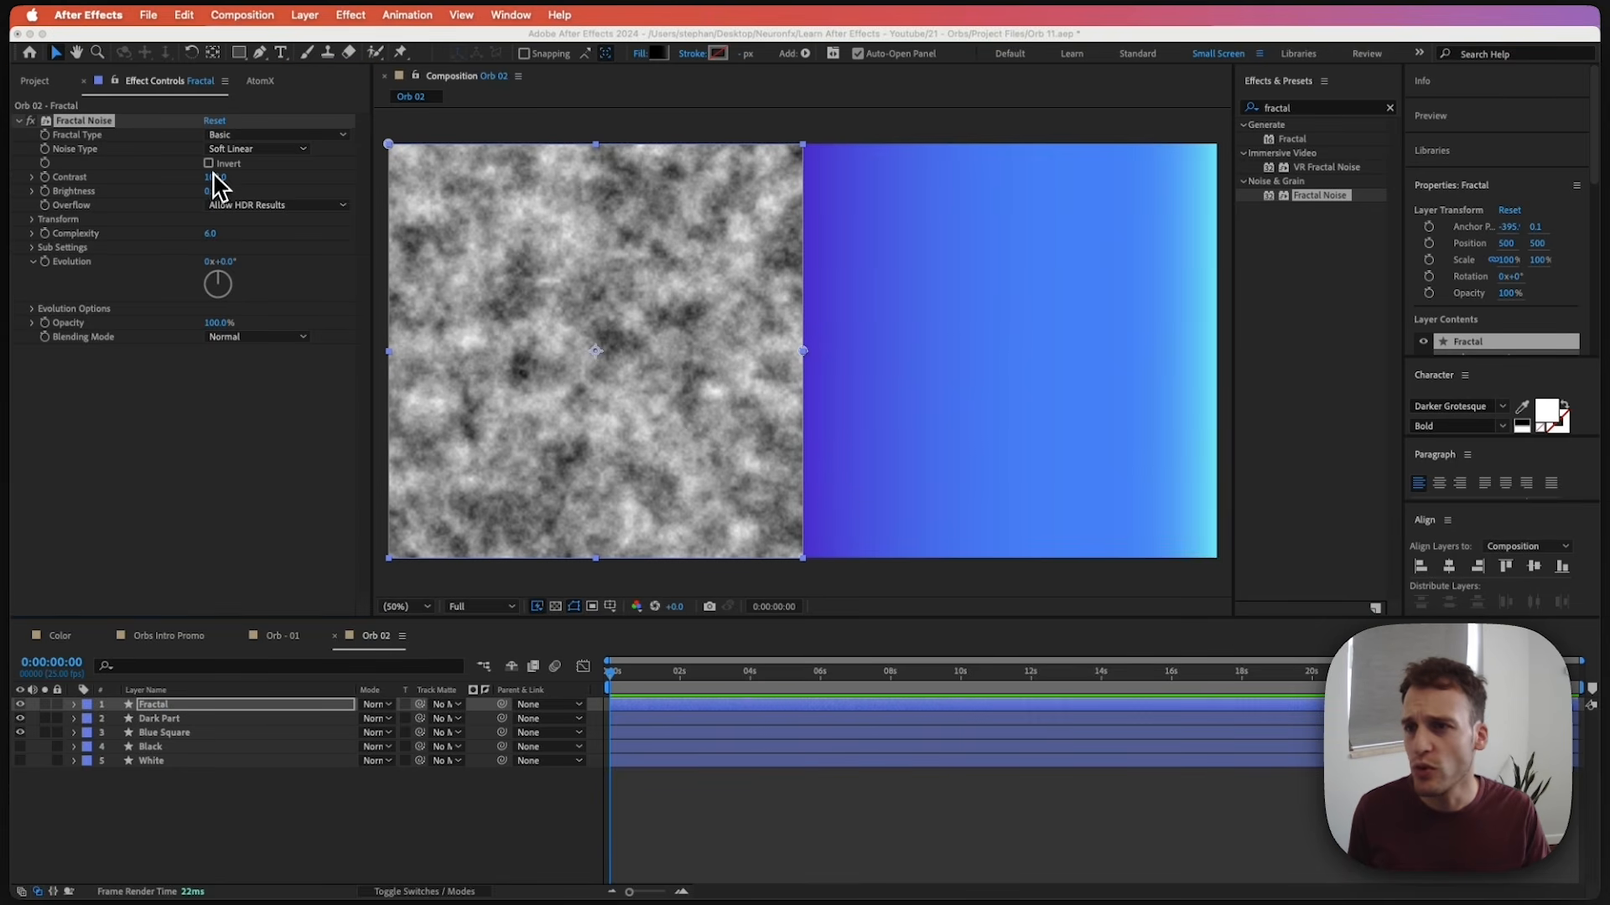
Set the Fractal Noise contrast to 2500 and brightness to -1000.
left_click(215, 176)
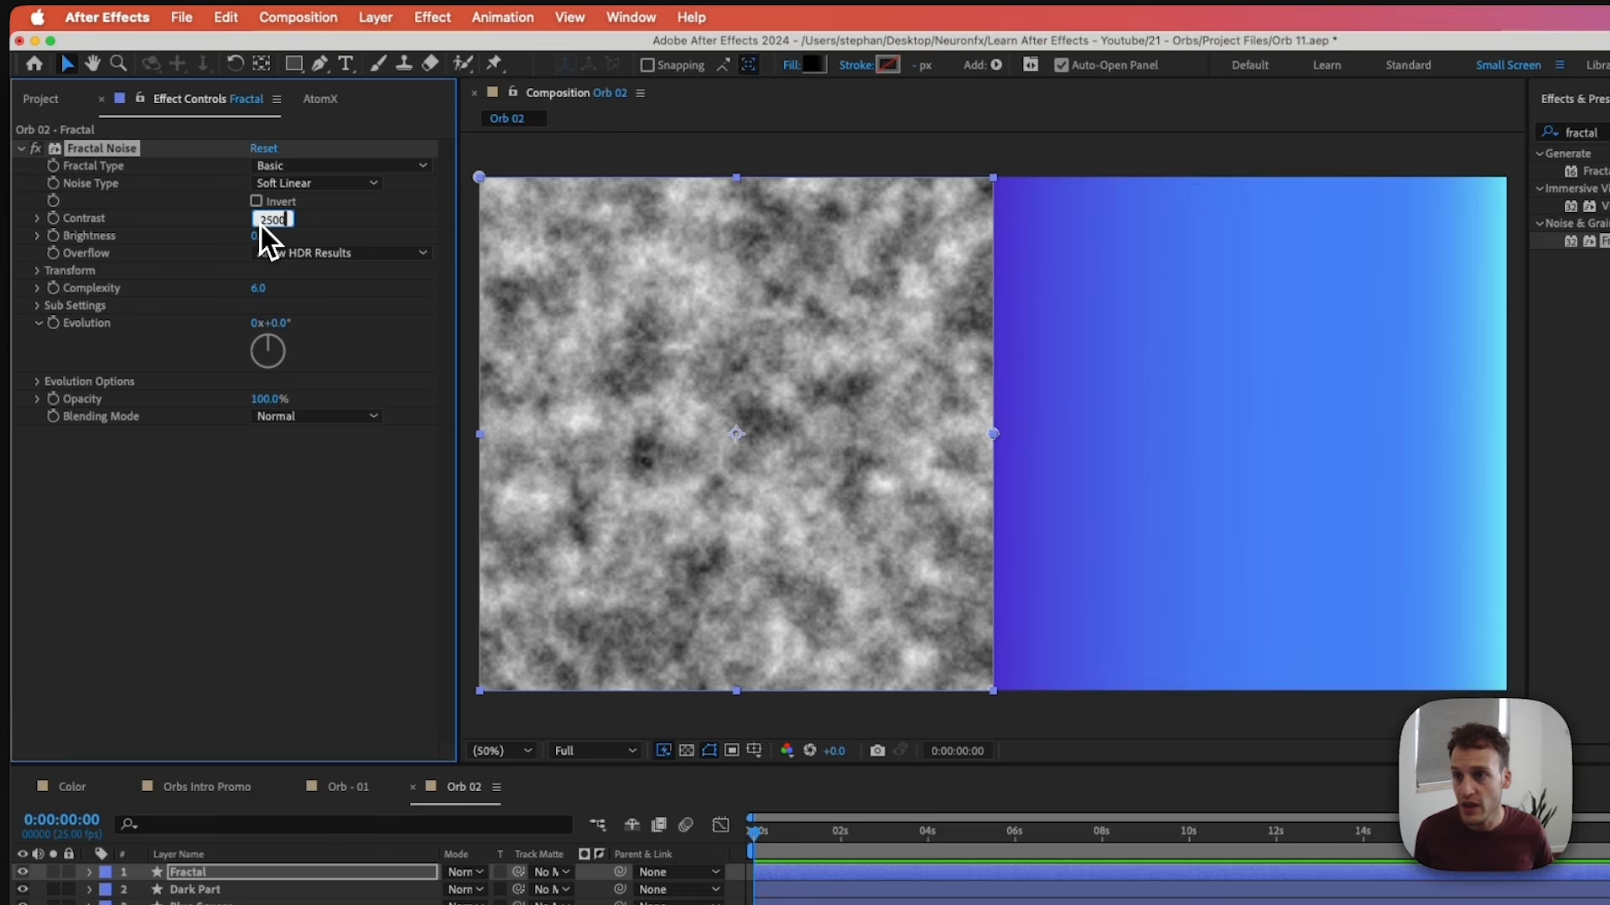
type("2500")
key("Return")
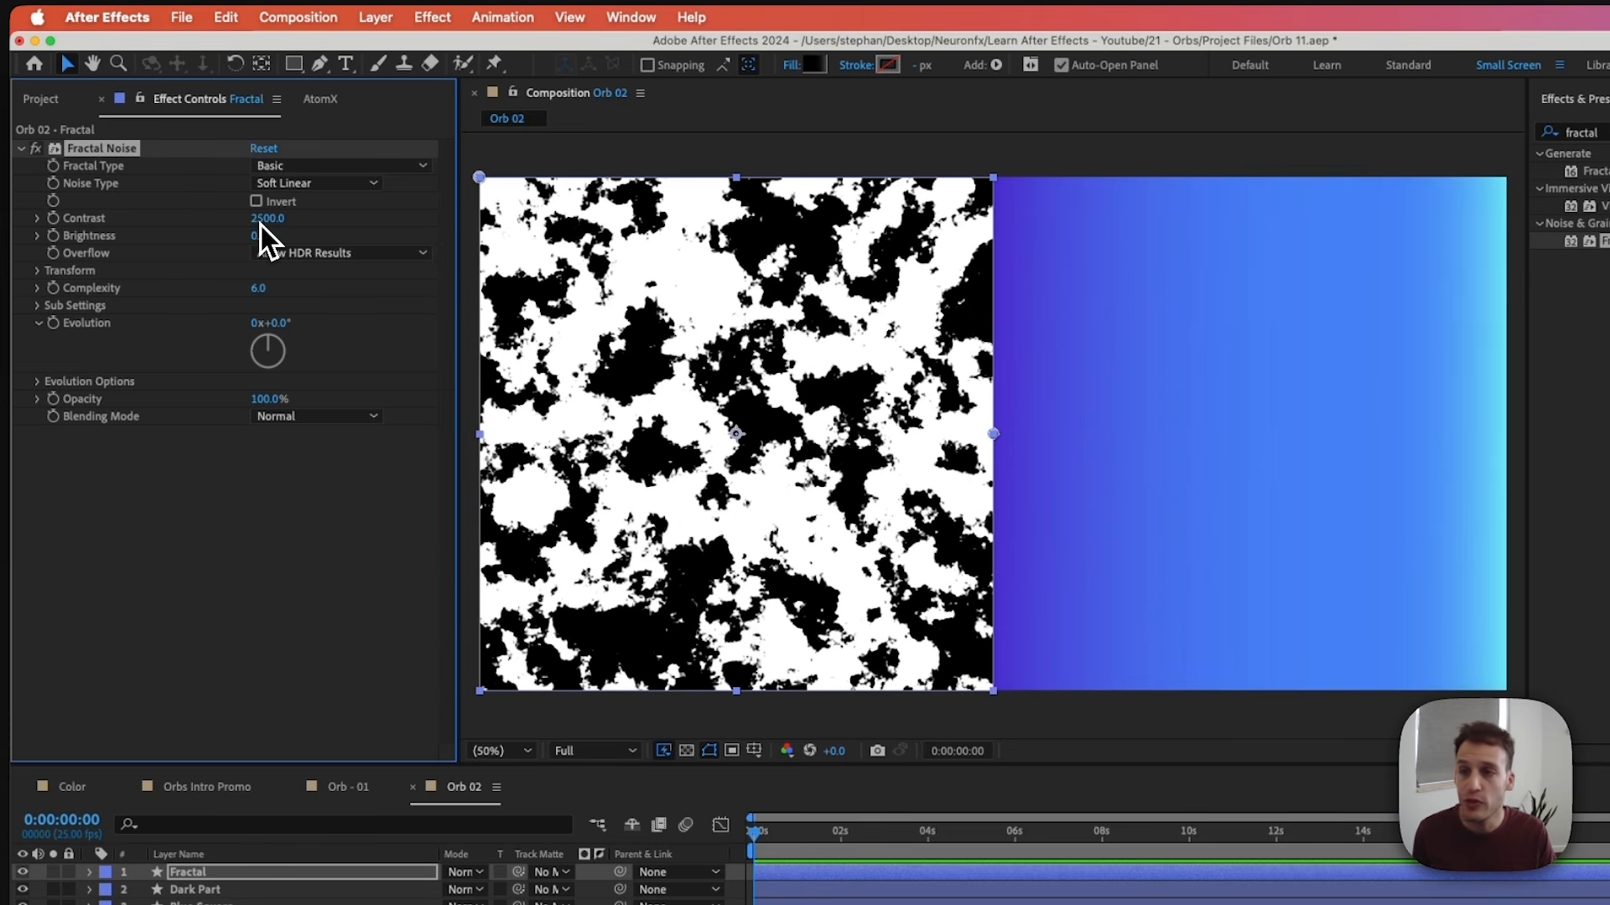
left_click(257, 238)
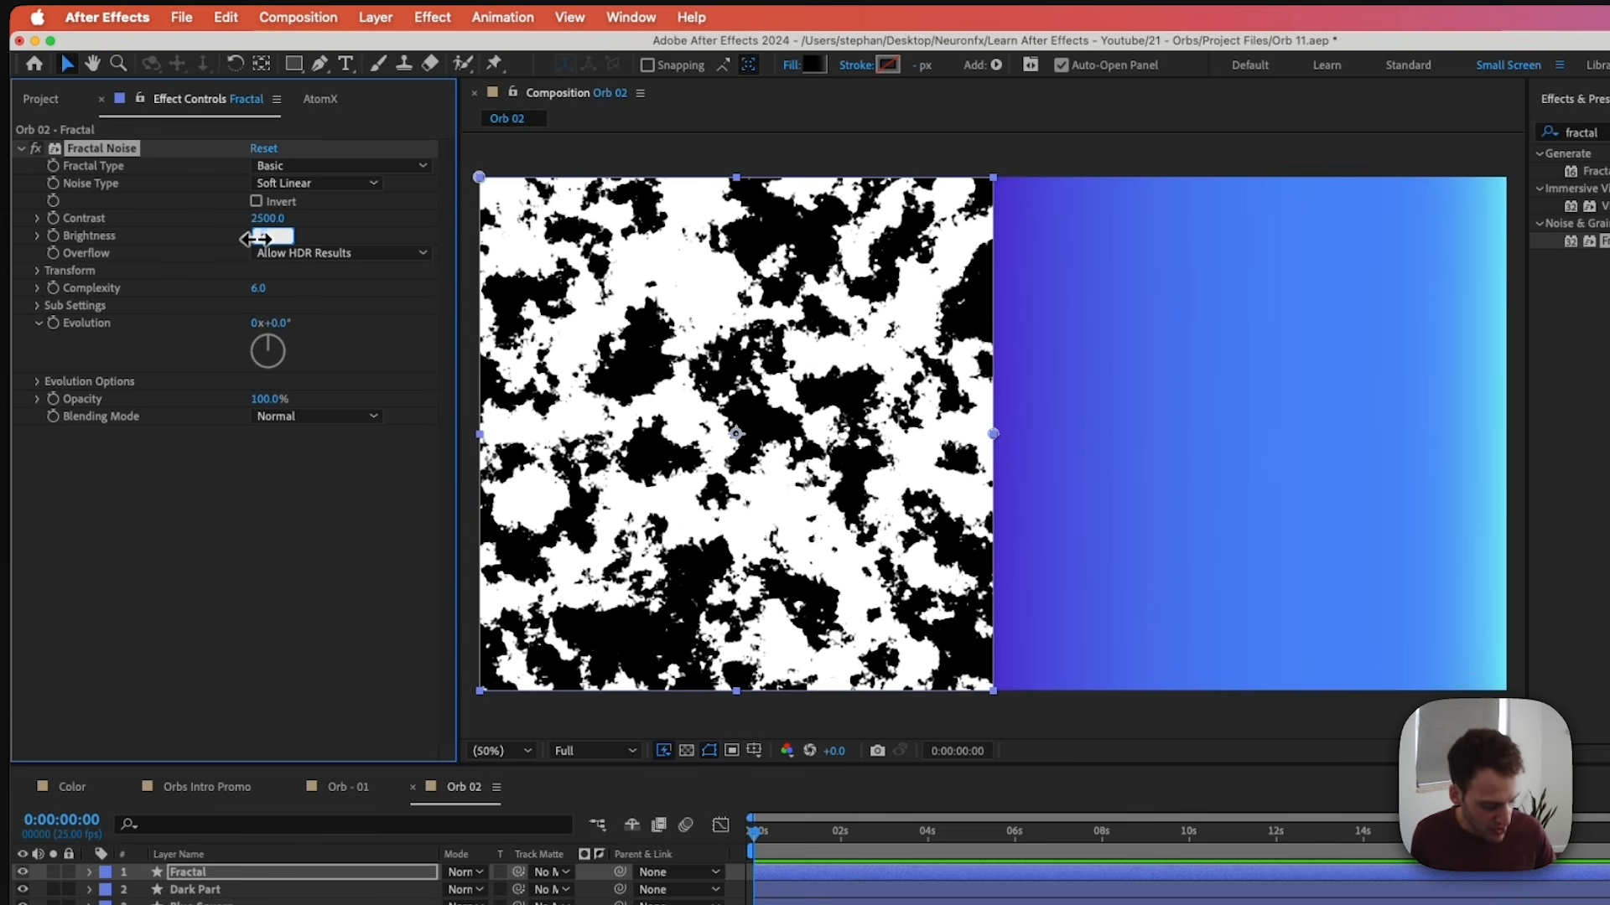
type("-1000")
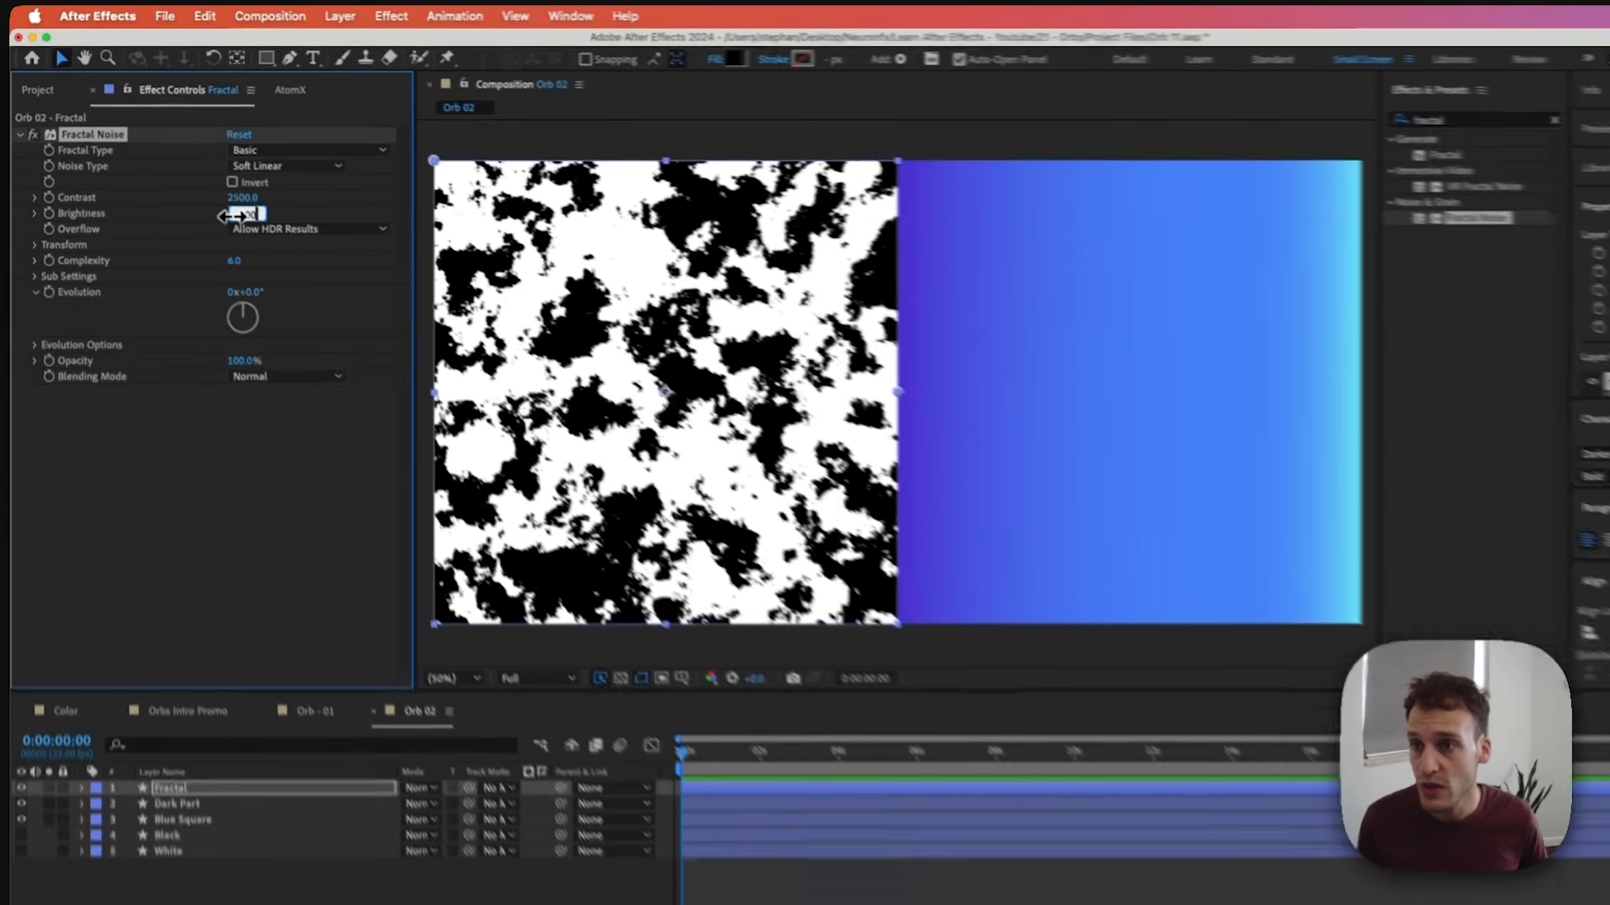
key("Return")
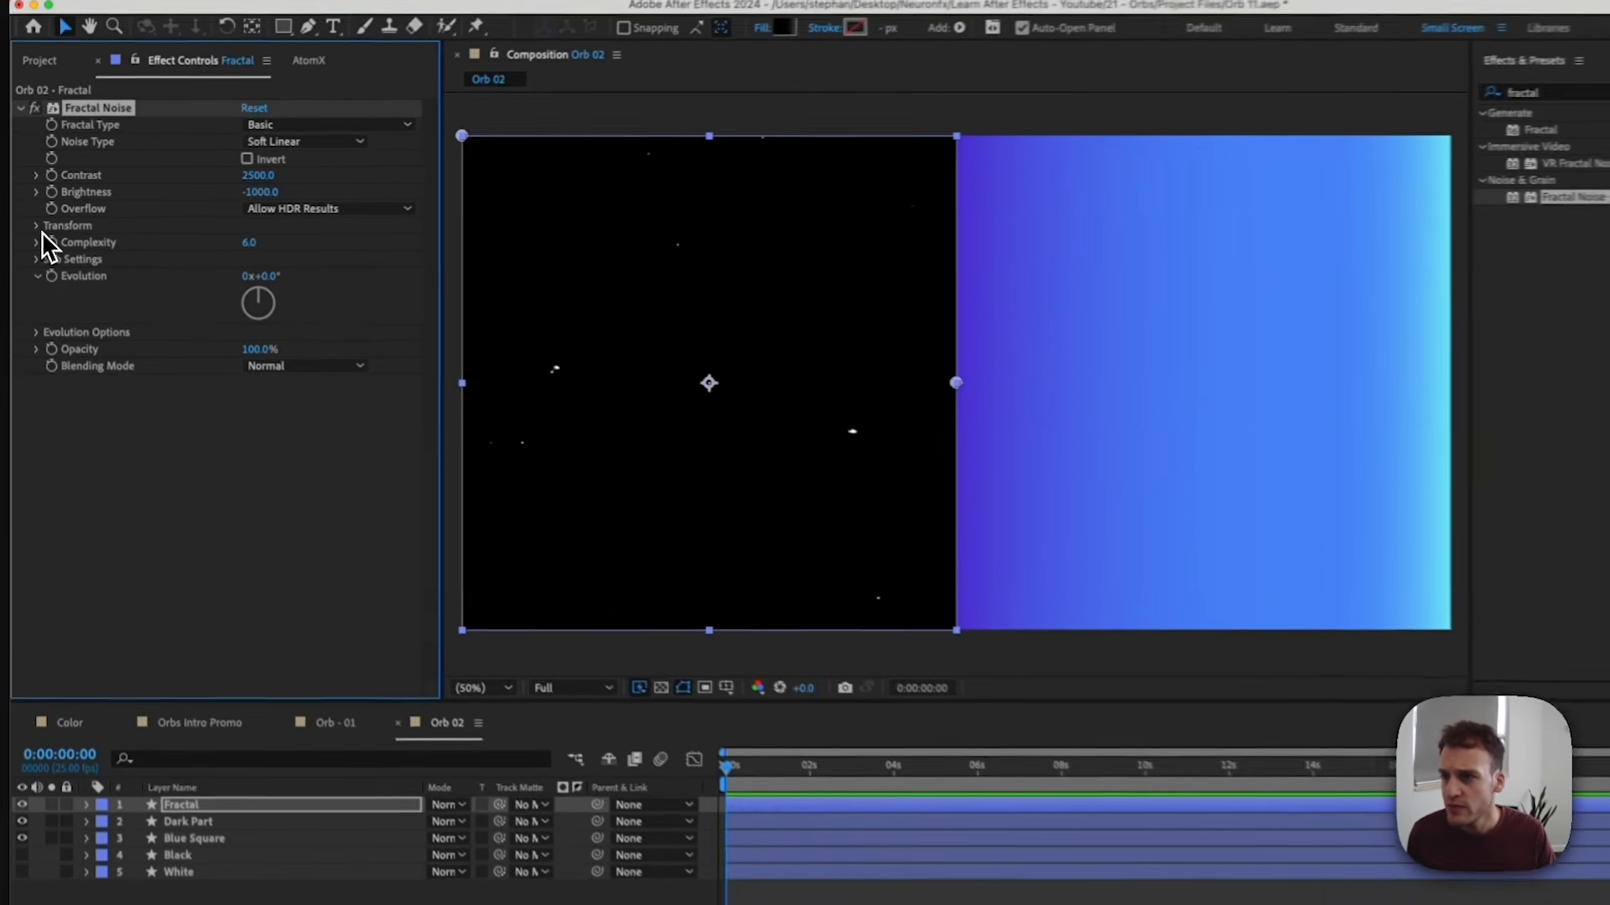
Set the Fractal Noise scale to 9 and complexity to 2, and give the Fractal layer the Screen blending mode.
left_click(37, 221)
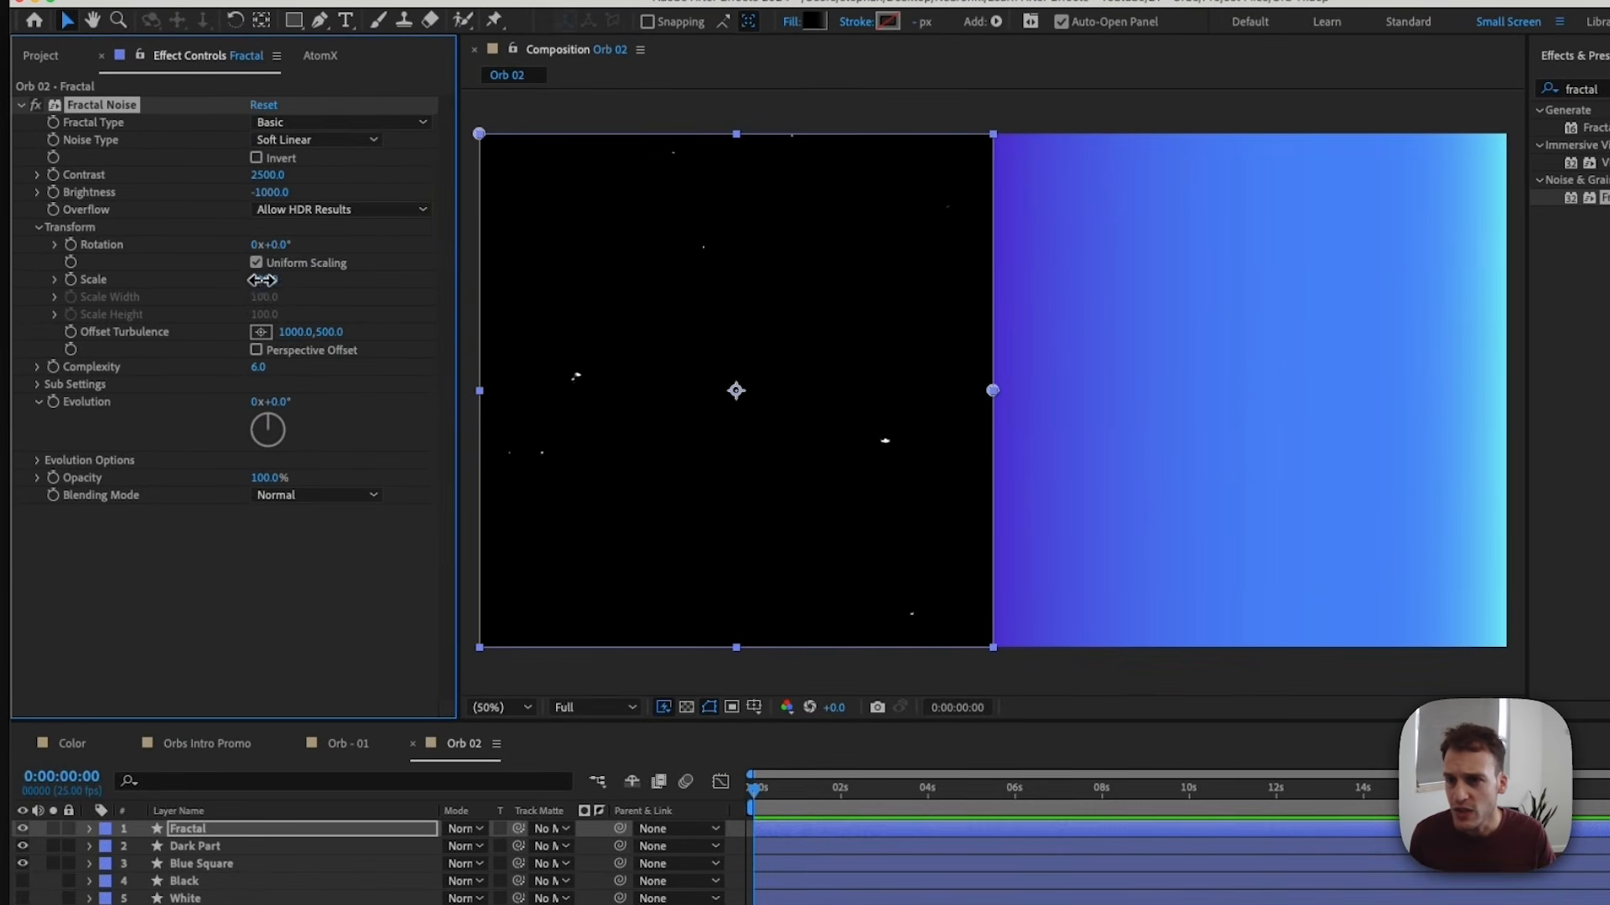
left_click_drag(262, 280, 121, 304)
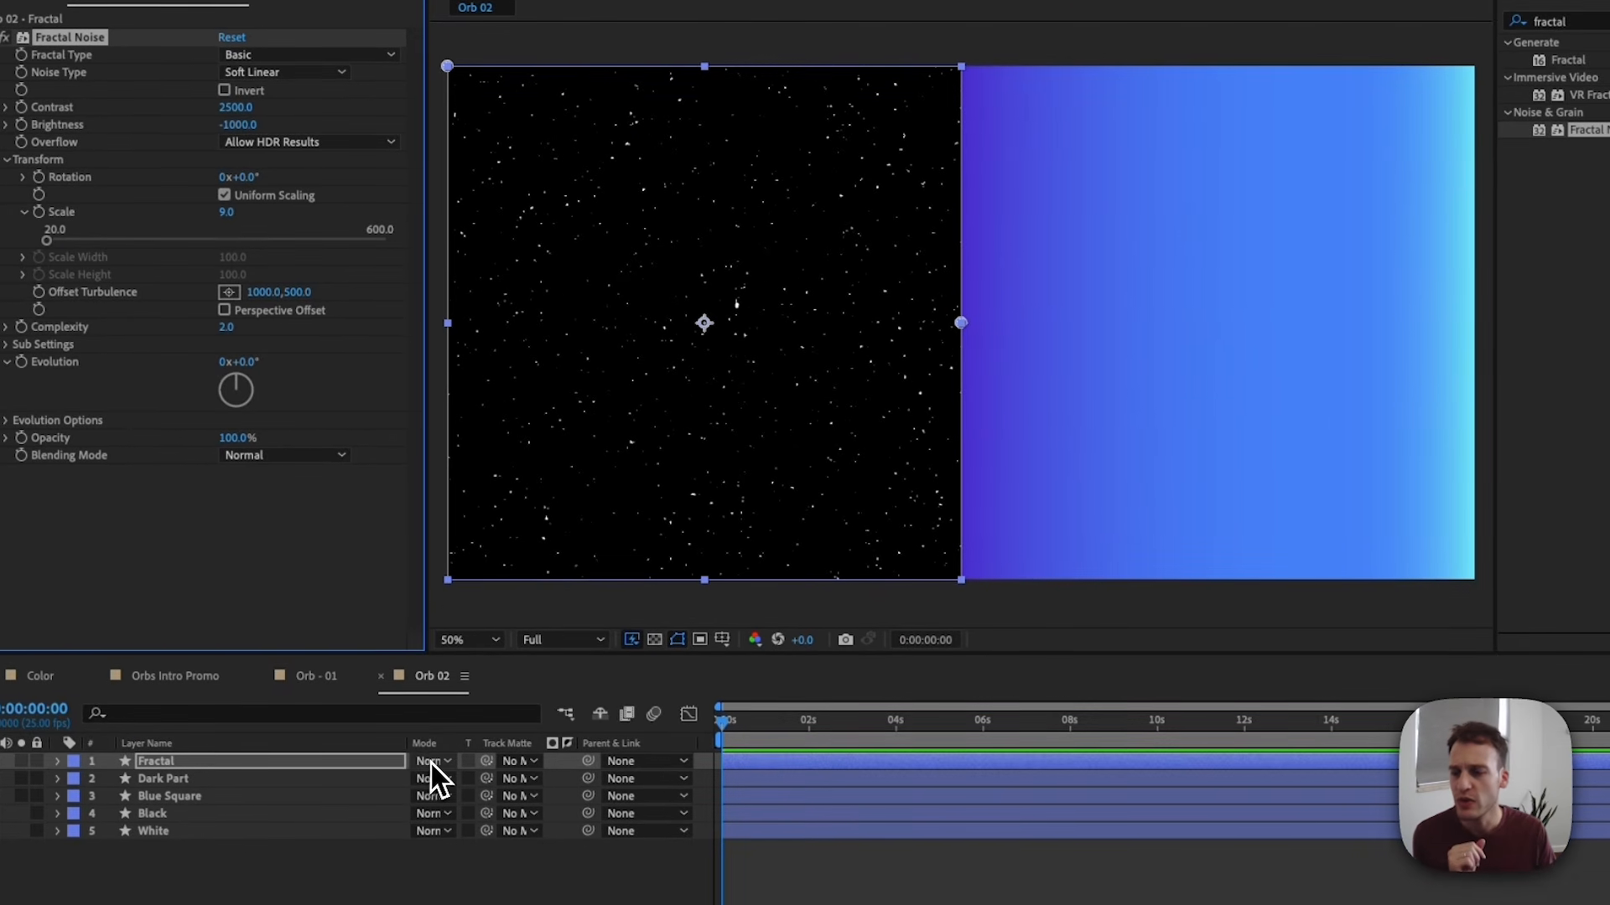
left_click(432, 764)
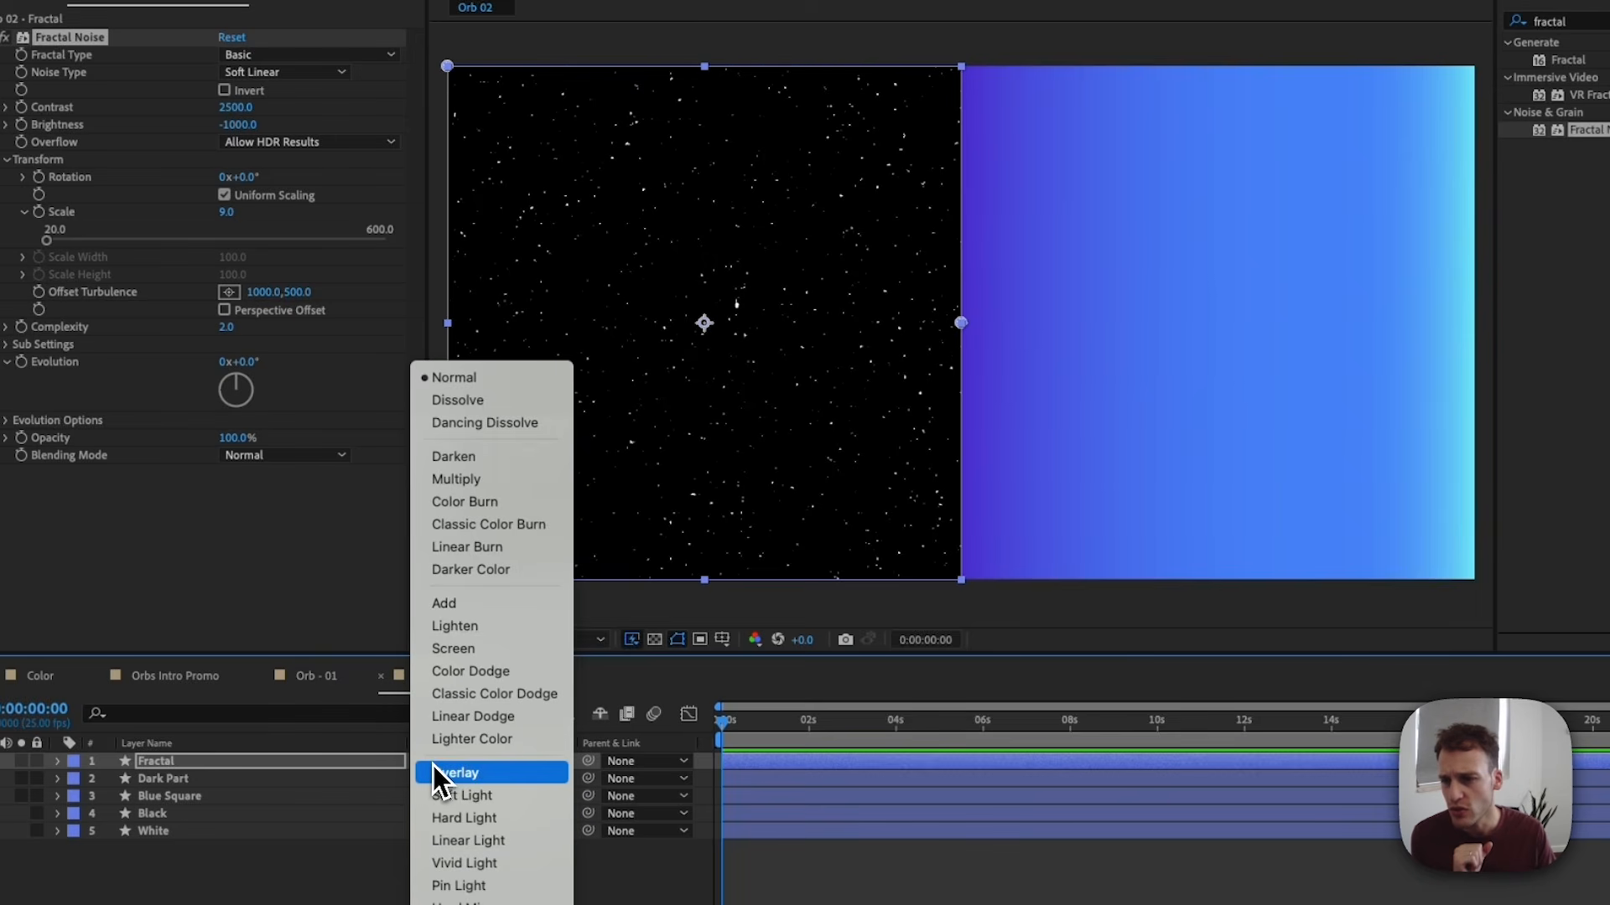
left_click(443, 658)
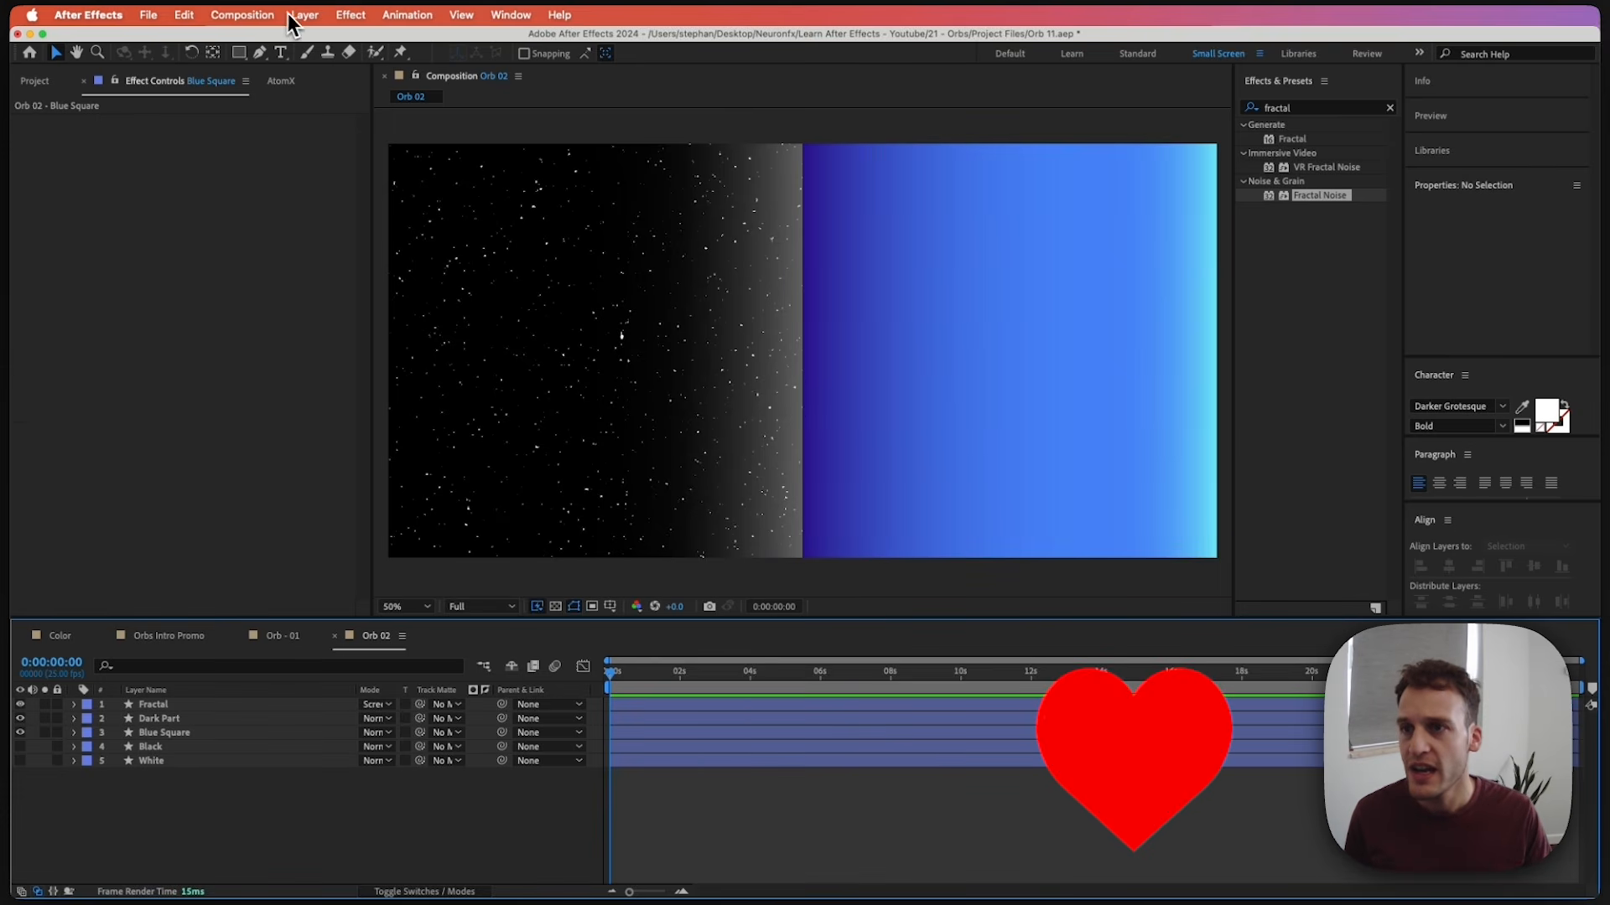
Add a new adjustment layer above all layers in Orb 02 and name it Sphere Effect.
left_click(295, 14)
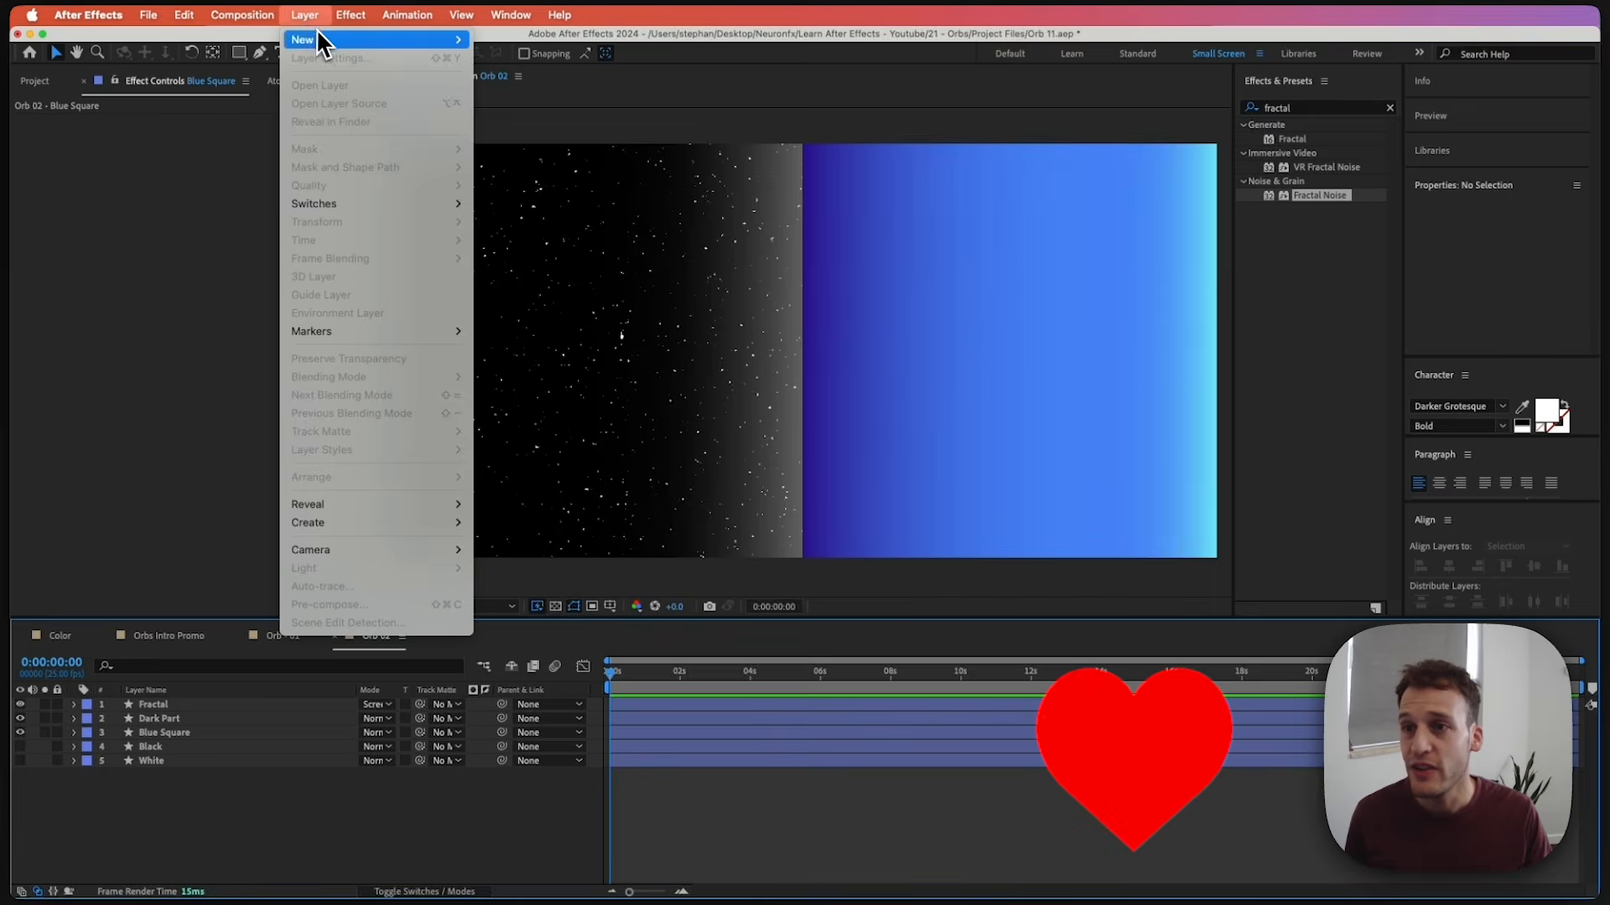
mouse_move(318, 39)
left_click(520, 150)
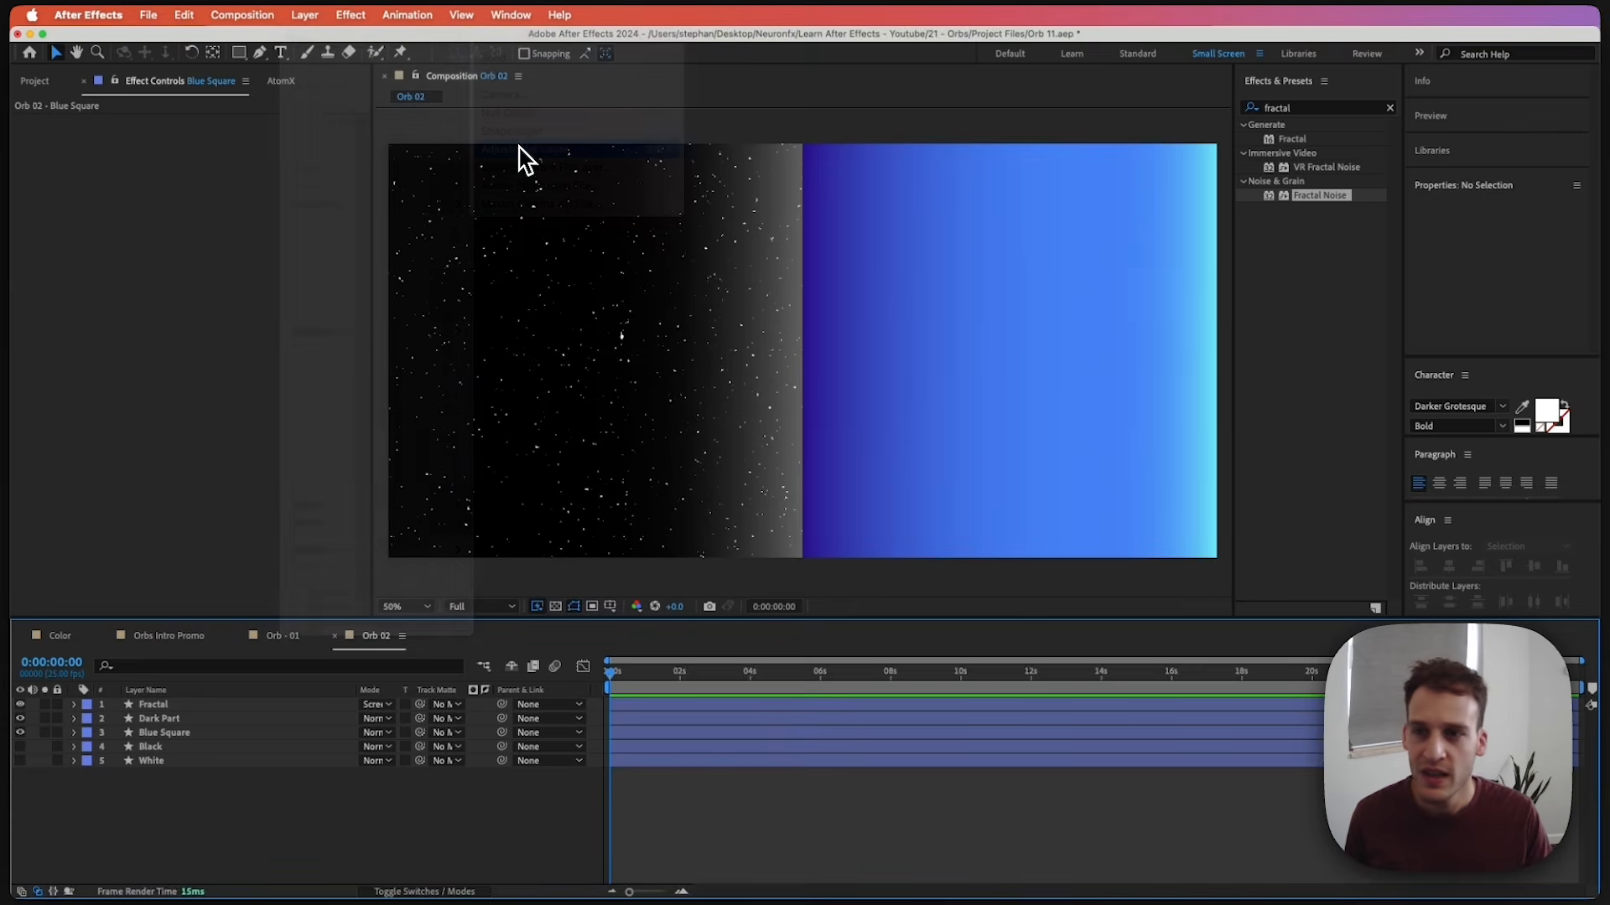
key("Return")
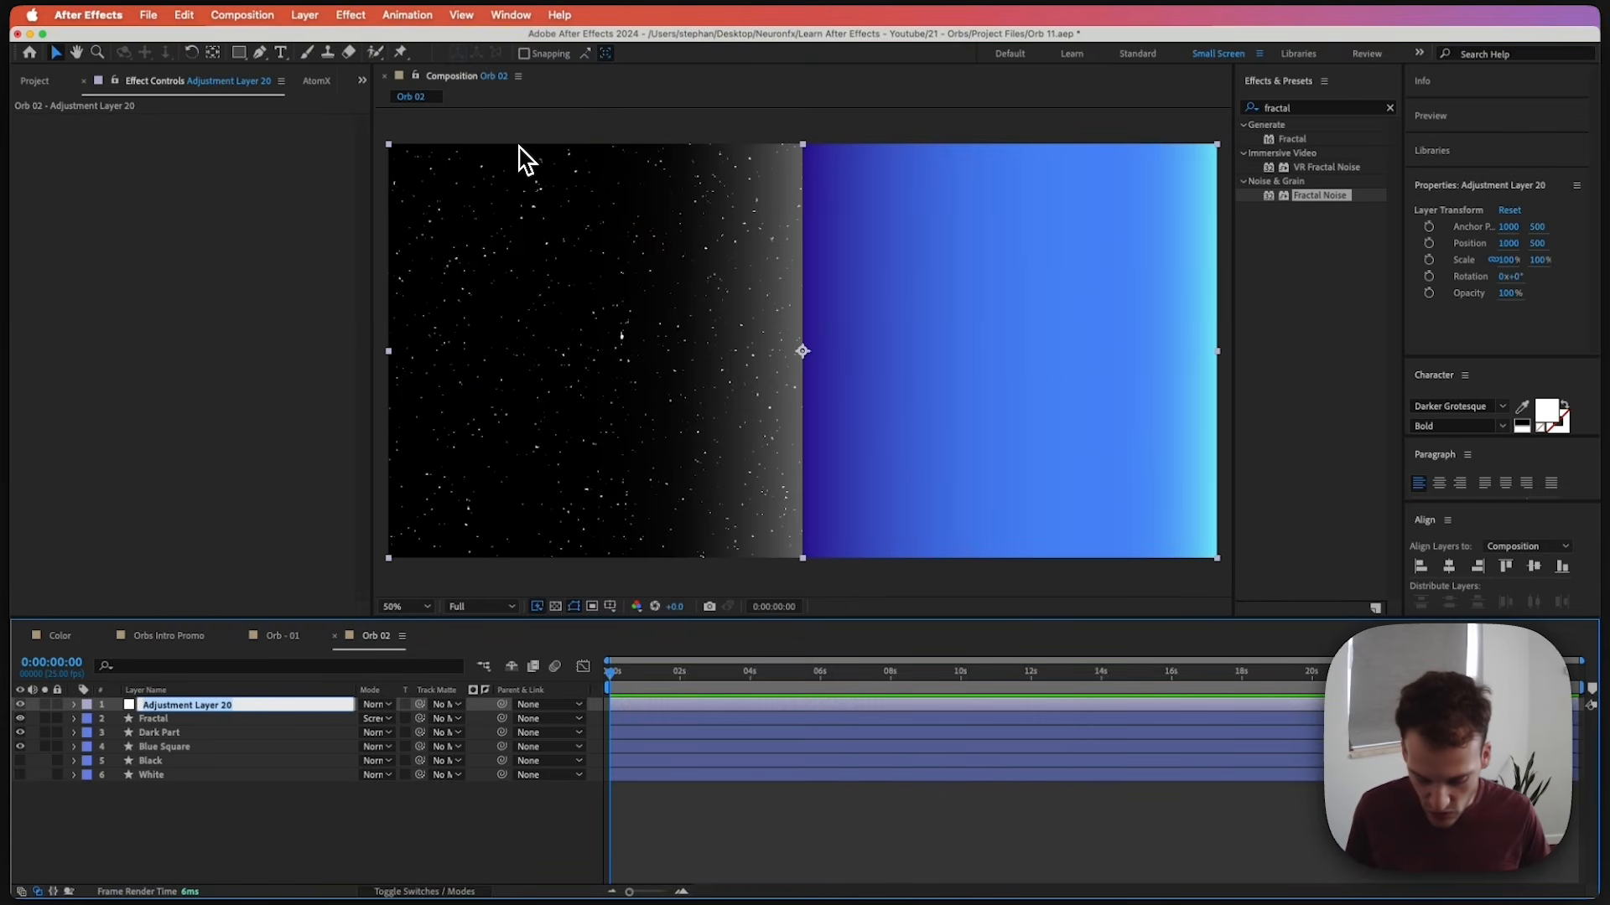
type("Sphere Effect")
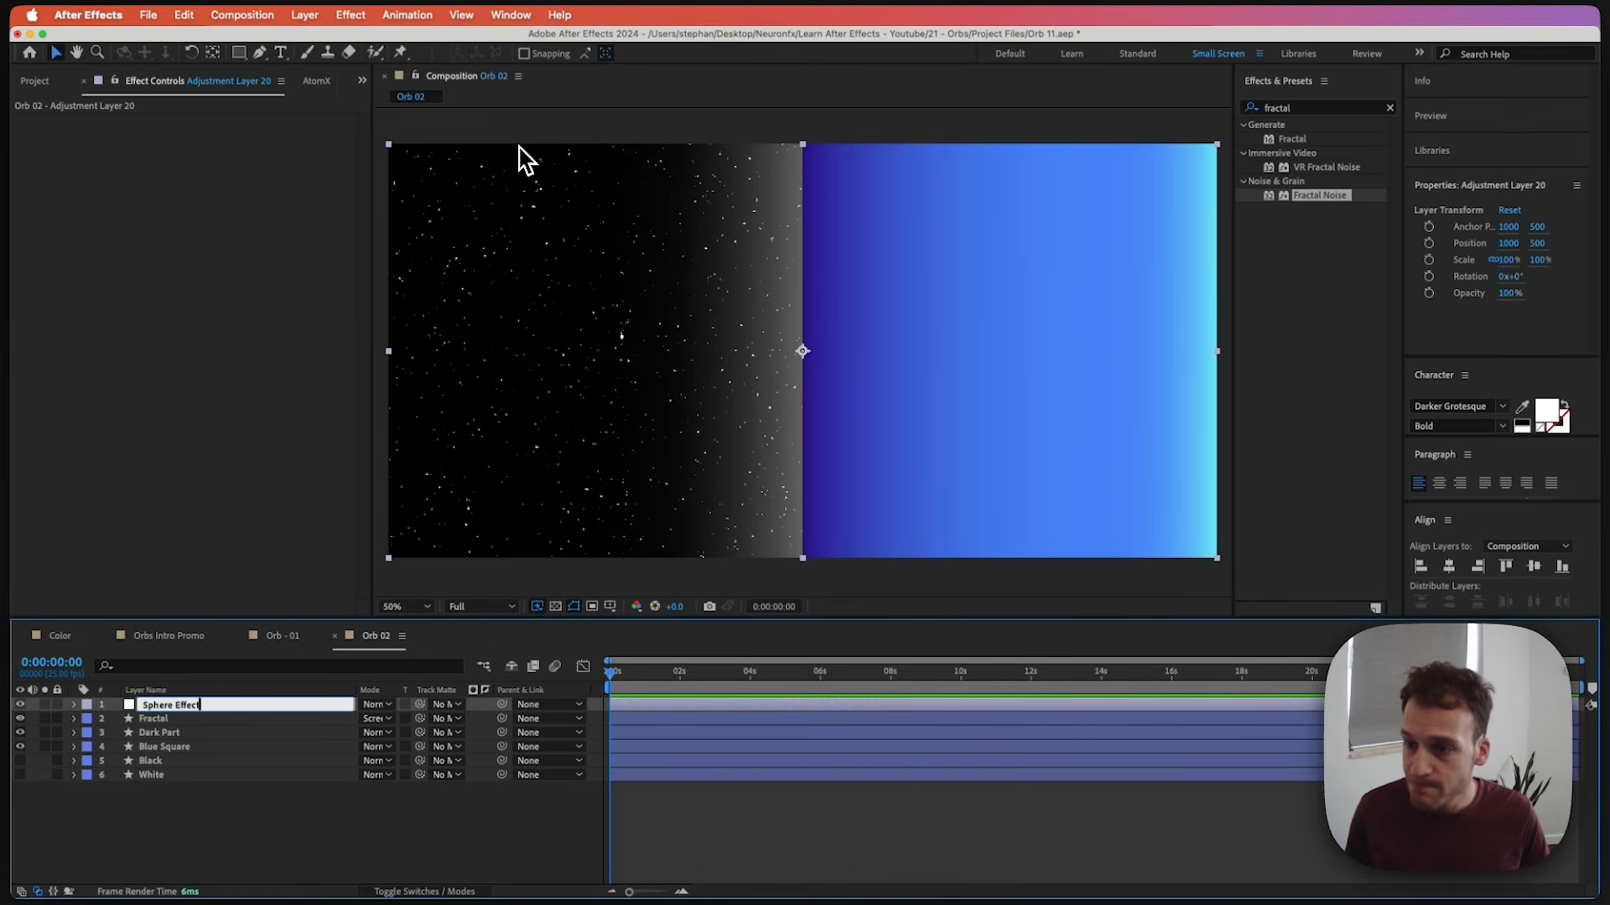
key("Return")
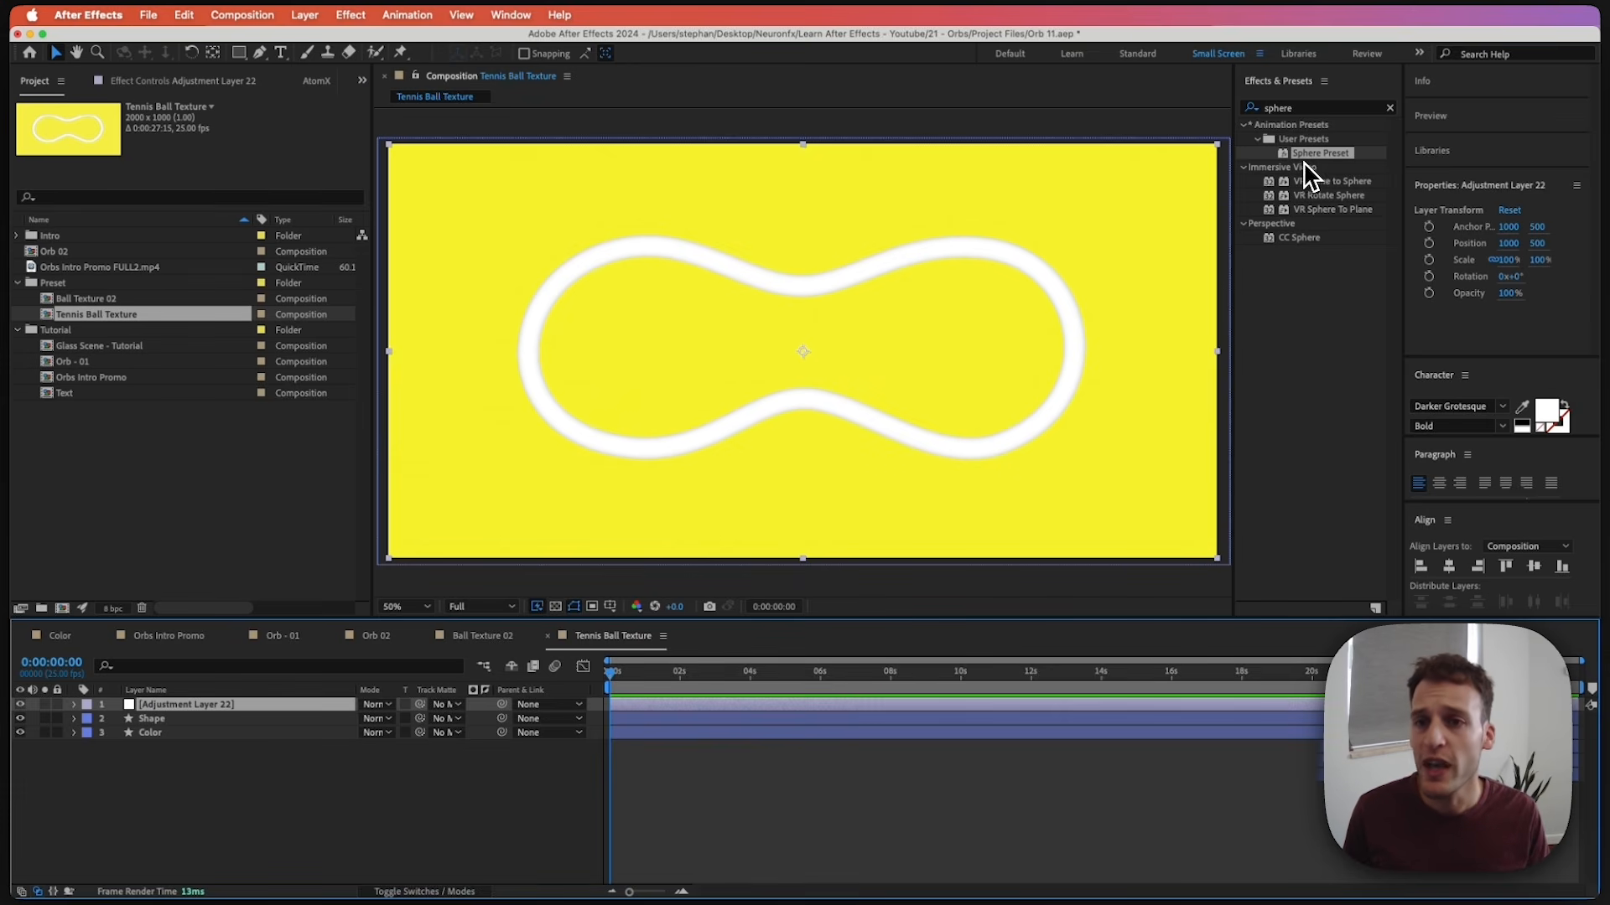
Apply Sphere Preset to the Tennis Ball Texture adjustment layer, raise its main light intensity, and set rim light intensity to 82 and sharpness to 0.
double_click(1308, 157)
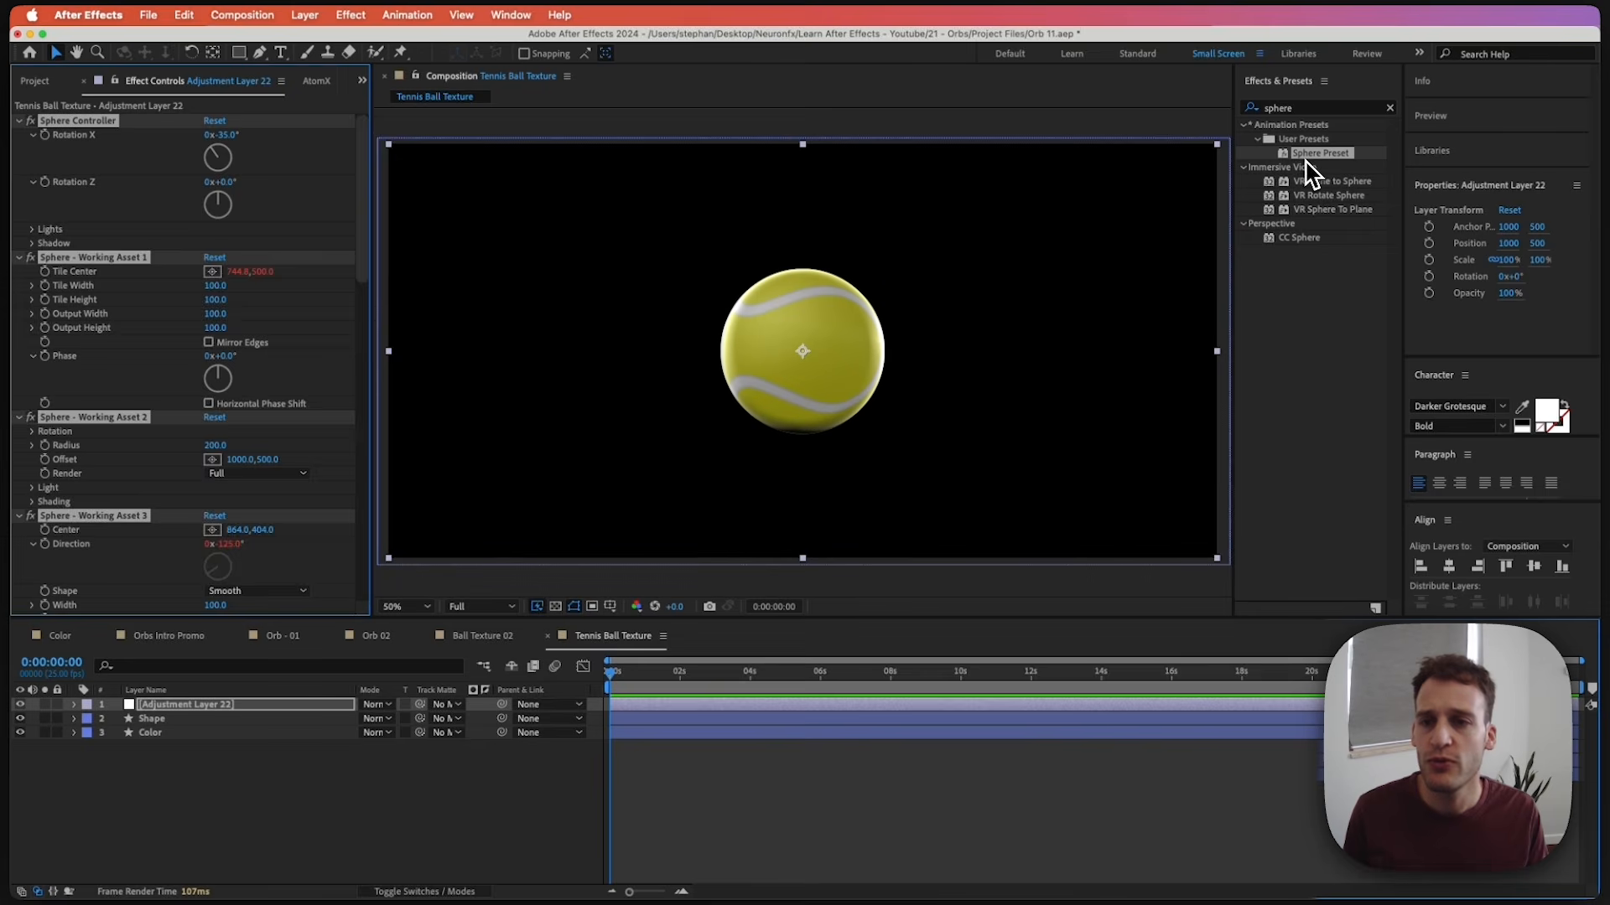
left_click(32, 229)
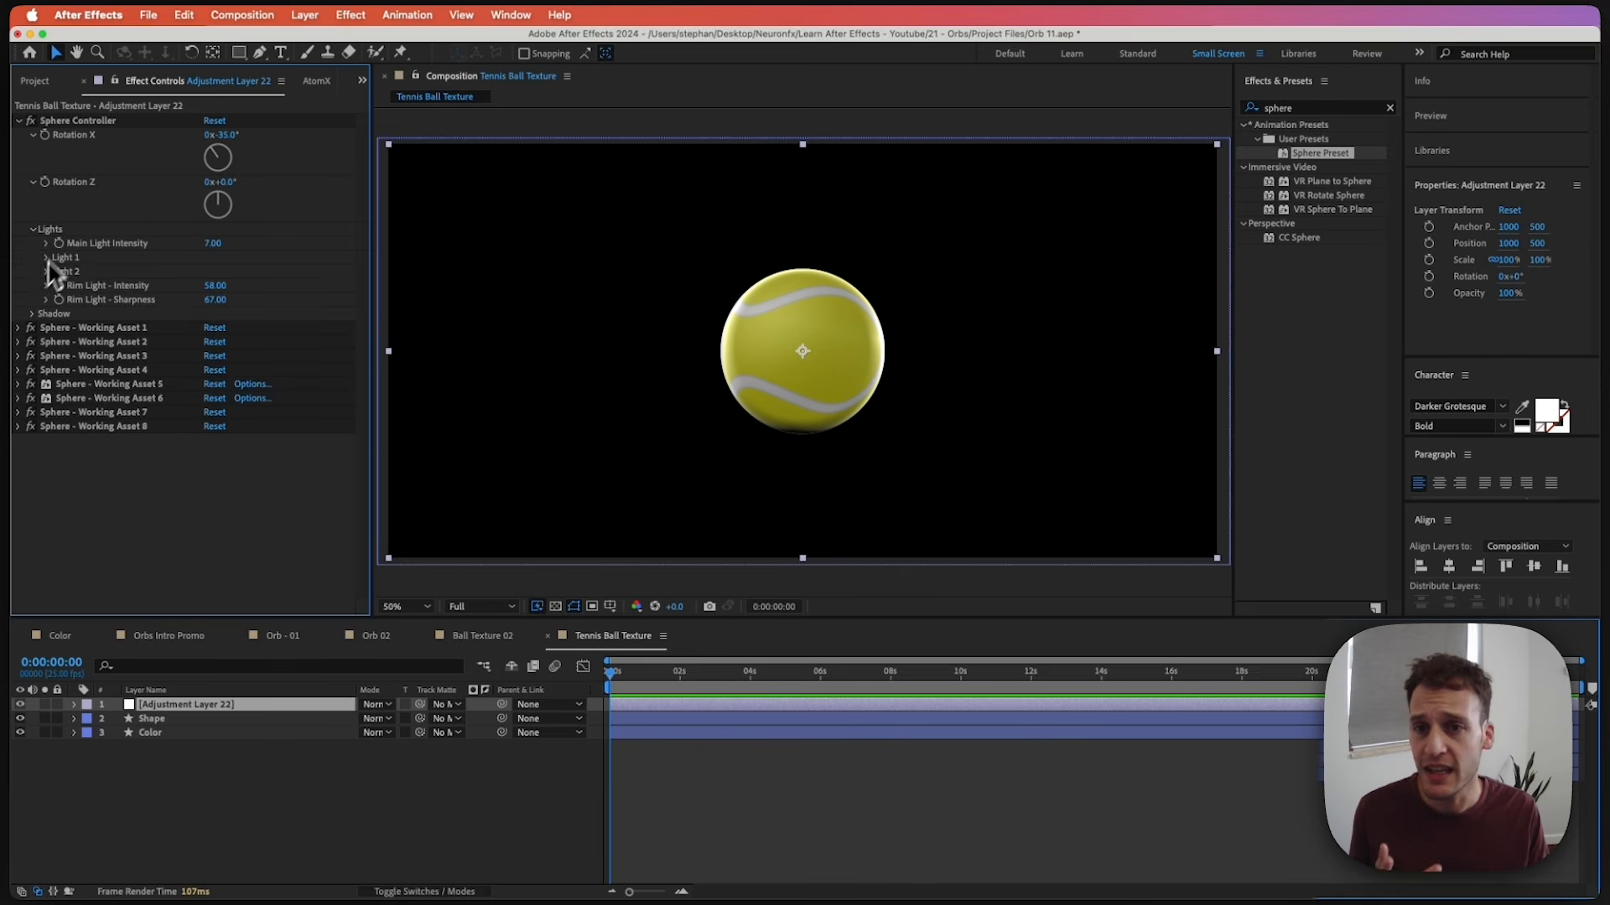
left_click_drag(210, 293, 228, 244)
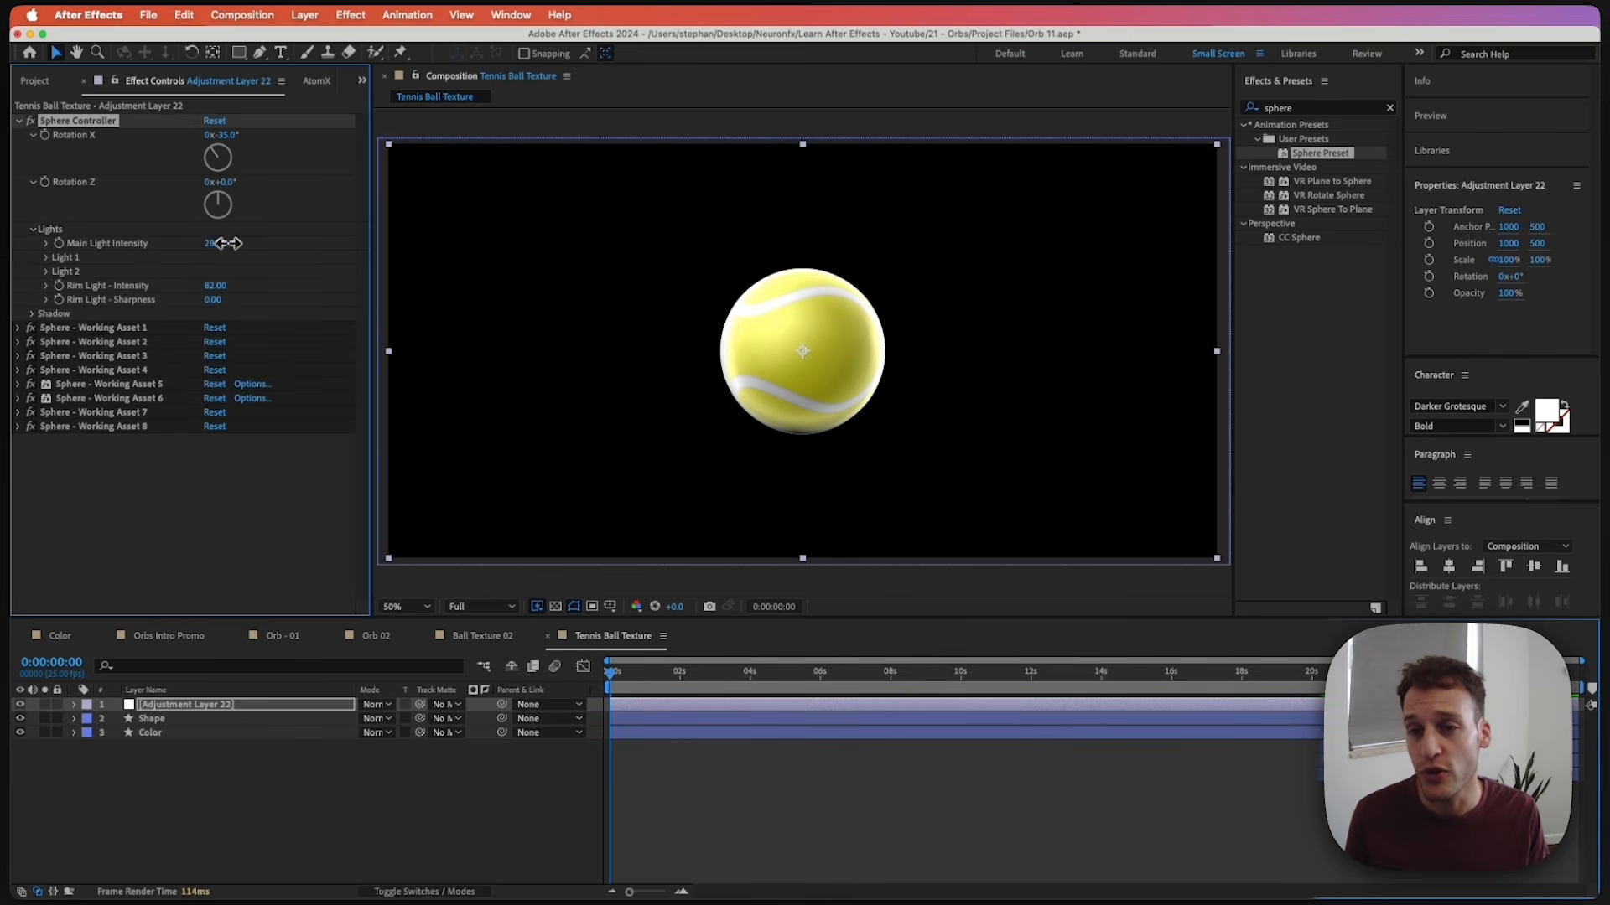
left_click(512, 784)
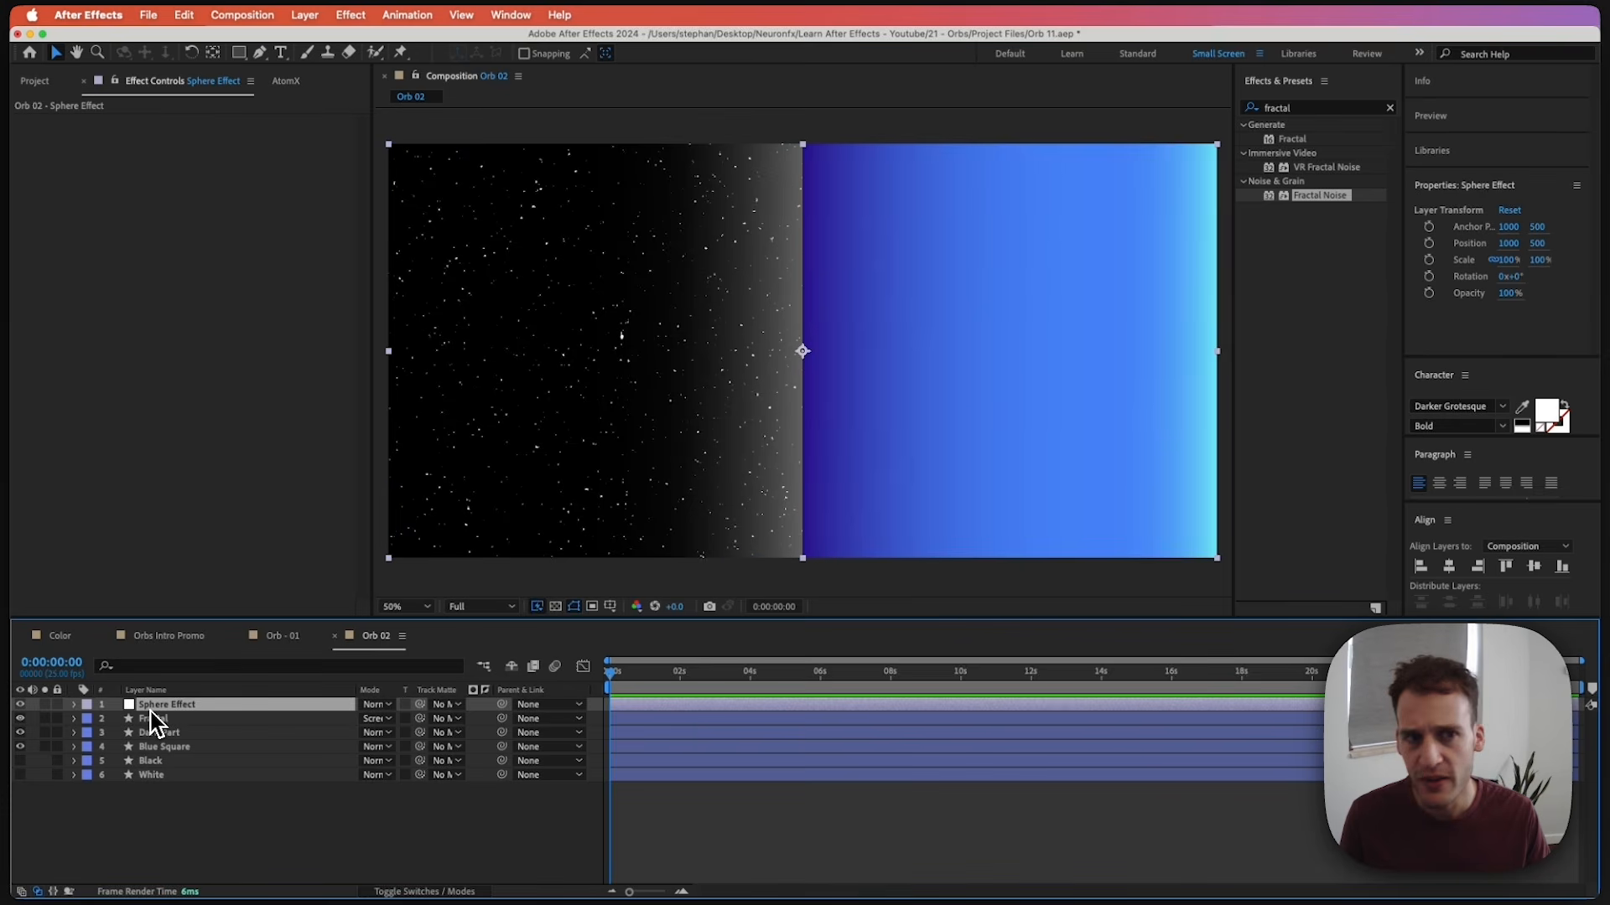
Search the effects for "motion" and apply Motion Tile to the Sphere Effect adjustment layer.
left_click(1305, 108)
type("motion")
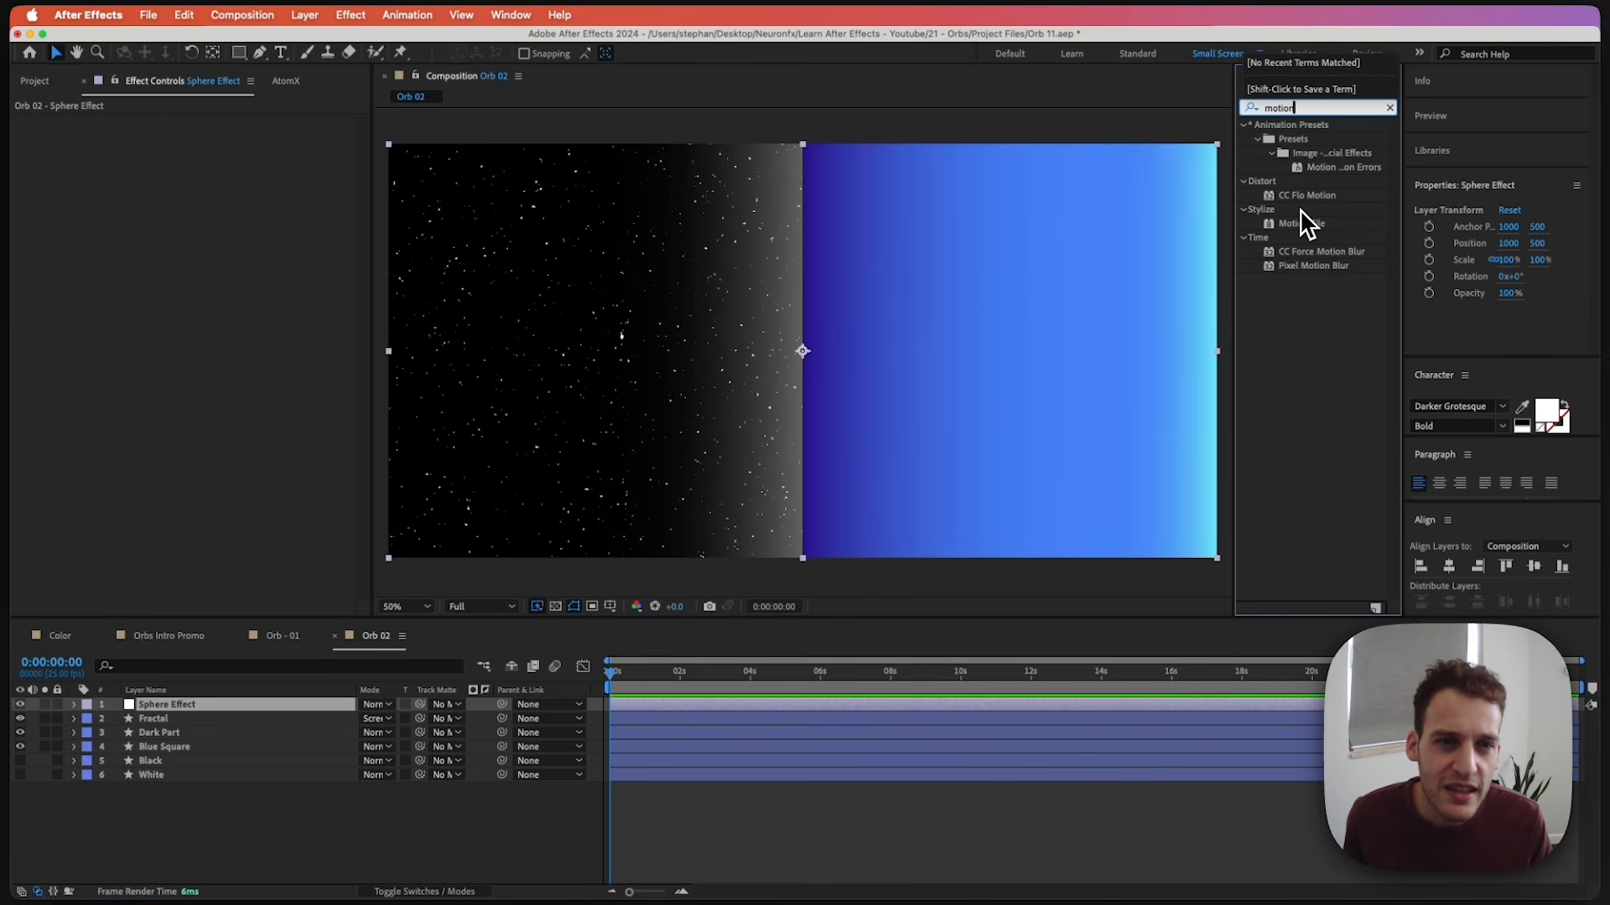
left_click_drag(1304, 223, 142, 220)
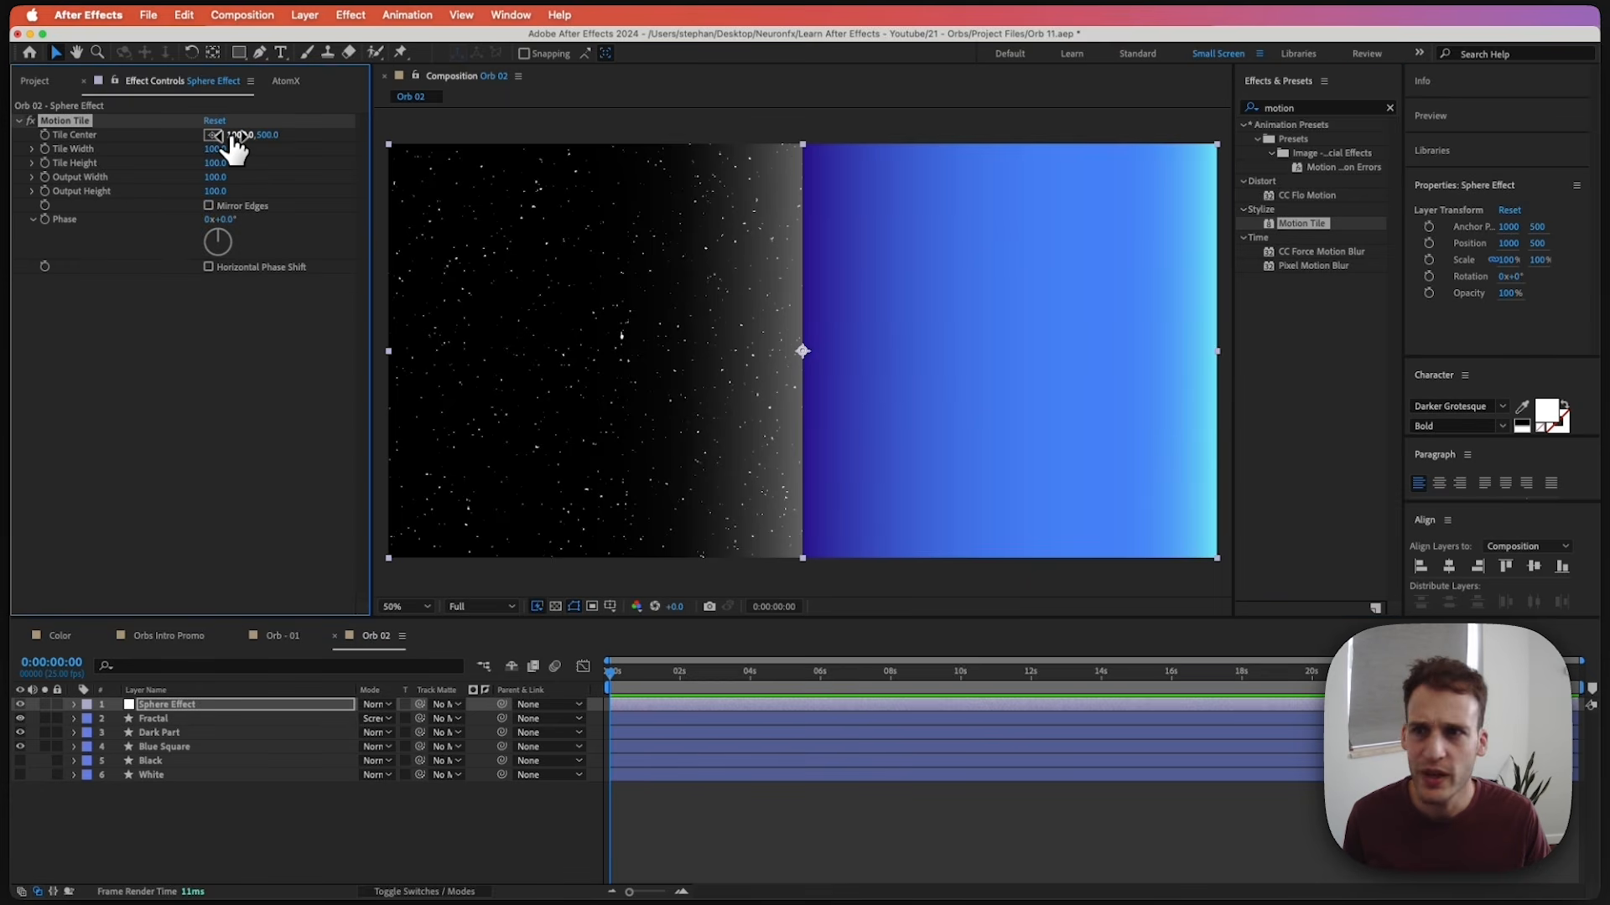
Try shifting the Motion Tile's tile center horizontally, and reset the effect to its defaults.
left_click_drag(233, 146, 942, 146)
left_click_drag(1027, 181, 629, 310)
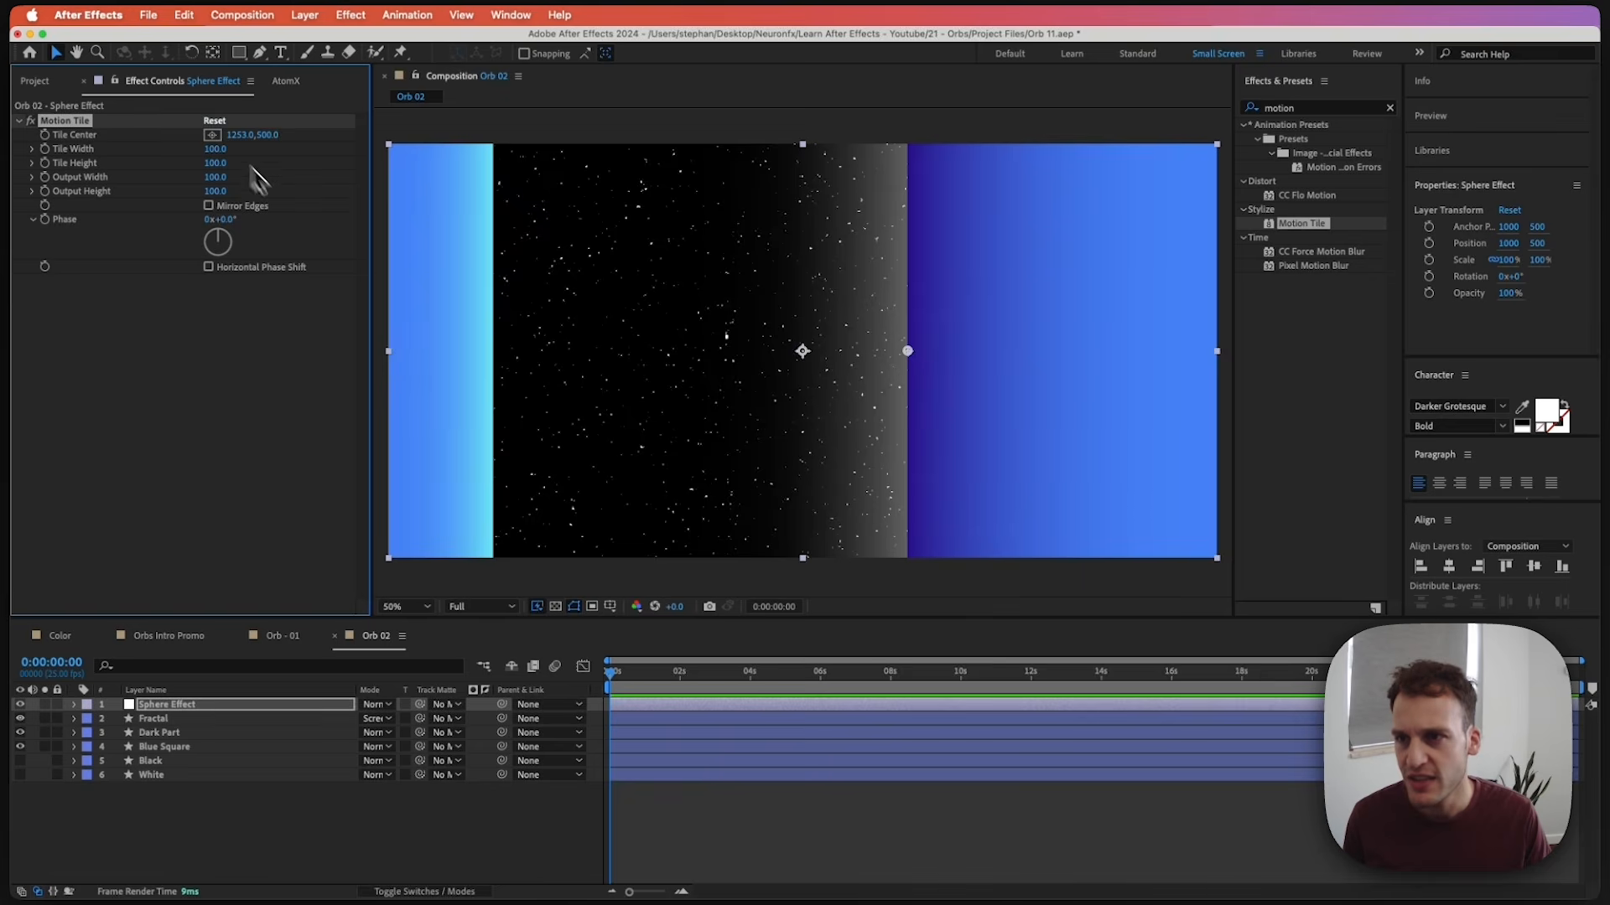
left_click(214, 122)
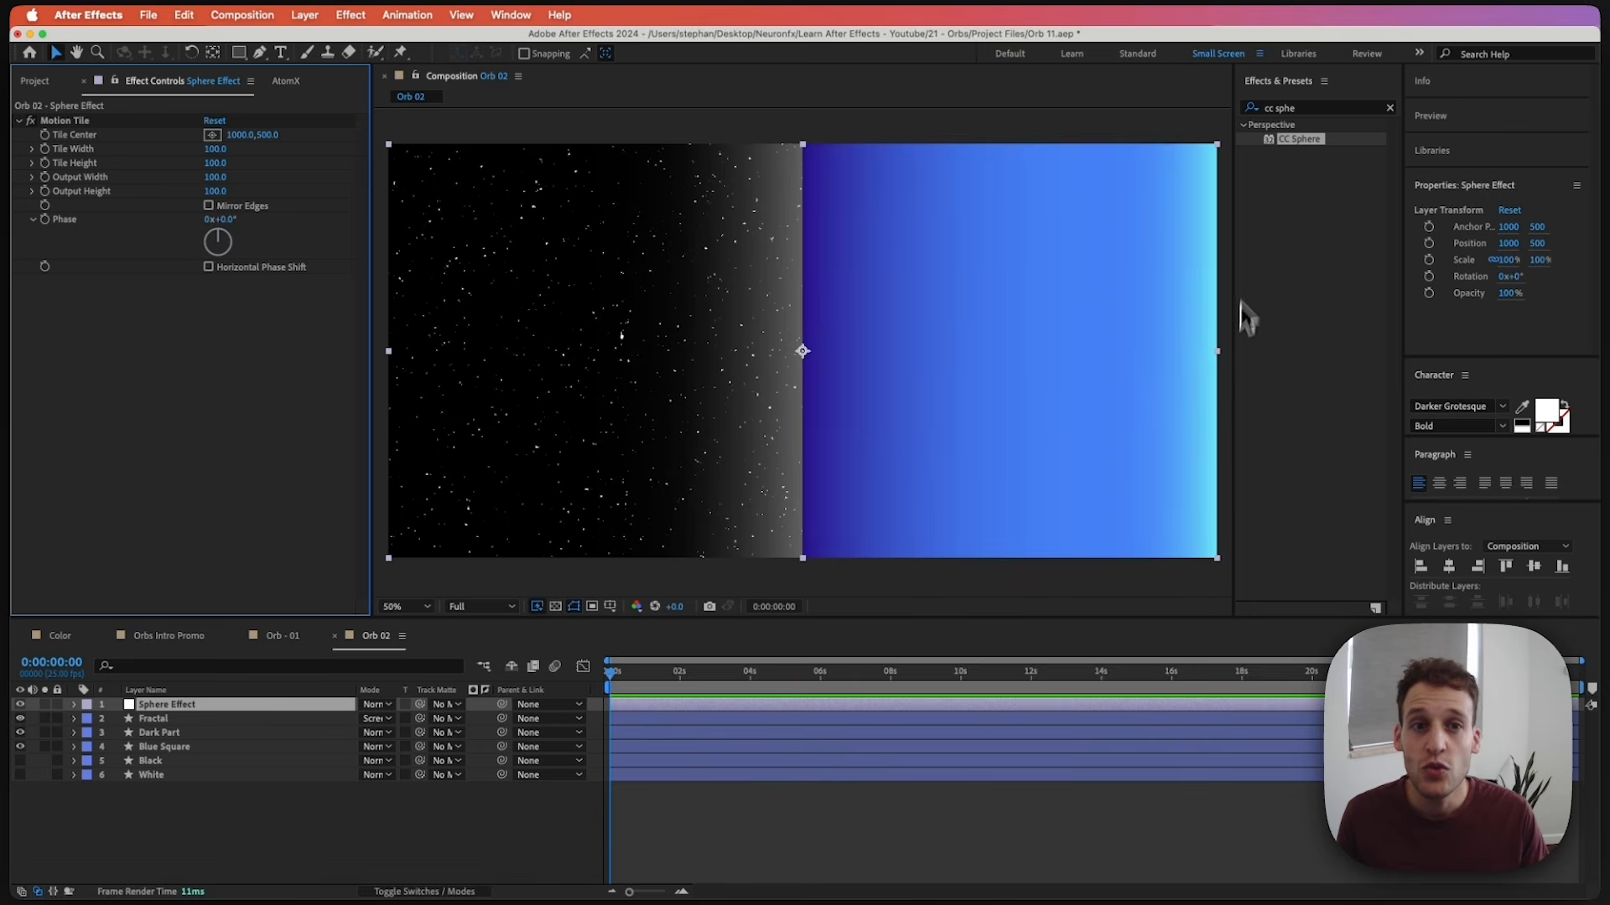
Apply CC Sphere to the Sphere Effect layer below Motion Tile and set its light direction to -58°.
left_click_drag(1290, 147, 241, 370)
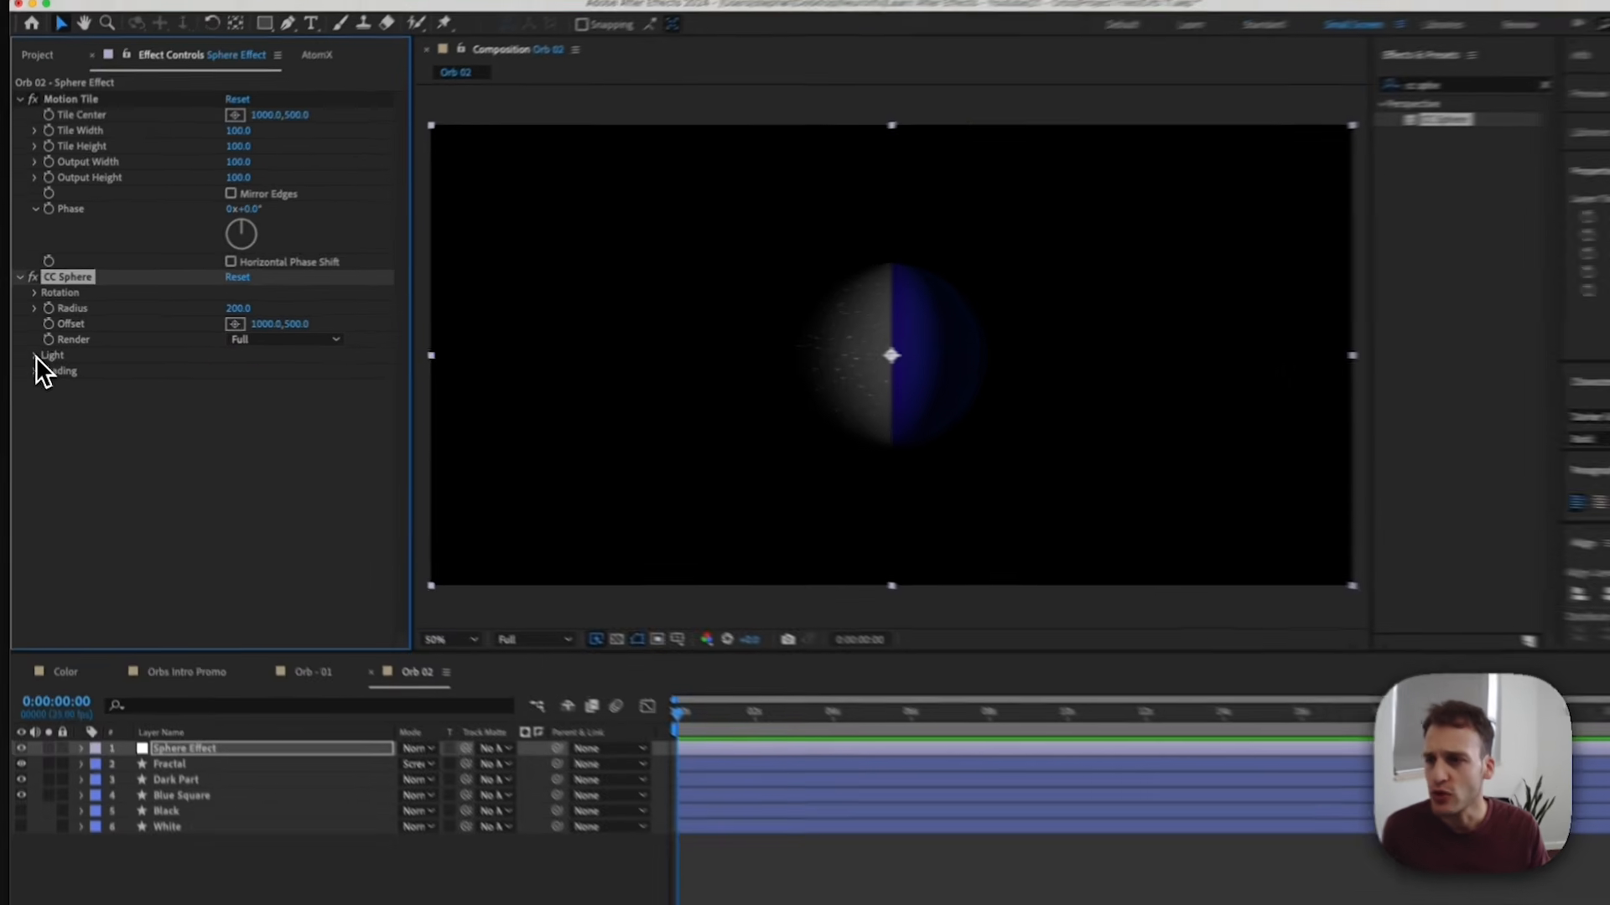
left_click(32, 352)
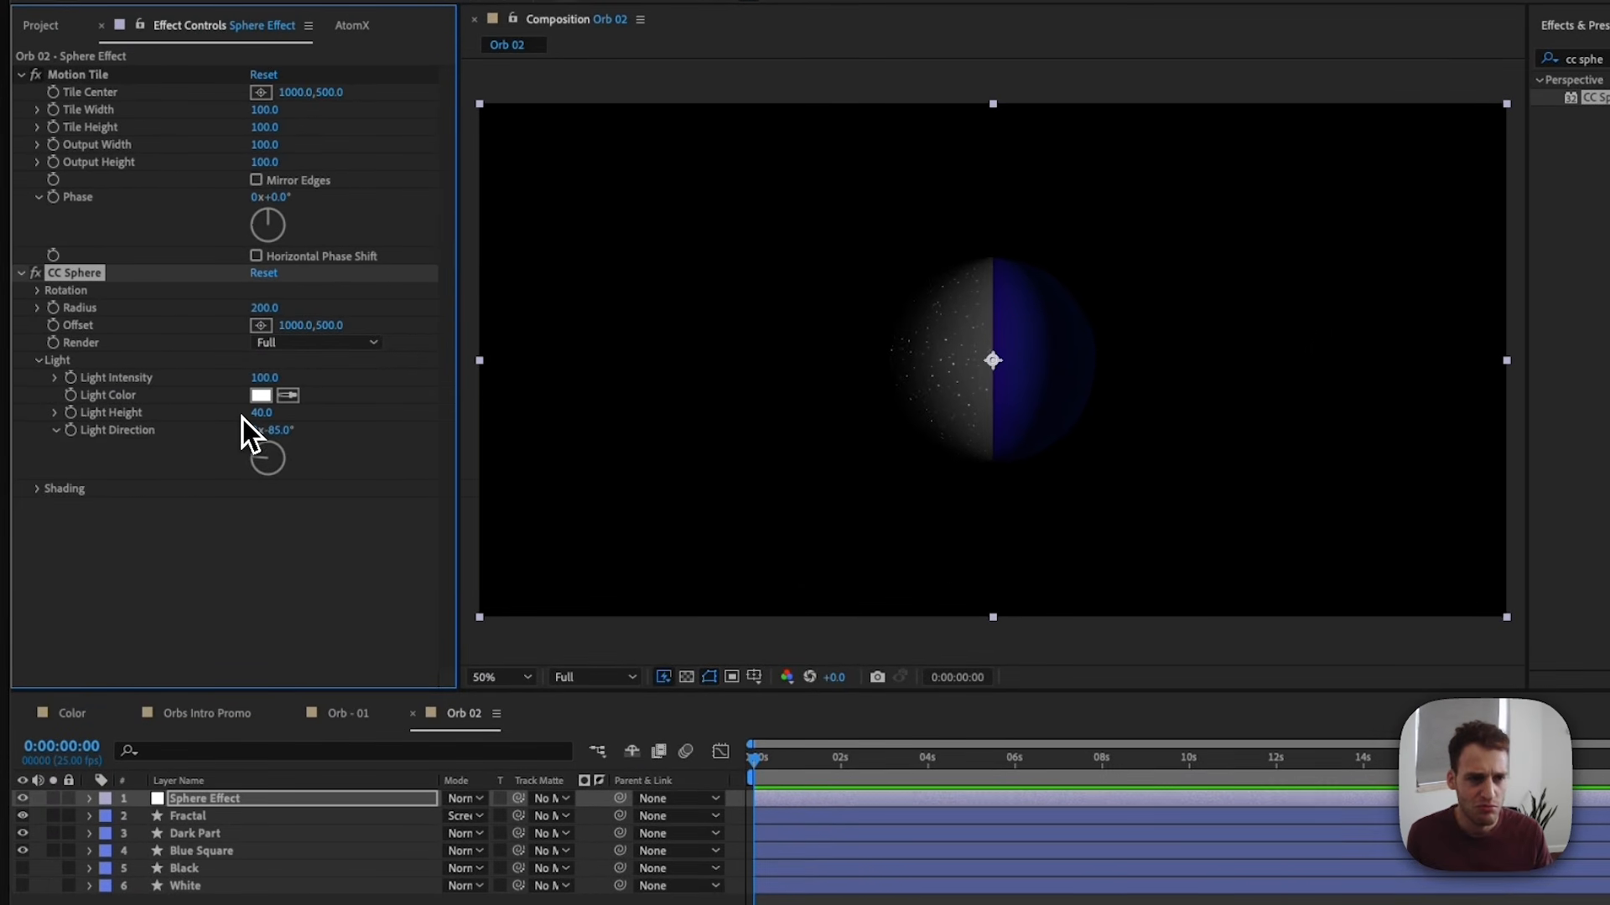
left_click_drag(252, 452, 256, 452)
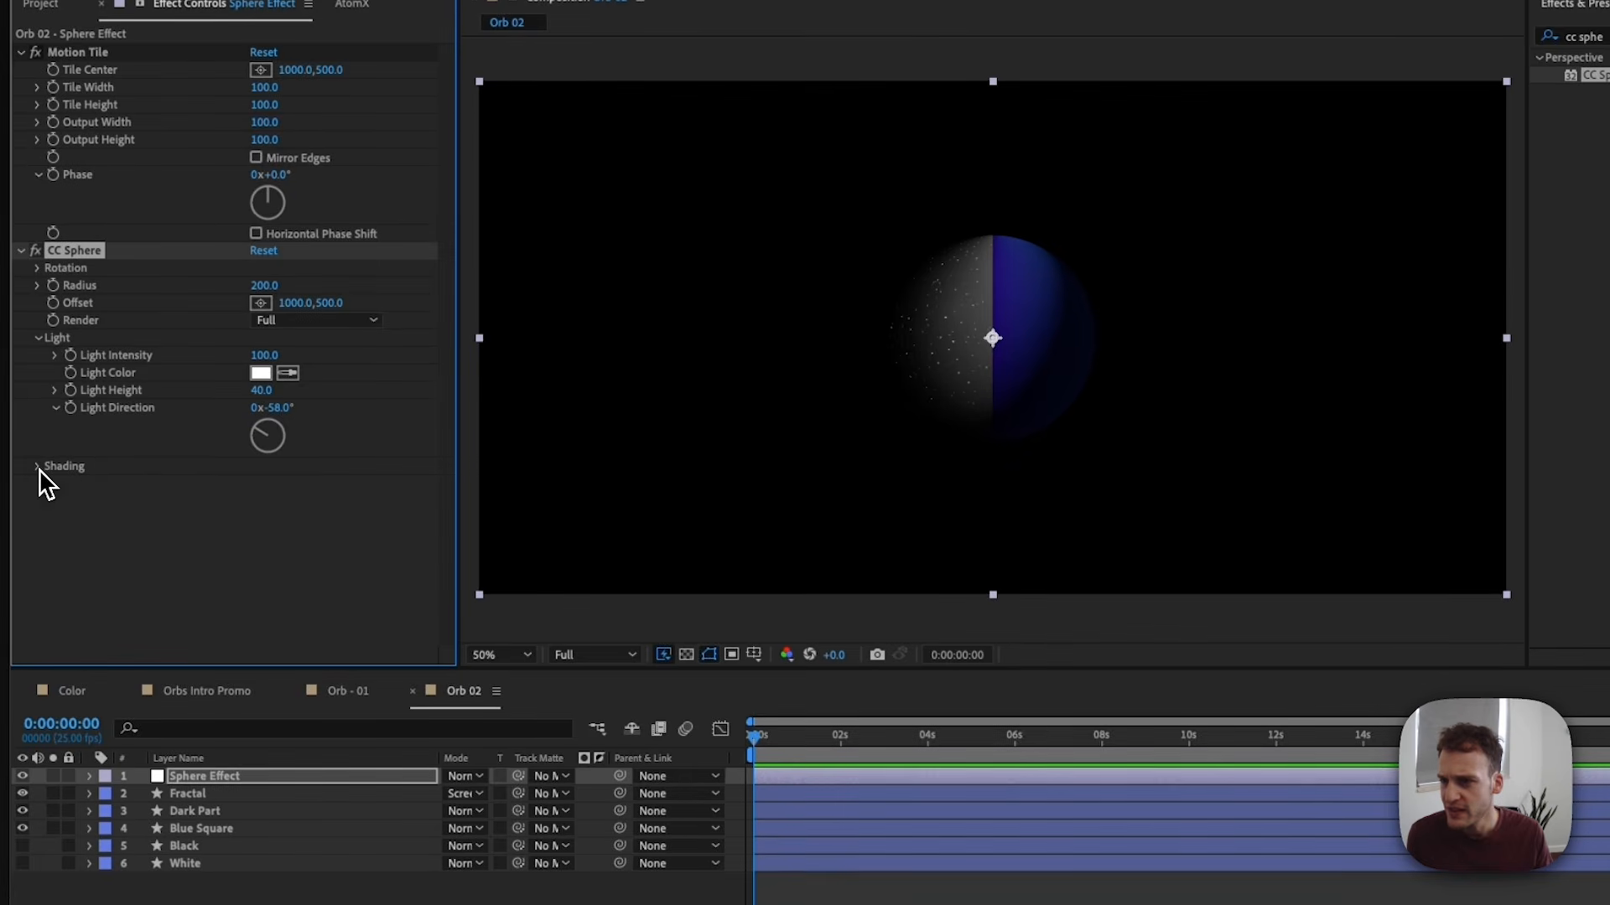
In CC Sphere's shading, set ambient to 50 and specular to 100.
left_click(38, 470)
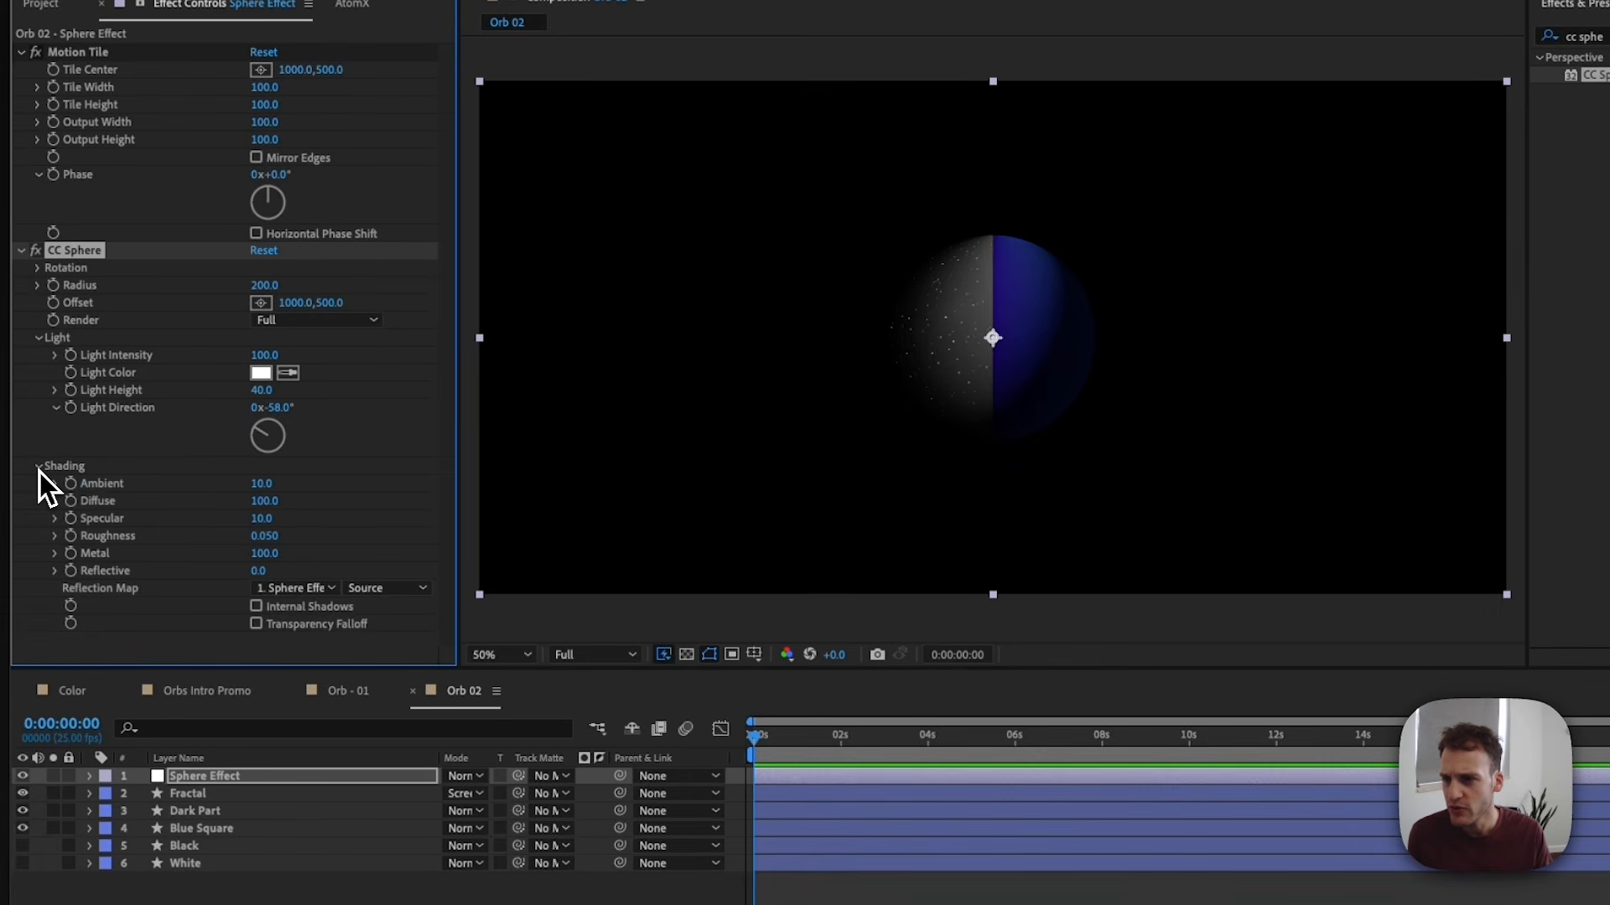
left_click(260, 488)
type("50")
key("Return")
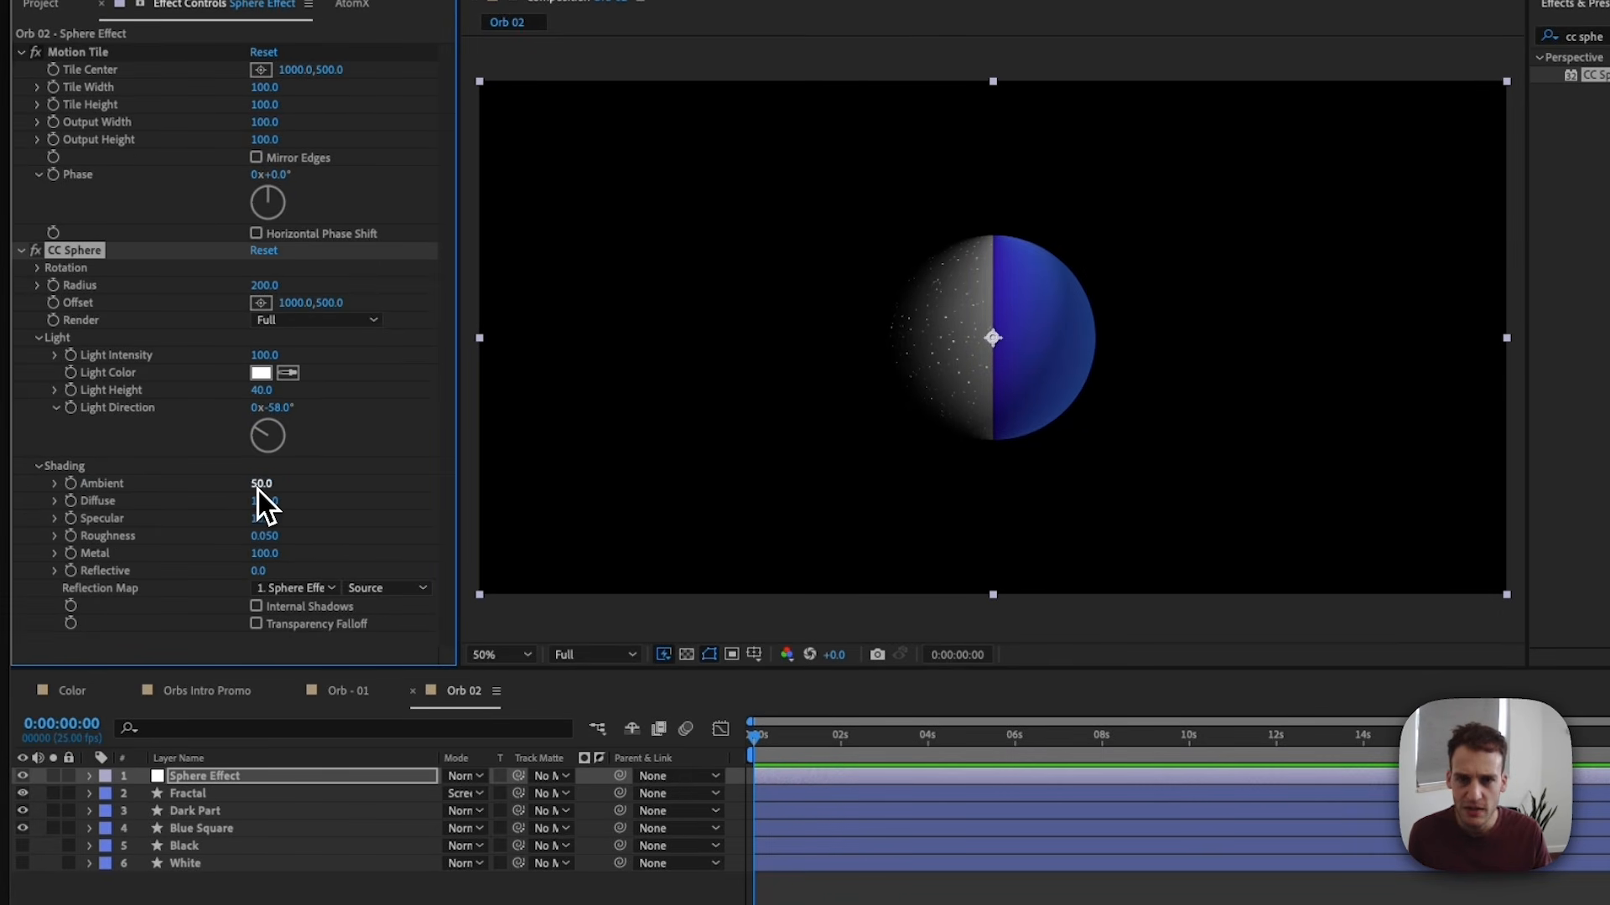
left_click(262, 518)
type("10")
key("Return")
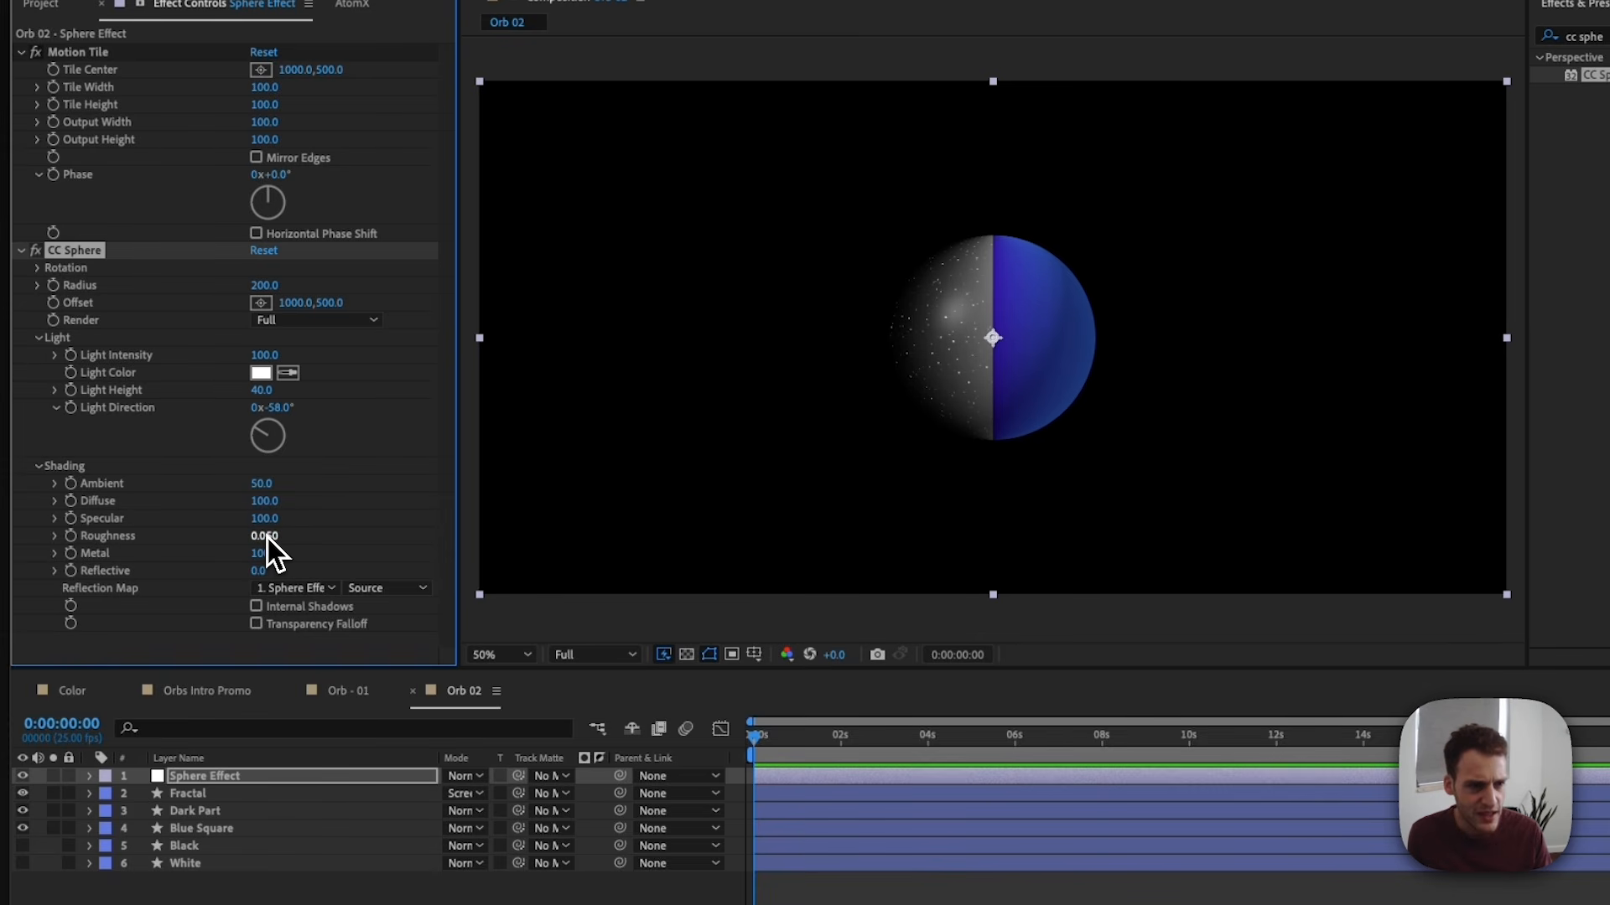
In CC Sphere's shading, set roughness to 0.5 and metal to 0.
left_click(265, 536)
type("0.1")
key("Return")
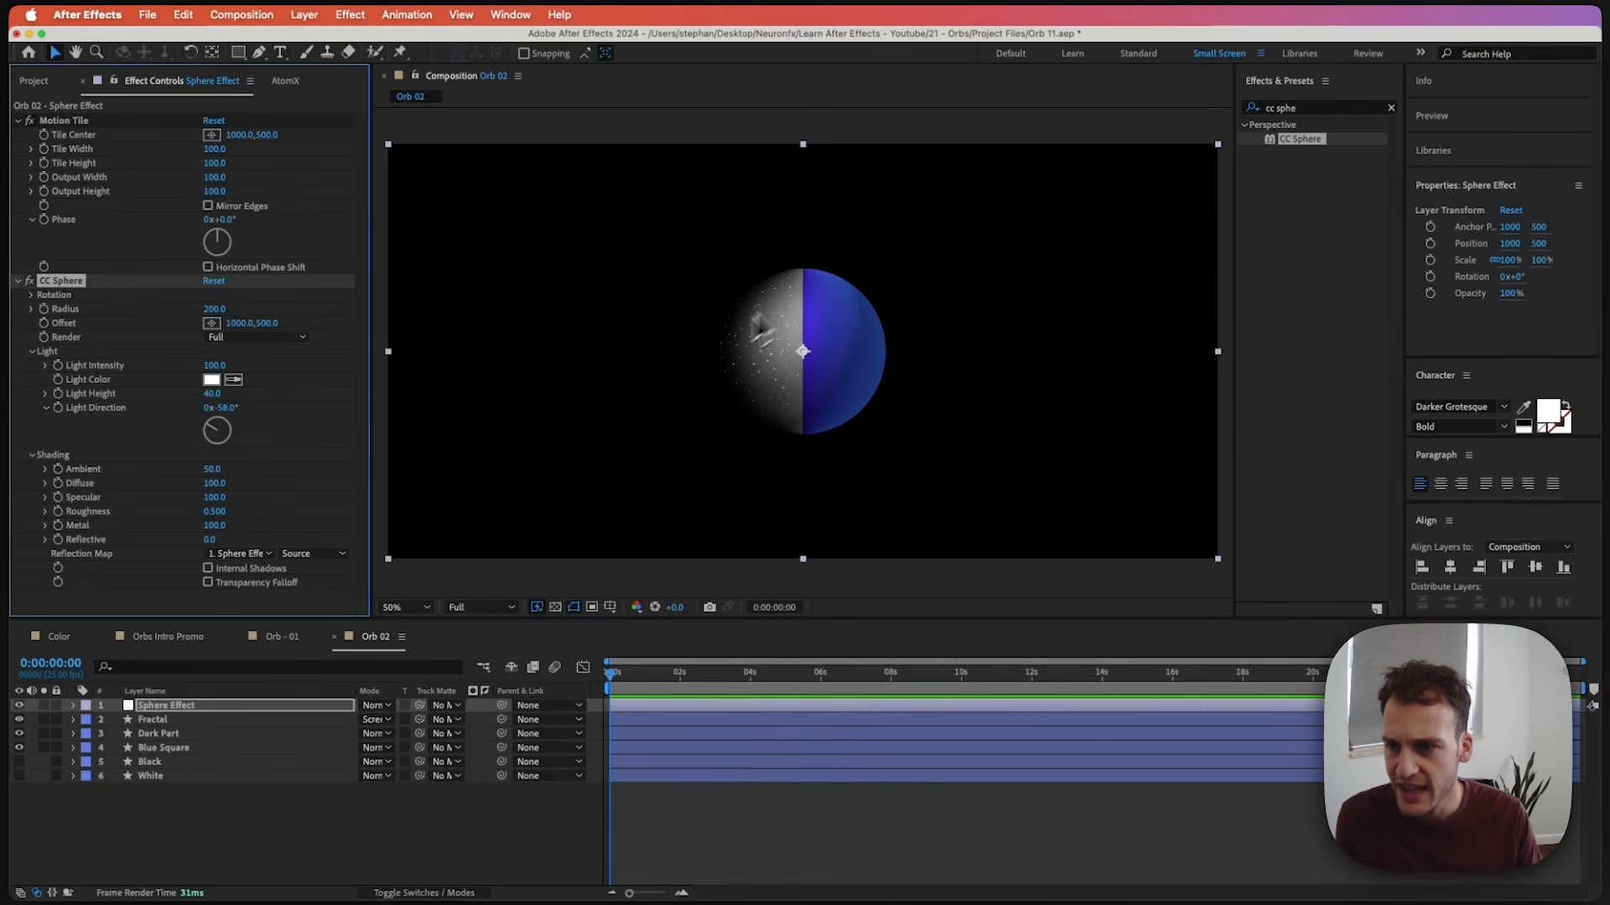
left_click(225, 525)
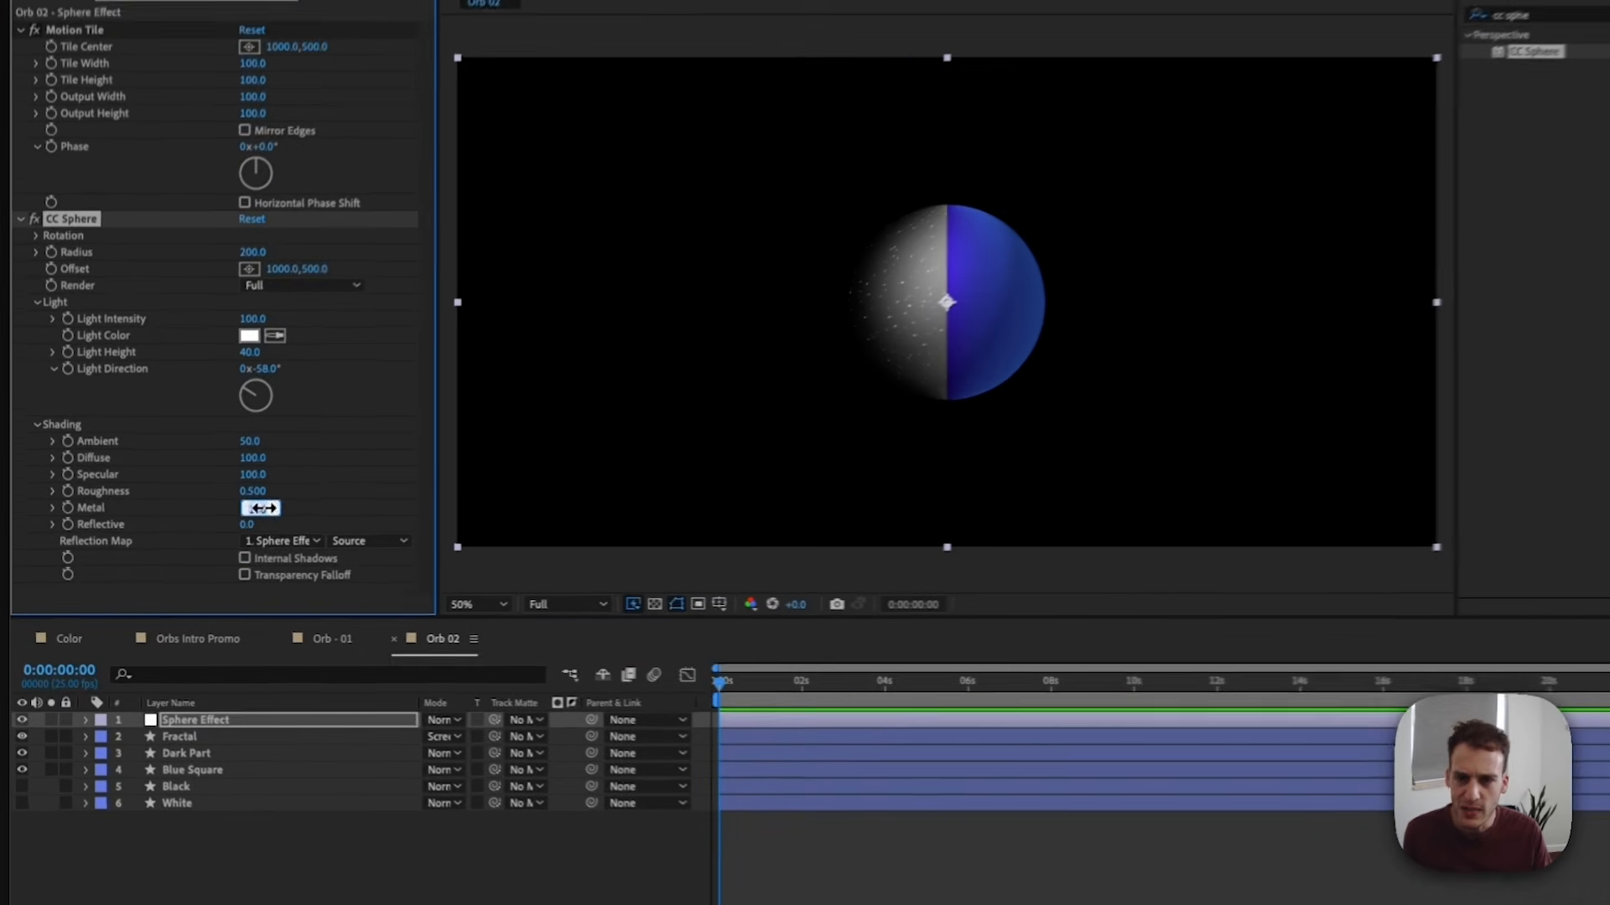
type("0")
key("Return")
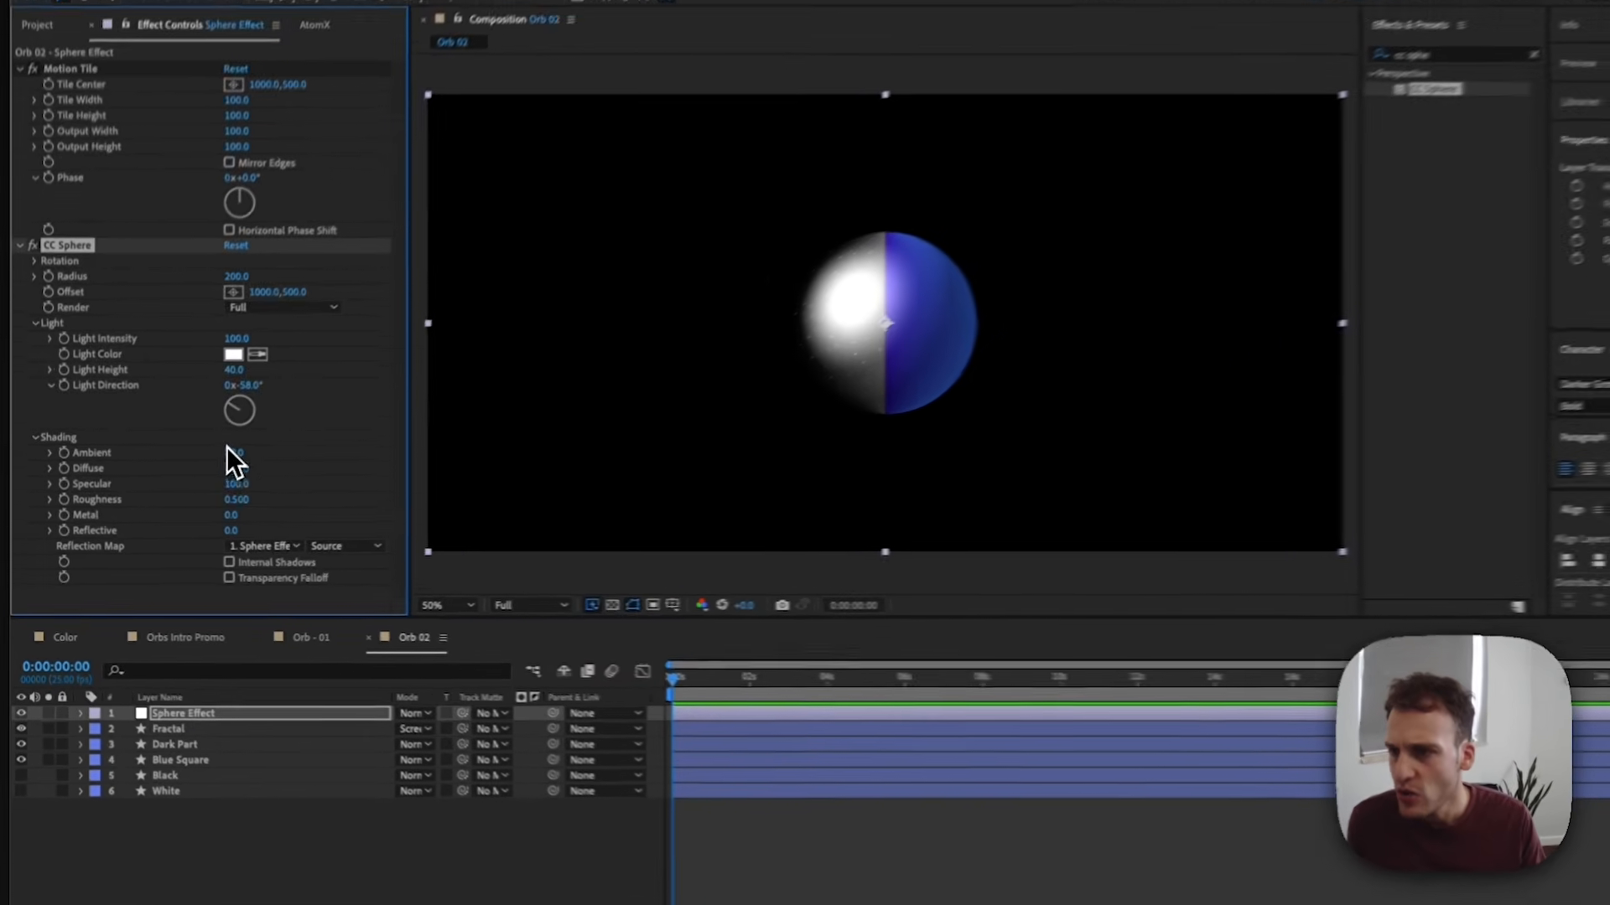
Set CC Sphere's light intensity to 7 and collapse the effect's settings.
left_click(262, 304)
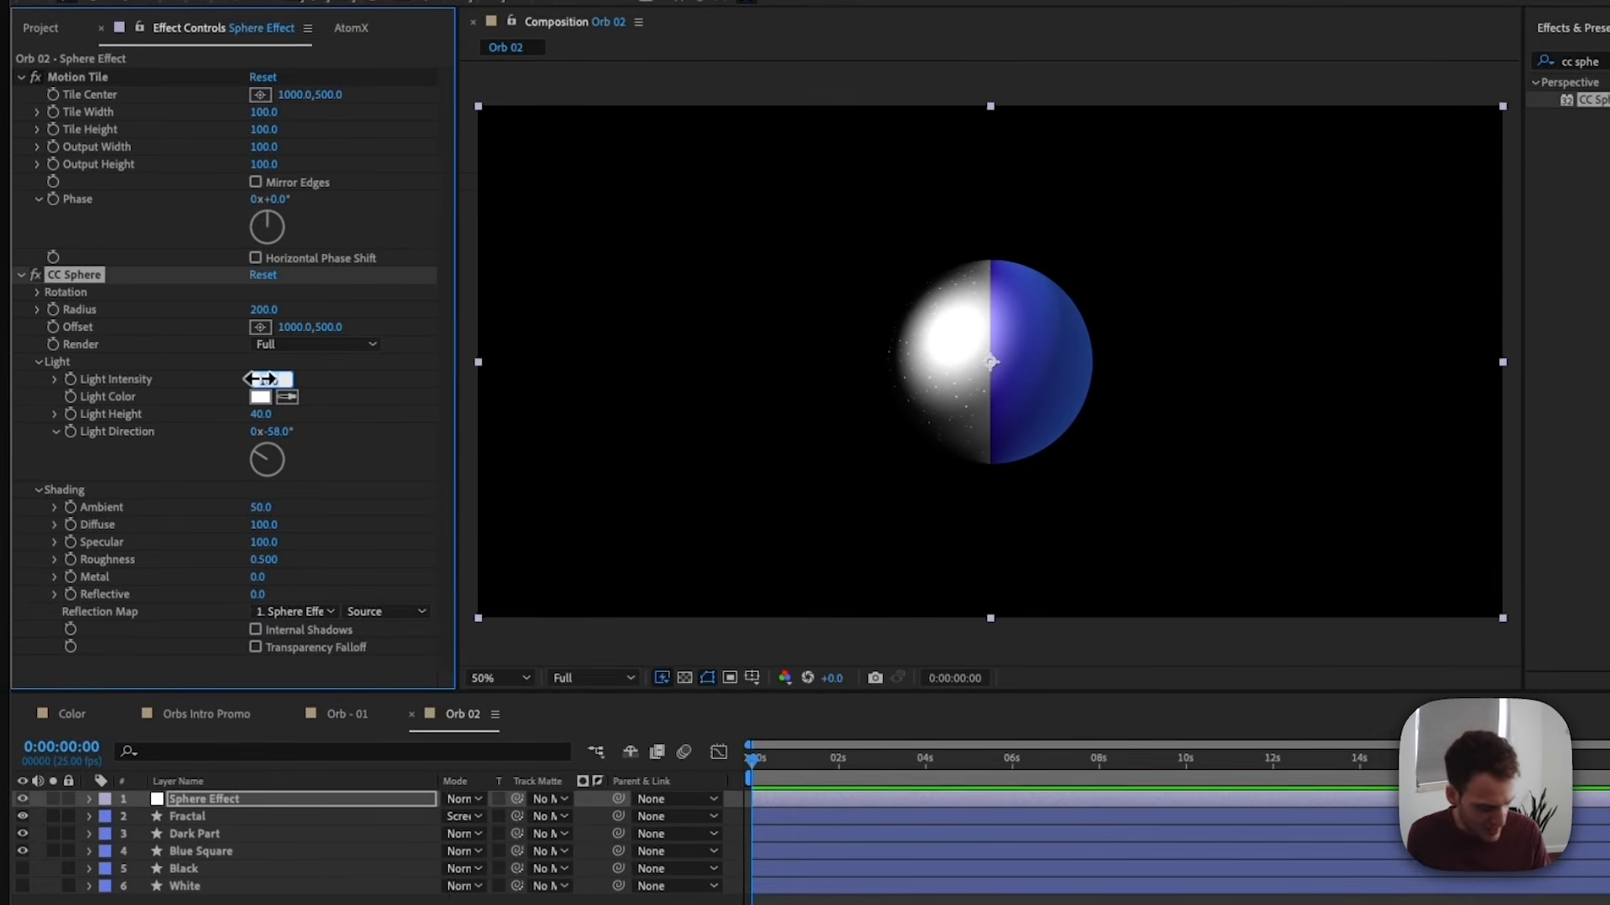
type("7")
key("Return")
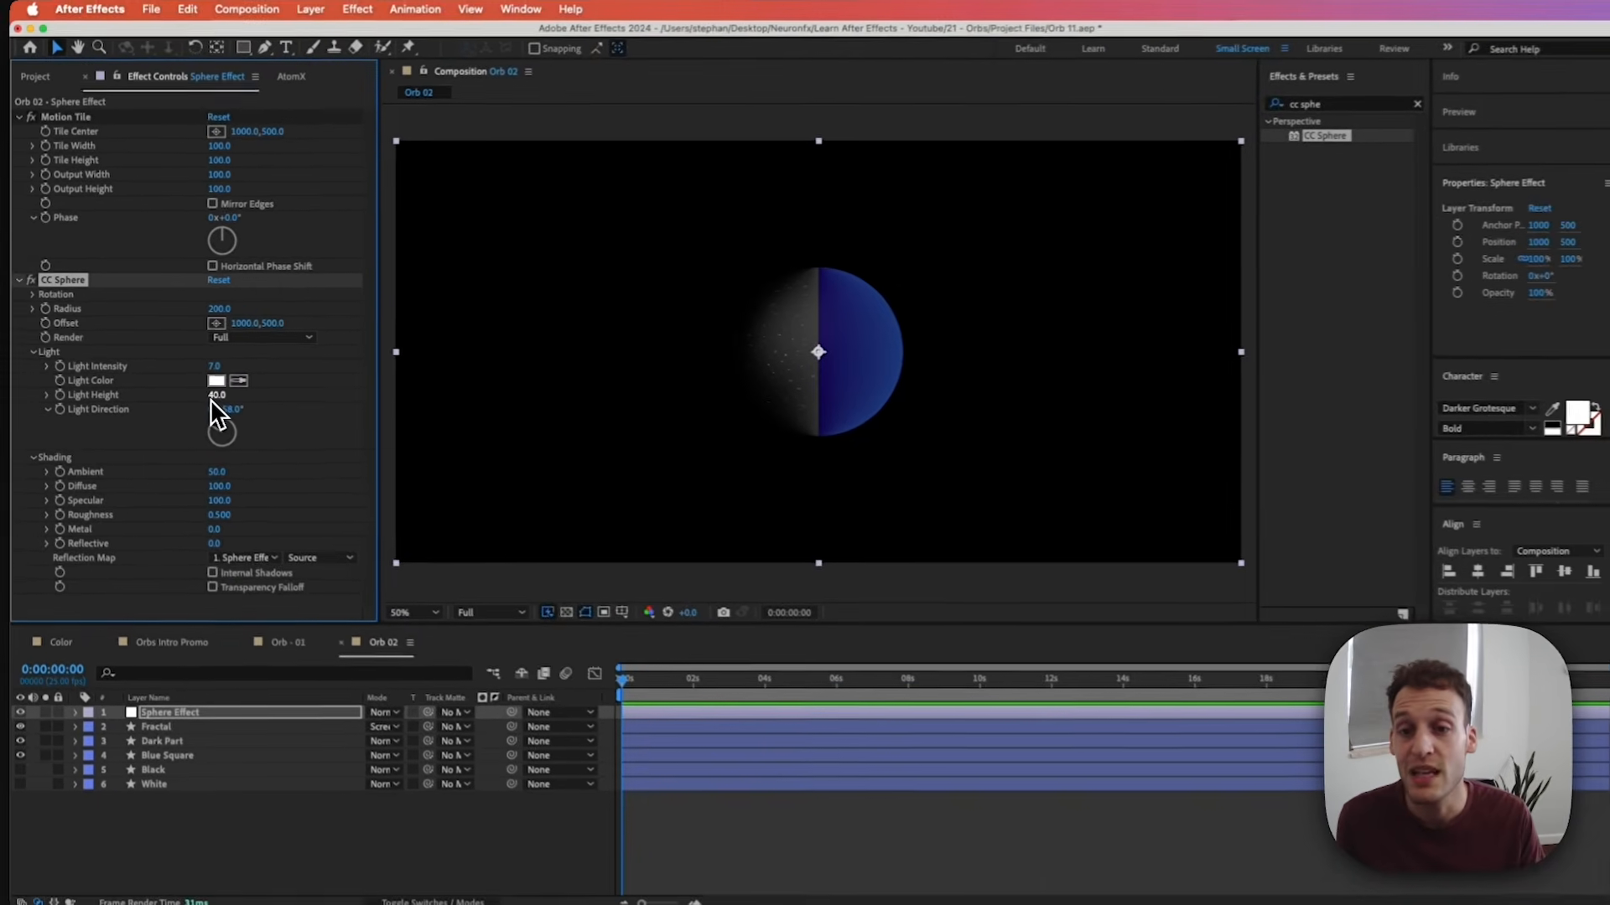
left_click(20, 274)
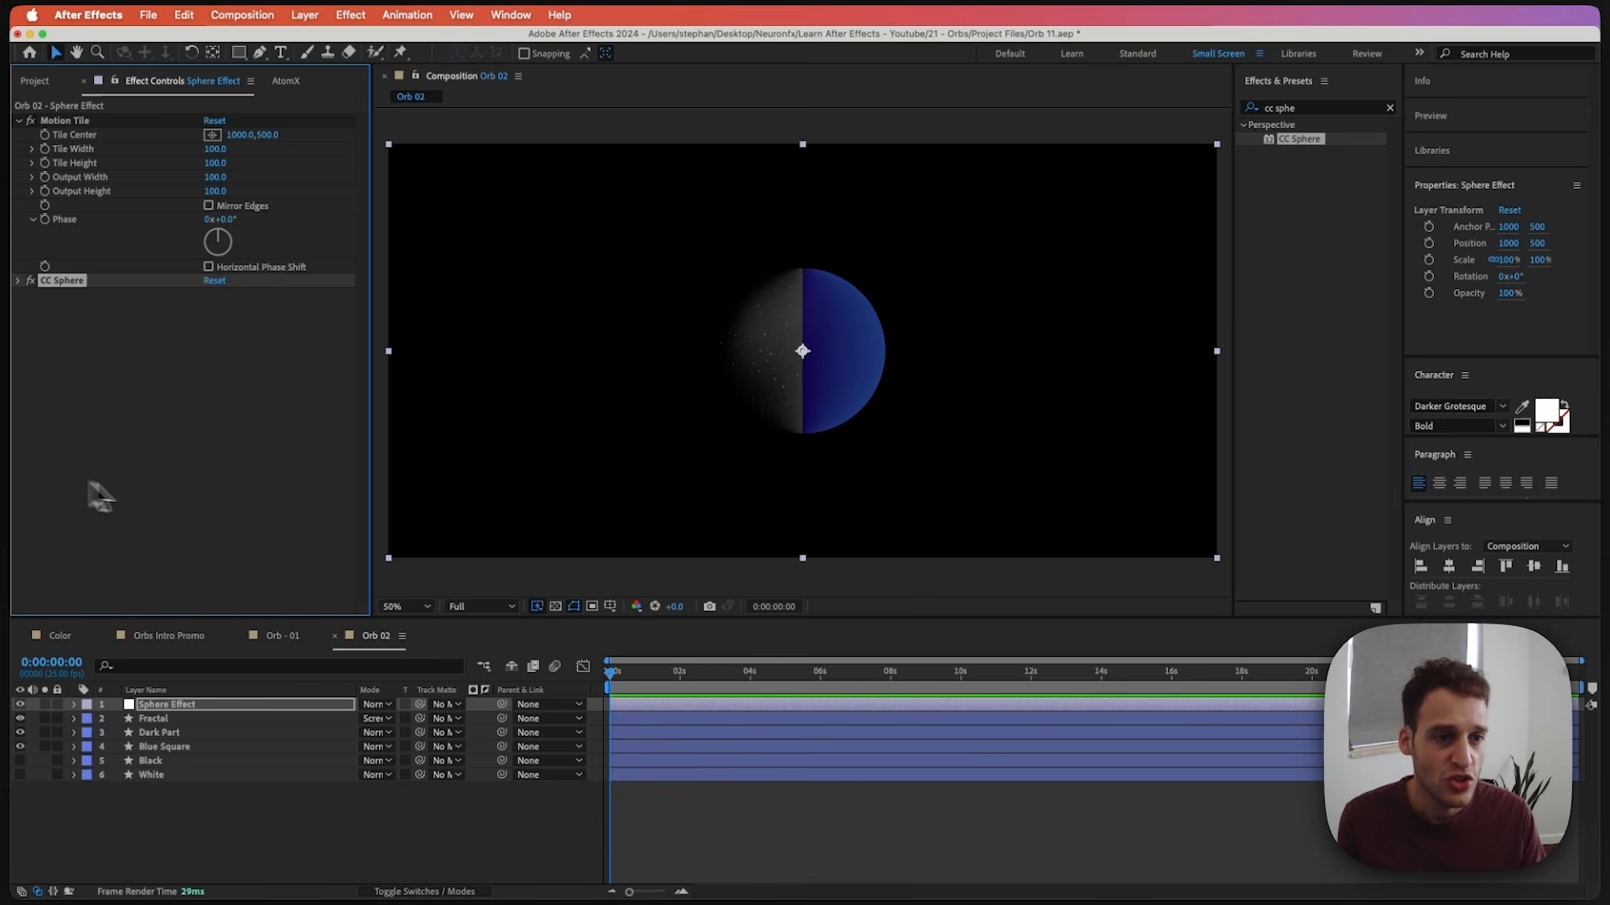
Search the effects for "light s" and apply CC Light Sweep below CC Sphere, with its center at 822, 254 and direction at -37°.
left_click(1274, 112)
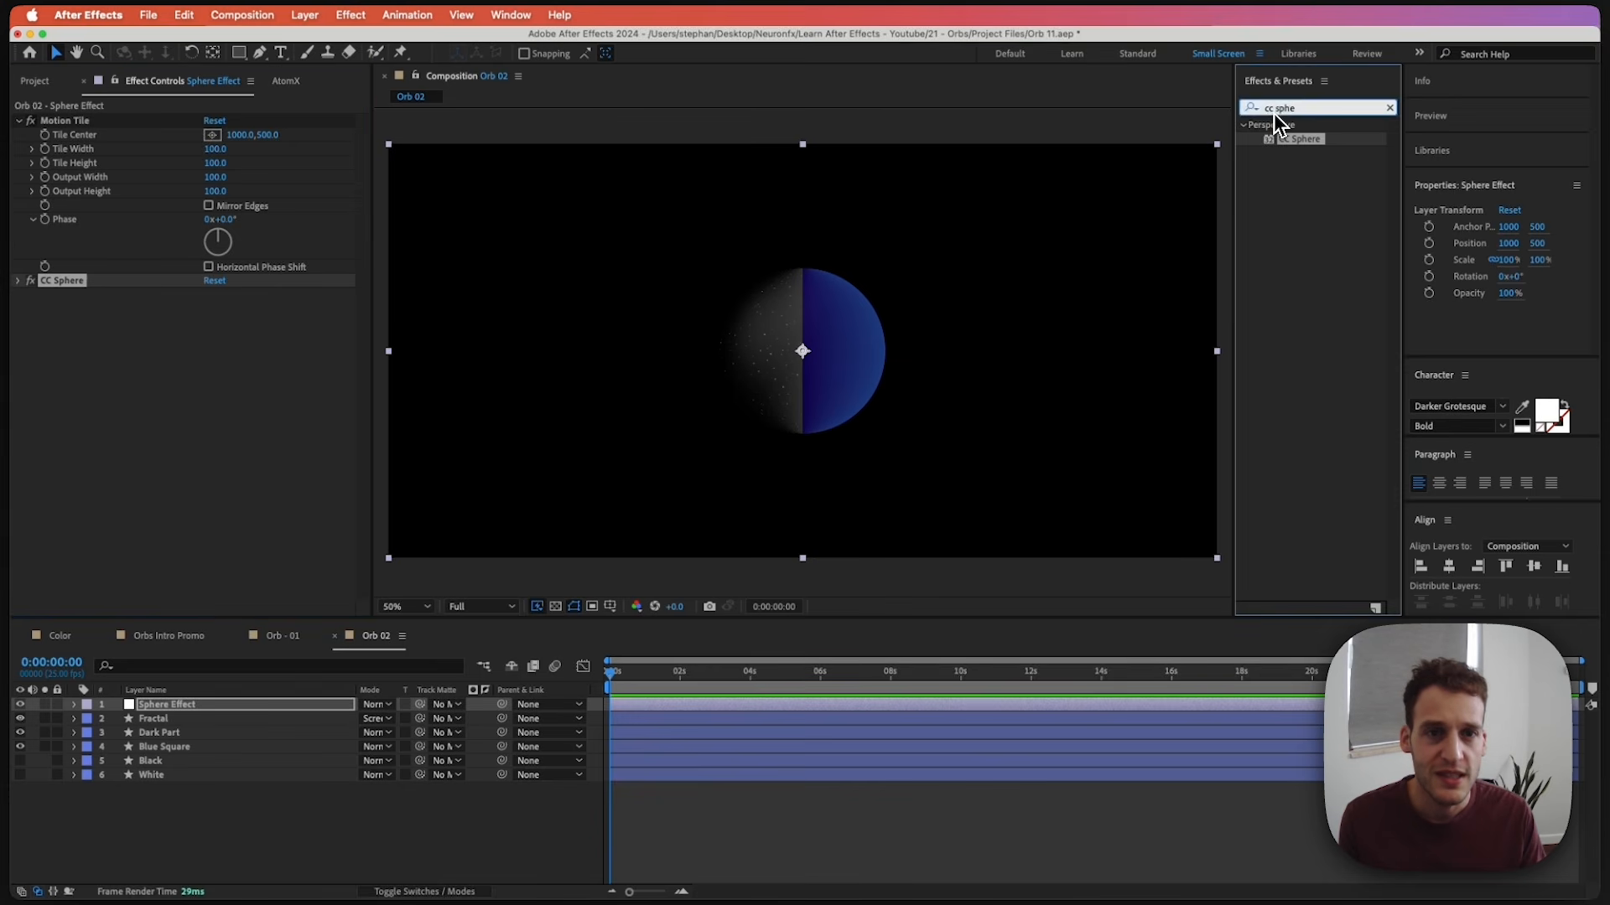
type("light s")
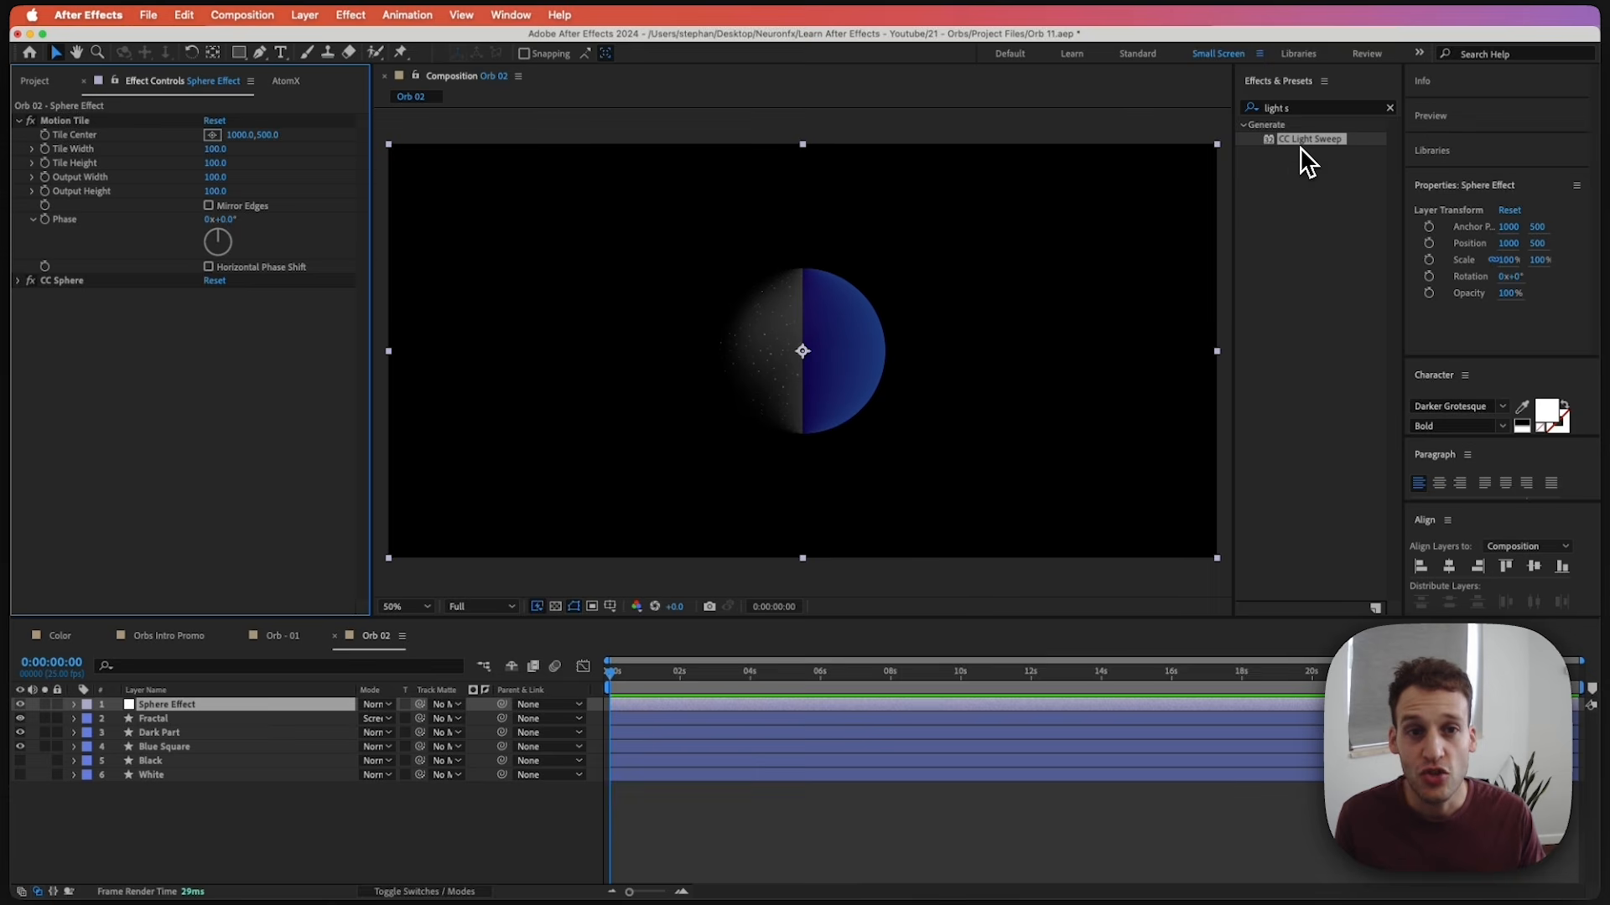
left_click_drag(1302, 141, 258, 401)
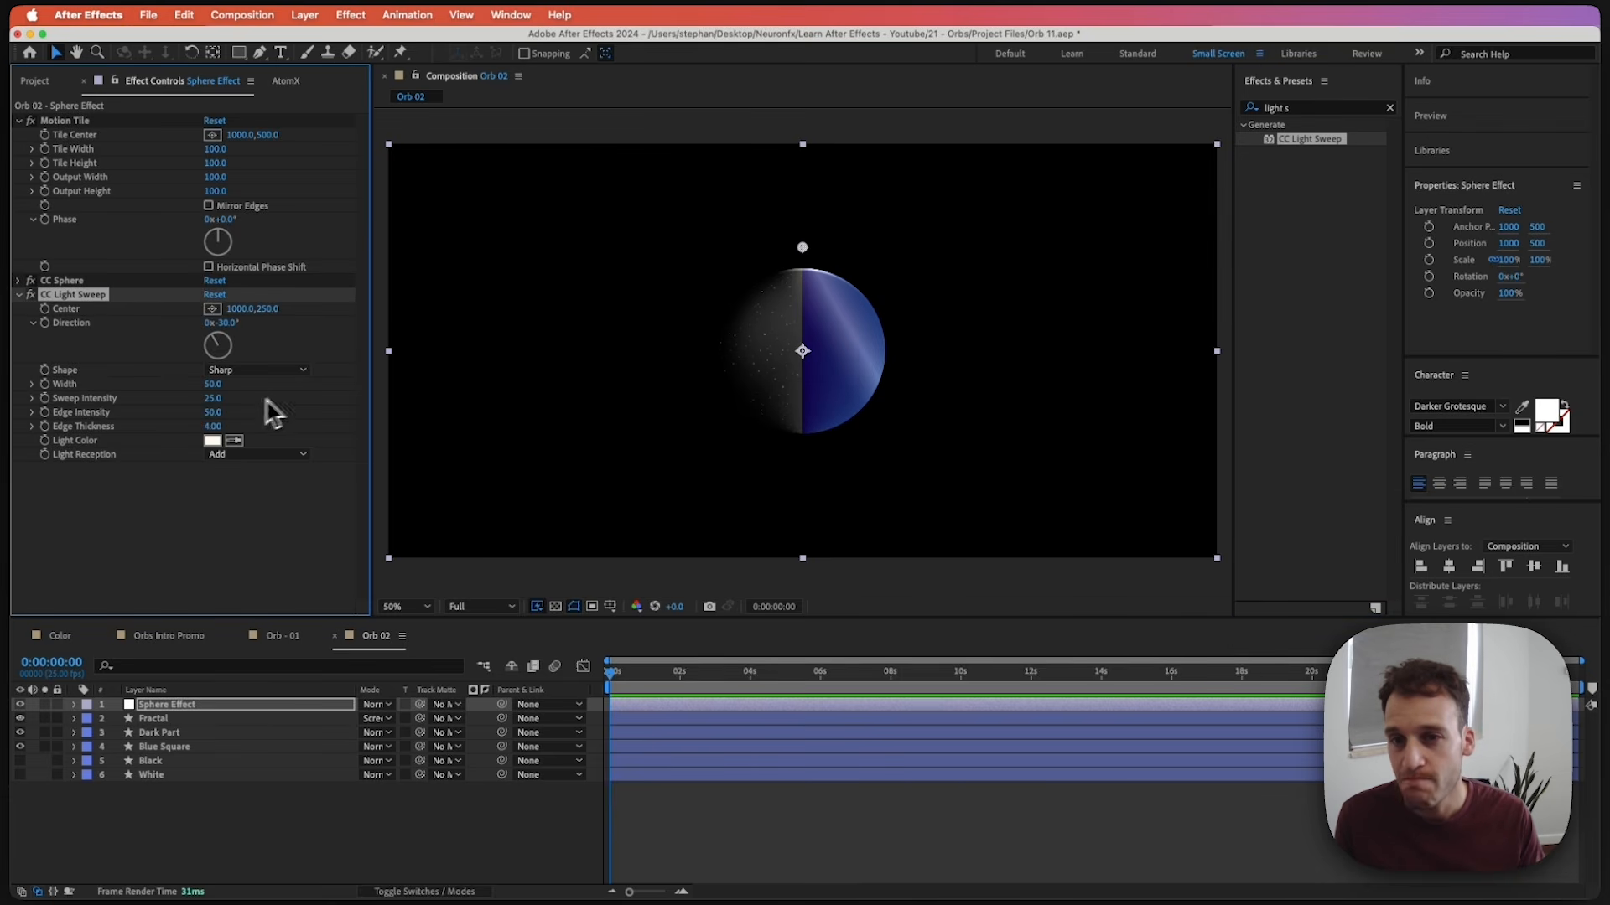
left_click_drag(800, 250, 709, 263)
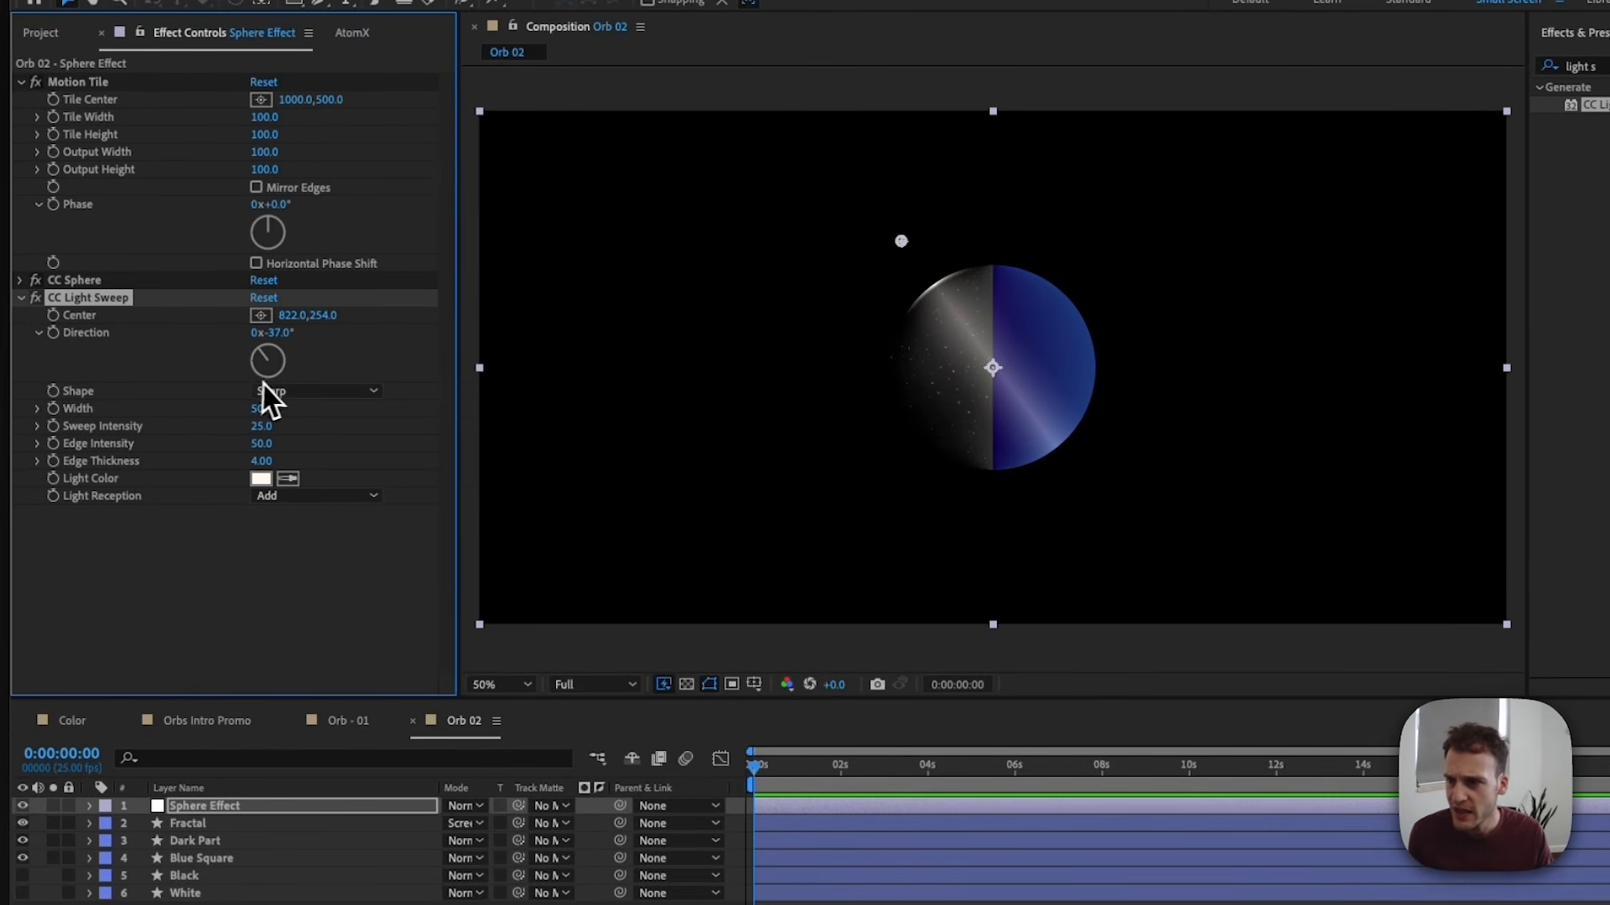
Set the light sweep's shape to Smooth, its width to 100 and its sweep intensity to 4.
left_click(284, 391)
left_click(317, 441)
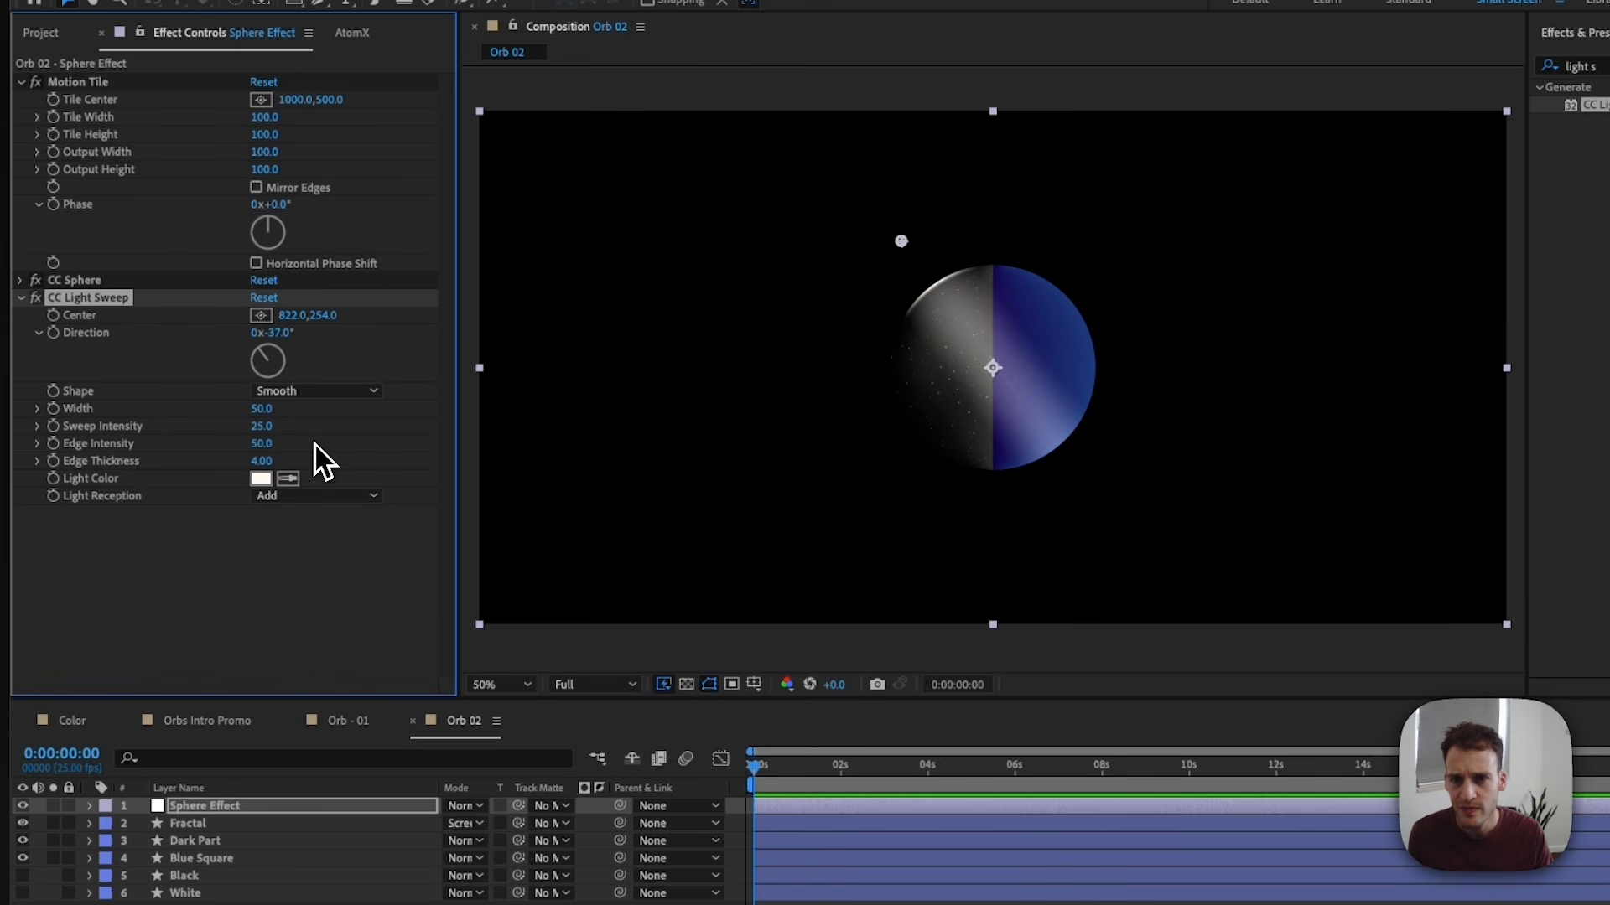
left_click_drag(262, 408, 562, 391)
left_click(264, 408)
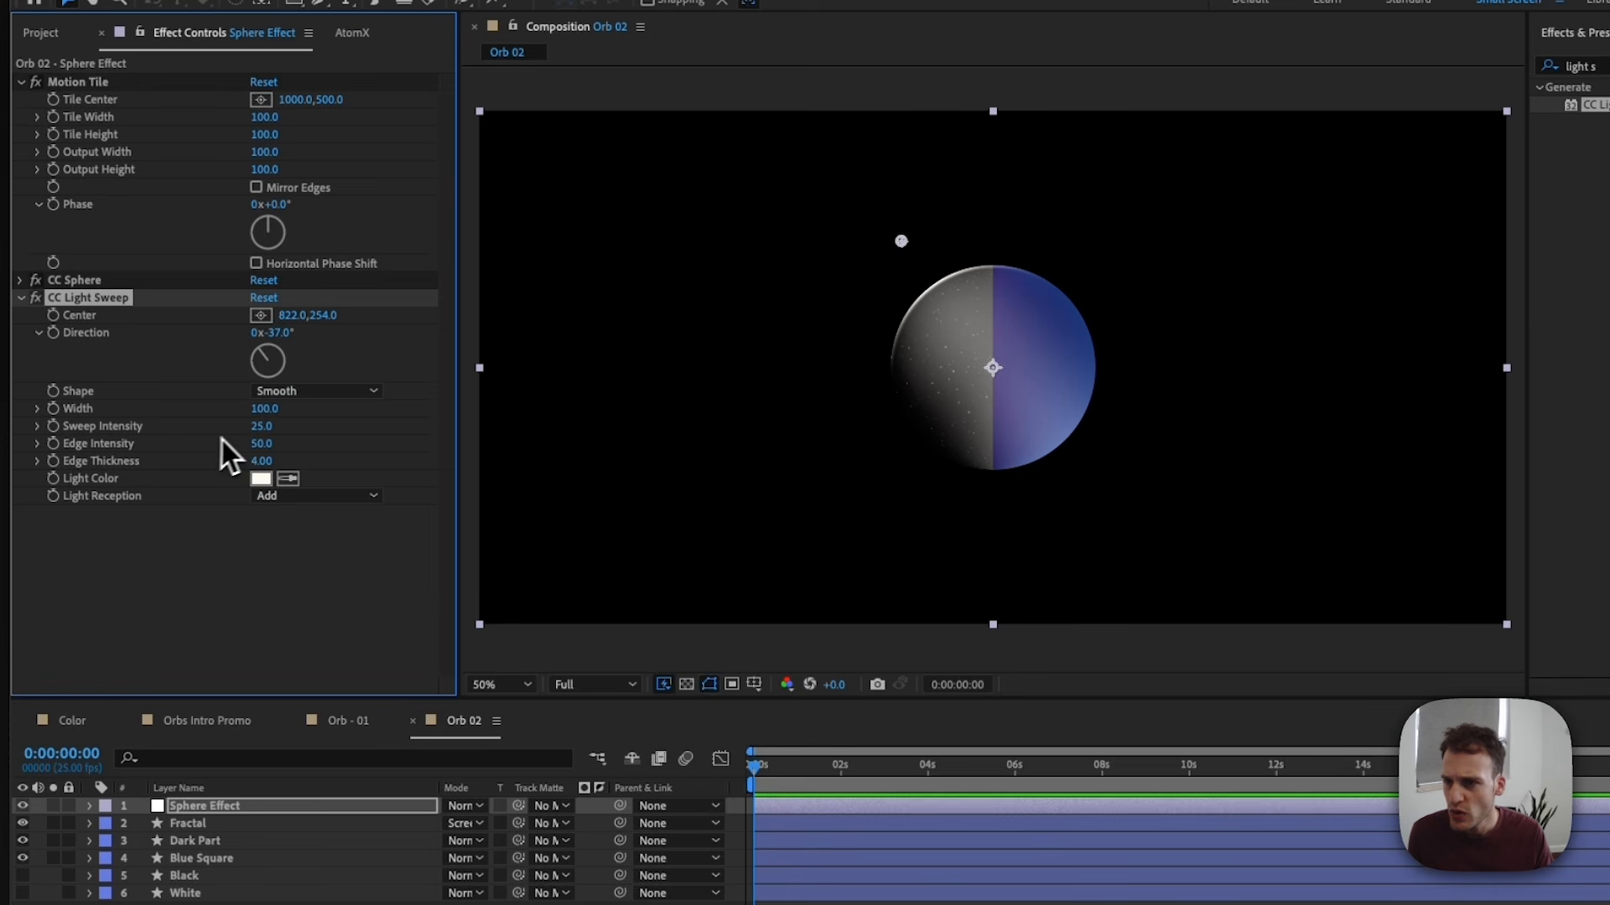
left_click(264, 430)
type("4")
key("Return")
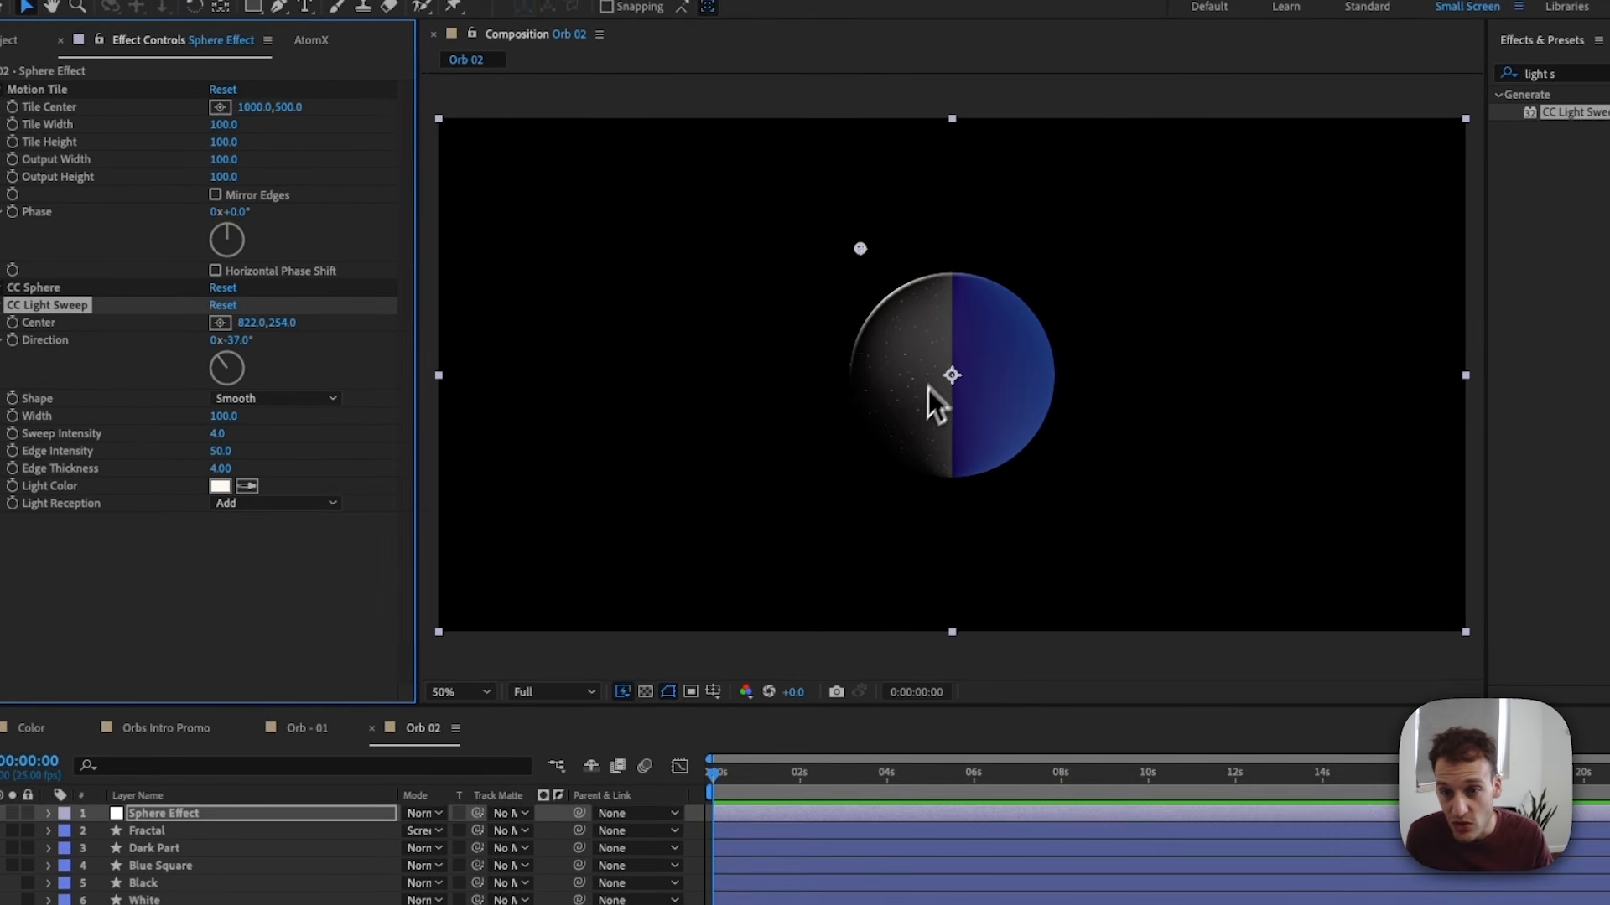
Nudge the light sweep's center to 814, 244, and set its edge intensity to 30 and edge thickness to 20.
mouse_move(862, 249)
left_mouse_down()
mouse_move(906, 238)
mouse_move(835, 252)
left_mouse_up()
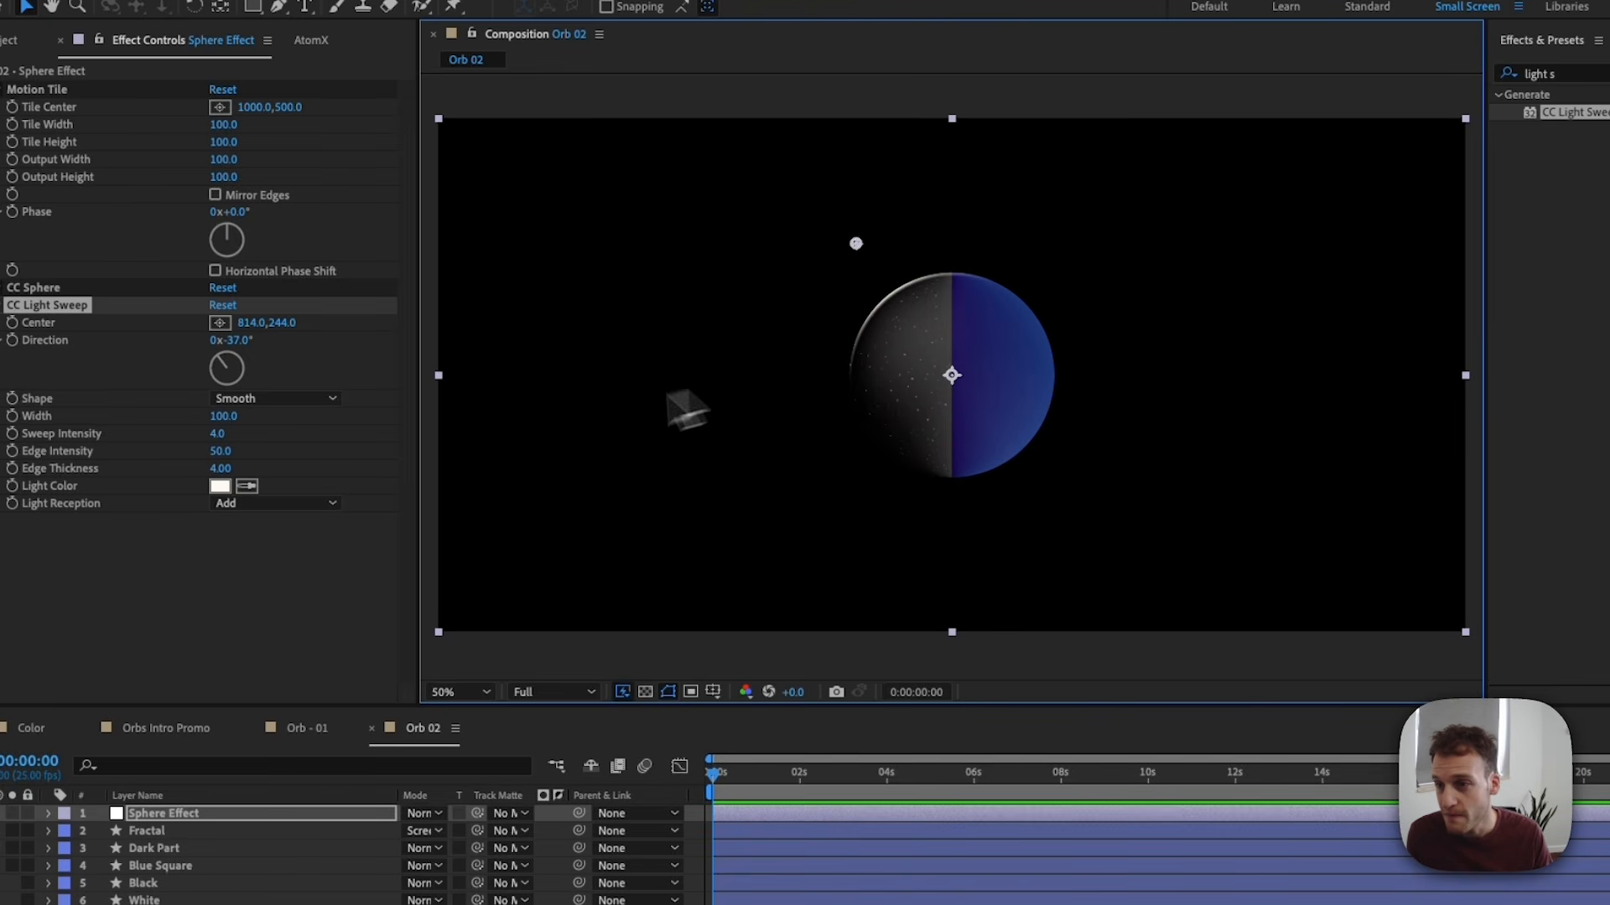
left_click(219, 453)
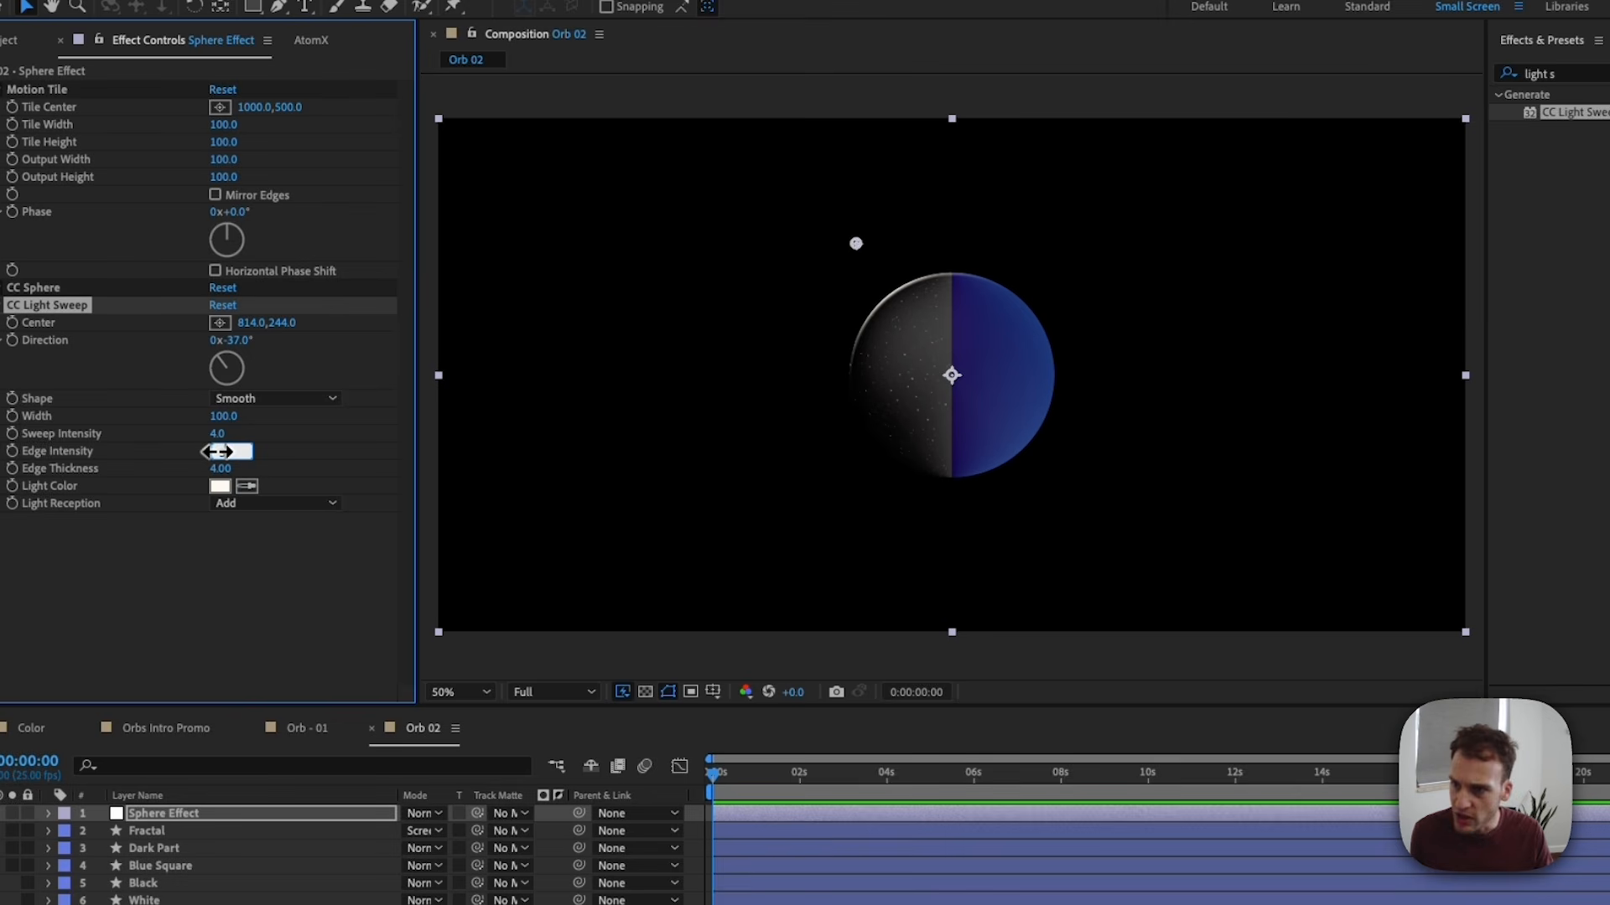
key("Return")
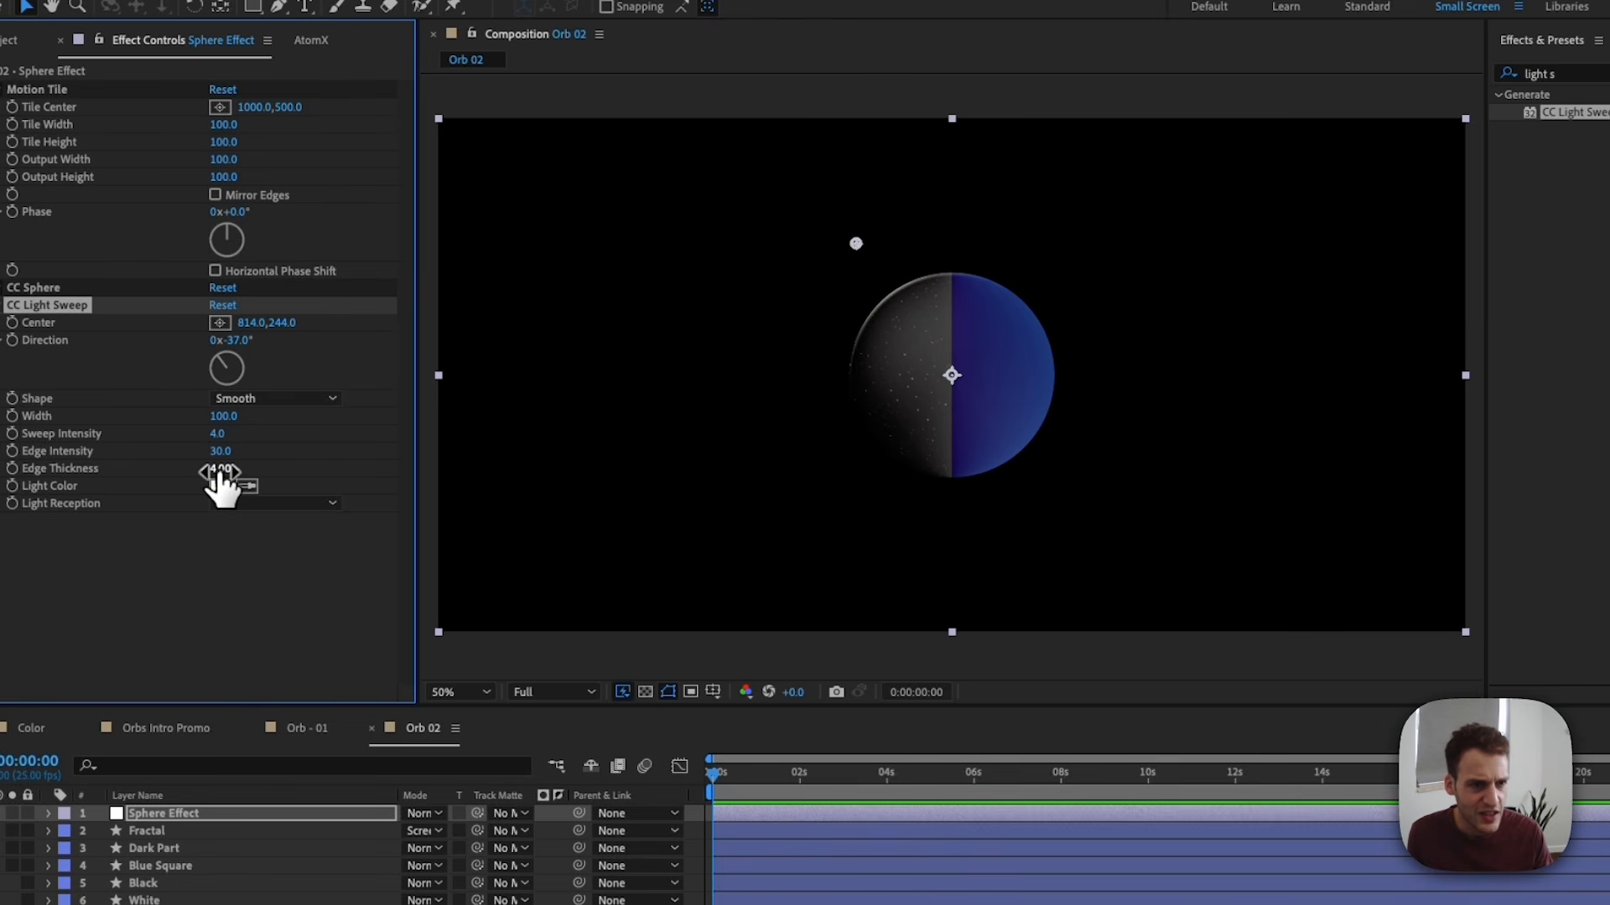
left_click_drag(223, 482, 786, 374)
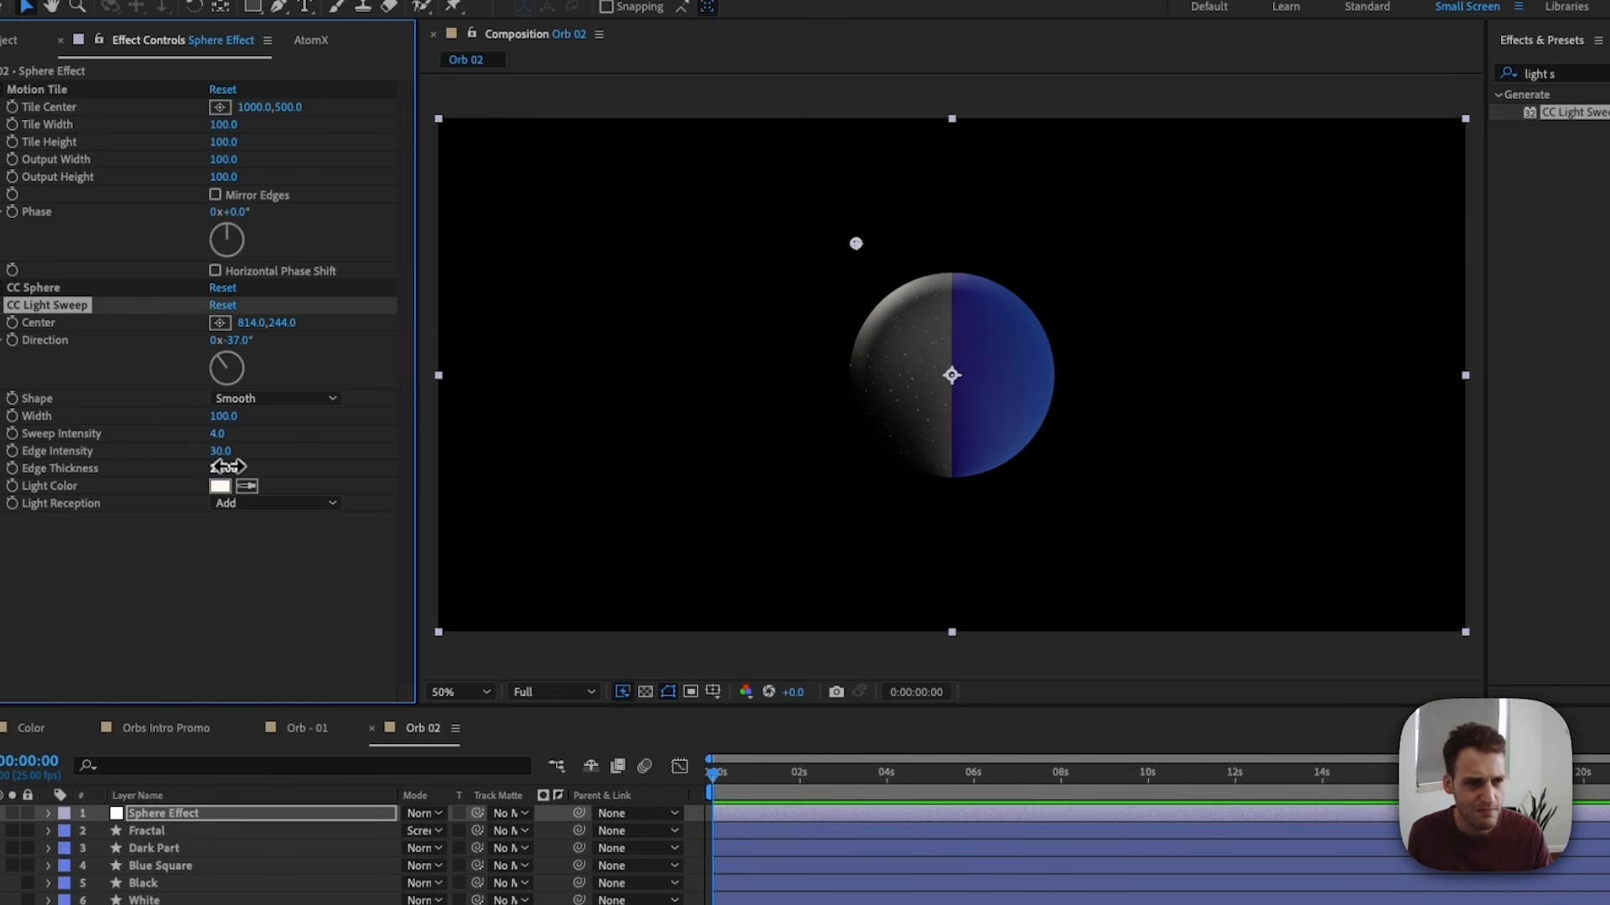
Move the light sweep's center to the middle of the sphere at 1000, 500 and turn its direction to 322°.
key("period")
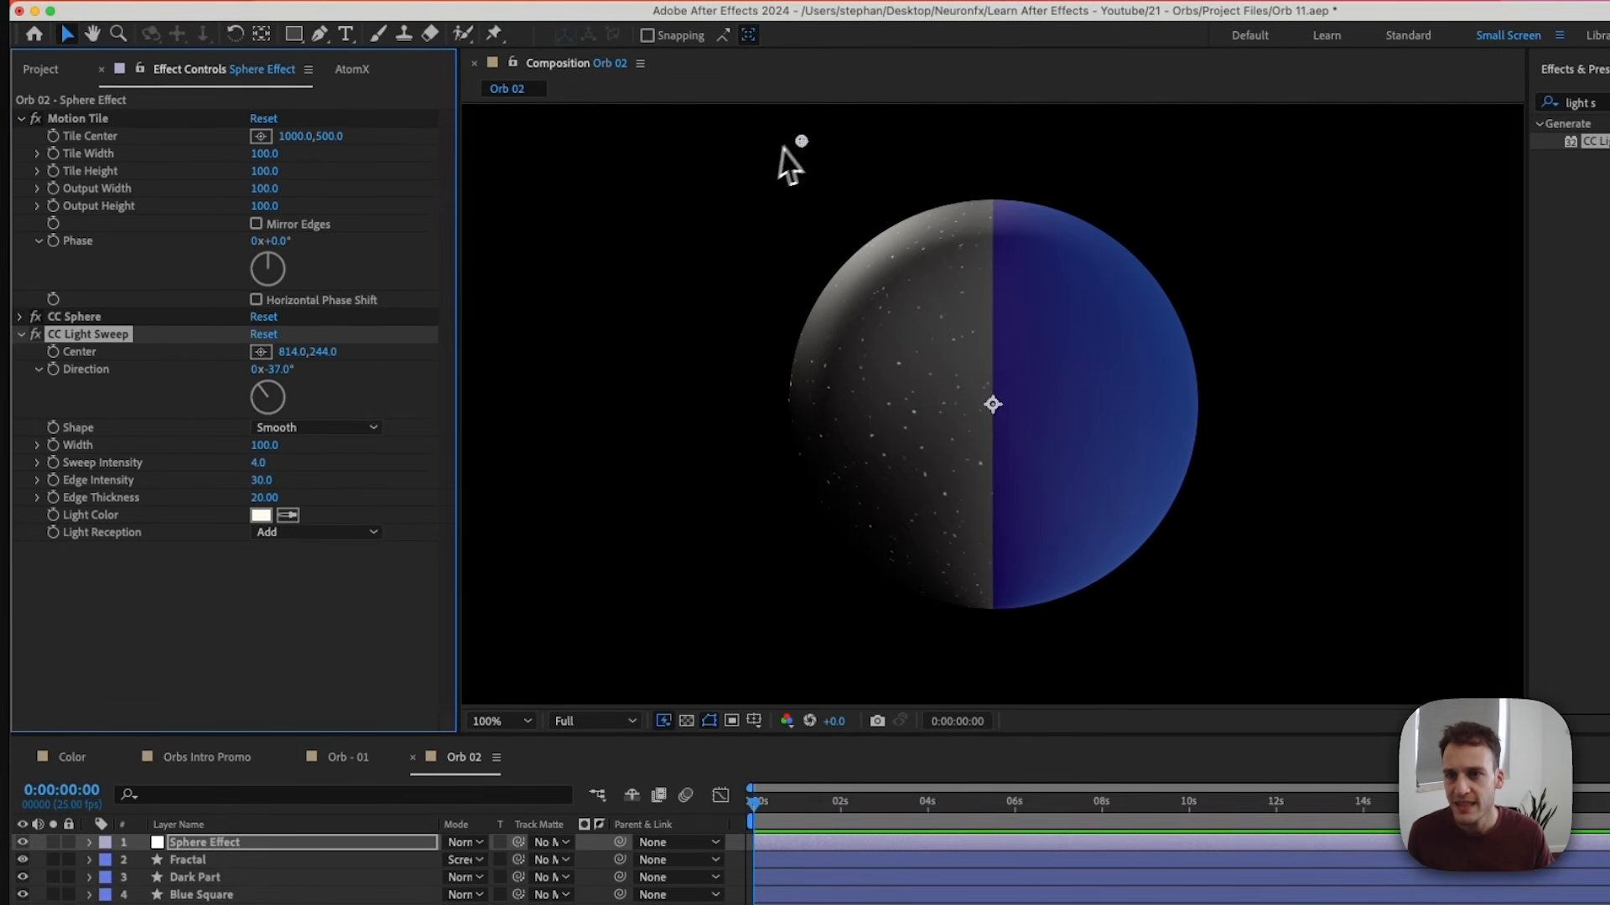
left_click_drag(802, 141, 995, 412)
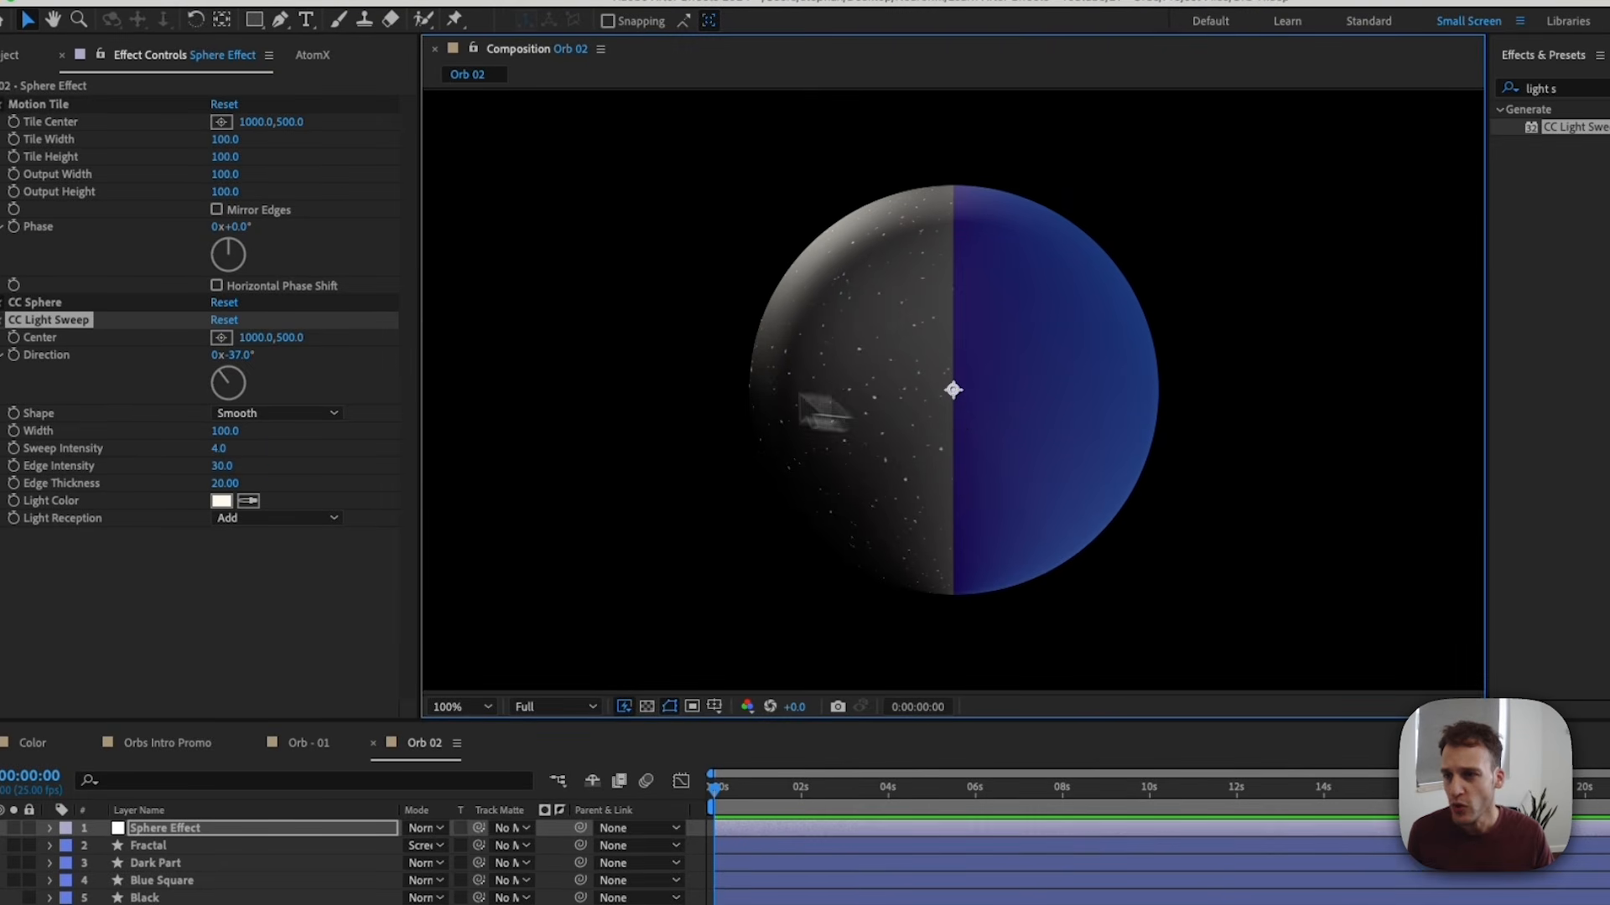
mouse_move(219, 391)
left_mouse_down()
mouse_move(240, 385)
mouse_move(289, 419)
mouse_move(219, 397)
mouse_move(226, 374)
mouse_move(248, 388)
mouse_move(223, 379)
left_mouse_up()
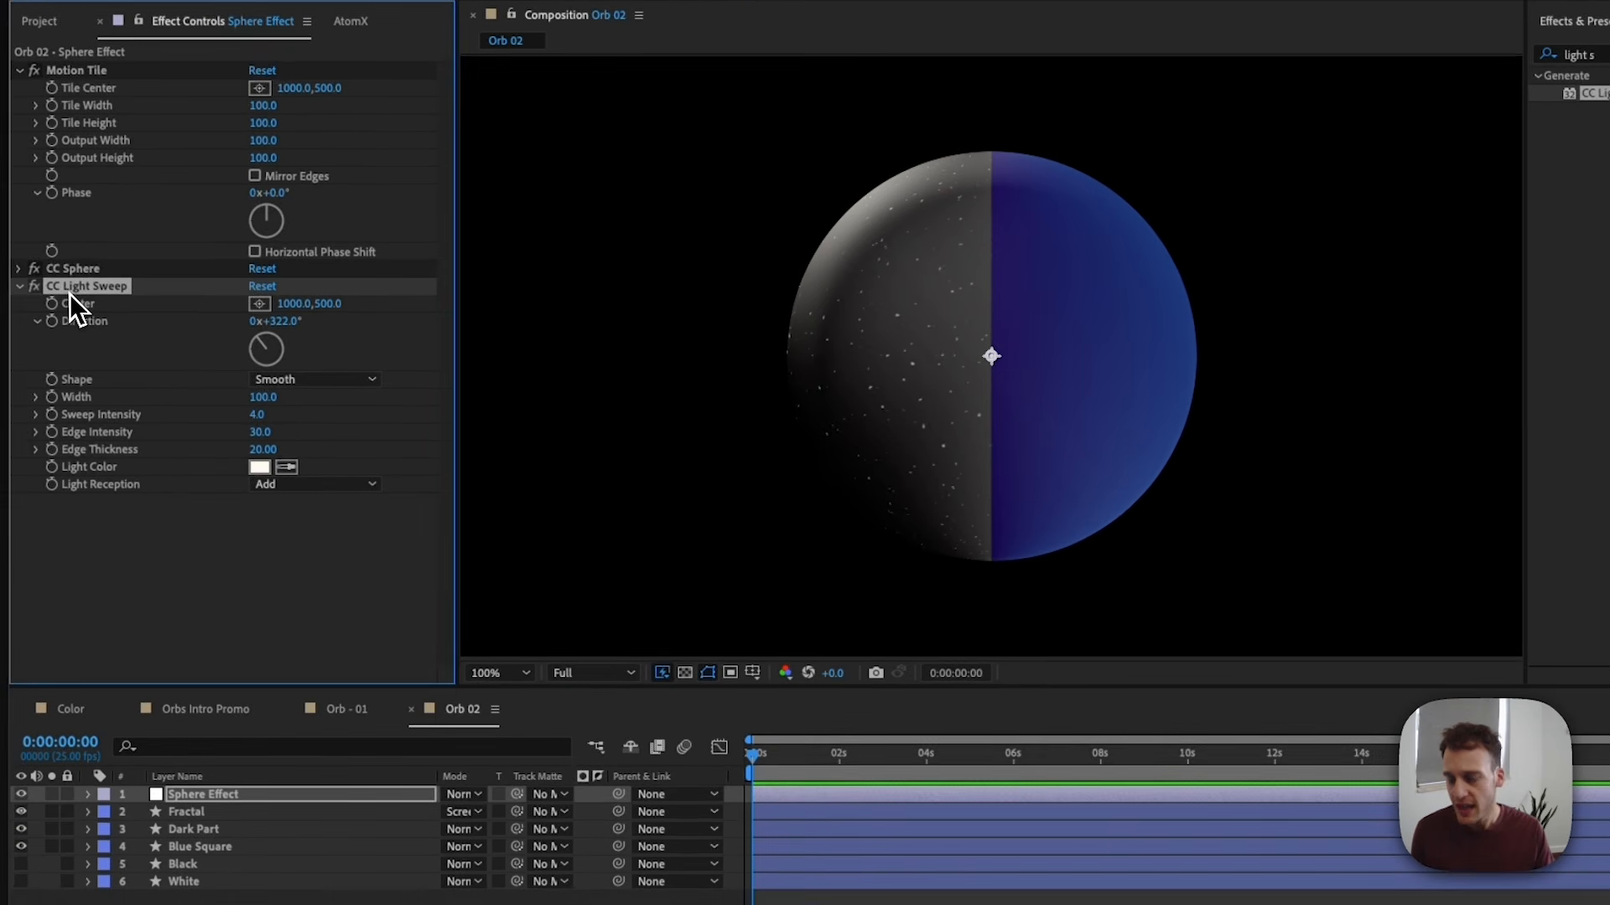
Duplicate CC Light Sweep, set the copy's direction to 1x+65° and the original's to 281°, and collapse both effects.
key("super+d")
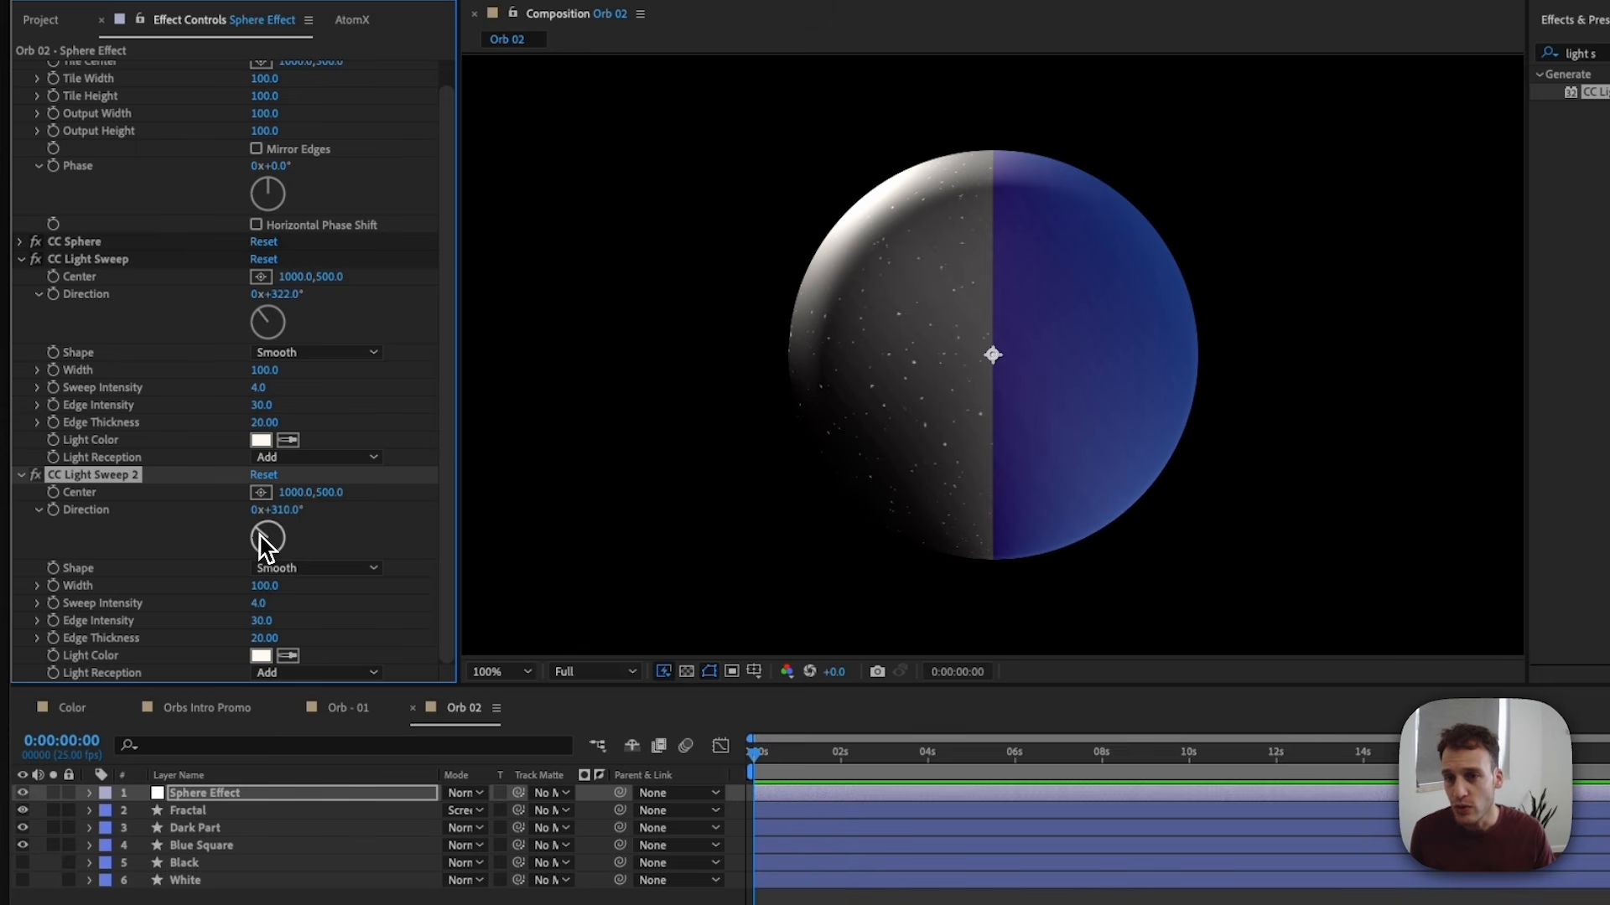
left_click_drag(260, 537, 287, 533)
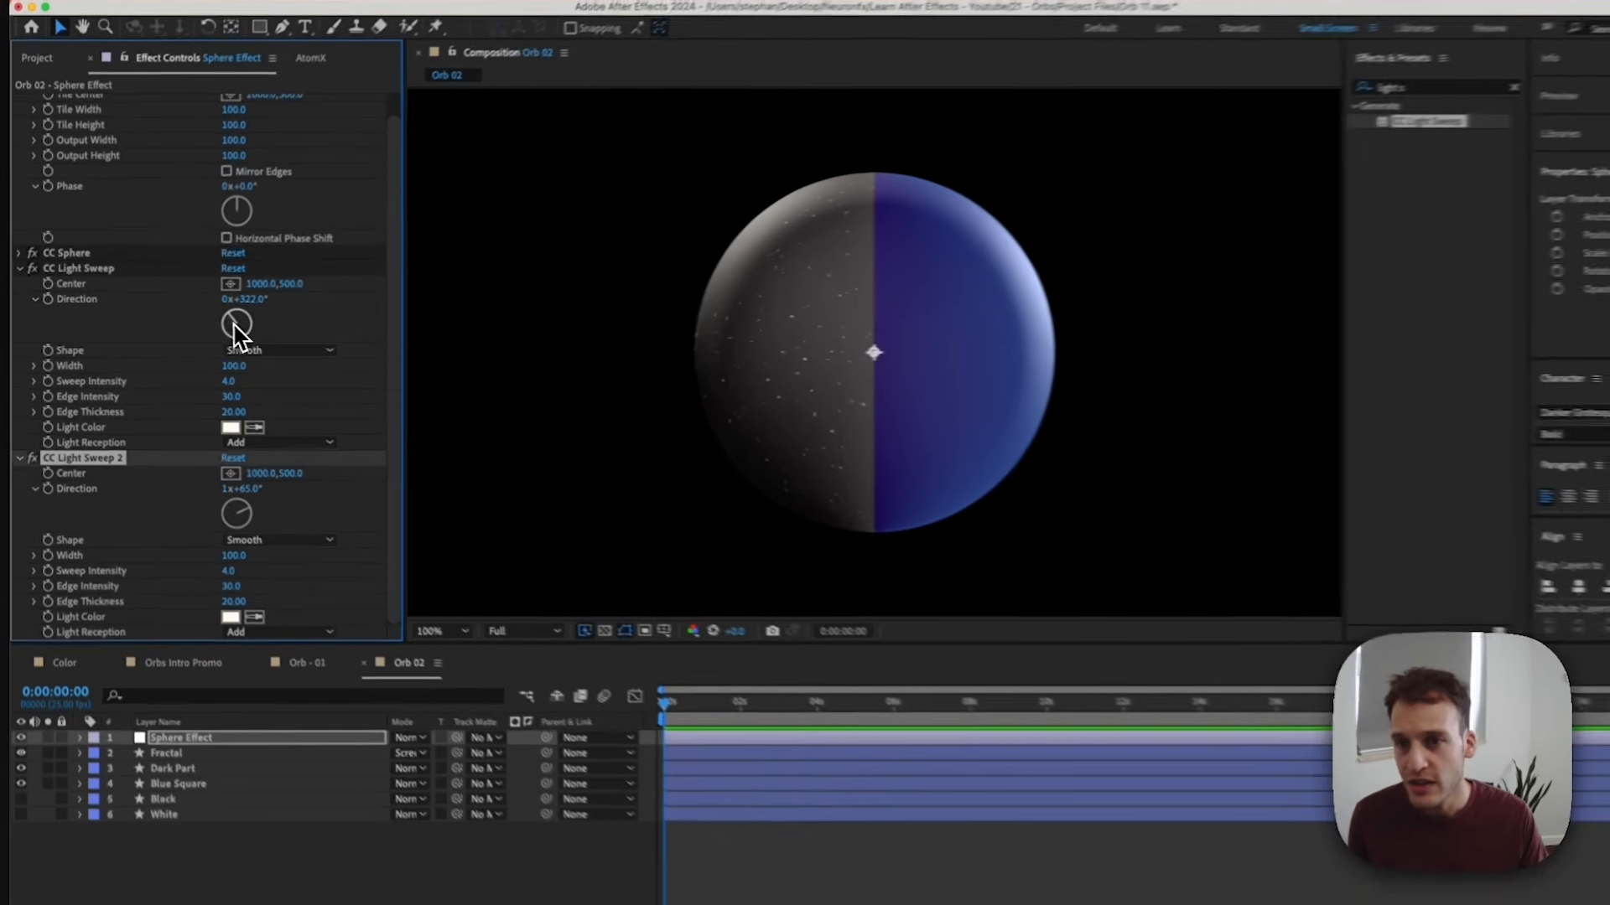
left_click_drag(264, 314, 258, 322)
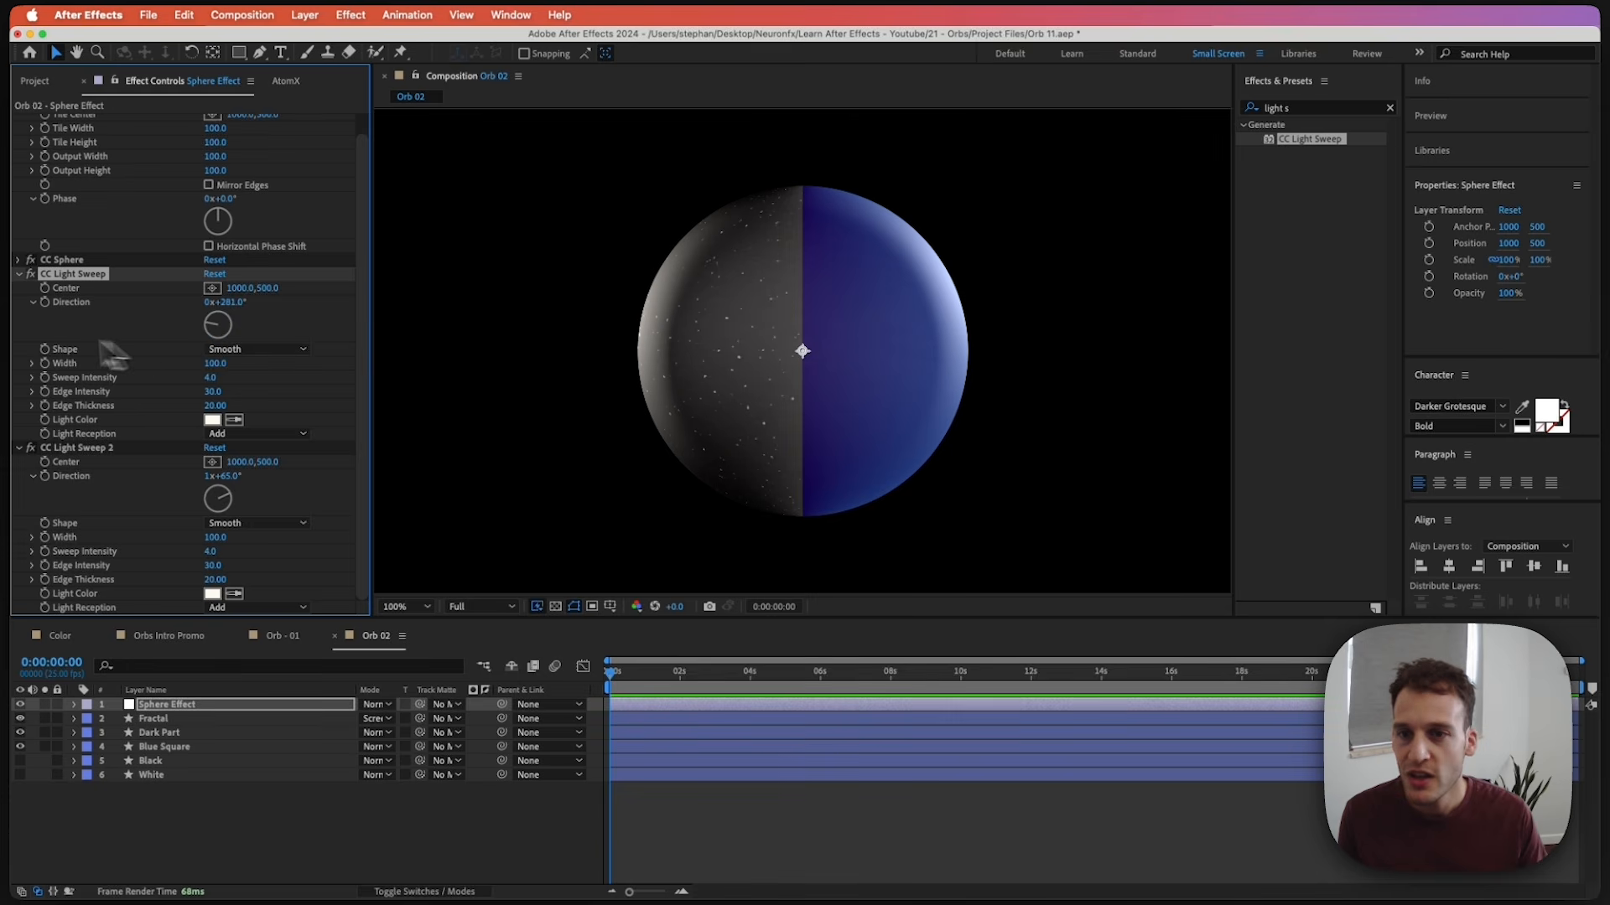
scroll(612, 388, "down", 2)
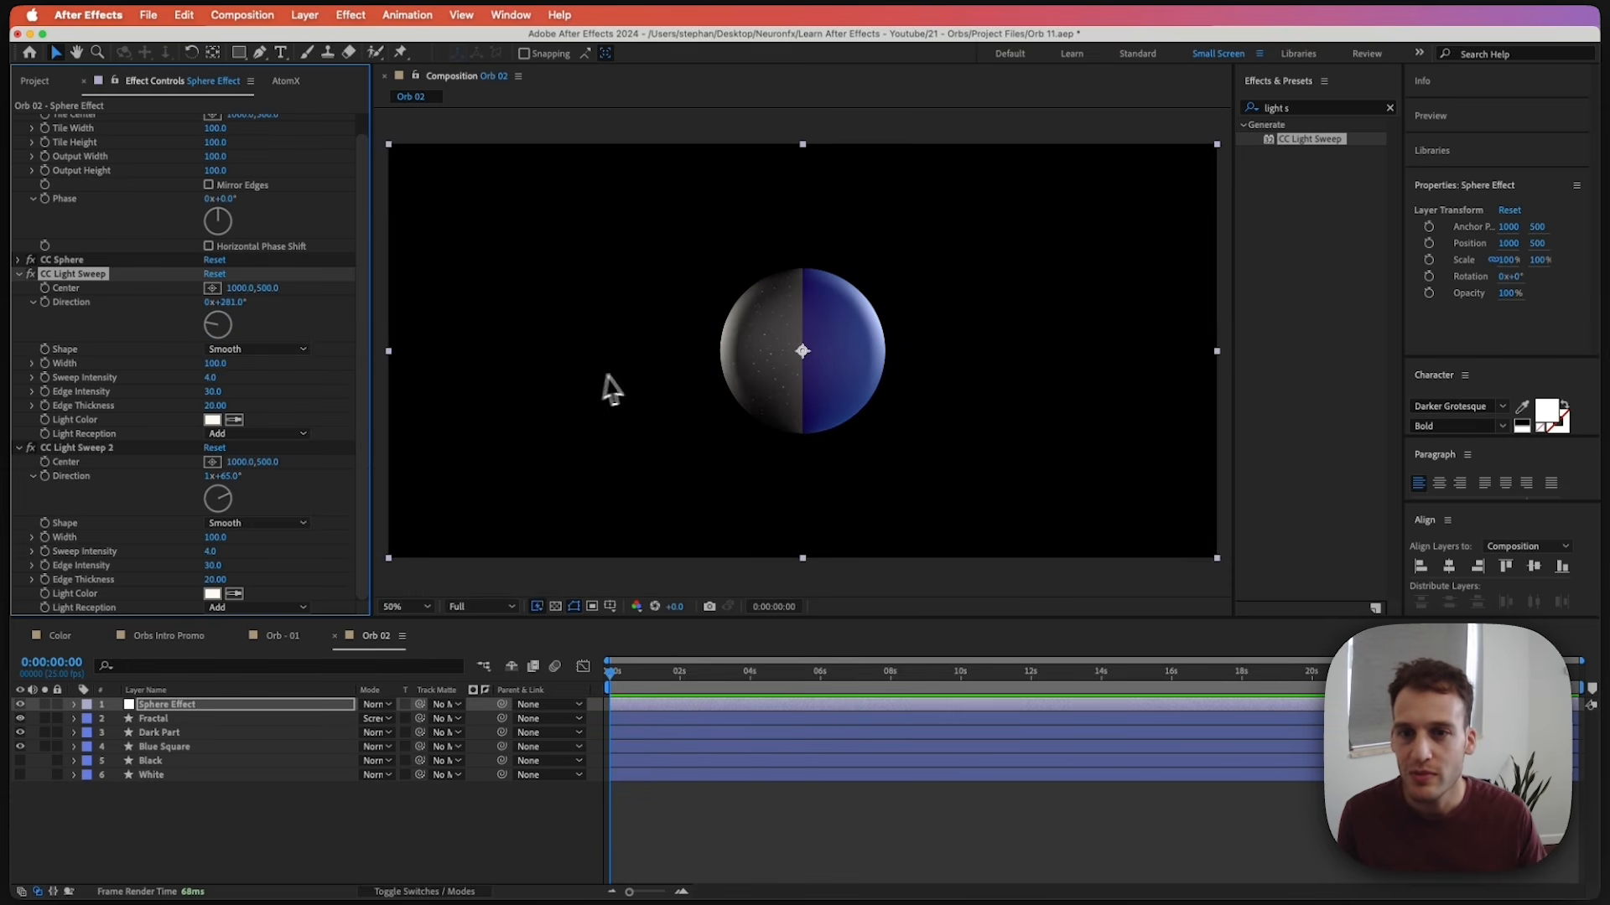
left_click(18, 275)
left_click(18, 309)
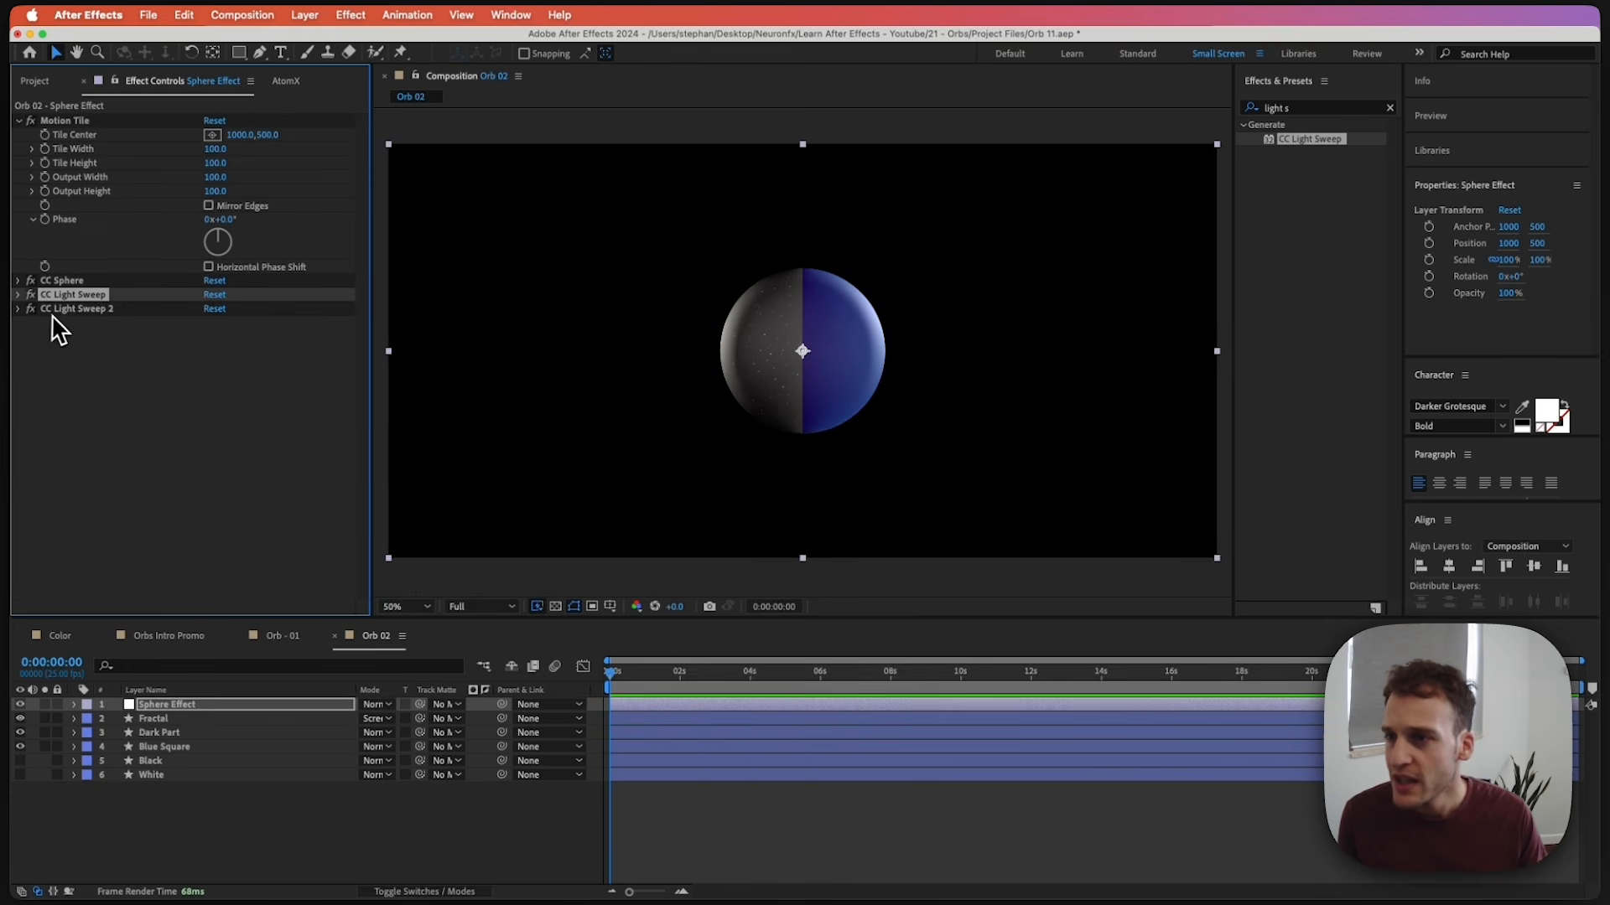
Search the effects for "glow" and apply the Stylize Glow effect below CC Light Sweep 2.
left_click(65, 309)
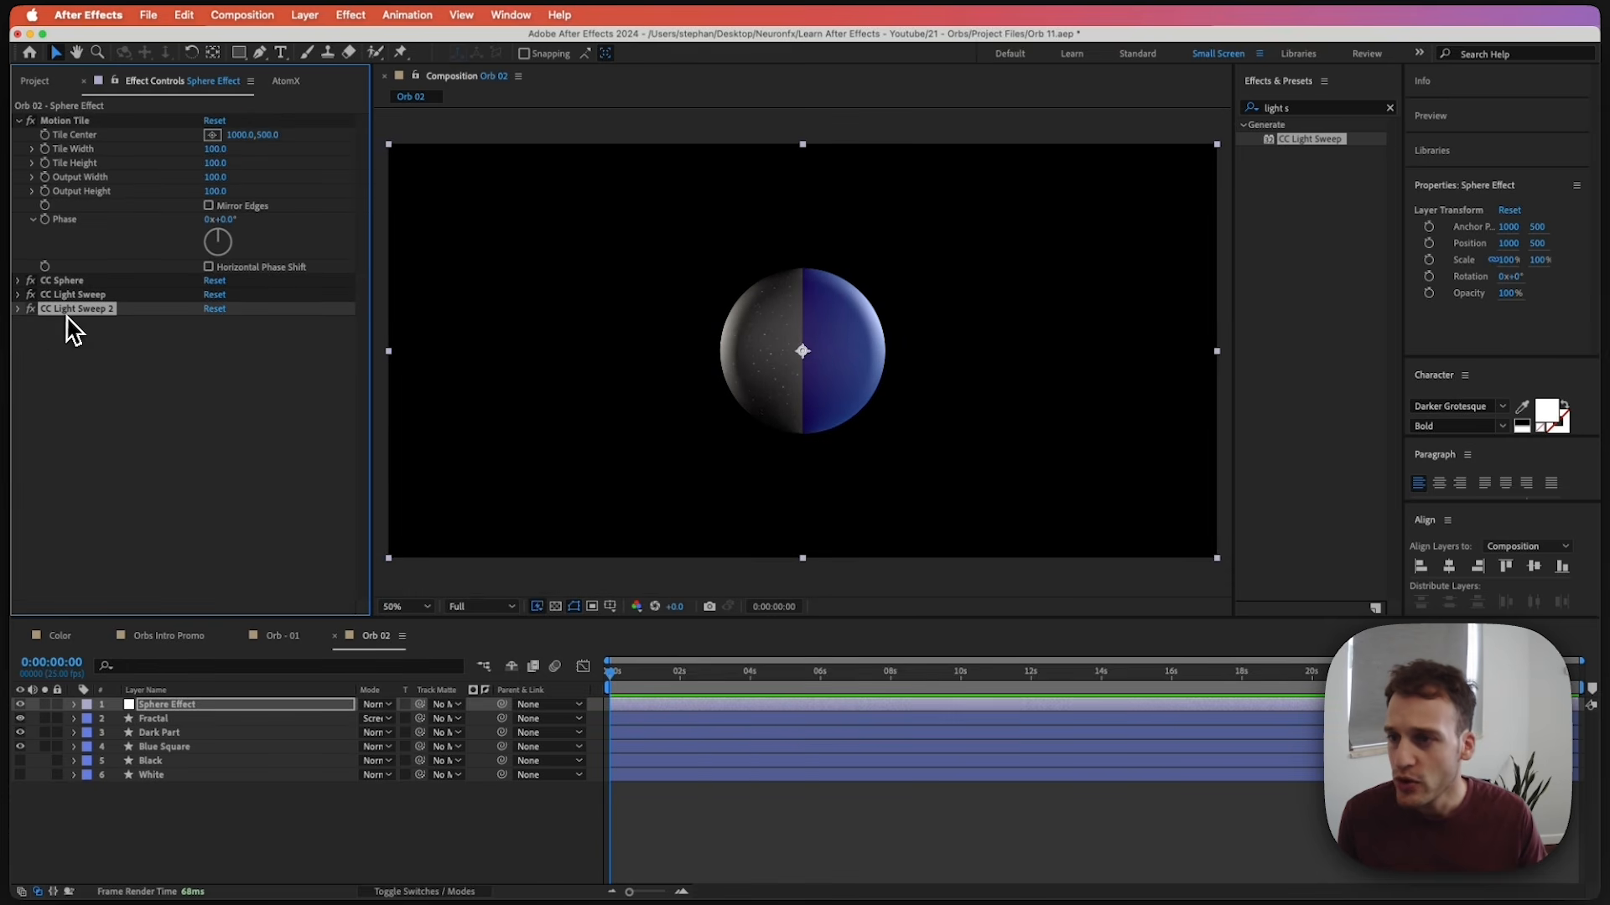
double_click(1277, 112)
type("glow")
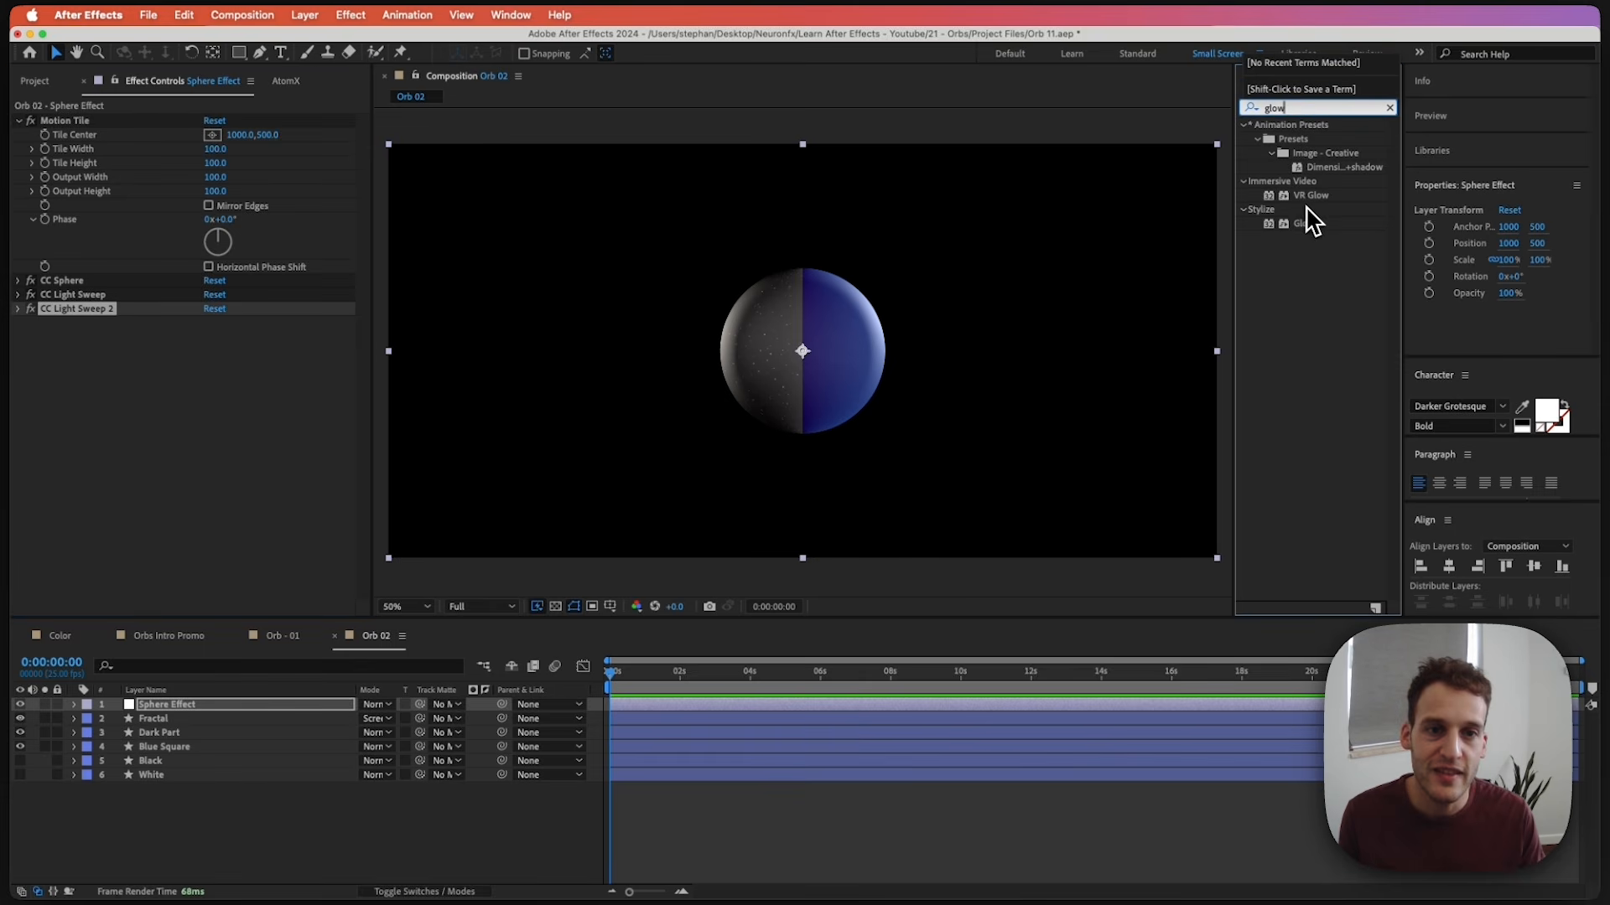
left_click_drag(1304, 223, 225, 399)
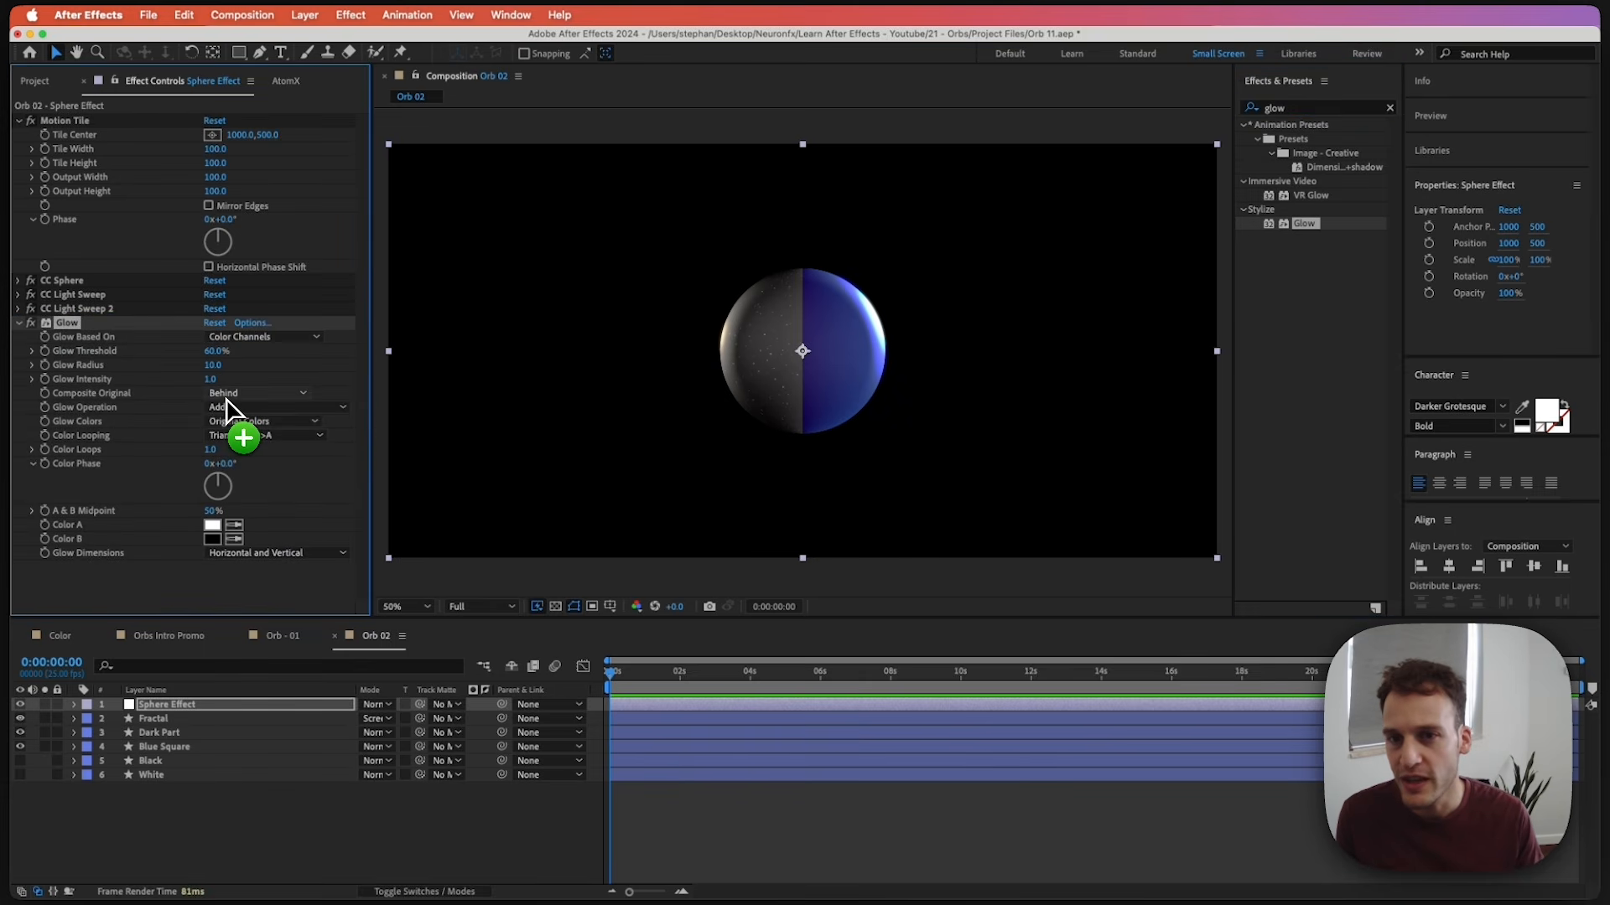
key("slash")
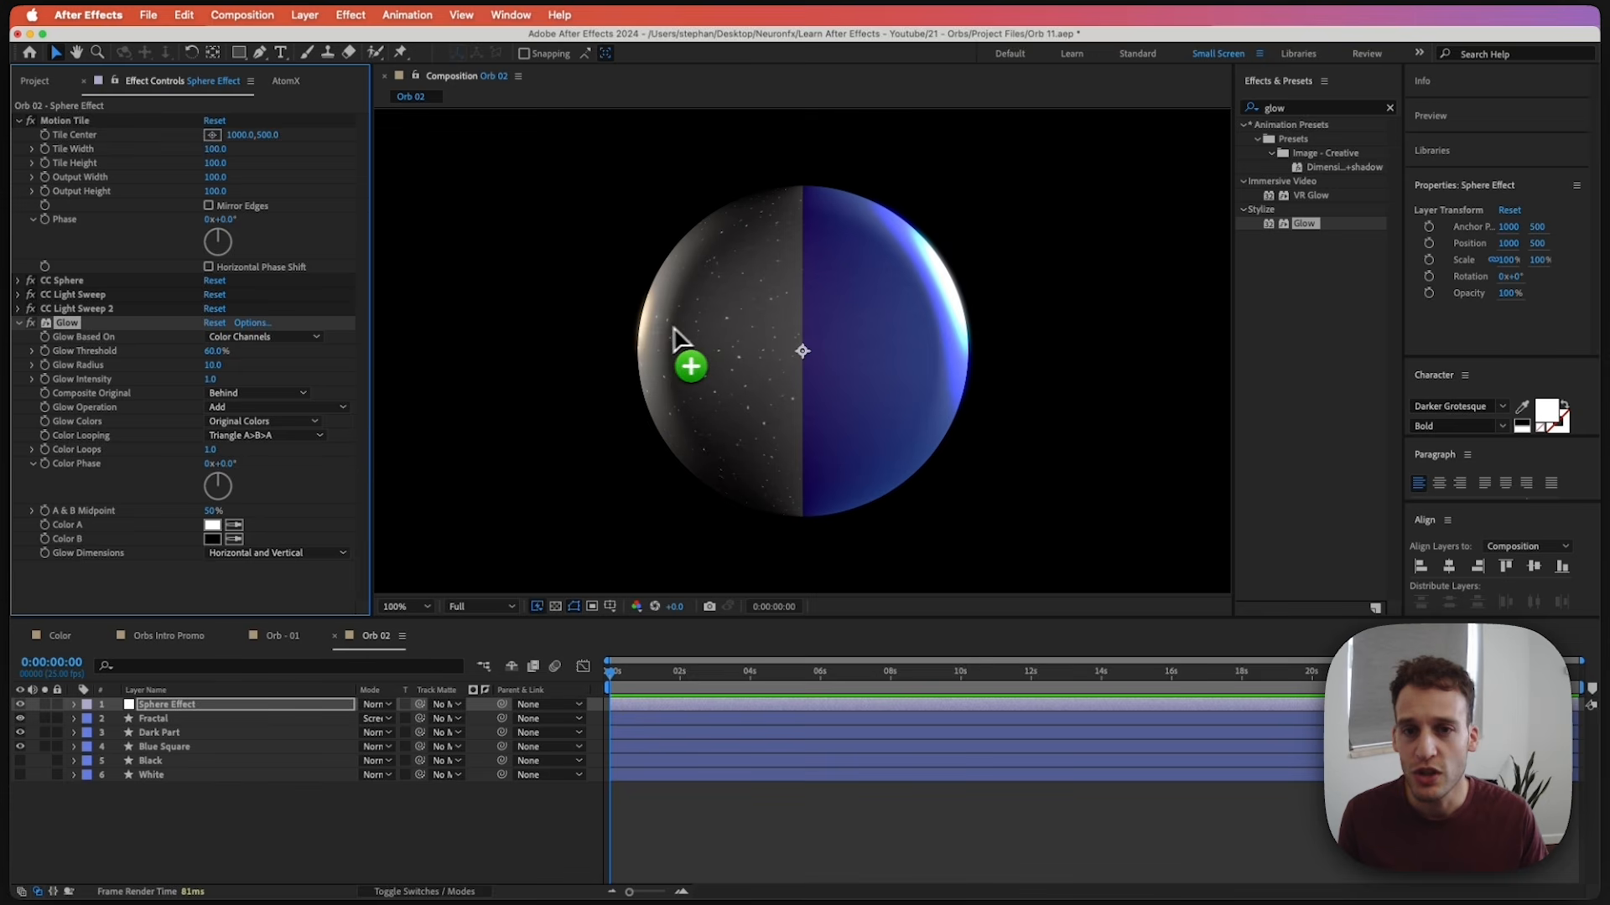
Base the Glow effect on the Alpha Channel and set its glow colors to A & B Colors.
left_click_drag(310, 356, 230, 344)
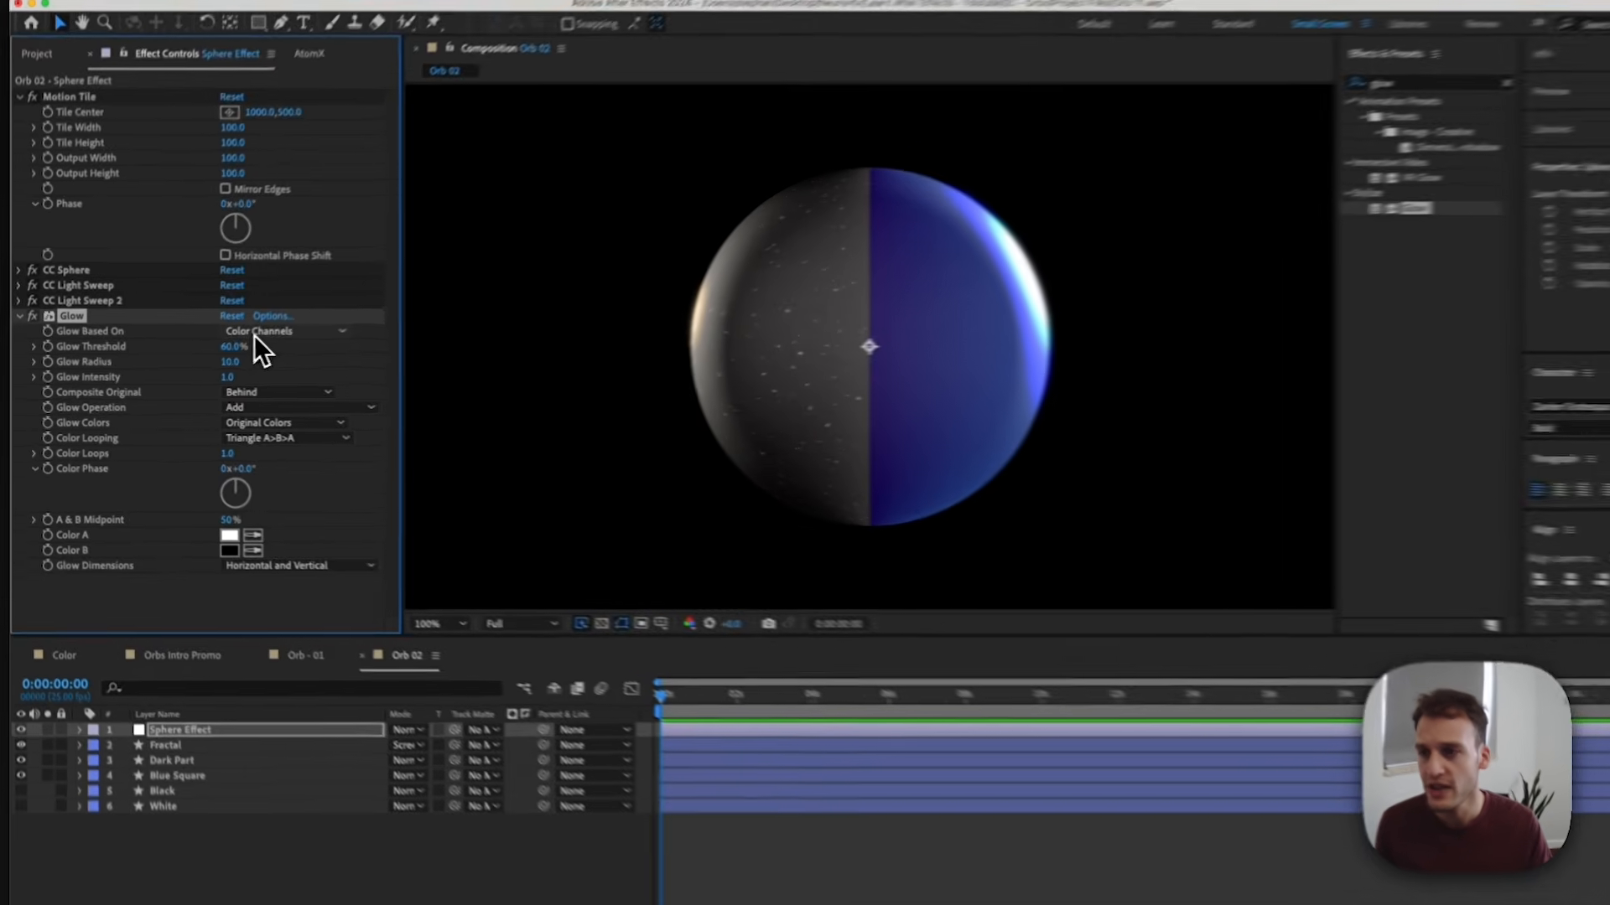
left_click(251, 337)
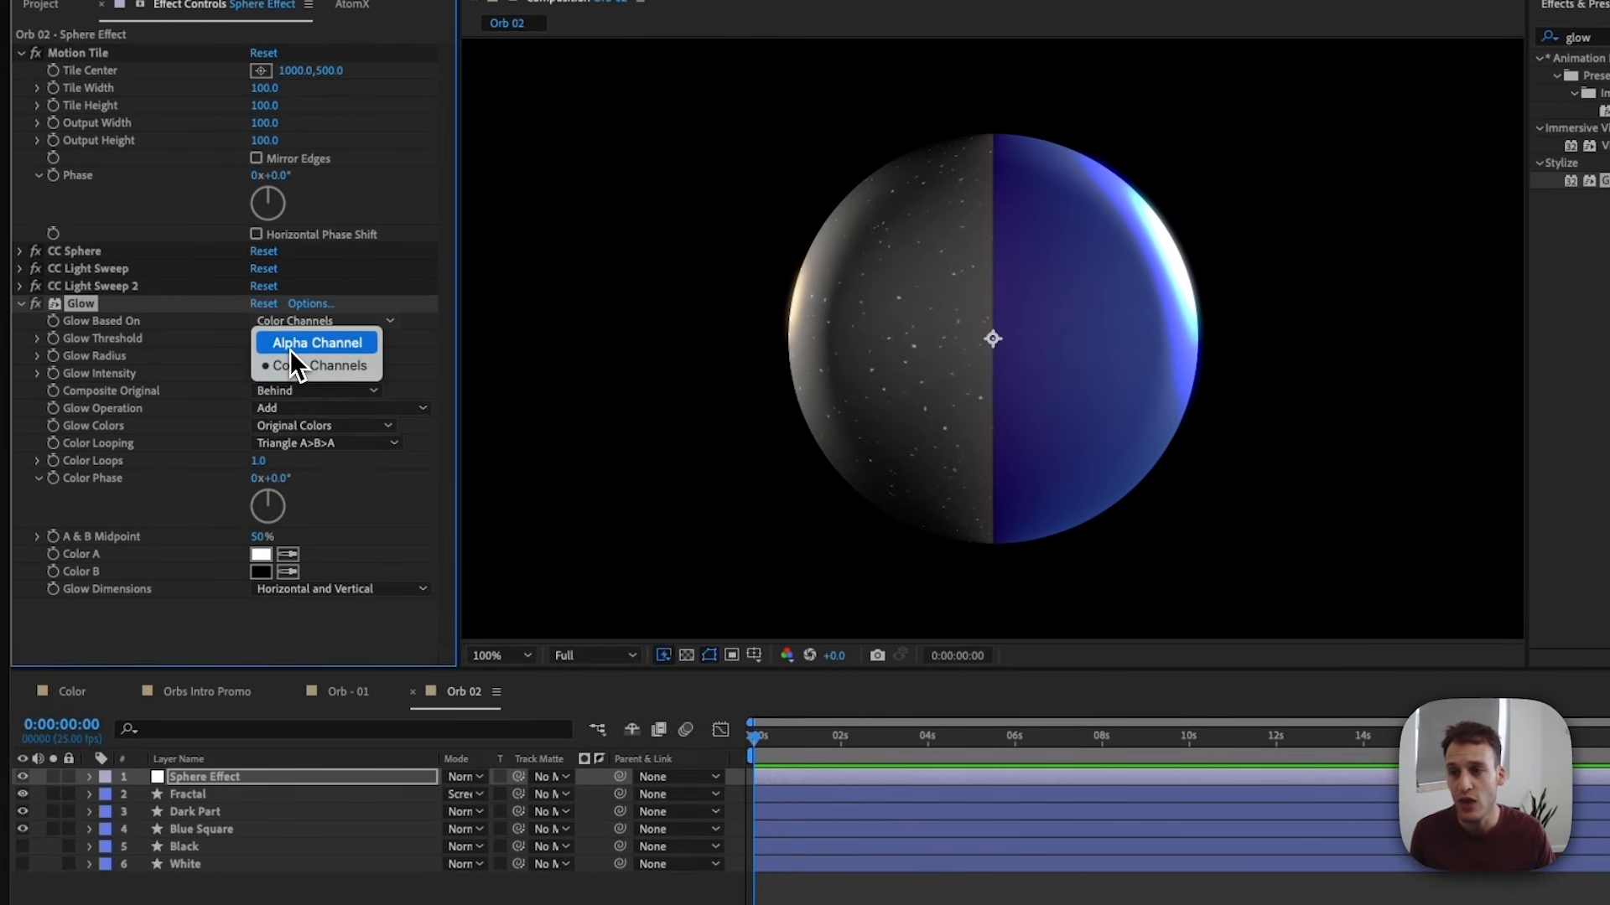
left_click(290, 349)
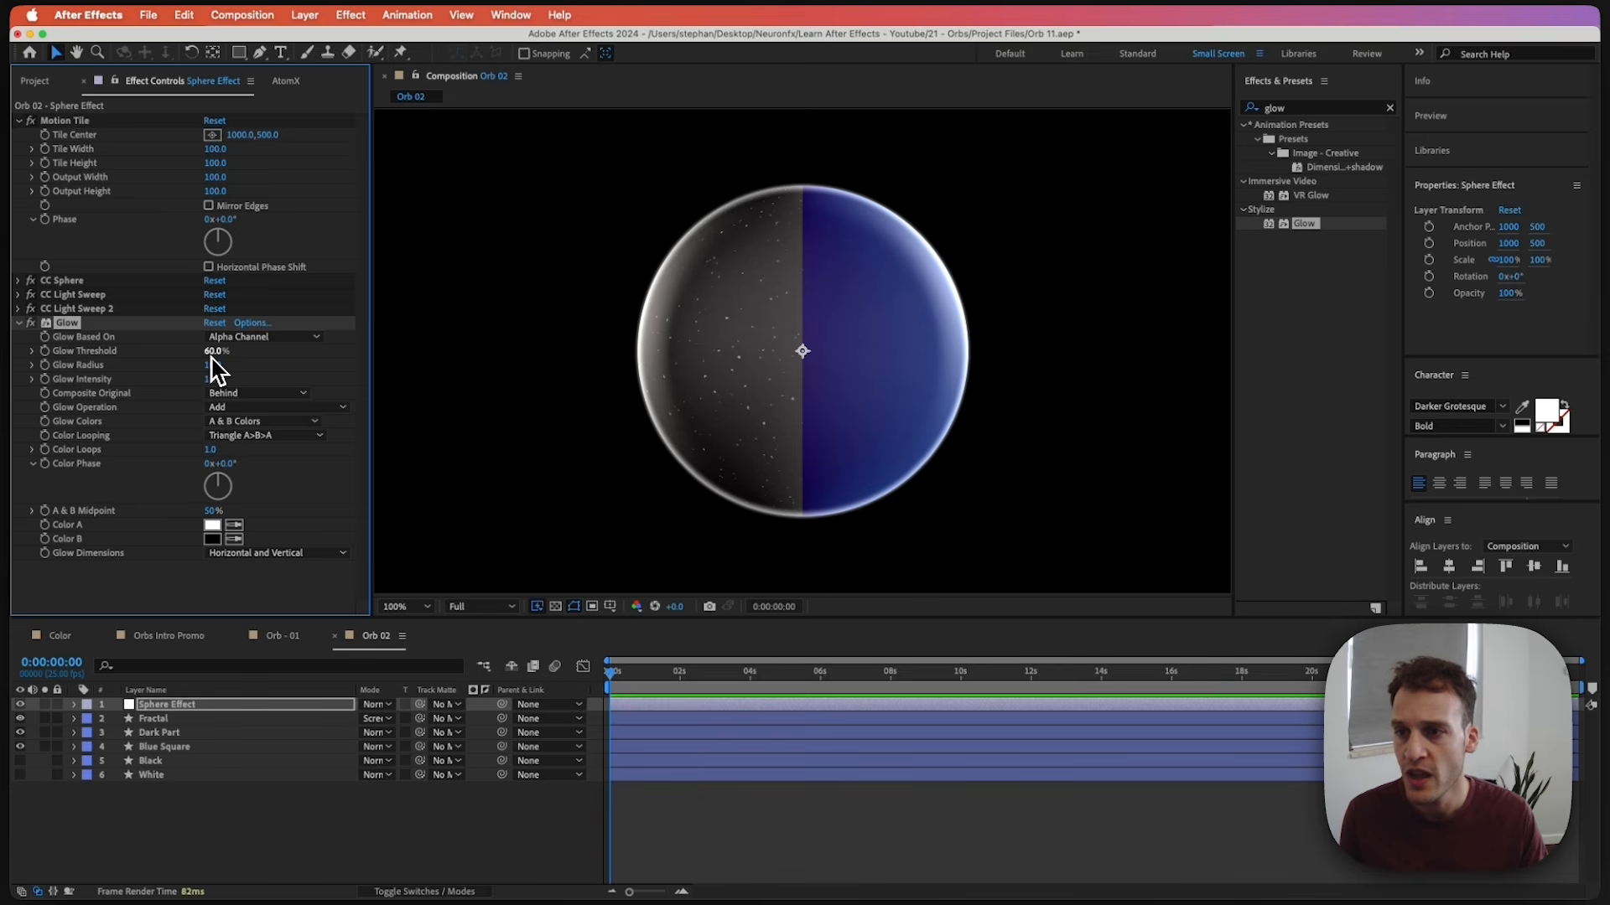
Try a larger glow radius around the sphere, and set the radius to 16.
left_click_drag(209, 366, 287, 375)
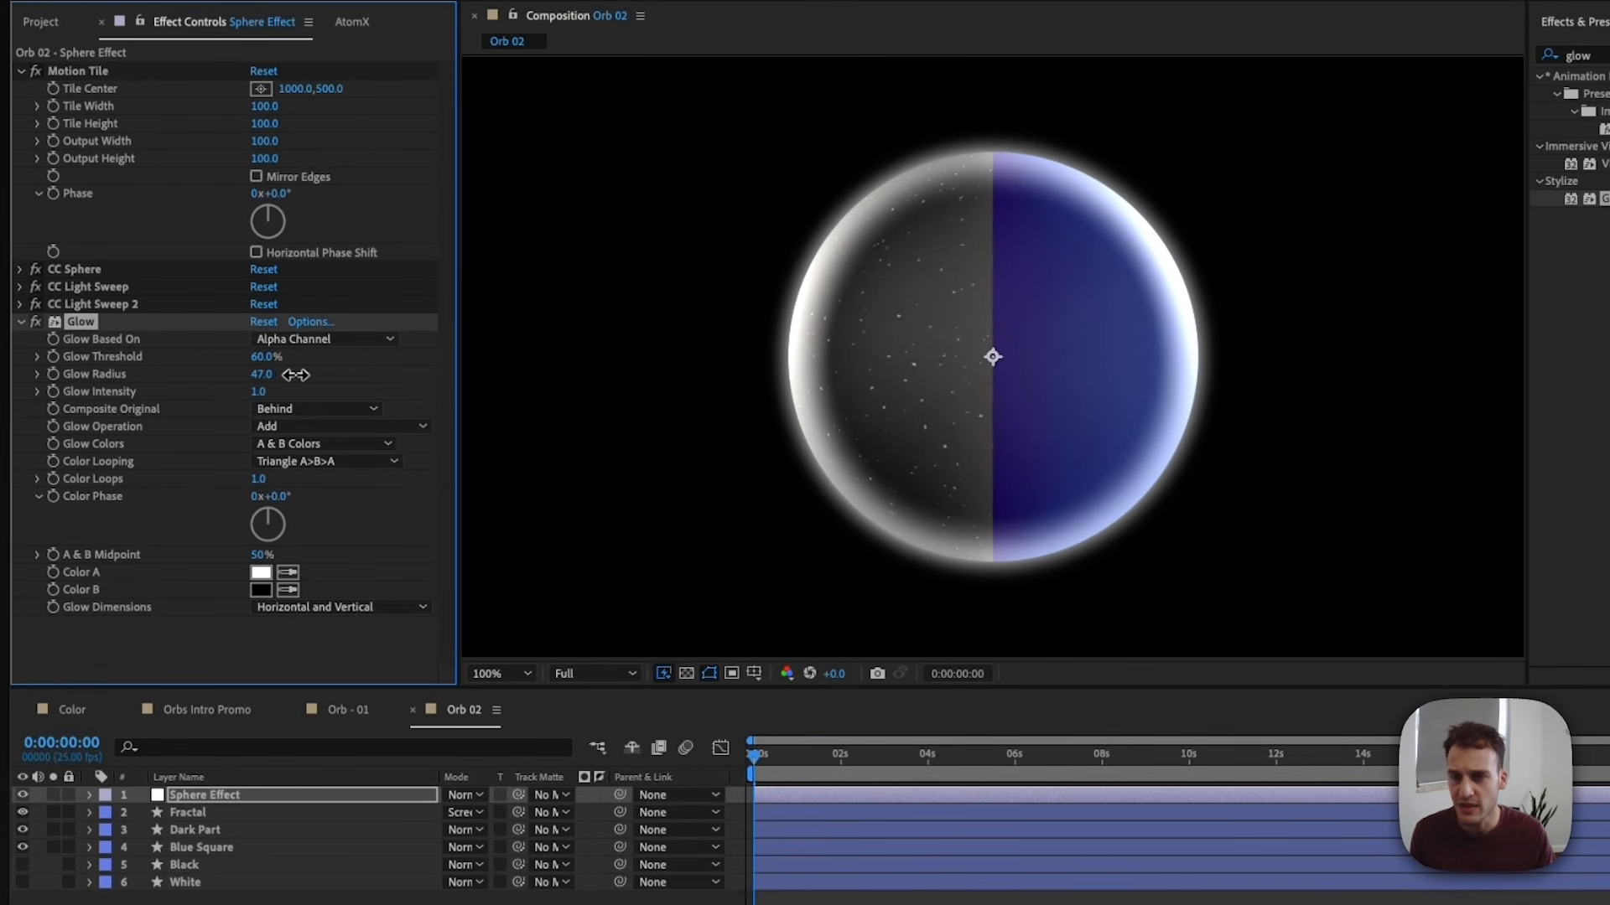
left_click(265, 380)
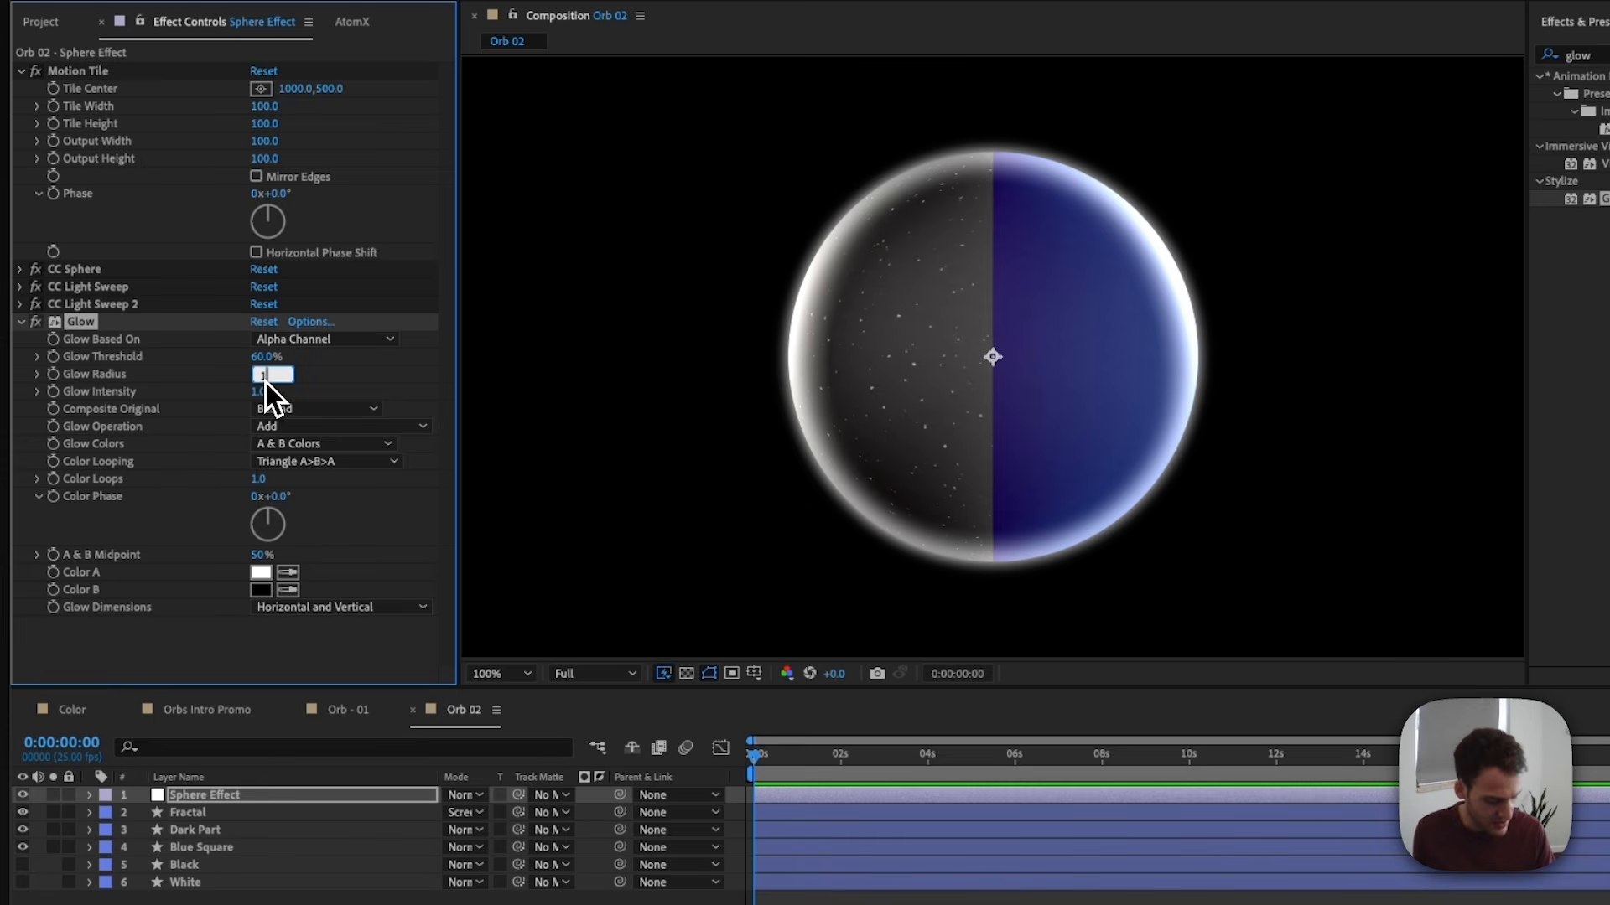
type("16")
key("Return")
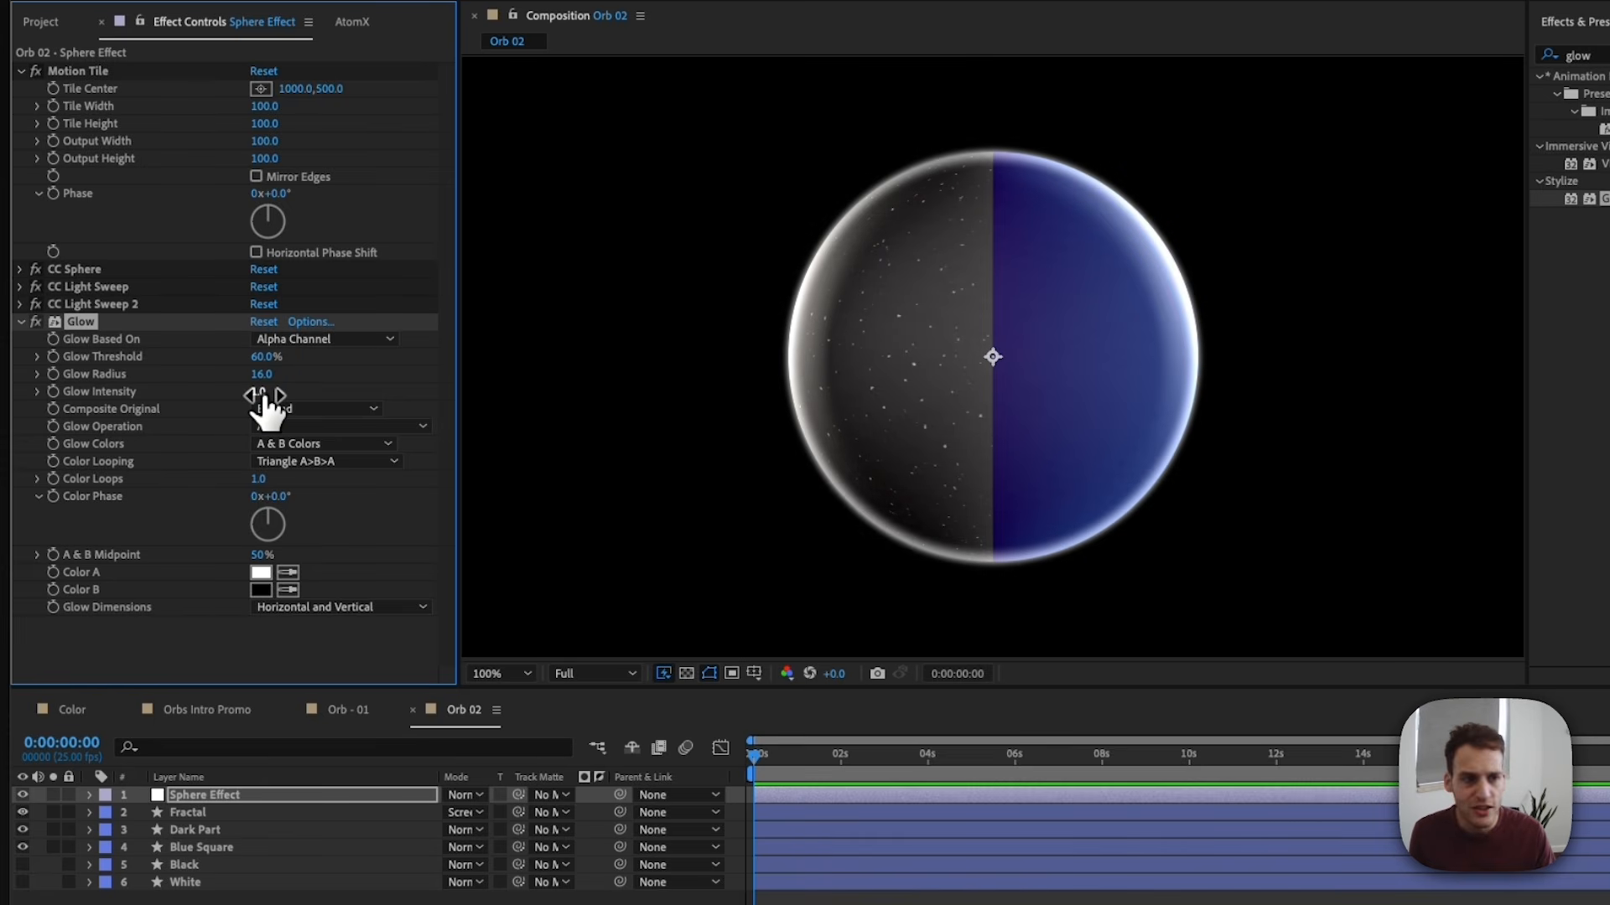
Set the Glow intensity to 0.6, duplicate the effect, and set the copy's glow radius to 76.
left_click(265, 394)
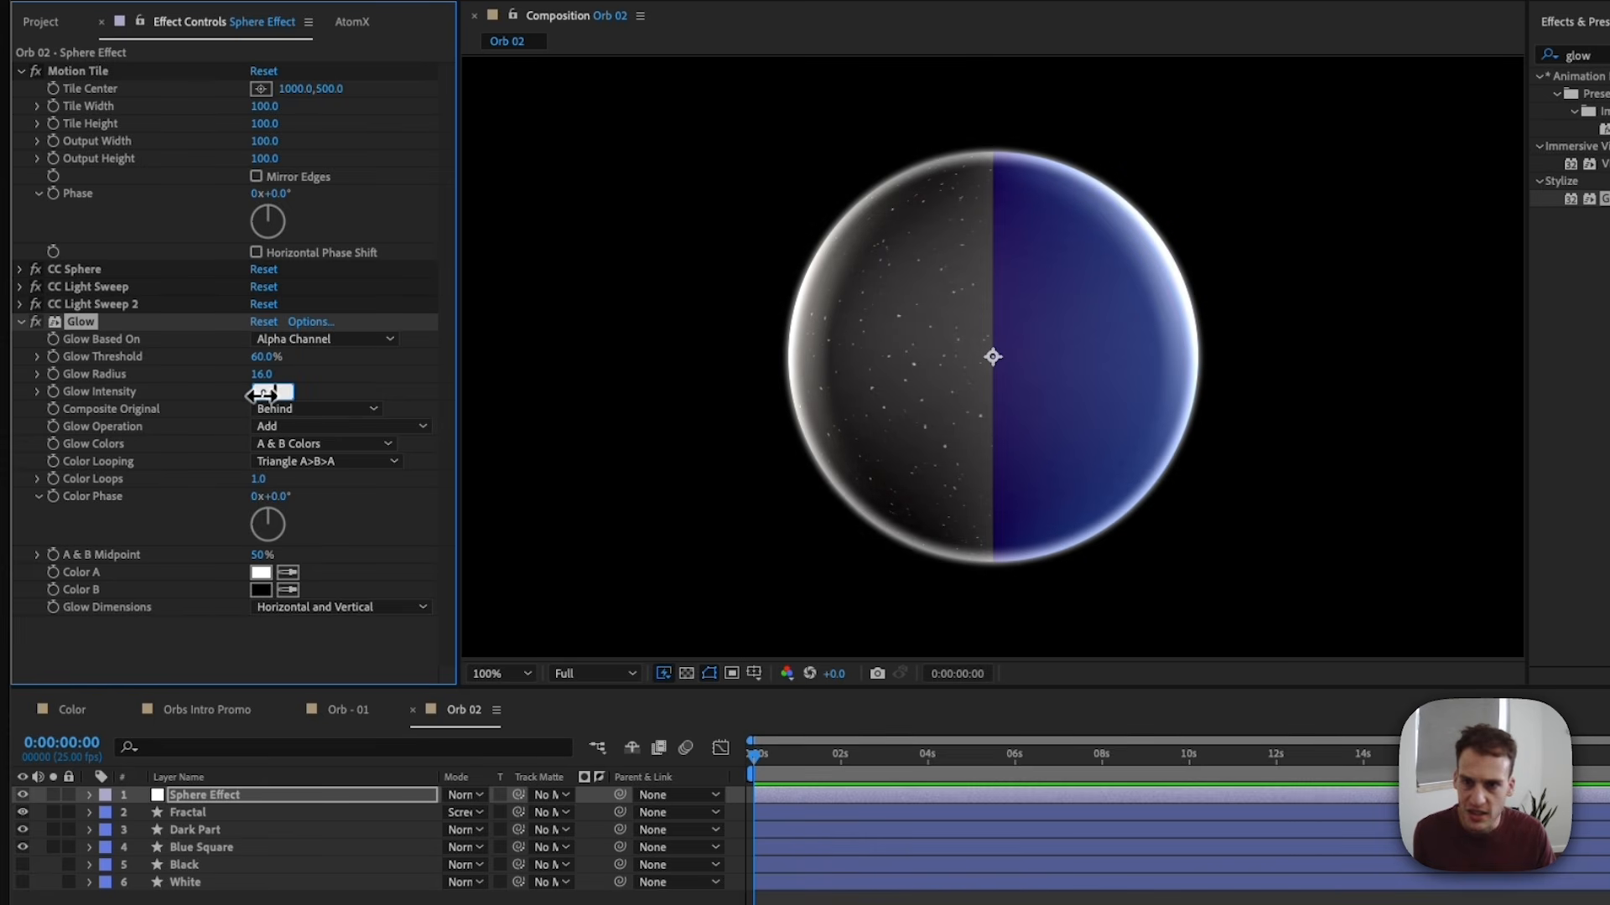
key("Return")
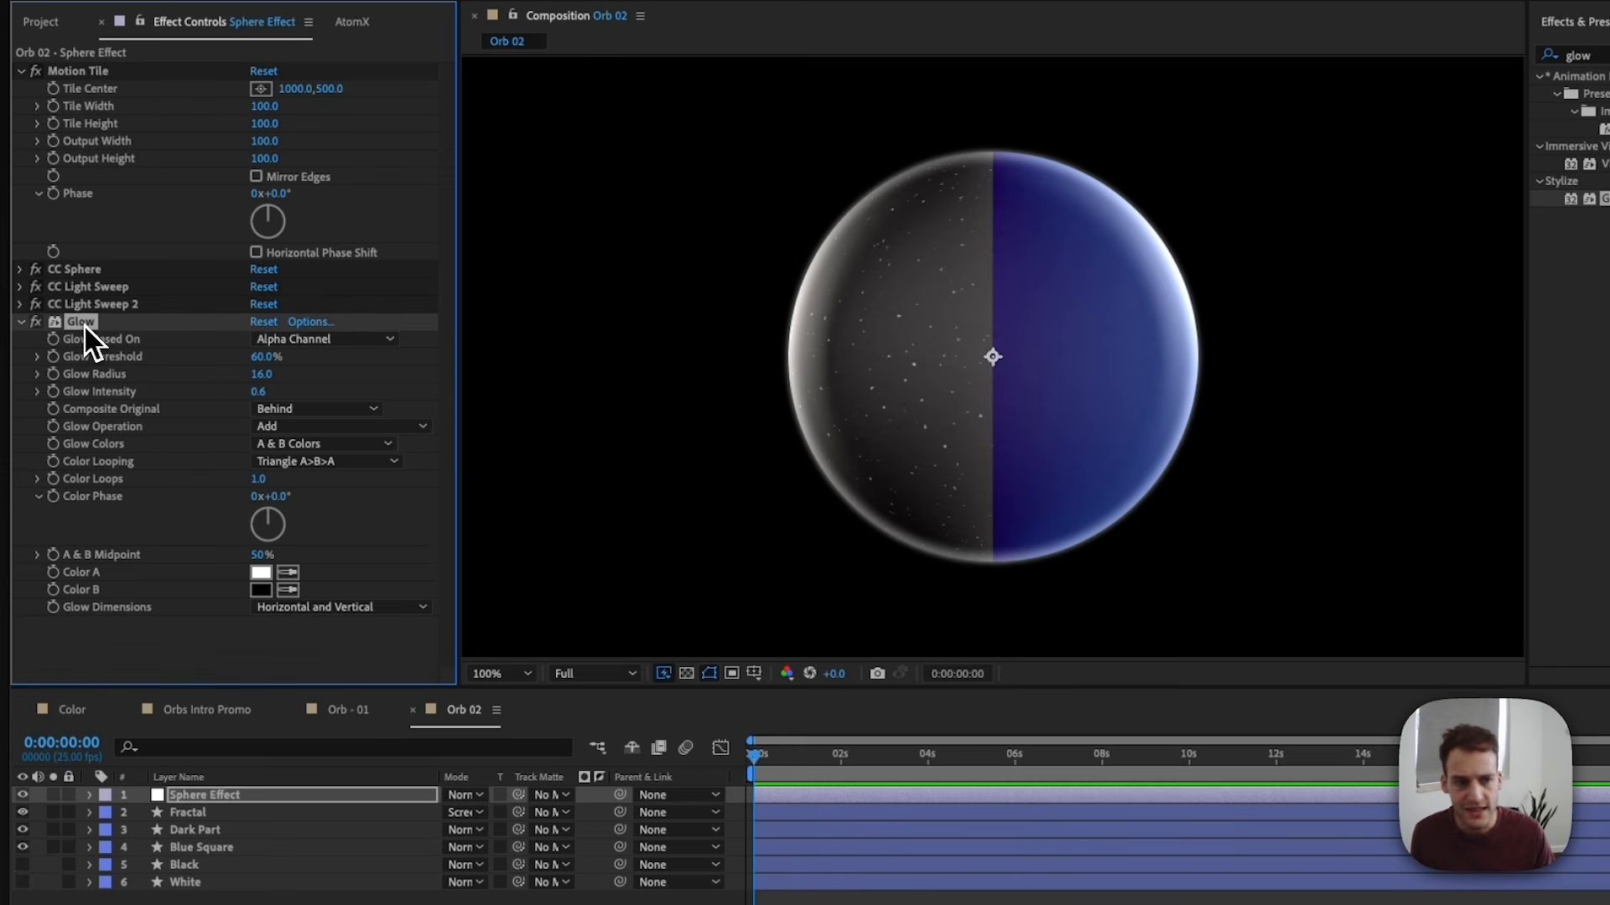
key("super+d")
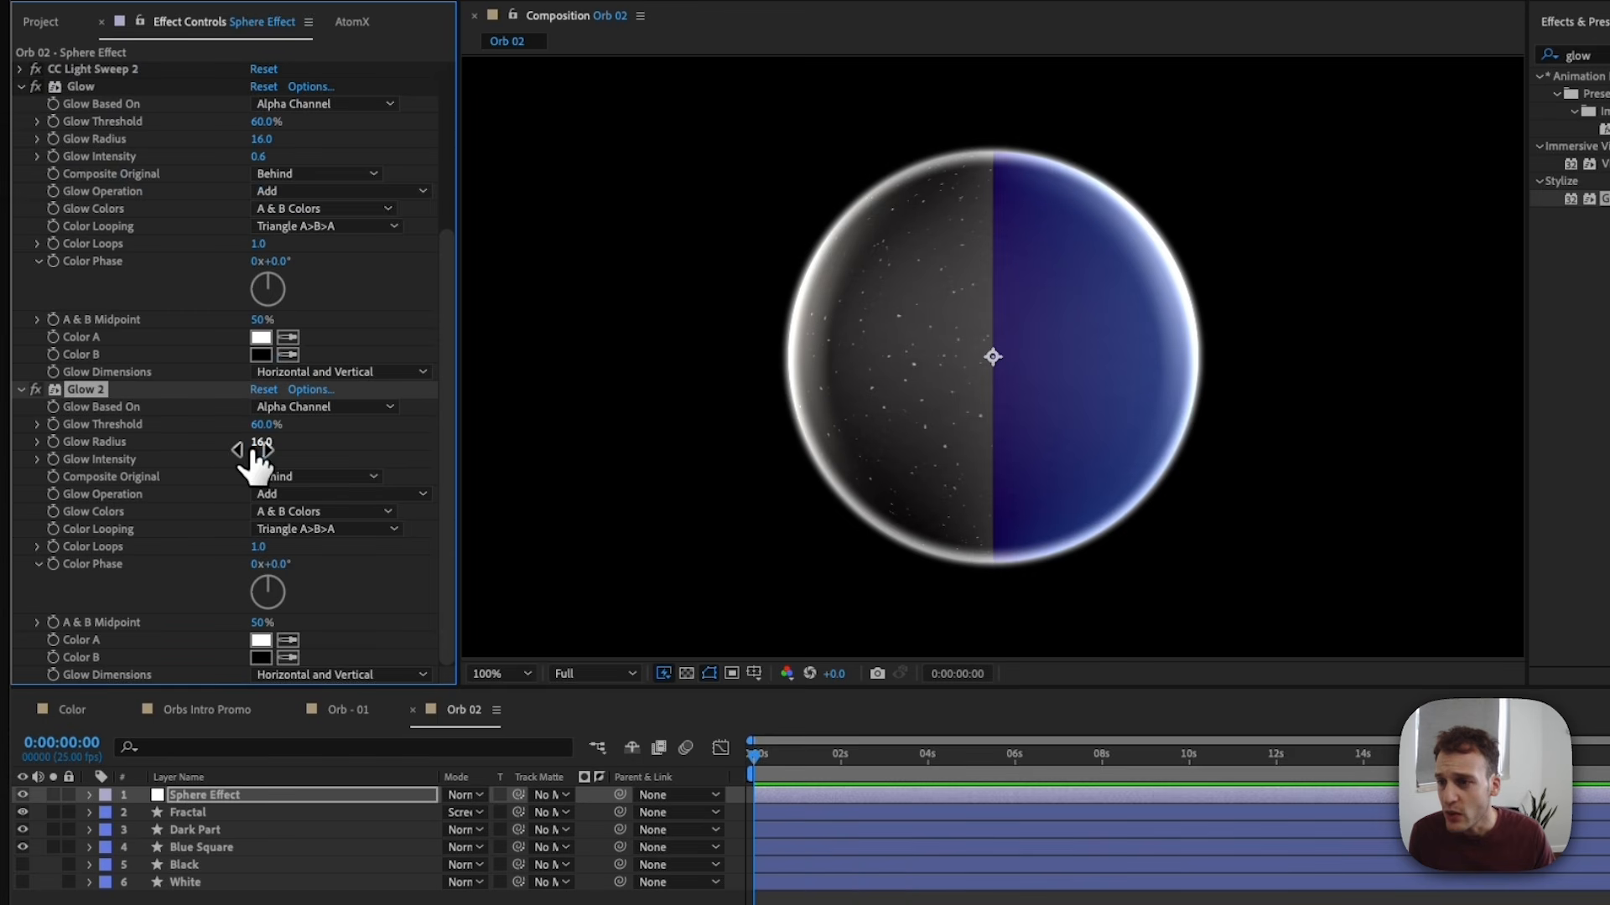
left_click_drag(254, 451, 348, 420)
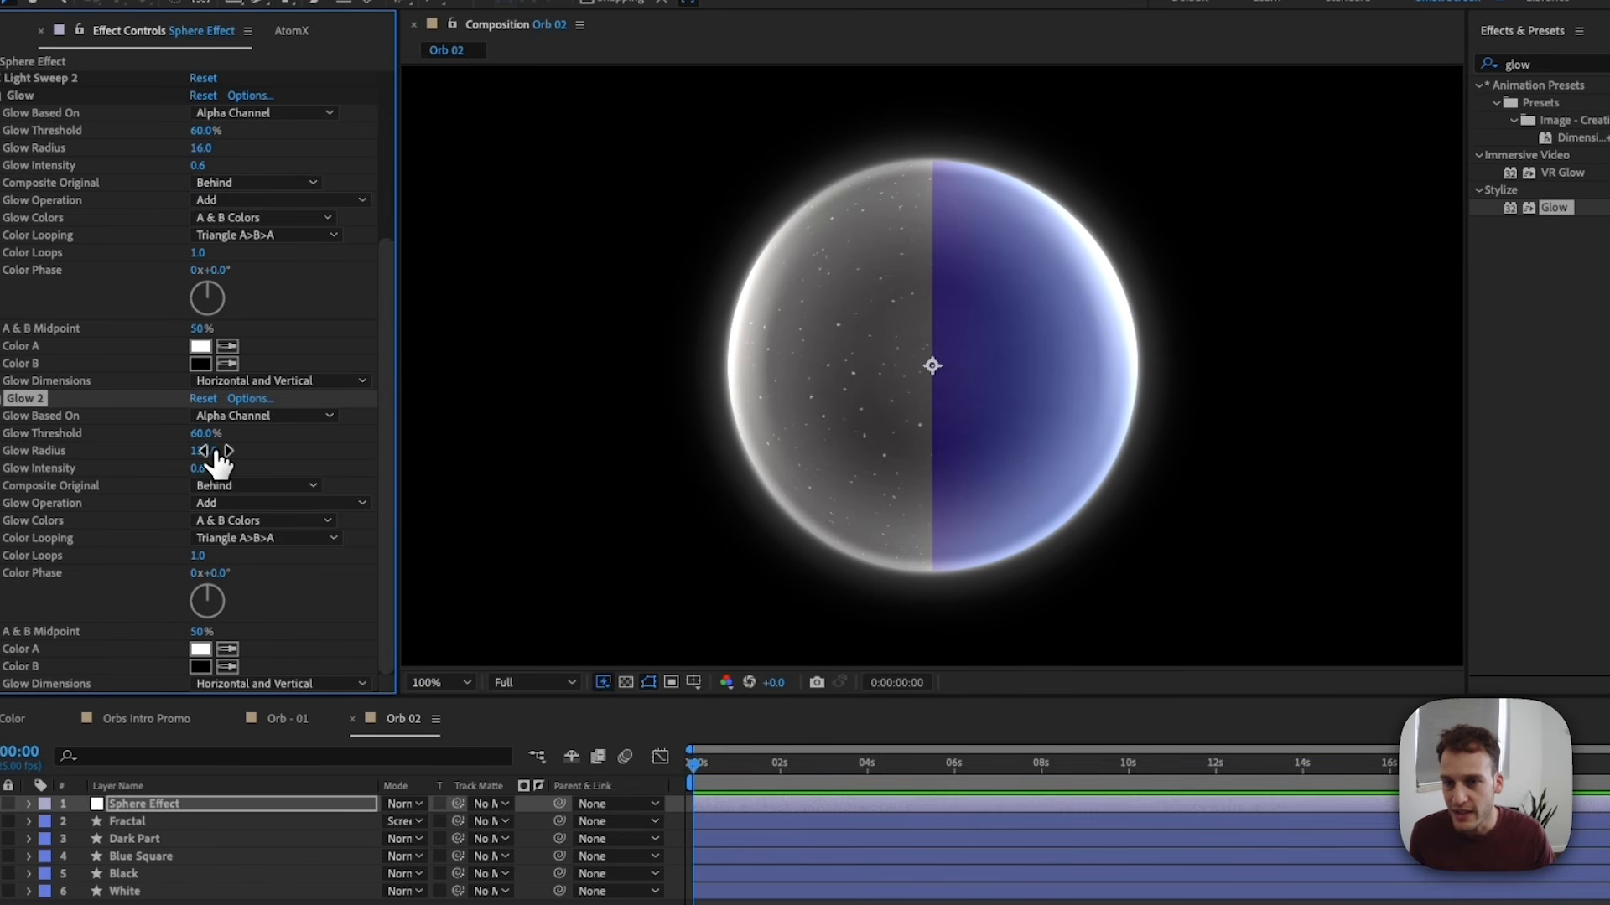
left_click_drag(210, 452, 166, 447)
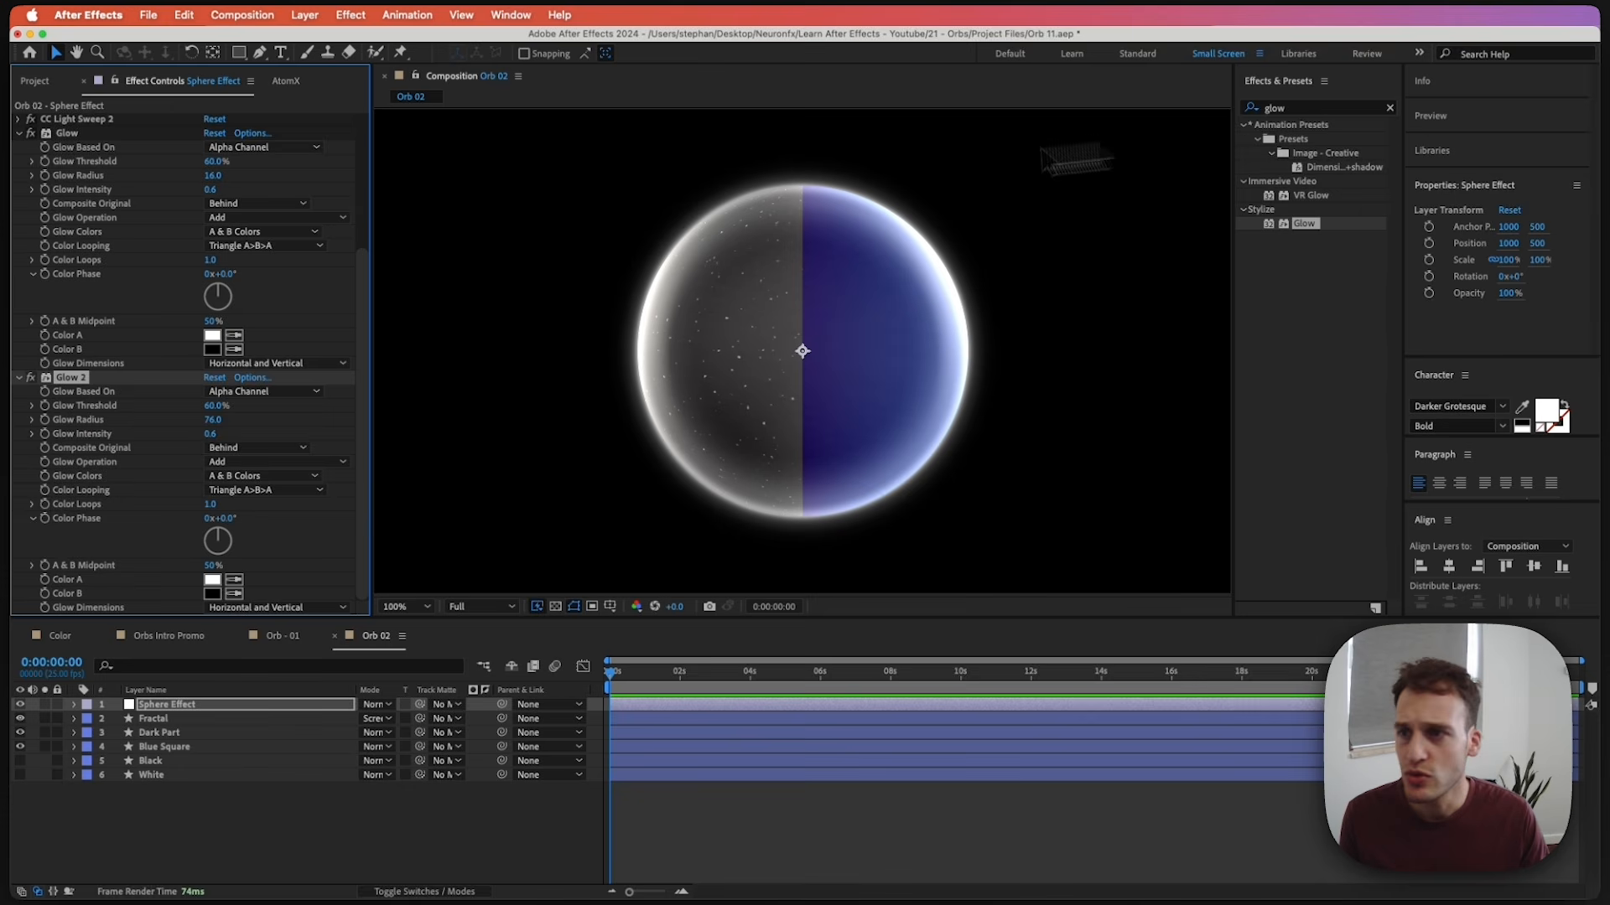
Collapse both Glow effects, duplicate CC Light Sweep 2, and move the copy below Glow 2.
scroll(169, 256, "up", 3)
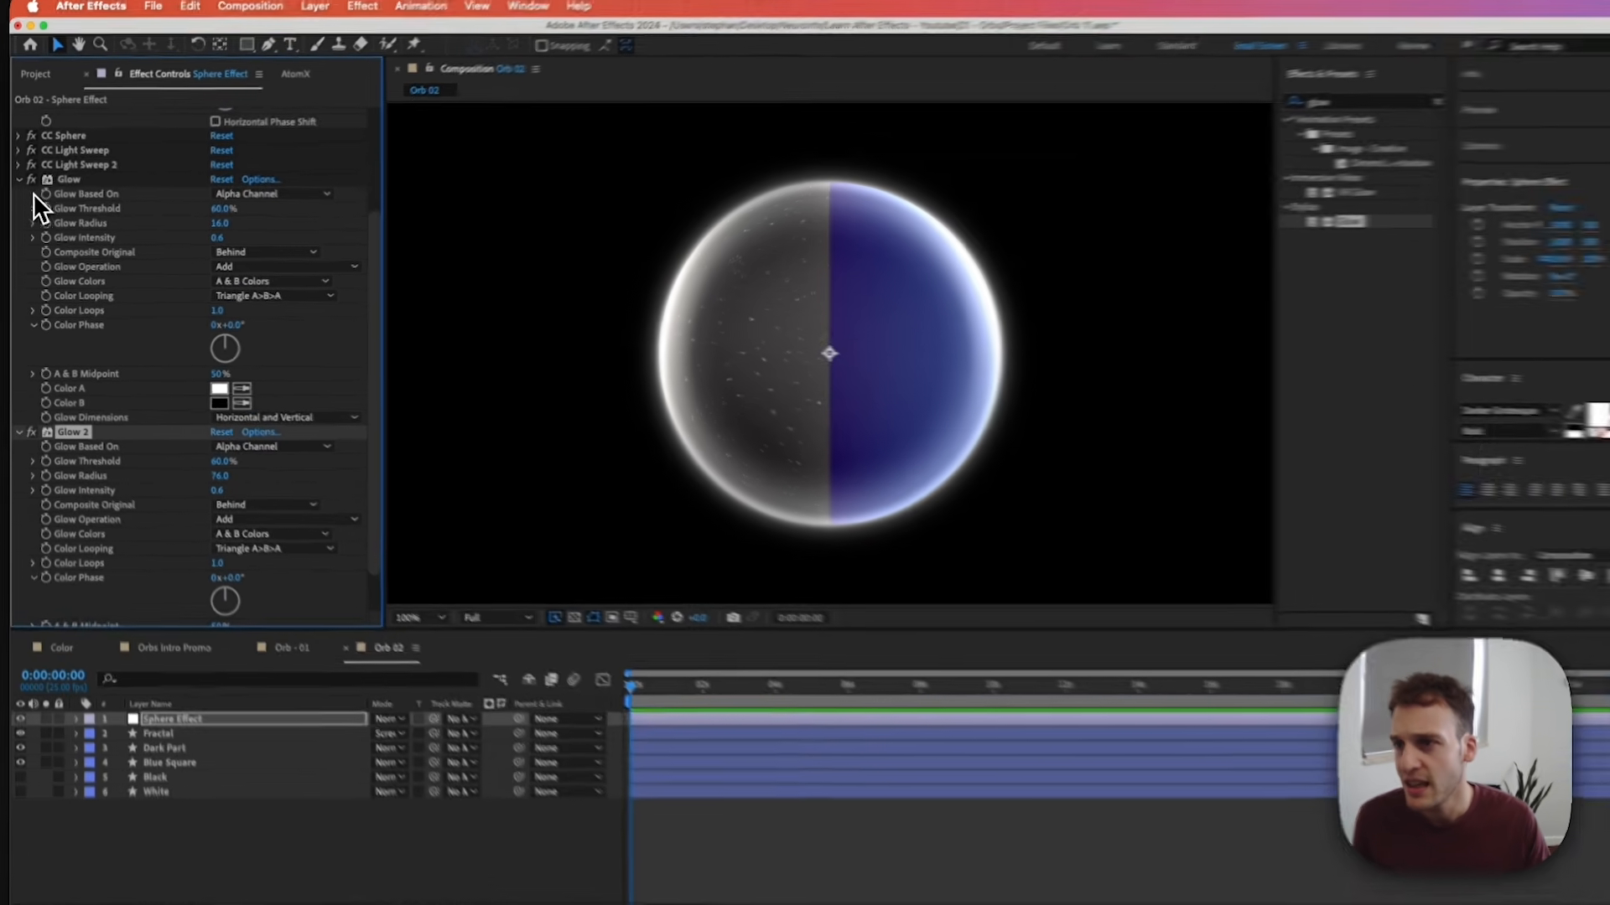
left_click(20, 182)
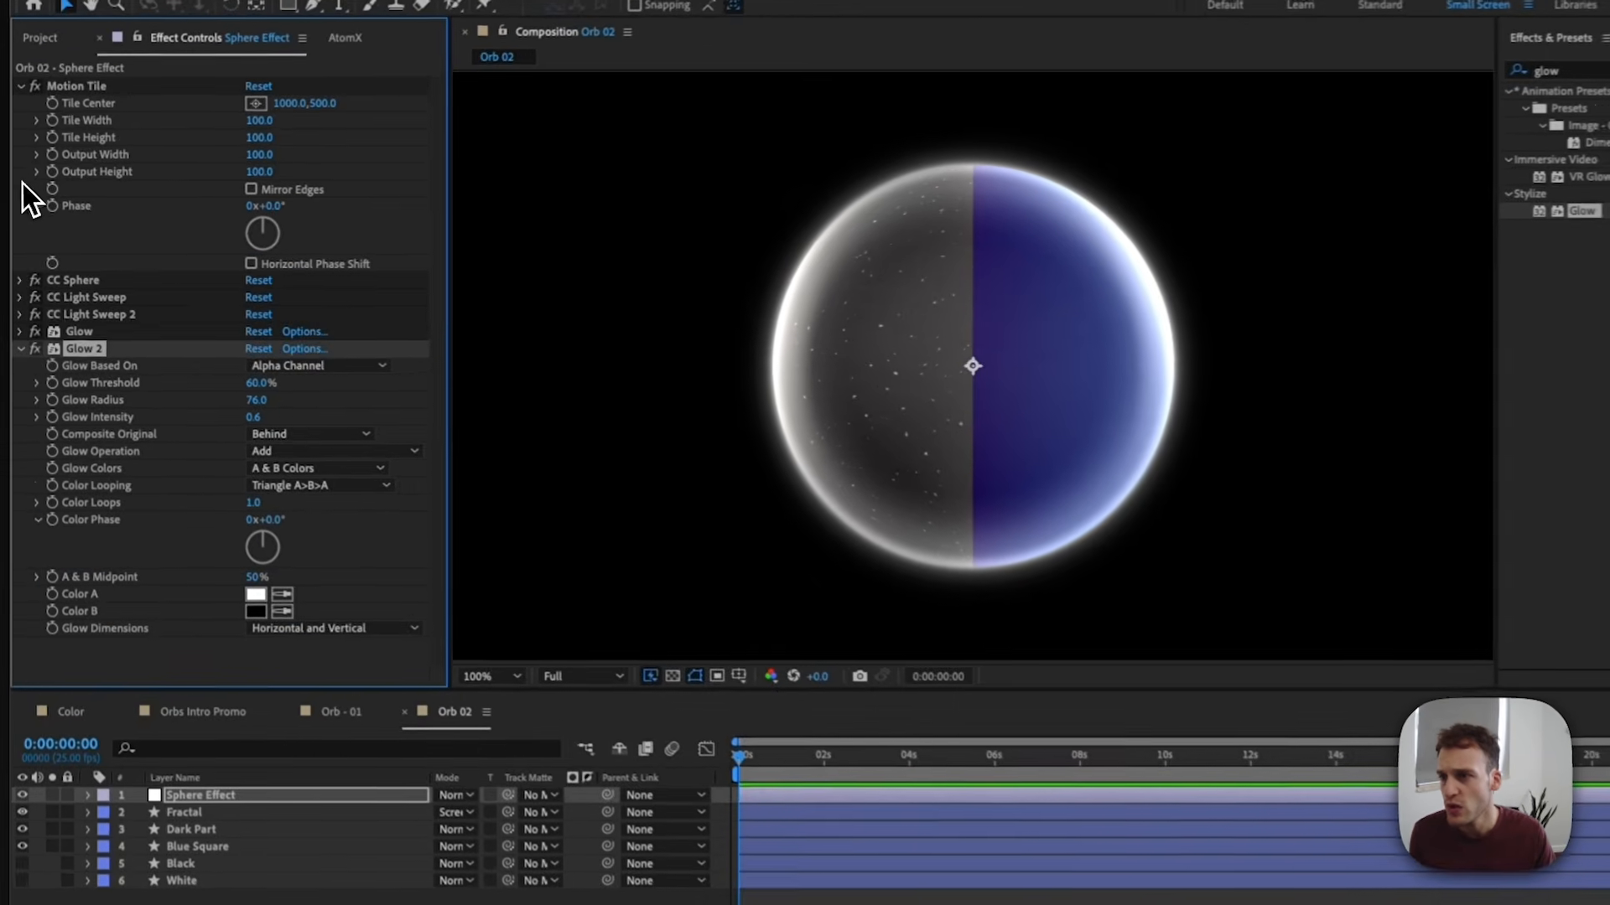
left_click(21, 349)
left_click(118, 314)
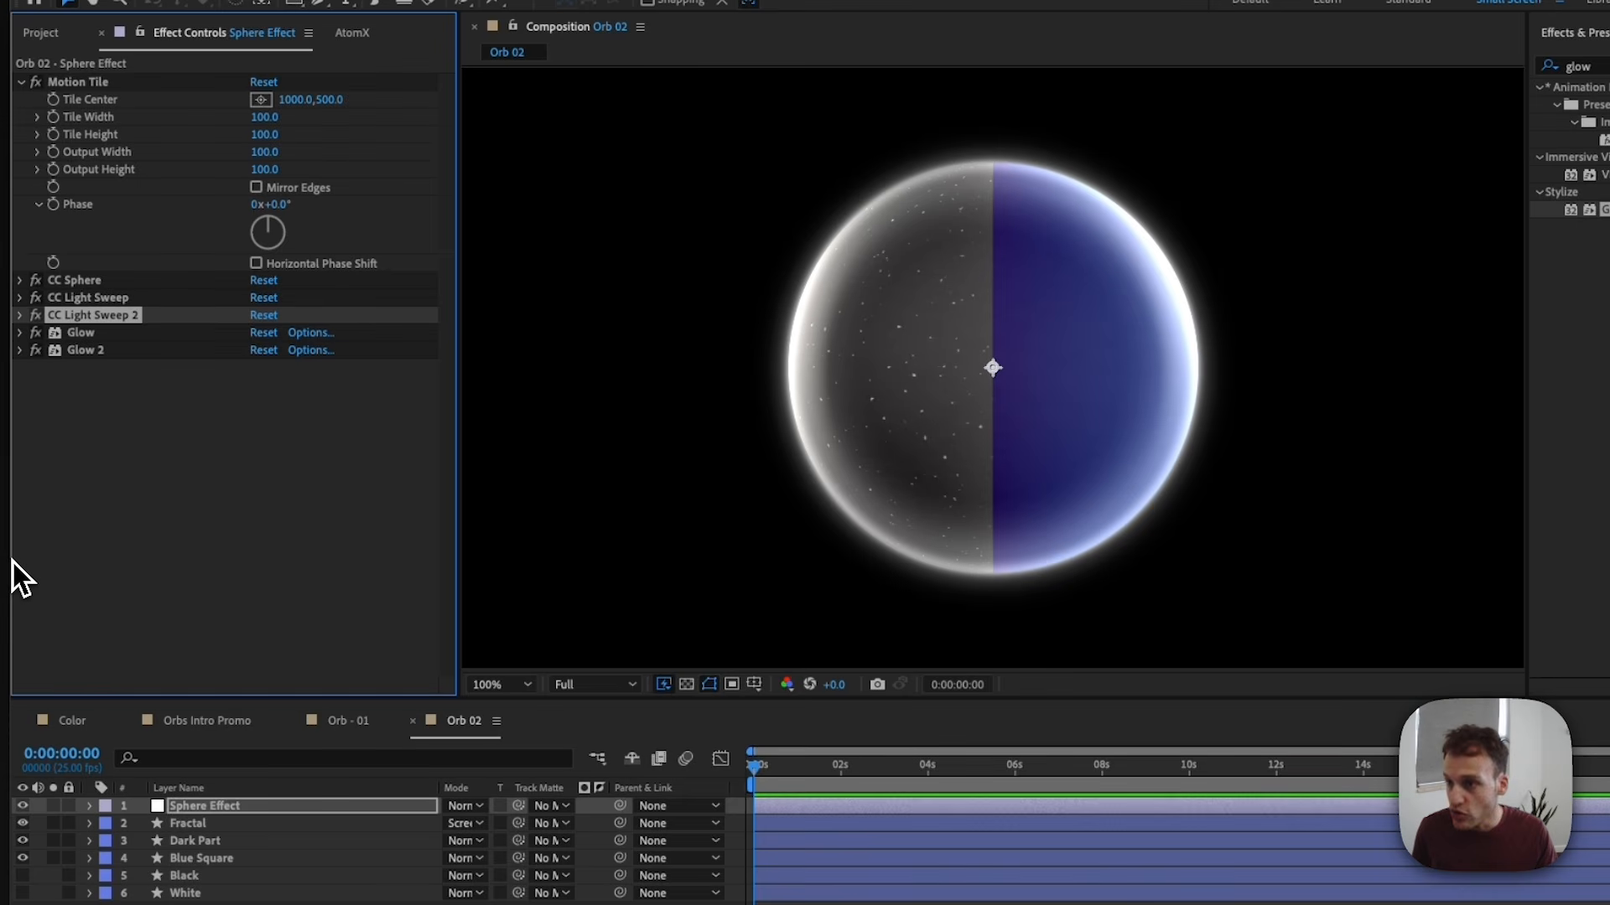
key("super+d")
left_click_drag(87, 340, 96, 602)
Make the light color of the copied light sweep black and set its light reception to Composite.
left_click(20, 368)
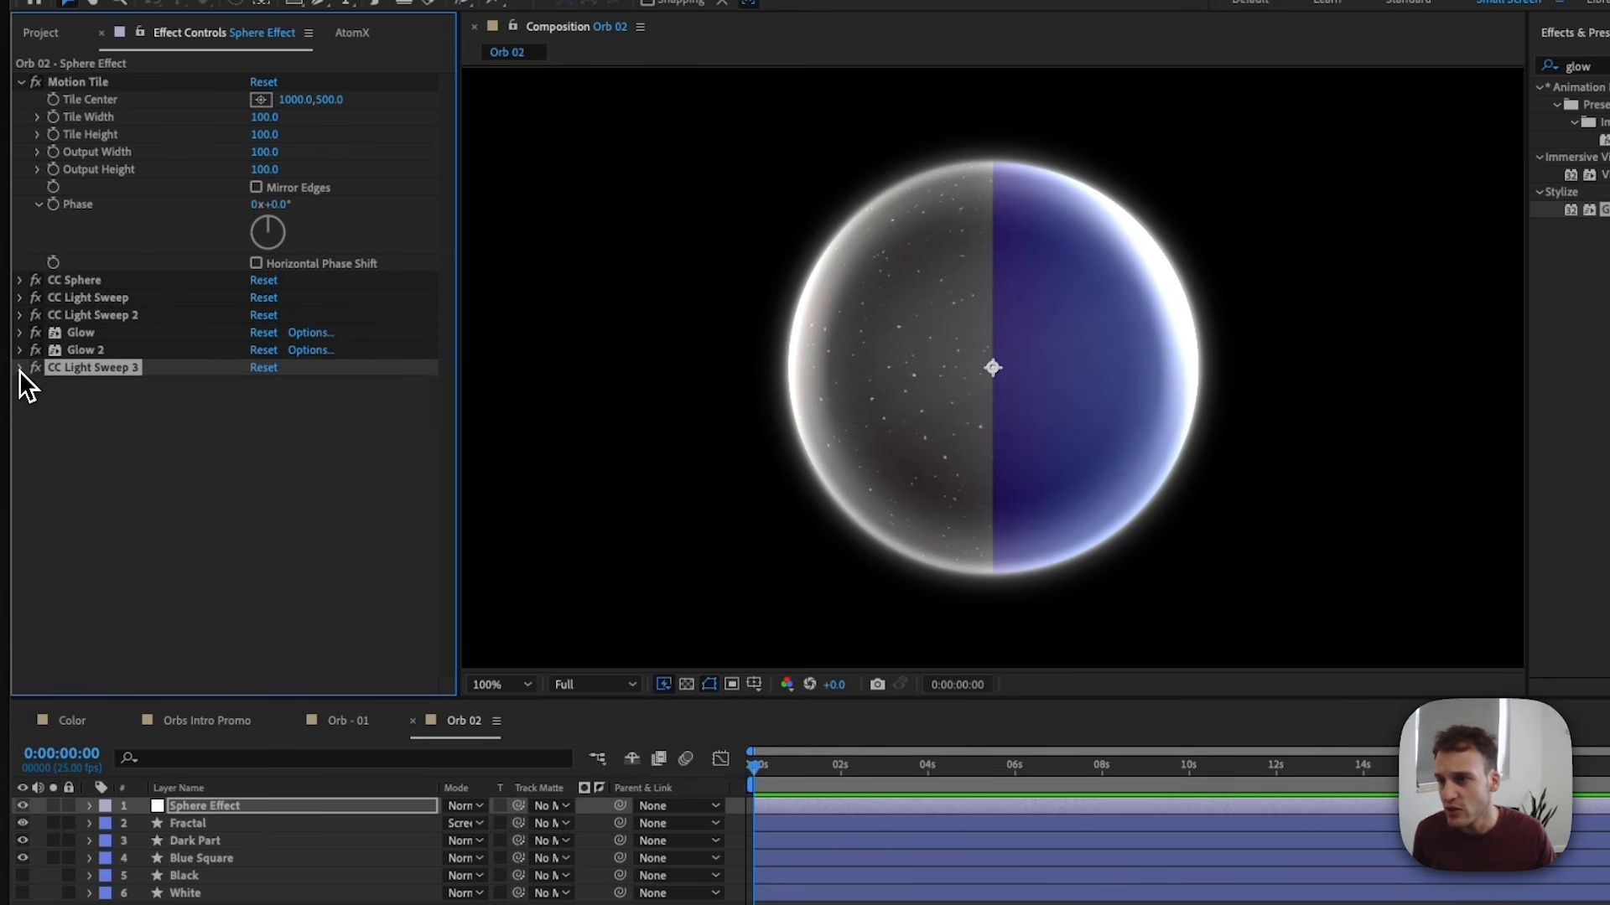
left_click(20, 368)
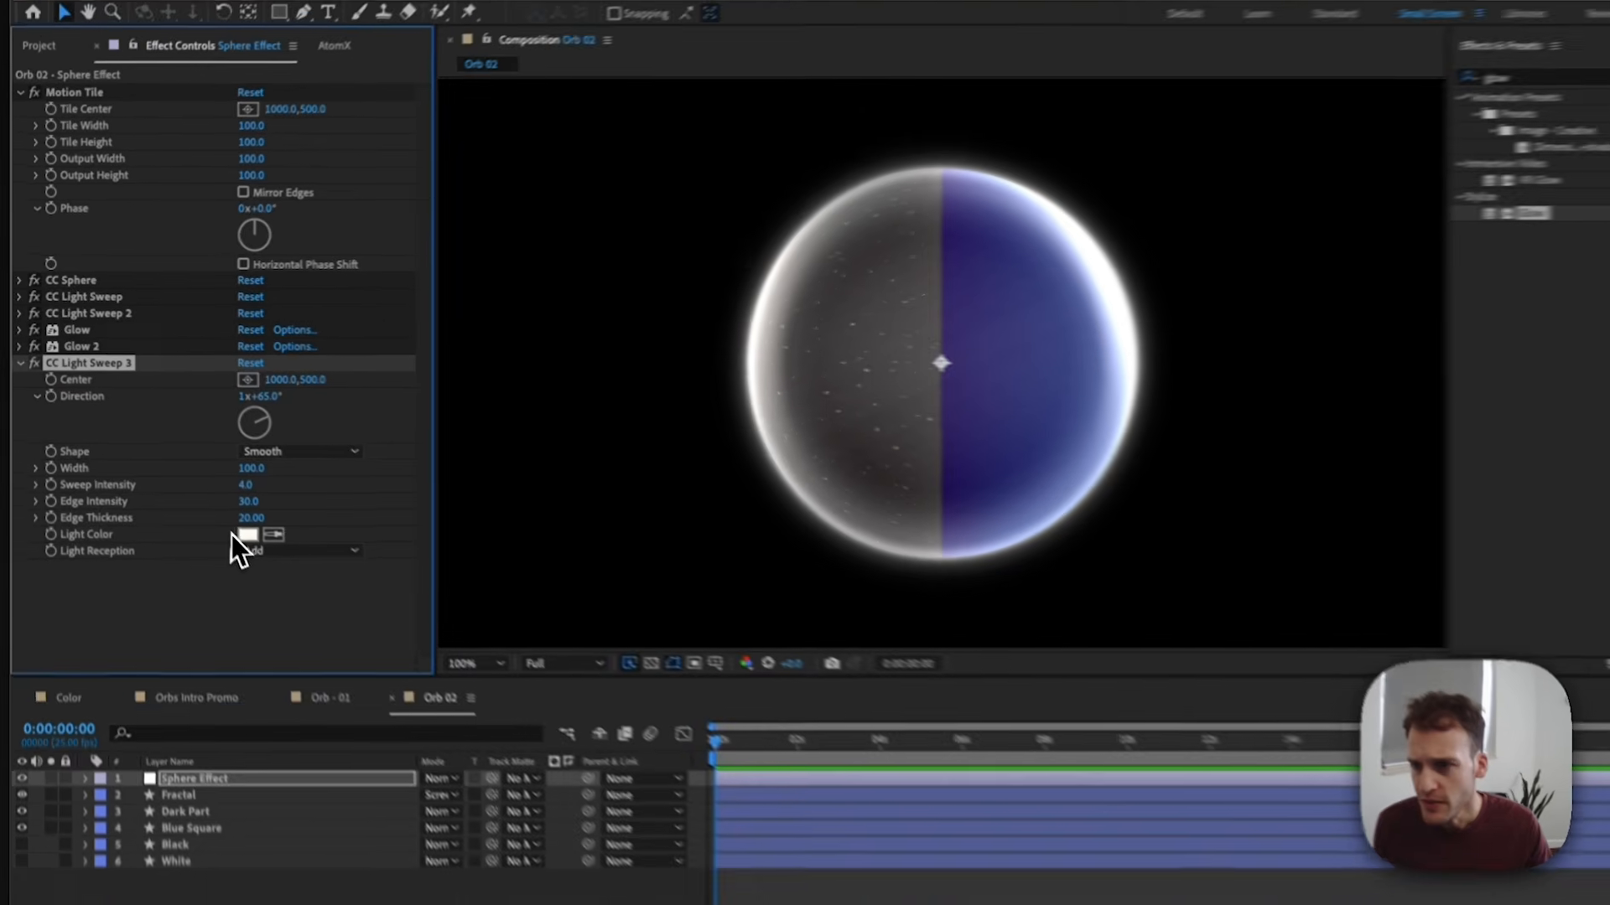
left_click(260, 548)
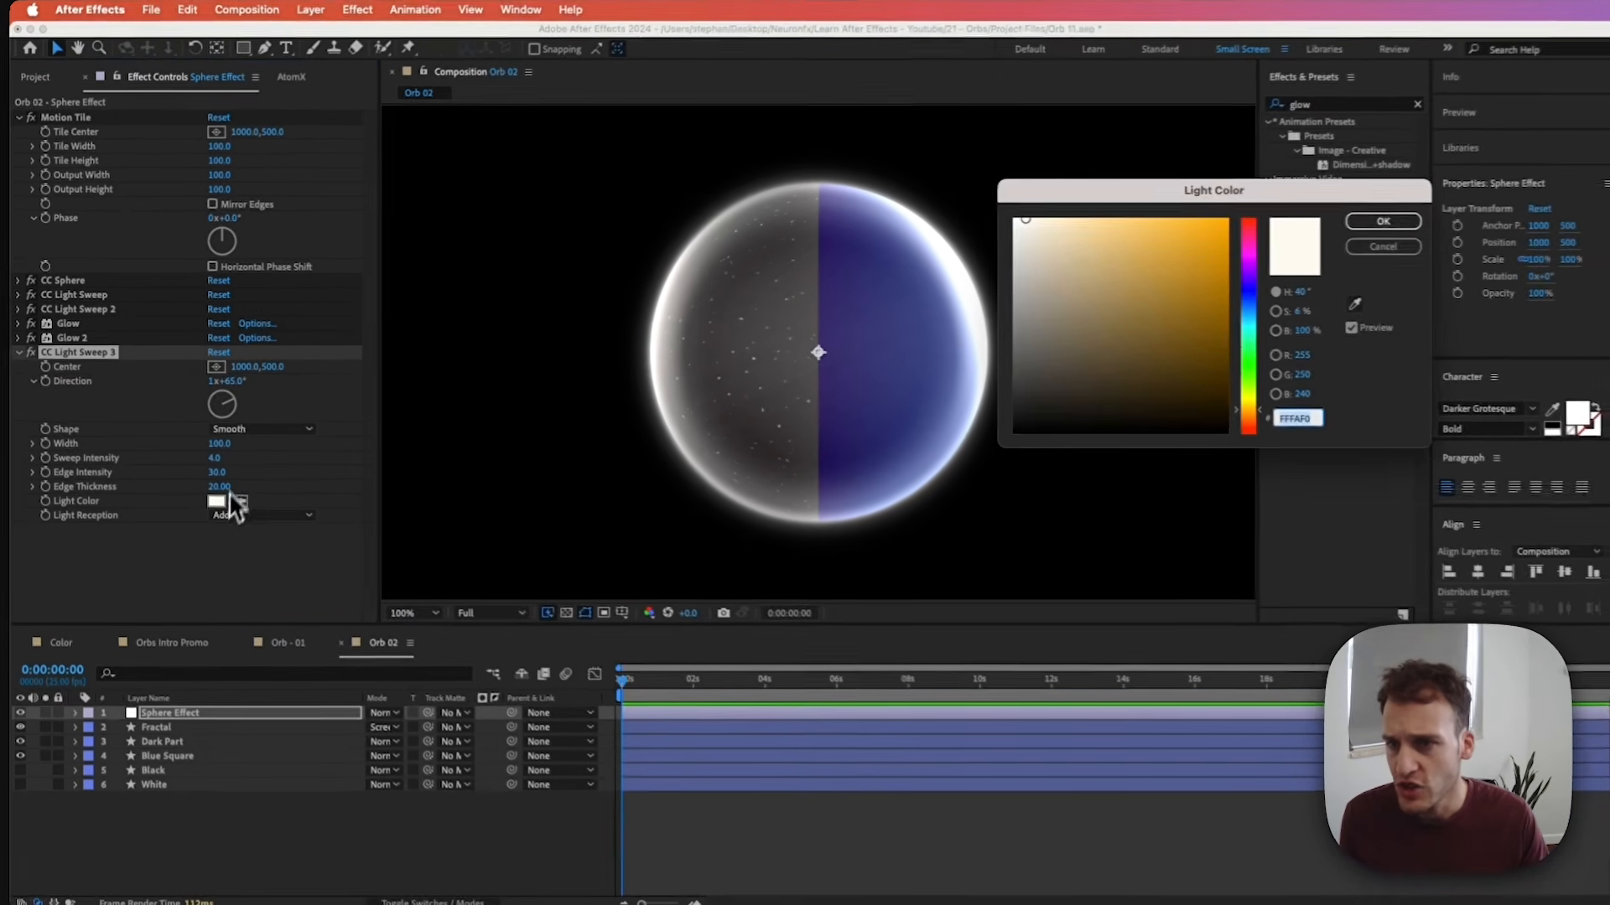
left_click_drag(1190, 267, 1167, 454)
left_click(1356, 222)
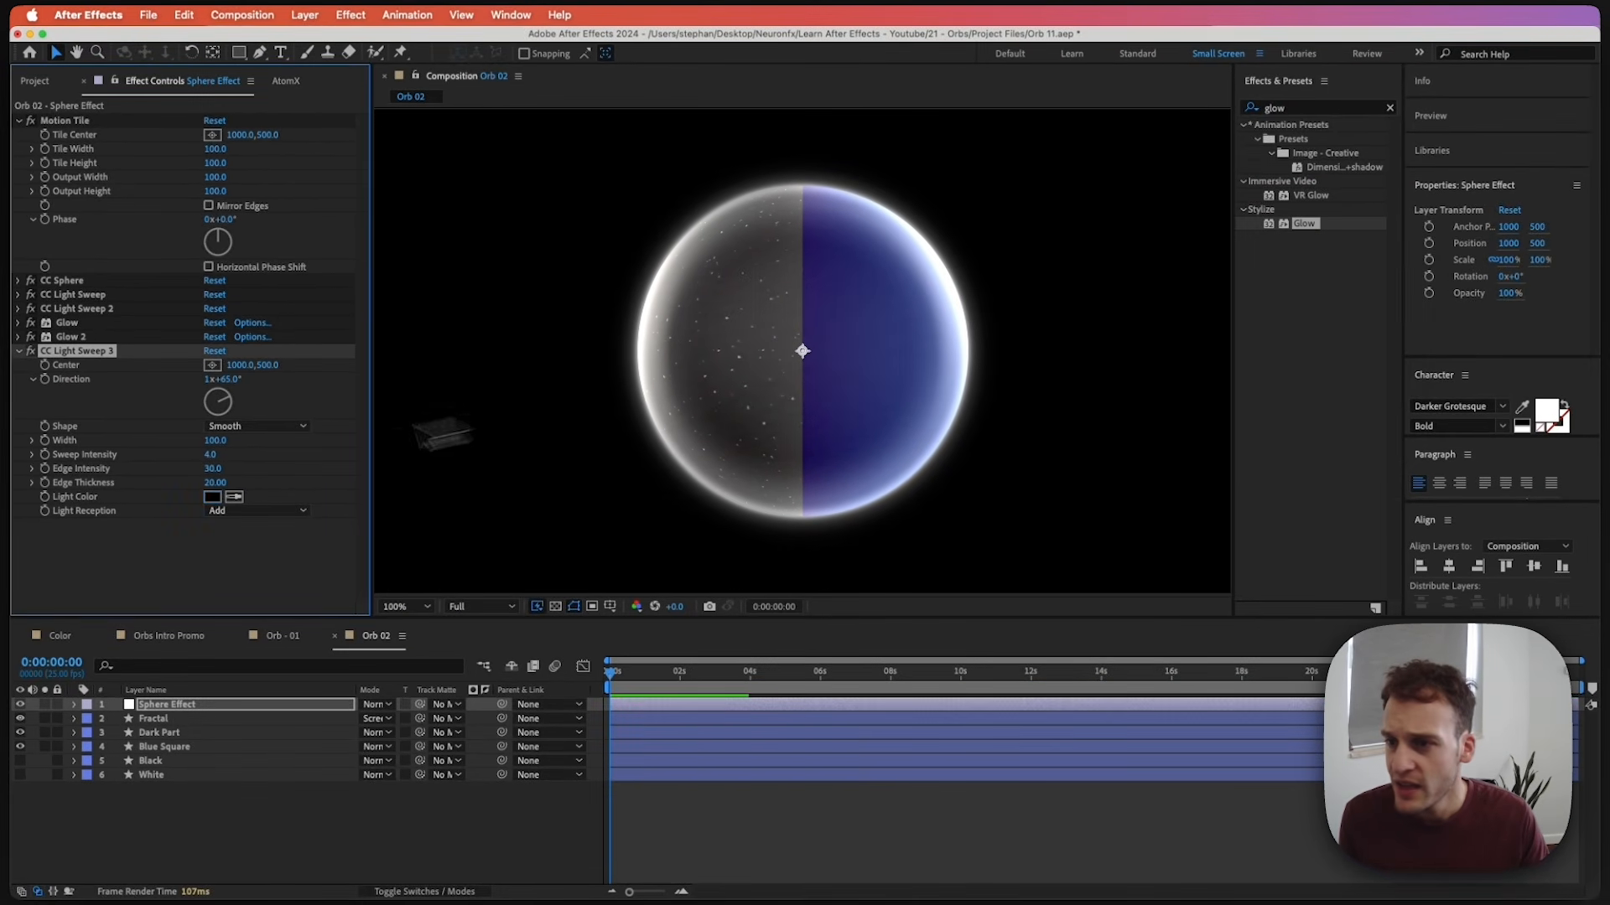
left_click(214, 515)
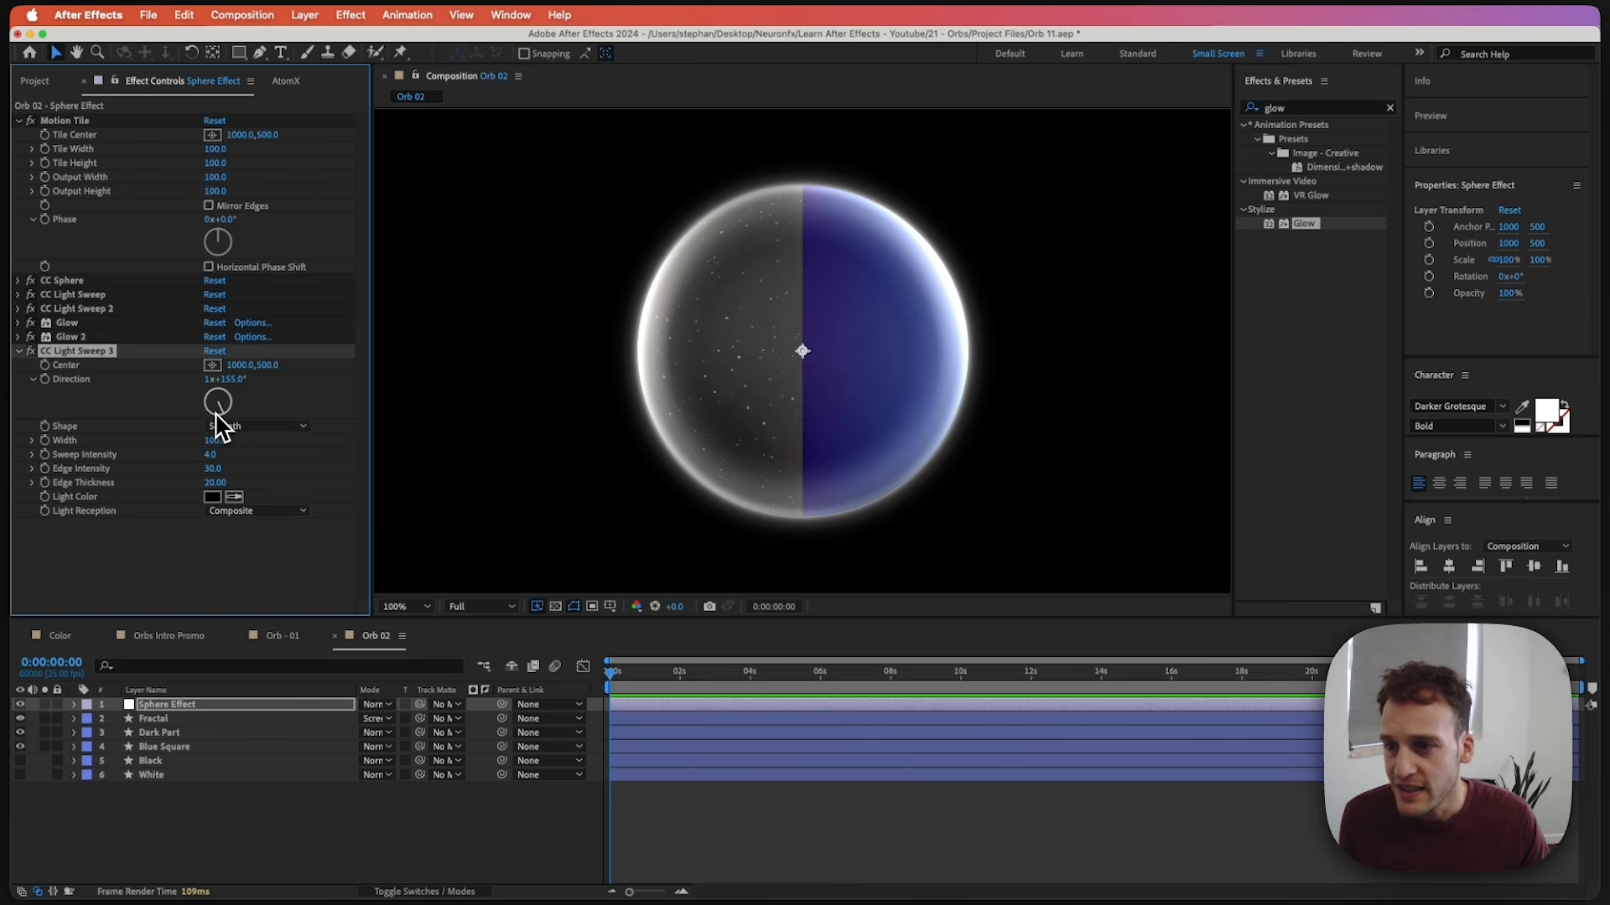
Set CC Light Sweep 3's direction to 1x+174° and its edge intensity to 63 to shade the sphere's lower edge.
left_click_drag(229, 415, 227, 414)
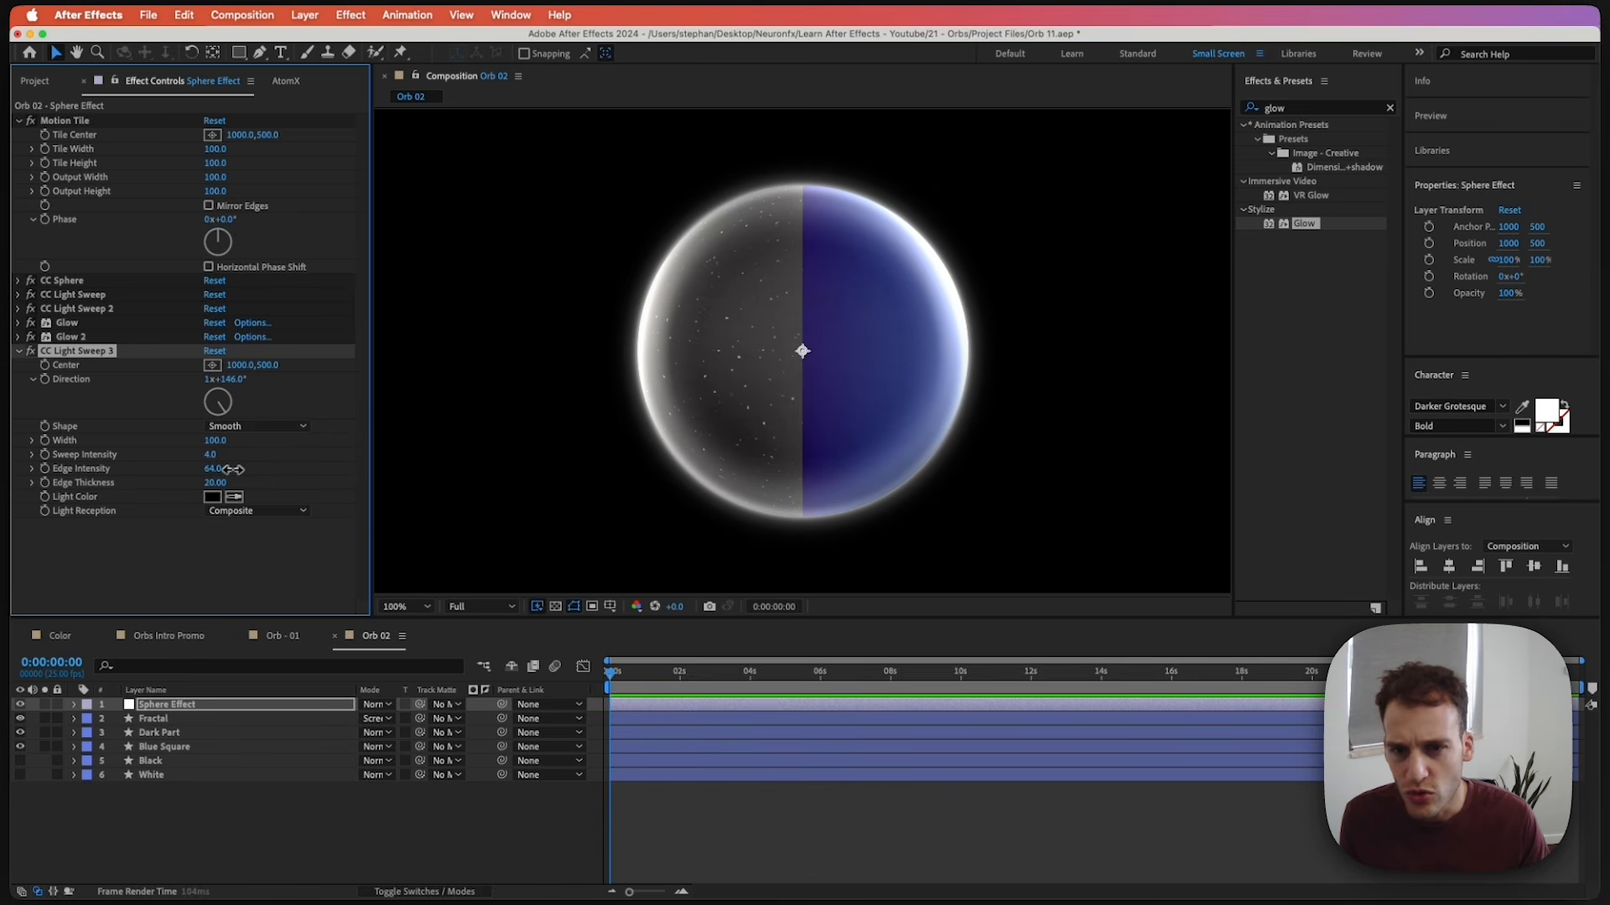
mouse_move(233, 469)
left_mouse_down()
mouse_move(281, 465)
mouse_move(237, 469)
left_mouse_up()
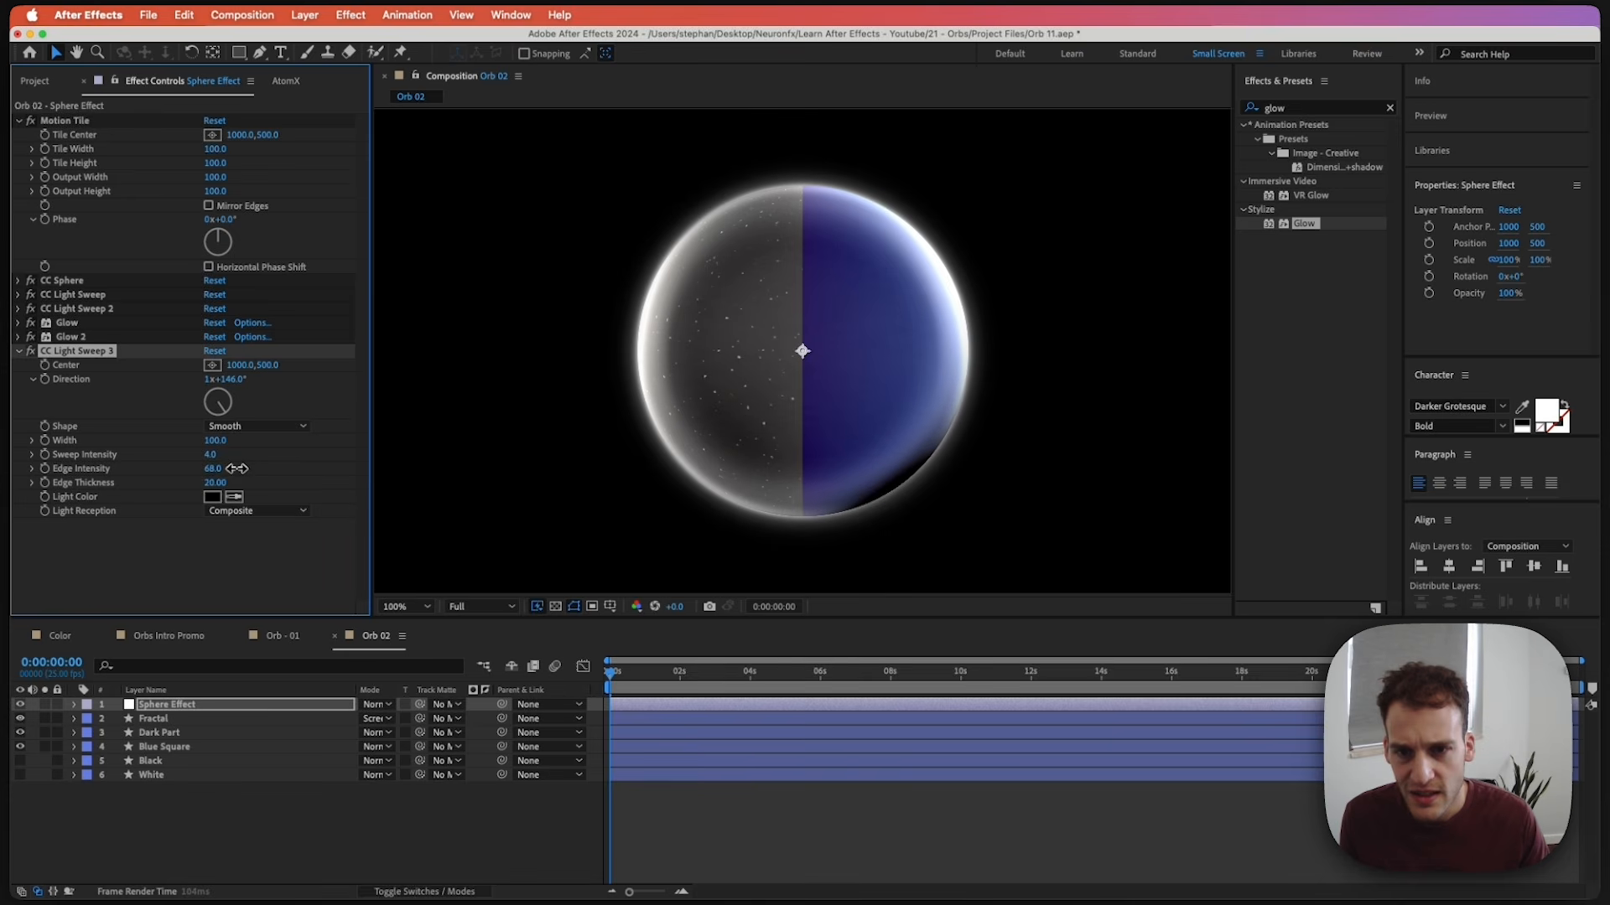
left_click_drag(209, 411, 221, 416)
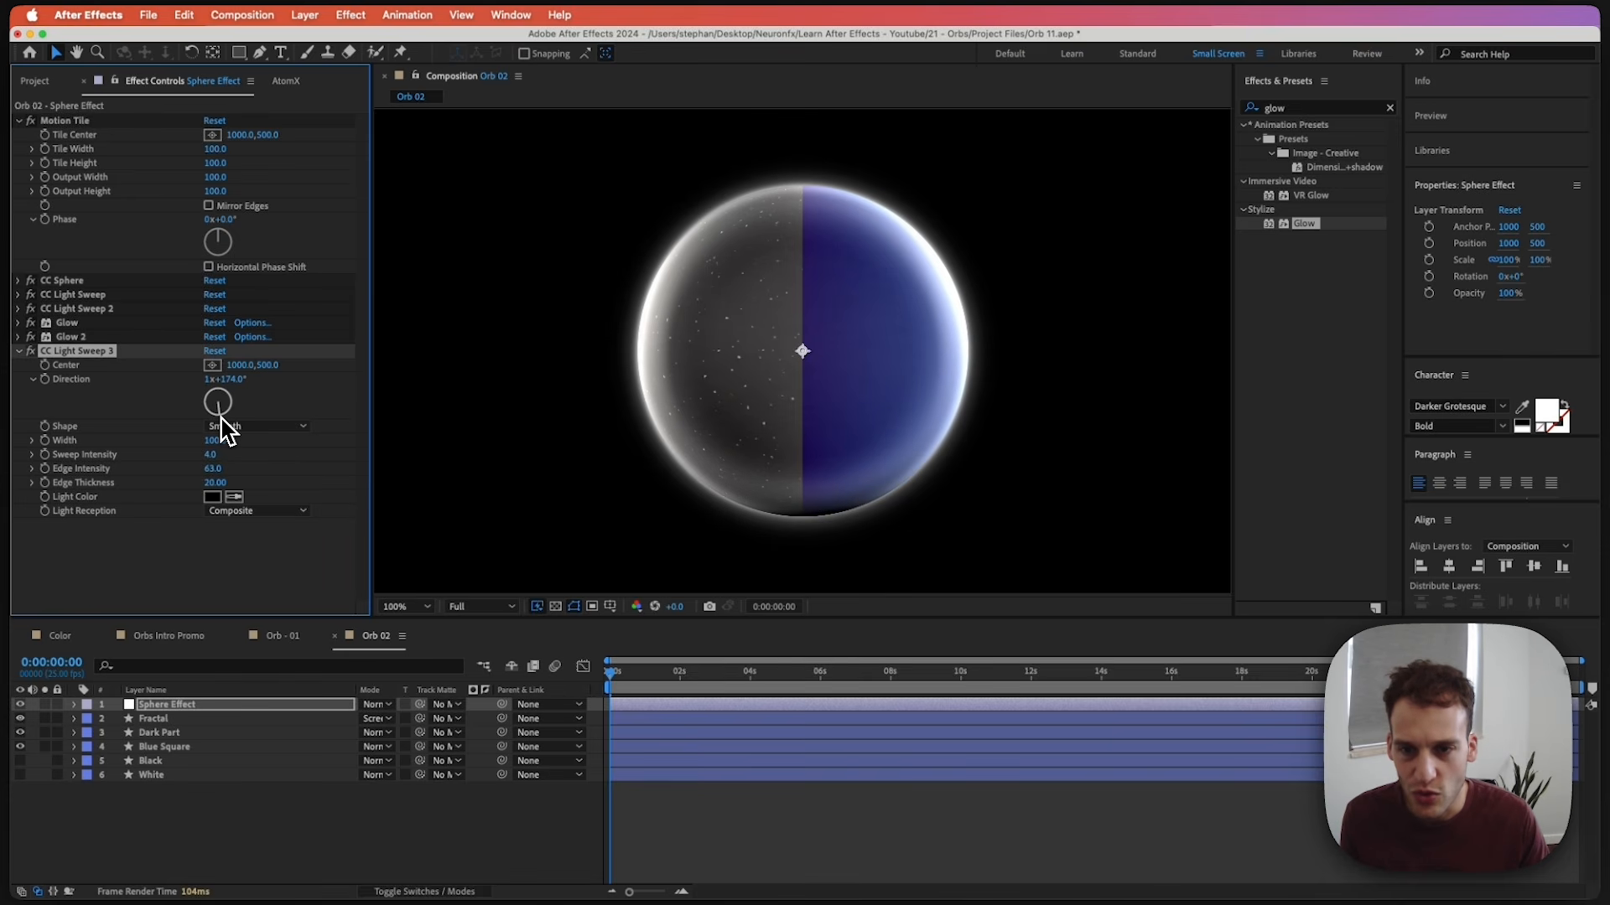
Search the effects for "simpl", apply Simple Choker below CC Light Sweep 3, and set Choke Matte to 10.
left_click(1283, 109)
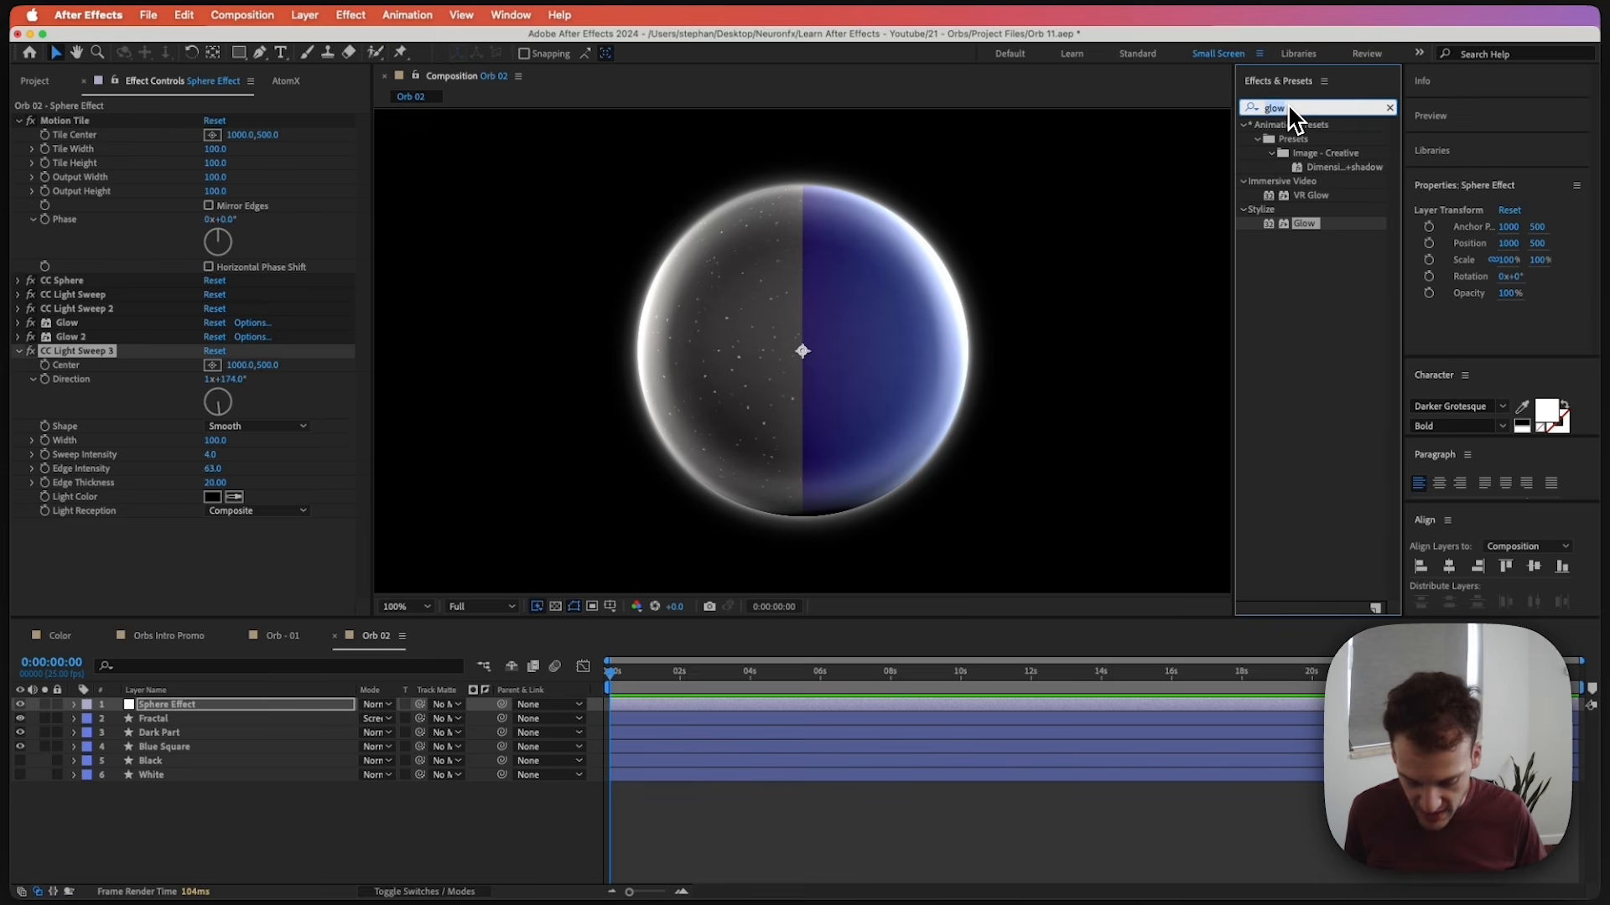
type("simpl")
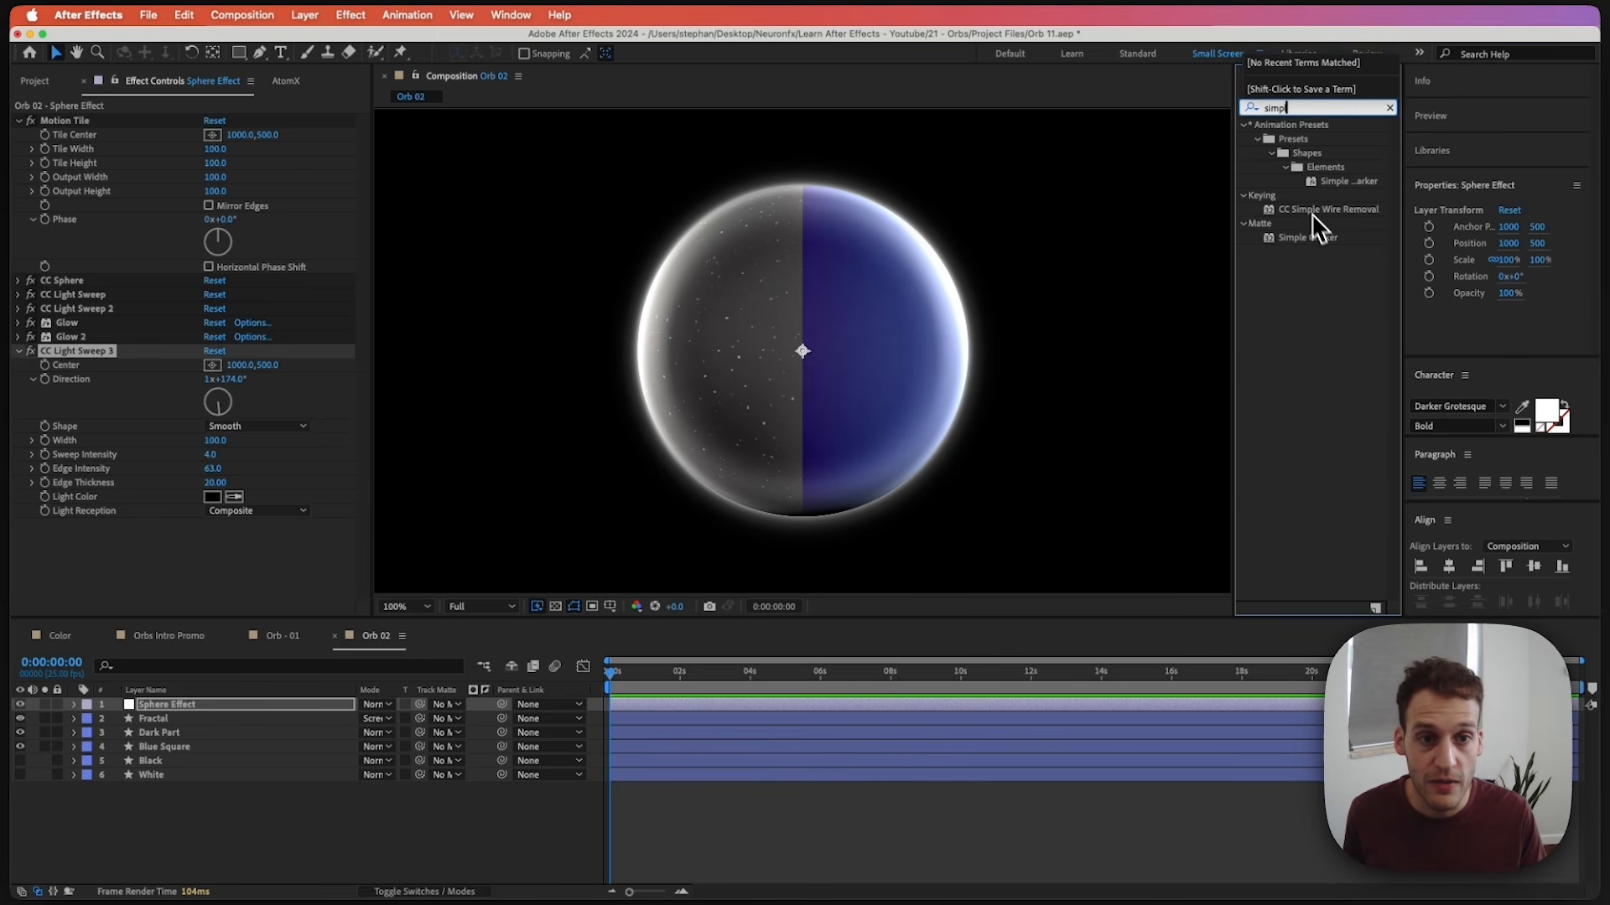
left_click_drag(1314, 227, 280, 593)
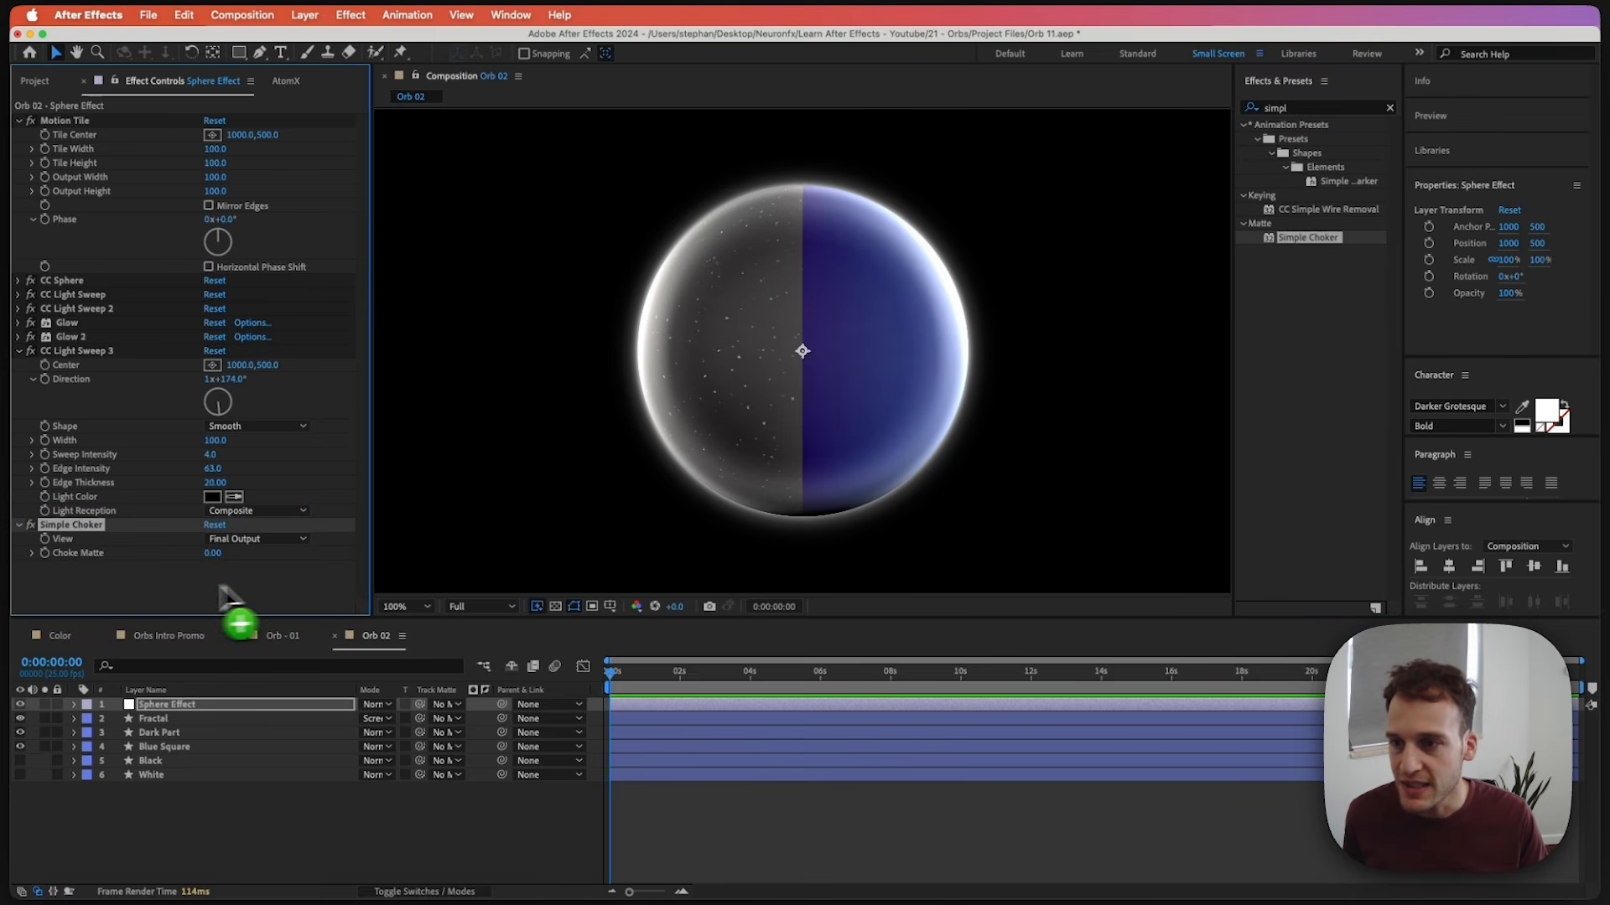
left_click(210, 558)
type("10")
key("Return")
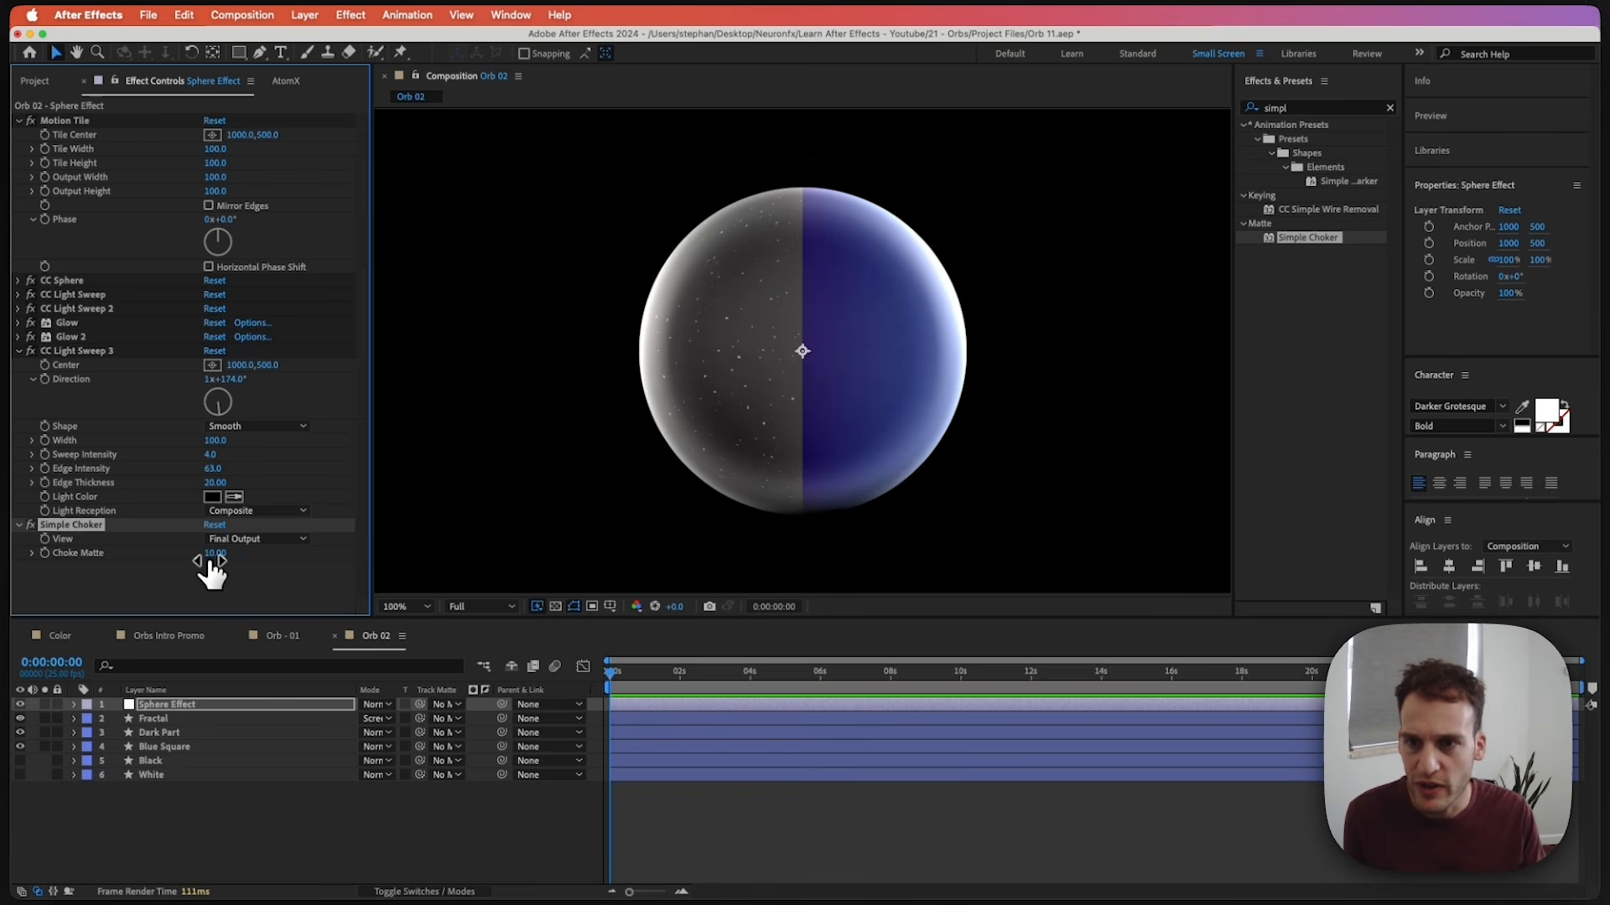
Shift the X value of Motion Tile's tile center to about 1126 to spin the sphere's texture.
scroll(884, 393, "down", 1)
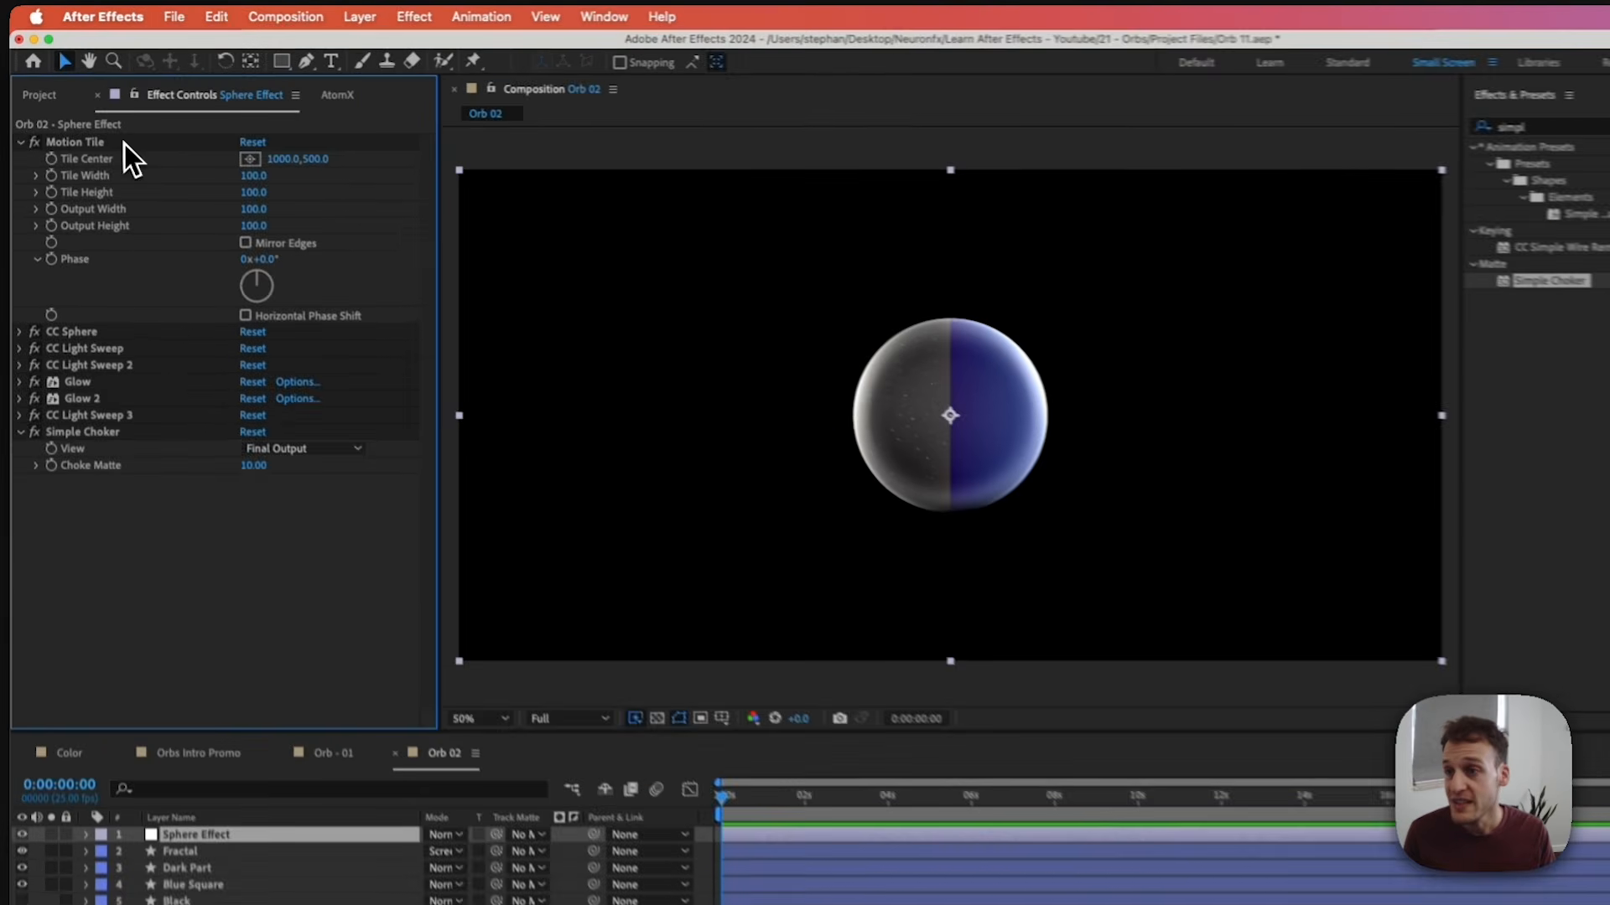
left_click(85, 122)
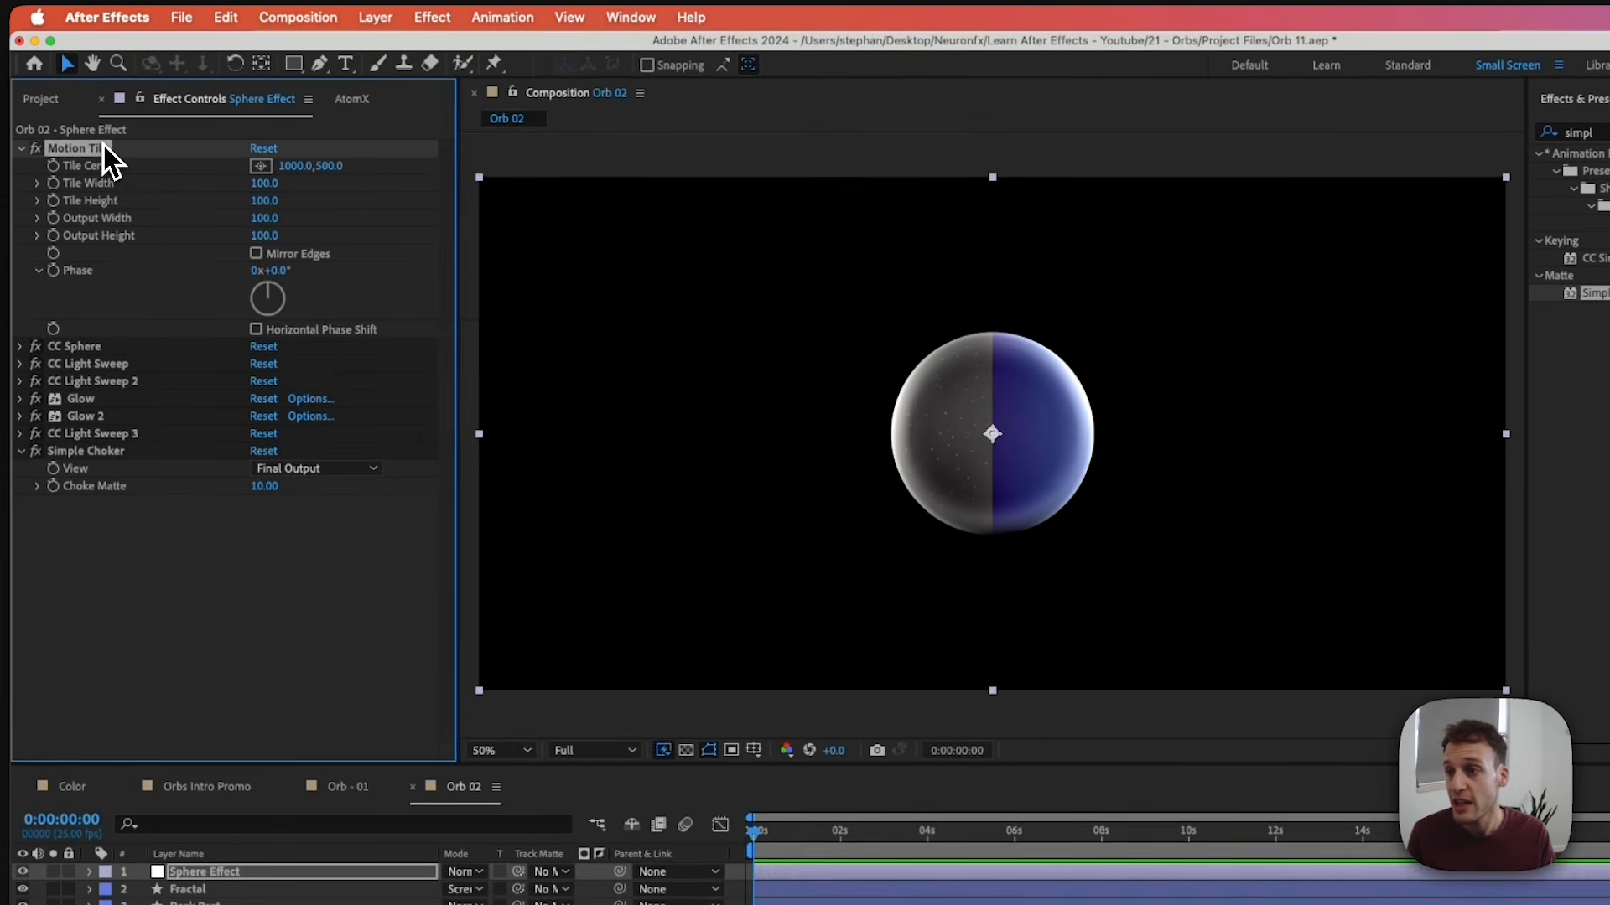
left_click_drag(305, 162, 534, 326)
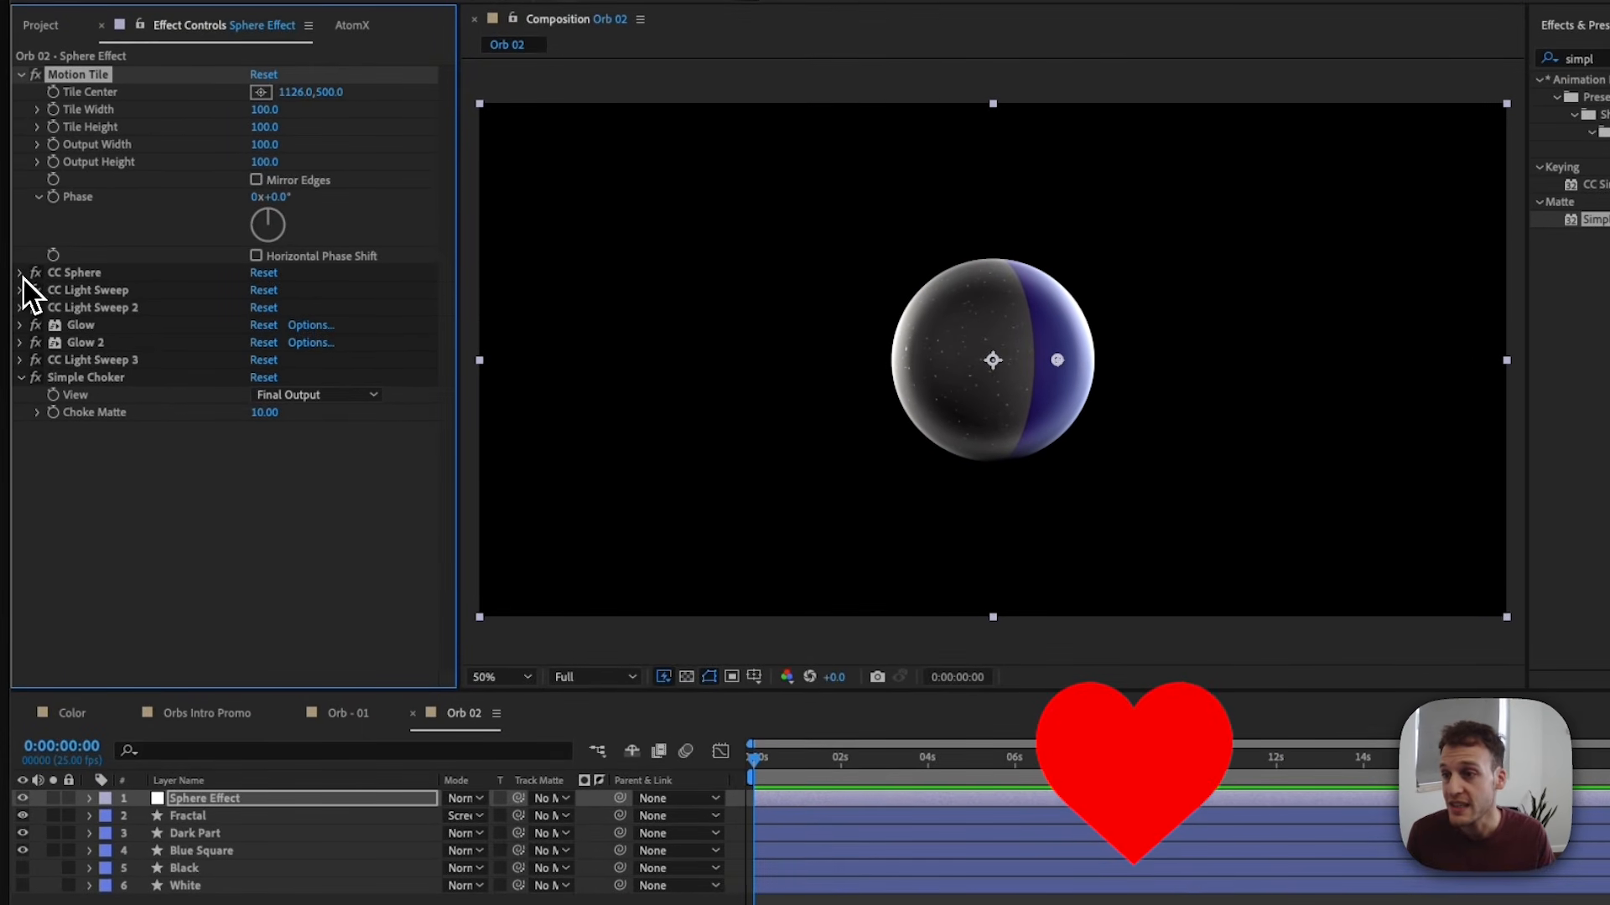
Try tilting the sphere with CC Sphere's Rotation Z and undo the tilt.
left_click(23, 275)
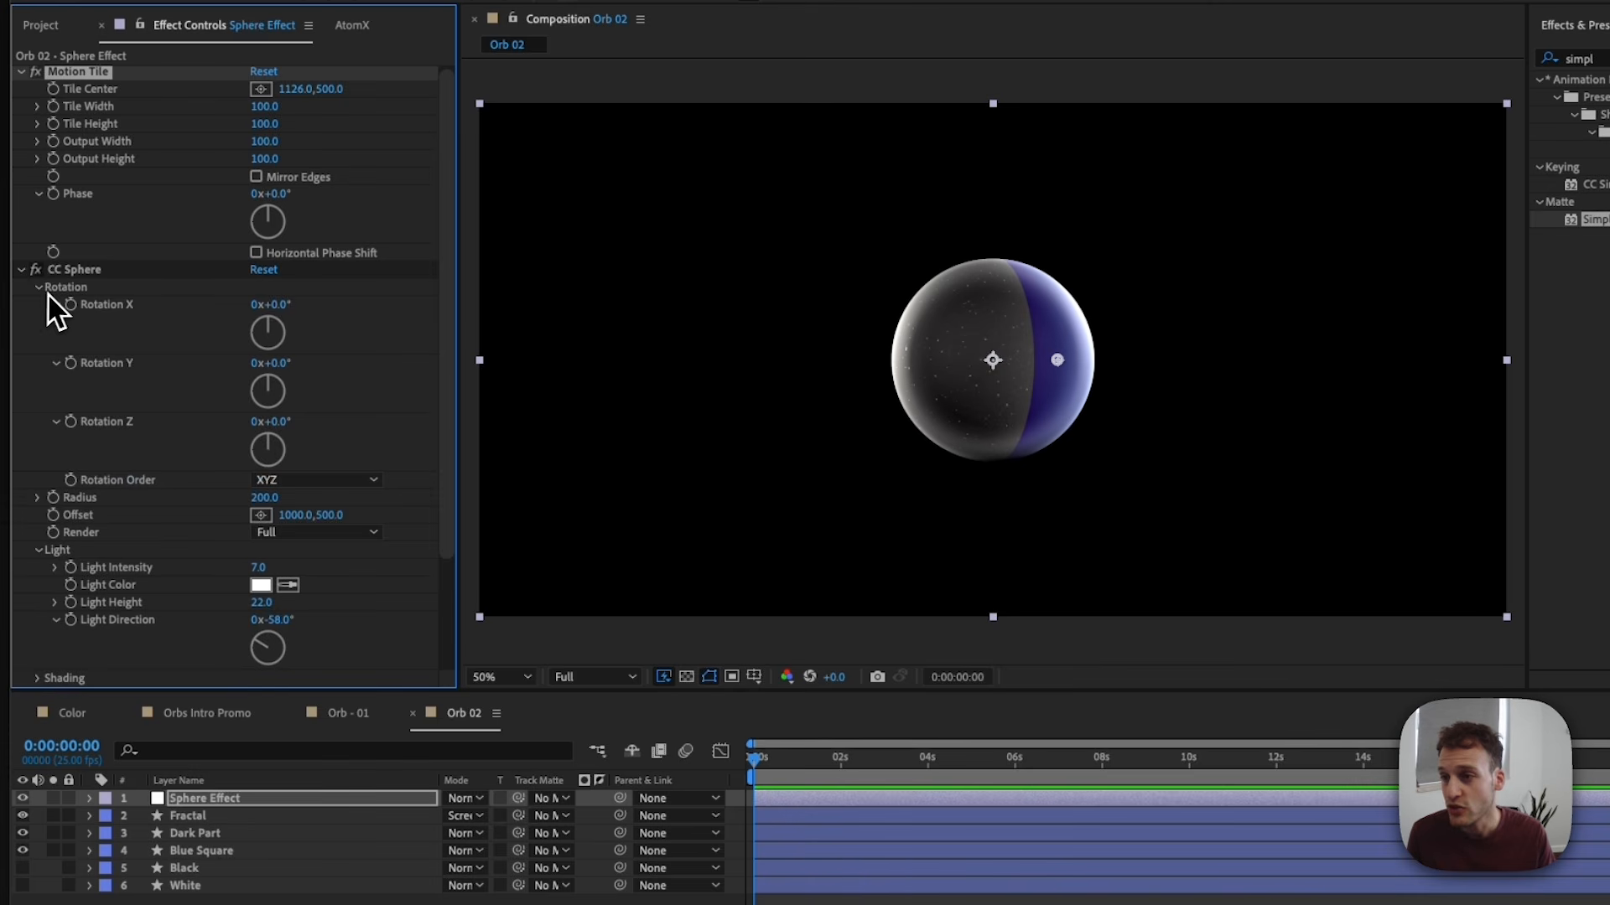
left_click(38, 288)
left_click(39, 287)
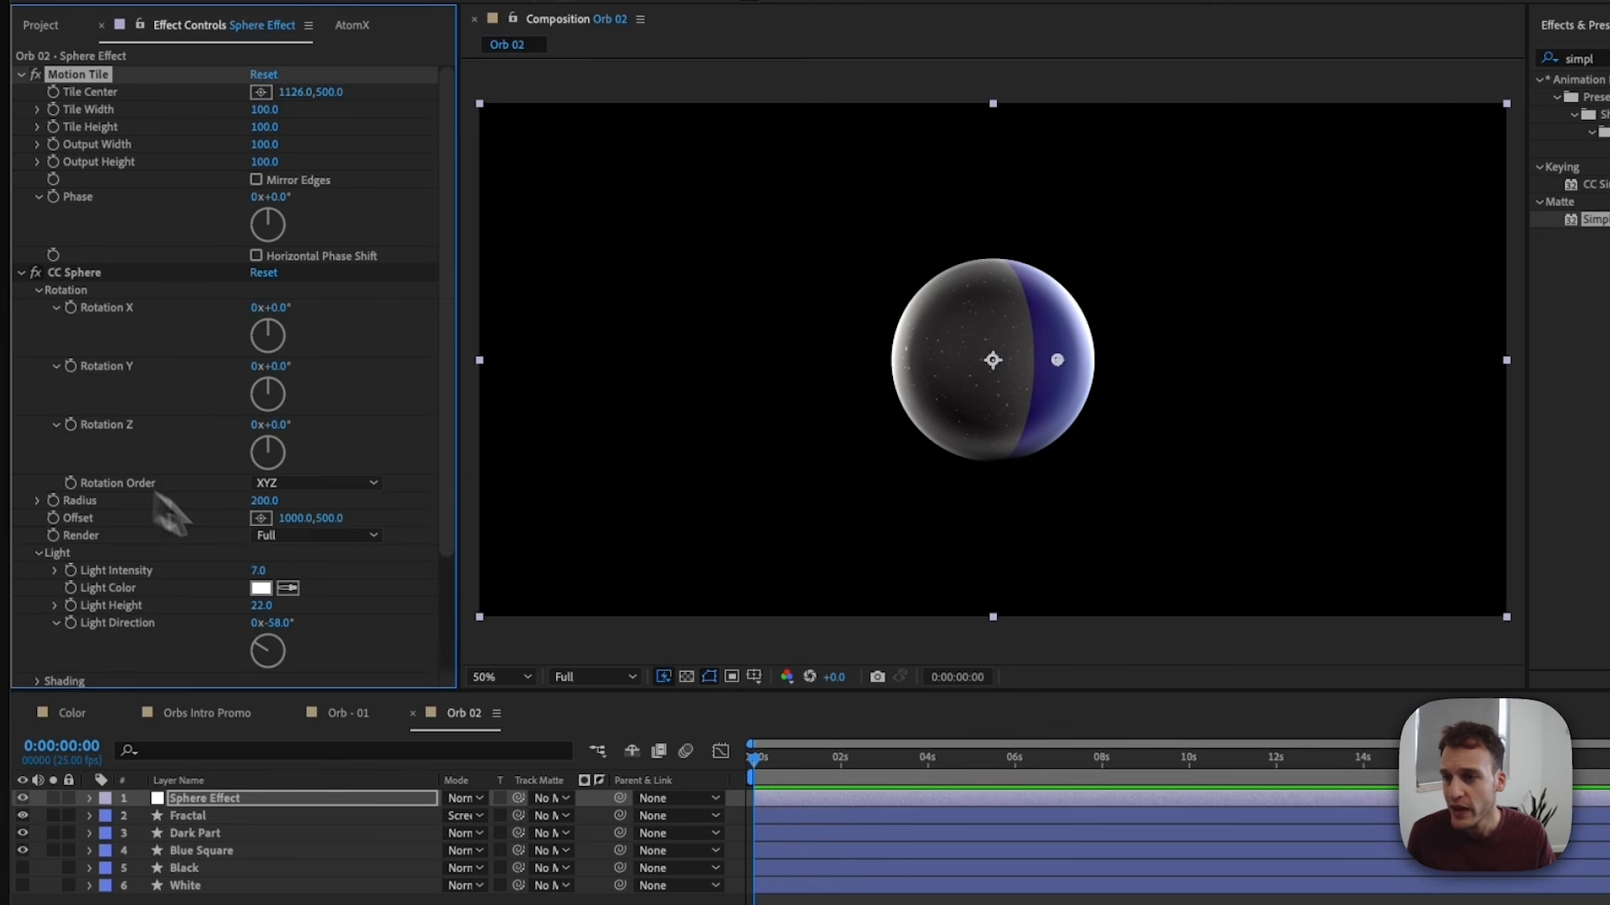
mouse_move(270, 424)
left_mouse_down()
mouse_move(594, 432)
mouse_move(242, 423)
left_mouse_up()
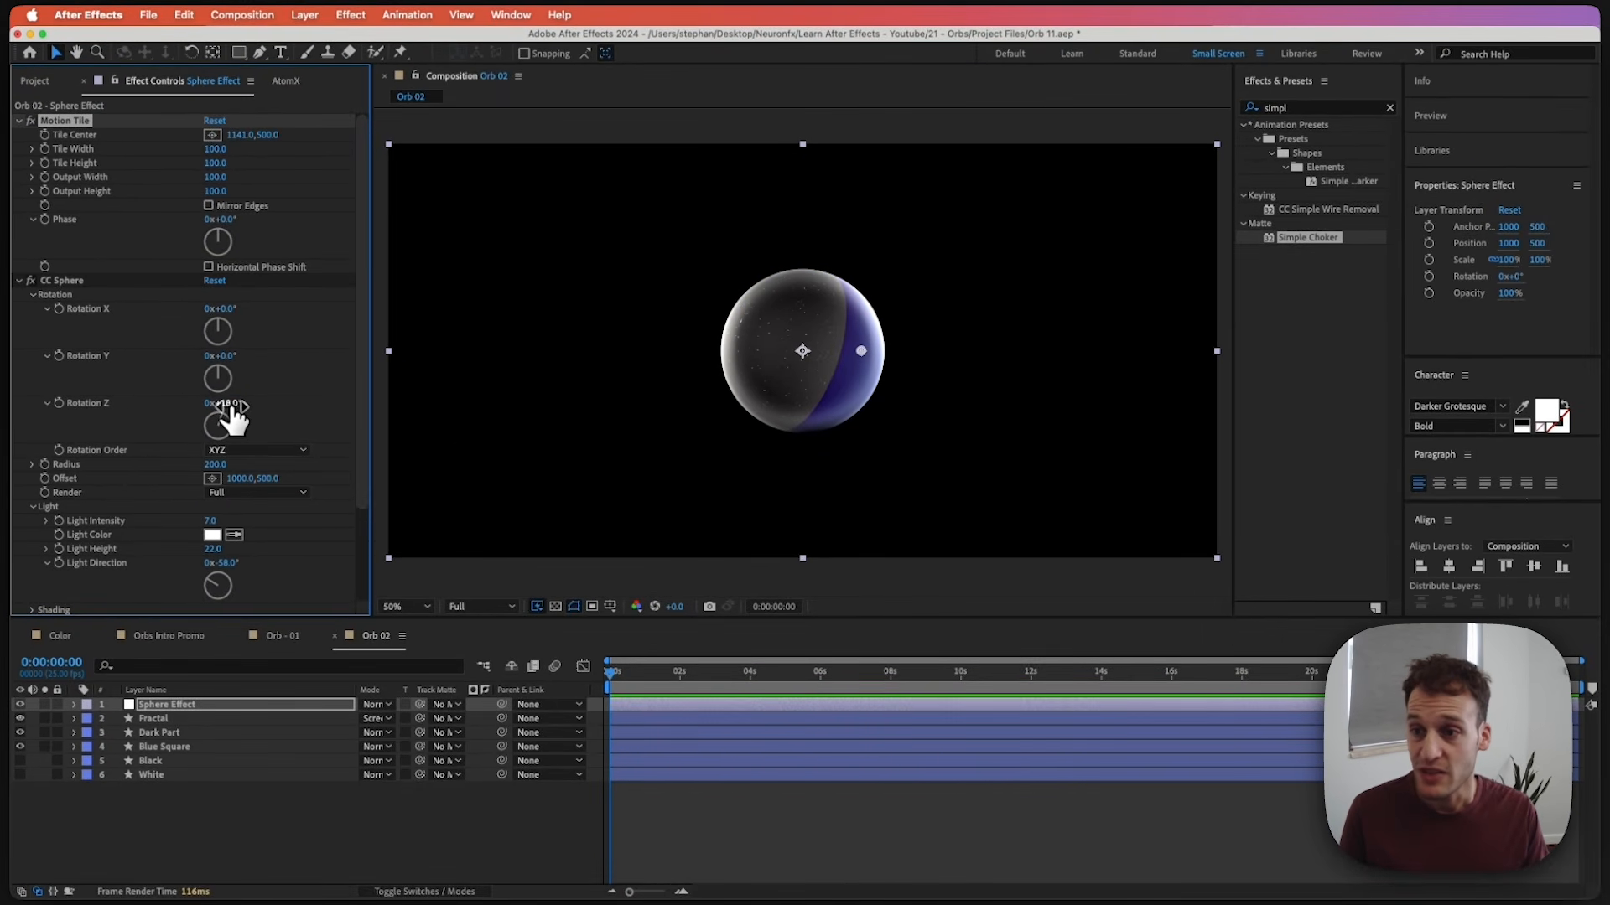
key("super+z")
Keyframe Motion Tile's tile center at the start, set its X value to 15000 at 0:00:11:23, and preview the spin.
left_click(64, 123)
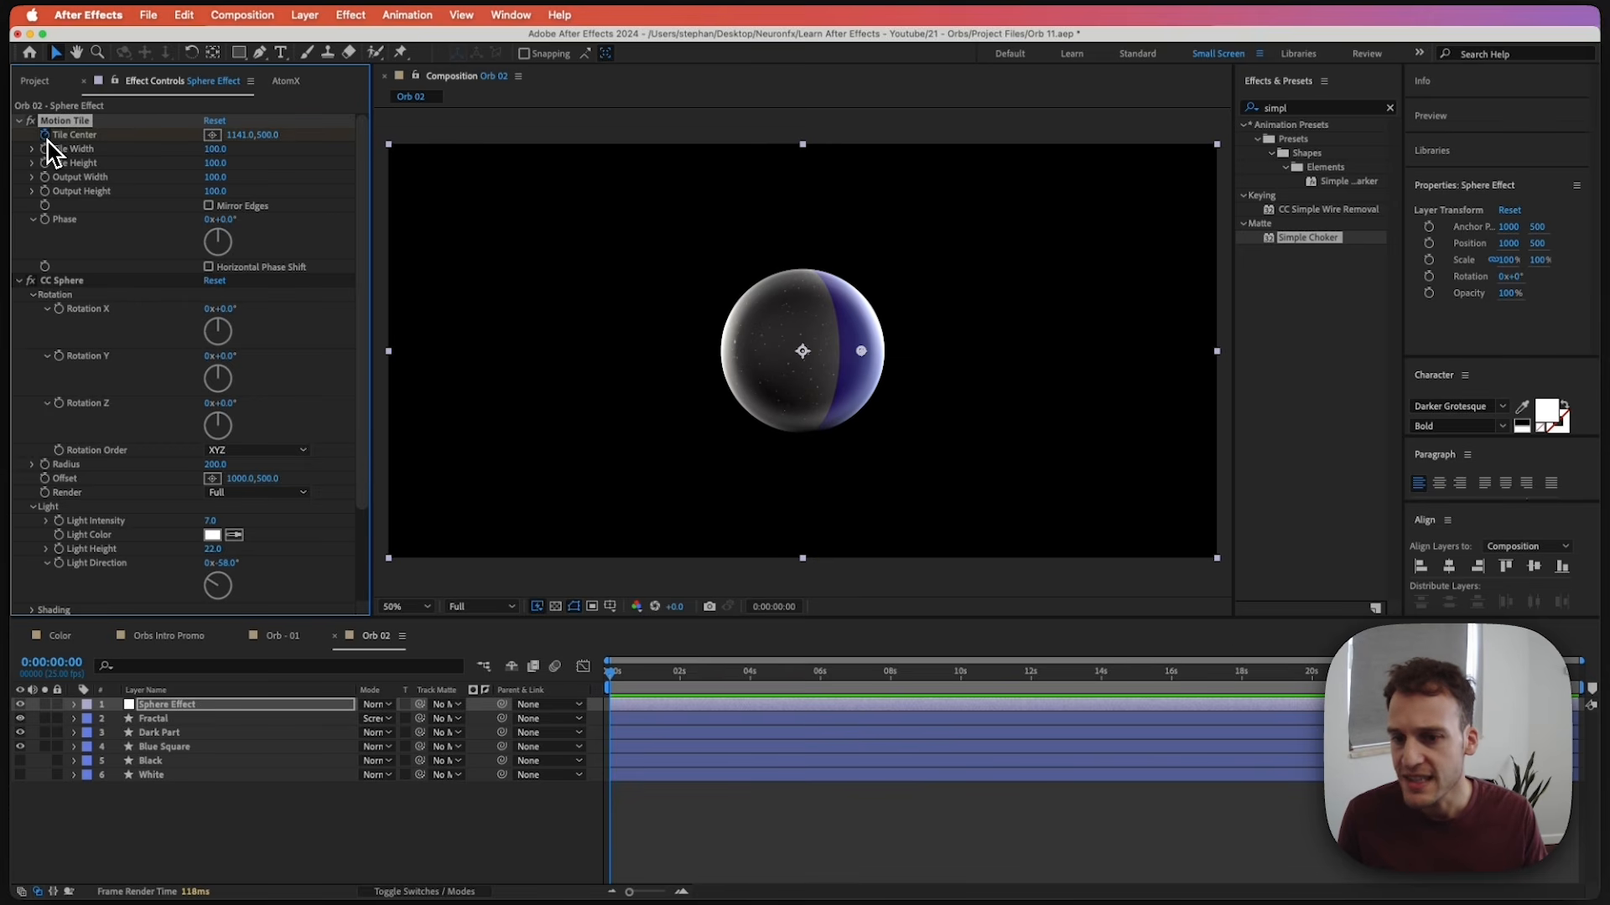
key("u")
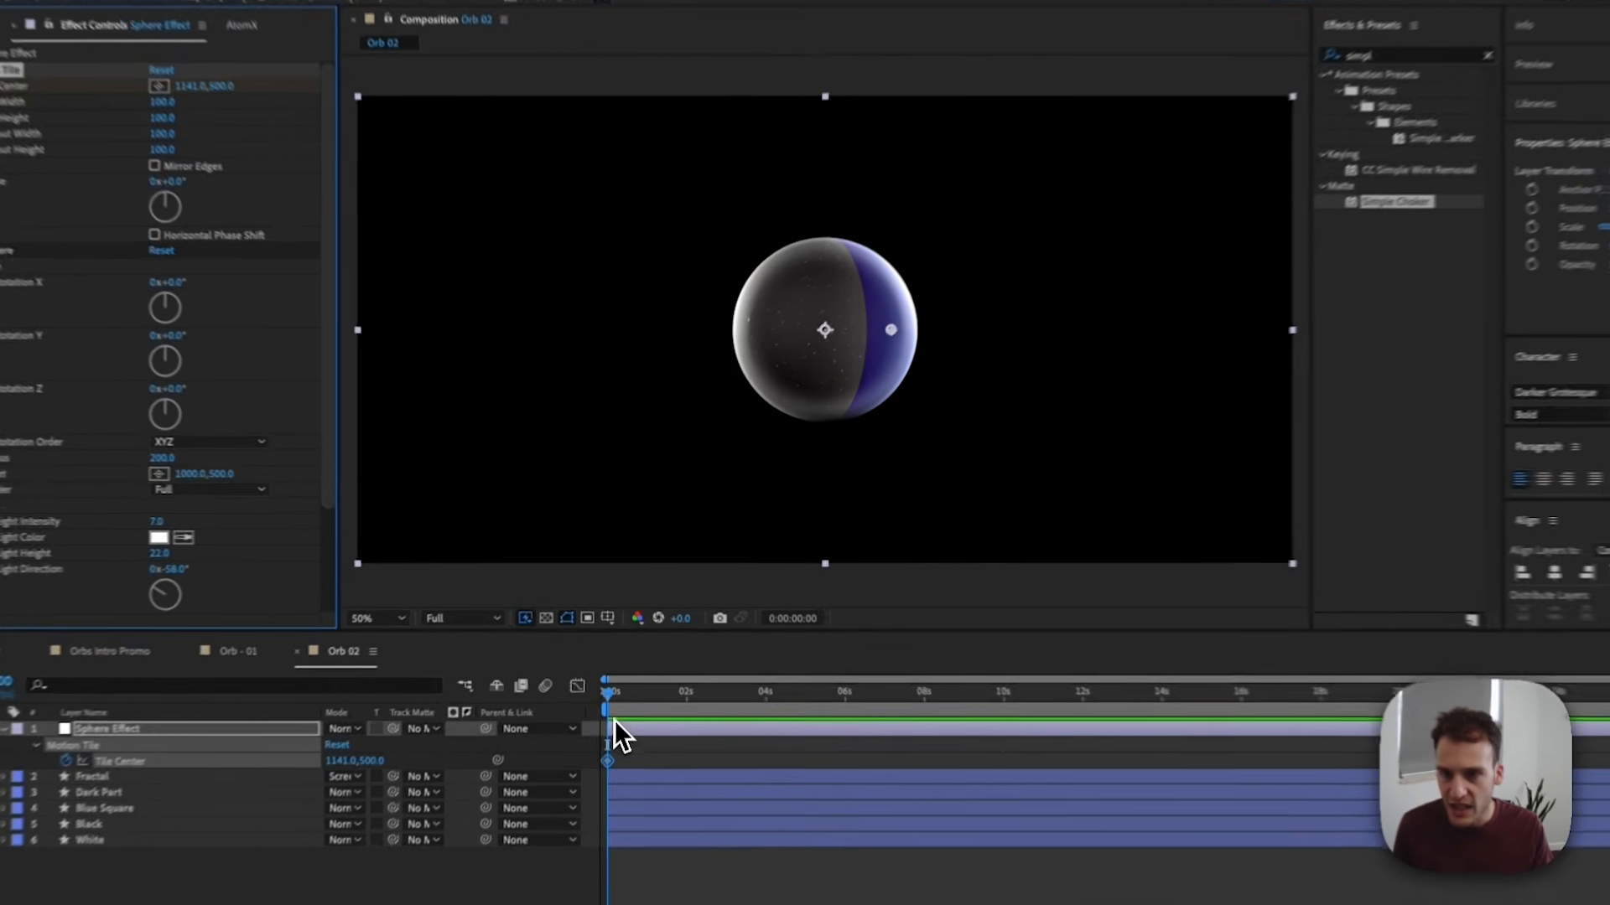
left_click_drag(614, 719, 1130, 766)
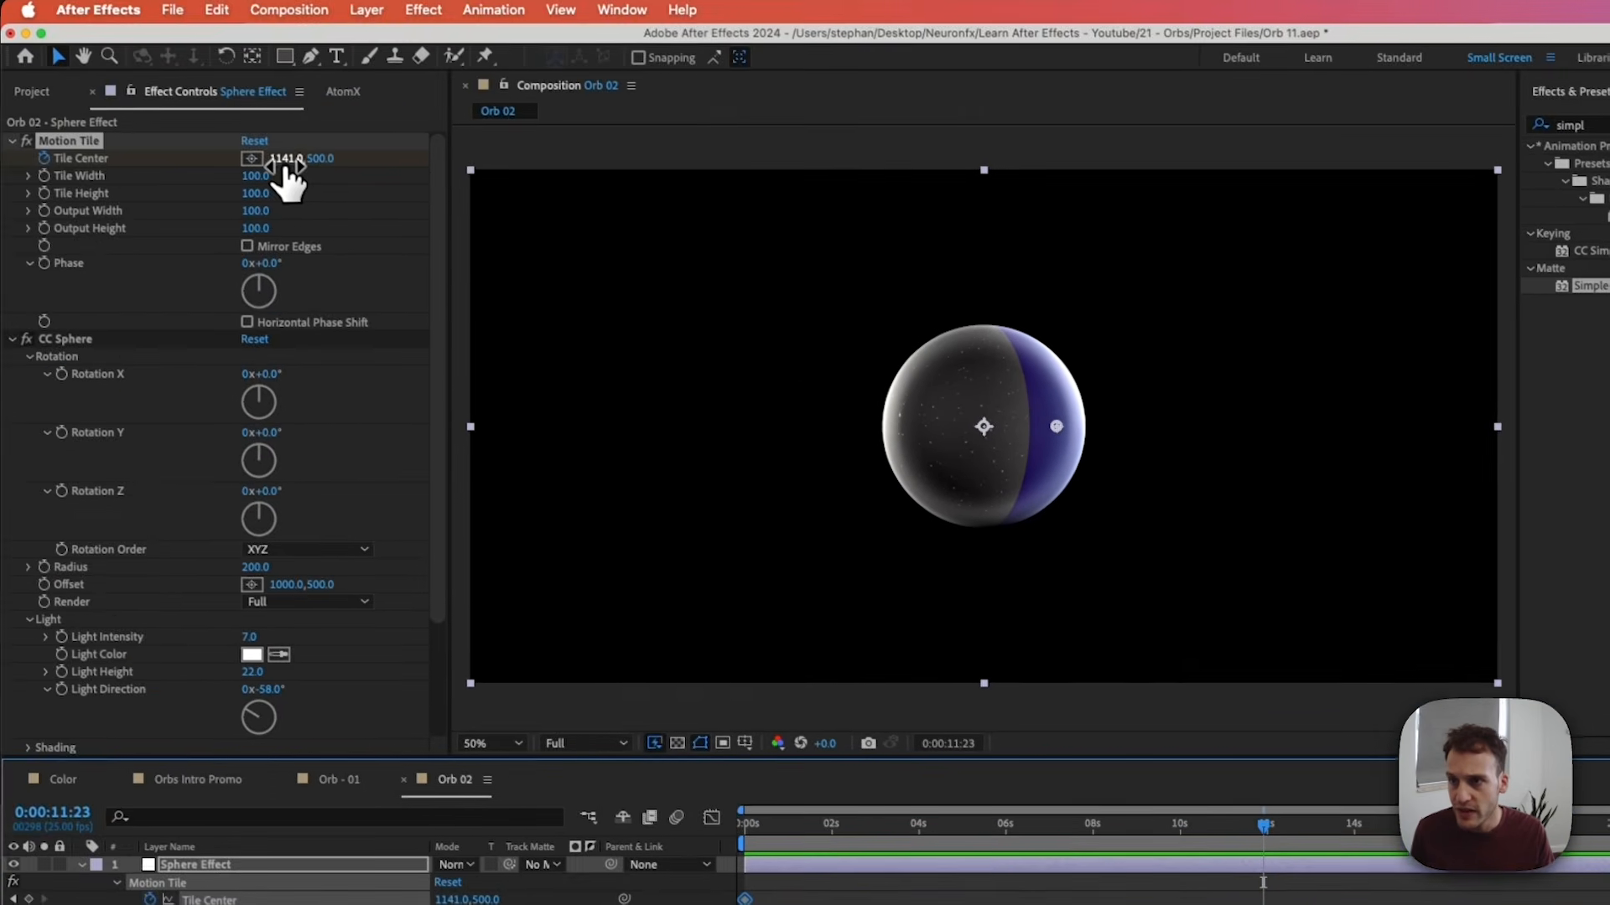
left_click(286, 161)
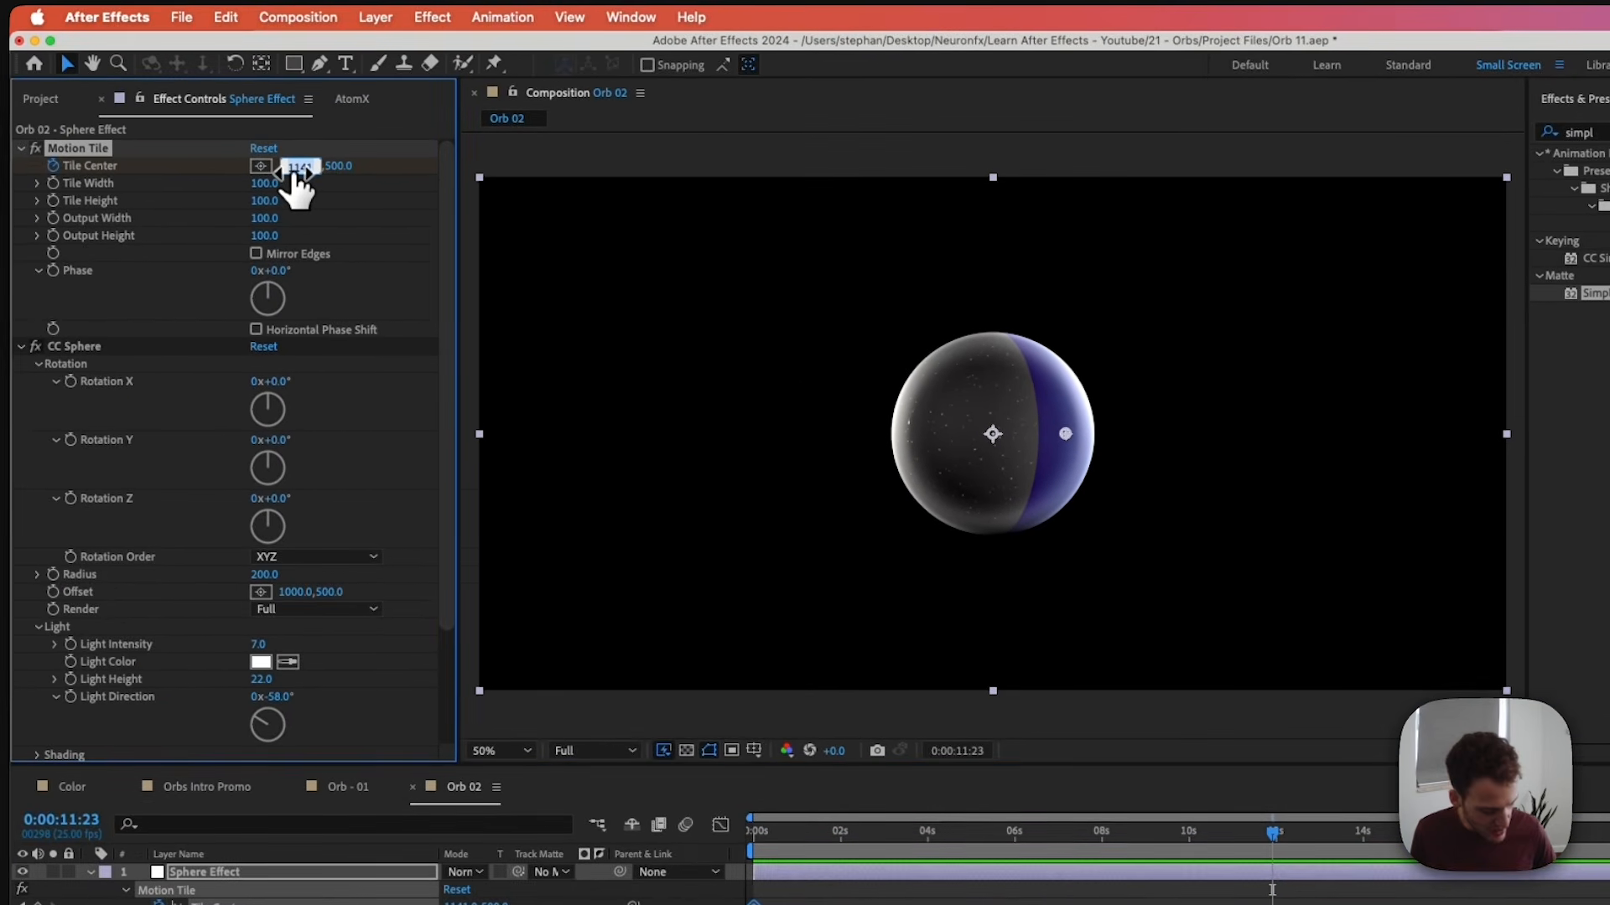
type("15000")
key("Return")
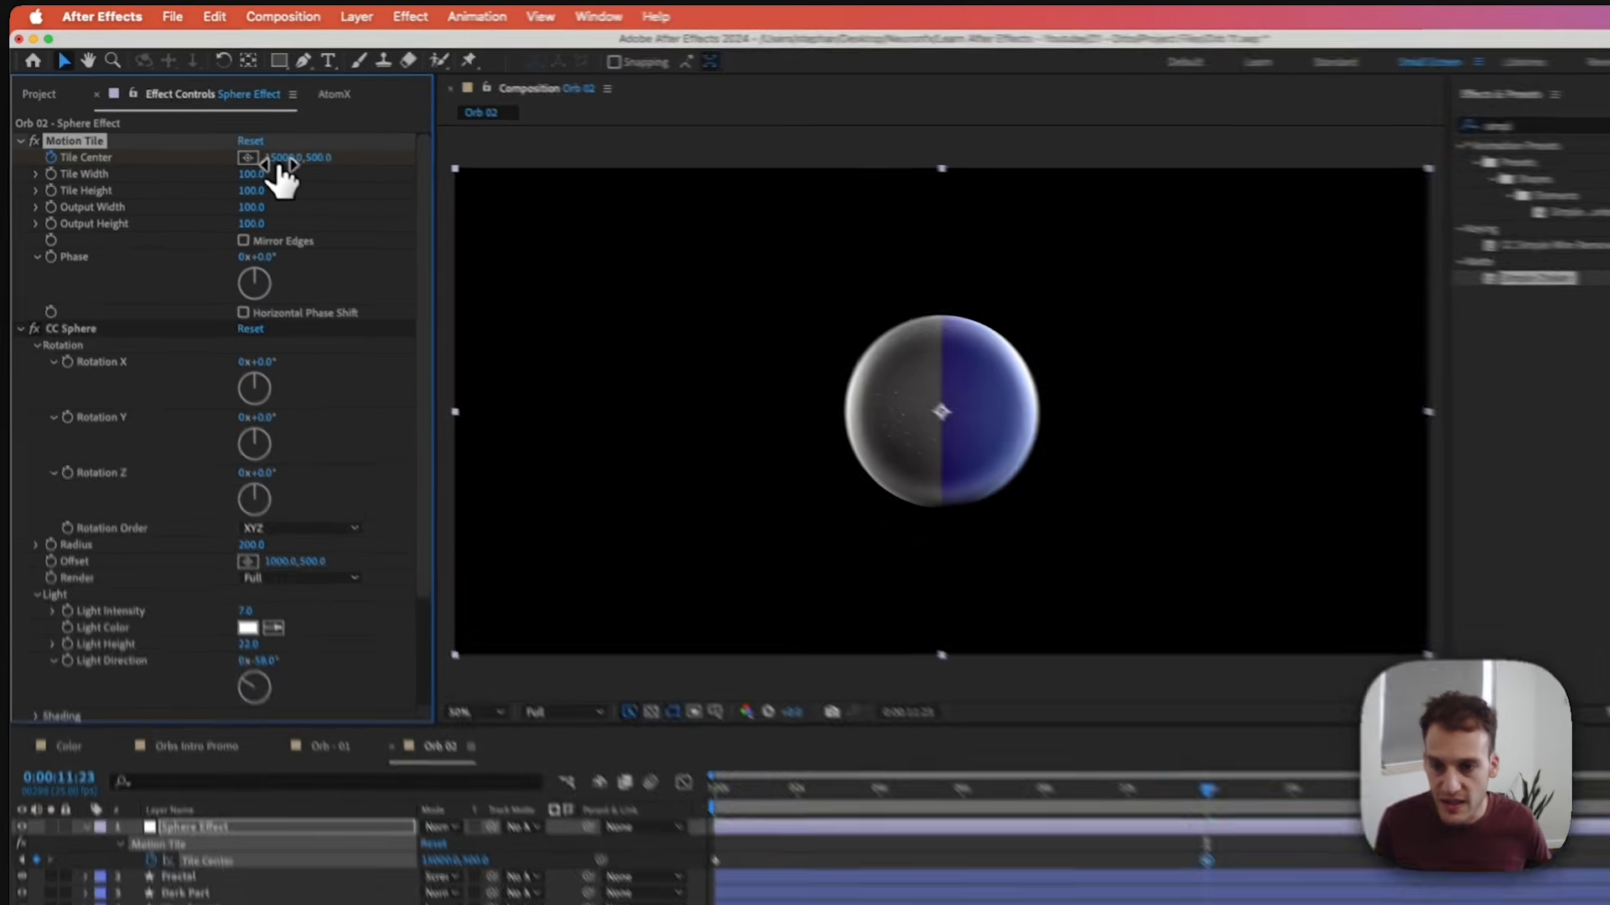
key("space")
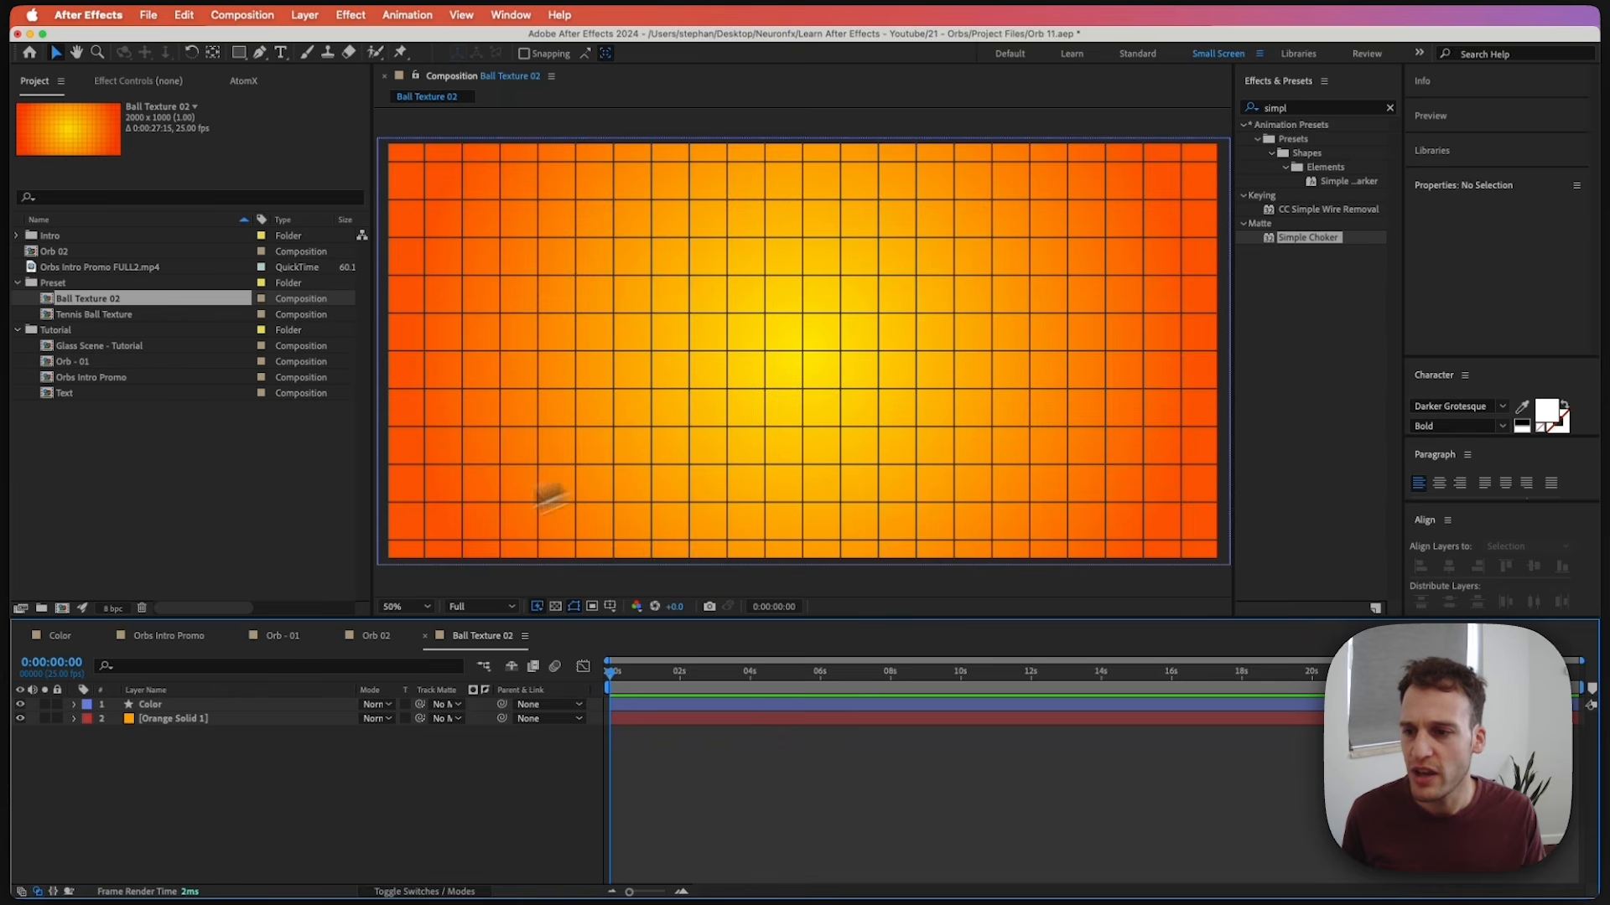
Add a new adjustment layer above the Color layer in the Ball Texture 02 composition.
right_click(379, 783)
mouse_move(425, 797)
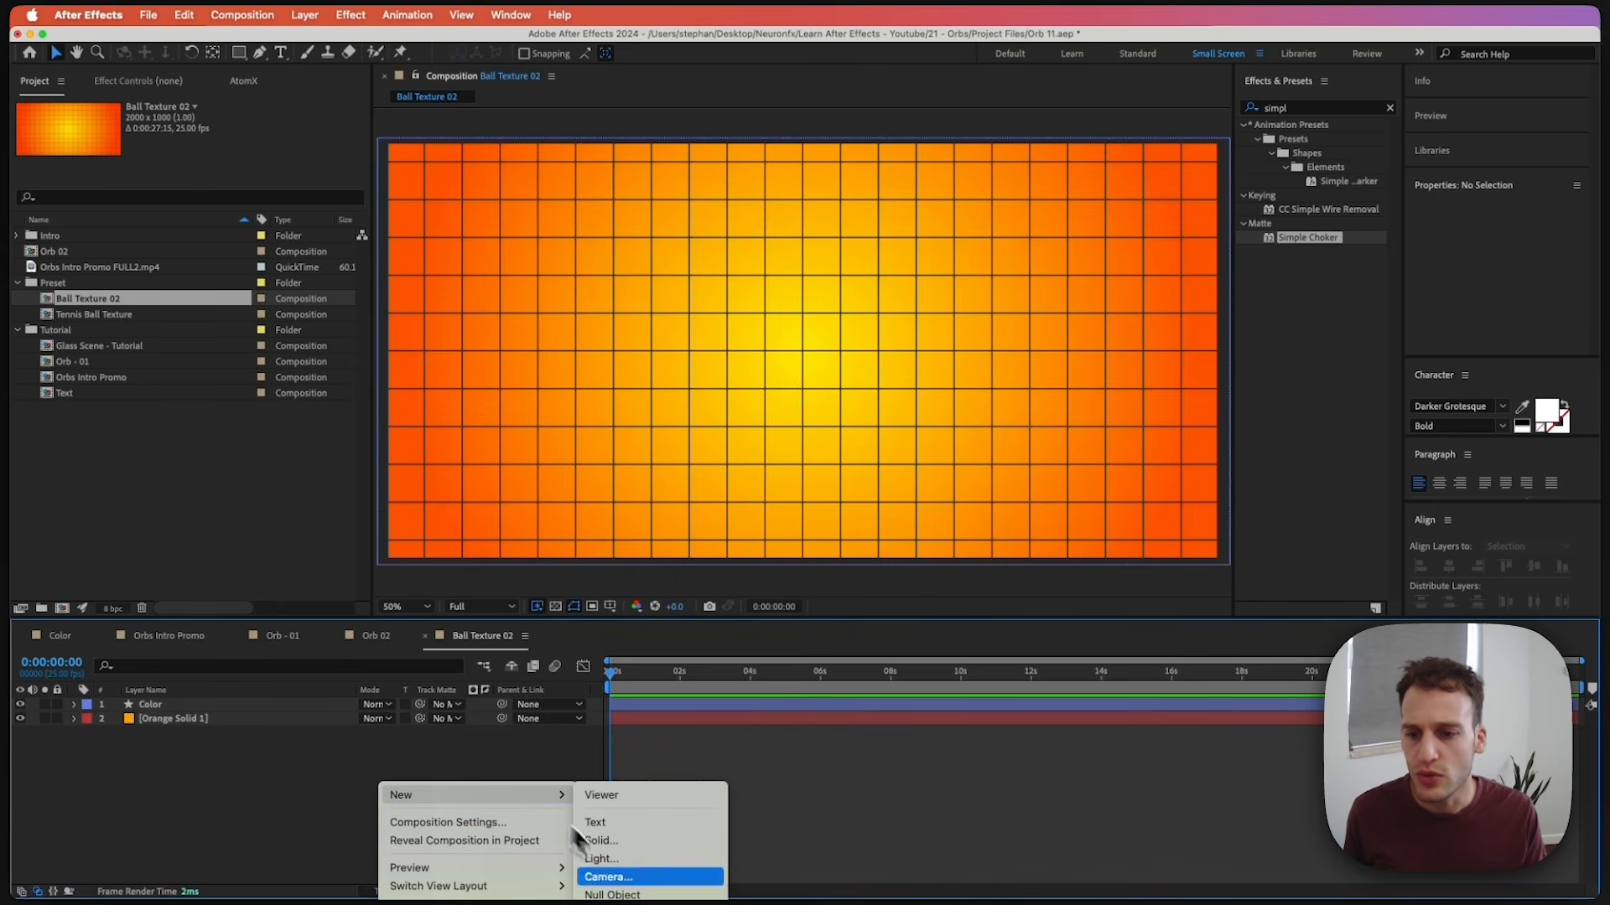
left_click(629, 887)
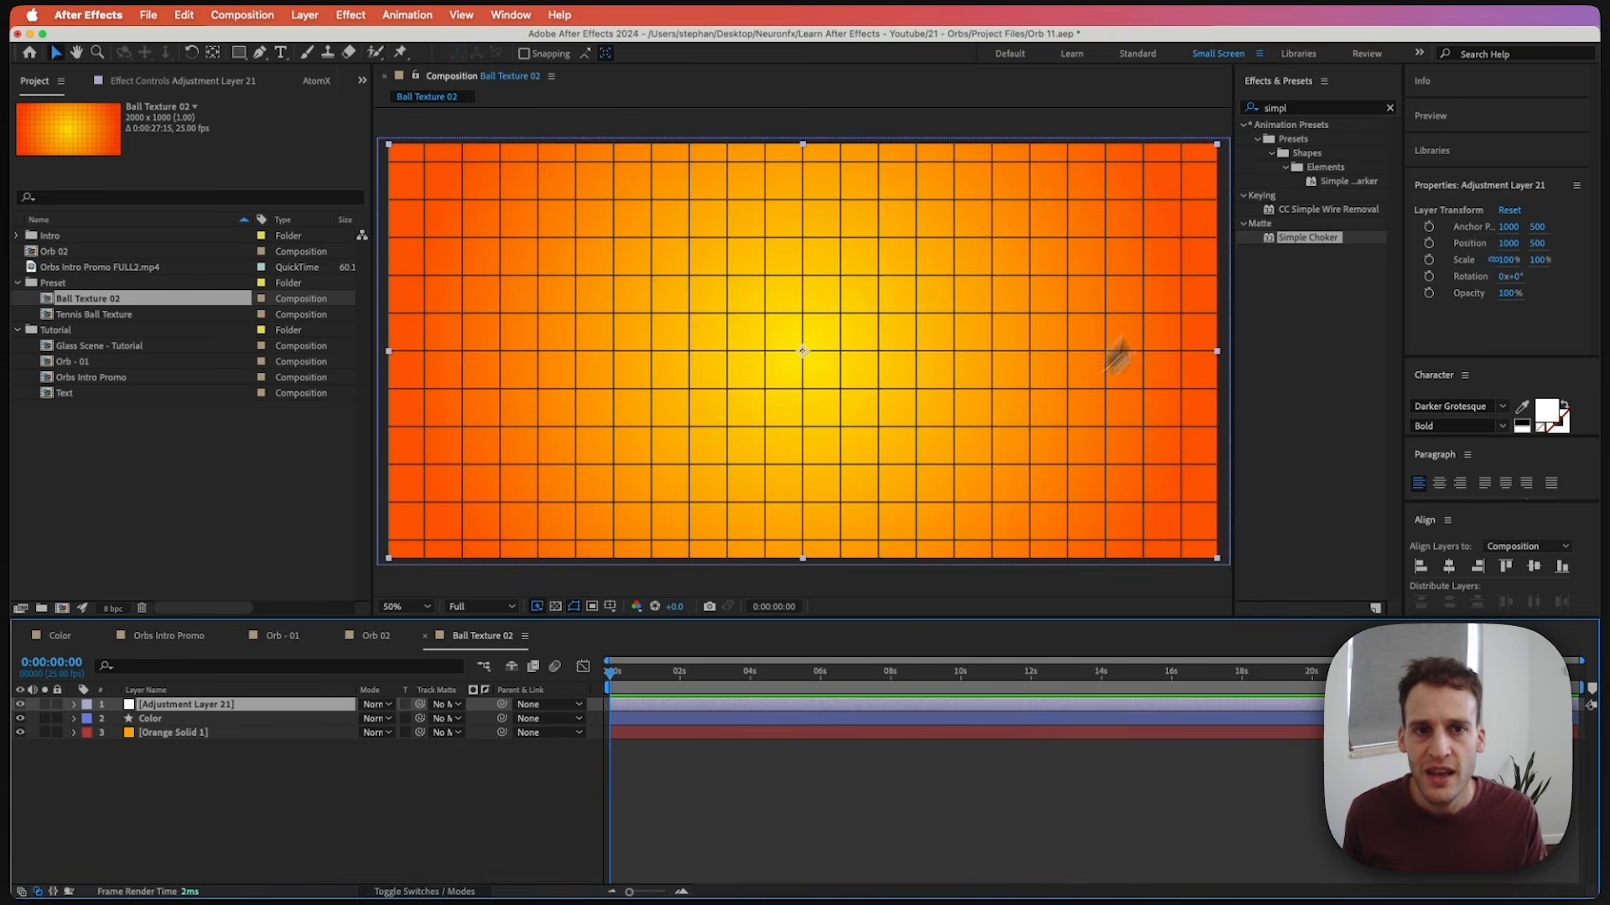
Apply the Sphere Preset to the new adjustment layer in Ball Texture 02 and collapse its effects.
left_click(1284, 112)
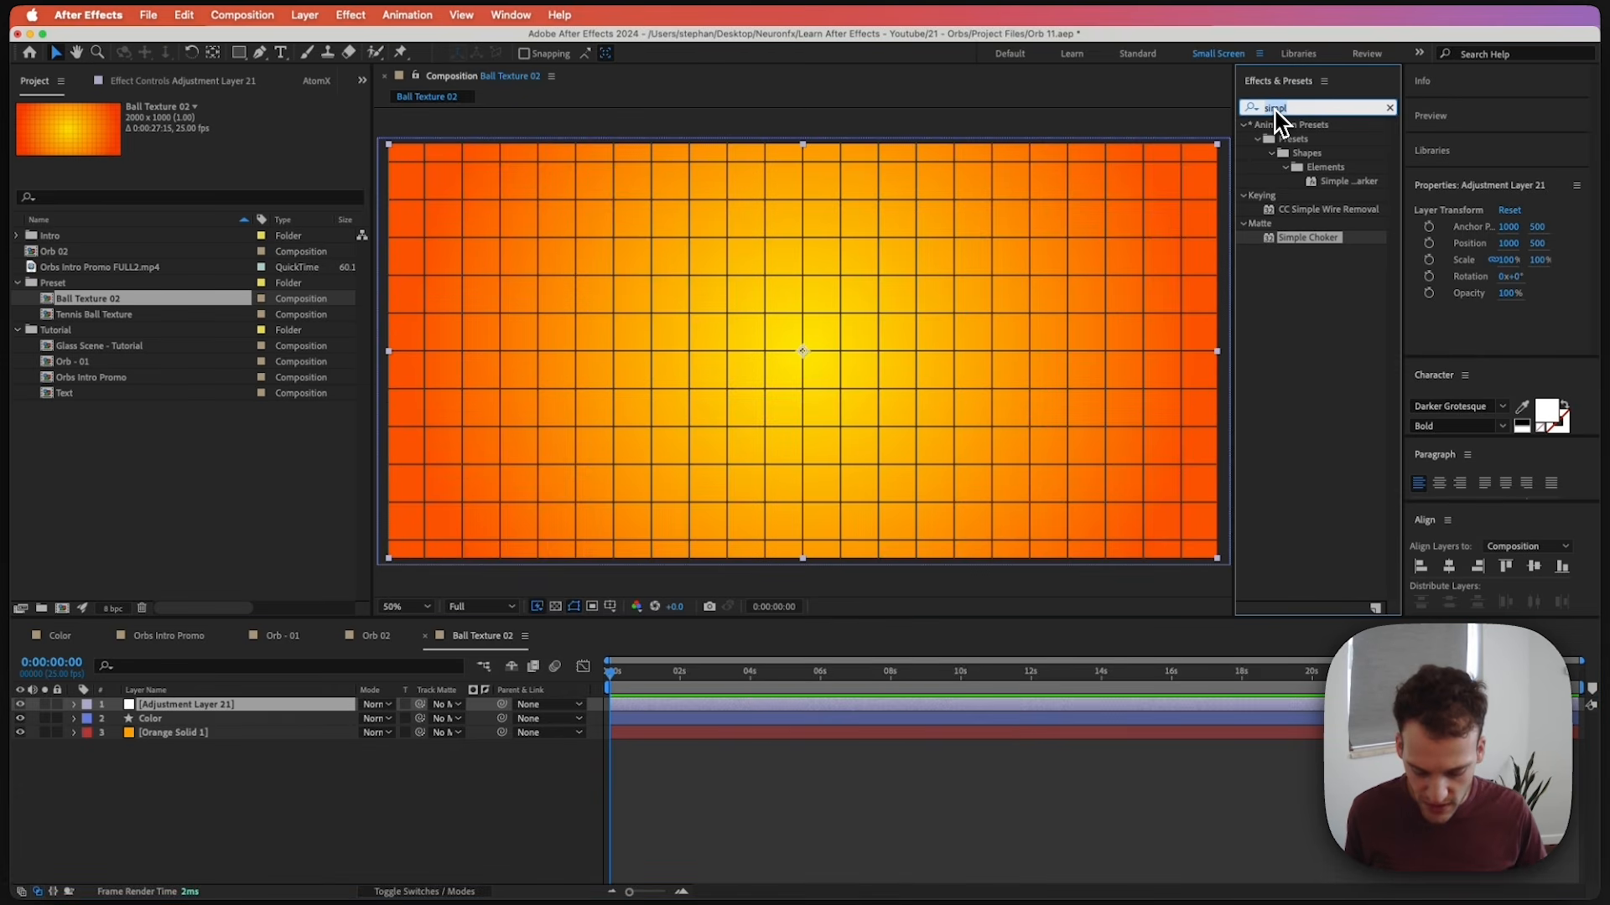
type("sphere")
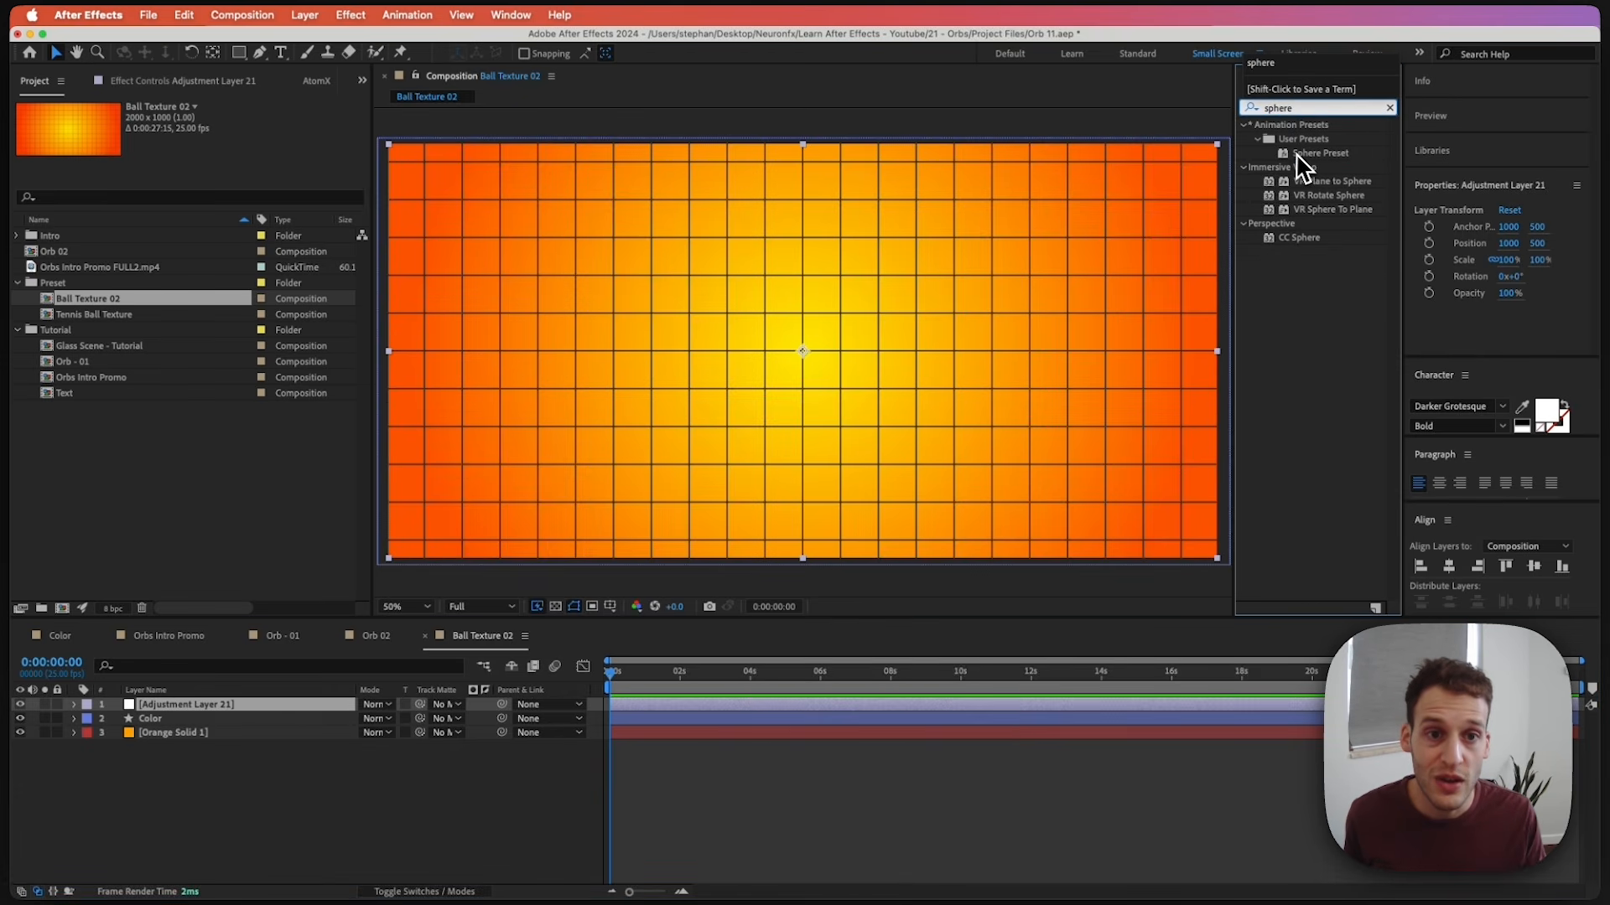
left_click(1300, 155)
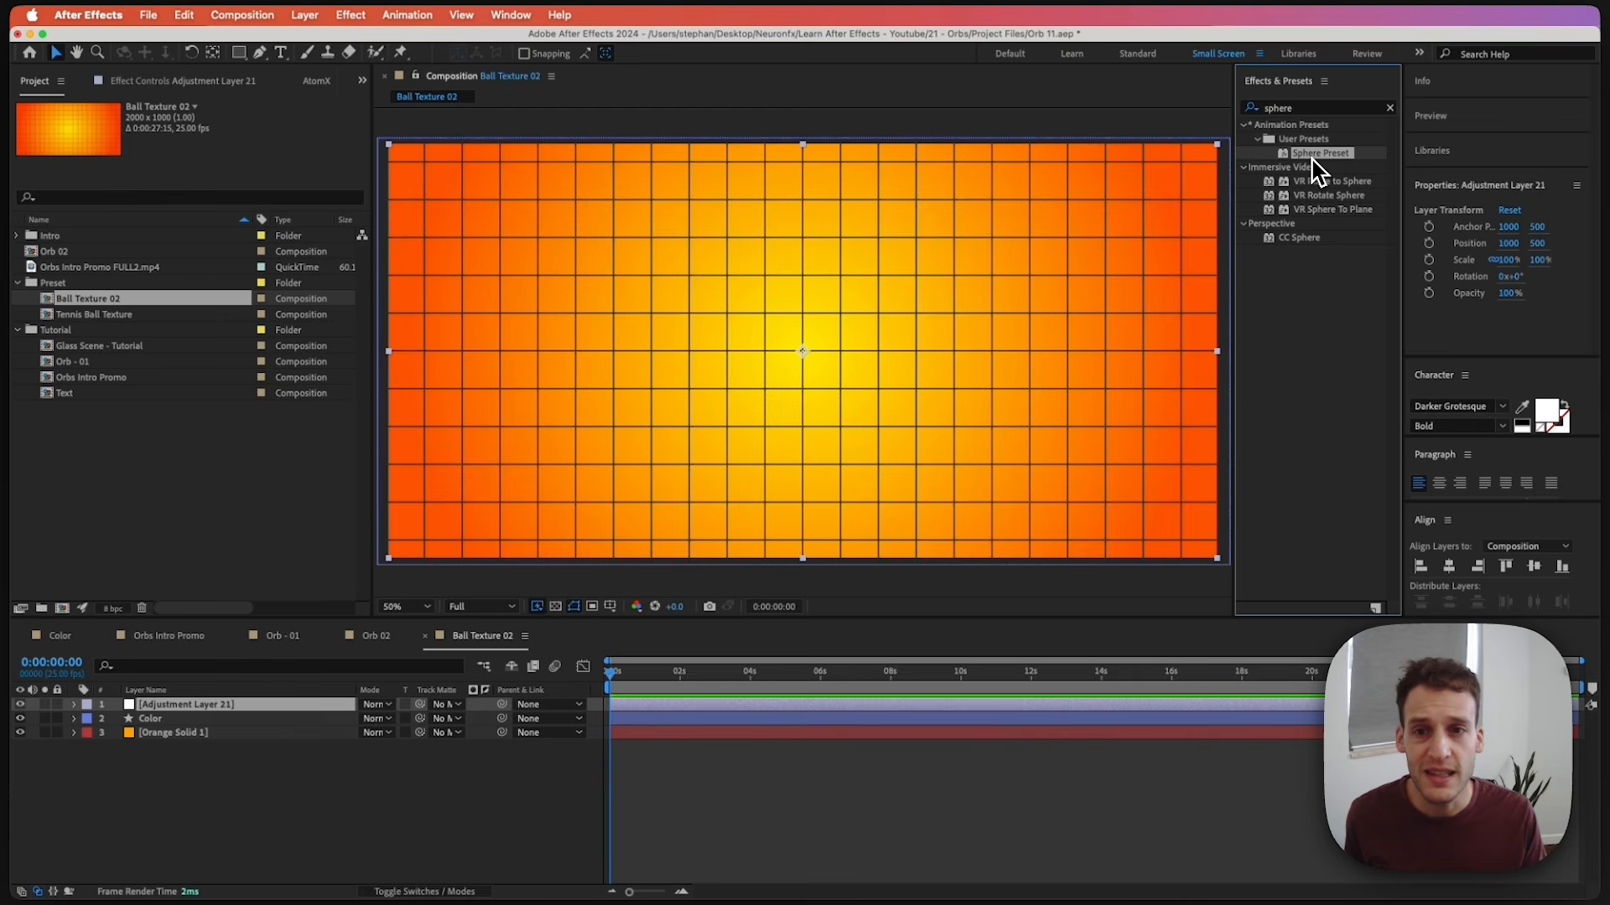
double_click(1314, 156)
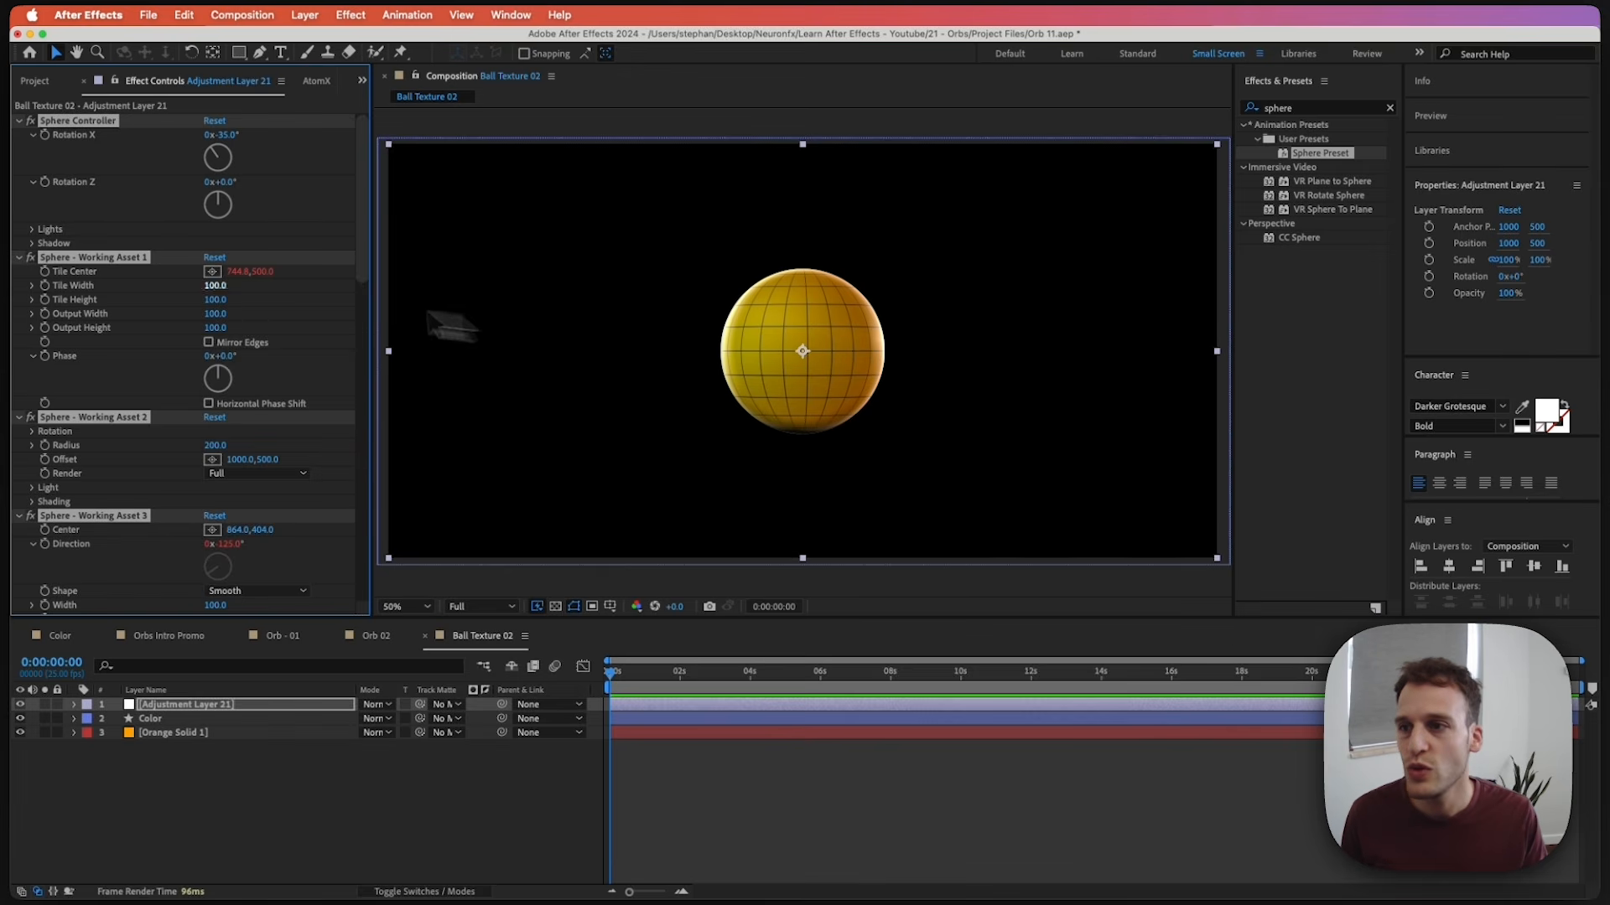
left_click(20, 258)
left_click(63, 254)
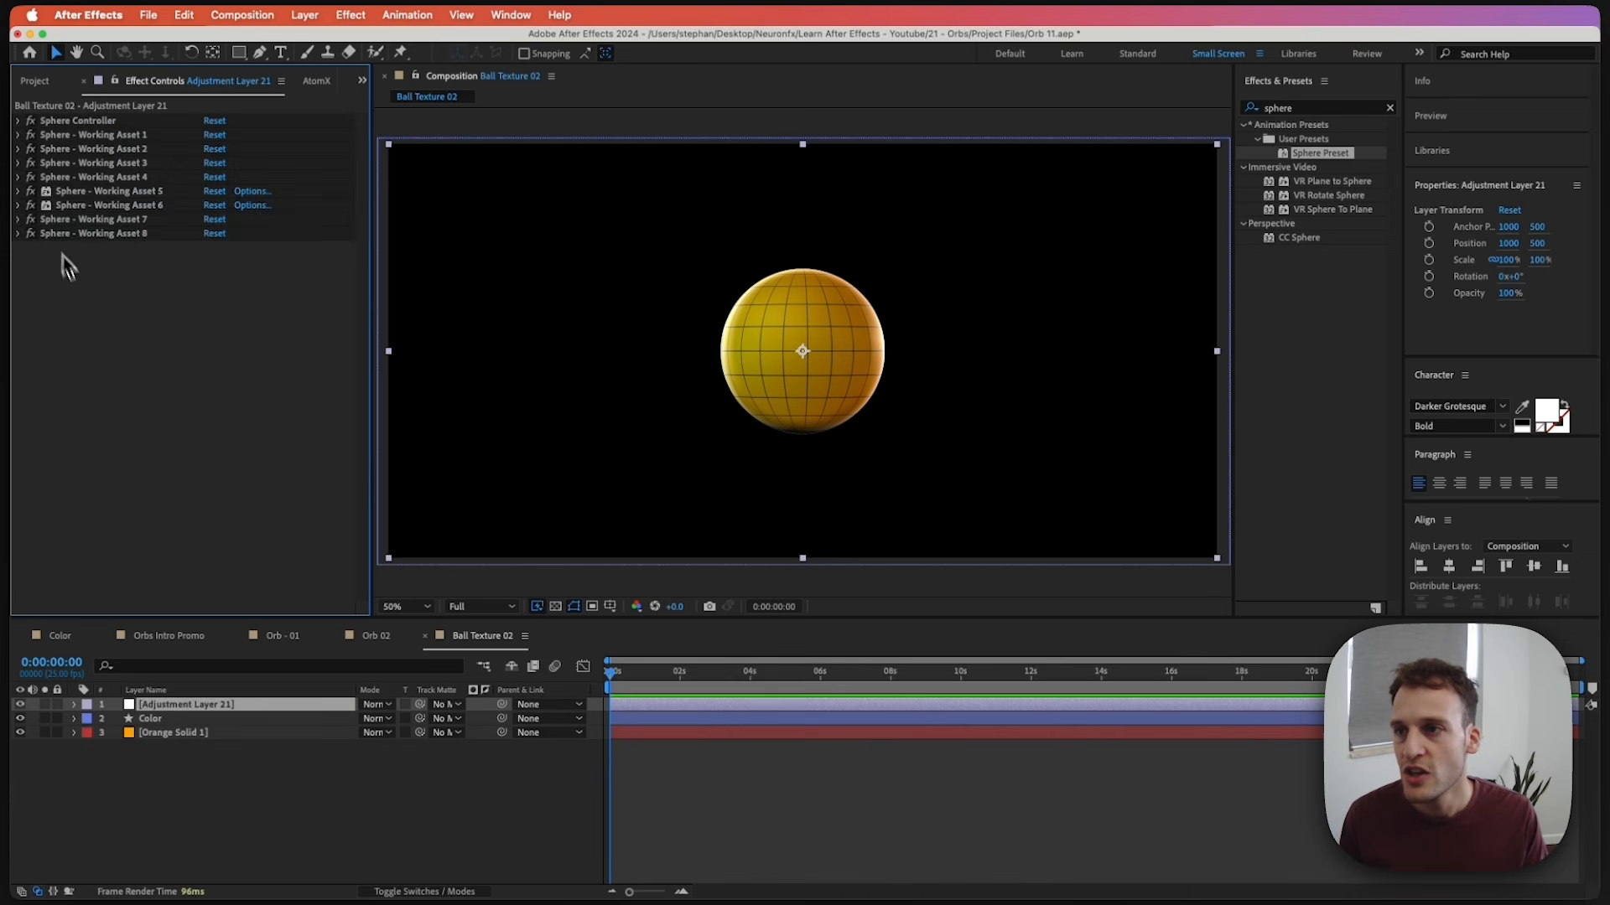
Set the Sphere Controller's Rotation X to 14° and Rotation Z to -29° to tilt the grid-textured ball.
left_click(17, 121)
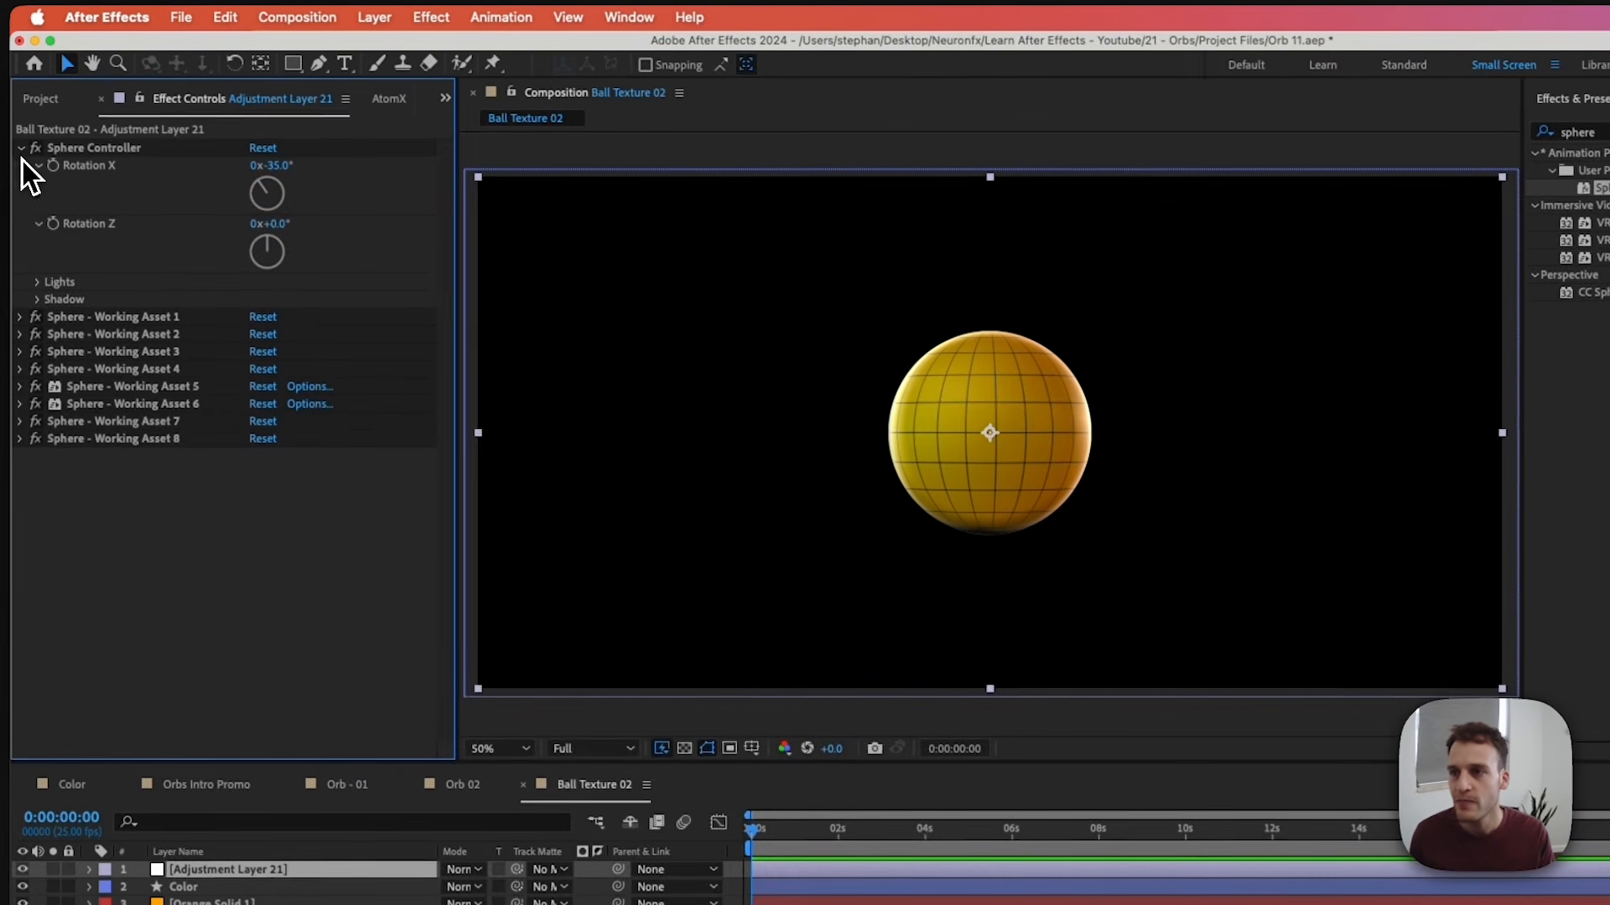
mouse_move(251, 187)
left_mouse_down()
mouse_move(285, 191)
mouse_move(263, 198)
left_mouse_up()
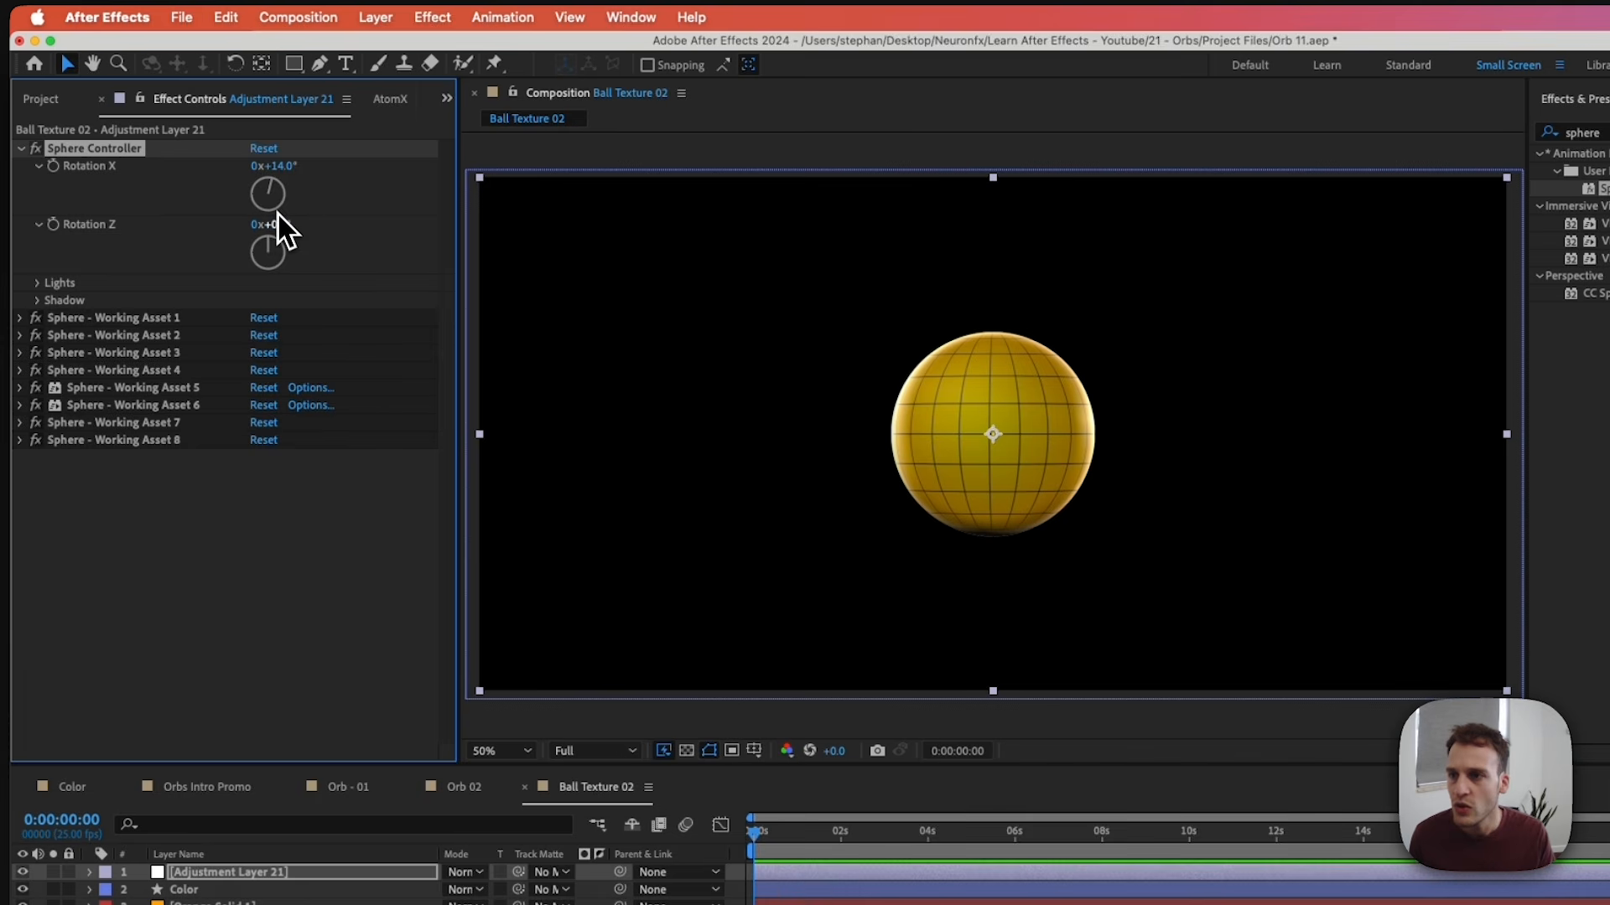
left_click_drag(284, 252, 261, 239)
key("slash")
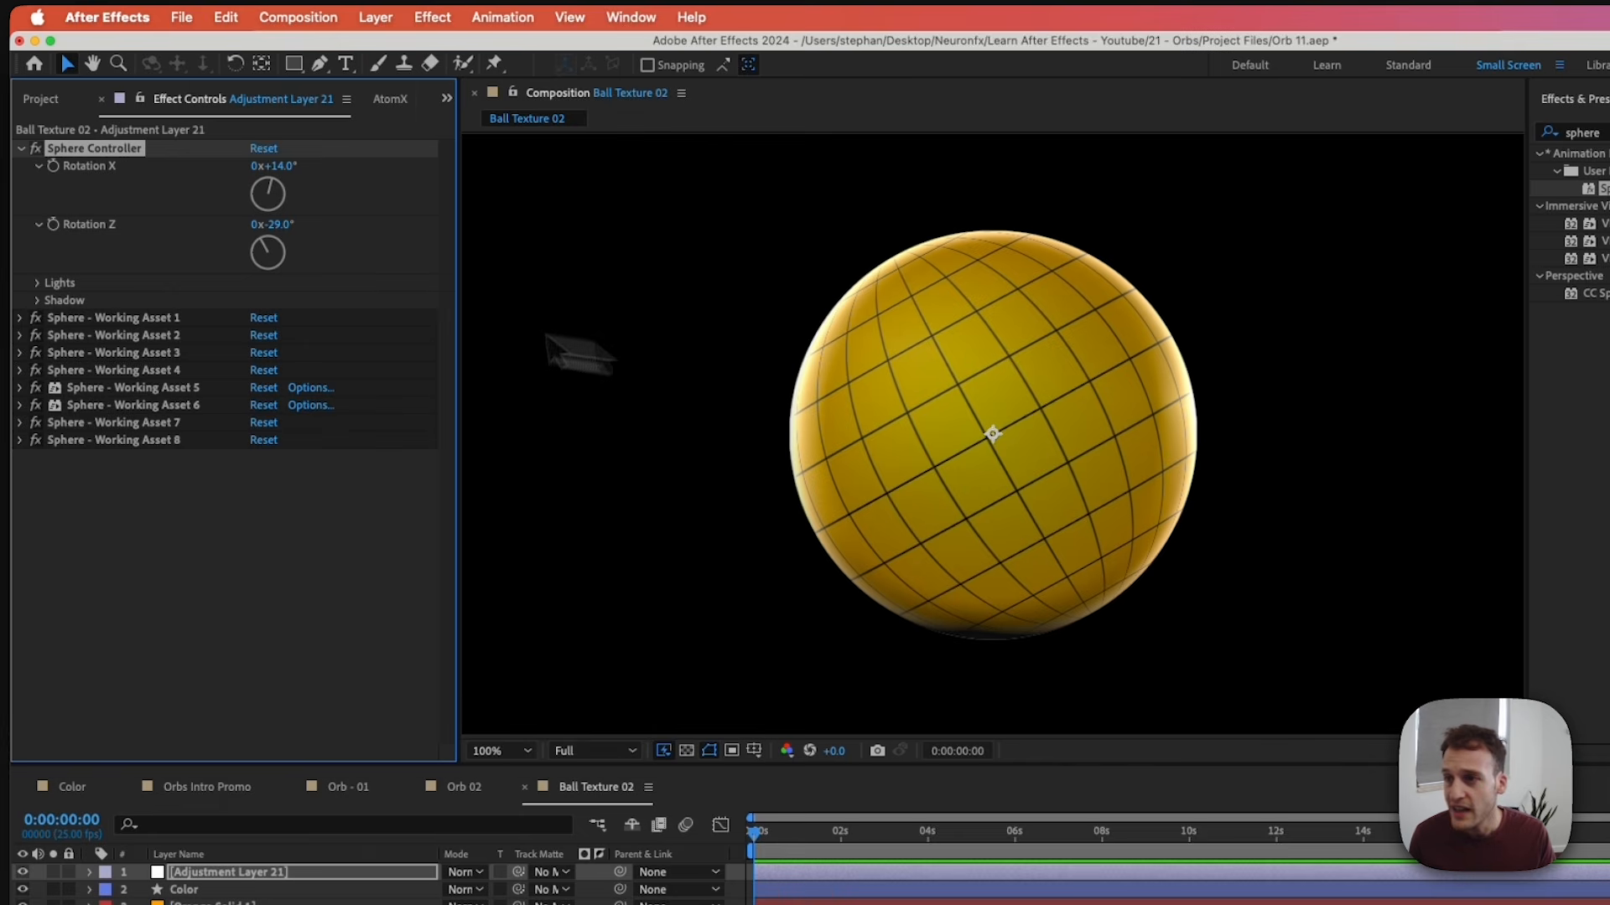
Set the ball's Main Light Intensity to 39, Light 1 Intensity to 28 and Light 1 Direction to -80°.
left_click(35, 284)
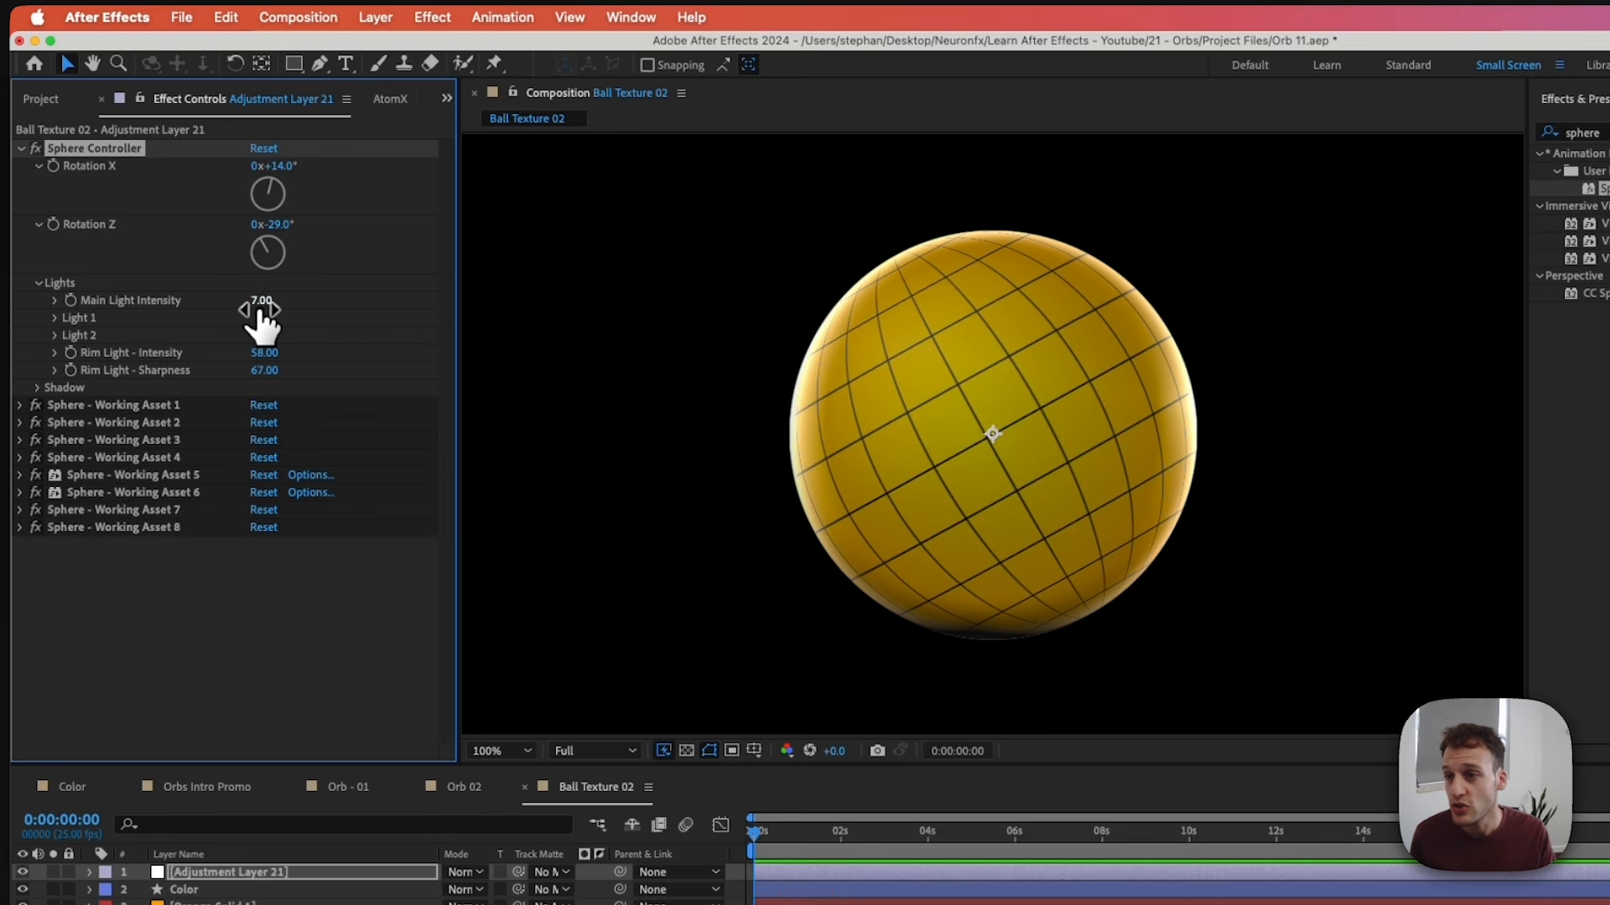
left_click_drag(261, 310, 290, 309)
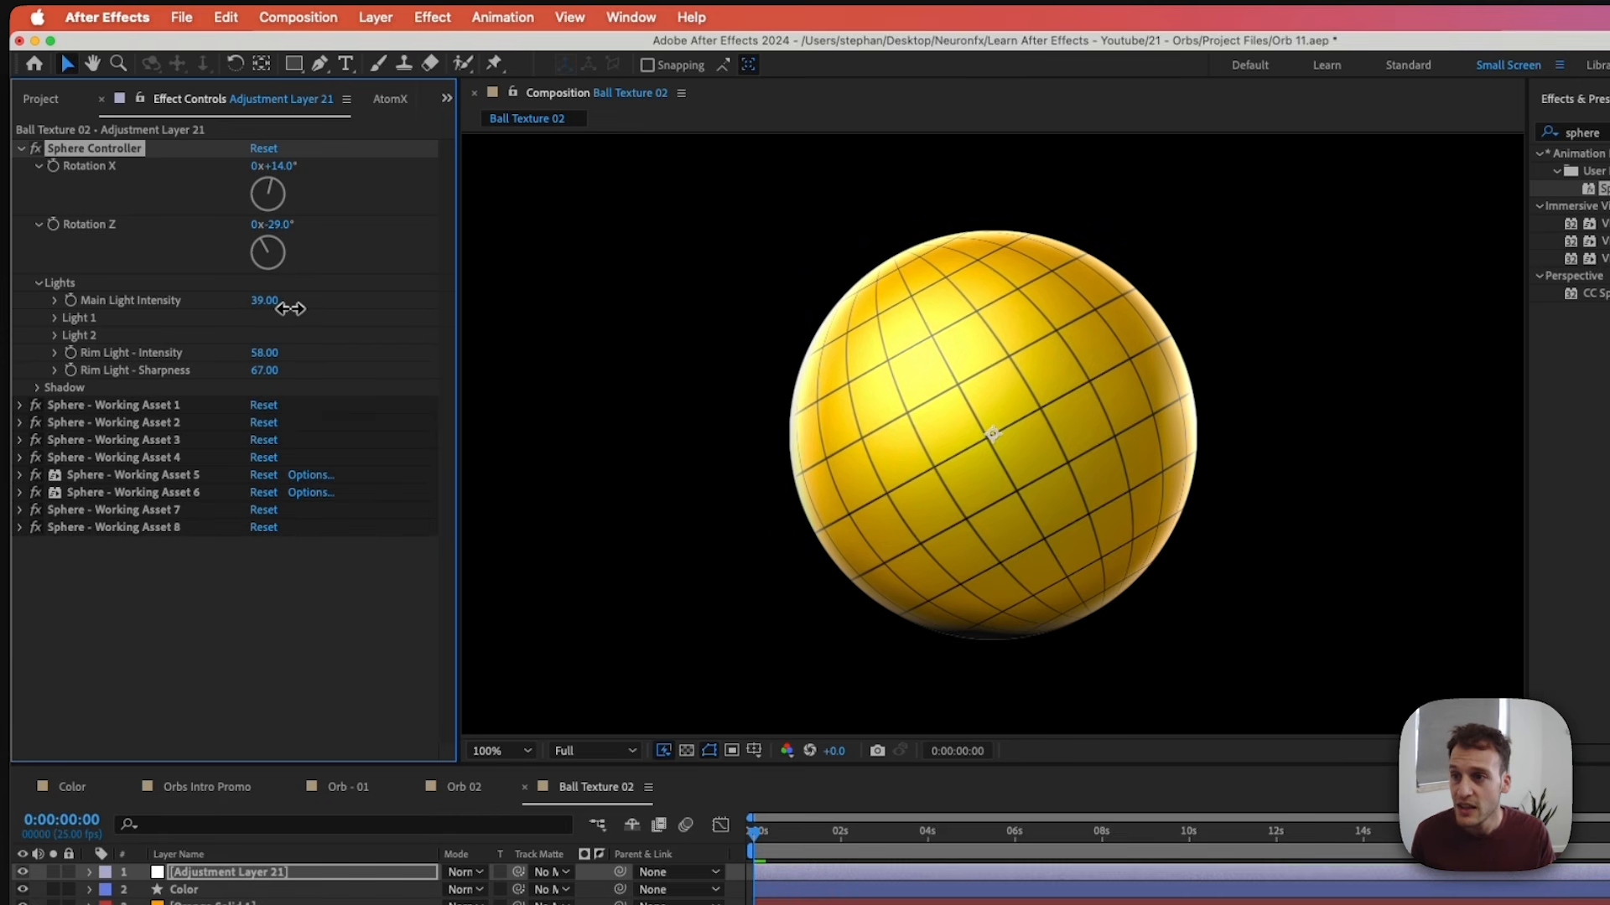
left_click(55, 320)
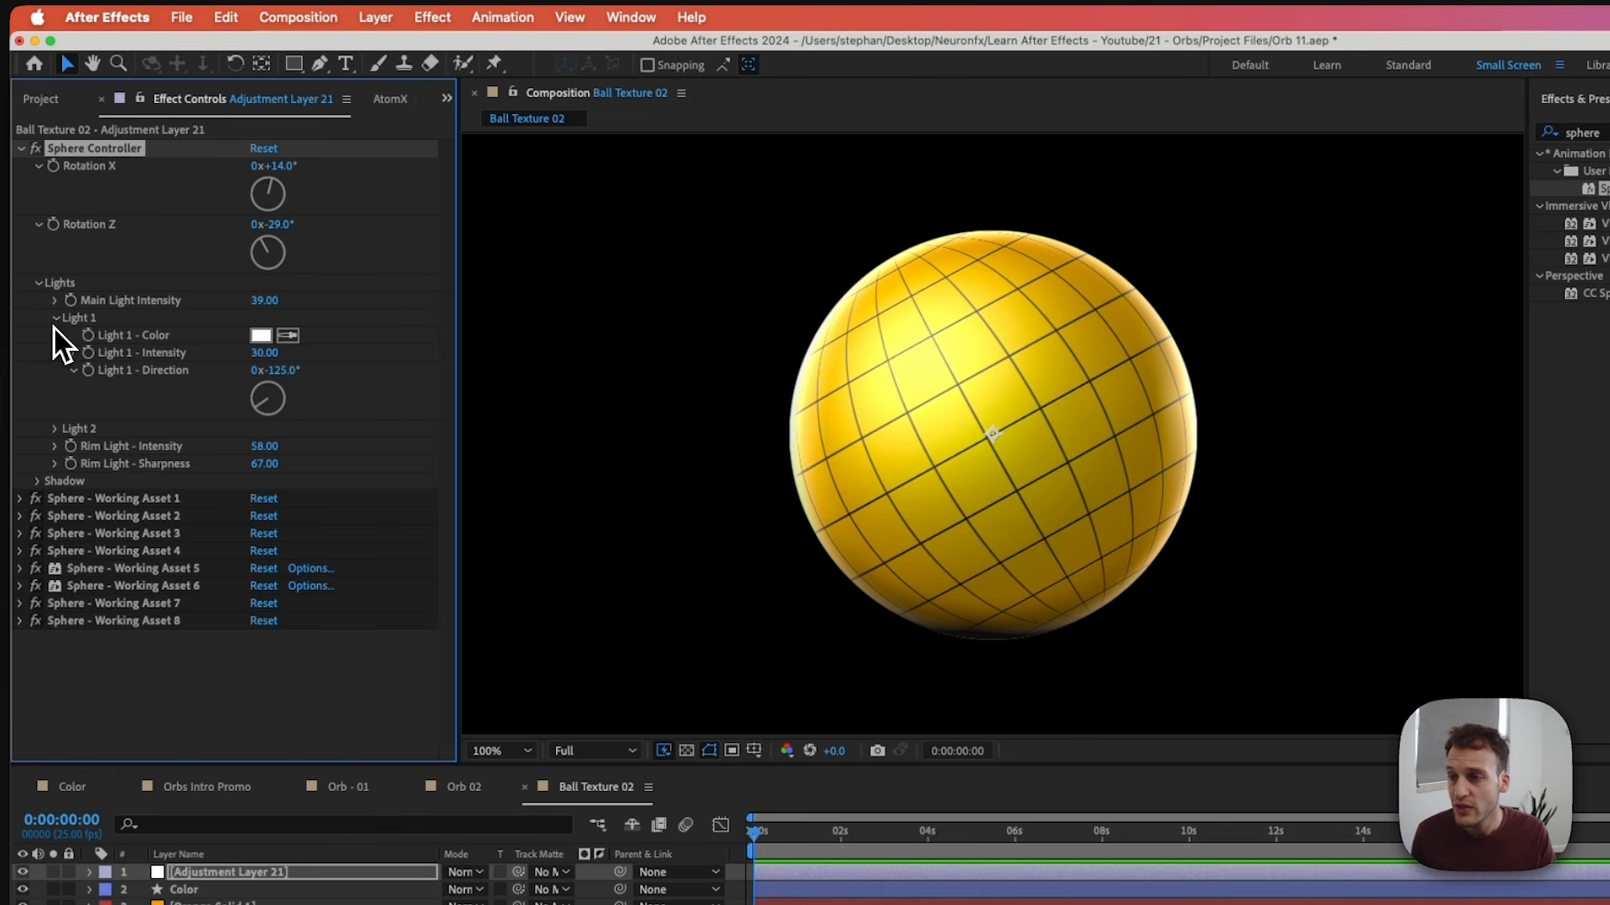
left_click_drag(264, 353, 185, 376)
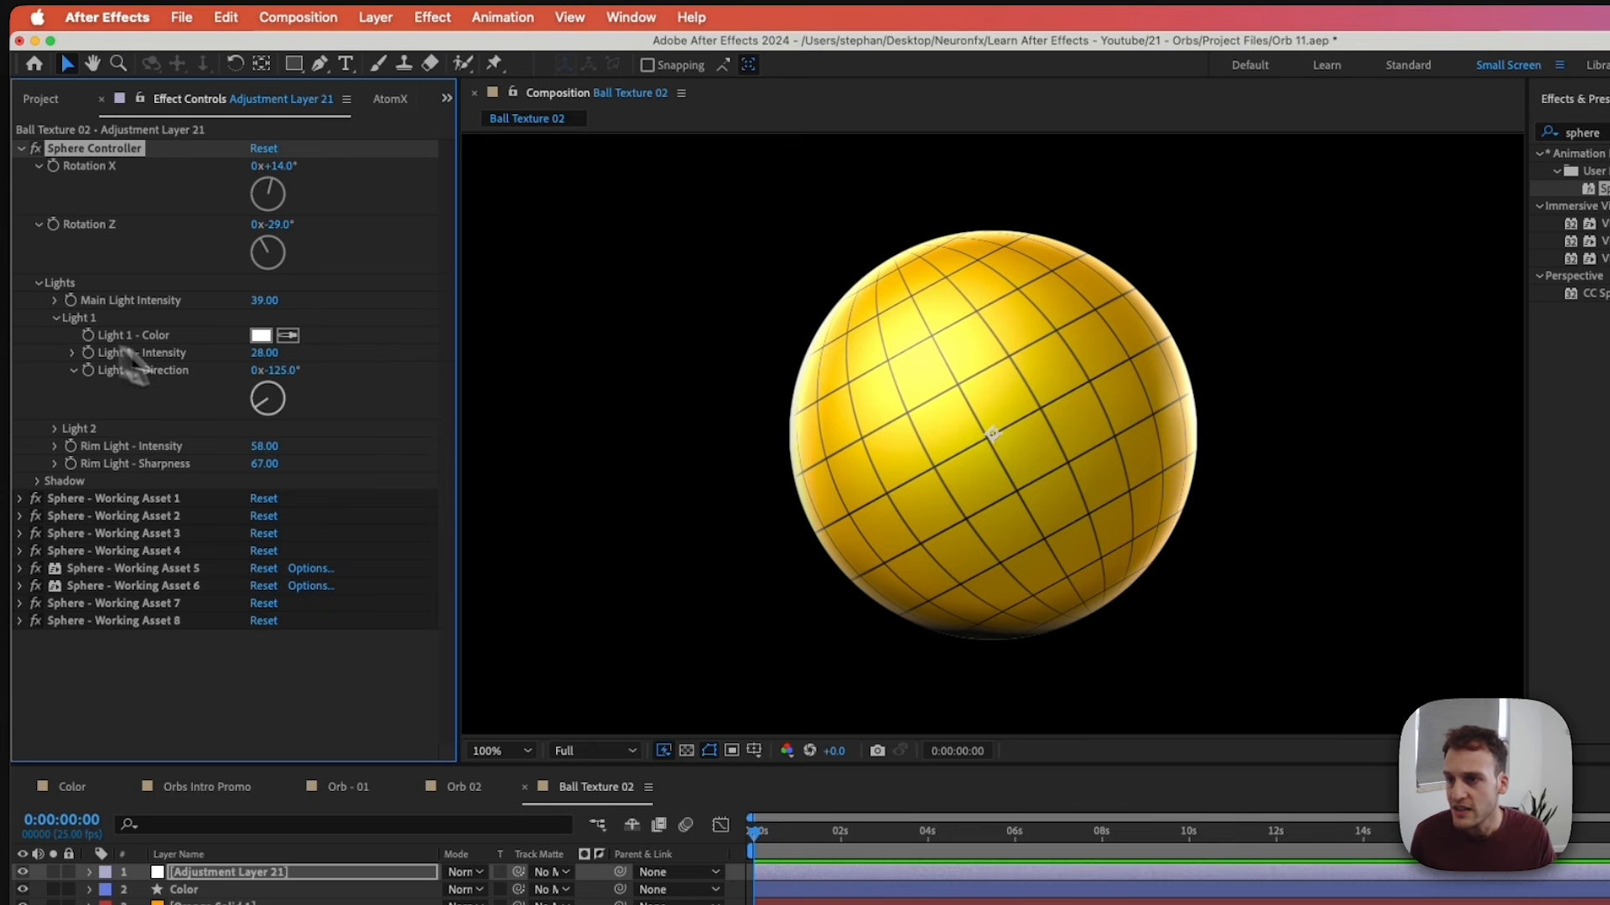
mouse_move(272, 411)
left_mouse_down()
mouse_move(265, 398)
mouse_move(243, 412)
left_mouse_up()
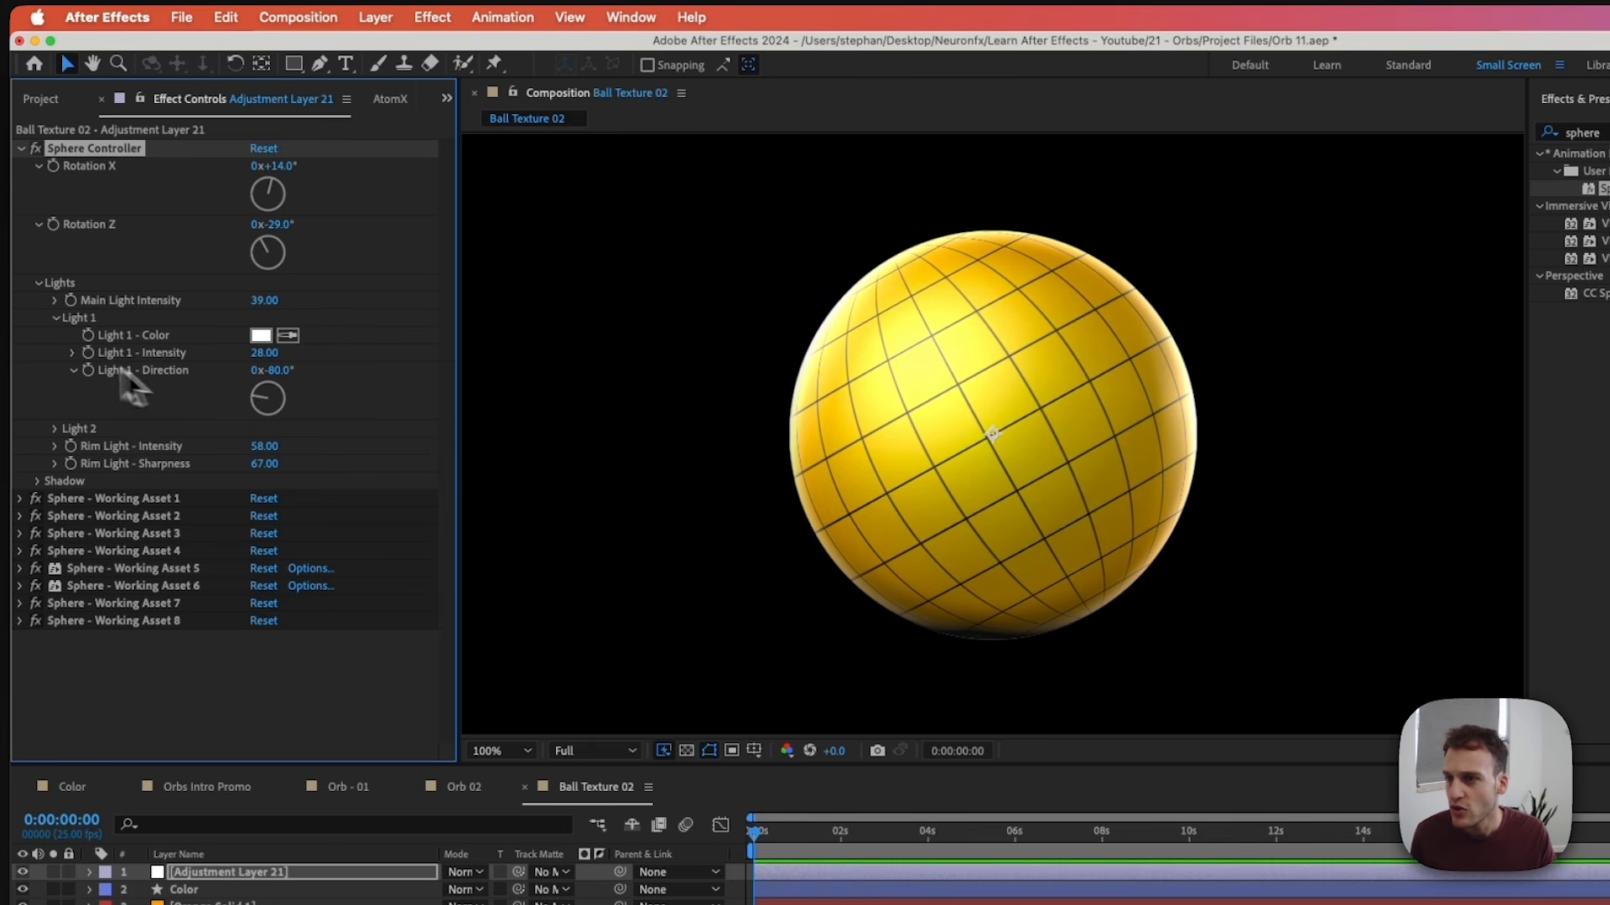
left_click(55, 317)
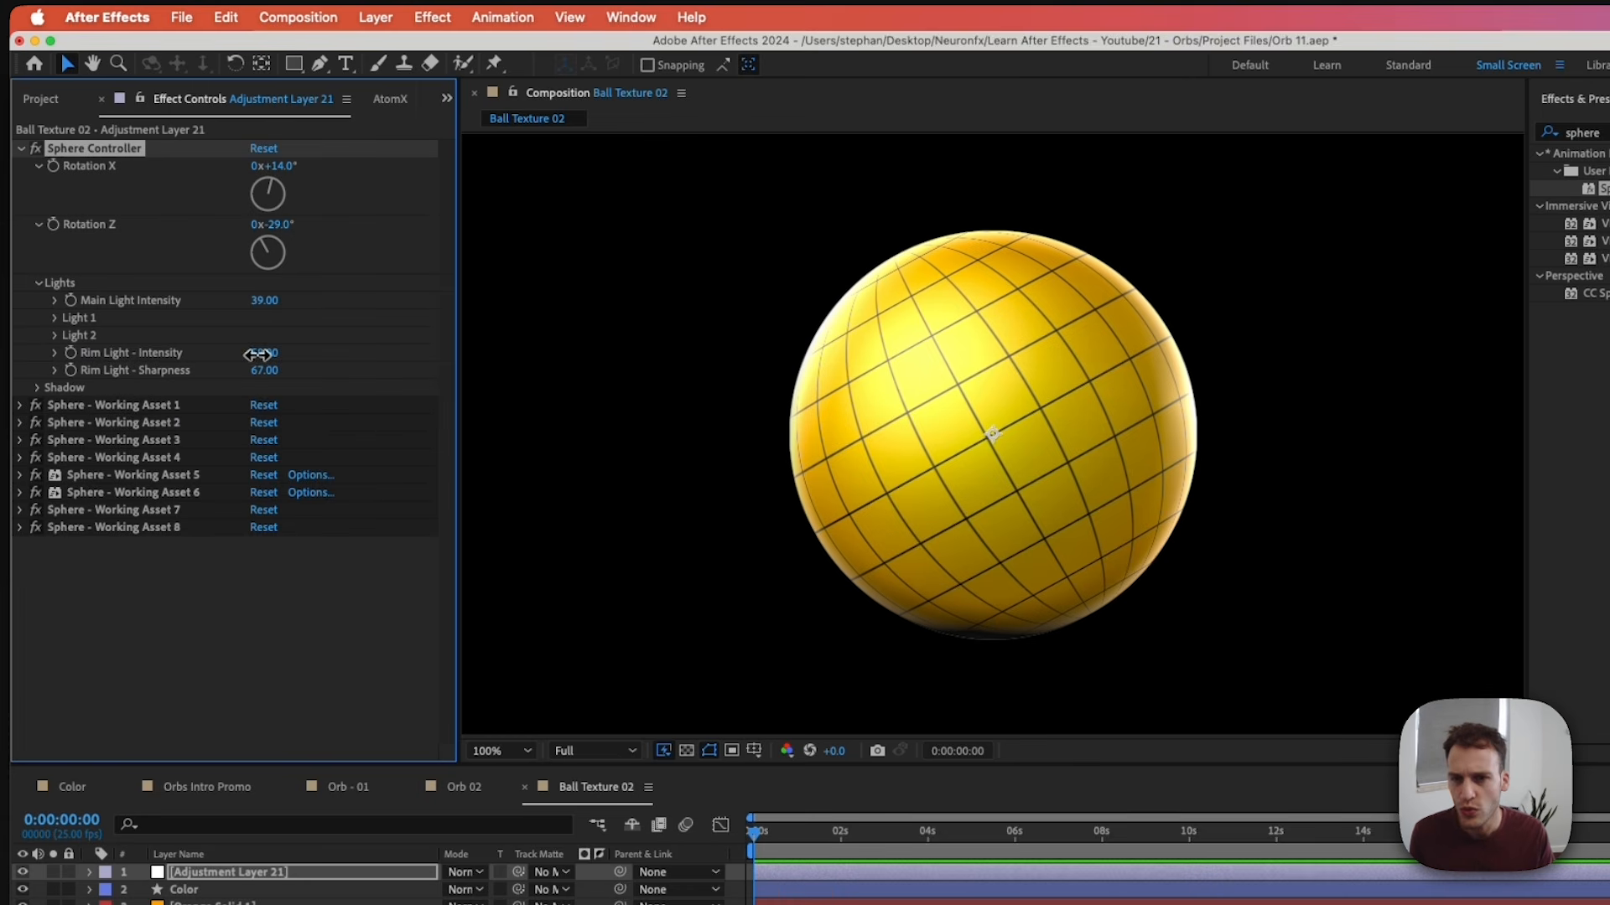
Set the ball's Rim Light Intensity to 64 and Sharpness to 14, and turn the Shadow Direction to 148°.
mouse_move(265, 353)
left_mouse_down()
mouse_move(318, 353)
mouse_move(204, 377)
mouse_move(305, 350)
mouse_move(215, 380)
mouse_move(301, 370)
mouse_move(223, 374)
left_mouse_up()
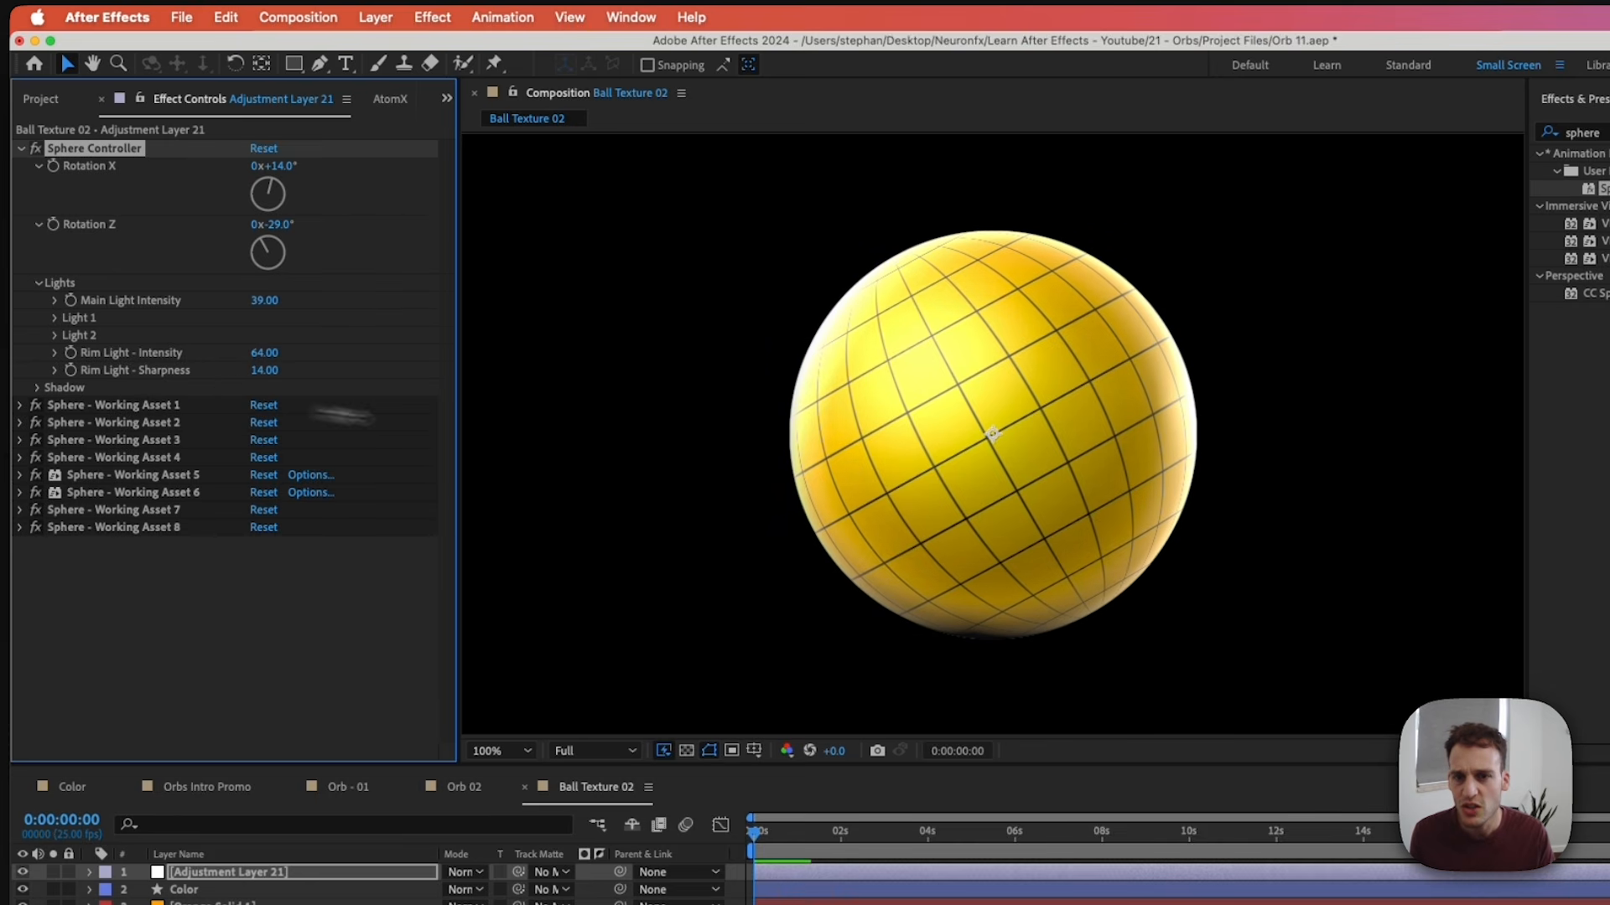
left_click(37, 388)
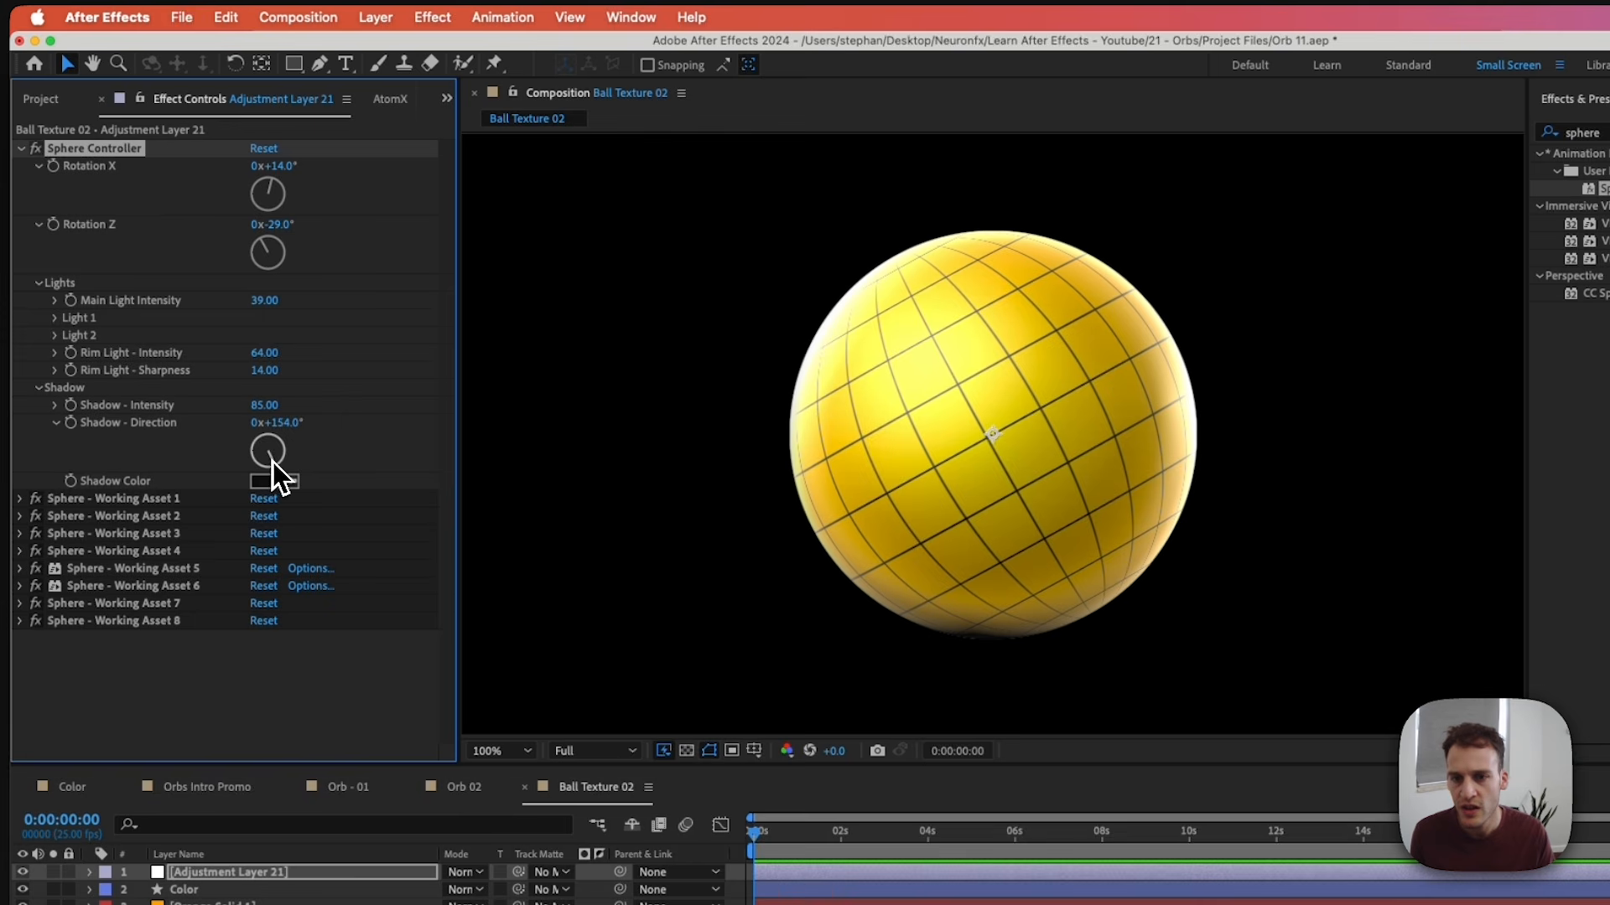
mouse_move(272, 462)
left_mouse_down()
mouse_move(253, 462)
mouse_move(300, 470)
mouse_move(285, 478)
left_mouse_up()
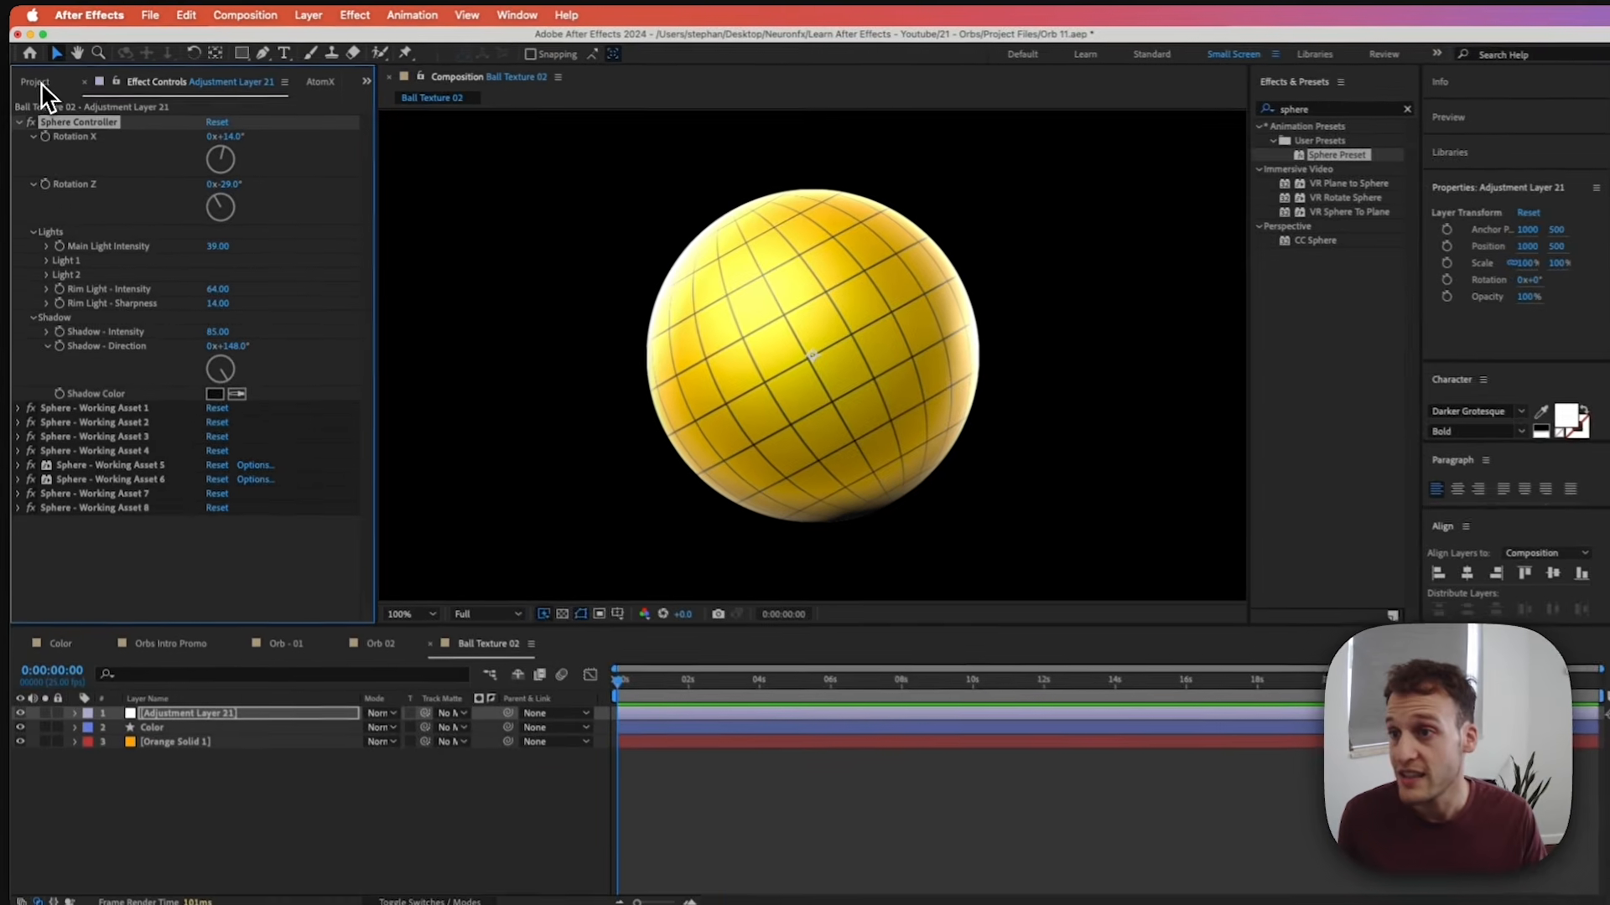
Open the Tennis Ball Texture composition and add a new adjustment layer above the Shape layer.
left_click(41, 98)
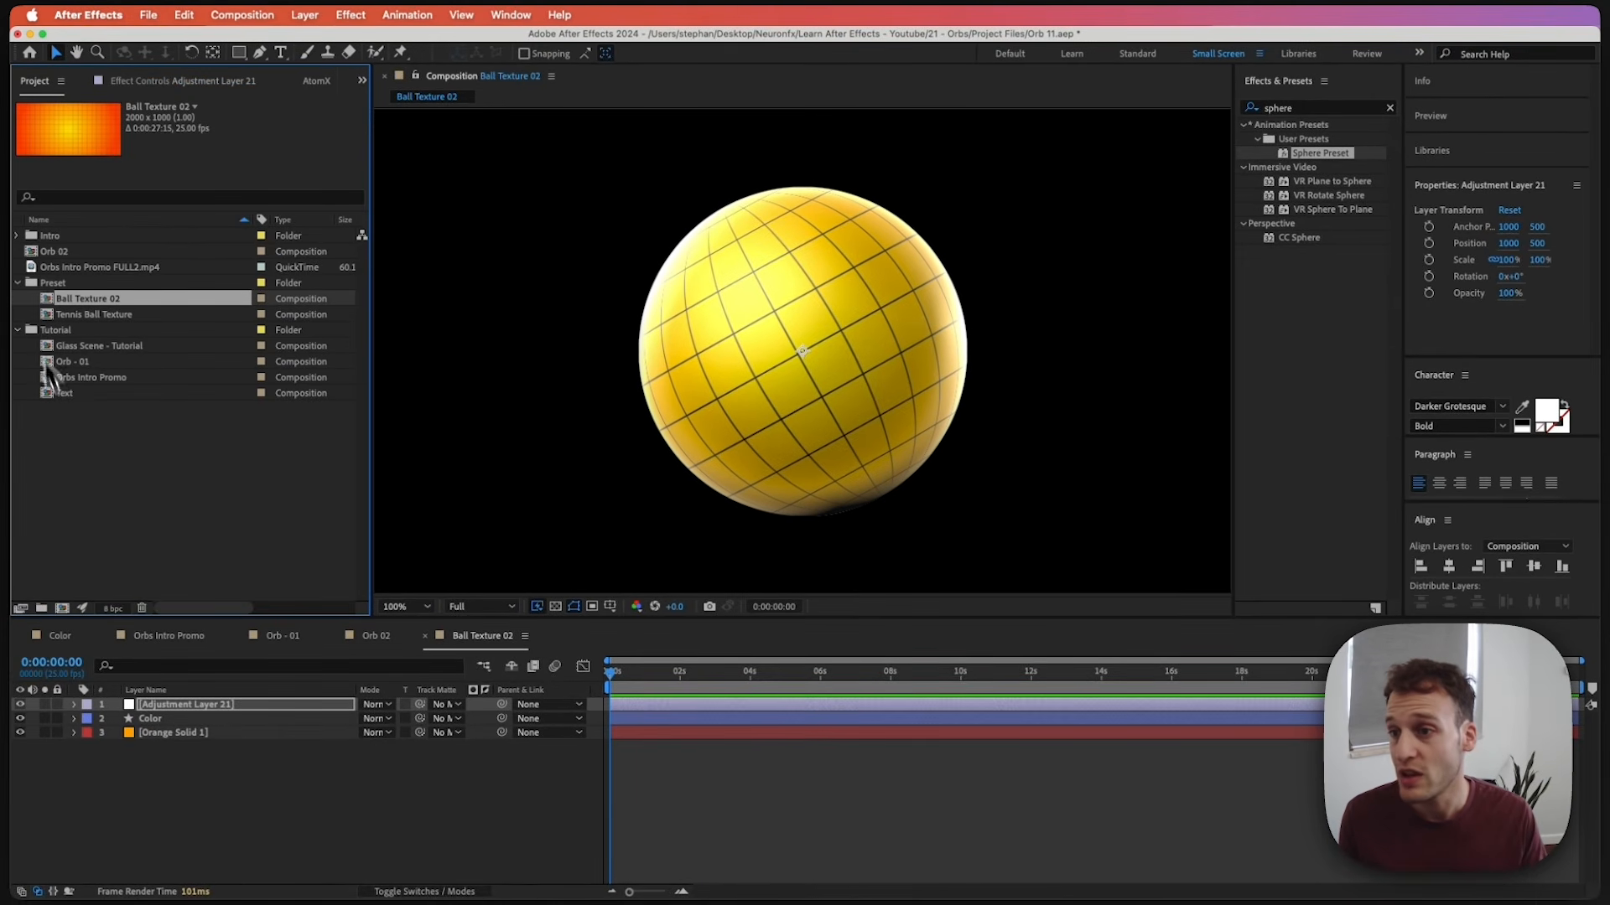
double_click(84, 315)
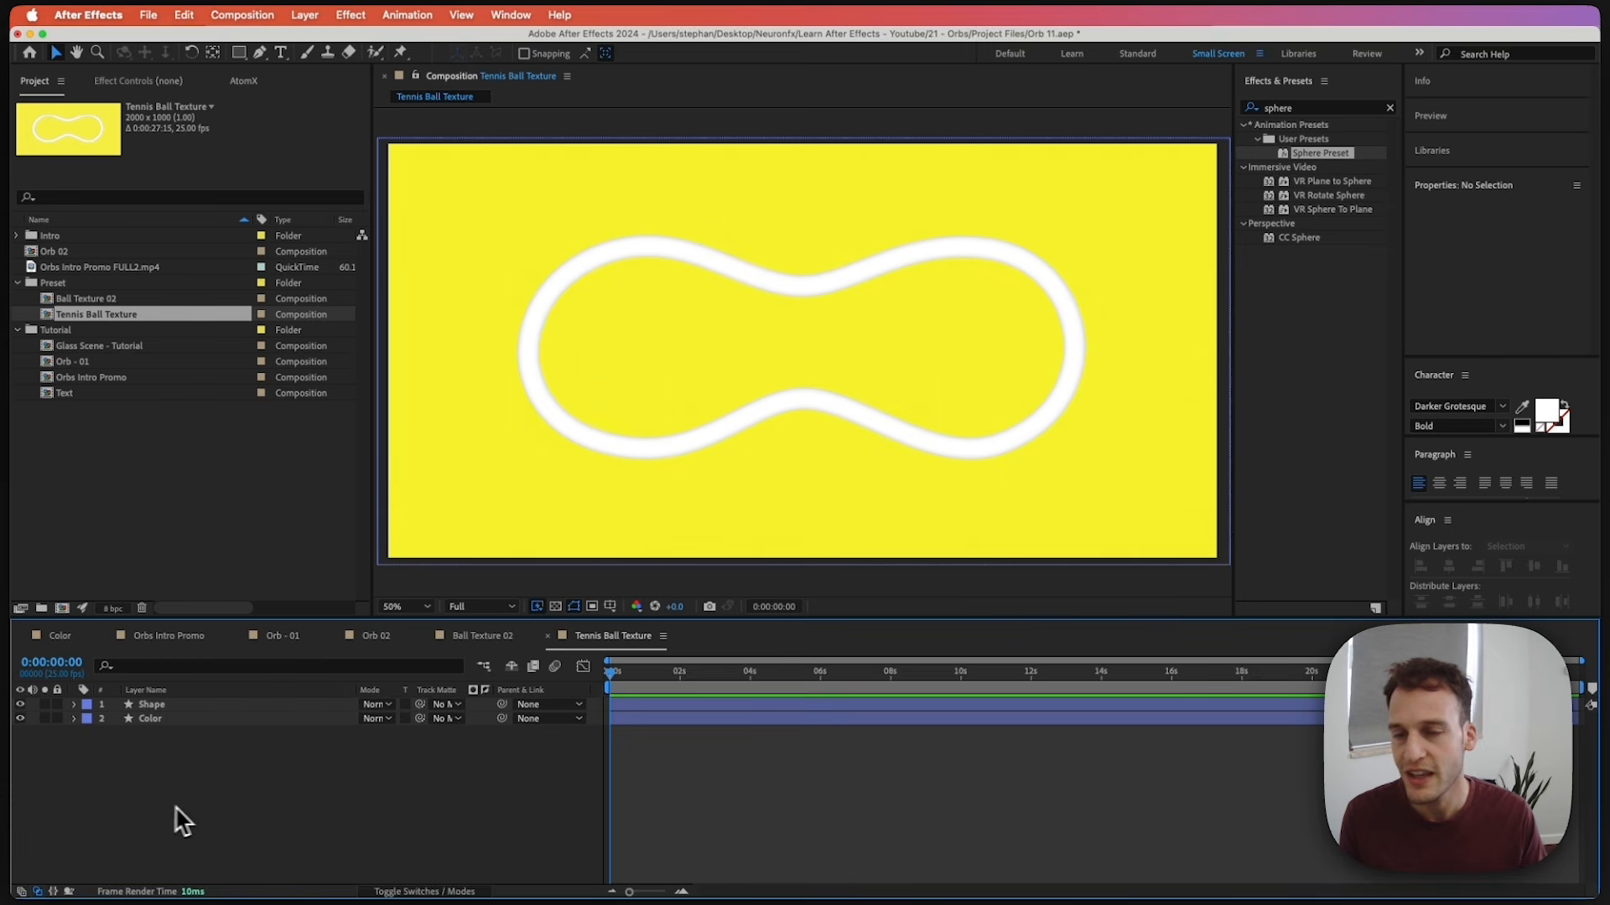
right_click(317, 781)
mouse_move(350, 791)
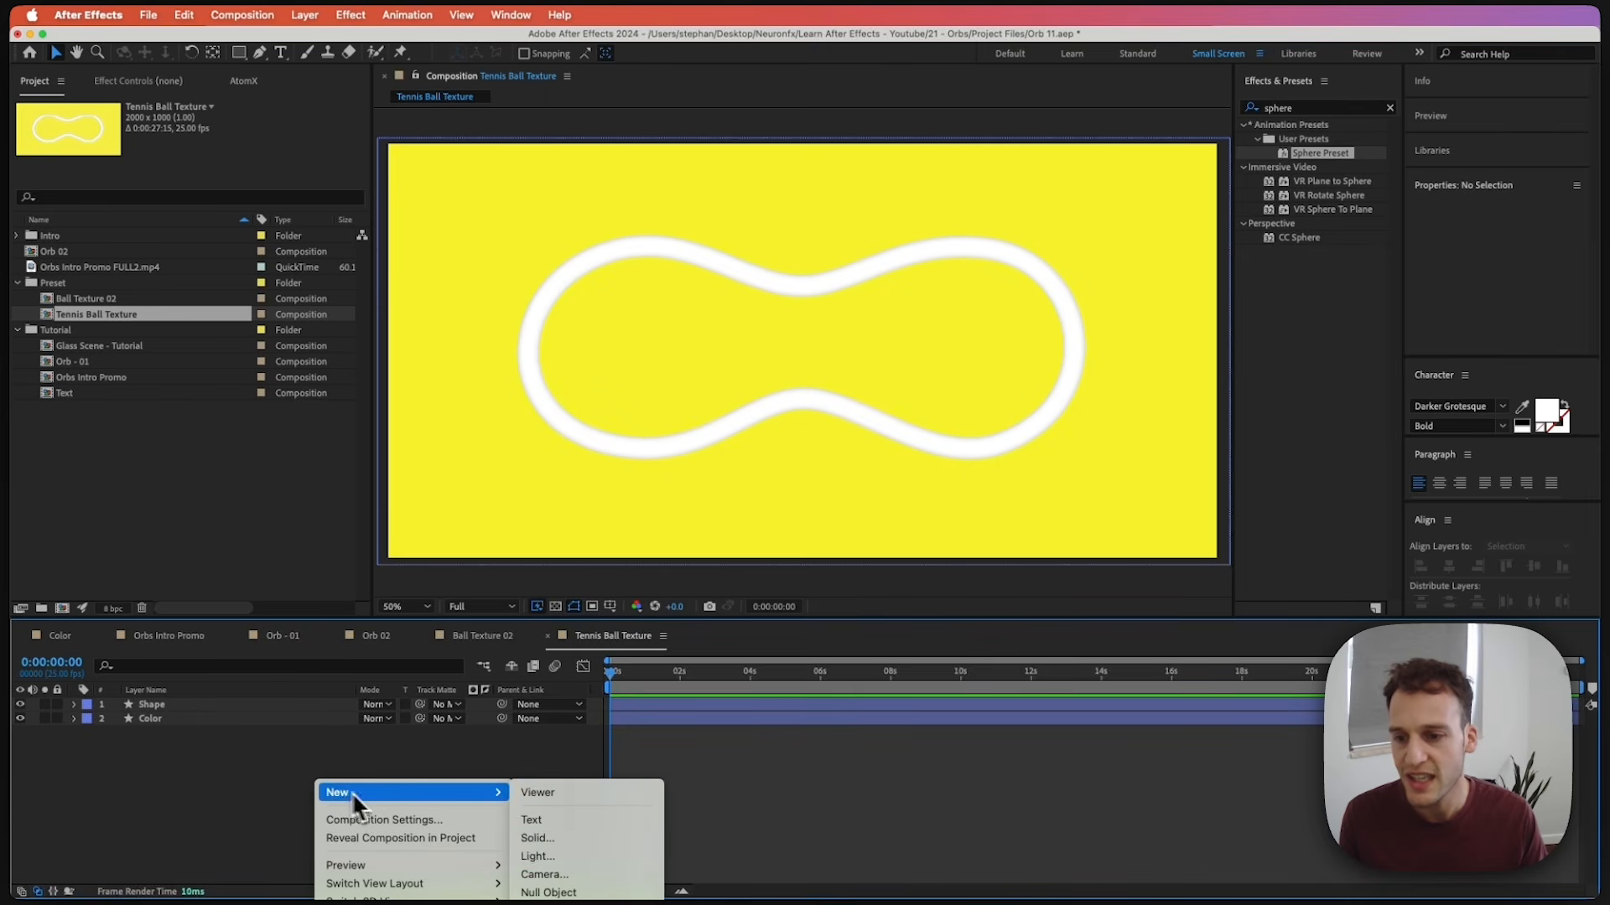
left_click(555, 904)
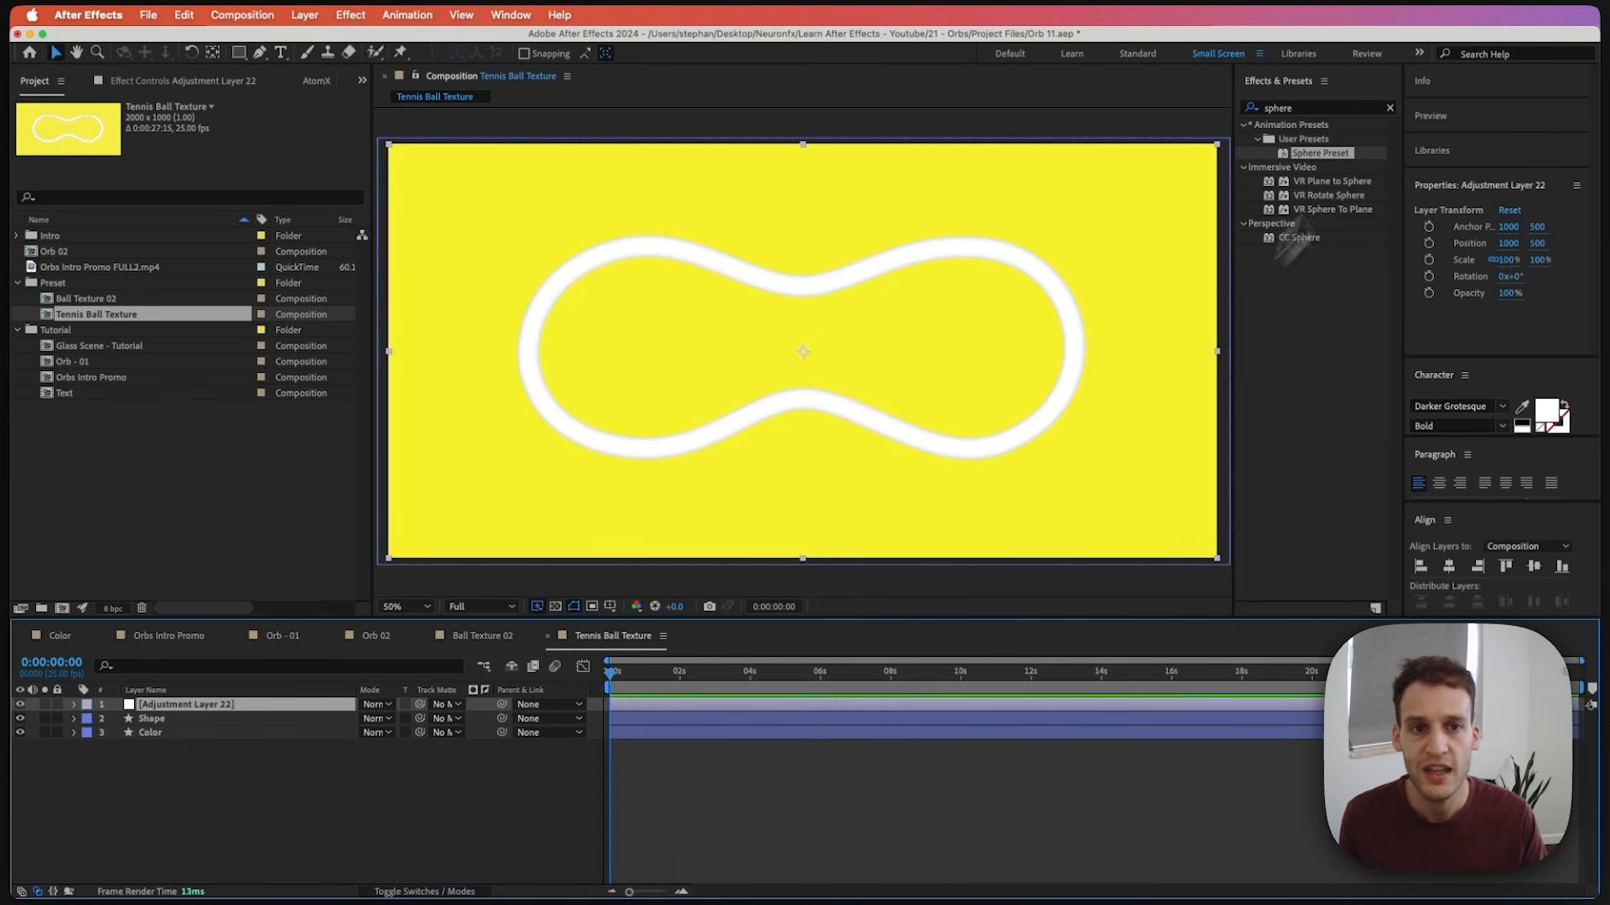
Apply the Sphere Preset to the tennis ball's adjustment layer with Main Light Intensity 28, Rim Light Intensity 82 and Rim Light Sharpness 0.
double_click(1320, 153)
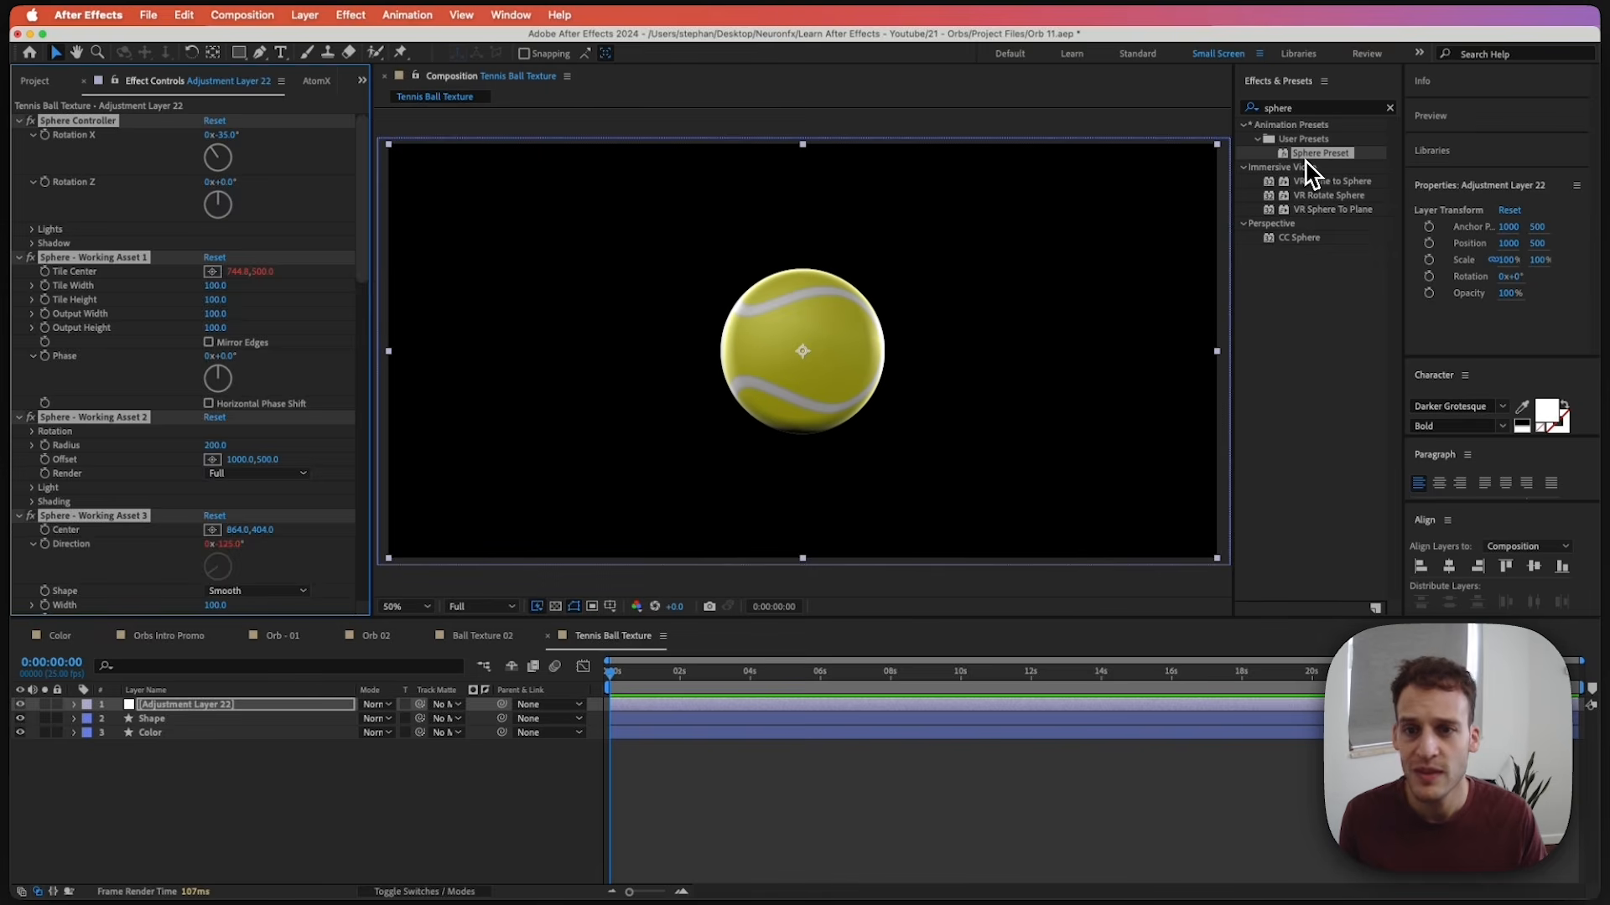
left_click(32, 231)
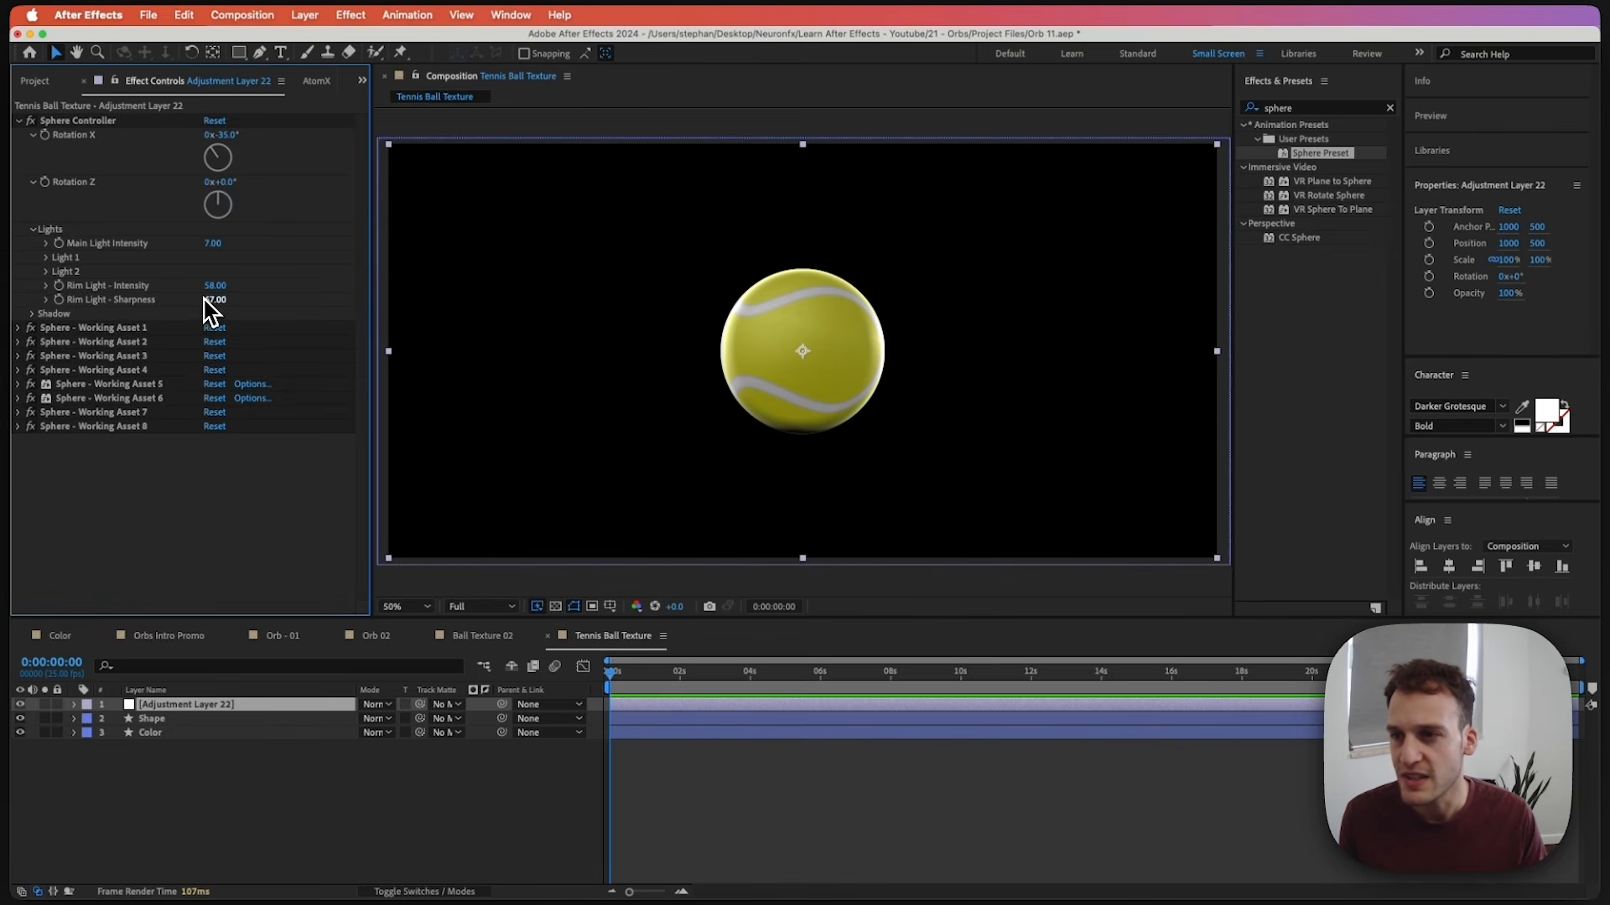
left_click_drag(213, 288, 228, 250)
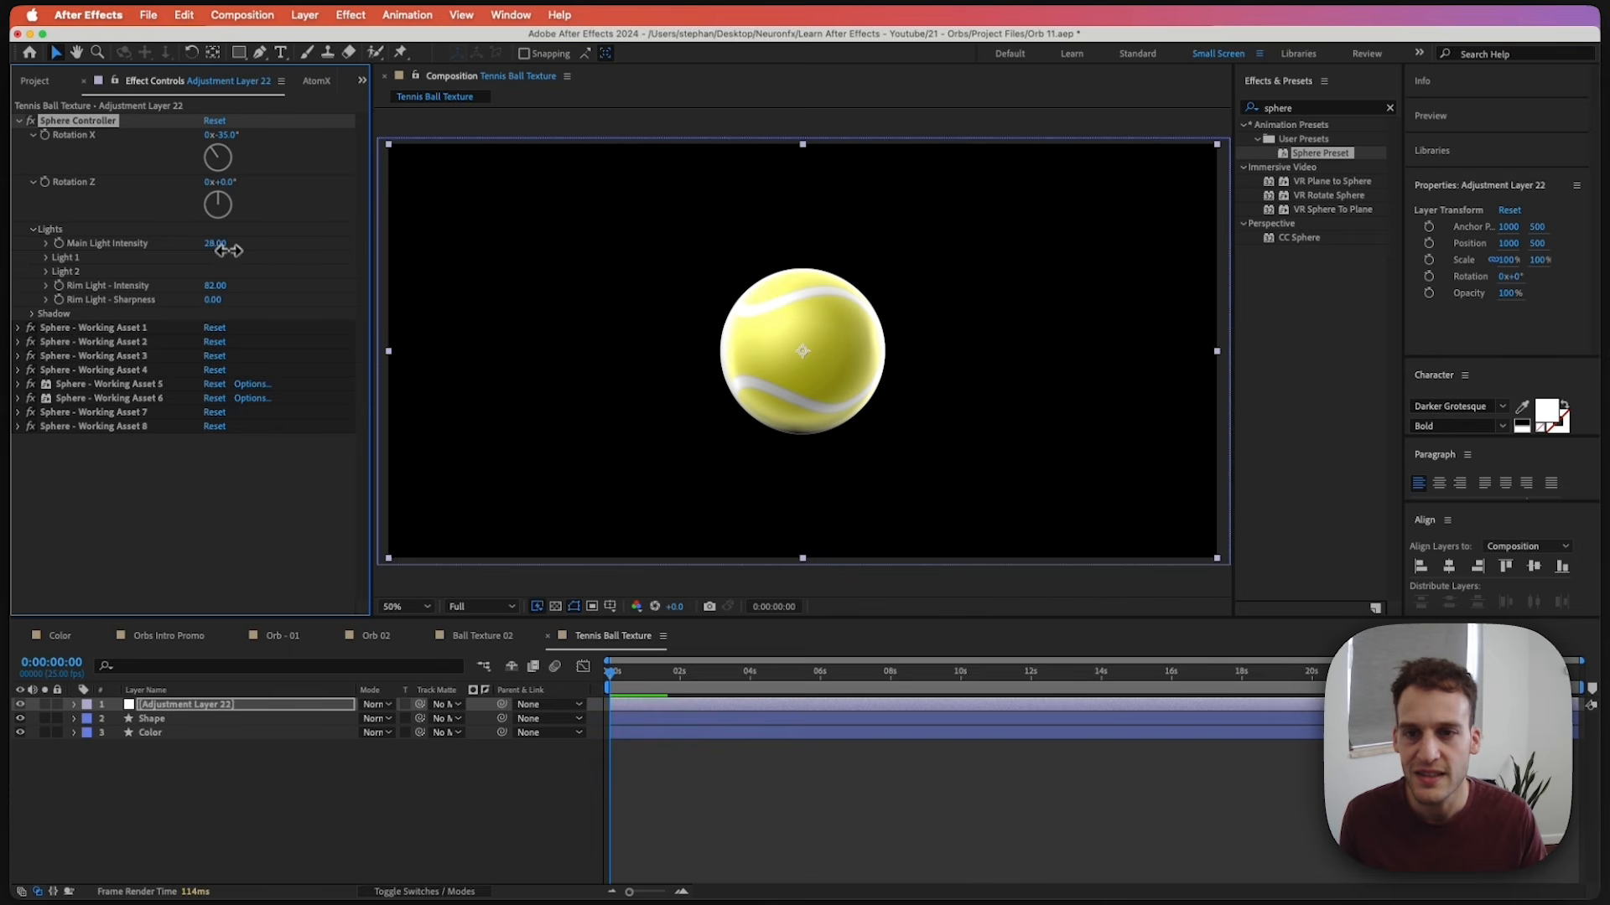
left_click(436, 782)
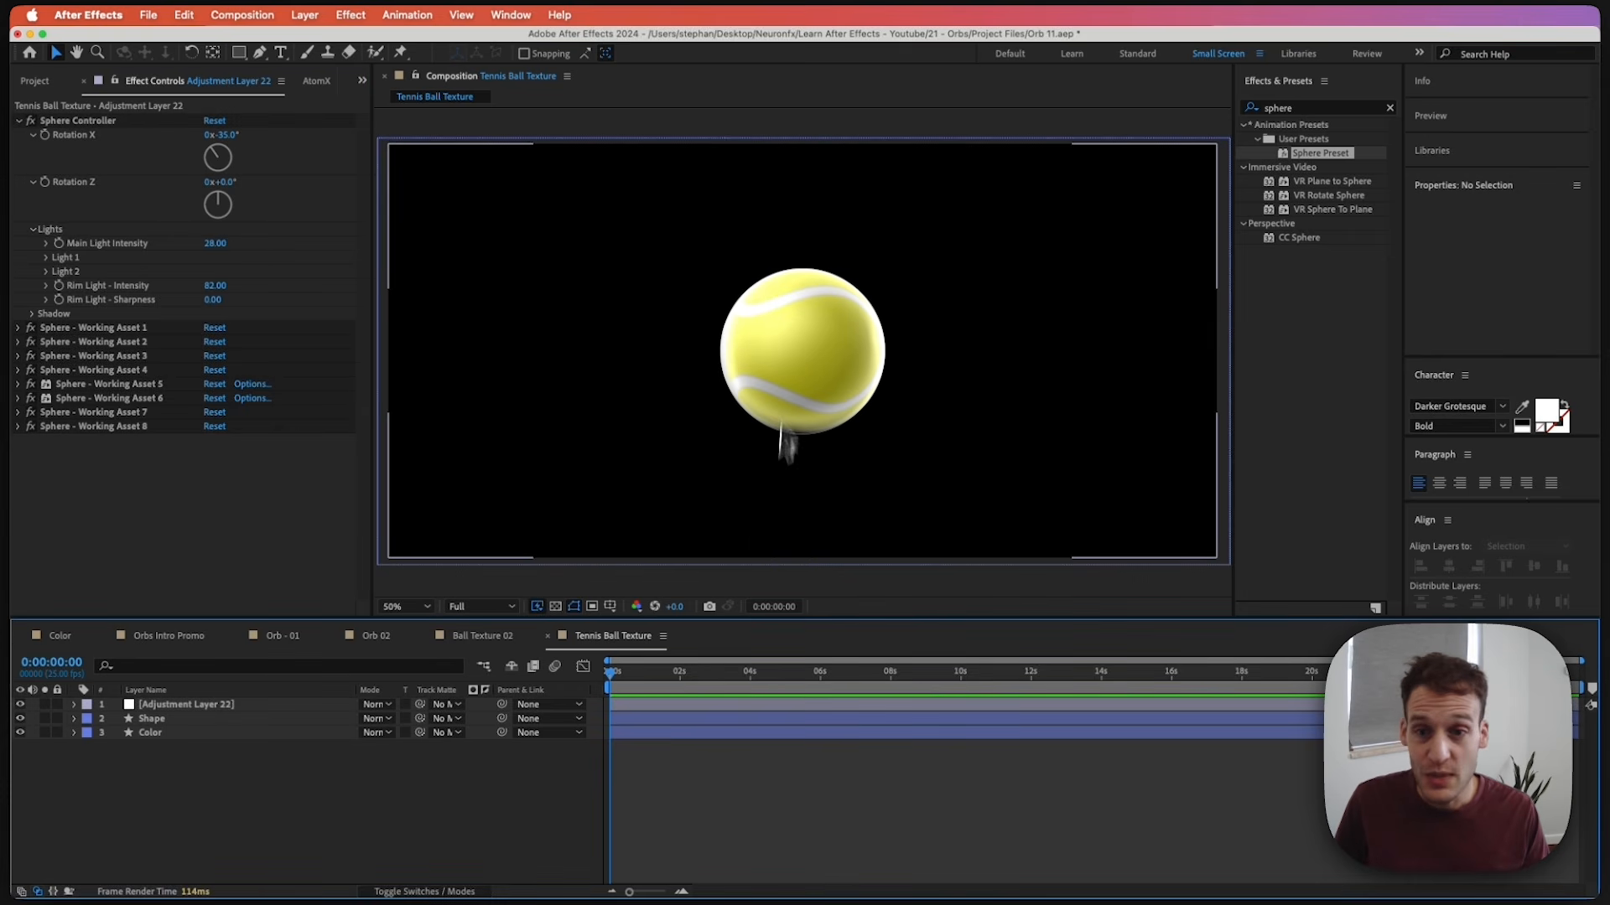
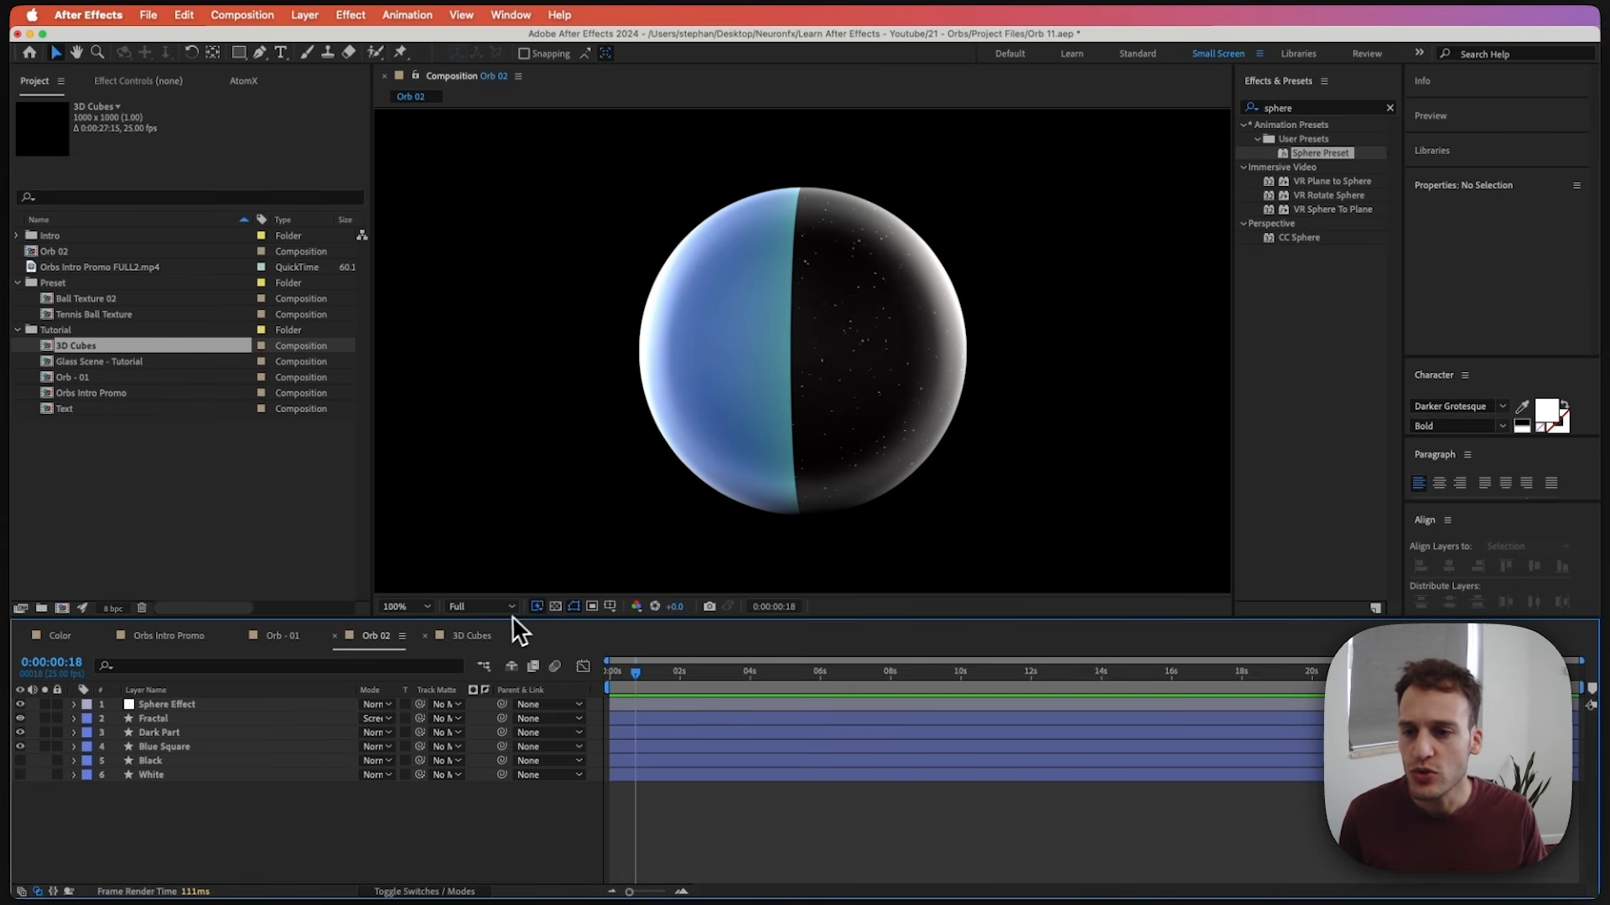
Open the empty 3D Cubes composition.
left_click(472, 638)
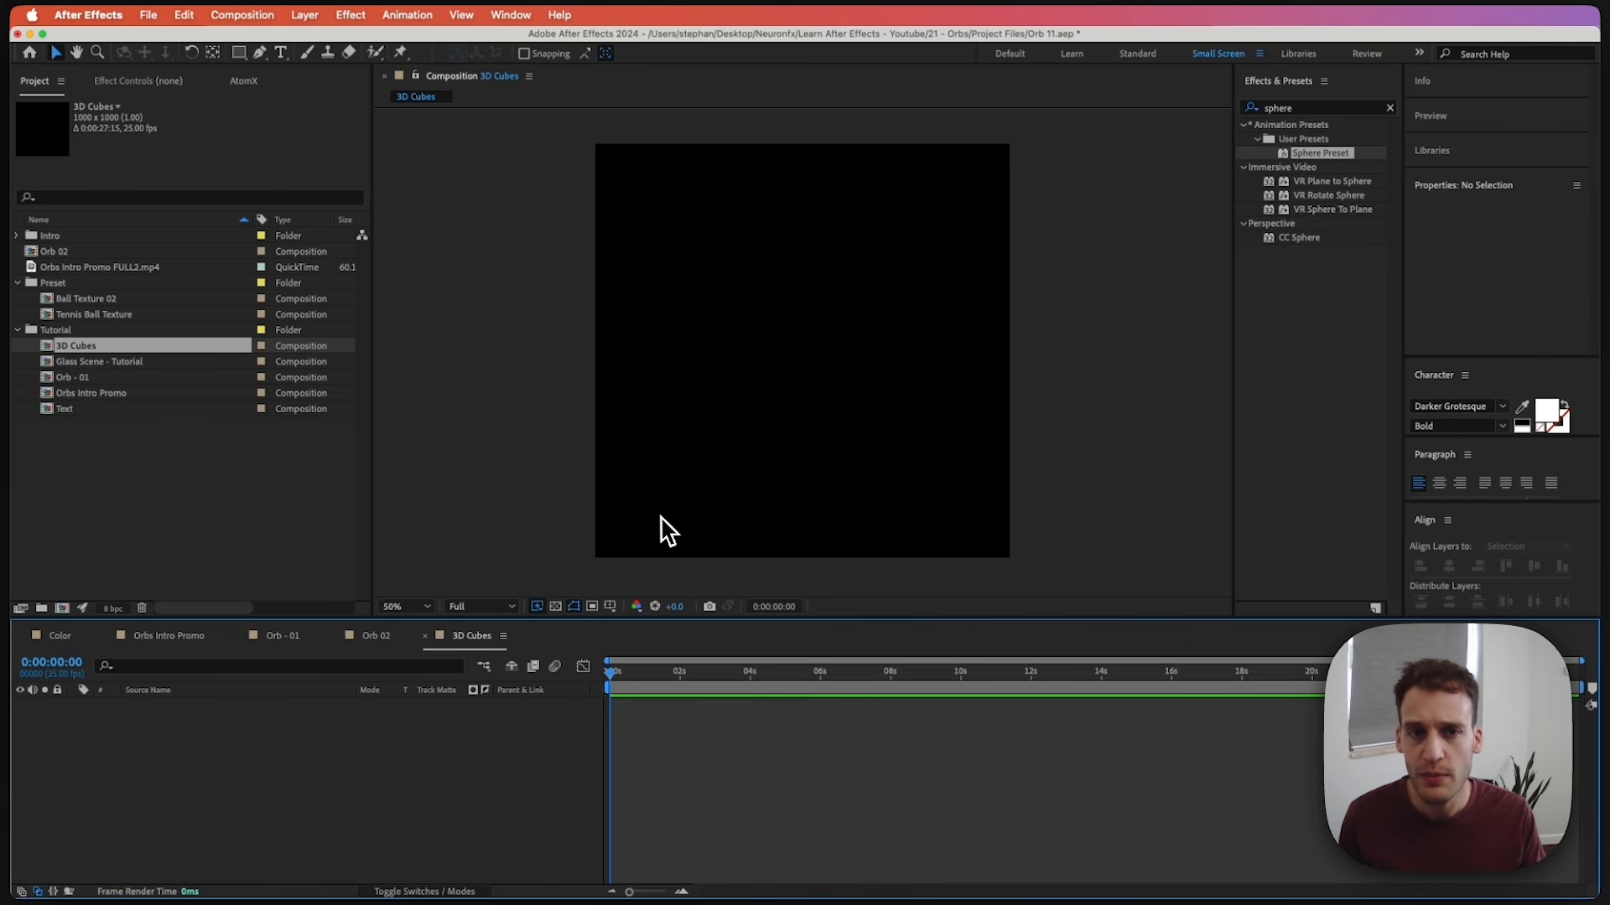
Draw a square shape in the composition and centre it horizontally and vertically in the frame.
left_click(240, 54)
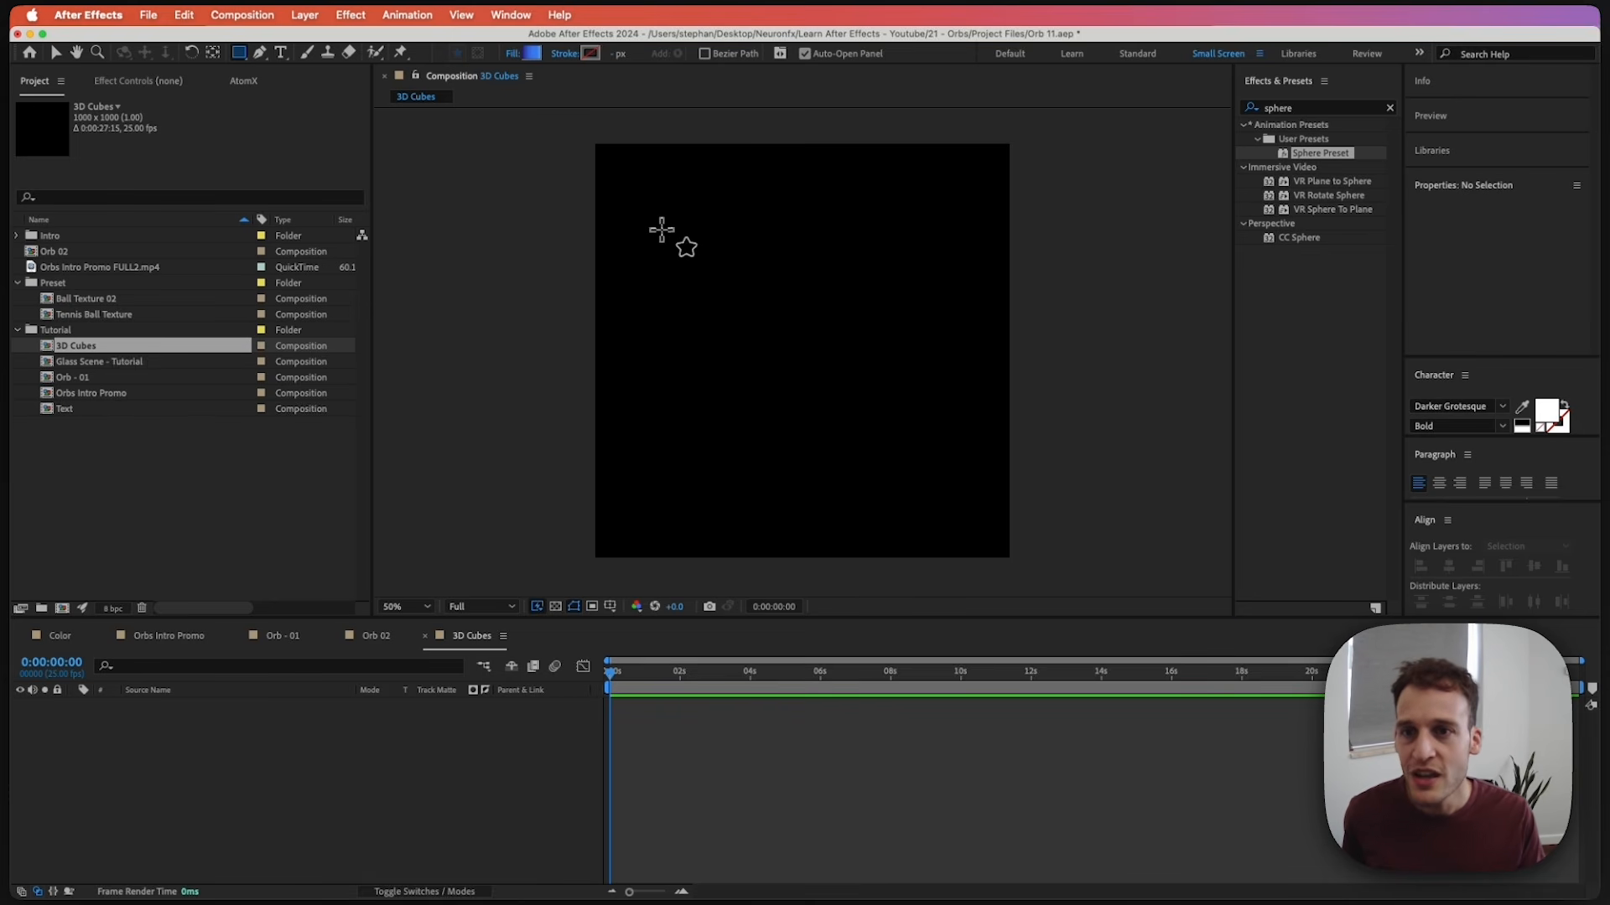
mouse_move(662, 229)
left_mouse_down()
mouse_move(819, 424)
mouse_move(934, 495)
mouse_move(840, 406)
left_mouse_up()
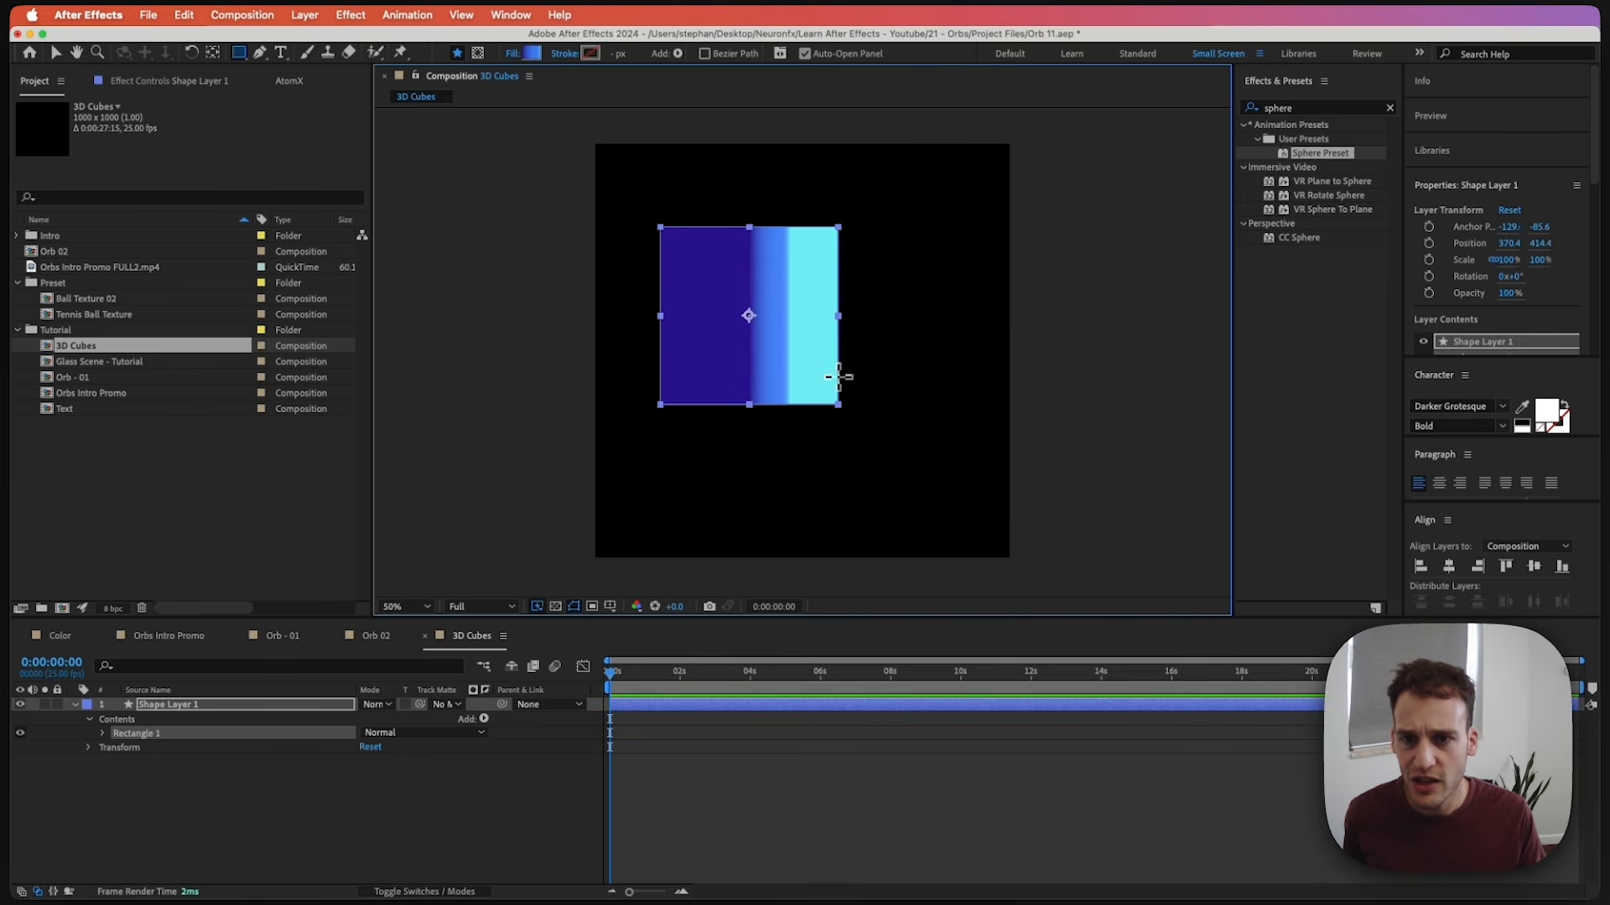
left_click(1449, 567)
left_click(1534, 567)
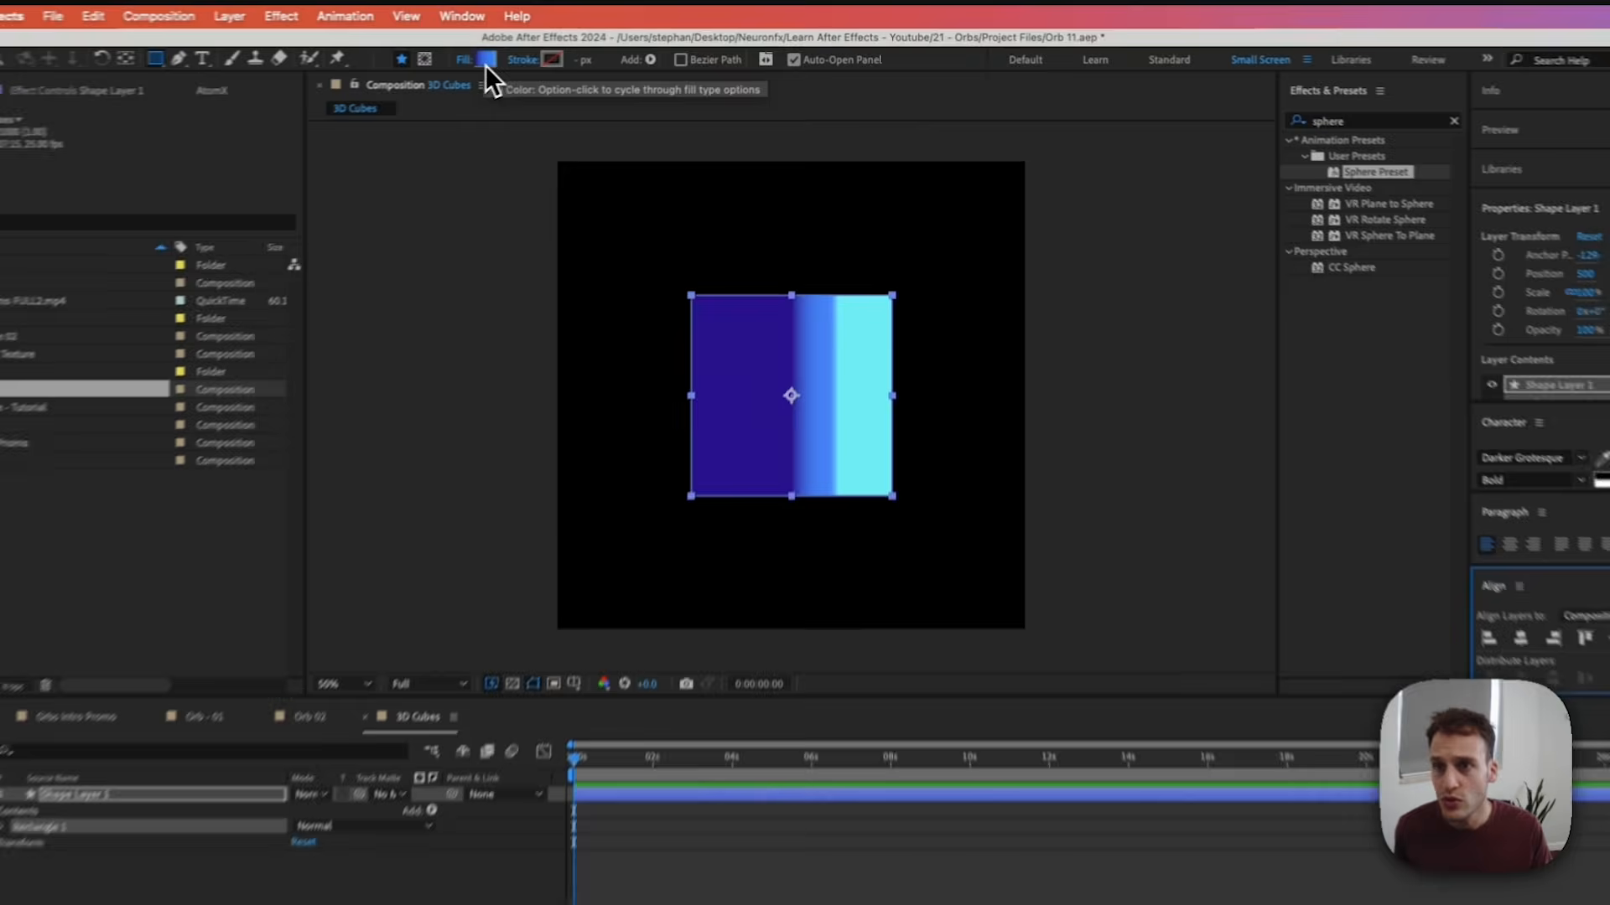
Change the square's fill from a gradient to a solid blue, 1547F1.
left_click(531, 55, "alt")
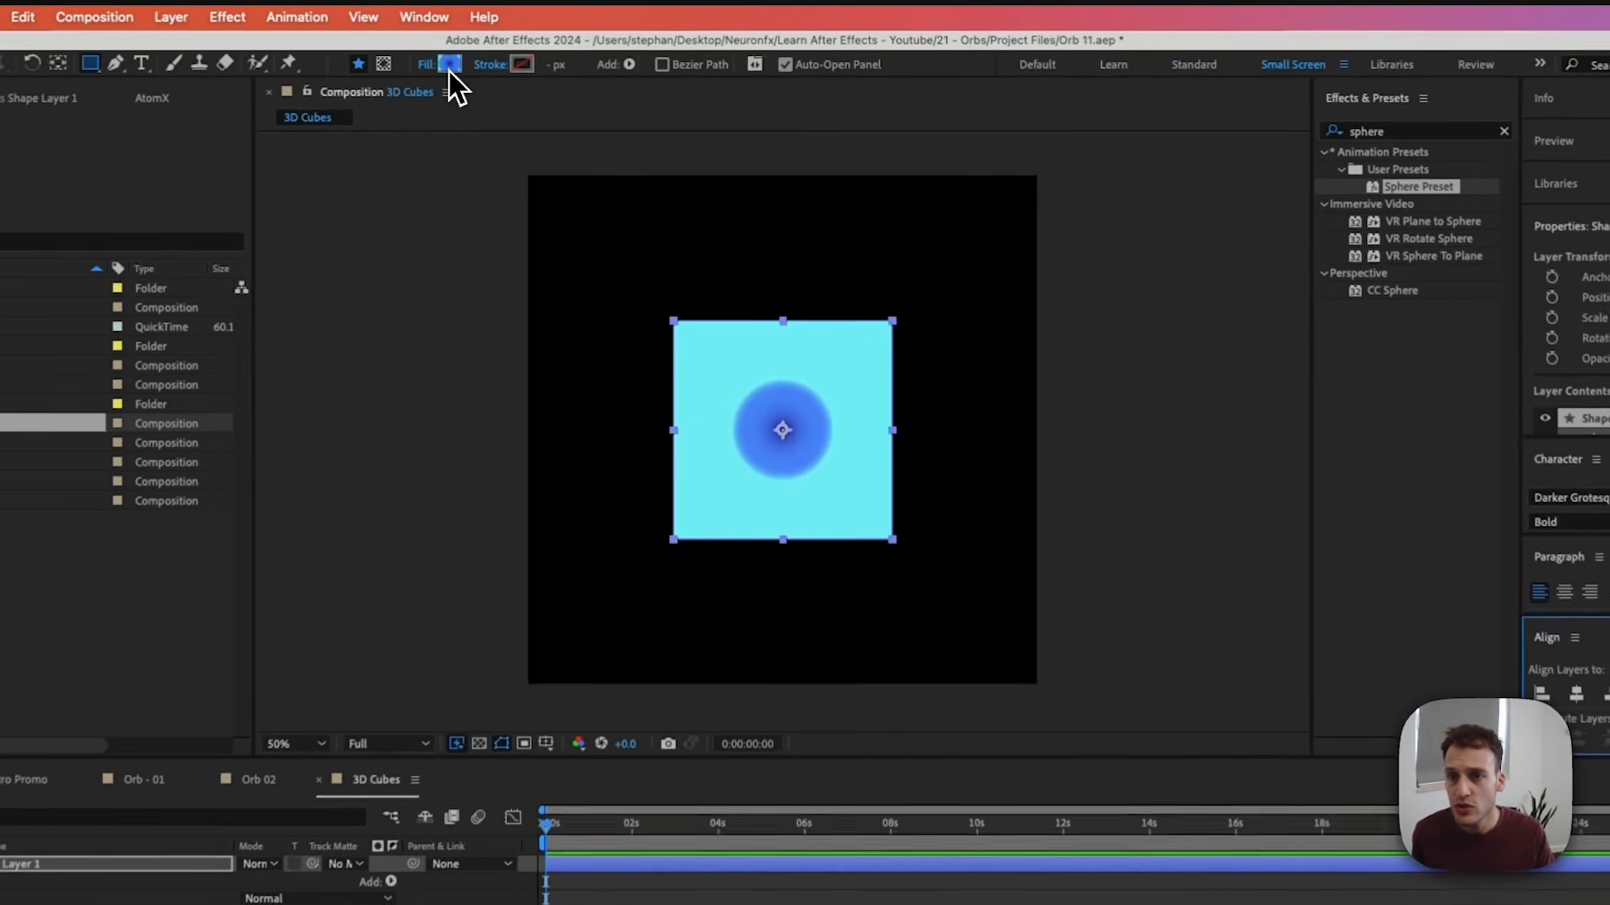
left_click(531, 55, "alt")
left_click(445, 71, "alt")
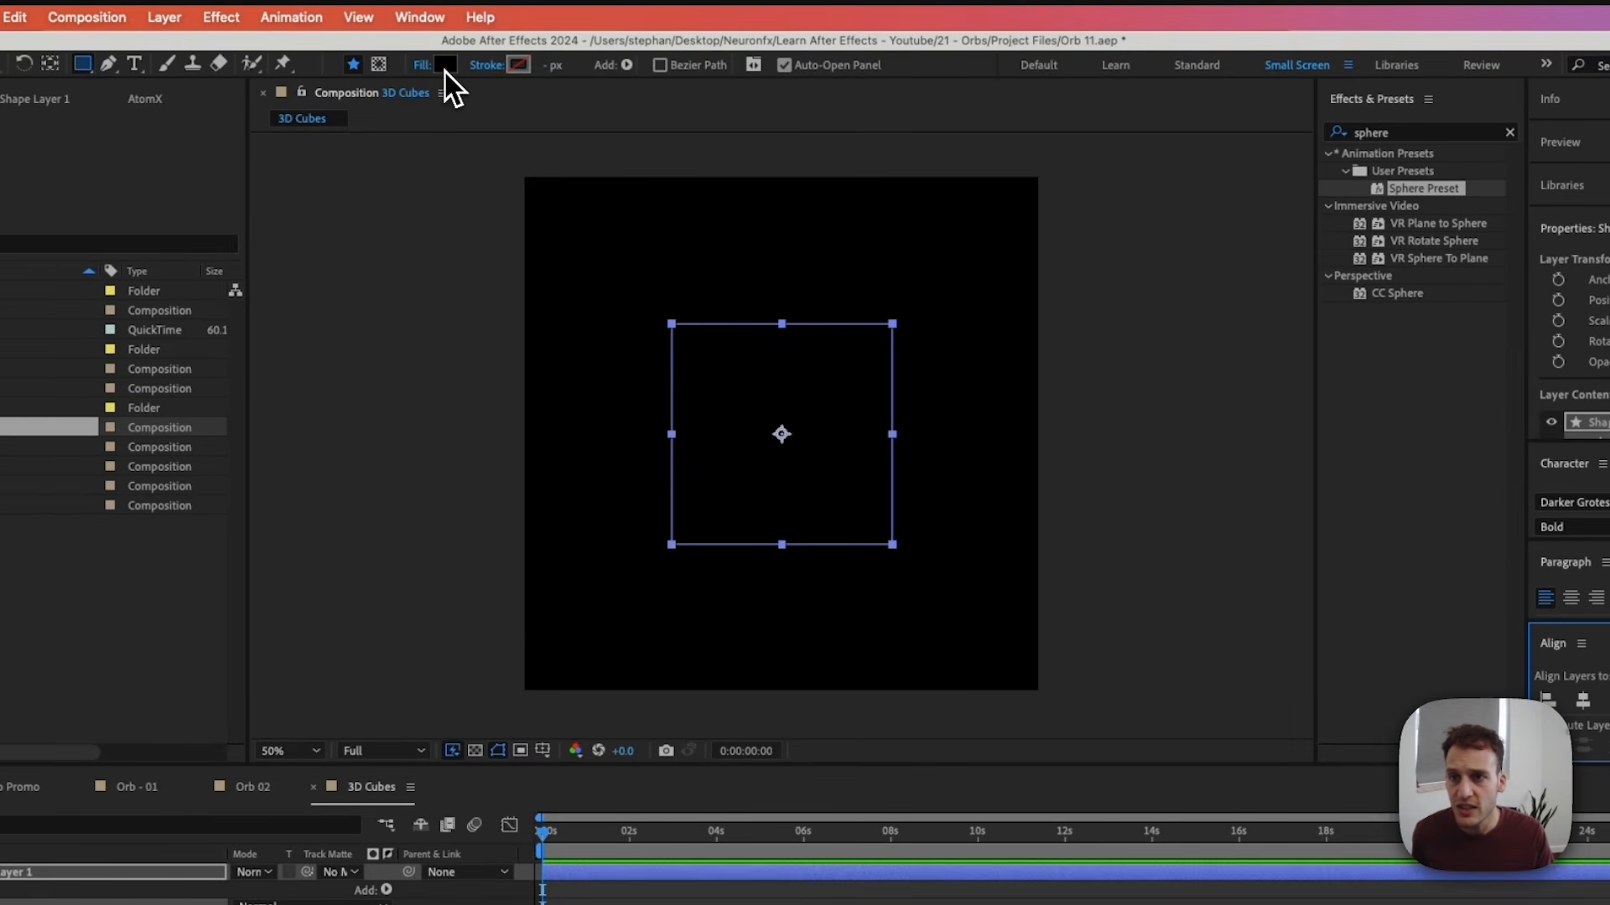
left_click(445, 72)
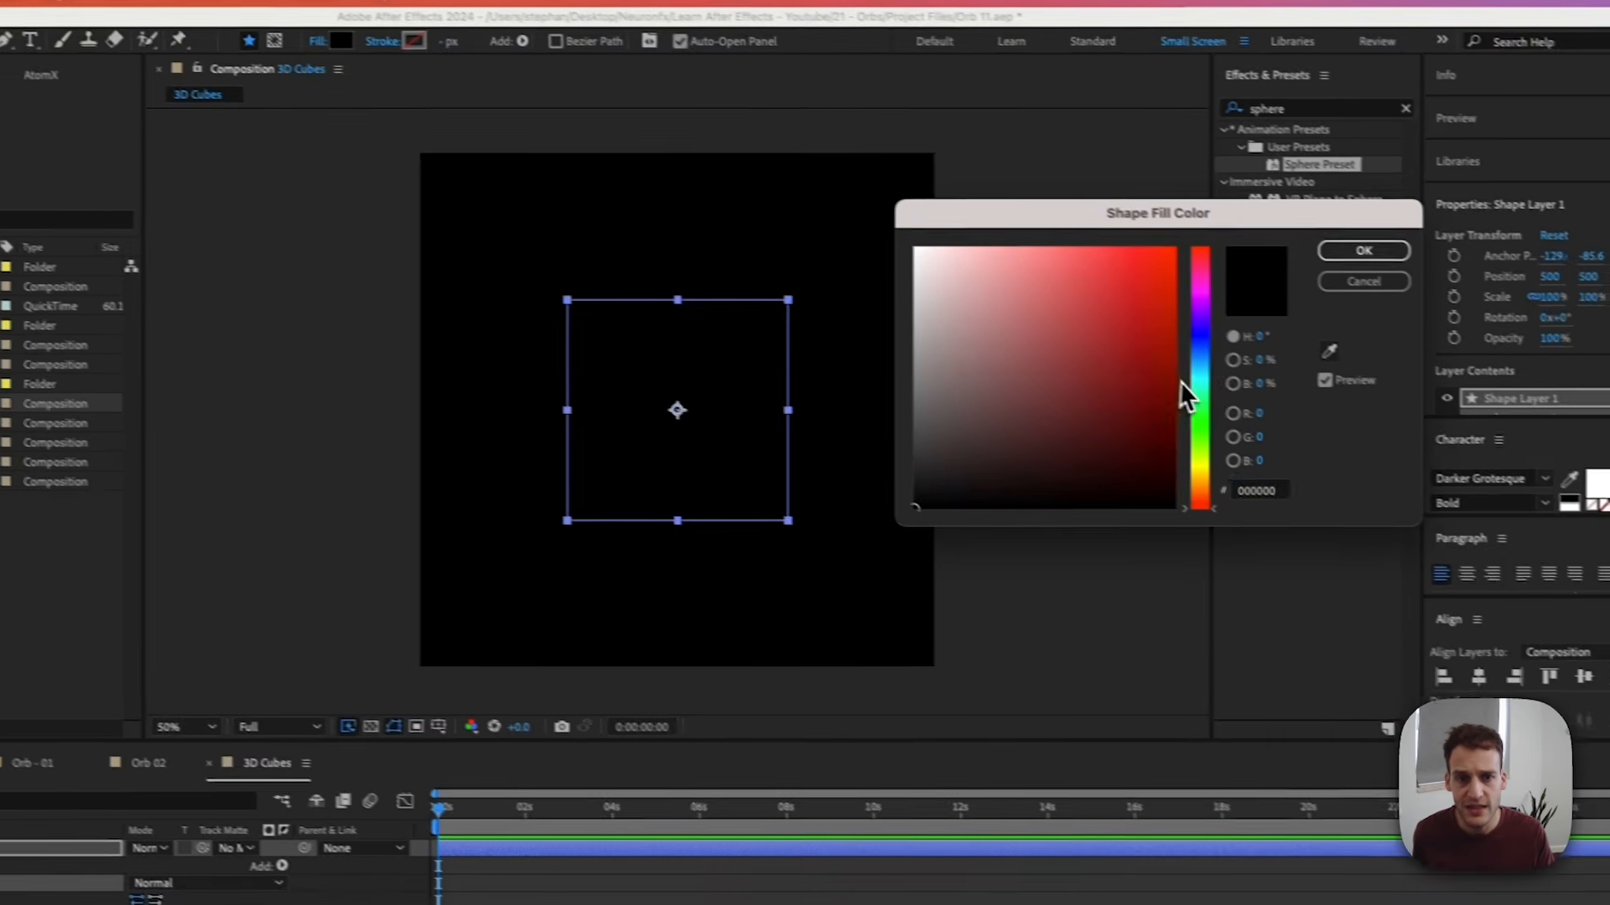
left_click(1200, 344)
left_click_drag(1030, 325, 1161, 263)
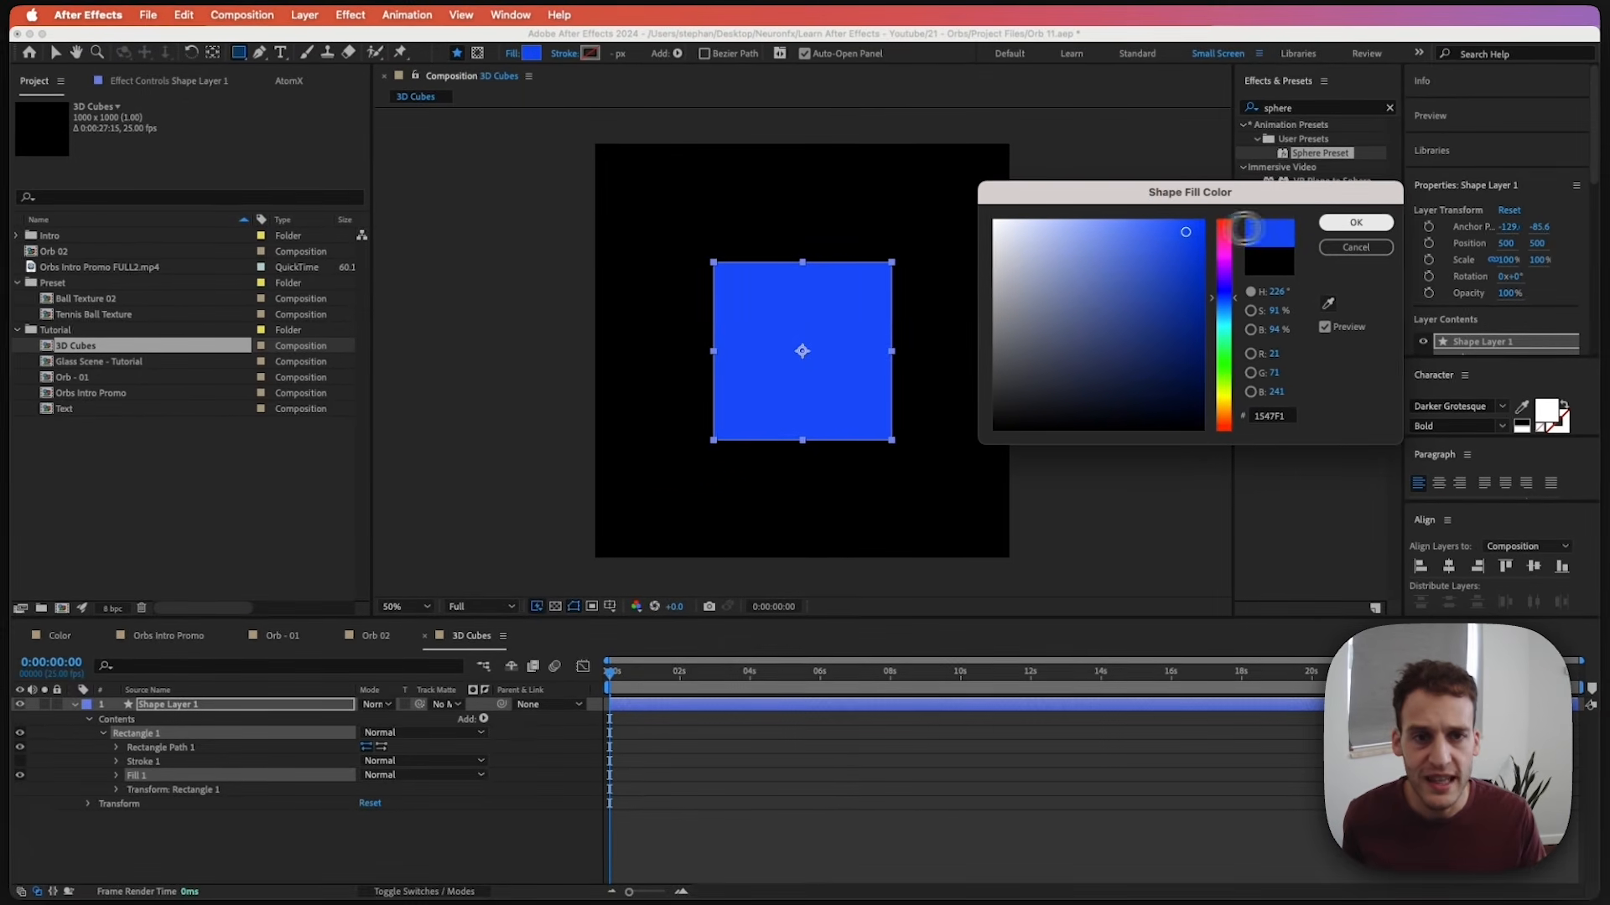
left_click(1353, 224)
Make the square a 3D layer and set the composition's renderer to Advanced 3D.
left_click(511, 670)
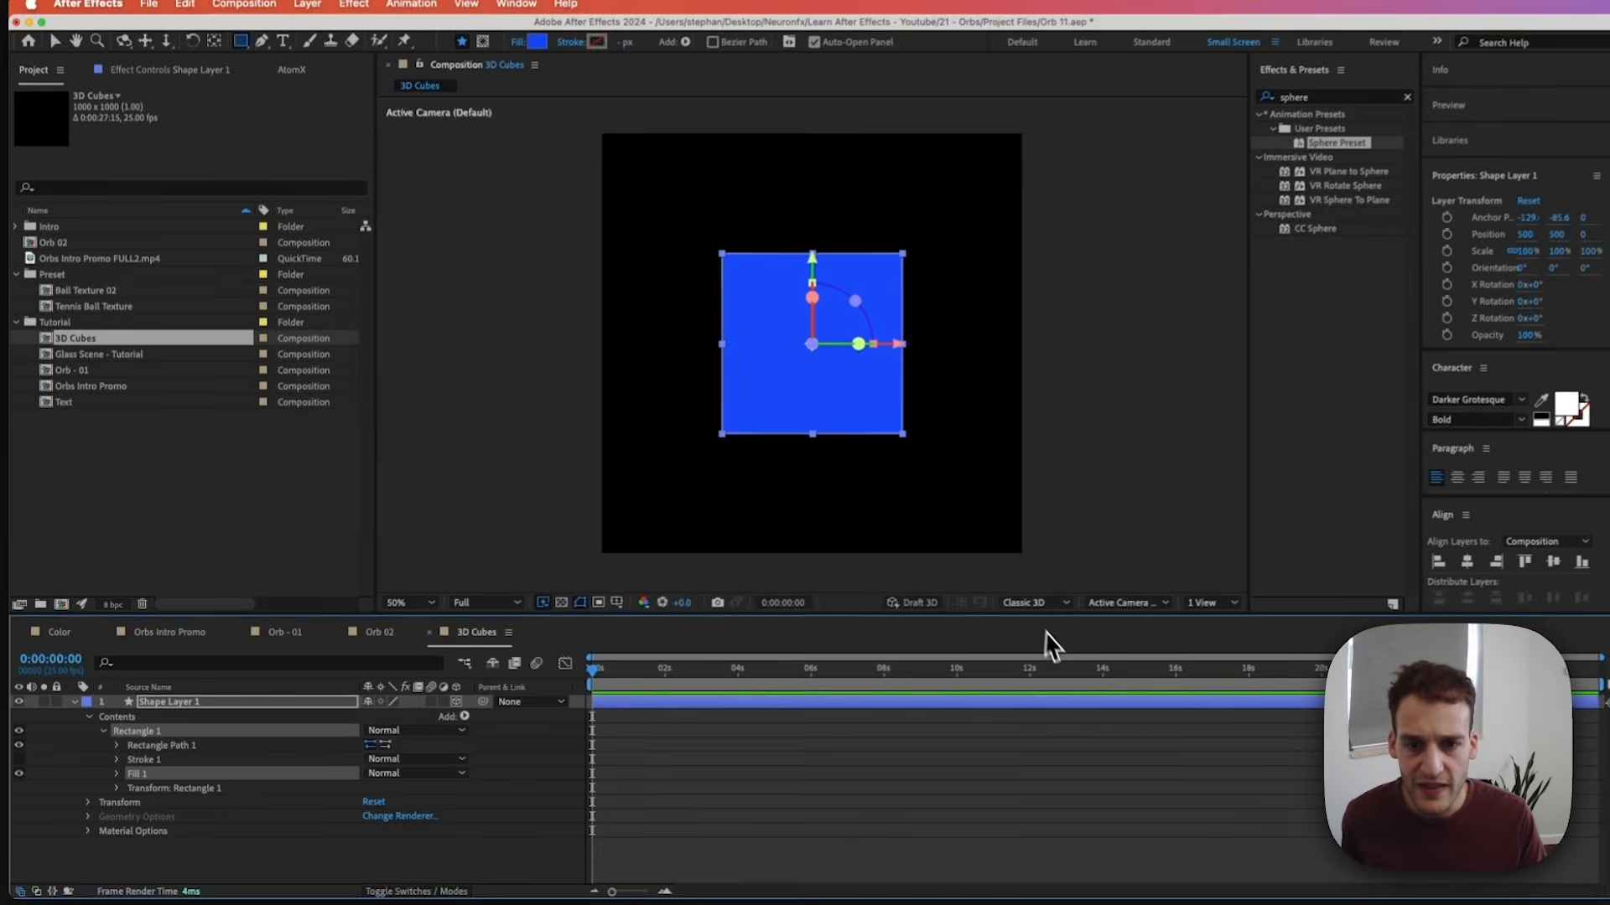
left_click(1241, 536)
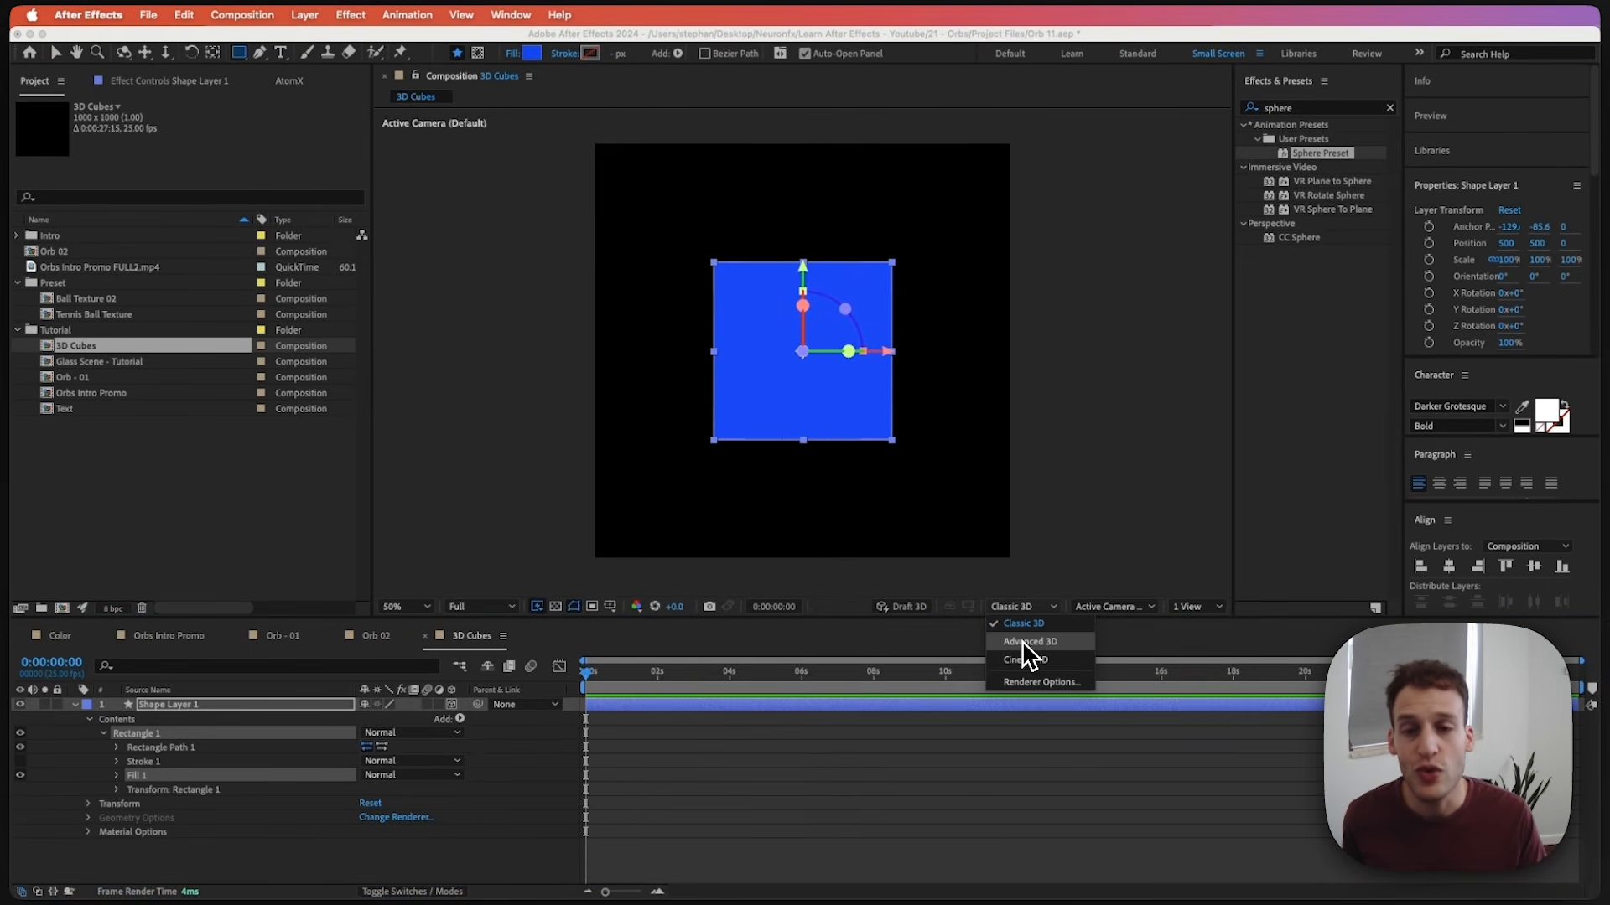
left_click(1023, 640)
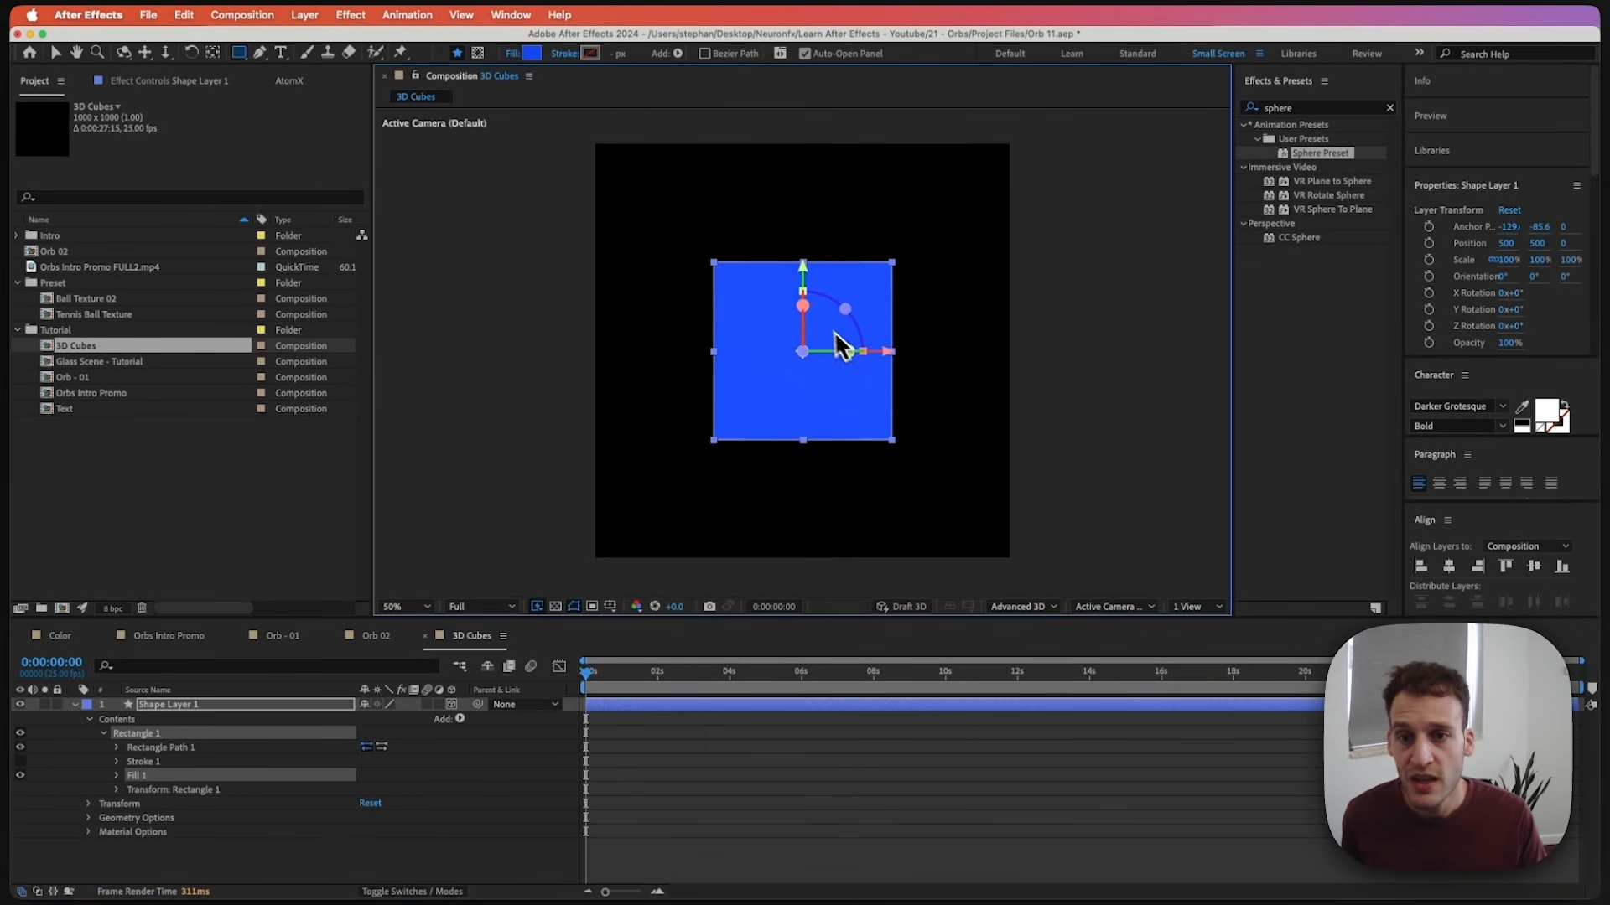
Tilt the square backward around its X axis to an orientation of about 293.9°.
key("v")
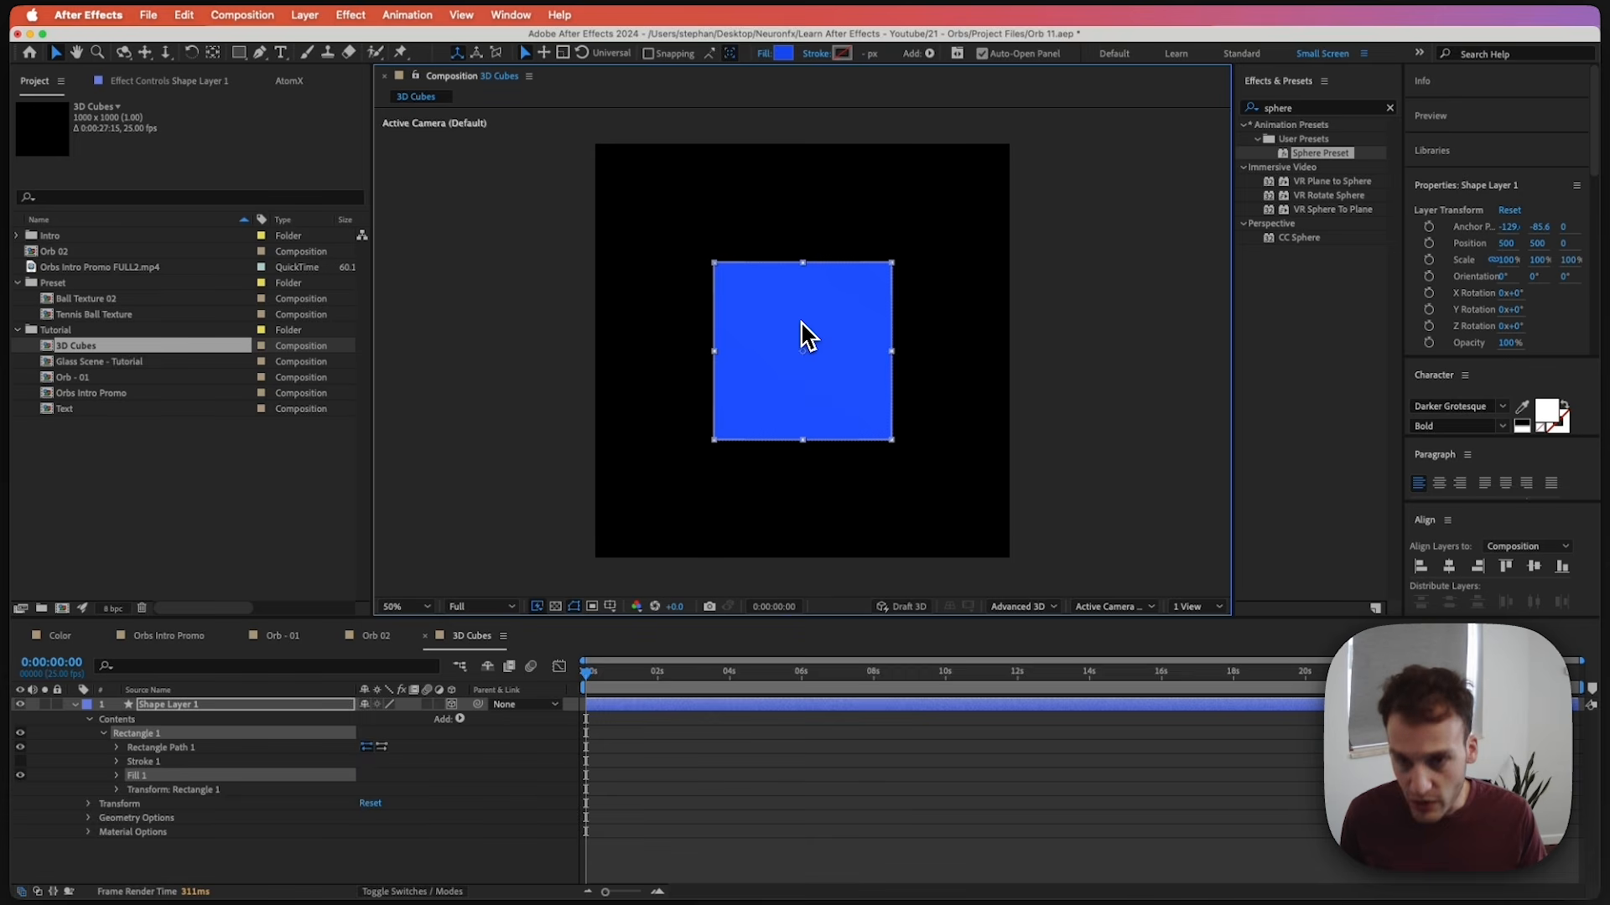
key("r")
left_click(180, 708)
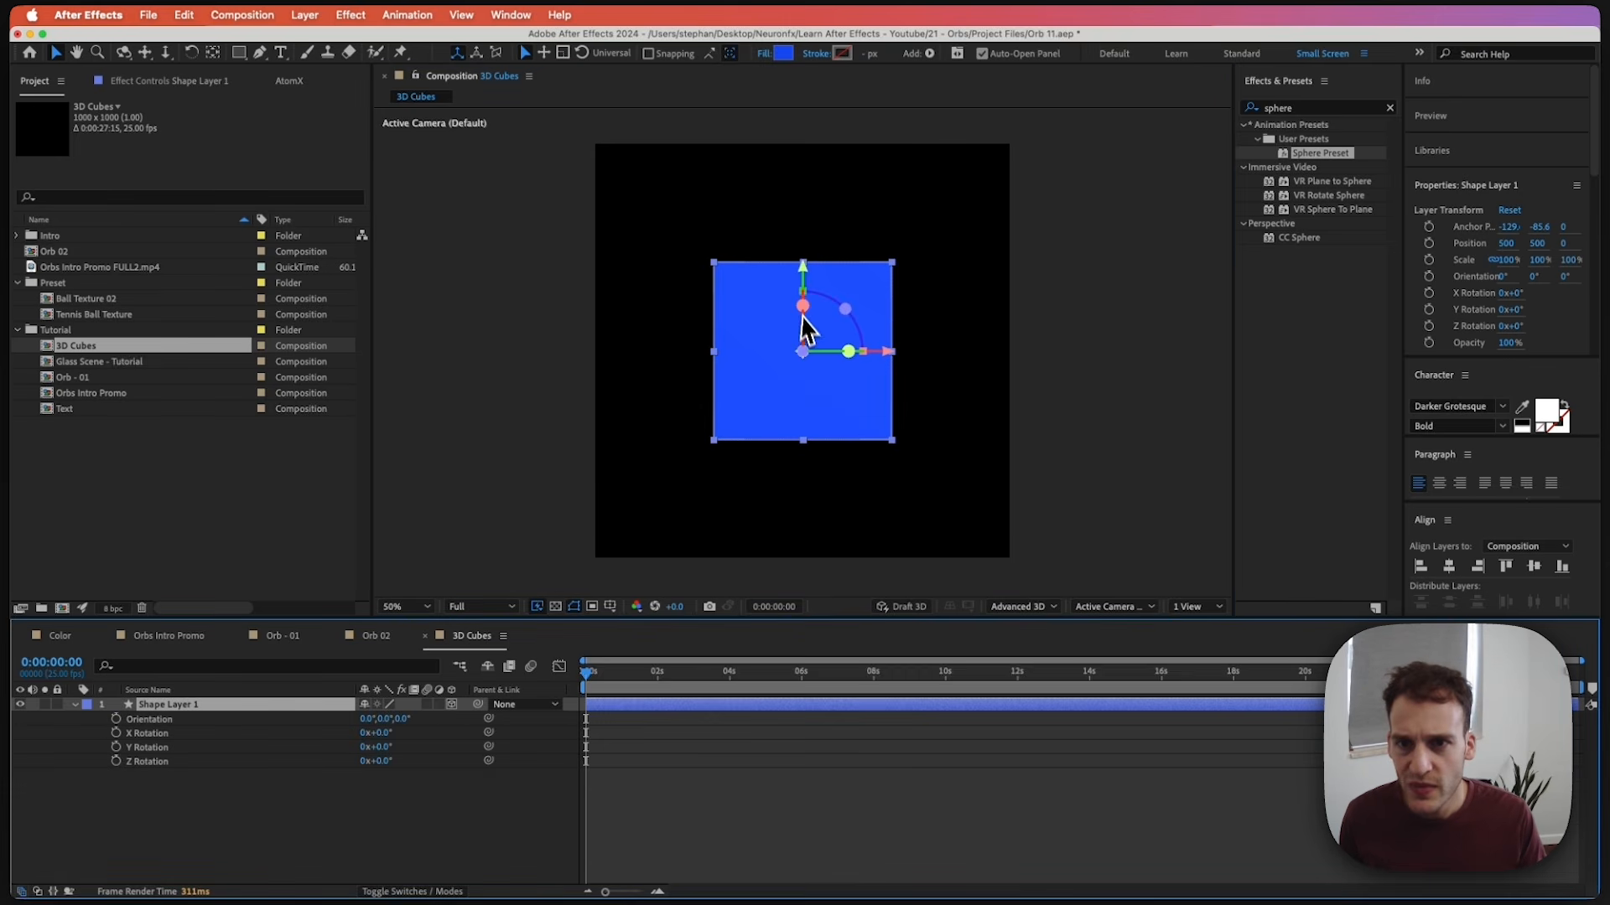
left_click_drag(801, 312, 804, 276)
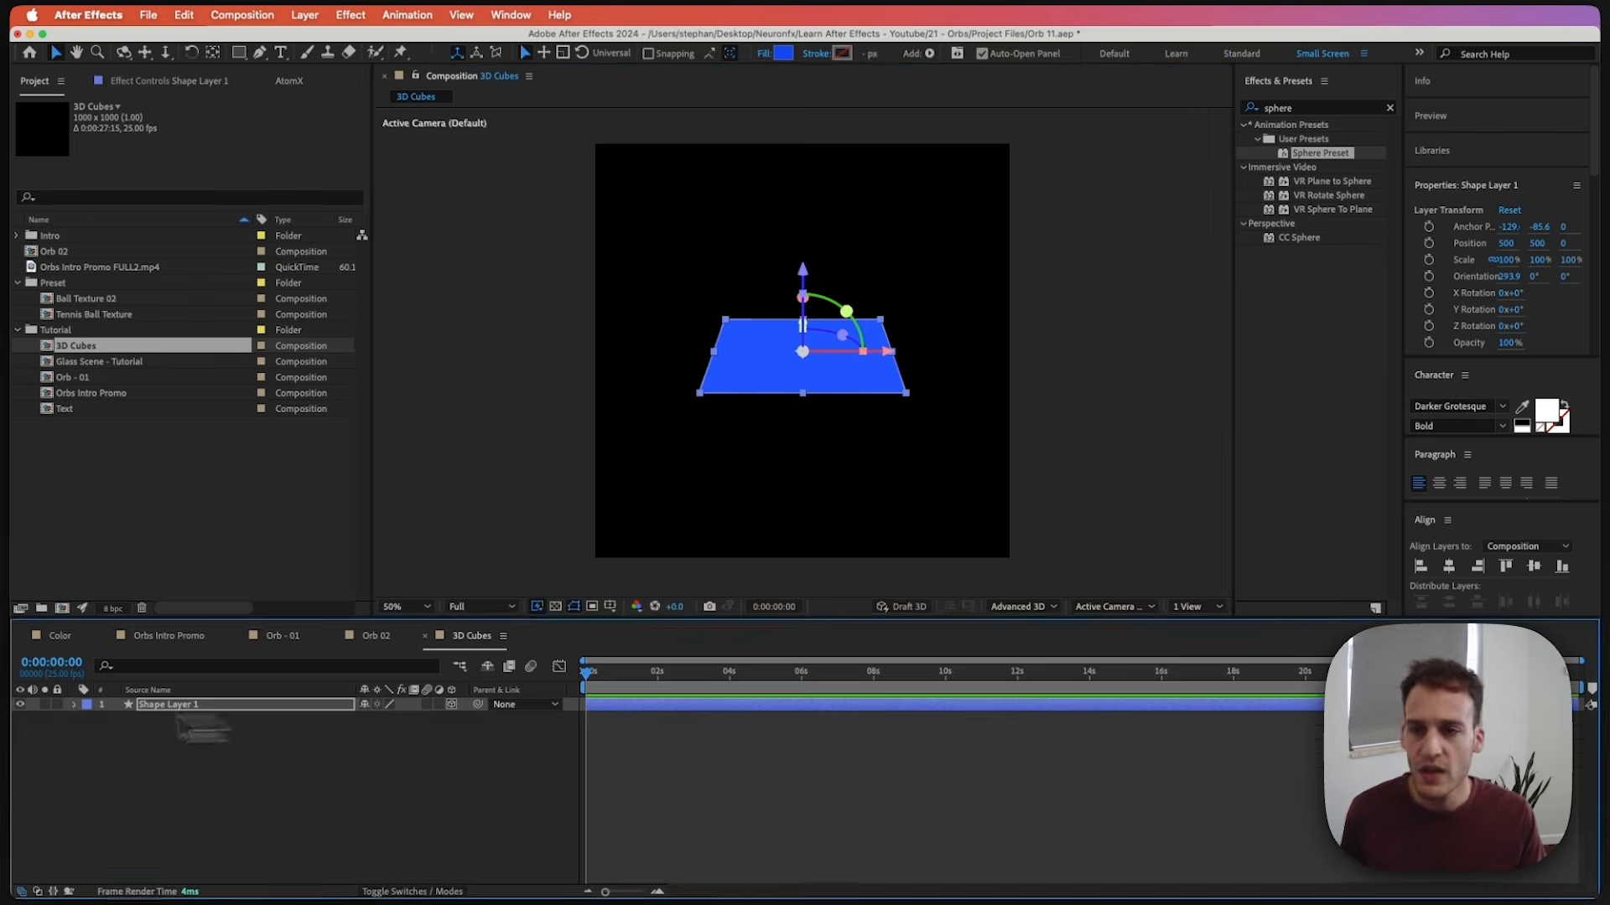
Set the shape layer's Bevel Style to Convex and the rectangle's size to 400 by 400.
left_click(75, 704)
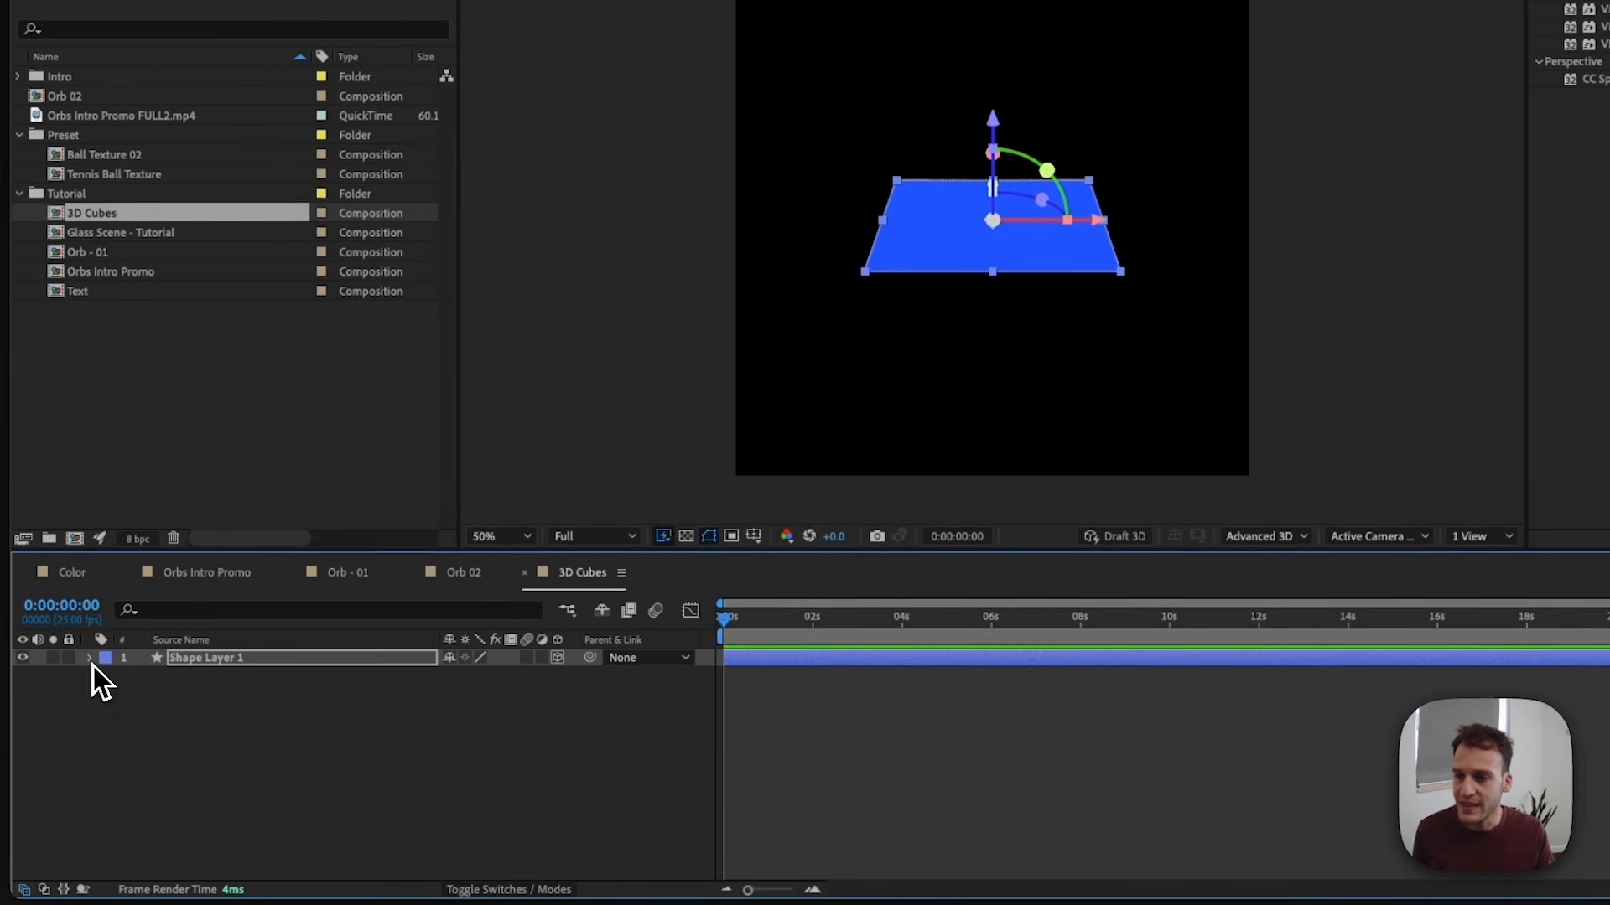
left_click(89, 658)
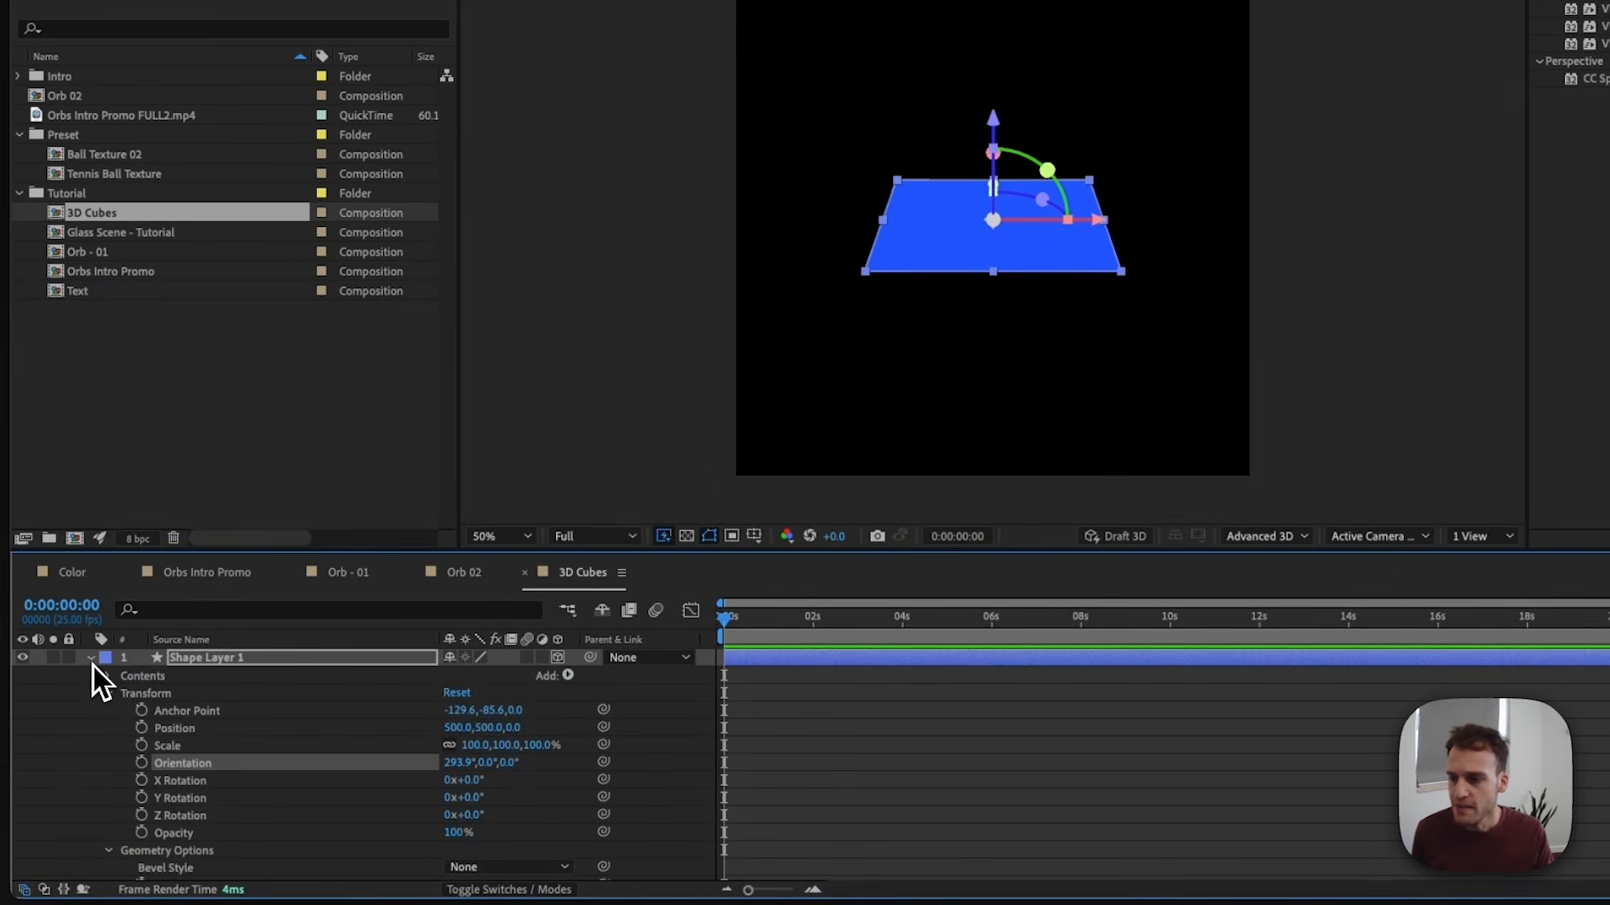
scroll(171, 781, "down", 3)
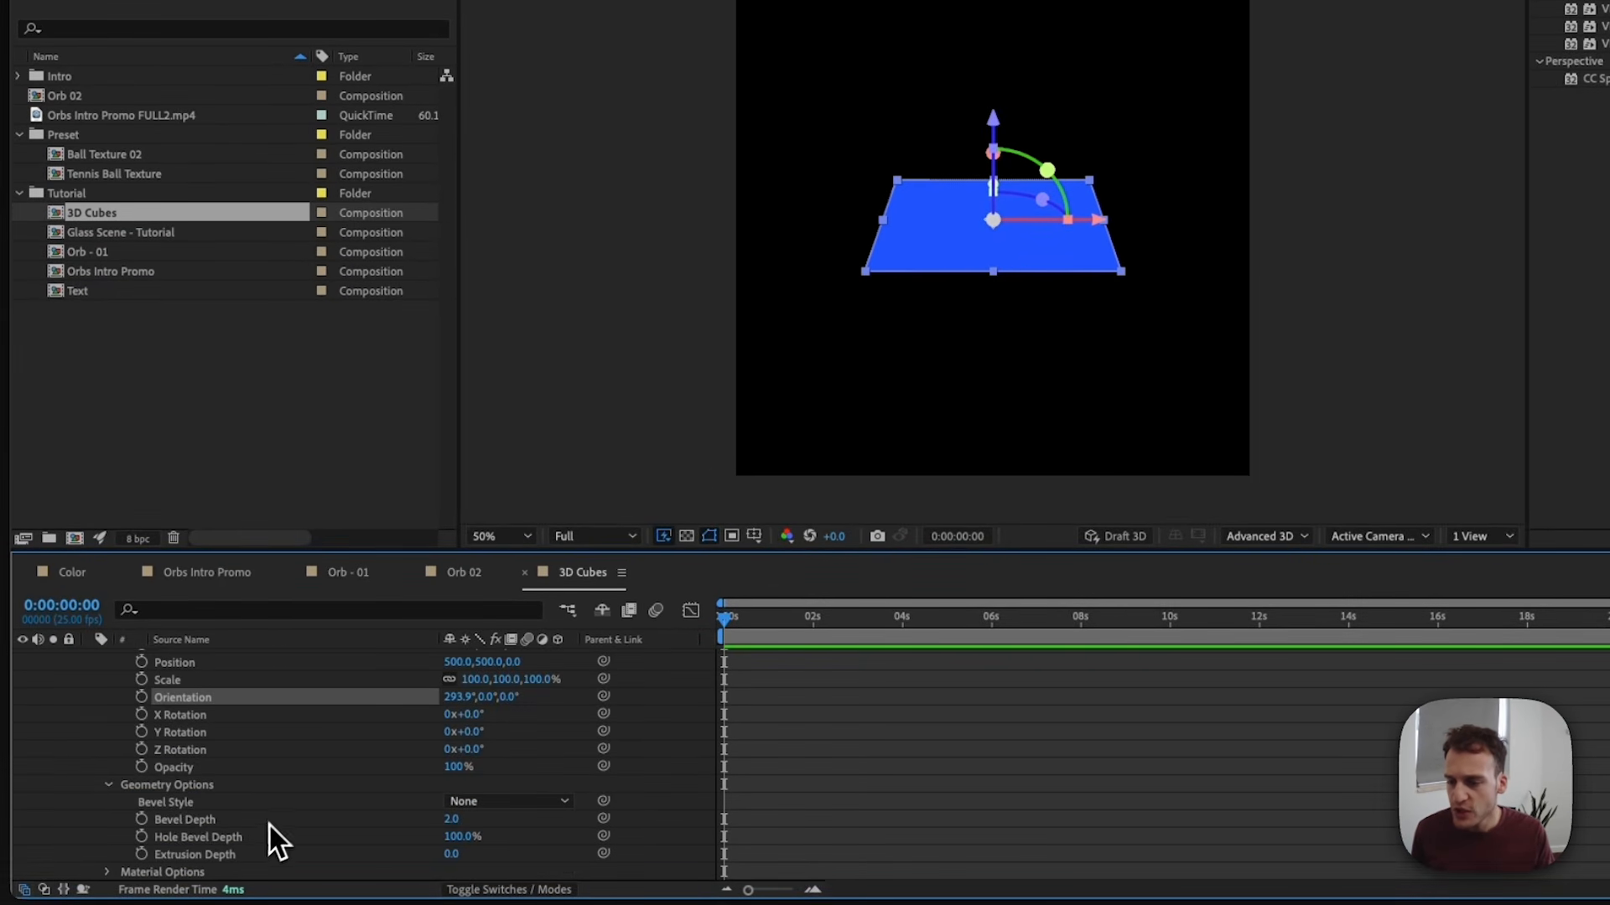
left_click(486, 807)
left_click(500, 891)
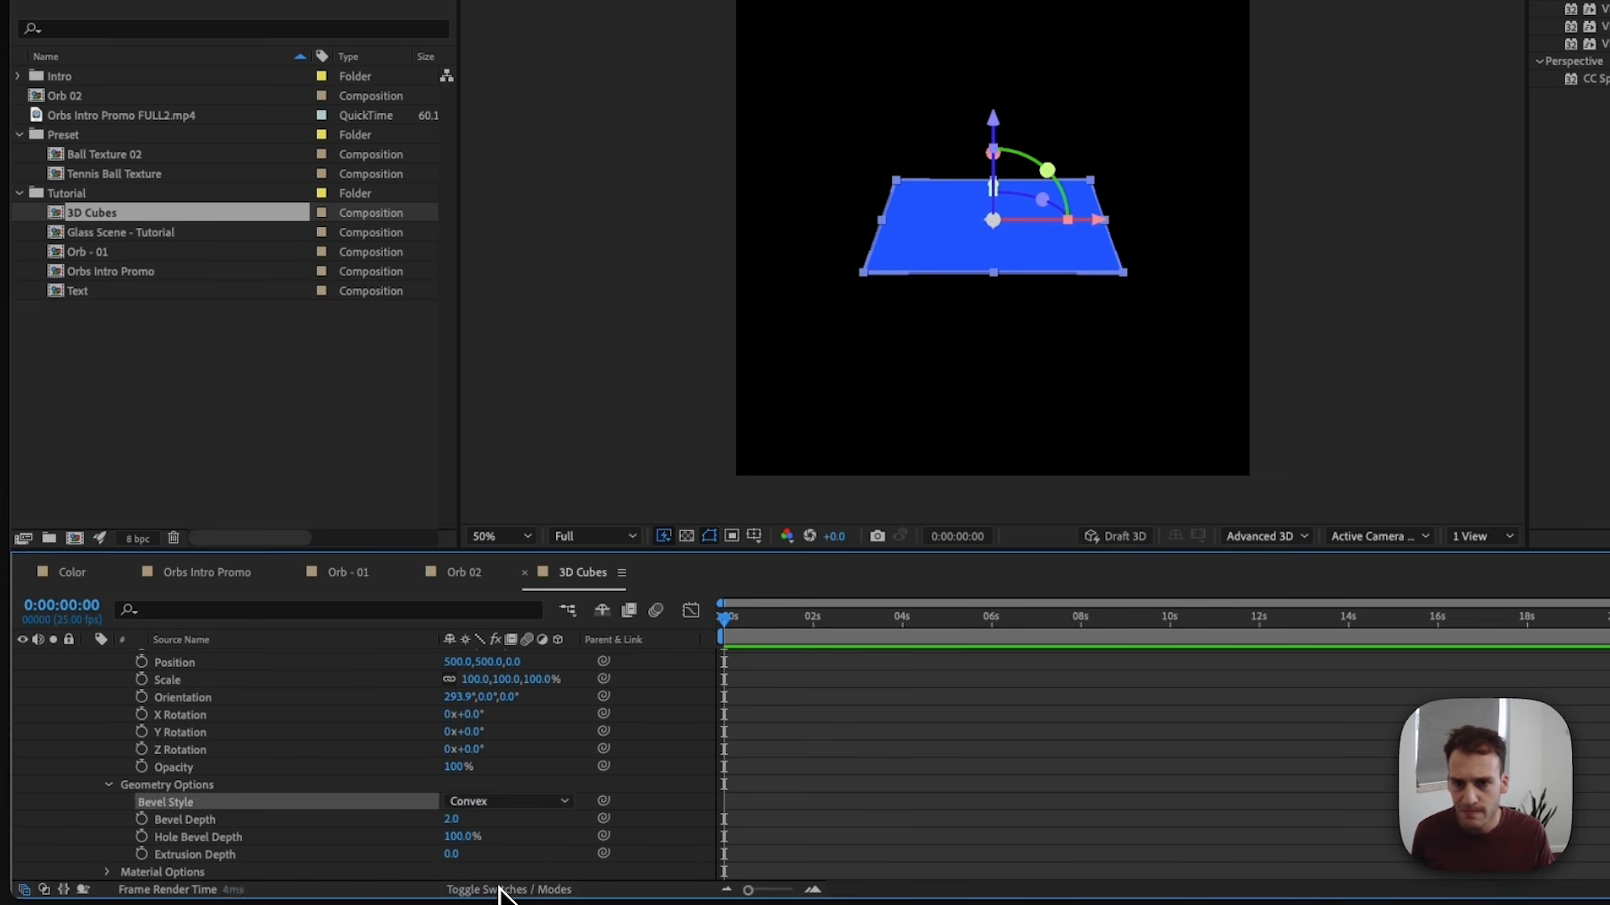
key("super+z")
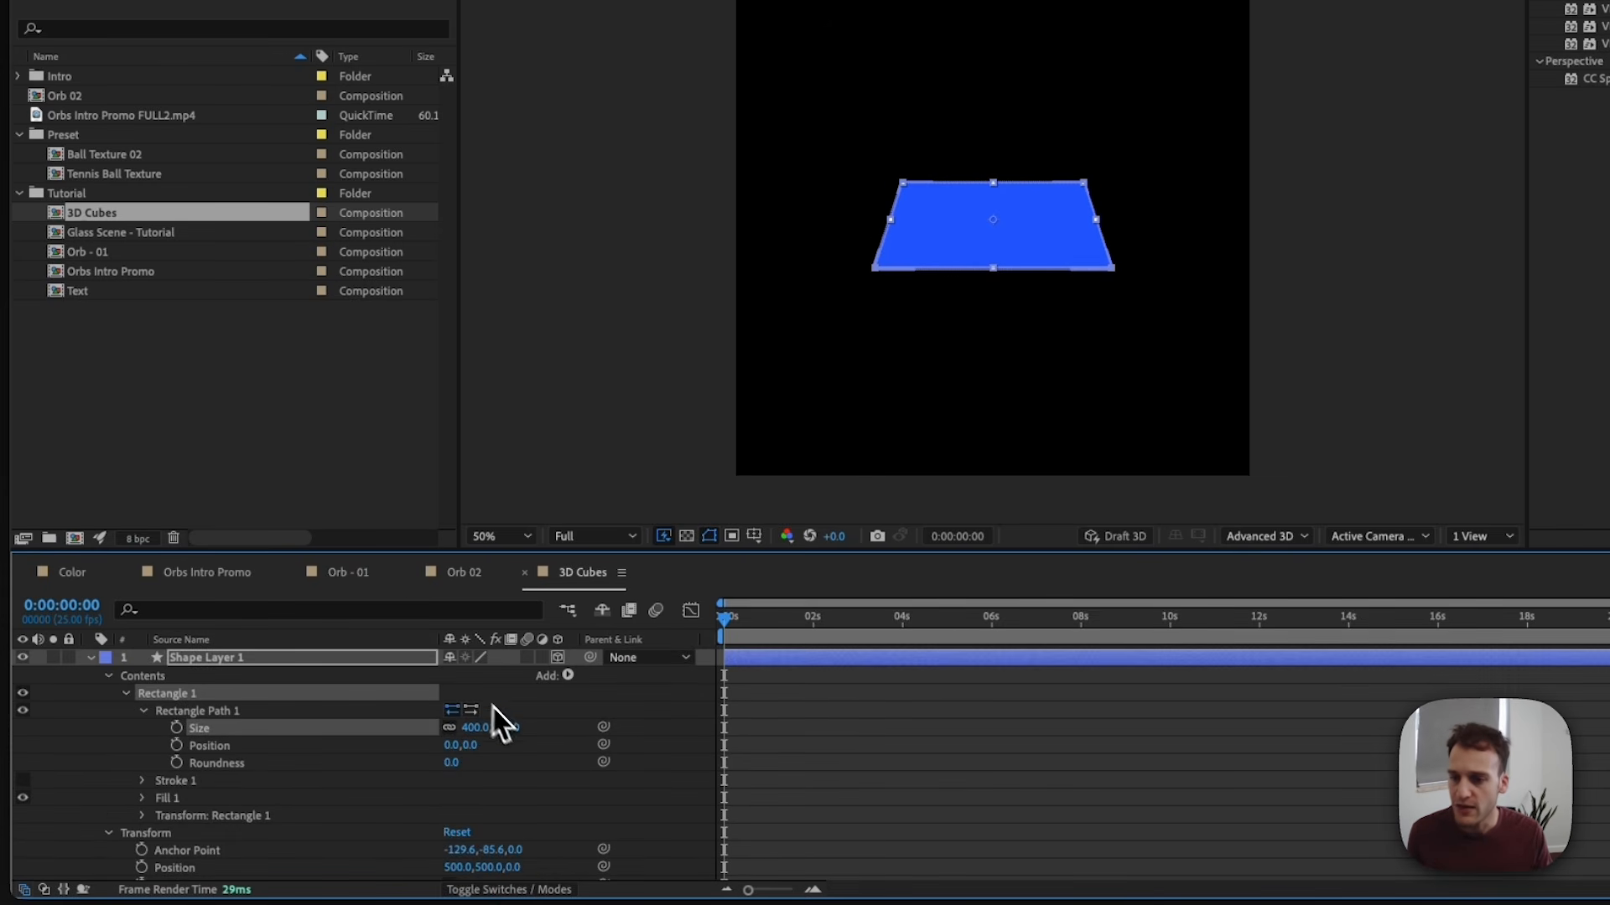
Set the shape layer's Extrusion Depth to 400 to turn the square into a cube.
scroll(456, 738, "down", 5)
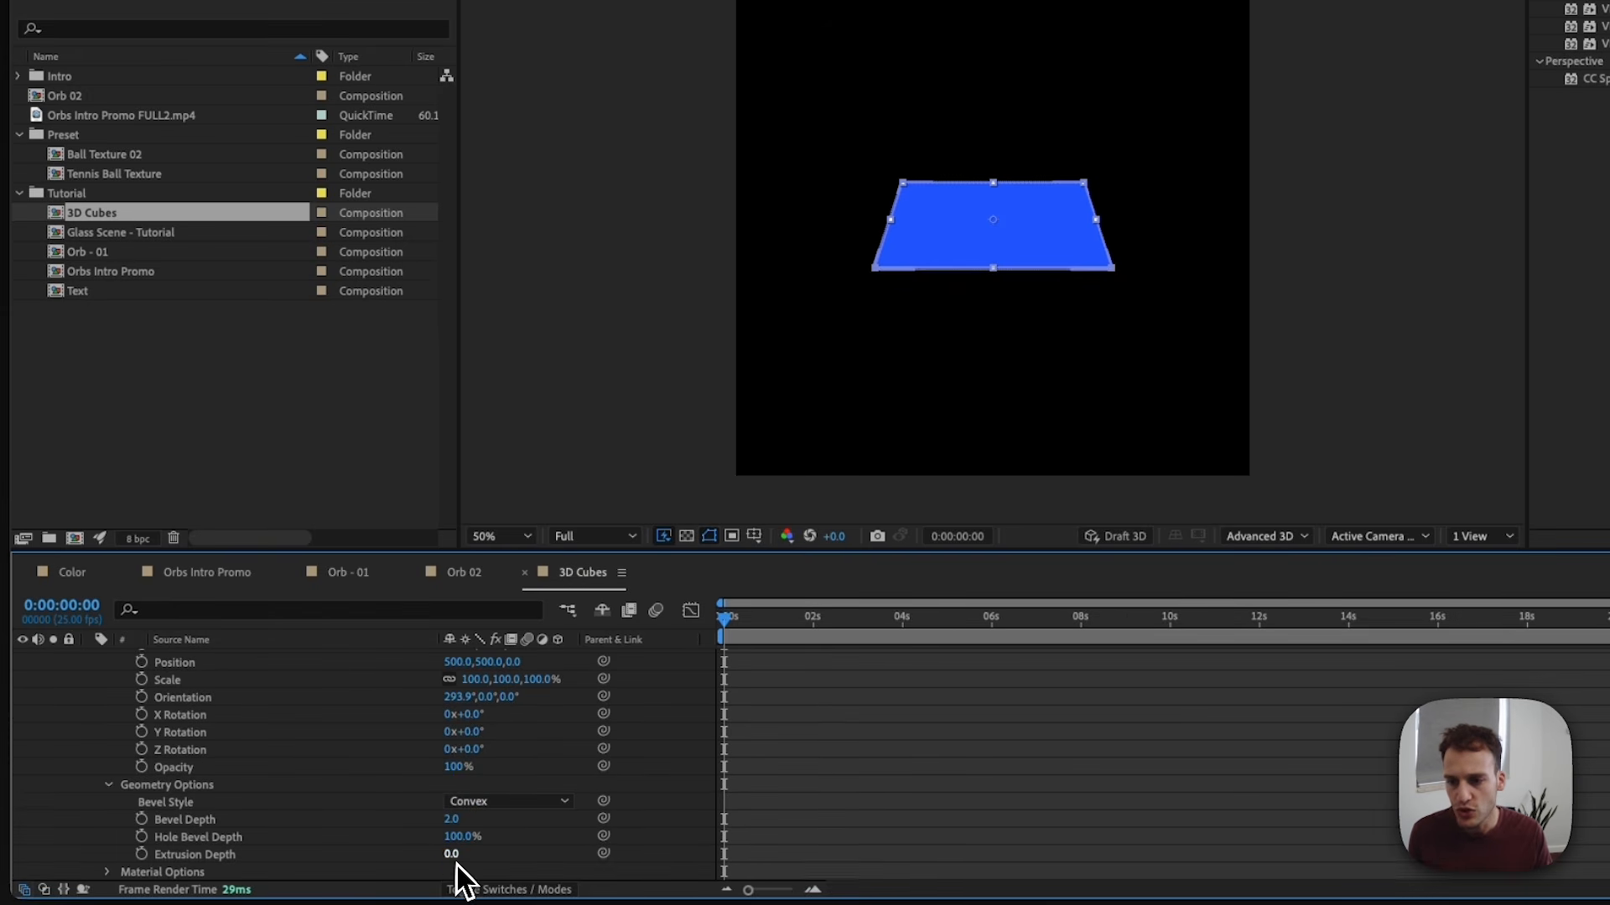
left_click(451, 856)
type("4")
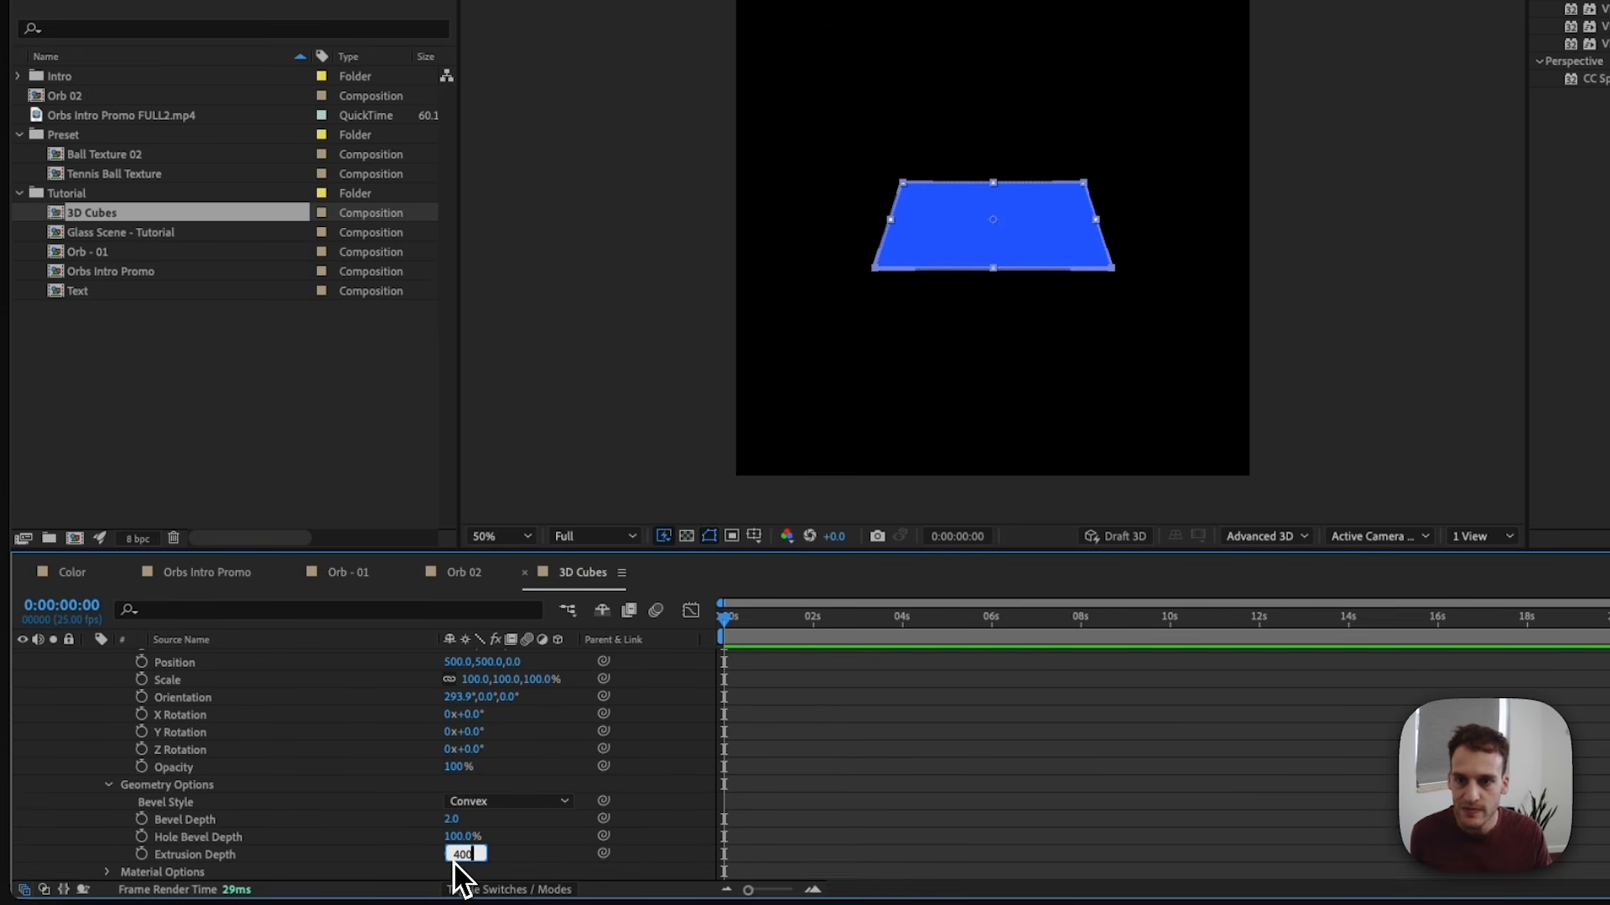
type("00")
key("Return")
Shift the cube's anchor point along Z toward the middle of its depth and scale the cube to 76%.
scroll(269, 754, "up", 3)
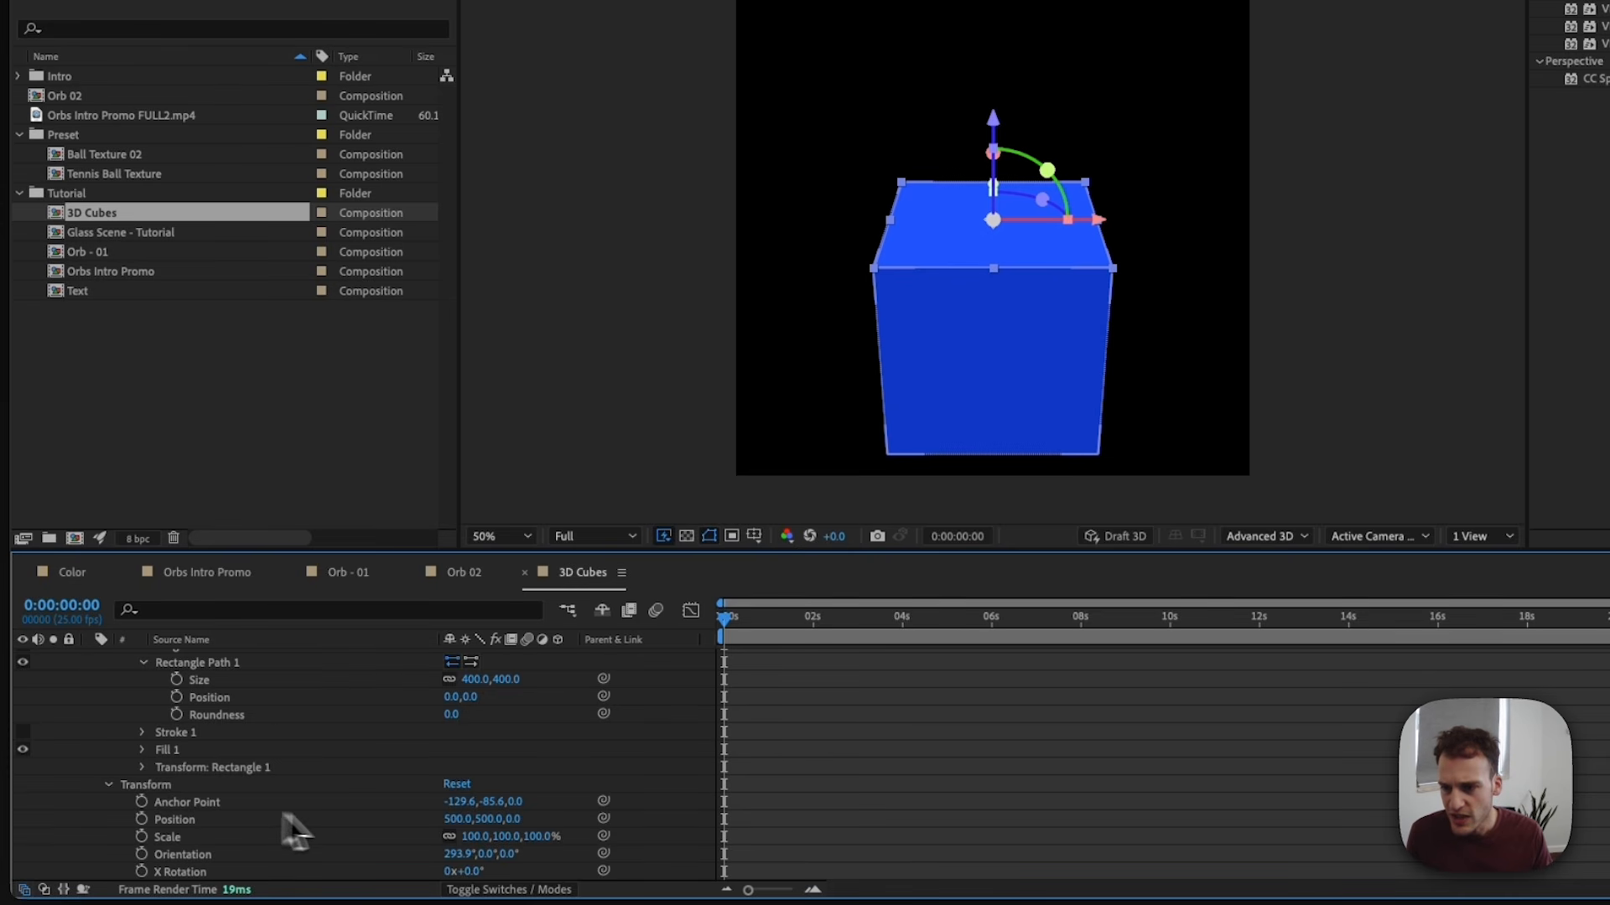
left_click_drag(516, 802, 580, 774)
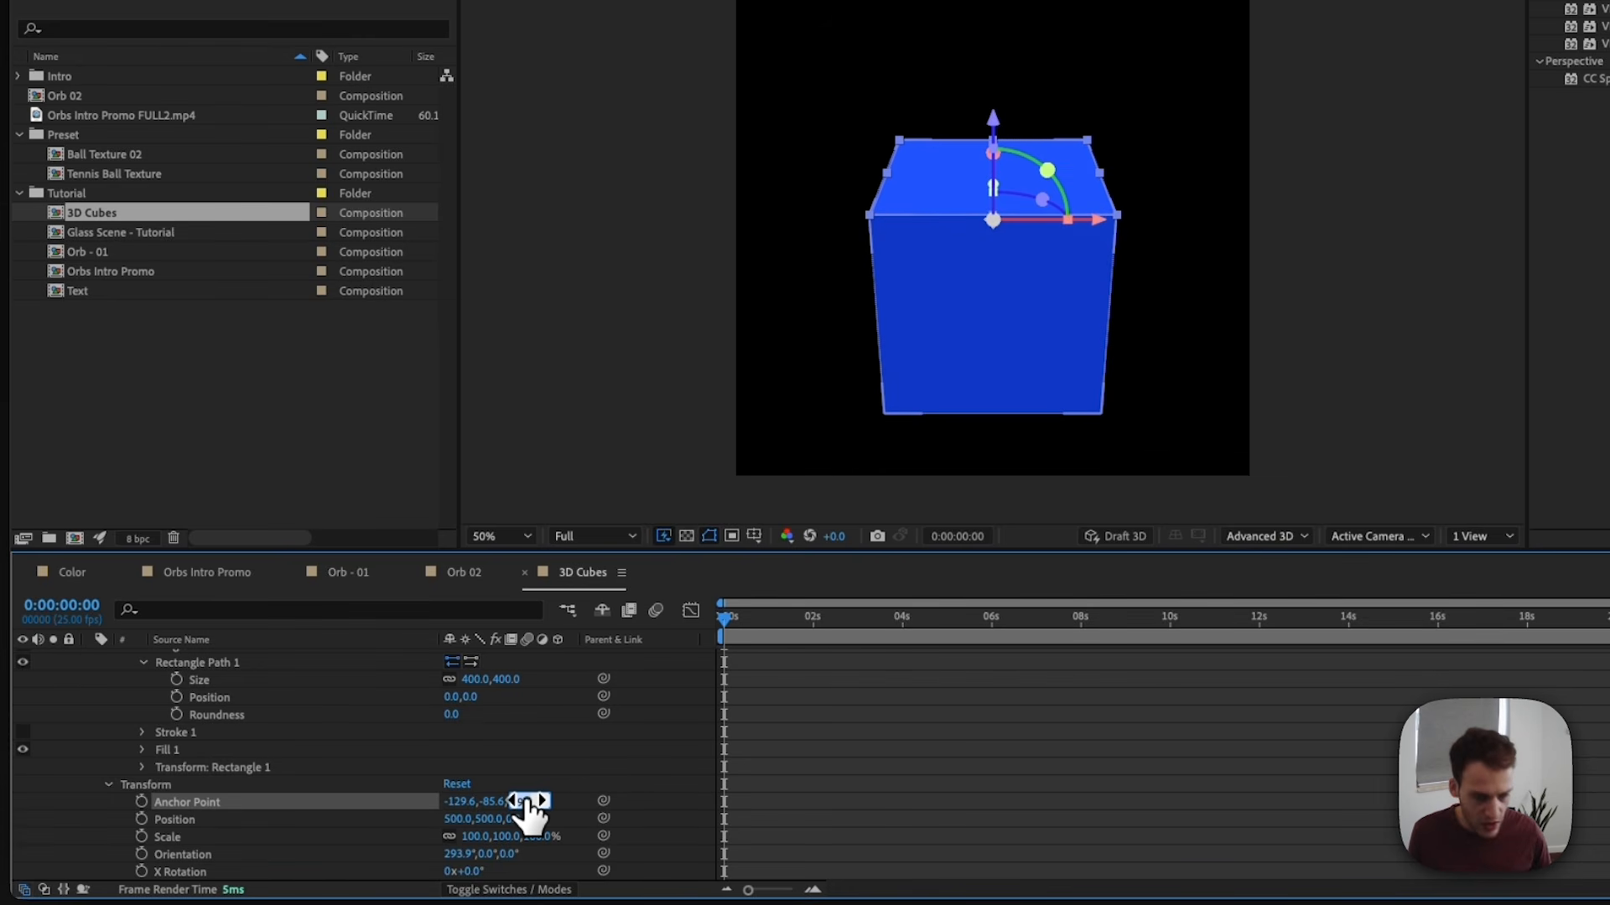
key("Return")
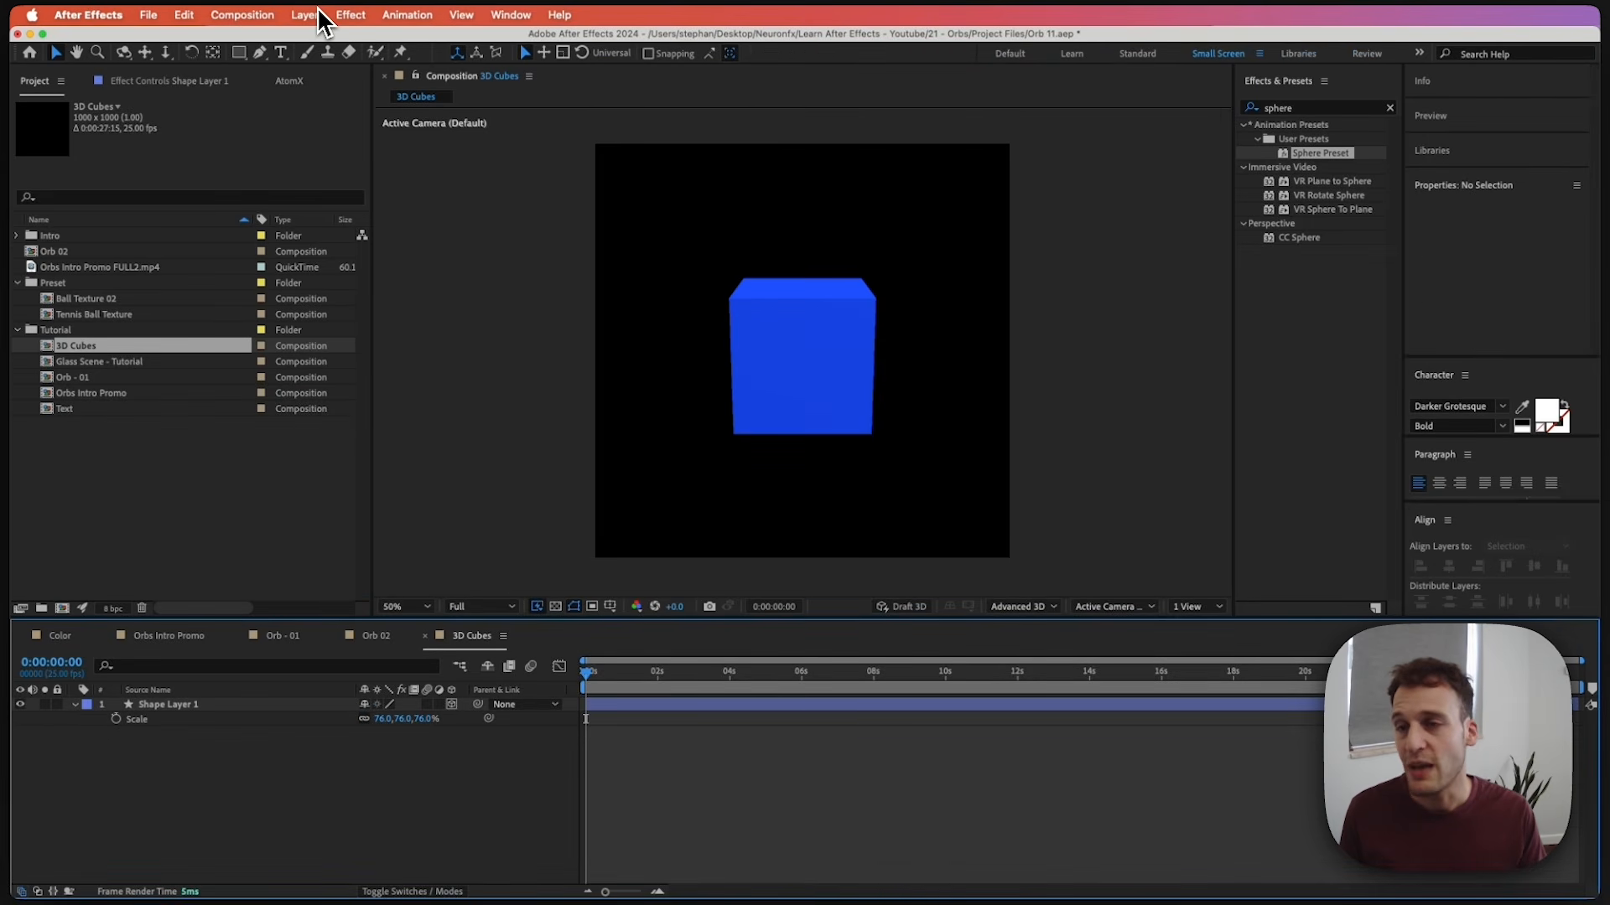
Add a white point light with Smooth falloff and move it beyond the cube's upper right, to about 871.7, 366.8.
left_click(304, 18)
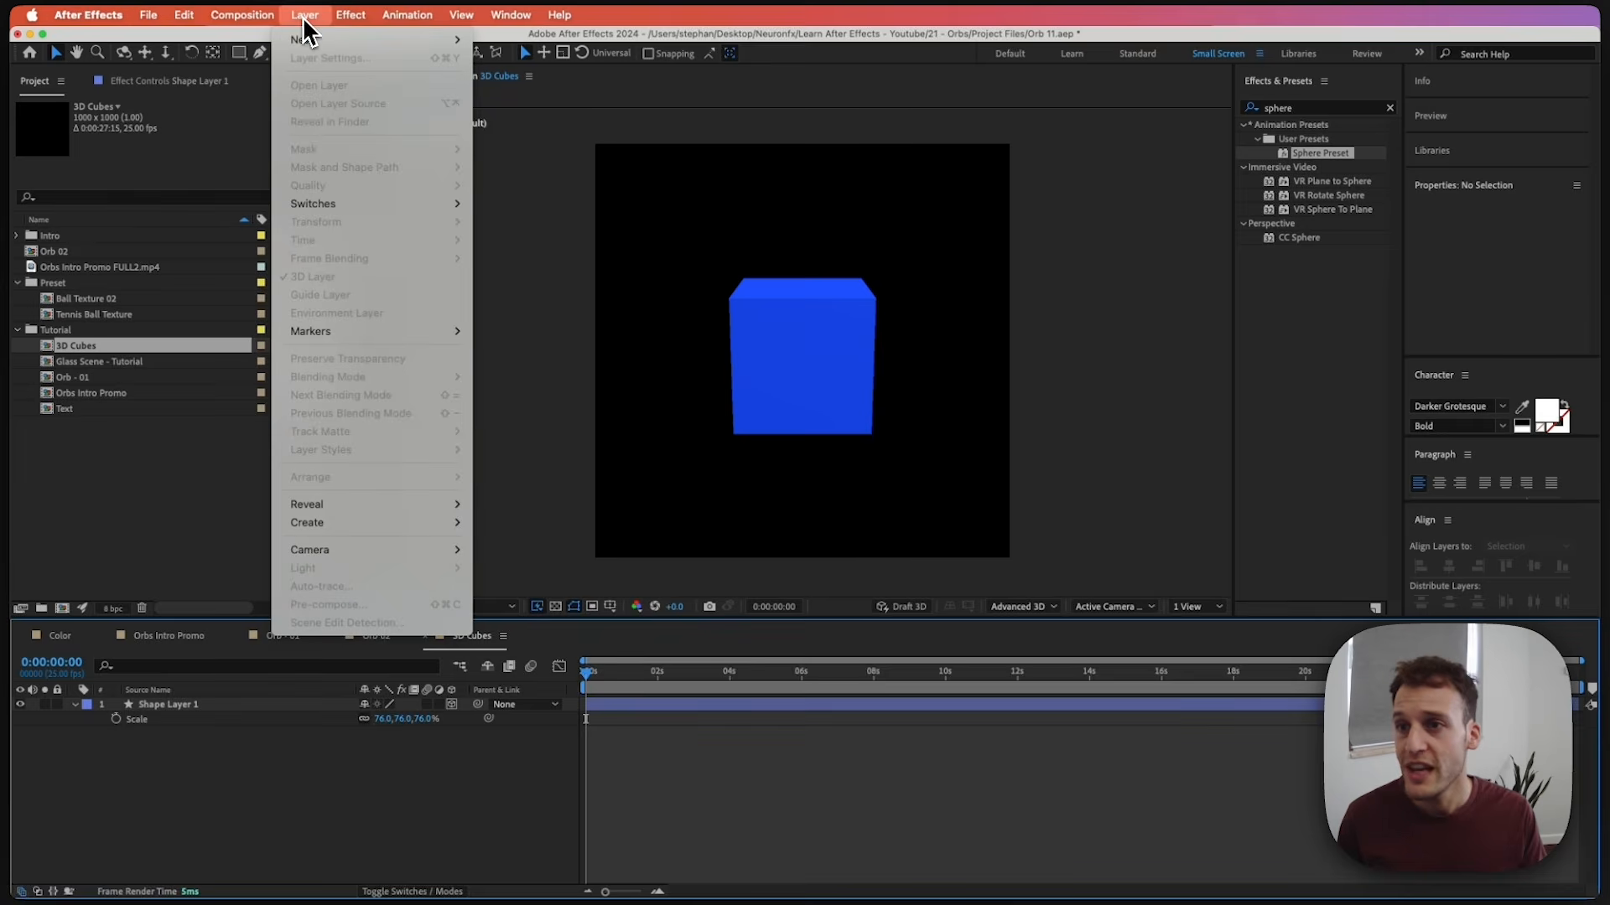
mouse_move(307, 40)
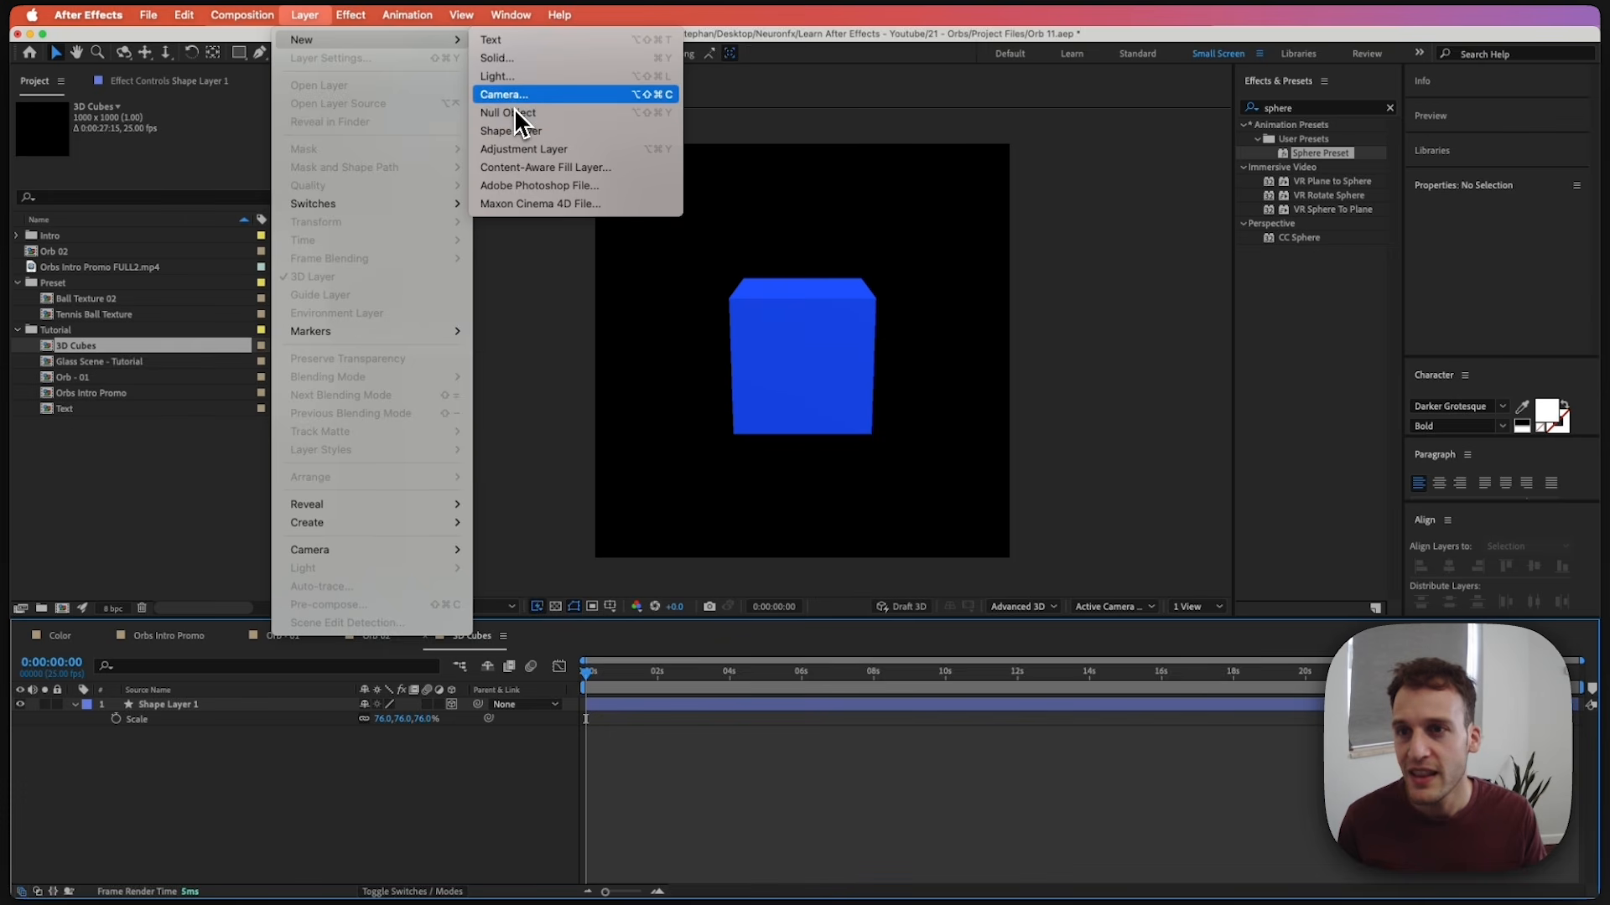
left_click(503, 77)
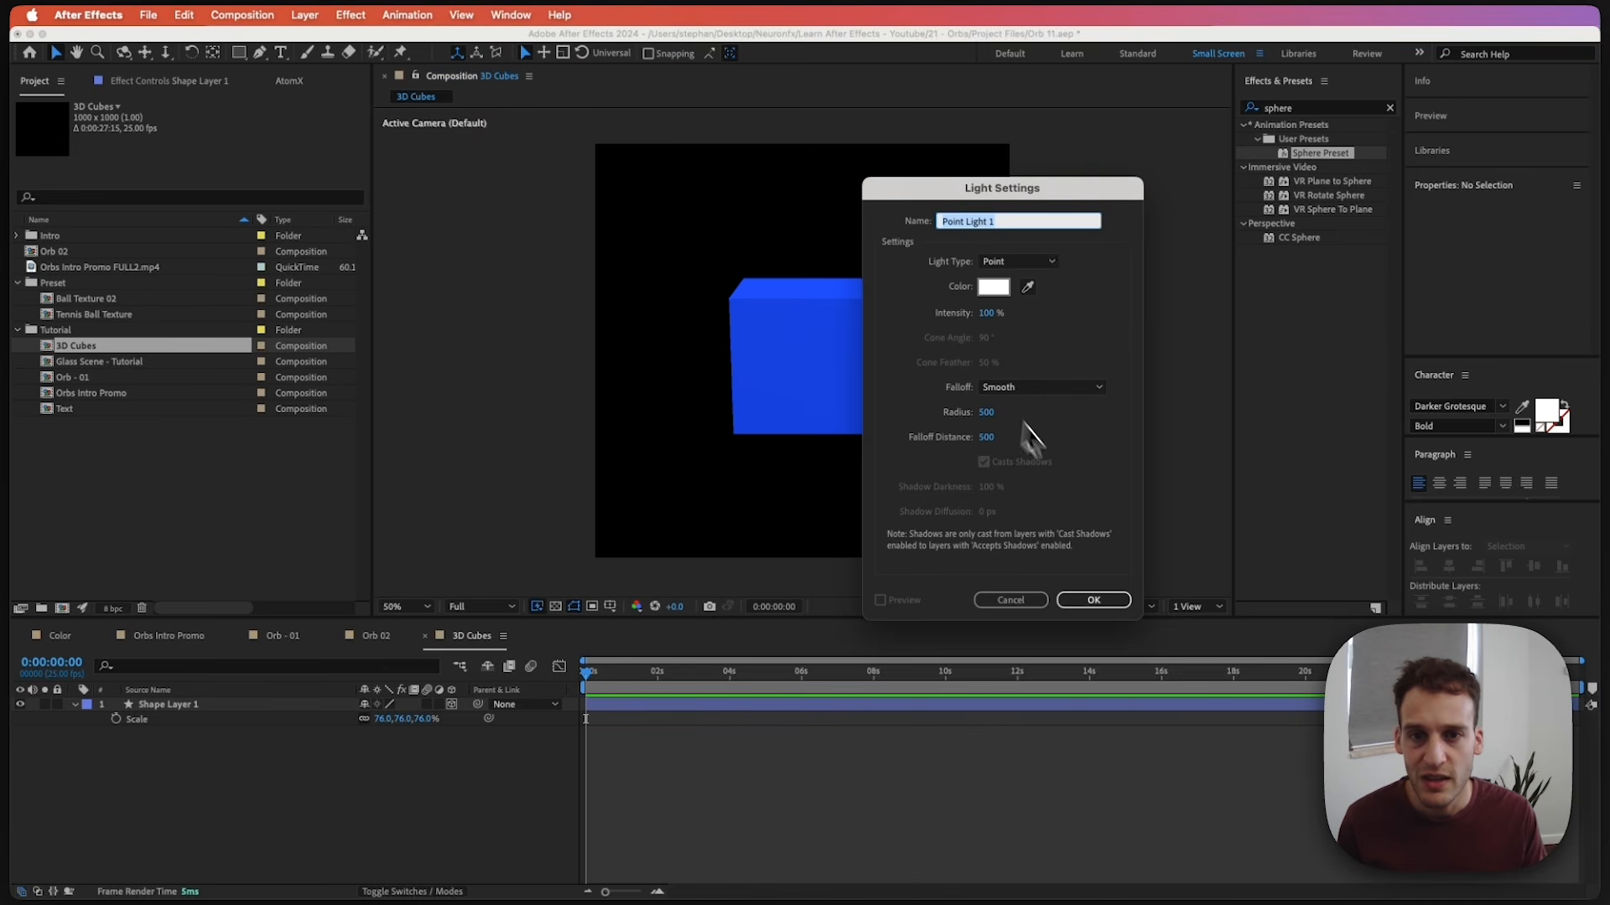
left_click(1077, 601)
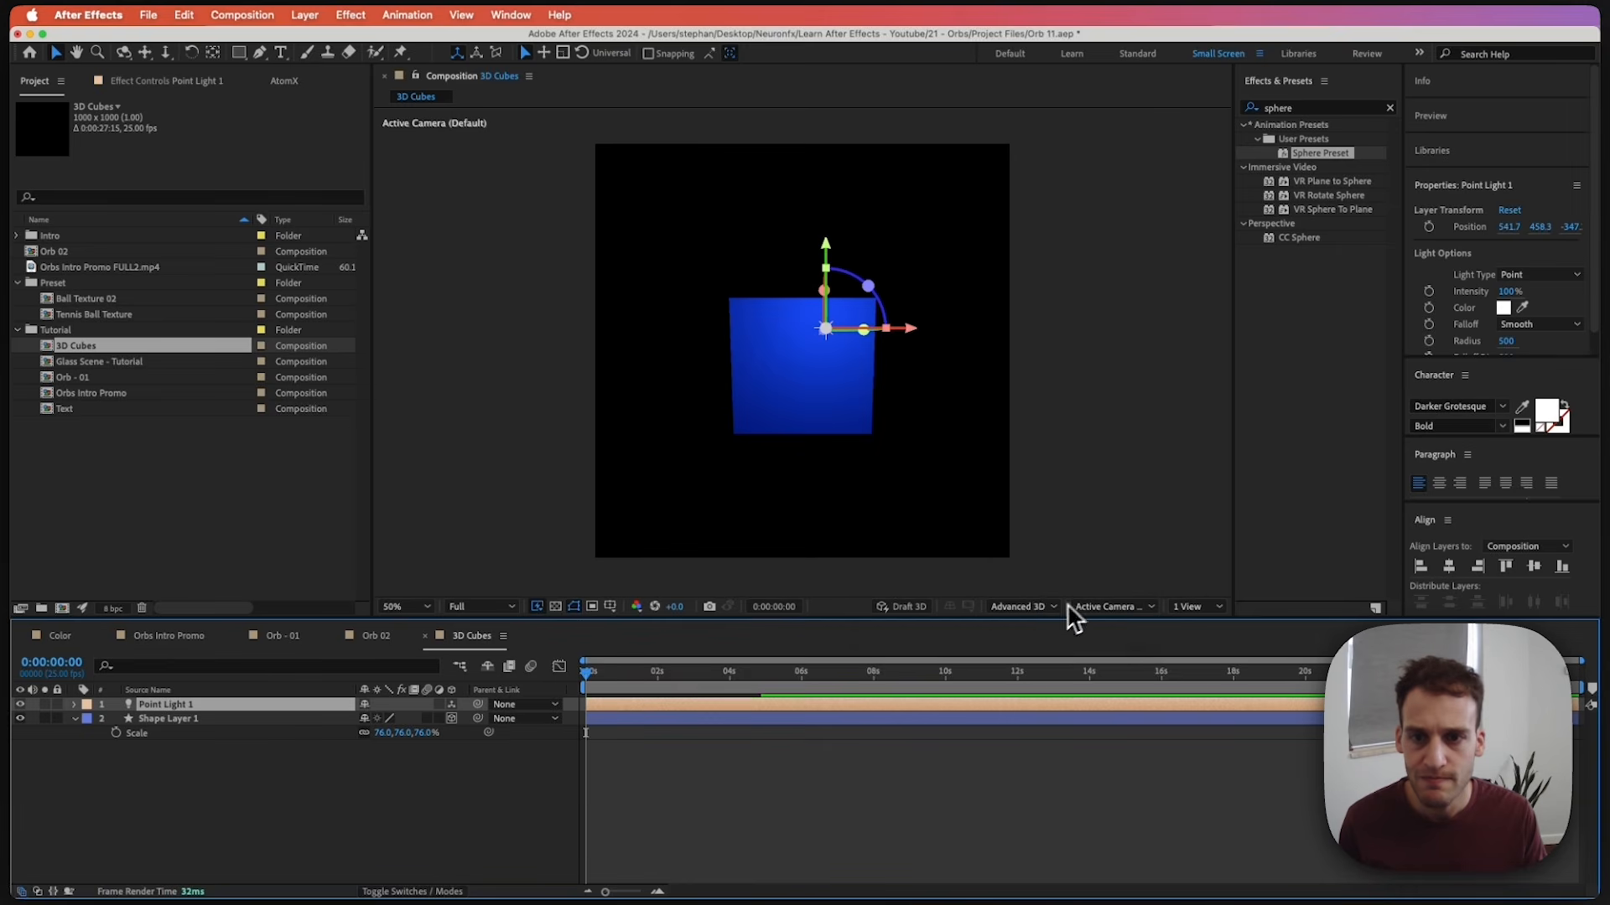
left_click_drag(920, 338, 1100, 340)
left_click_drag(1014, 243, 984, 193)
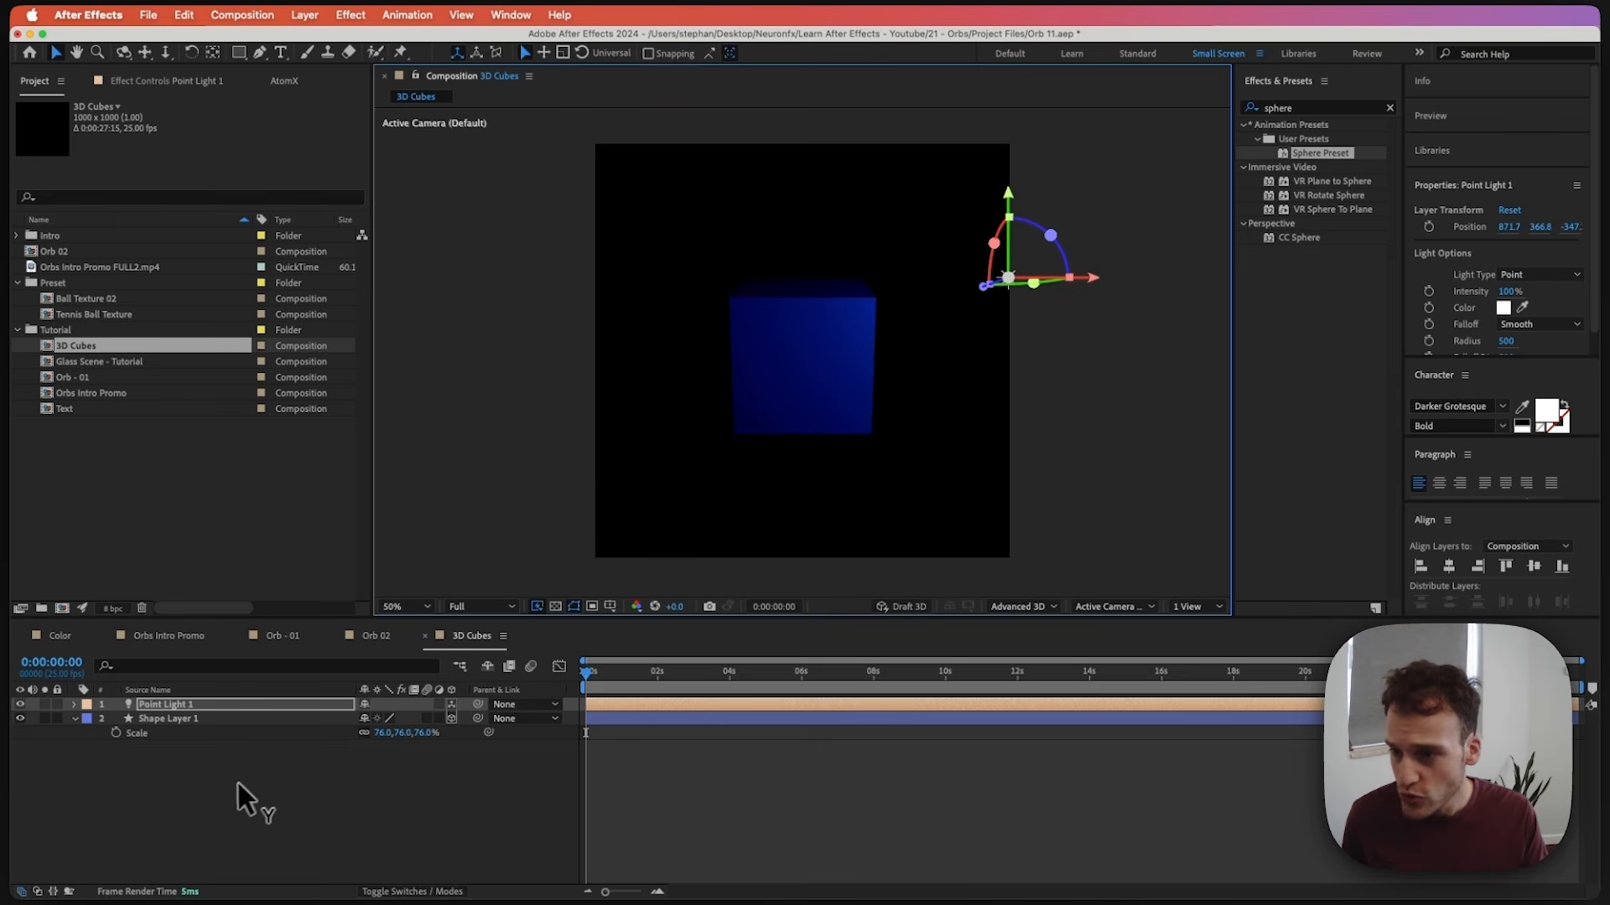
Raise the point light's intensity to 292%.
key("t")
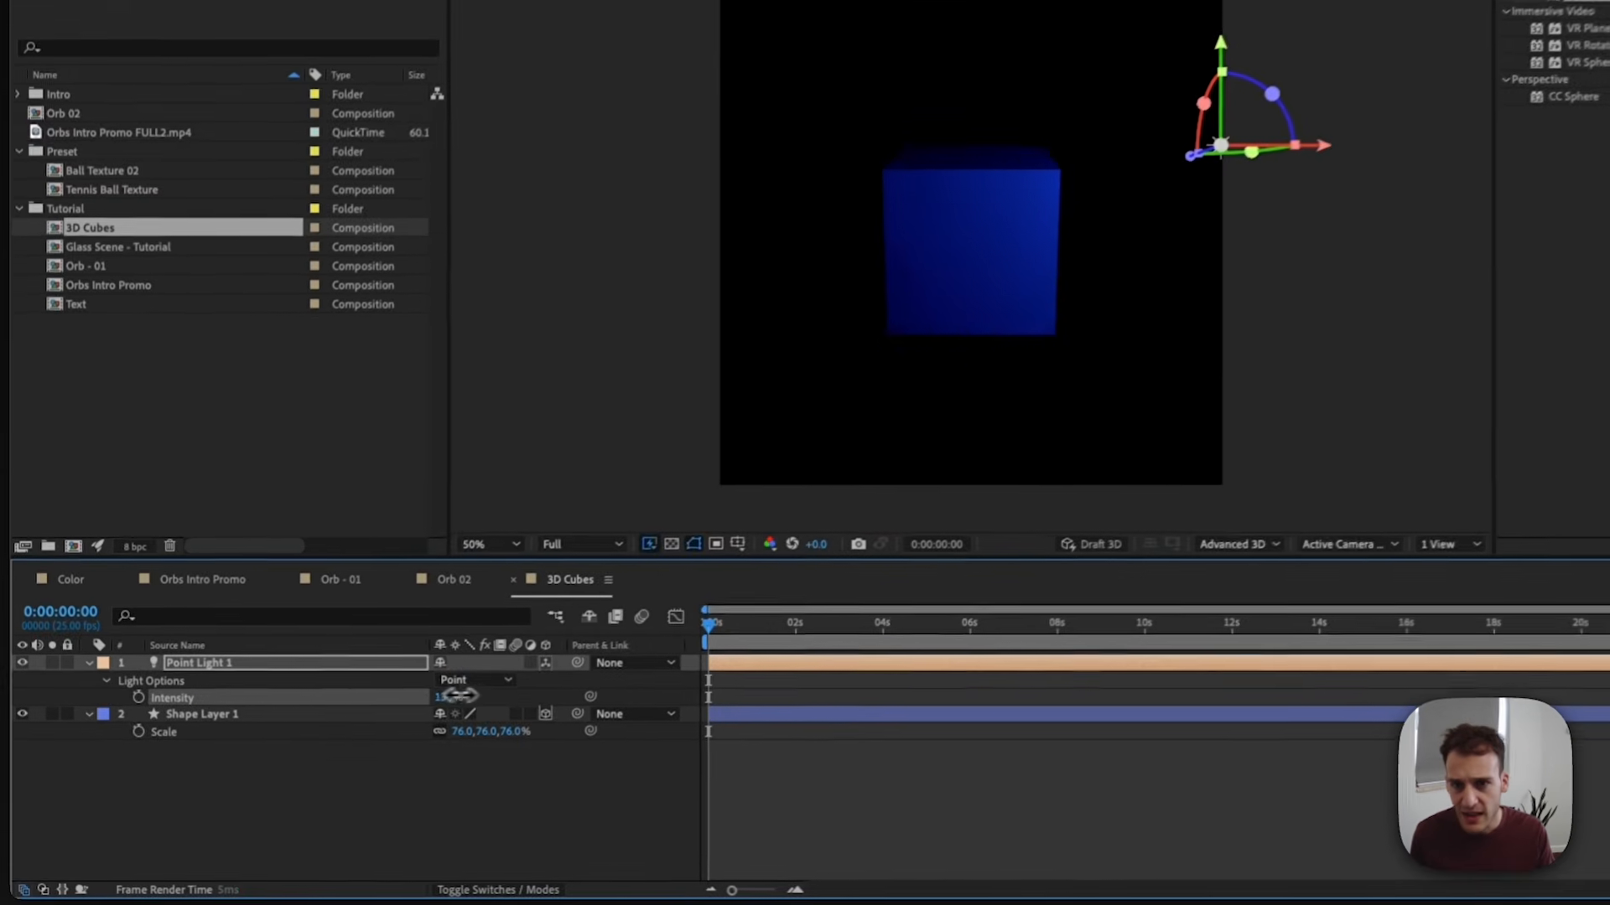
left_click_drag(372, 733, 483, 723)
left_click_drag(597, 682, 627, 676)
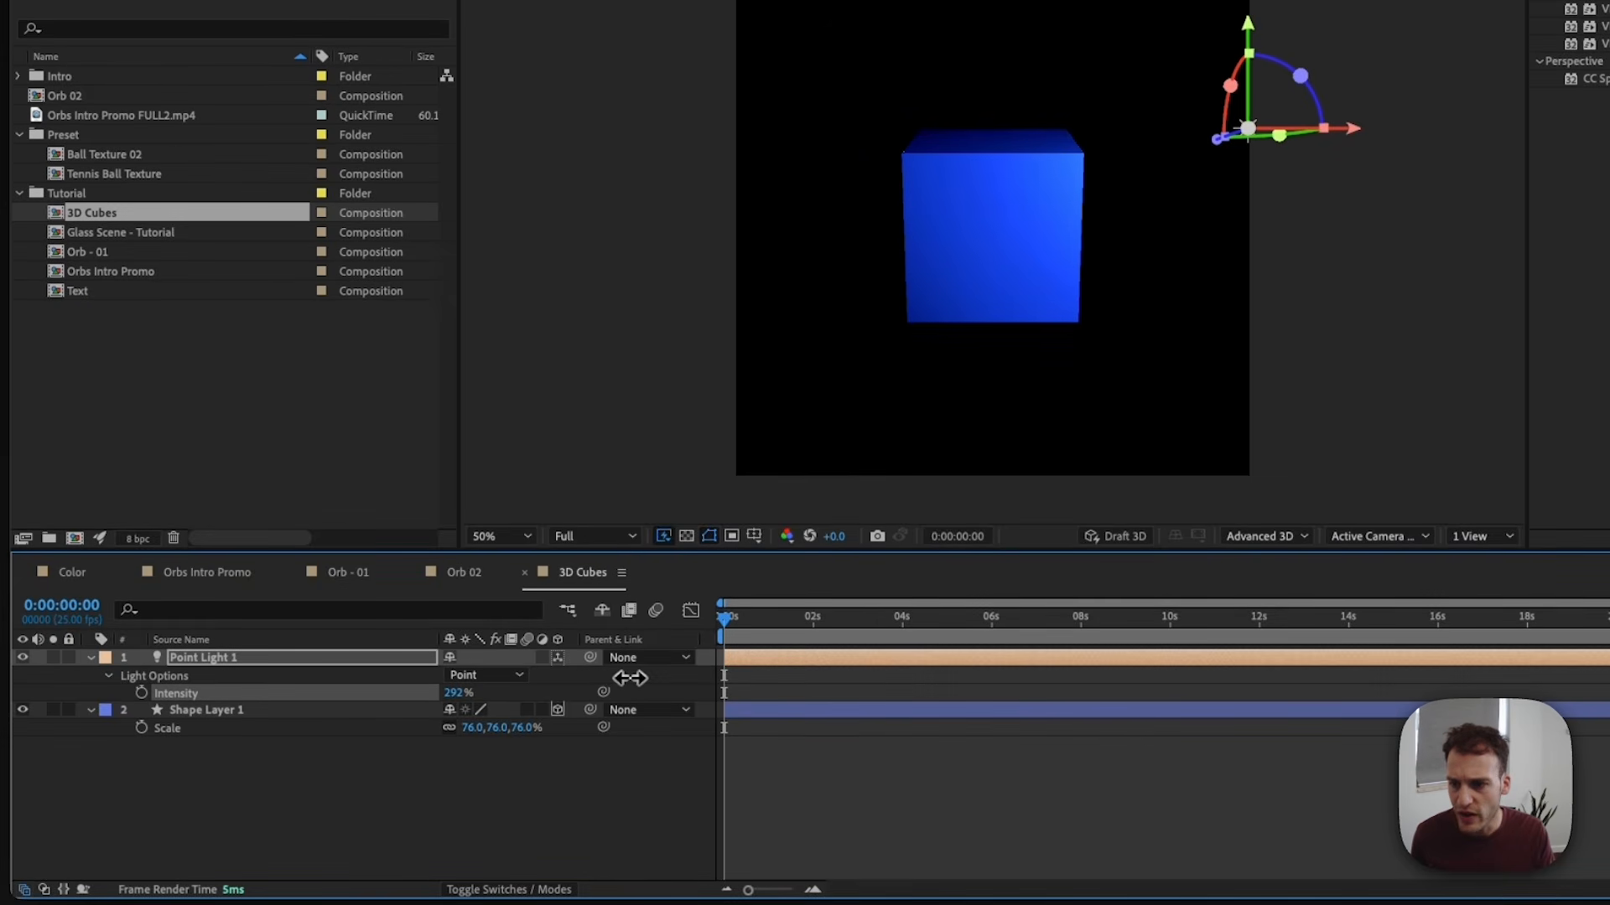
Reduce the point light's radius to 208 and move it to about 850.7, 366.8, -414.
key("shift+p")
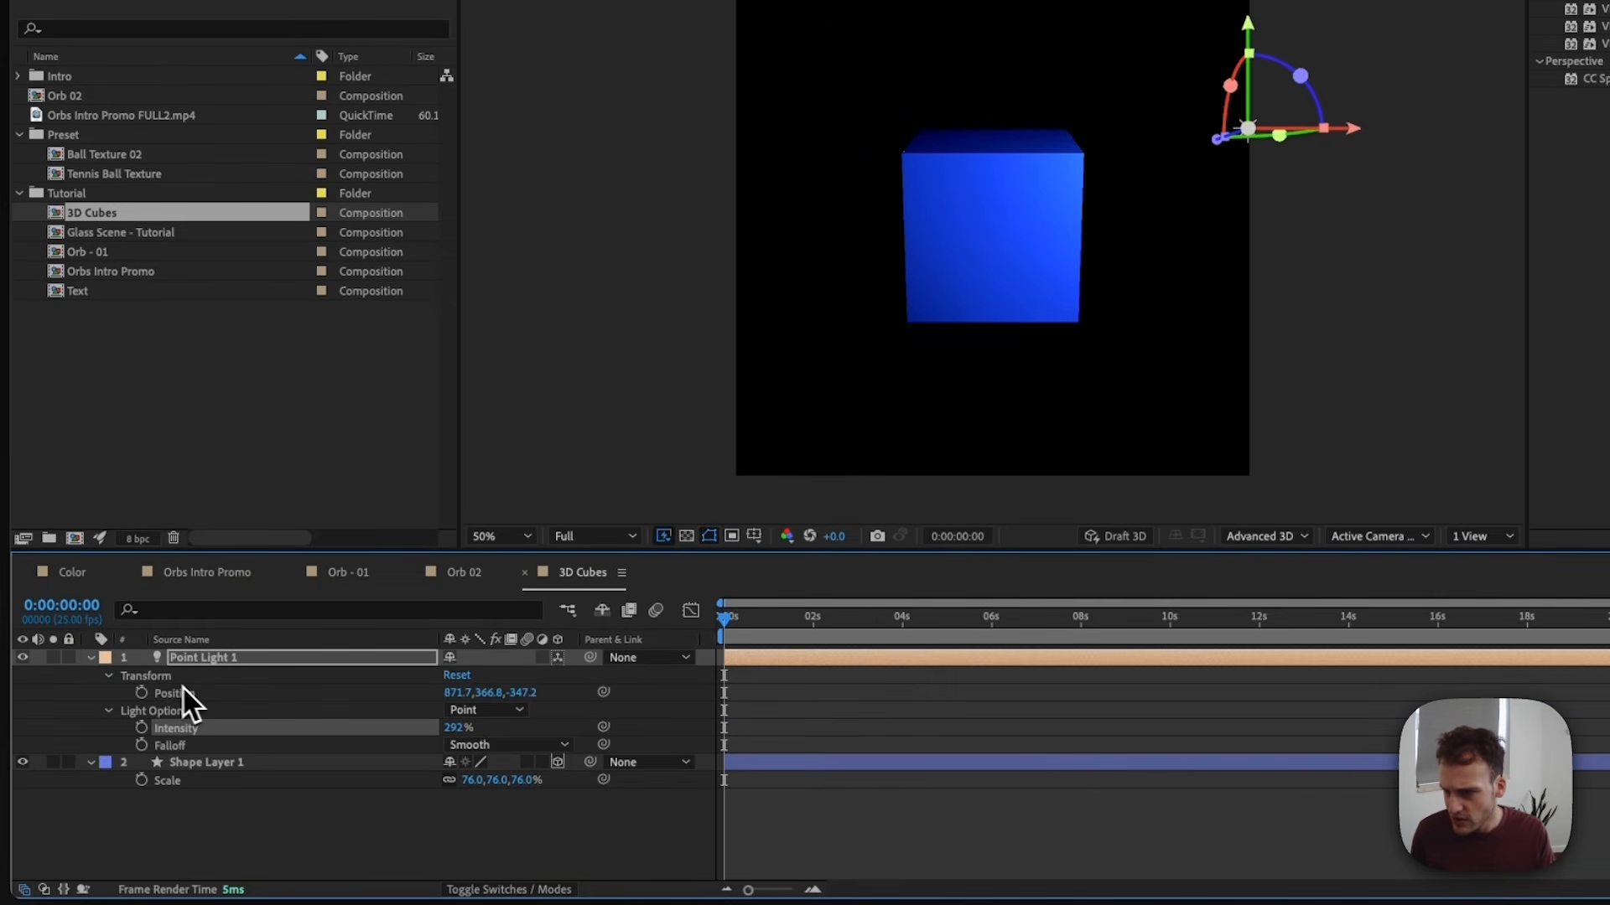
left_click(109, 716)
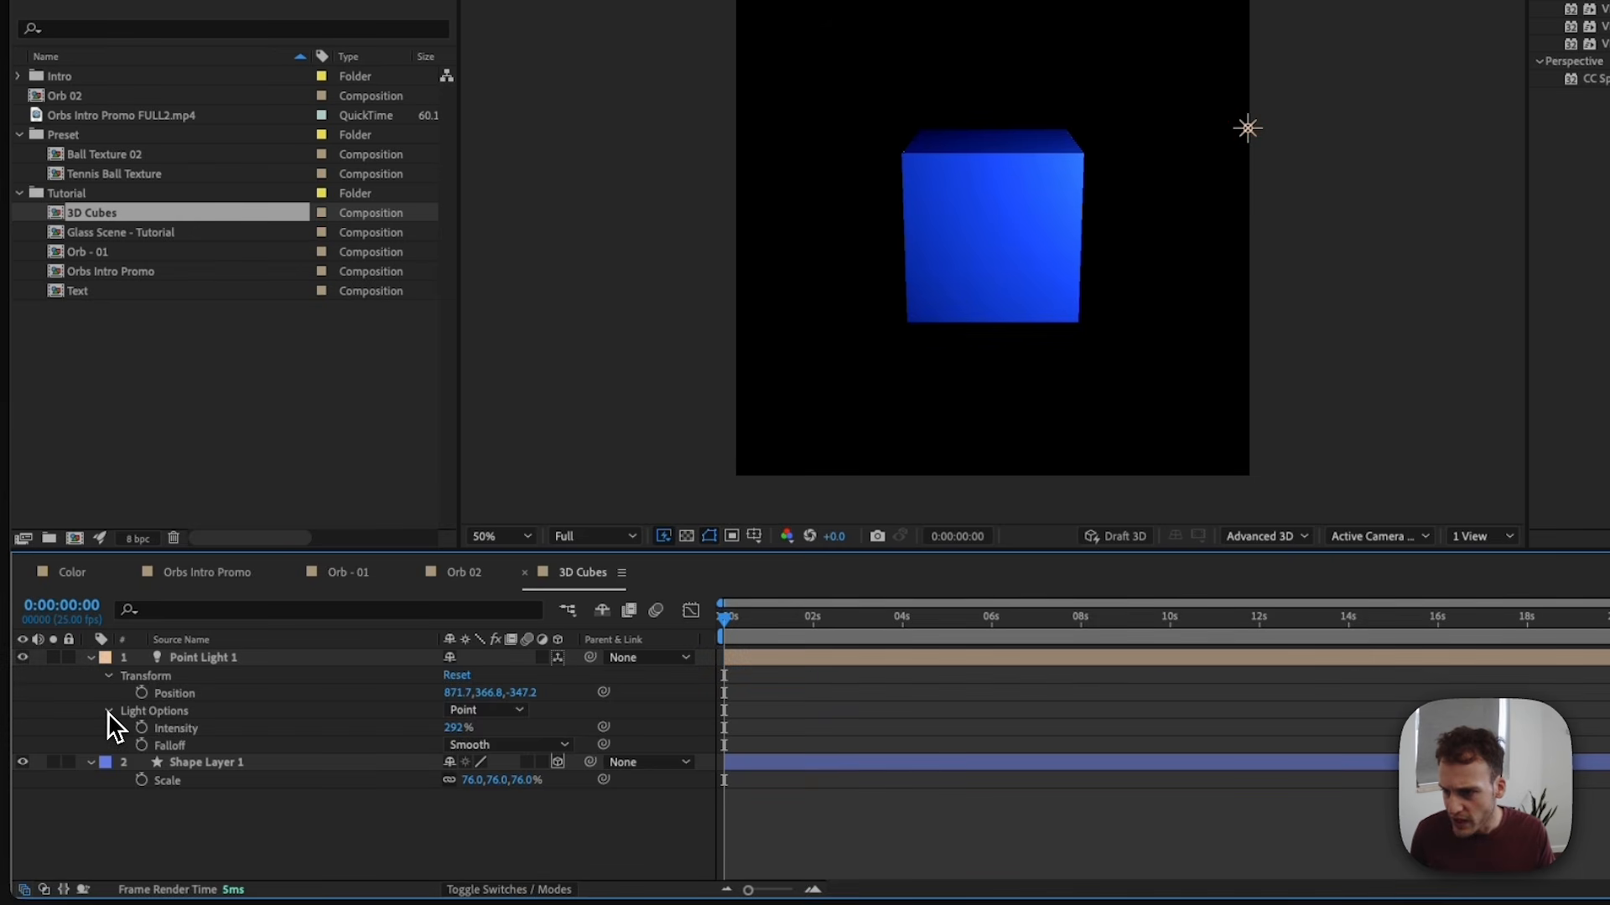
left_click(107, 712)
left_click(111, 712)
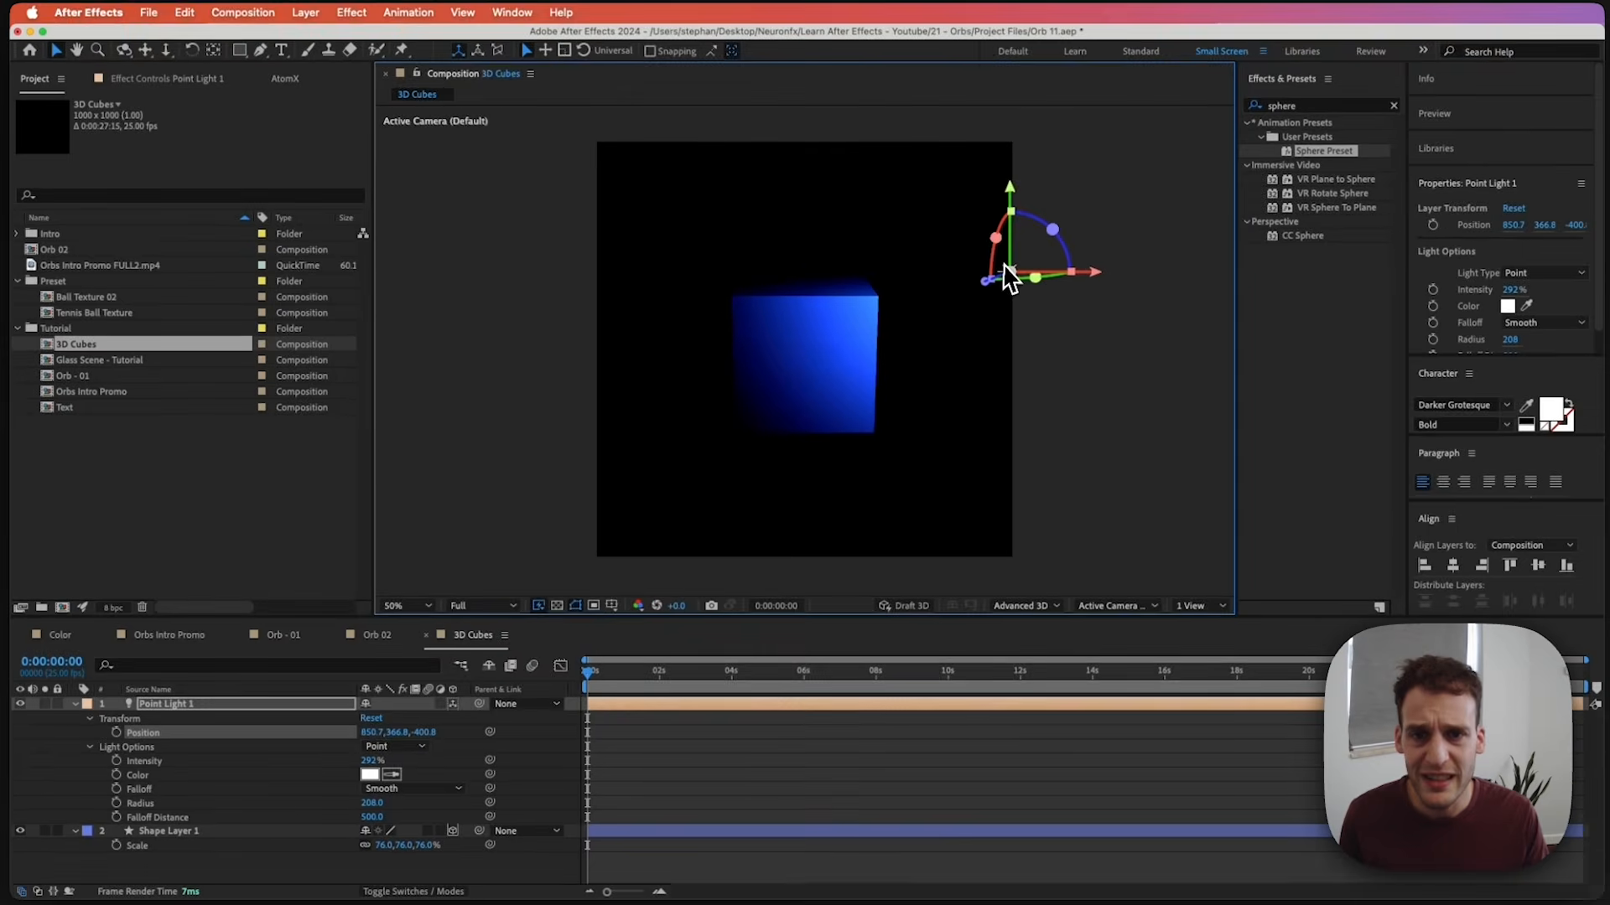
mouse_move(989, 280)
left_mouse_down()
mouse_move(1054, 288)
mouse_move(984, 289)
left_mouse_up()
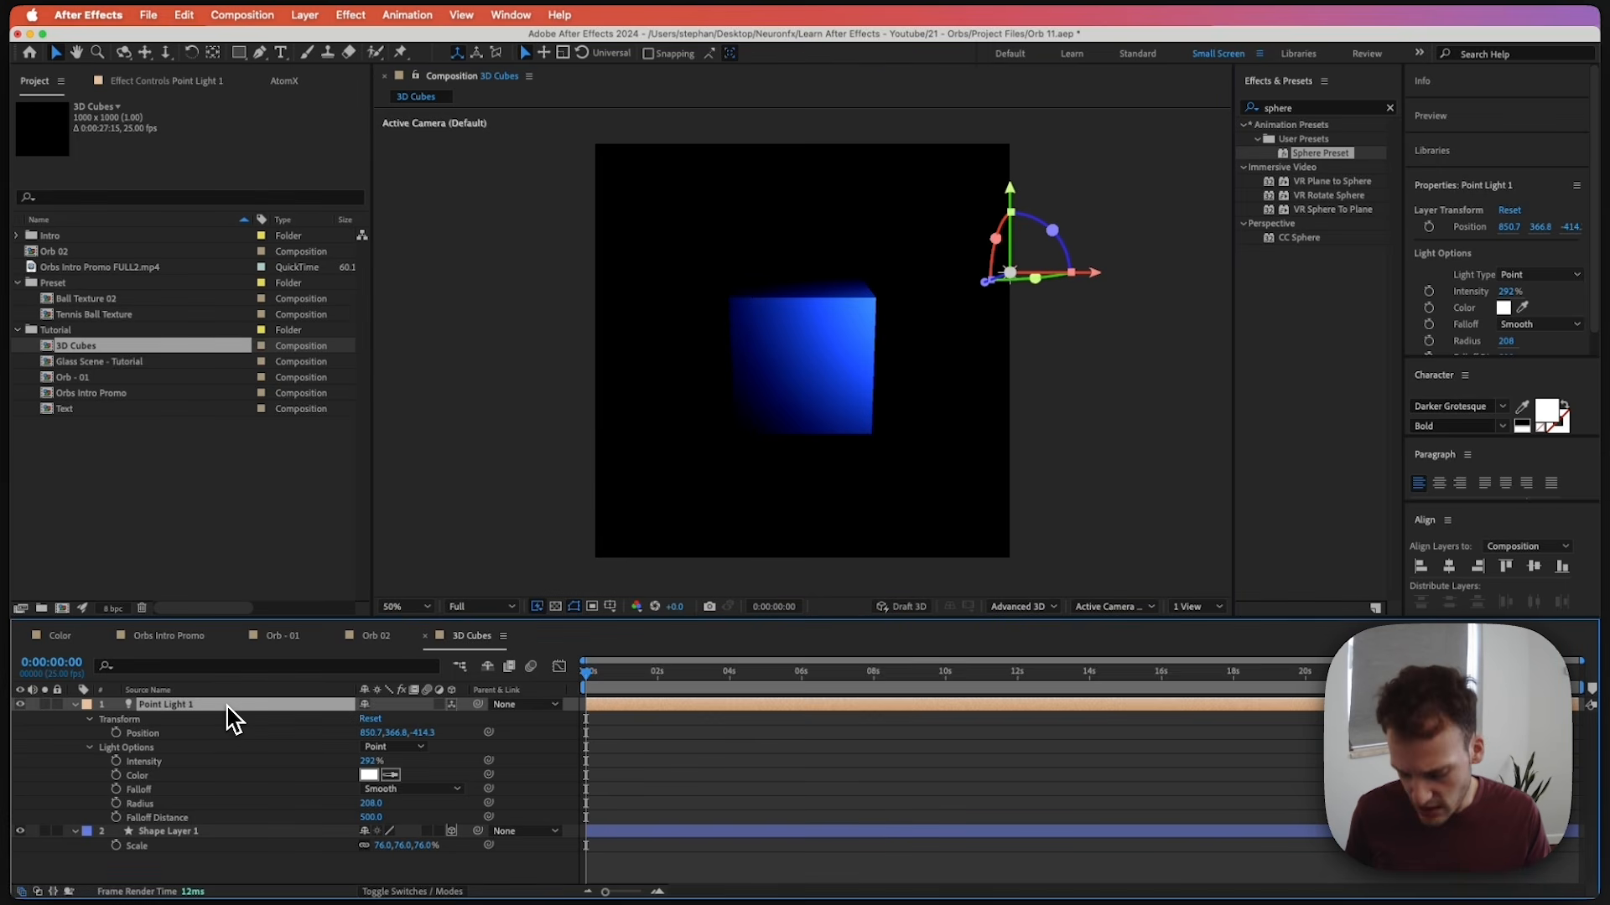
Duplicate the point light and move the copy to the opposite side, left of the cube.
key("super+d")
left_click_drag(1081, 285, 629, 298)
left_click(542, 790)
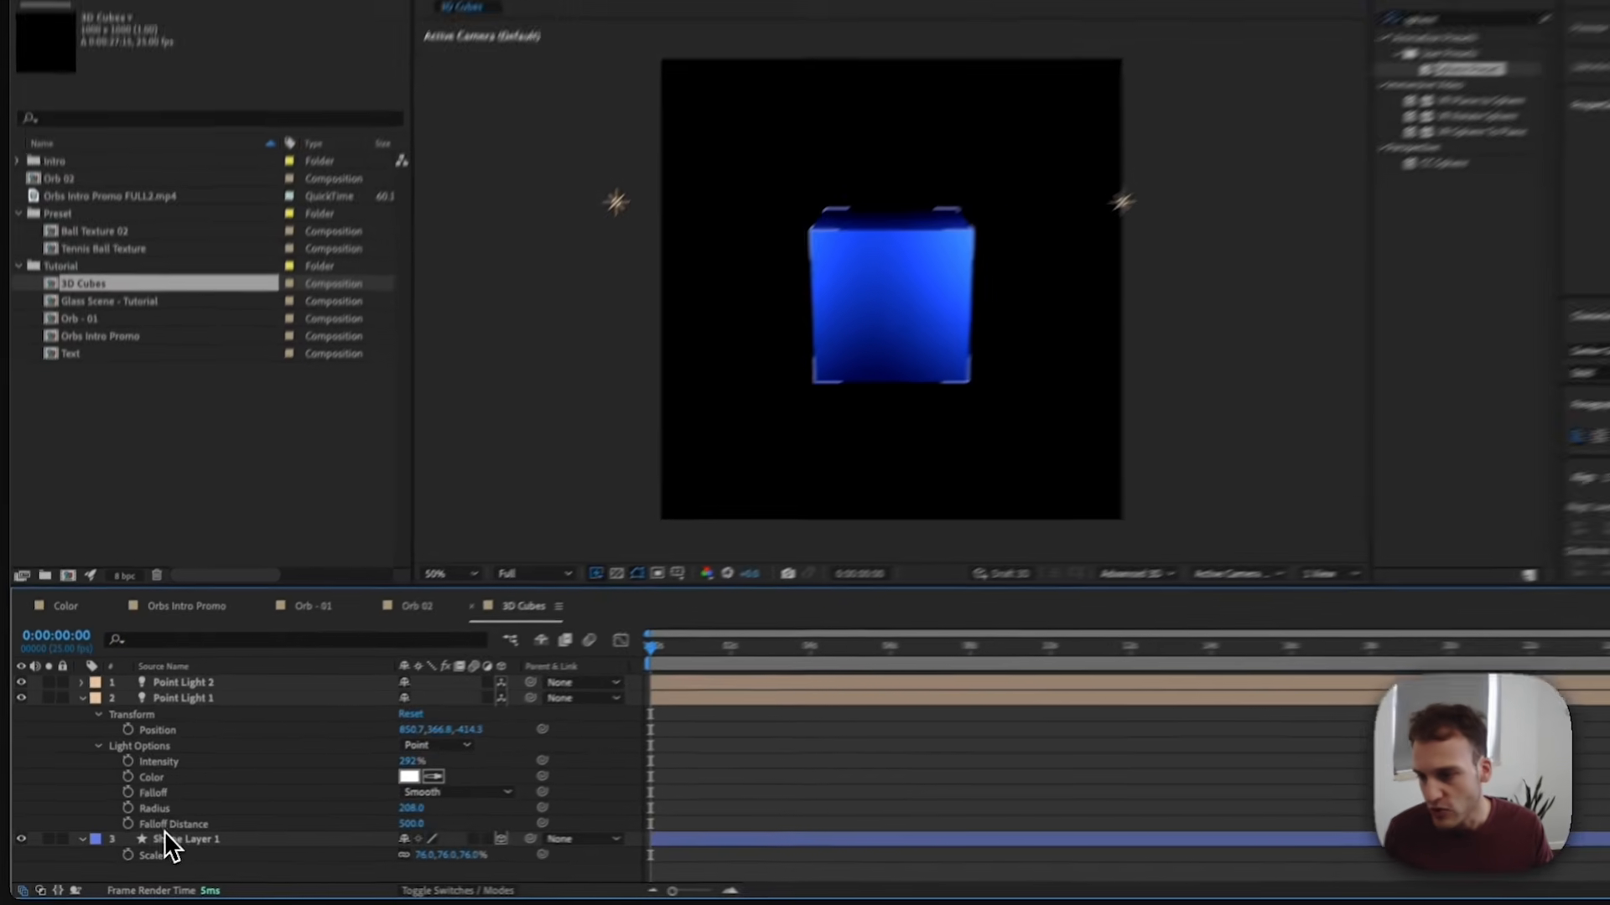
Rename the shape layer as Cube.
left_click(156, 847)
key("Return")
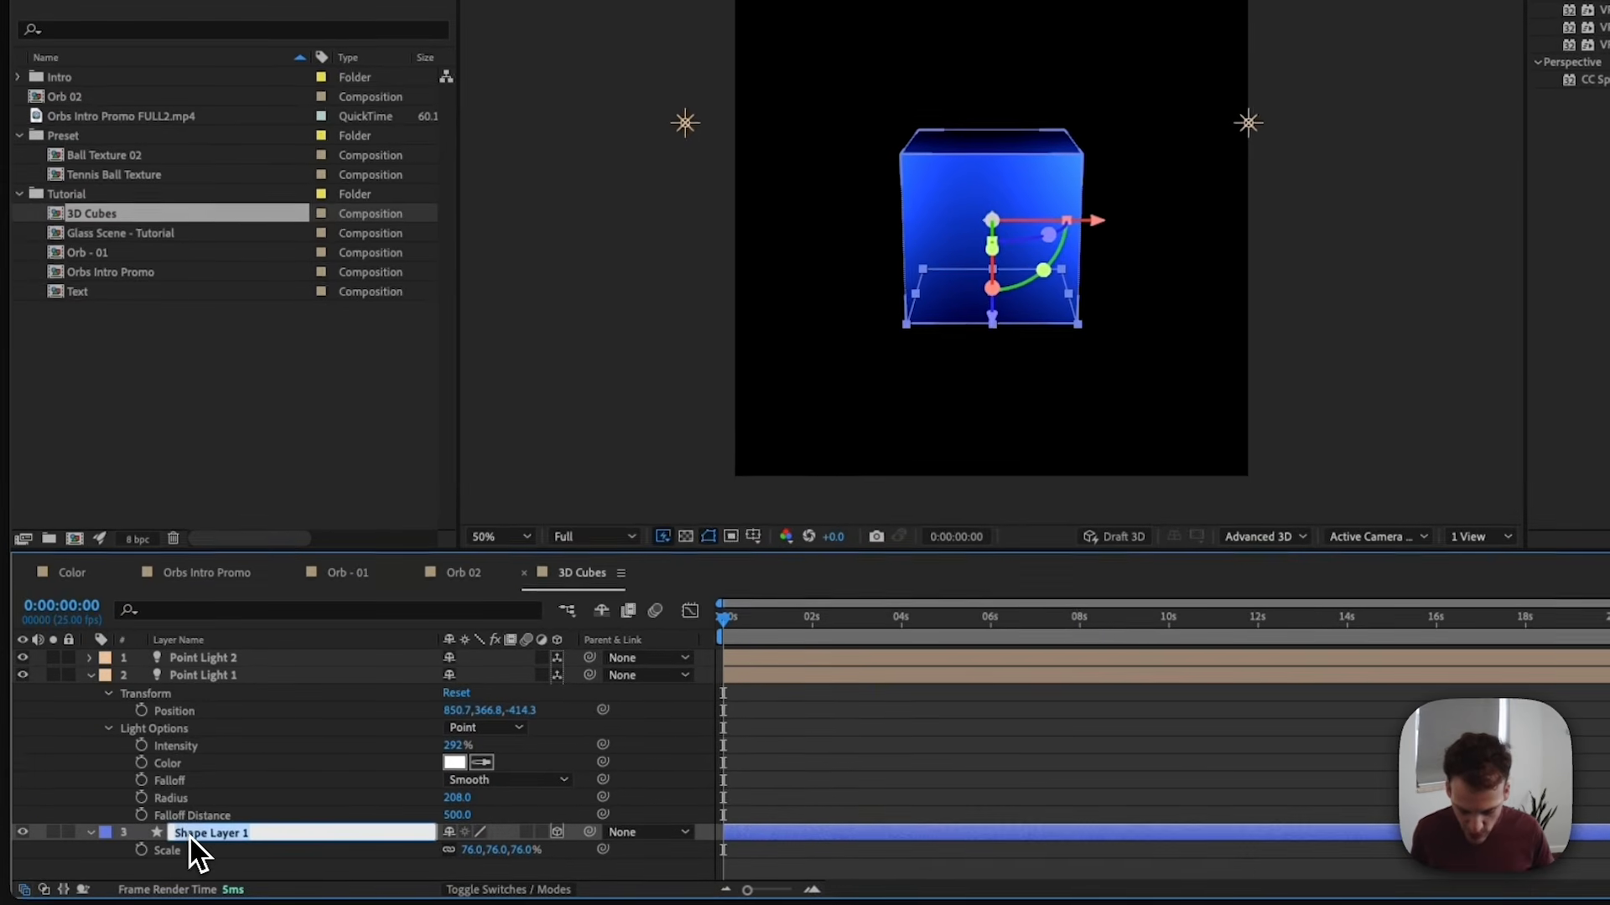
type("Cube")
key("Return")
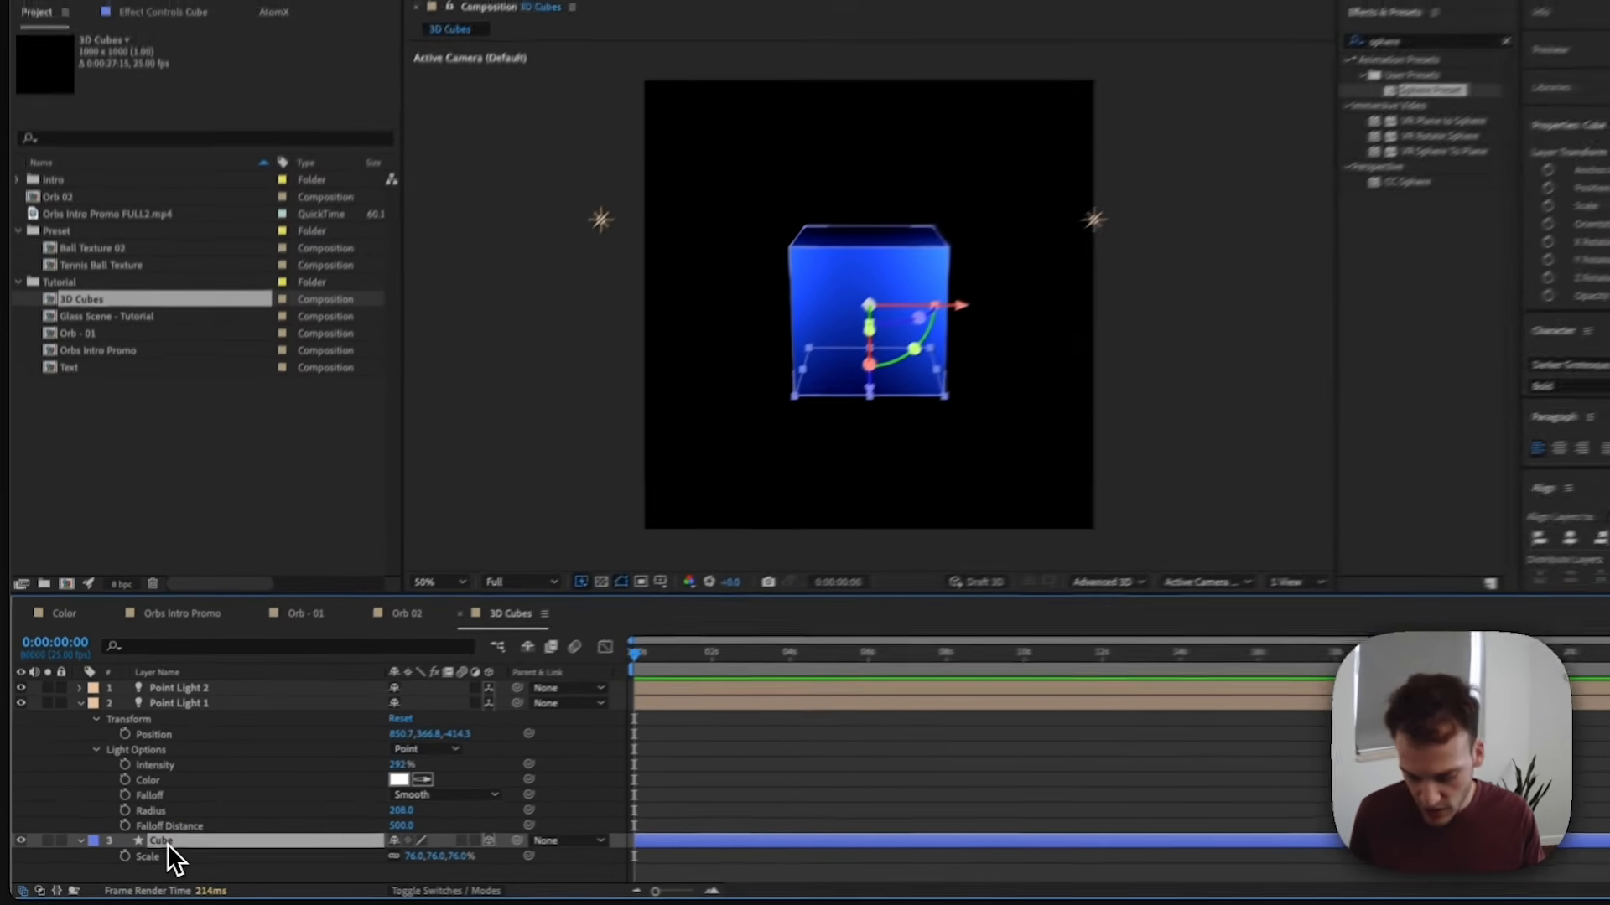
Keyframe the Cube's X, Y and Z Rotation from 0 at the start to several turns at 0:00:18:04, with X 4x+328° and Y 3x+44°.
key("r")
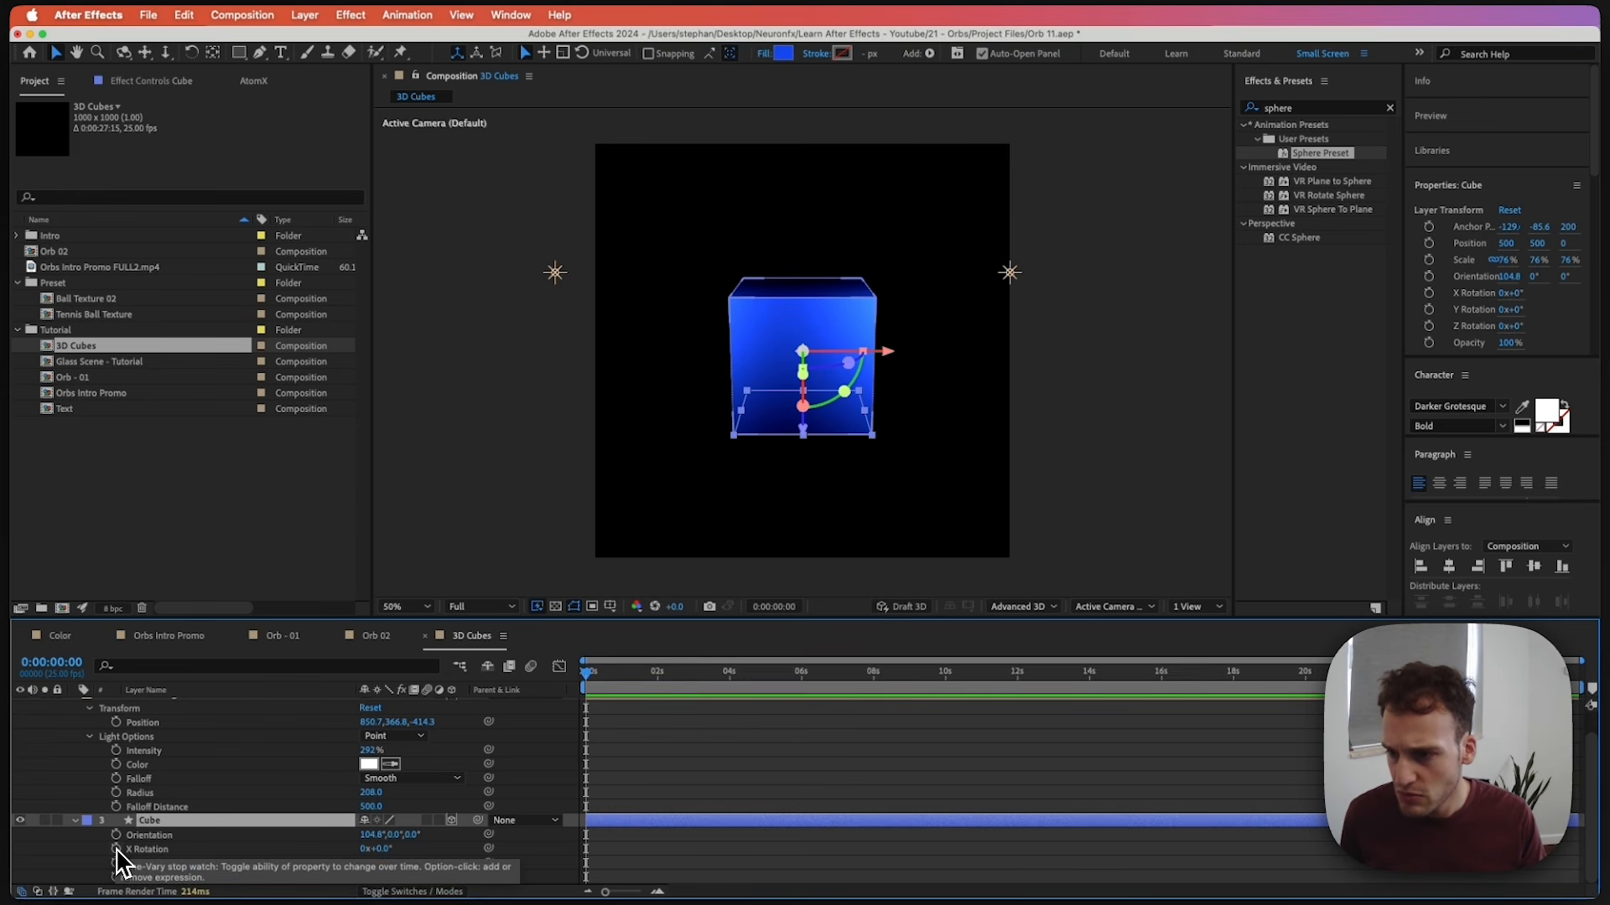
key("alt+shift+r")
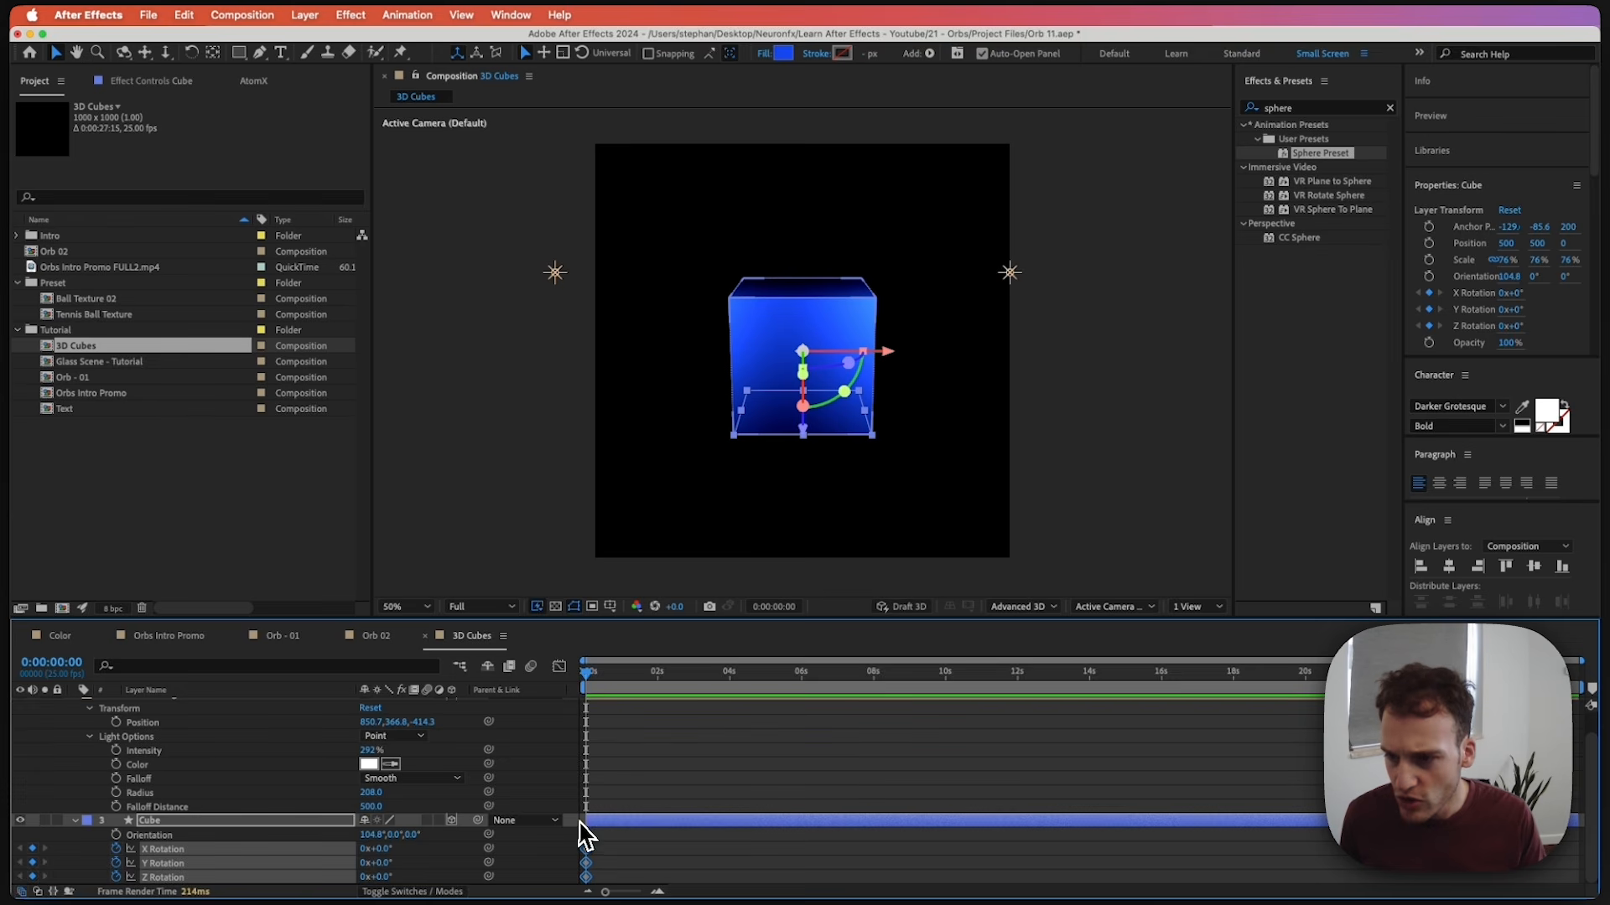
left_click_drag(631, 694, 1245, 696)
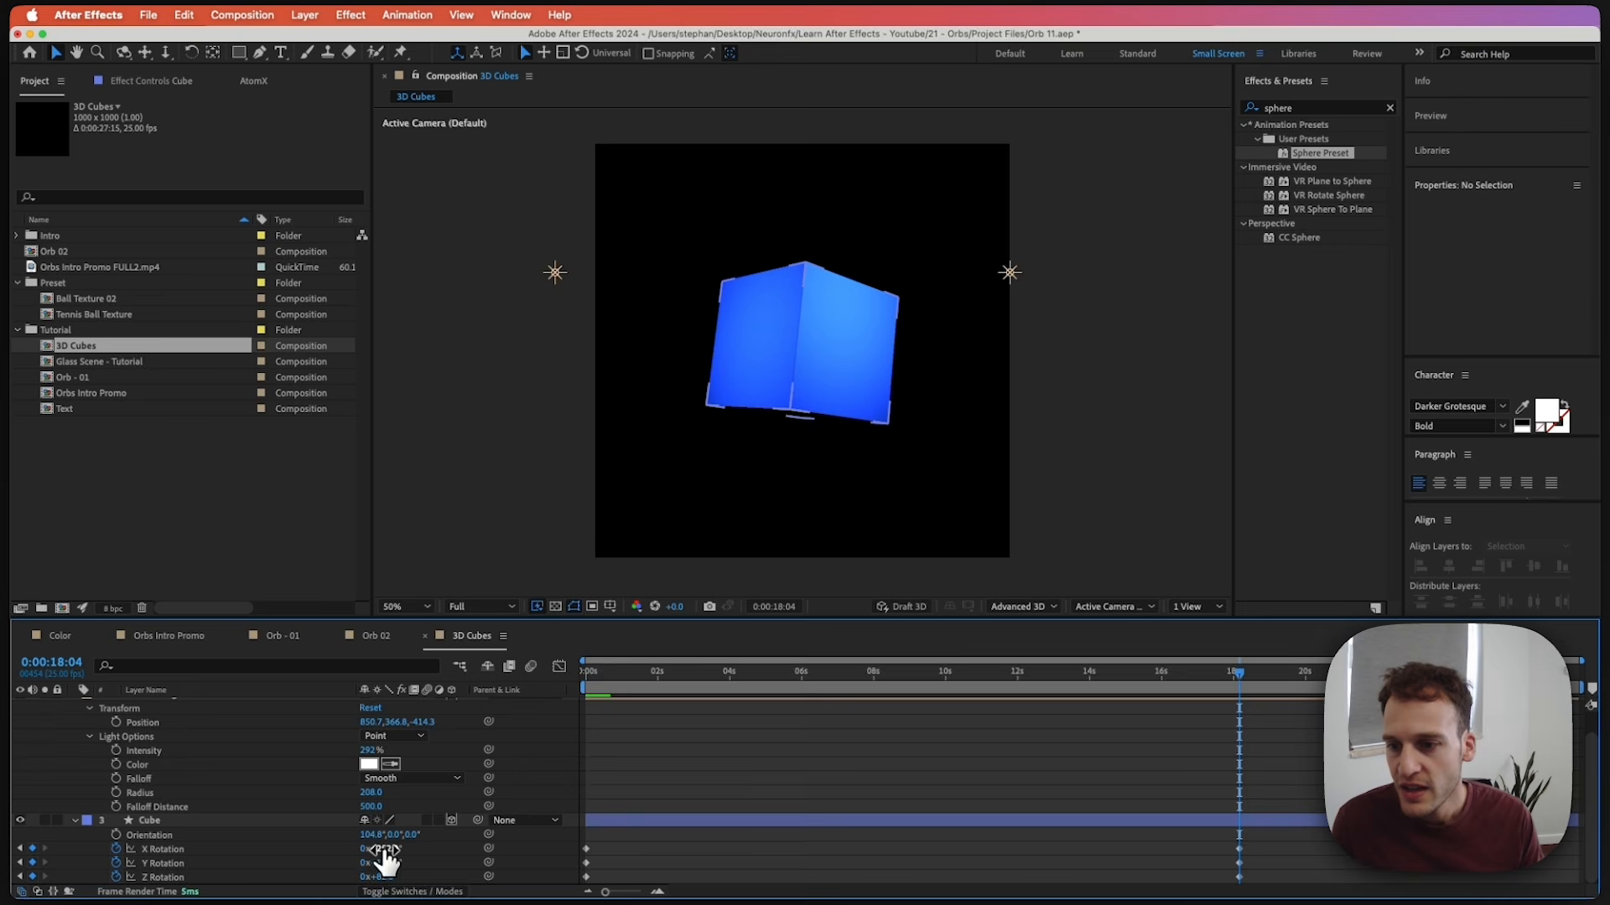
left_click_drag(384, 849, 1476, 721)
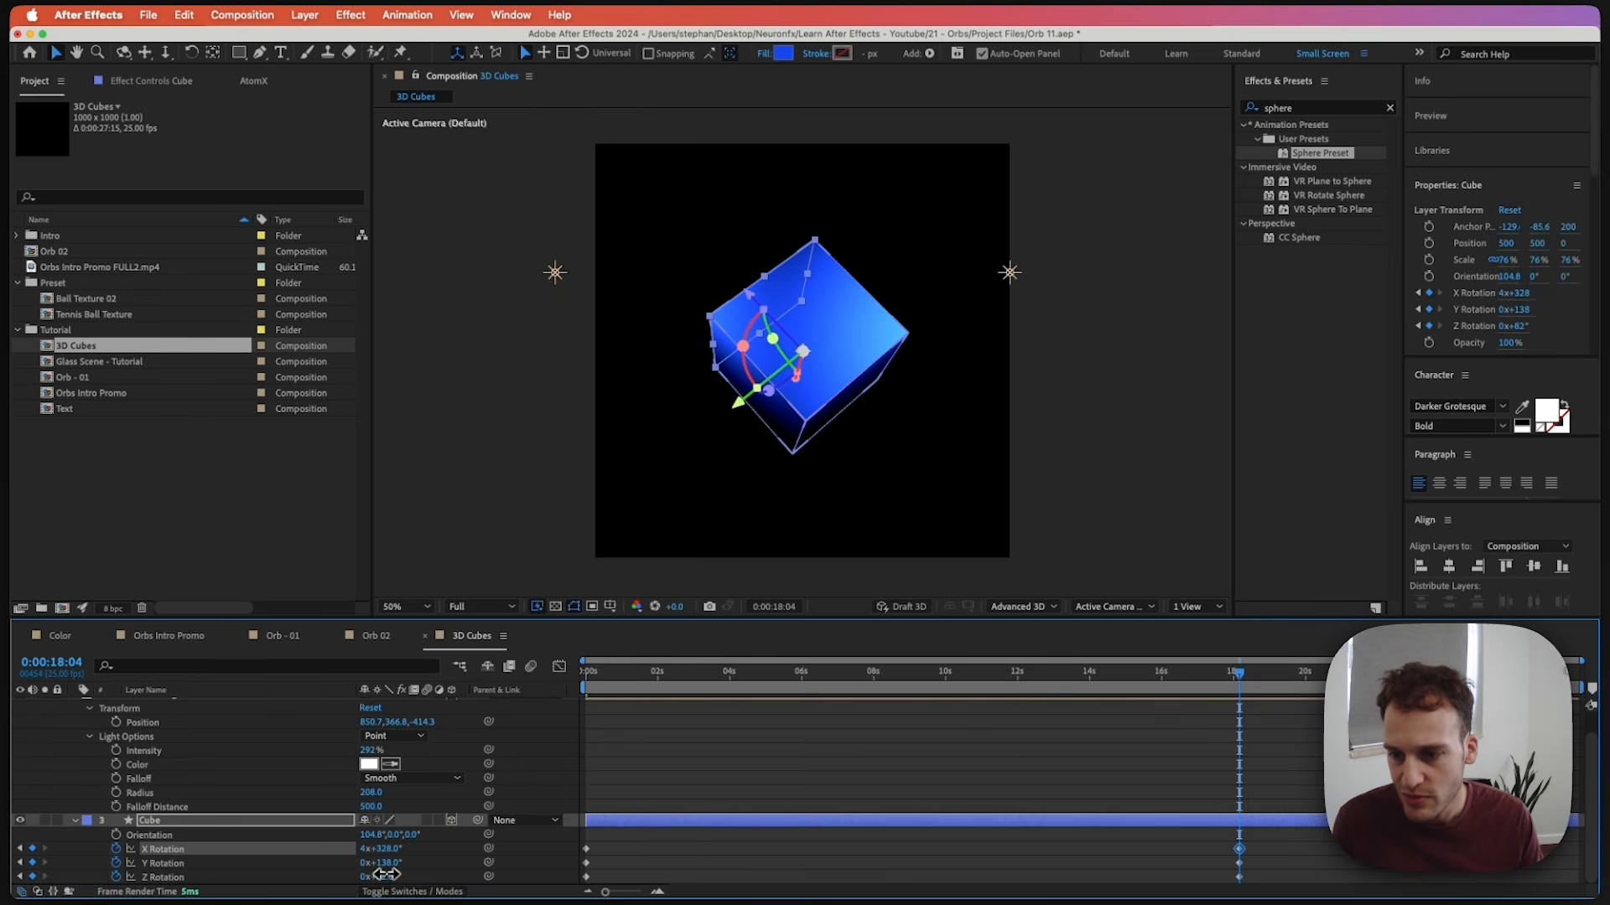
left_click_drag(383, 864, 1103, 766)
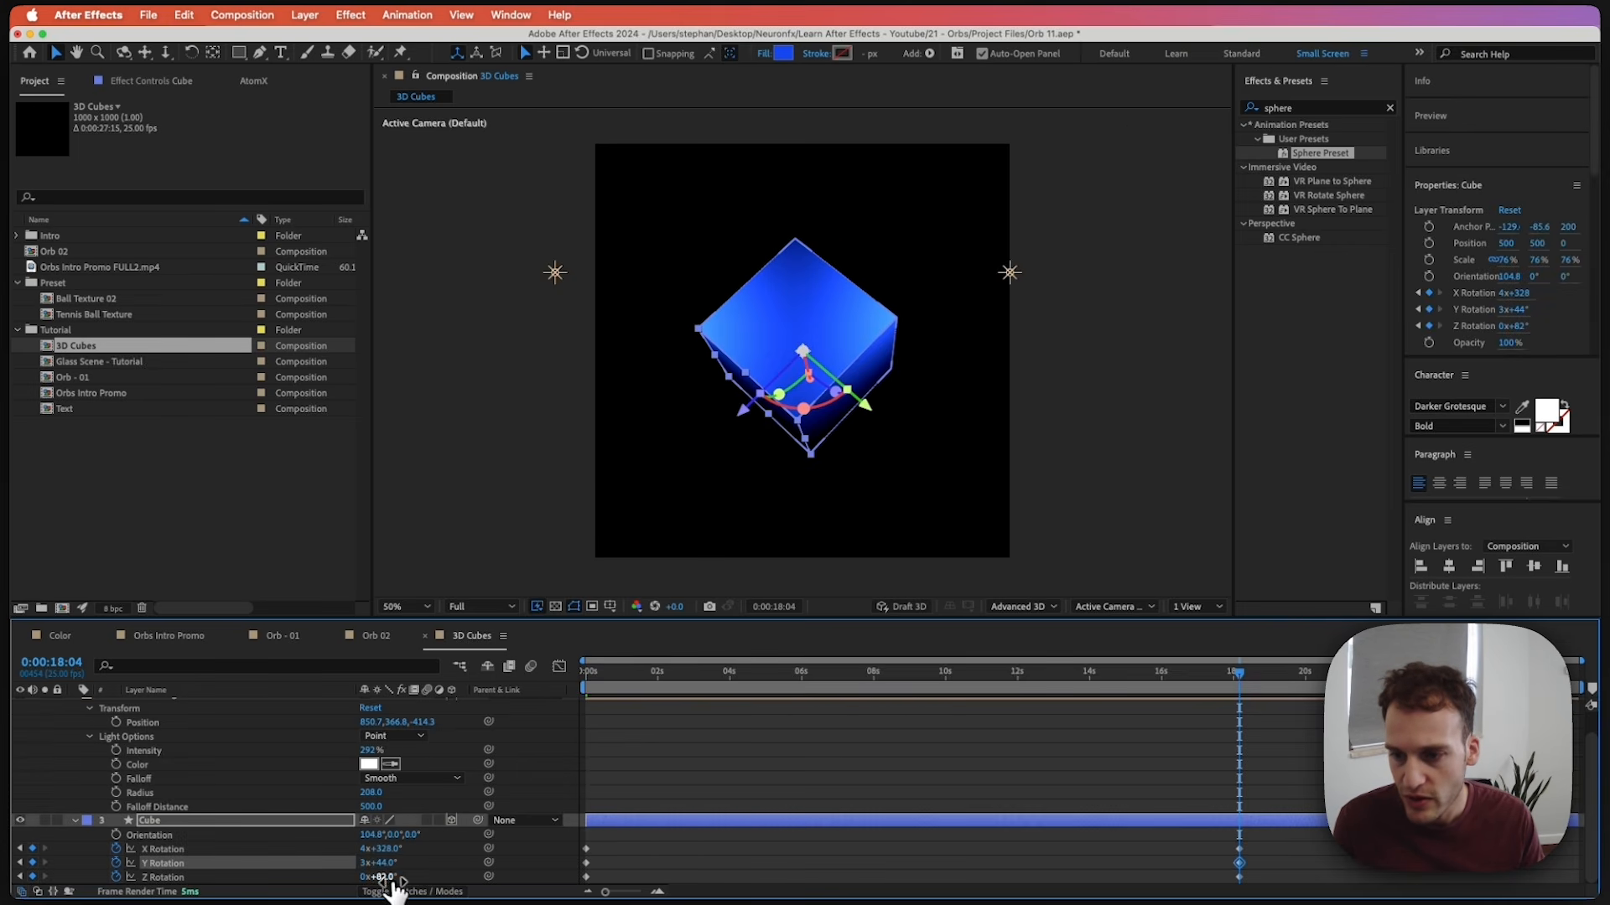
left_click_drag(394, 889, 776, 834)
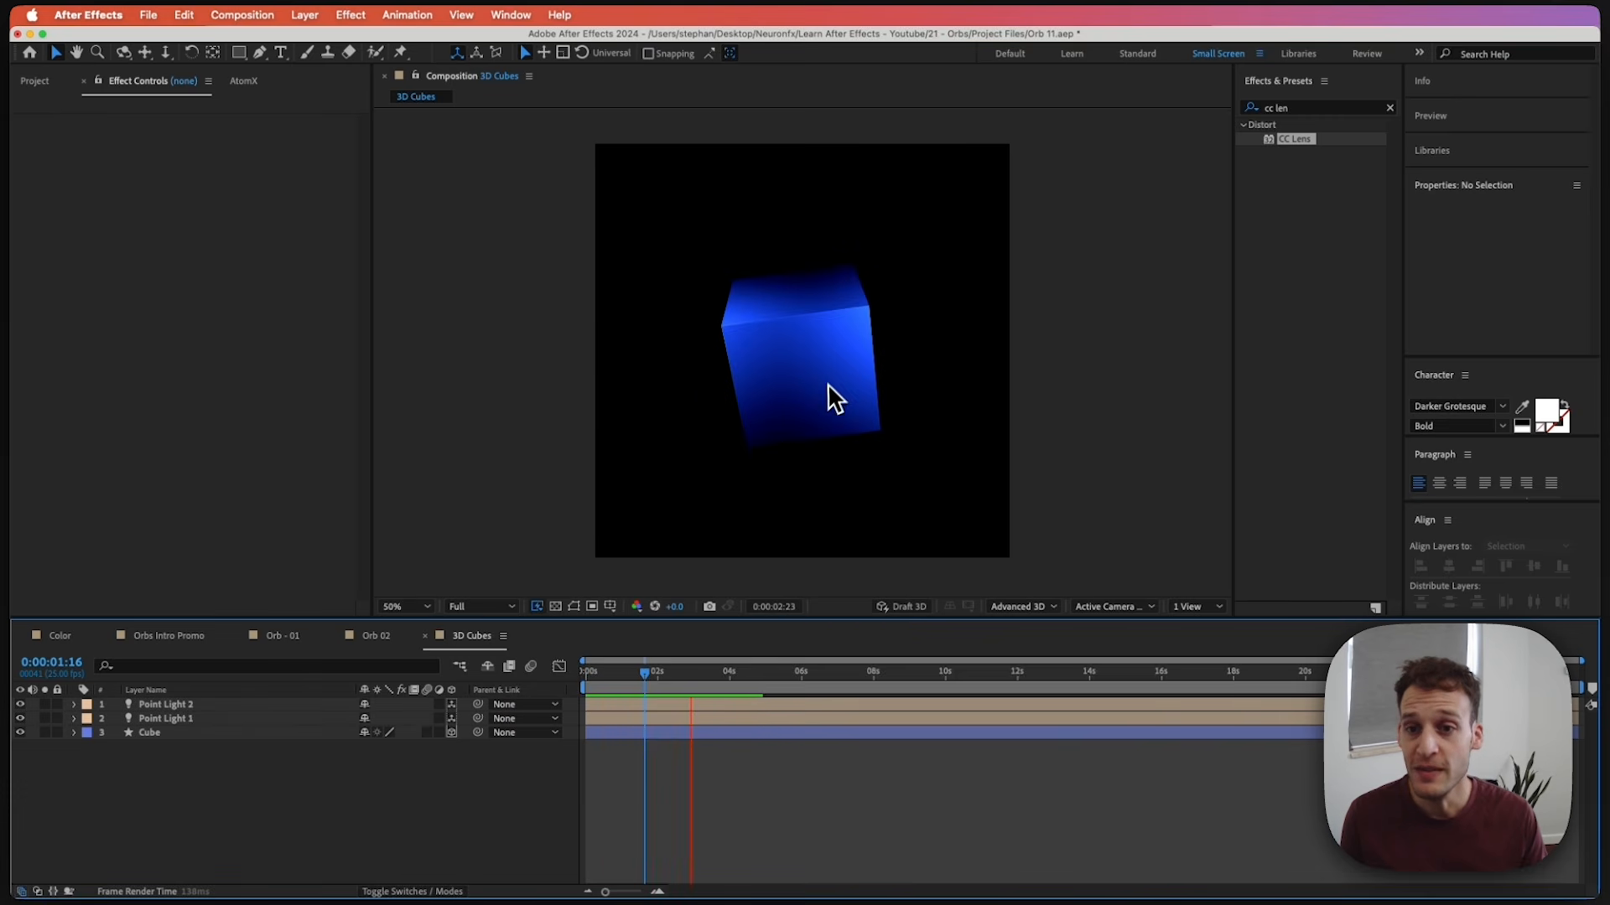
key("space")
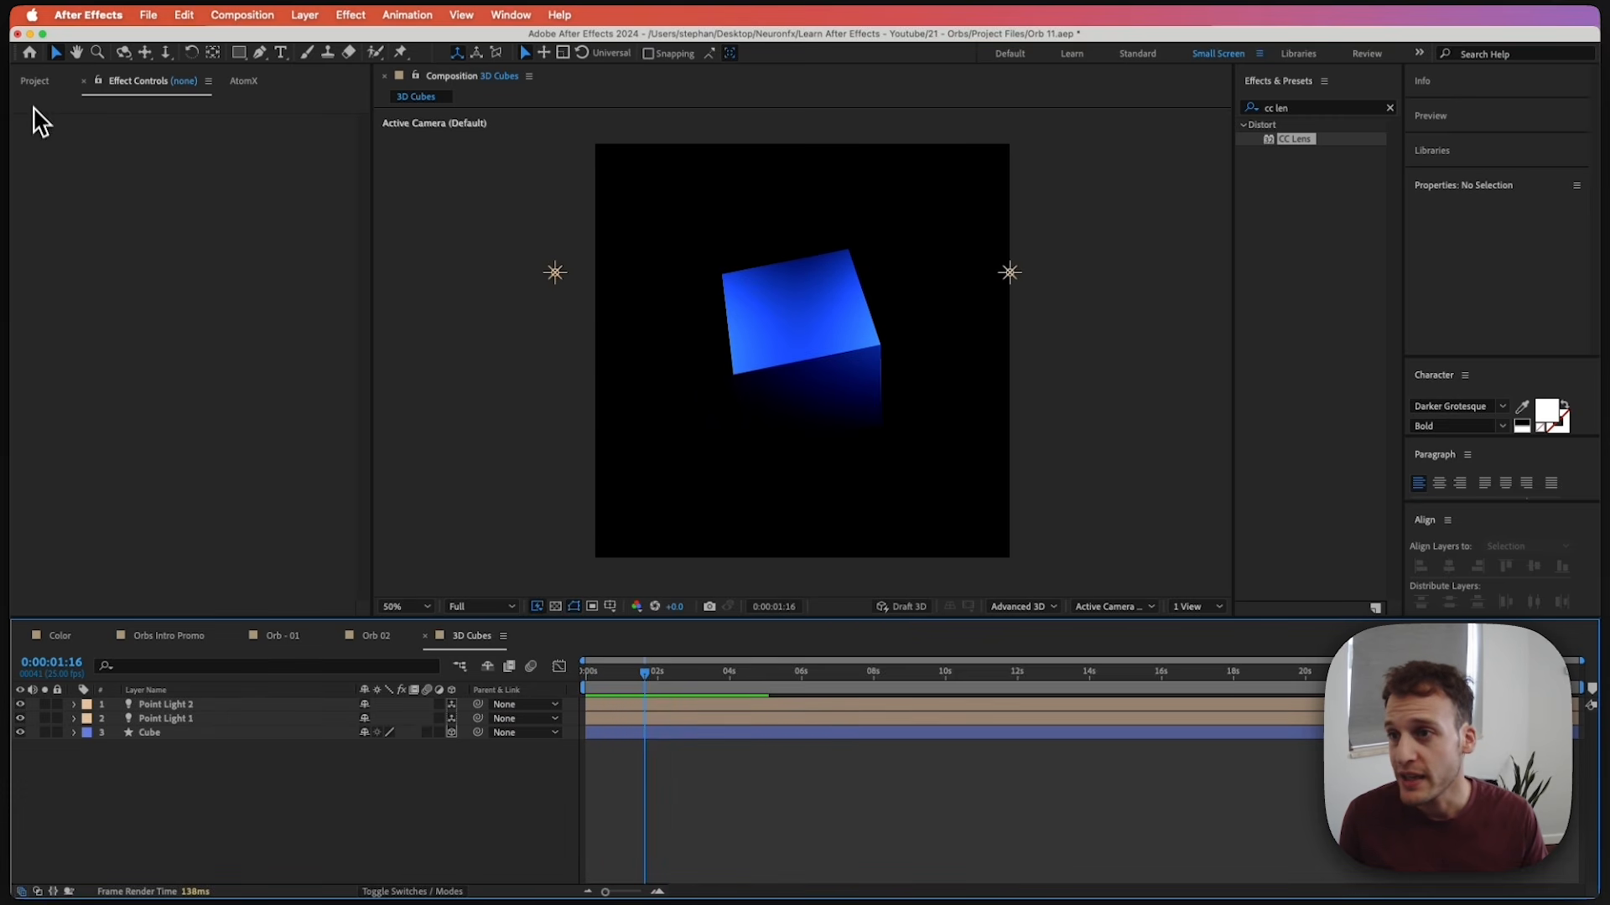
Create a new composition from the 3D Cubes composition and rename it Inner 3D Cubes 1.
left_click(34, 81)
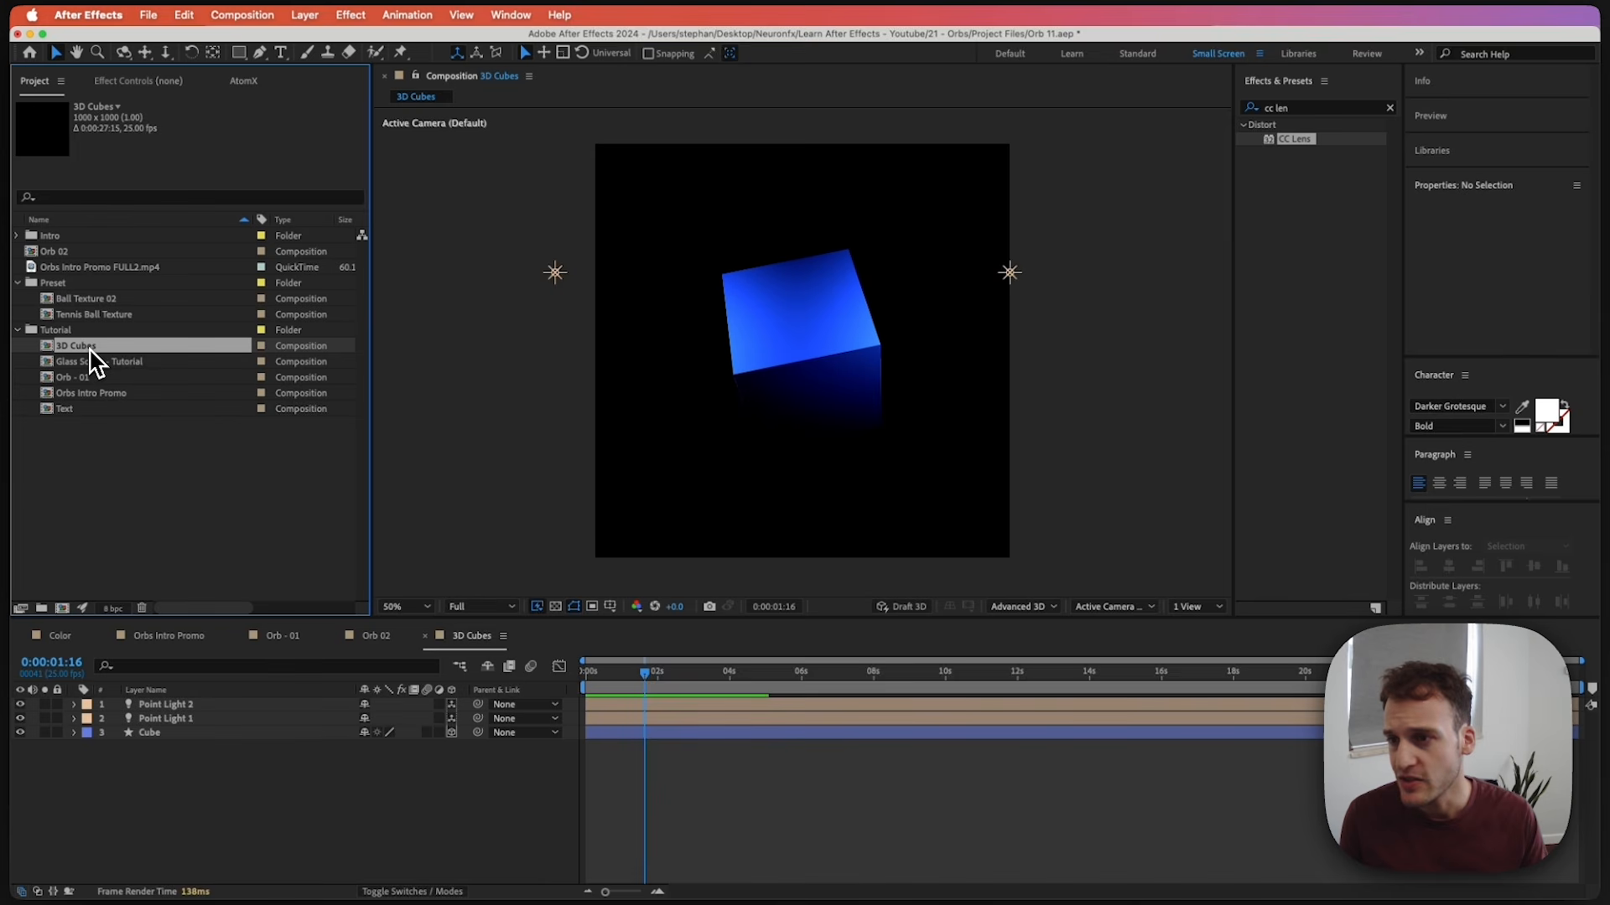
left_click_drag(77, 350, 68, 622)
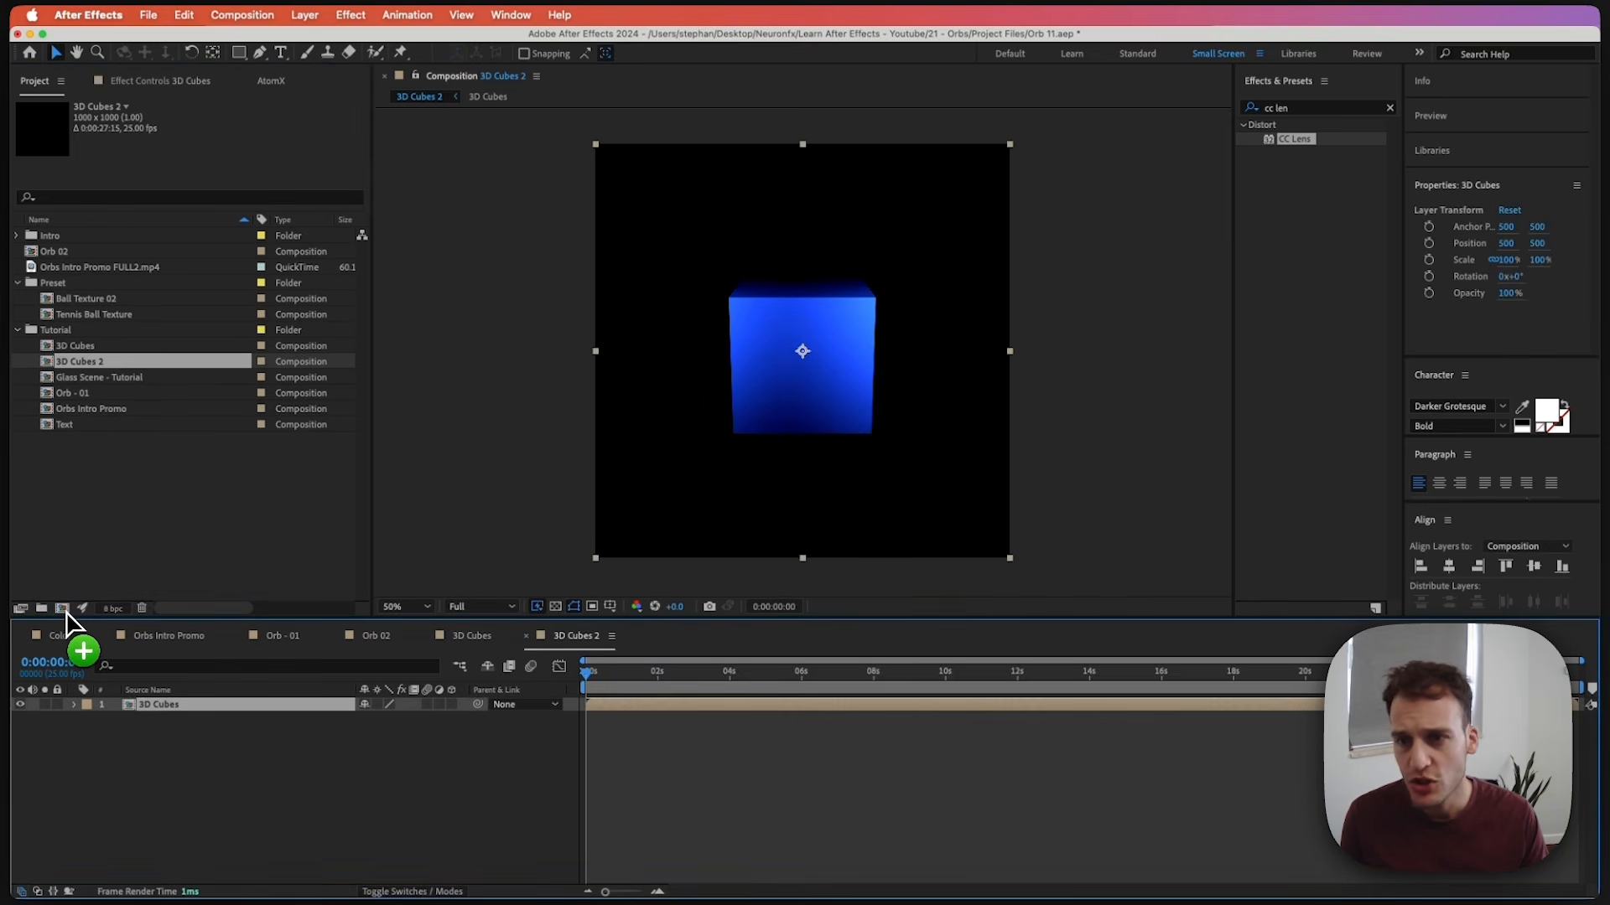
left_click(84, 360)
key("Return")
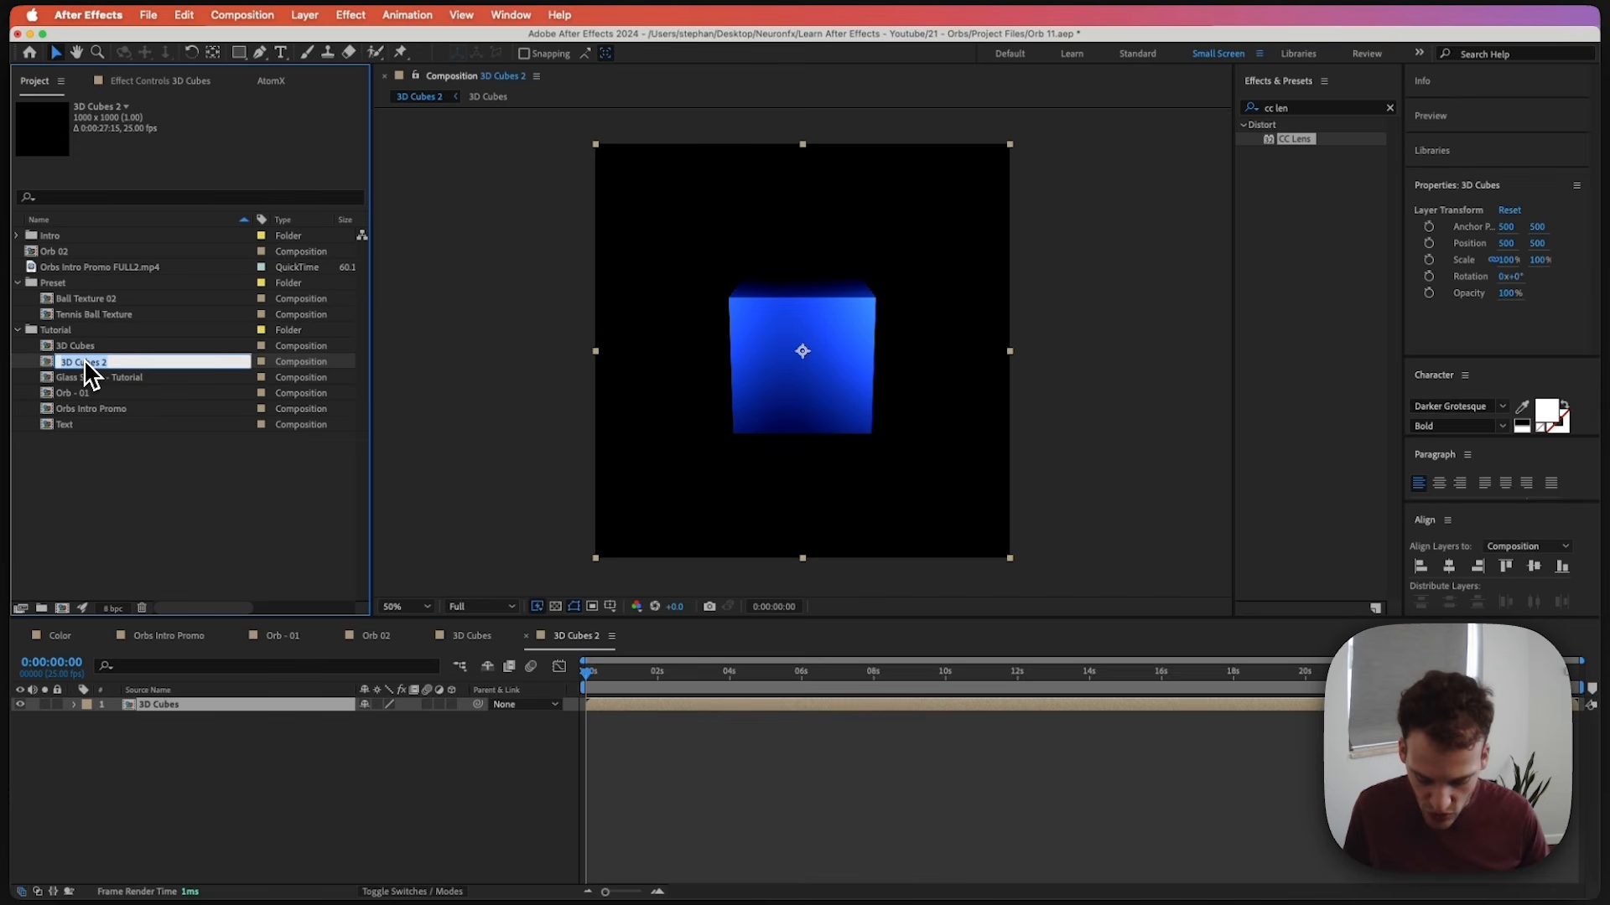
type("Inner 3D")
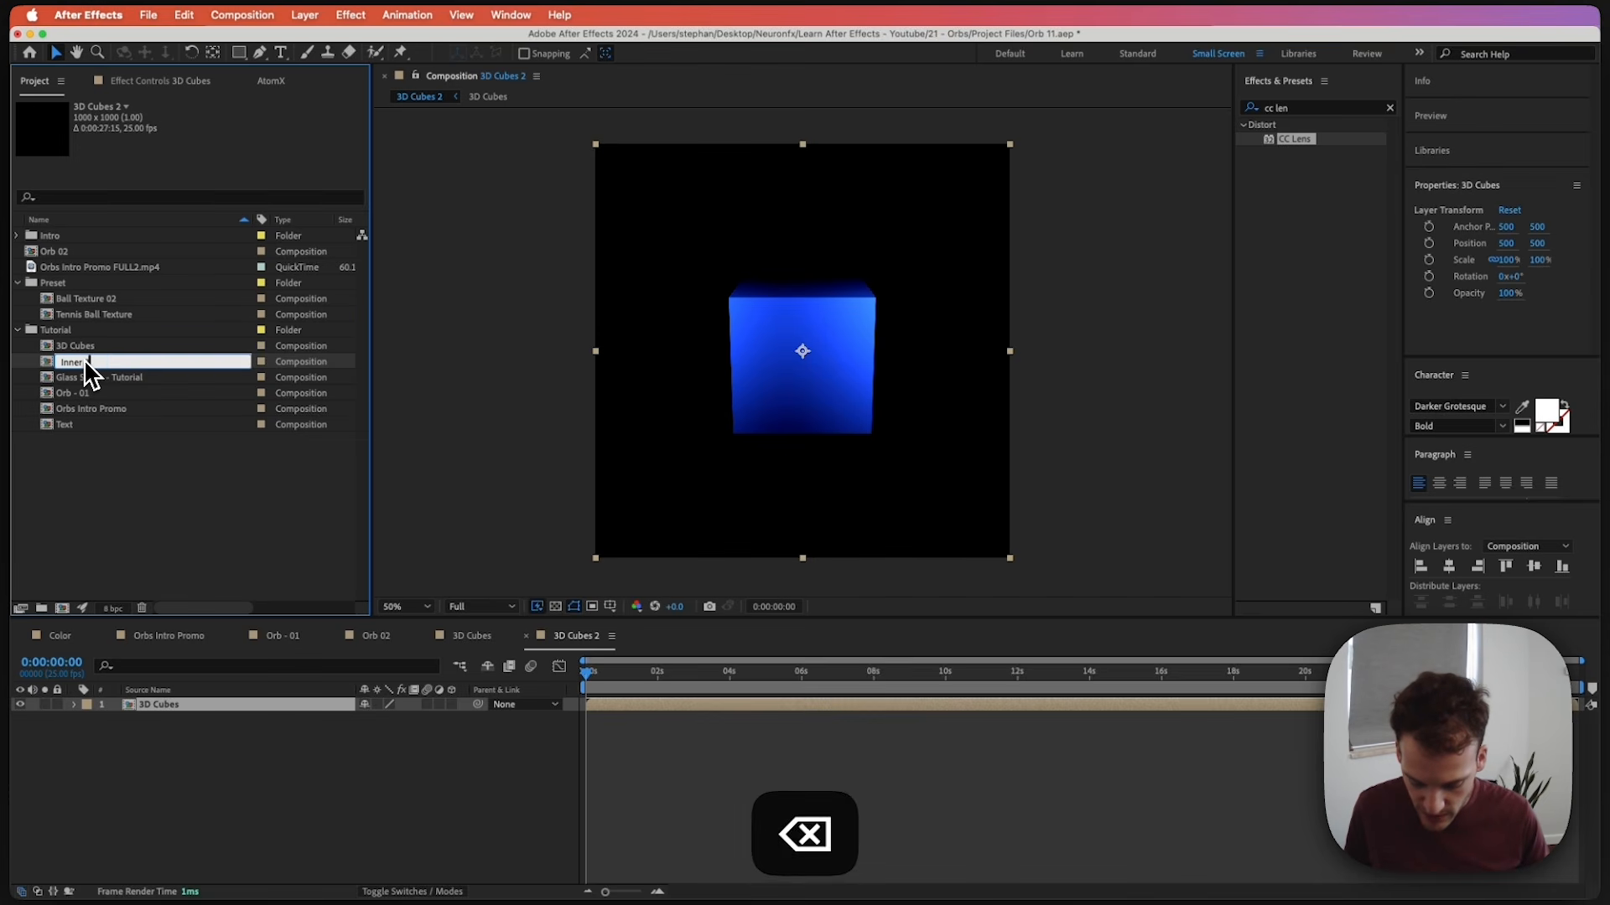
type(" Cubes 1")
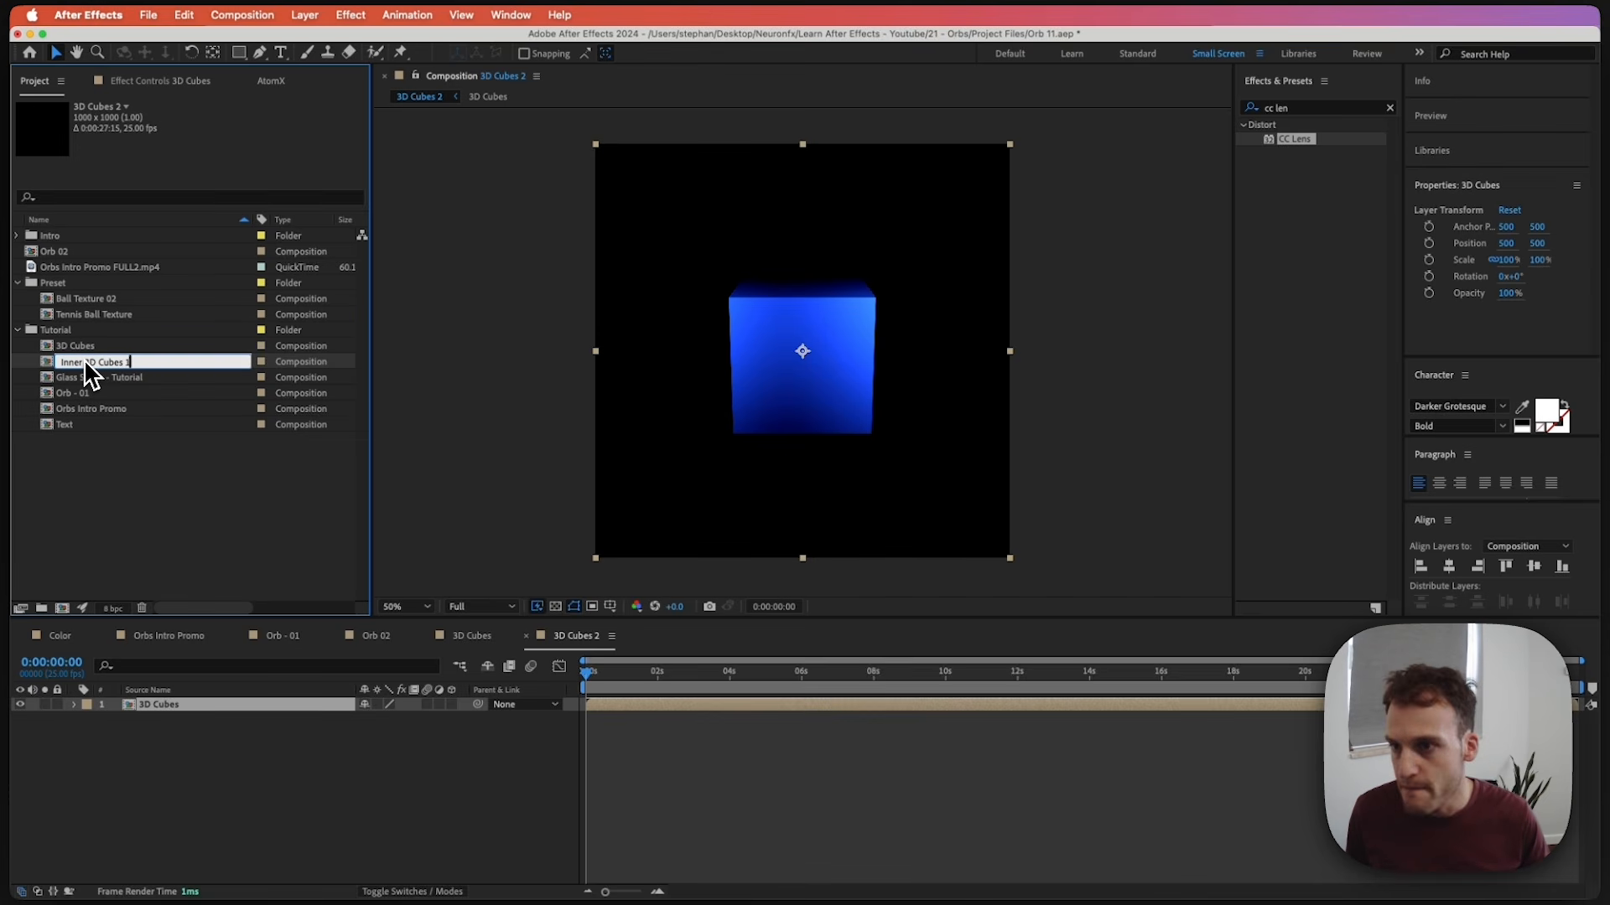
key("Return")
left_click(294, 772)
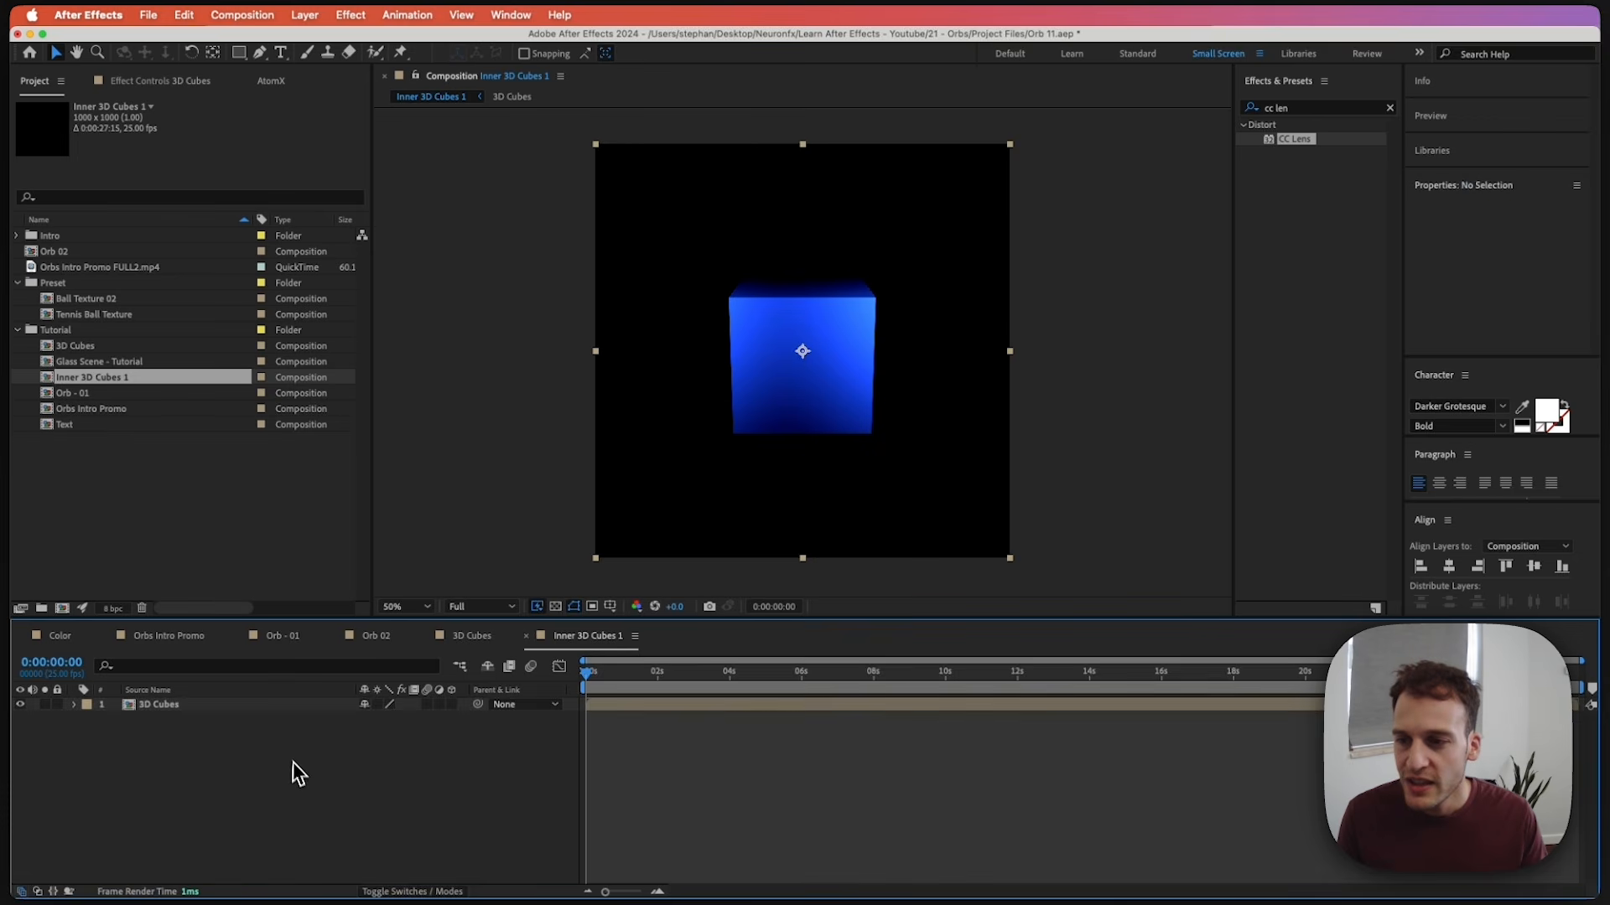
Duplicate the 3D Cubes layer twice to have three copies in the composition.
left_click(165, 706)
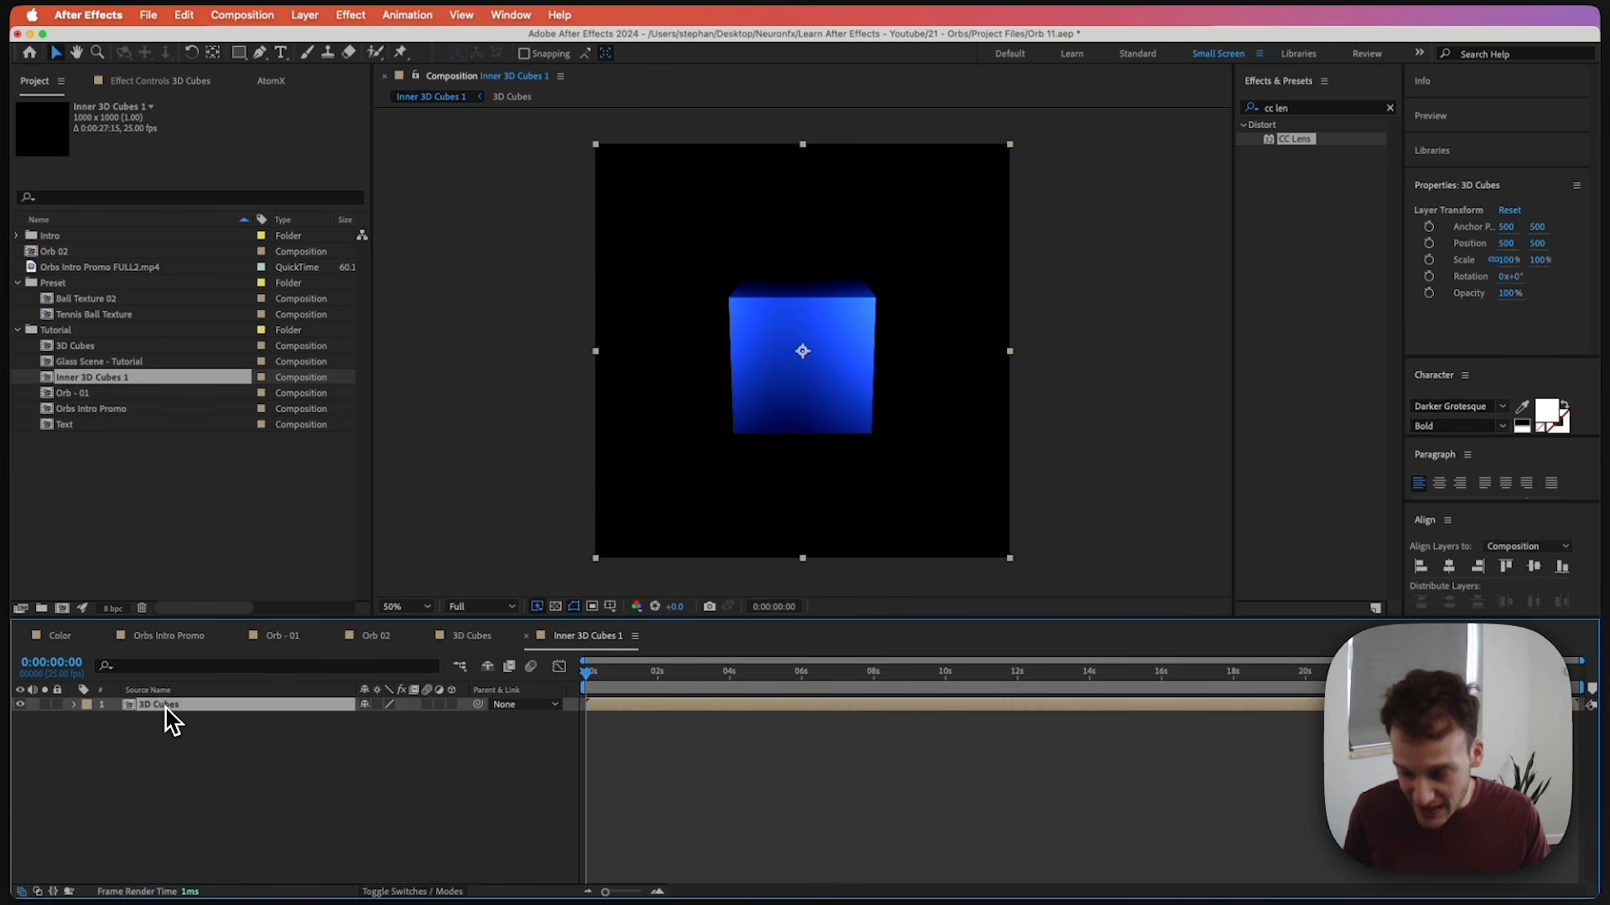
key("super+d")
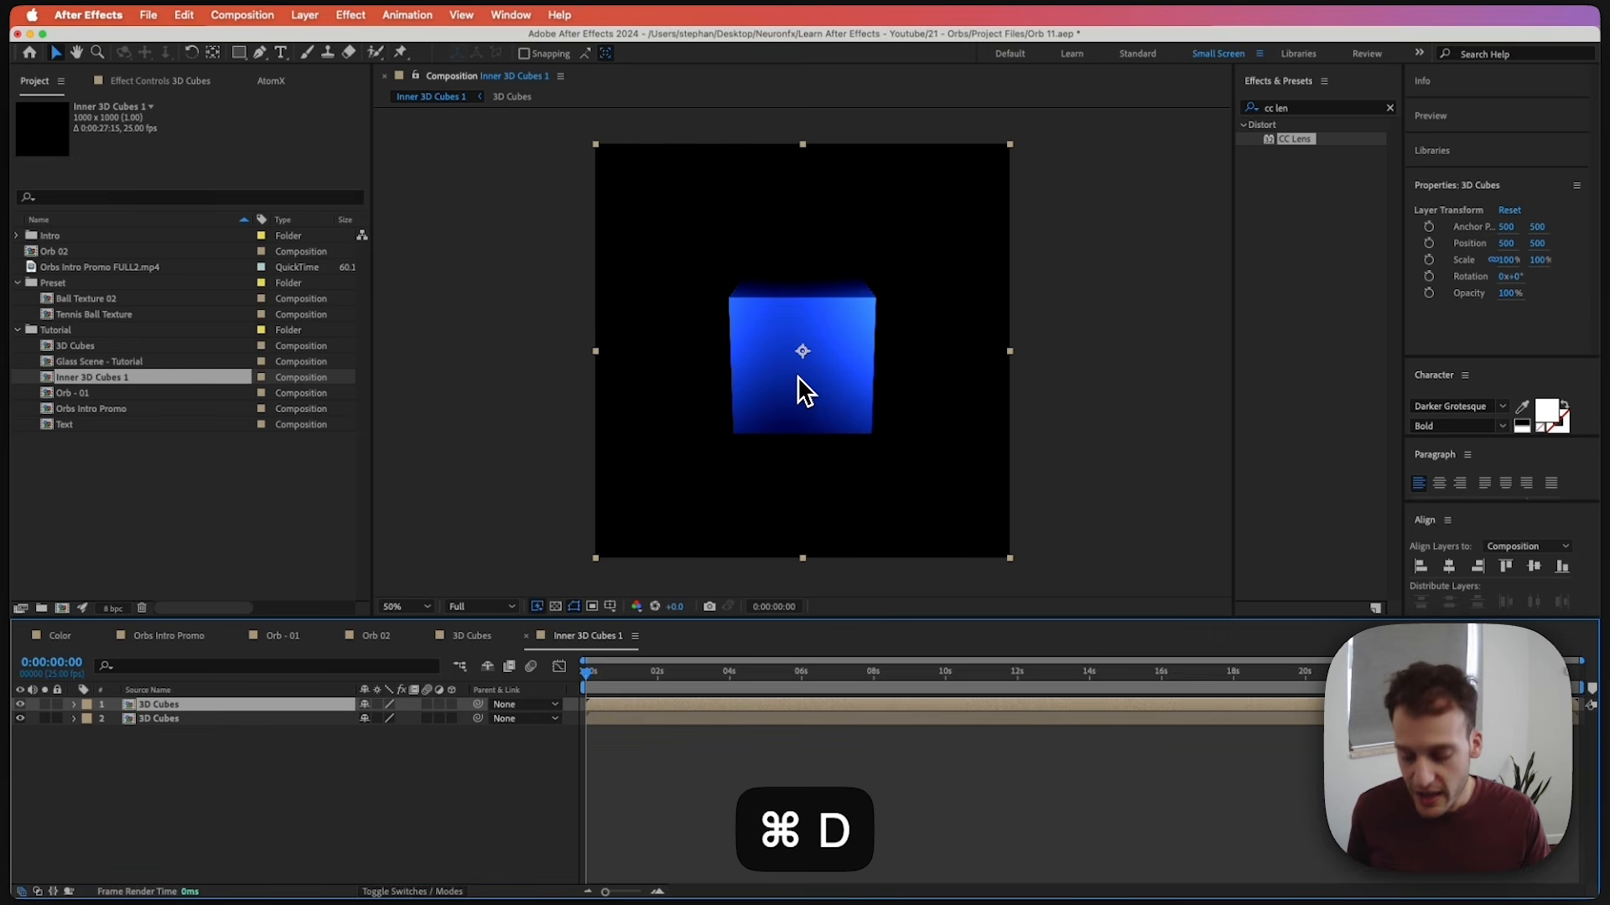
key("super+d")
Scale the second 3D Cubes layer to 50% and move it below and right of the large cube, to about 726, 678.
left_click(157, 723)
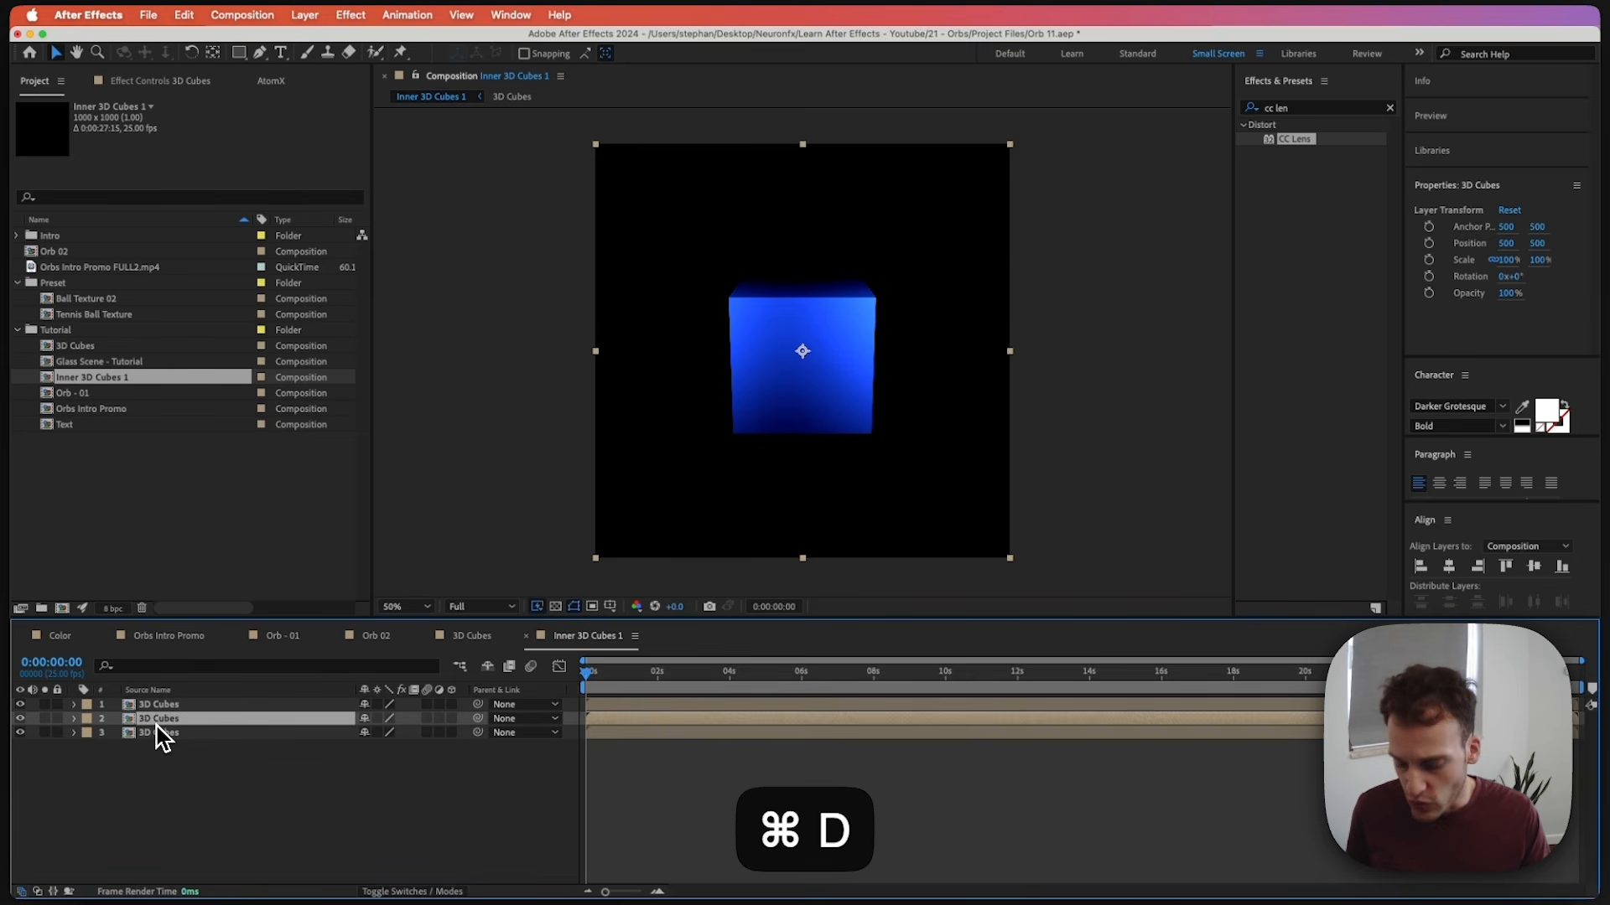
key("s")
left_click_drag(384, 734, 368, 737)
left_click_drag(757, 384, 838, 465)
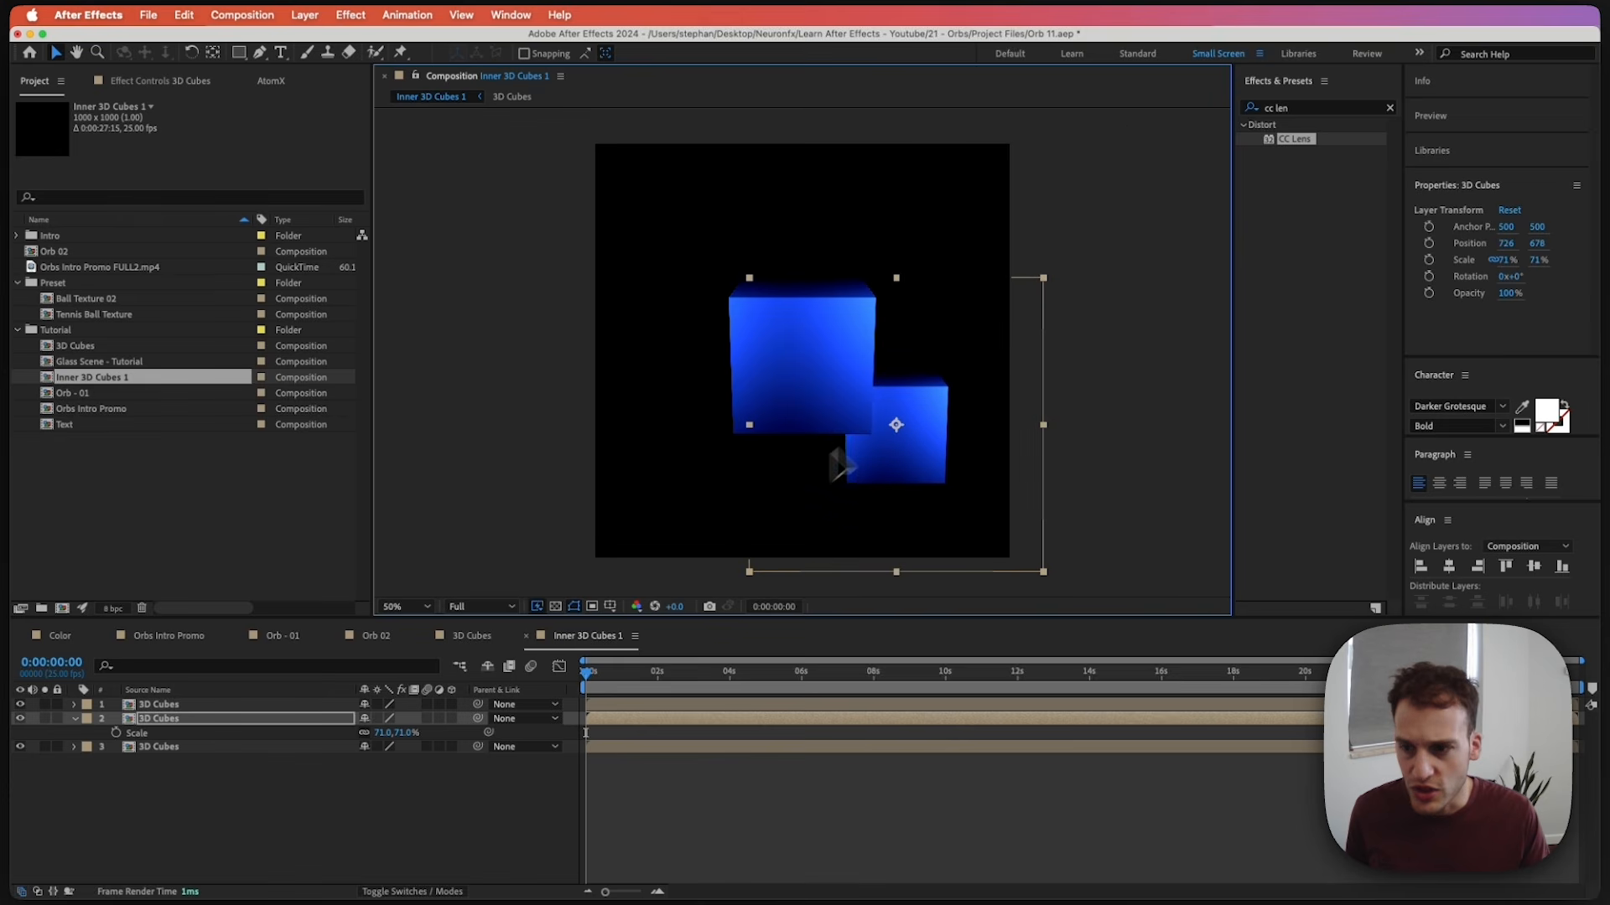
mouse_move(390, 738)
left_mouse_down()
mouse_move(366, 738)
mouse_move(379, 723)
left_mouse_up()
Scale the first 3D Cubes layer to 46% and move it above and left of the large cube, to about 278, 240.
left_click(162, 707)
key("s")
left_click_drag(774, 368, 684, 259)
key("s")
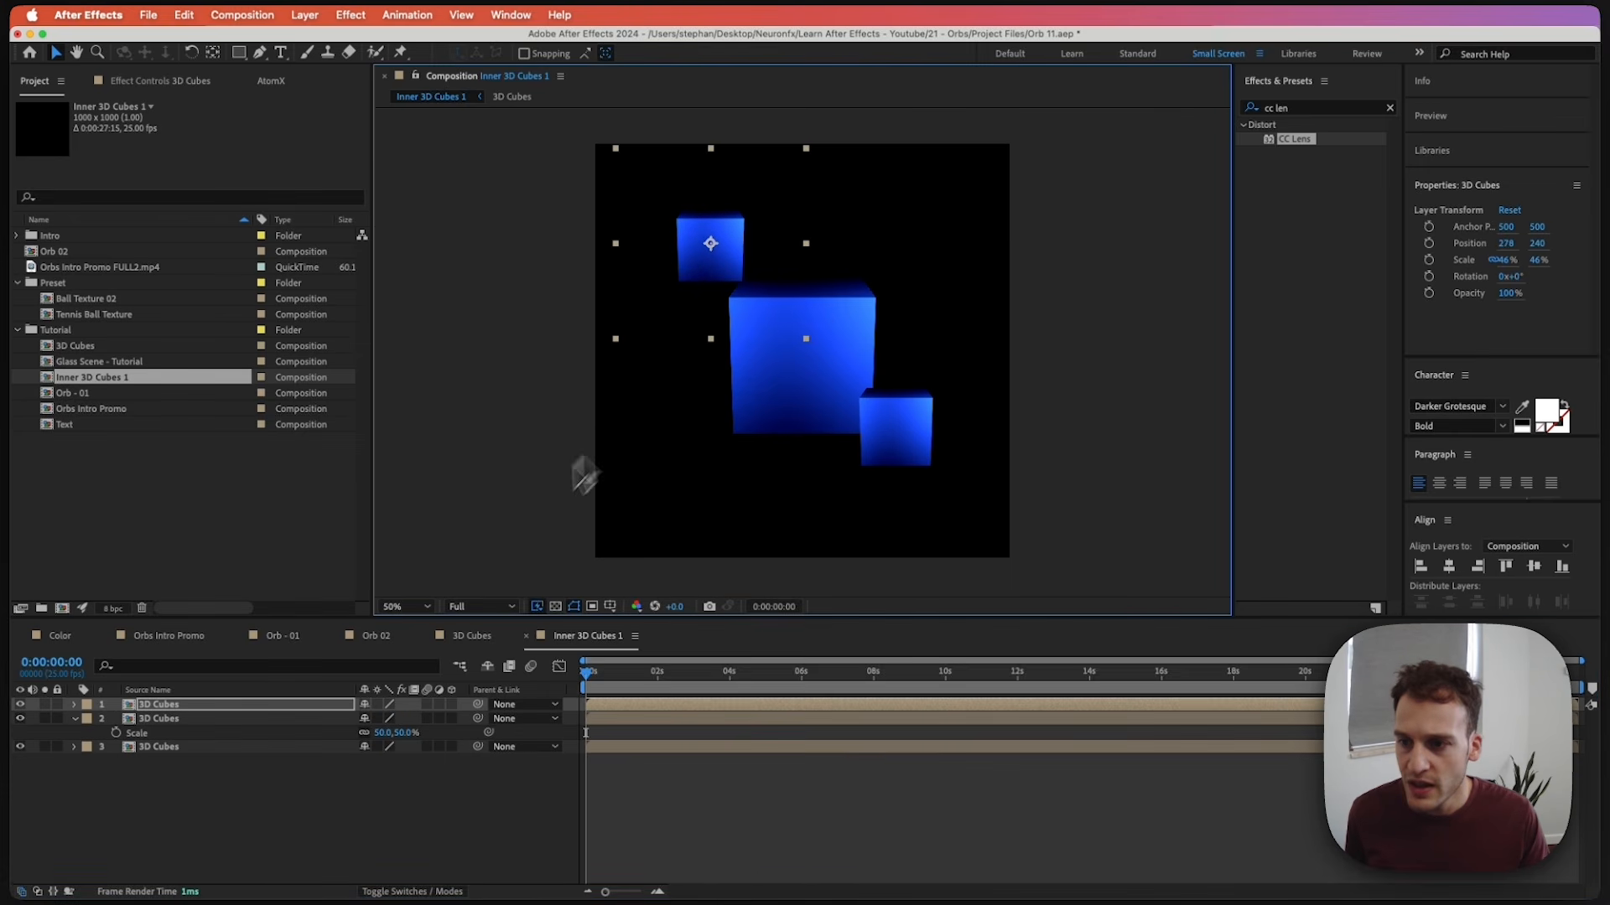
Set all three layers' blending mode to Screen and shift the two smaller cubes' layers earlier in time to offset their rotations.
key("ctrl+a")
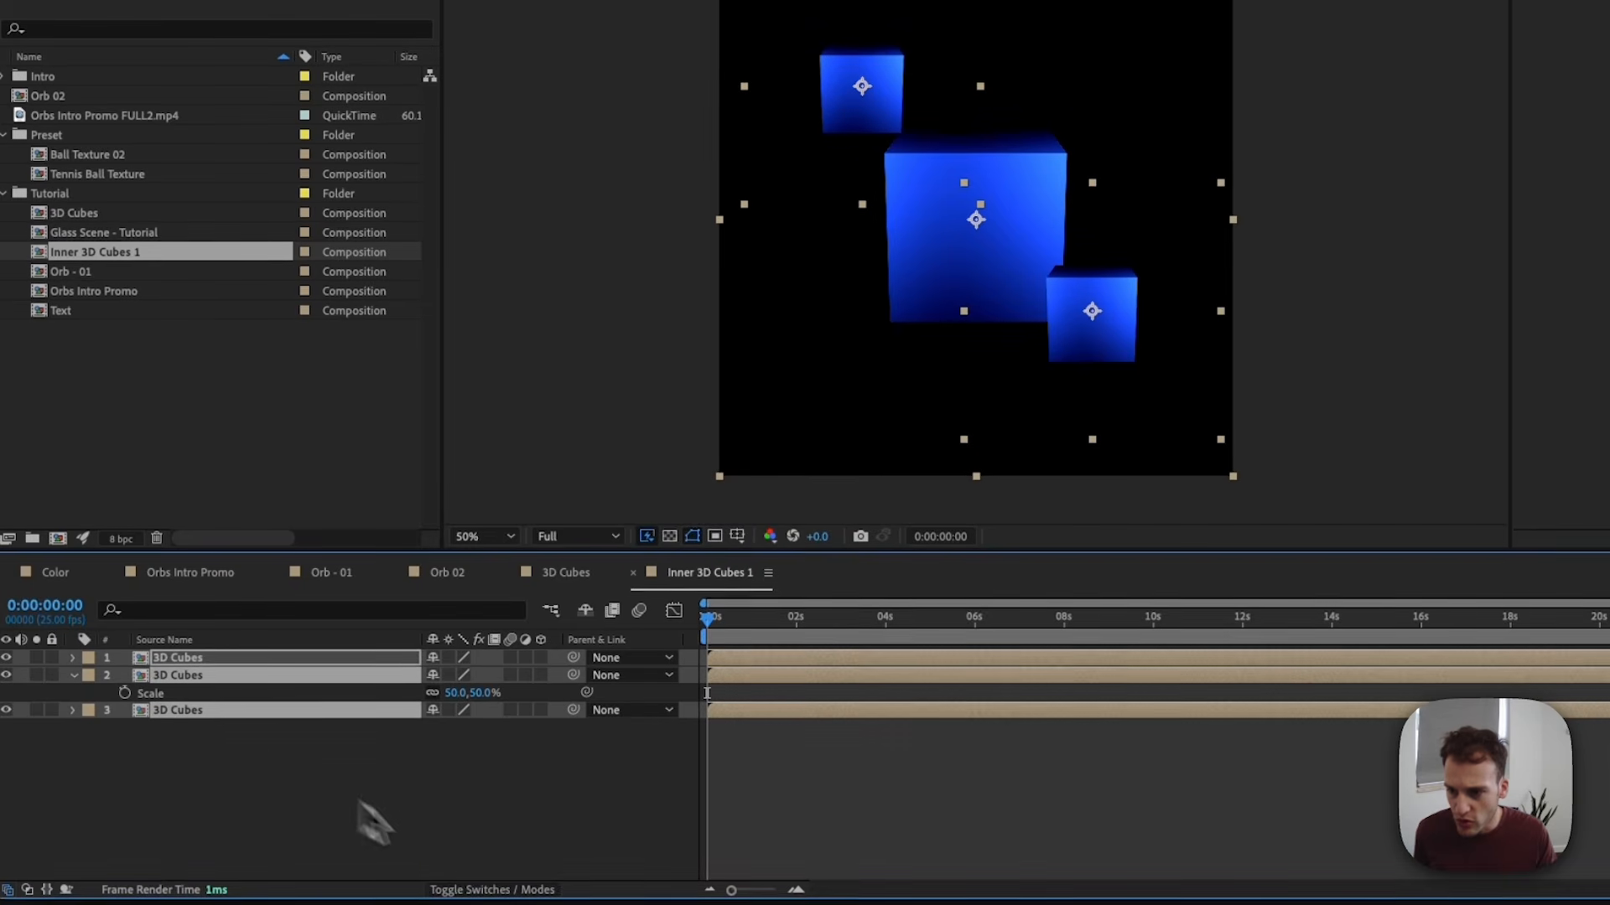
left_click(469, 890)
left_click(443, 675)
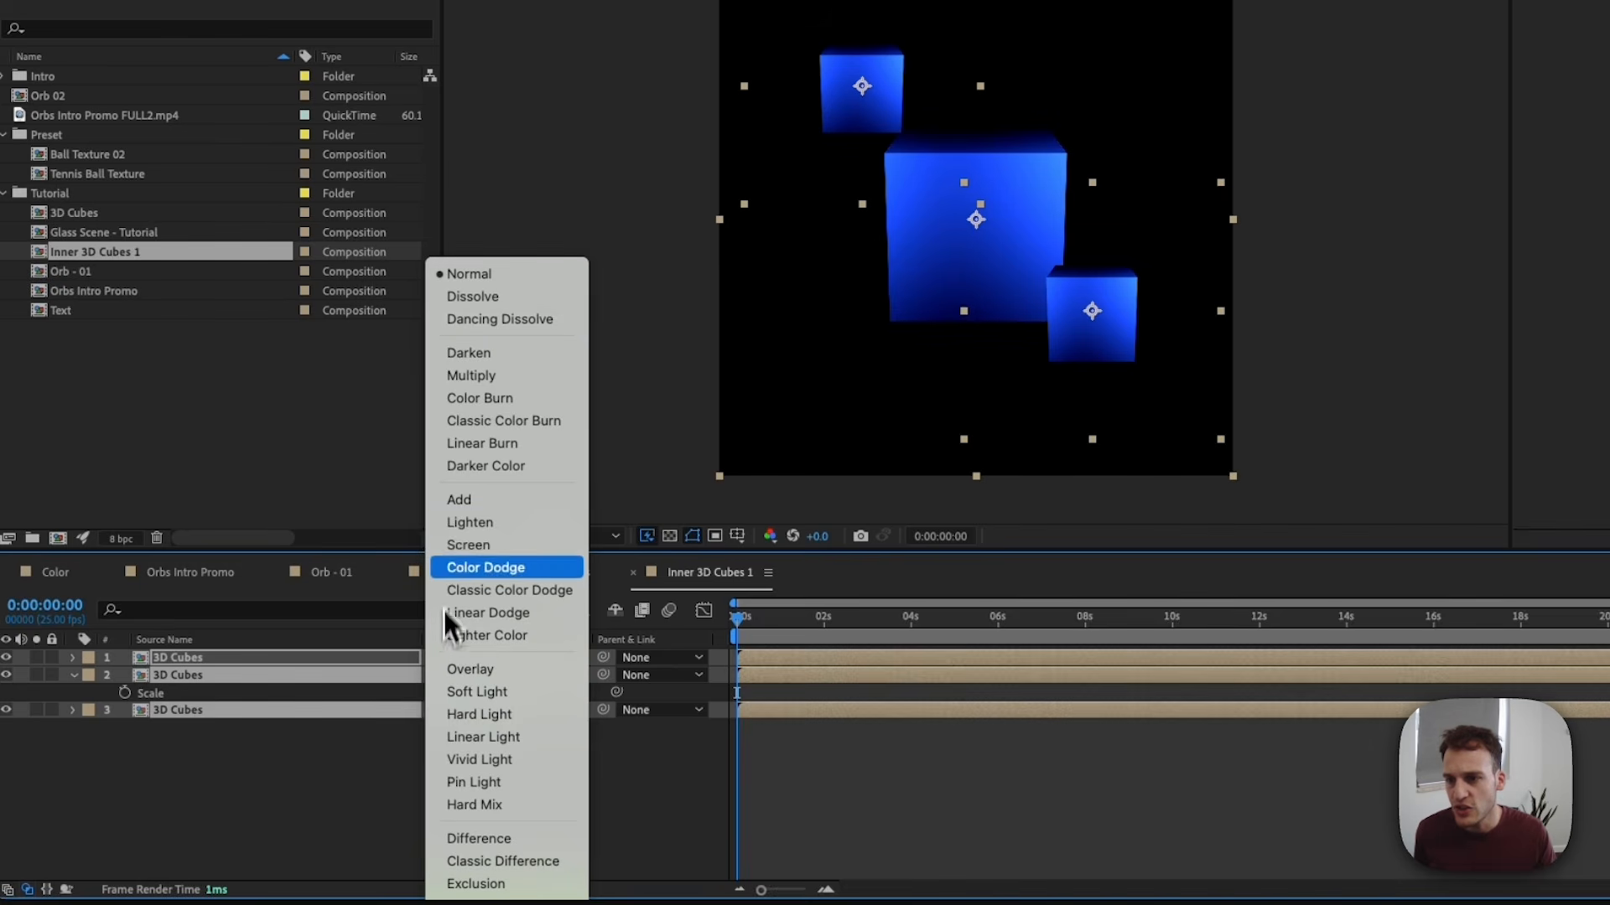
left_click(474, 544)
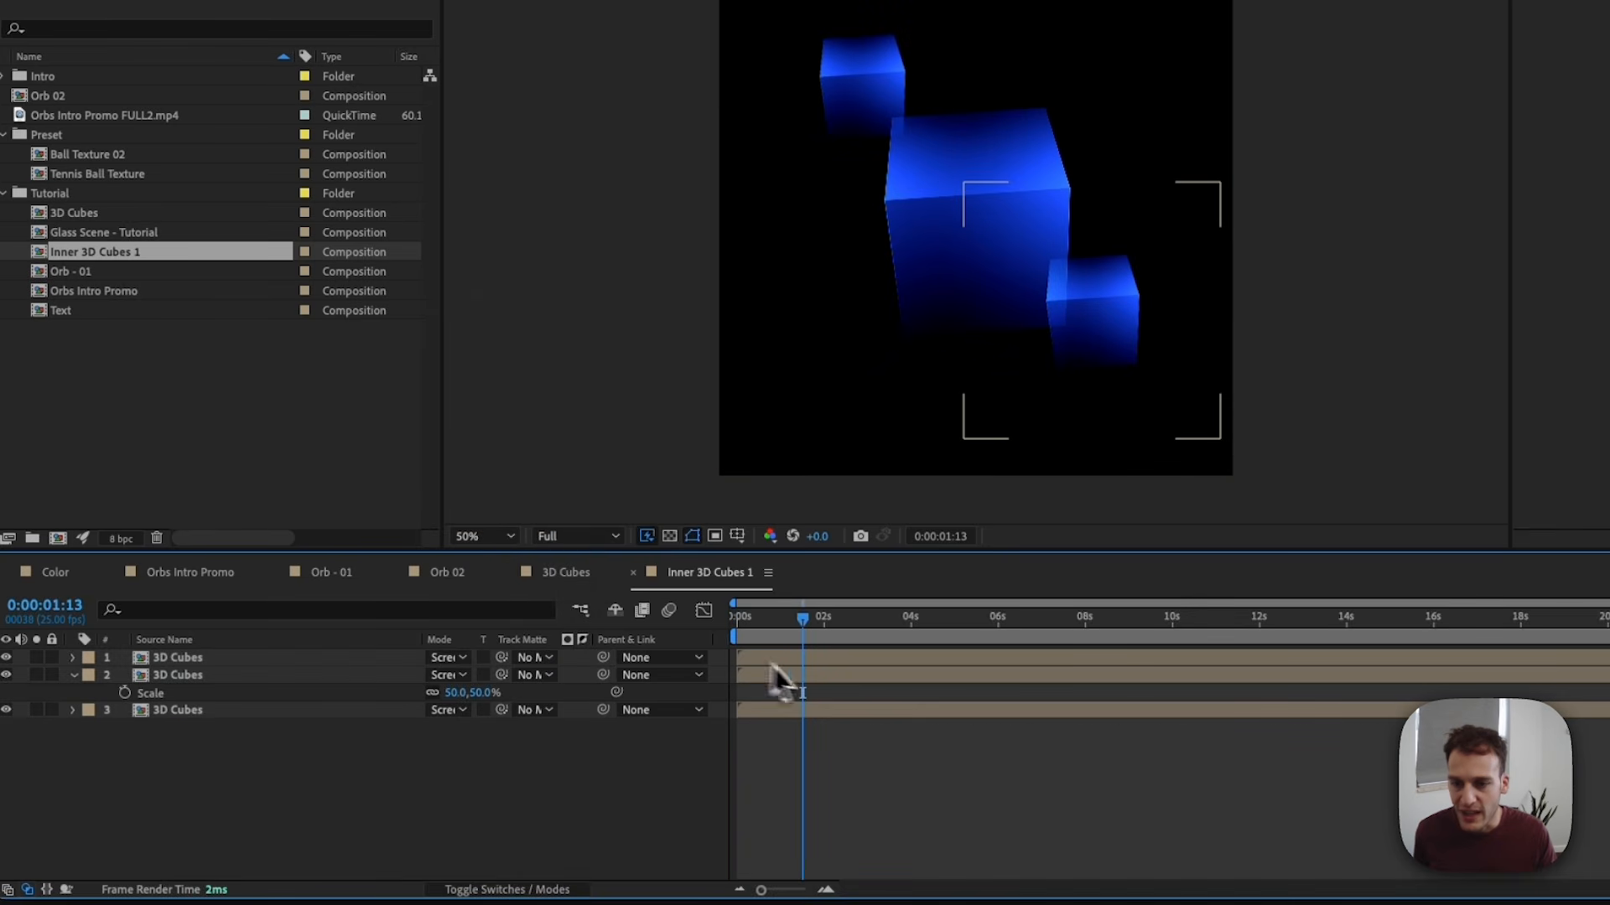
left_click_drag(802, 660, 763, 671)
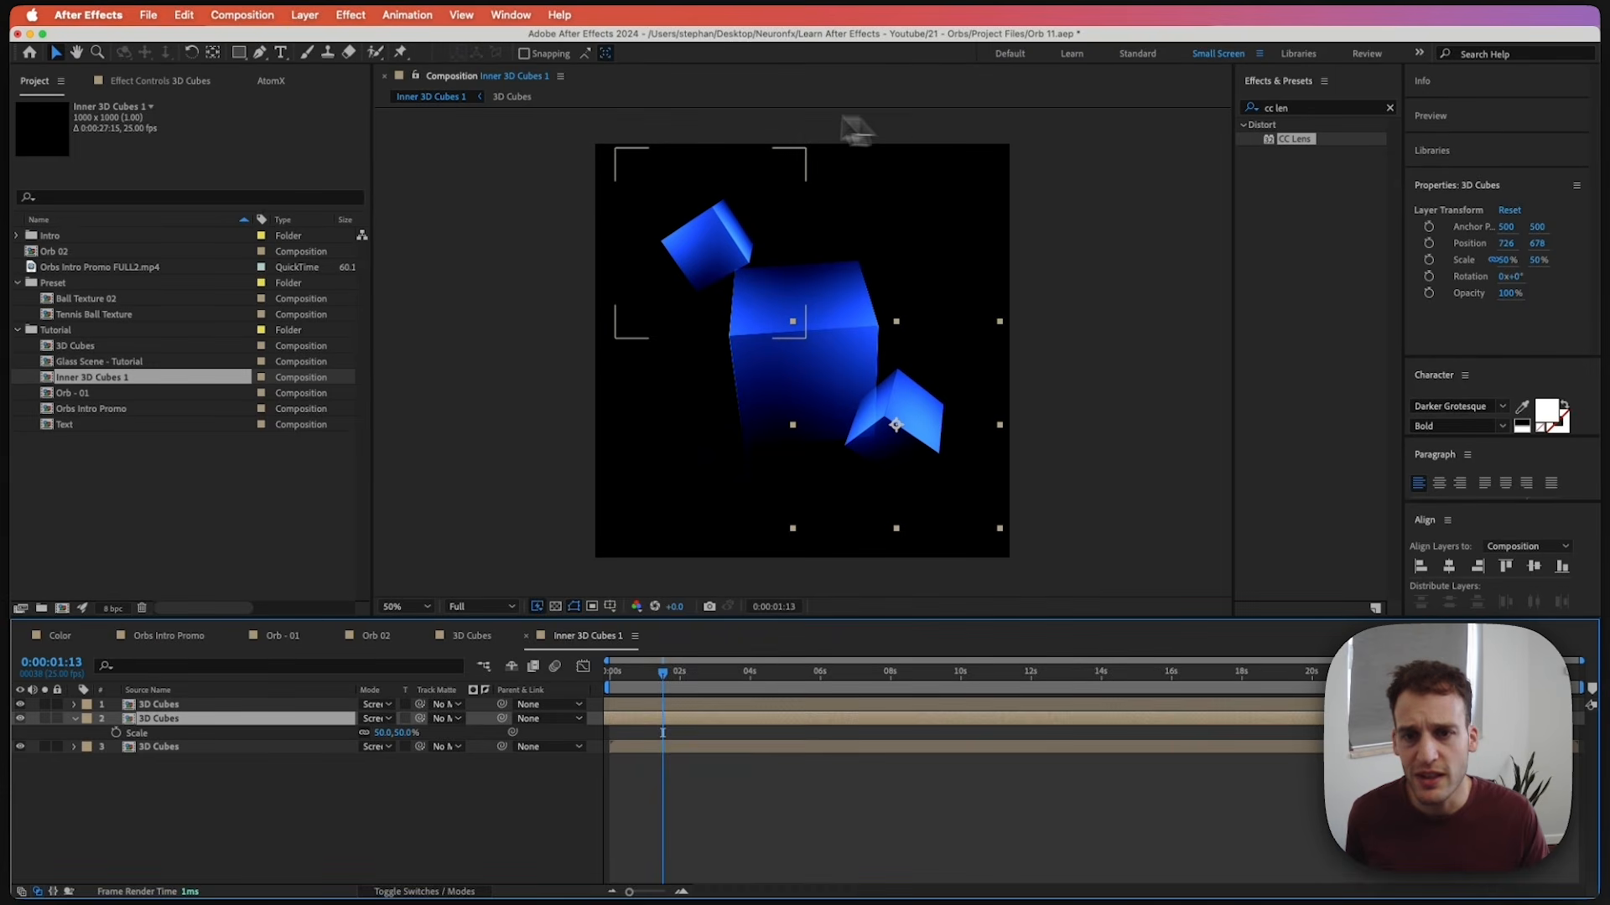
Apply Hue/Saturation to the upper-left cube's layer and set its Master Hue to 83° for a magenta color.
left_click(1298, 109)
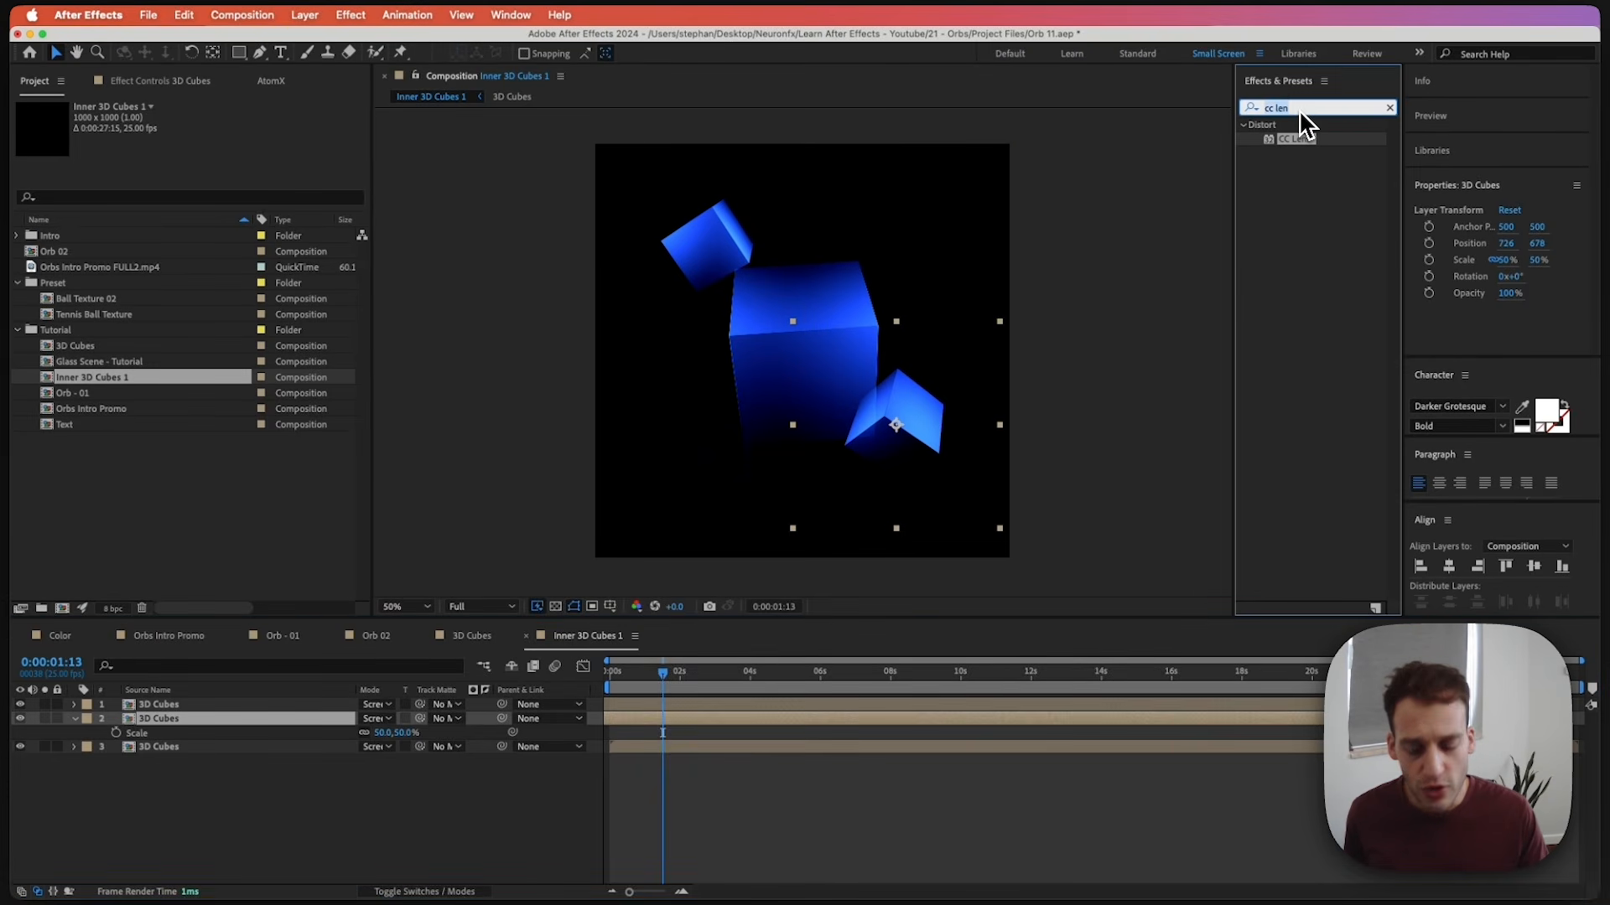
type("hue")
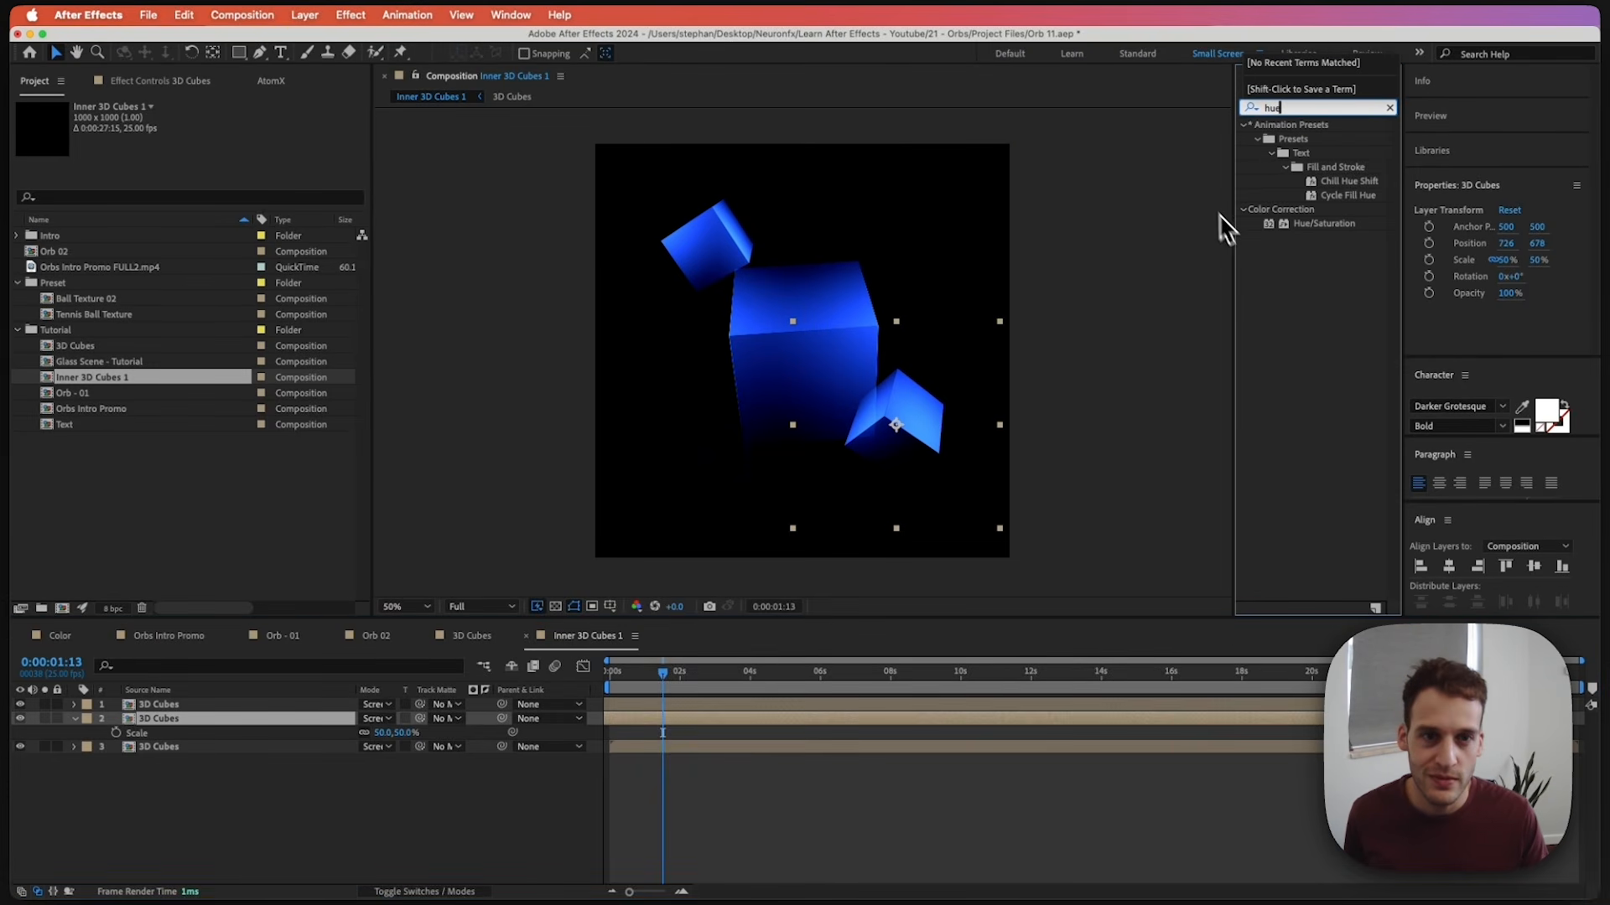
left_click_drag(1304, 225, 184, 706)
left_click_drag(226, 233, 248, 243)
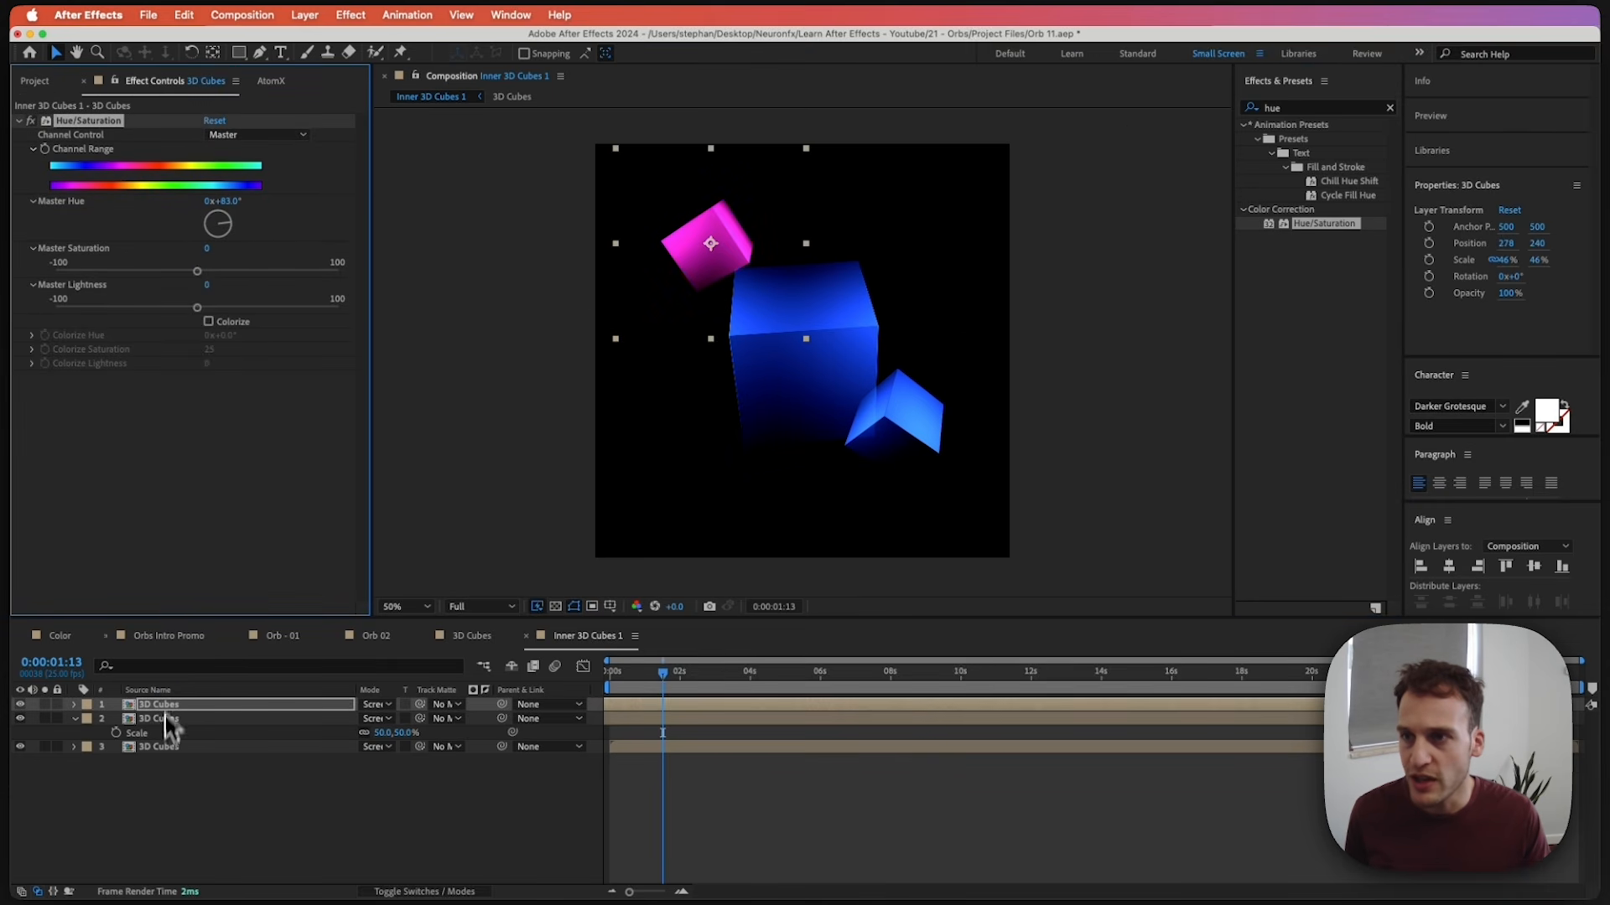
Apply Hue/Saturation to the lower-right cube's layer, set its Master Hue to -75° for green, and preview the animation.
left_click(251, 718)
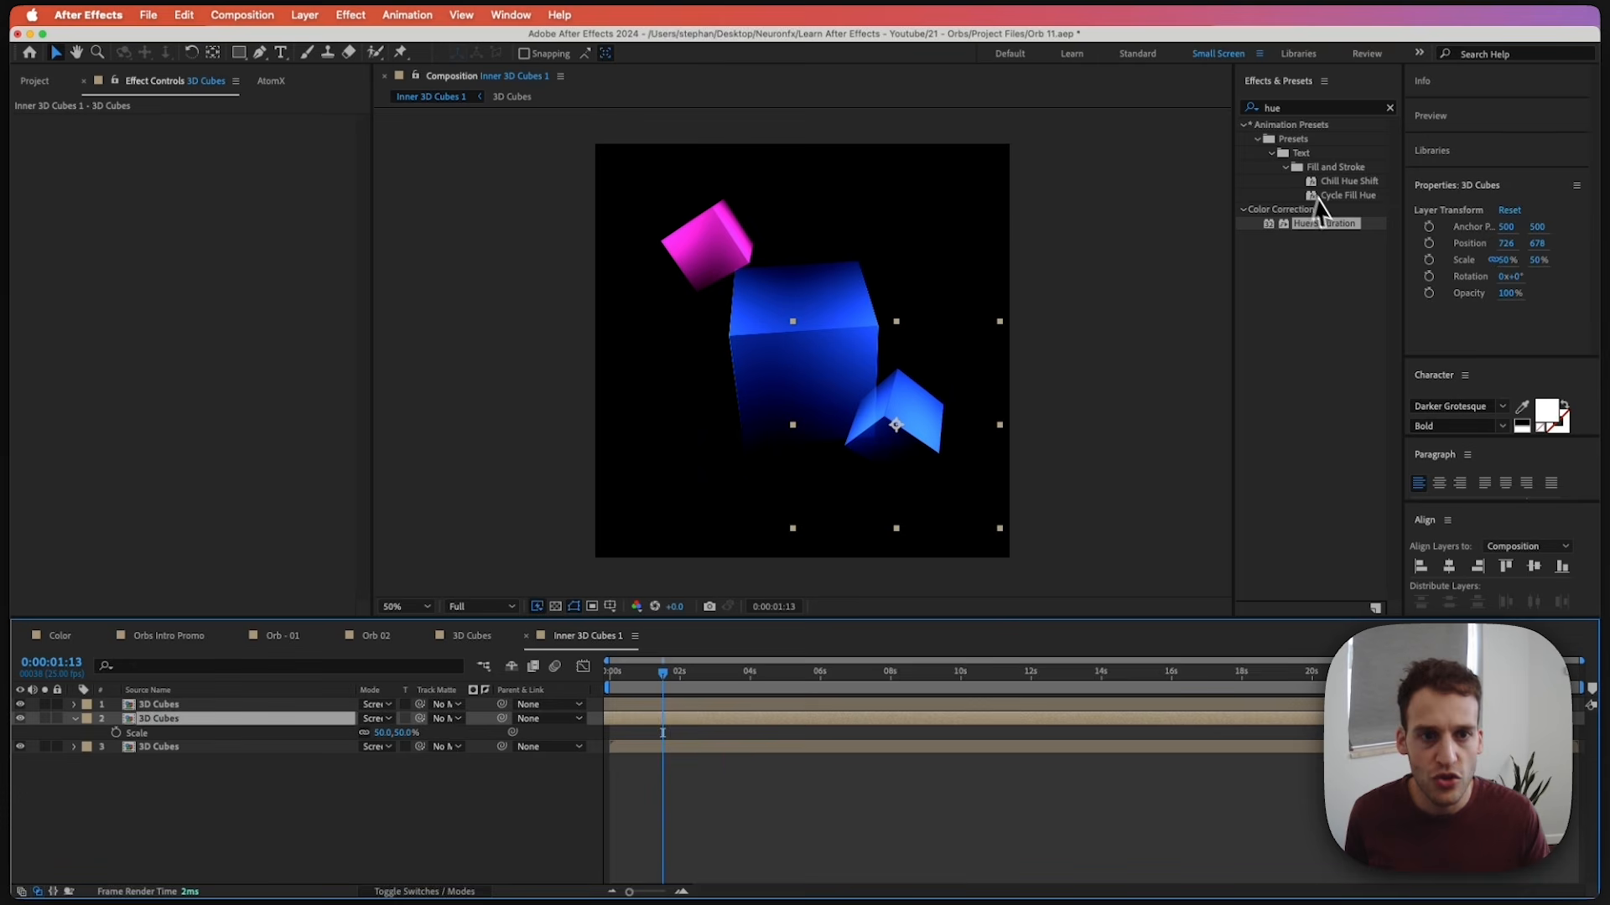
double_click(1323, 223)
left_click_drag(223, 223, 209, 235)
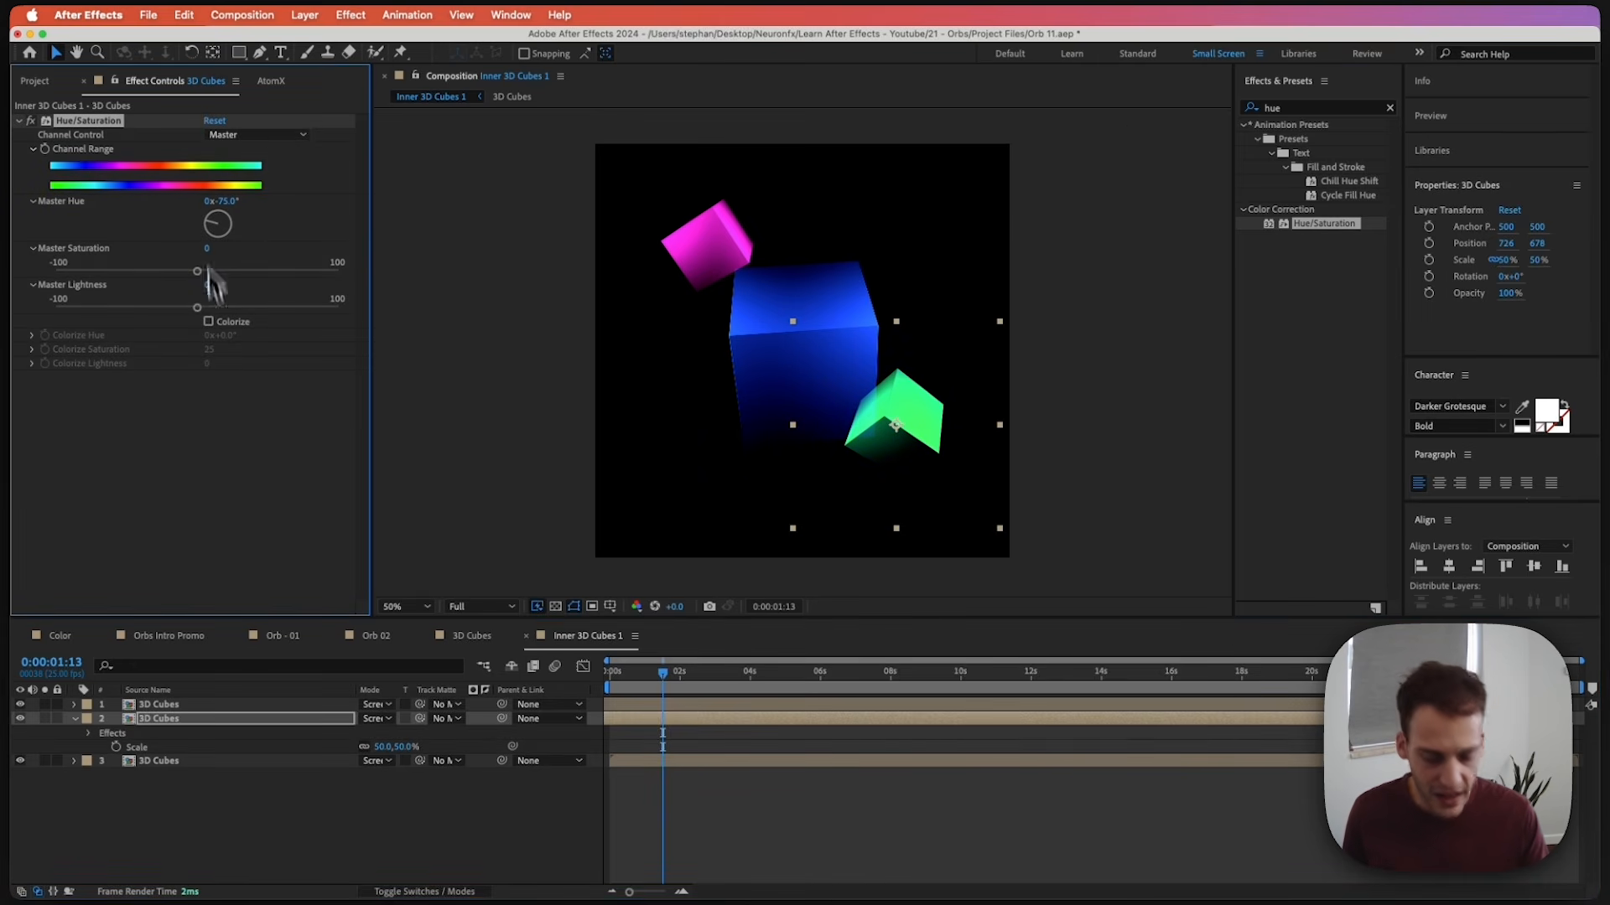
key("space")
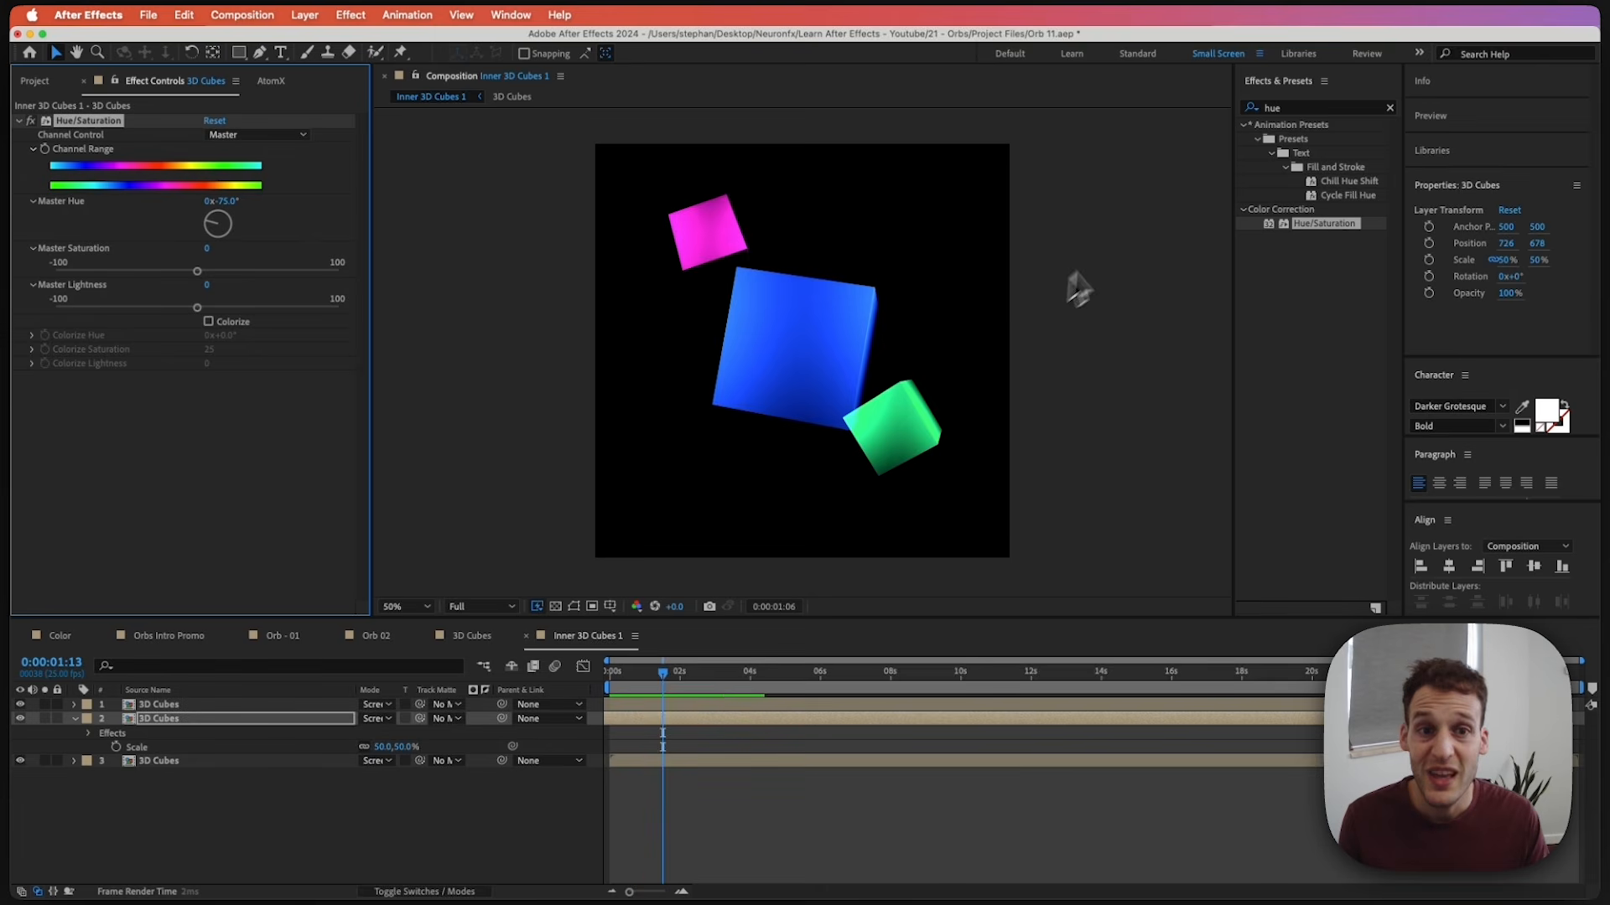
Apply Fast Box Blur to the green cube's layer with a Blur Radius of 10.
left_click(1281, 112)
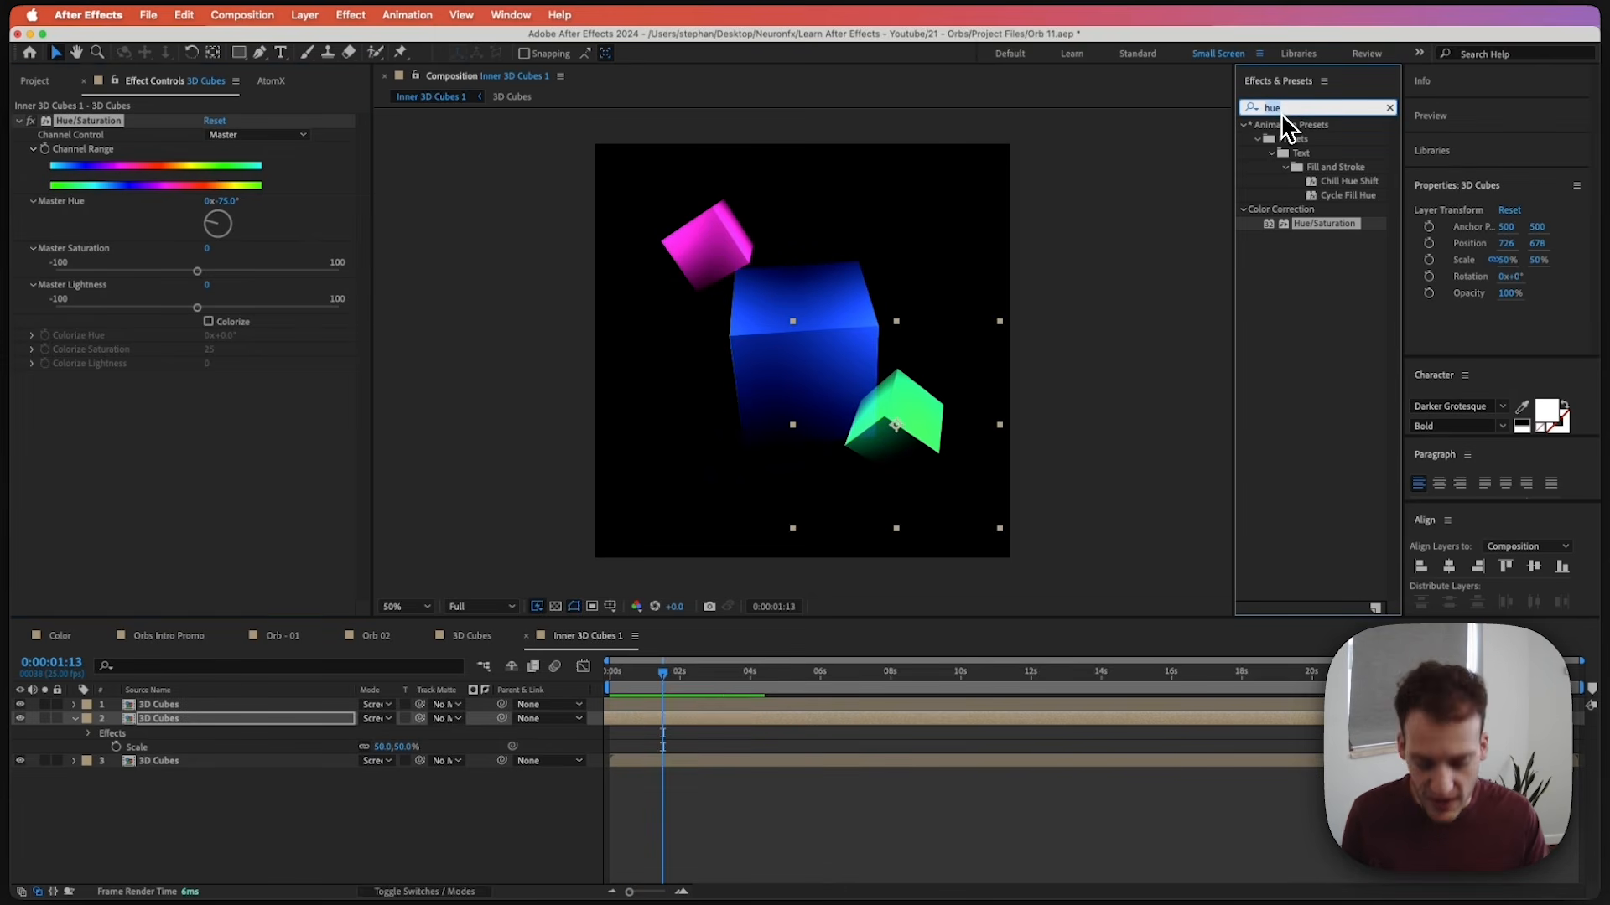
type("fast")
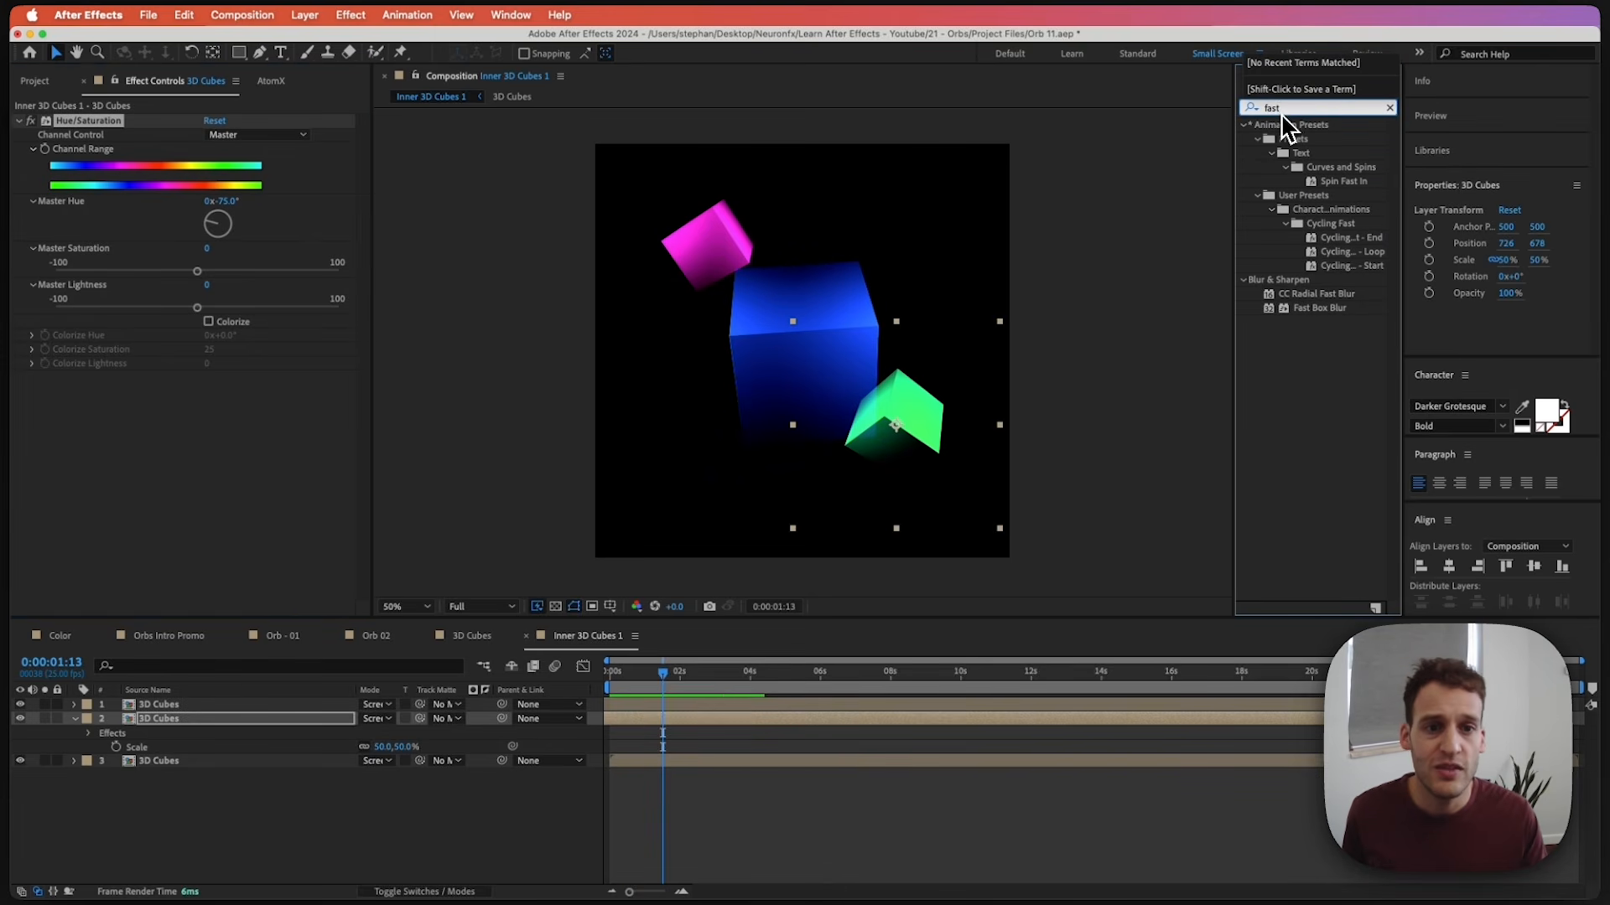
left_click_drag(1334, 309, 185, 736)
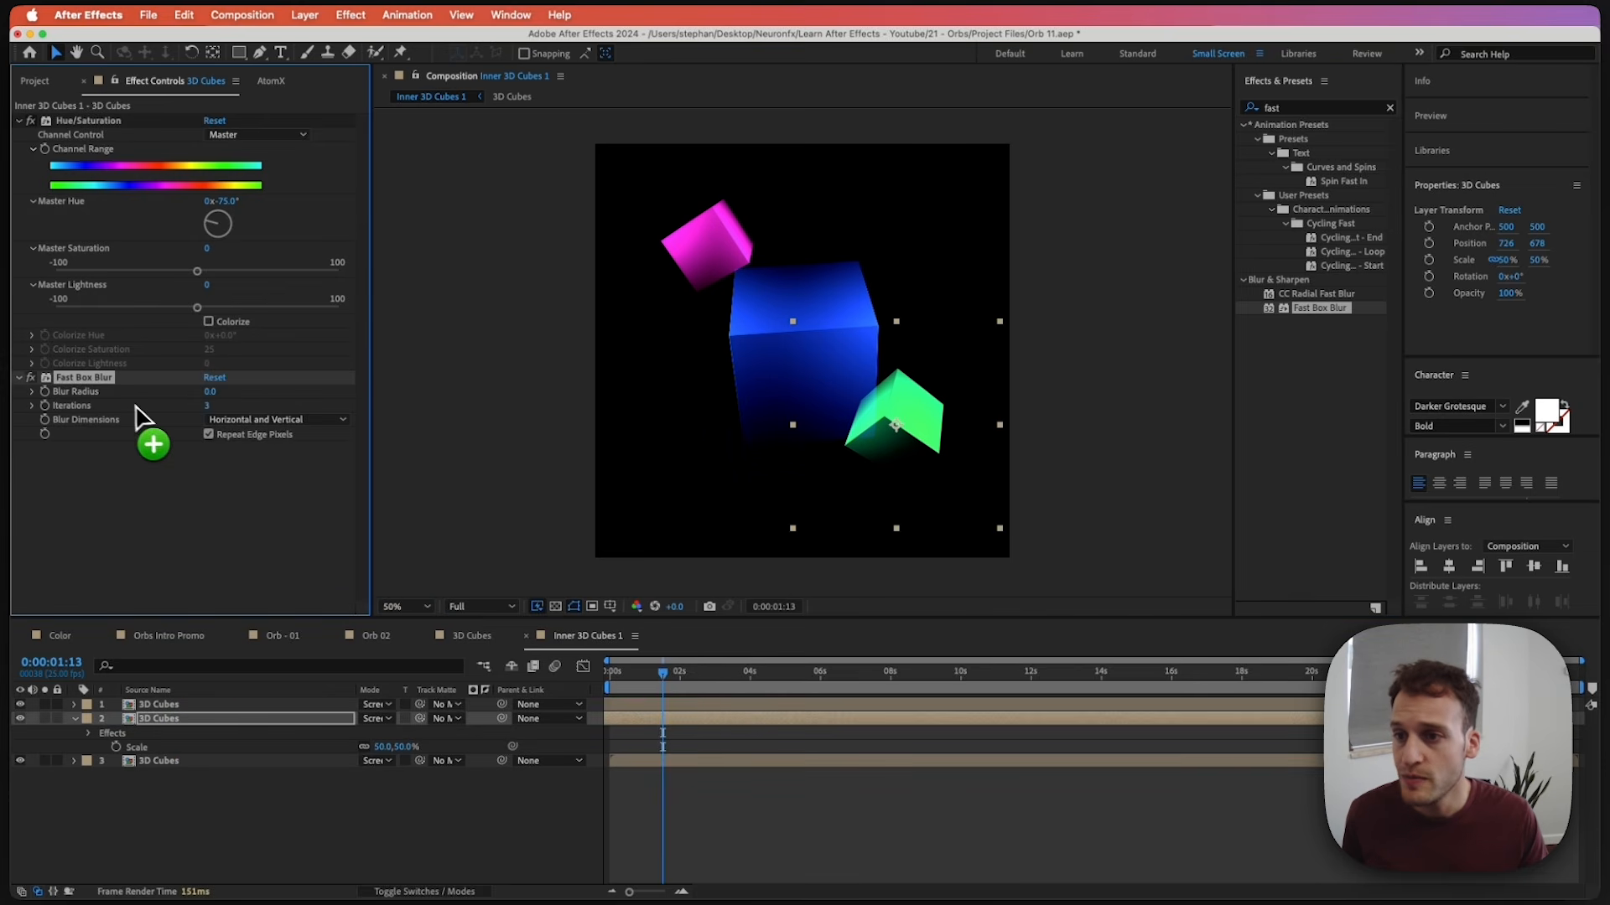
left_click_drag(210, 391, 216, 394)
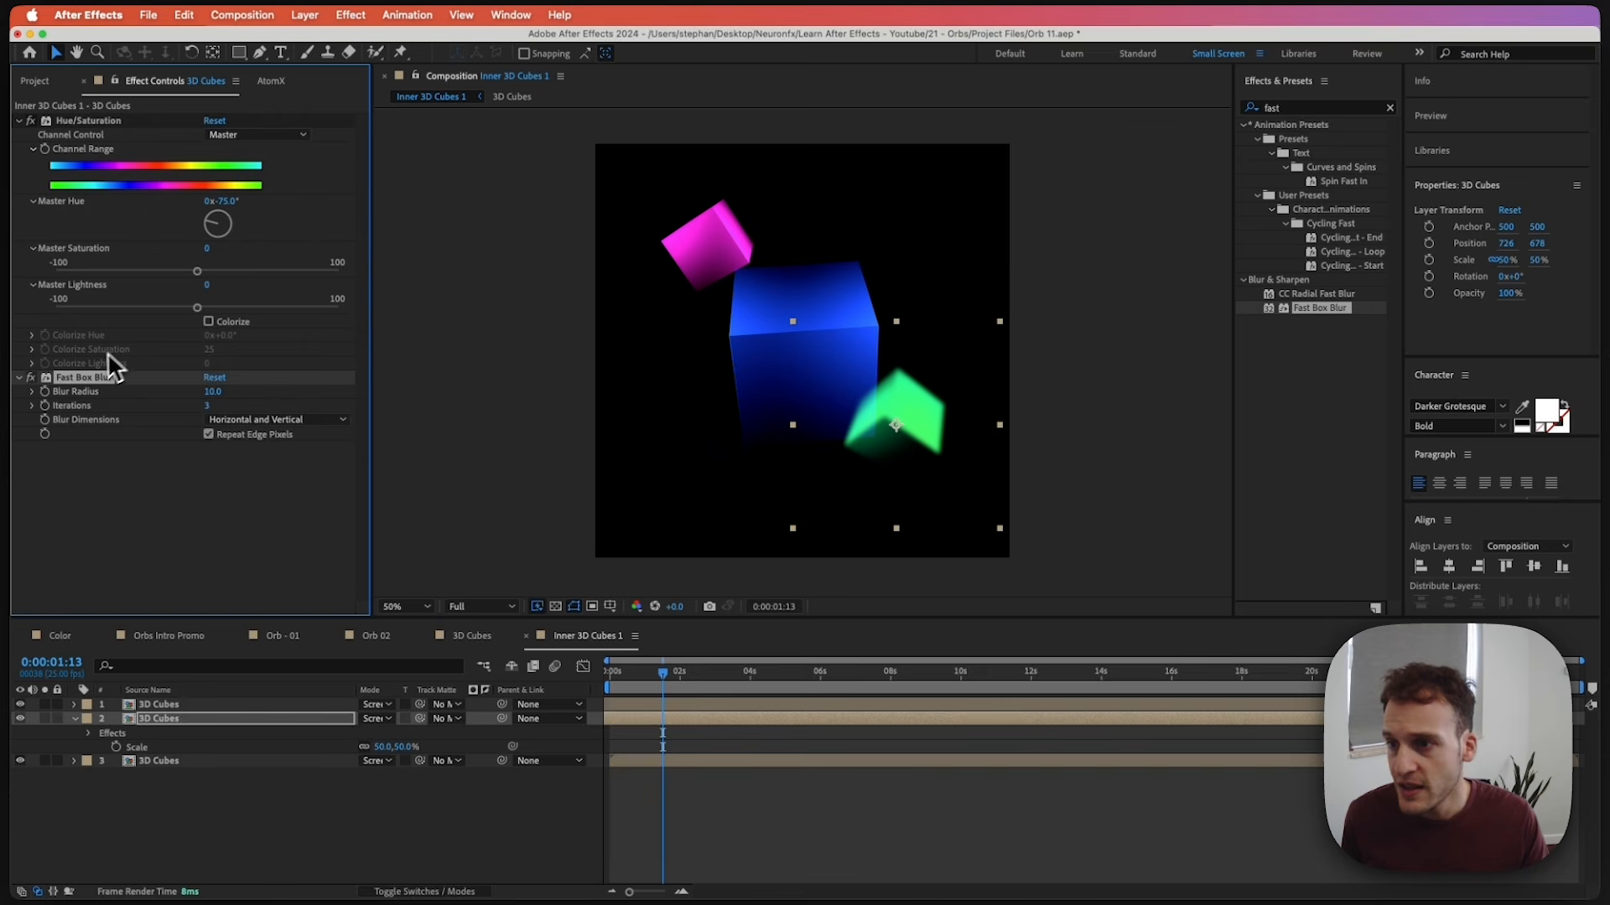
Copy the green cube layer's Fast Box Blur onto the magenta and blue cubes' layers.
key("super+c")
left_click(148, 704)
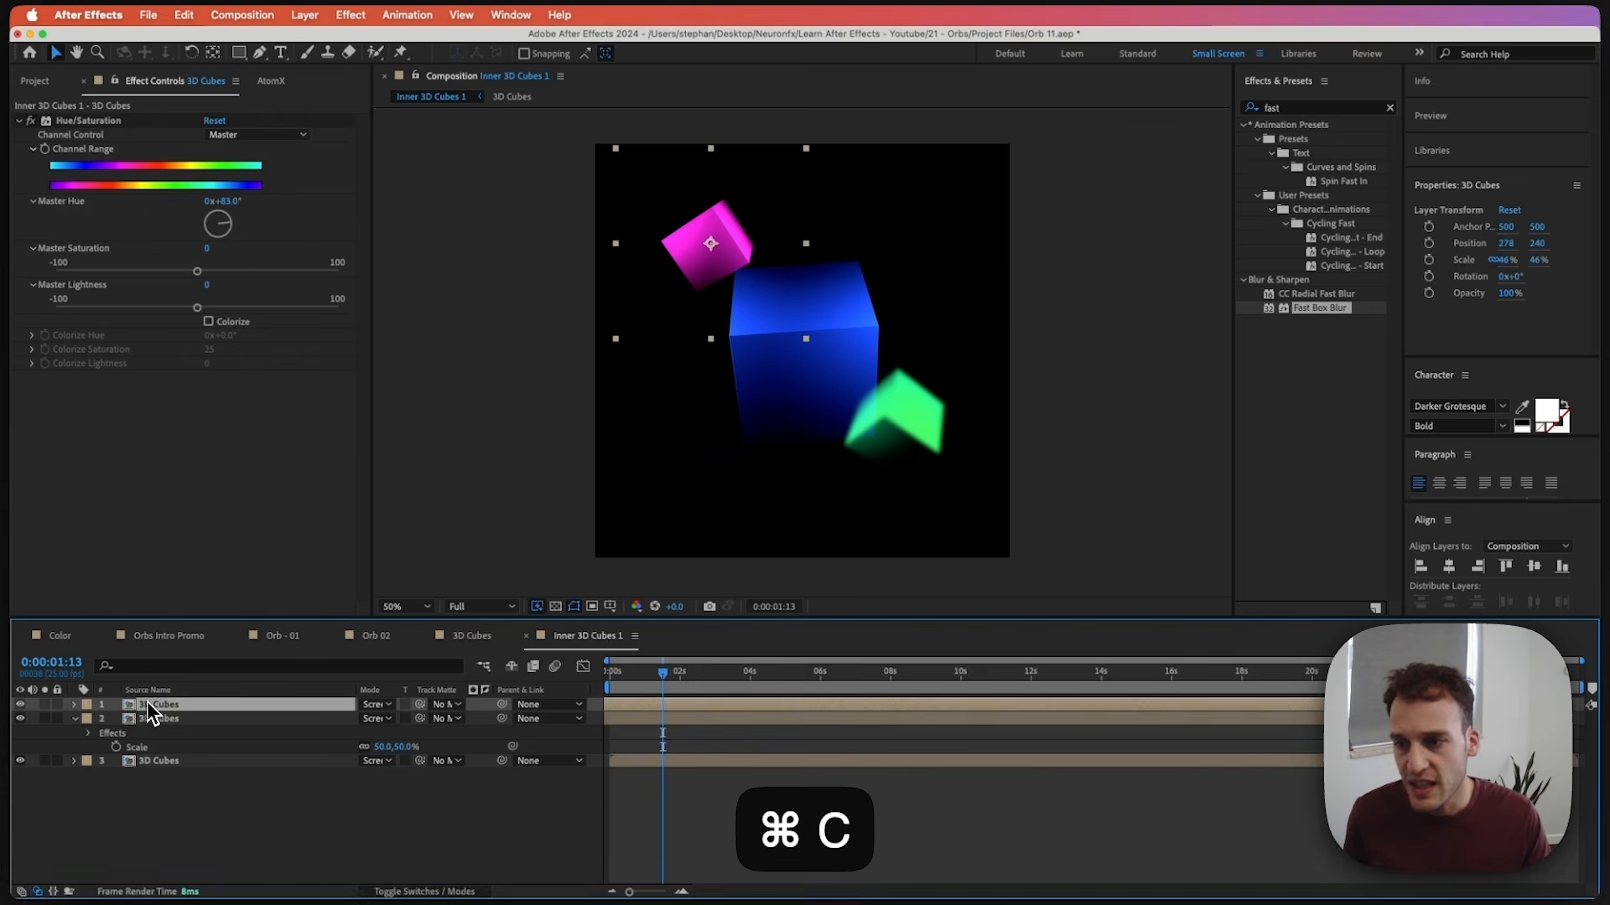
key("super+v")
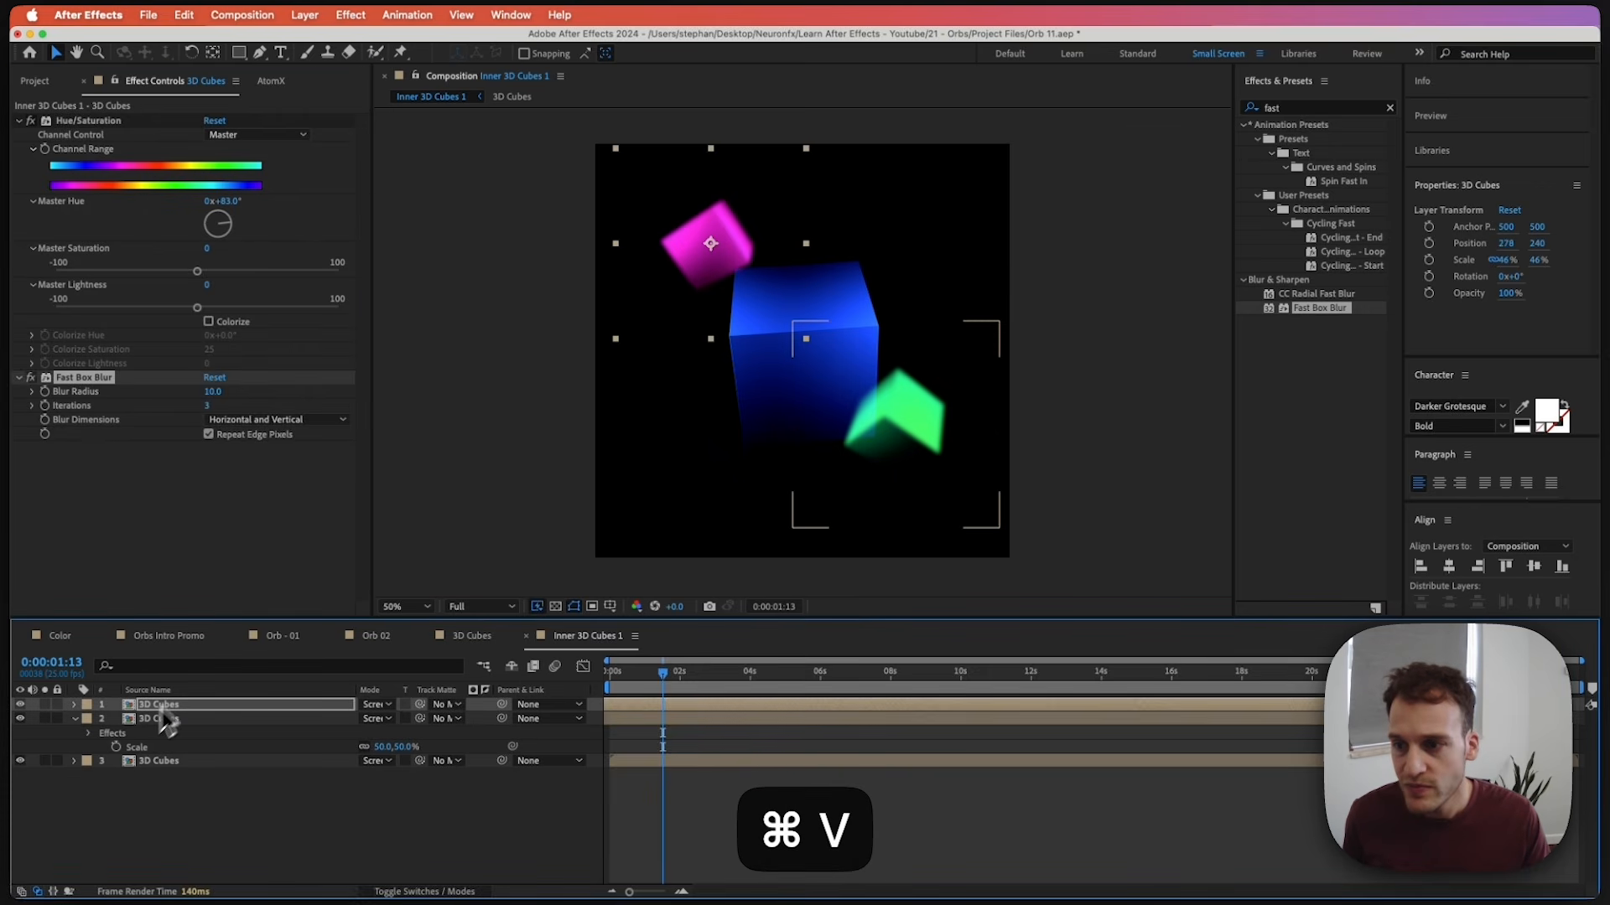
left_click(158, 761)
key("super+v")
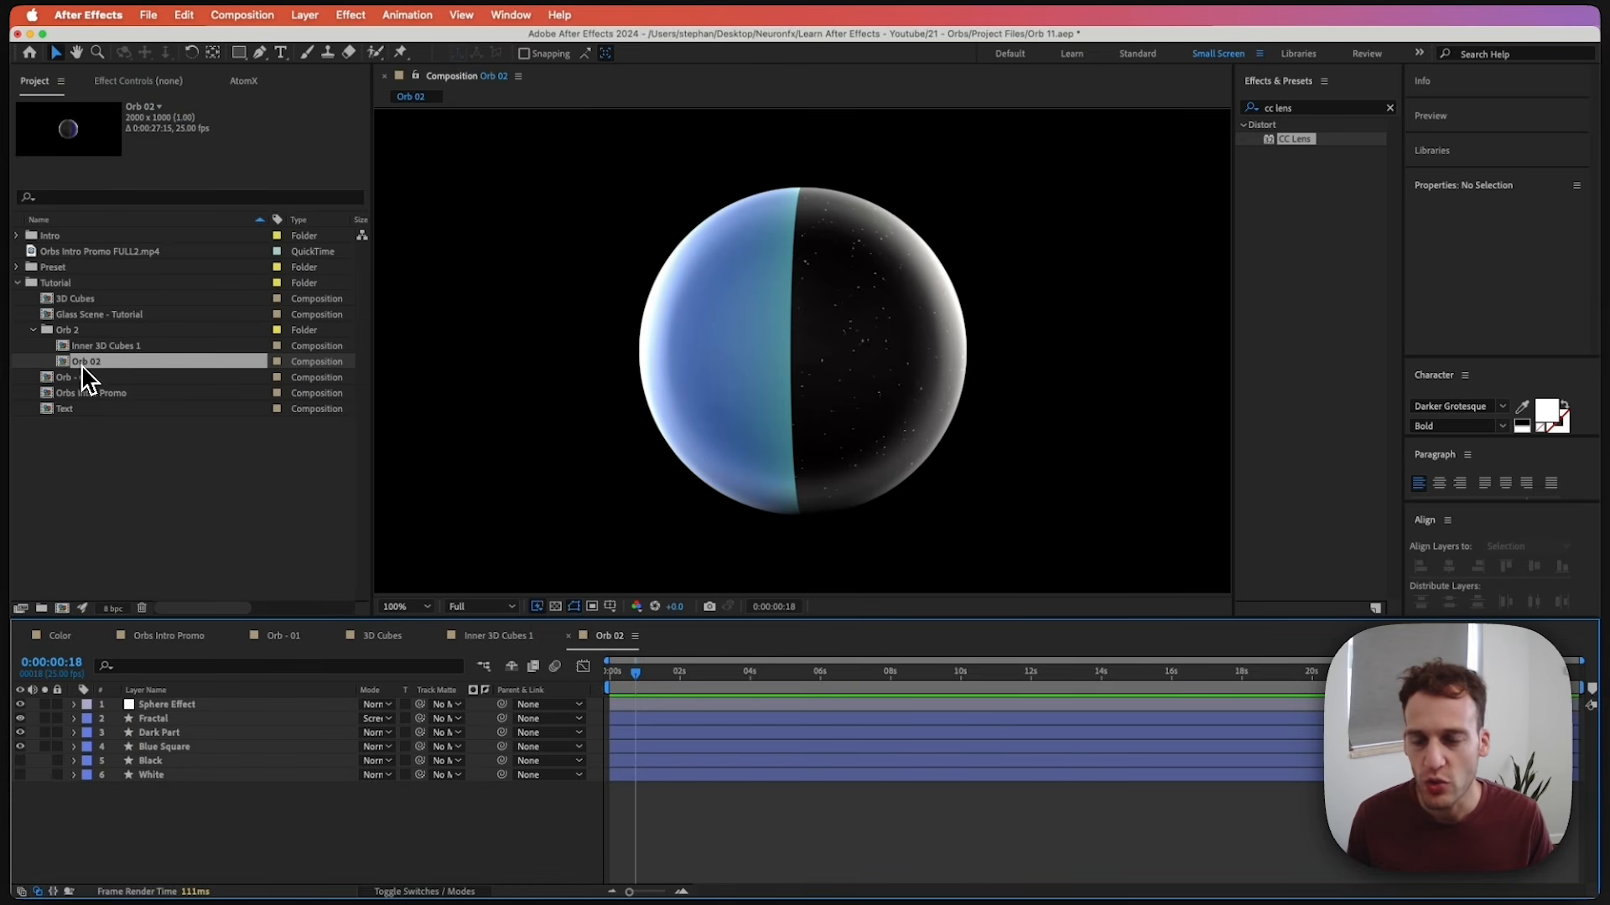
Pre-compose all six layers of the Orb 02 composition into a new composition named Orb 2 - Texture.
mouse_move(635, 671)
left_mouse_down()
mouse_move(685, 680)
mouse_move(657, 686)
left_mouse_up()
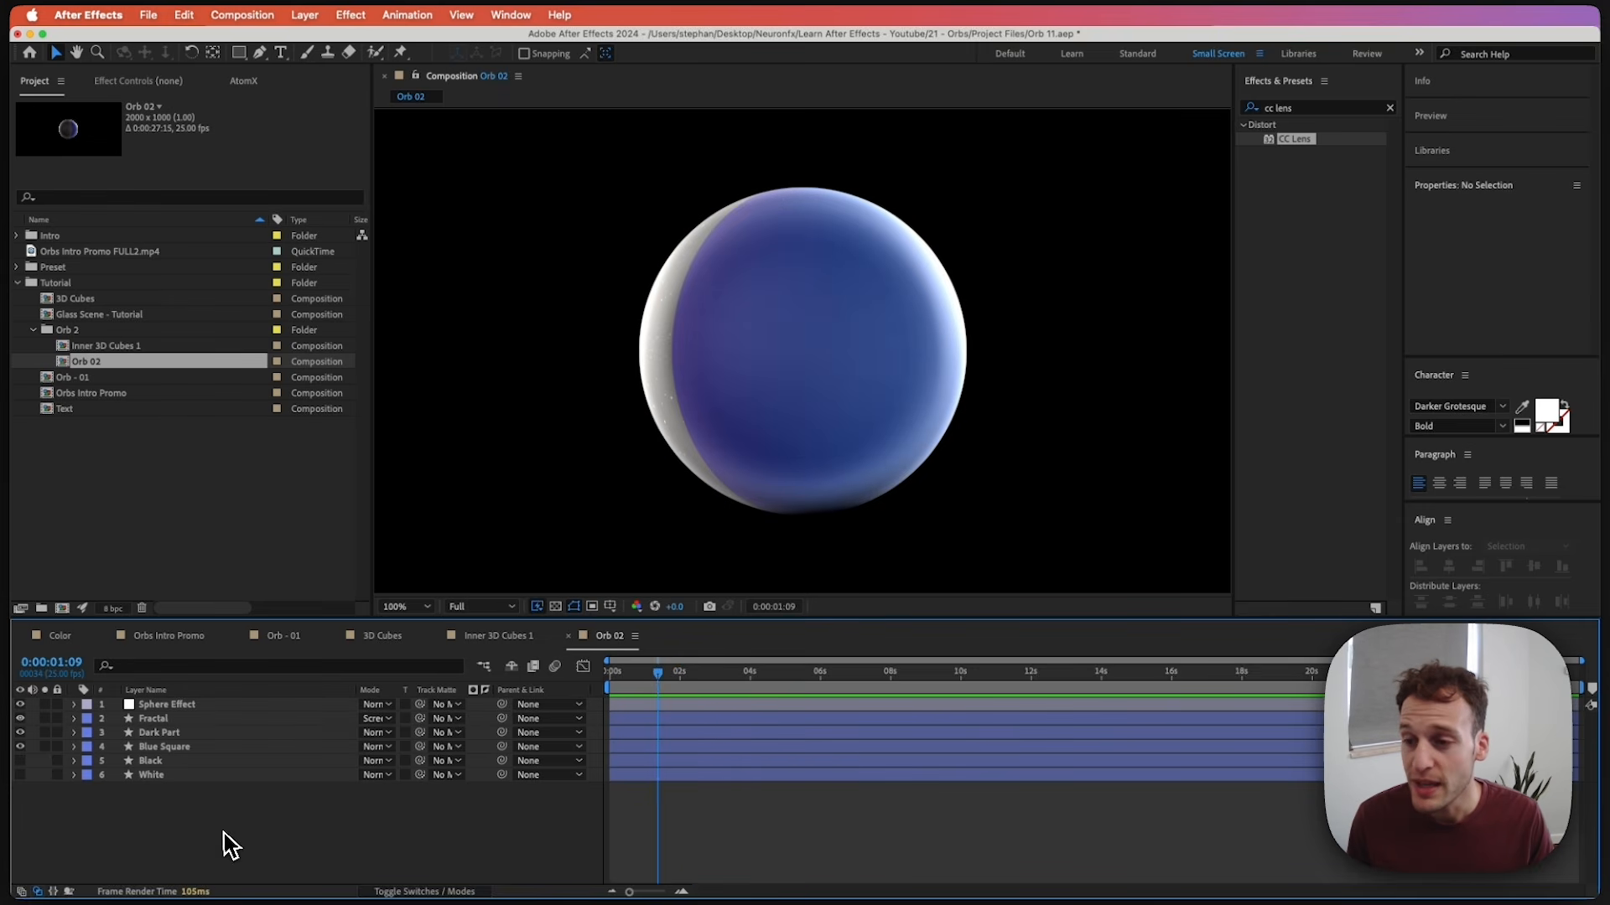
left_click_drag(224, 833, 169, 706)
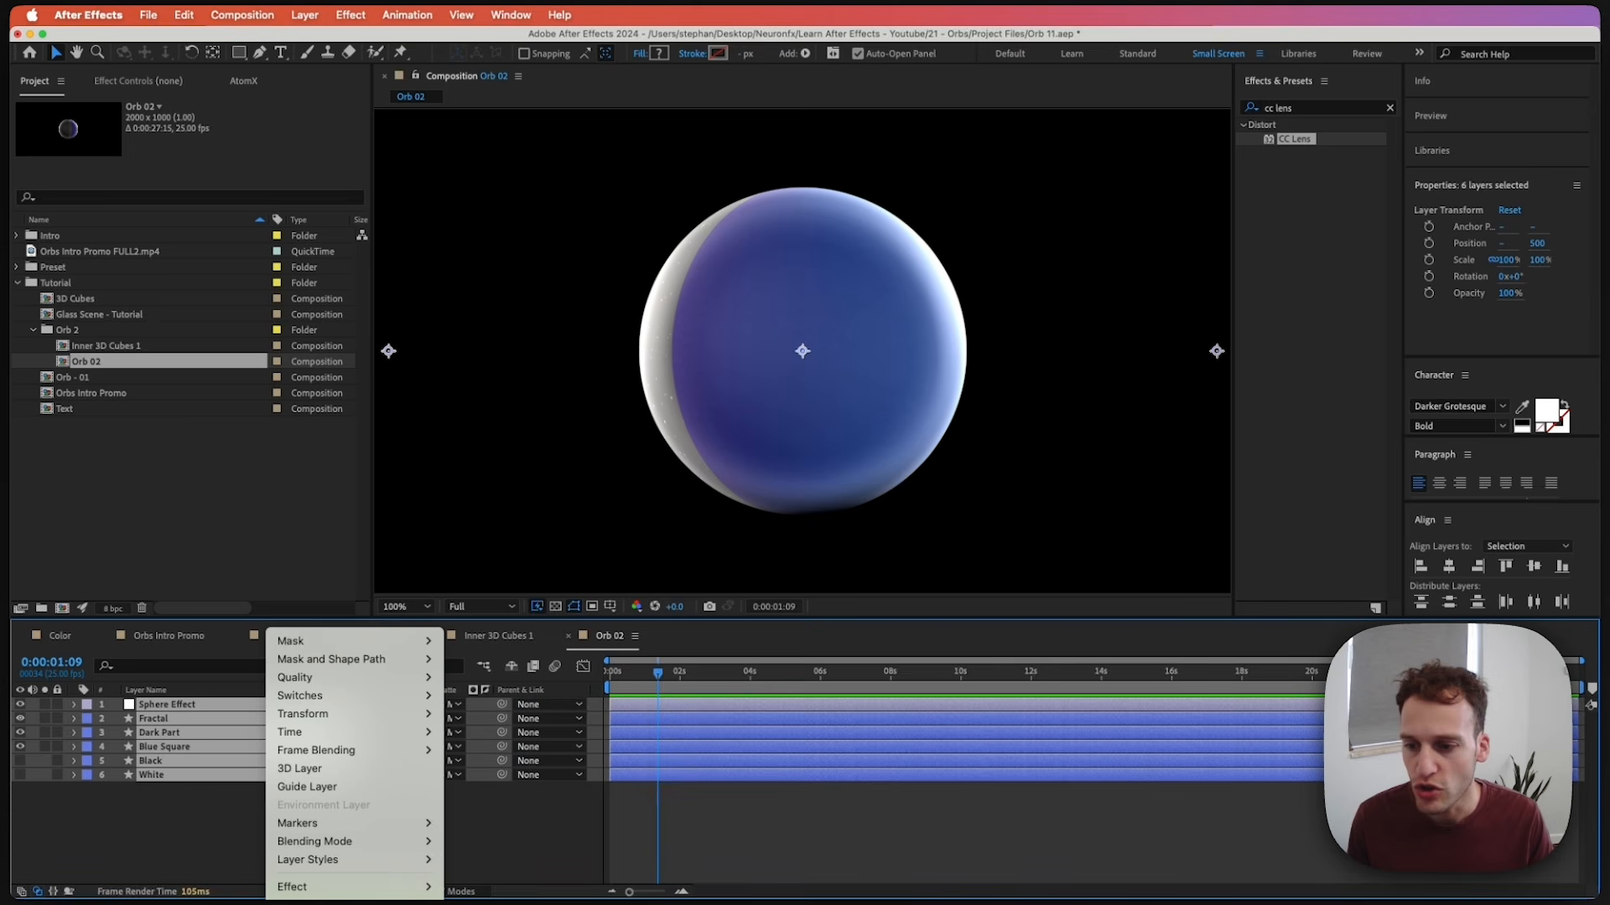
left_click(386, 901)
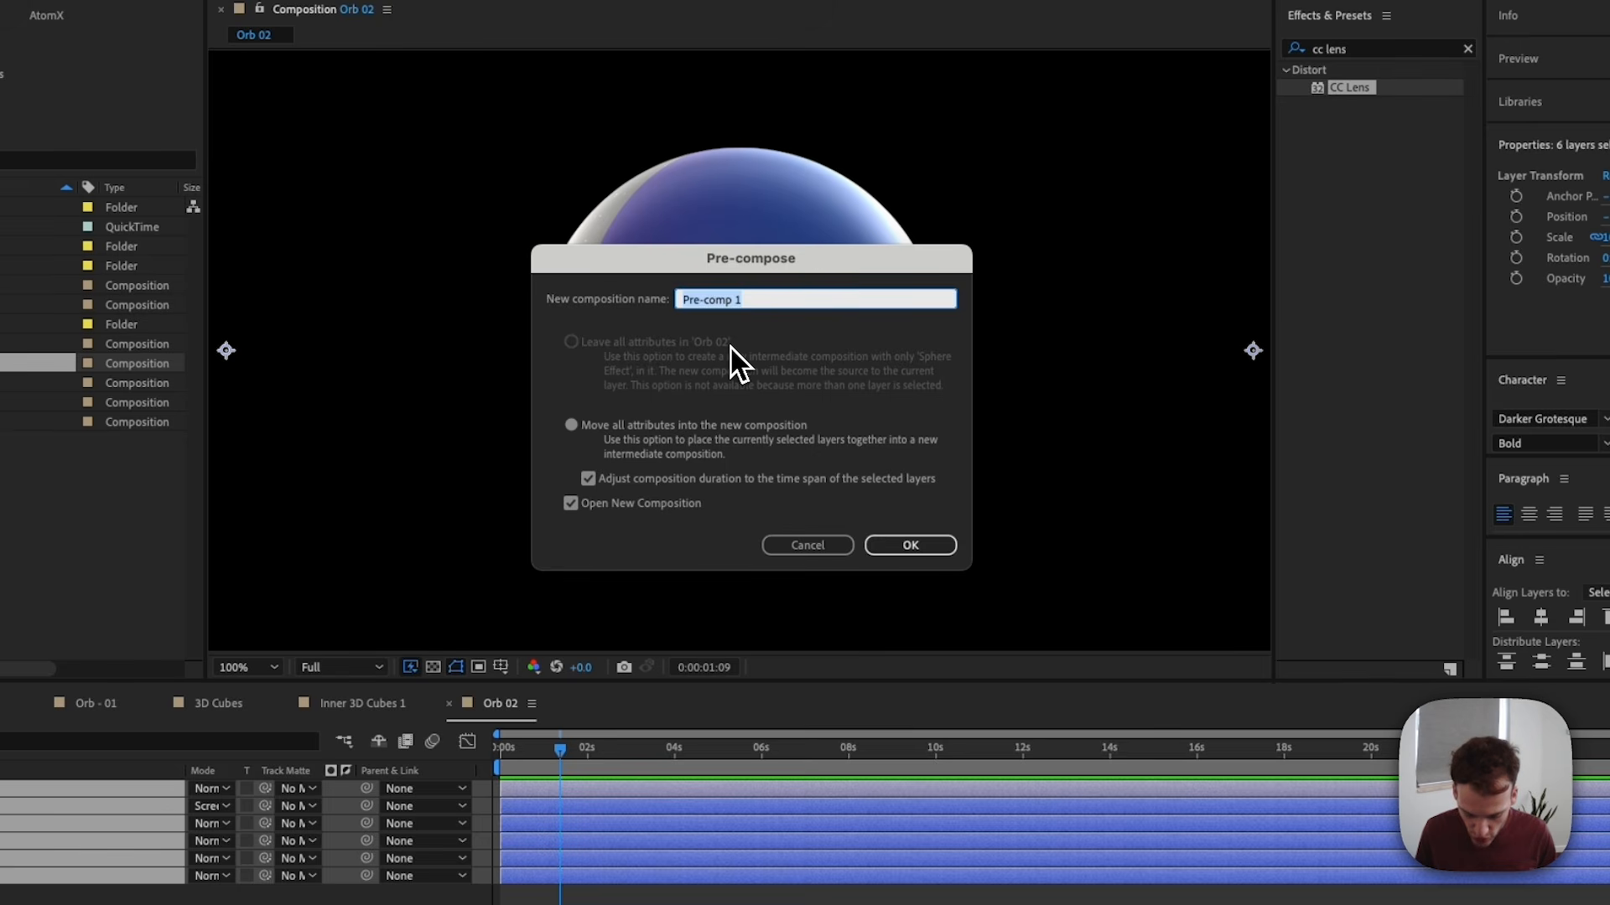
type("Orb 2")
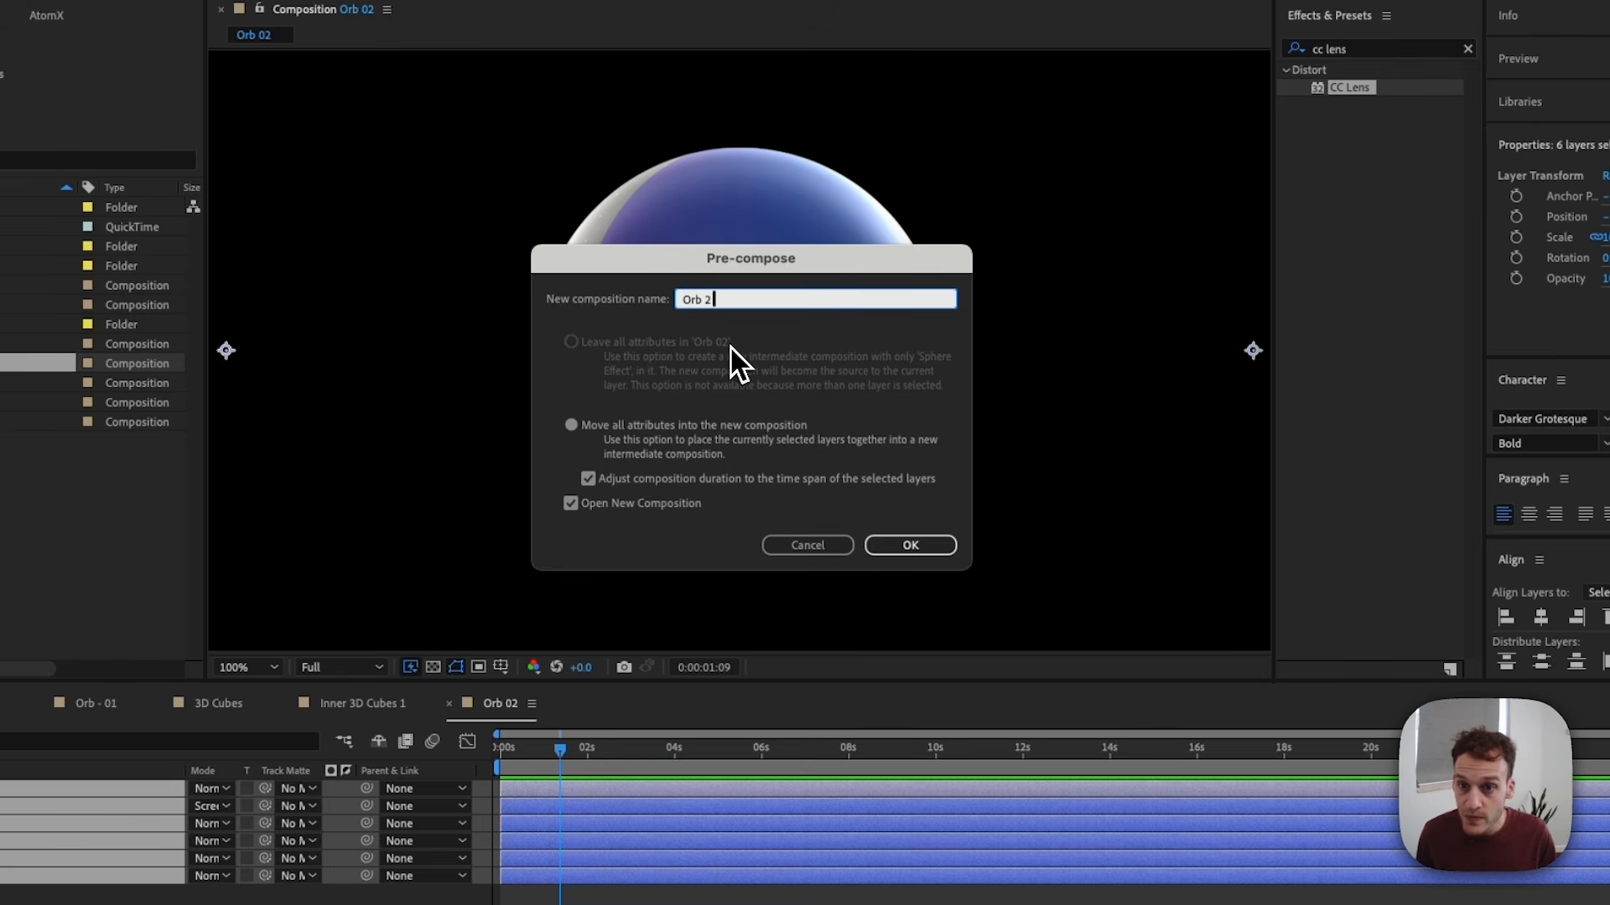
type(" - Texture")
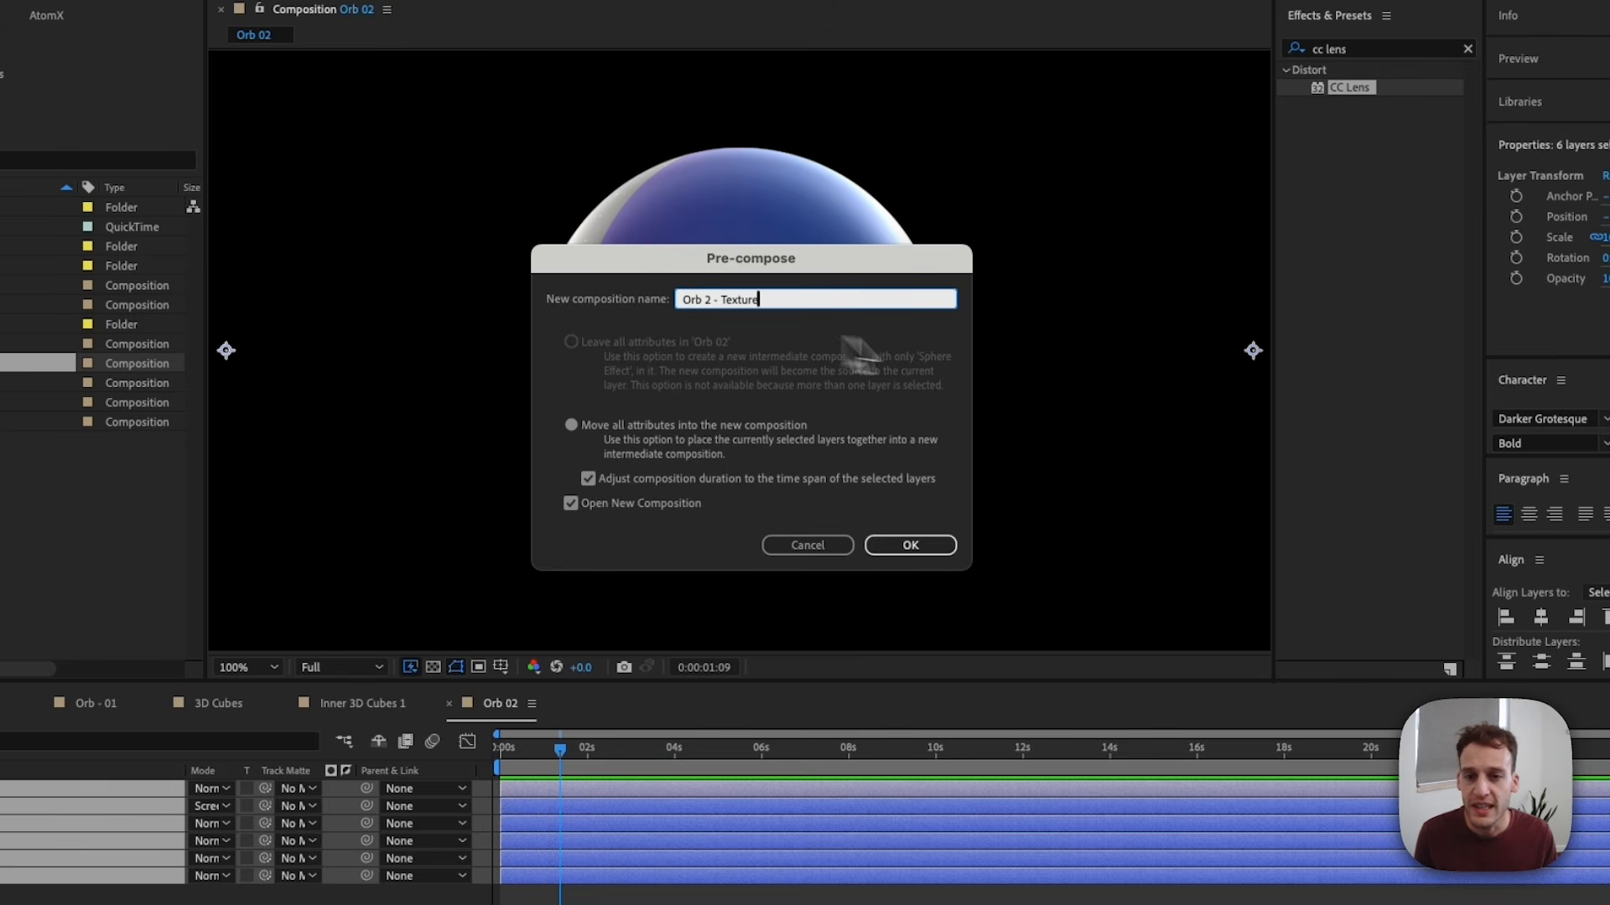
left_click(917, 550)
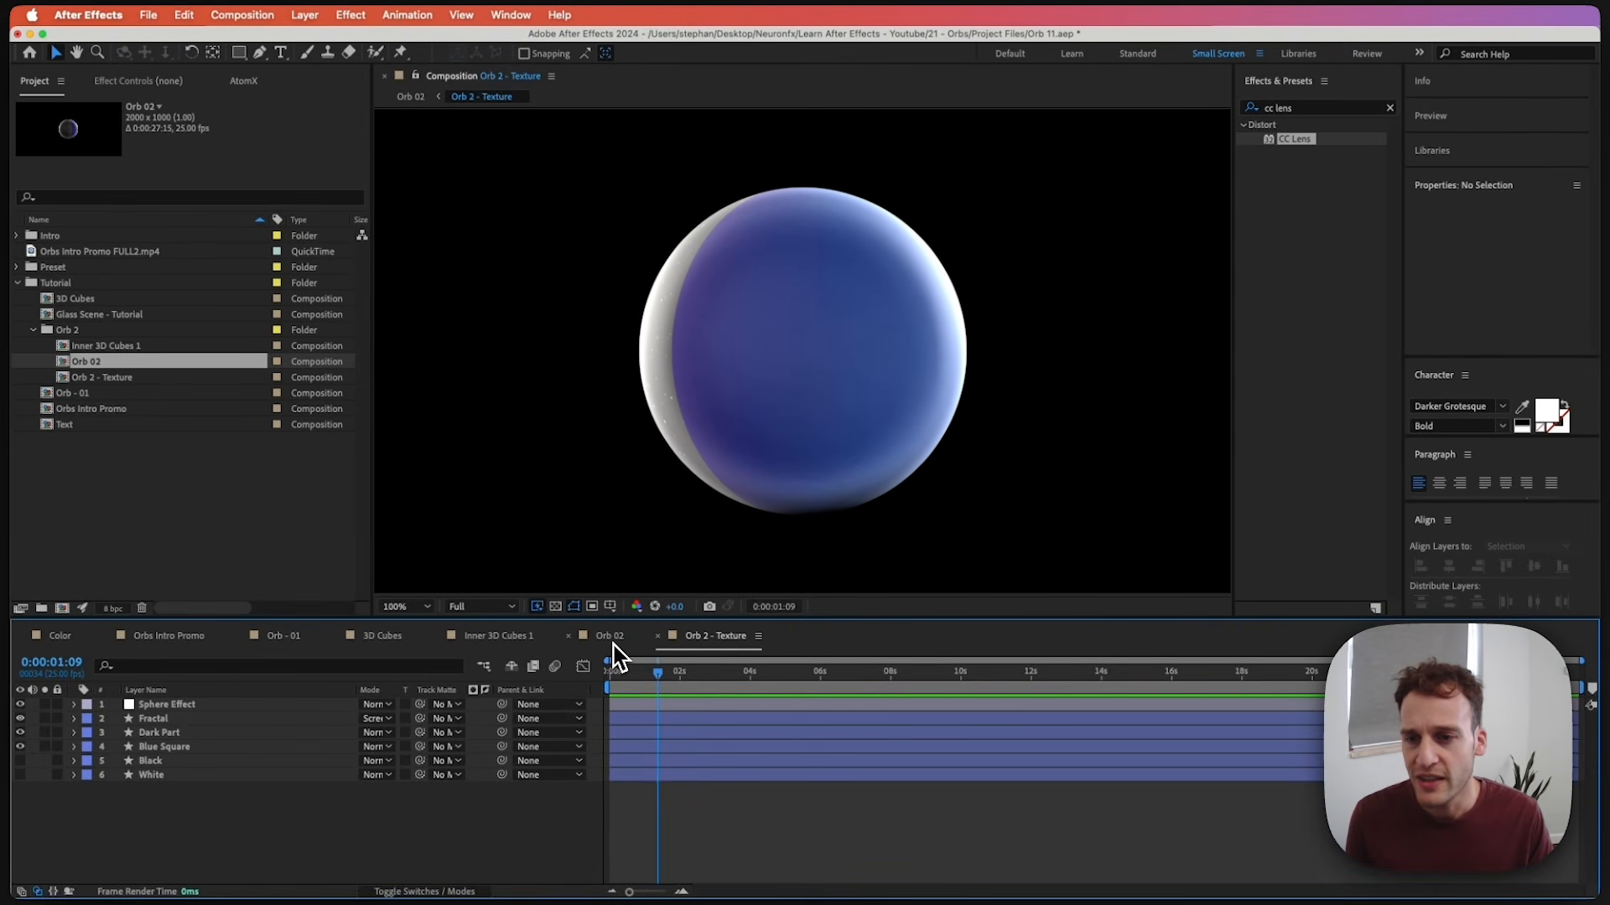
Add Inner 3D Cubes 1 above the texture layer in Orb 02, scale it to 36%, and preview the animation.
left_click(610, 637)
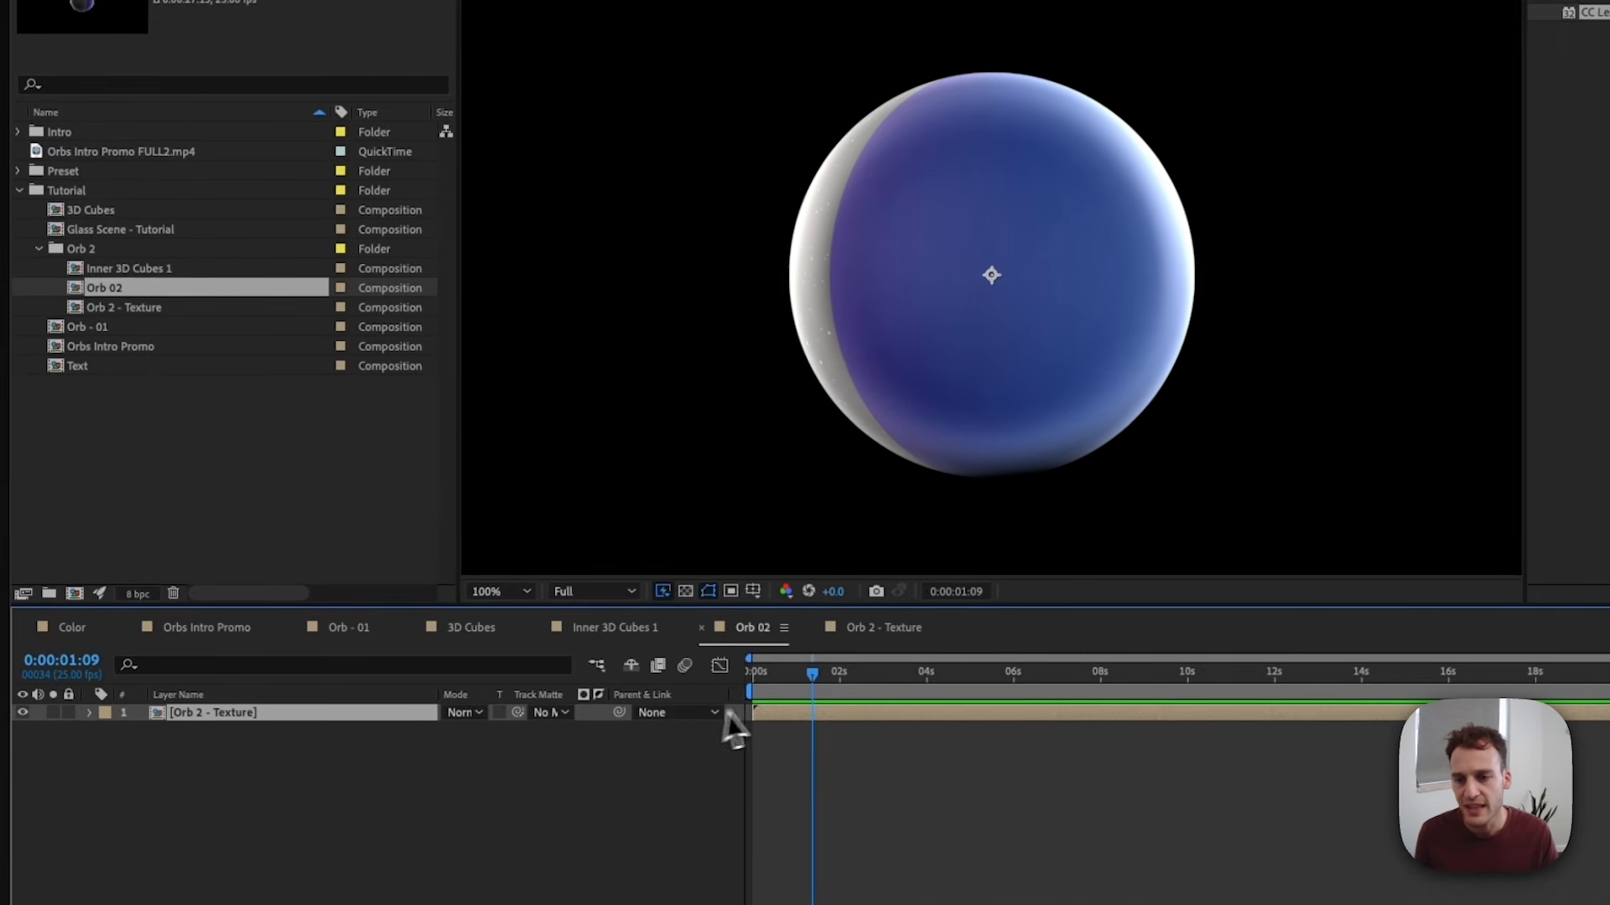
left_click_drag(759, 681, 749, 681)
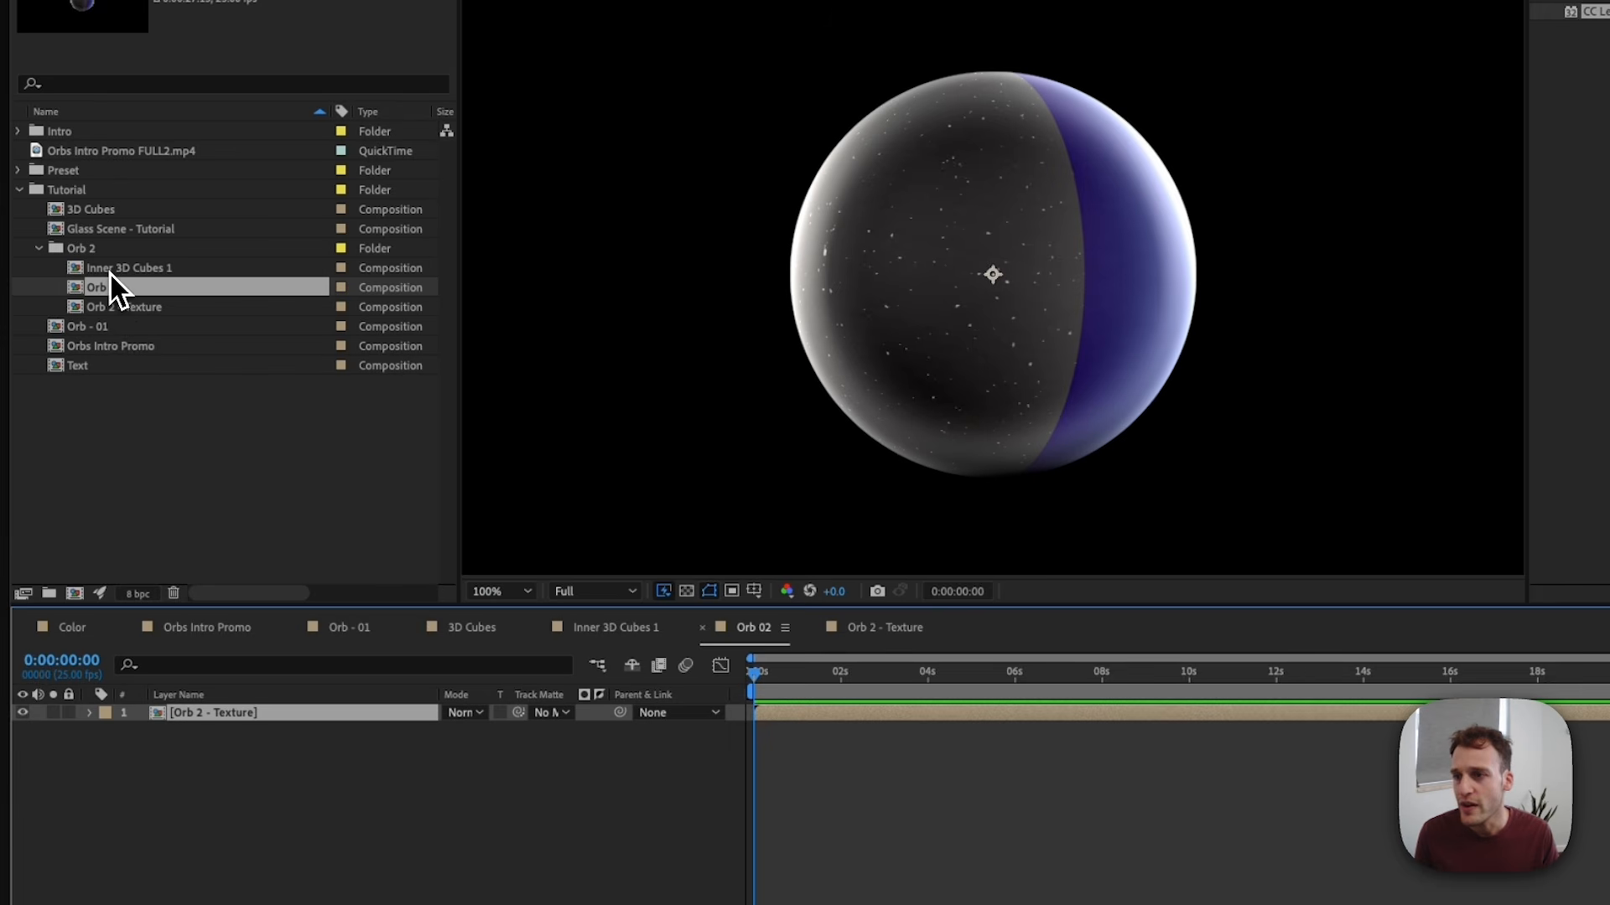
left_click_drag(118, 267, 290, 711)
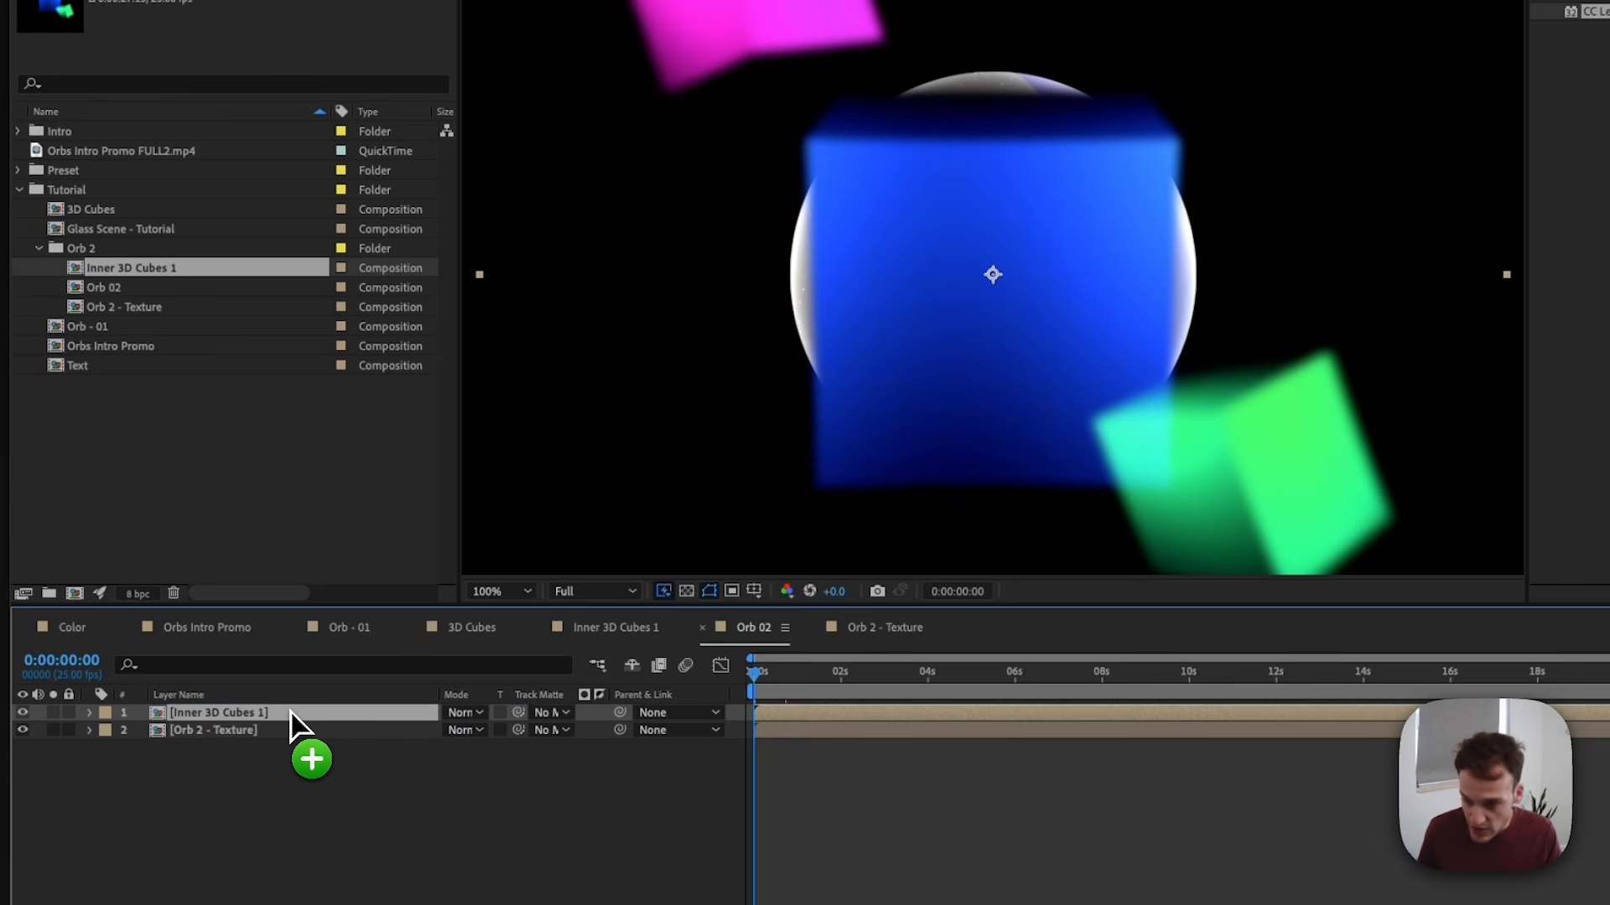
key("s")
left_click_drag(470, 731, 408, 732)
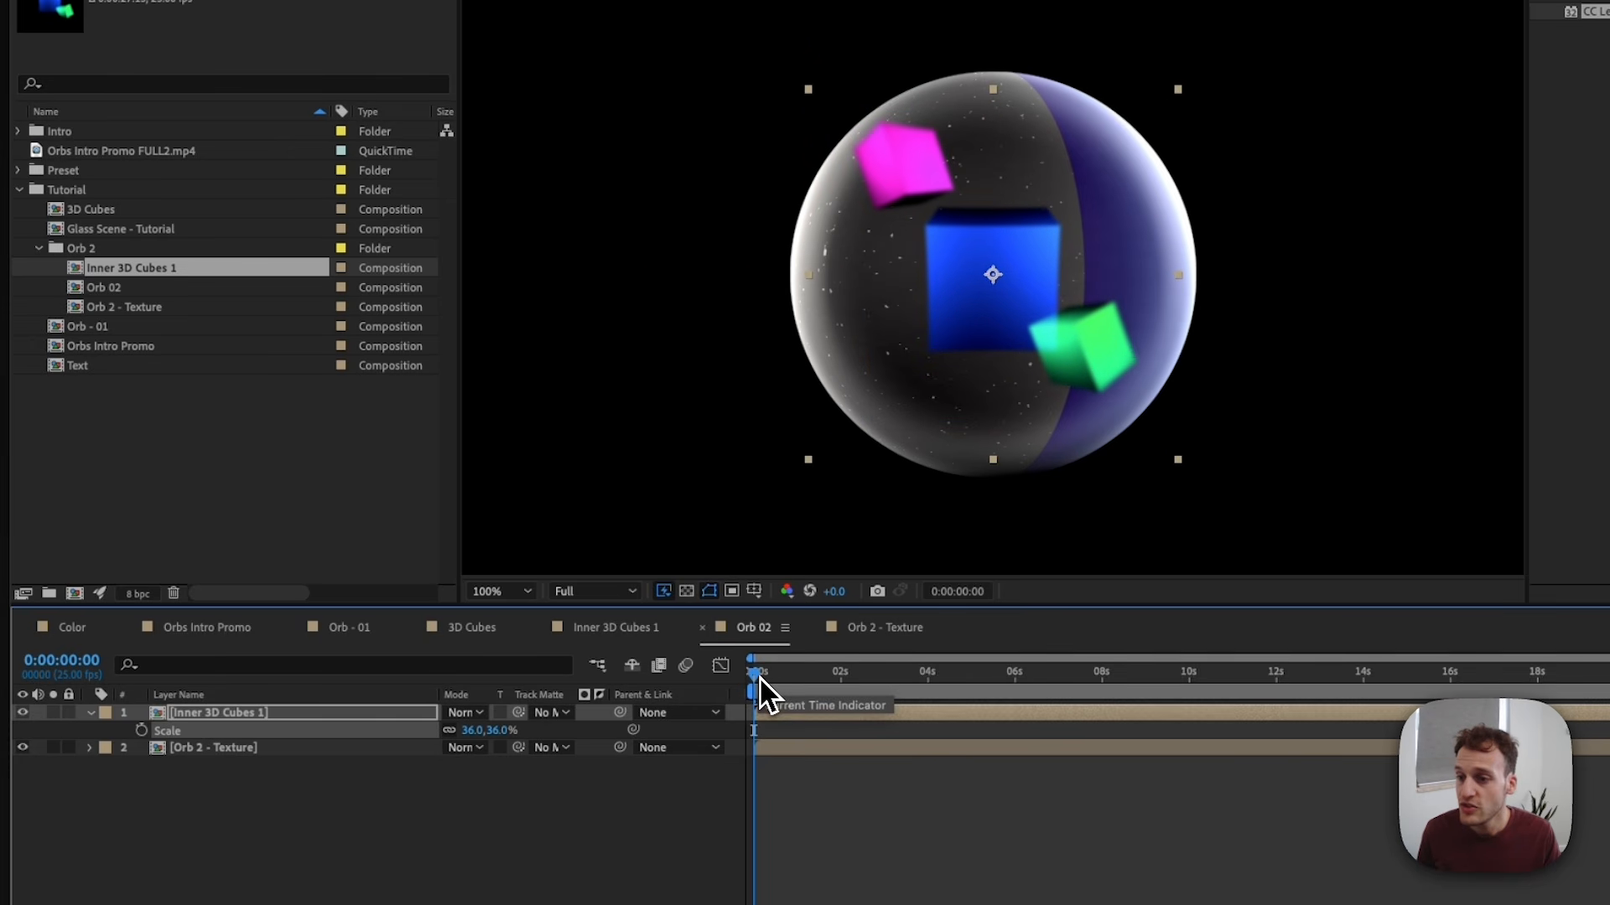
key("space")
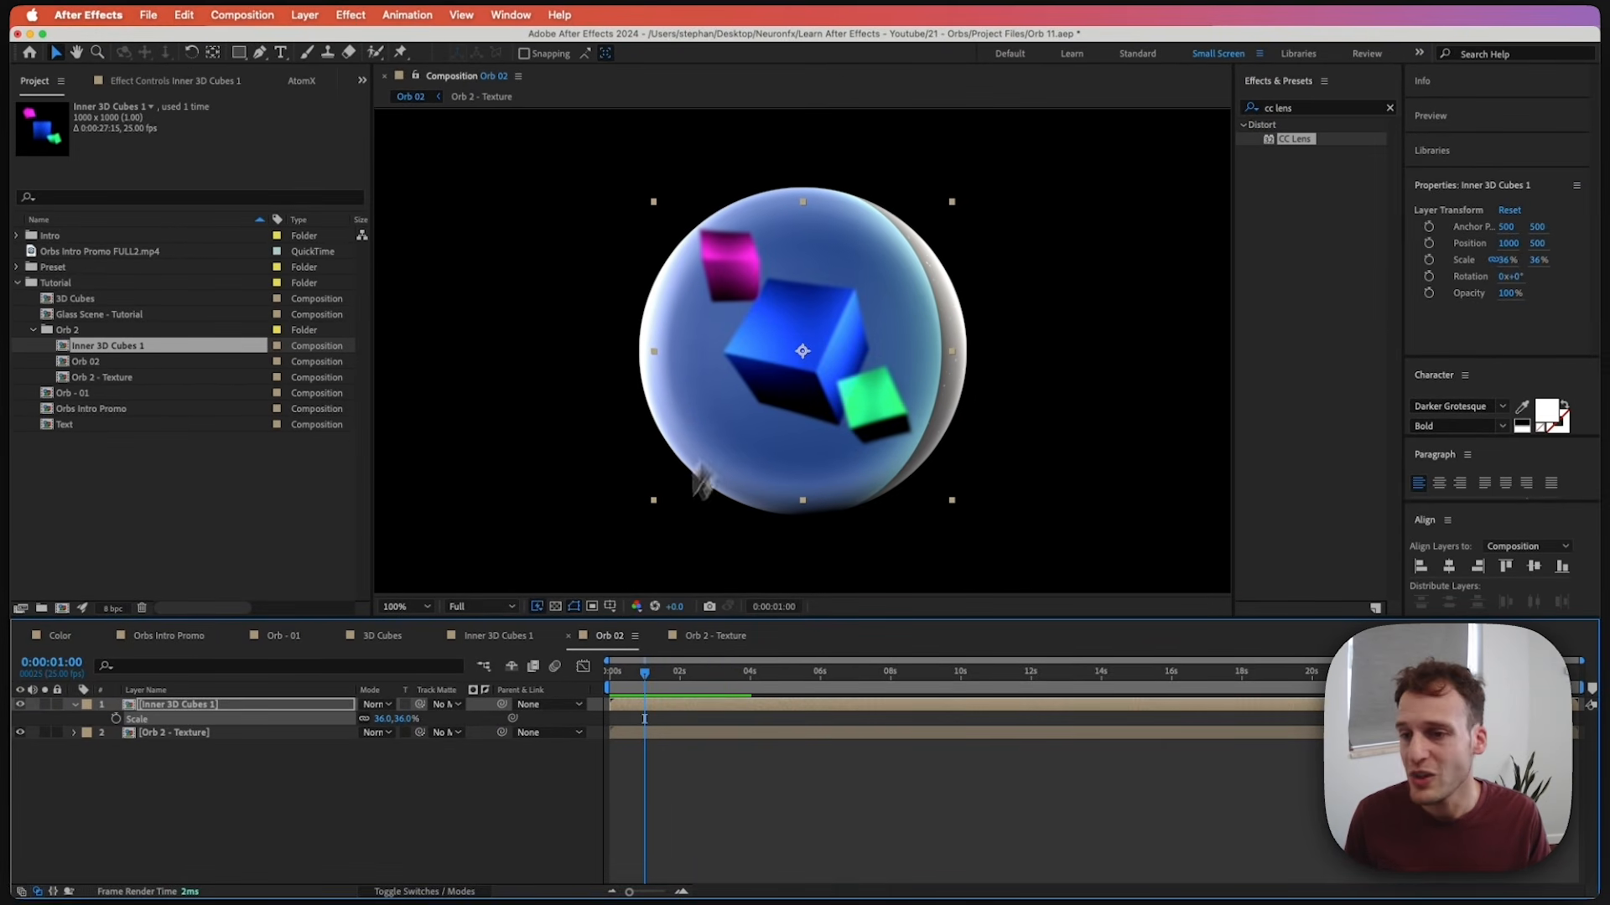
left_click_drag(665, 670, 673, 701)
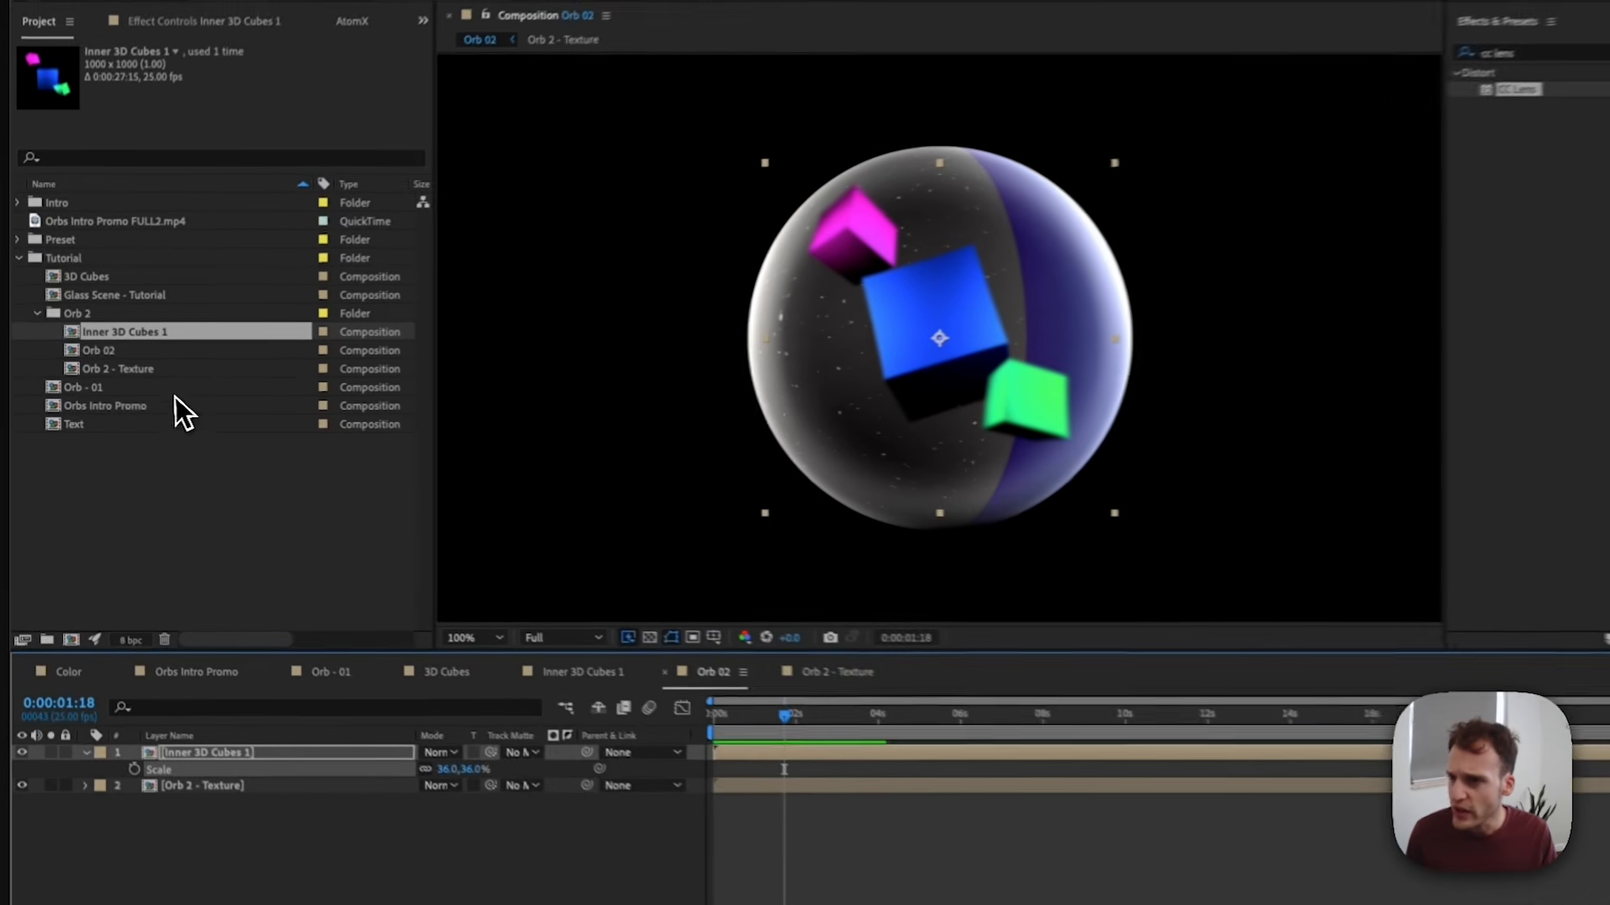
Duplicate the Orb 2 - Texture composition in the project and name the copy Orb 2 - Texture B&W.
left_click(126, 378)
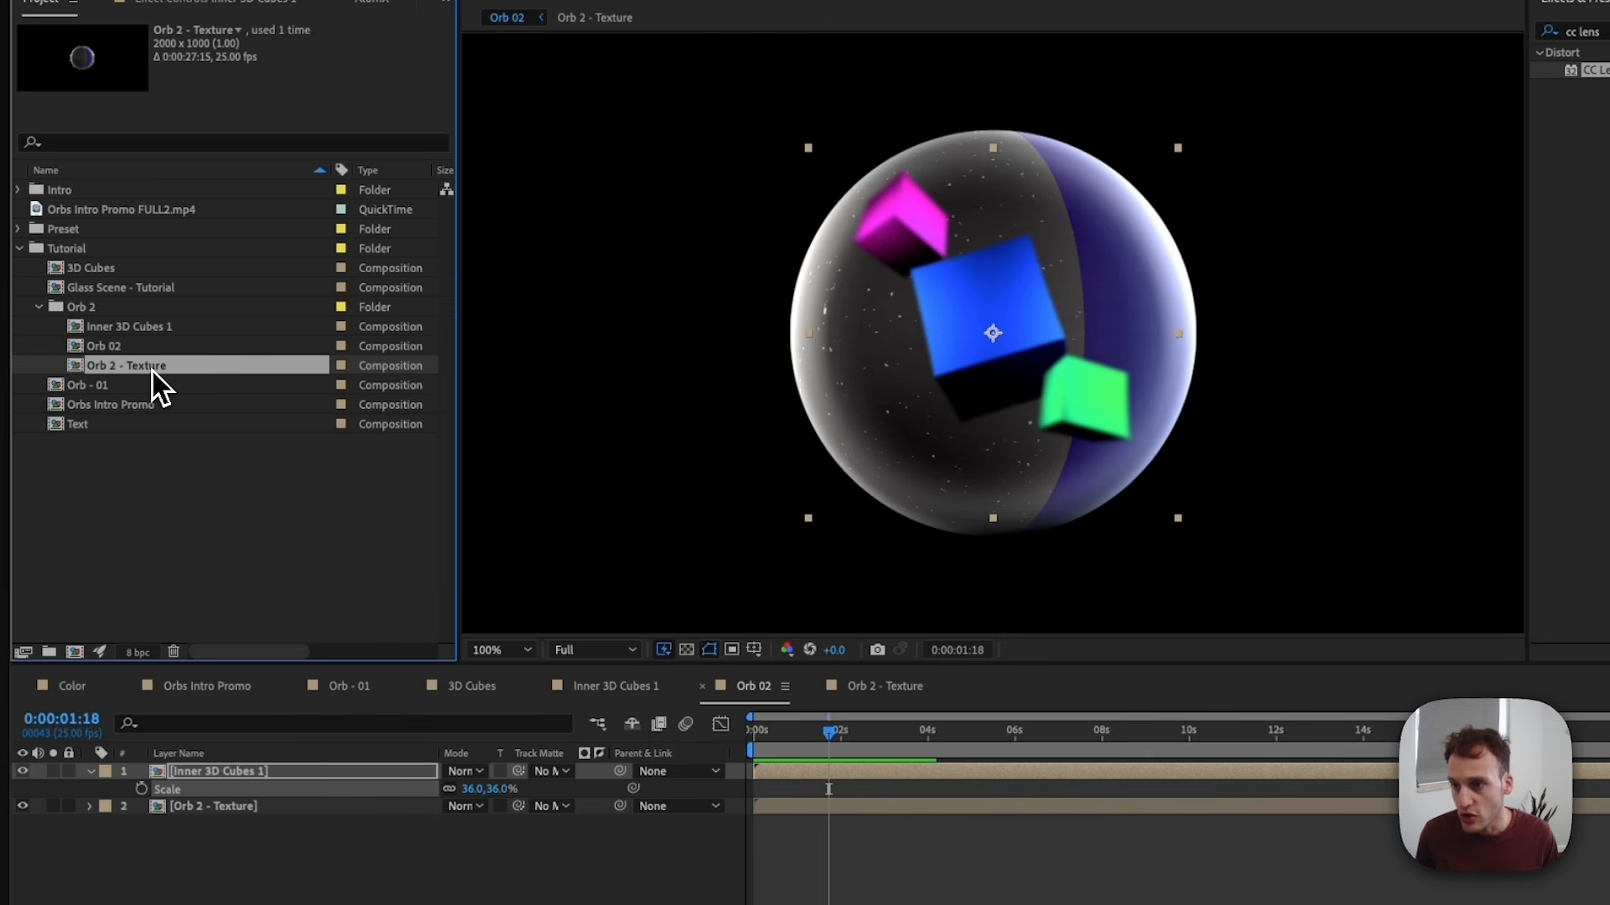
key("super+d")
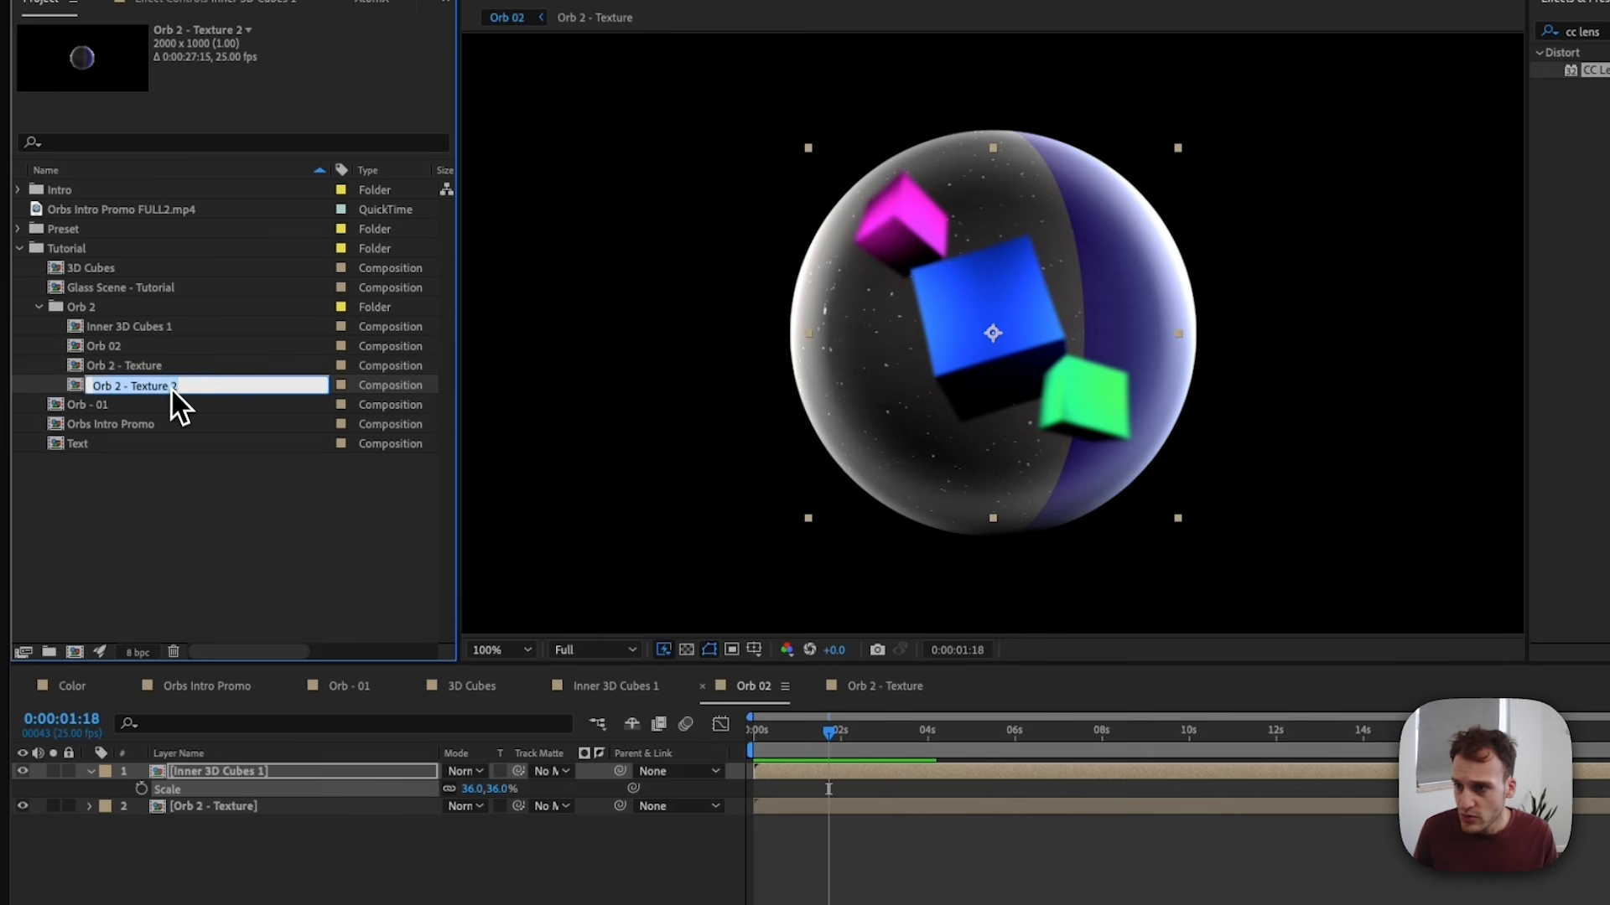
left_click(173, 387)
key("BackSpace")
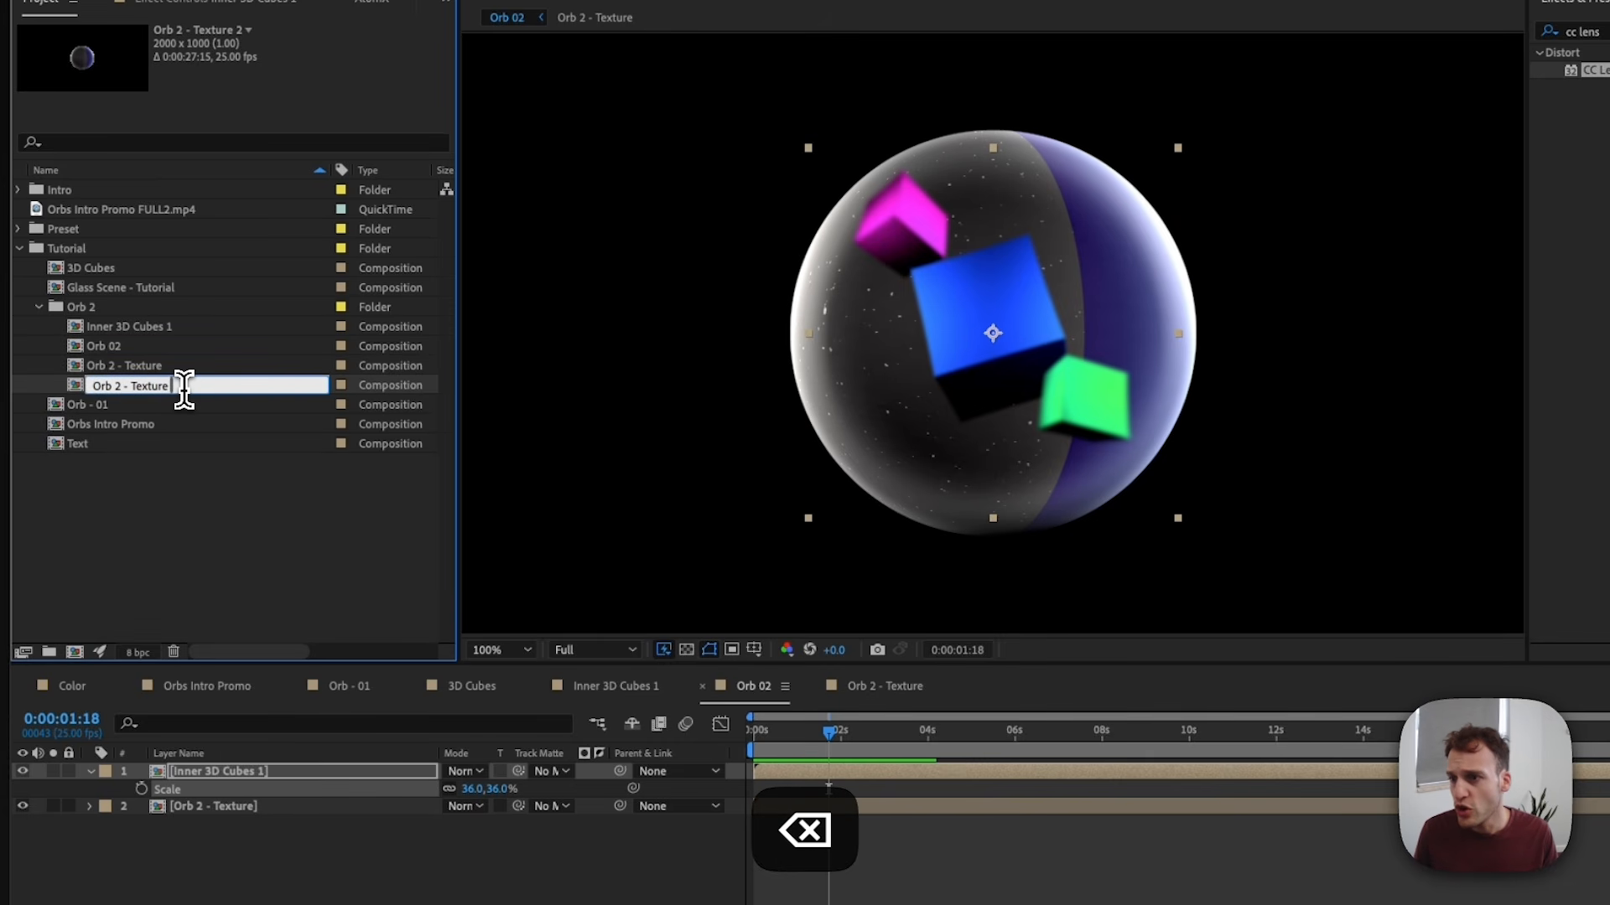
type("B")
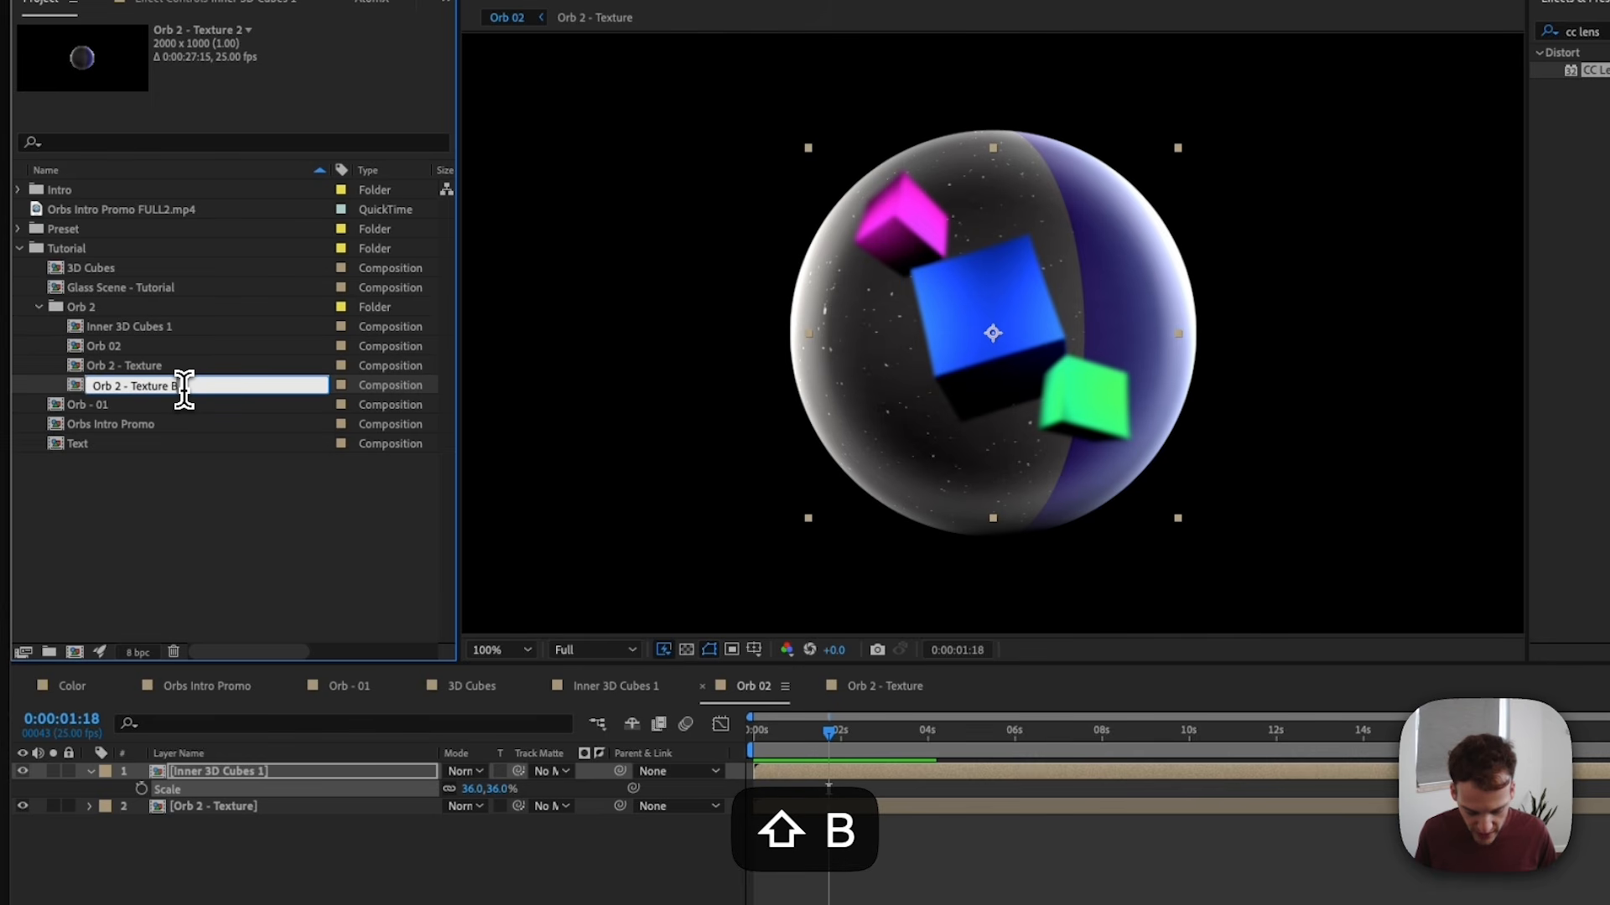
type("&W")
key("Return")
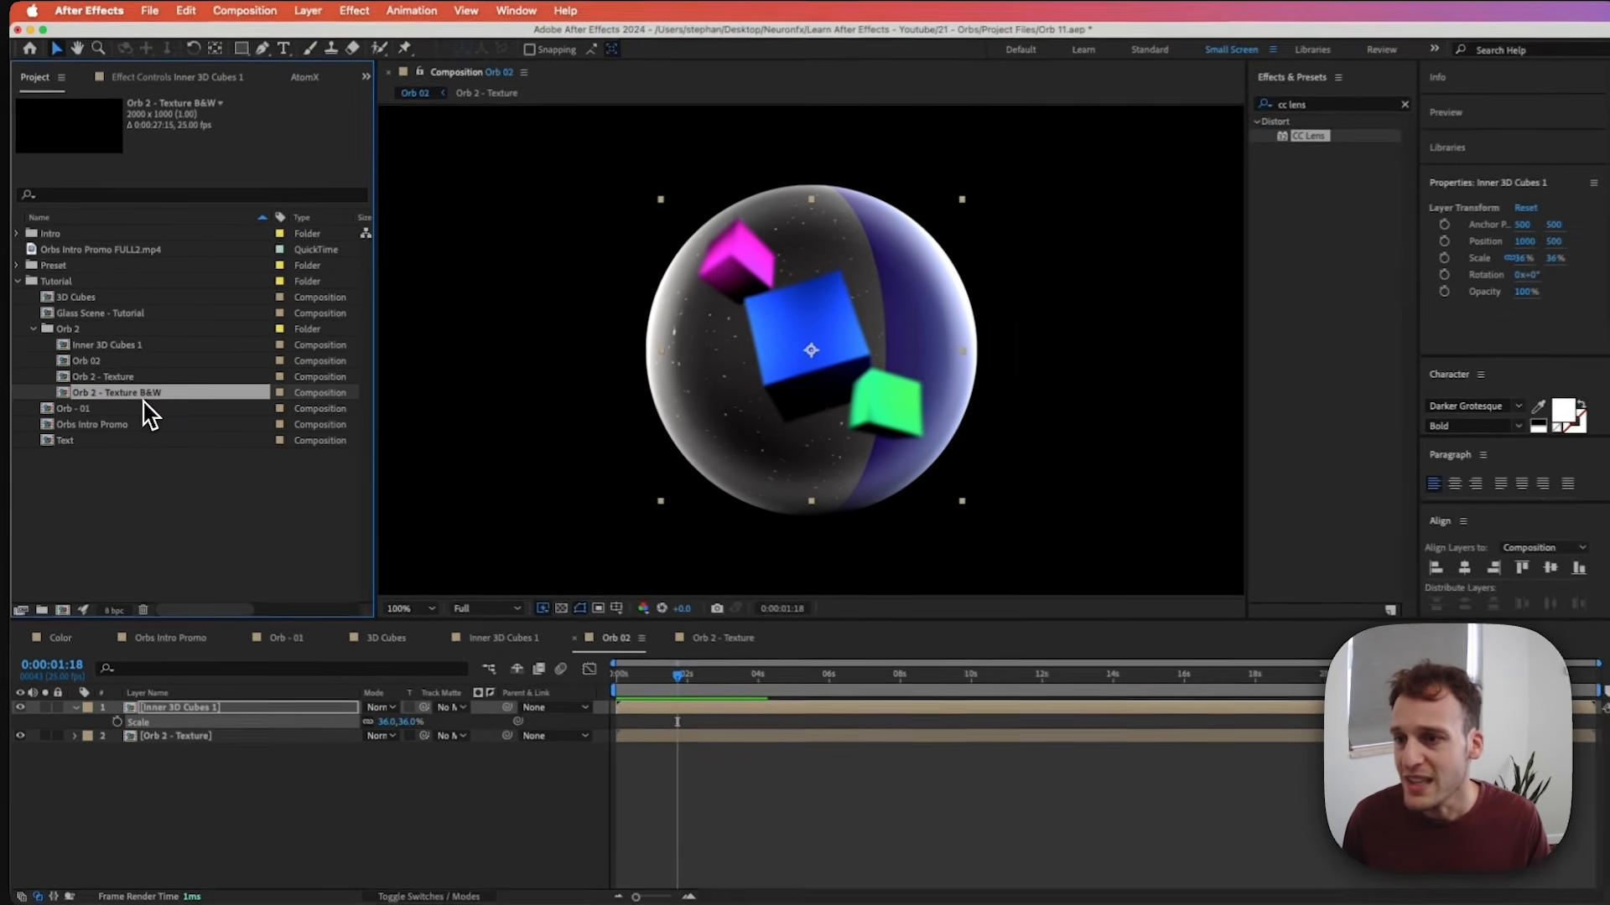
In Orb 2 - Texture B&W, hide the Fractal, Dark Part and Blue Square layers and show the Black and White layers.
double_click(139, 399)
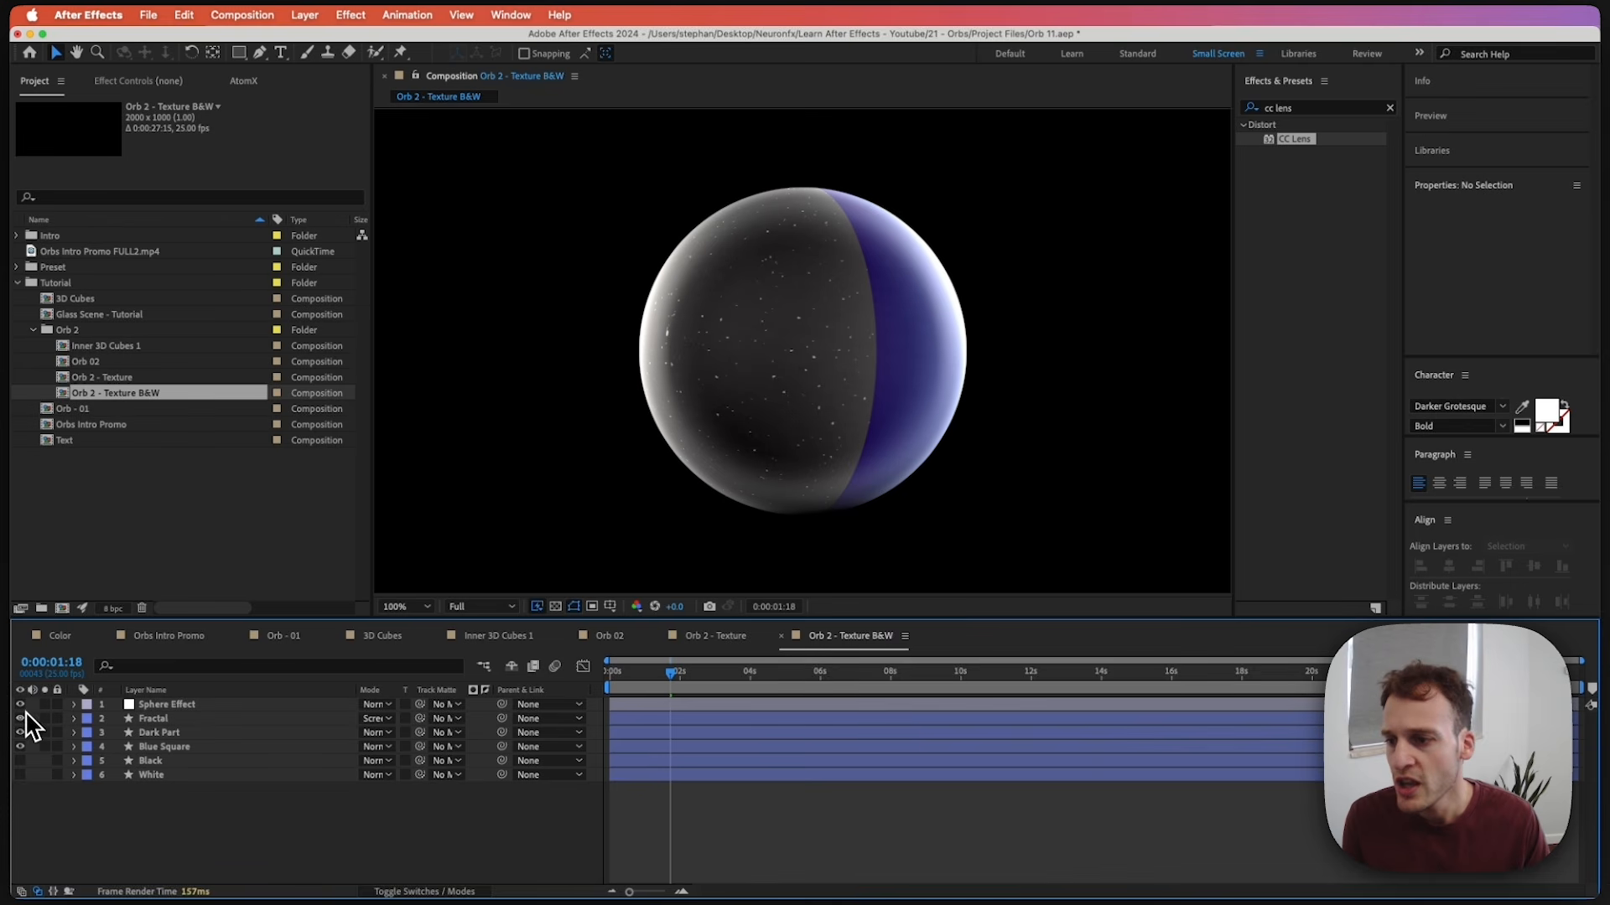
left_click(67, 775)
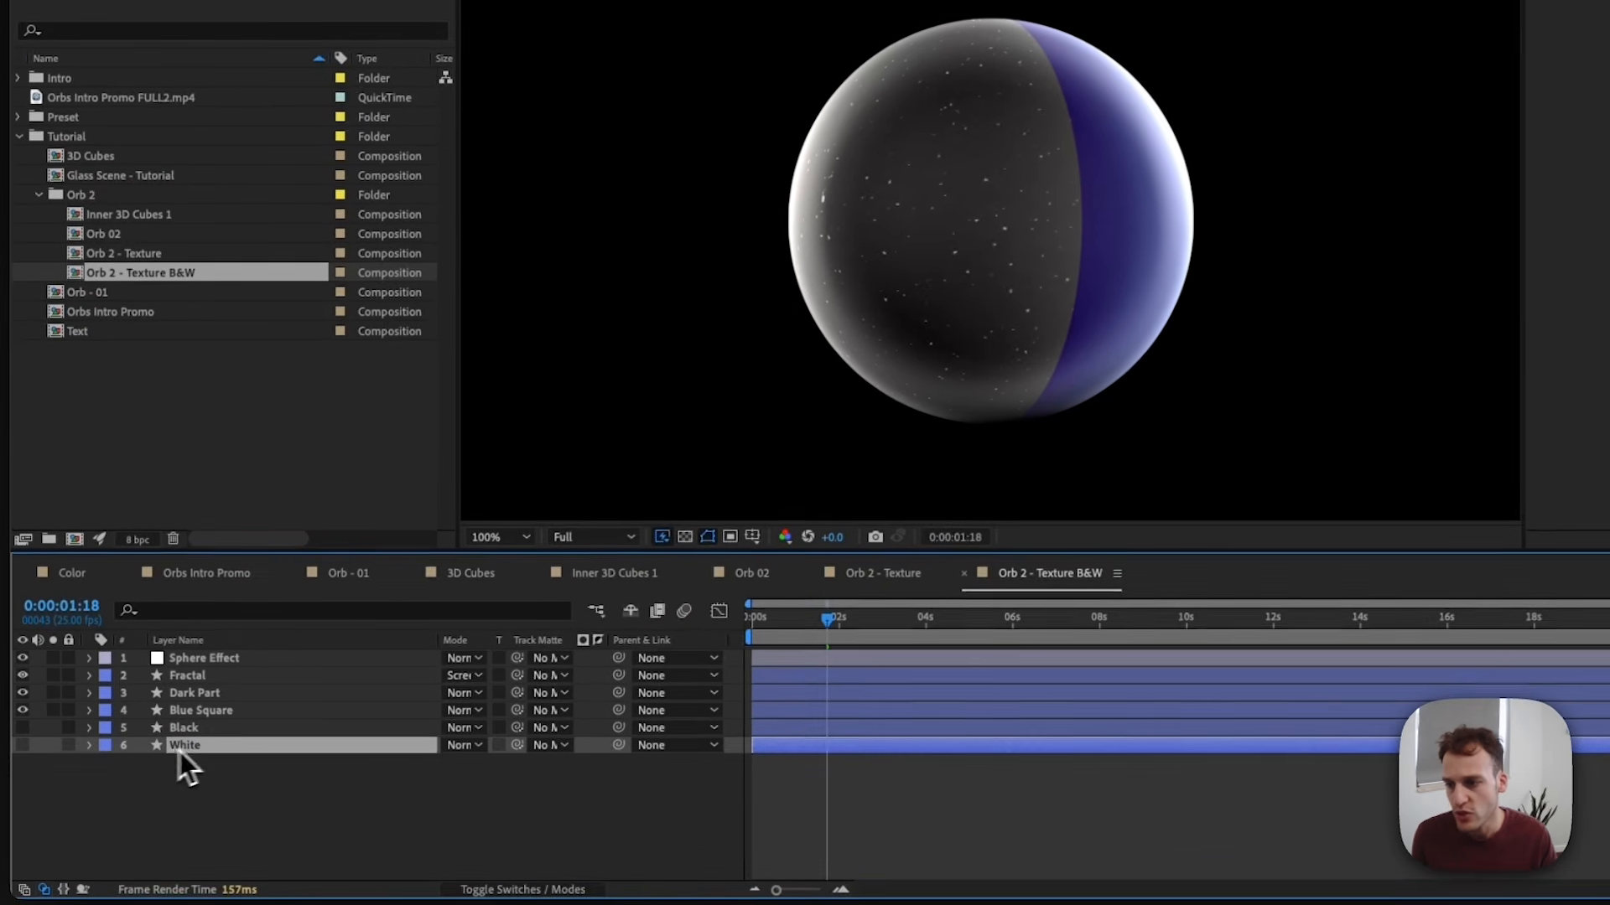
left_click(23, 710)
left_click(23, 693)
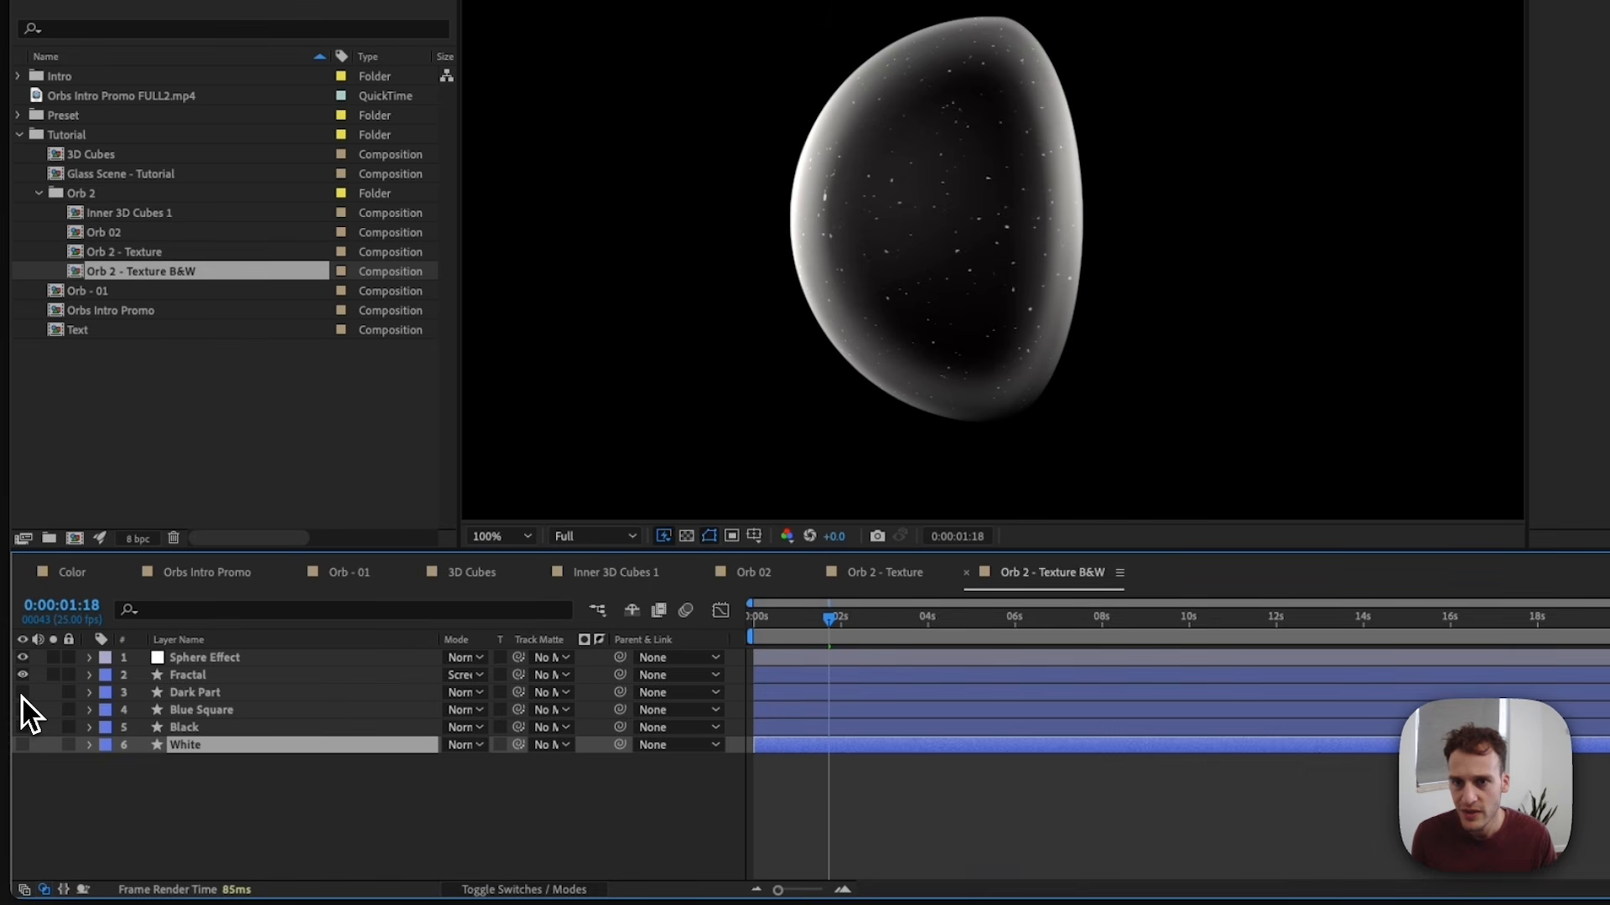
left_click(23, 677)
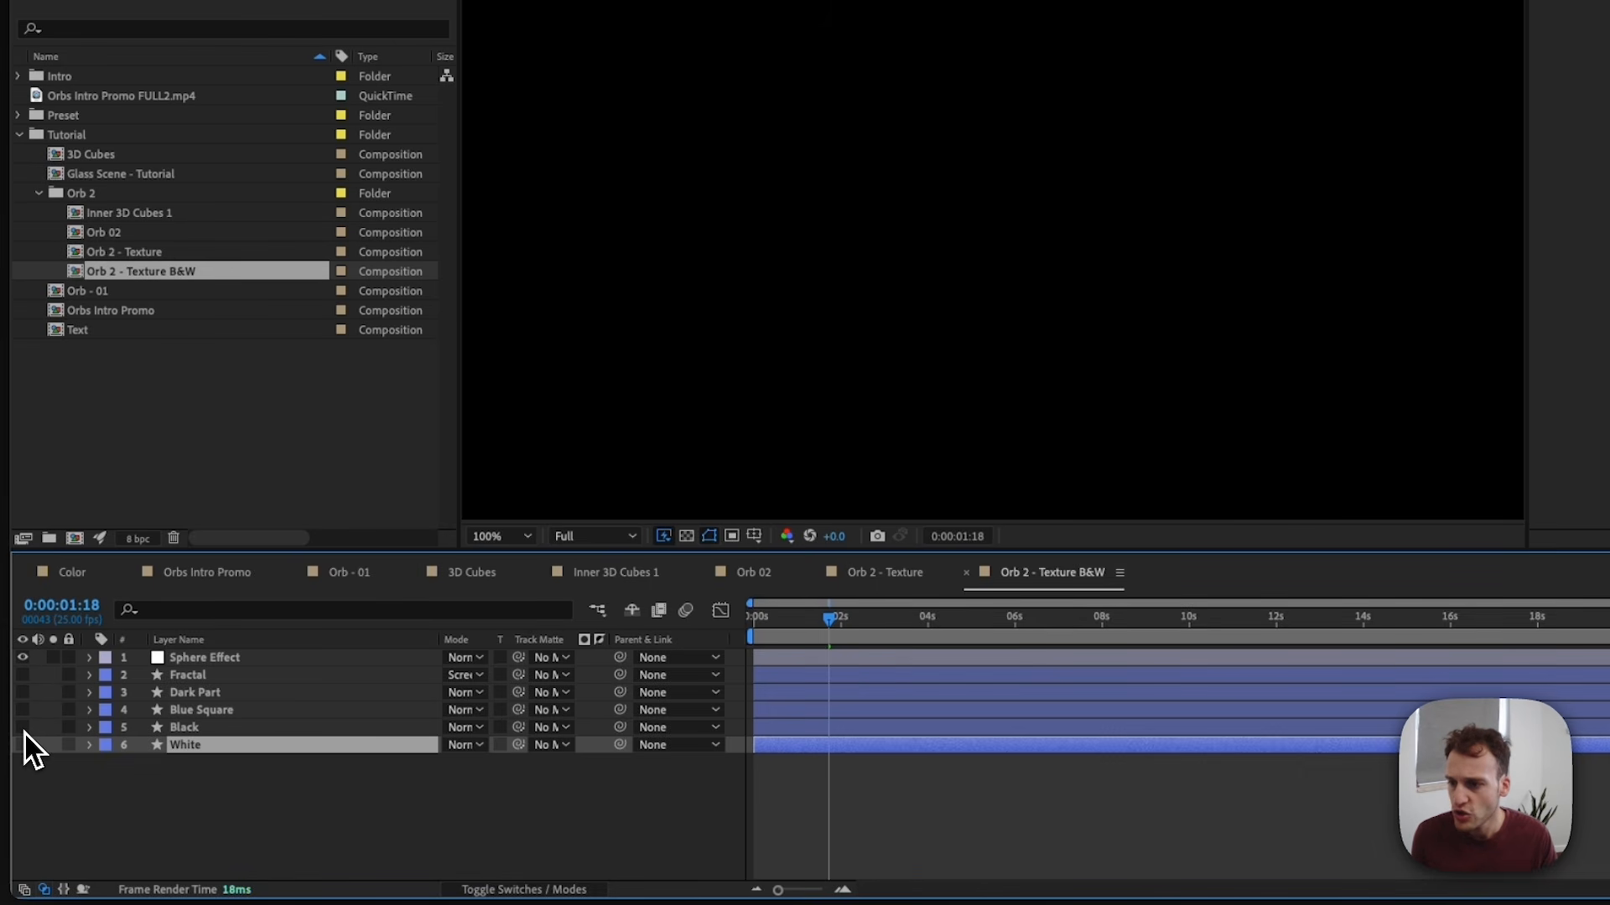
left_click_drag(23, 729, 24, 746)
left_click(204, 797)
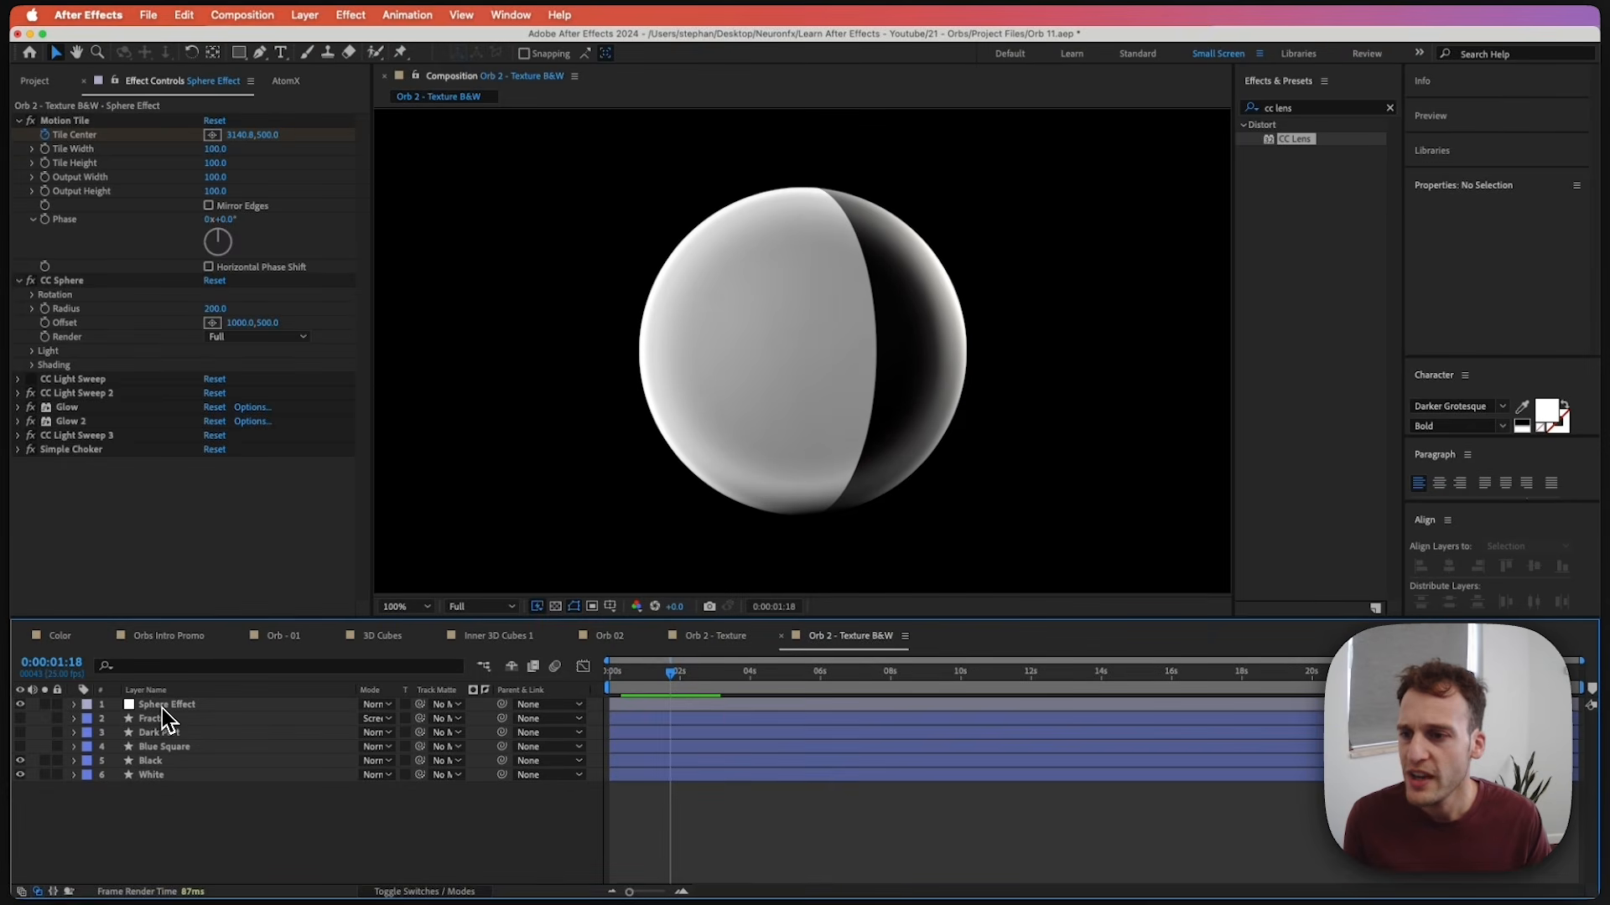
Disable CC Light Sweep 2, Glow, Glow 2, CC Light Sweep 3 and Simple Choker on the Sphere Effect layer.
left_click(164, 707)
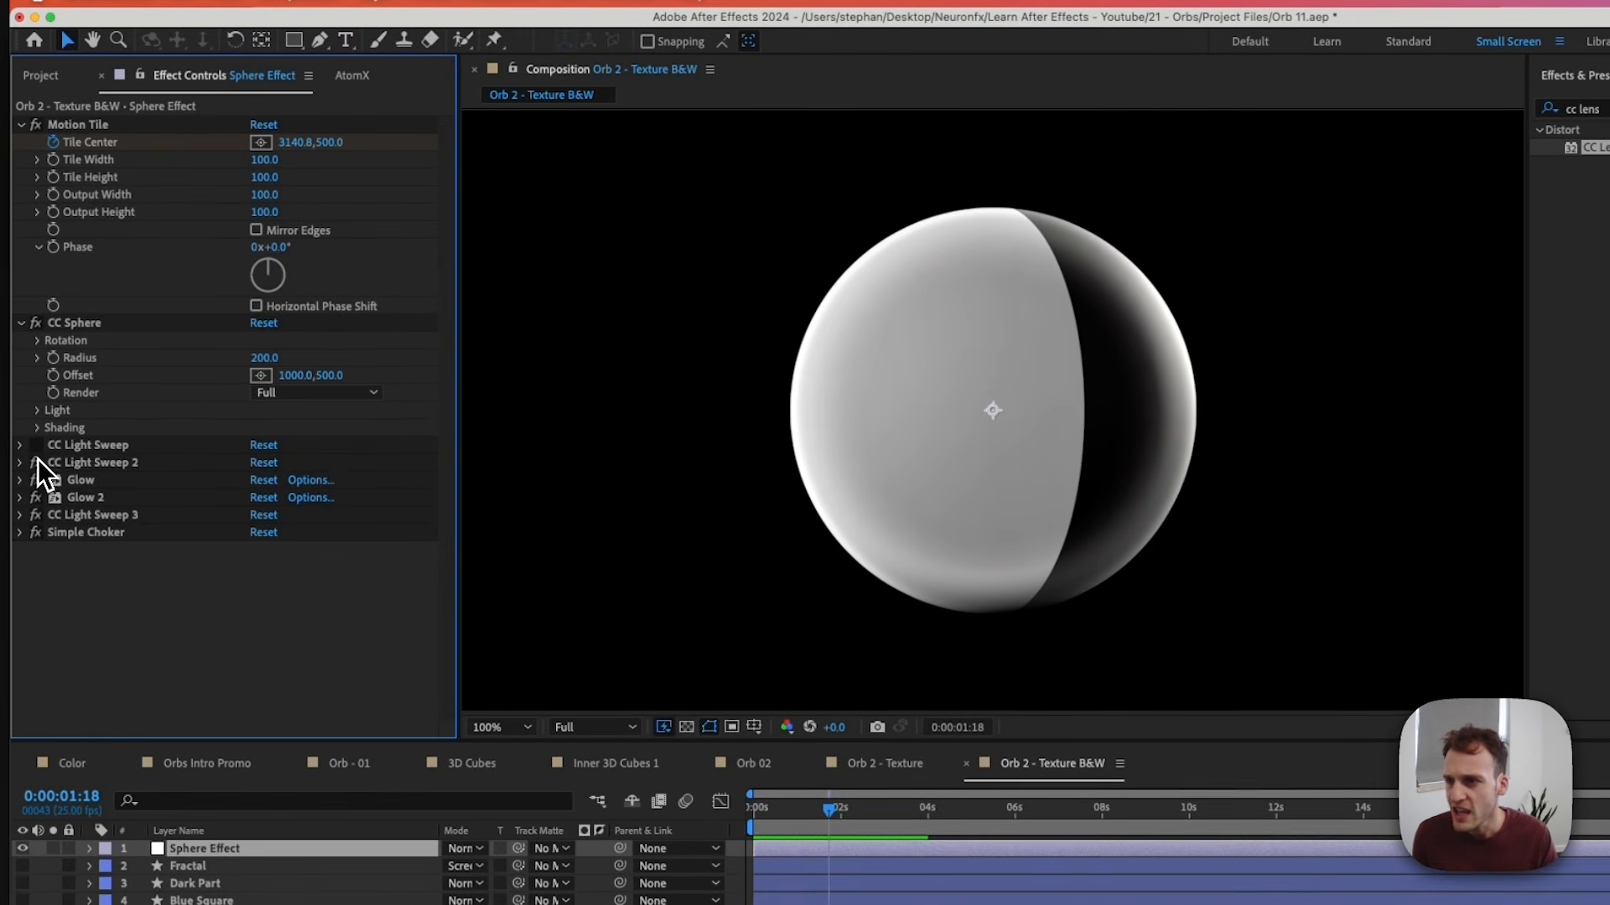
left_click(37, 480)
left_click(37, 497)
left_click(36, 514)
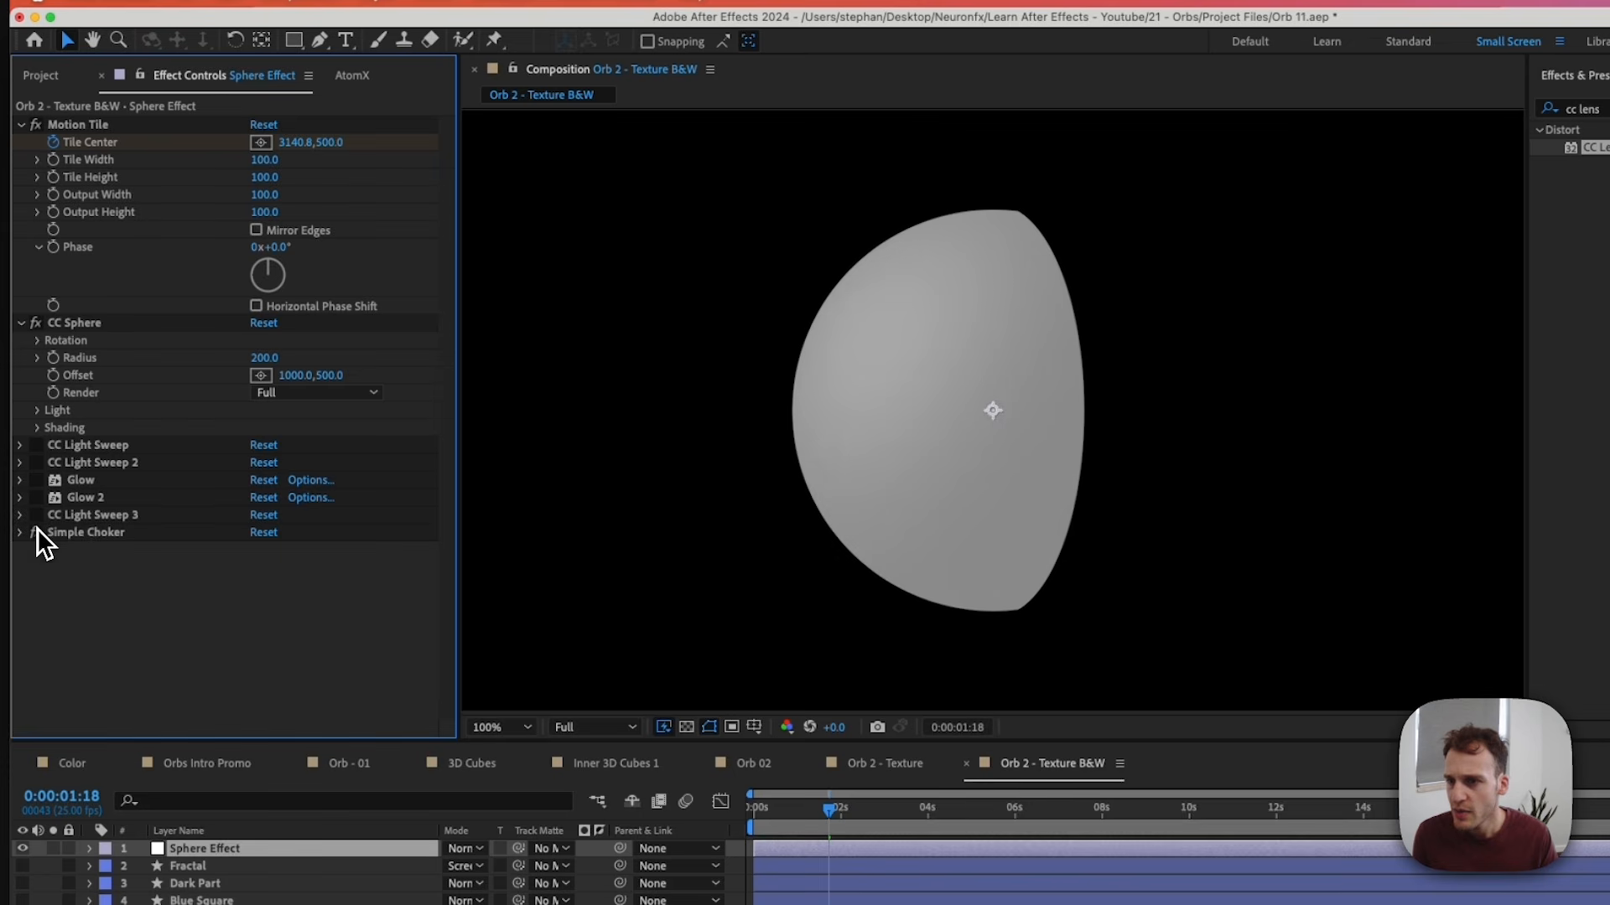
left_click(37, 533)
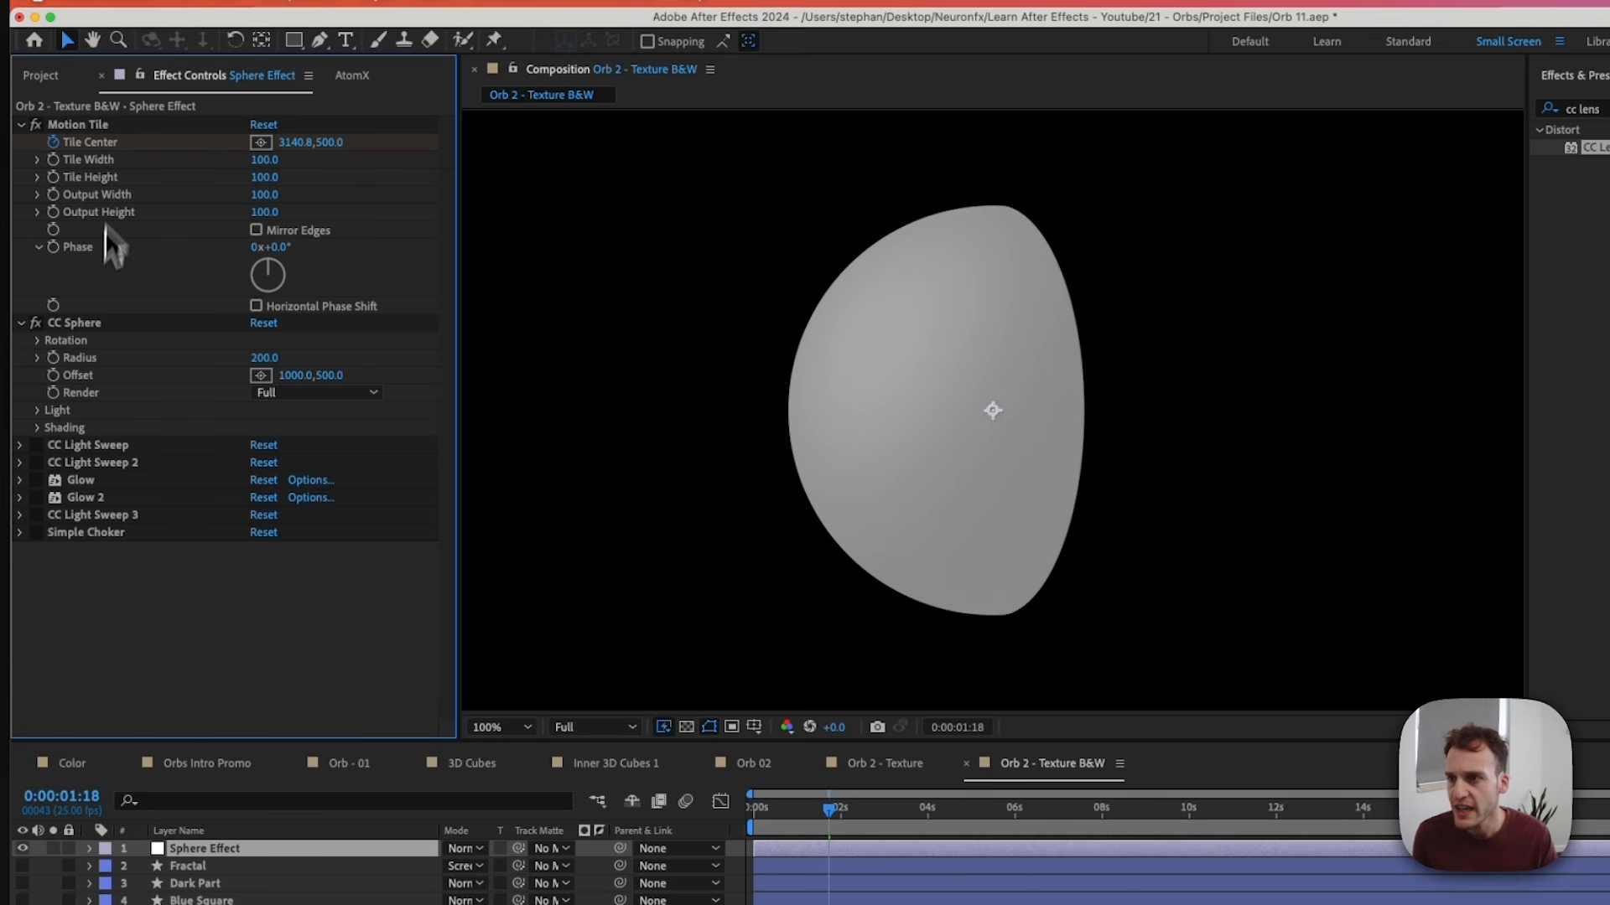
Set the CC Sphere shading's Ambient to 100 and scrub through the rotating black-and-white sphere.
left_click(88, 325)
left_click(38, 411)
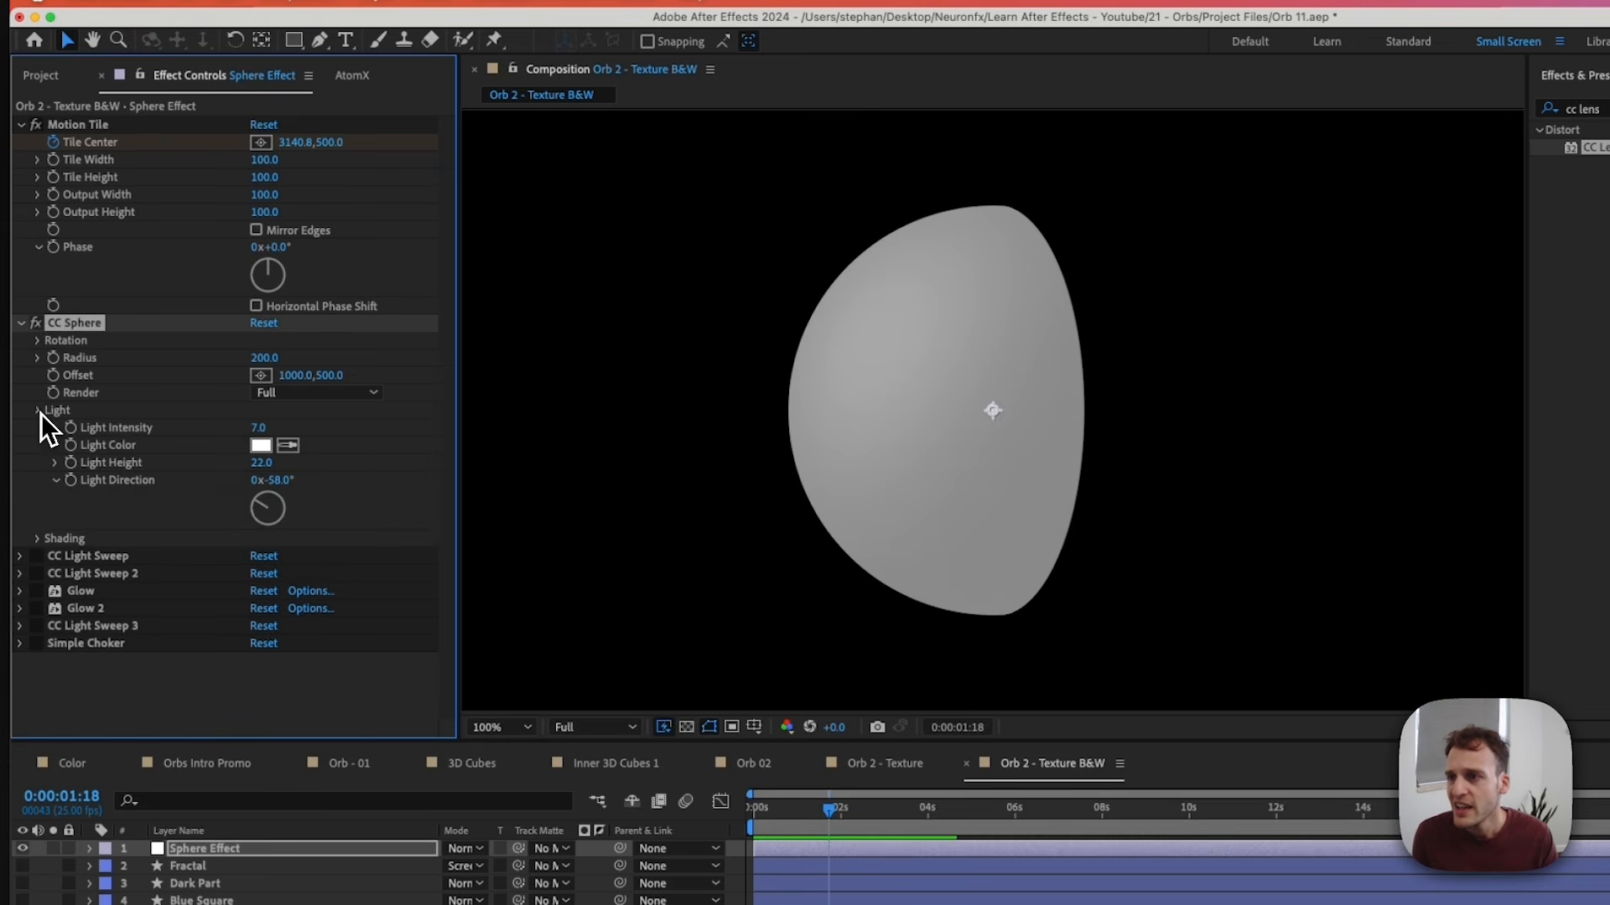
left_click(37, 411)
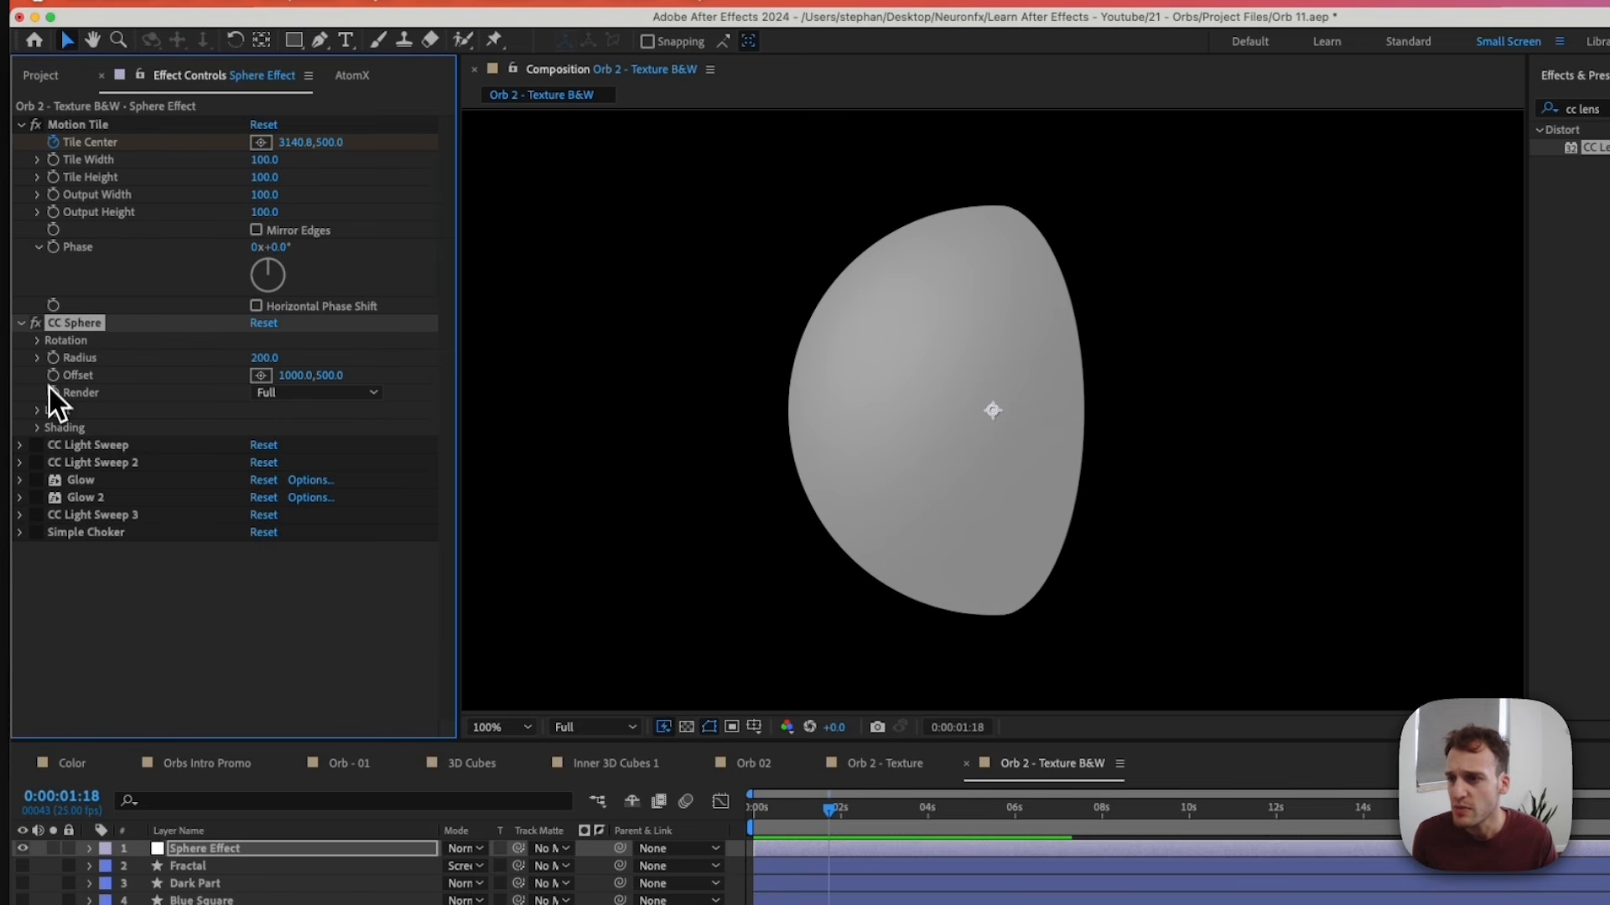
left_click(37, 429)
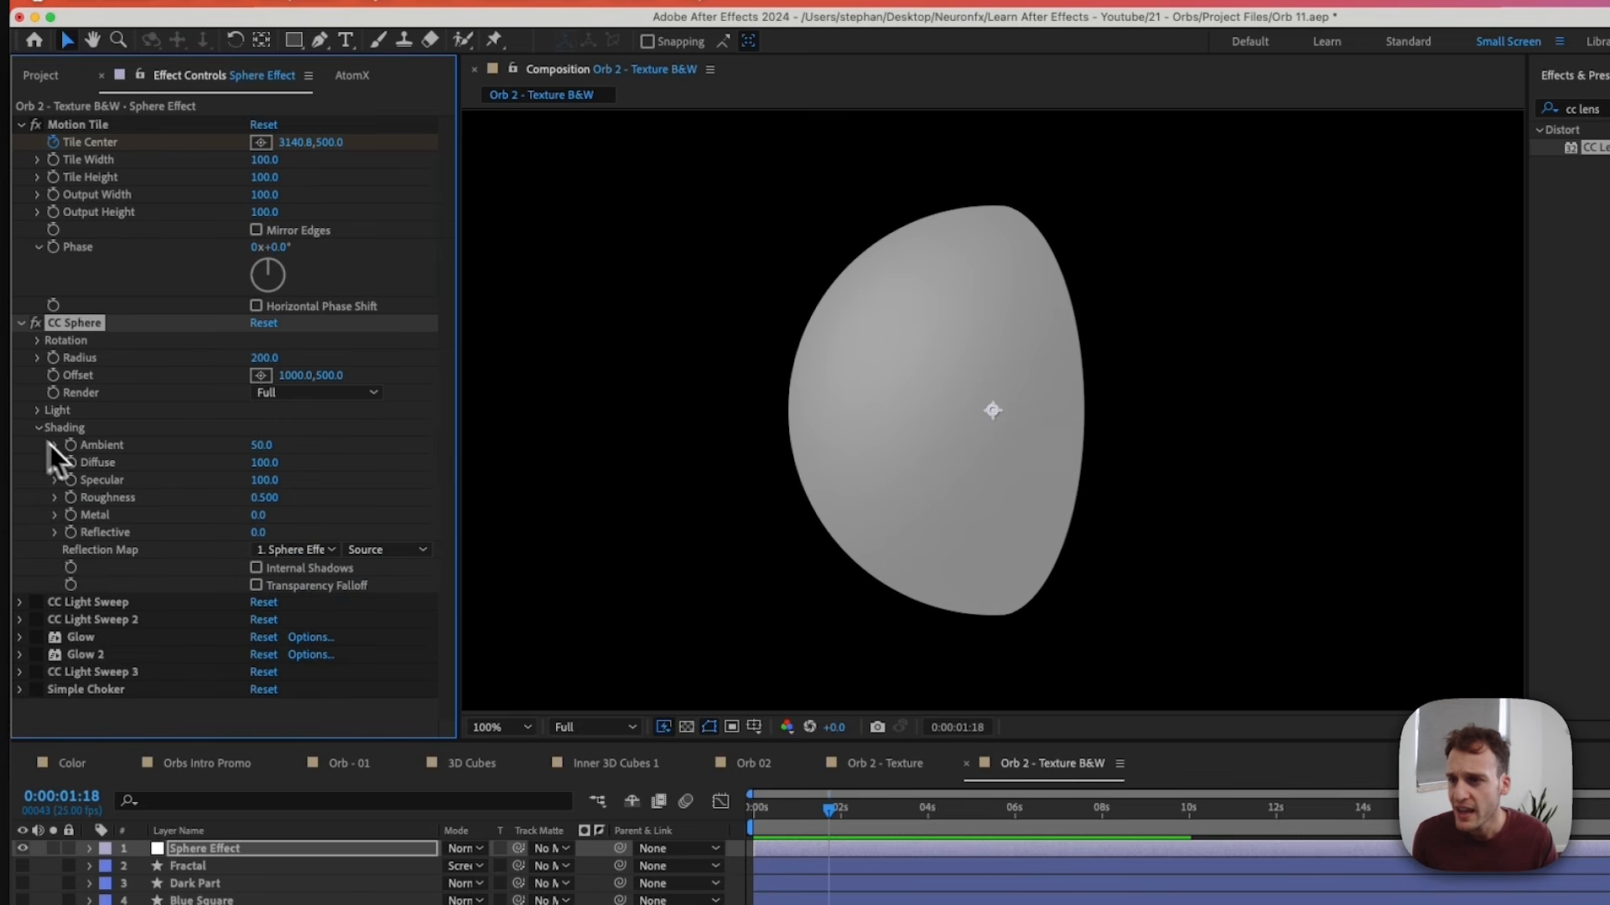
mouse_move(262, 446)
left_mouse_down()
mouse_move(292, 446)
mouse_move(267, 446)
left_mouse_up()
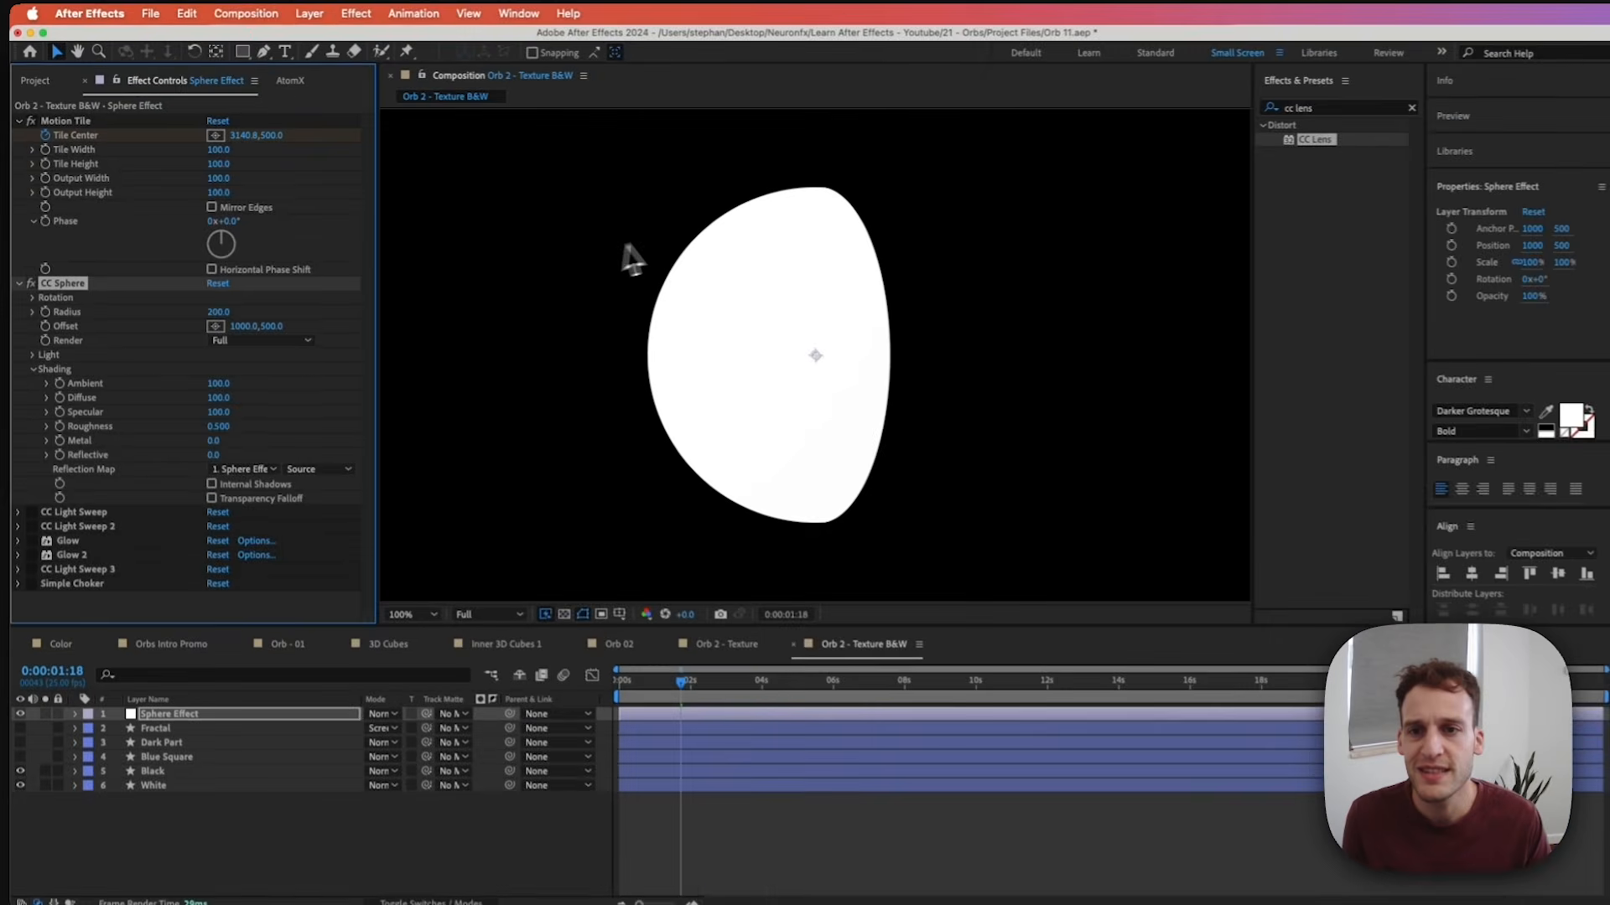
mouse_move(681, 681)
left_mouse_down()
mouse_move(649, 681)
mouse_move(710, 679)
mouse_move(667, 671)
left_mouse_up()
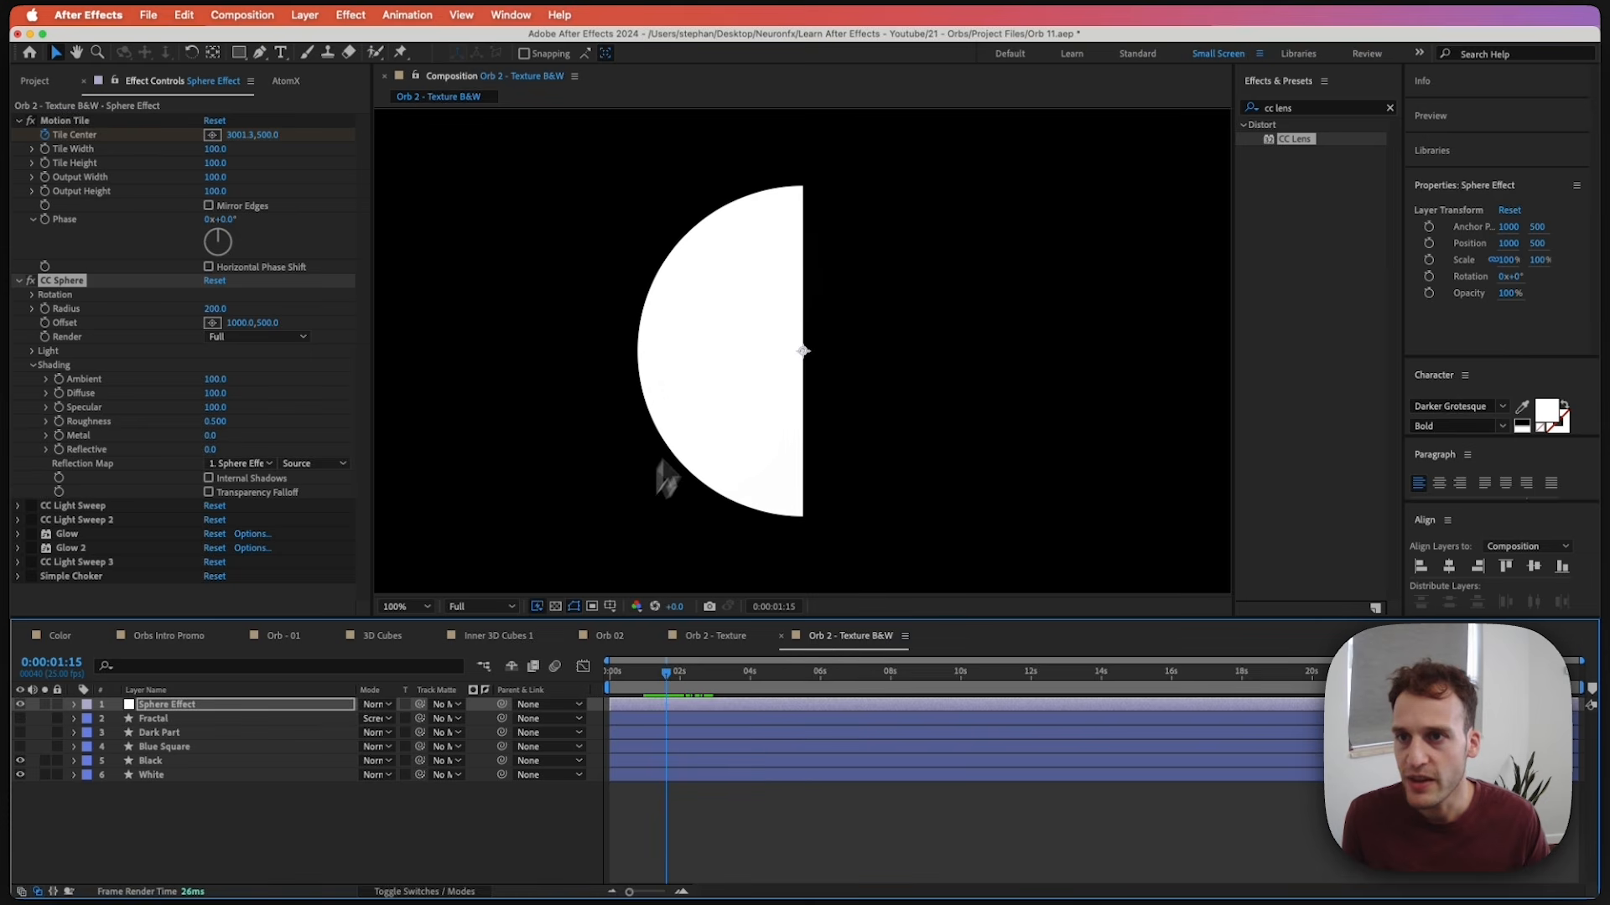
Add the Orb 2 - Texture B&W composition to Orb 02 as a layer above Inner 3D Cubes 1.
left_click(618, 640)
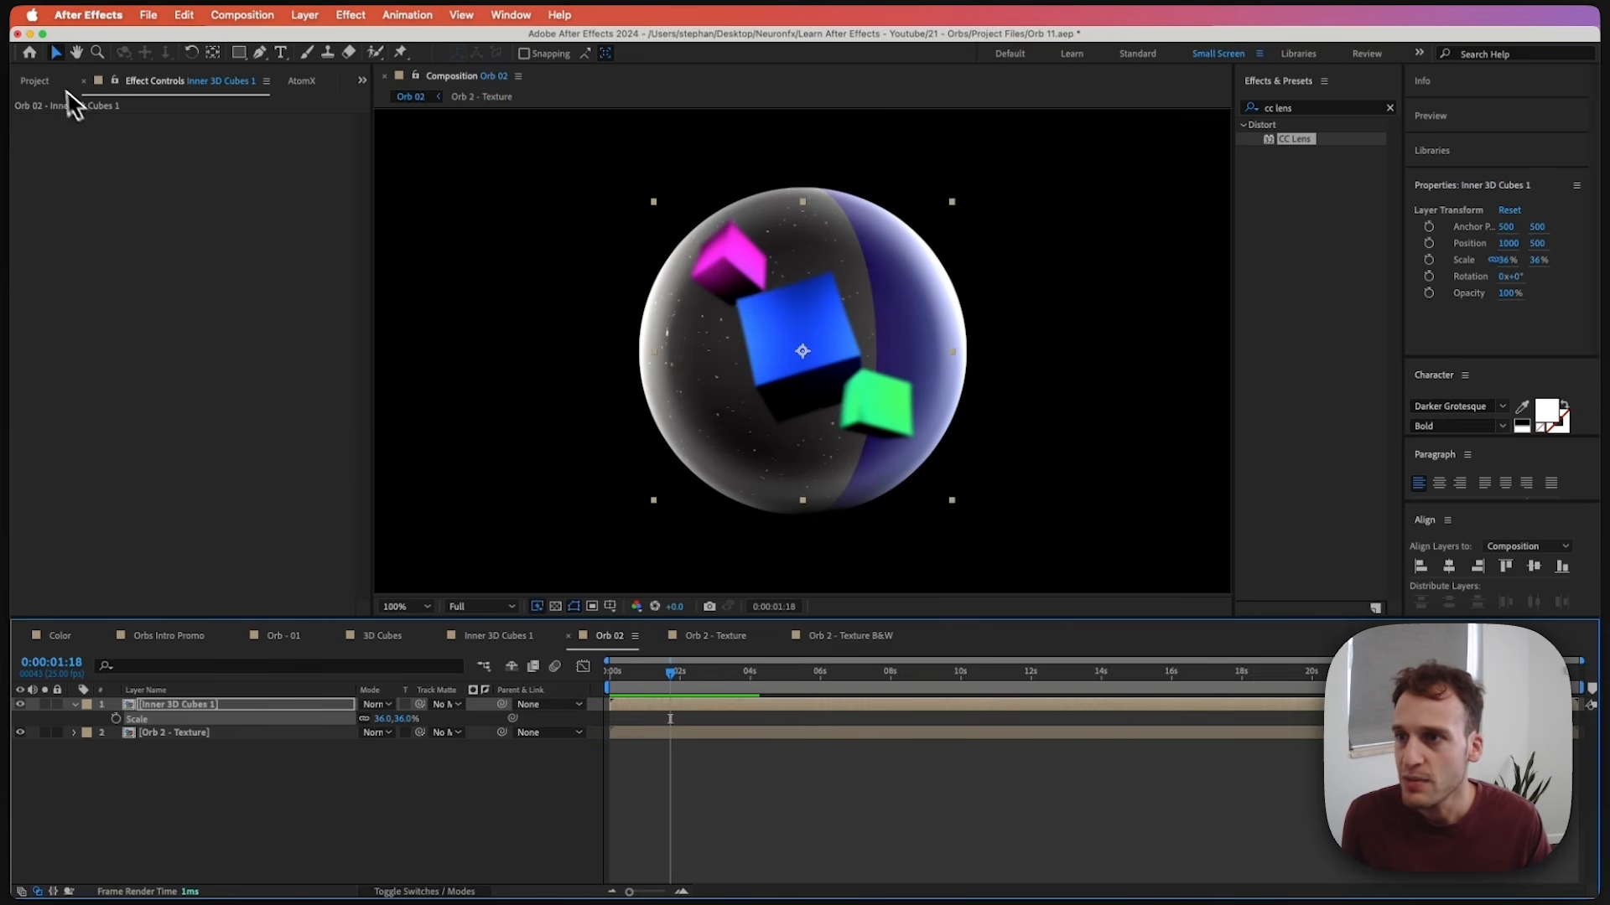
left_click(37, 81)
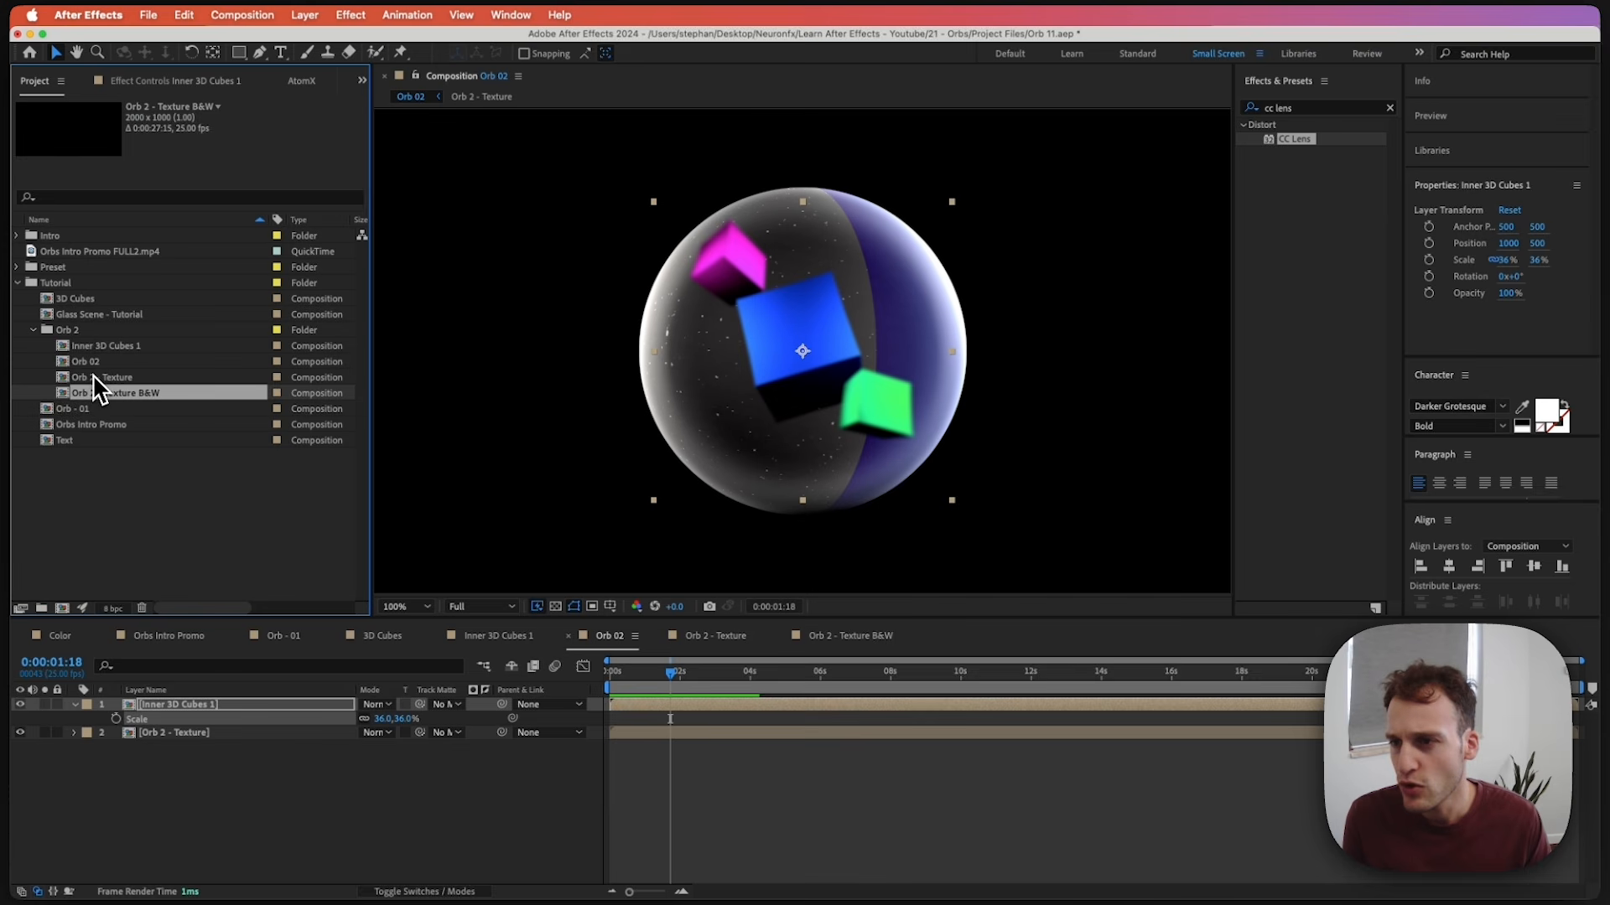
left_click_drag(99, 394, 206, 715)
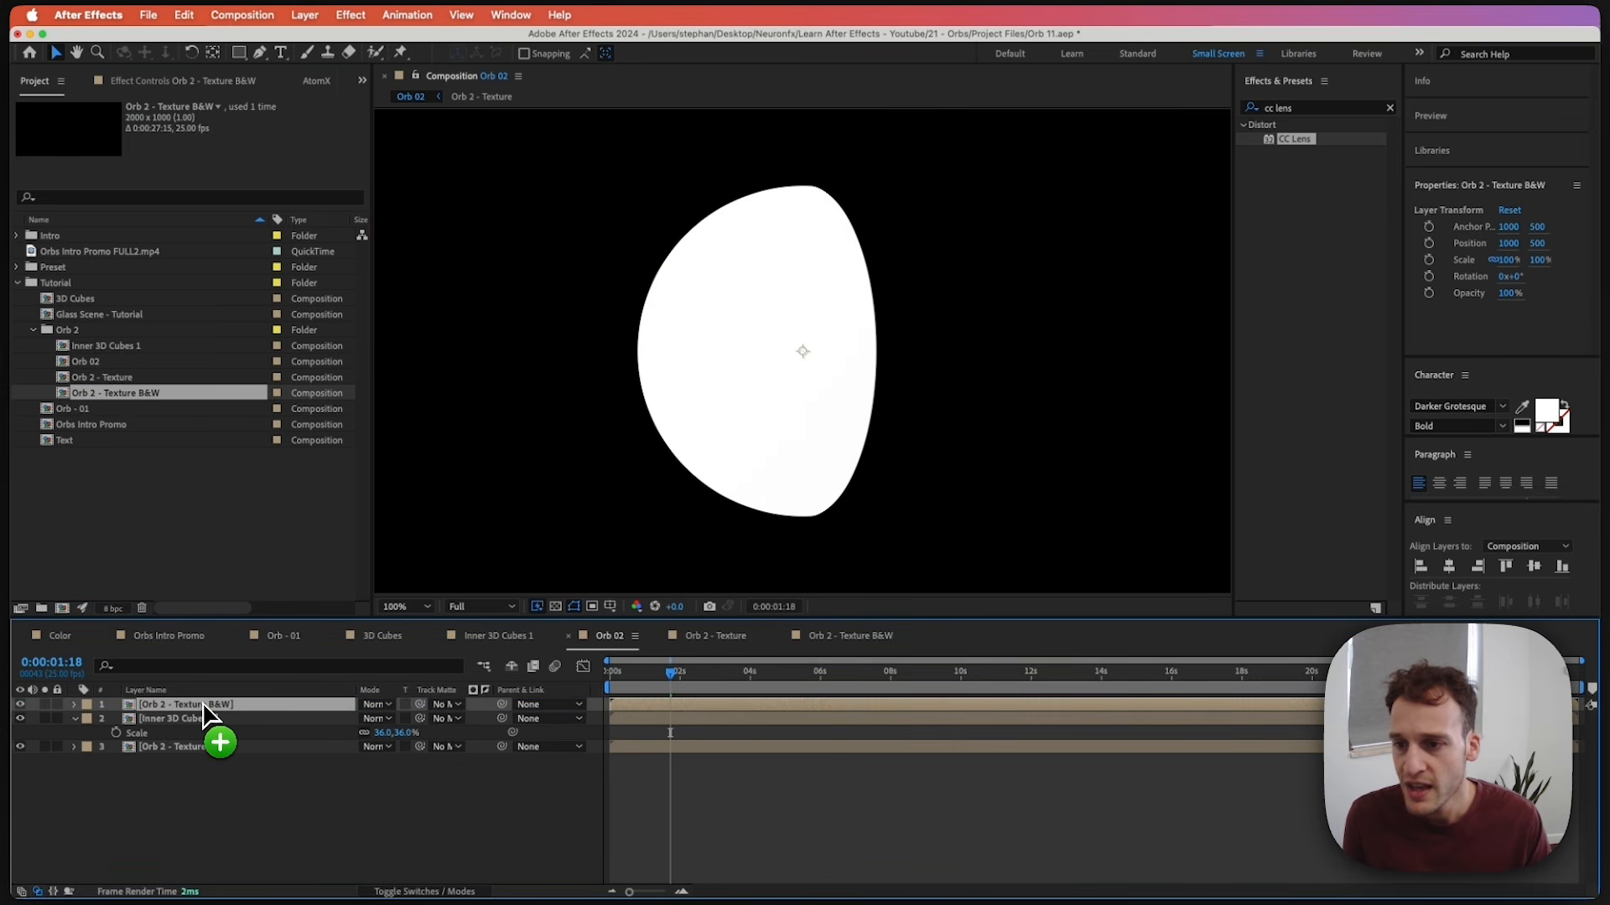
Use Orb 2 - Texture B&W as an inverted luma track matte for Inner 3D Cubes 1 and scrub through the result.
left_click(179, 719)
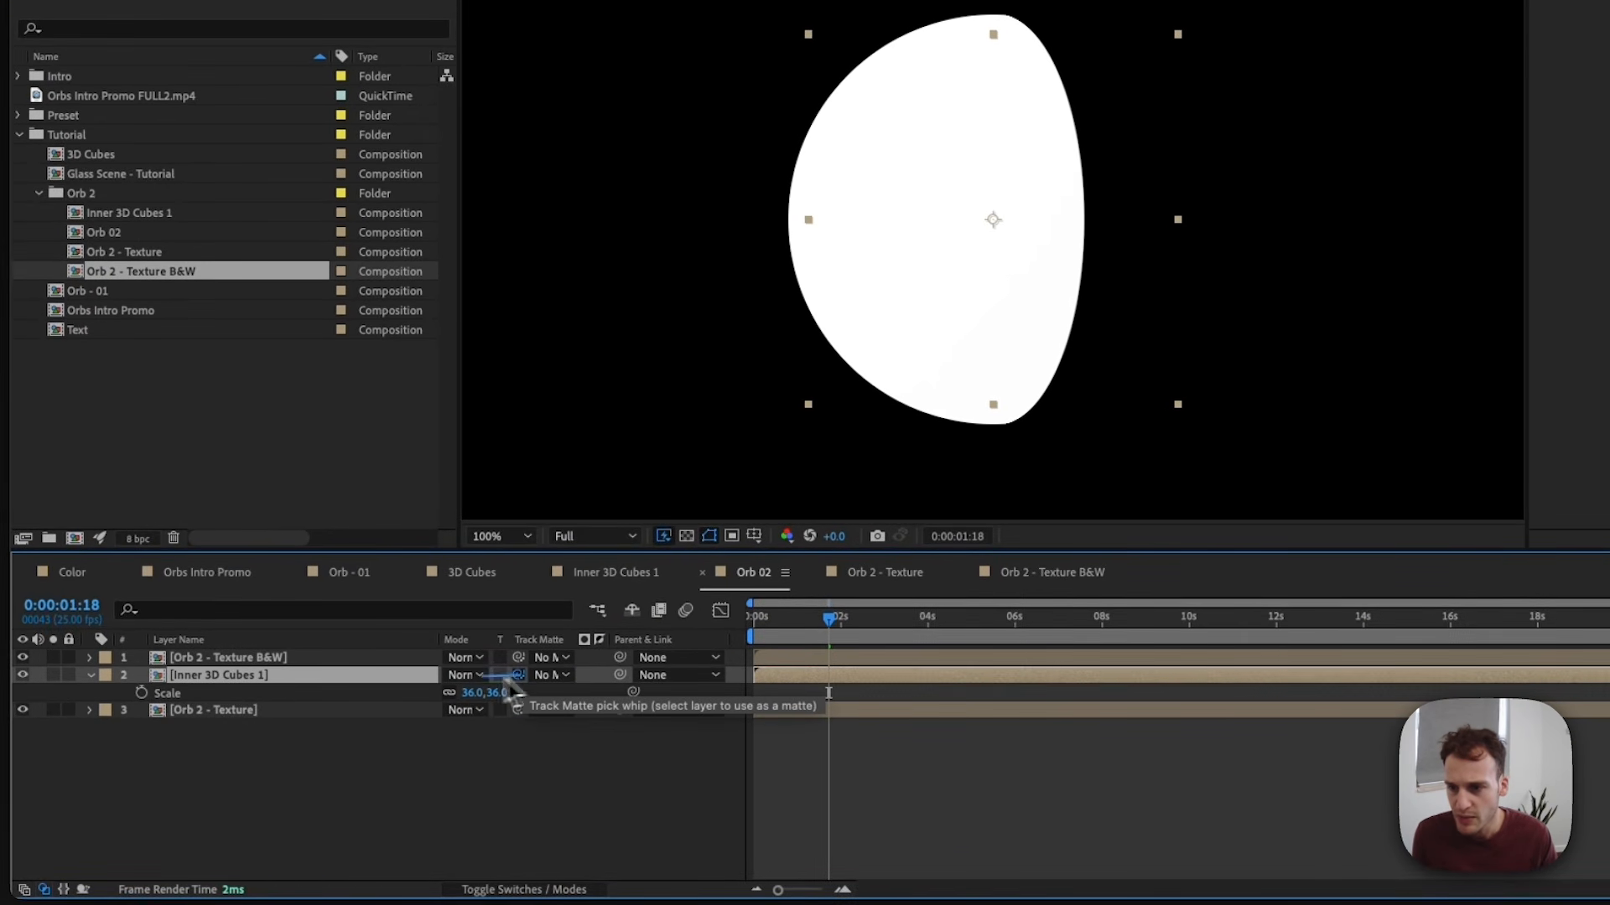
left_click_drag(518, 676, 289, 662)
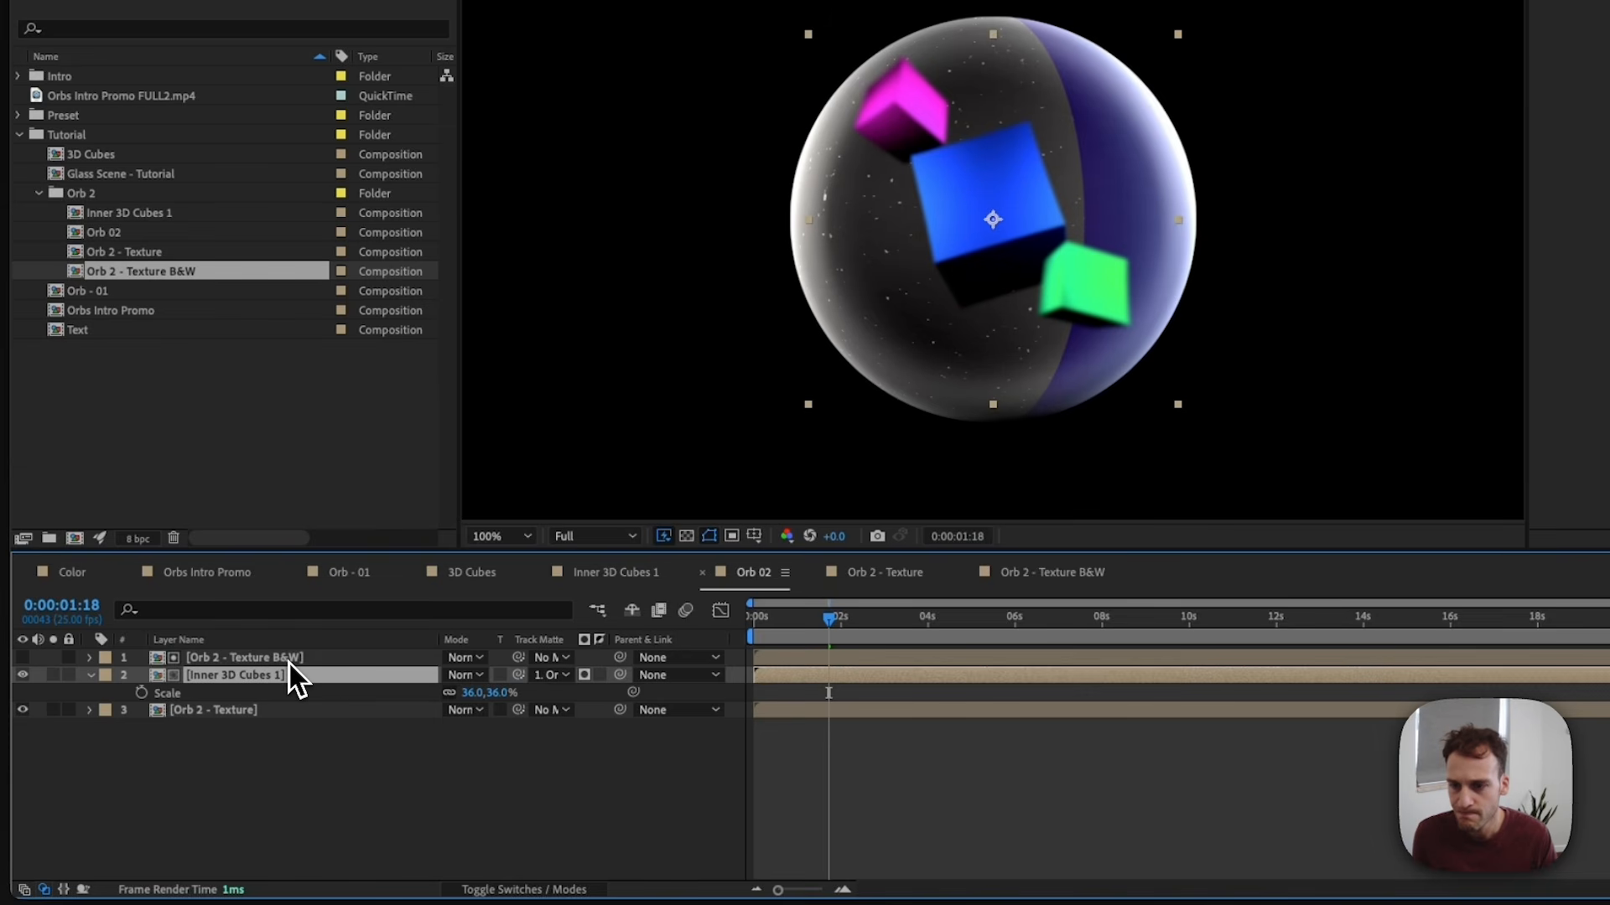
left_click(590, 679)
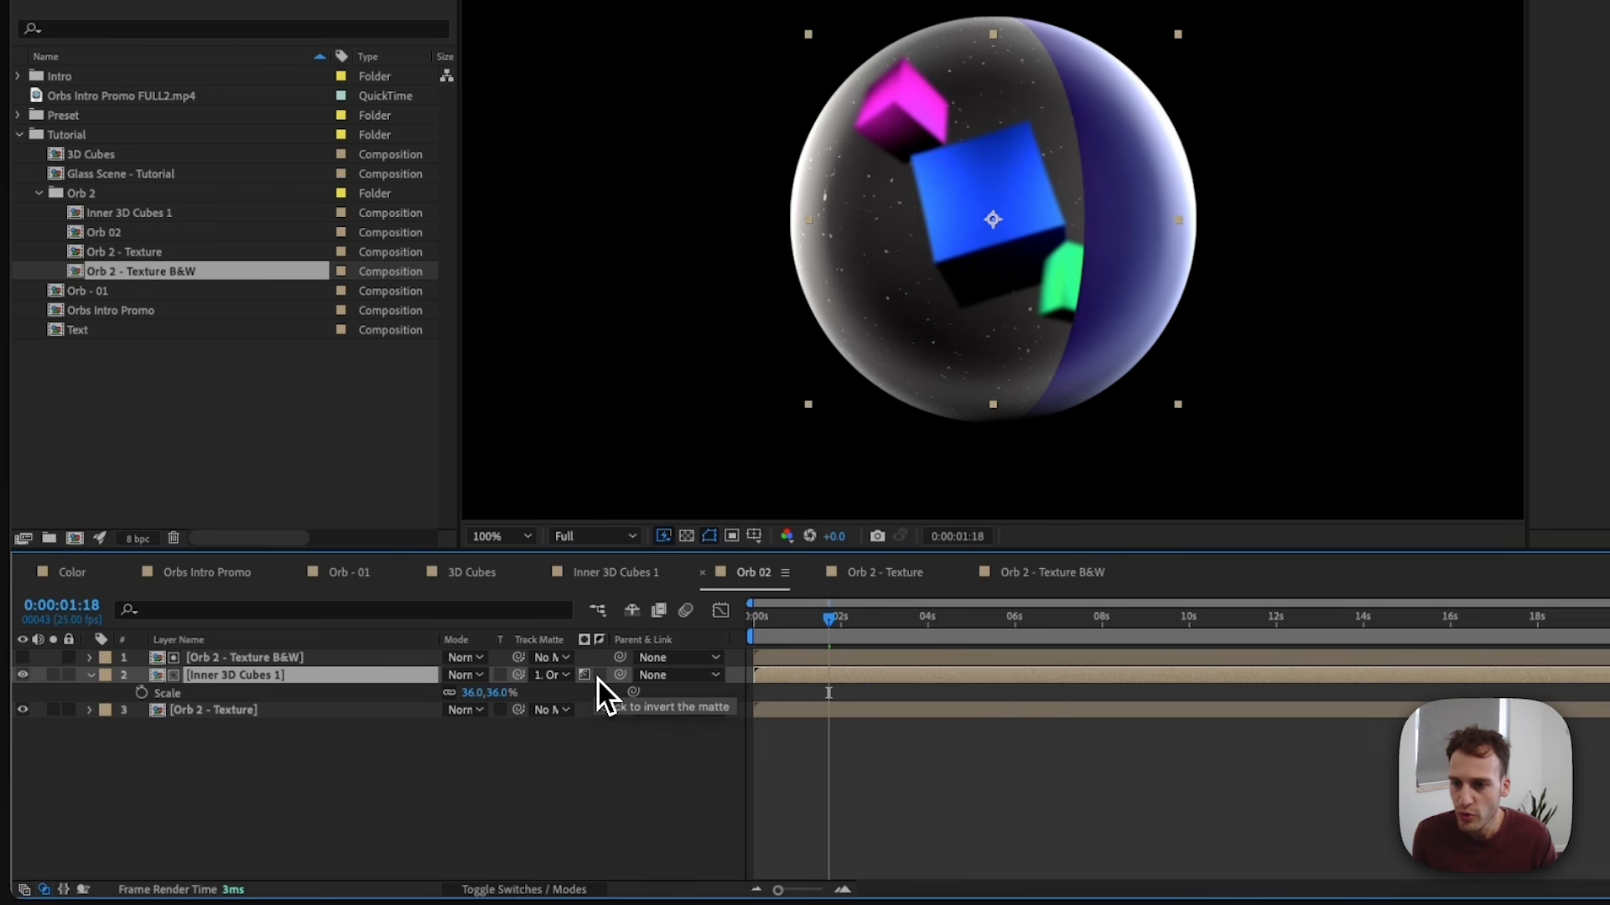
left_click(600, 676)
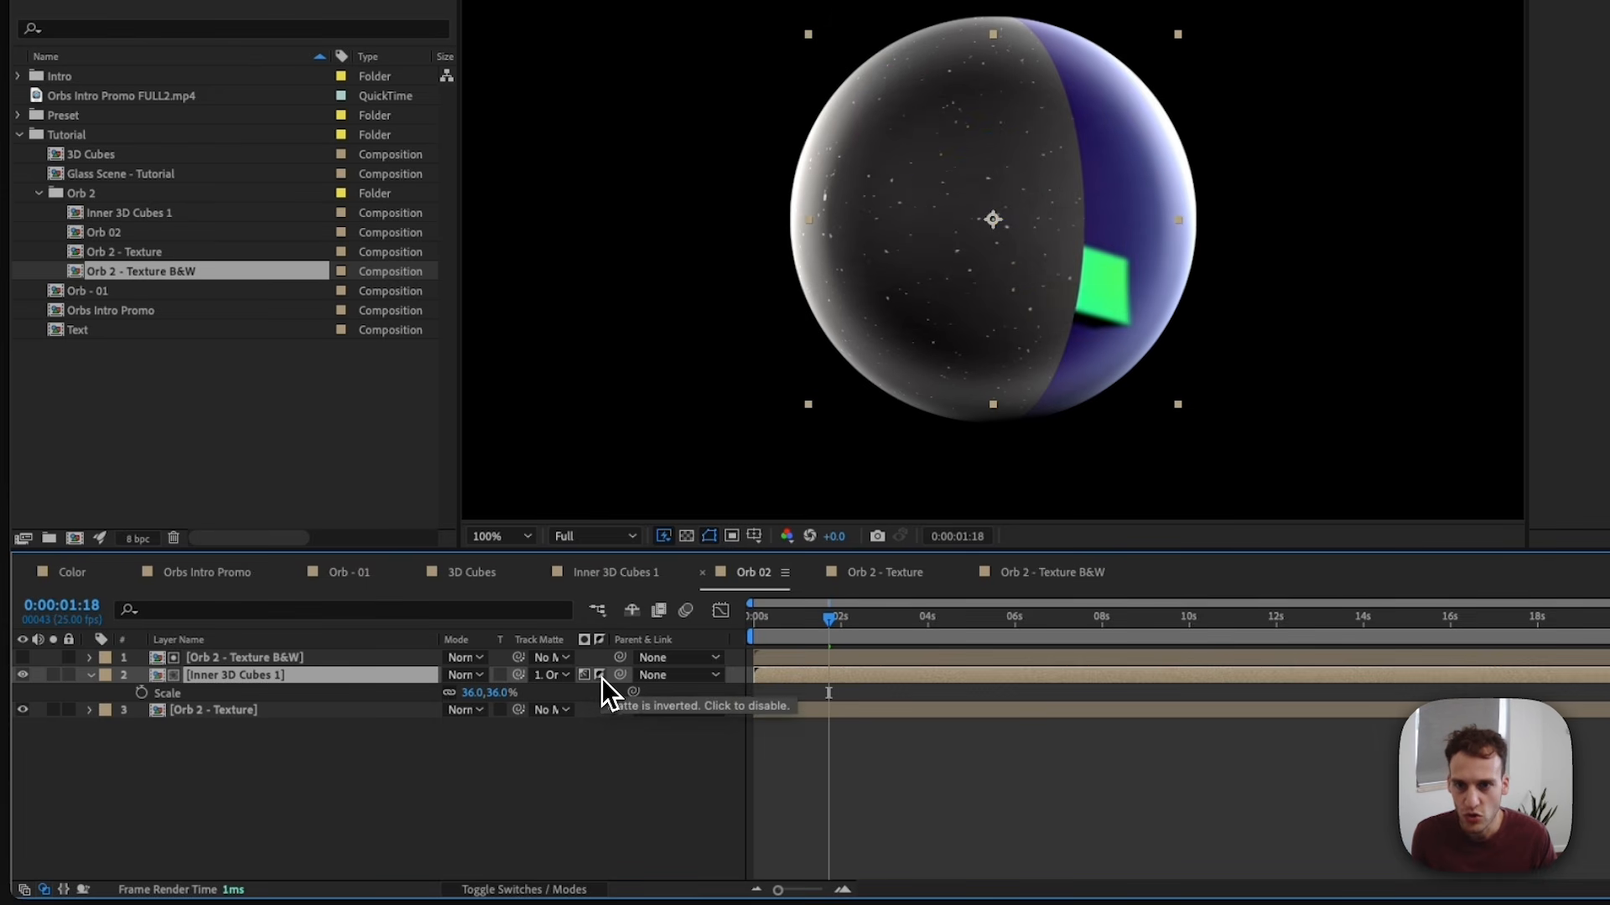
left_click(779, 627)
mouse_move(779, 629)
left_mouse_down()
mouse_move(765, 636)
mouse_move(790, 642)
left_mouse_up()
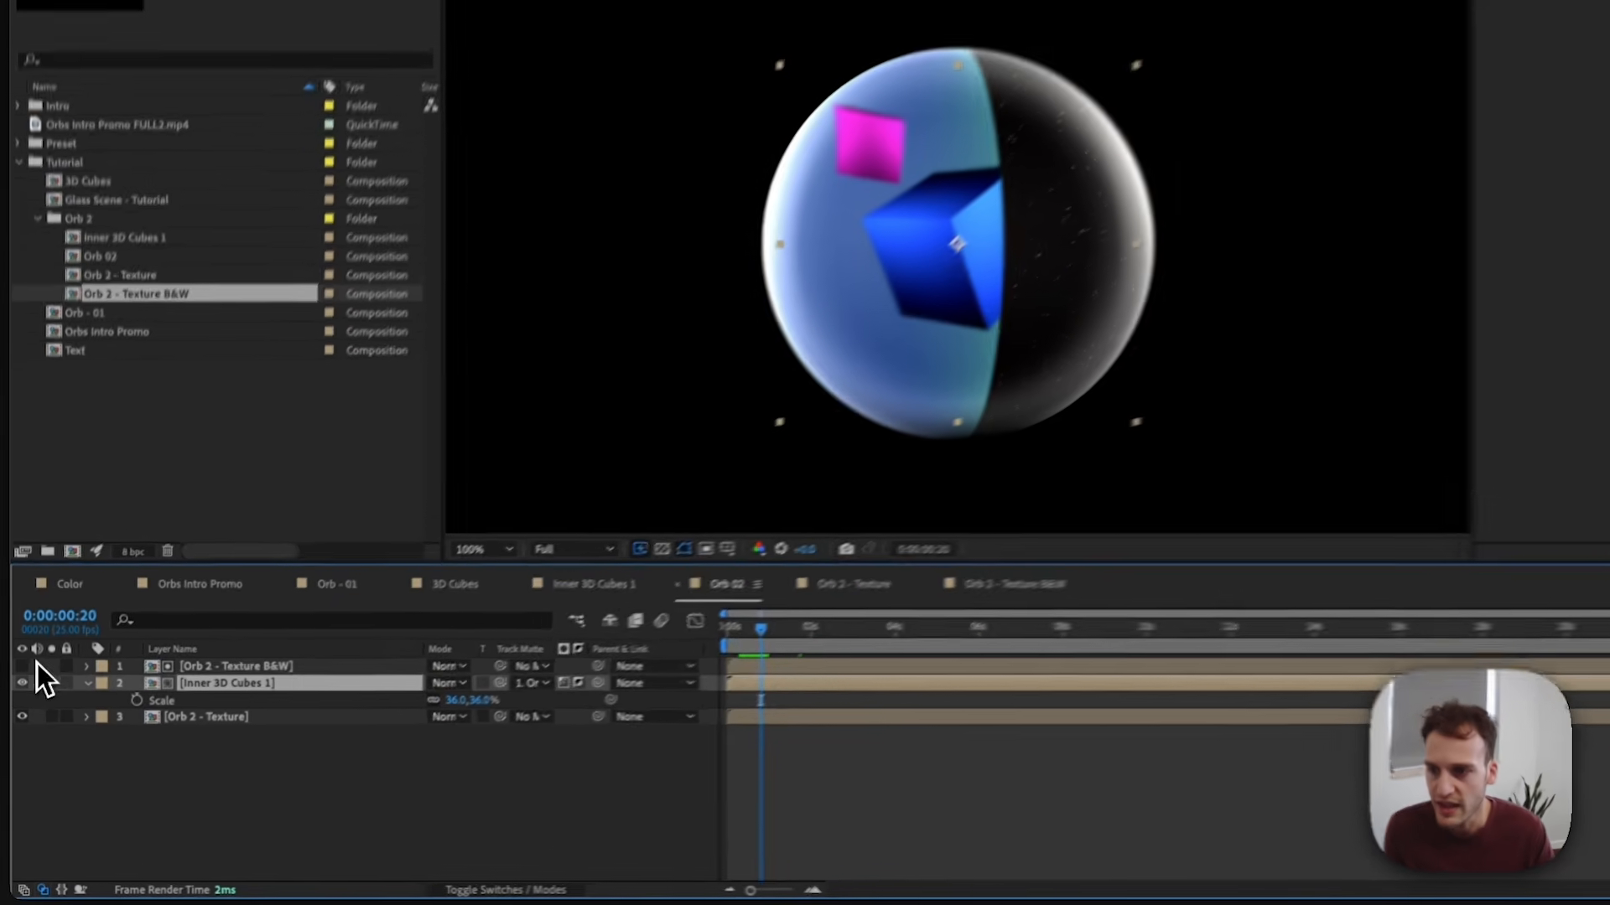
Show the black-and-white matte layer briefly to examine it, hide it again, and scrub the masked cubes to 0:00:01:15.
left_click(22, 666)
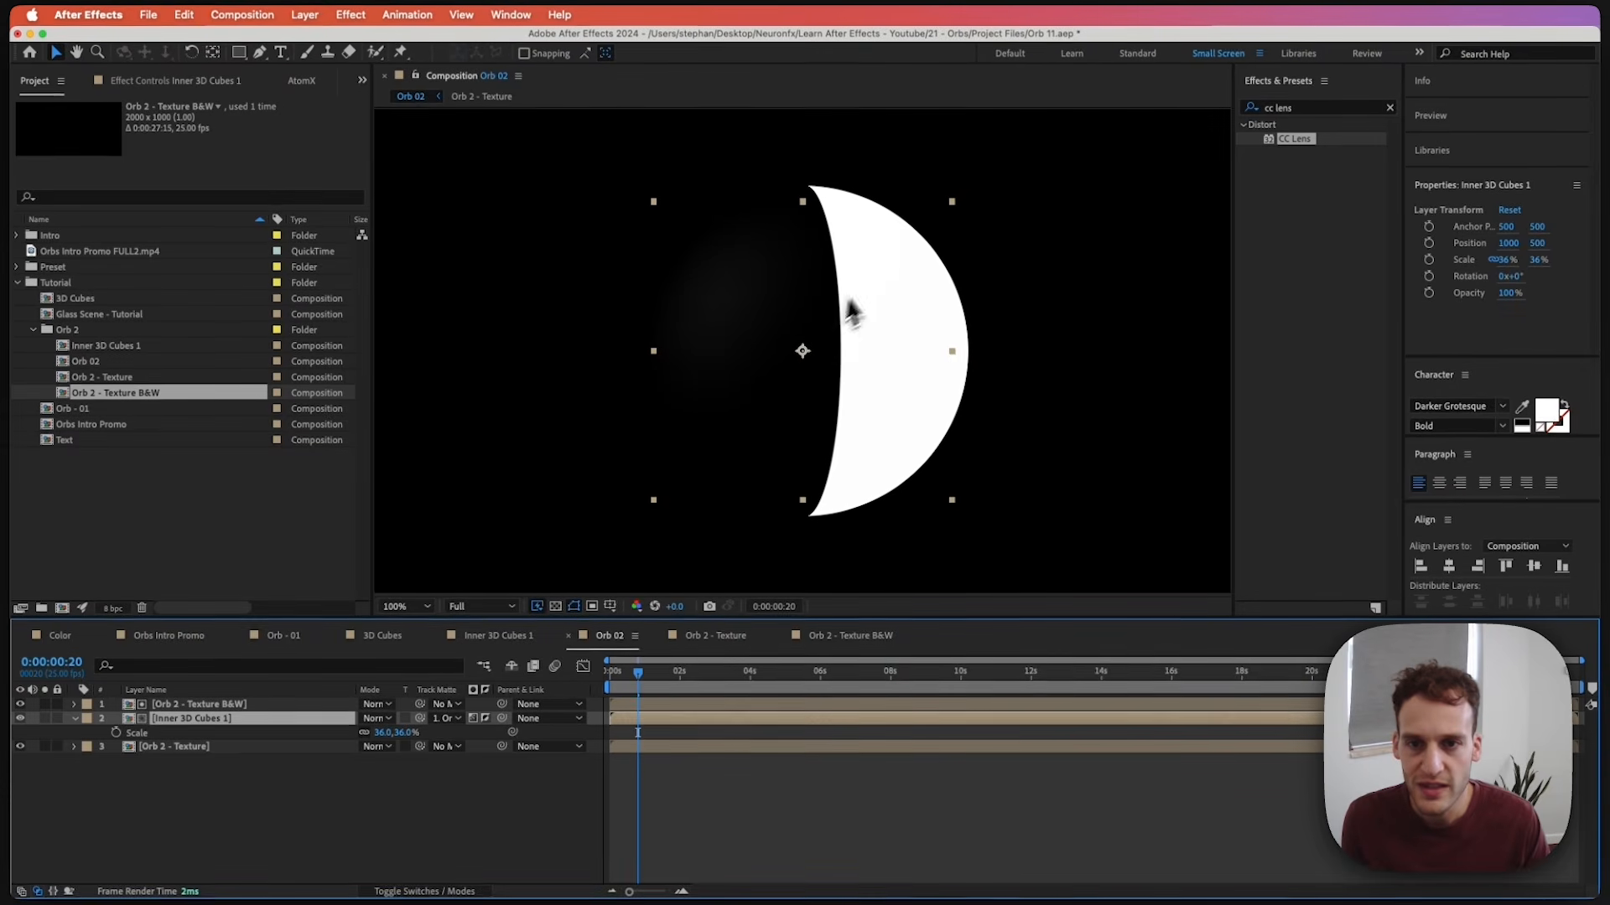
left_click(21, 719)
left_click_drag(631, 690, 667, 675)
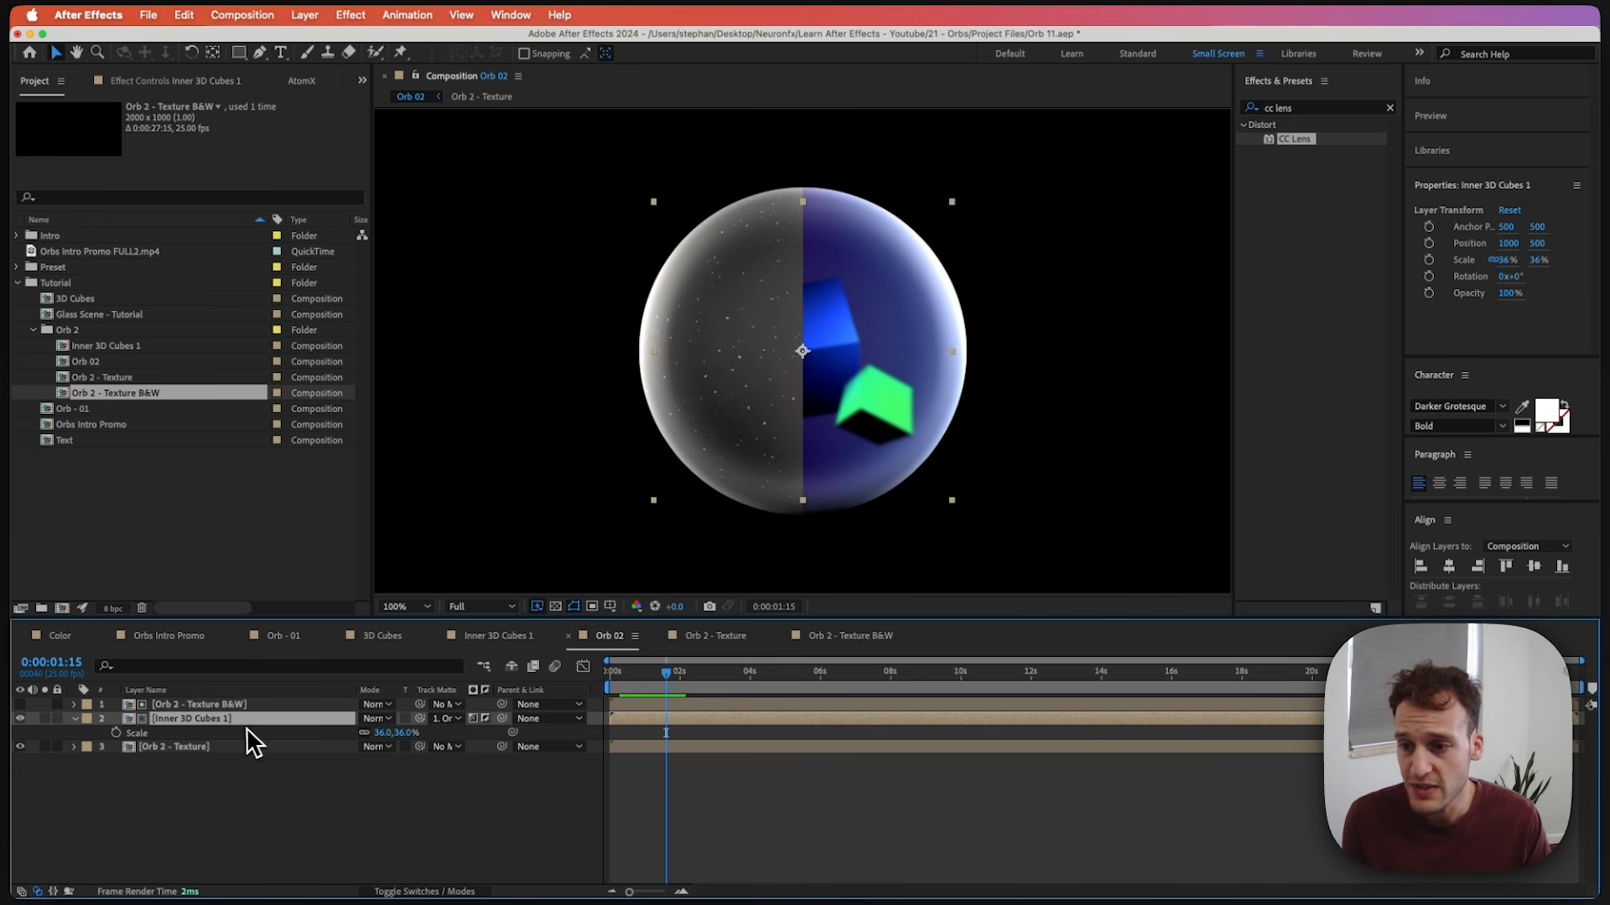
Set the Inner 3D Cubes 1 layer's blending mode to Screen and scrub through the orb to check the blend.
left_click(367, 718)
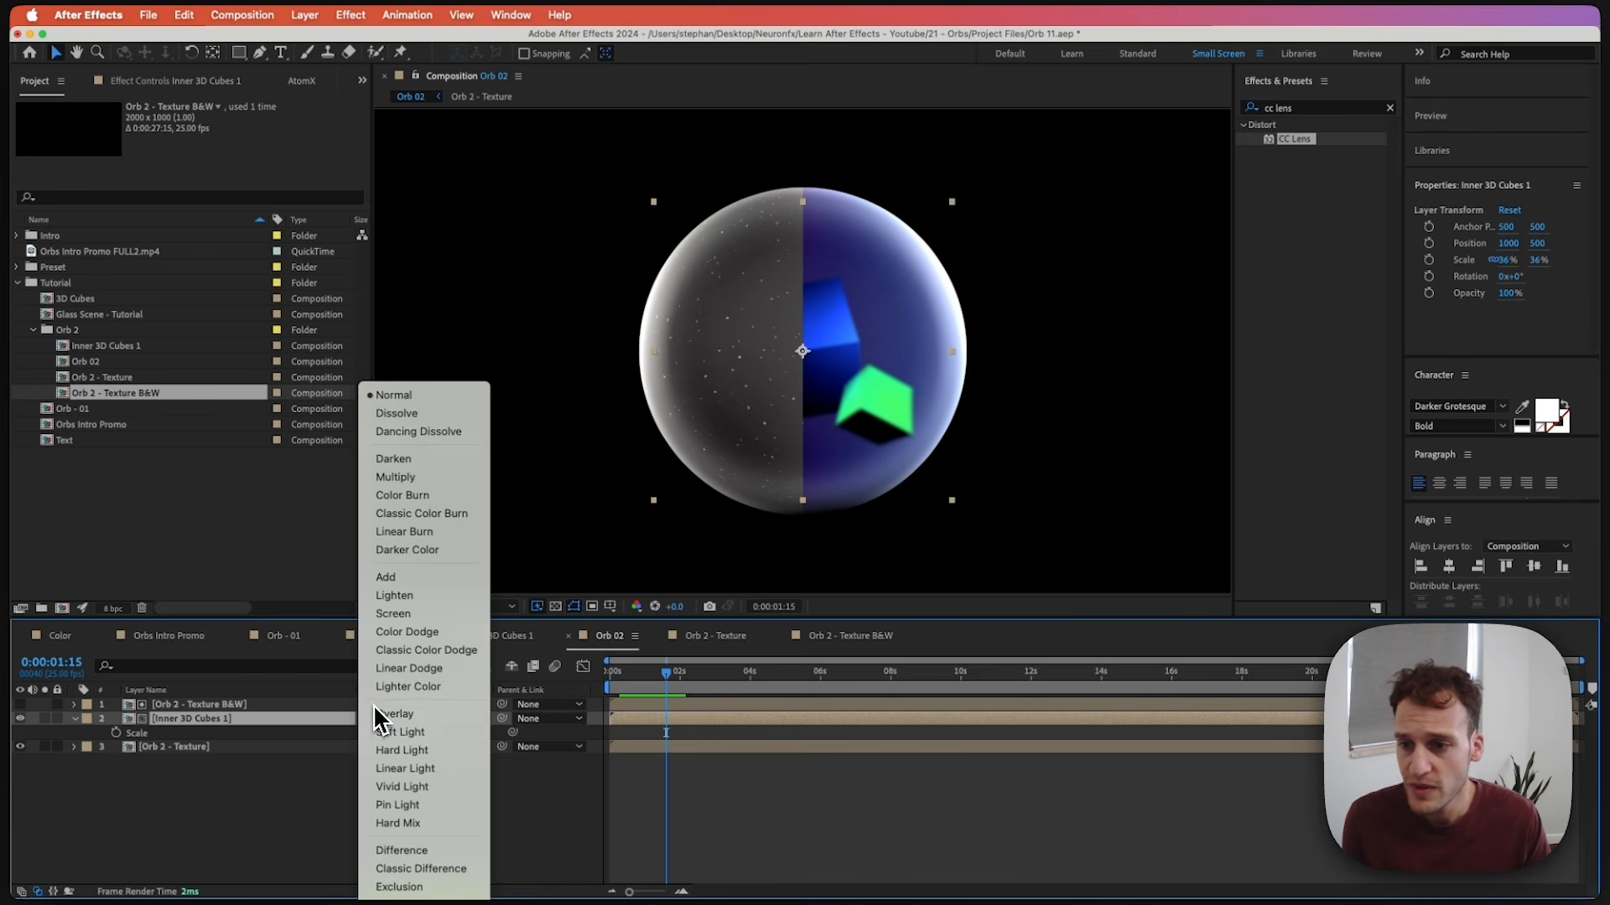
left_click(387, 616)
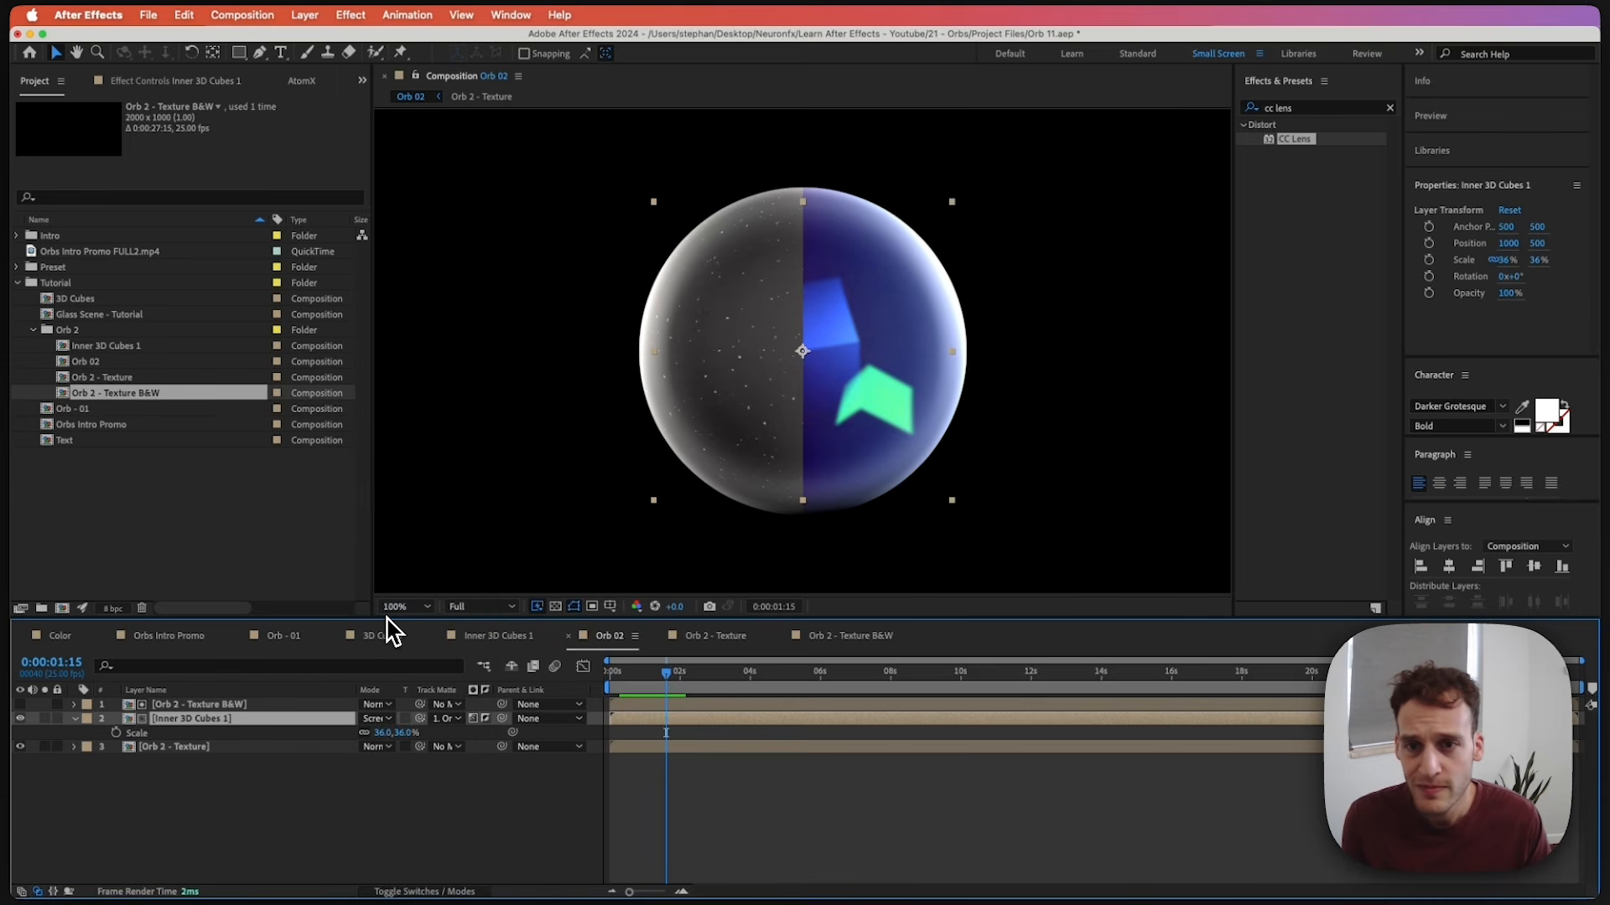
mouse_move(643, 675)
left_mouse_down()
mouse_move(630, 676)
mouse_move(676, 682)
mouse_move(632, 681)
mouse_move(659, 680)
left_mouse_up()
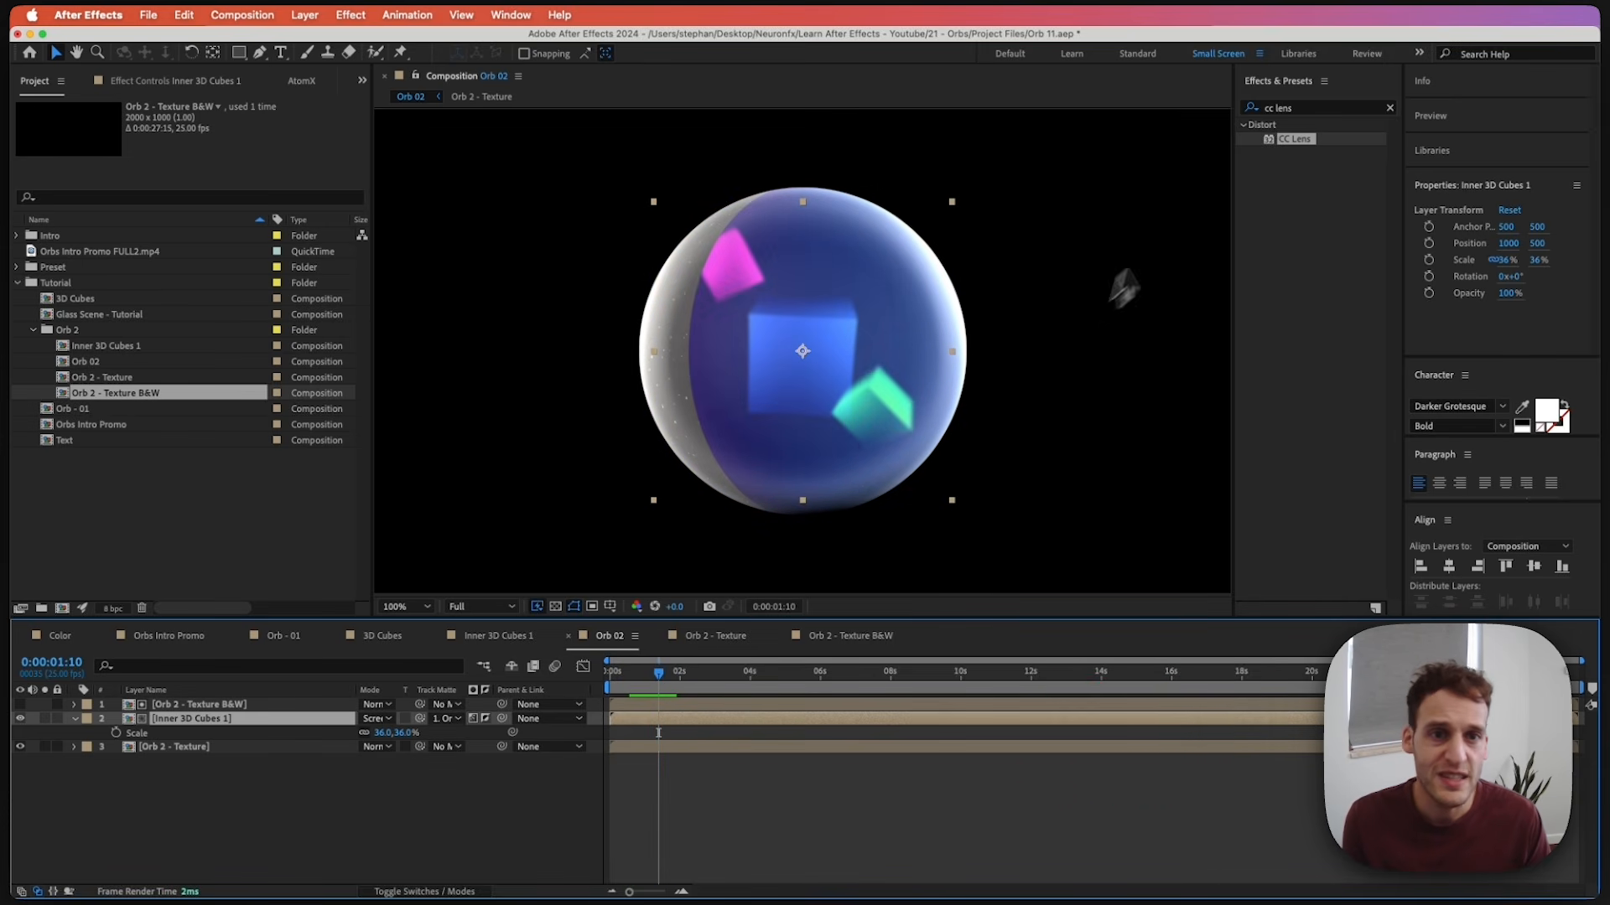
Find the Fast Box Blur effect and apply it to the Inner 3D Cubes 1 layer.
left_click(1286, 139)
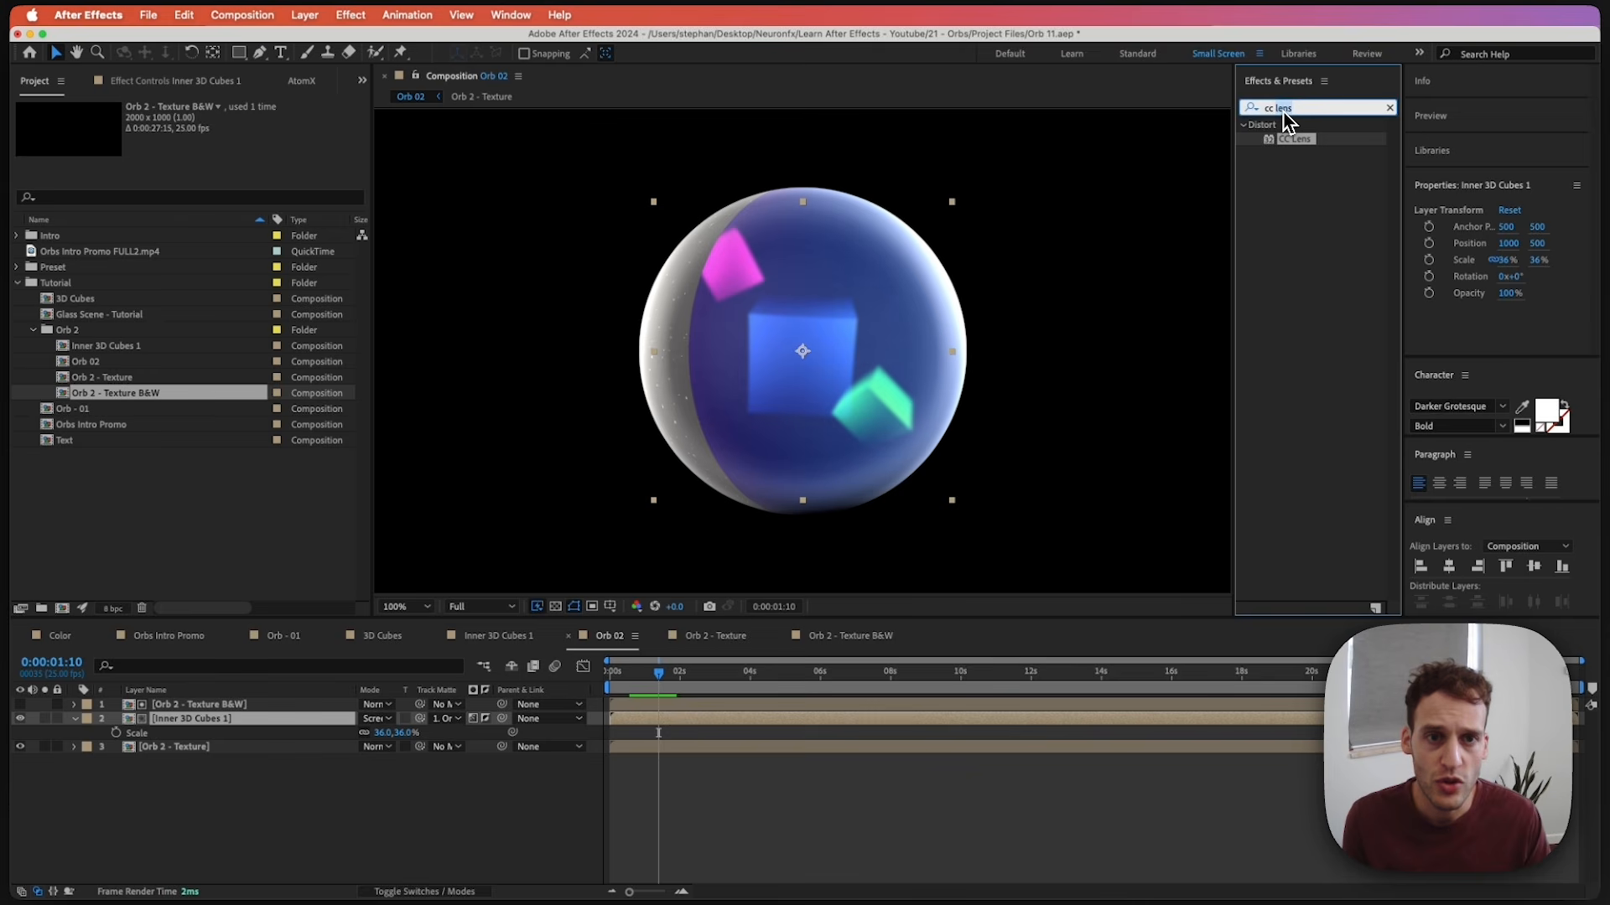
type("fast")
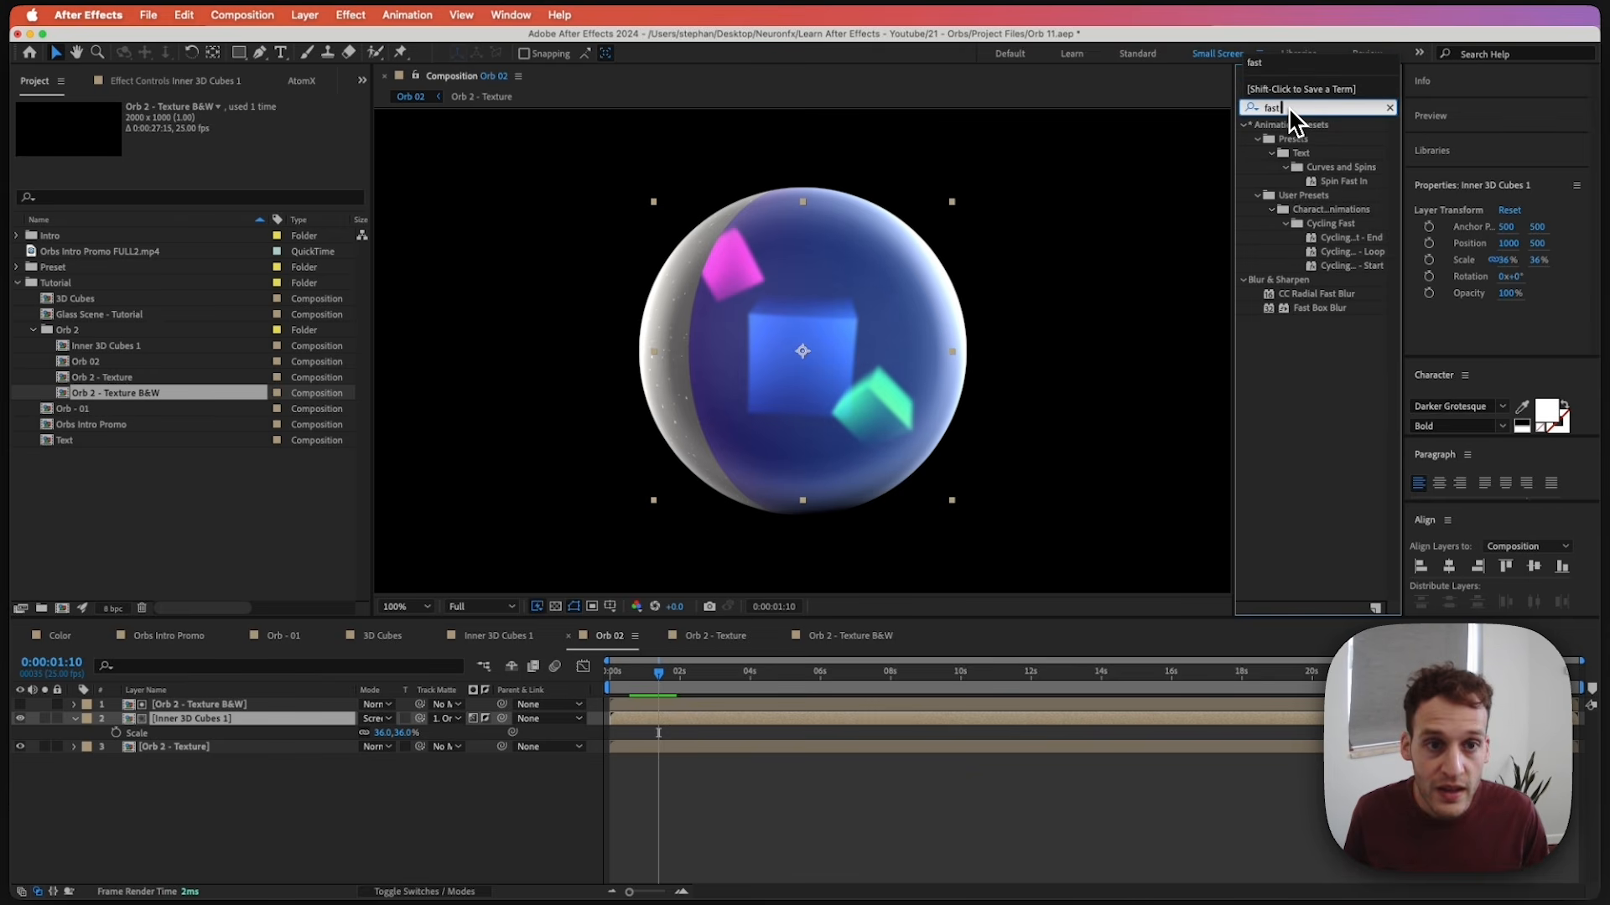
type(" b")
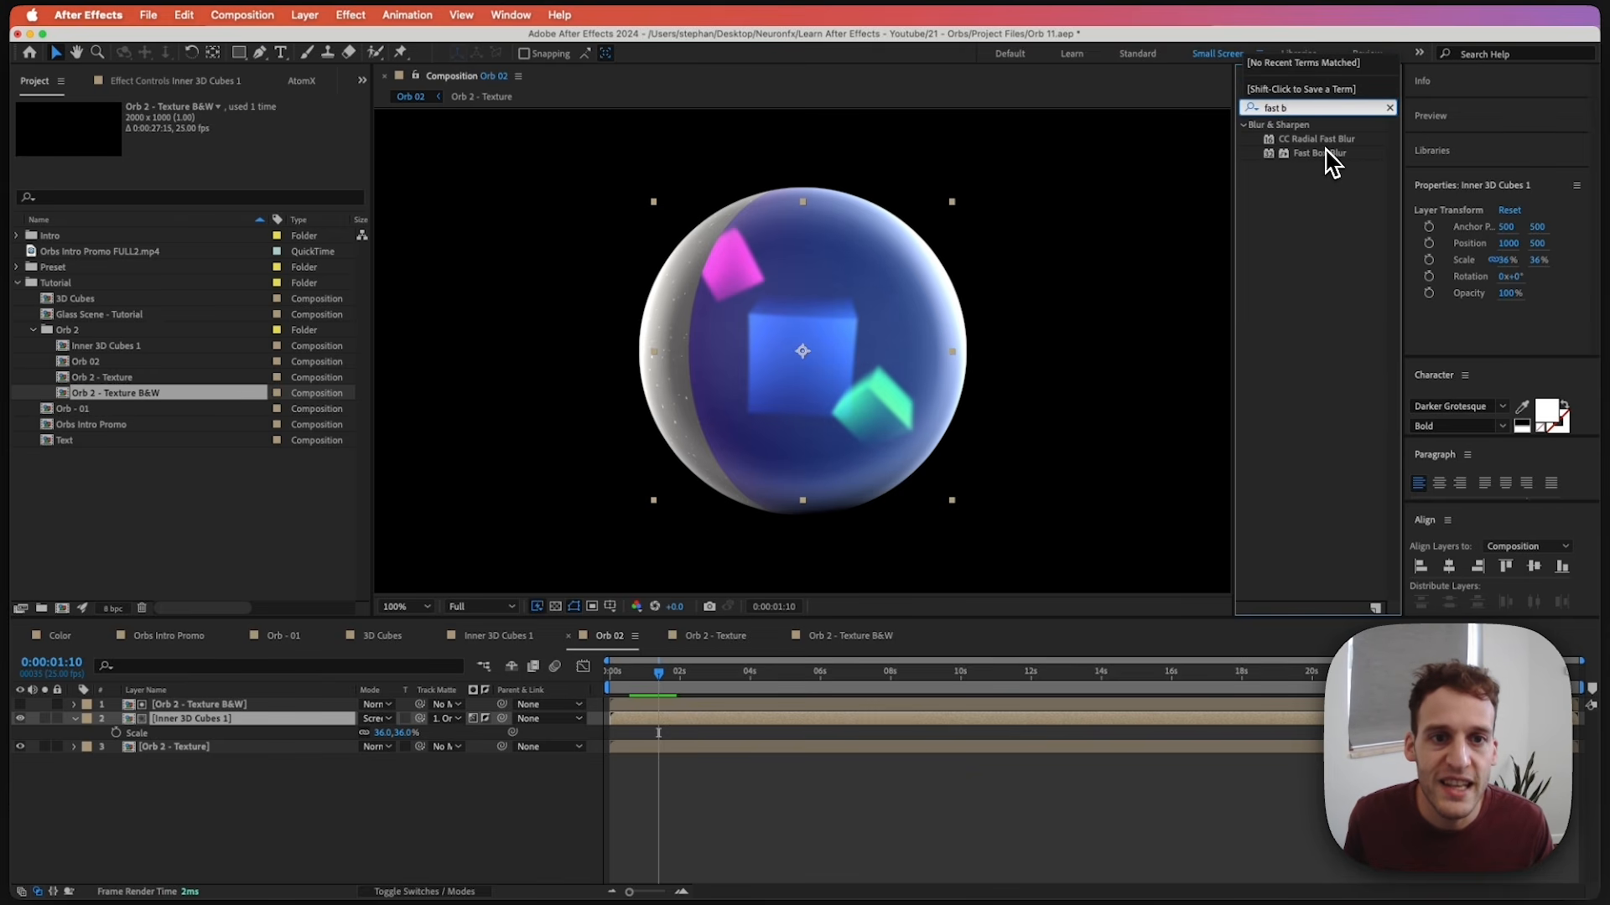
left_click_drag(1326, 152, 239, 721)
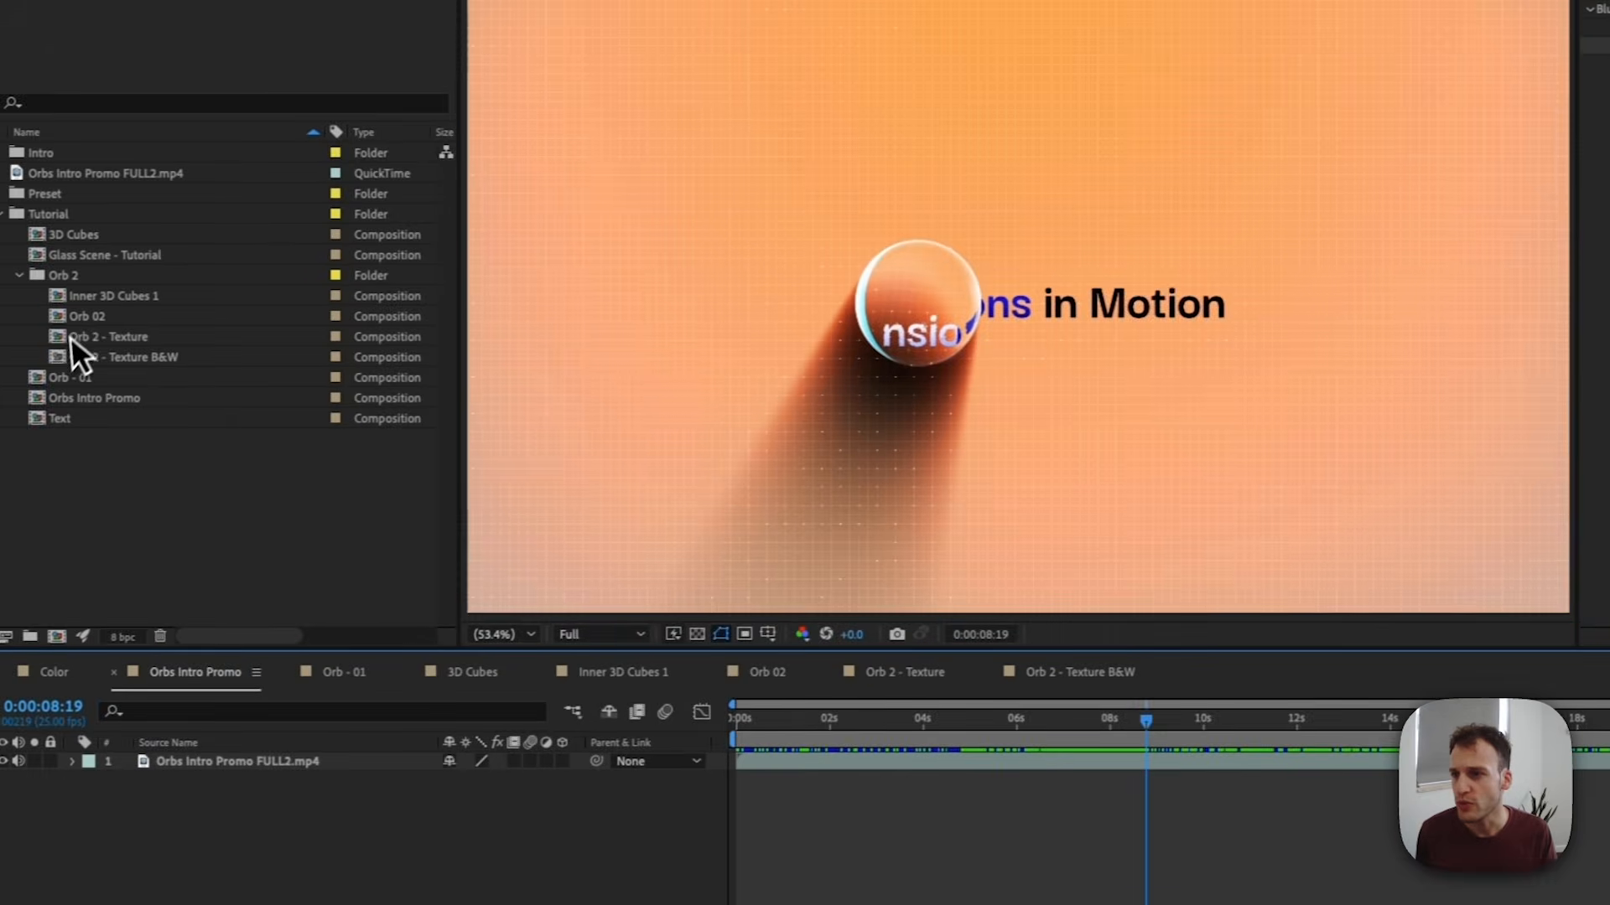
Create a new composition from Orb 02 in the project and rename it Orb - Animation.
left_click(92, 316)
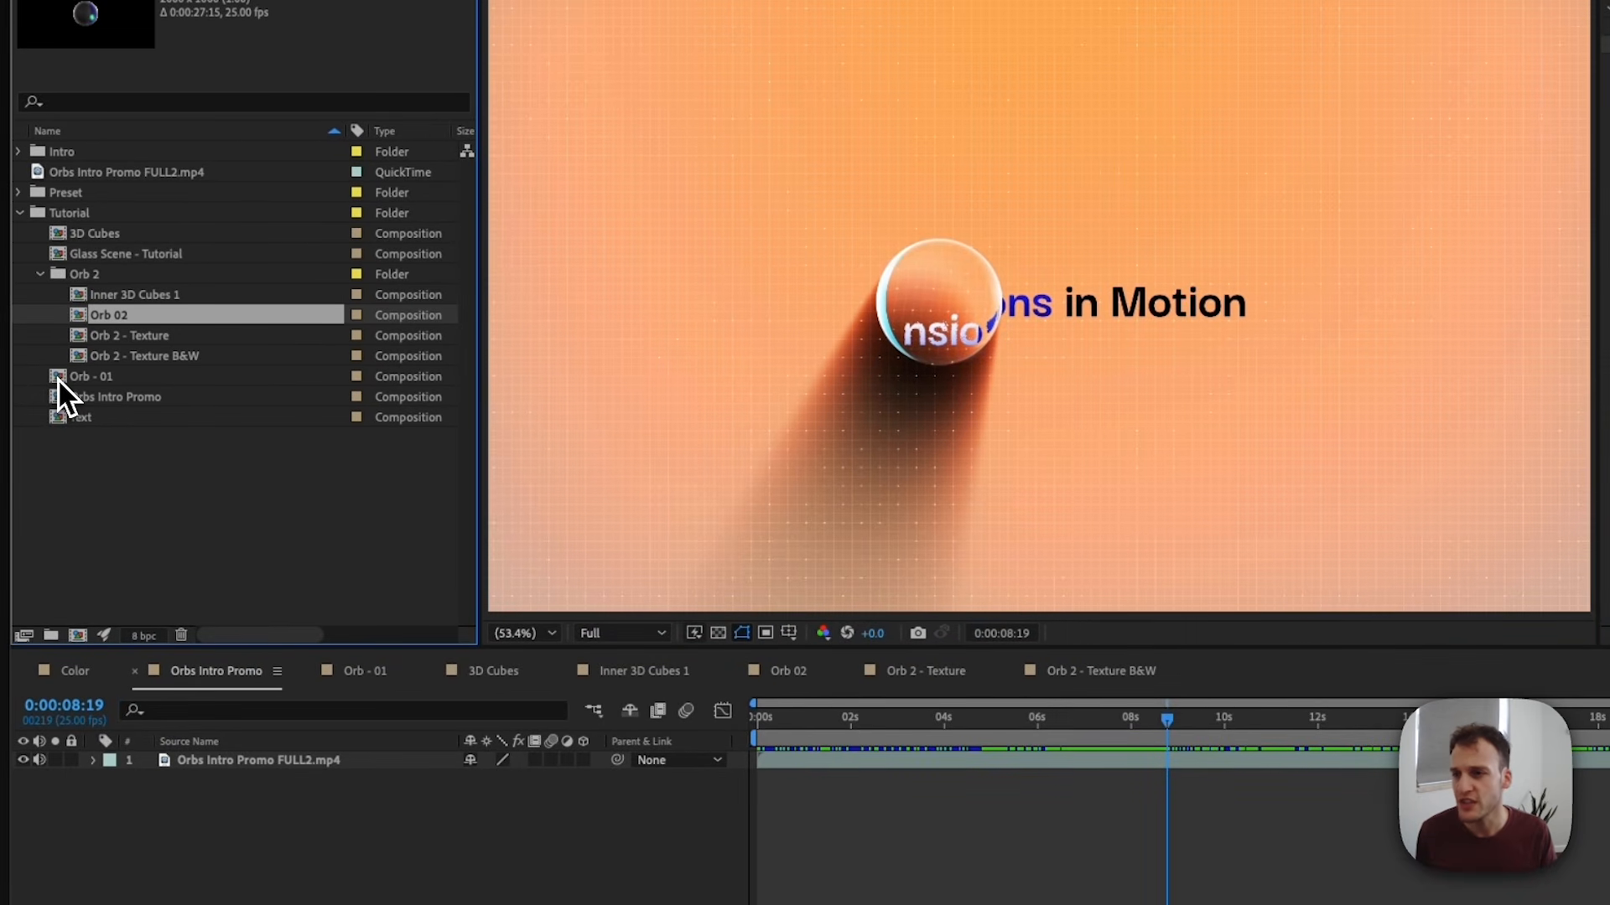
left_click_drag(98, 322, 86, 648)
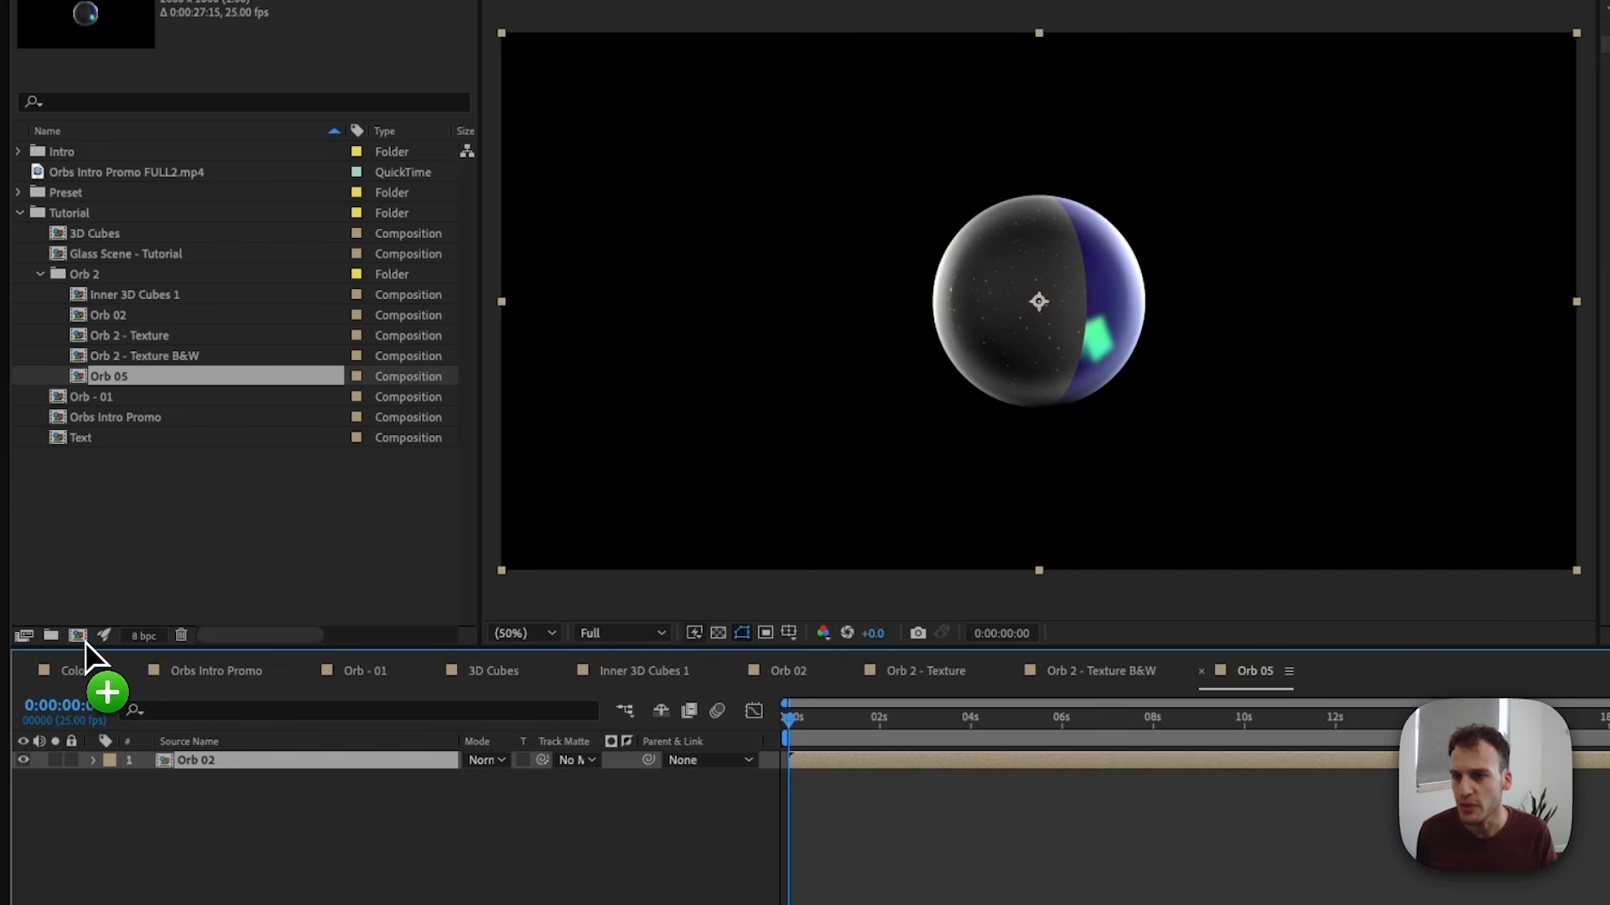
key("Return")
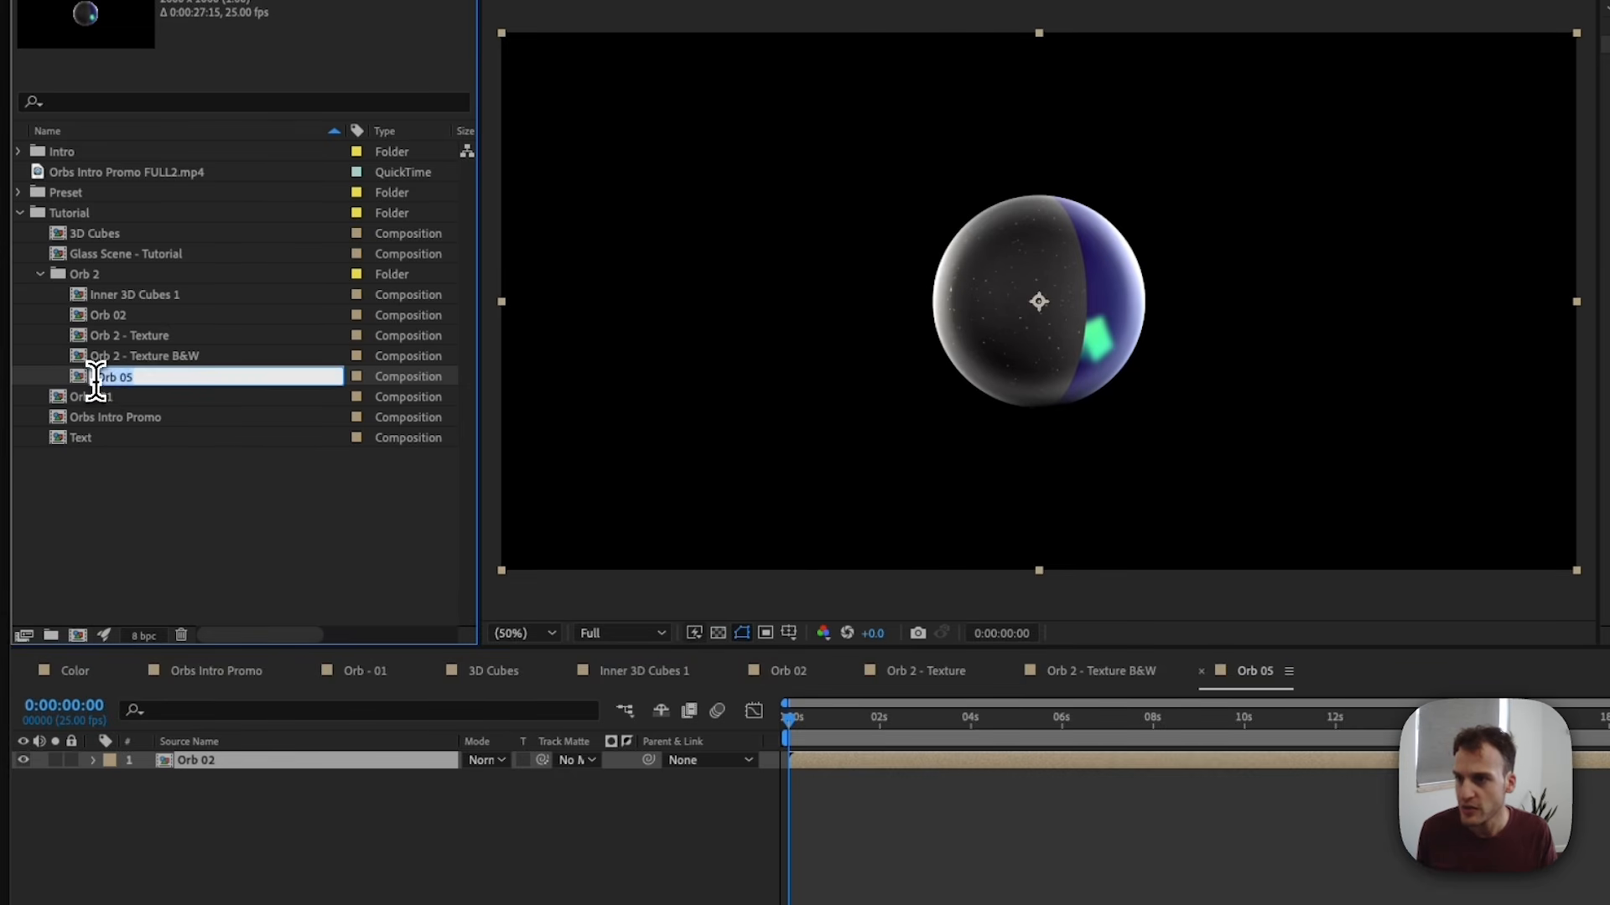
left_click(121, 378)
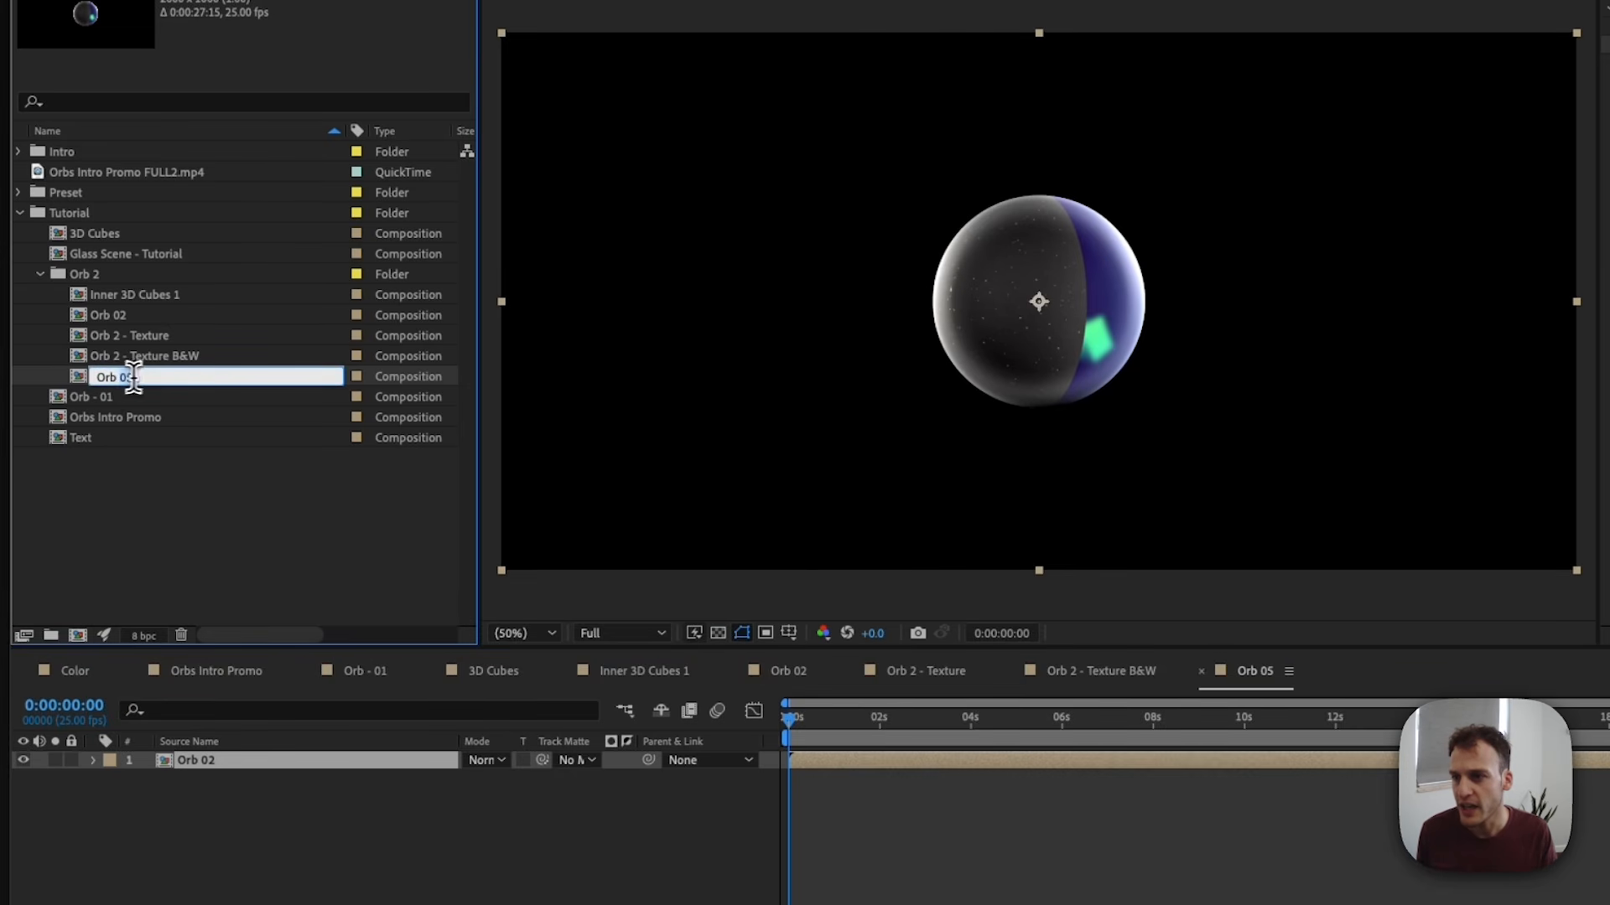
type("- Animation")
key("Return")
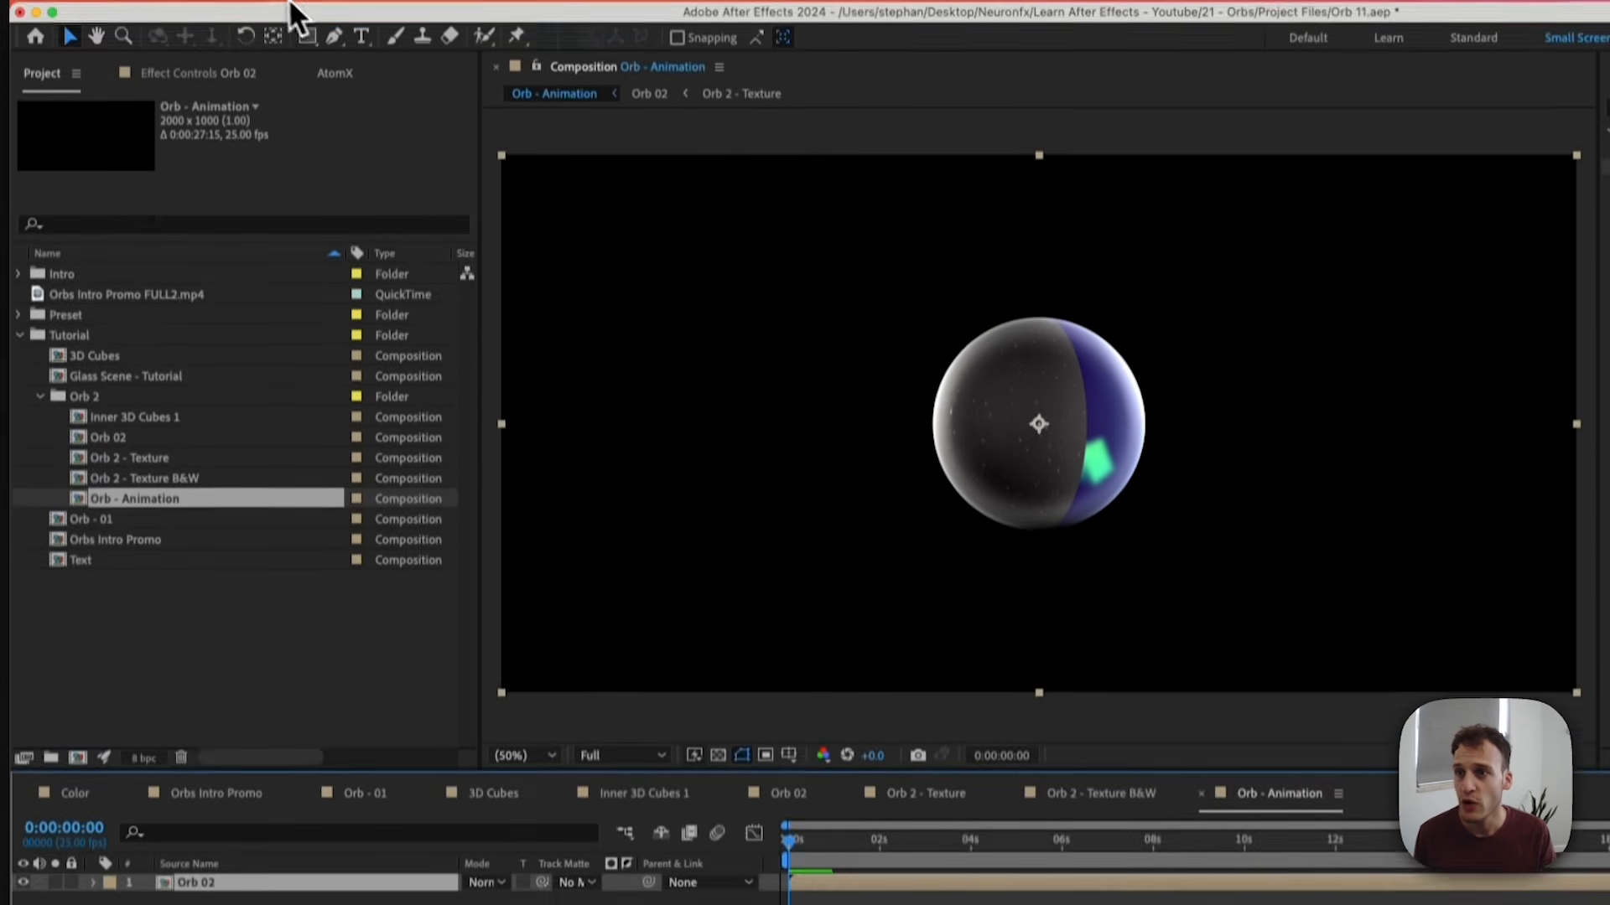
Set the Orb - Animation composition's size to 1920 by 1080 px.
left_click(311, 19)
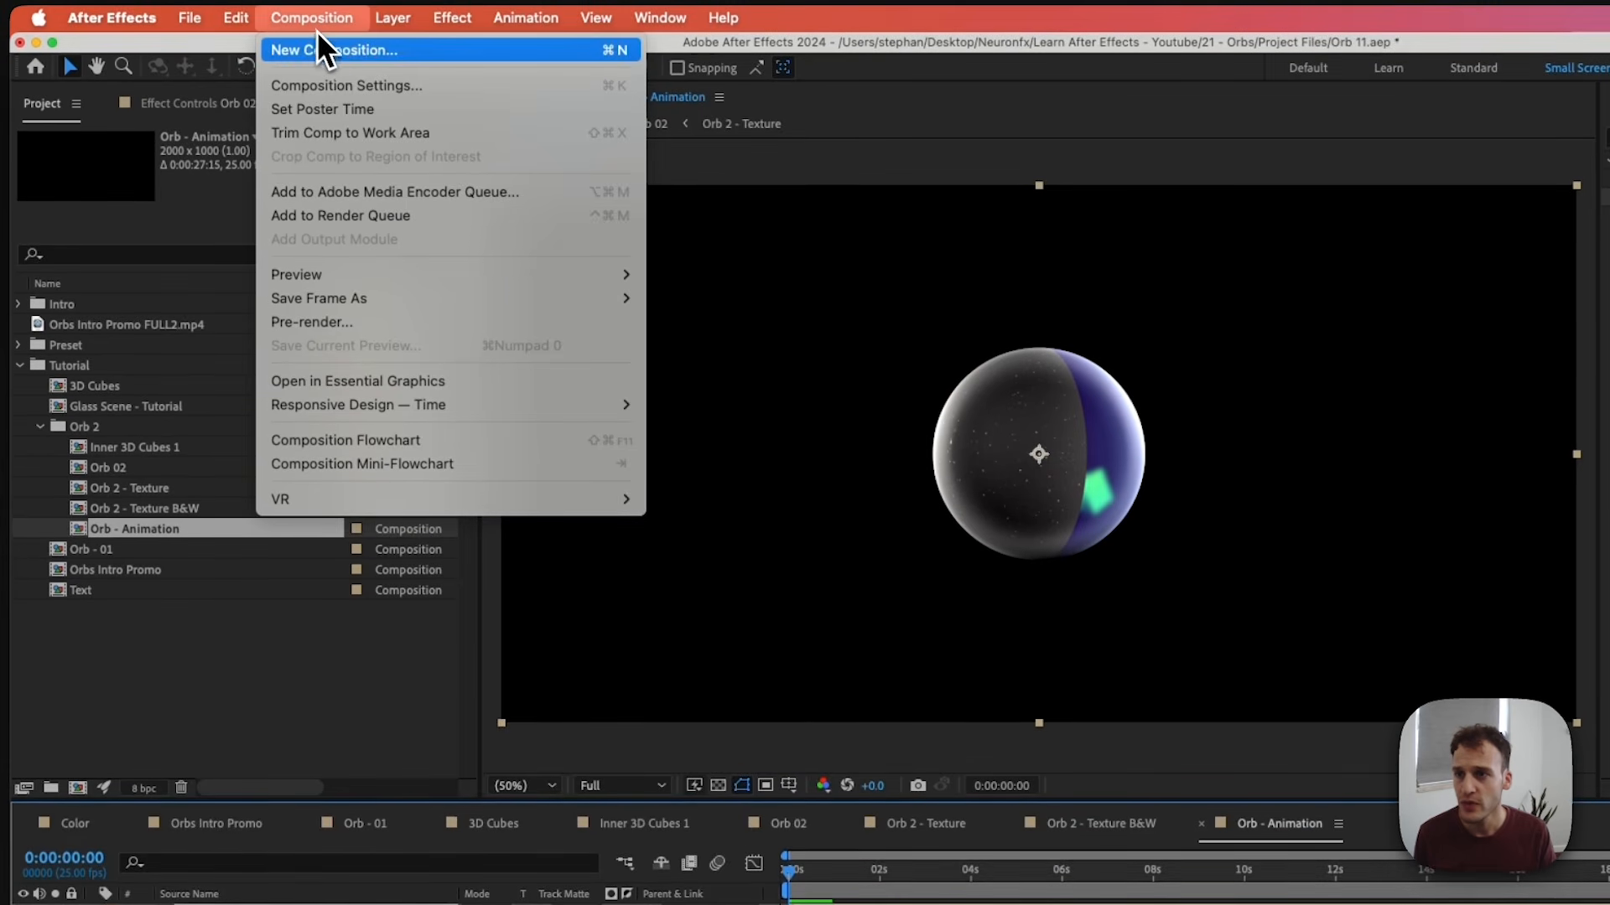
left_click(352, 79)
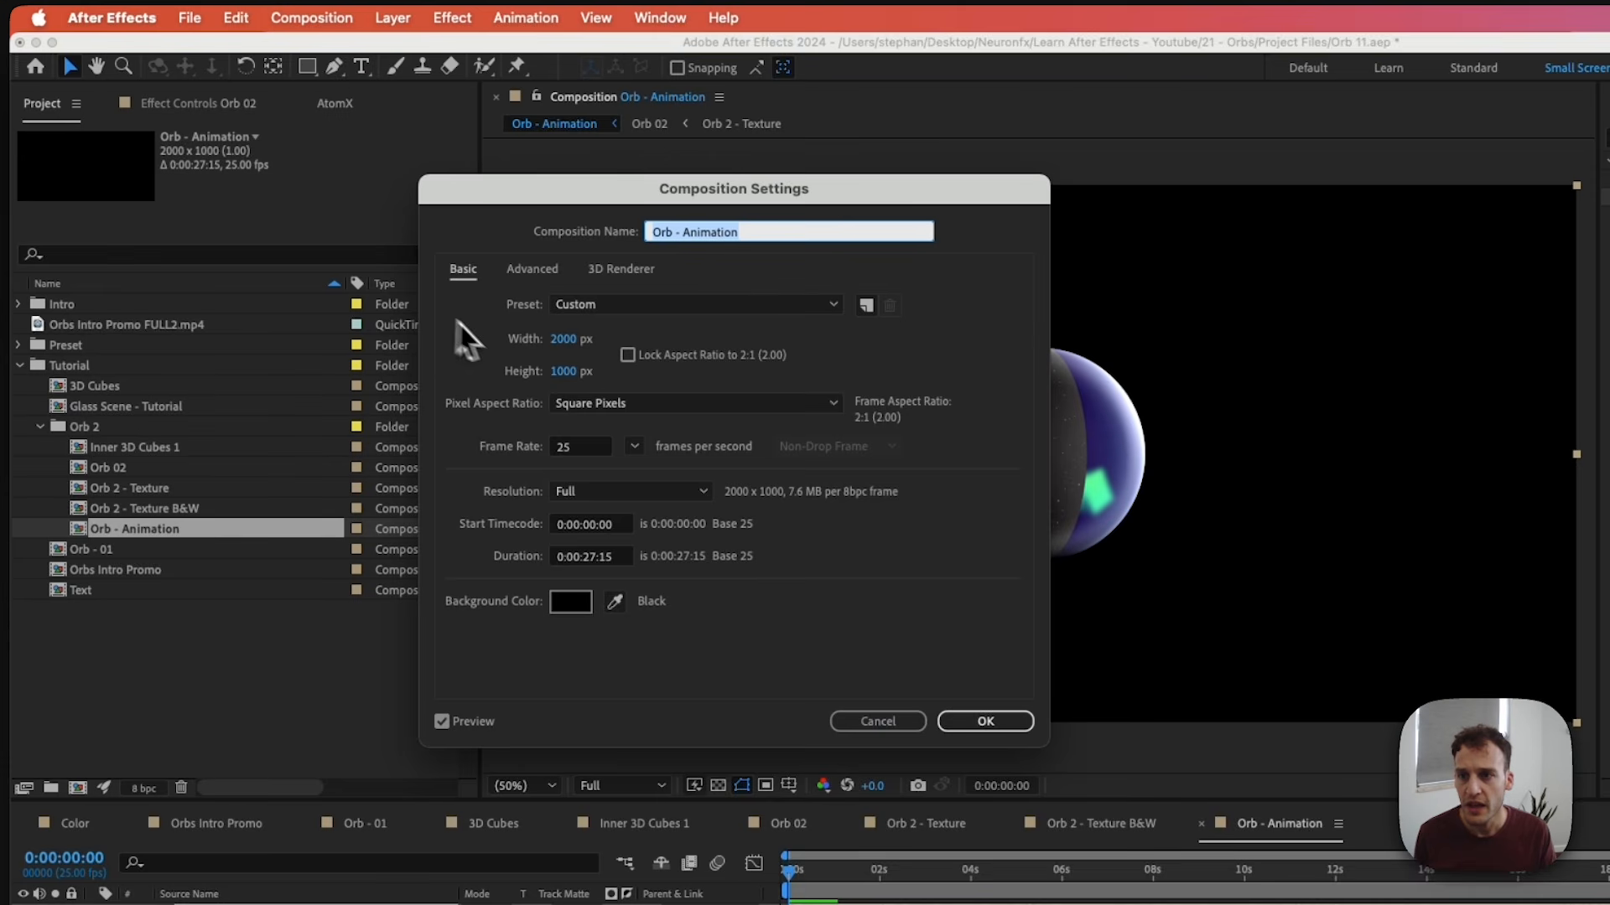
left_click(560, 340)
type("1920")
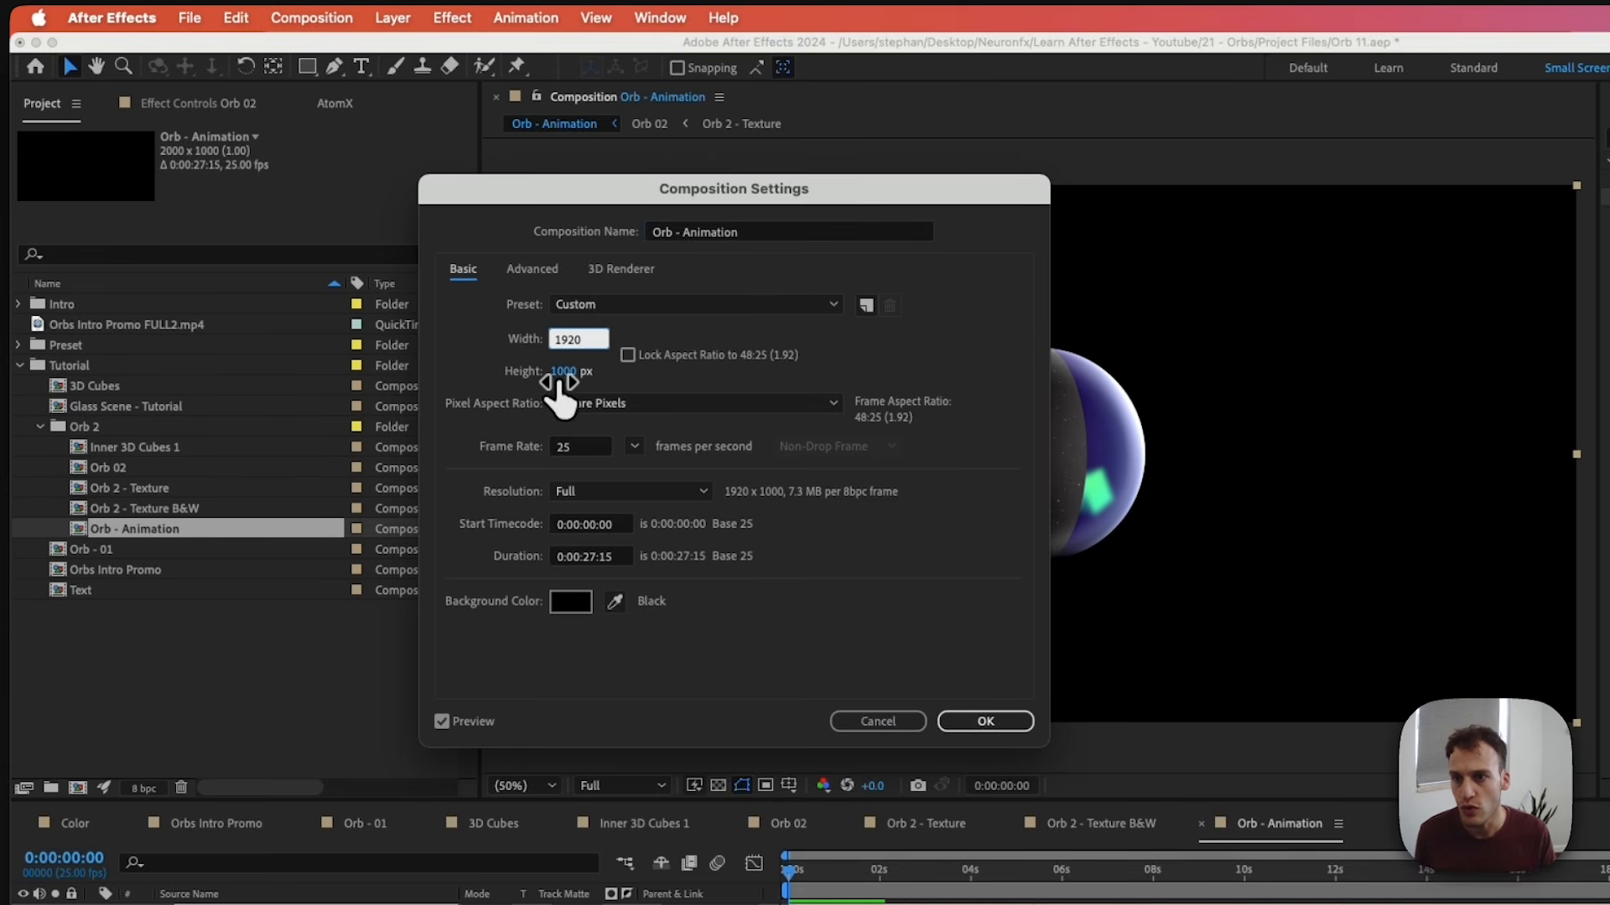
left_click(560, 371)
type("1080")
key("Return")
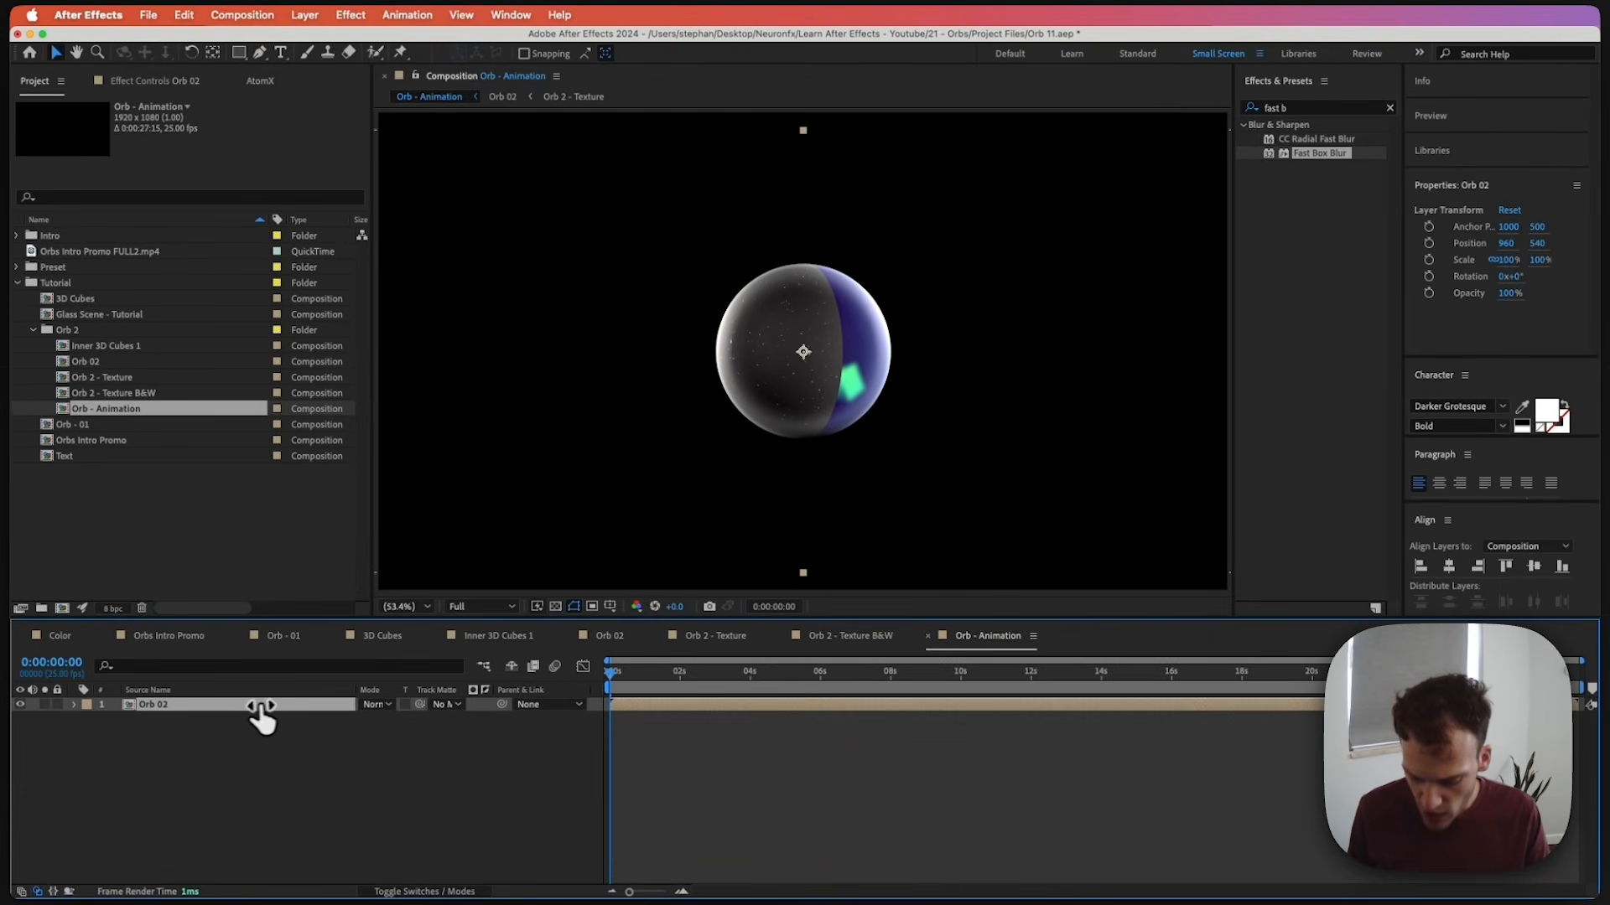
Scale the Orb 02 layer in Orb - Animation down to 70%.
key("s")
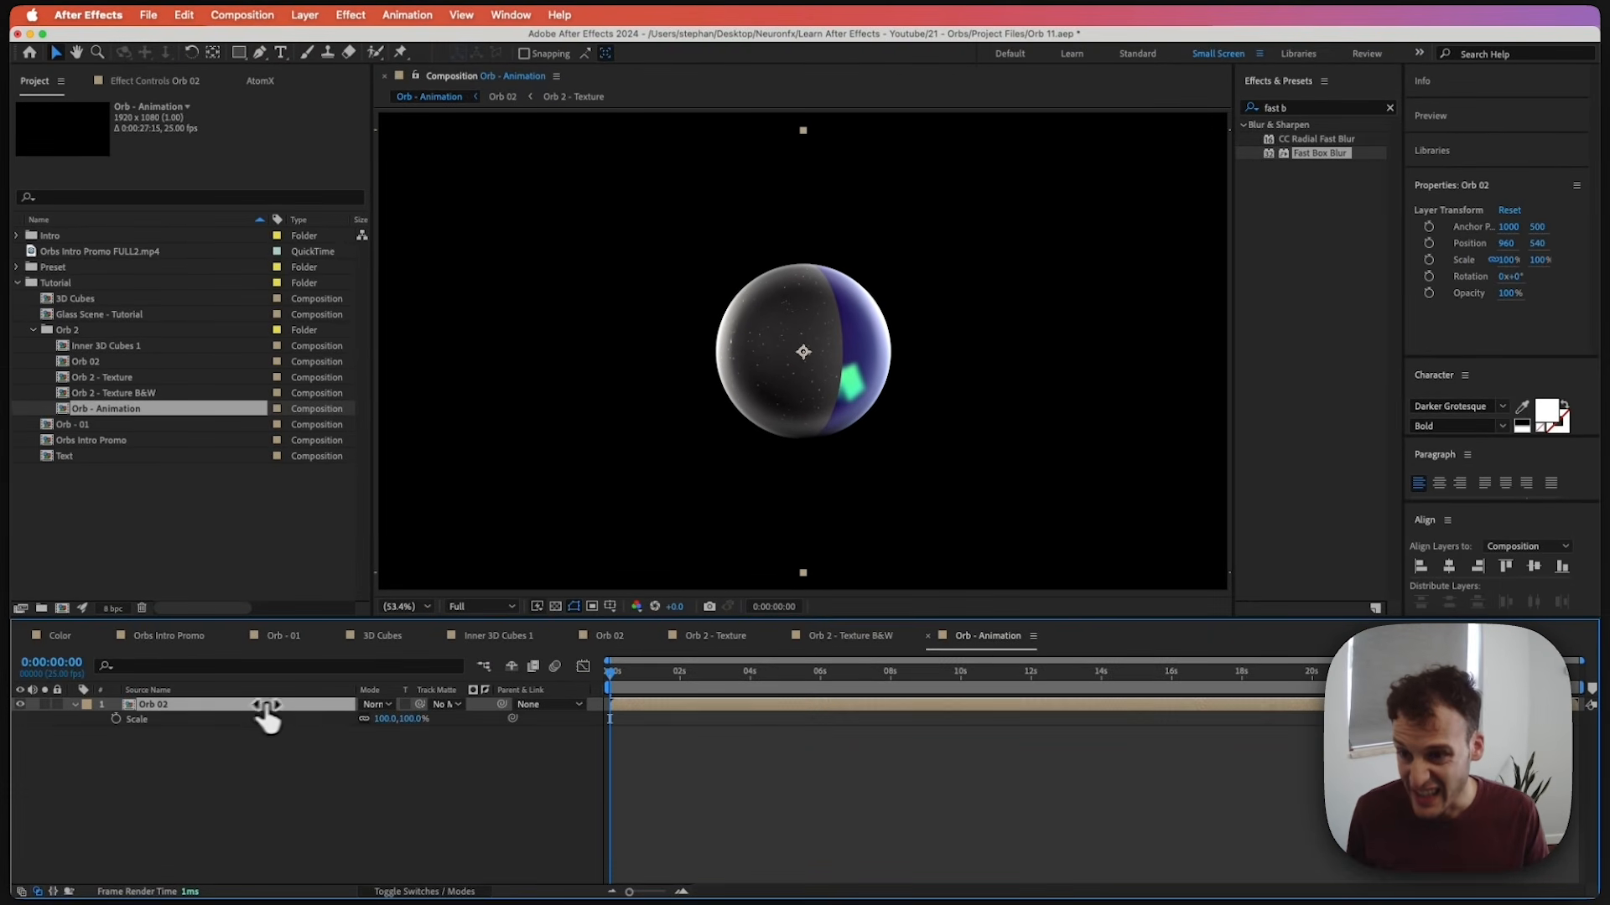
left_click_drag(390, 731, 374, 730)
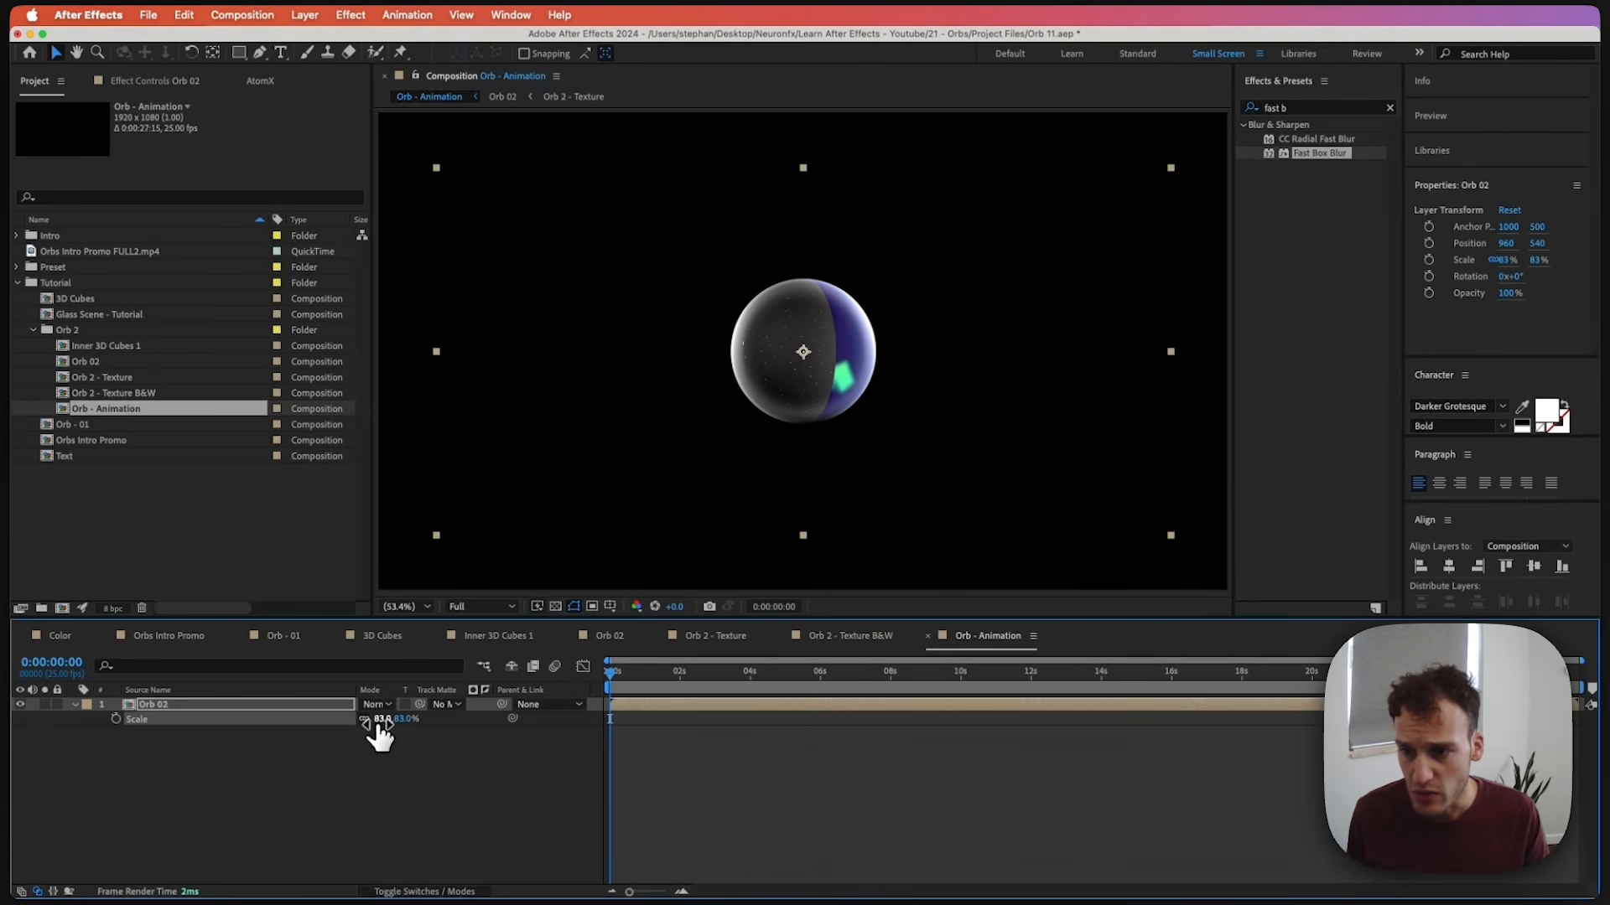
left_click(383, 721)
type("70")
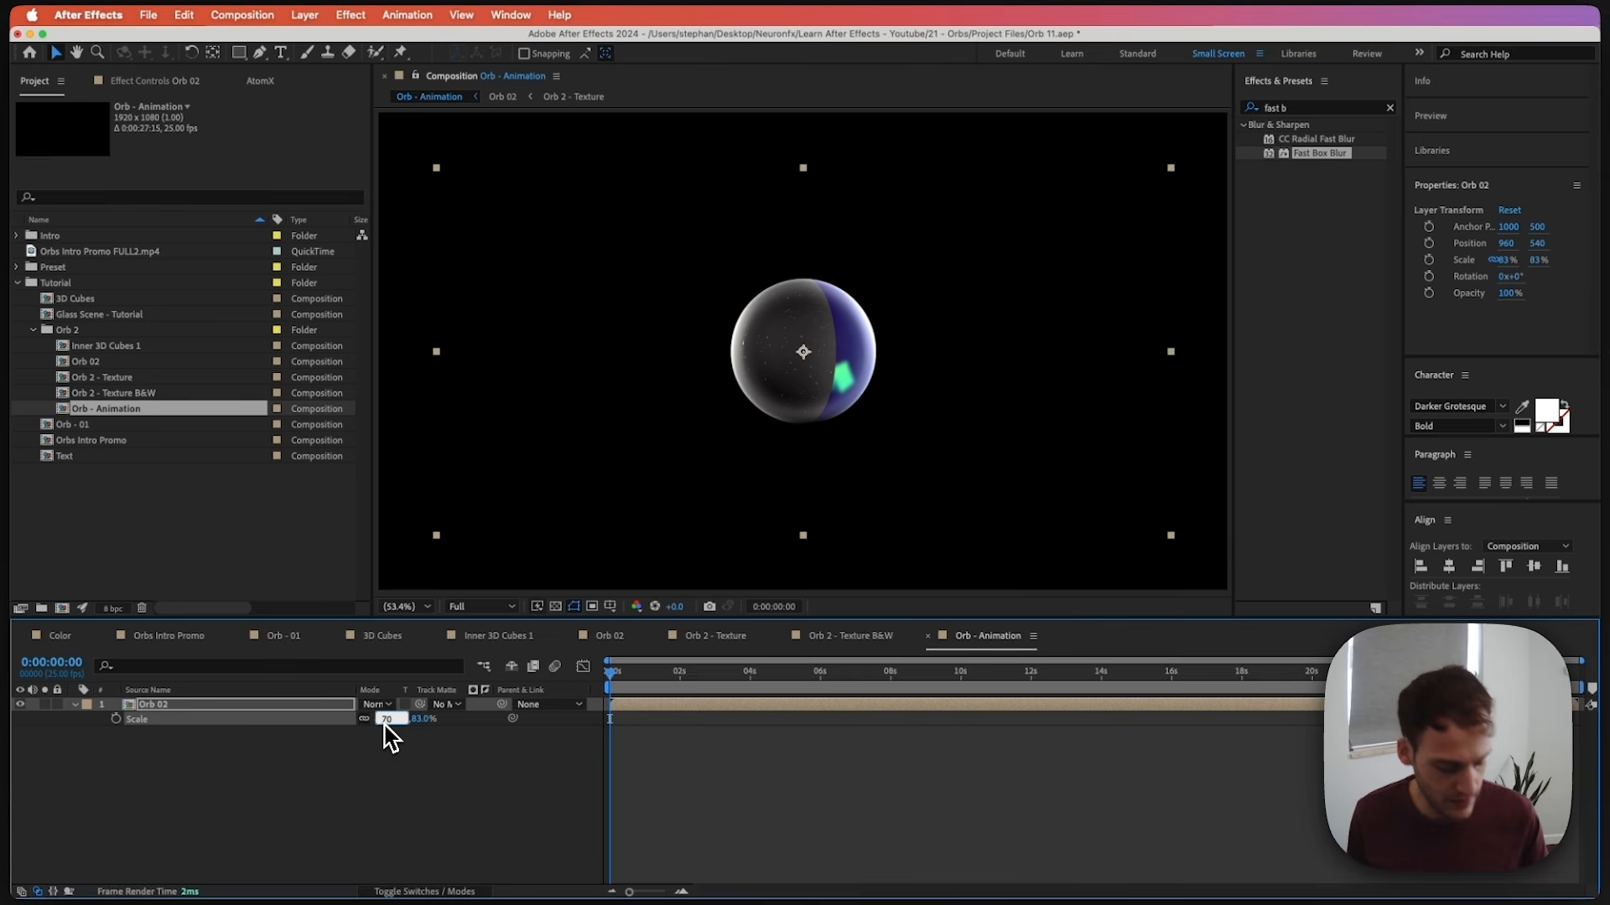
key("Return")
key("comma")
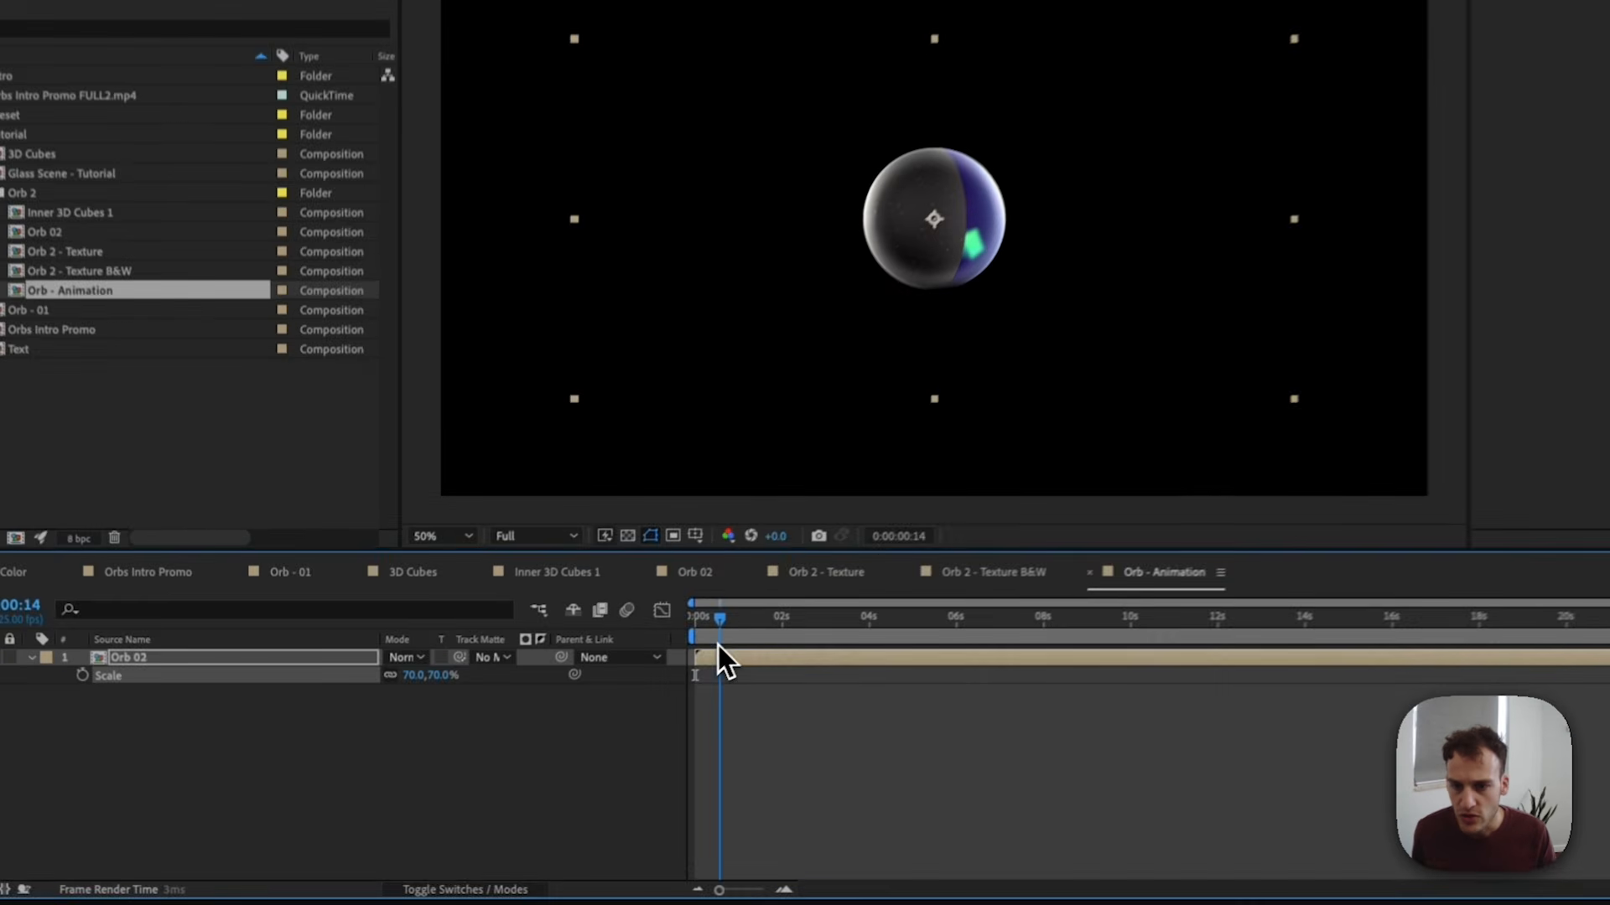
Keyframe Orb 02's centred position at 0:00:05:16, and at 0:00:00:00 move it out of frame to the left, at about -148, 540.
left_click_drag(611, 677, 798, 679)
left_click_drag(958, 612, 970, 615)
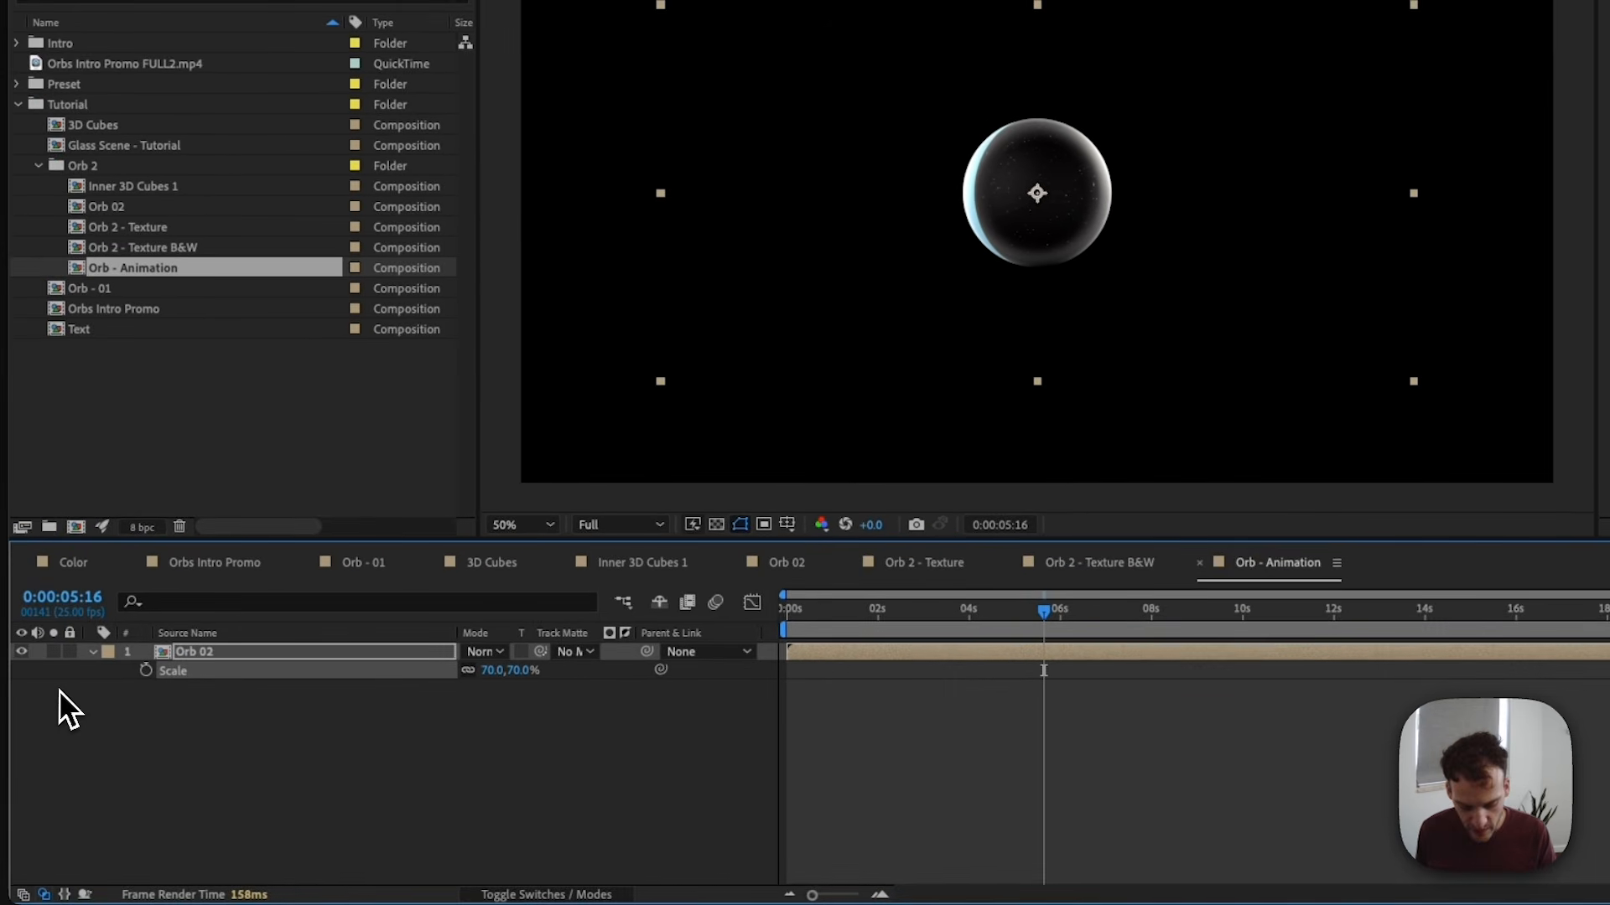
key("p")
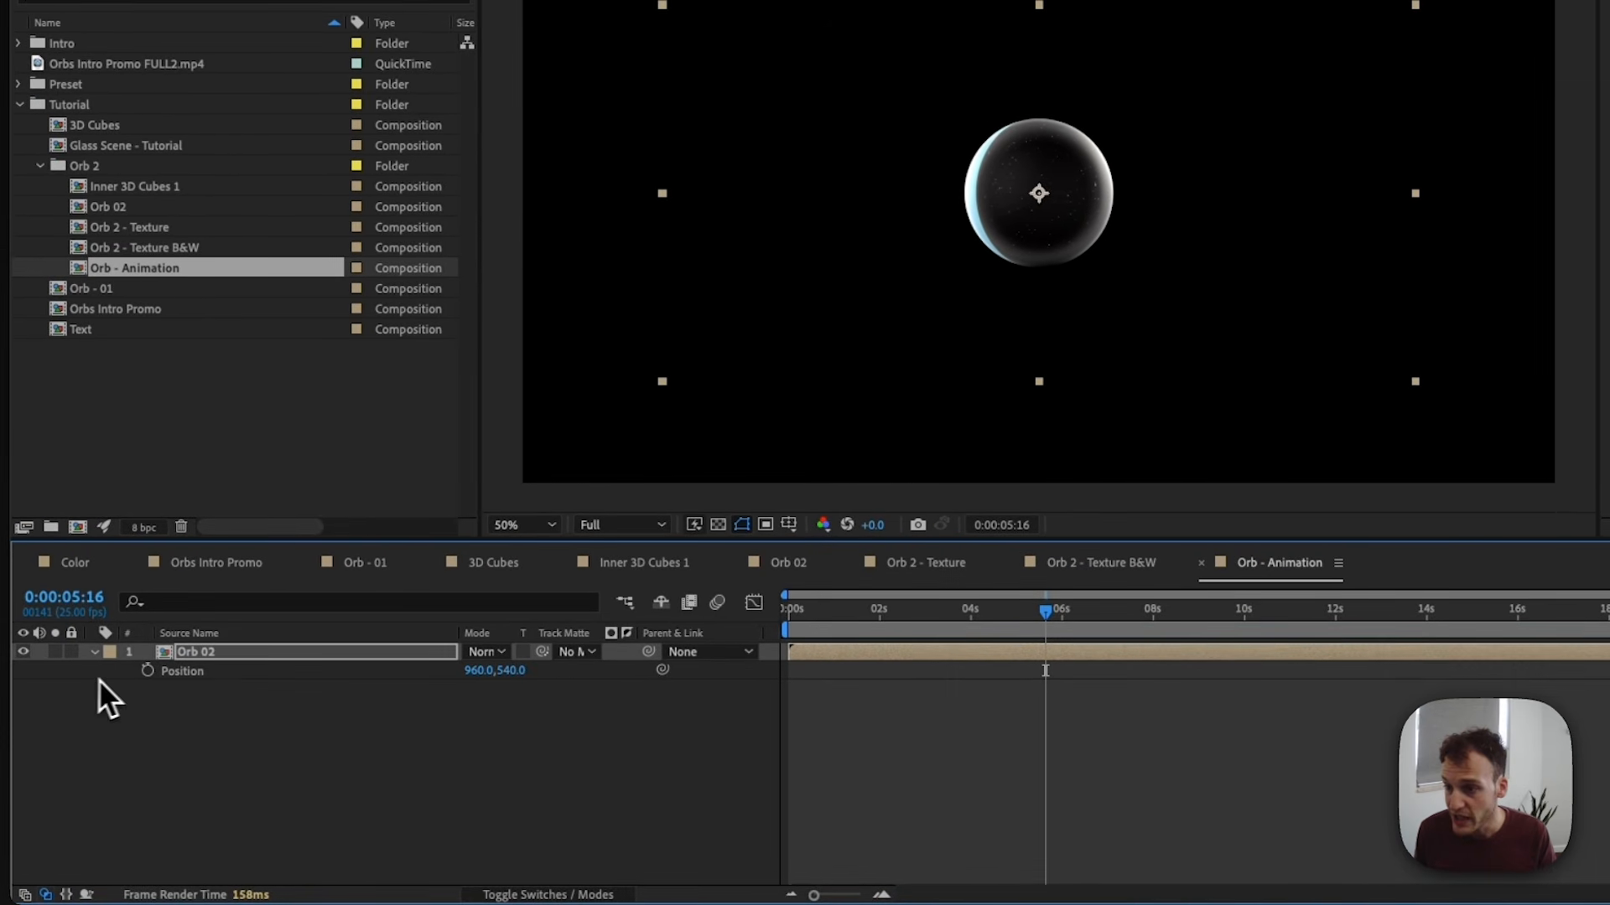
left_click(148, 672)
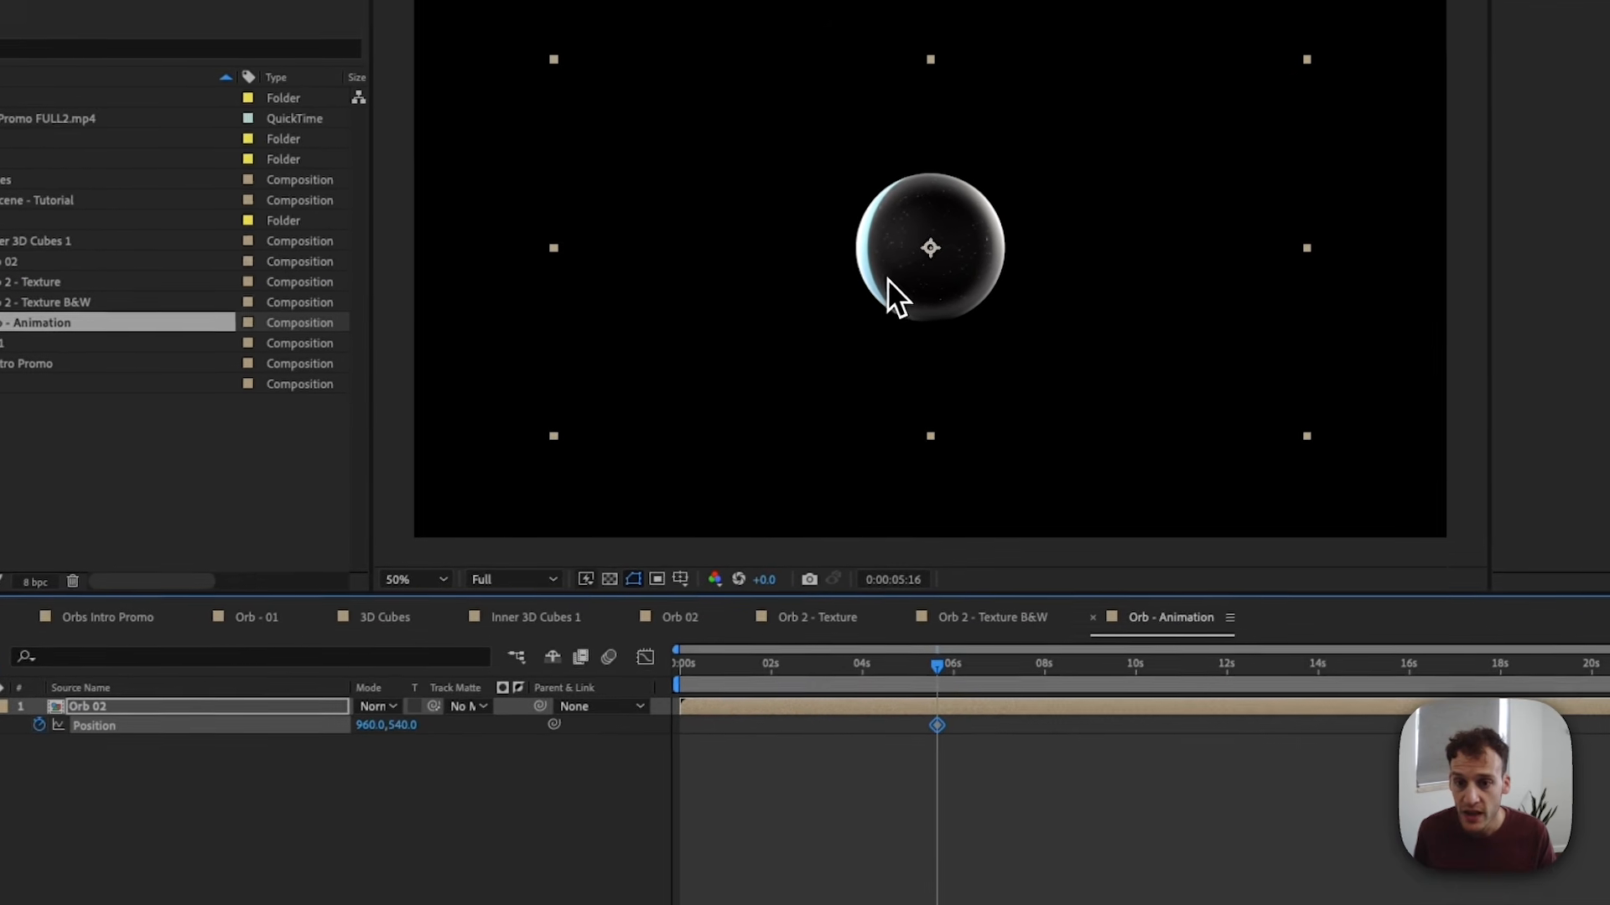
left_click(669, 679)
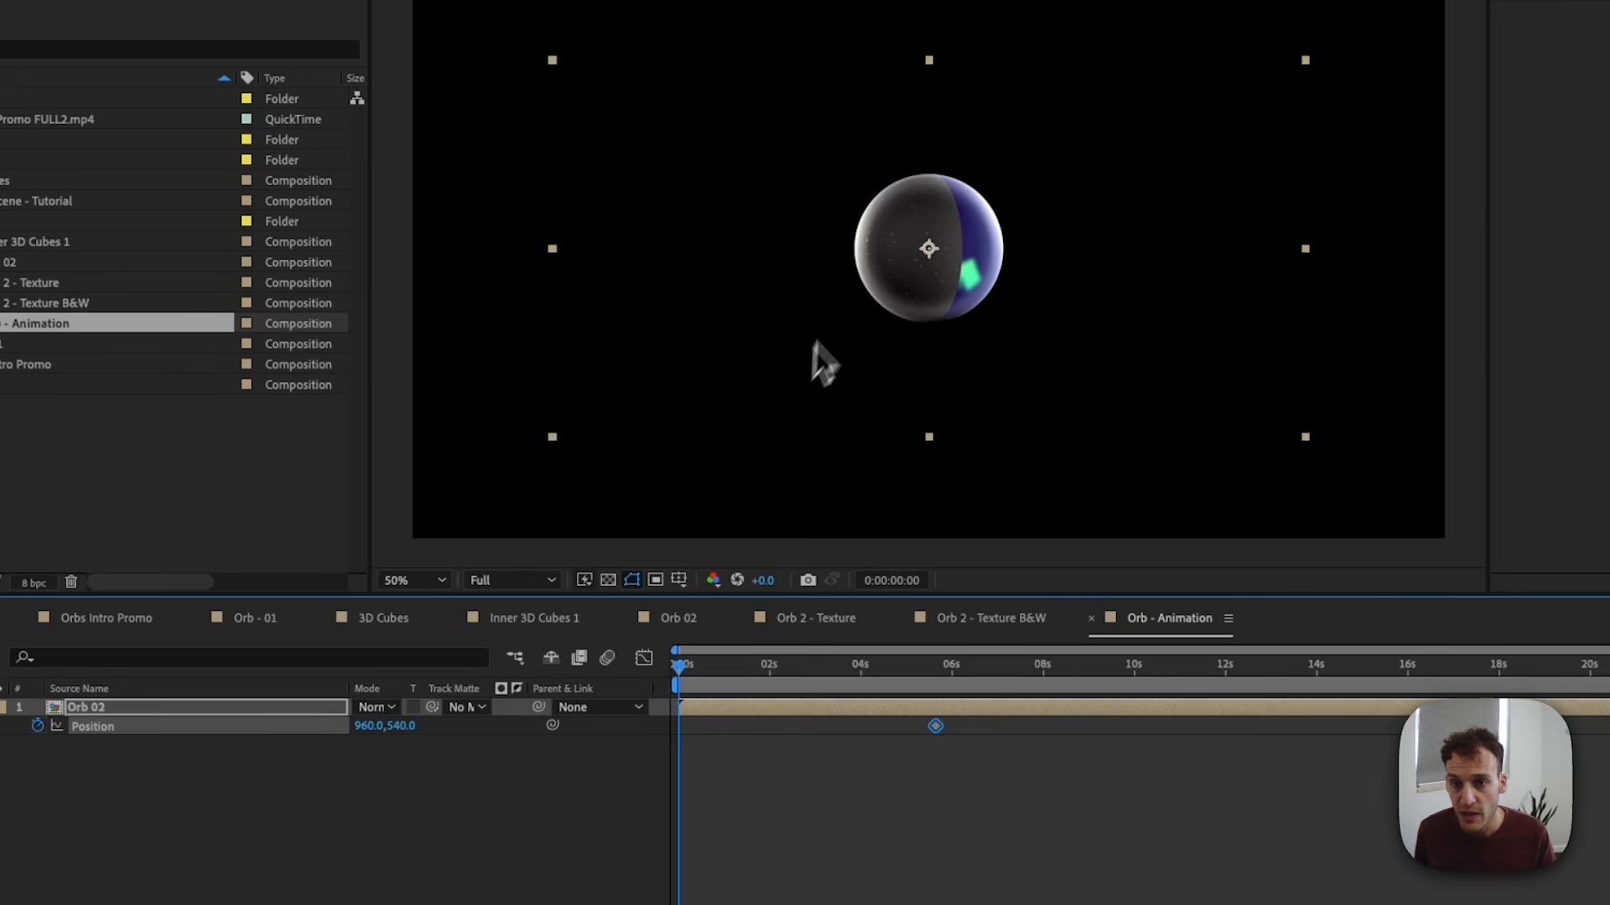
left_click_drag(887, 248, 292, 236)
left_click(934, 726)
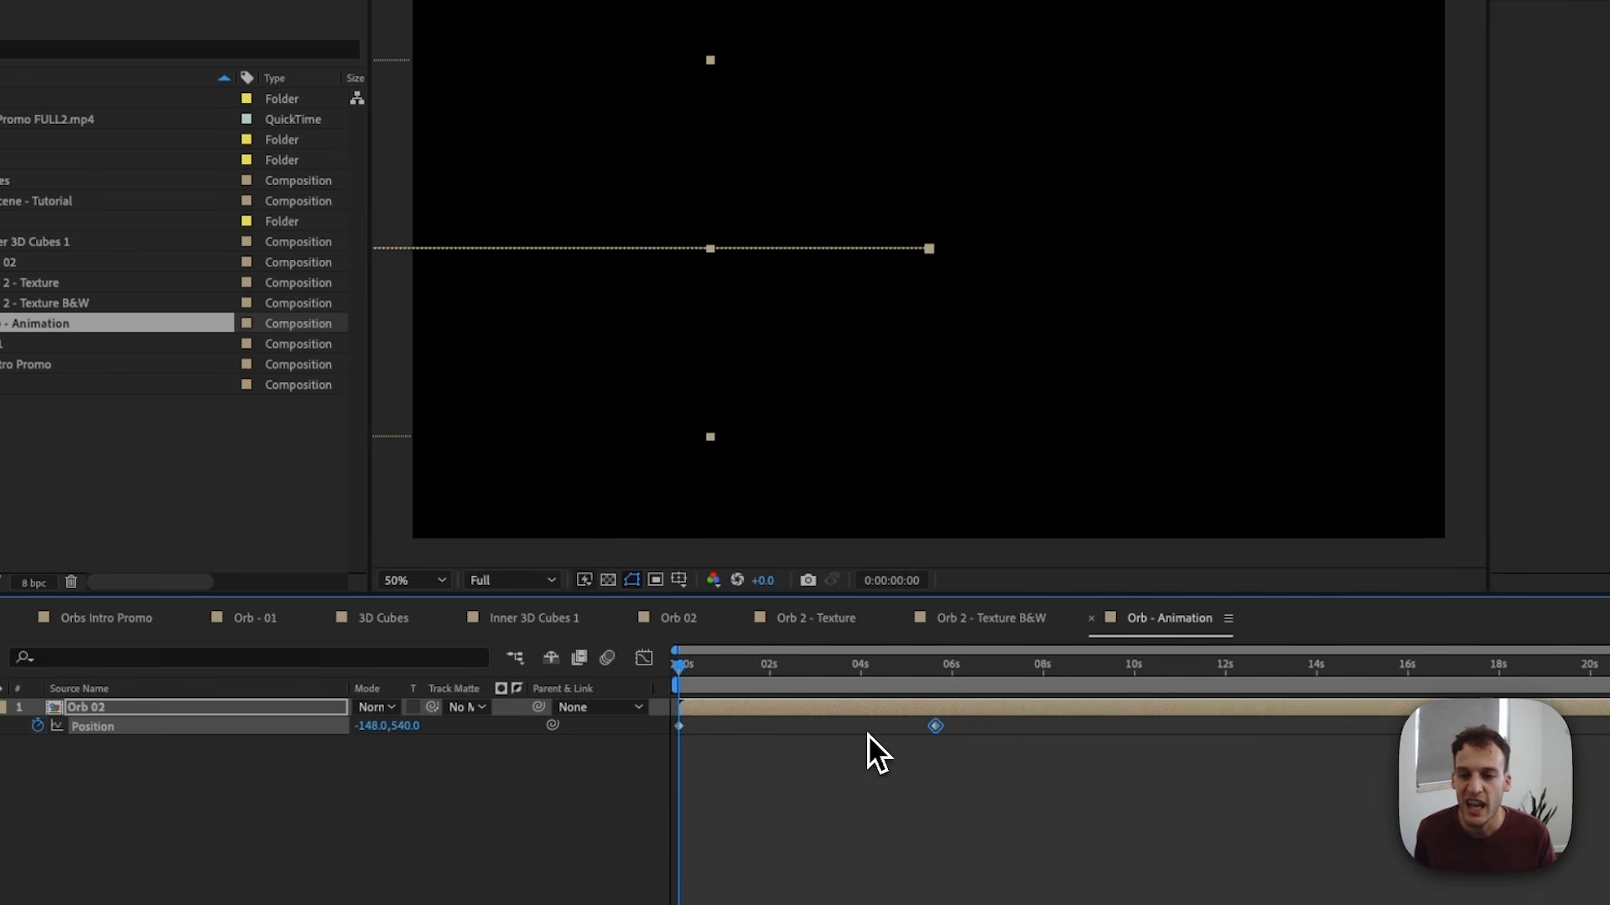
Ease Orb 02's move into its final position keyframe, lengthening the incoming influence so the orb starts fast and slows gradually.
left_click_drag(877, 731, 954, 763)
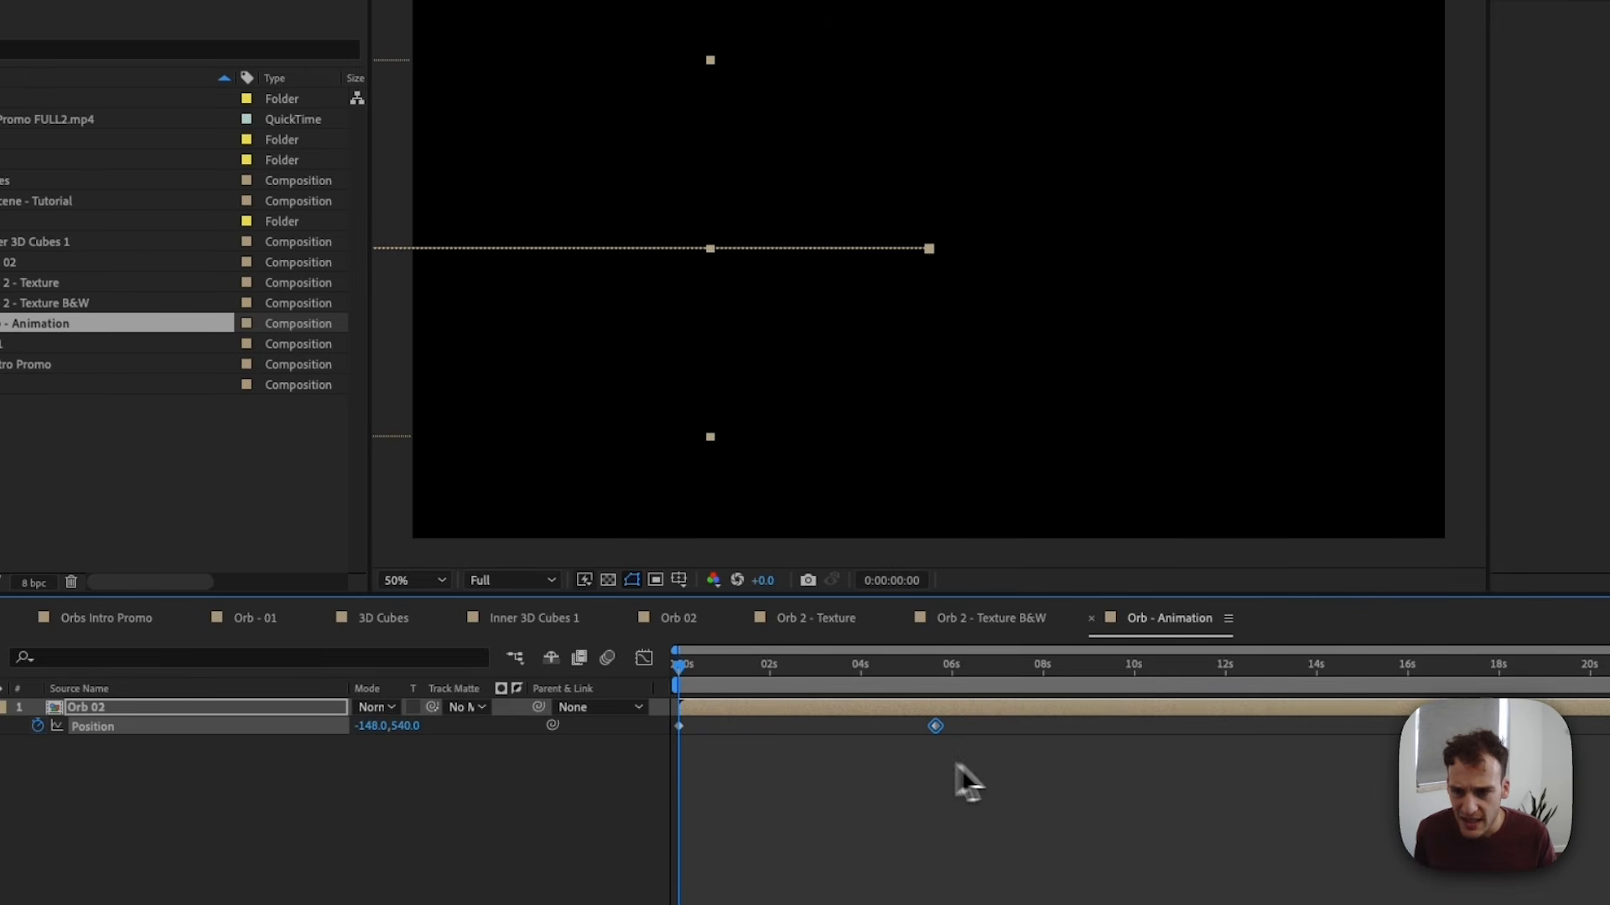
left_click(643, 661)
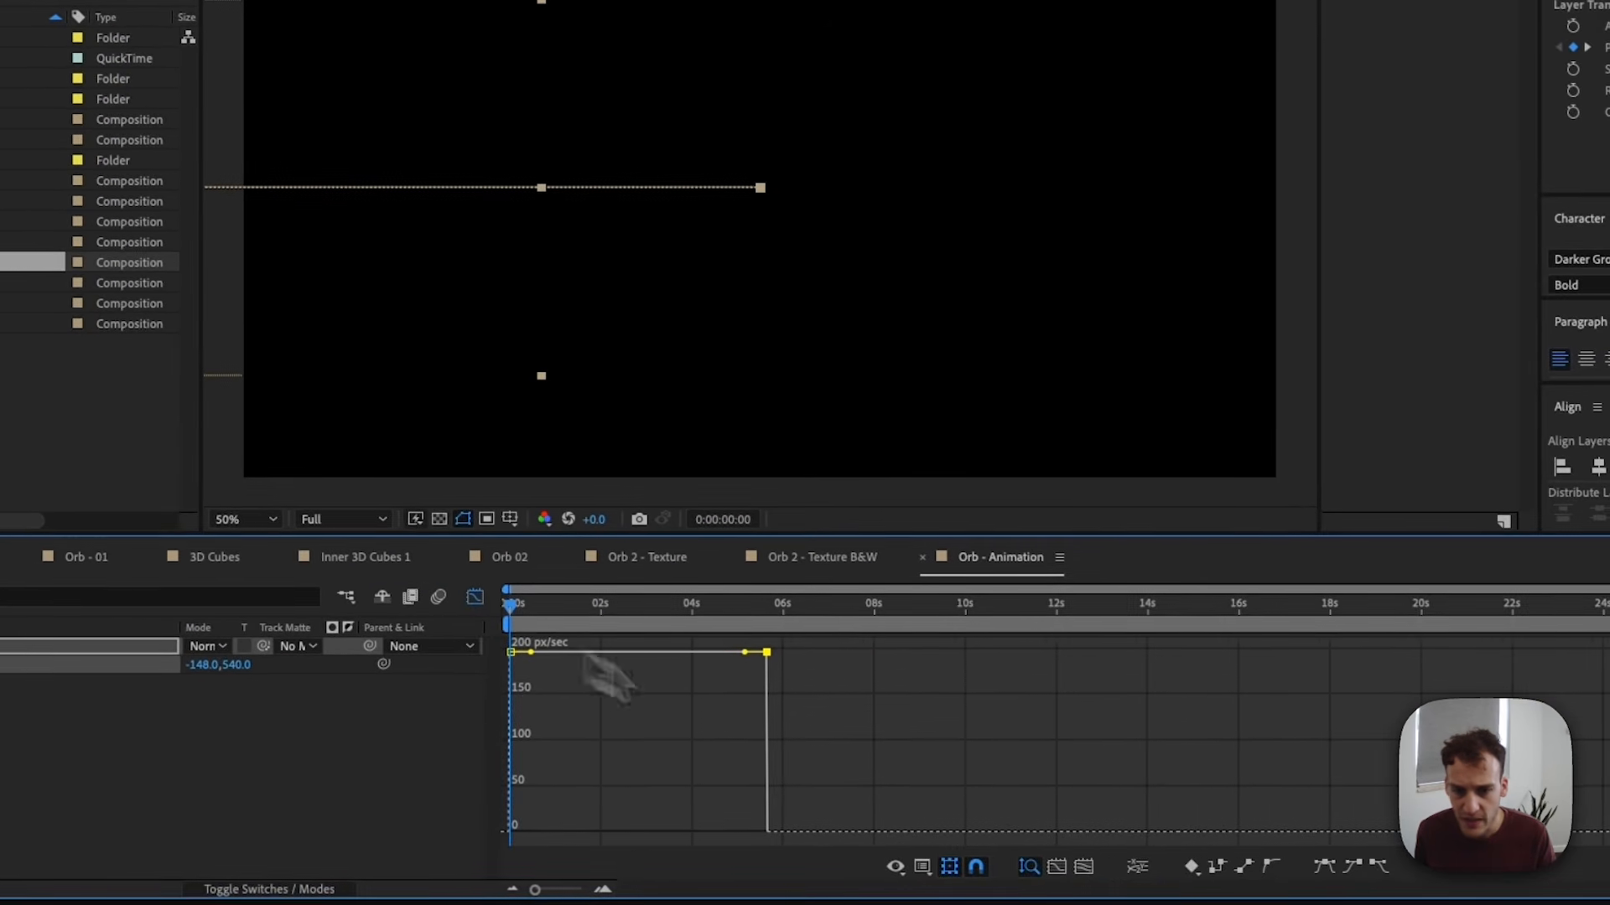
left_click(1352, 867)
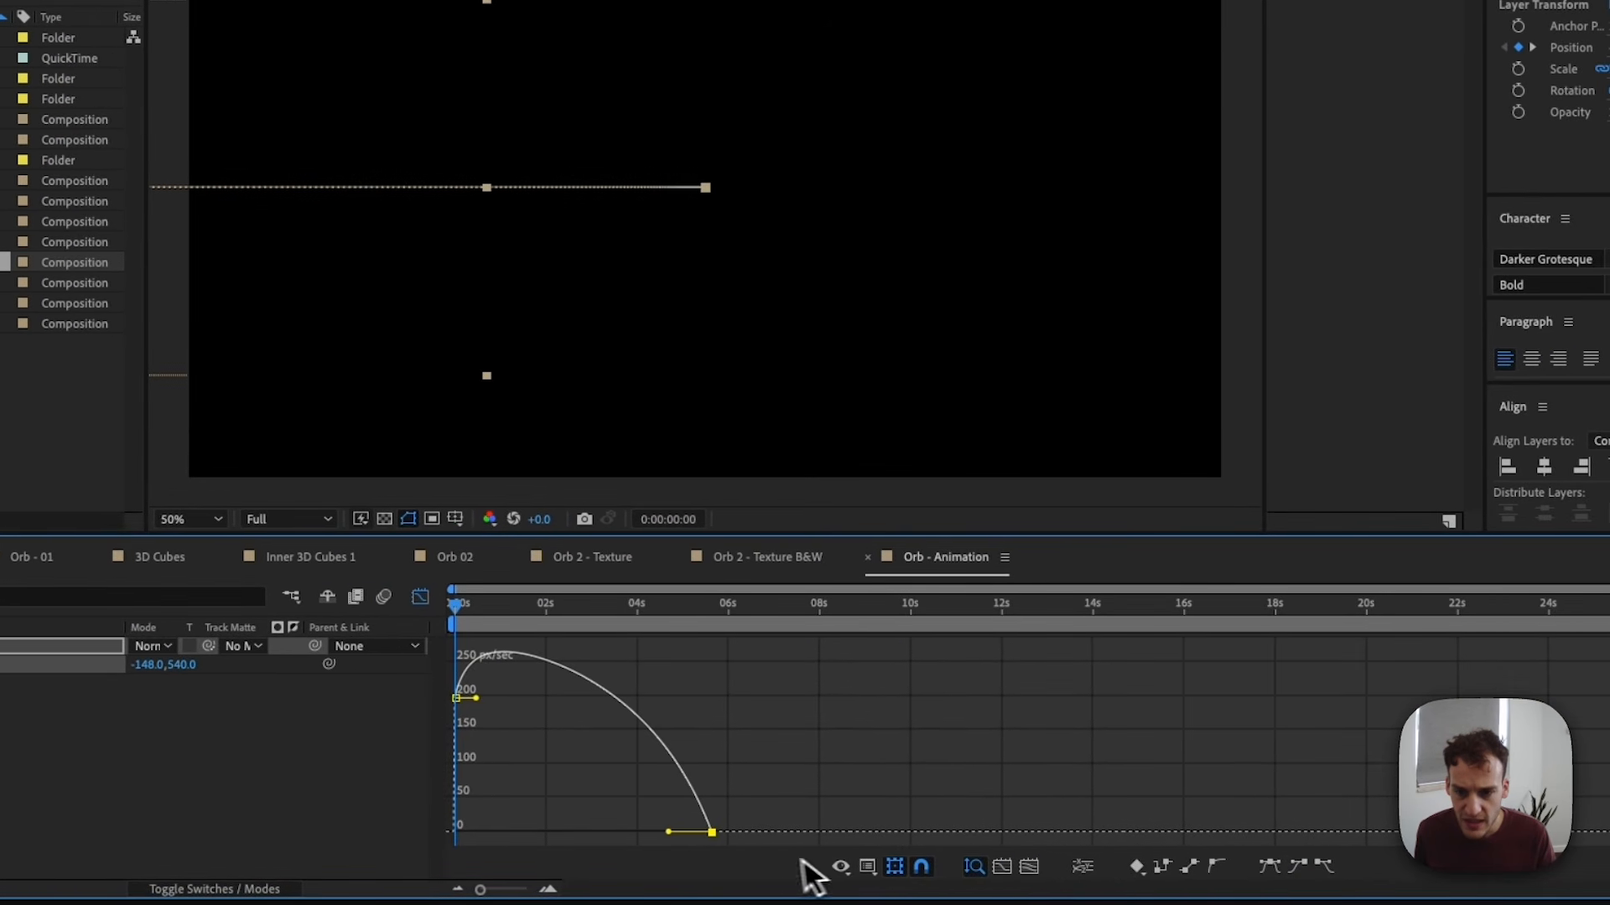
left_click_drag(664, 831, 547, 839)
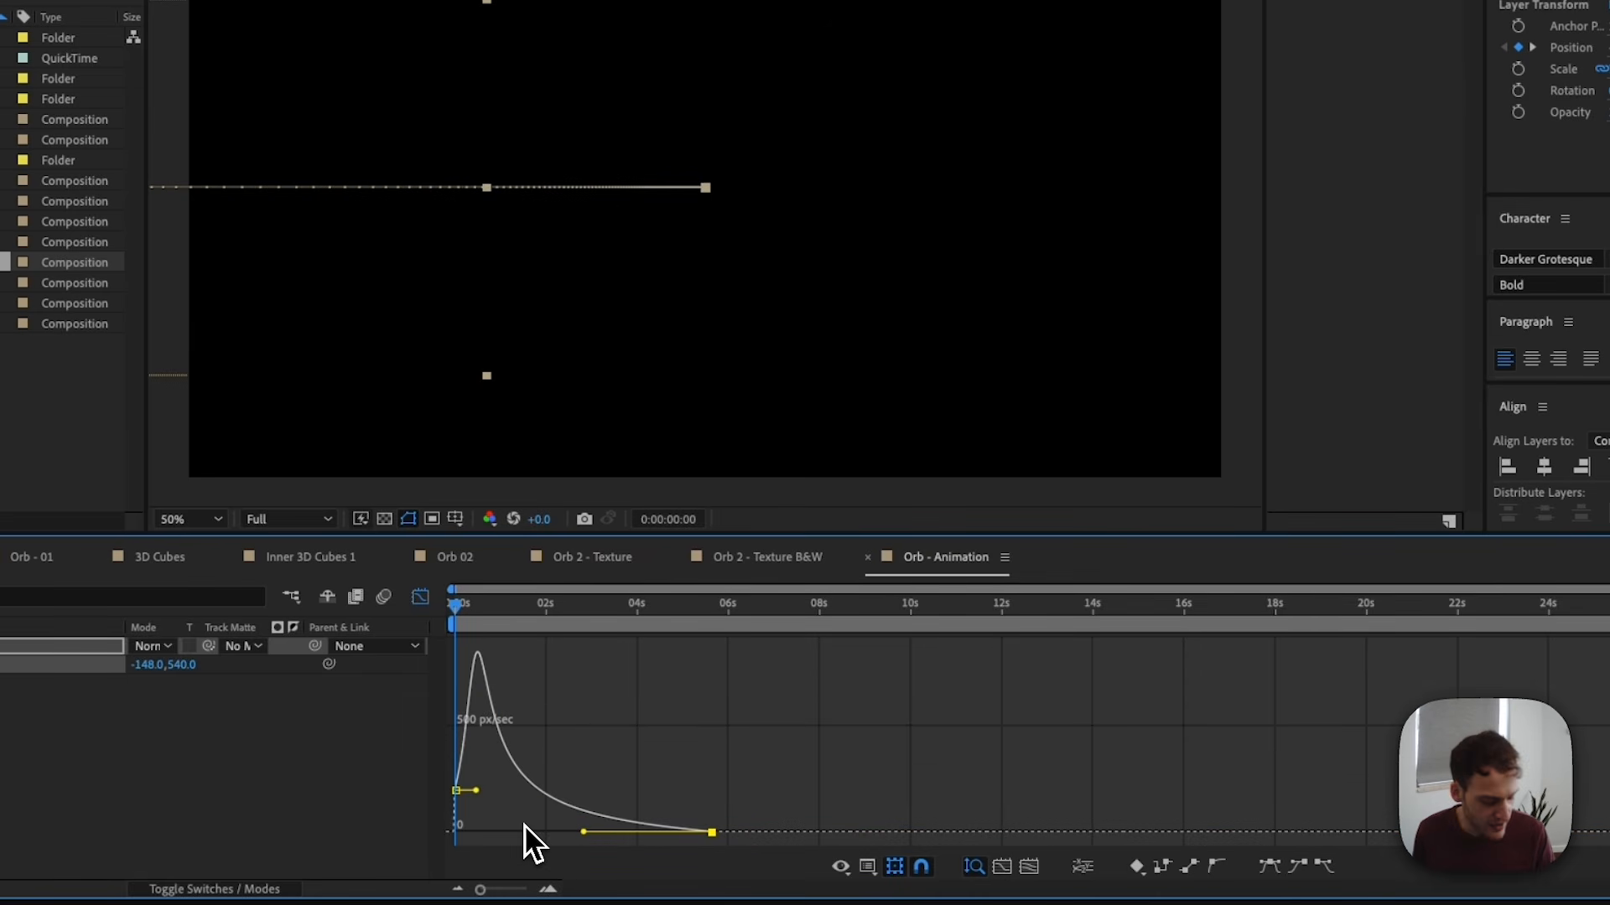
key("space")
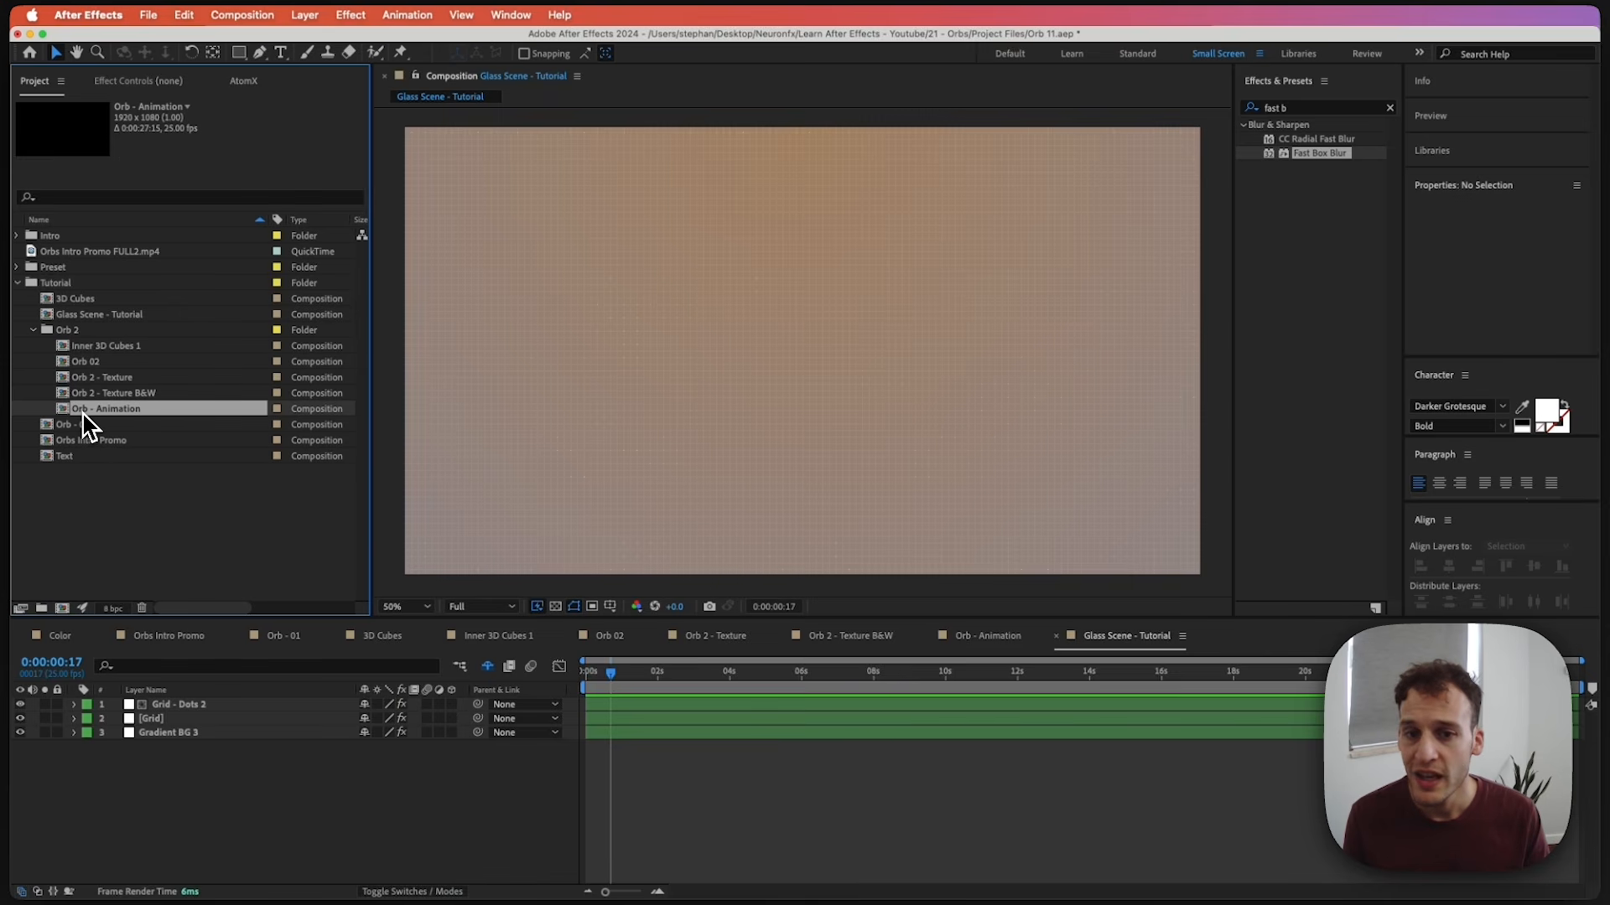
Place Orb - Animation as the topmost layer of Glass Scene - Tutorial and preview the orb moving over the grid background.
left_click_drag(83, 414, 199, 709)
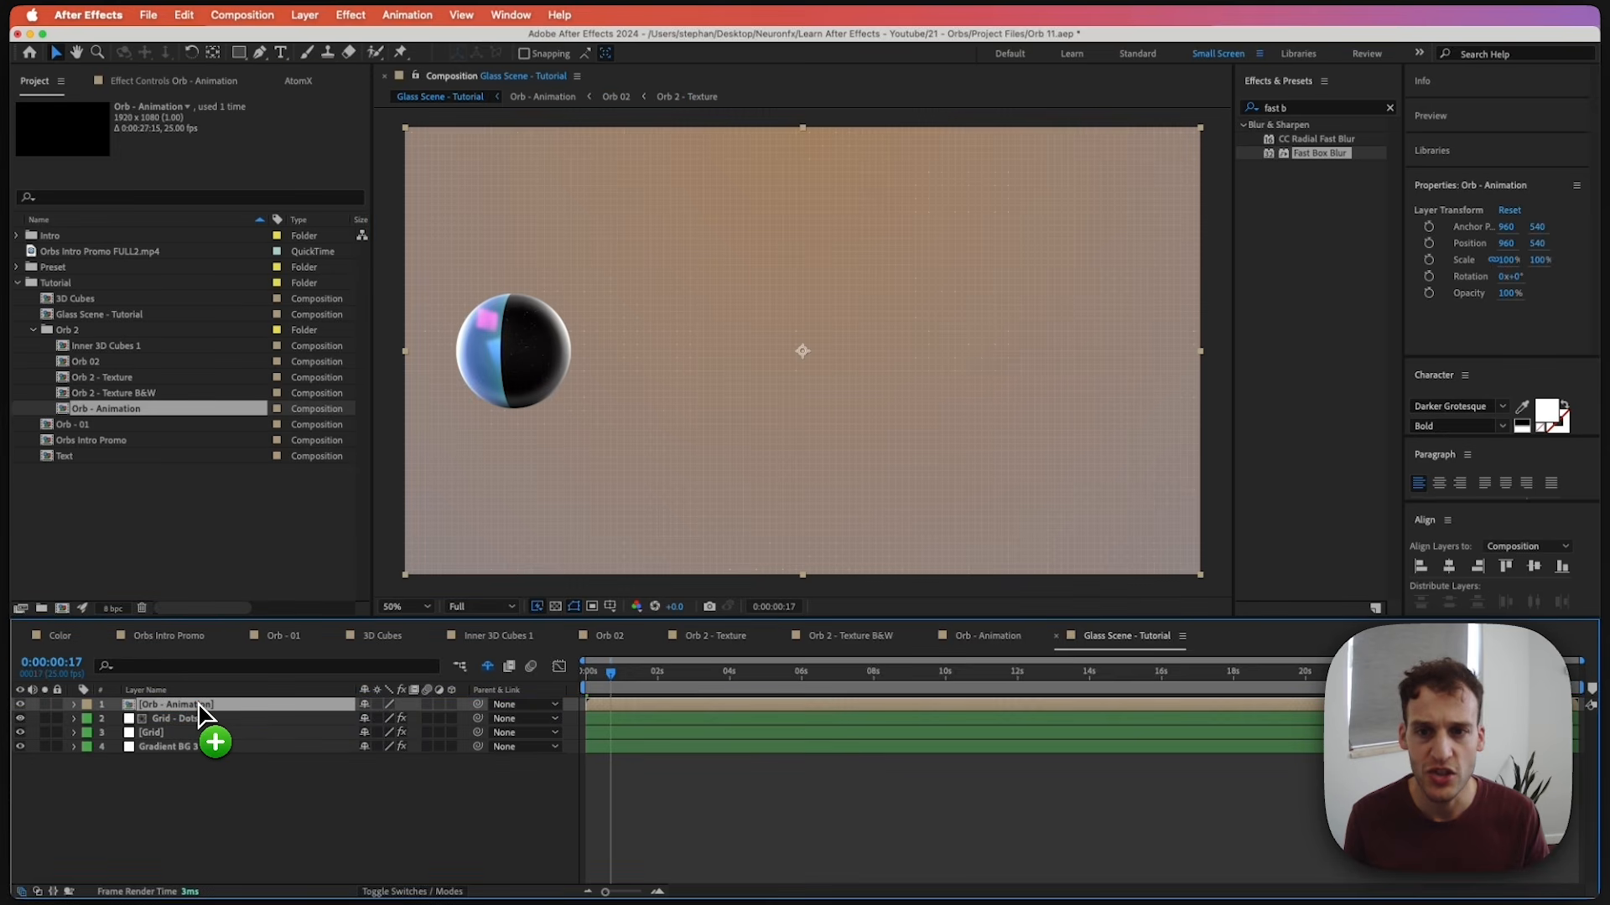
left_click_drag(789, 390, 843, 322)
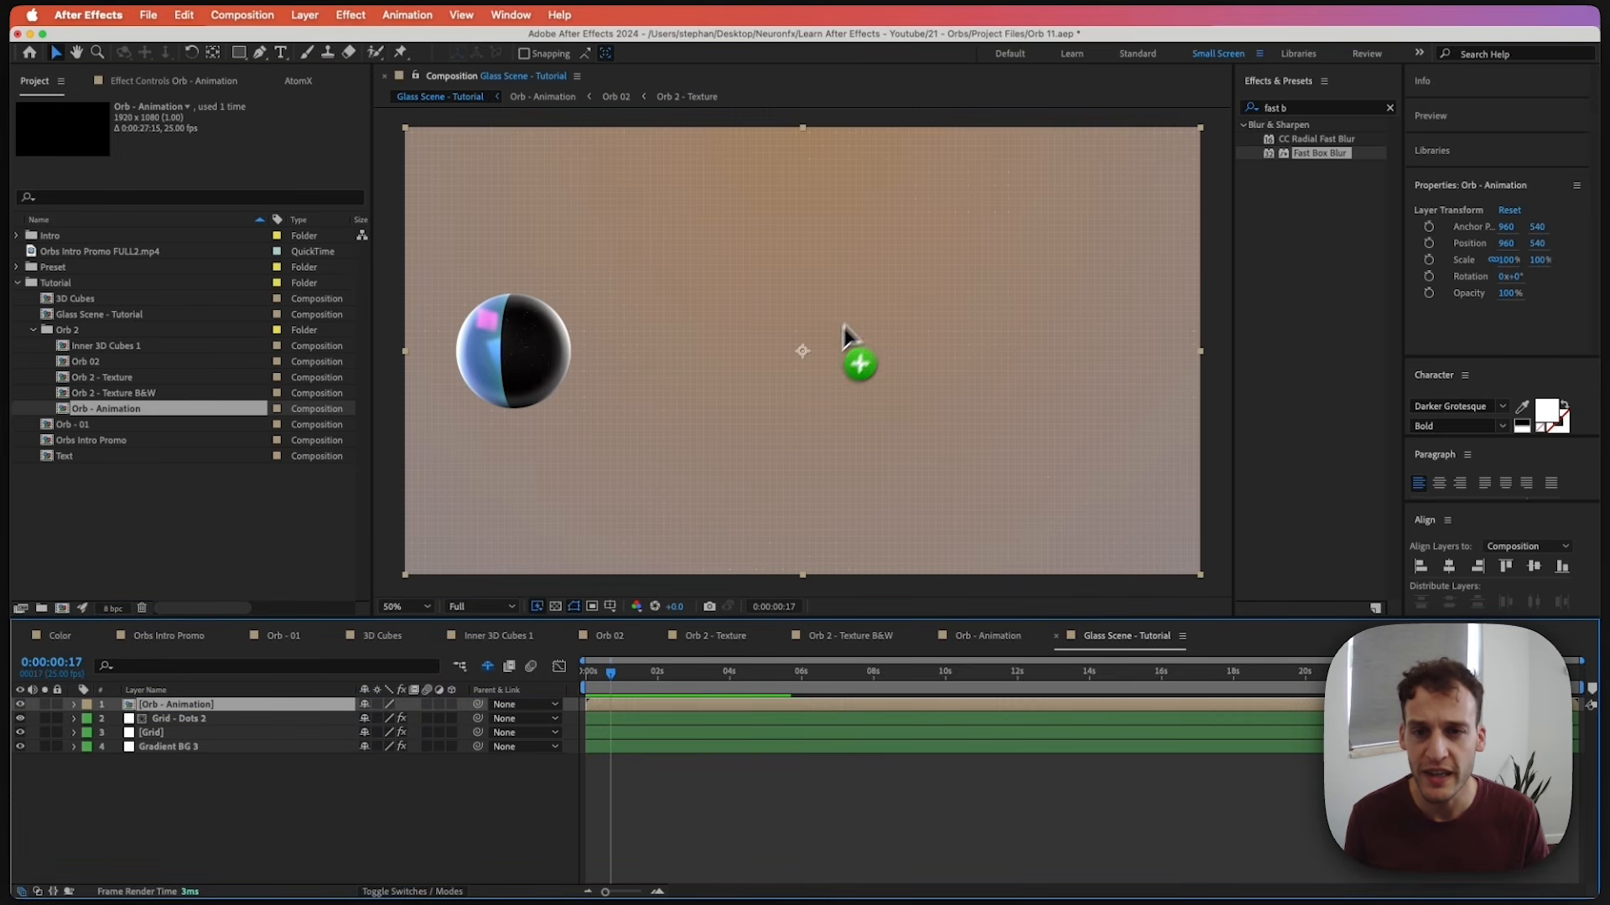
key("period")
key("super+shift+h")
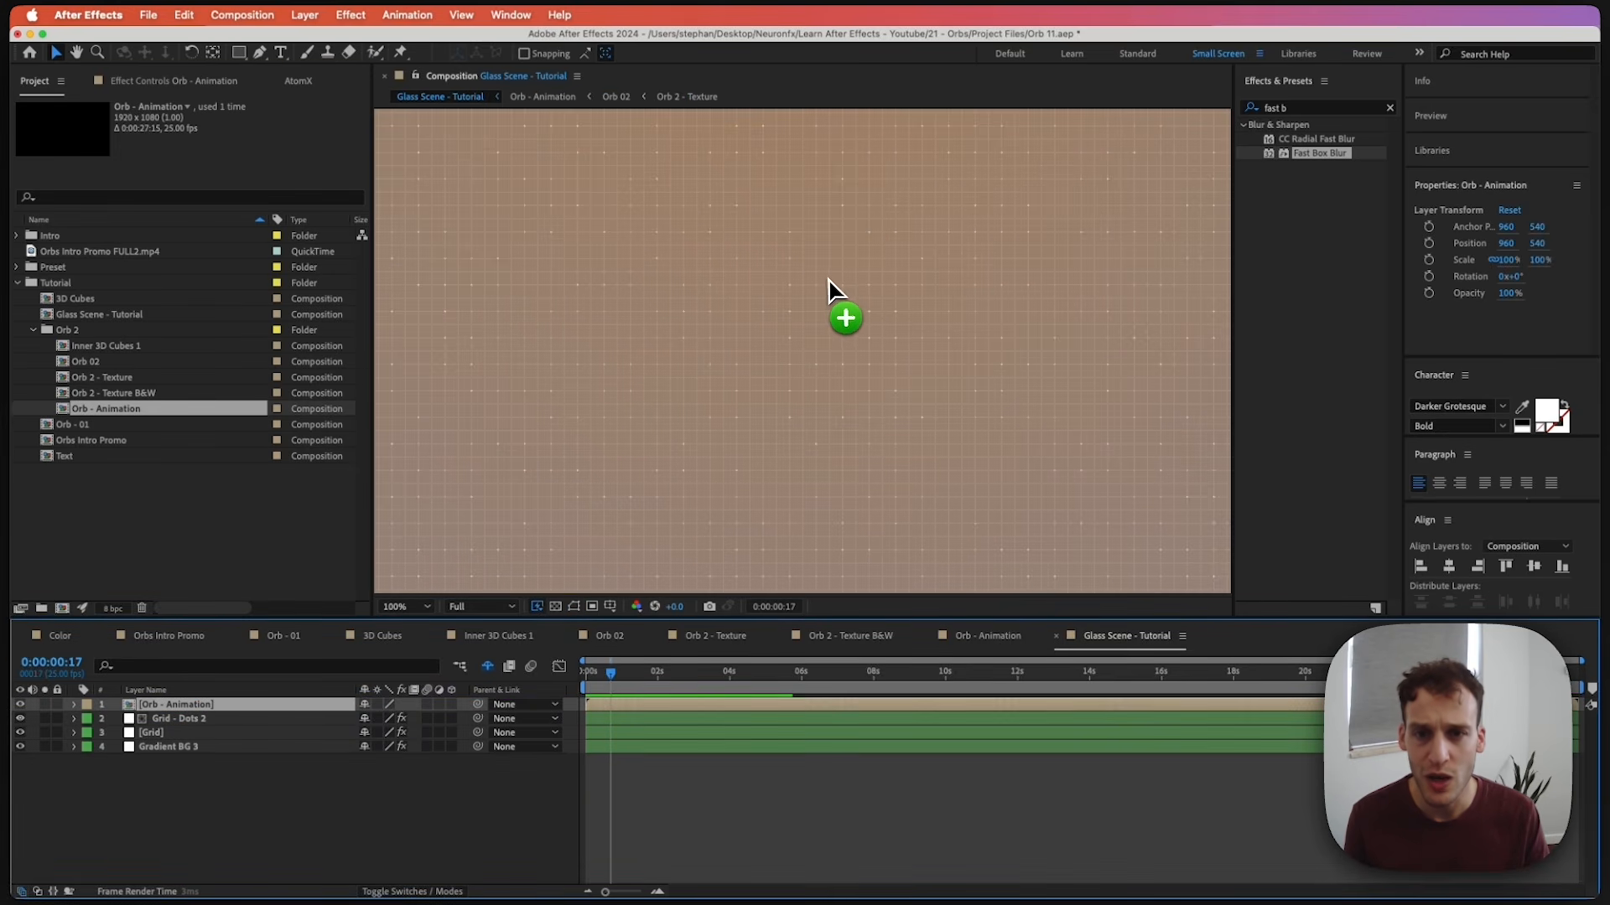
left_click_drag(847, 288, 870, 377)
key("space")
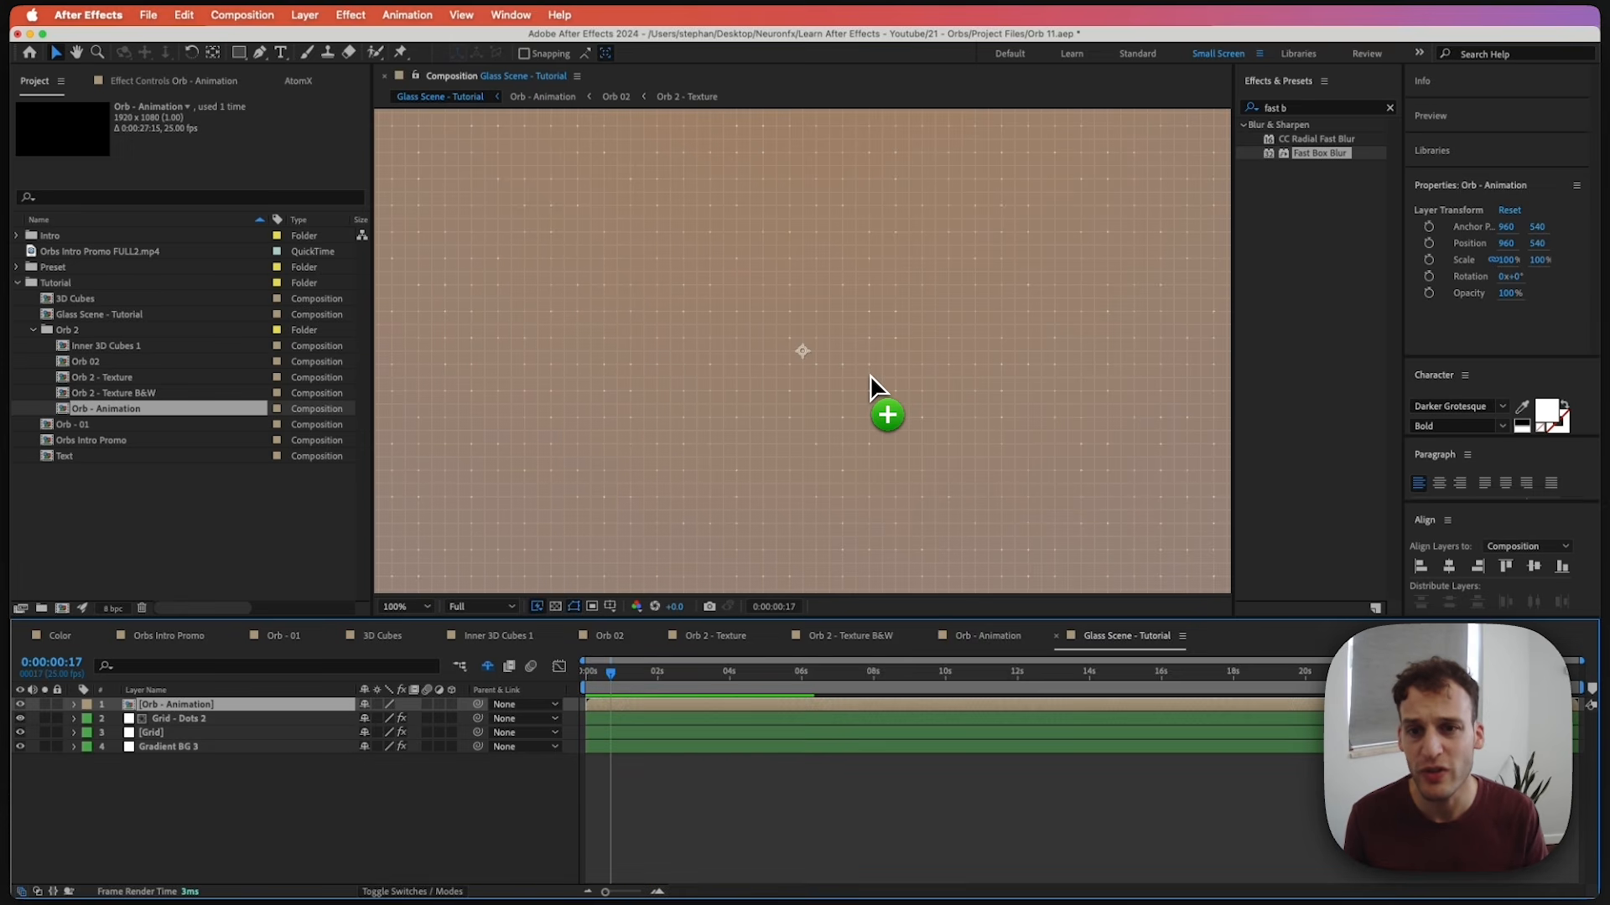
key("comma")
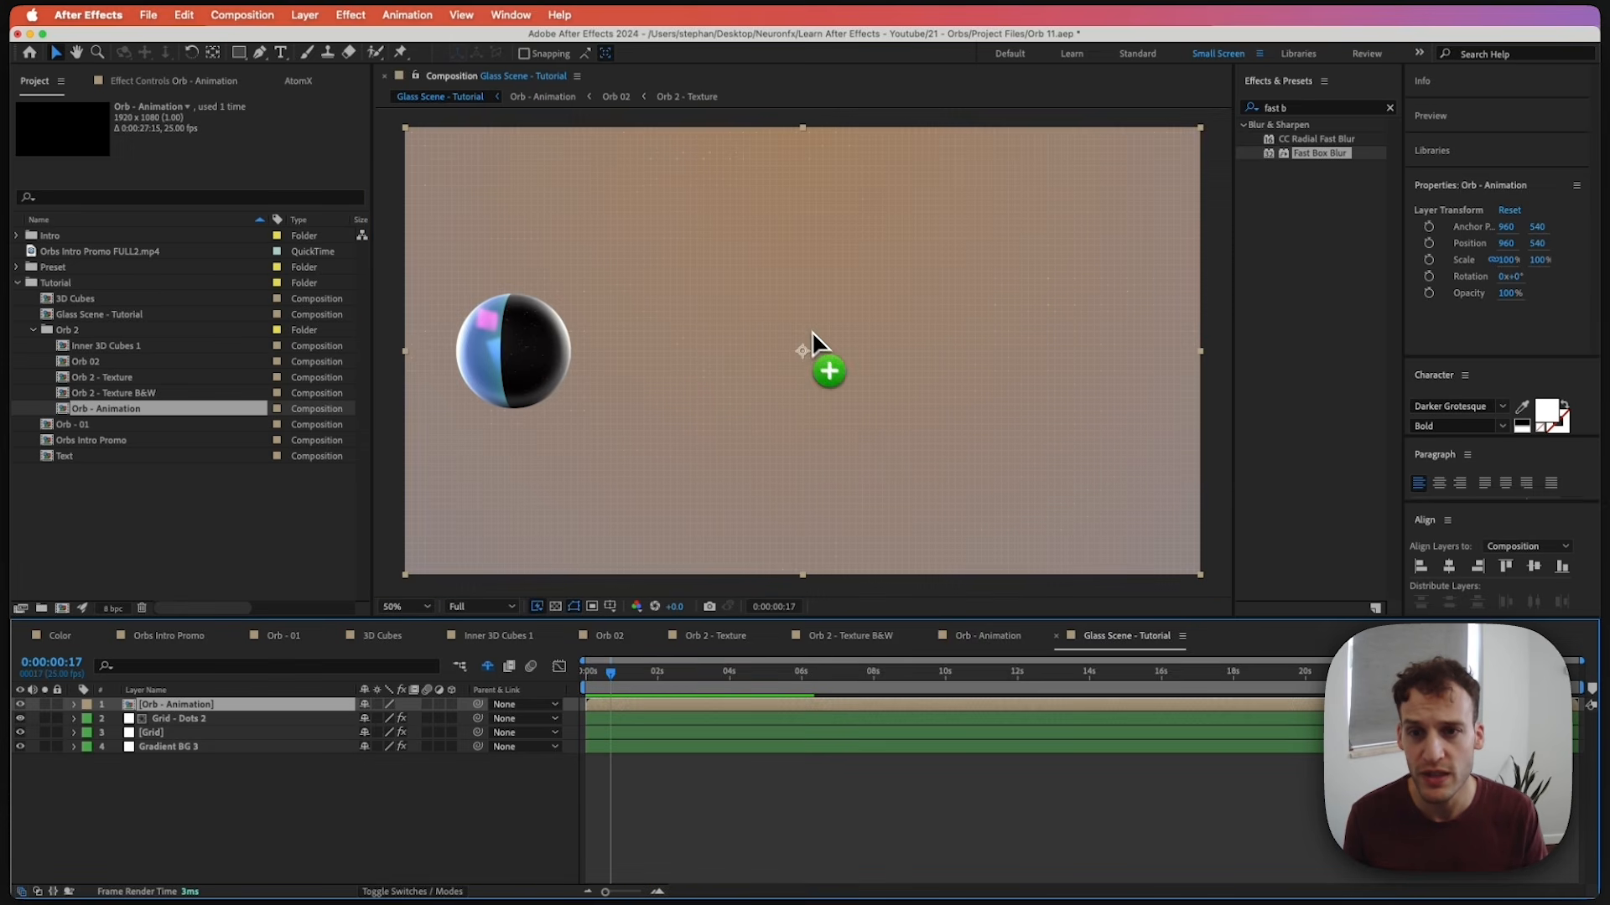
key("super+s")
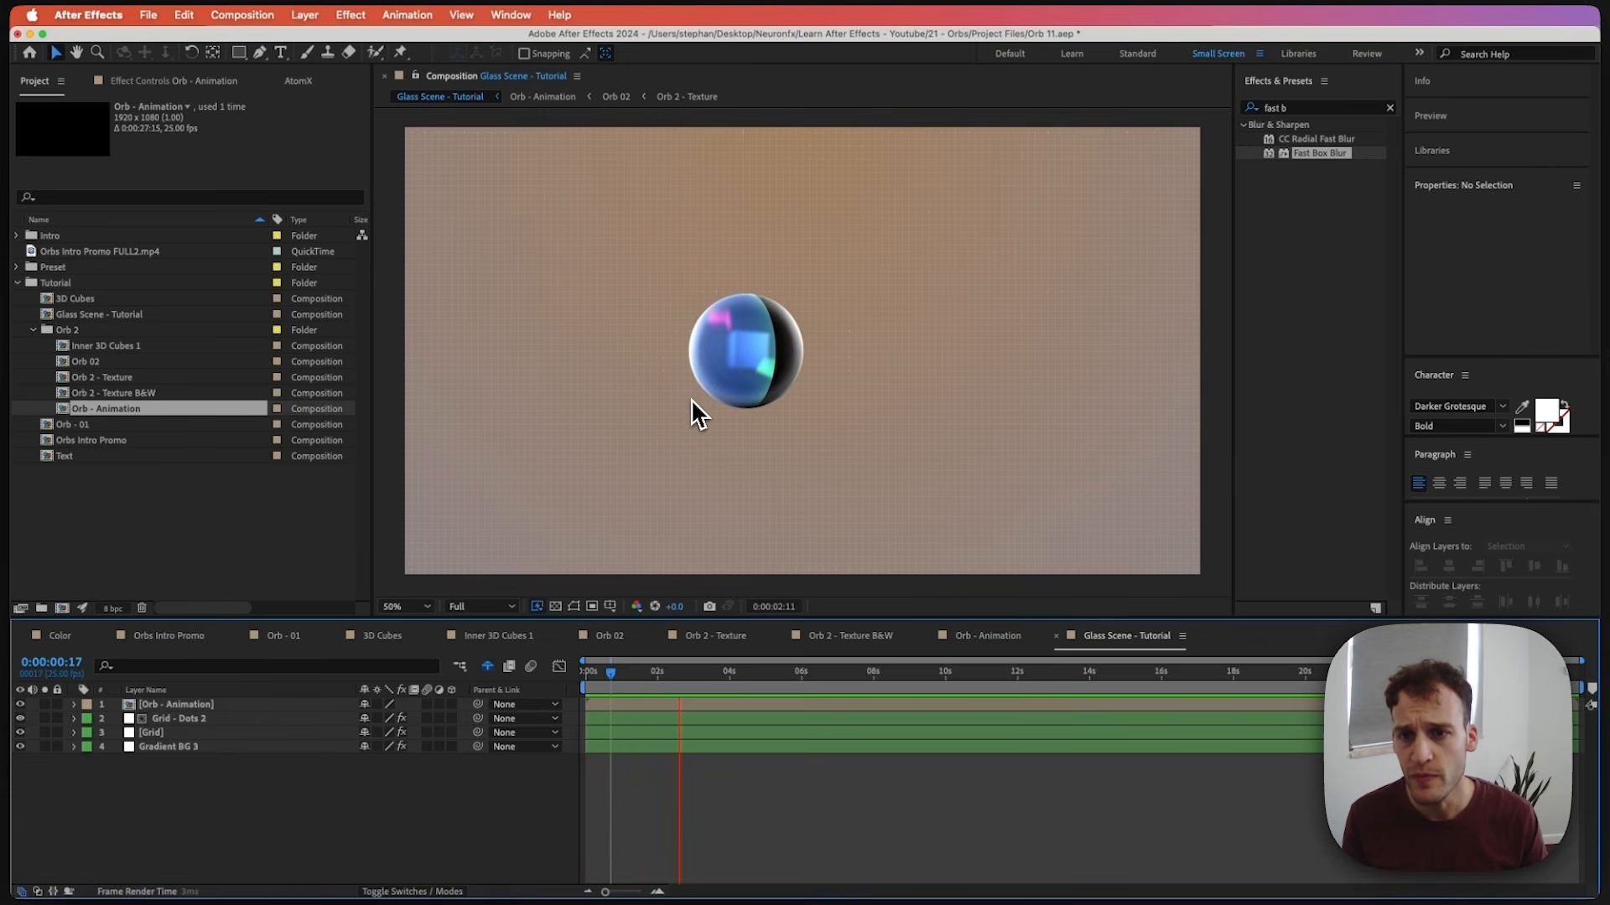
key("space")
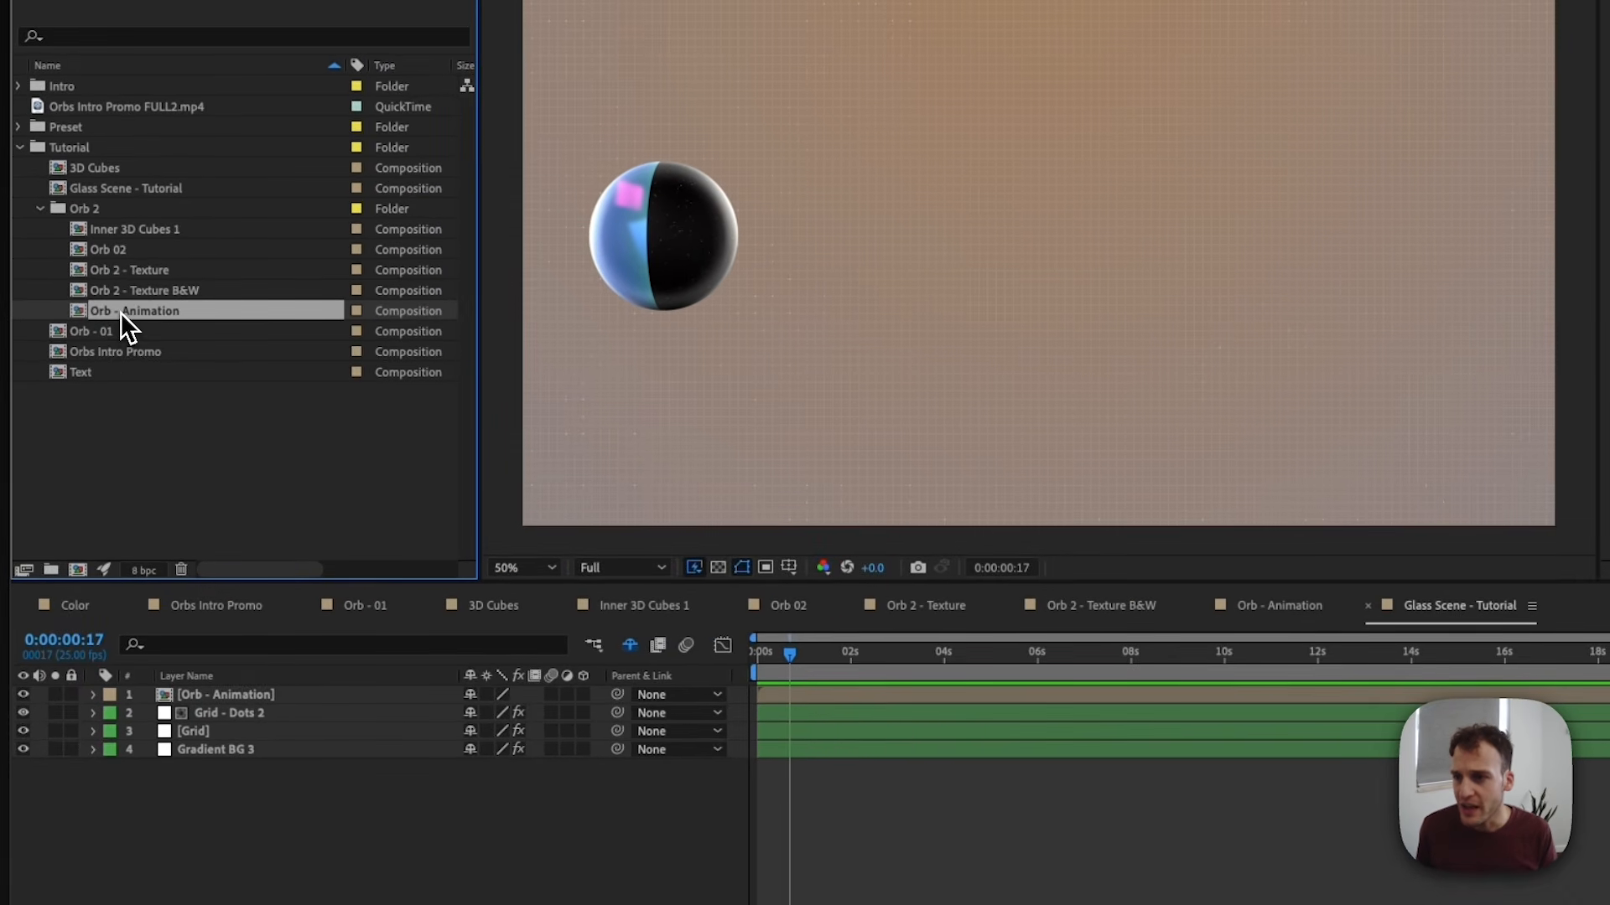
Reopen the Orb - Animation composition, switch its timeline from the speed graph back to layer bars and deselect Orb 02.
double_click(120, 312)
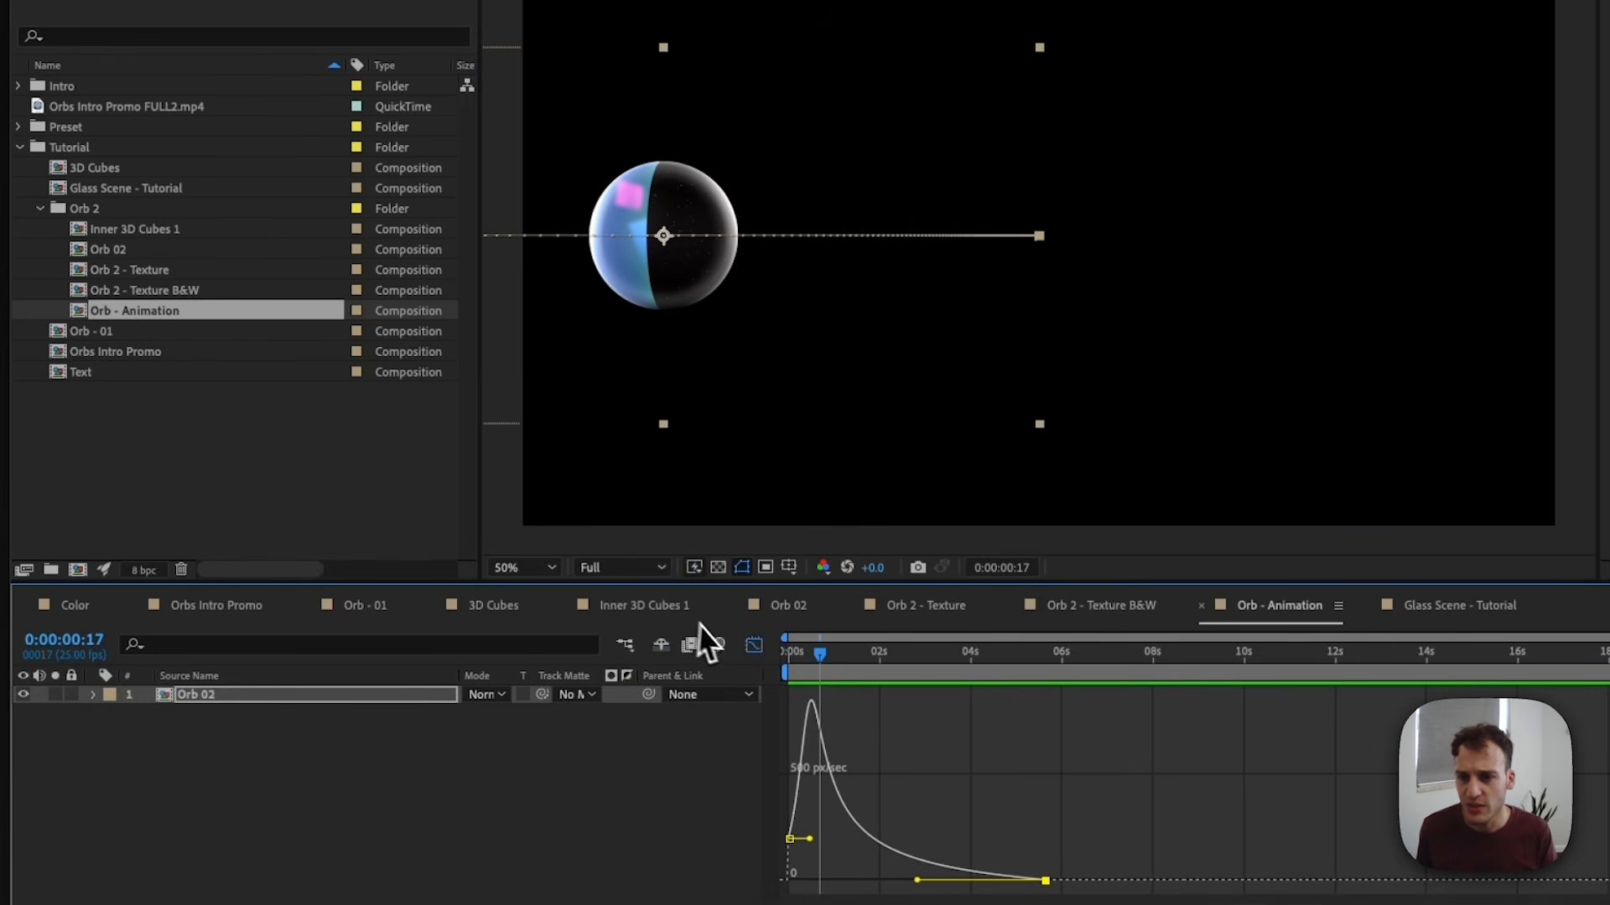
left_click(754, 645)
left_click(587, 797)
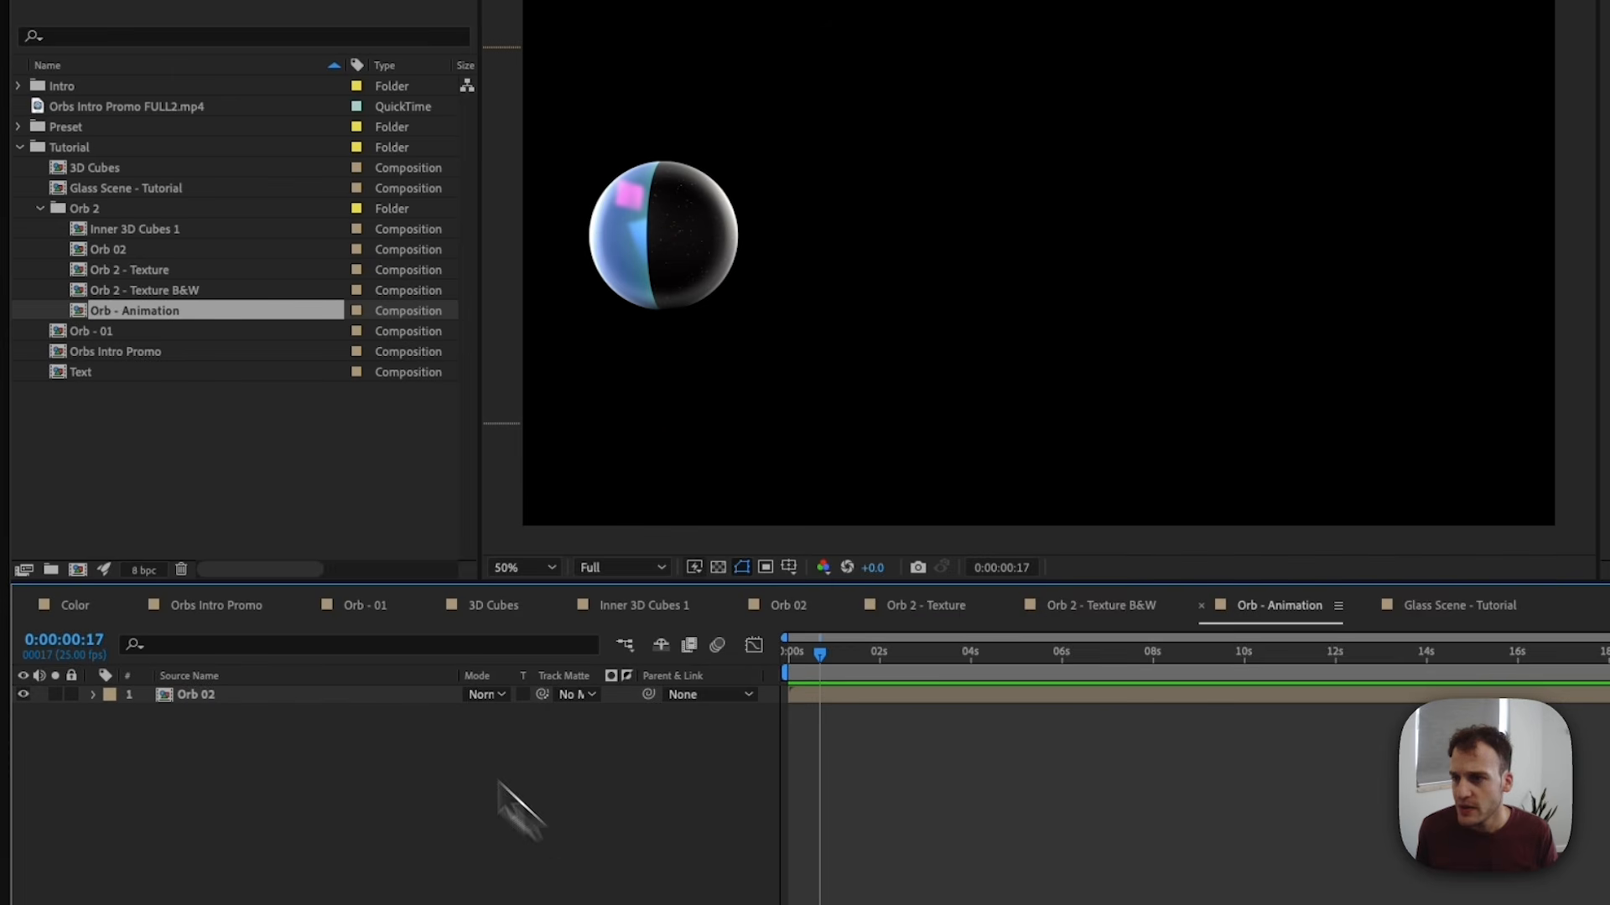
Duplicate the Orb - Animation composition in the project and rename the copy Orb - Animation B&W.
left_click(122, 309)
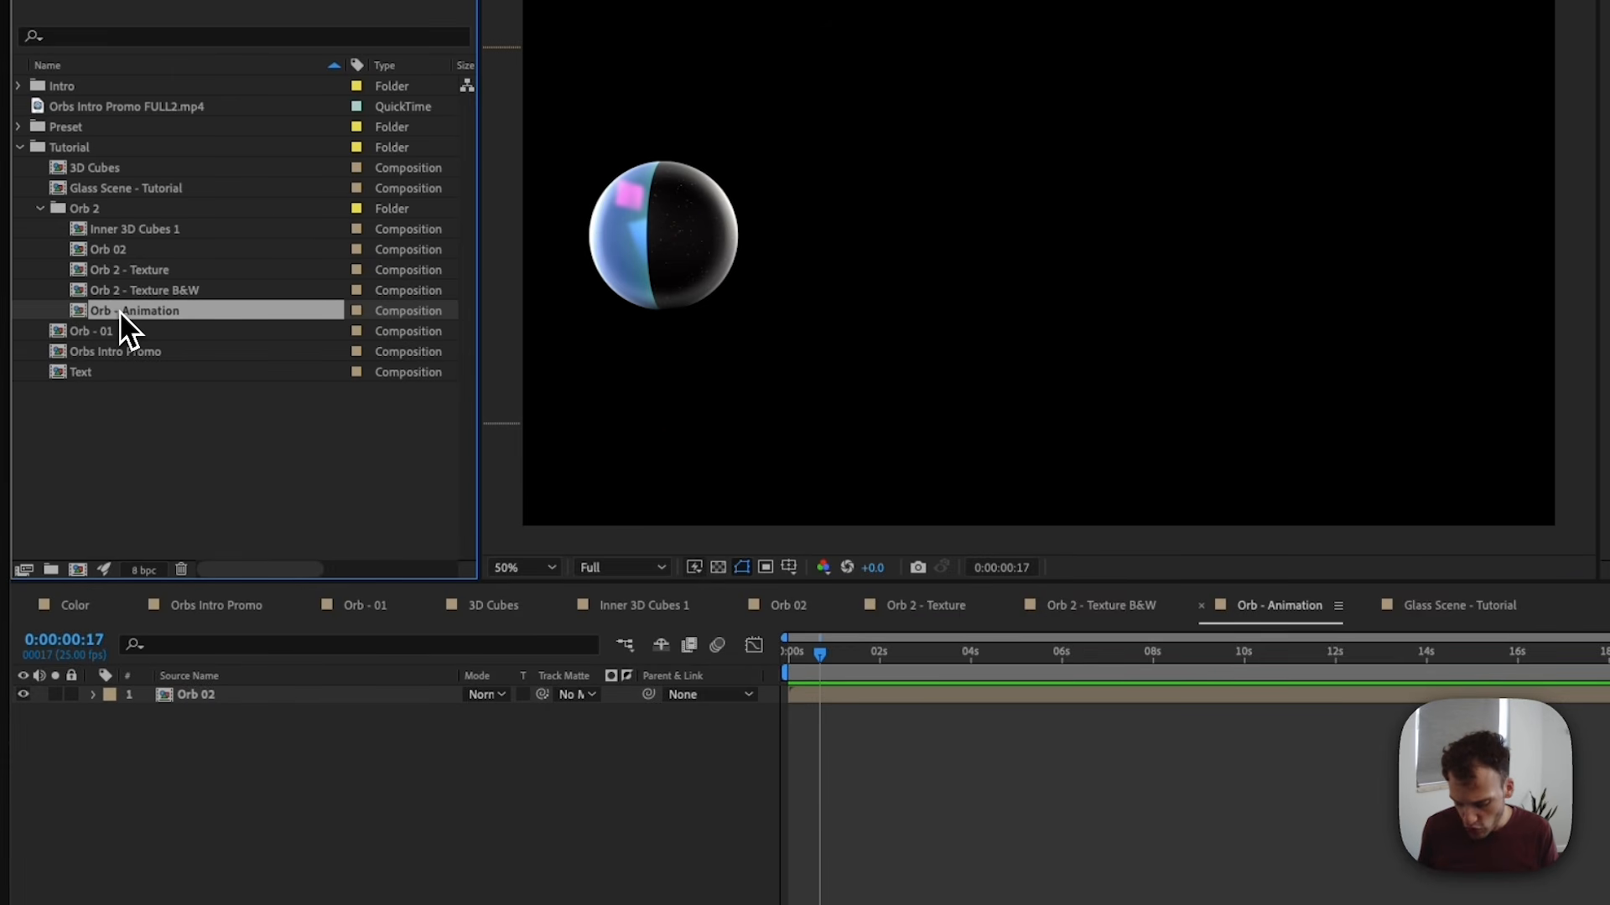
key("super+d")
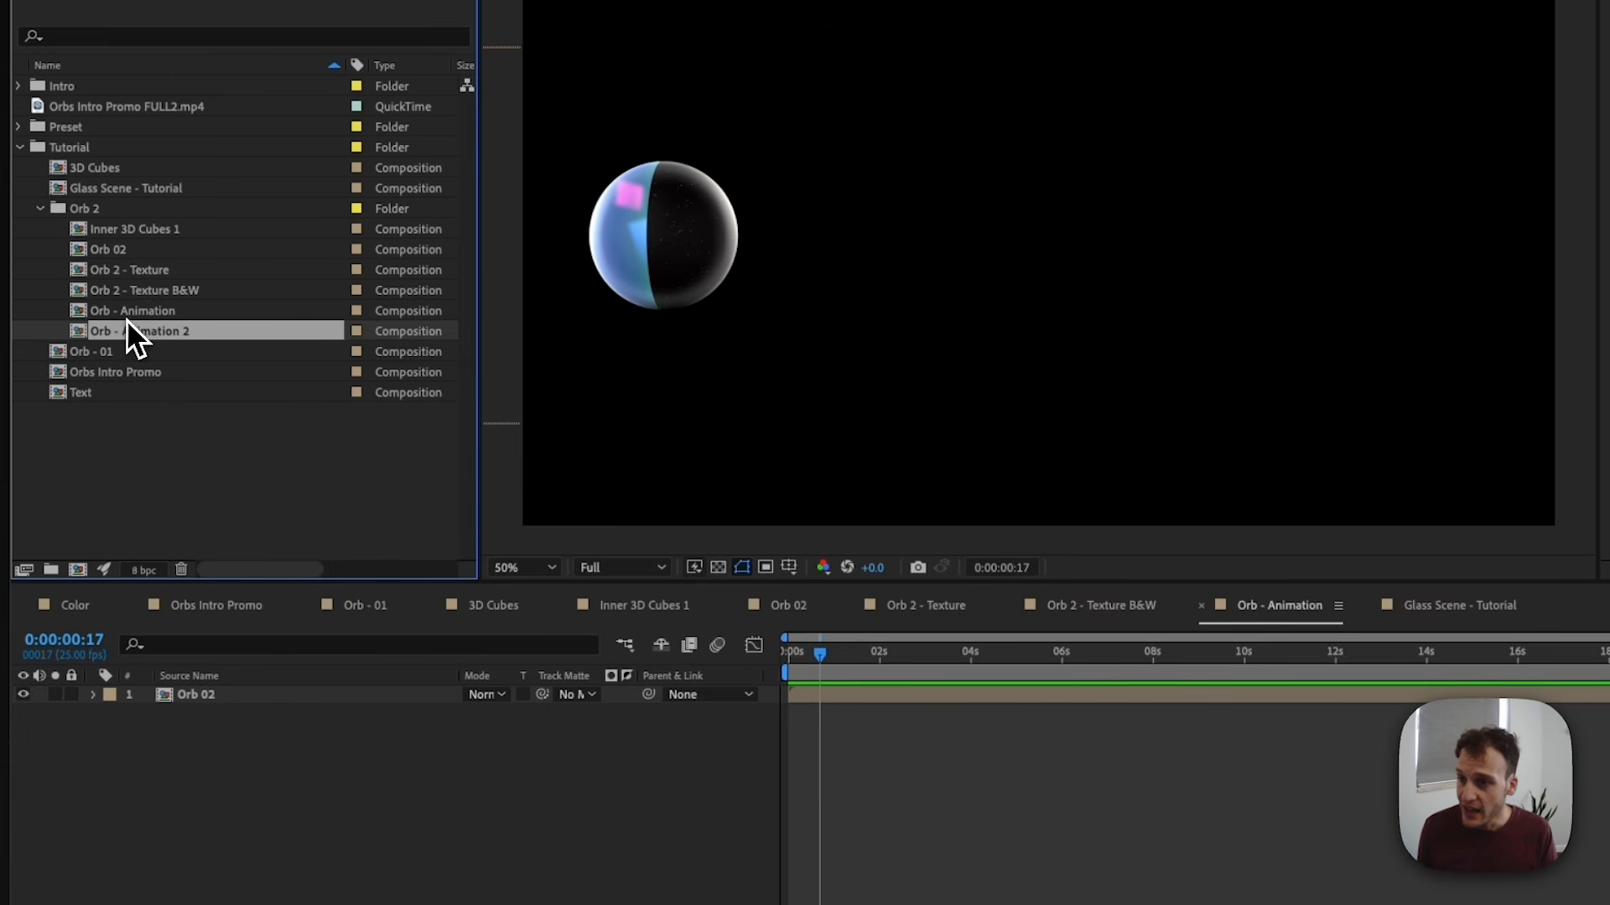
key("Return")
left_click(198, 331)
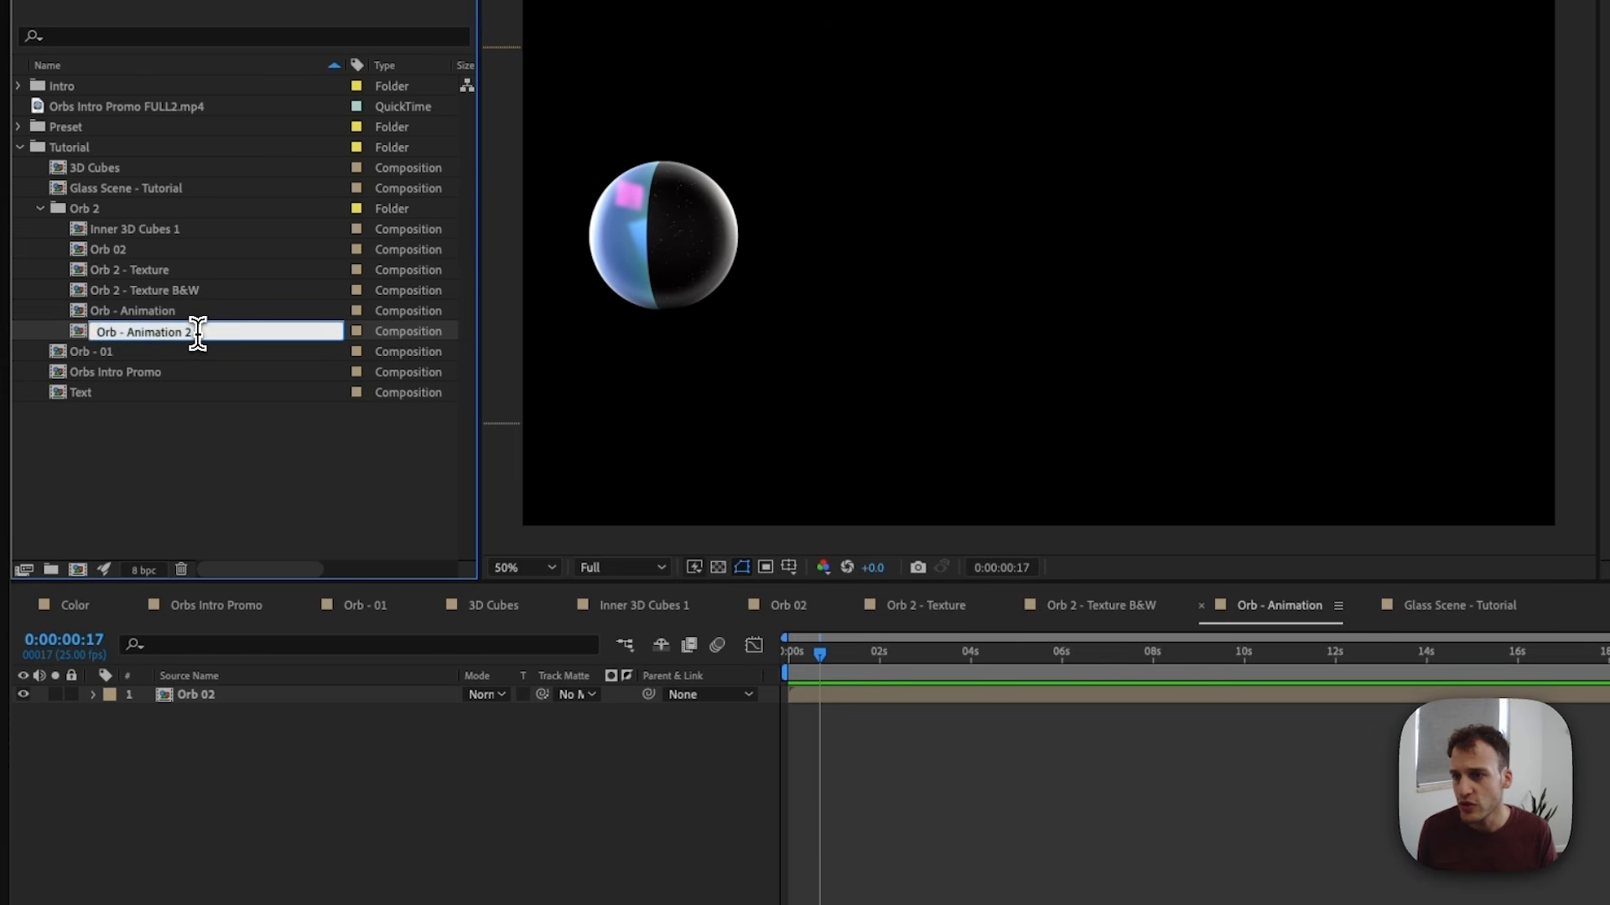
key("BackSpace")
type("B&")
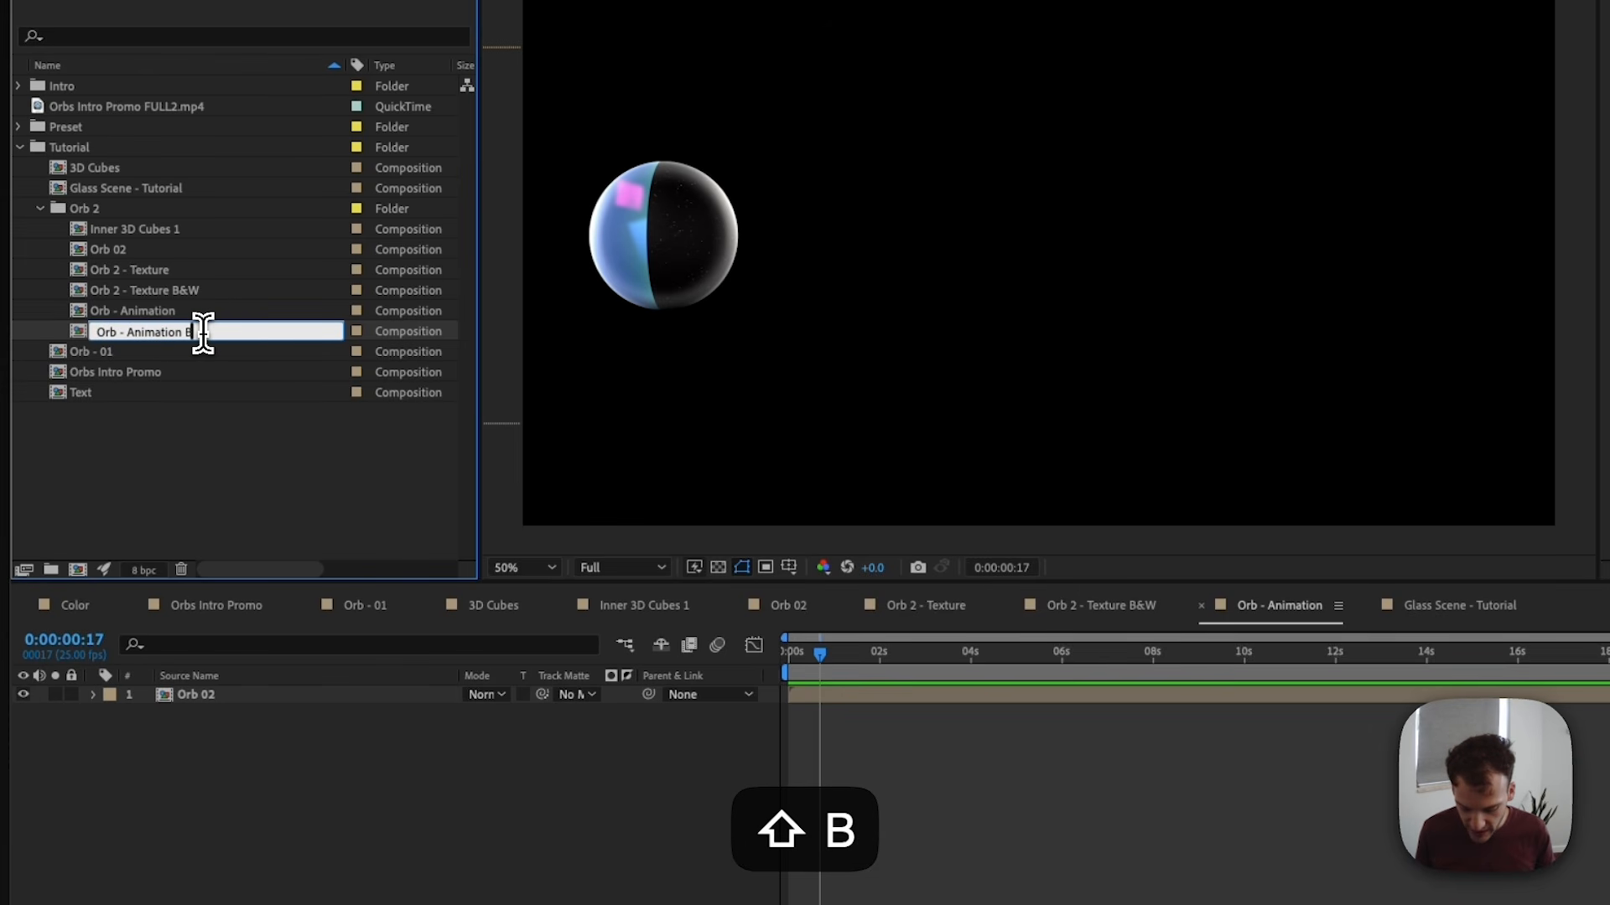
type("W")
key("Return")
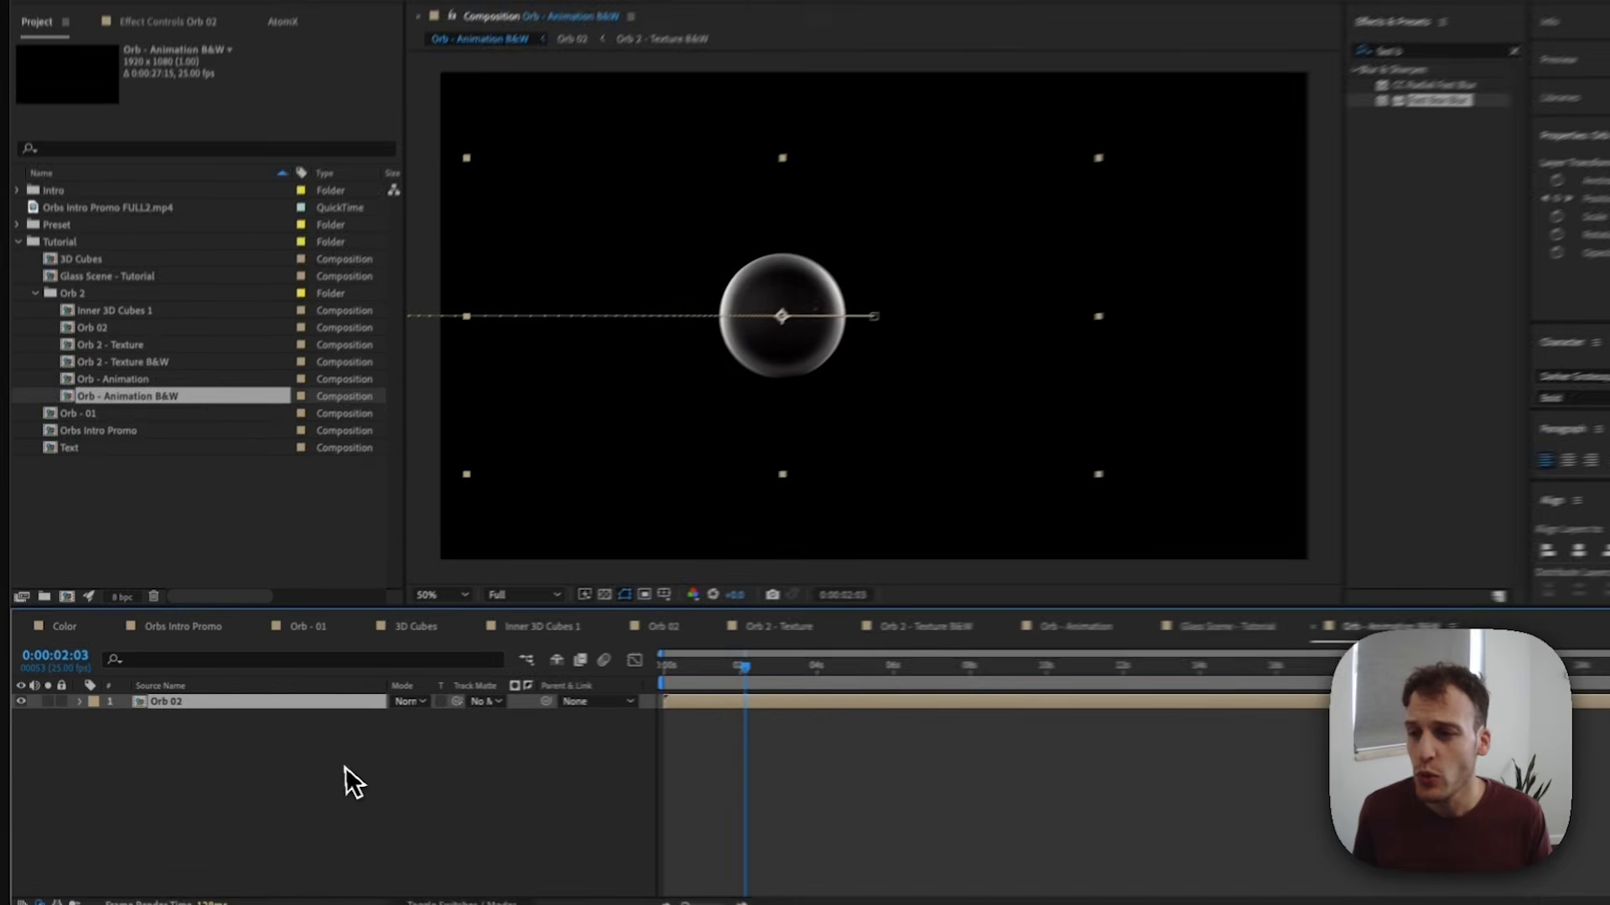
In Orb - Animation B&W, replace the Orb 02 layer's source with Orb 2 - Texture B&W, keeping the position animation.
left_click(684, 670)
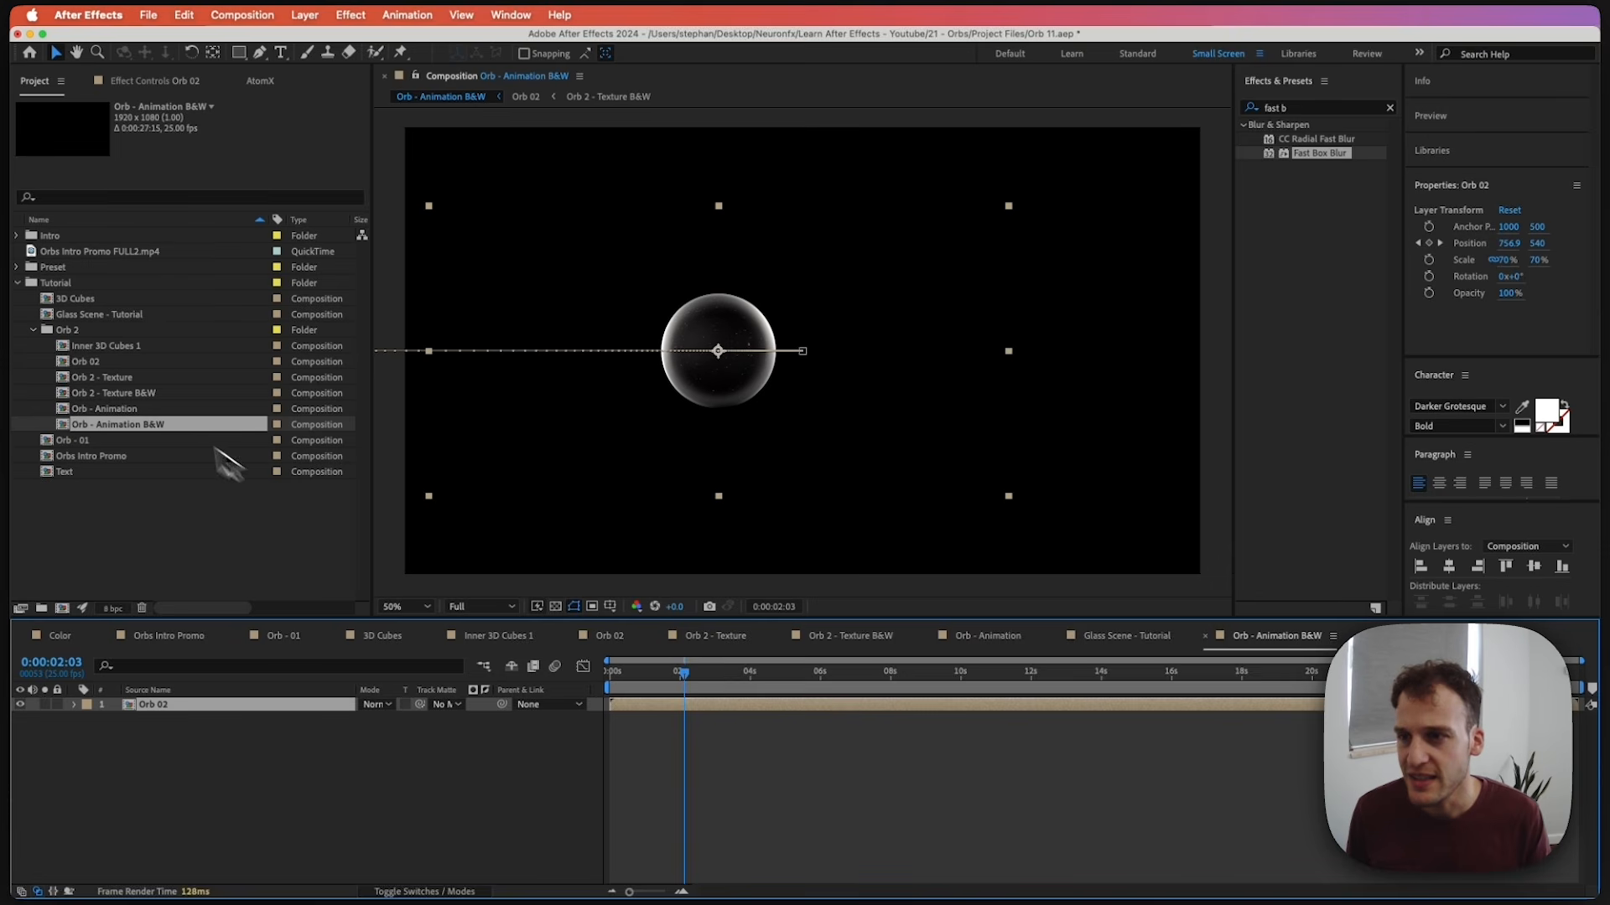
left_click(135, 395)
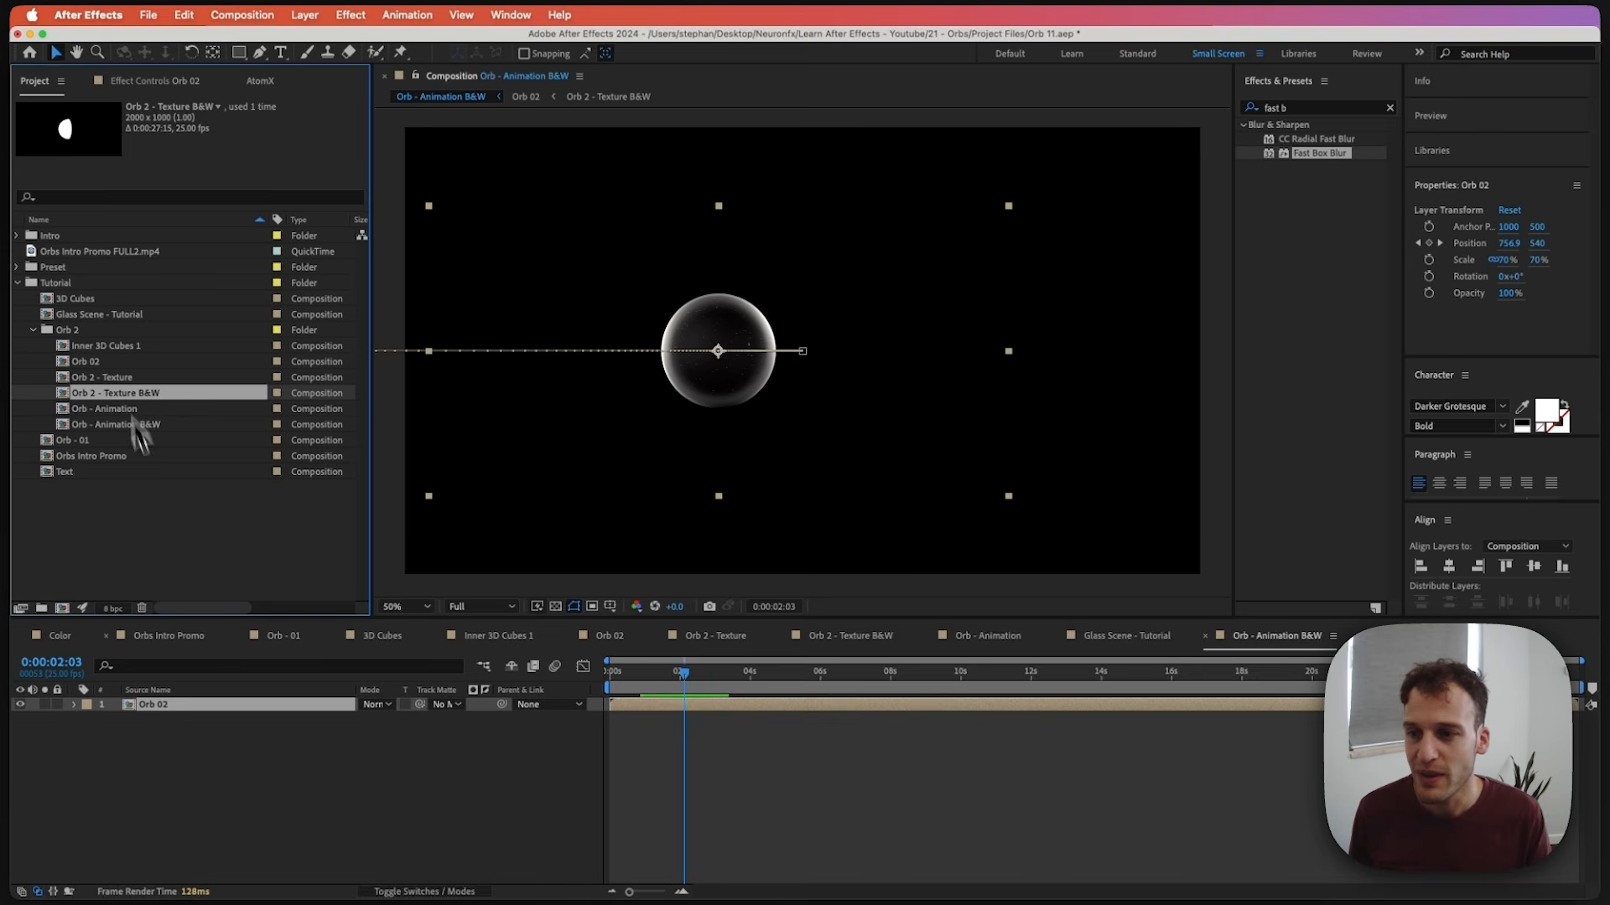
left_click(192, 705)
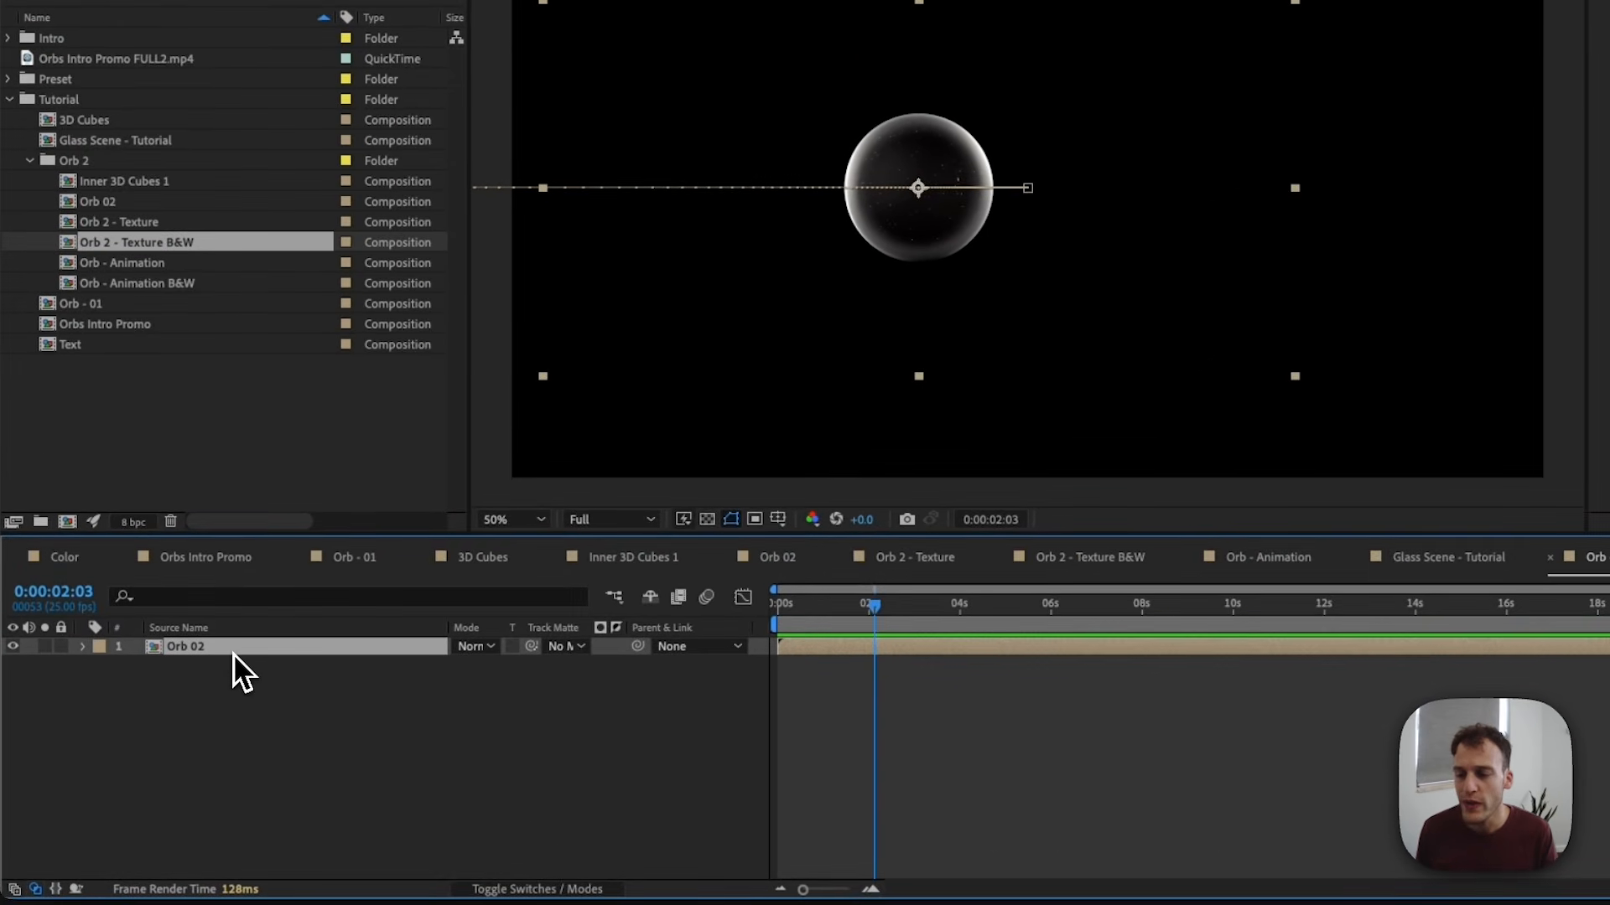
key("p")
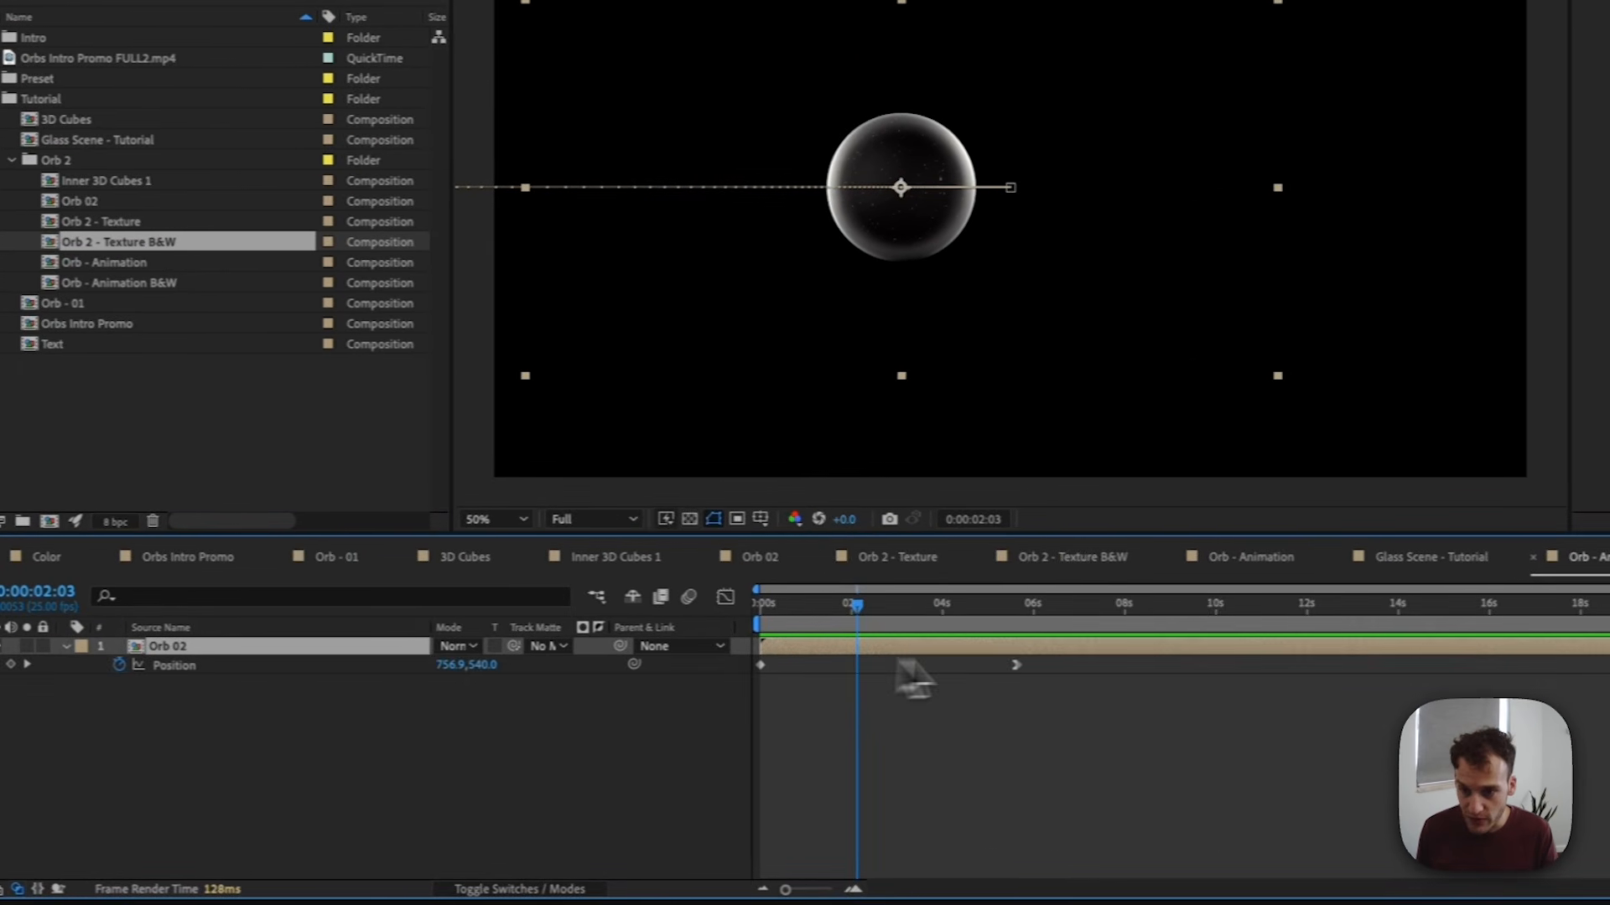
left_click_drag(875, 603, 793, 614)
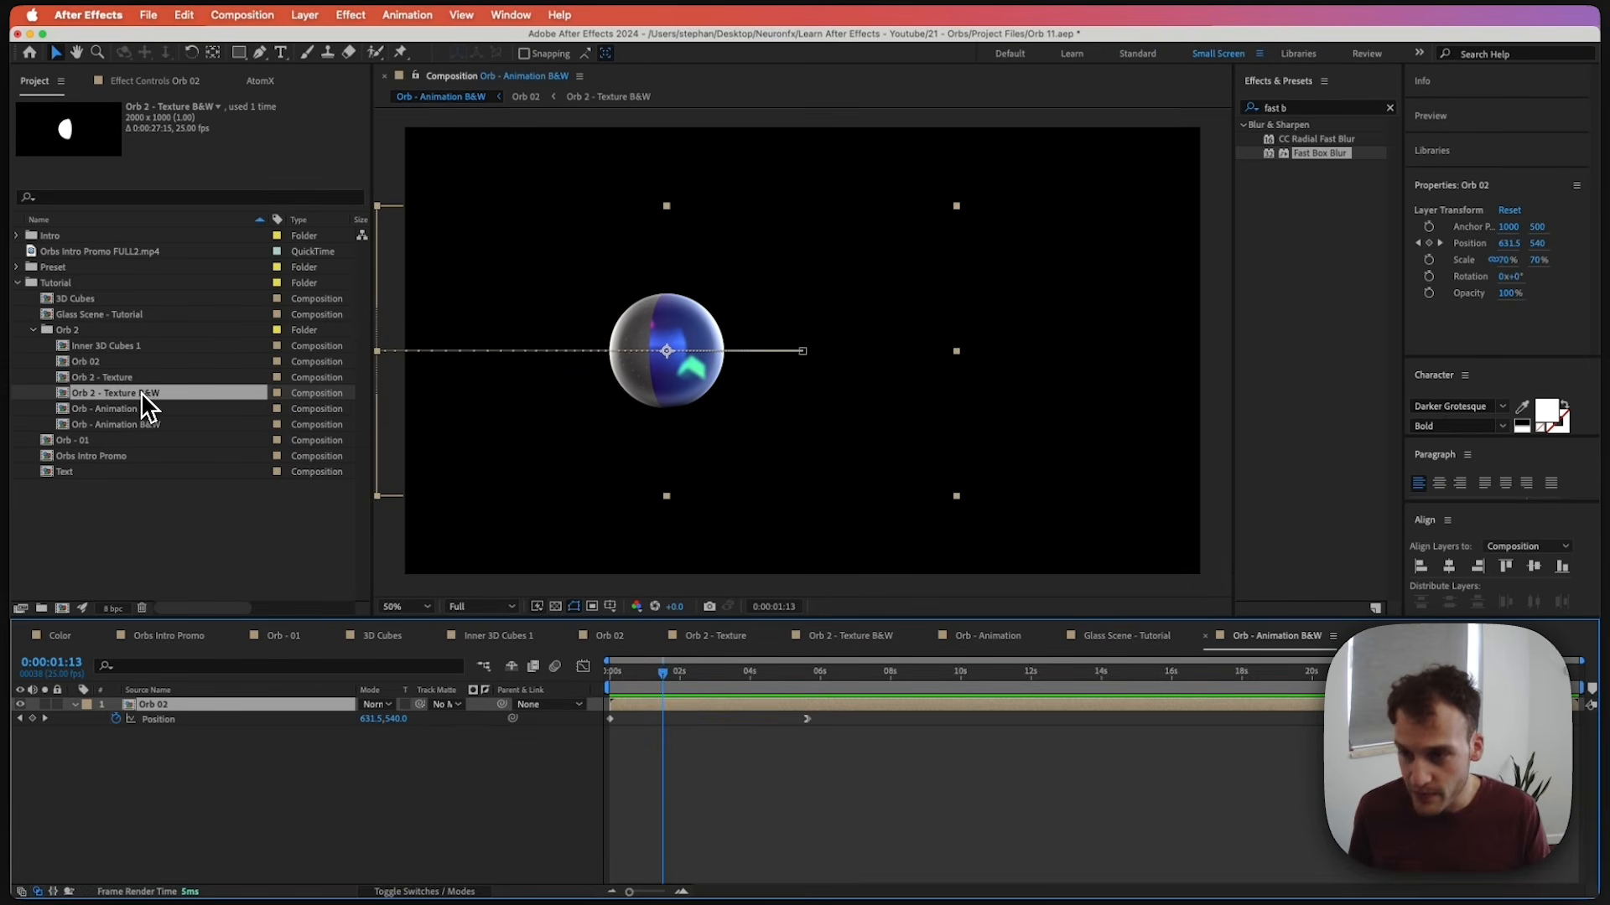
left_click_drag(138, 389, 259, 718)
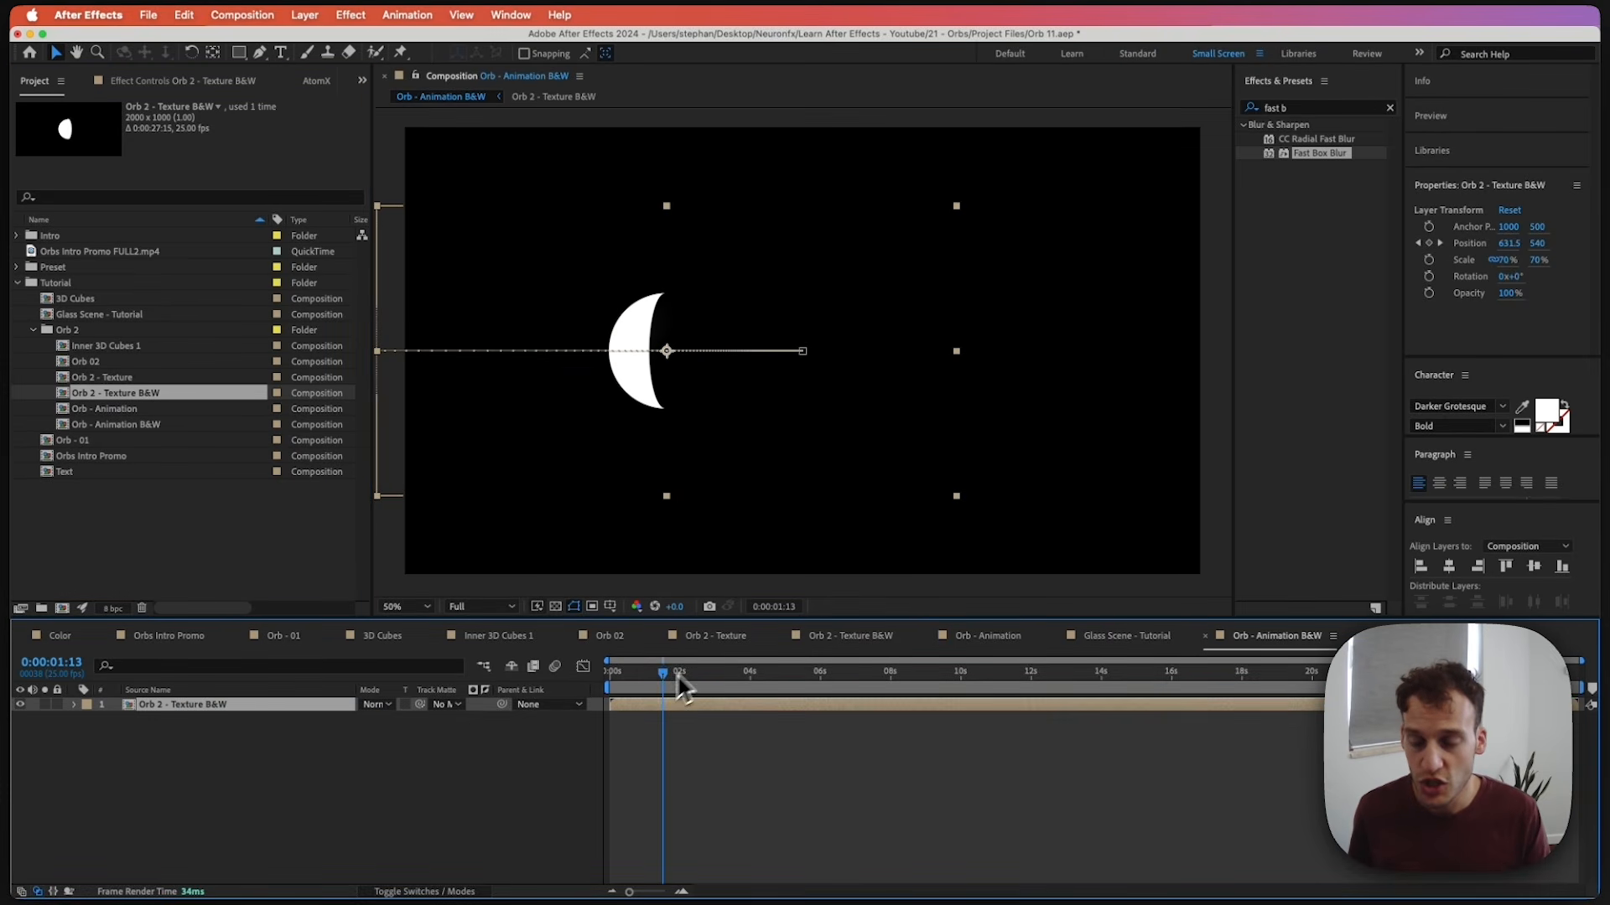
key("u")
mouse_move(651, 683)
left_mouse_down()
mouse_move(620, 682)
mouse_move(714, 686)
mouse_move(644, 691)
left_mouse_up()
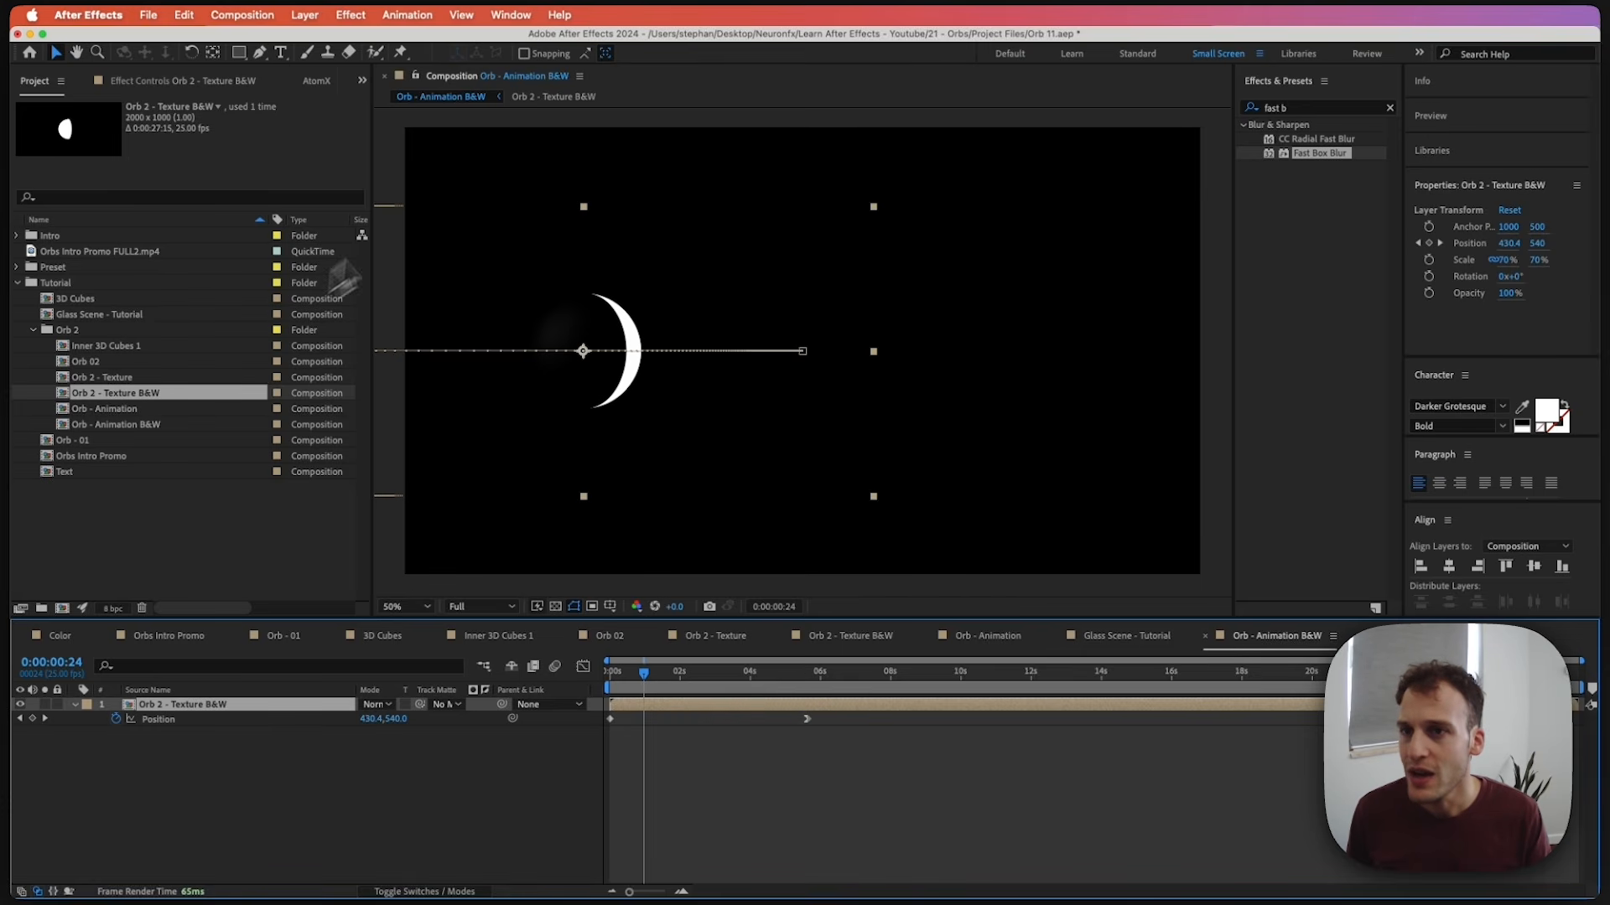
Add Orb - Animation B&W directly above the Orb - Animation layer in Glass Scene - Tutorial.
left_click(1086, 638)
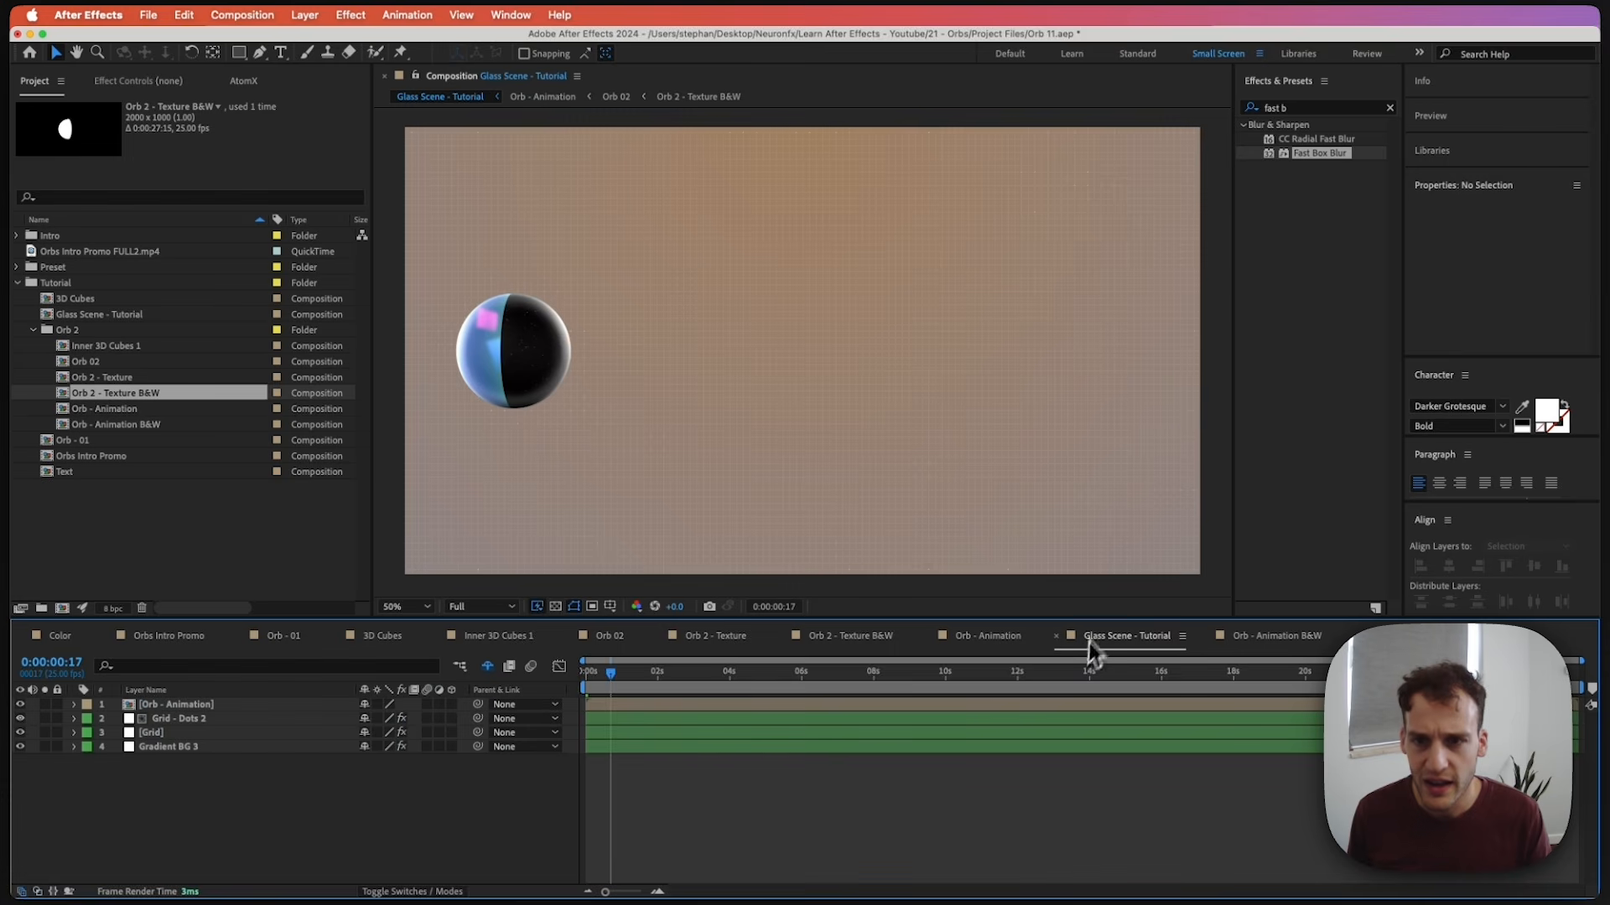
left_click(96, 425)
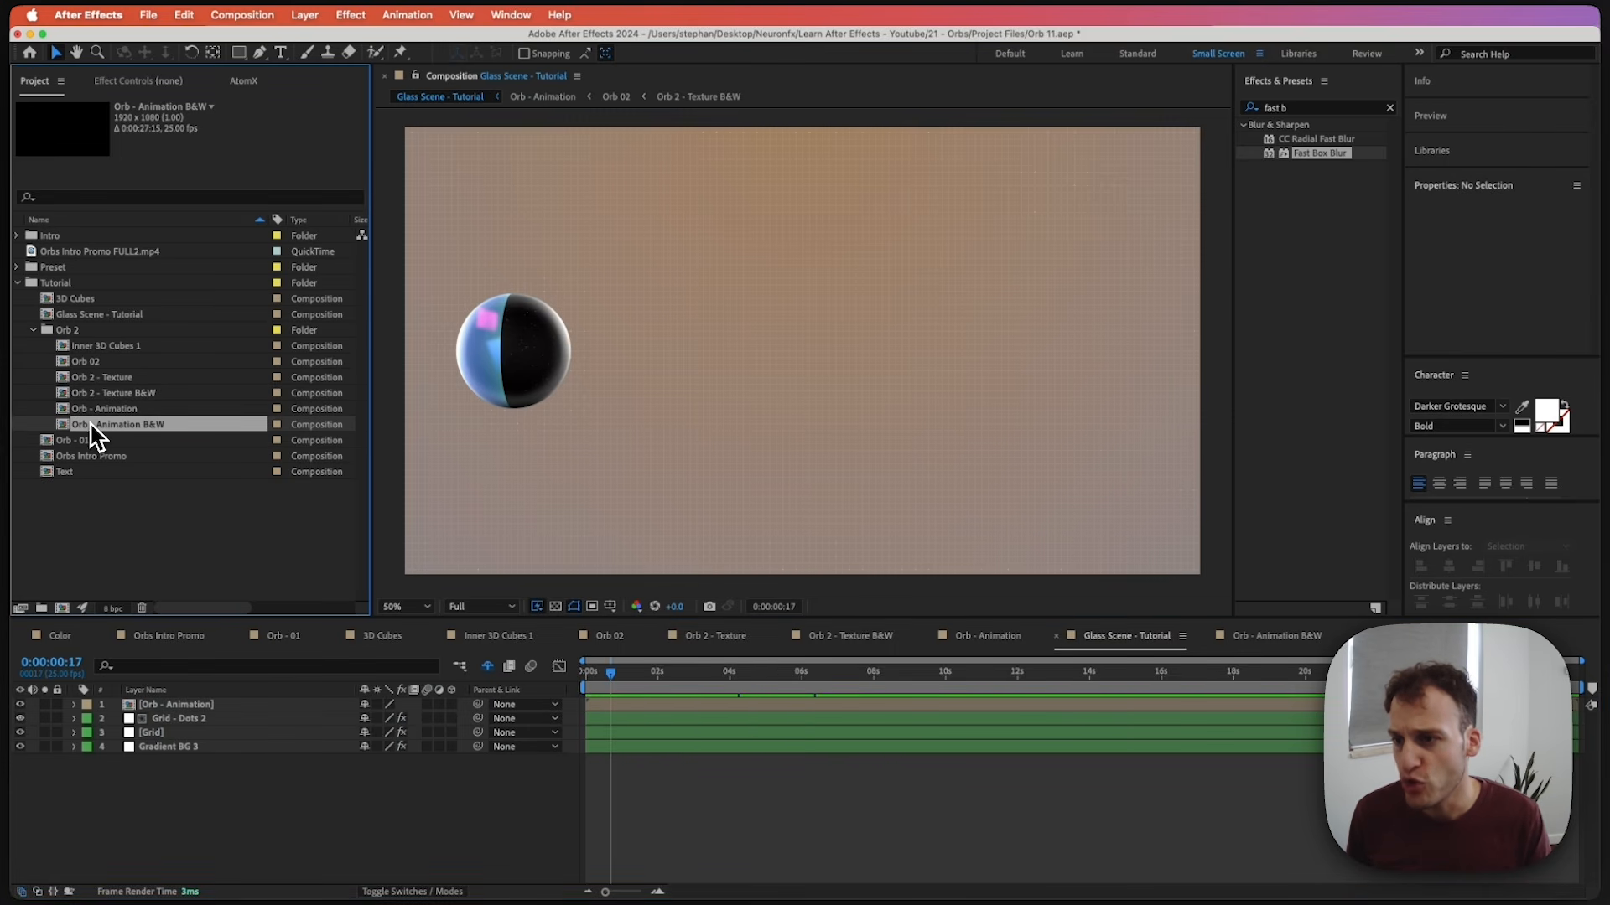
left_click_drag(94, 425, 210, 719)
Use Orb - Animation B&W as an inverted luma track matte for the Orb - Animation layer.
left_click(178, 719)
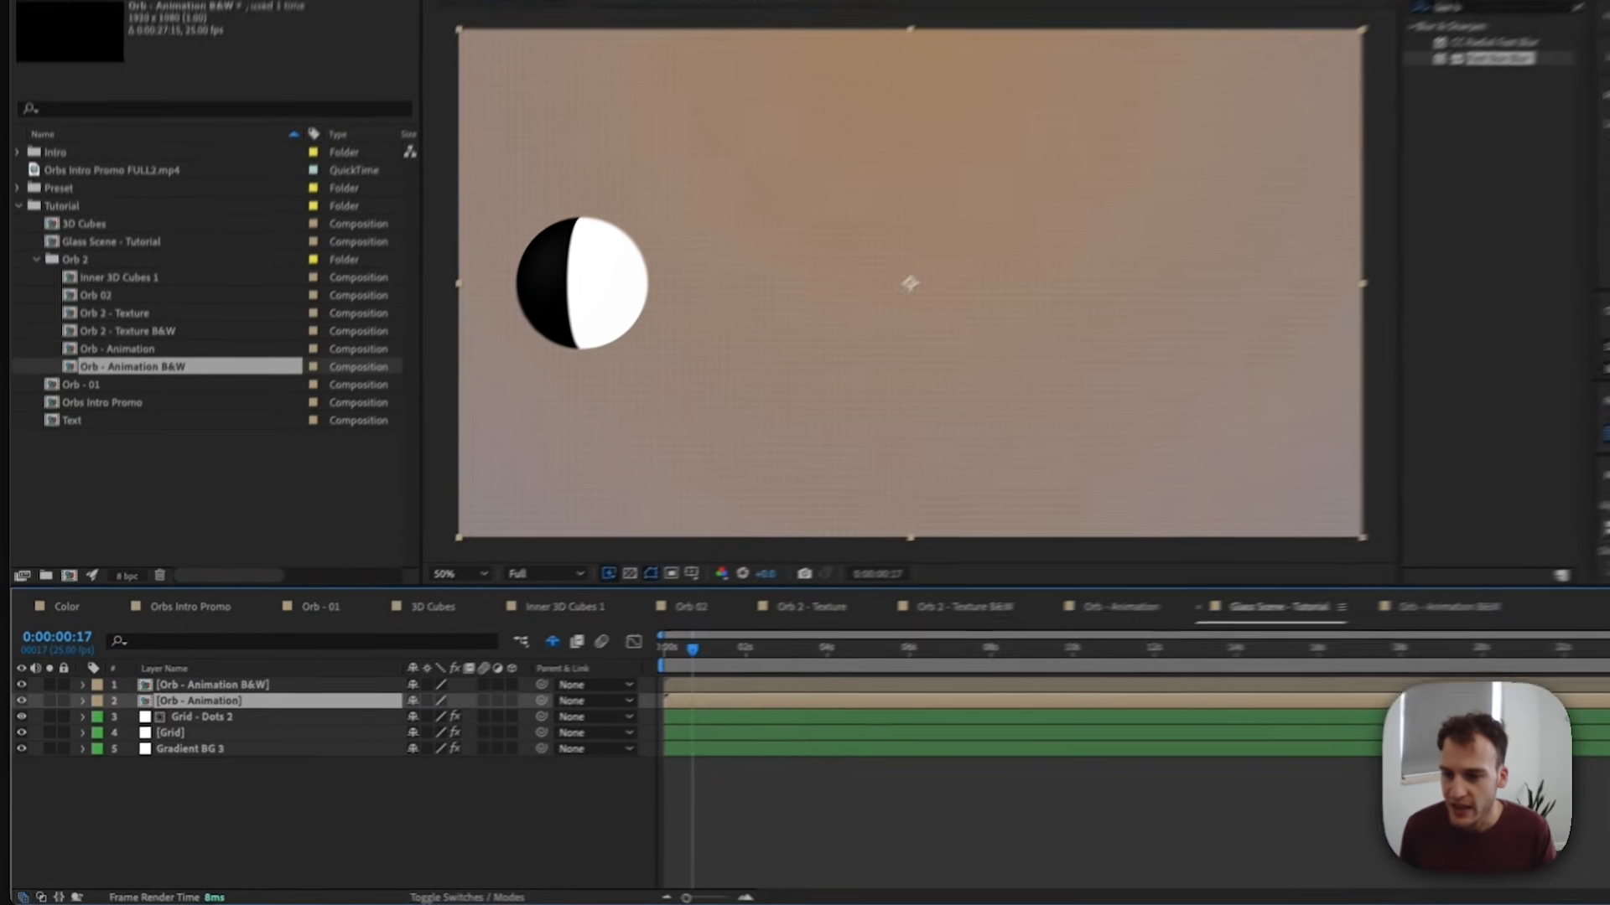
left_click(412, 892)
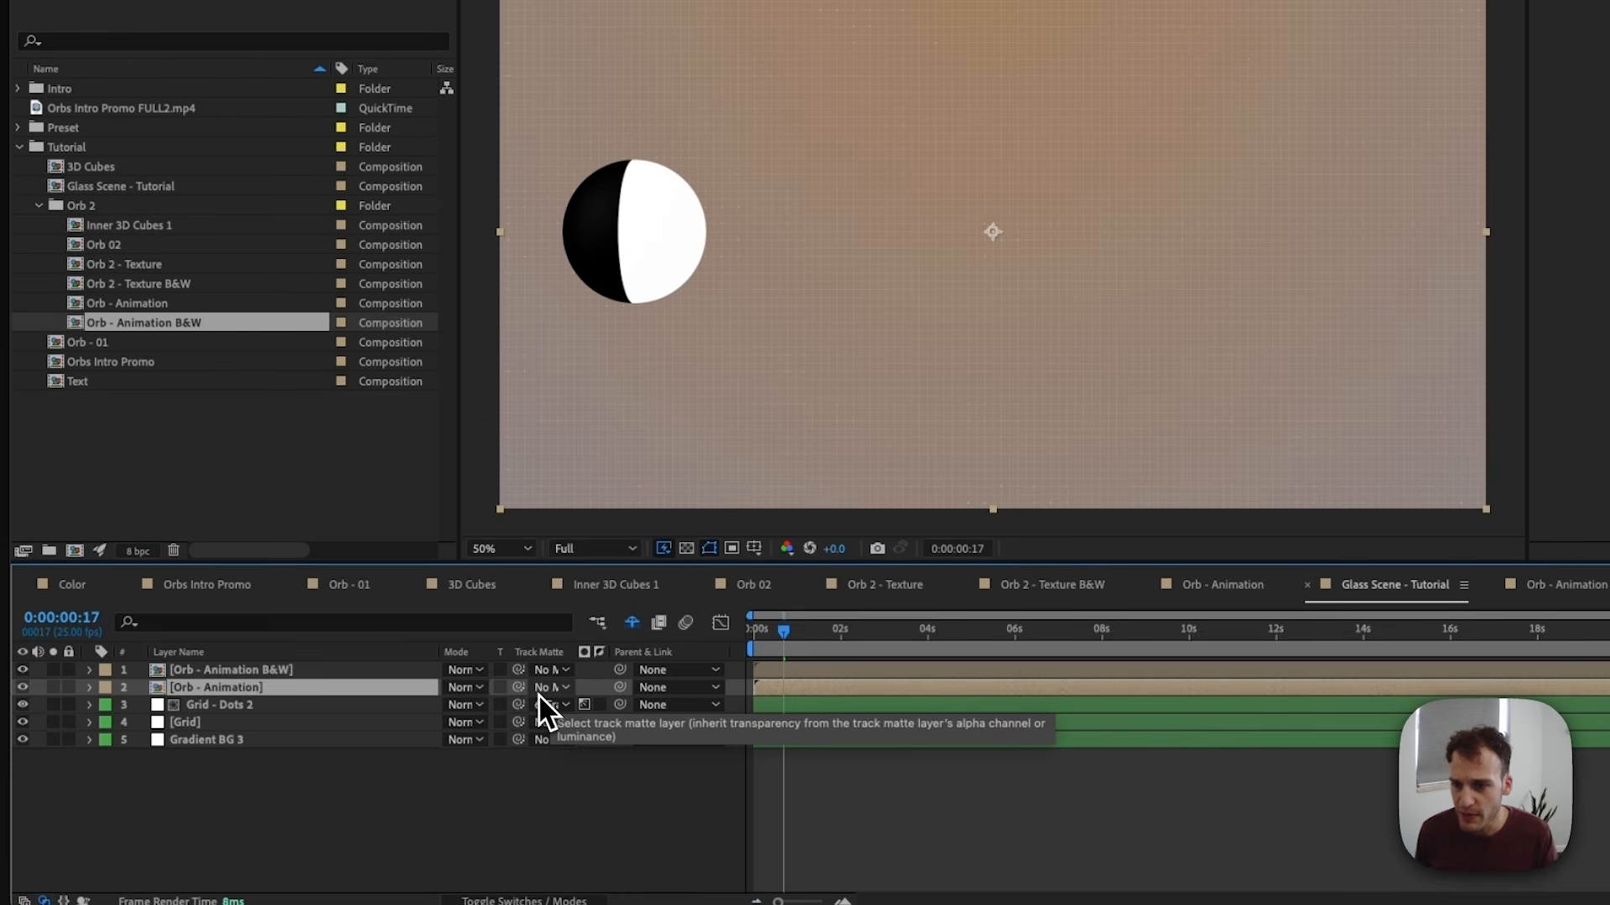
left_click_drag(518, 688, 365, 669)
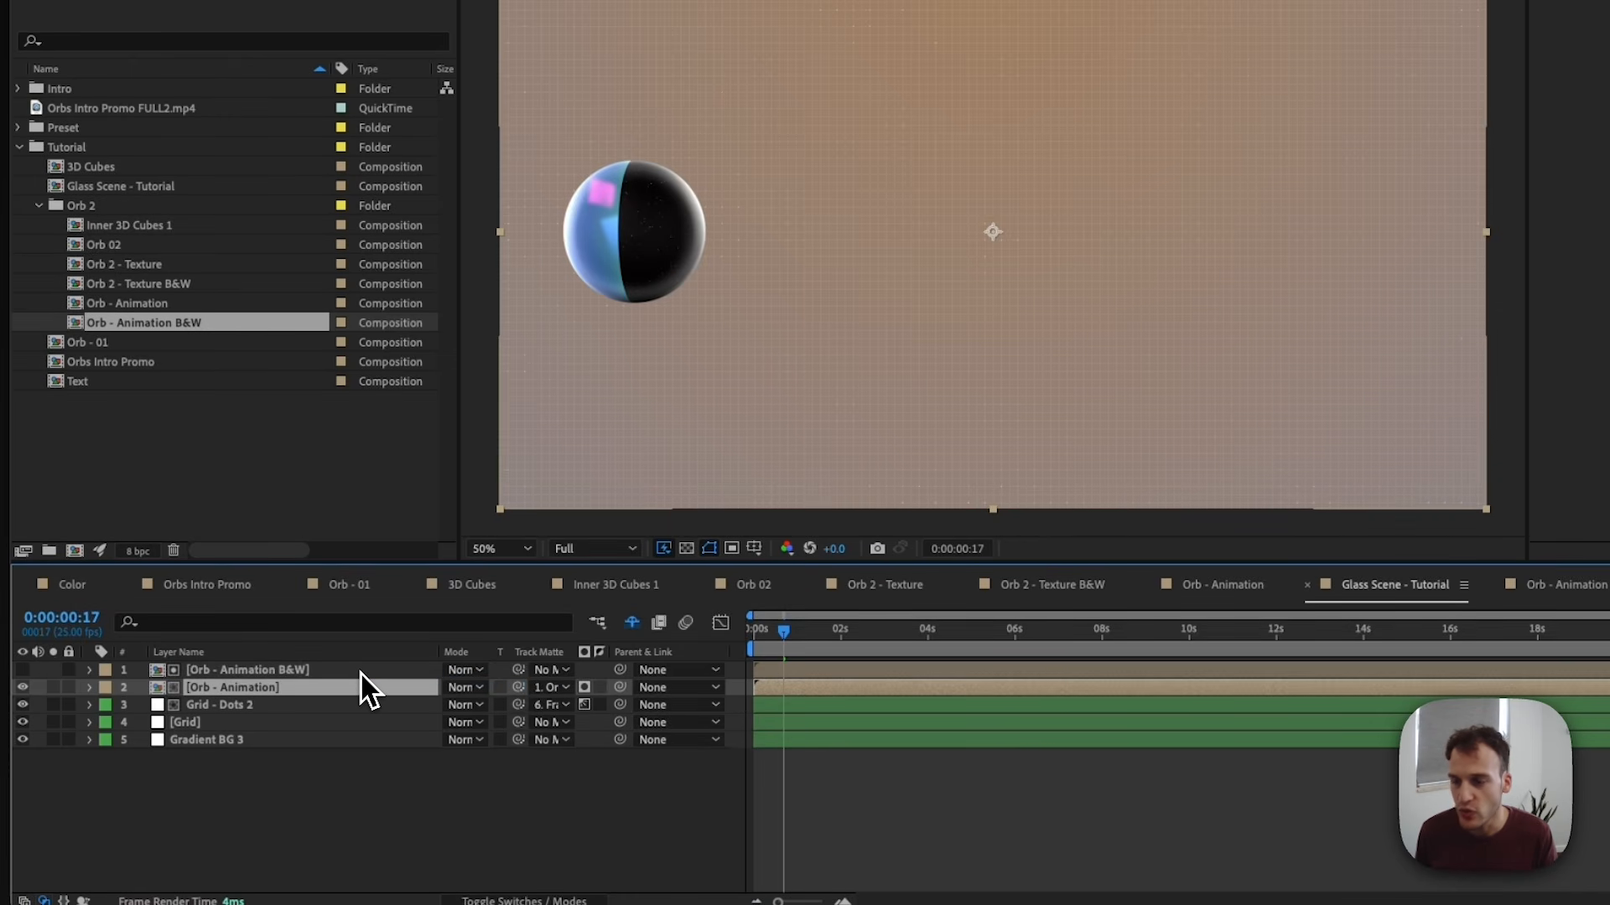
left_click(582, 691)
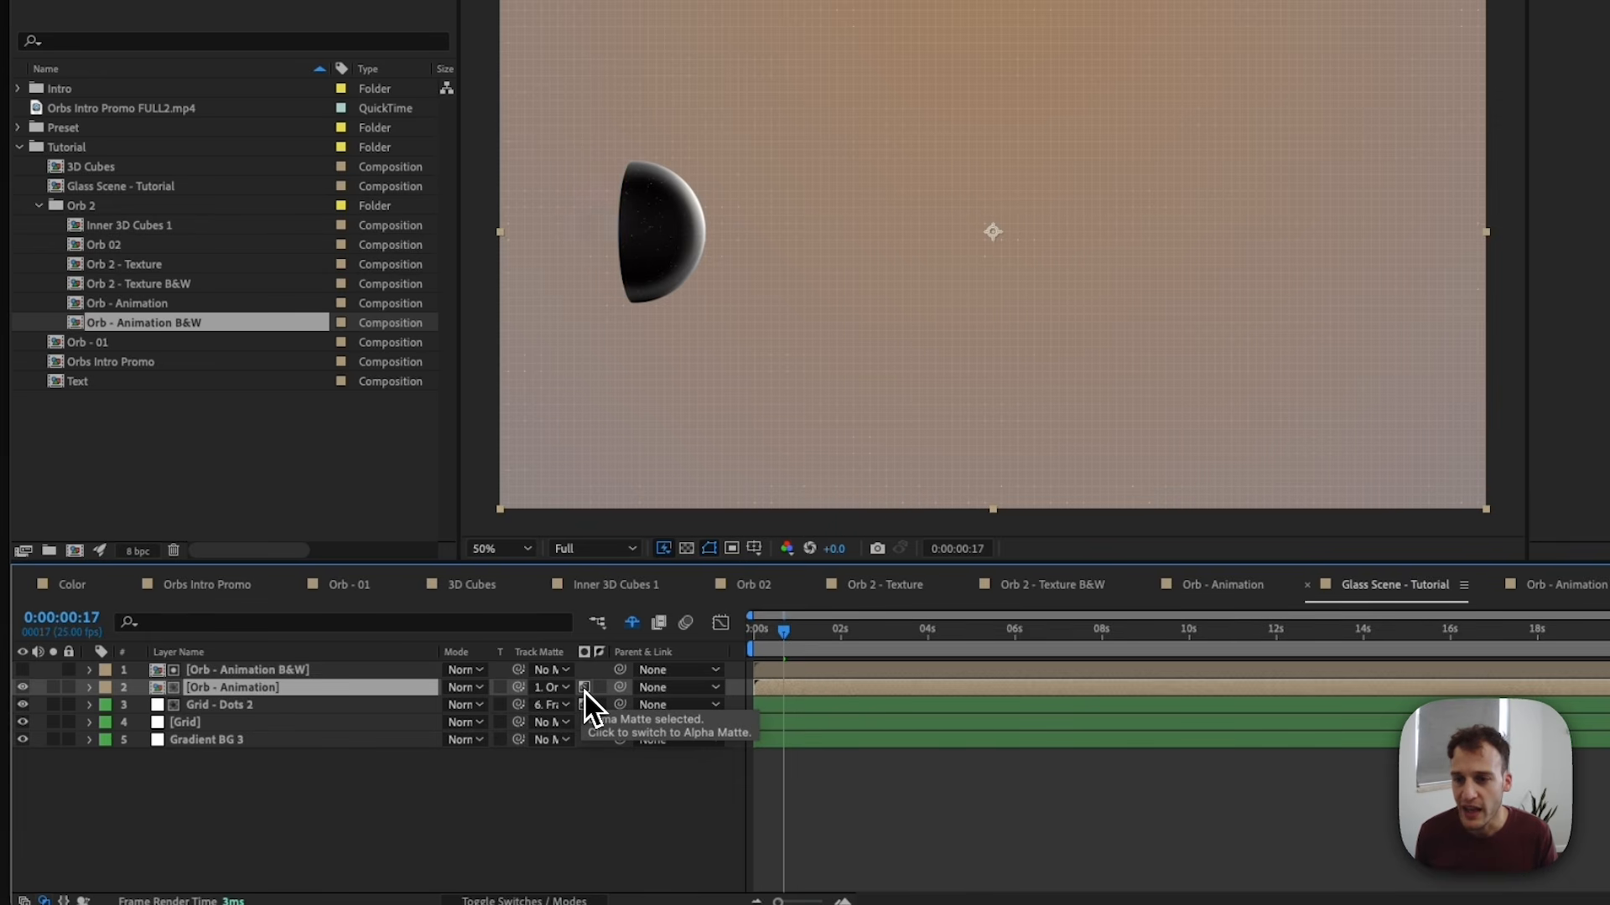
left_click(598, 690)
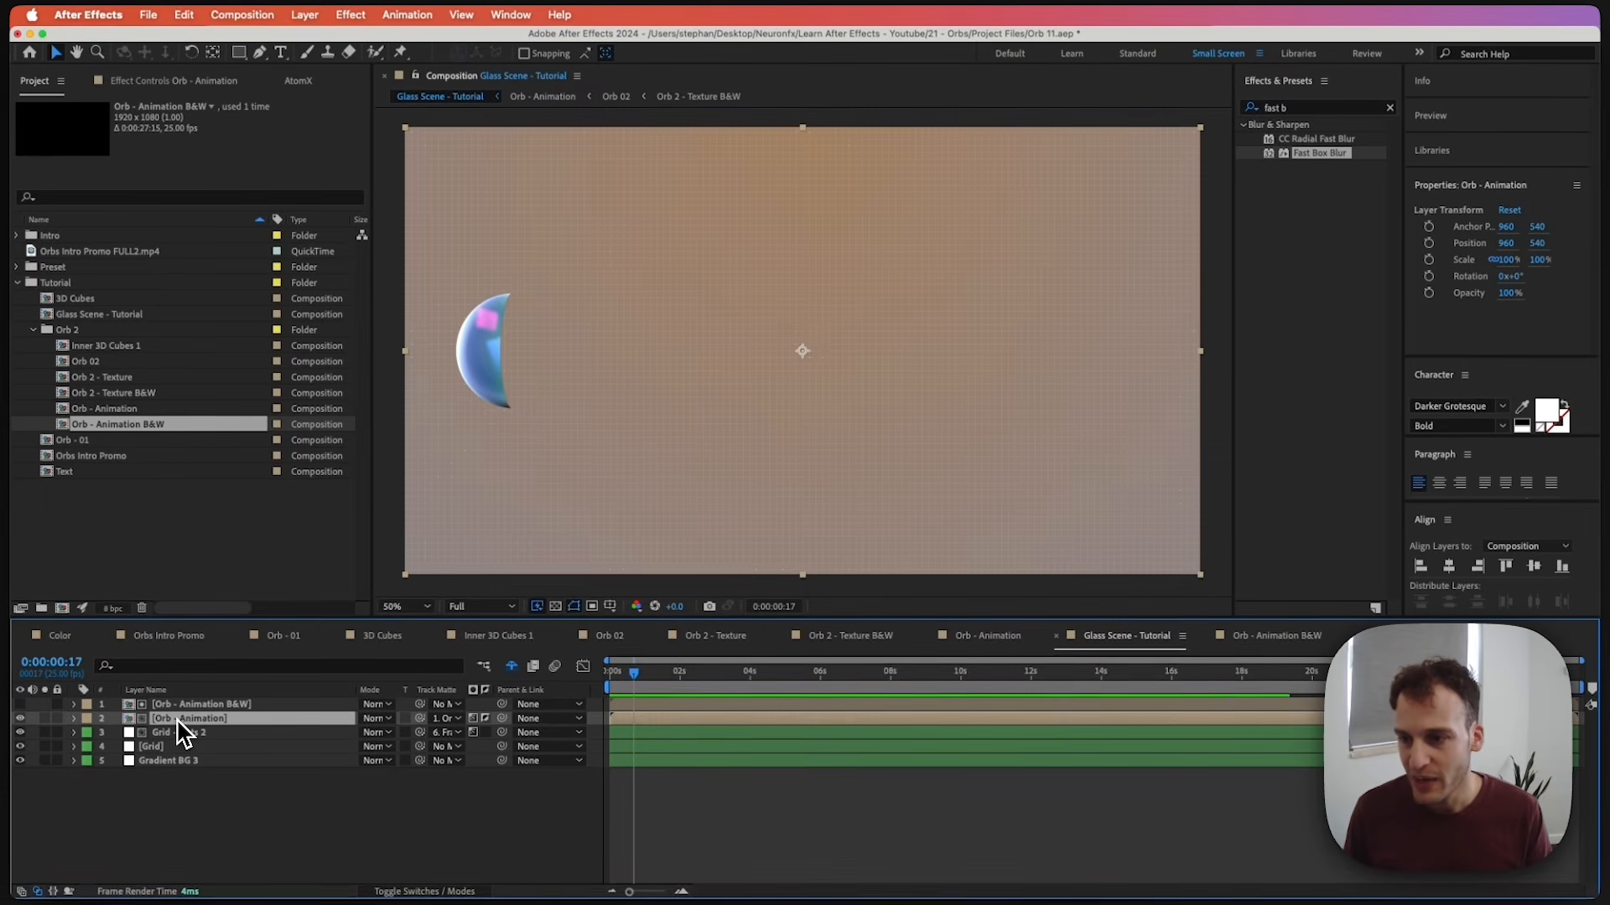
Duplicate the Orb - Animation layer, keep the copy at the top of the stack and remove its track matte.
key("super+d")
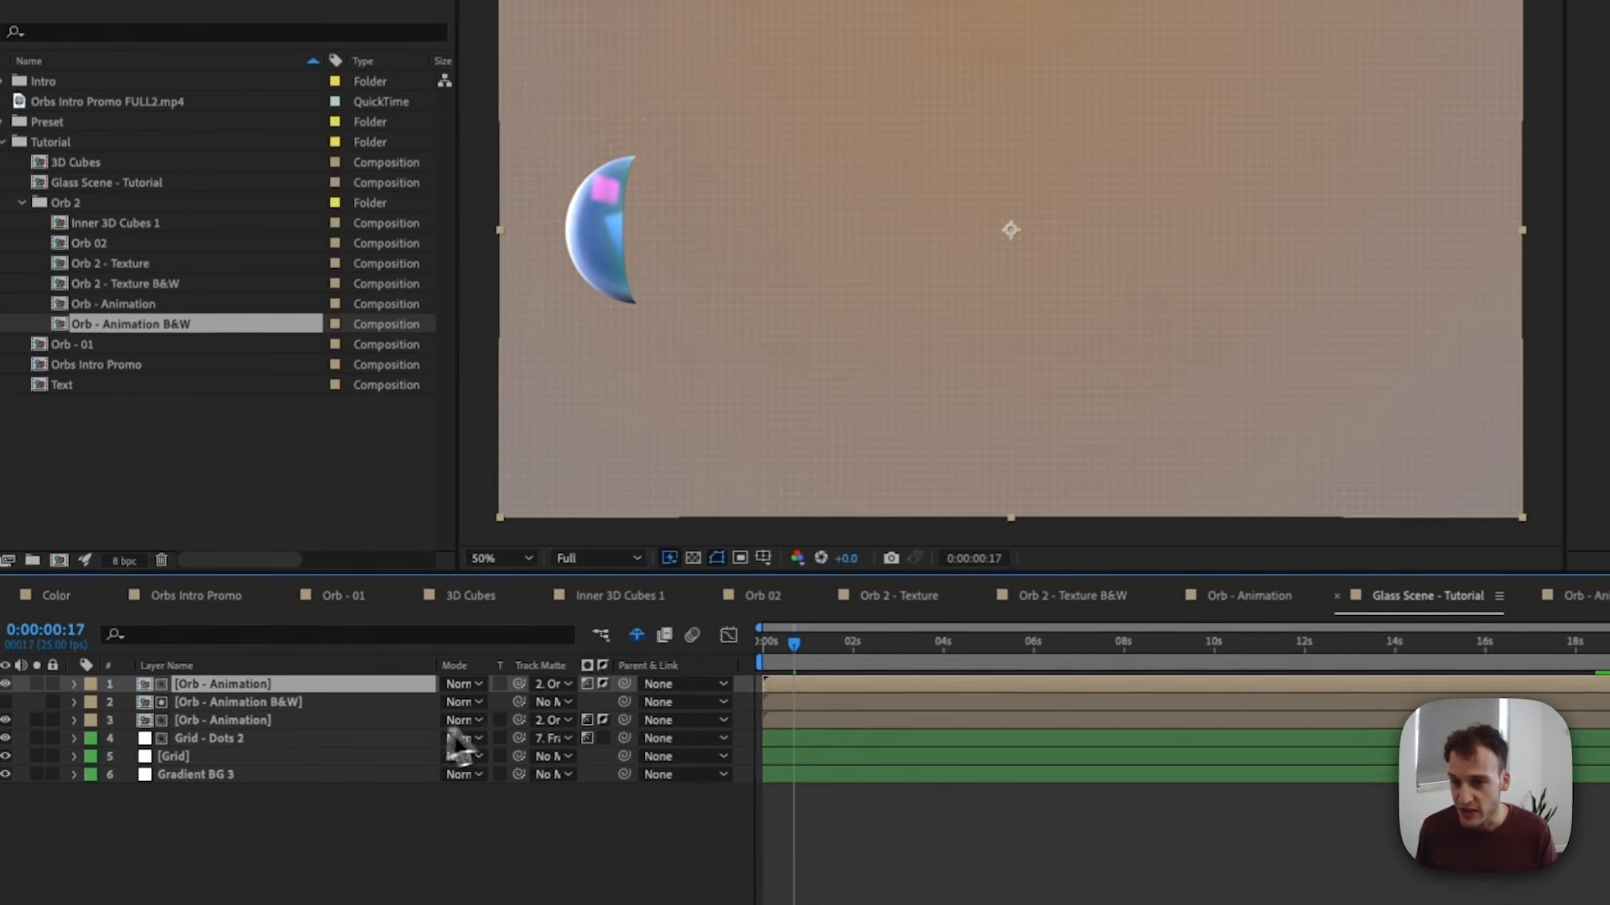
left_click(549, 685)
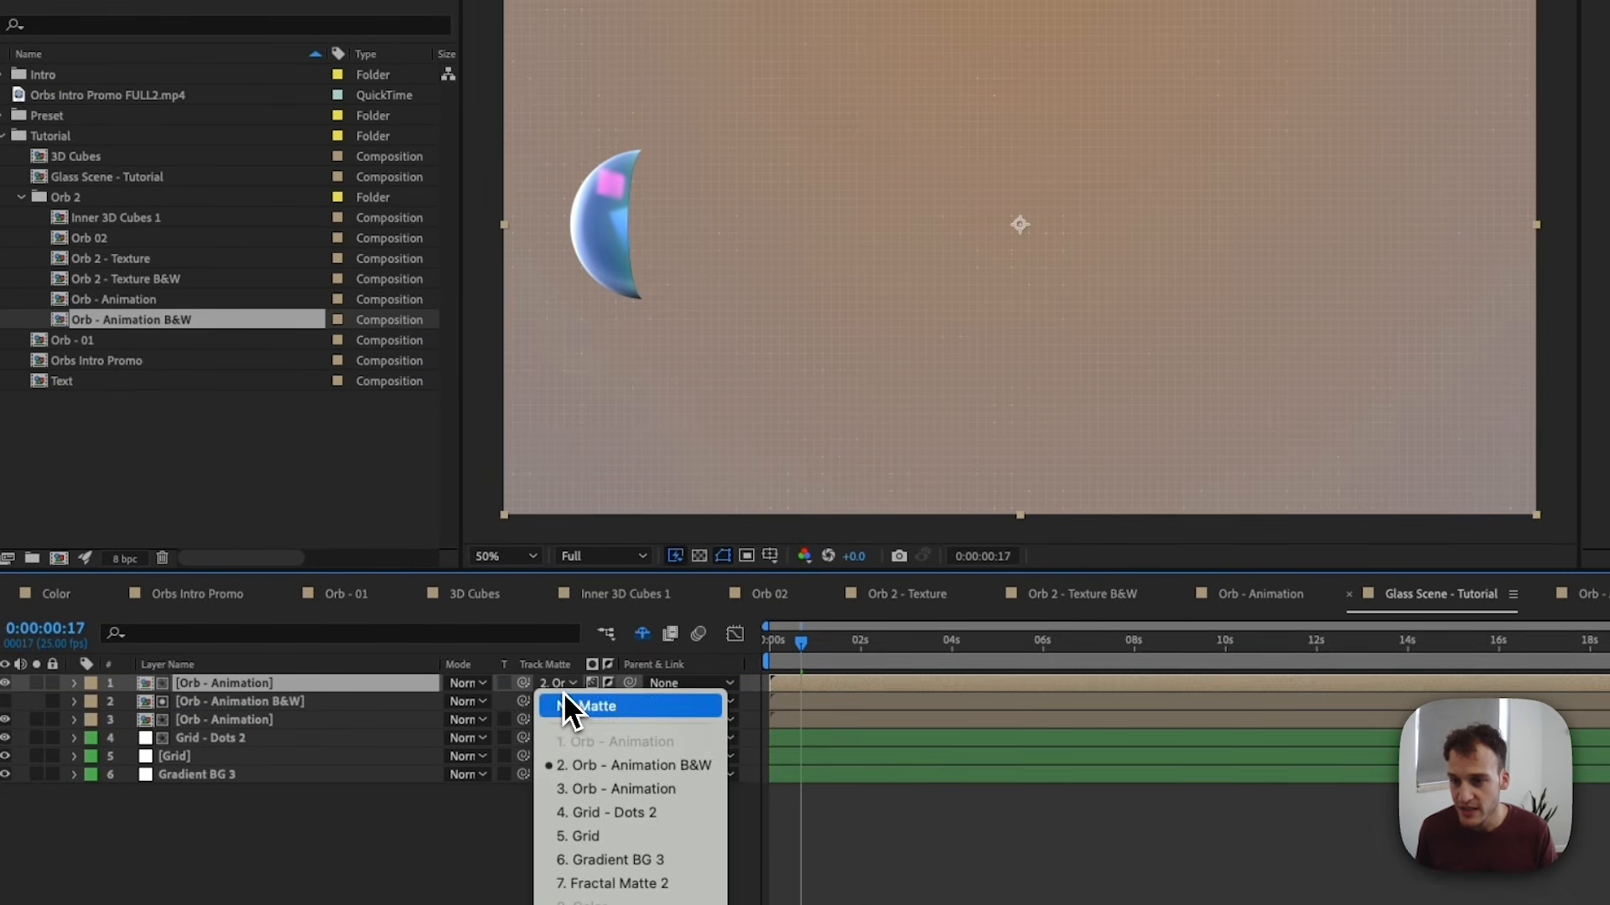
left_click(560, 699)
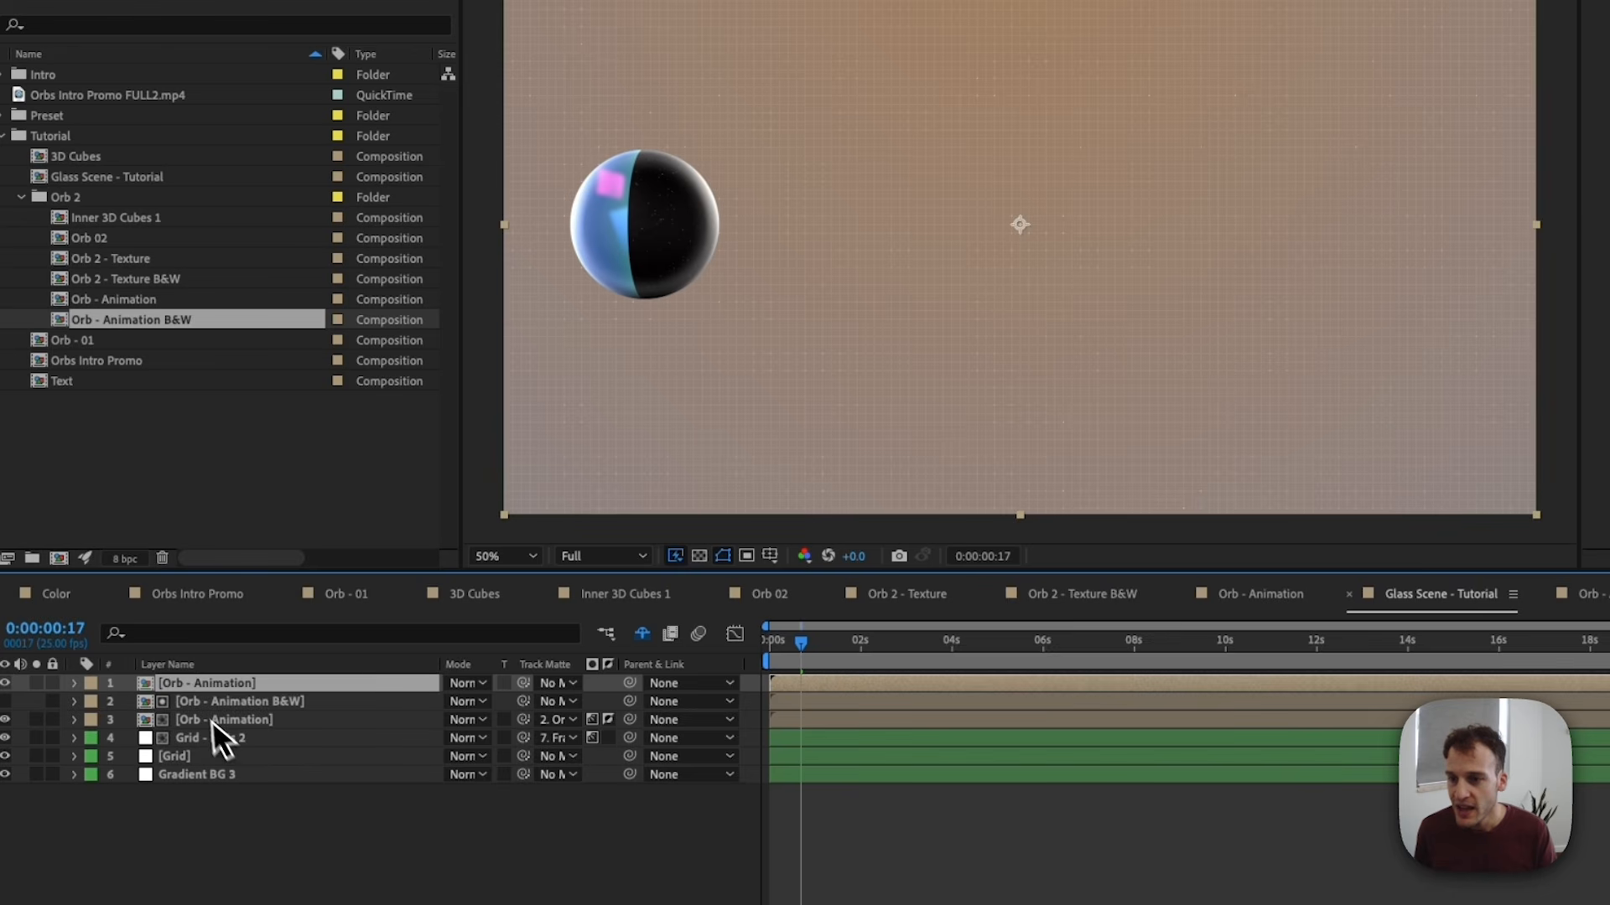
Set the top Orb - Animation layer's blending mode to Screen and scrub the timeline to check the transparent half.
left_click(467, 683)
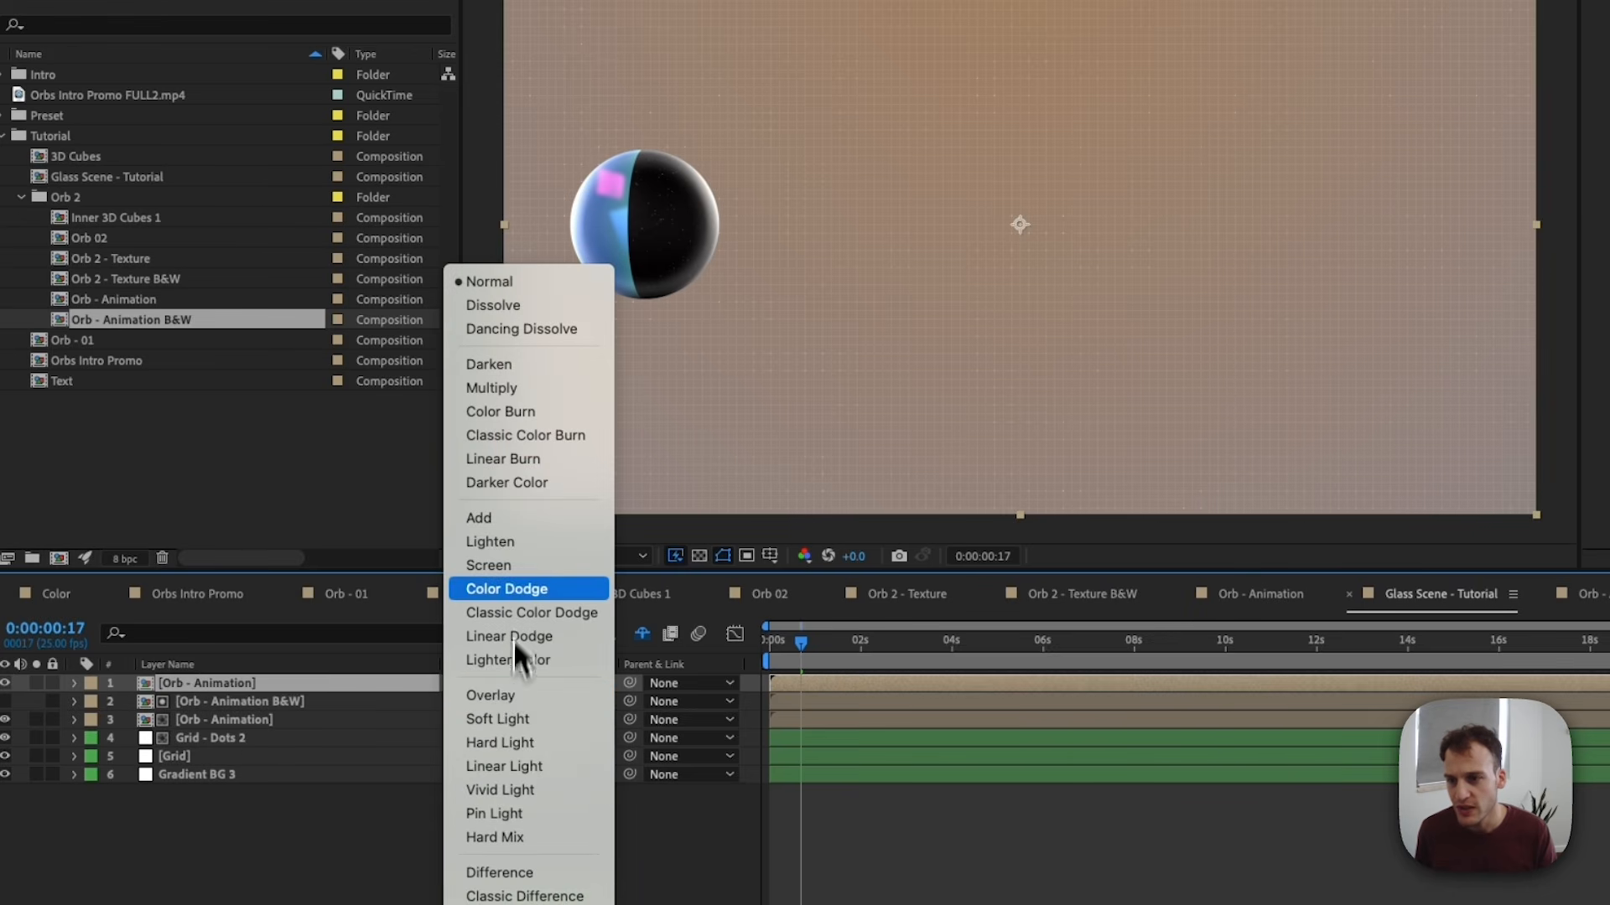
left_click(511, 565)
left_click_drag(802, 644, 848, 673)
left_click_drag(690, 700, 678, 672)
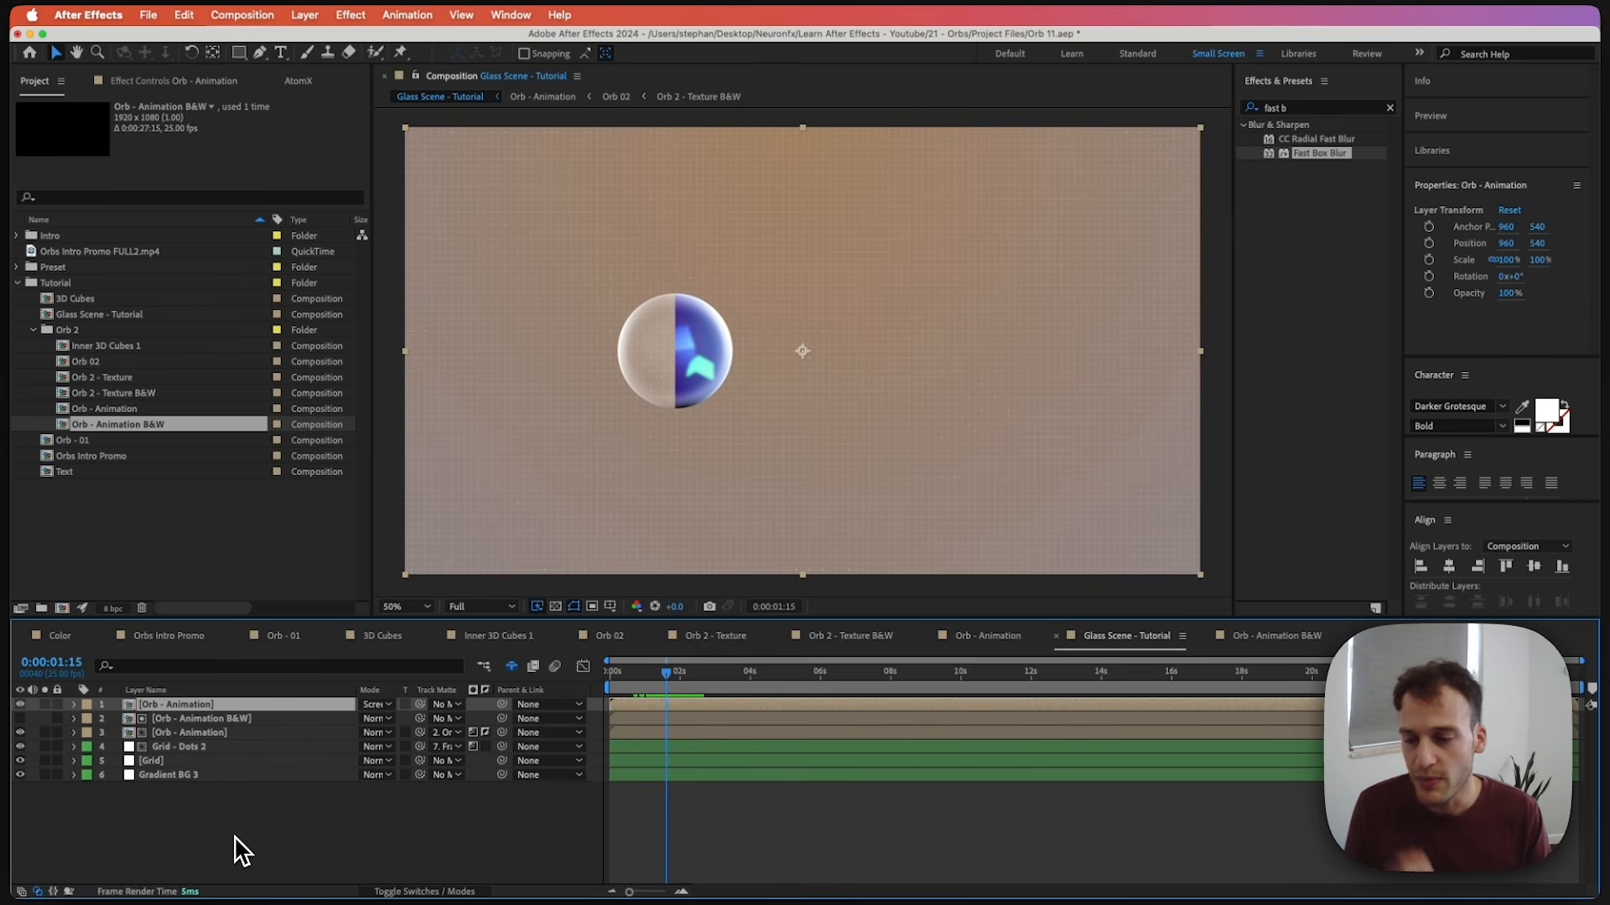
Create a new adjustment layer at the top of Glass Scene - Tutorial and name it Displacement.
right_click(251, 808)
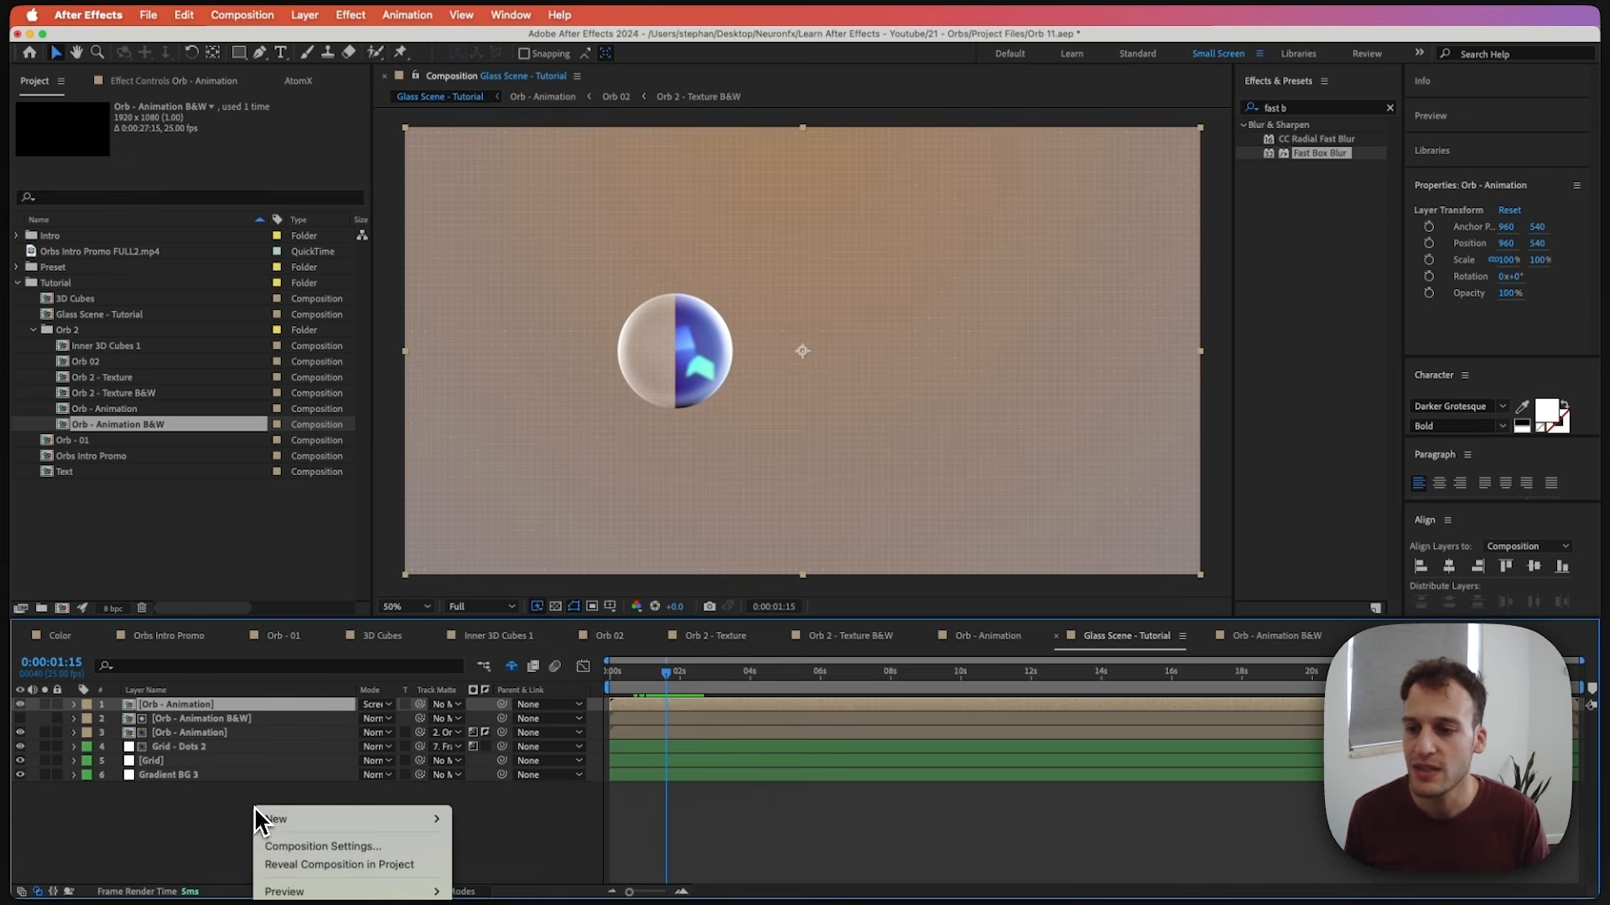
mouse_move(270, 819)
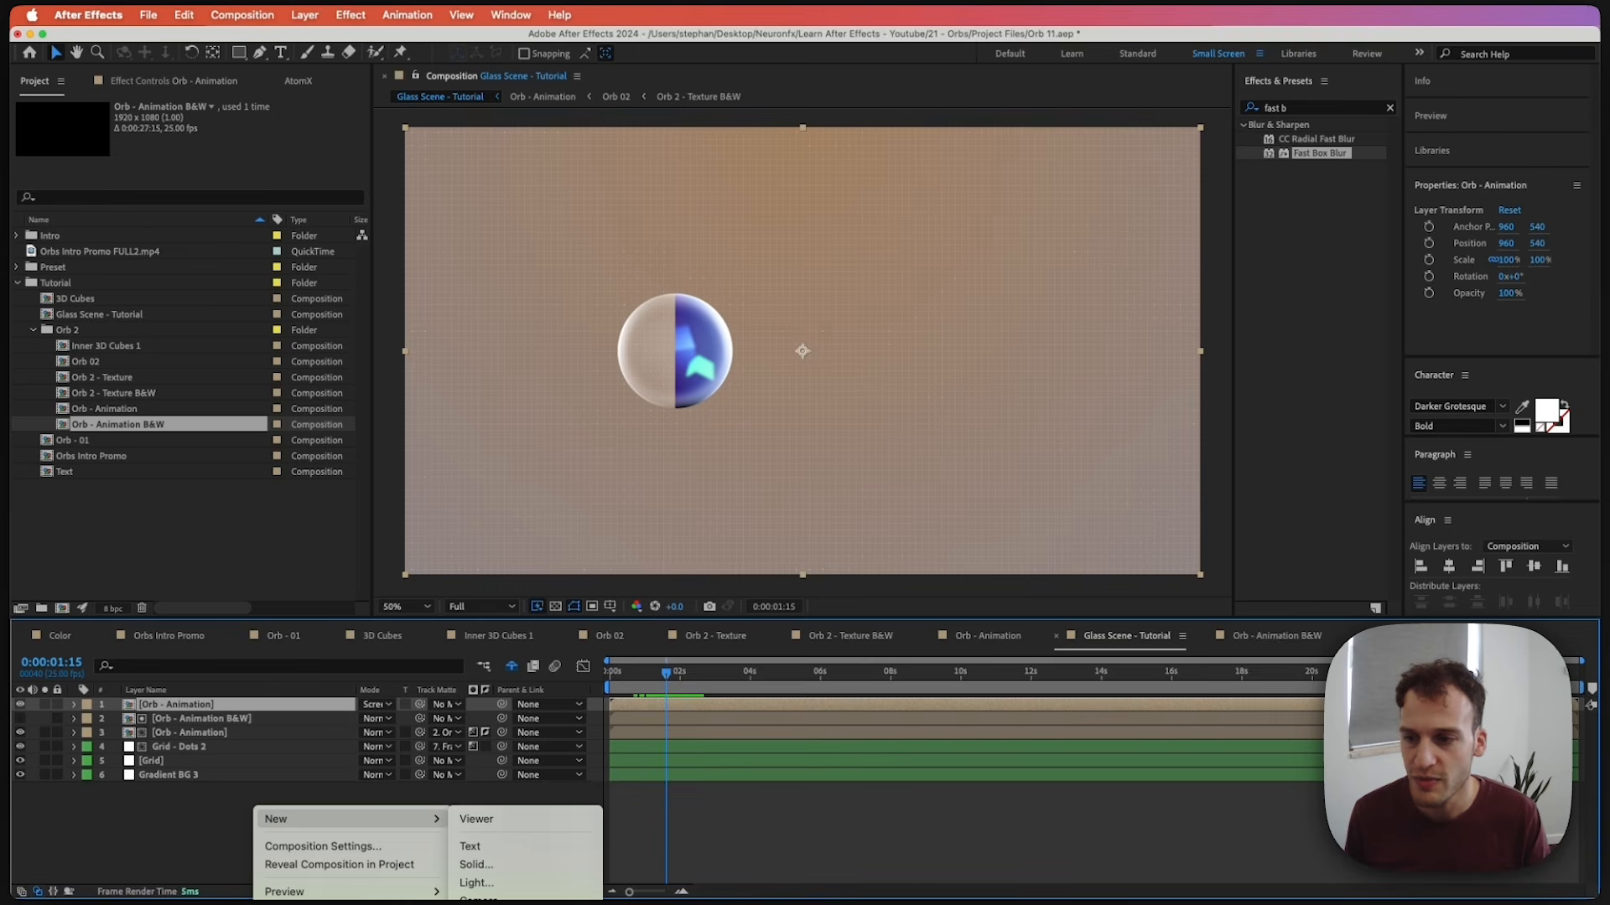
left_click(519, 904)
key("Return")
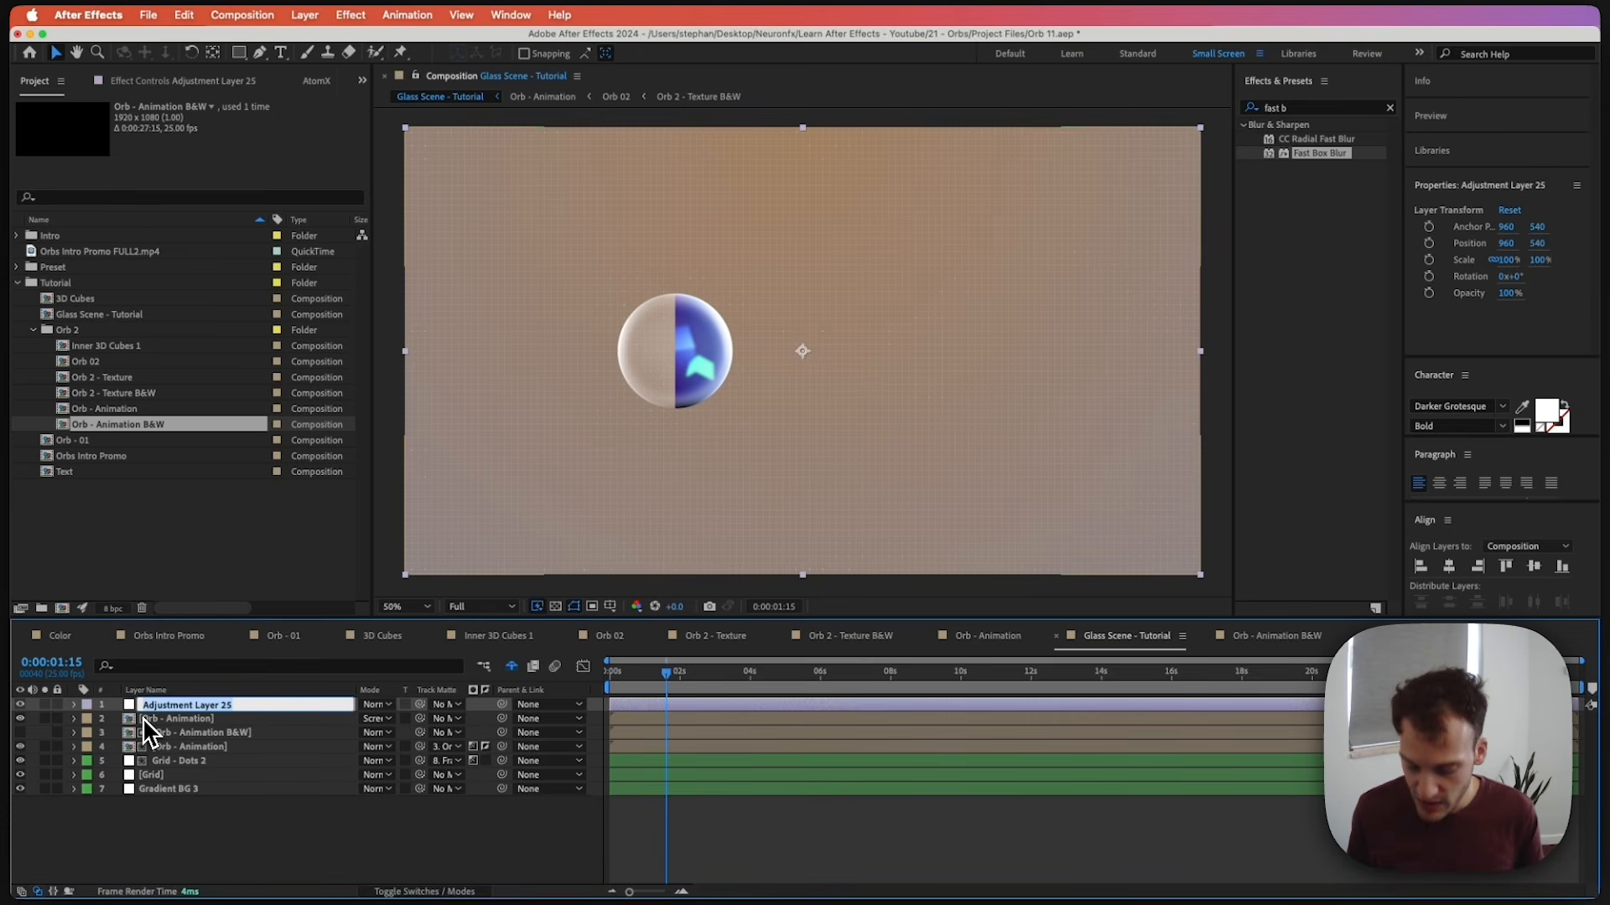
type("Displa")
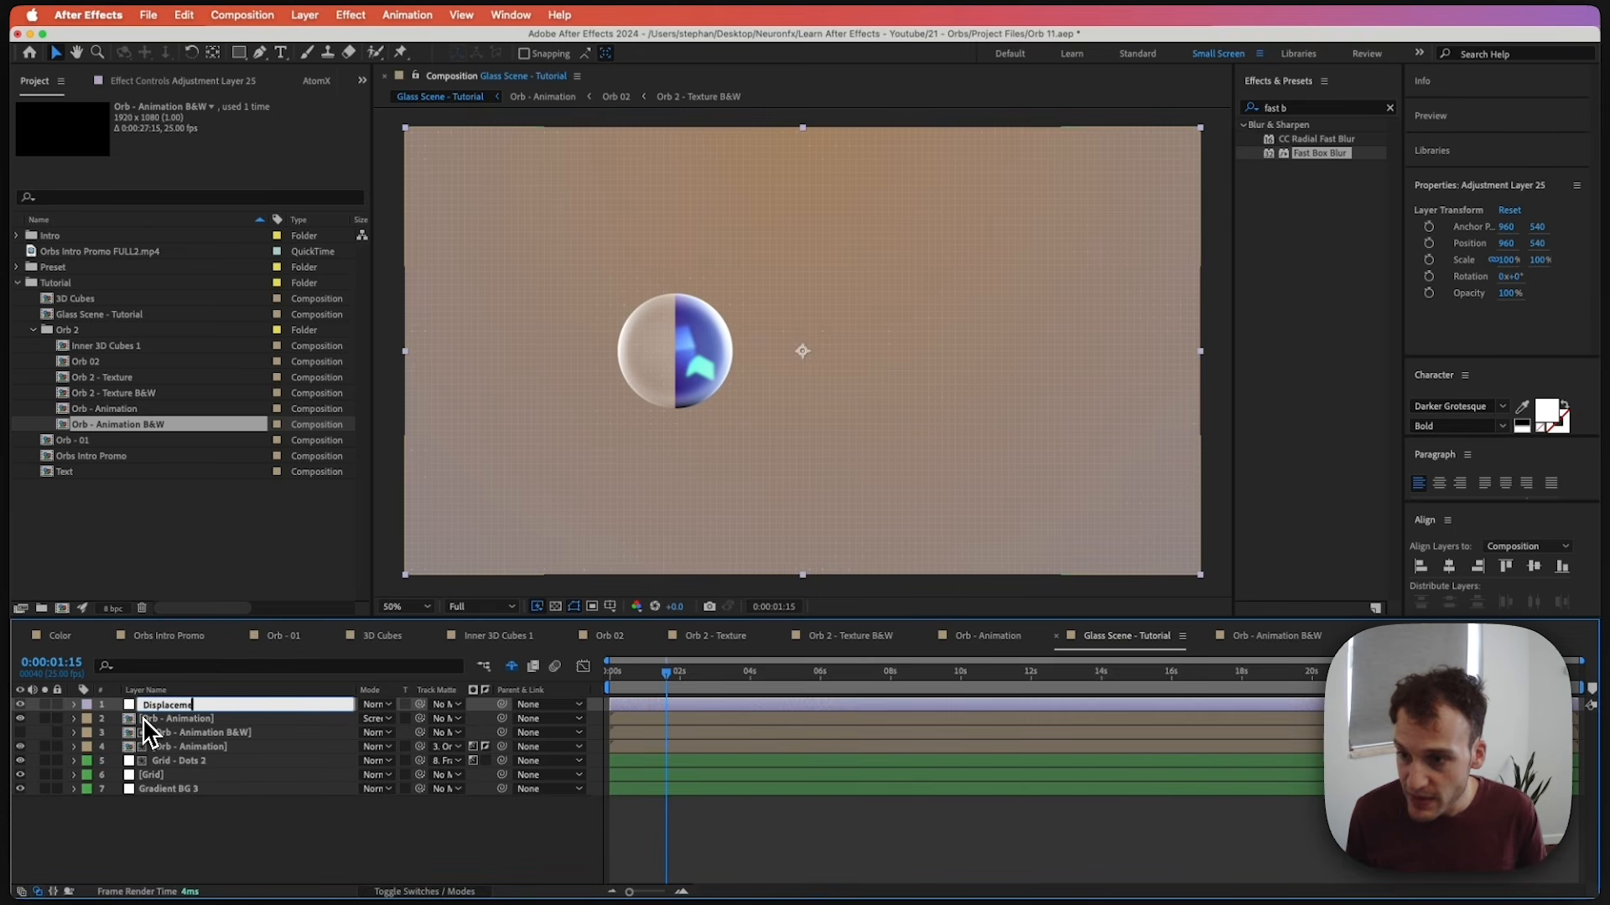
type("cement")
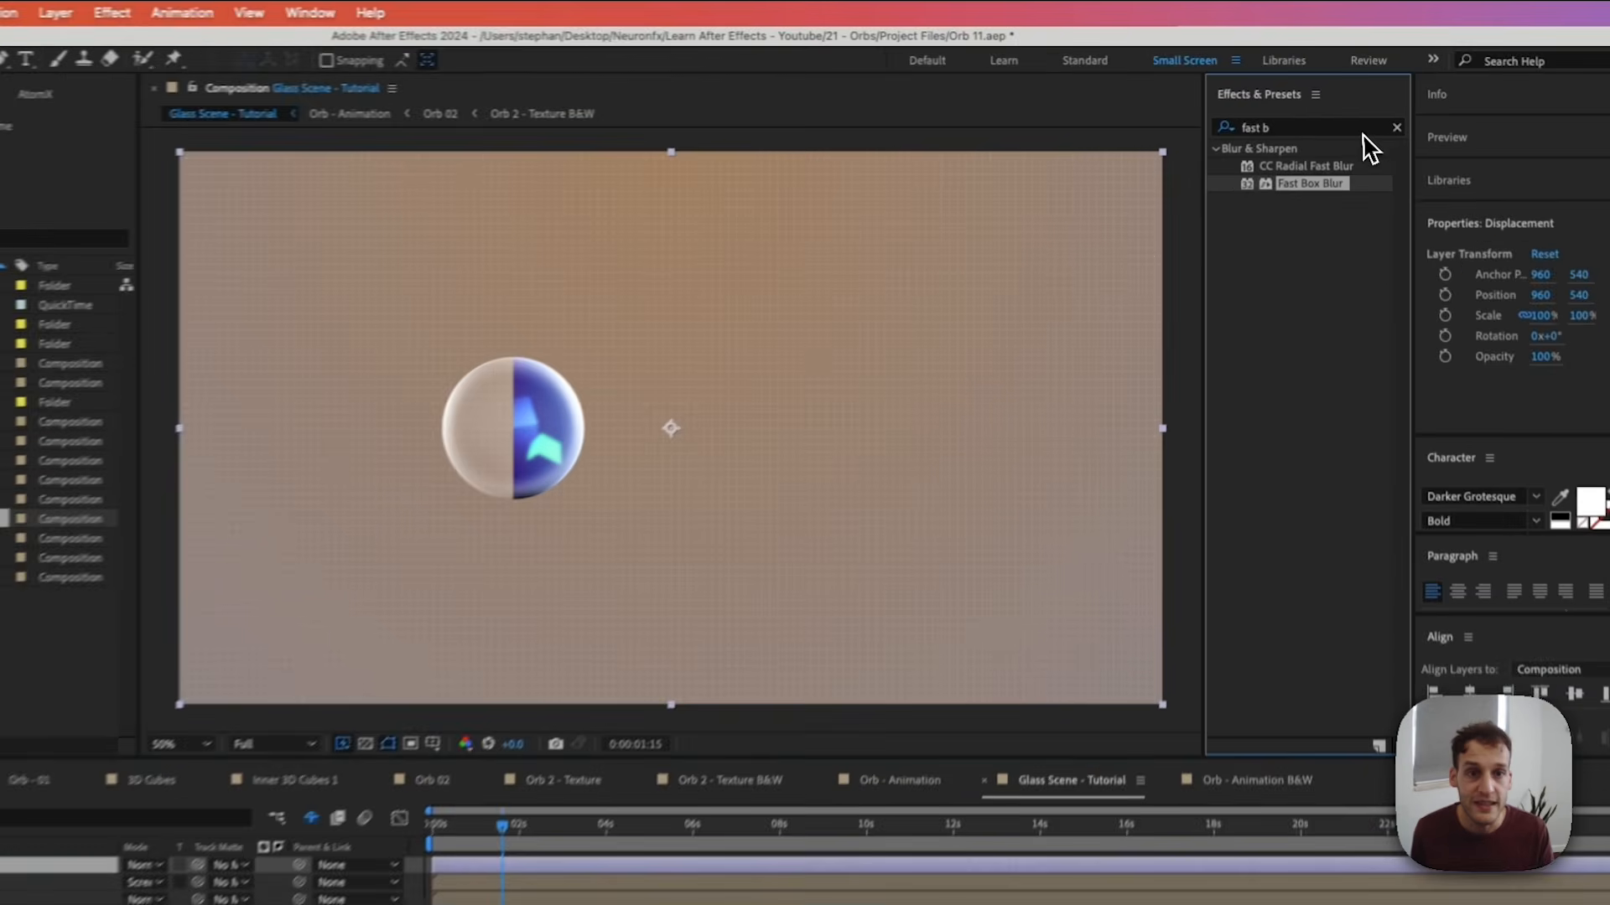
Find the Displacement Map effect and apply it to the Displacement adjustment layer.
left_click(1358, 111)
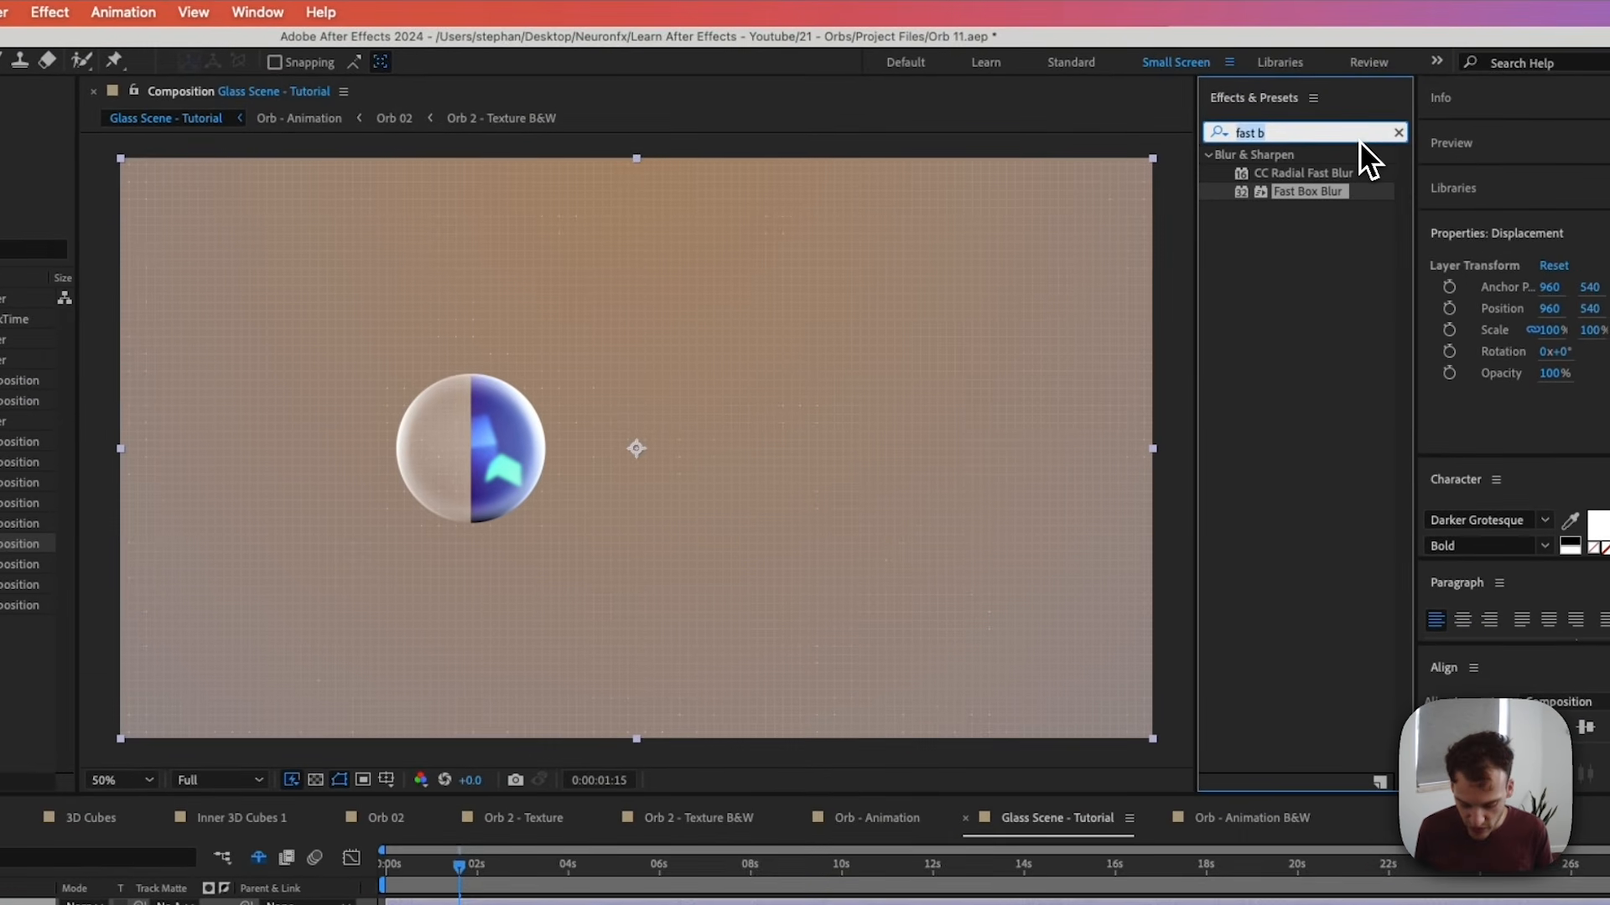
type("displacem")
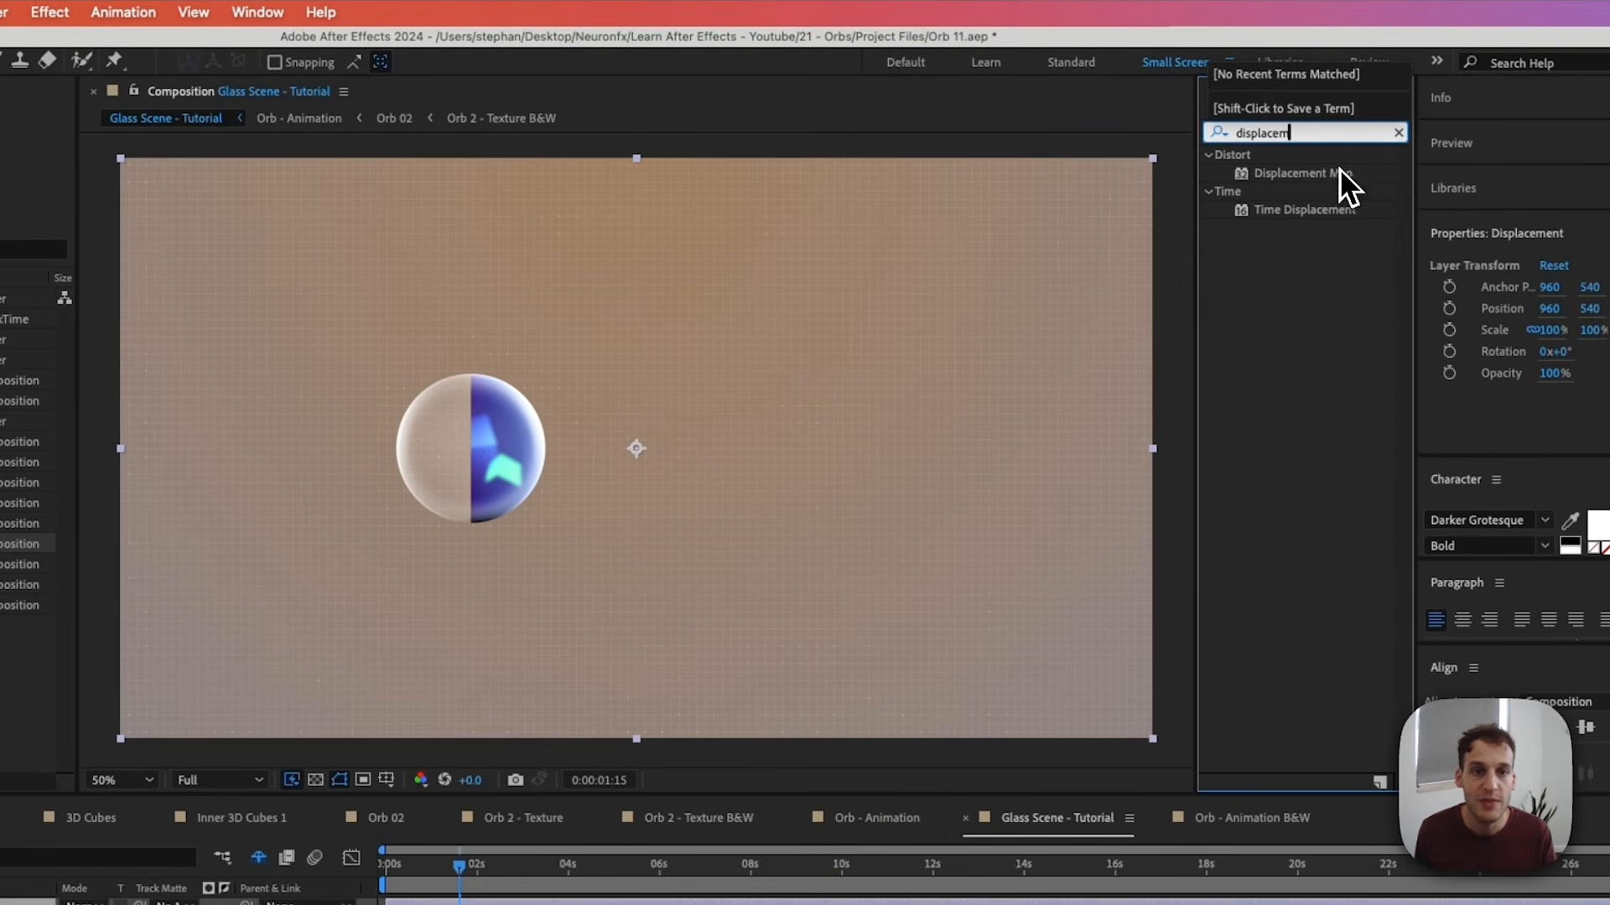
left_click_drag(1340, 168, 0, 904)
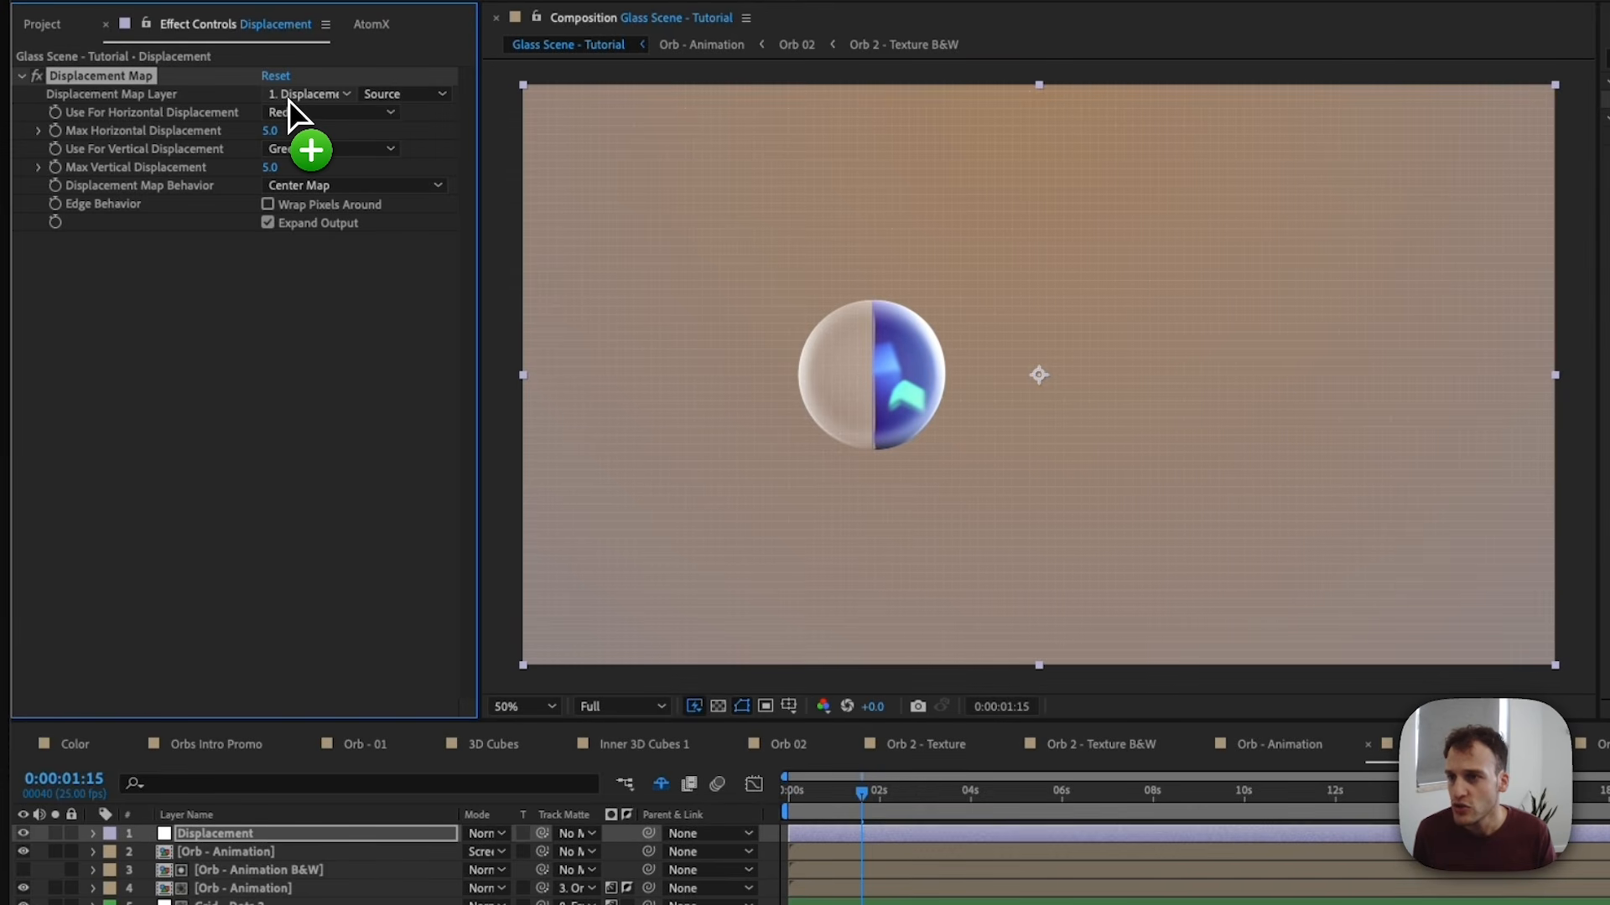
left_click(217, 834)
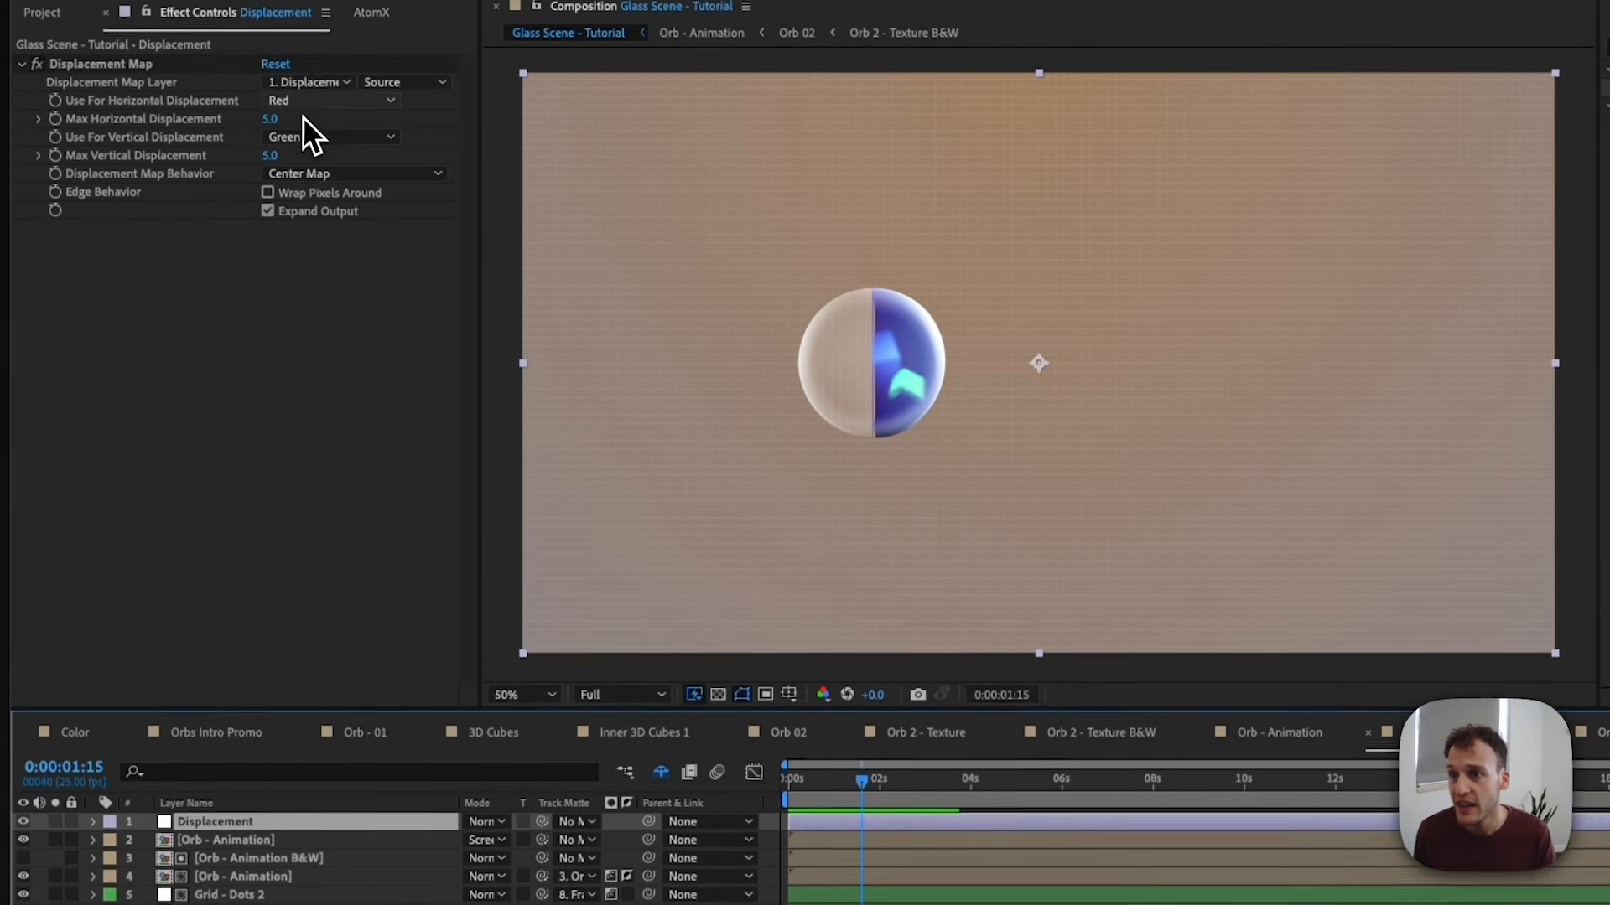
Use layer 4, Orb - Animation, as the displacement map, with maximum displacement about 55 horizontally and 67 vertically.
left_click(295, 26)
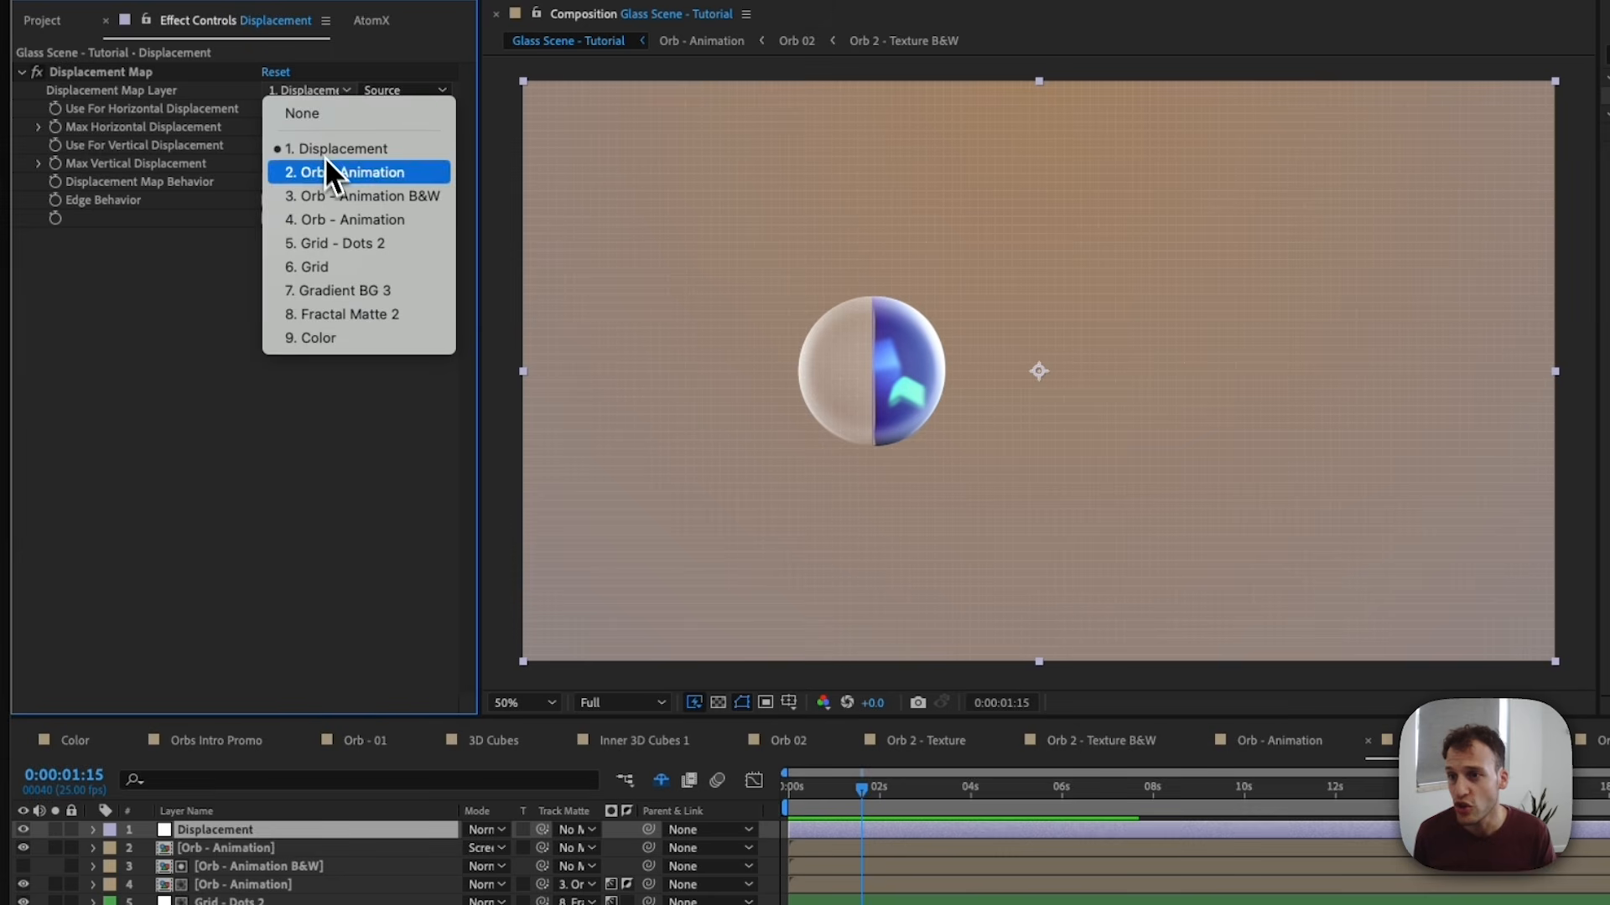
left_click(354, 220)
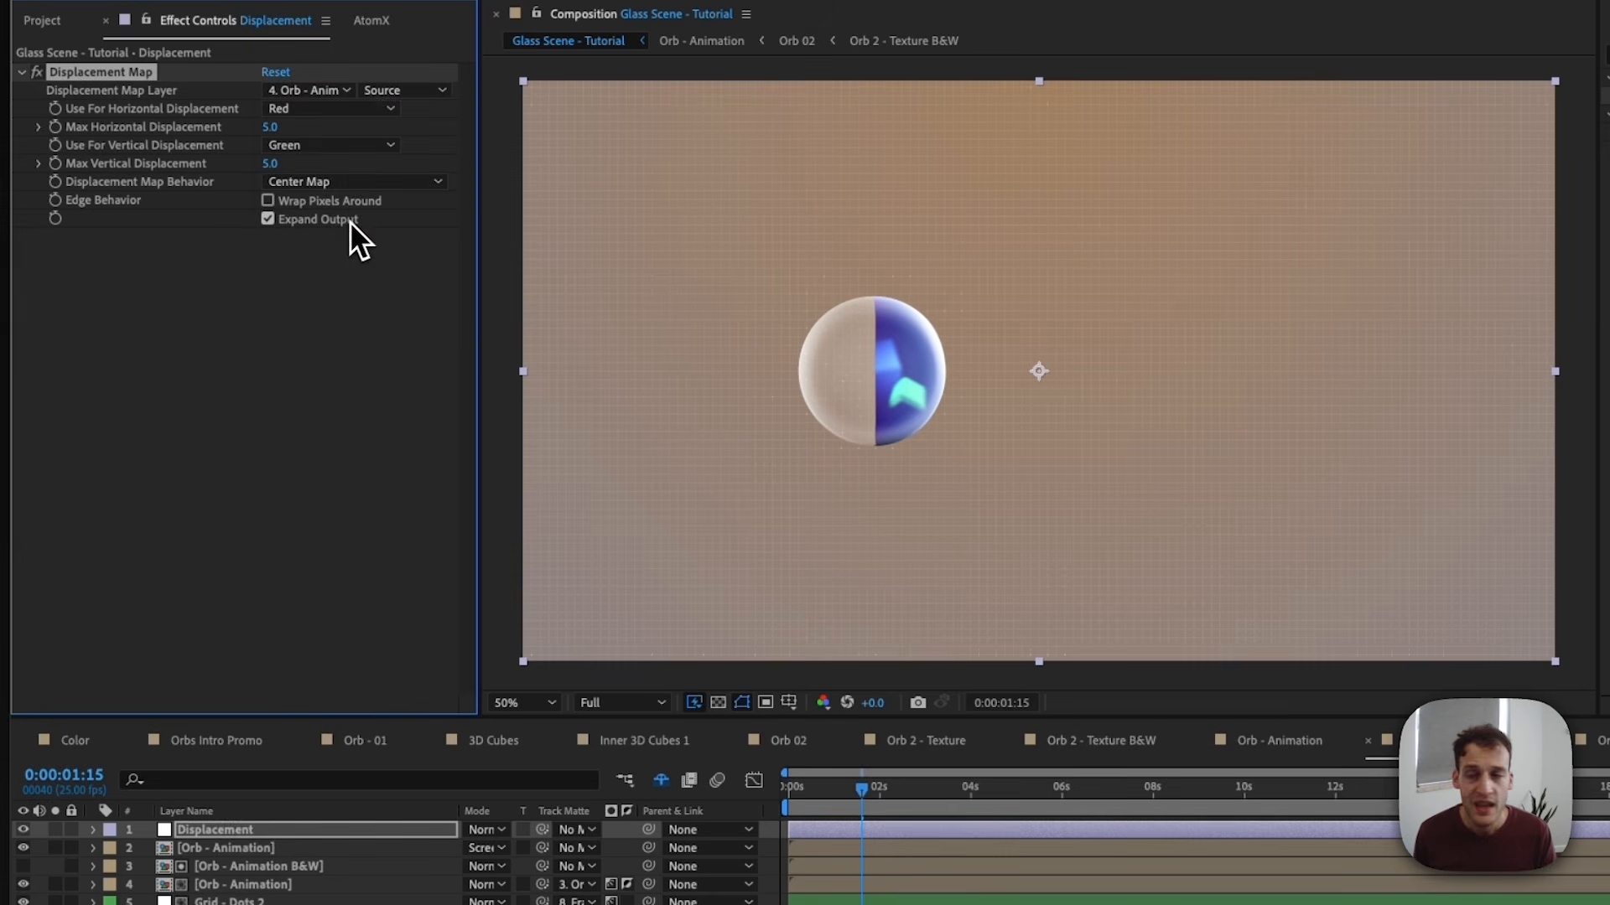
left_click_drag(268, 136, 343, 169)
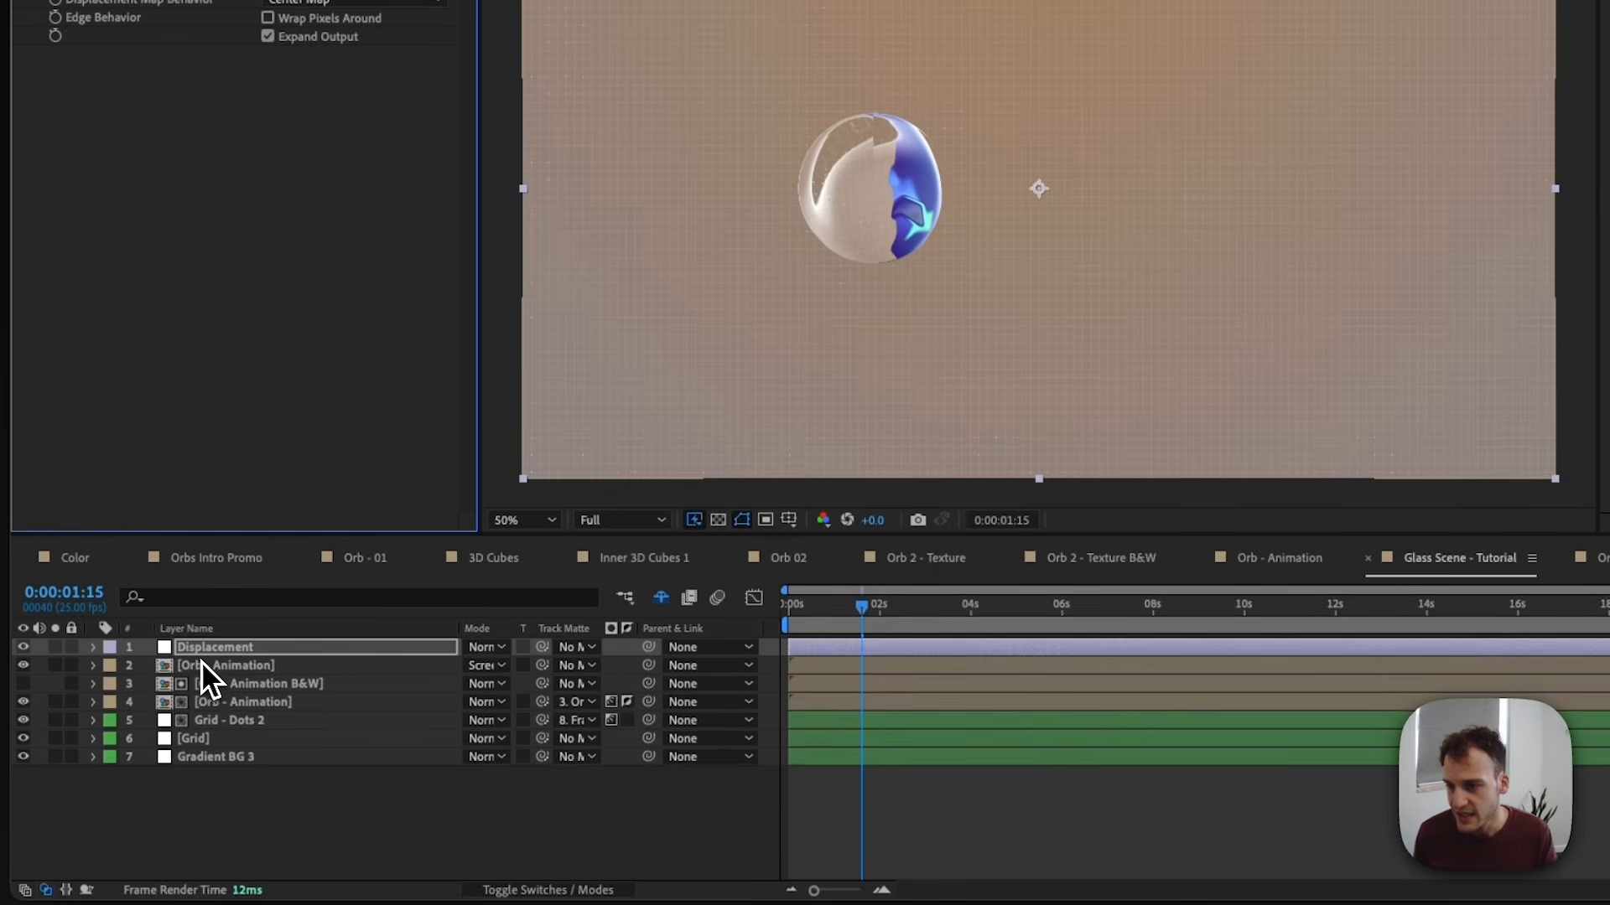
Move the Displacement layer directly below the matted Orb - Animation layer and scrub the timeline to check the distortion.
left_click_drag(195, 654, 237, 713)
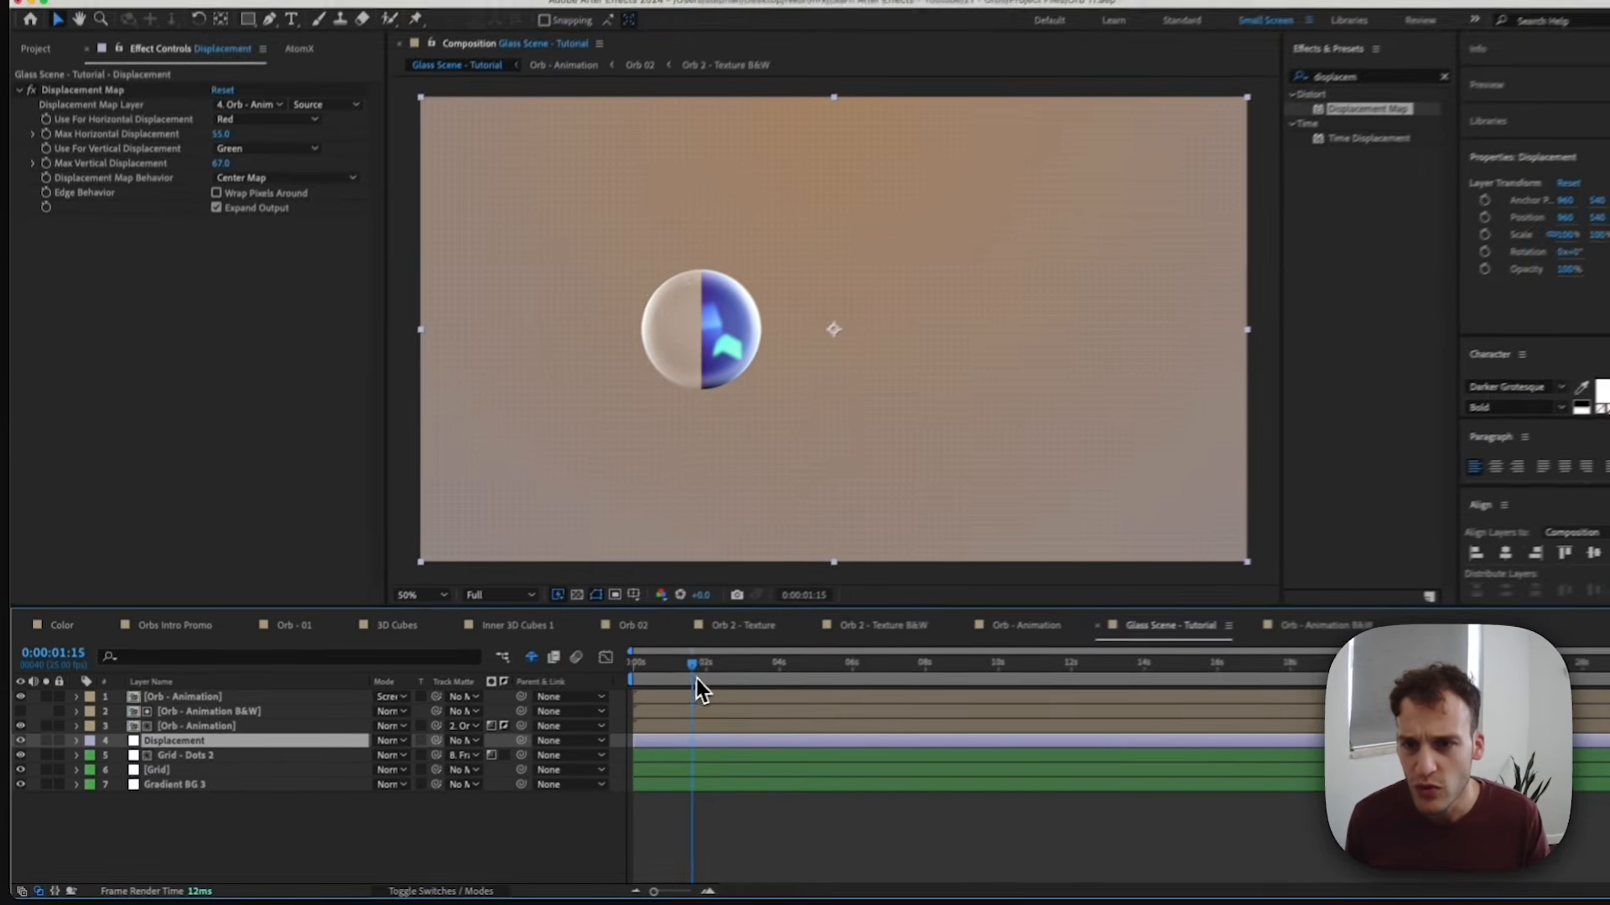
left_click_drag(864, 609, 841, 617)
left_click_drag(656, 694, 754, 693)
key("BackSpace")
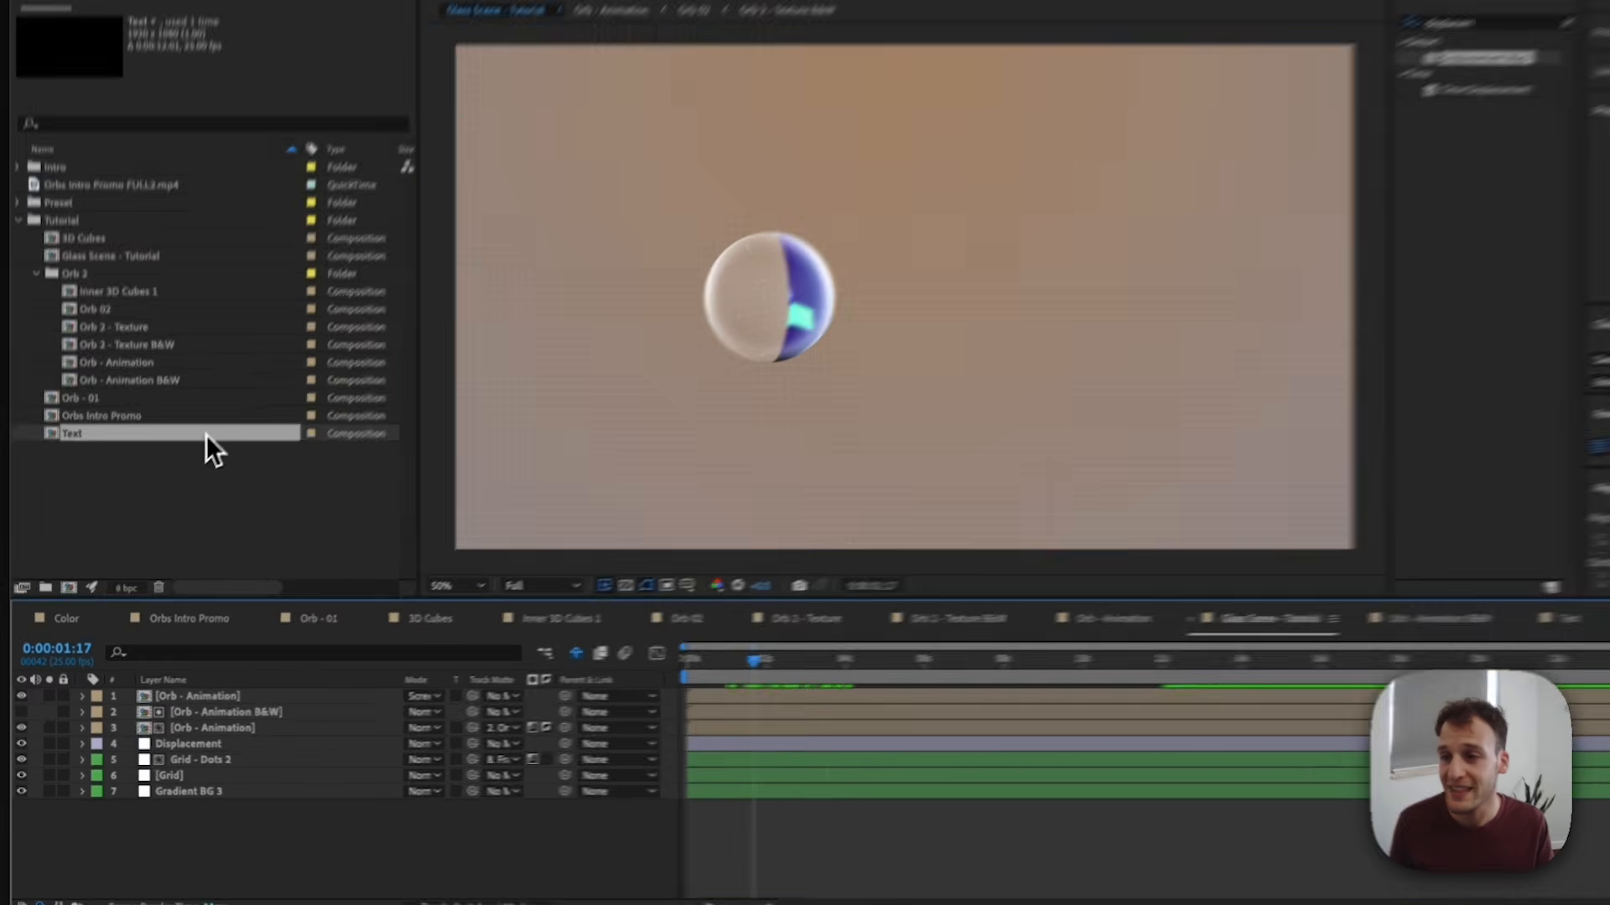
Add the Text composition directly below the Displacement layer and preview the orb passing over it.
left_click_drag(195, 477, 240, 763)
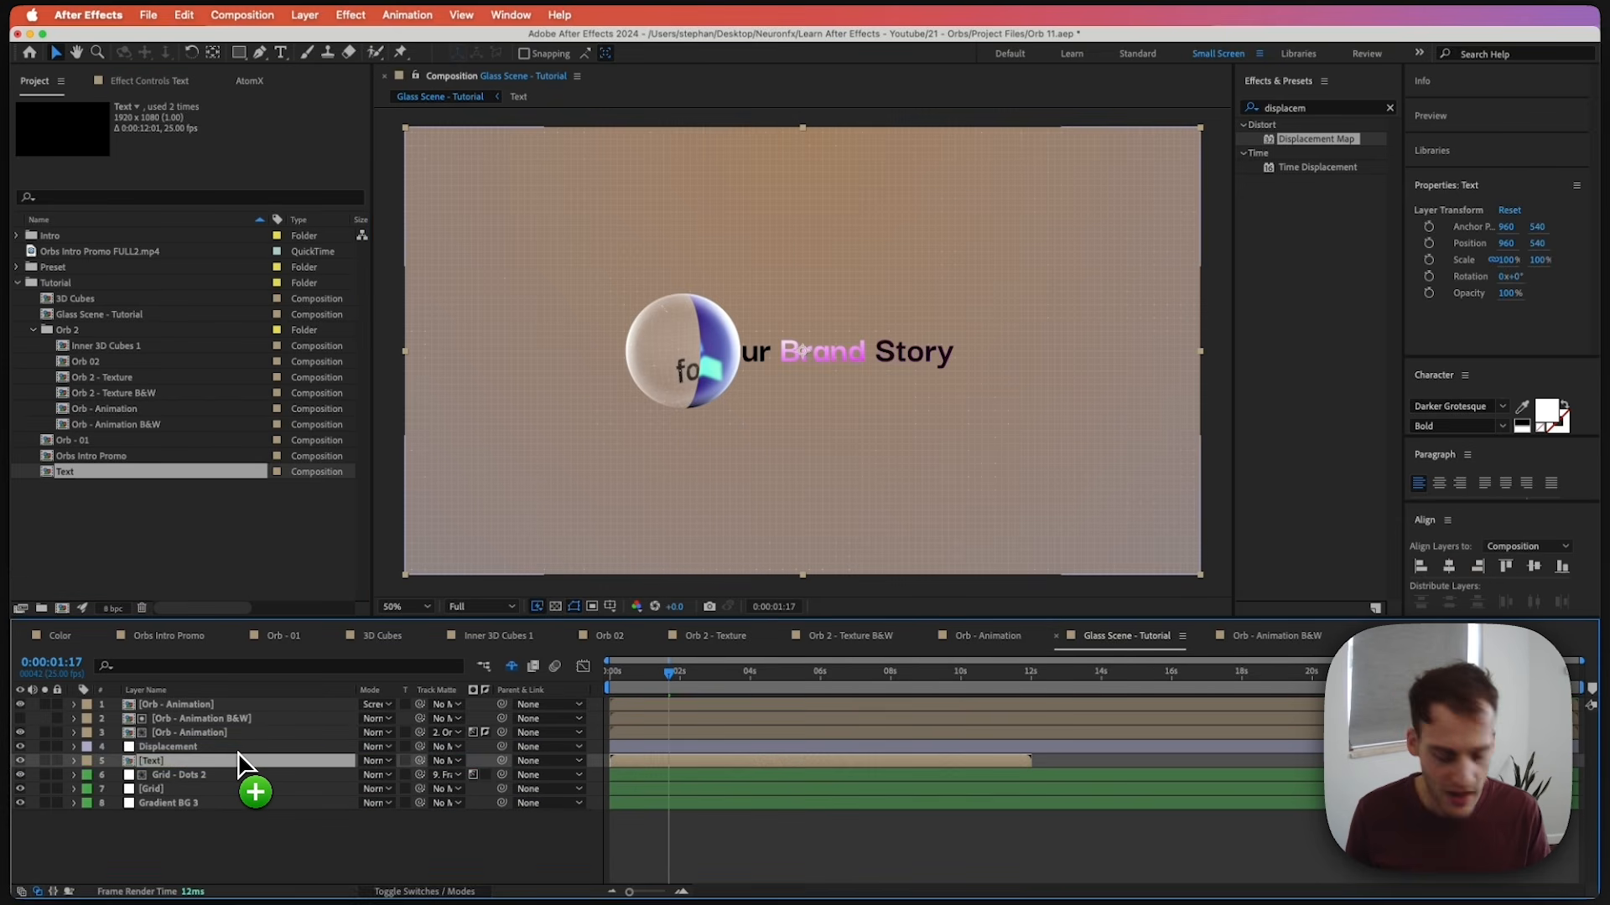
key("space")
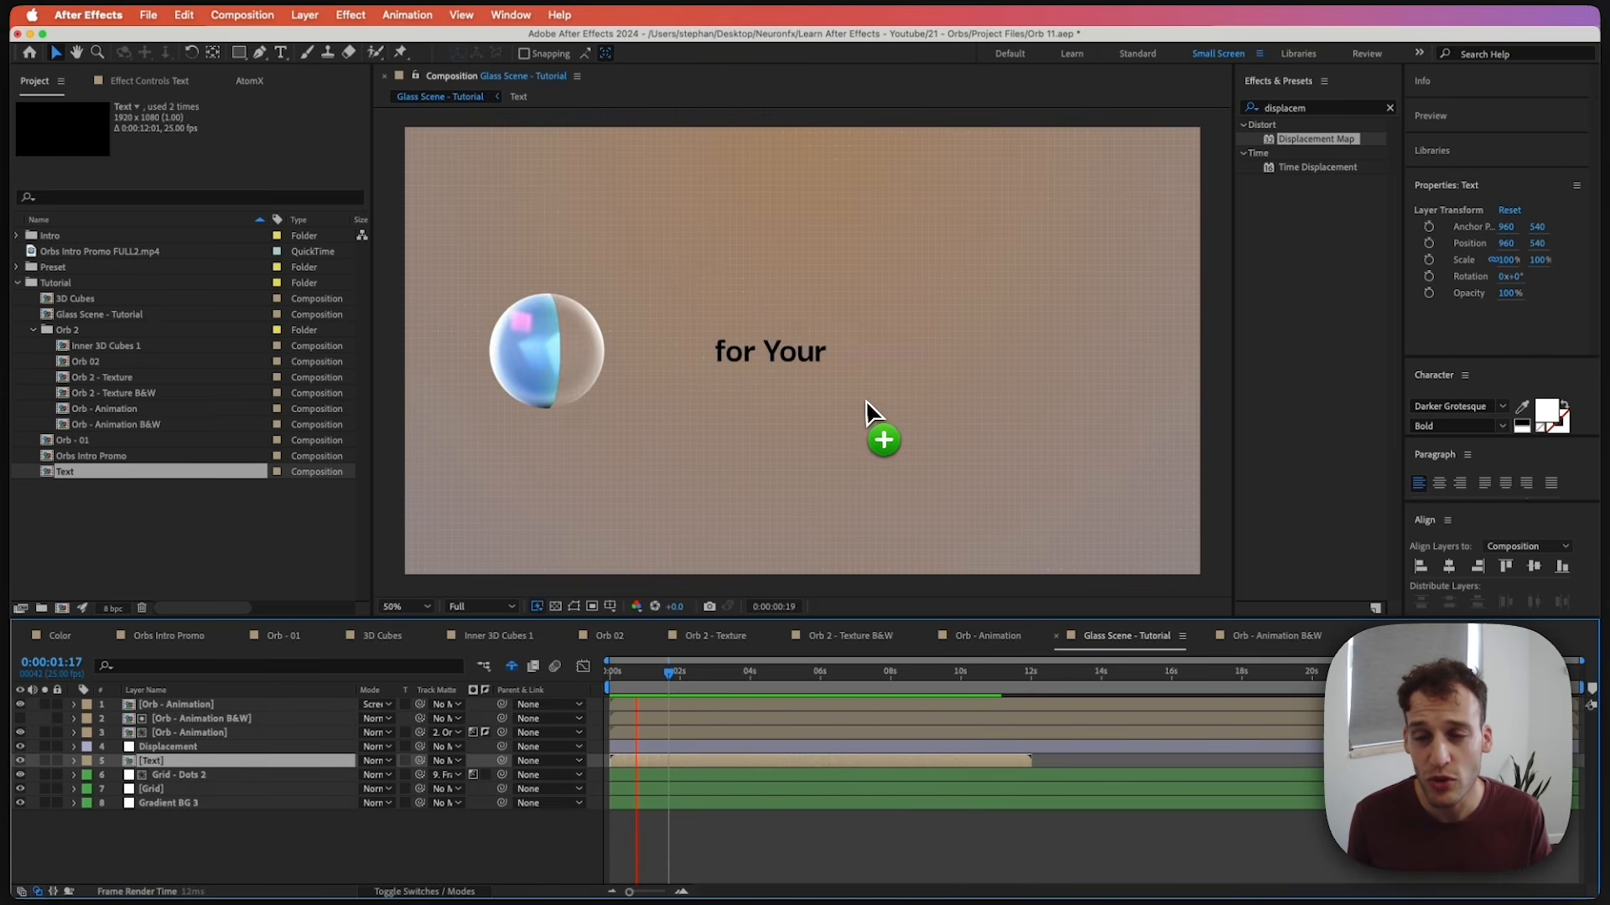
key("space")
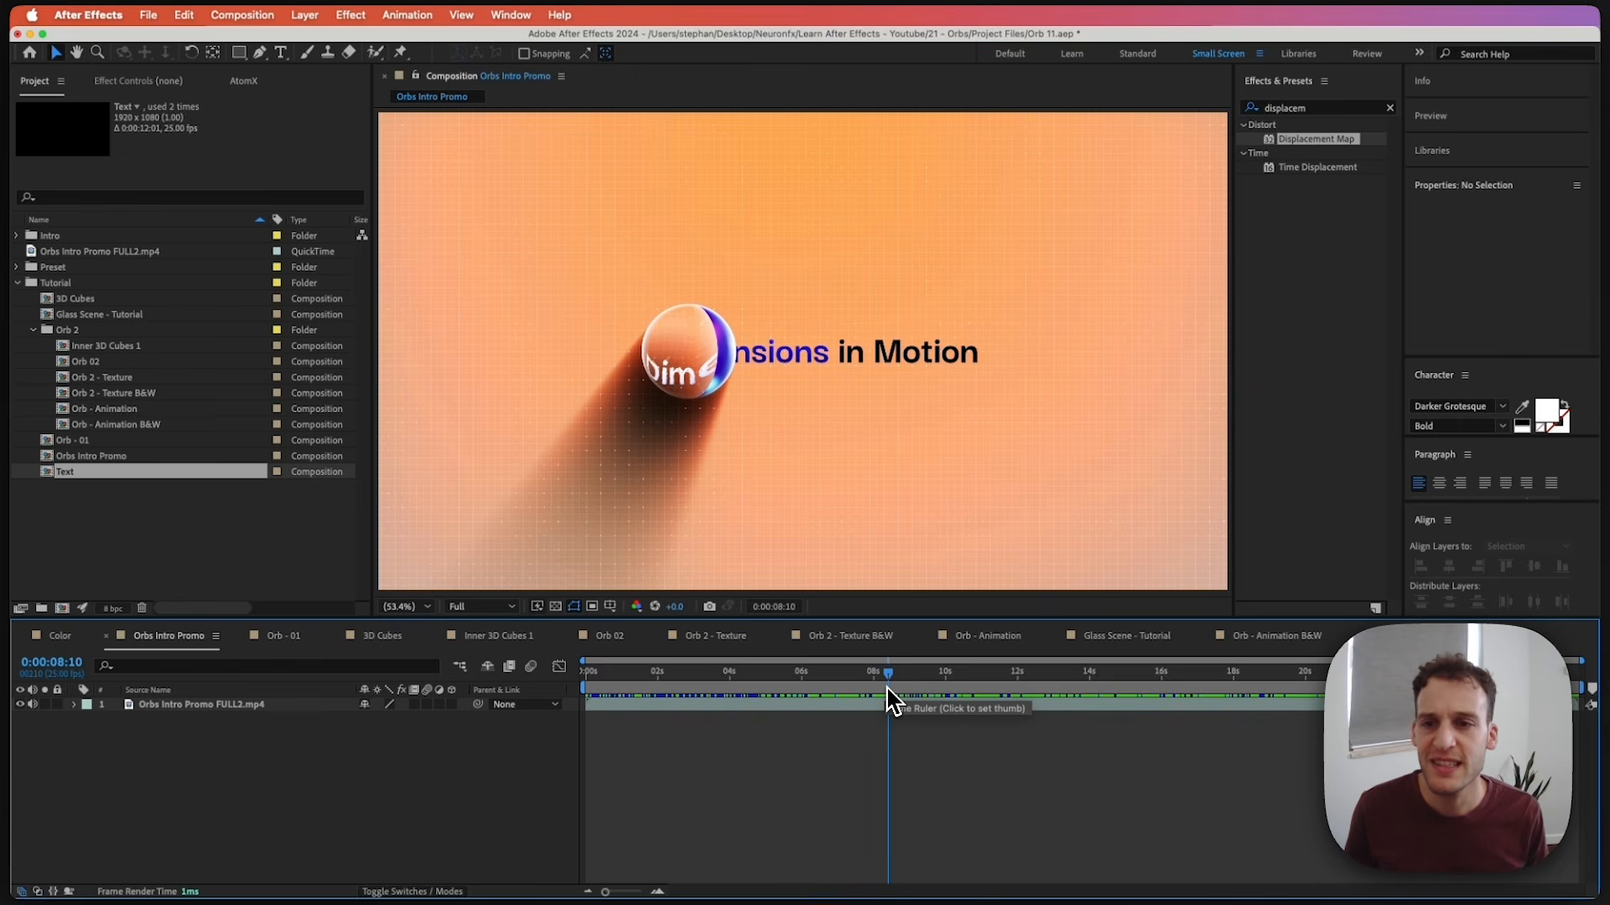
Review the shadow in Orbs Intro Promo, then duplicate the matted Orb - Animation layer, remove the copy's track matte and solo it.
mouse_move(888, 686)
left_mouse_down()
mouse_move(866, 687)
mouse_move(919, 682)
left_mouse_up()
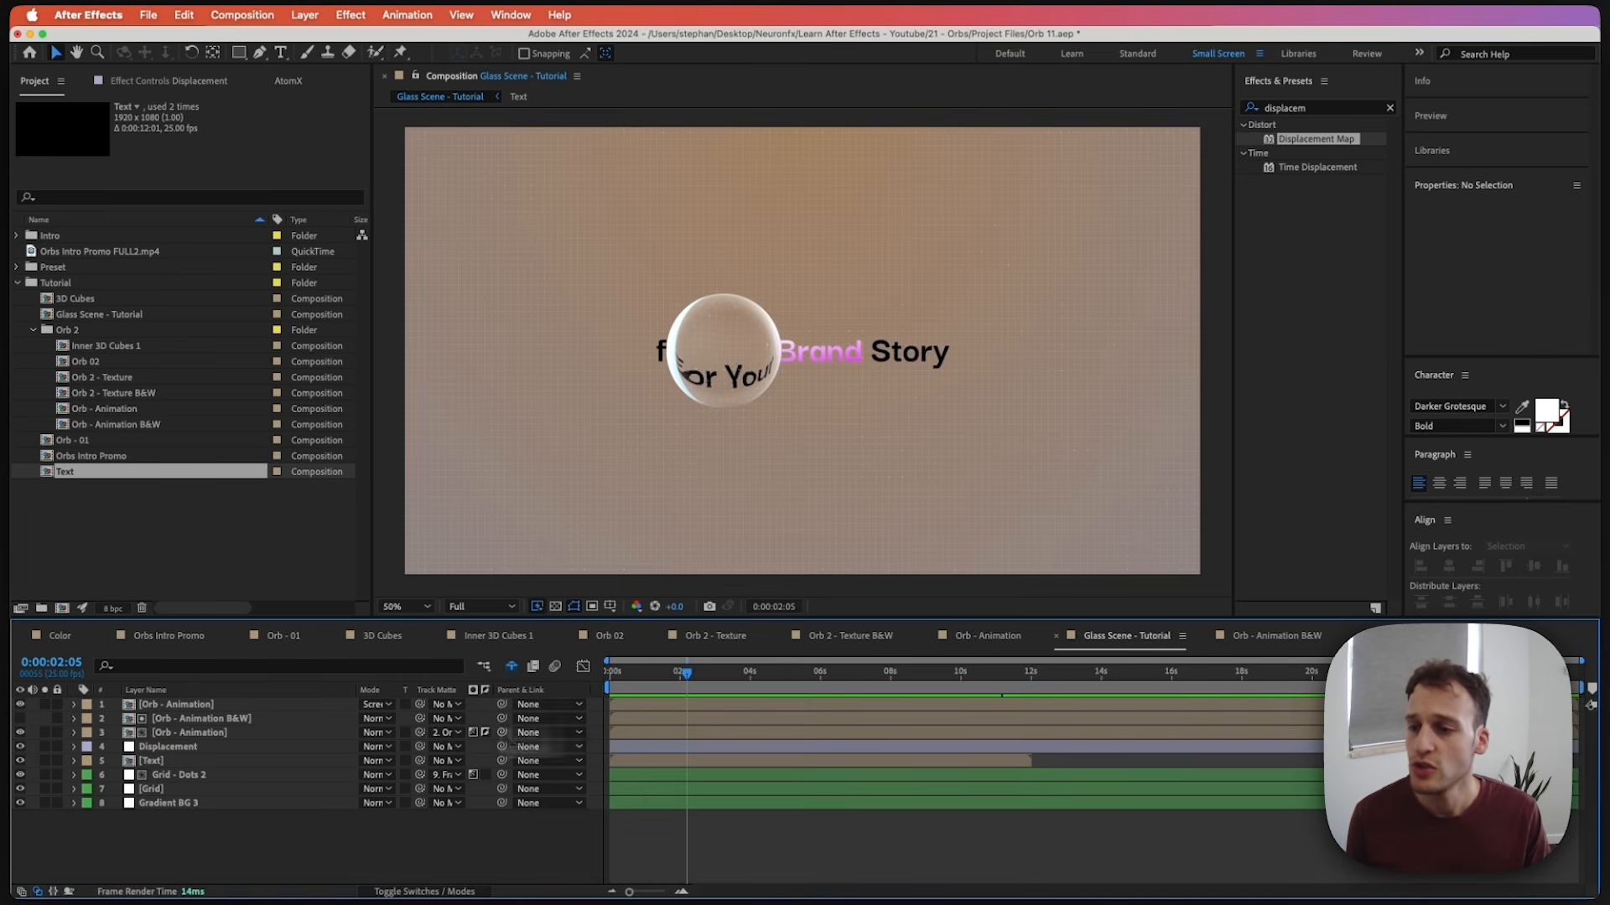
left_click(185, 734)
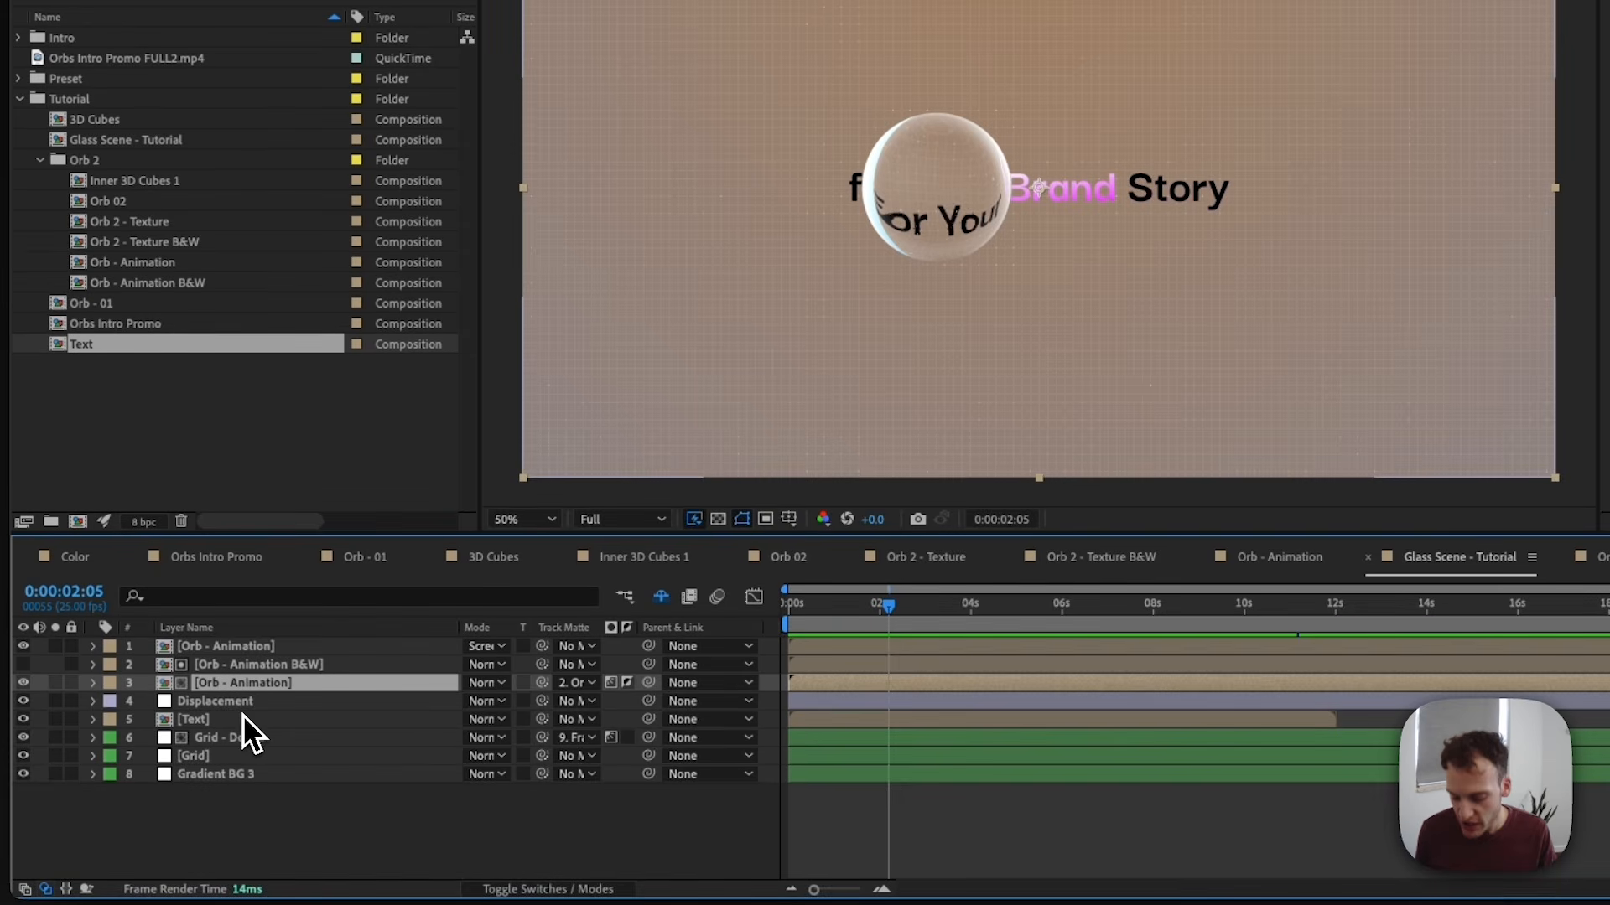
key("super+d")
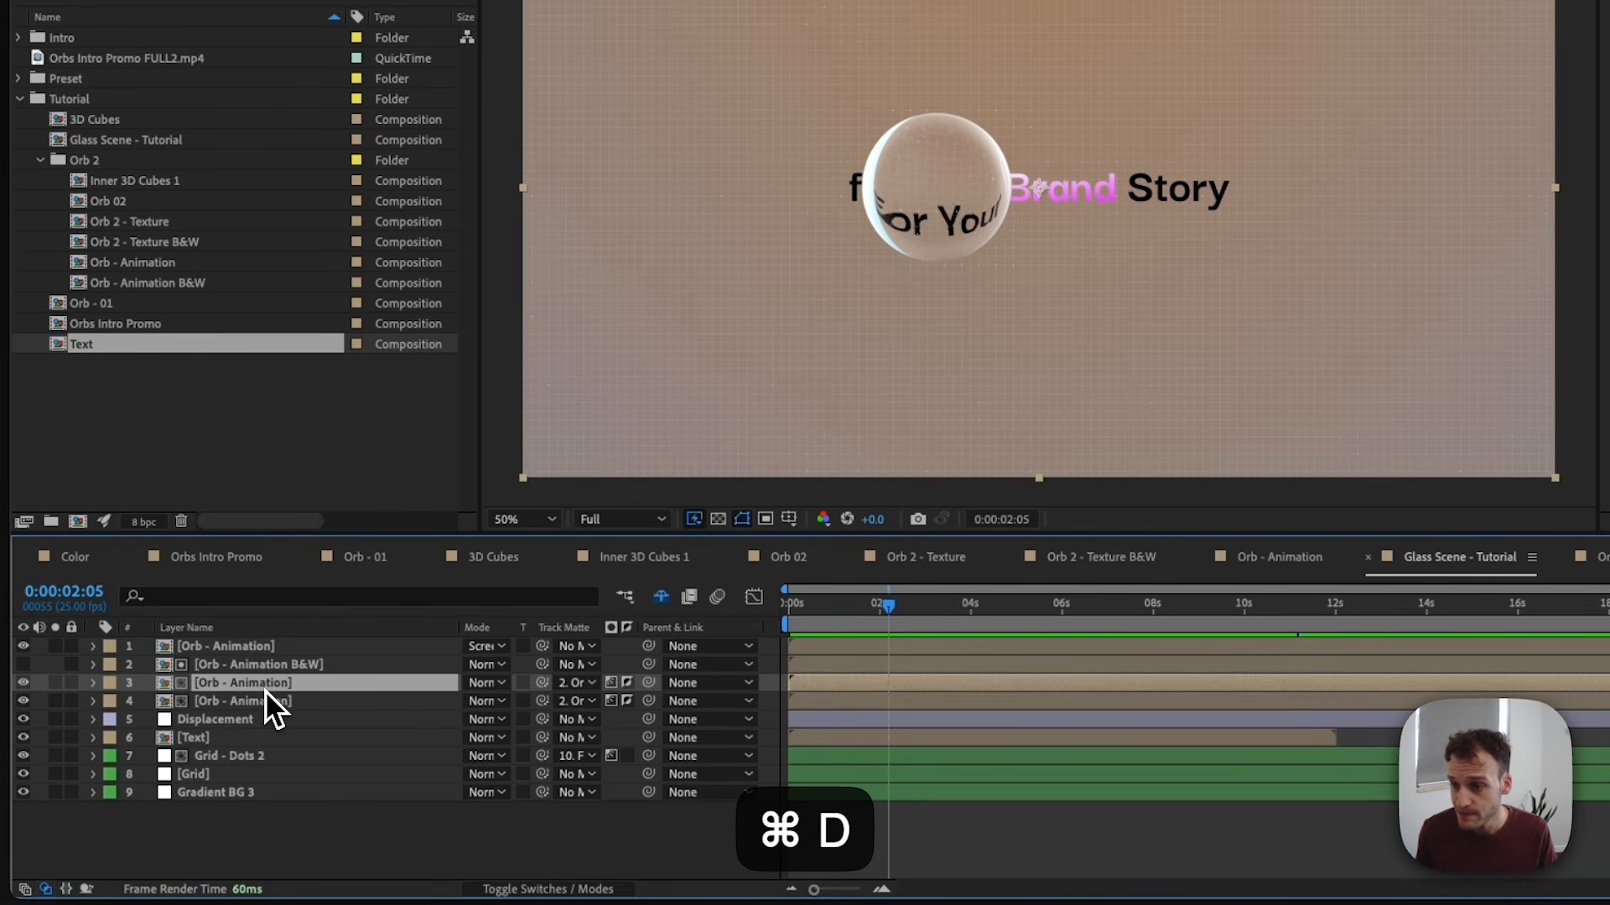
left_click(570, 686)
left_click(607, 705)
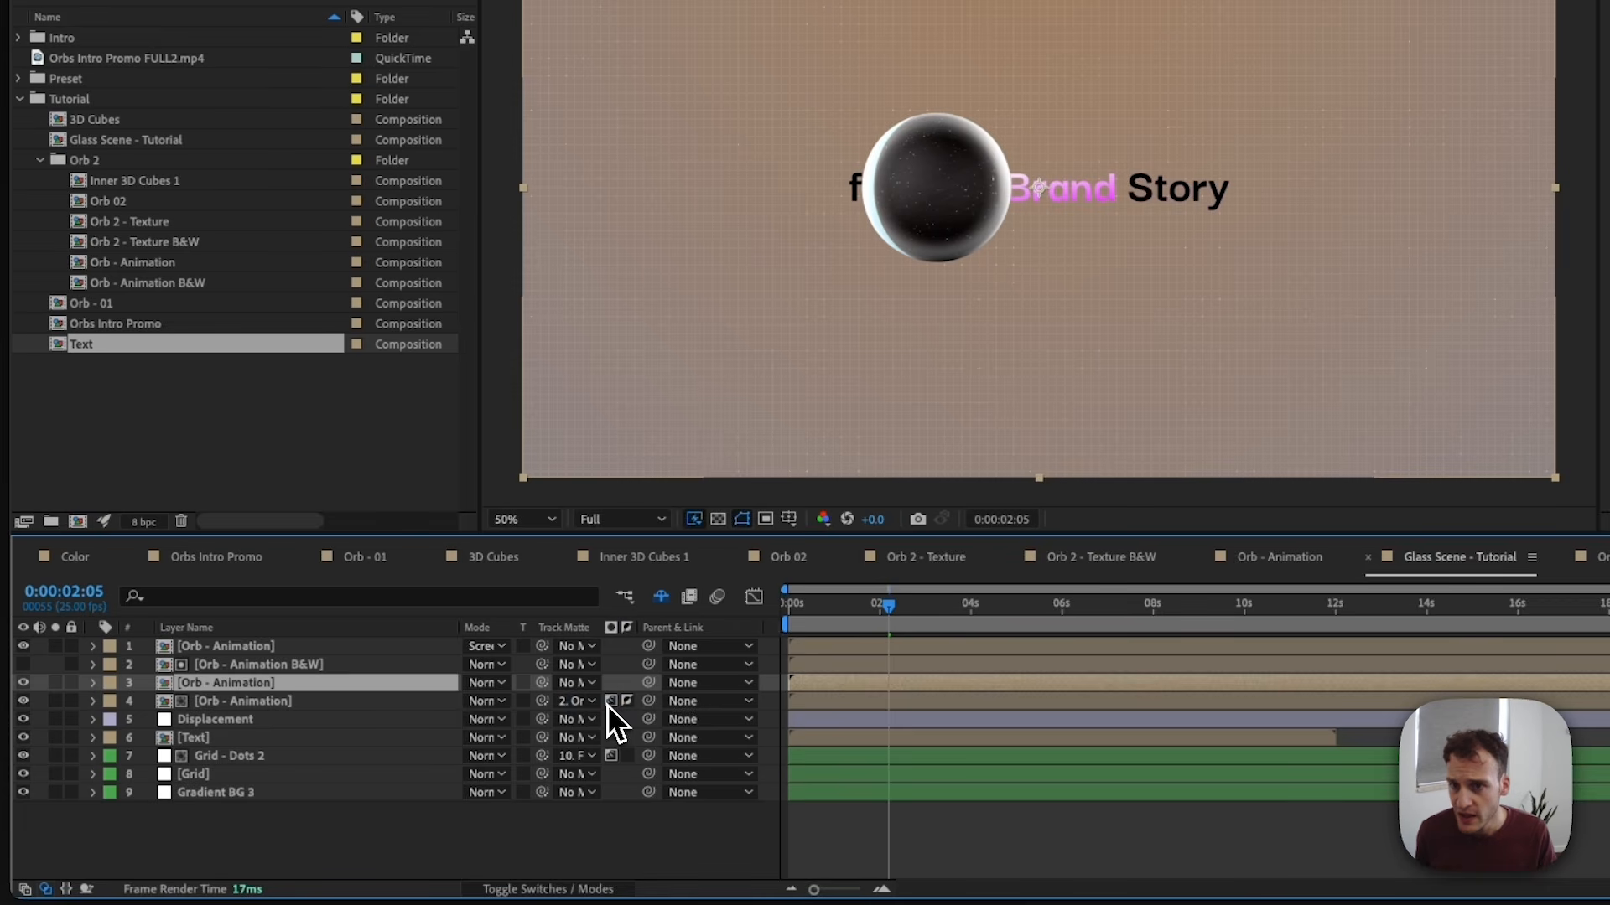
left_click(55, 682)
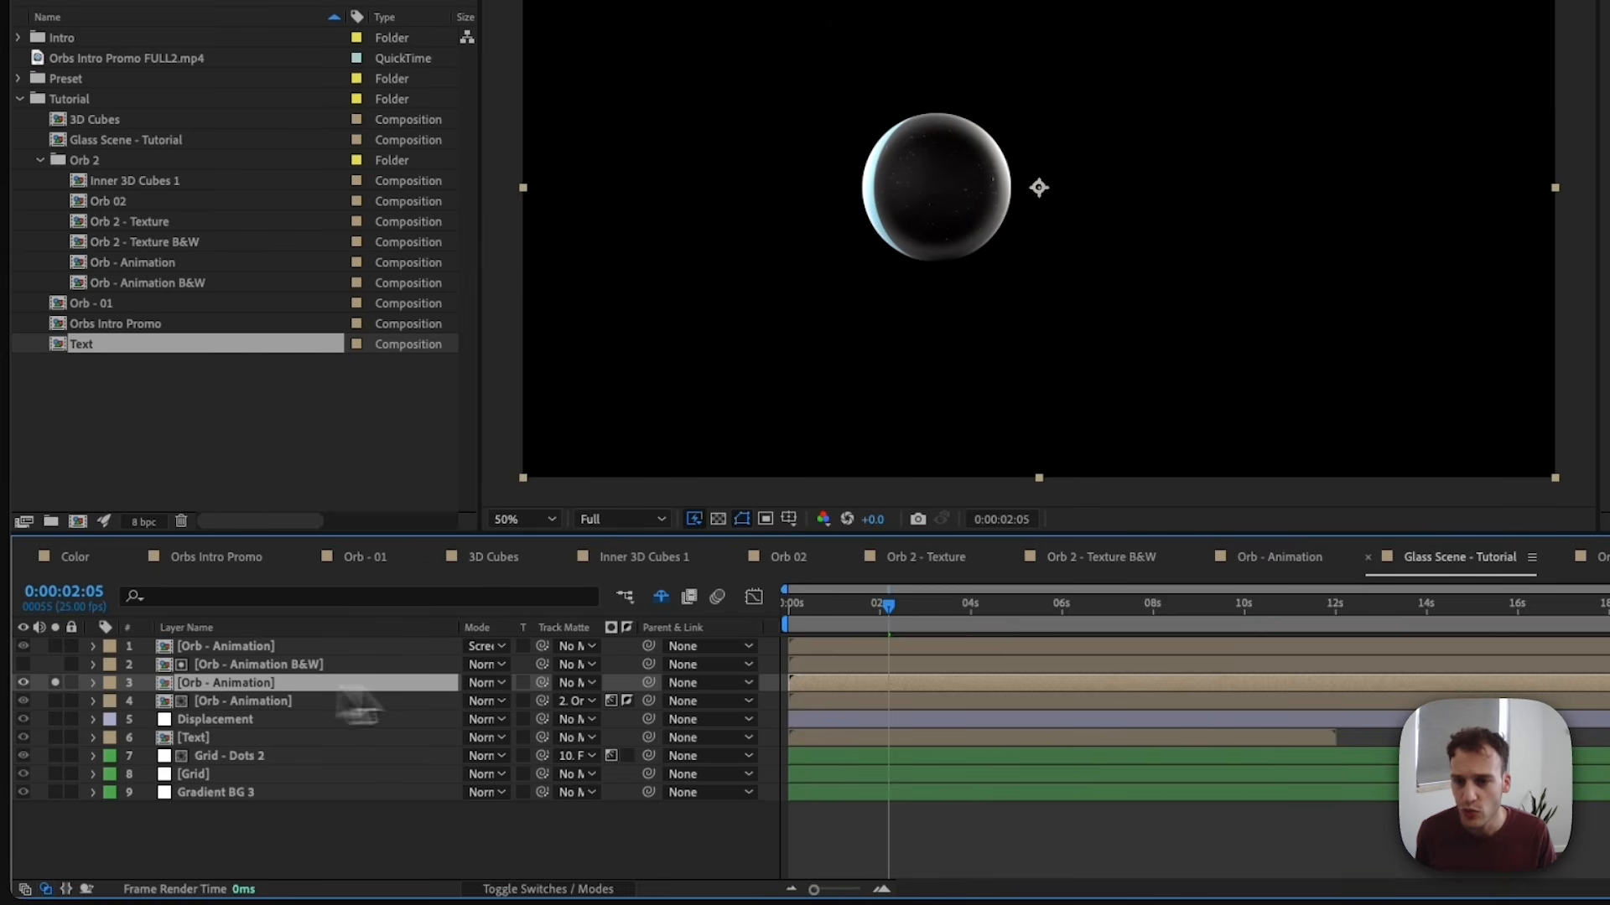
left_click_drag(834, 620, 869, 623)
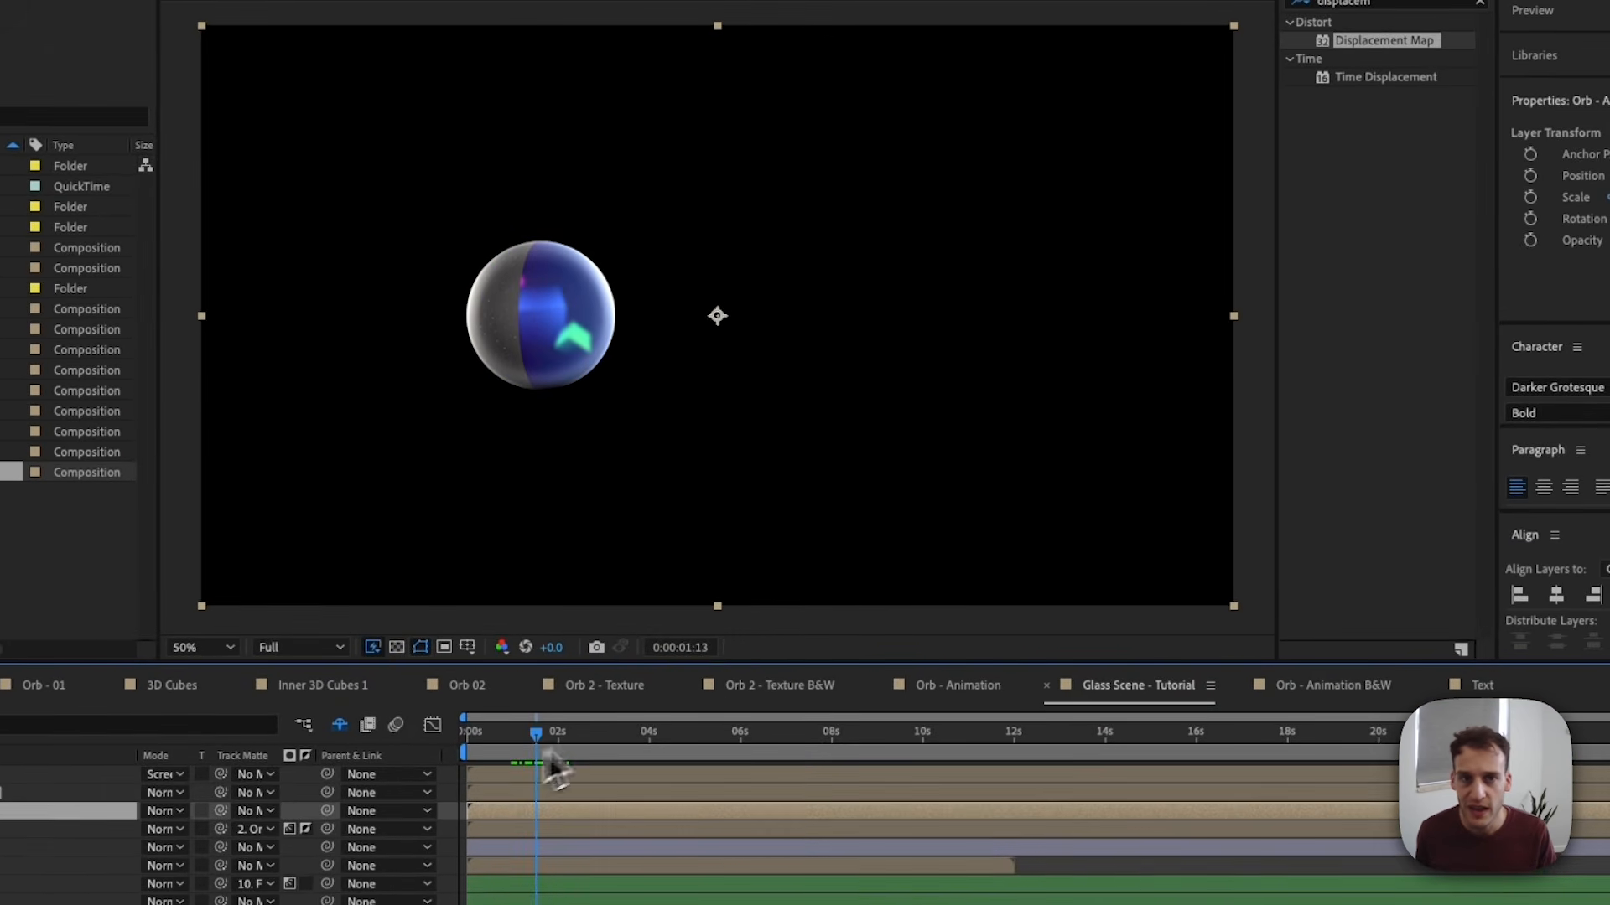
Apply the Tint effect to the soloed Orb - Animation copy and map its white to black.
double_click(1311, 107)
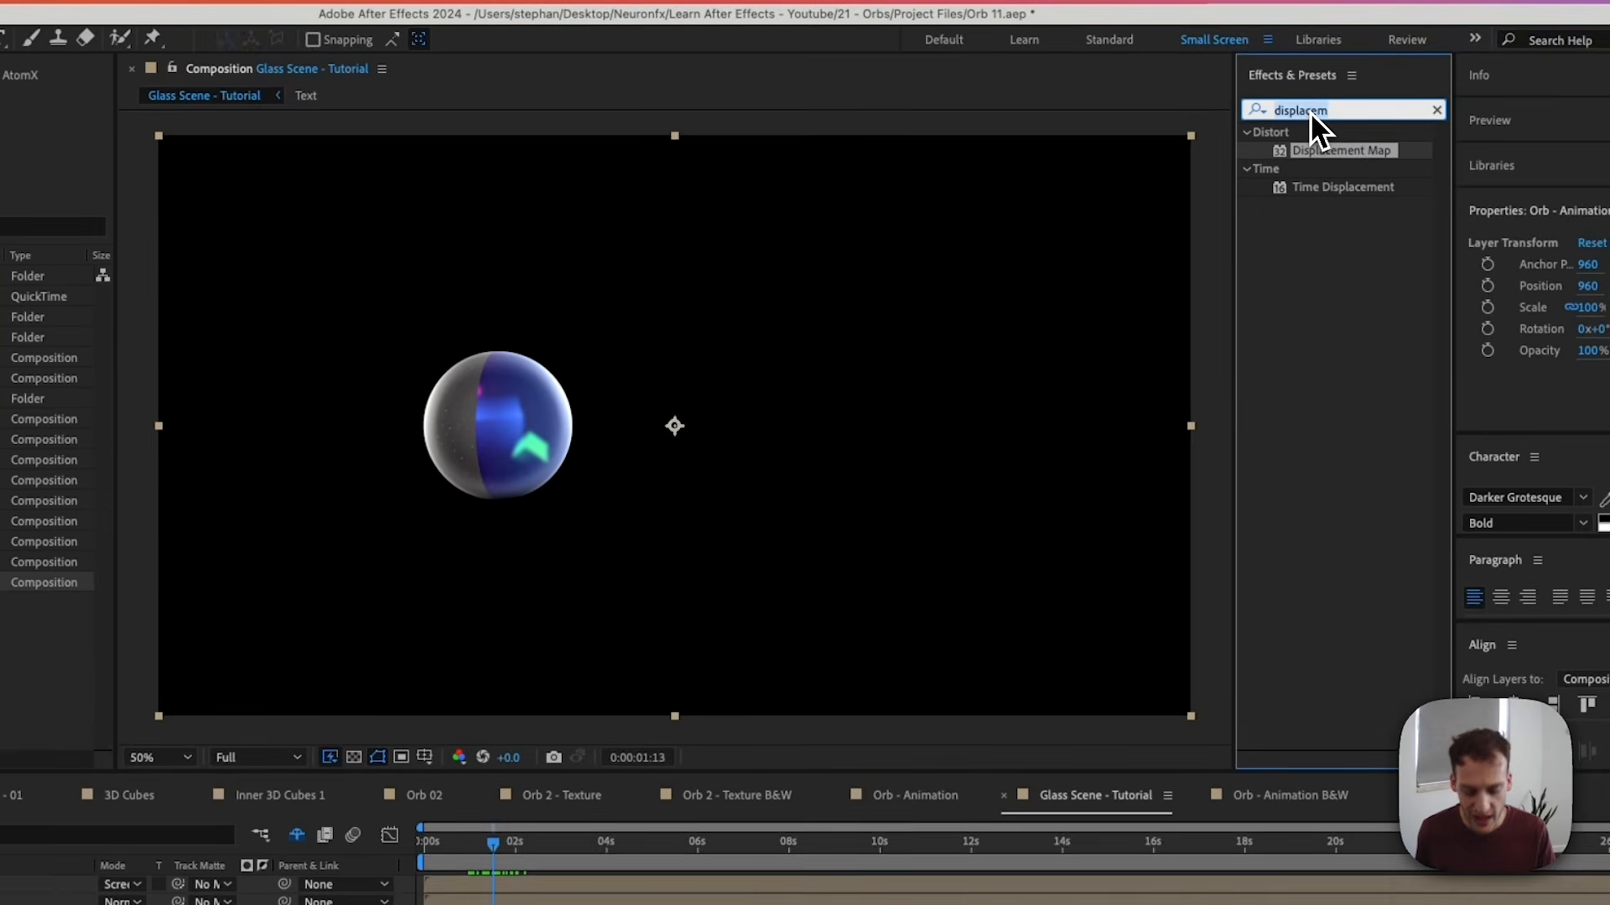
key("BackSpace")
type("tint")
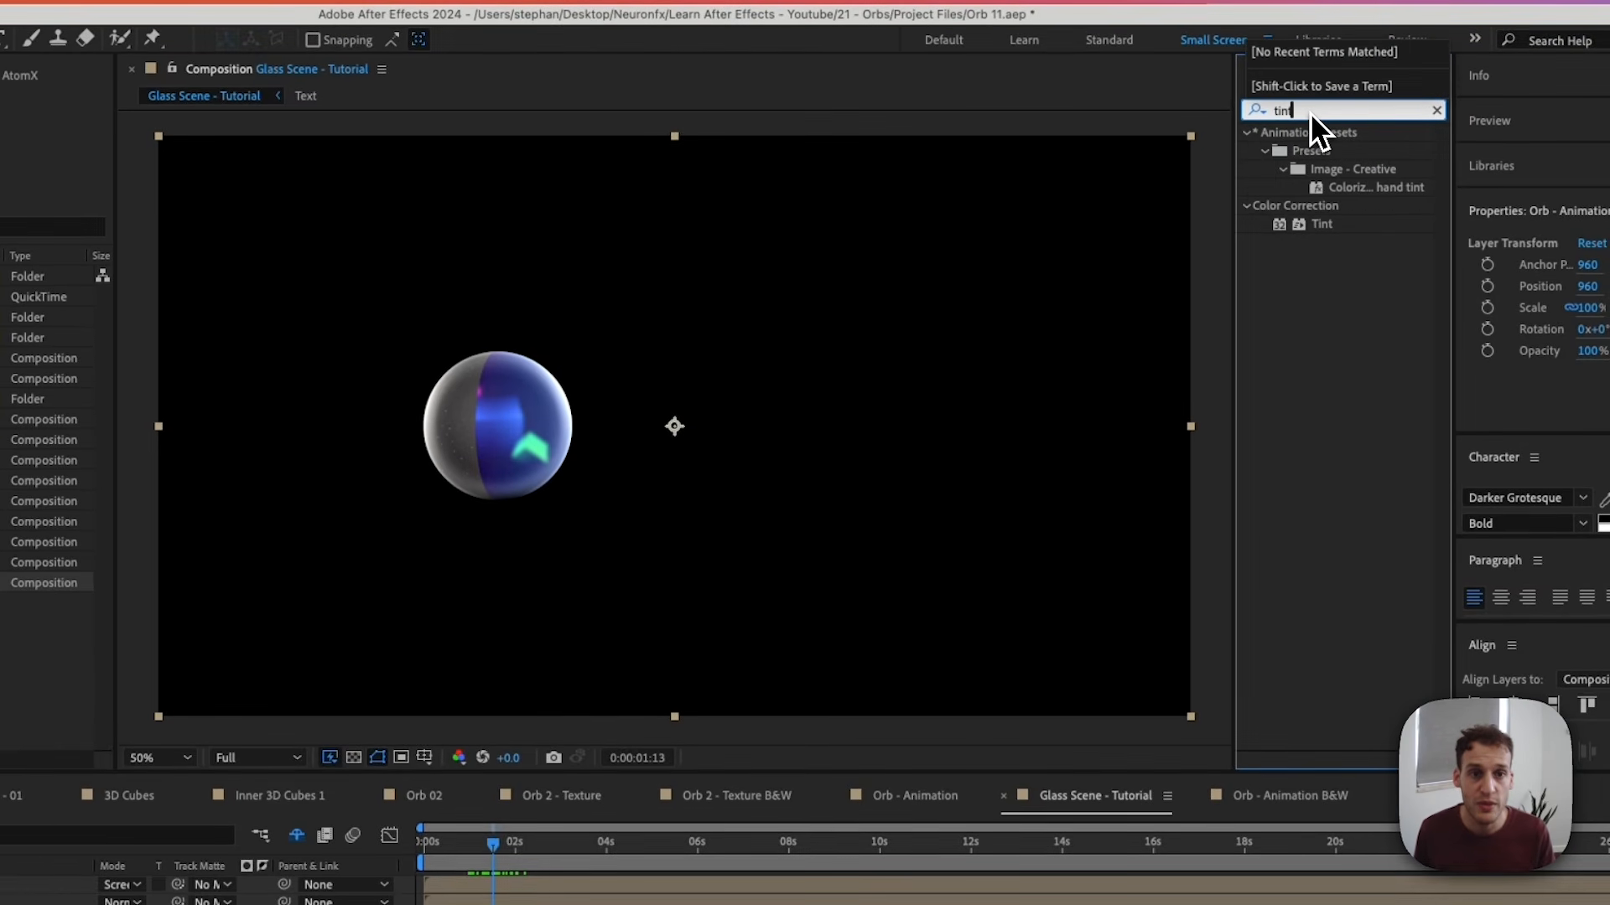
left_click_drag(1323, 224, 224, 788)
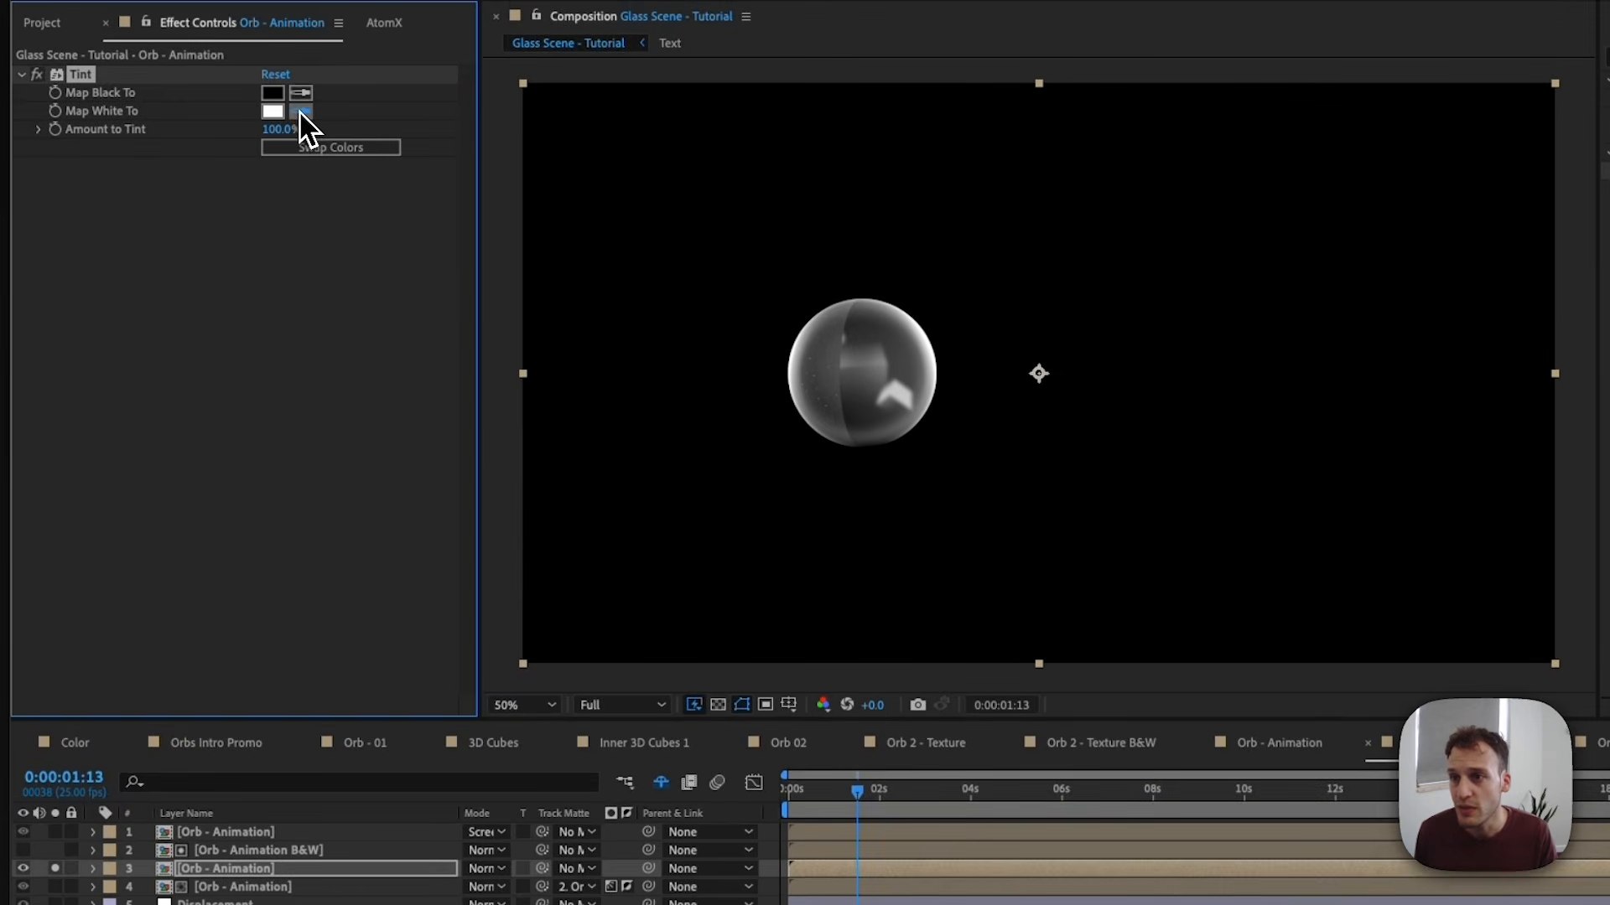
left_click(291, 28)
left_click(277, 96)
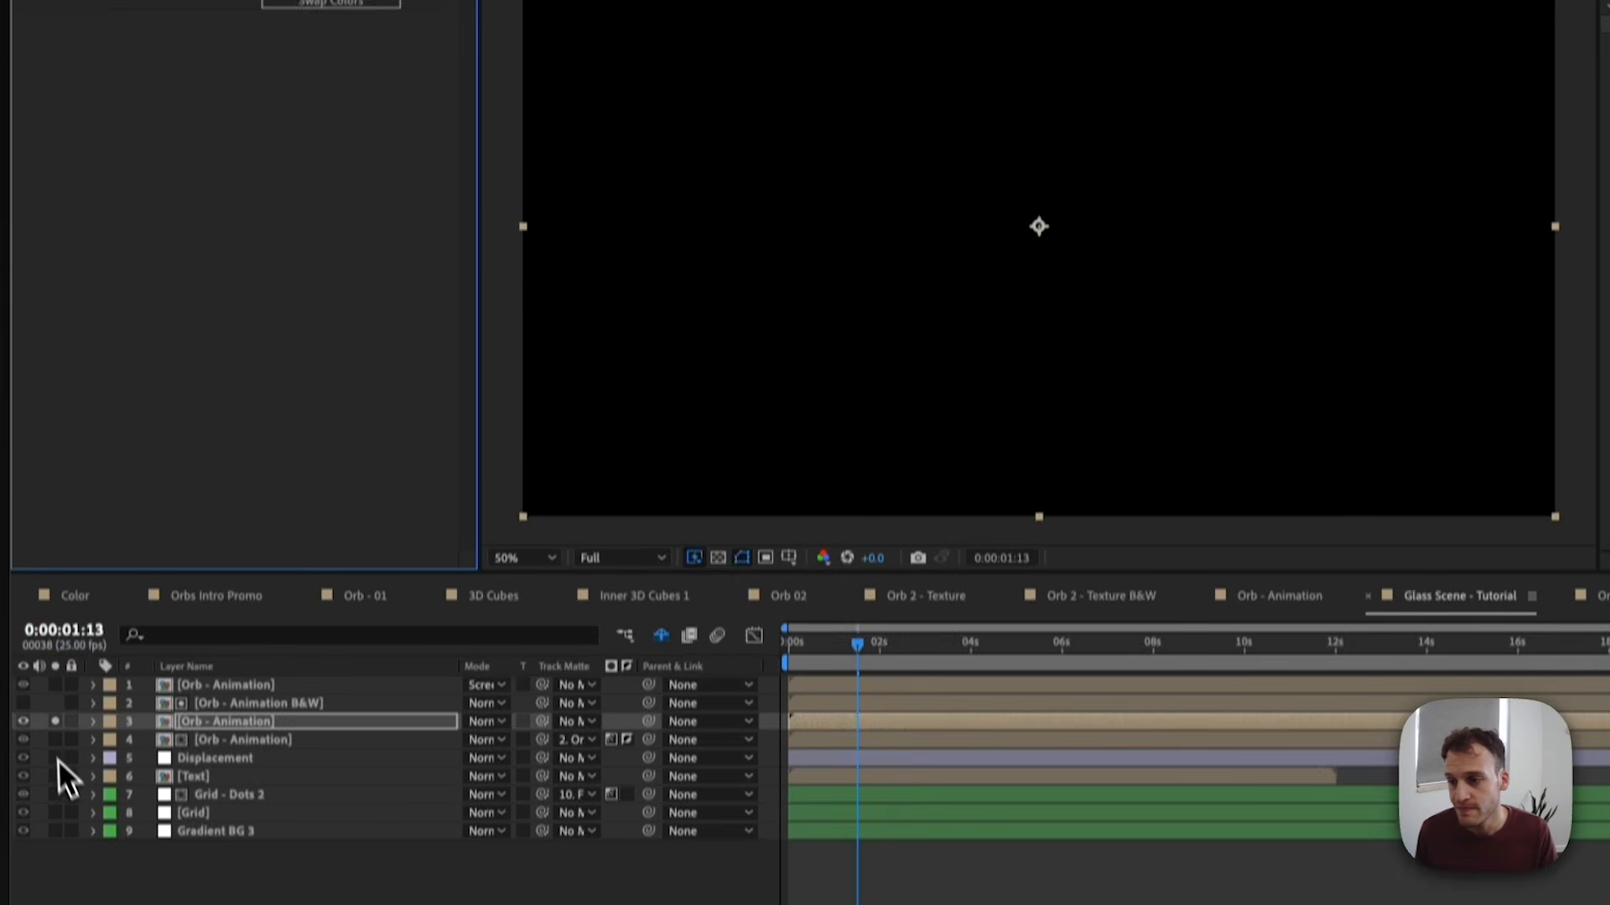
Unsolo the black Orb - Animation copy, move it to the top of the layer stack and scrub to check it.
left_click(53, 686)
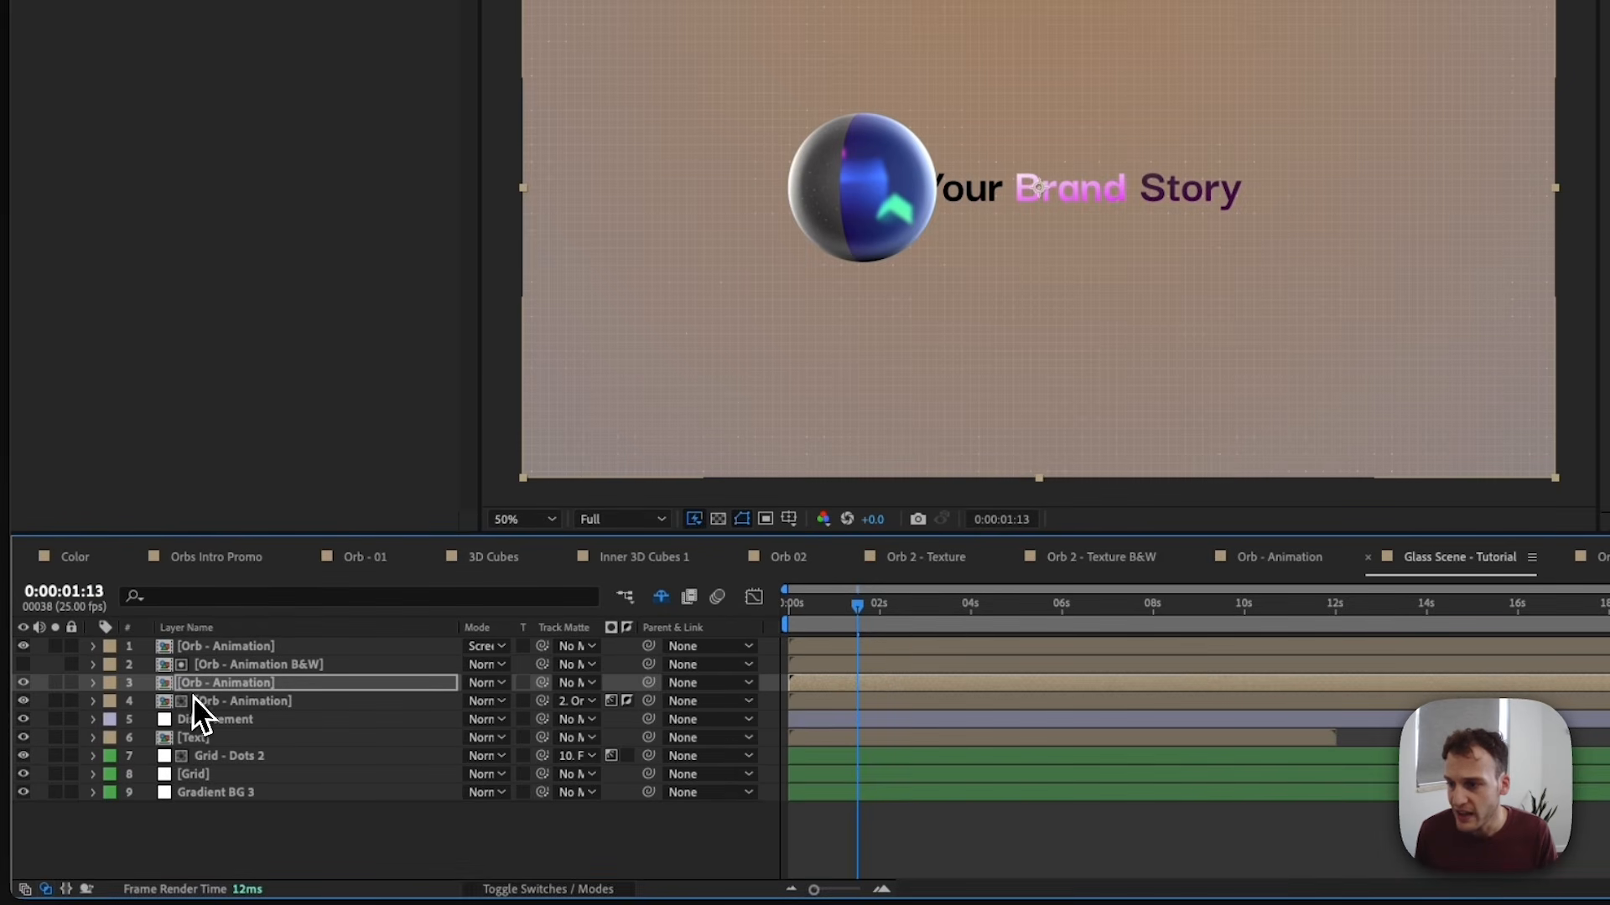
left_click_drag(212, 686, 204, 642)
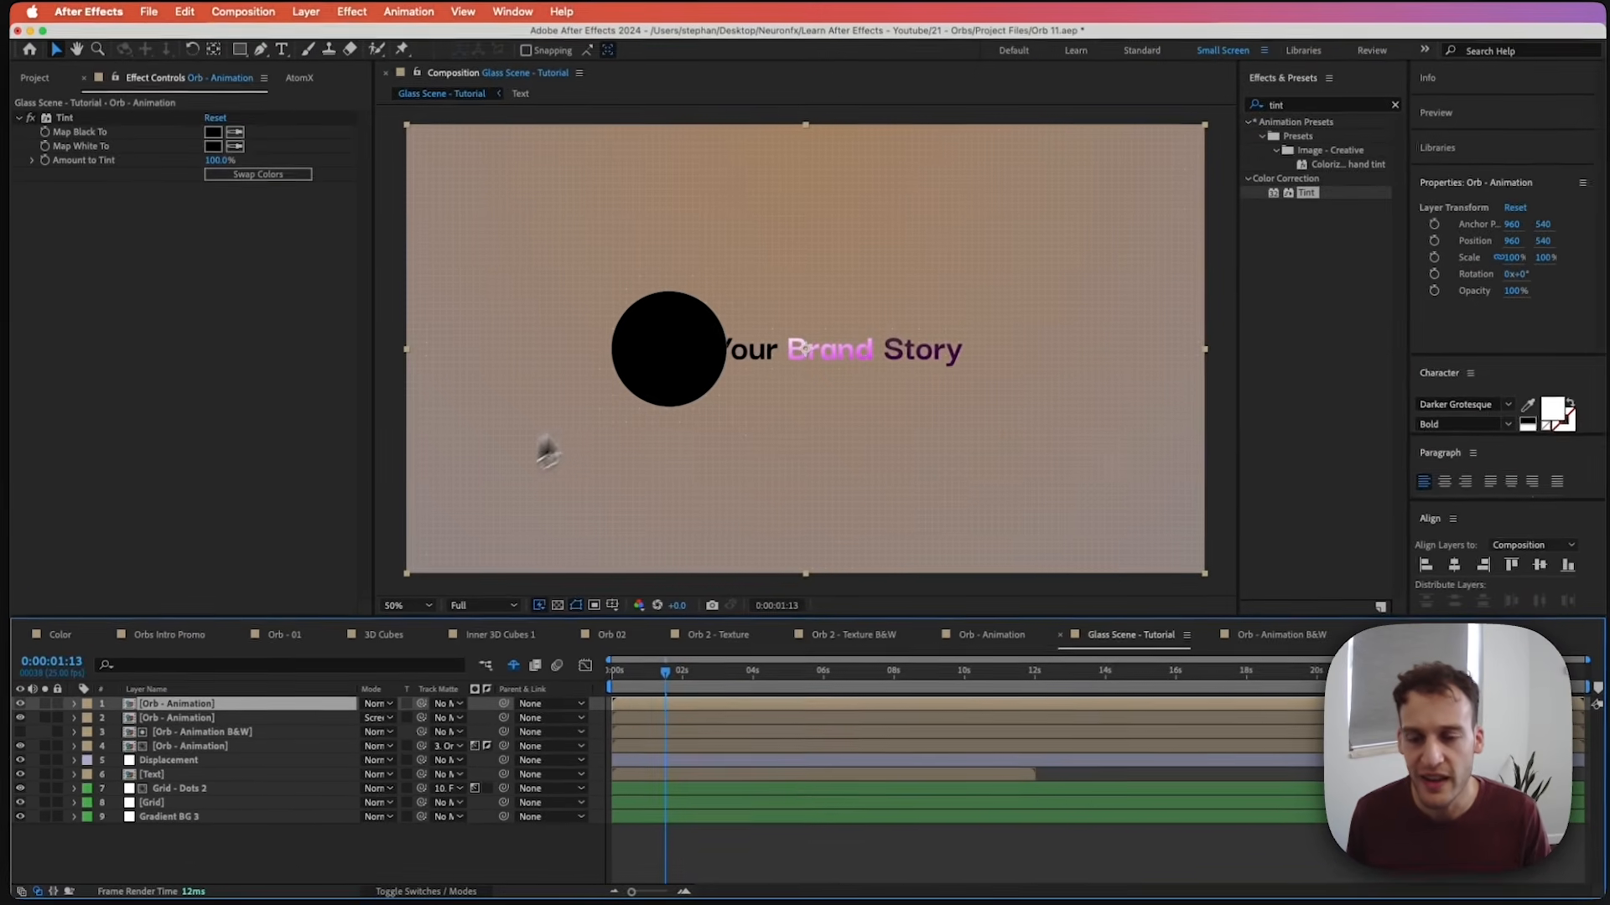
mouse_move(665, 673)
left_mouse_down()
mouse_move(637, 681)
mouse_move(686, 681)
left_mouse_up()
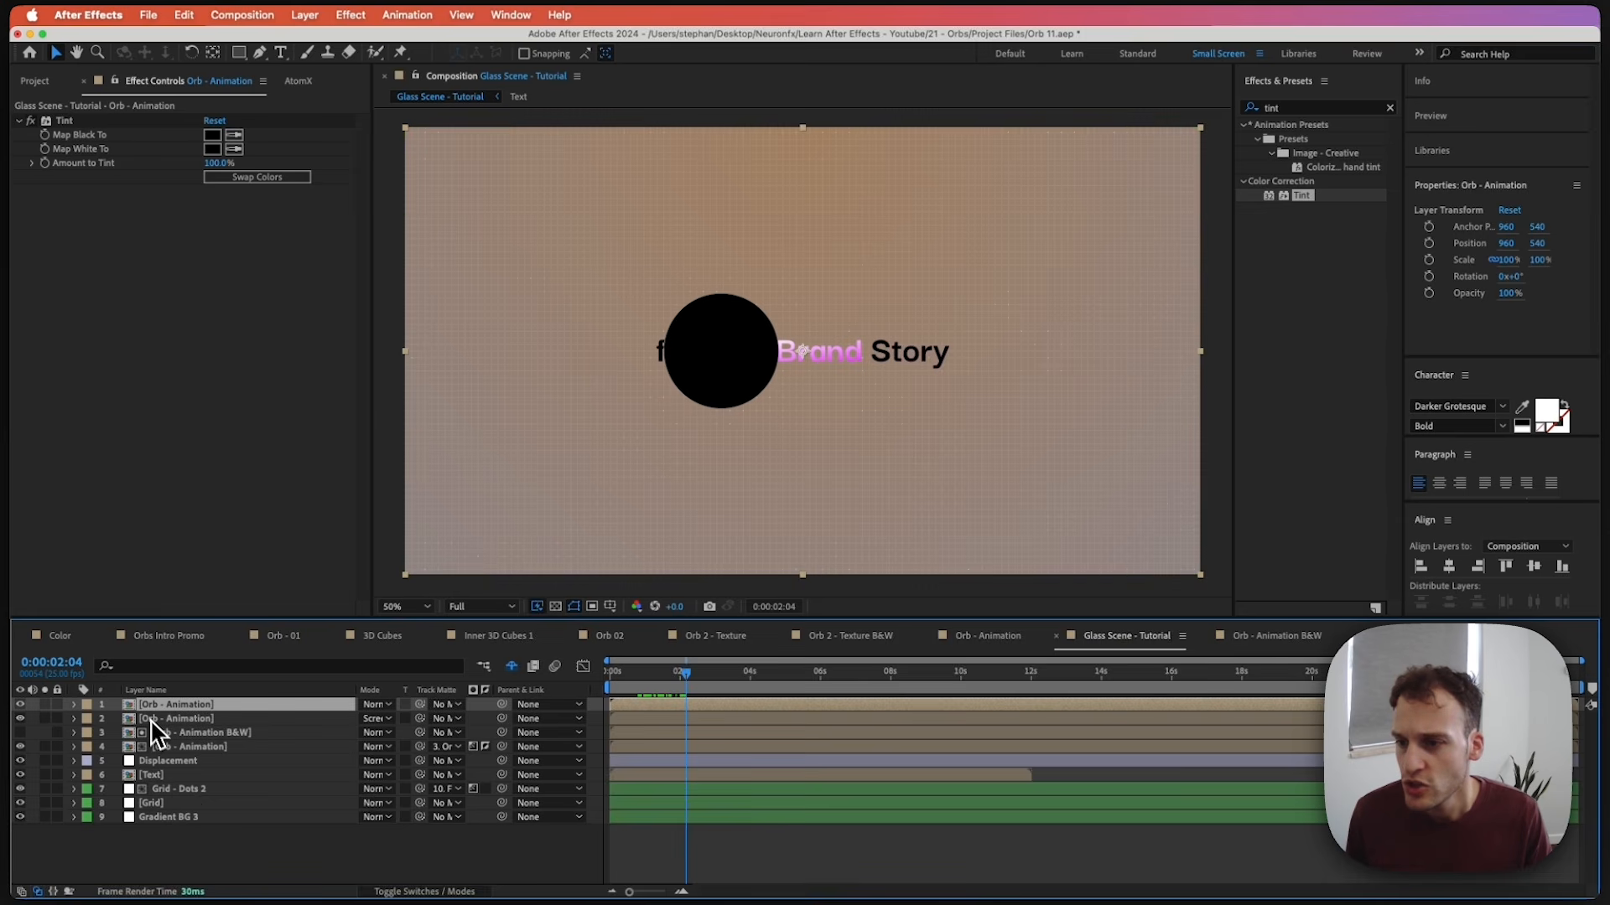
Move the black Orb - Animation copy directly above Gradient BG 3 and add an adjustment layer named Shadow just above it.
left_click_drag(146, 708, 176, 820)
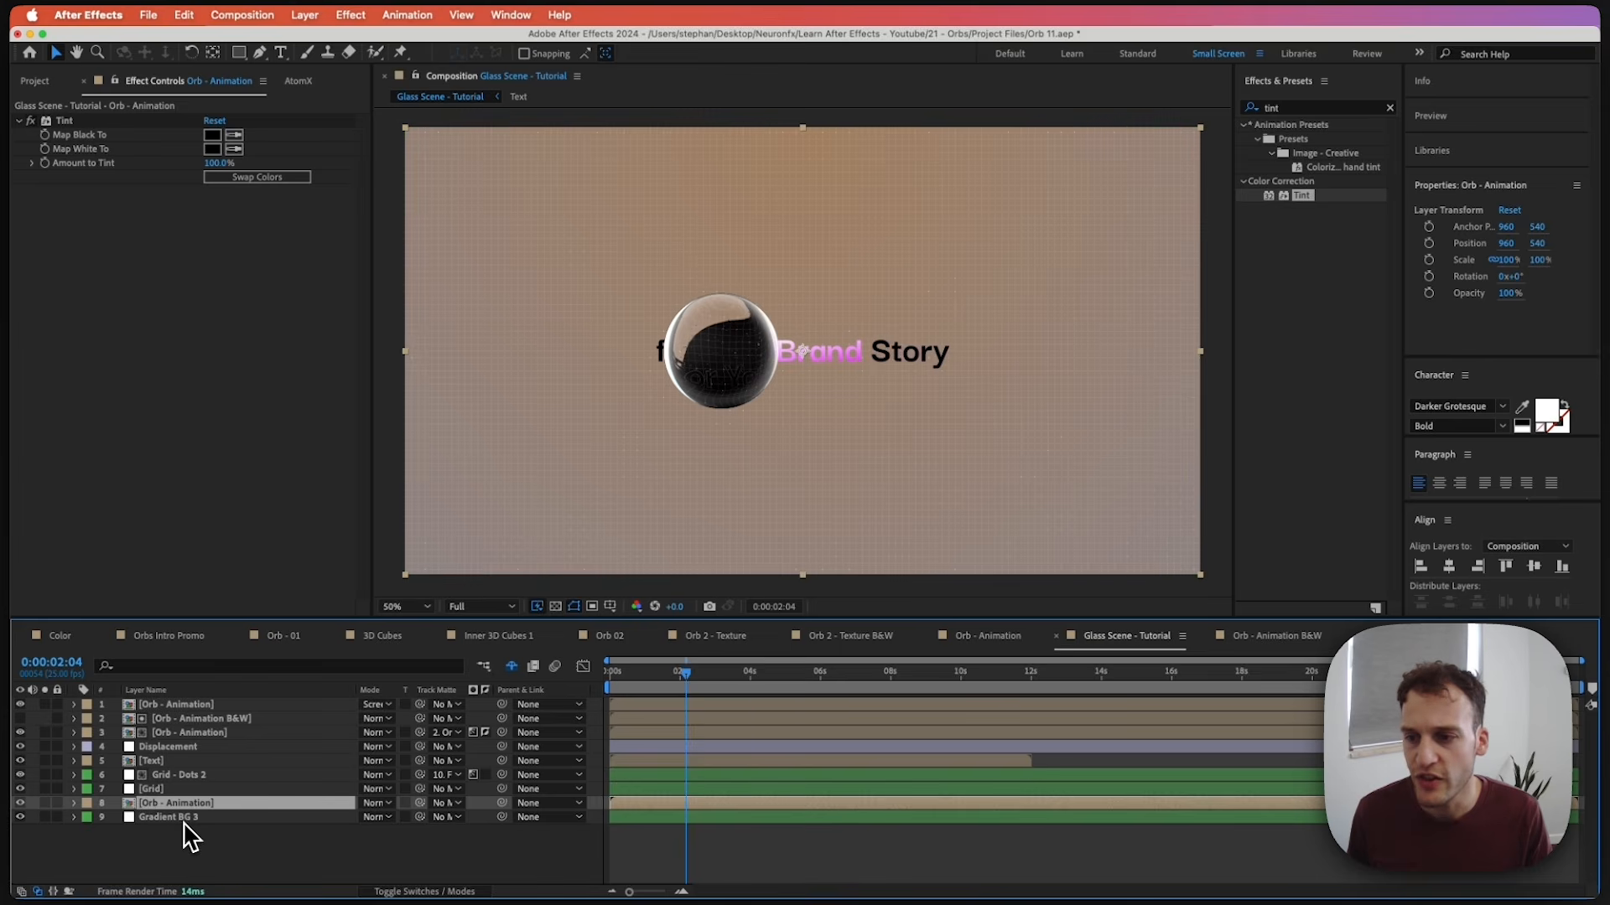
left_click(321, 834)
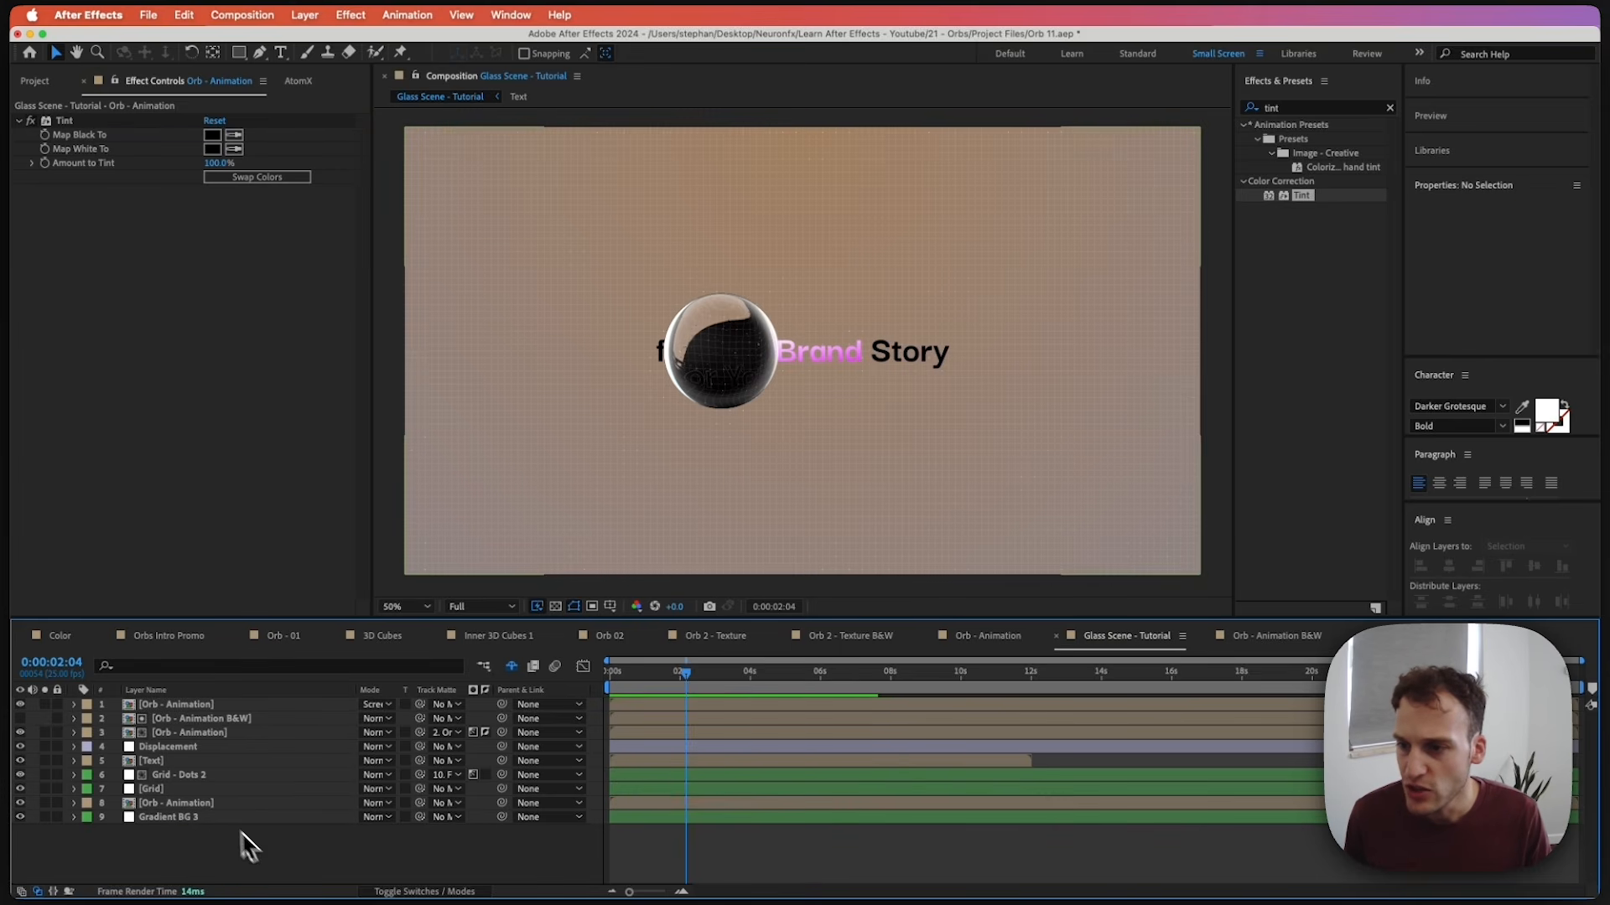
right_click(205, 843)
mouse_move(270, 864)
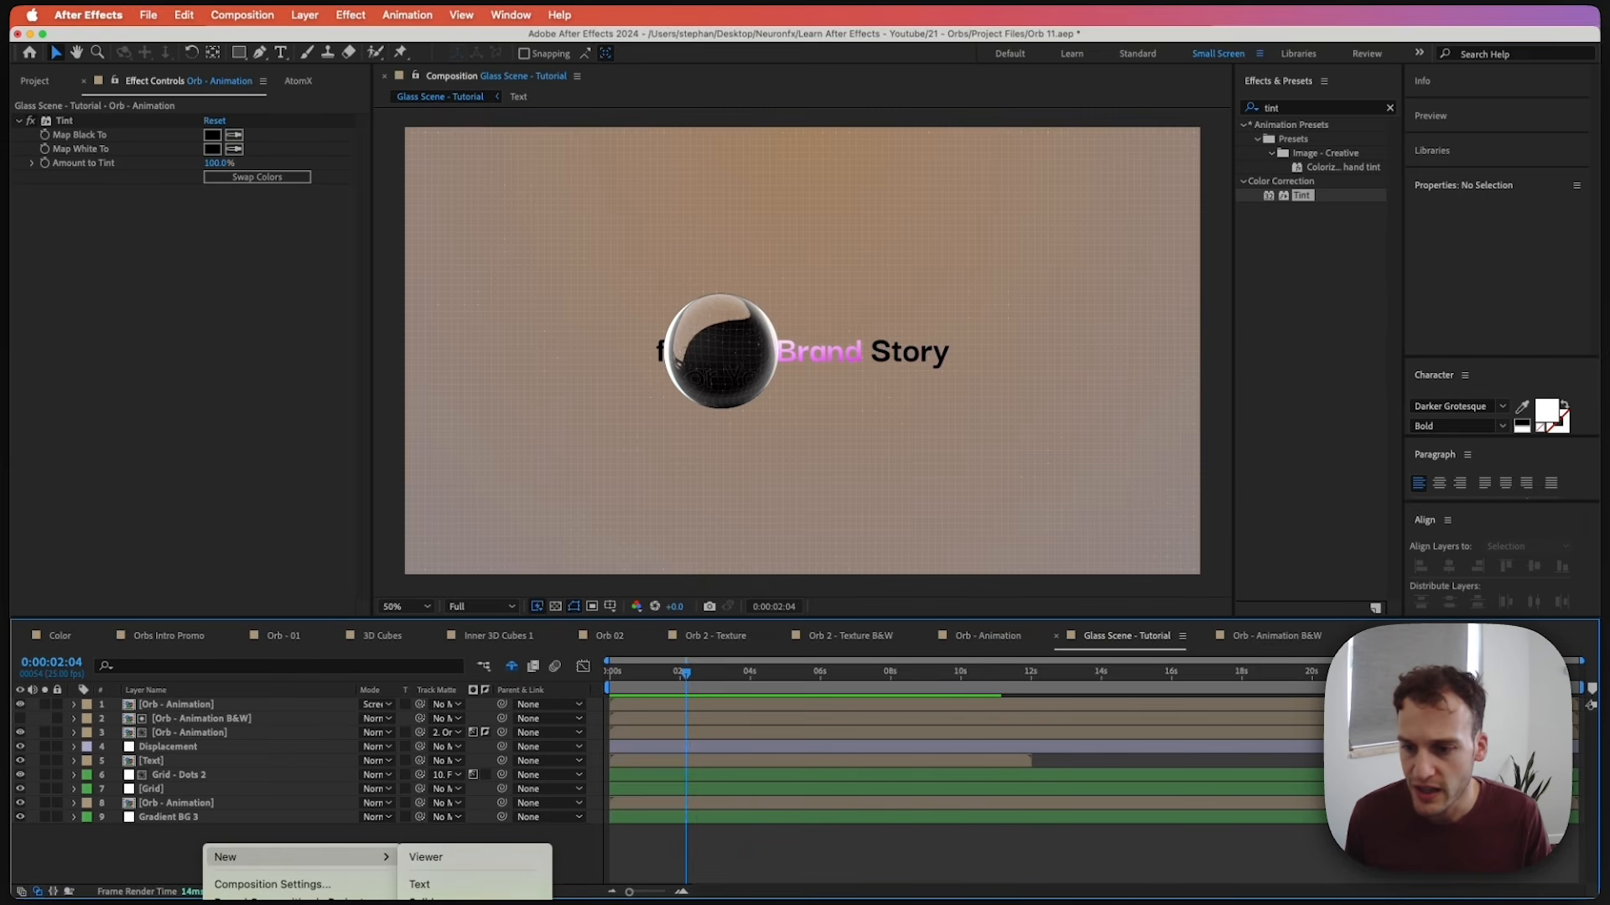
left_click(449, 904)
key("Return")
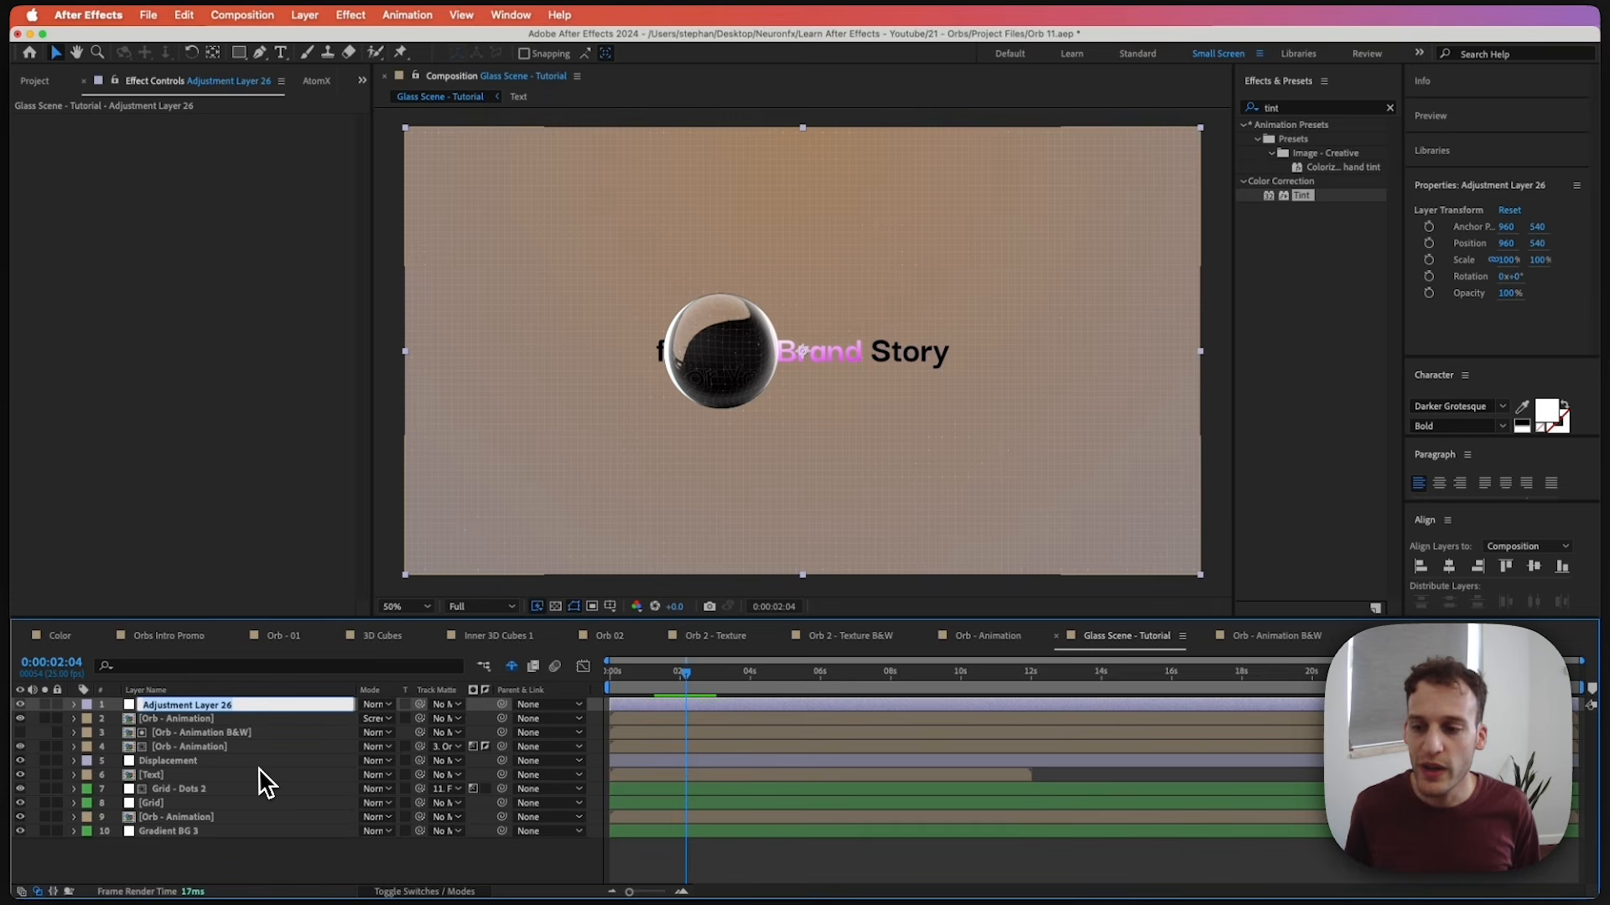
type("Shadow")
key("Return")
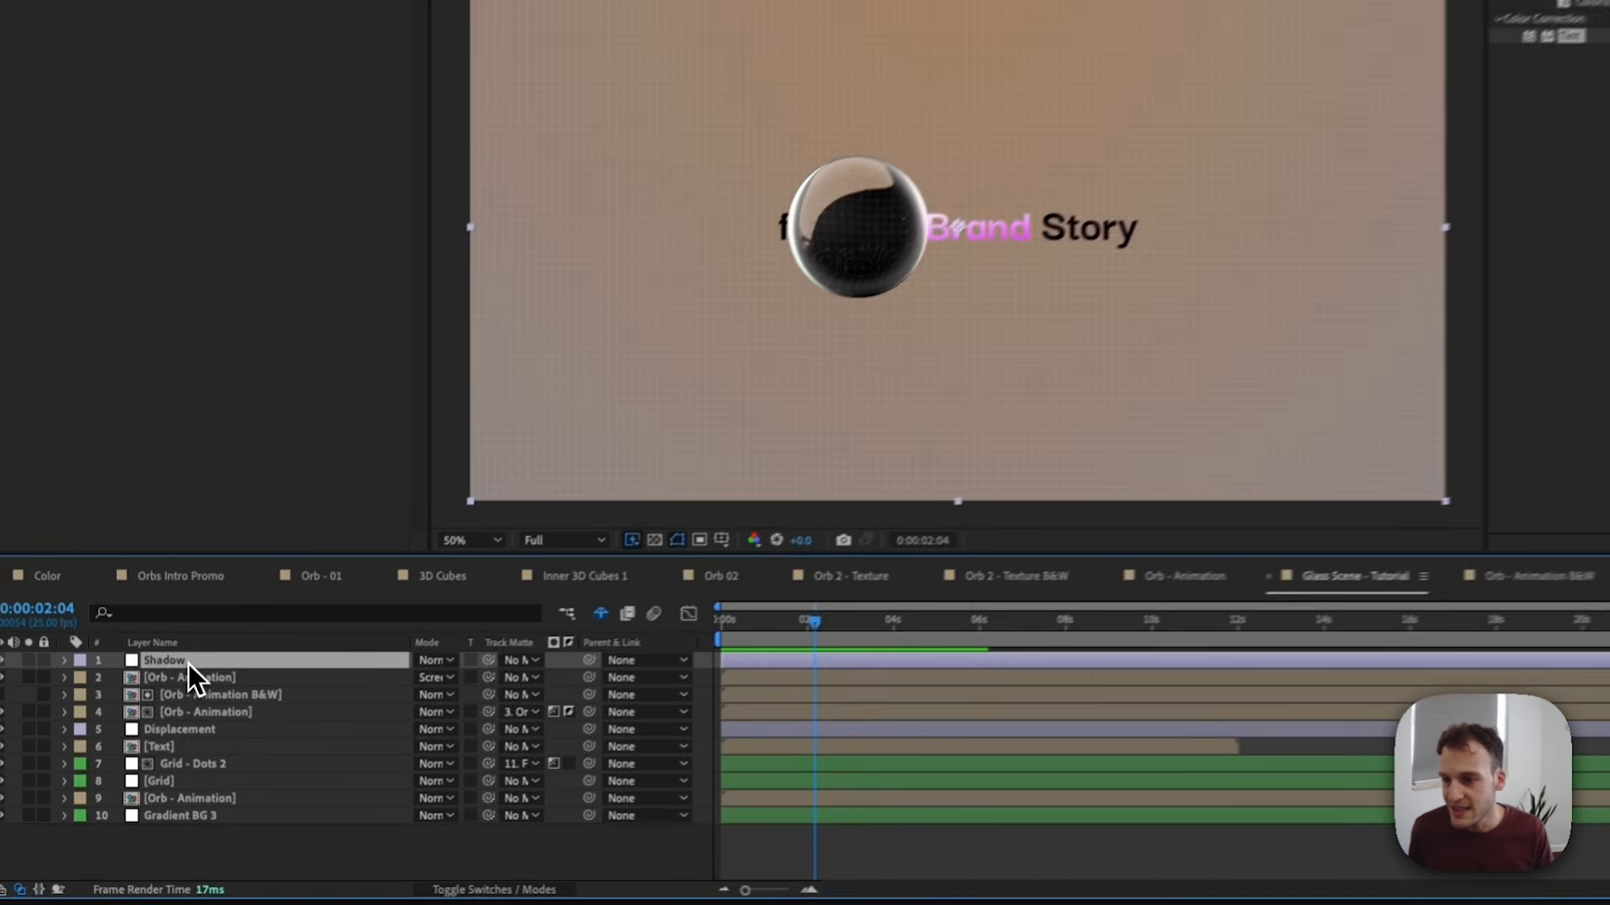
left_click_drag(175, 706, 224, 788)
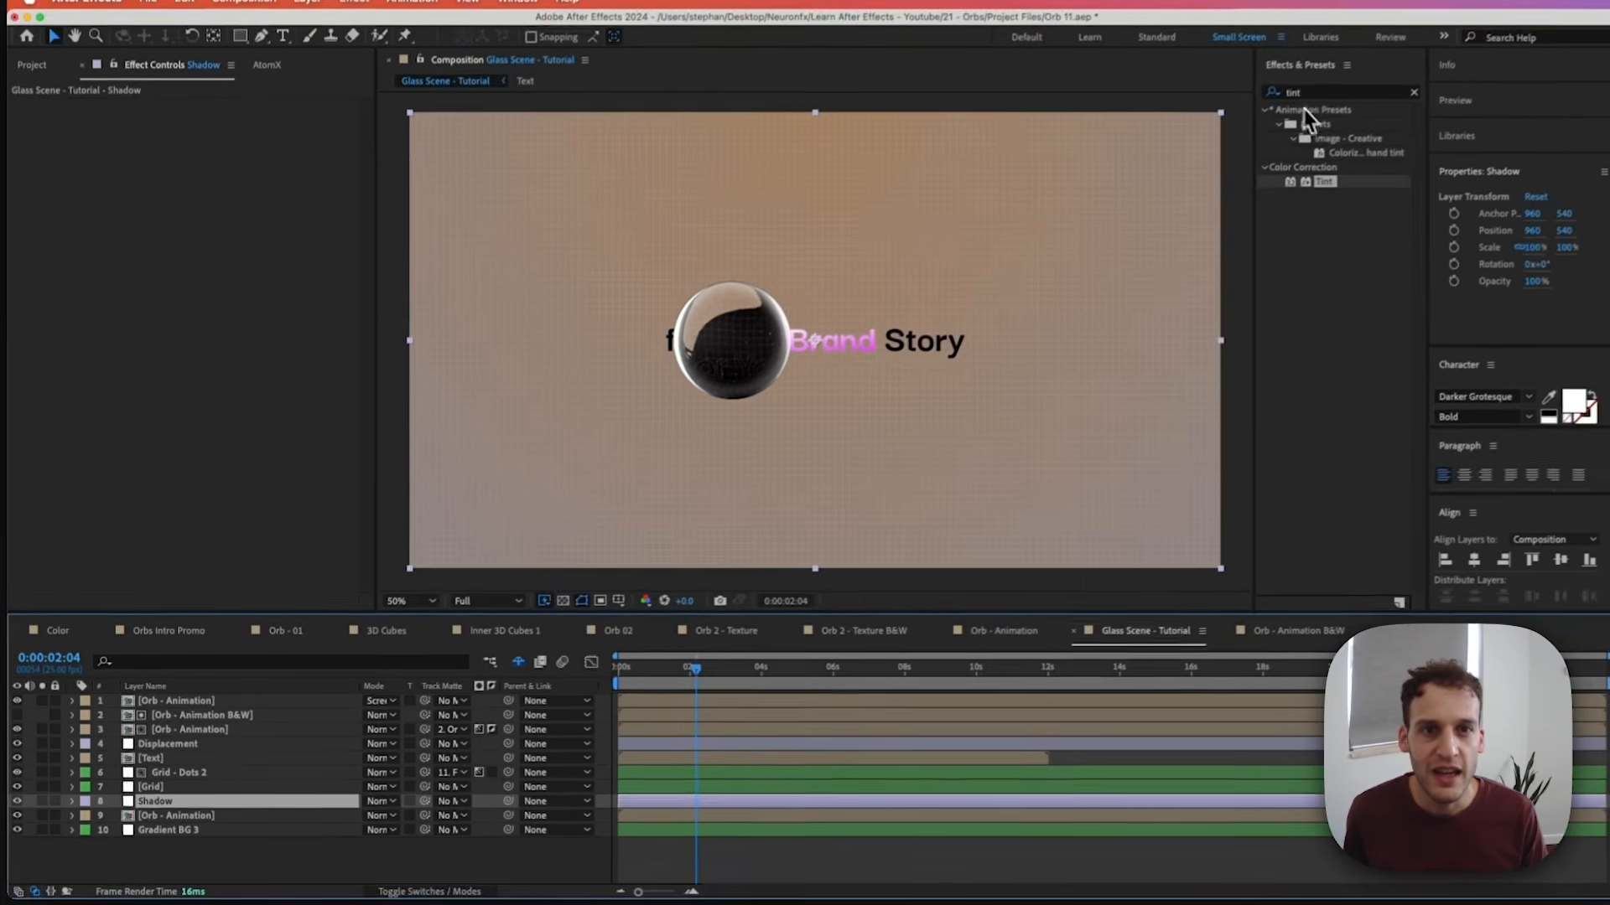
Find the CC Radial Fast Blur effect and apply it to the Shadow adjustment layer.
left_click(1286, 109)
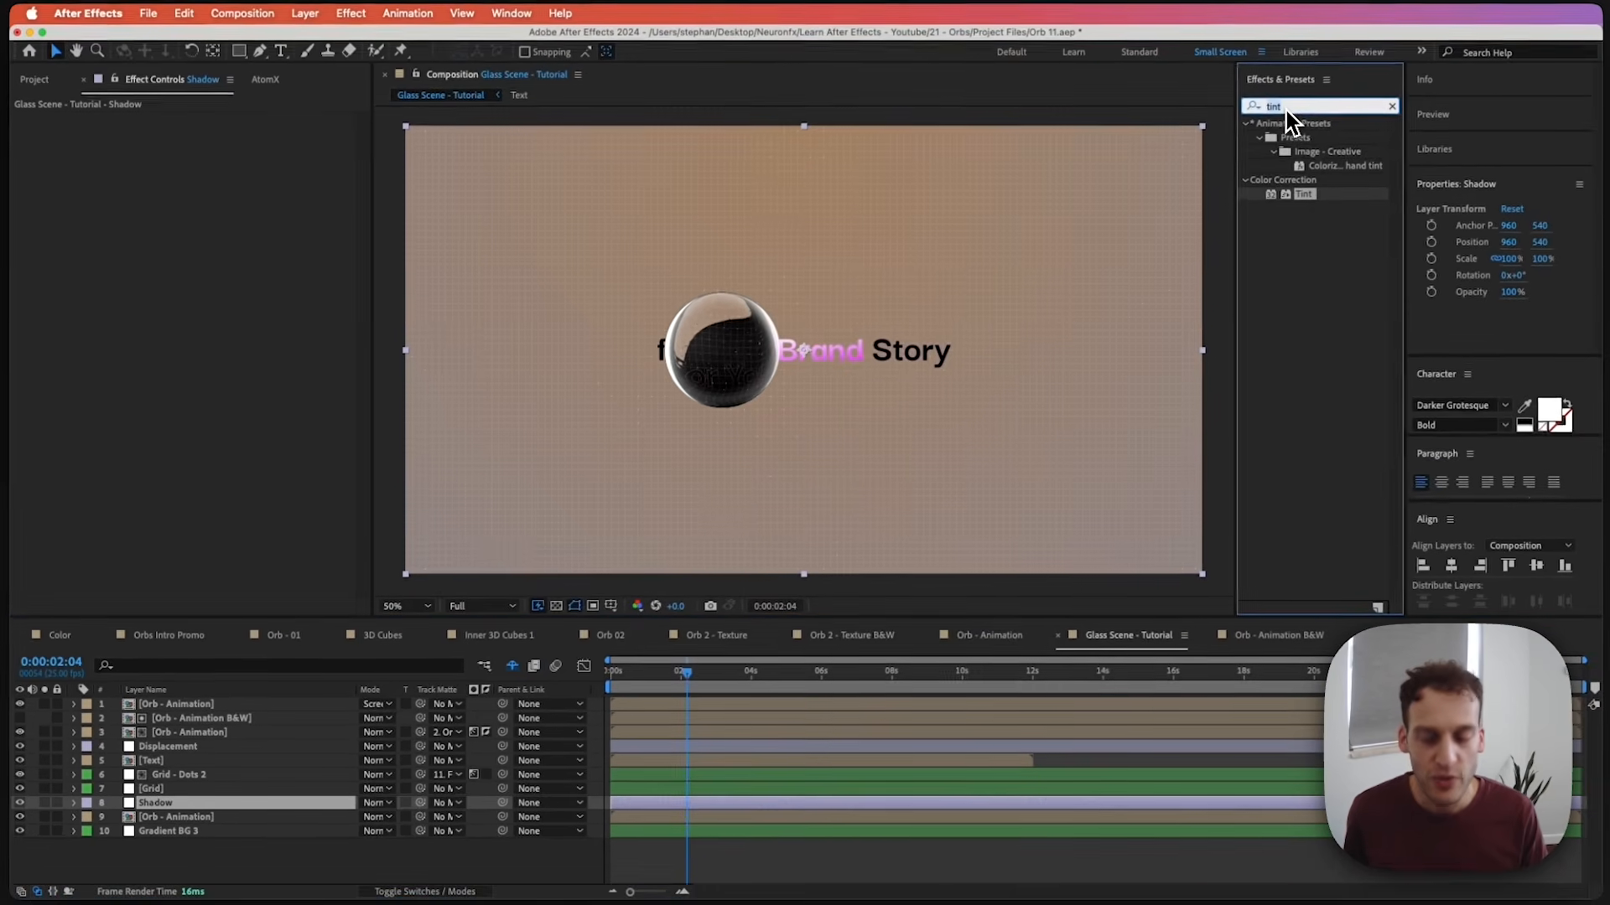
type("rad")
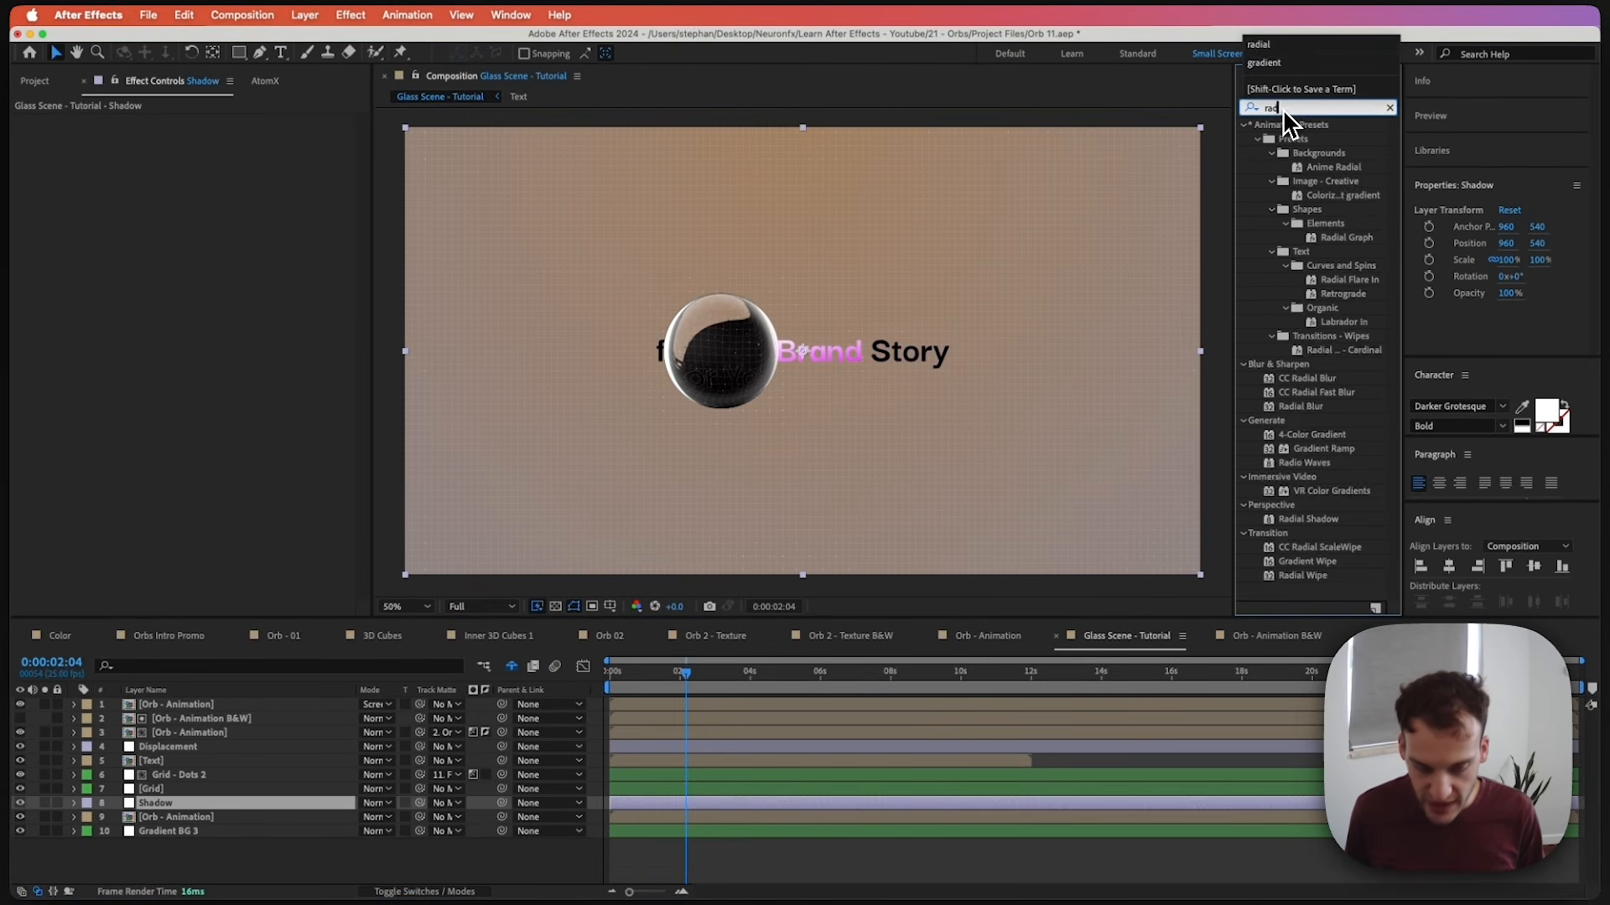
type("ial fas")
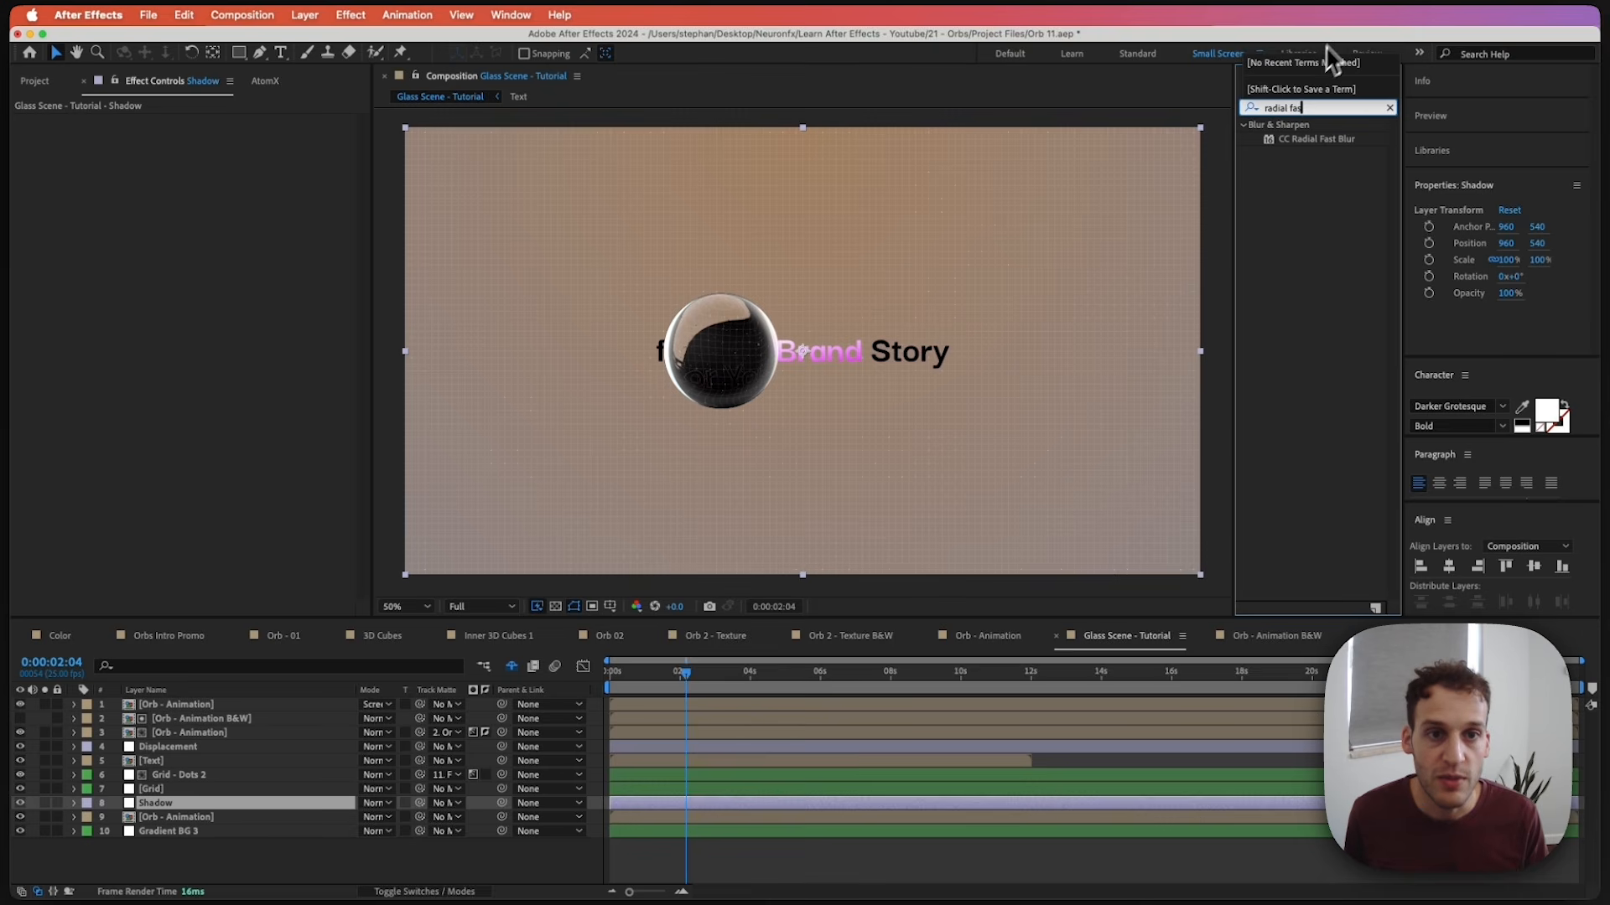
left_click_drag(1316, 139, 289, 813)
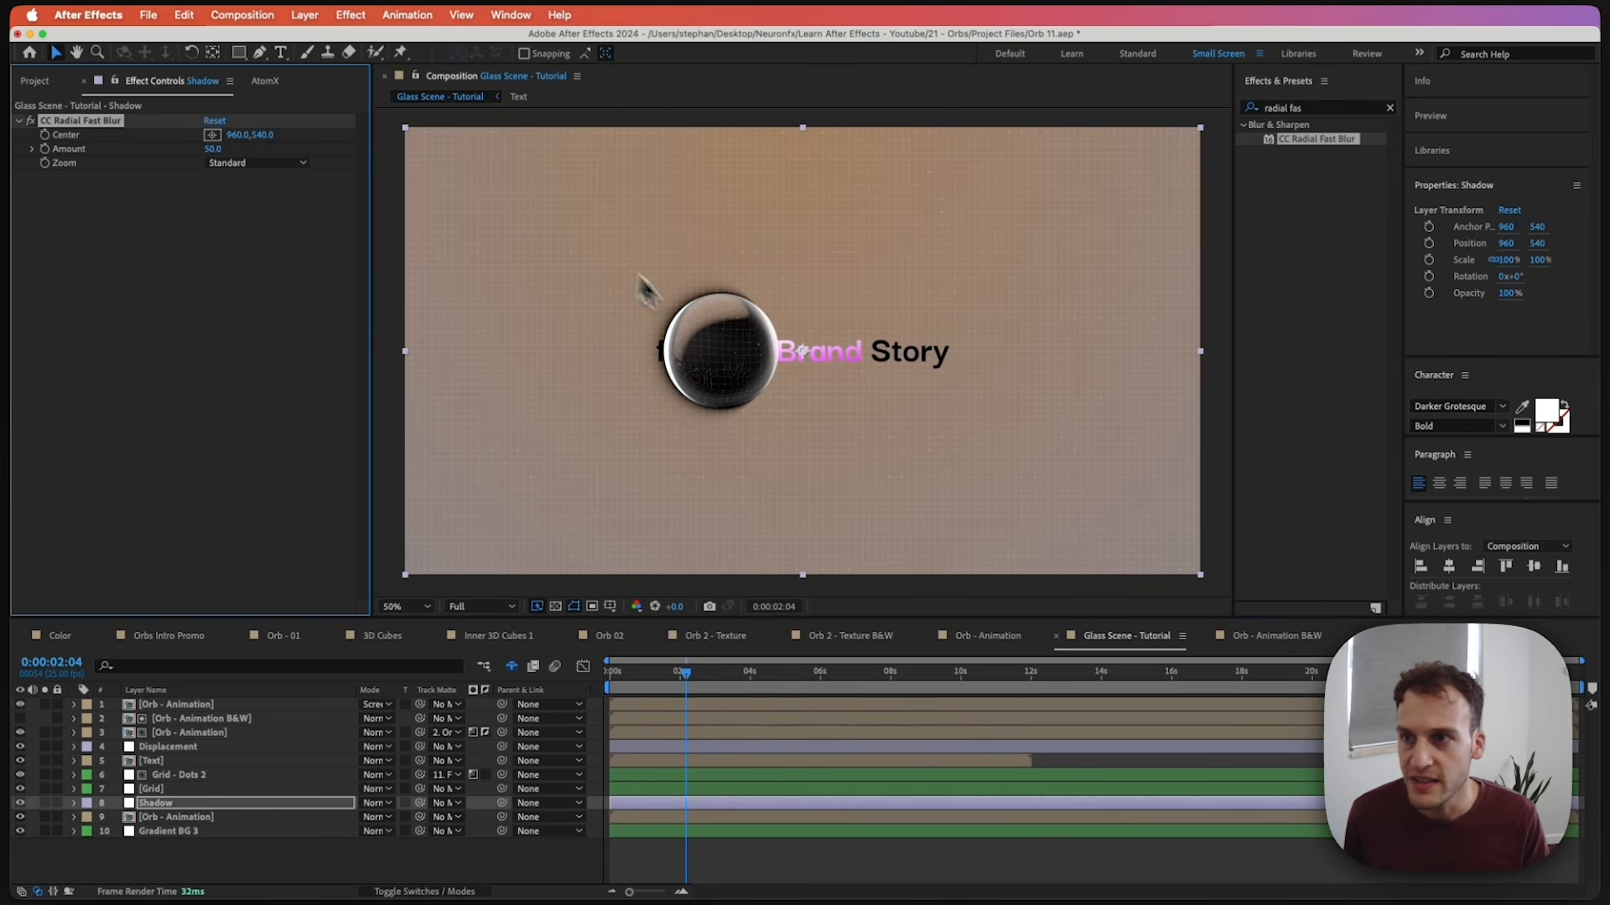
Place the radial blur's center above the frame at about 984, -538 and set its Amount to 97.
left_click(213, 135)
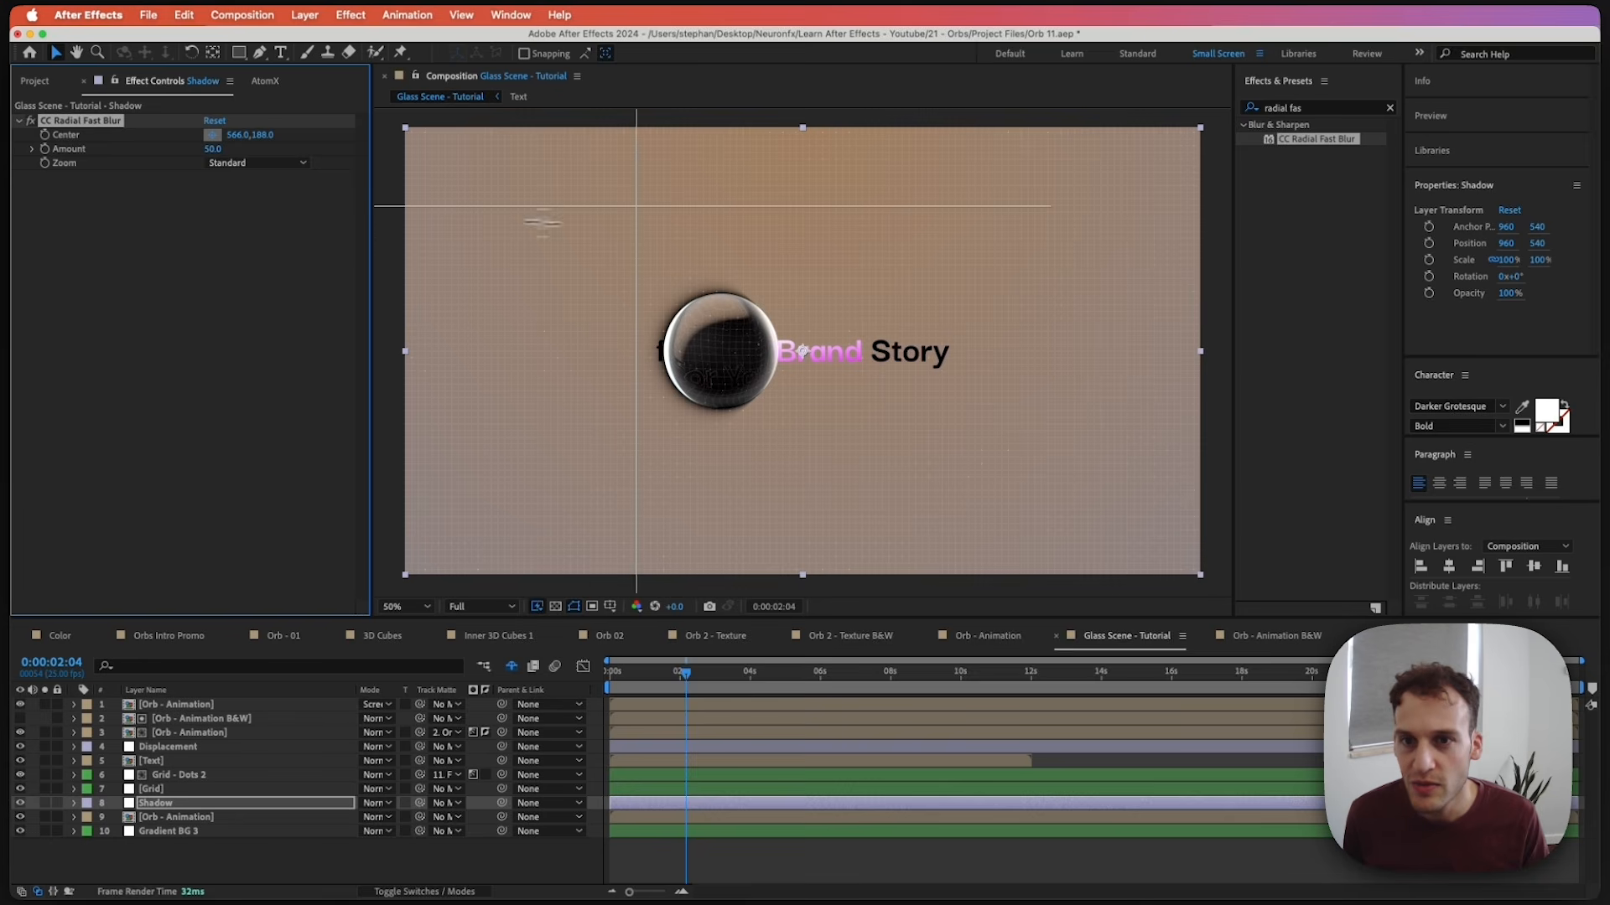
left_click(804, 126)
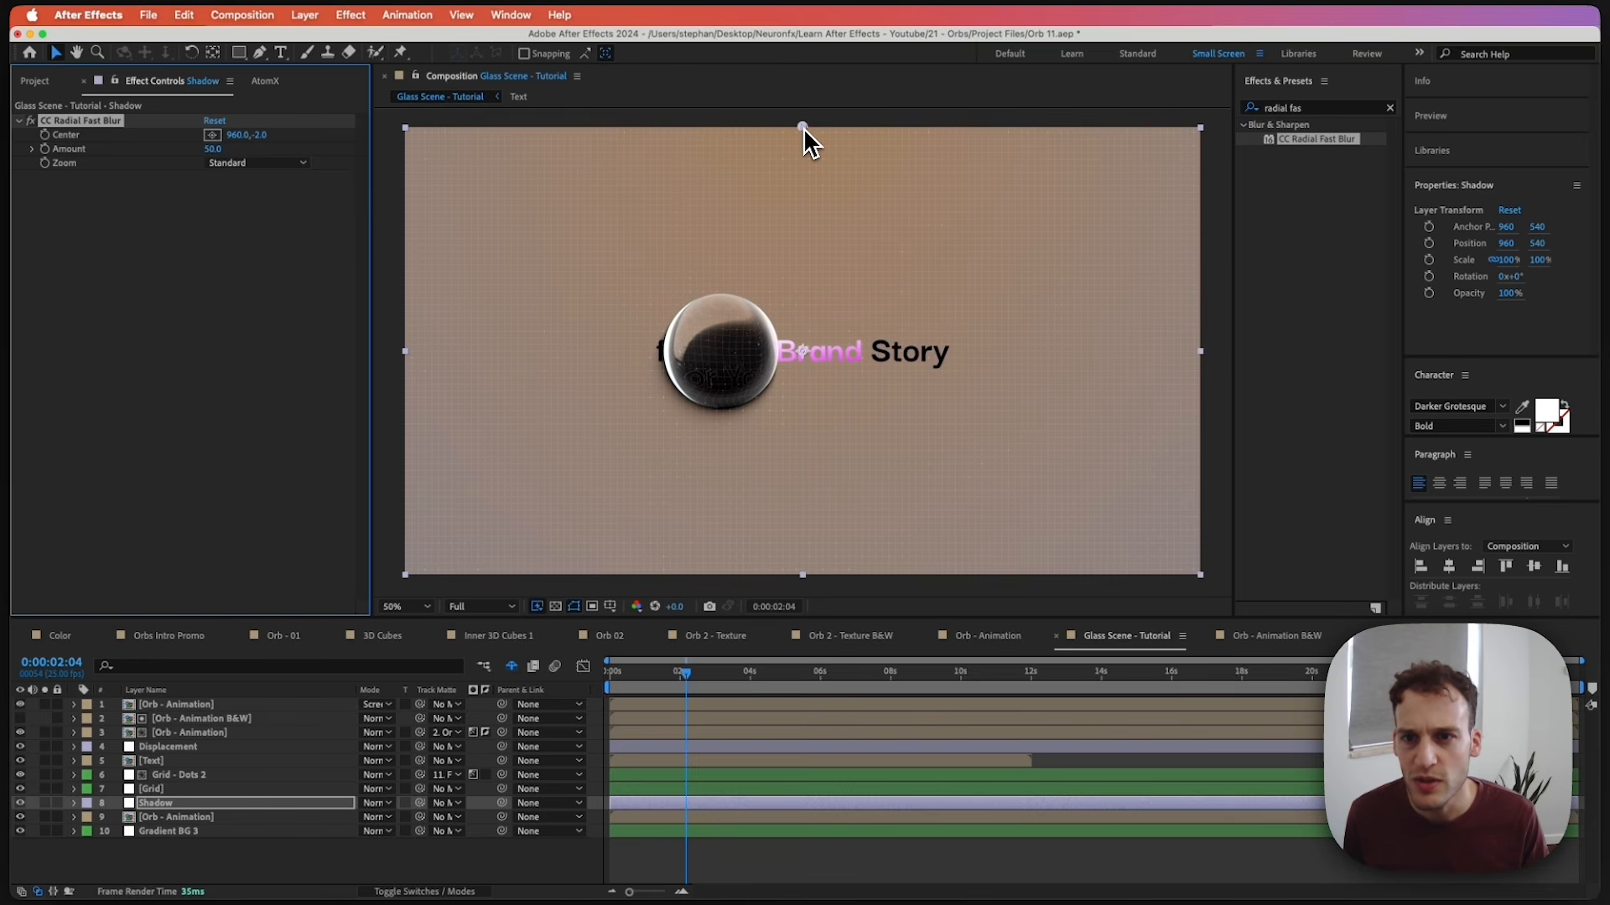
key("comma")
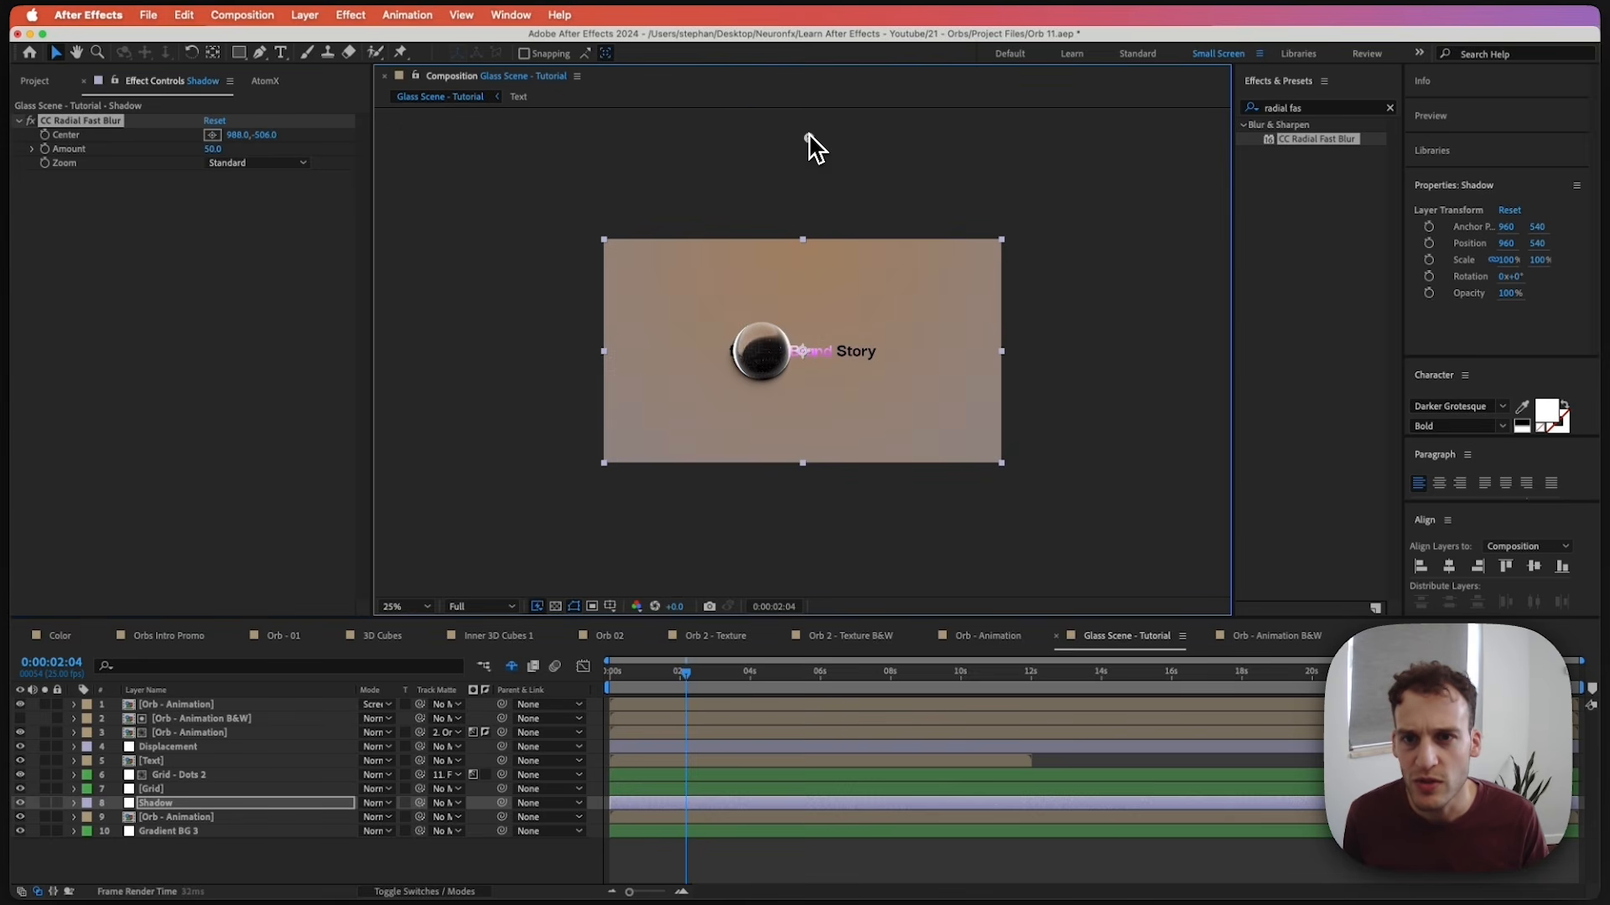
key("period")
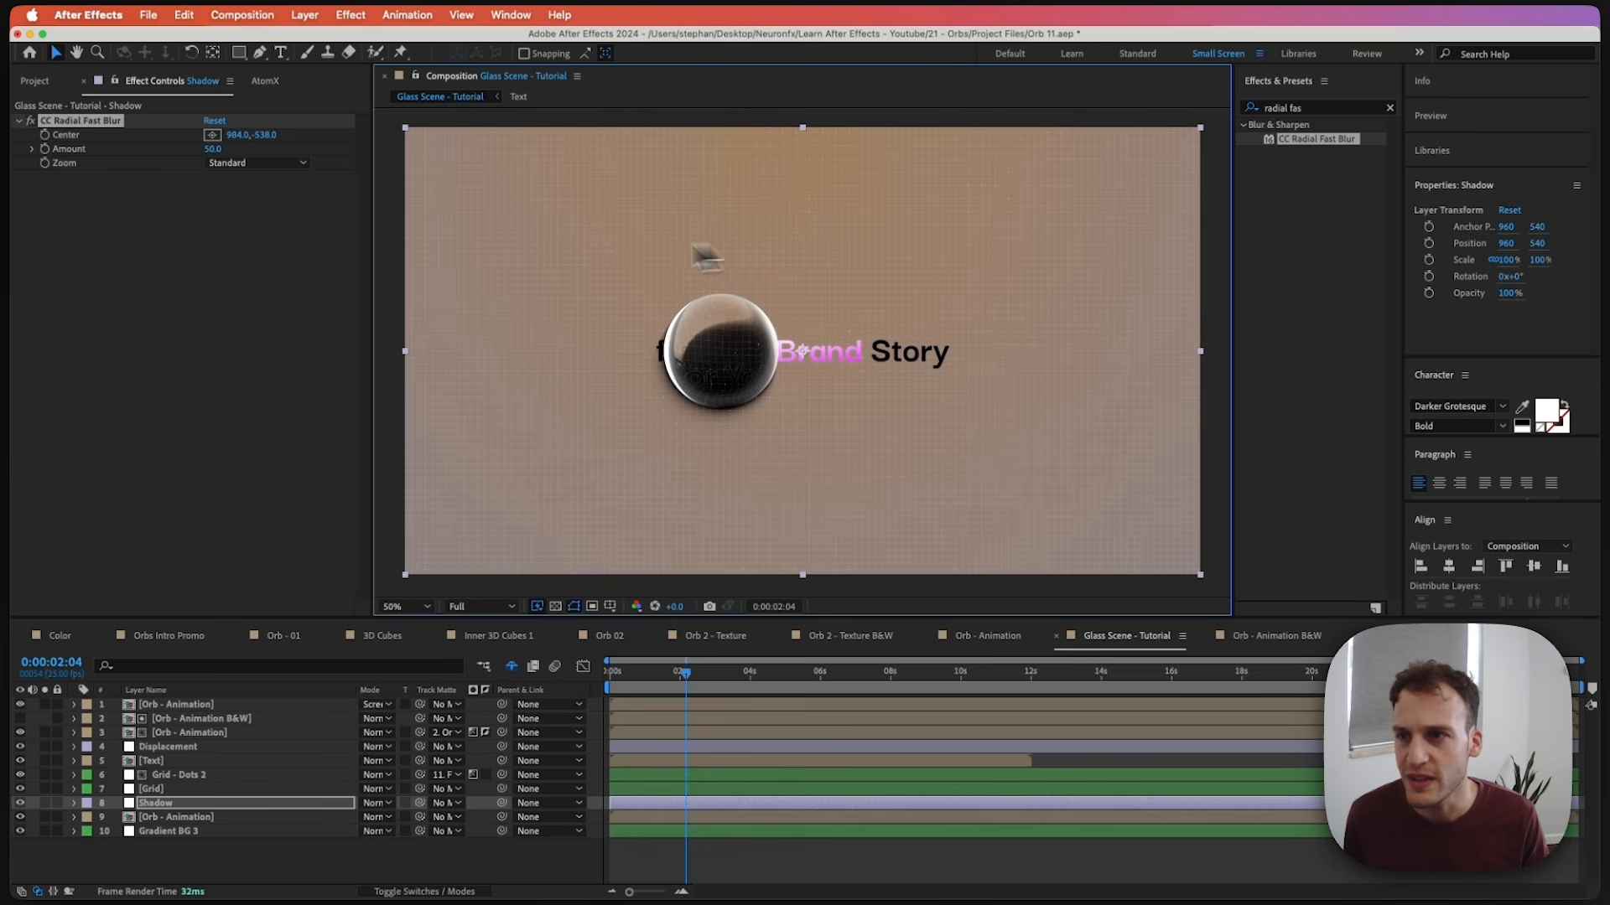
left_click_drag(214, 149, 267, 142)
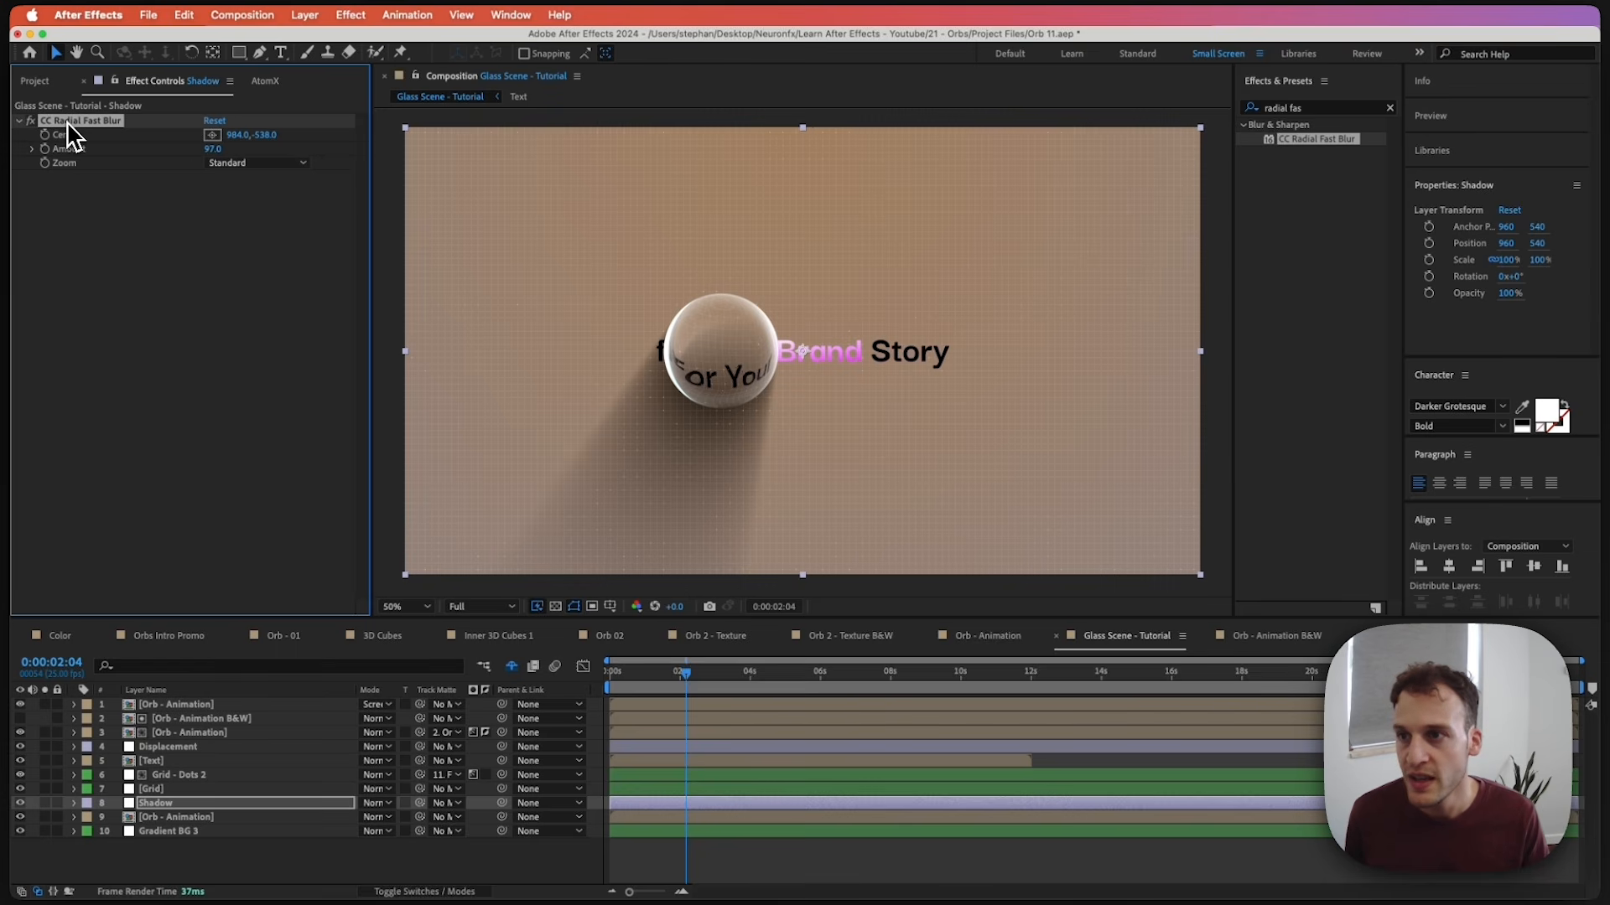
Duplicate the Shadow layer, set the copy's radial blur Amount to 30 and preview the moving shadow.
left_click(150, 807)
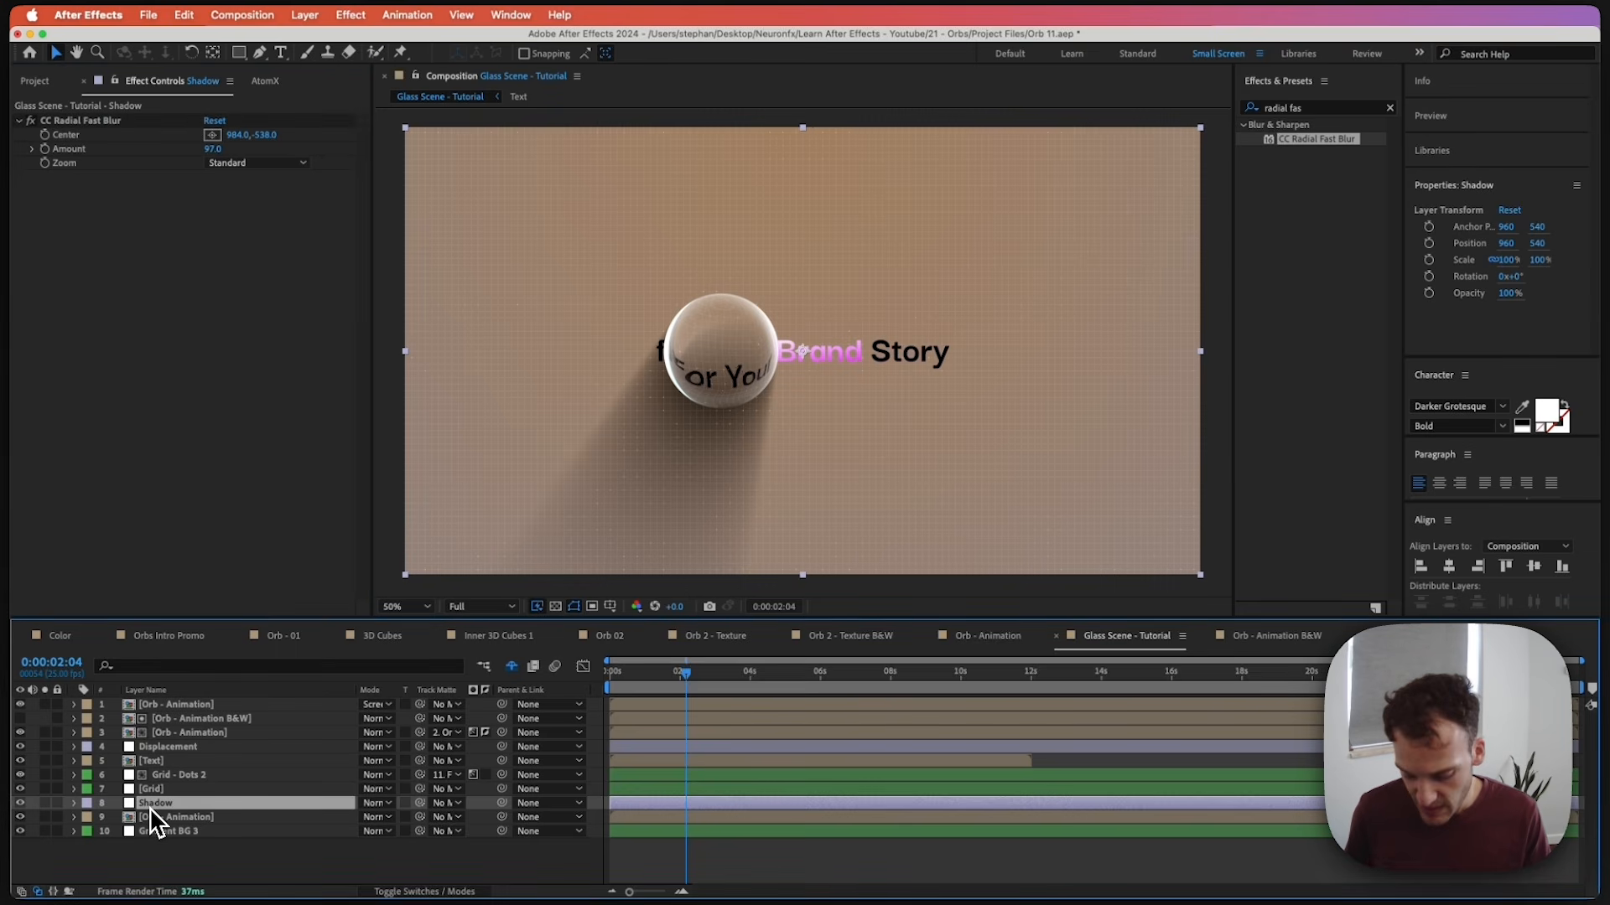
key("super+d")
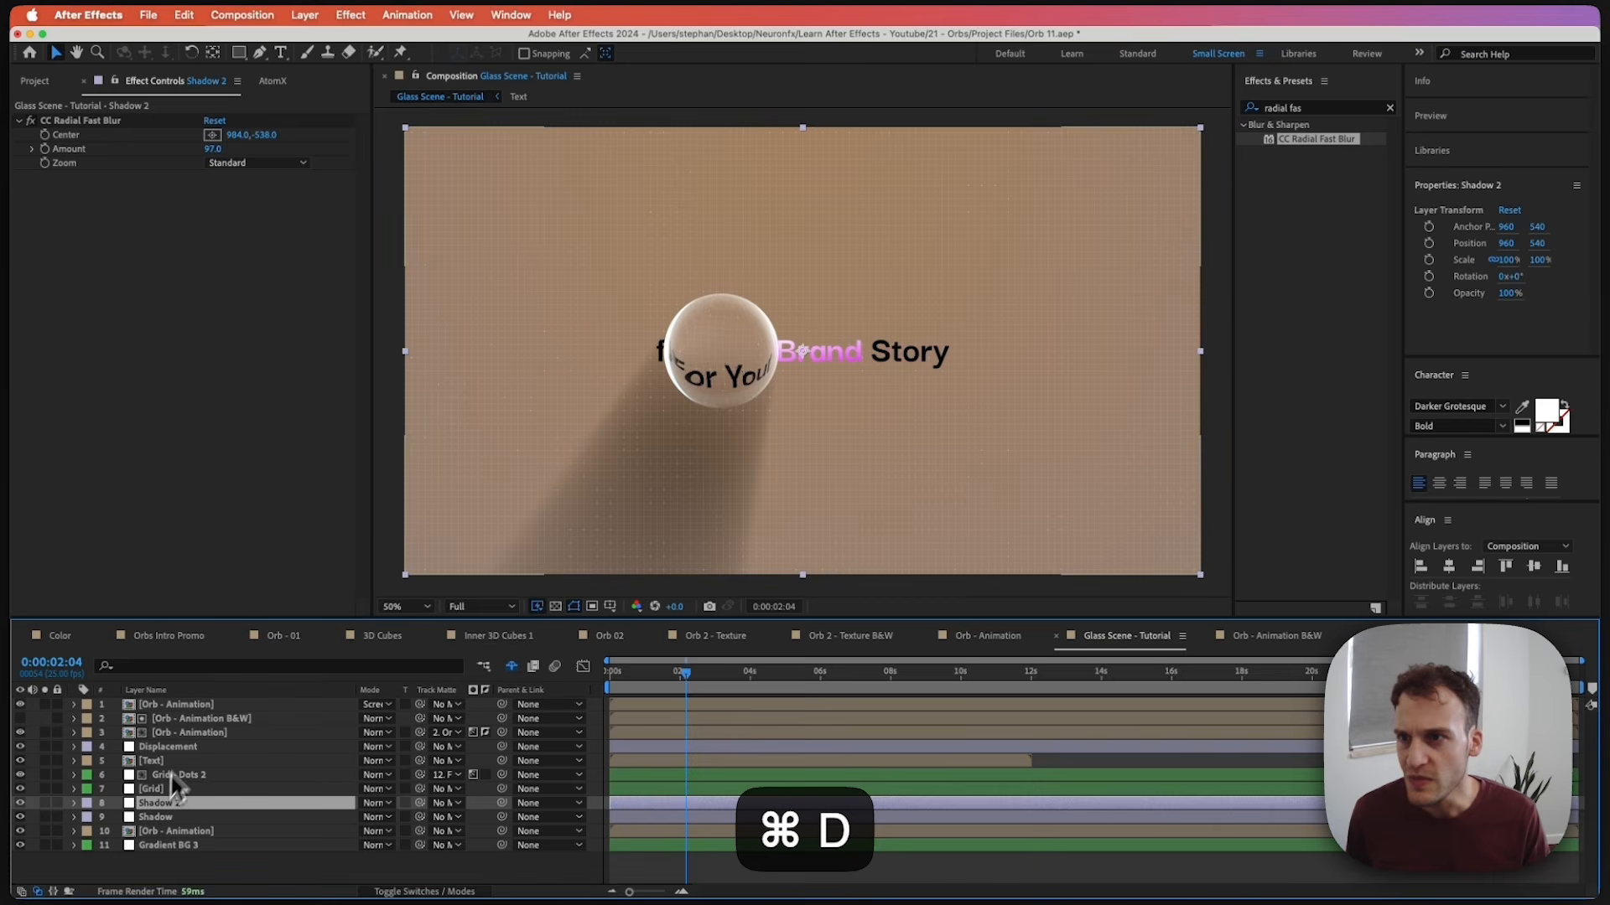
left_click_drag(206, 151, 210, 151)
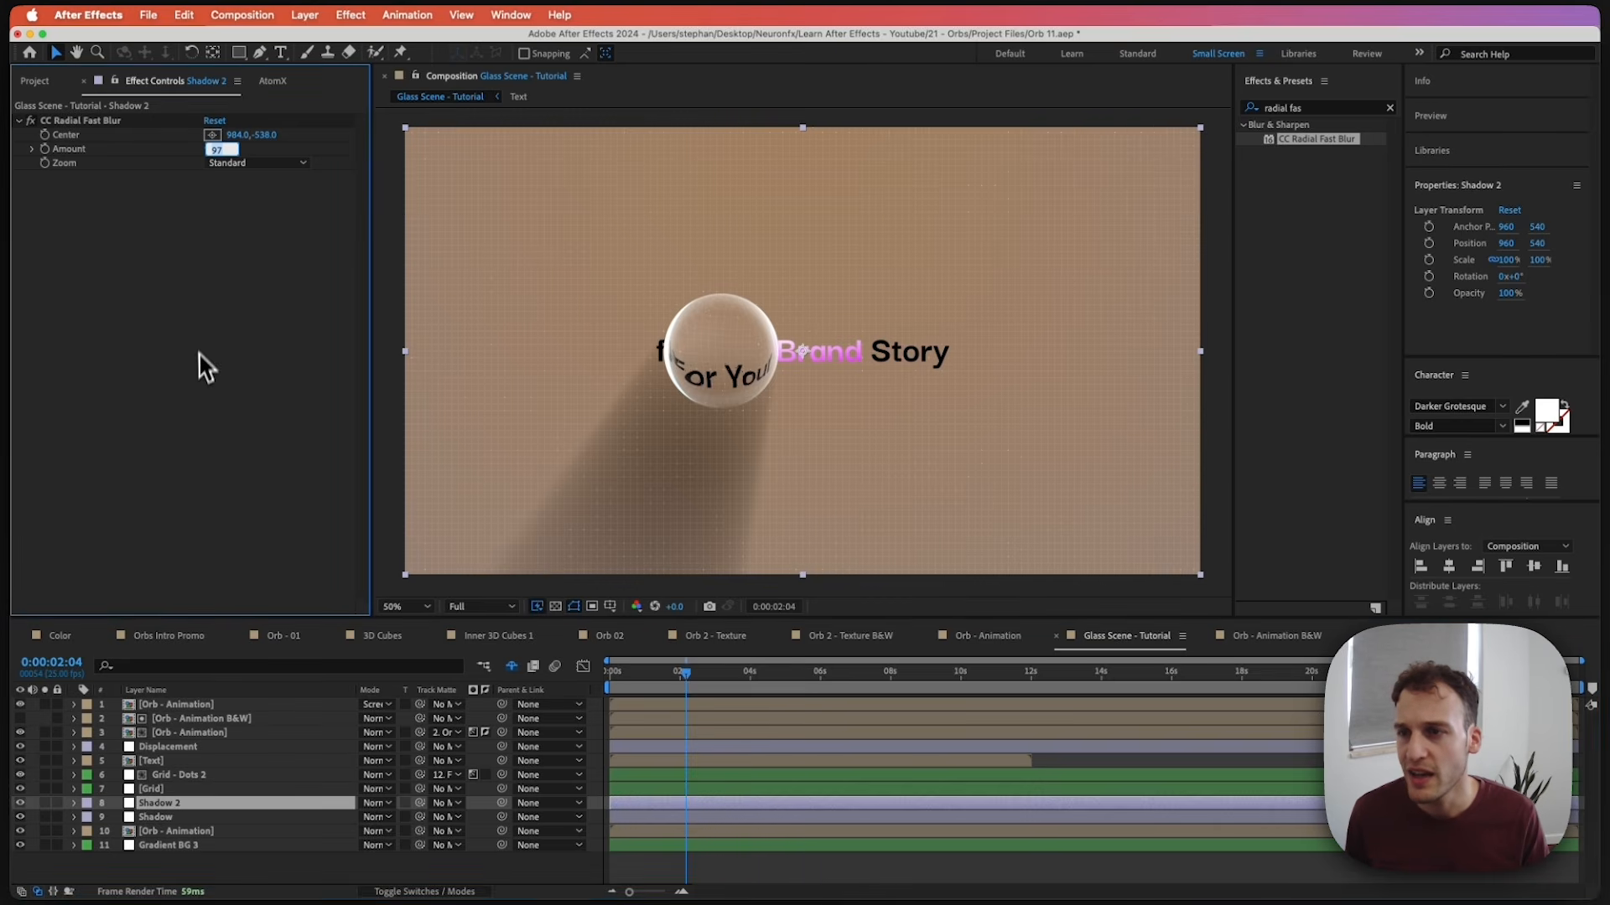
type("30")
key("Return")
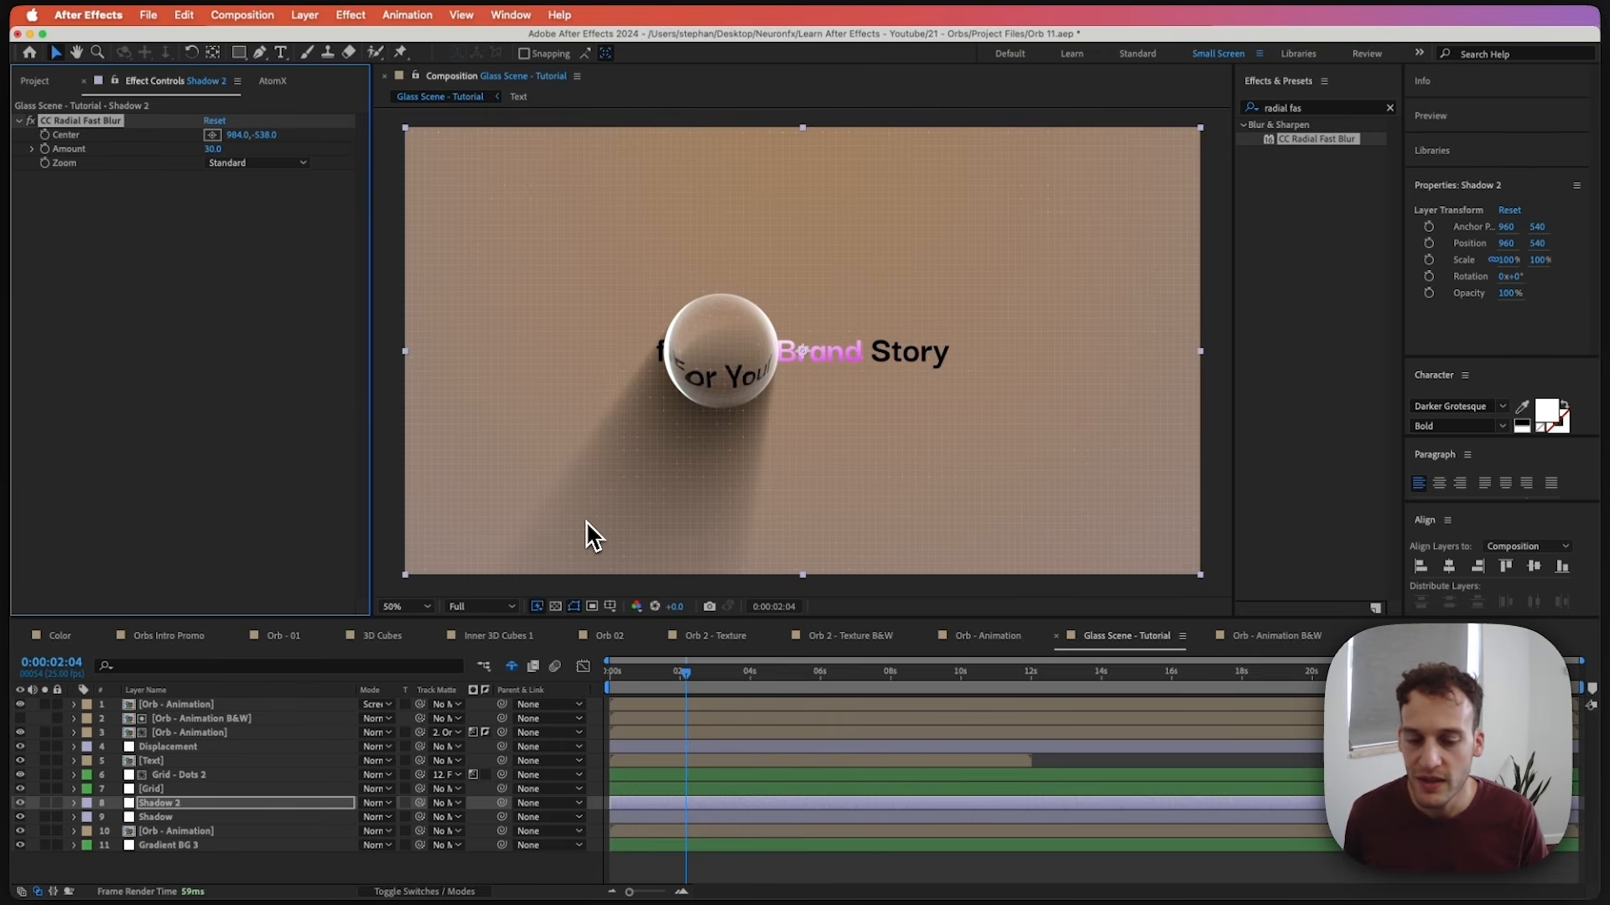
key("space")
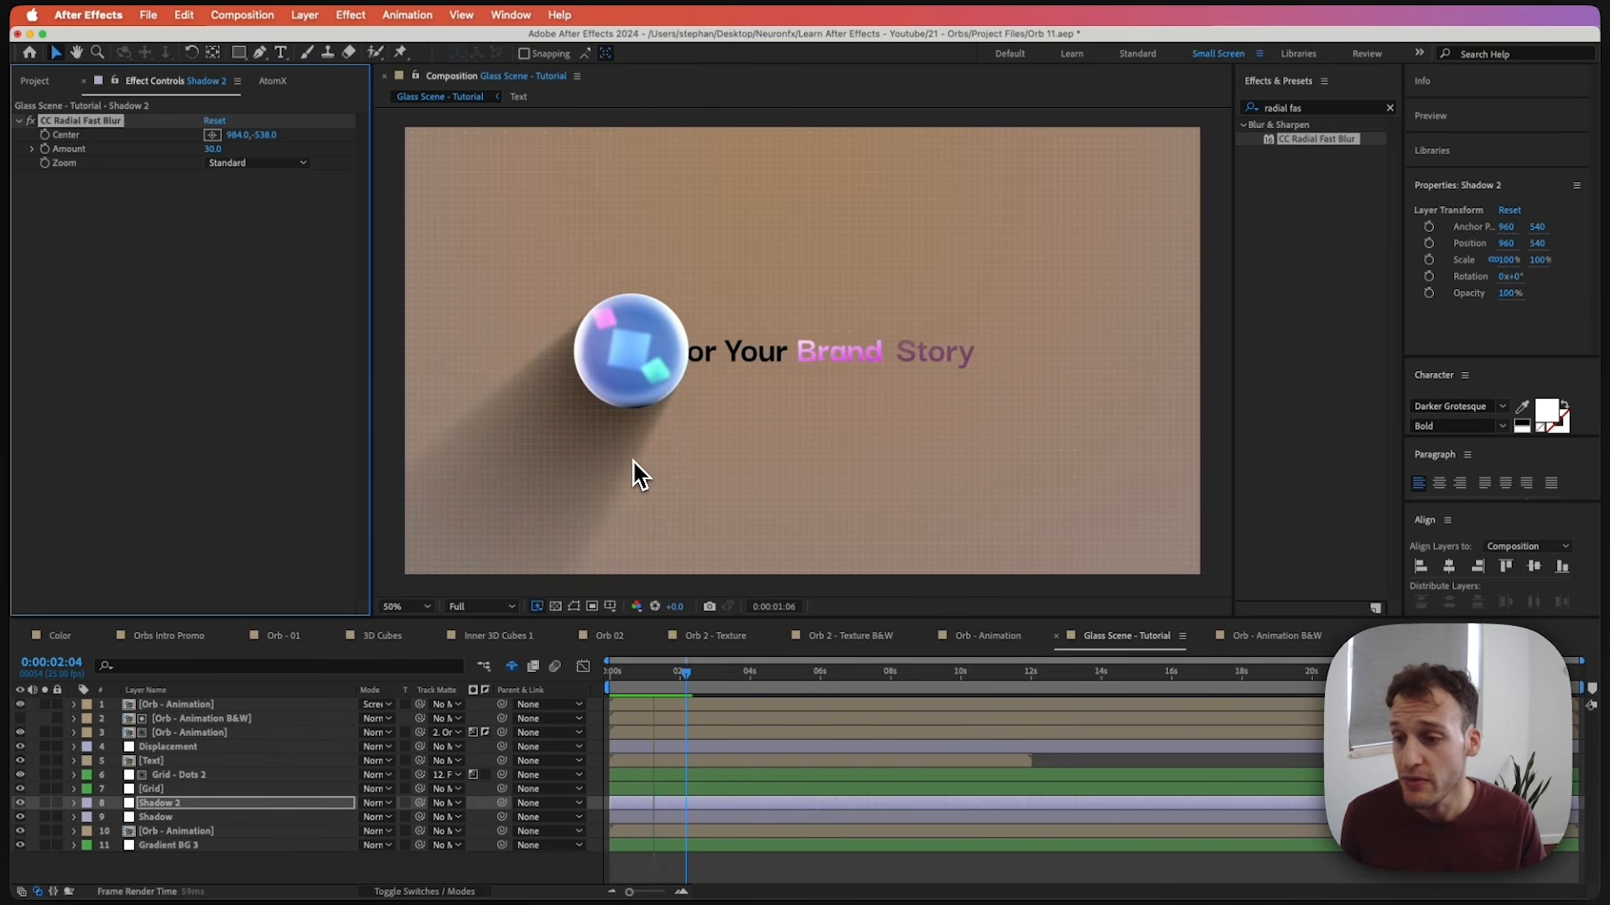
key("space")
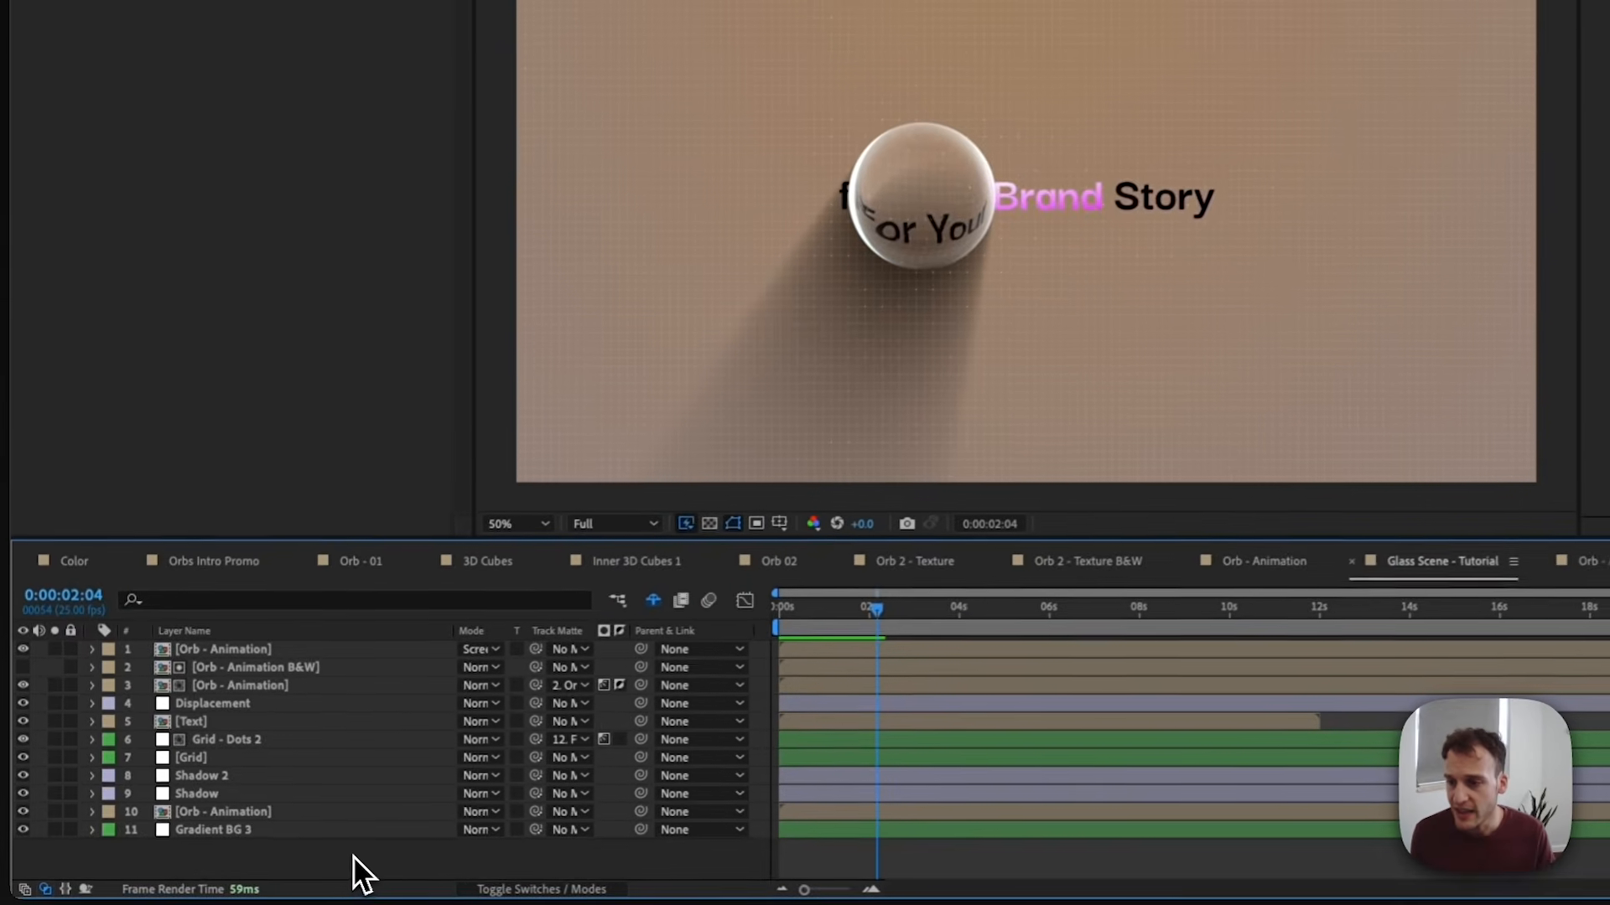
Add a new adjustment layer at the top of the layer stack and name it Glow.
right_click(297, 864)
mouse_move(441, 880)
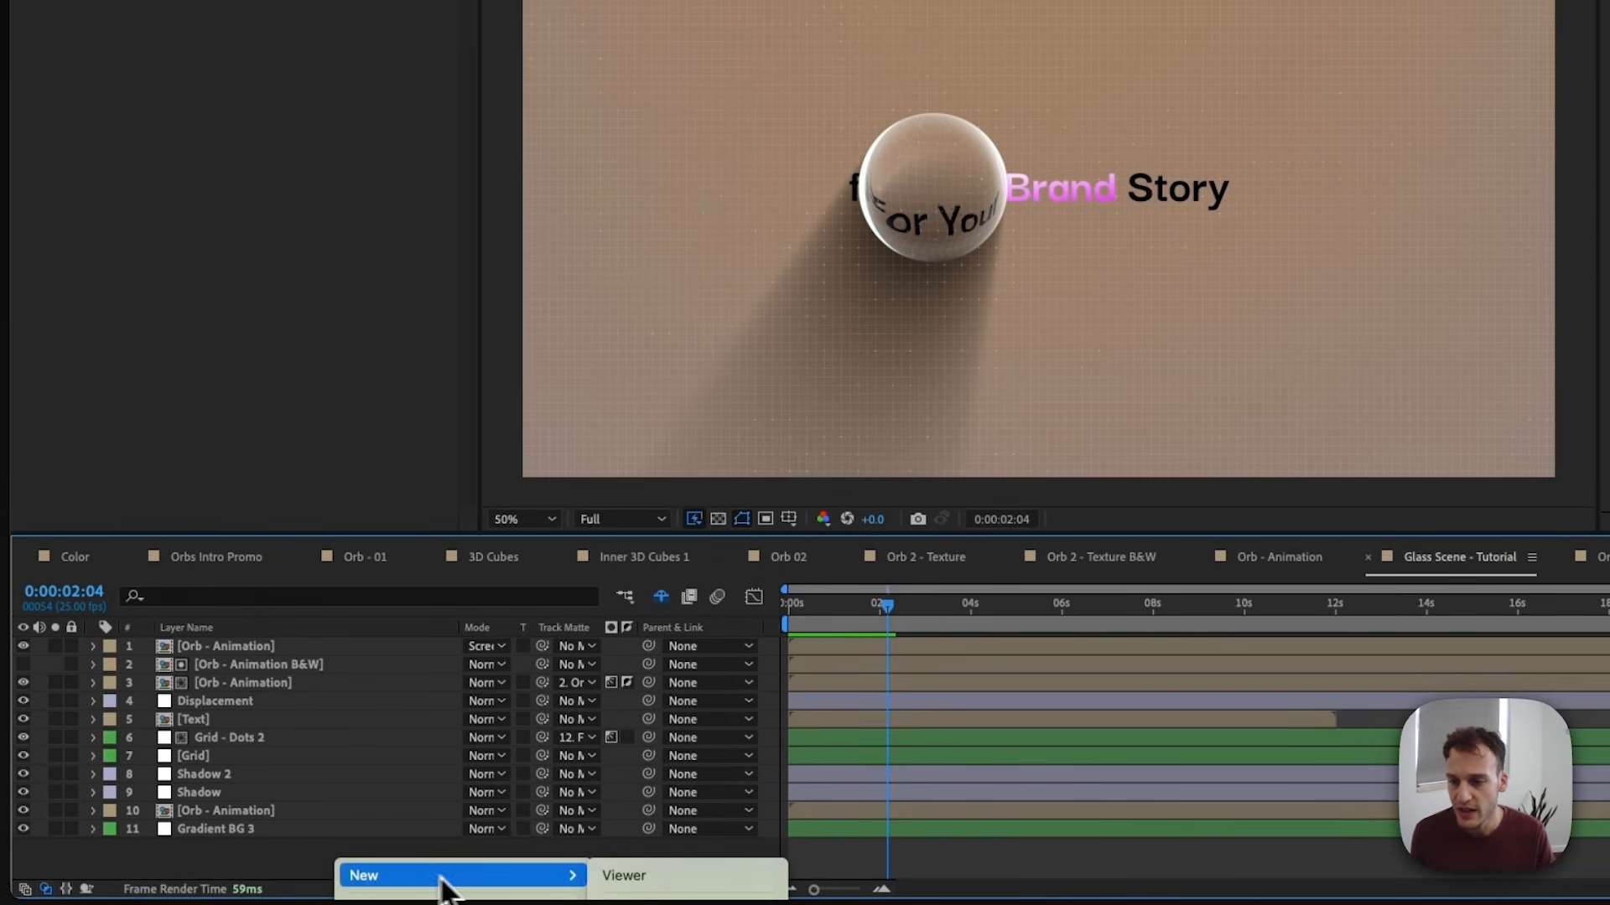
left_click(658, 900)
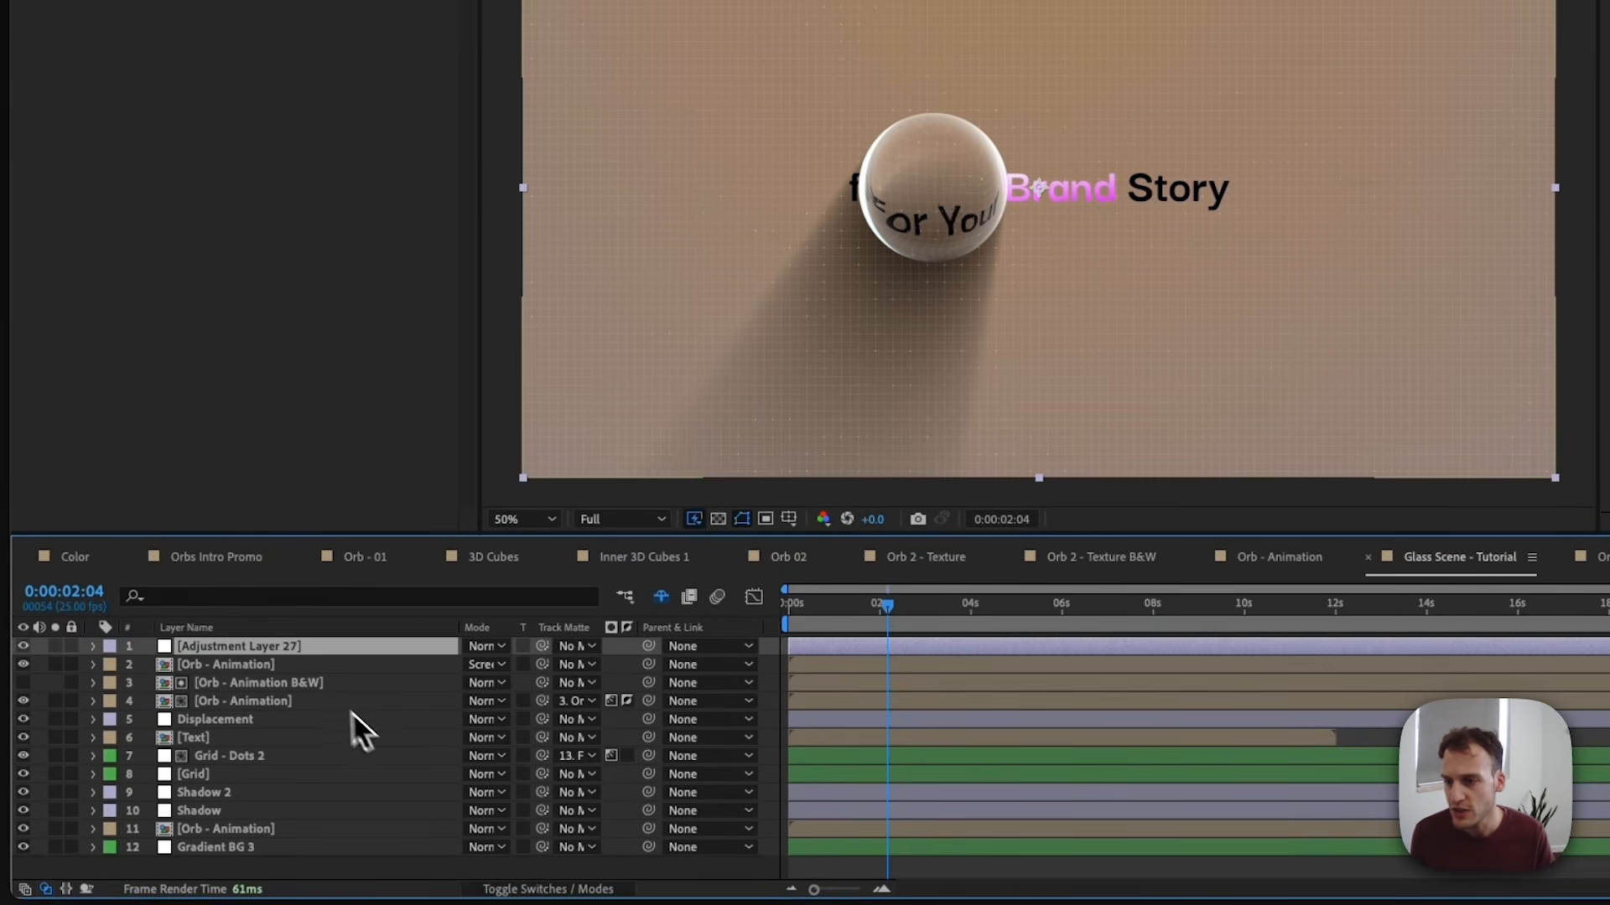
key("Return")
type("Glow")
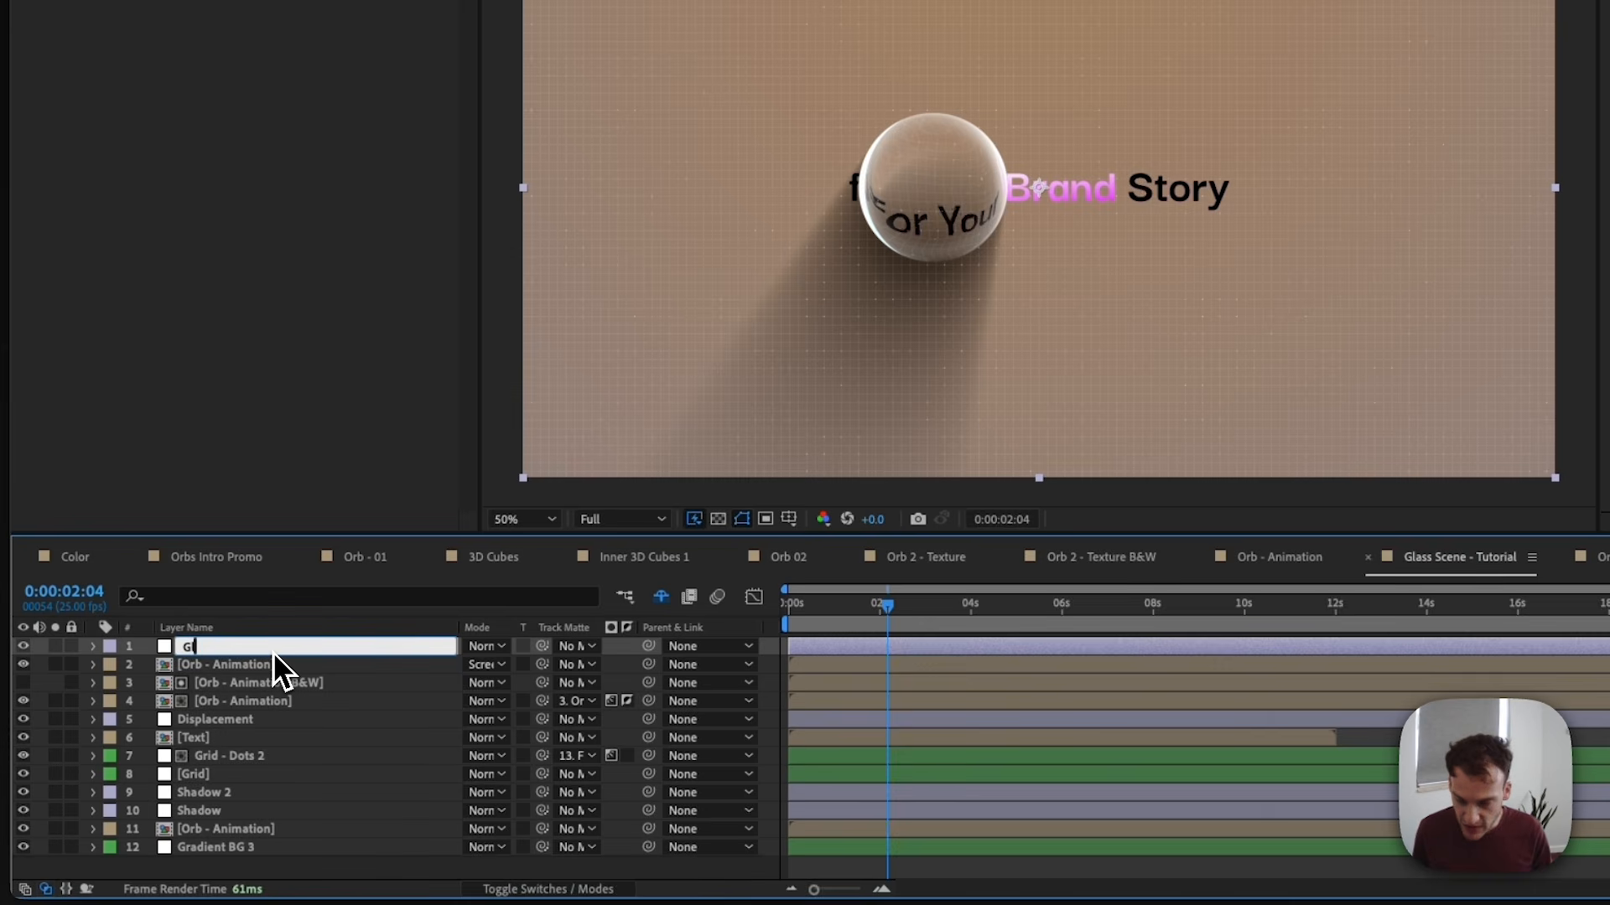
key("Return")
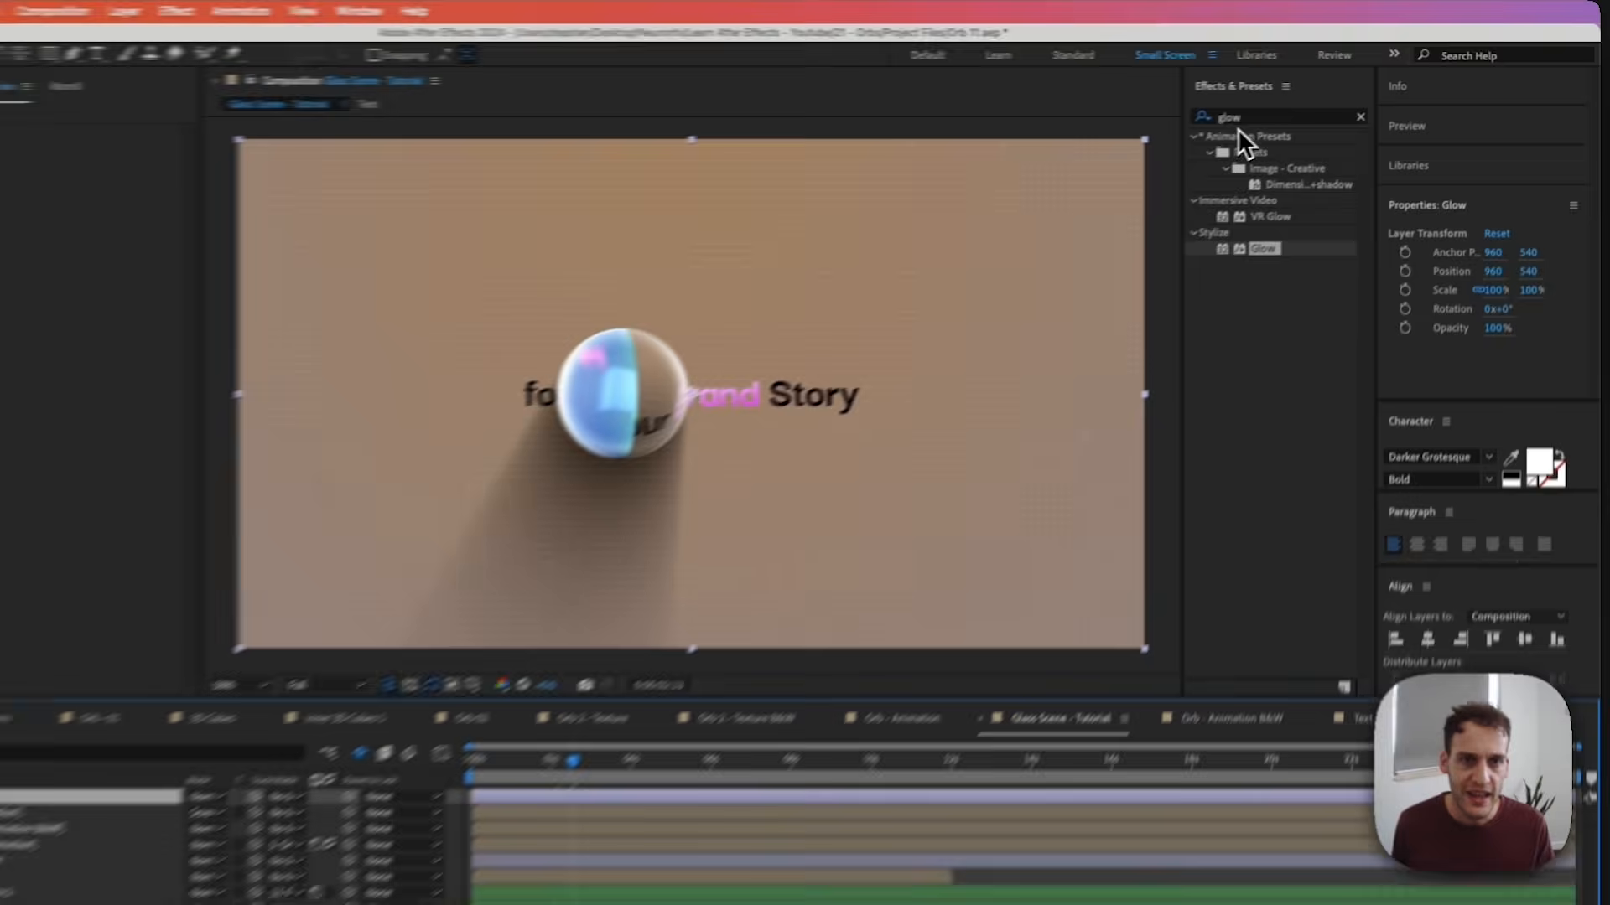
Apply the Curves effect to the Glow adjustment layer and add the stylize Glow effect below it.
left_click(1281, 112)
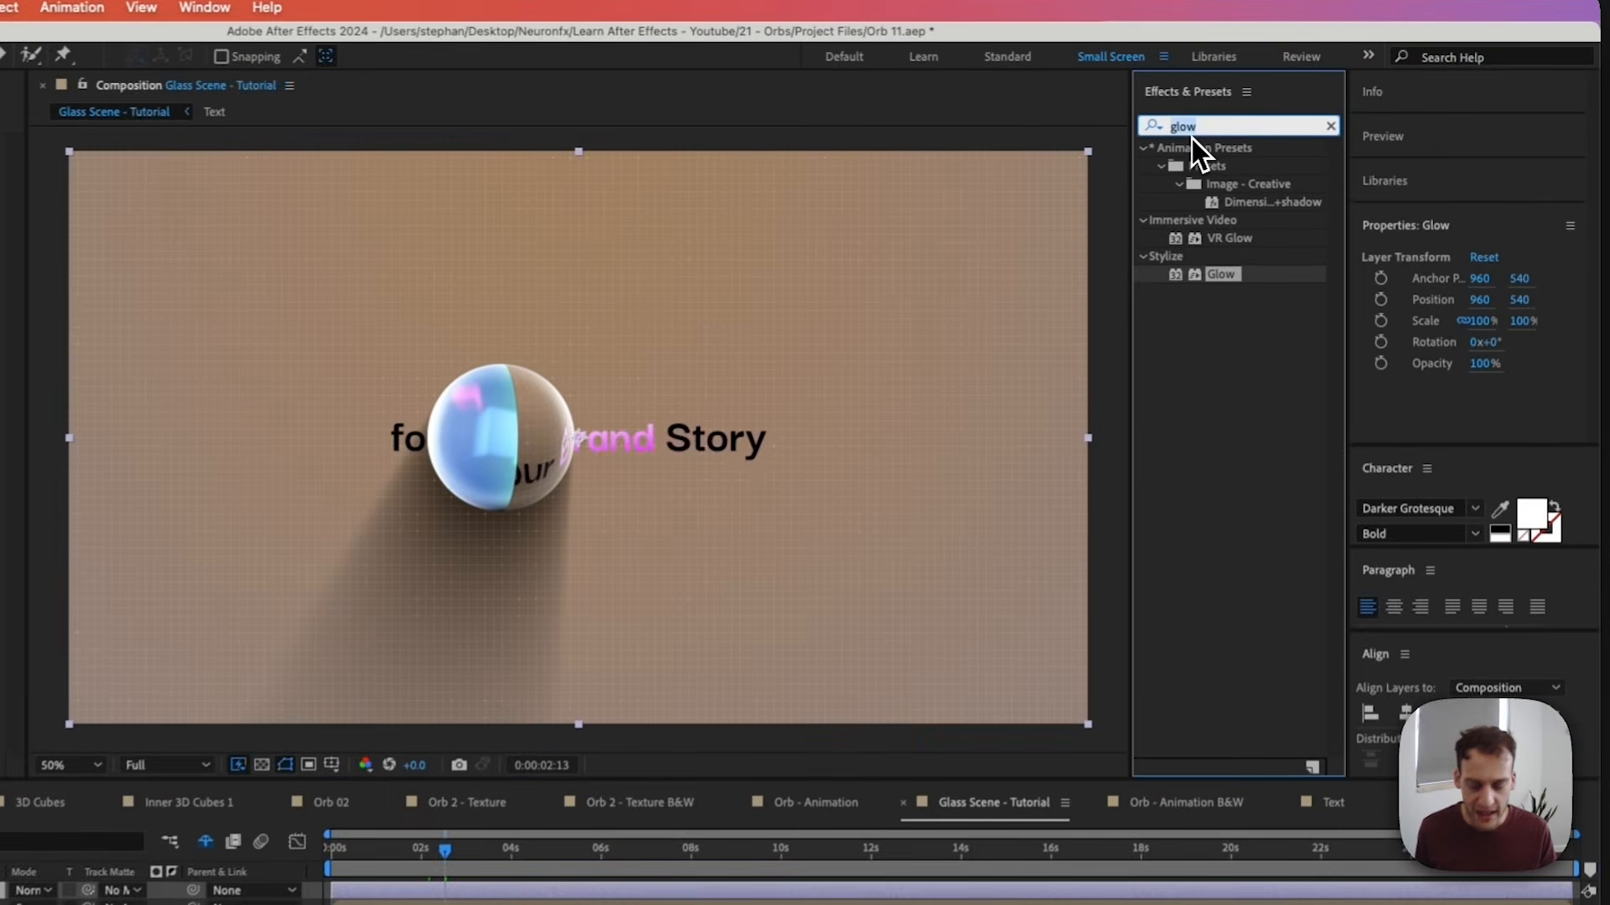
type("cur")
left_click_drag(1214, 478, 216, 191)
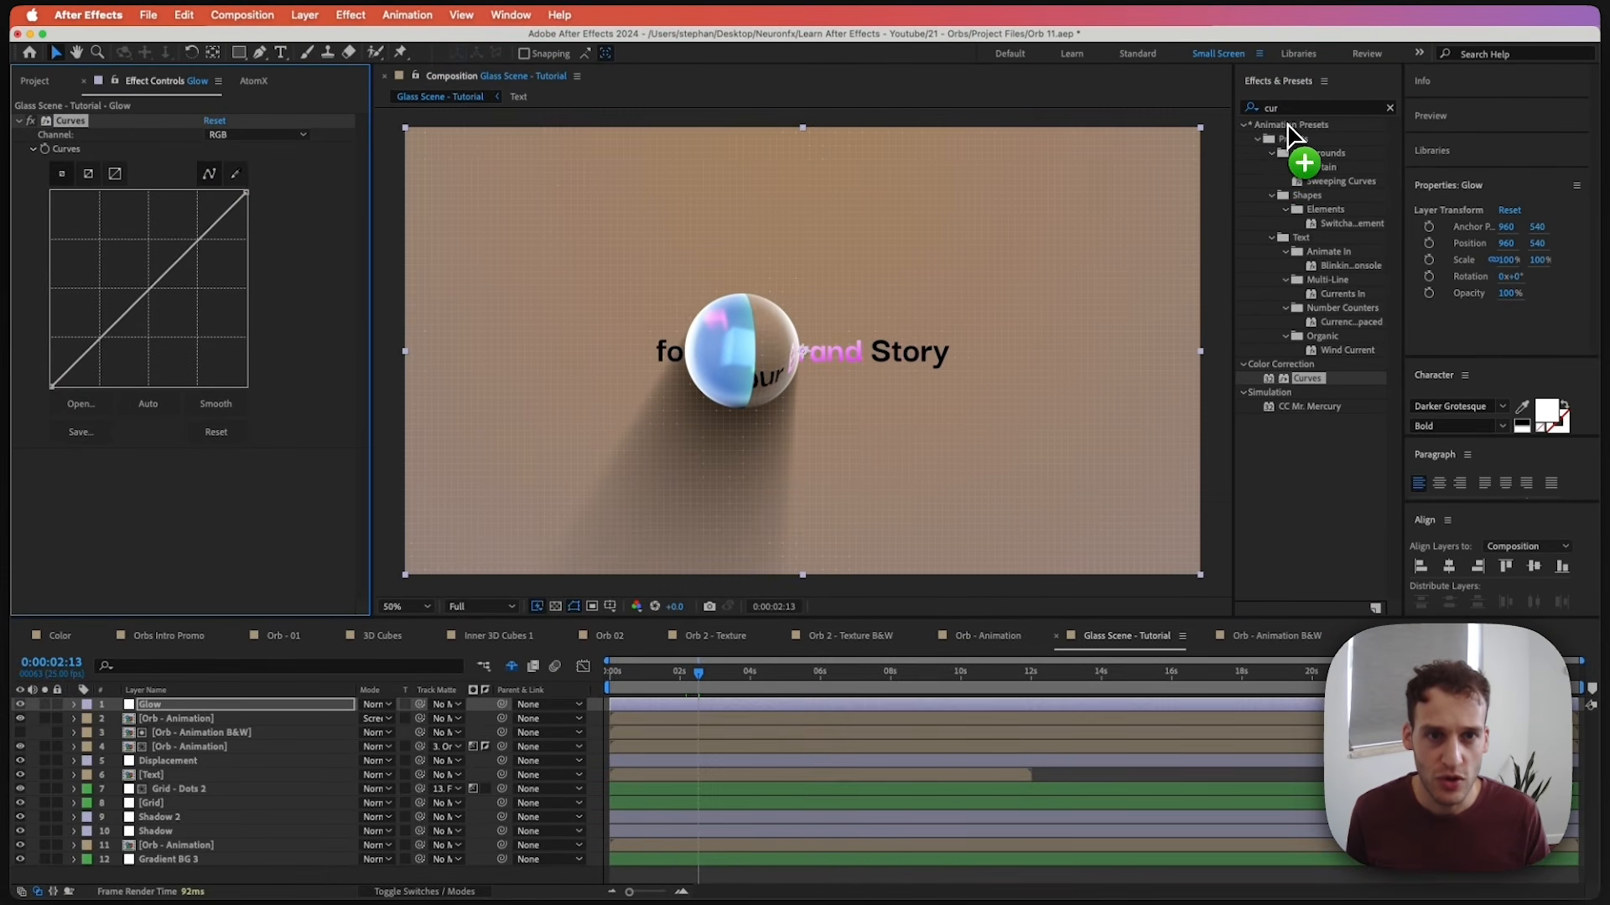
left_click(1286, 114)
type("glow")
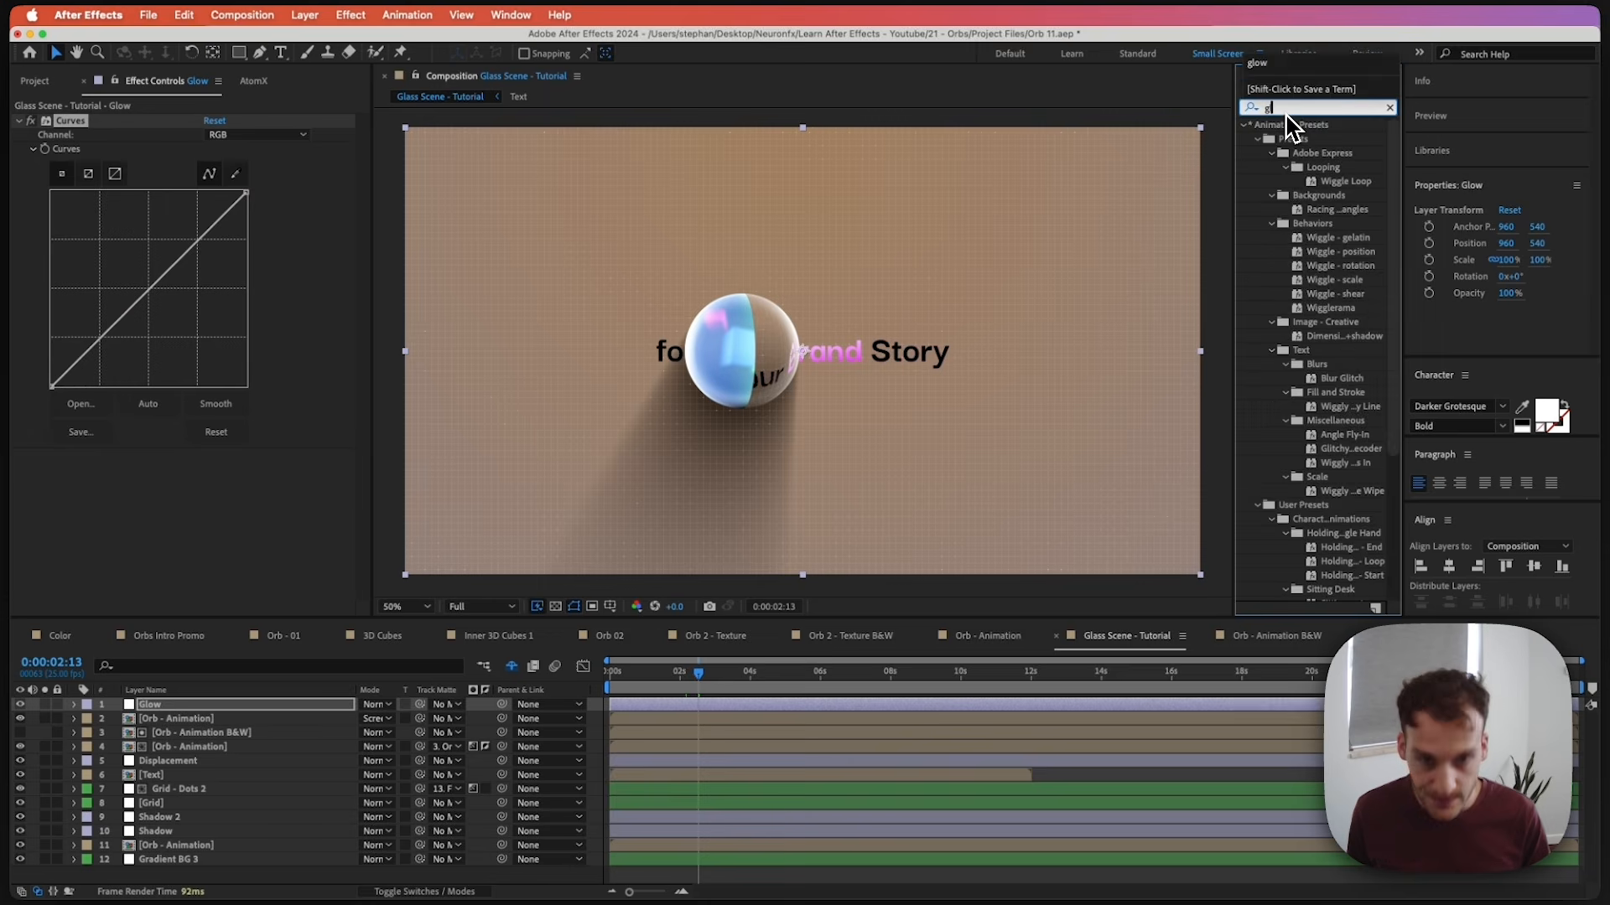
left_click_drag(1304, 223, 218, 484)
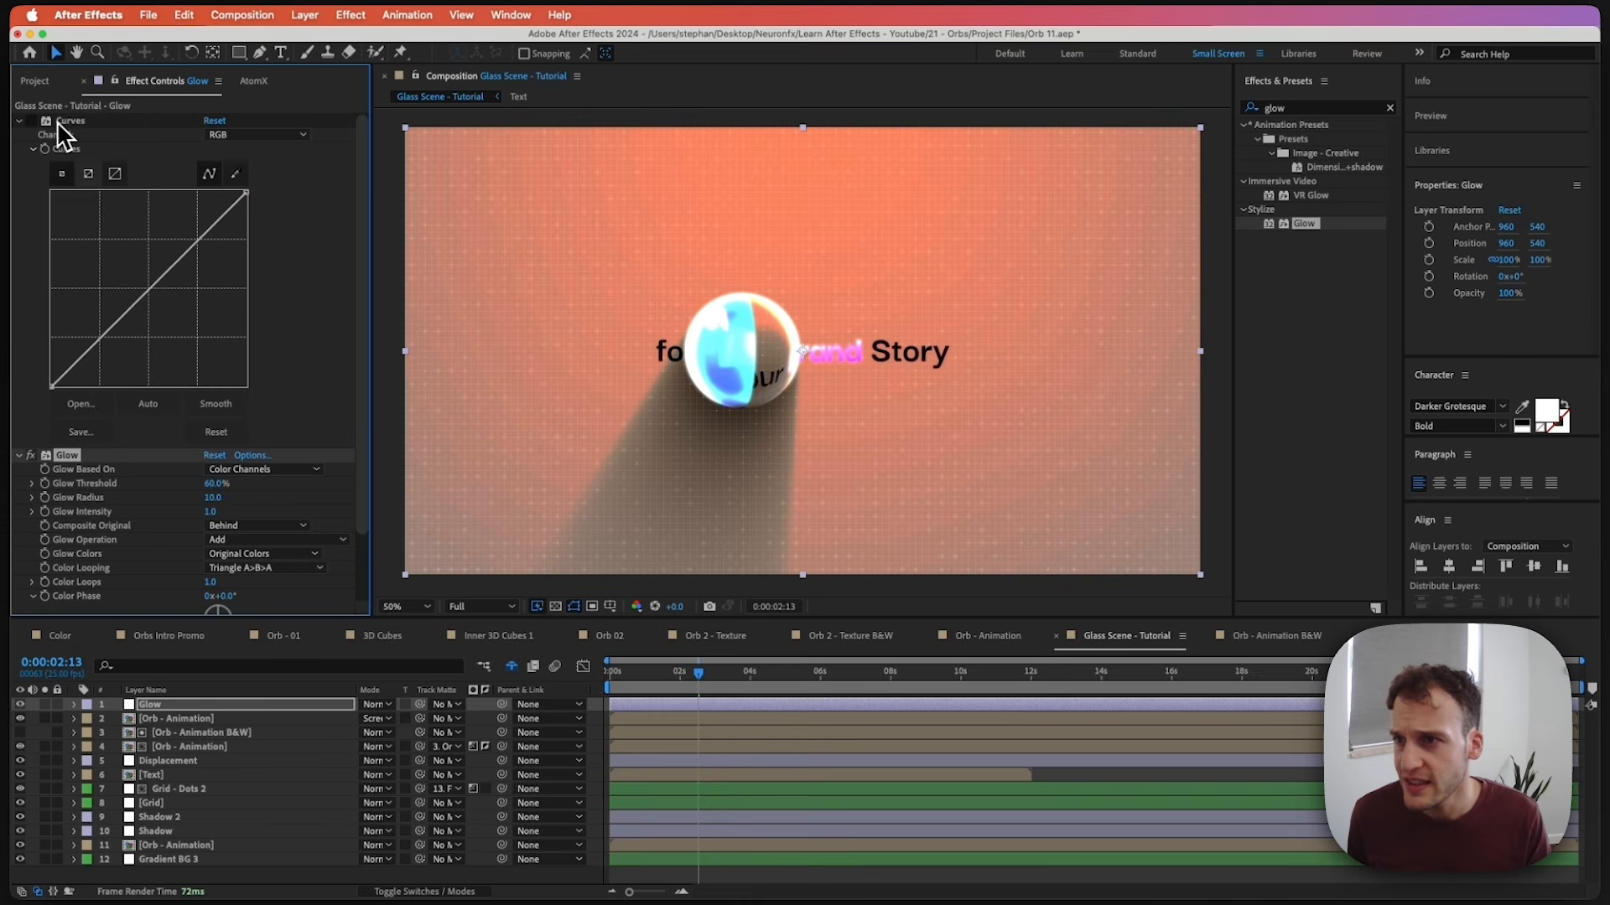
Set the Glow effect's radius to 180 and its threshold to 70%.
left_click(220, 500)
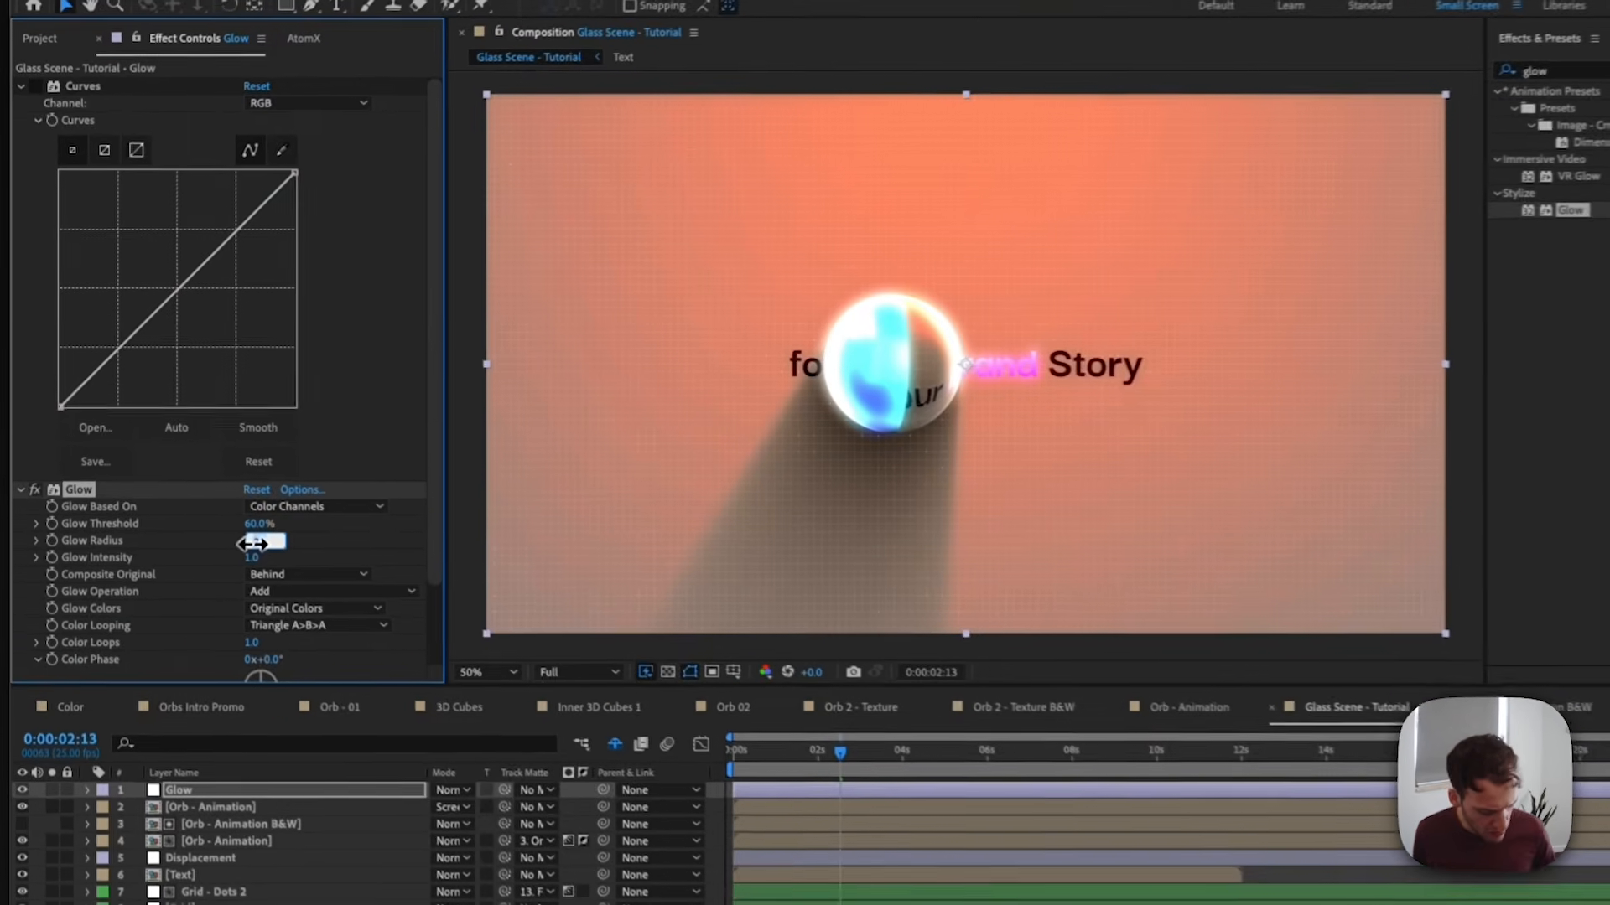
type("180")
key("Return")
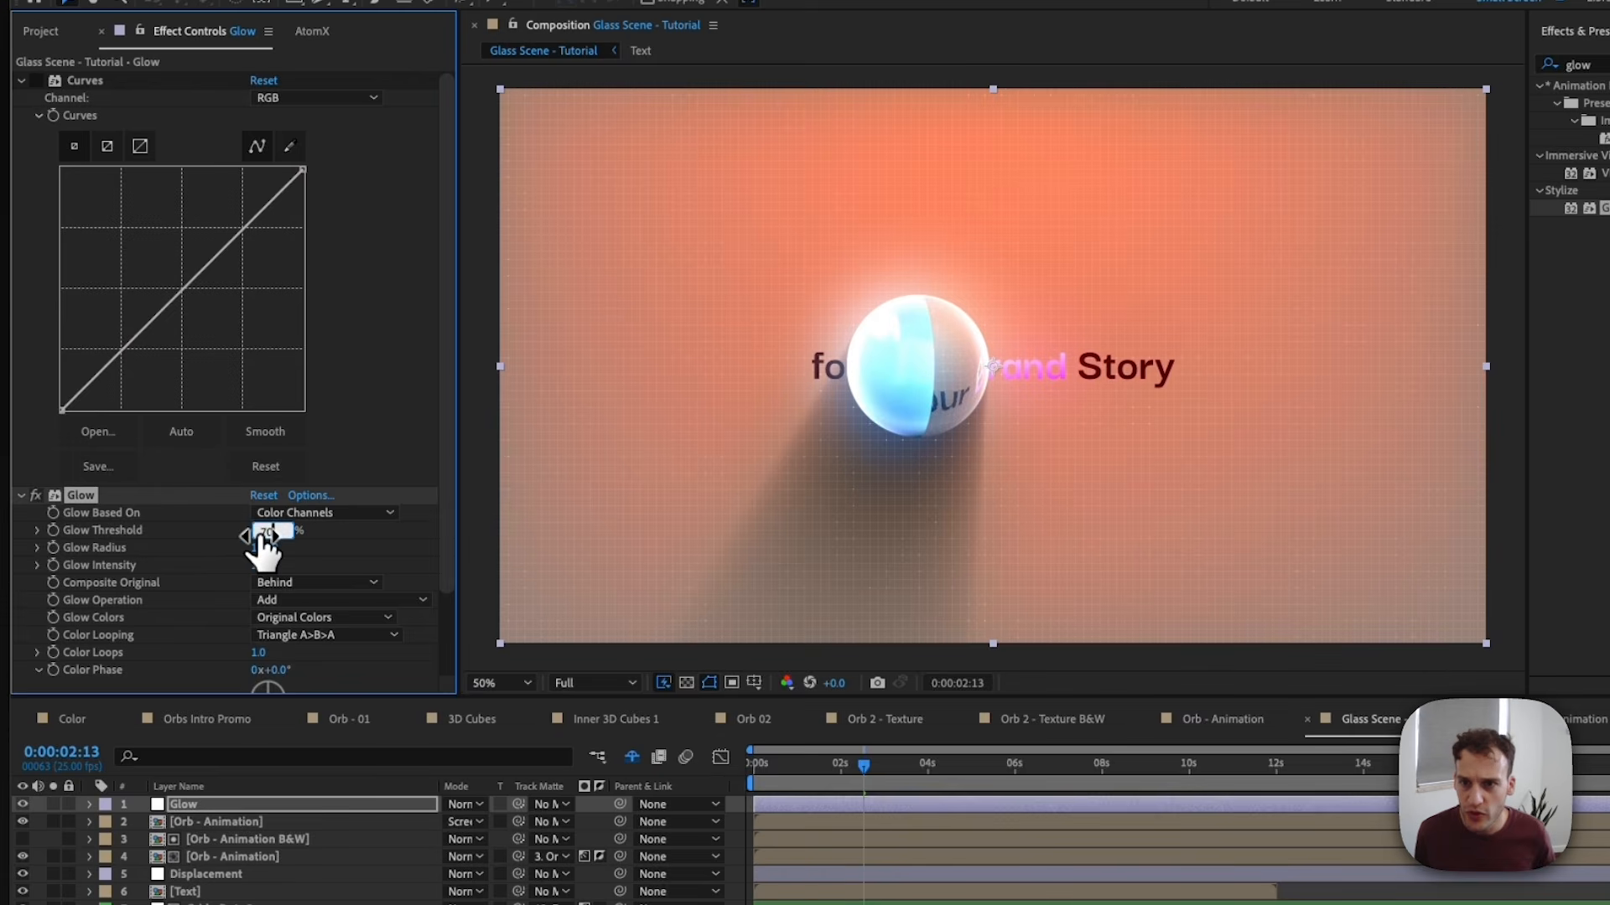
left_click_drag(261, 535, 263, 535)
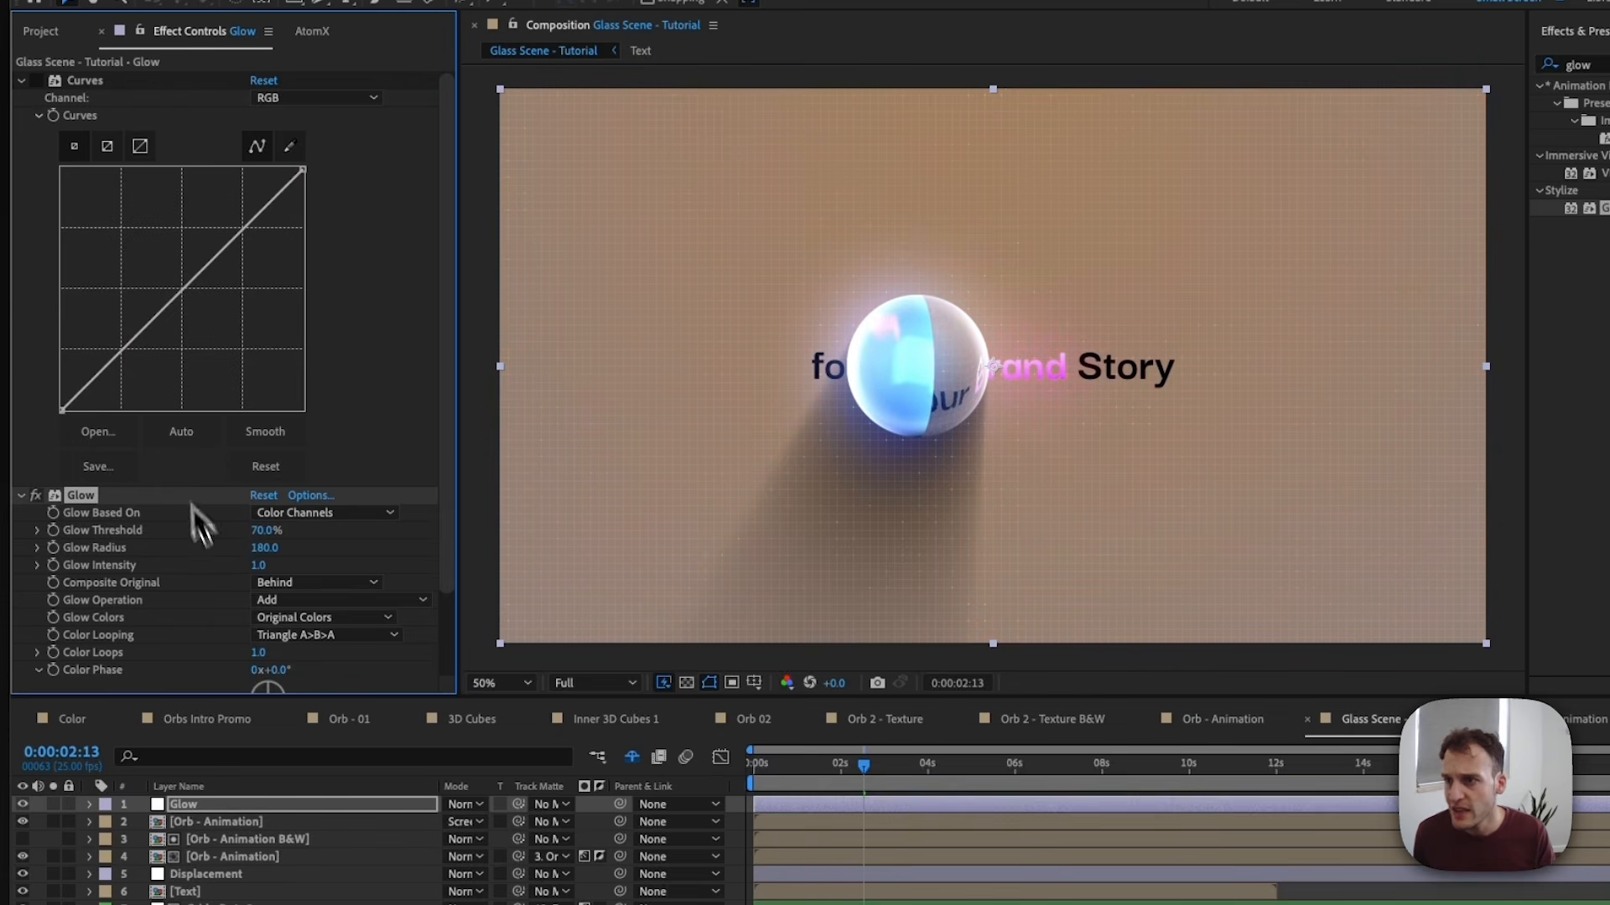
Shape the RGB curve on the Glow layer into an S-curve by raising the highlights and lowering the shadows.
left_click_drag(220, 252, 231, 217)
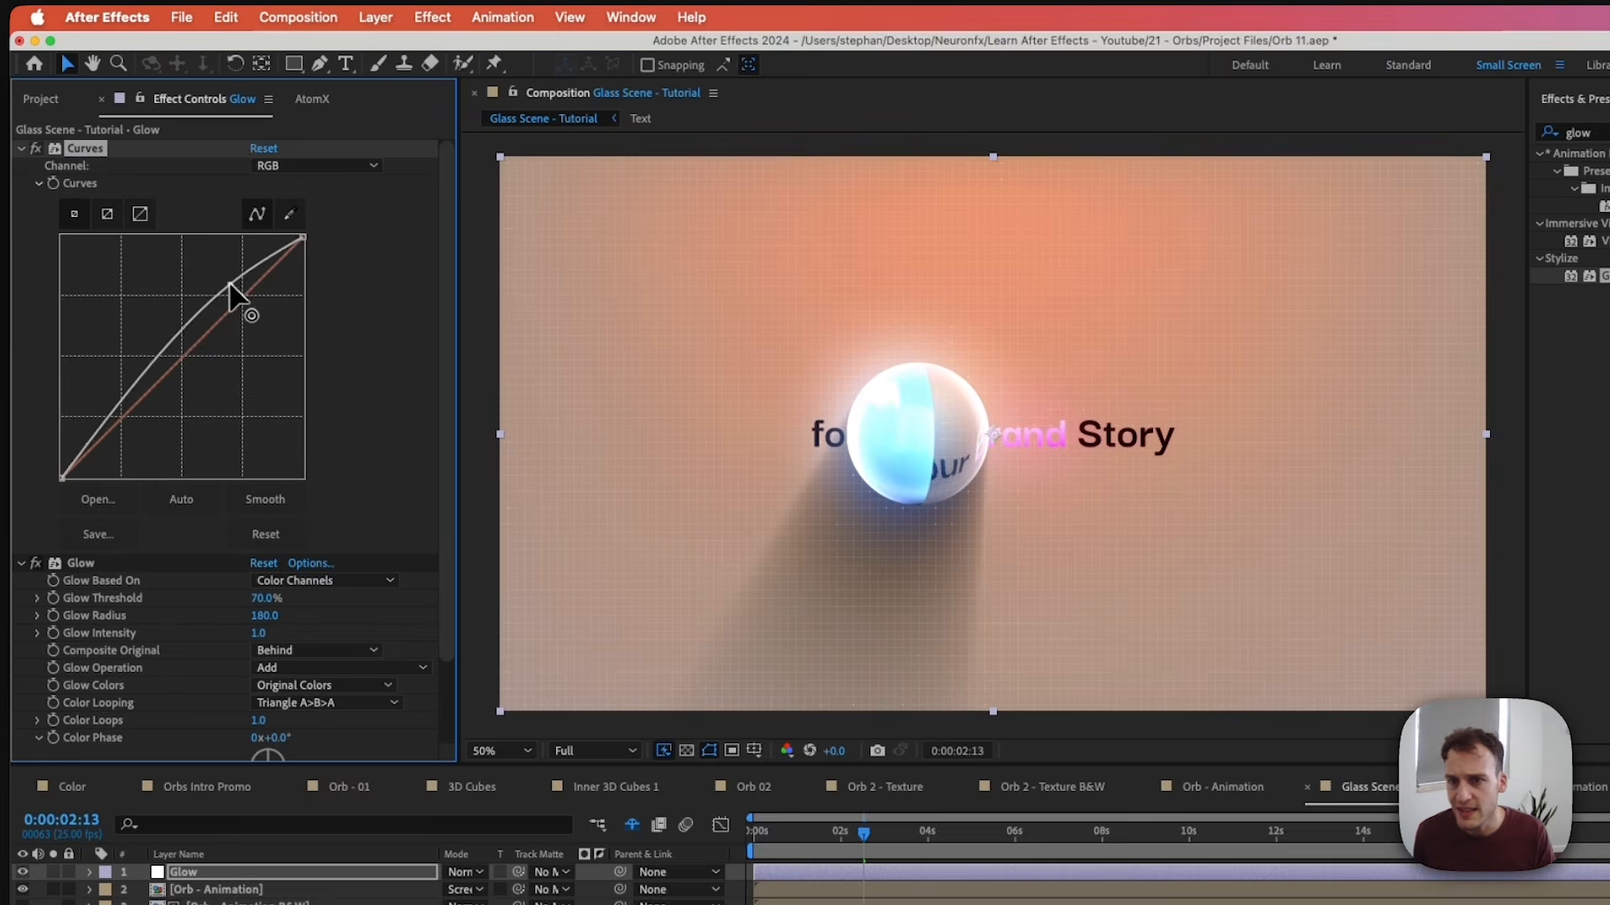
left_click_drag(229, 283, 234, 269)
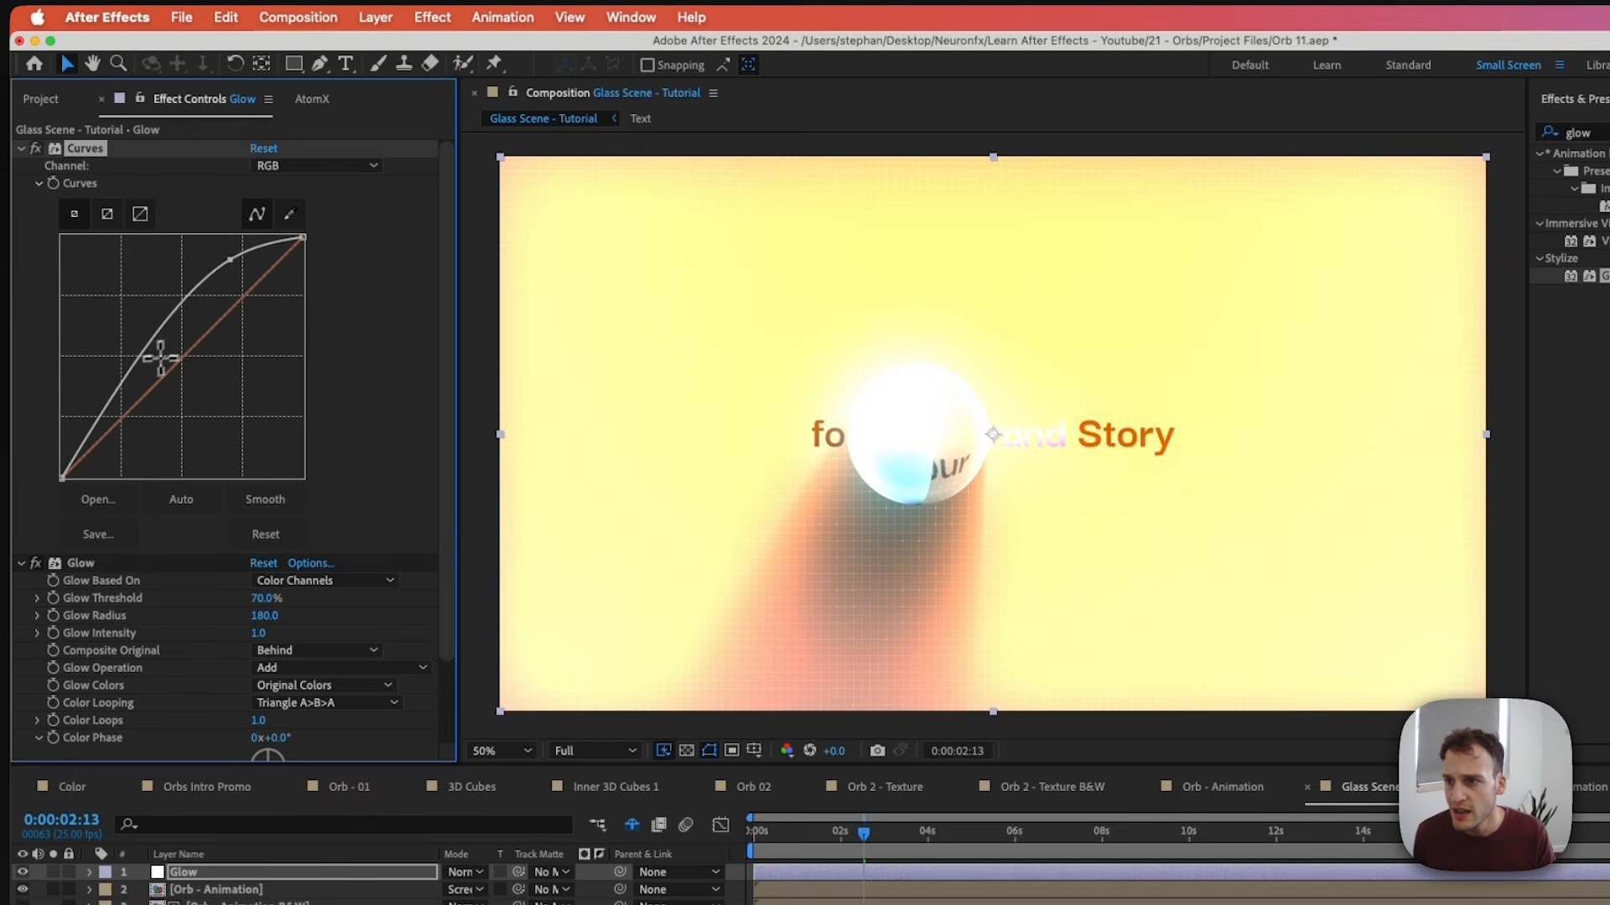
left_click(140, 358)
left_click_drag(140, 367, 147, 414)
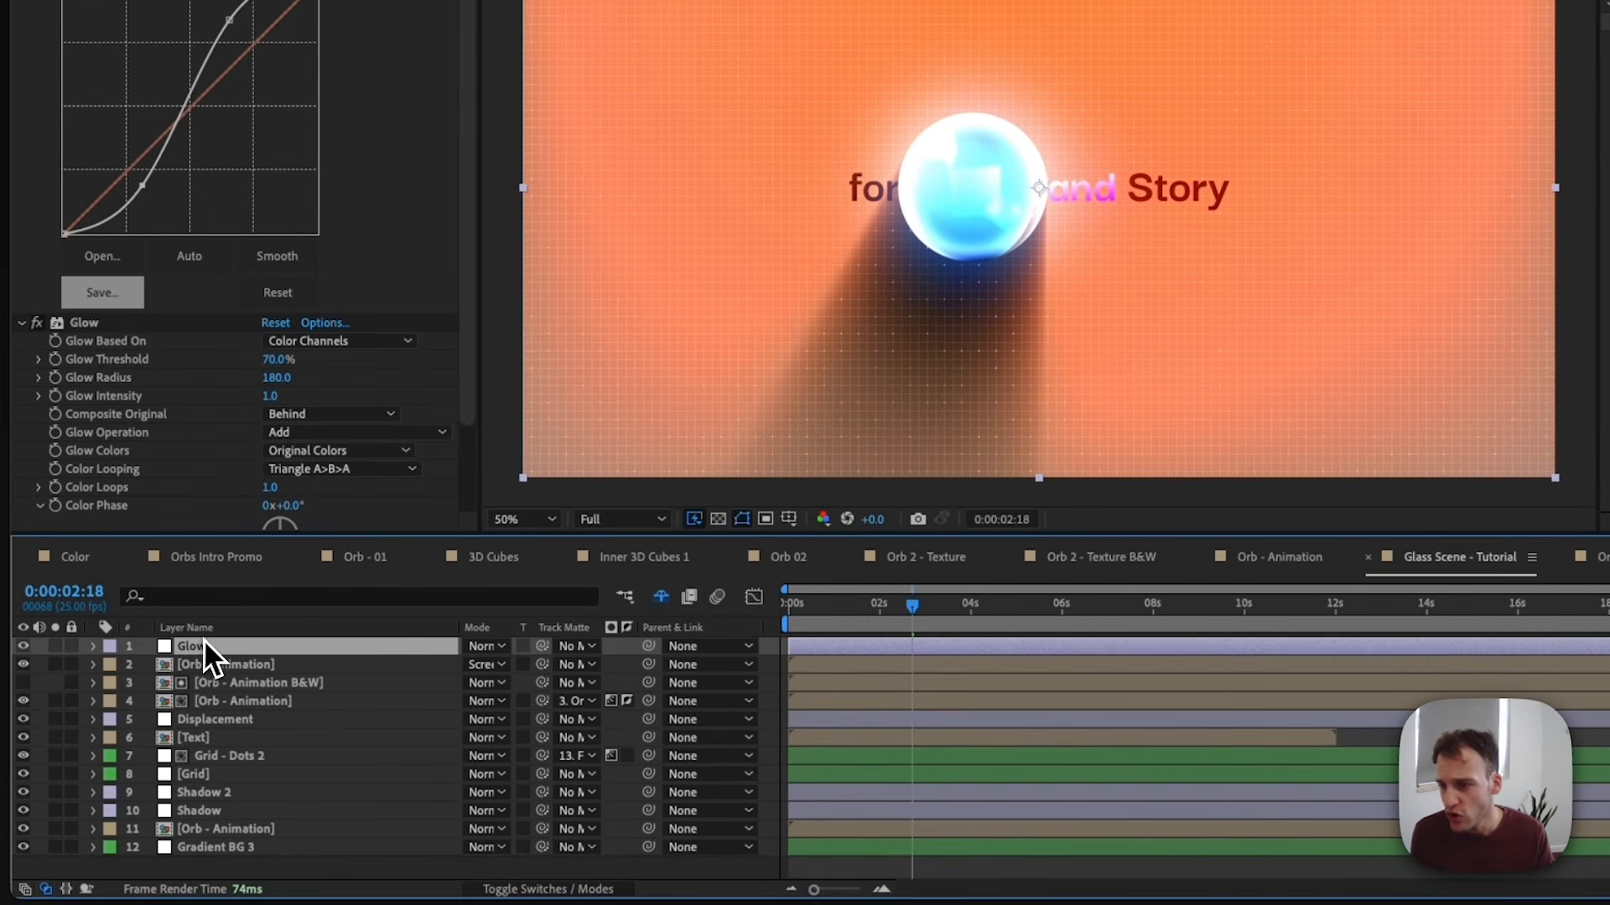
Move the Glow adjustment layer below the Text layer and check the frames around two seconds.
left_click_drag(203, 644, 220, 745)
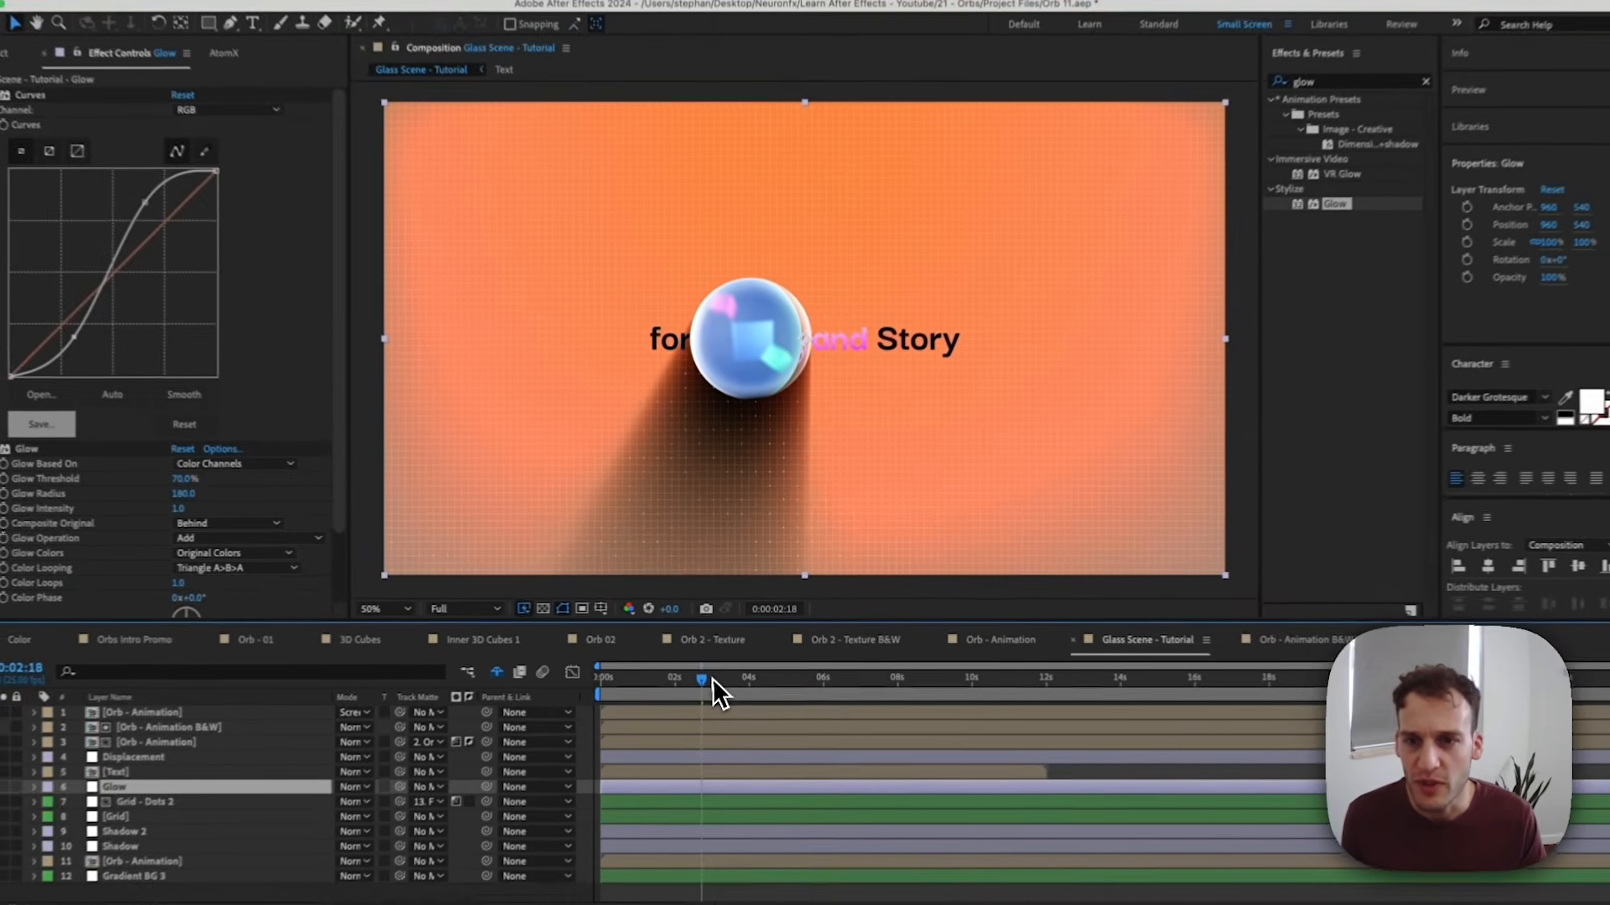
left_click_drag(711, 679, 677, 679)
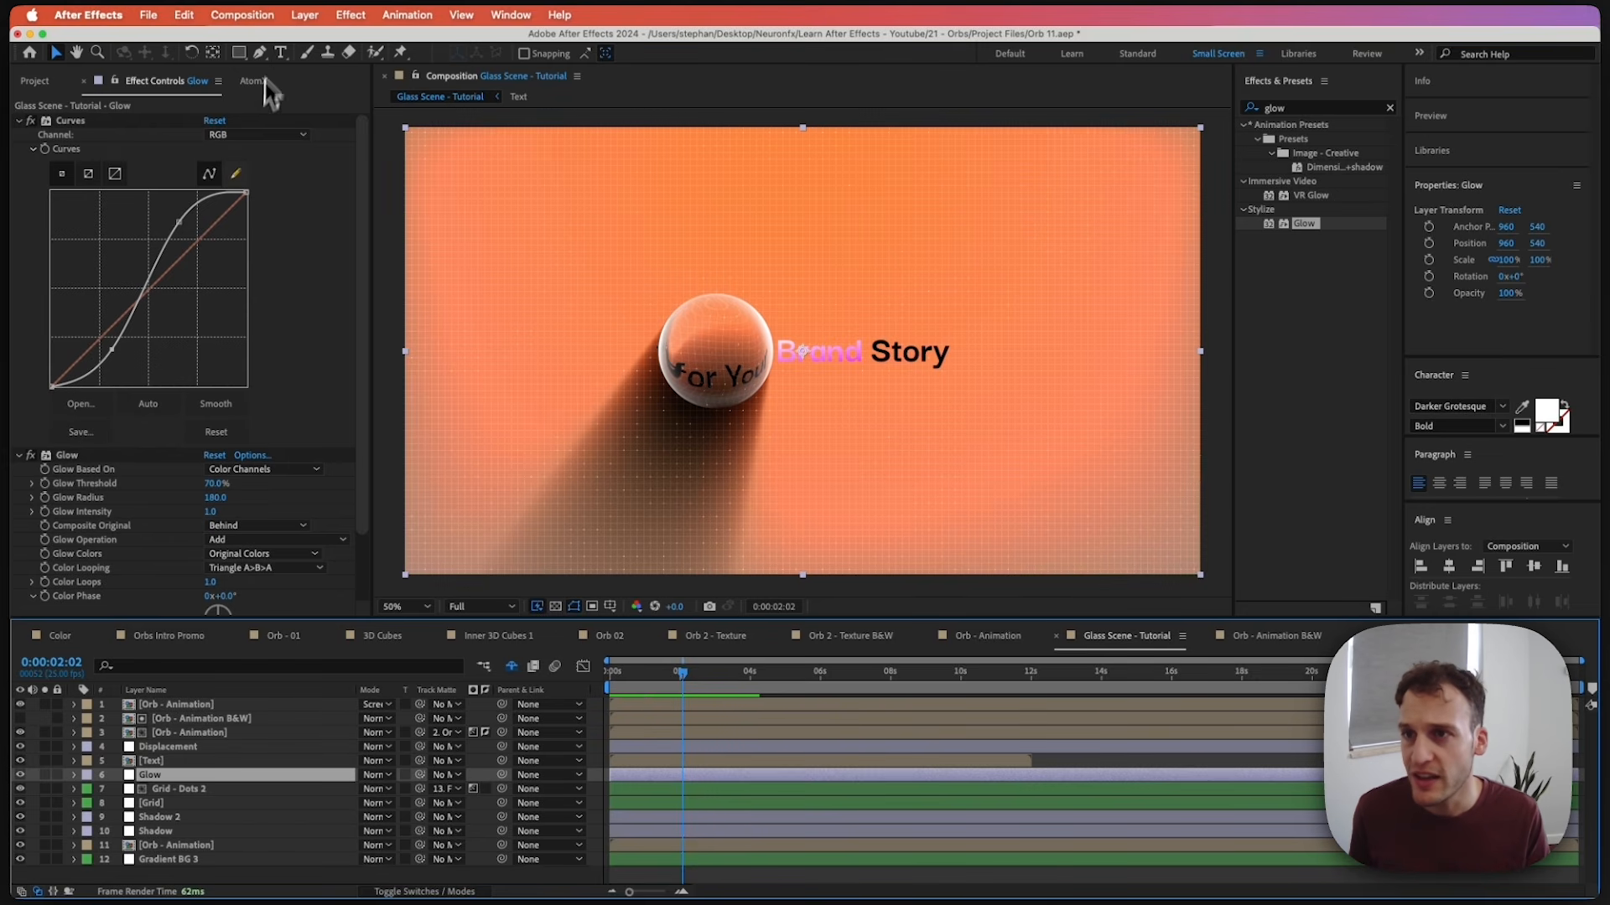
Add a new adjustment layer at the top of the Glass Scene - Tutorial layer stack.
left_click(305, 14)
mouse_move(311, 40)
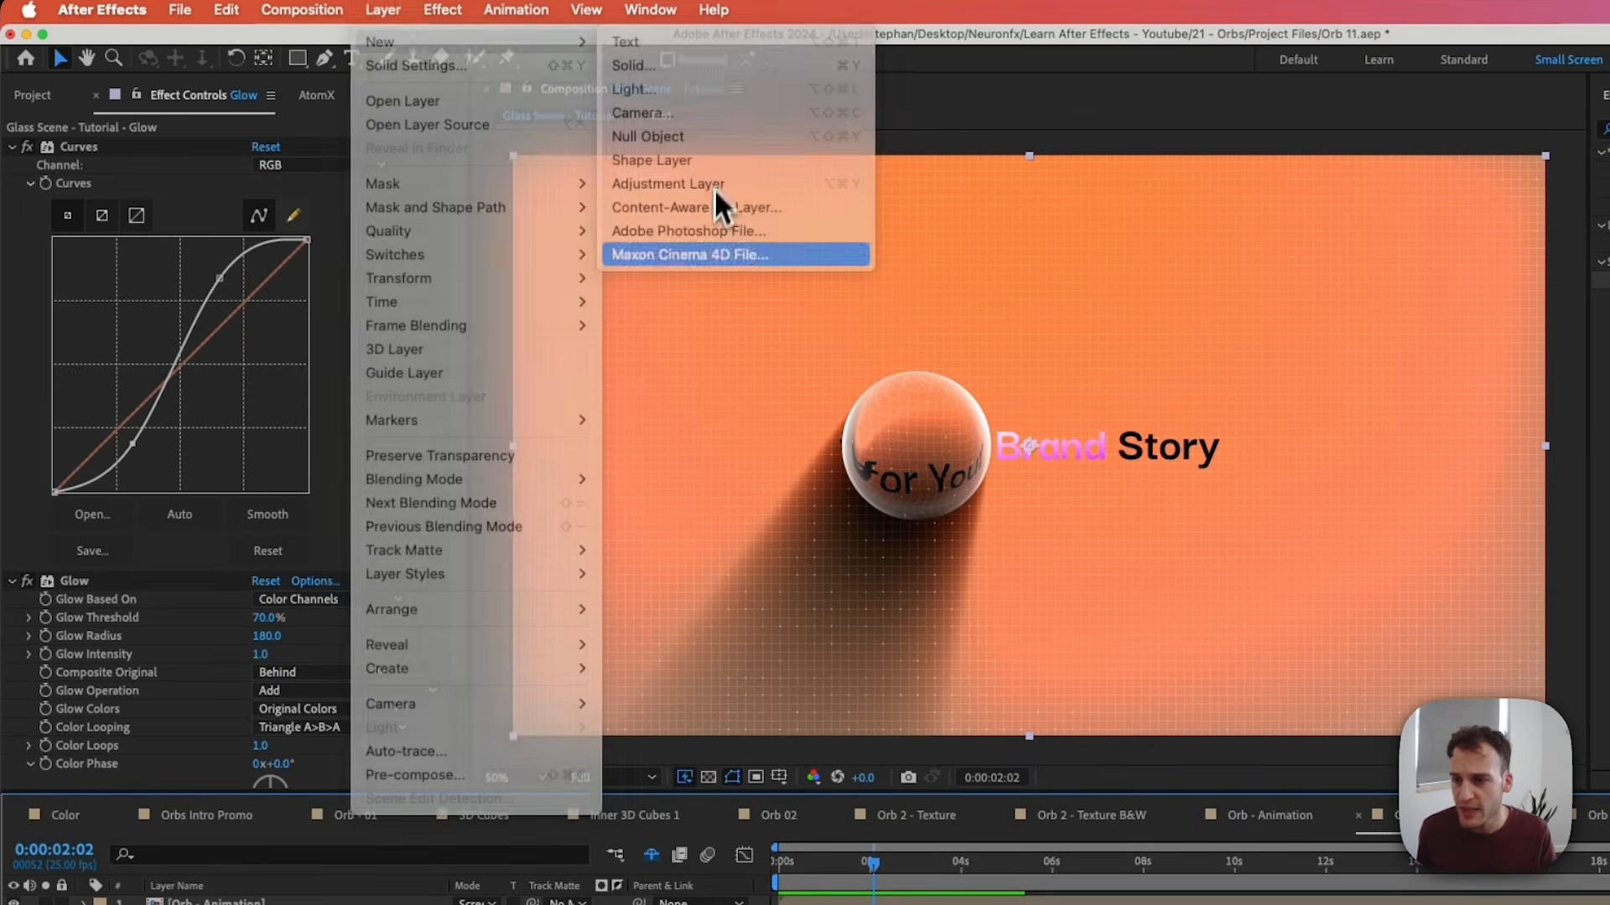
left_click(714, 186)
left_click_drag(238, 750, 223, 660)
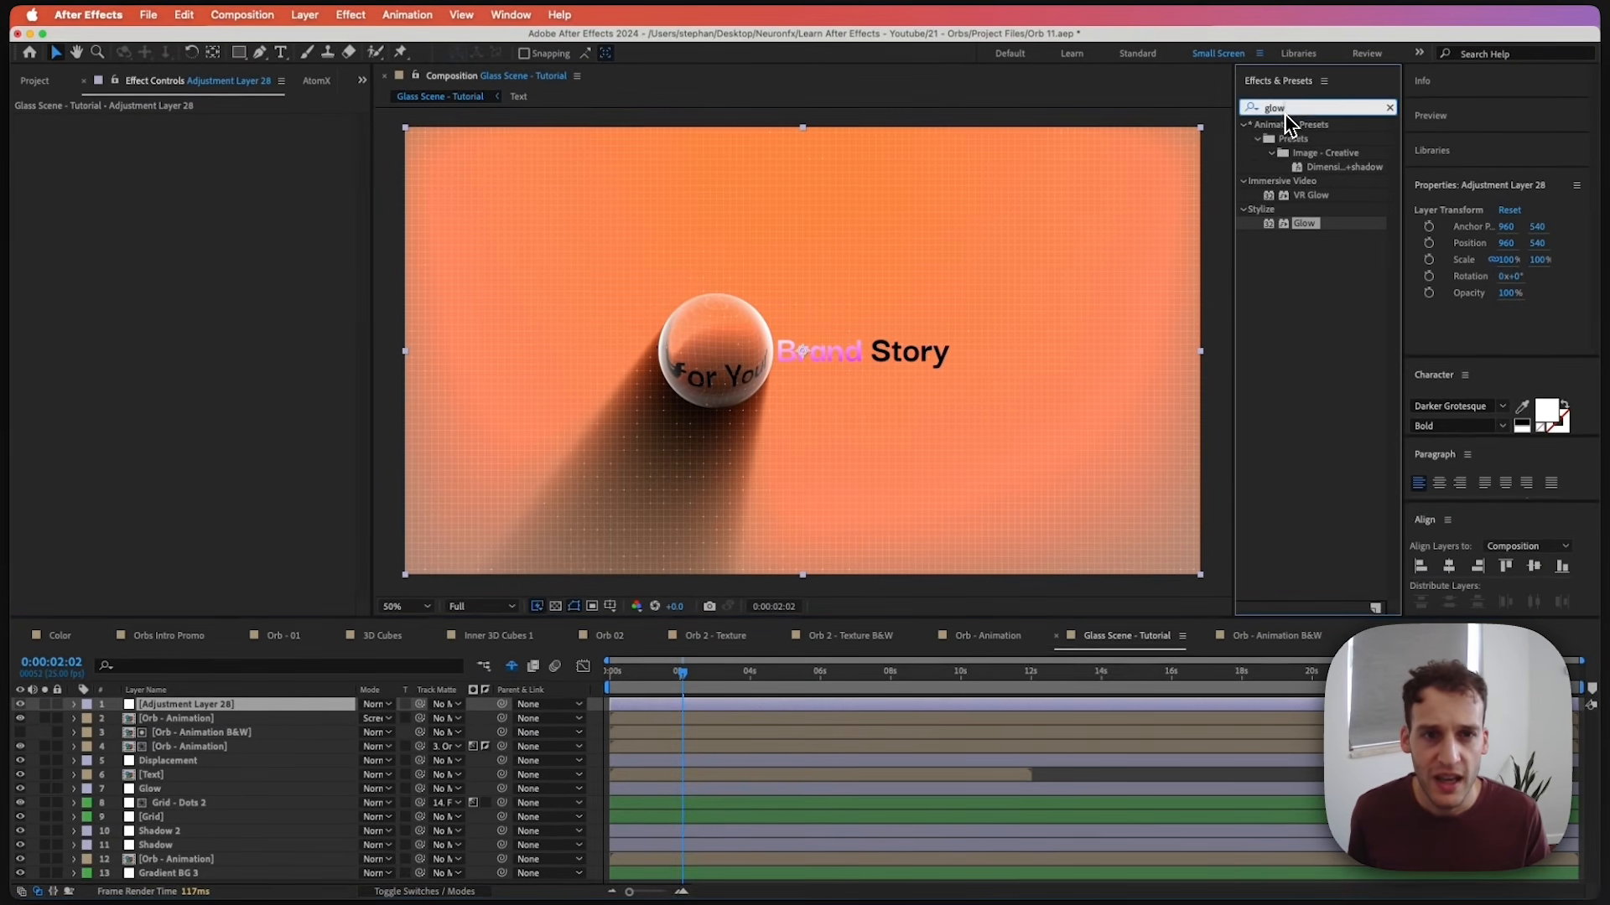
Apply the Curves effect to the new adjustment layer and raise its RGB curve in the highlights to brighten the scene.
type("curves")
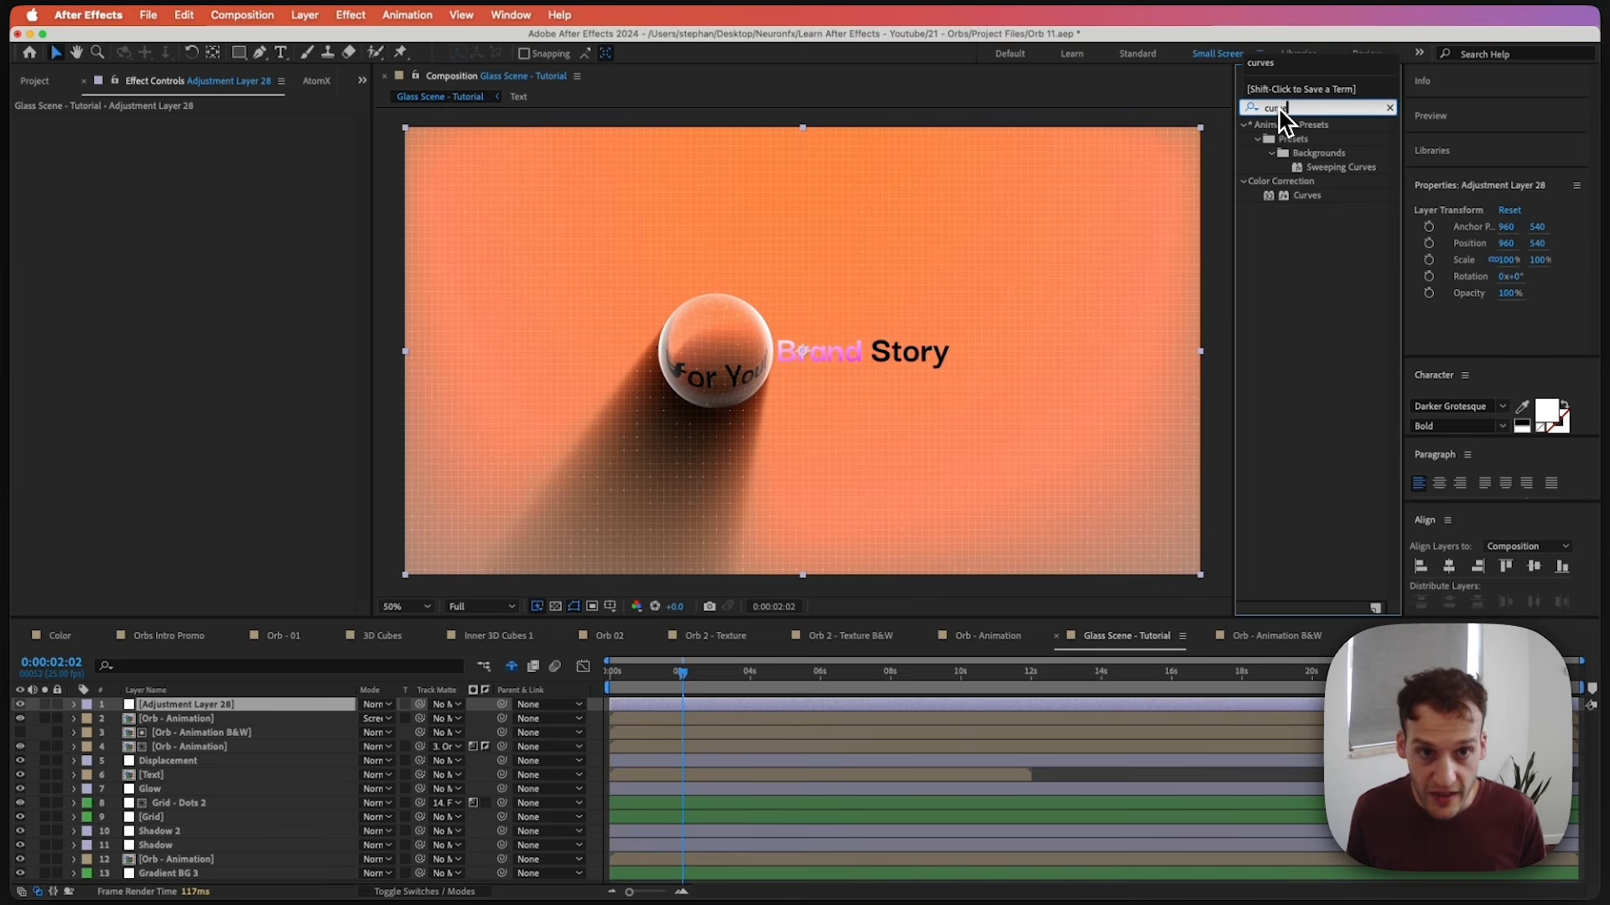
left_click_drag(1288, 199, 218, 524)
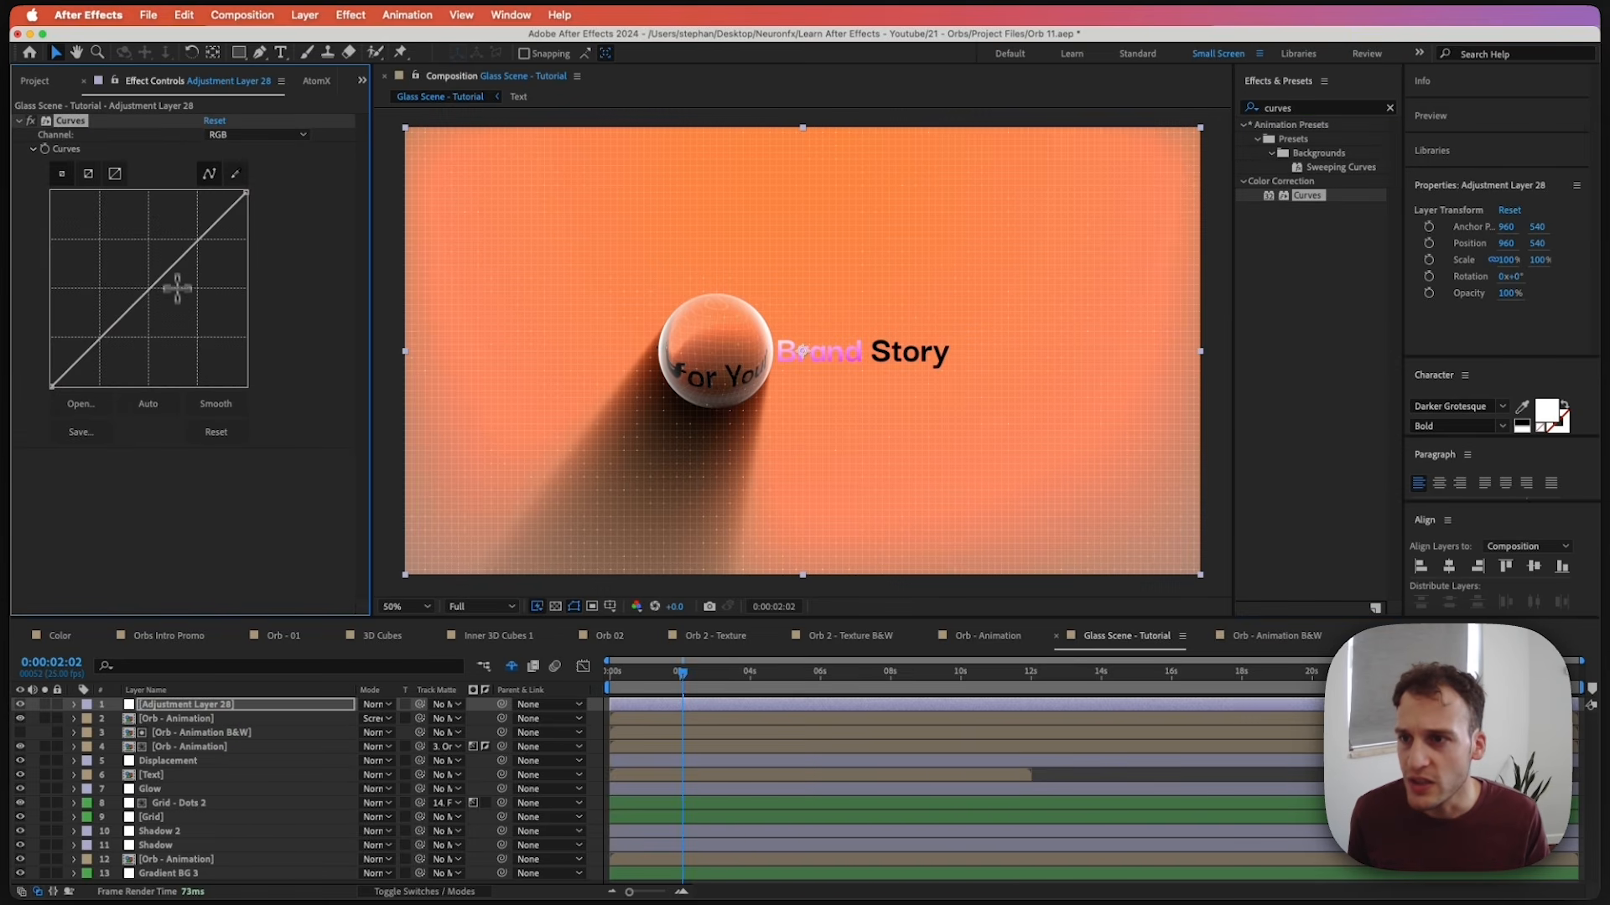
left_click_drag(176, 288, 186, 228)
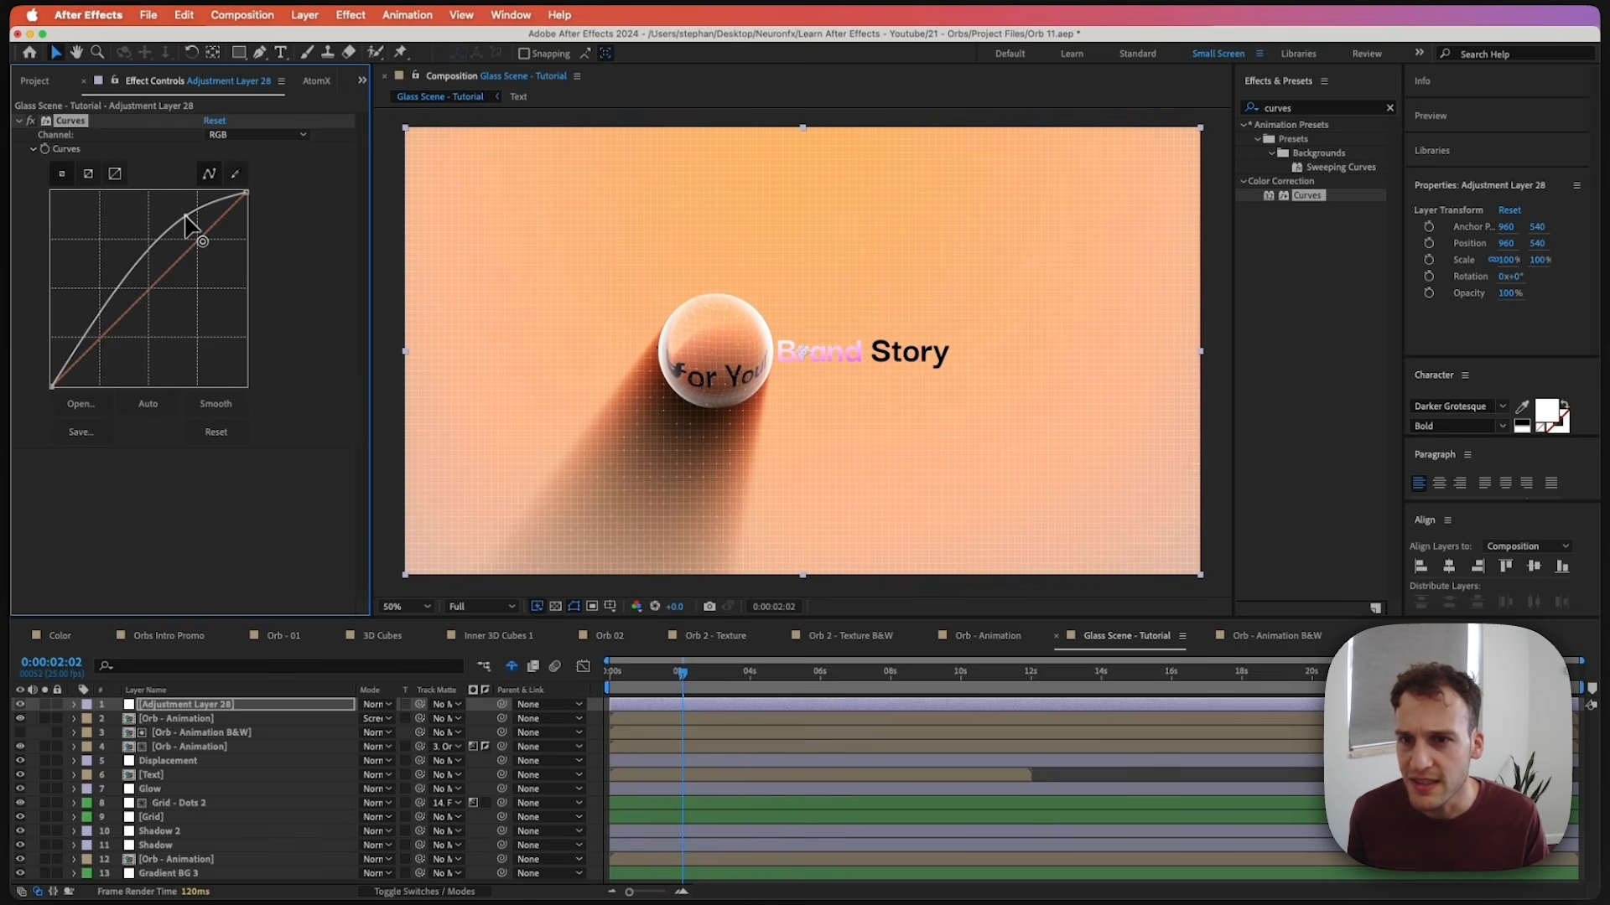
left_click_drag(104, 314, 99, 319)
left_click_drag(683, 674, 733, 674)
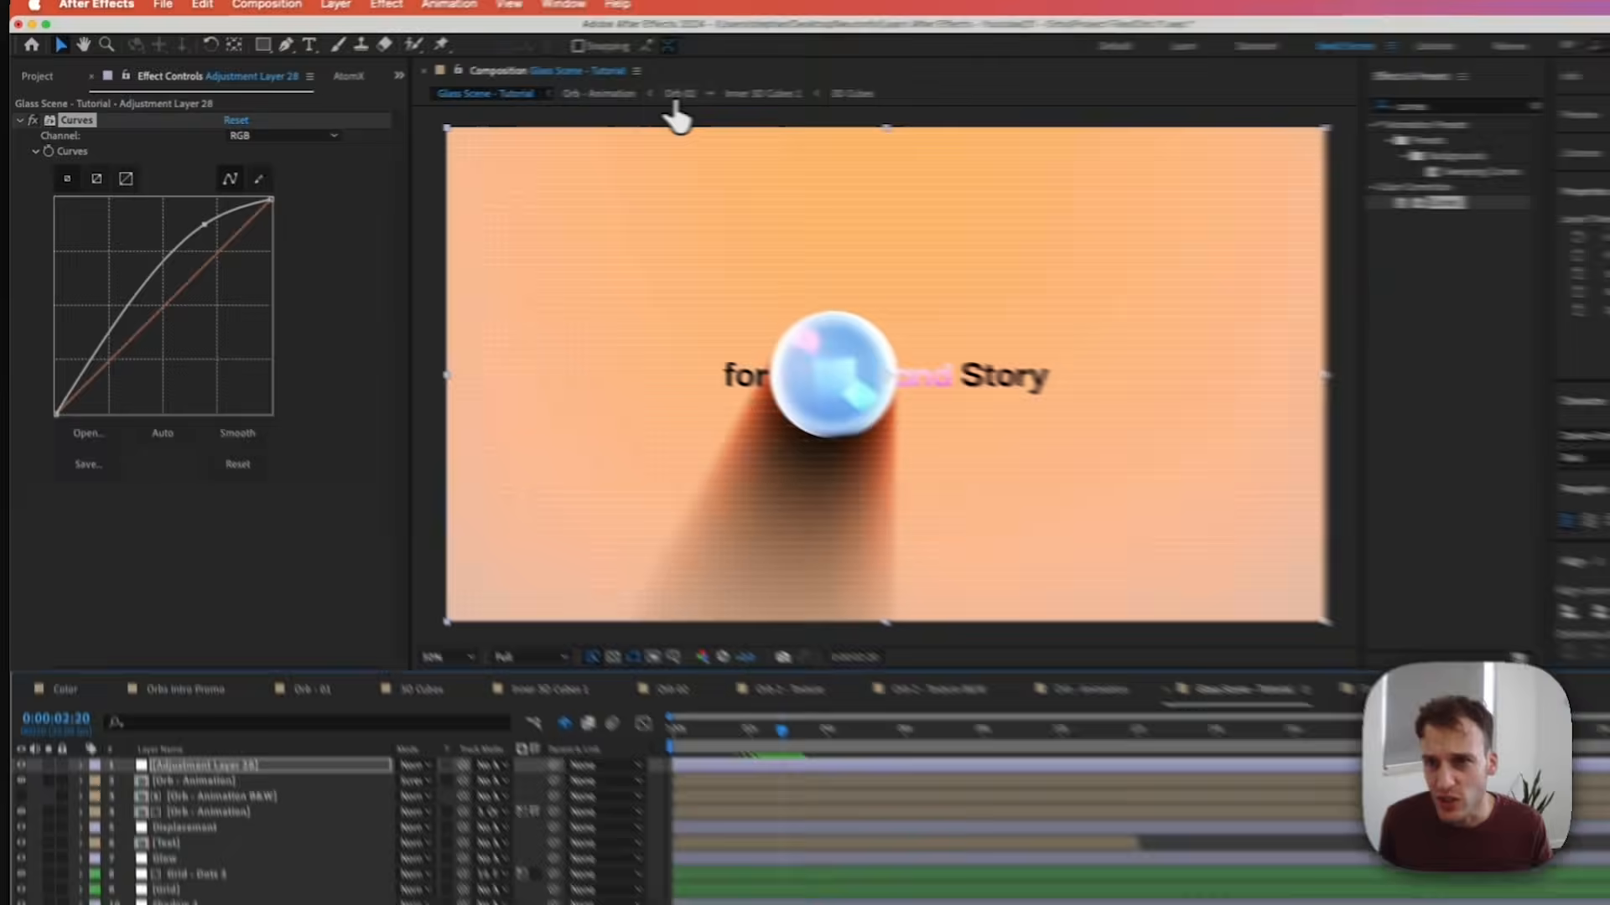
In the Orb 02 composition, set the Fast Box Blur radius of the Inner 3D Cubes 1 layer to 45.
left_click(677, 96)
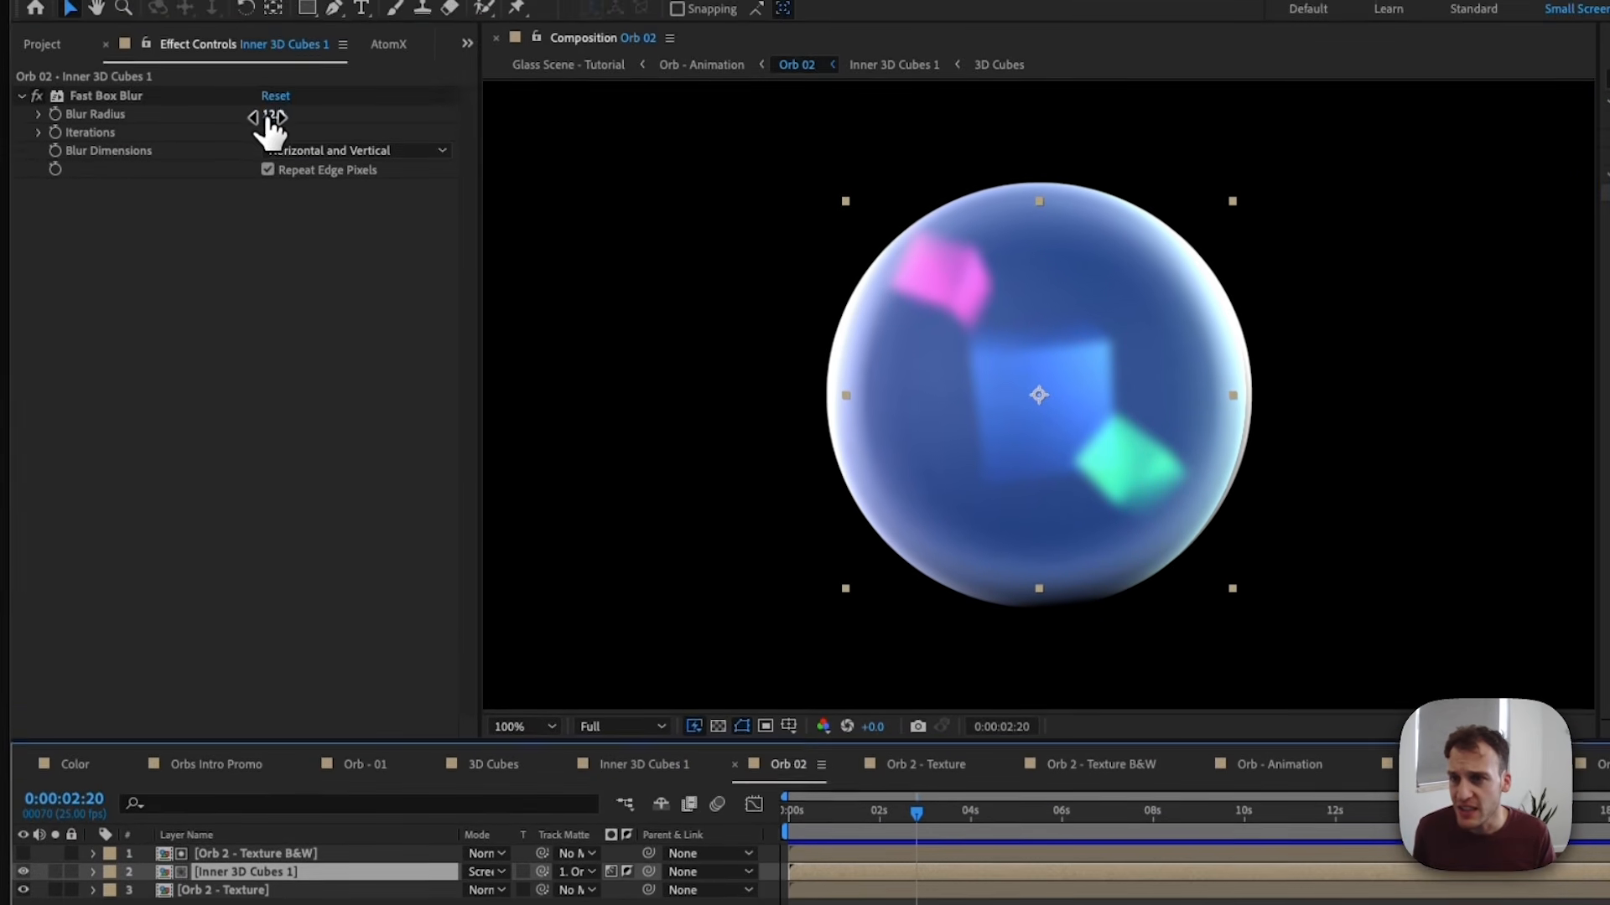
left_click_drag(270, 19, 280, 19)
left_click_drag(279, 116, 301, 116)
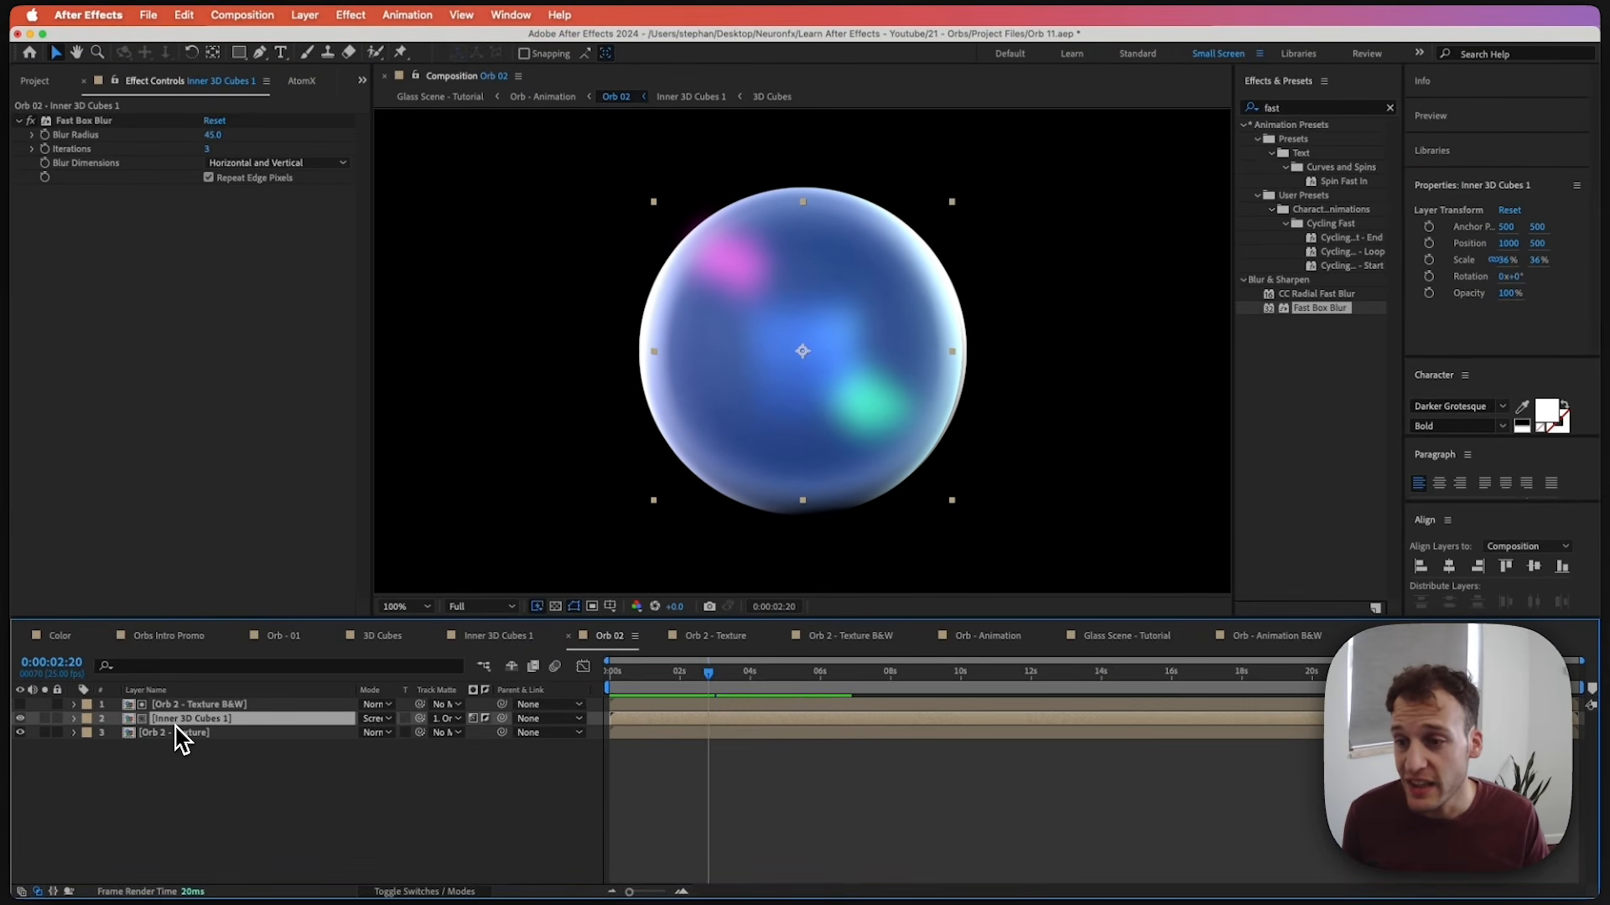
In the Inner 3D Cubes 1 composition, duplicate the magenta 3D Cubes layer and scale the copy to 109%.
double_click(175, 724)
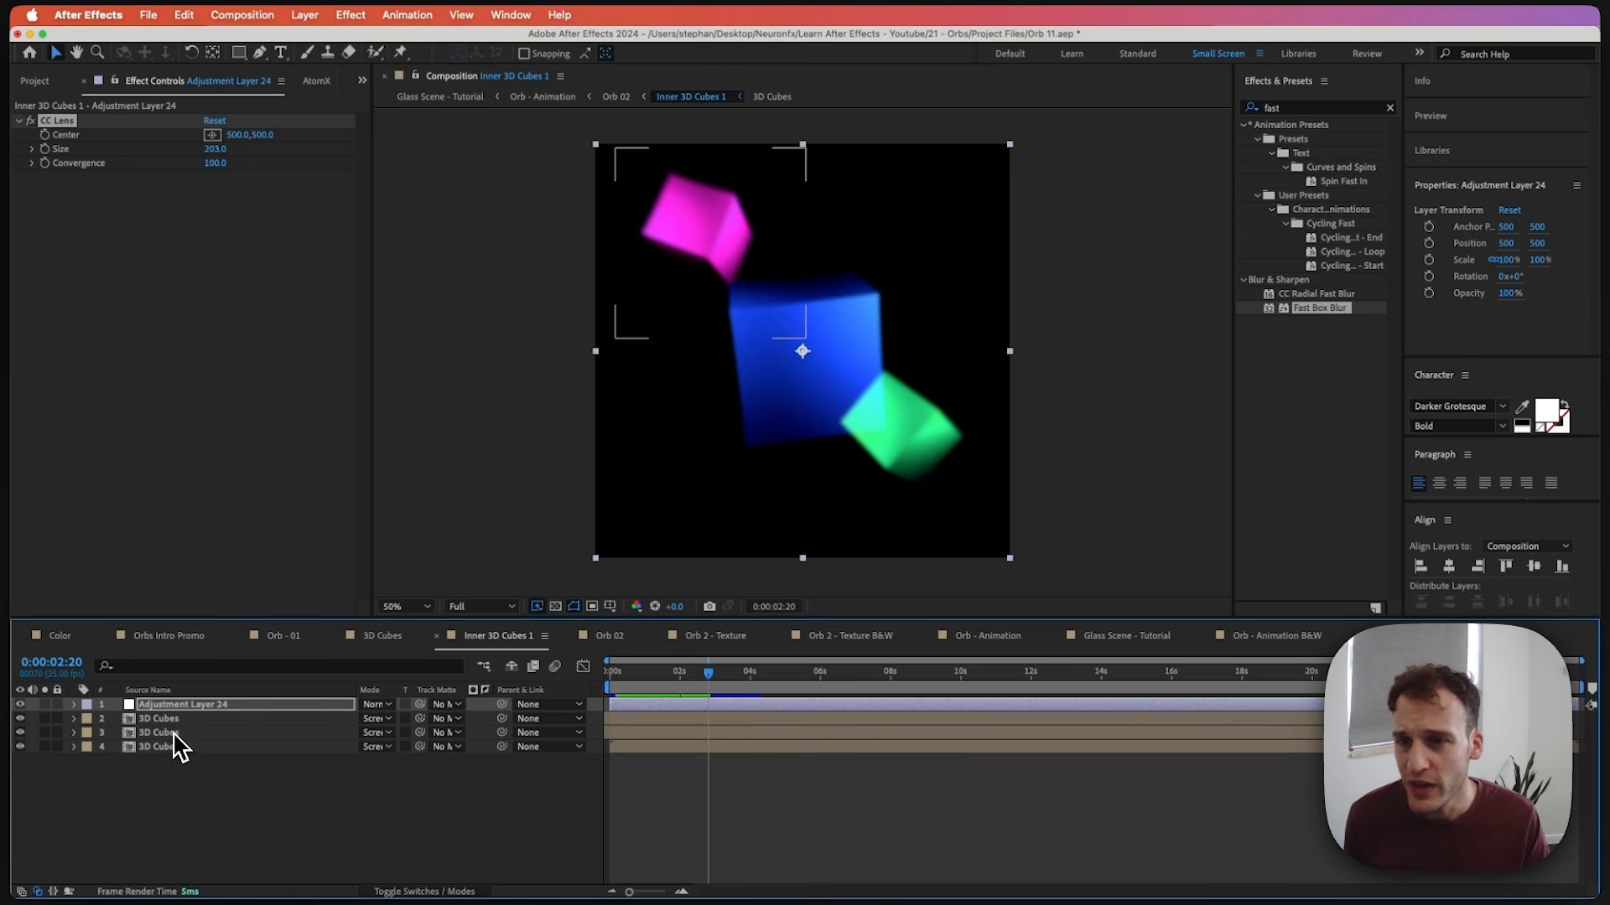
left_click(171, 723)
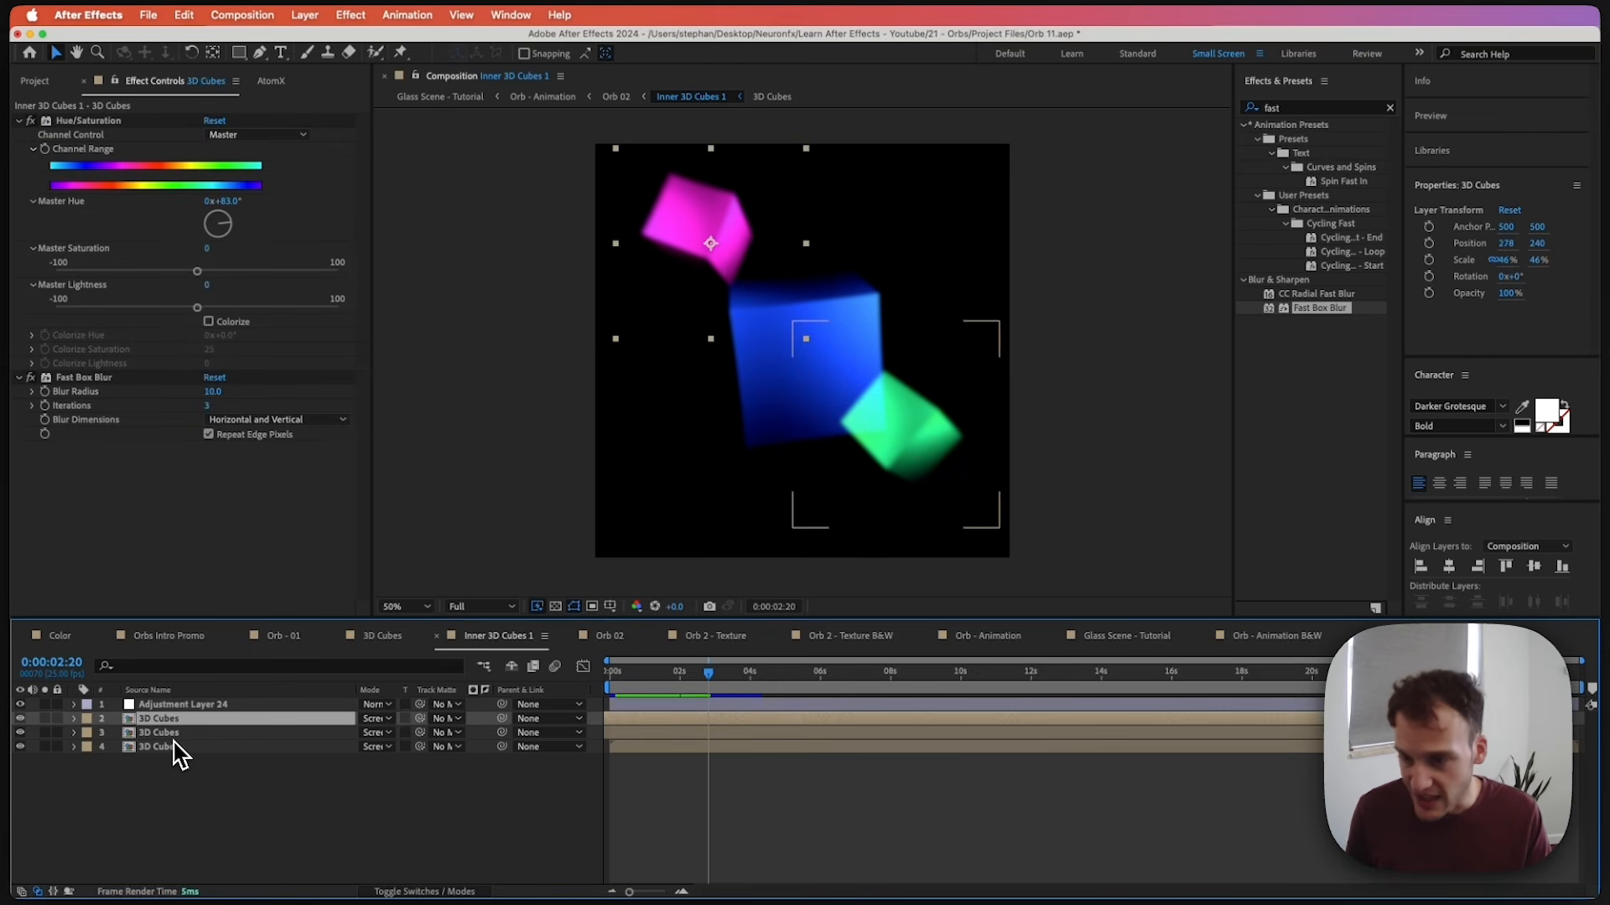
key("super+d")
key("s")
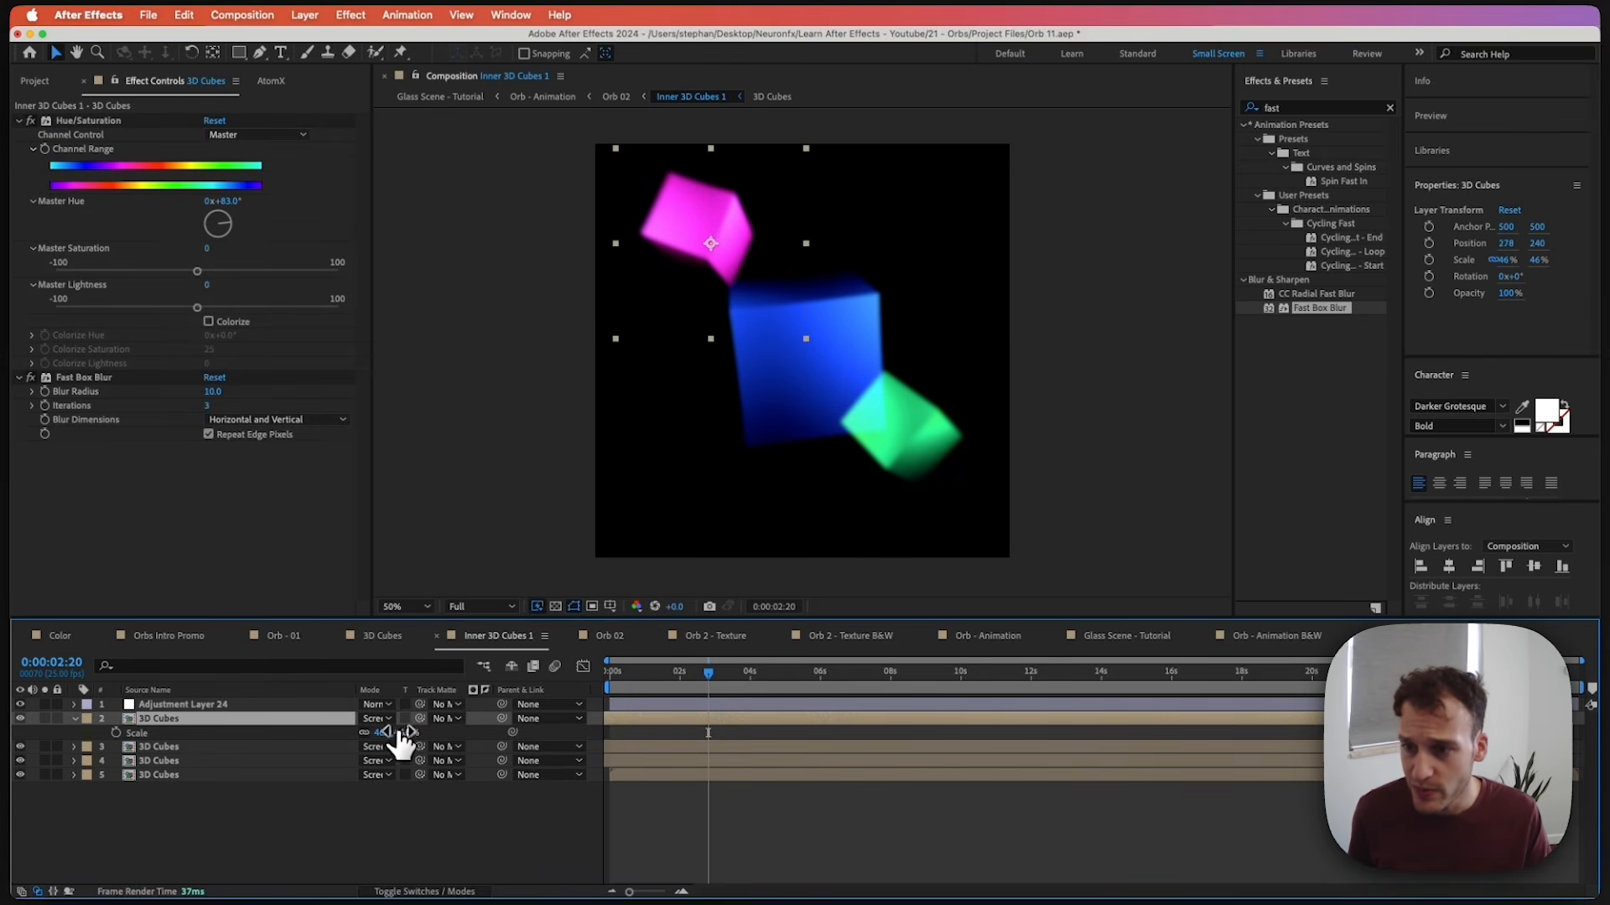
left_click_drag(401, 732, 449, 729)
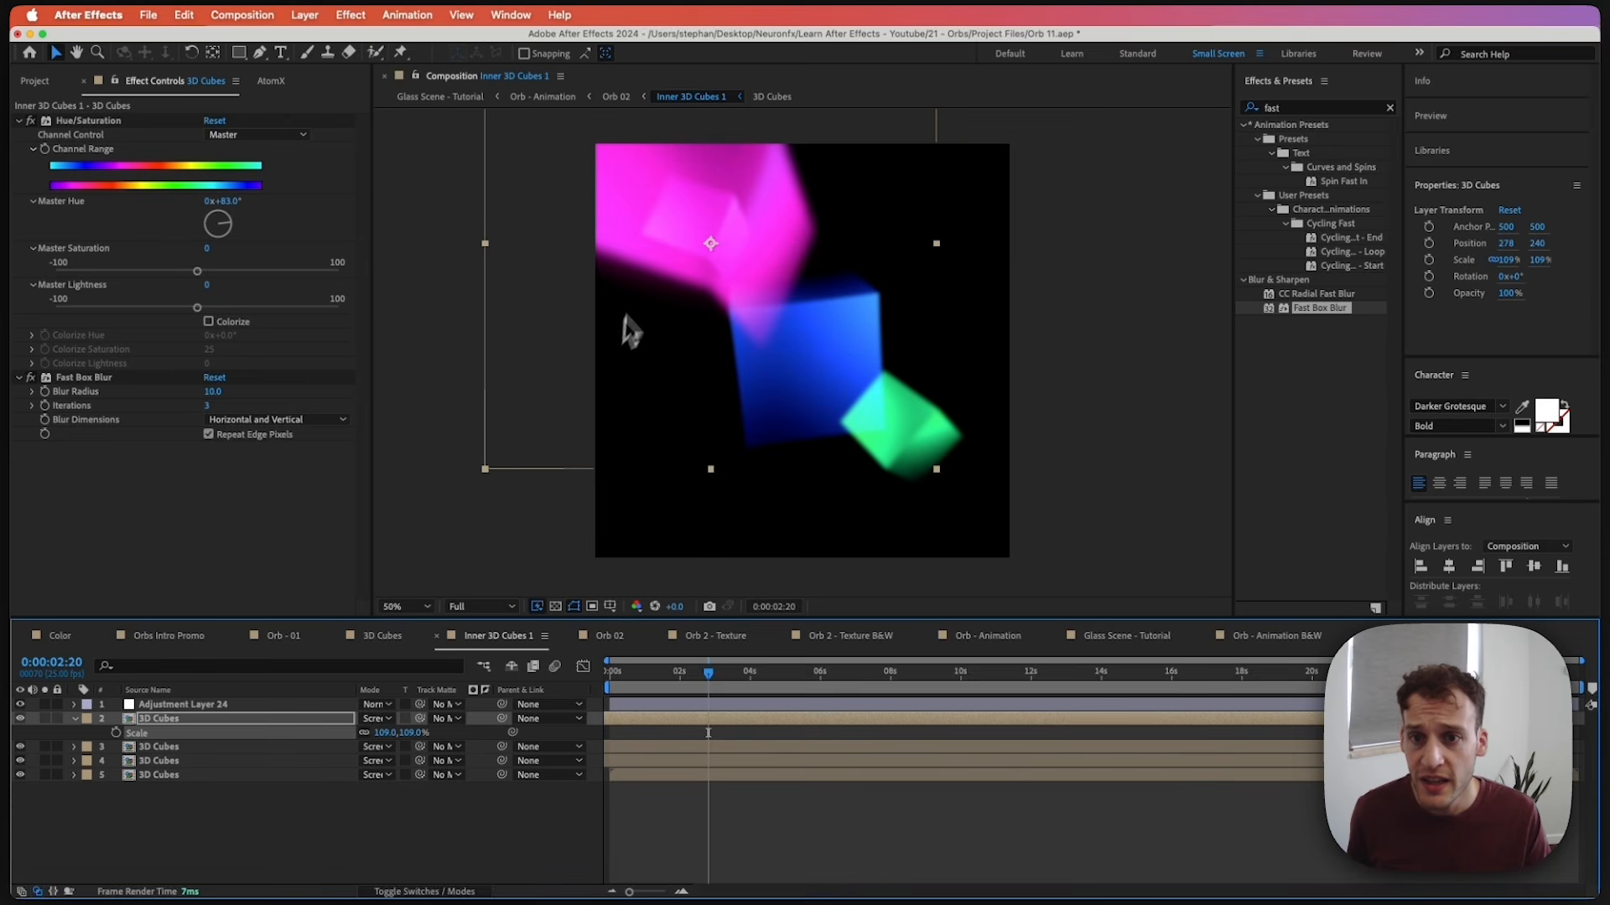
Move the enlarged magenta cubes copy to about 510, 526, fine-tune its scale and preview the result in Glass Scene - Tutorial.
left_click_drag(629, 331, 747, 395)
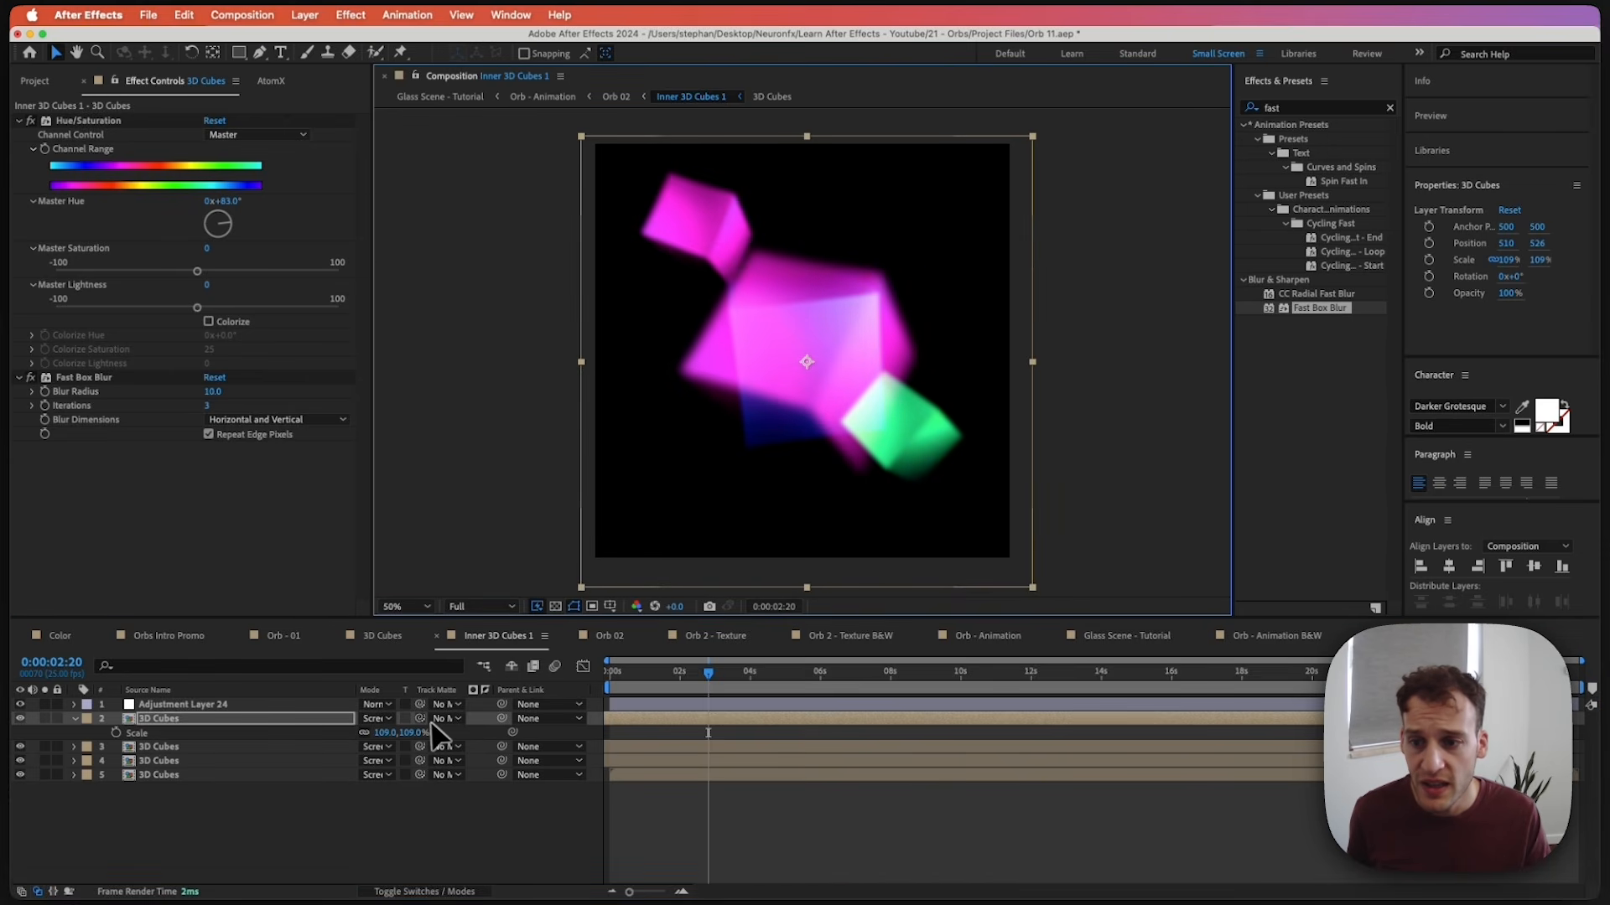
left_click_drag(416, 732, 421, 732)
key("space")
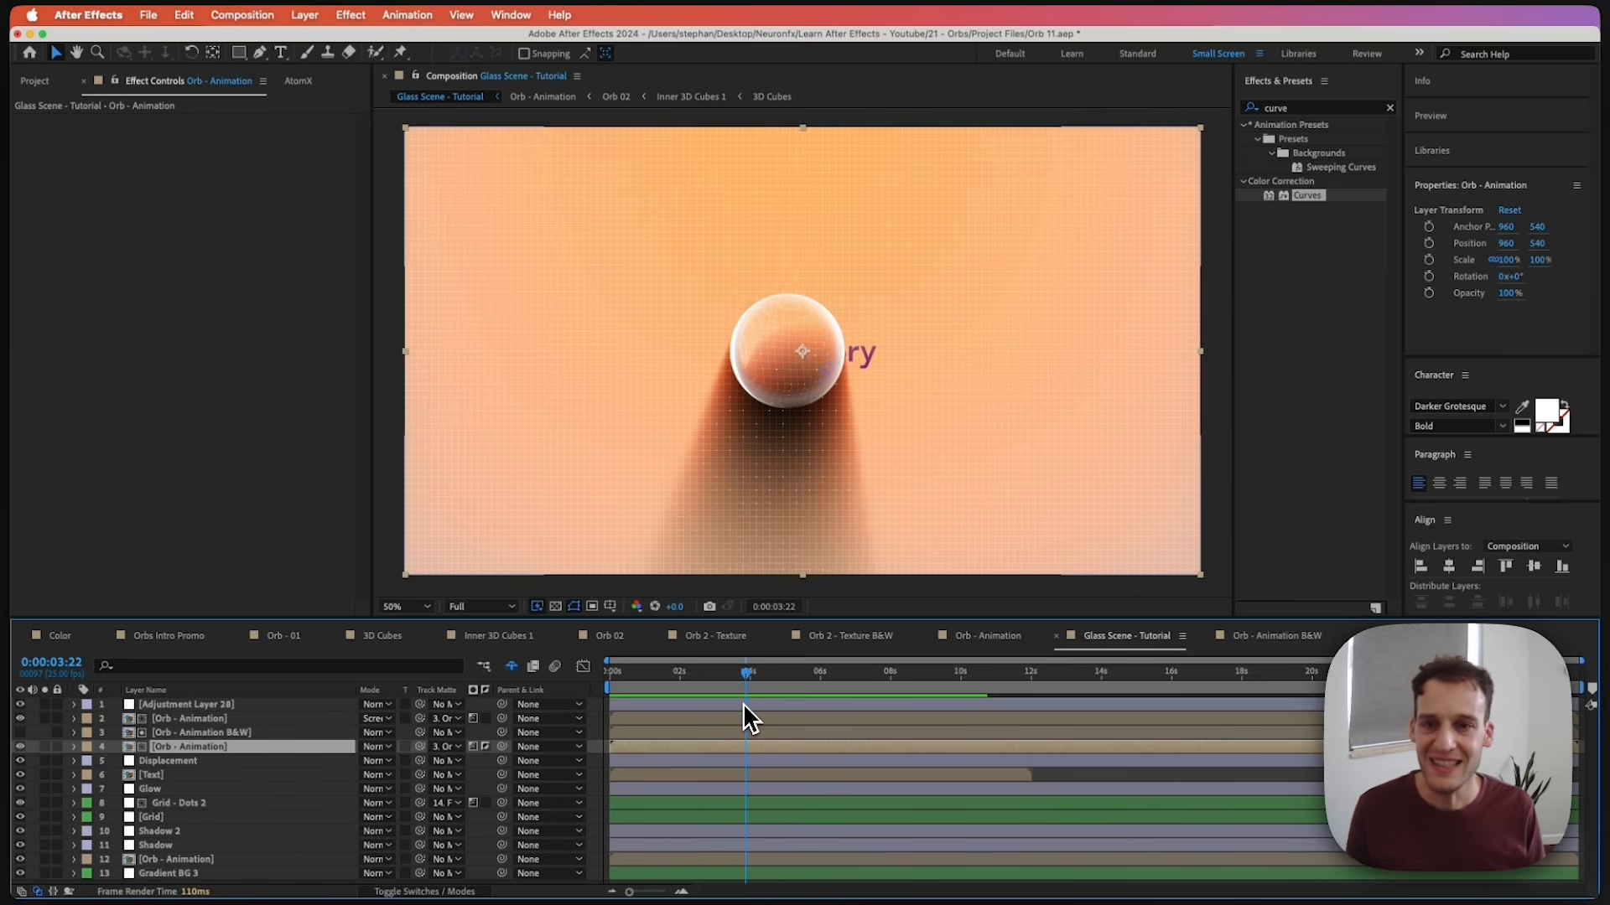
left_click_drag(737, 689, 720, 681)
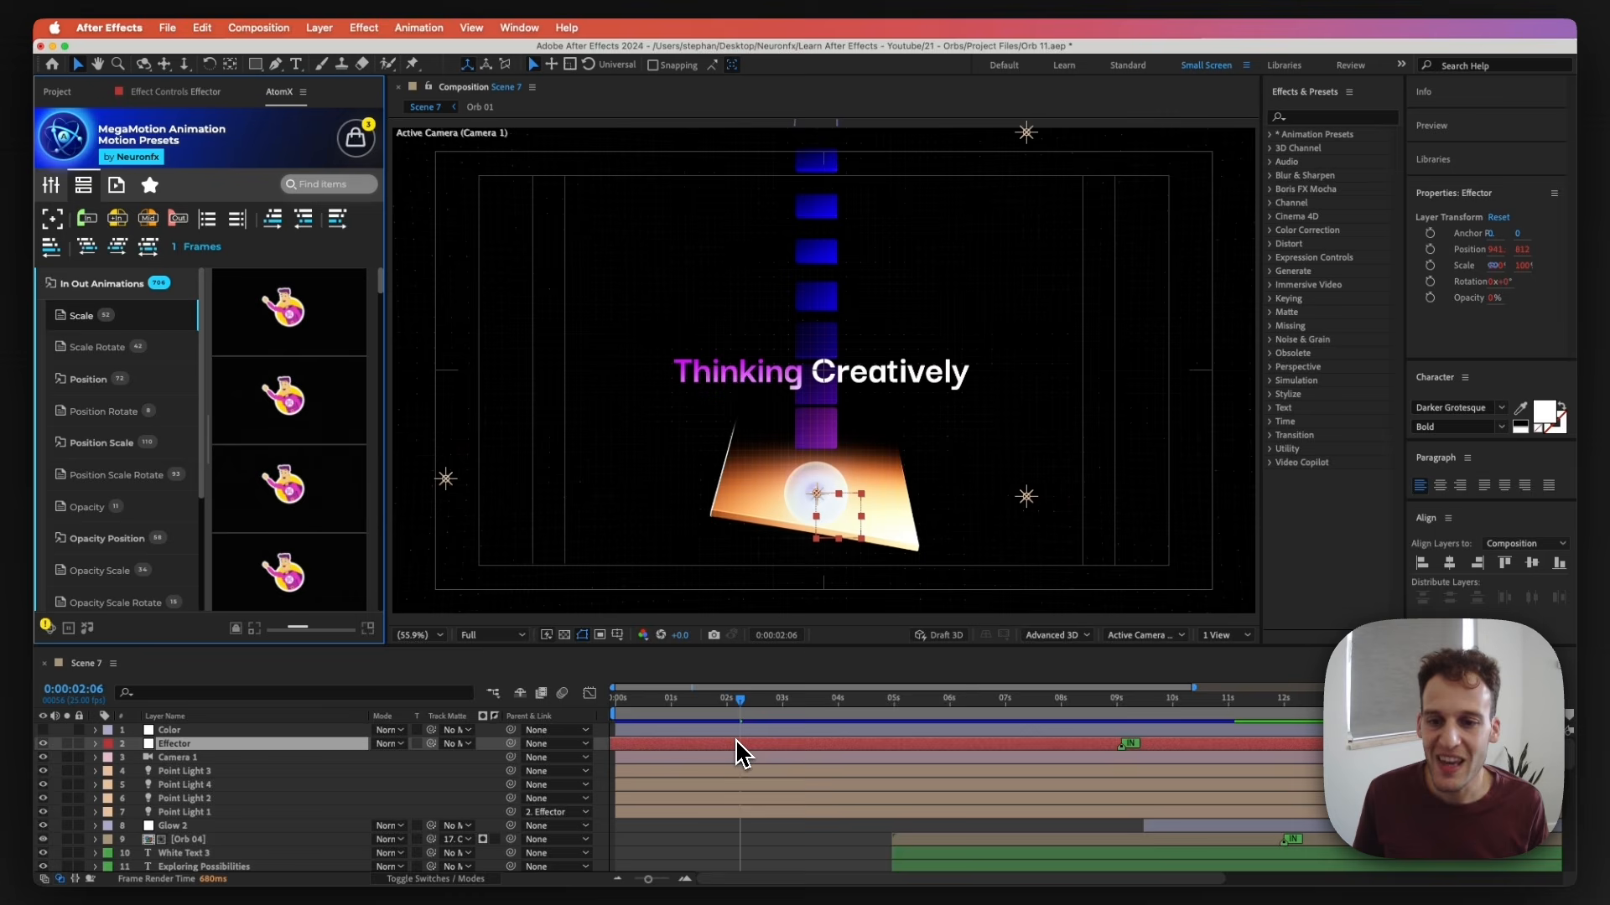
Try nudging the Effector layer at the orb in Scene 7 at 0:00:02:00, and undo the move.
left_click(736, 741)
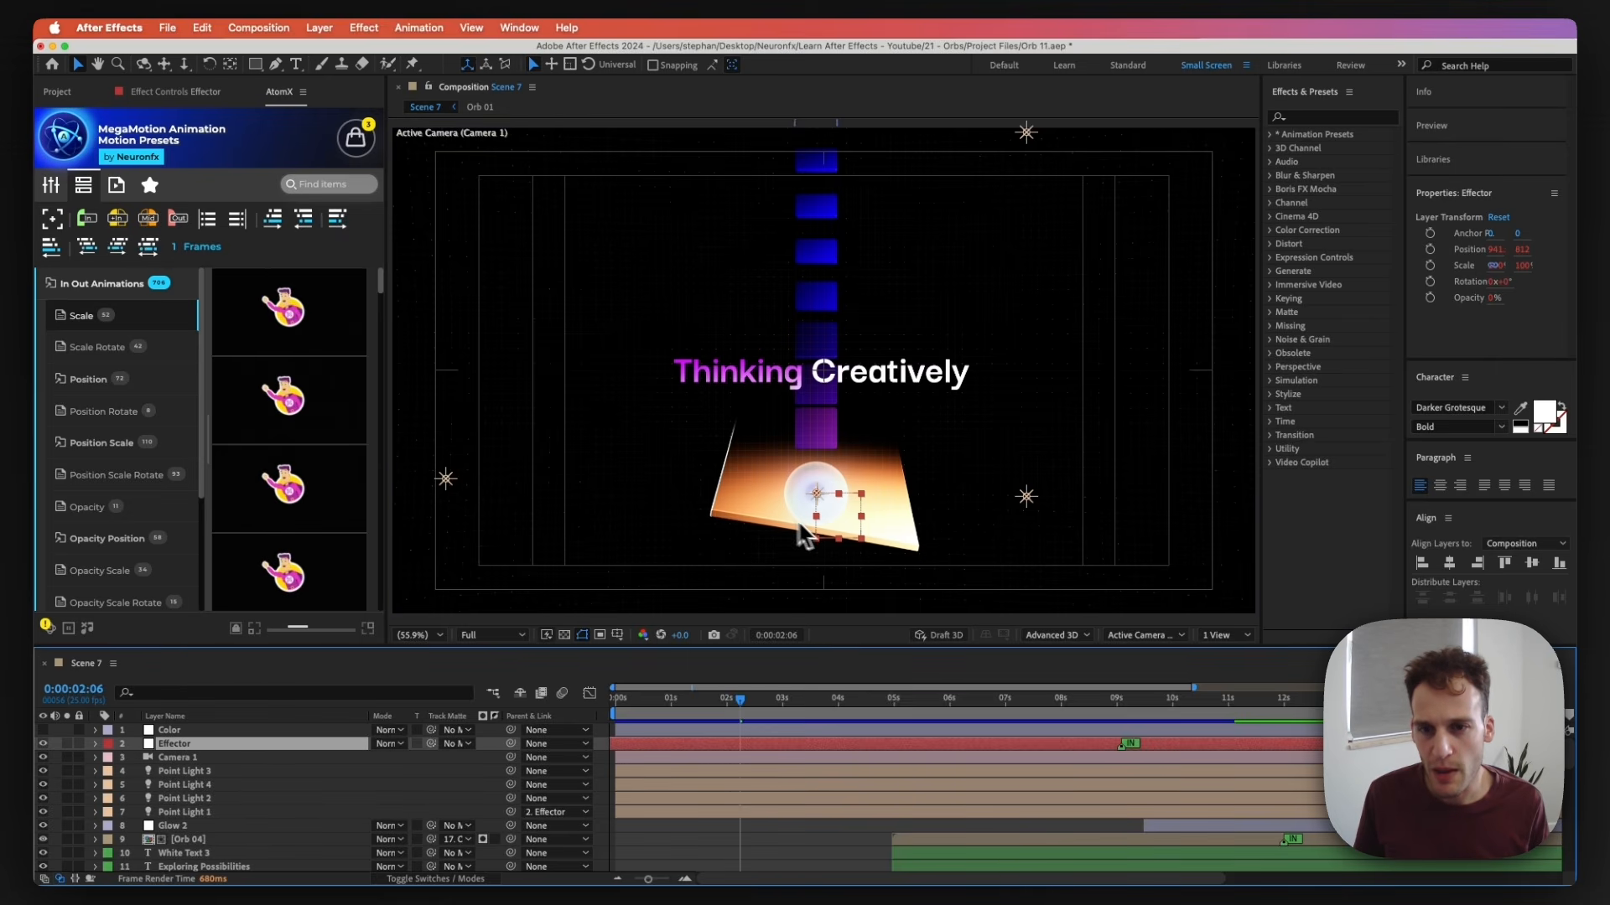
mouse_move(746, 707)
left_mouse_down()
mouse_move(713, 708)
mouse_move(906, 717)
mouse_move(726, 708)
left_mouse_up()
left_click(835, 532)
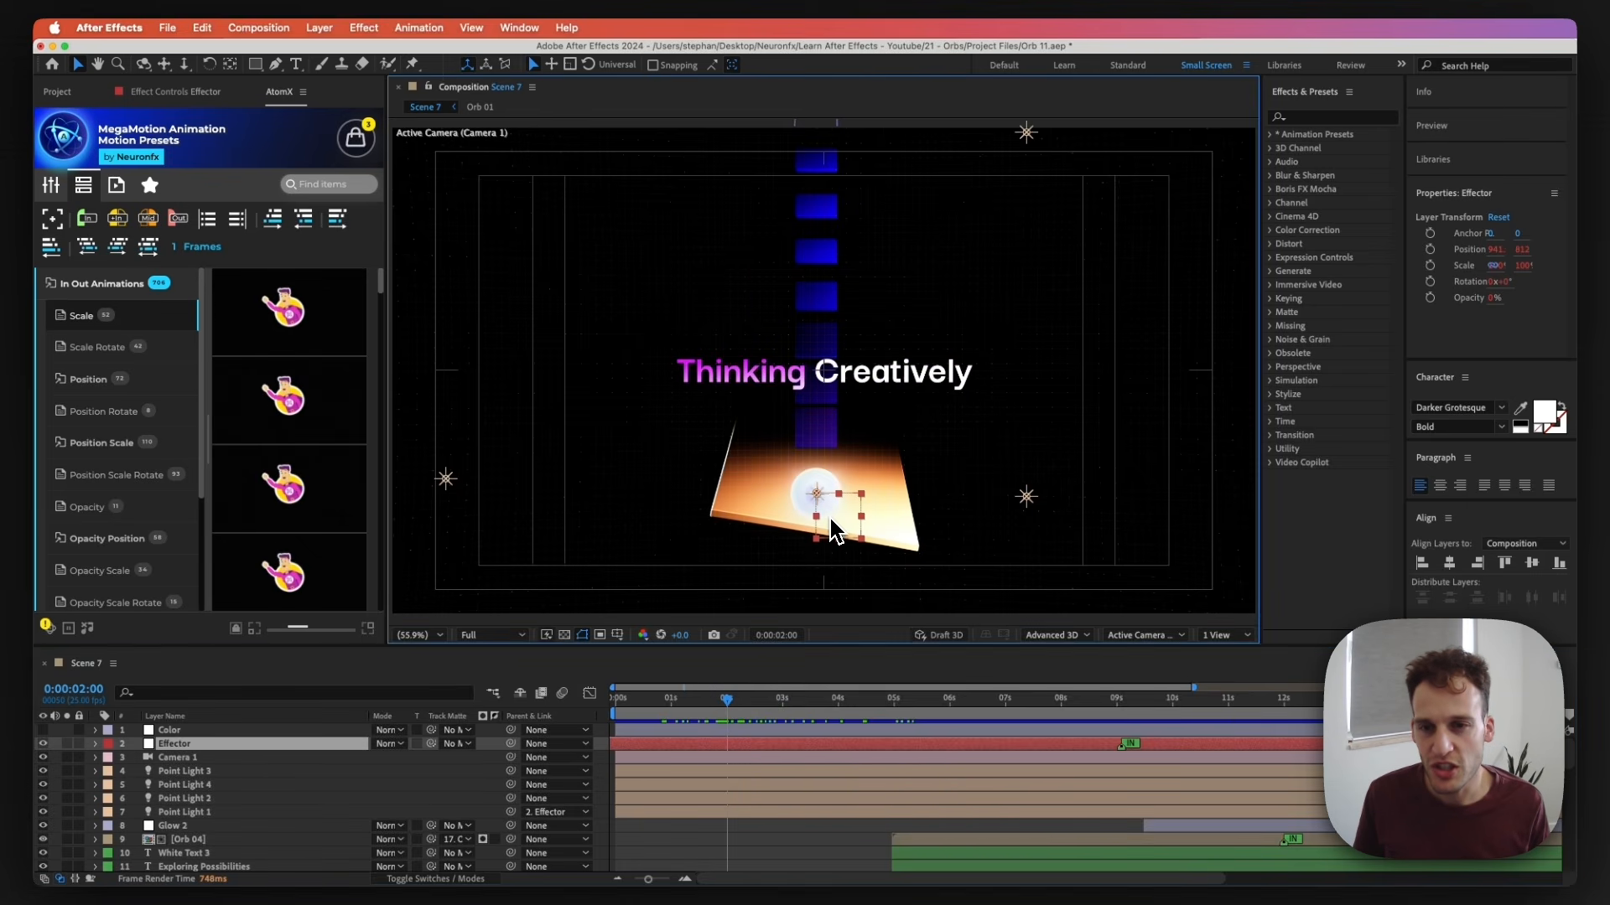
mouse_move(830, 493)
left_mouse_down()
mouse_move(832, 225)
mouse_move(847, 353)
mouse_move(832, 490)
left_mouse_up()
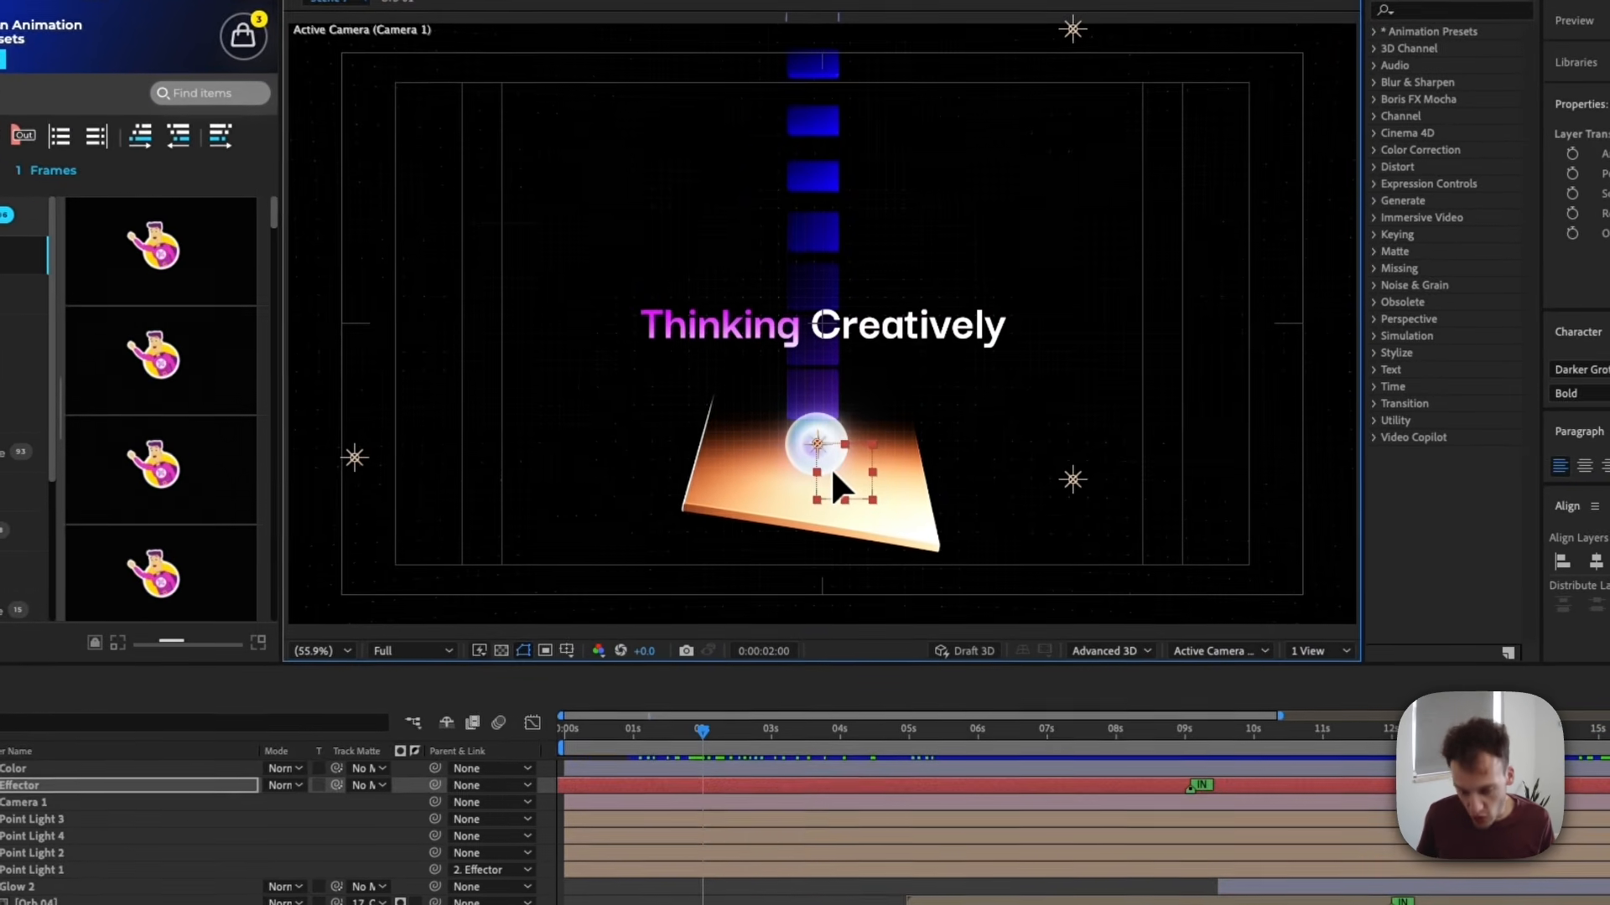
key("super+z")
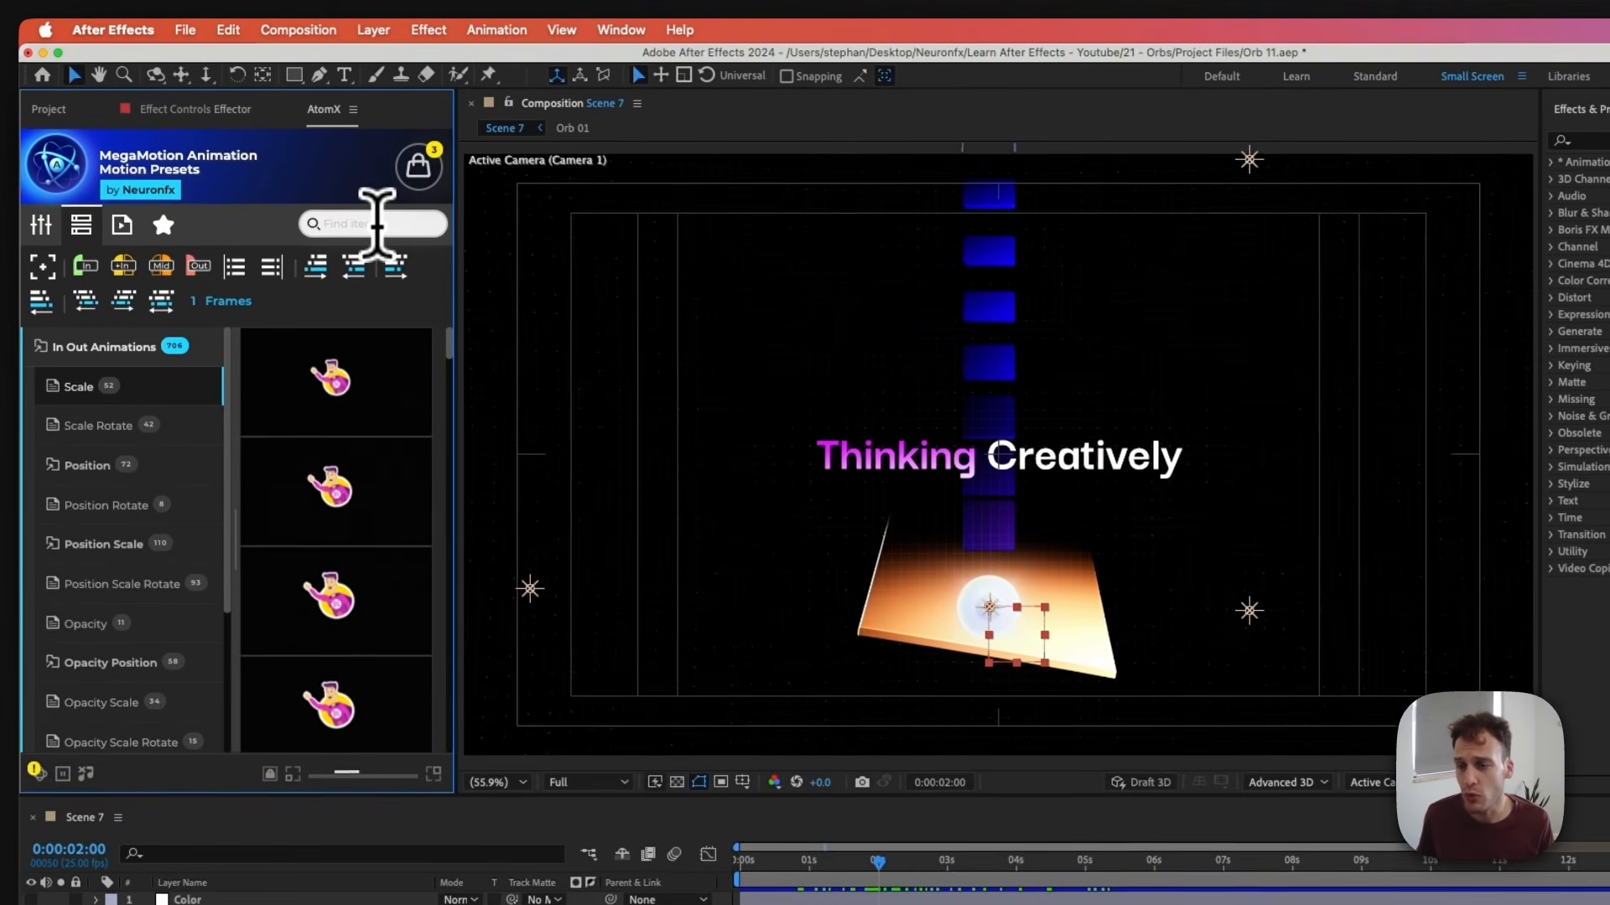
Search the AtomX presets for "bounce_med_t", apply IN_Bounce_Med_Top to the Effector layer and preview the bounce.
left_click(377, 225)
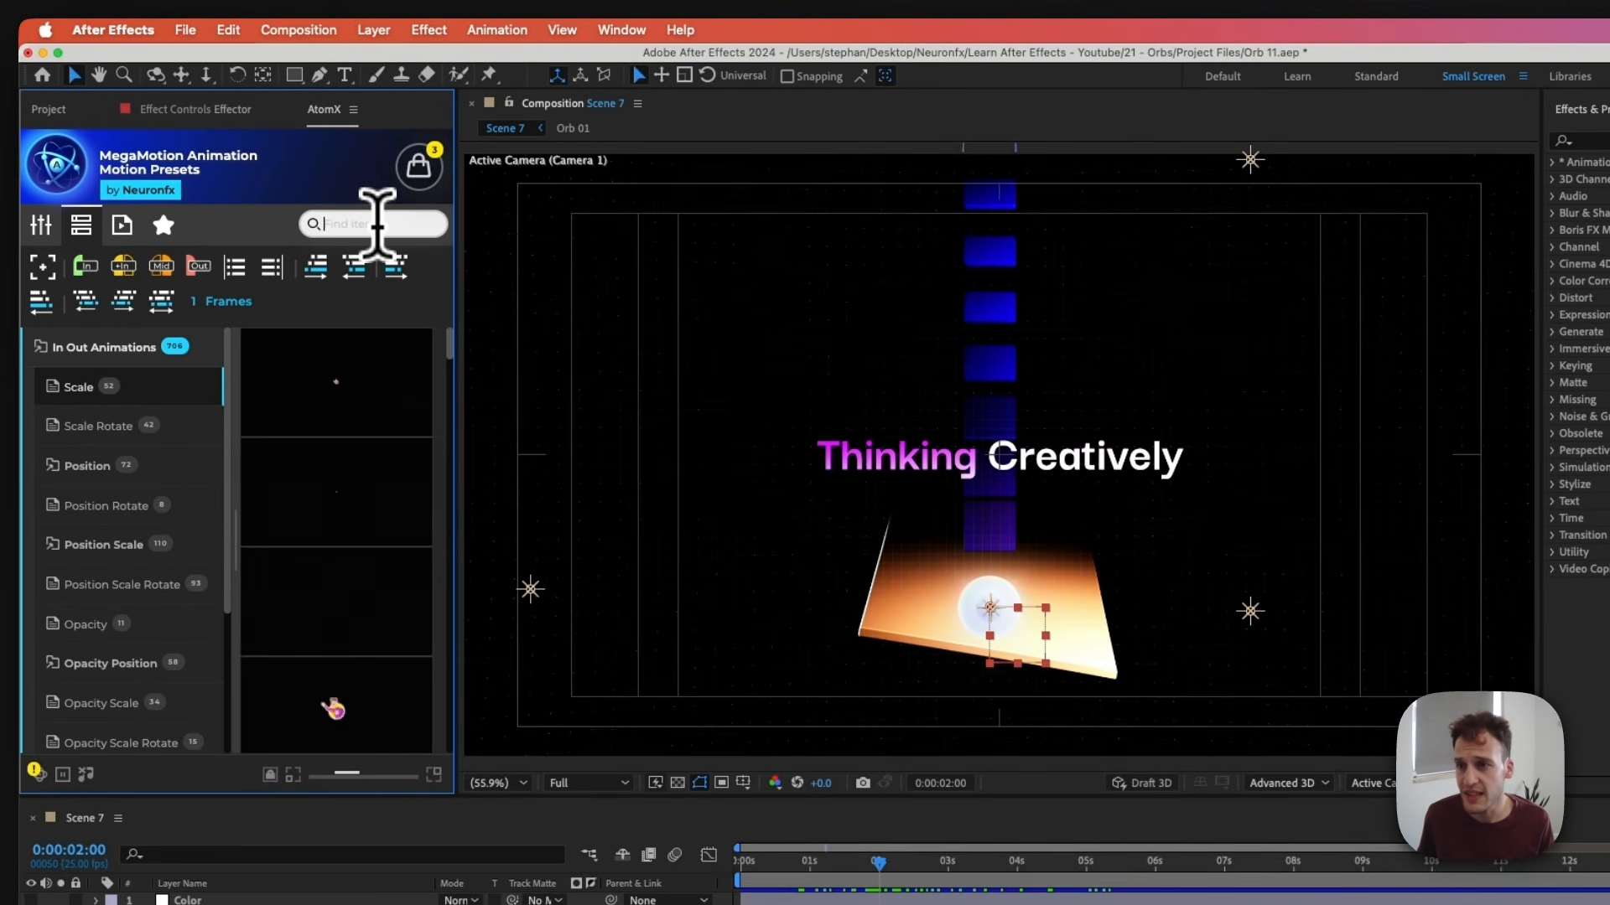
type("bounce_med_t")
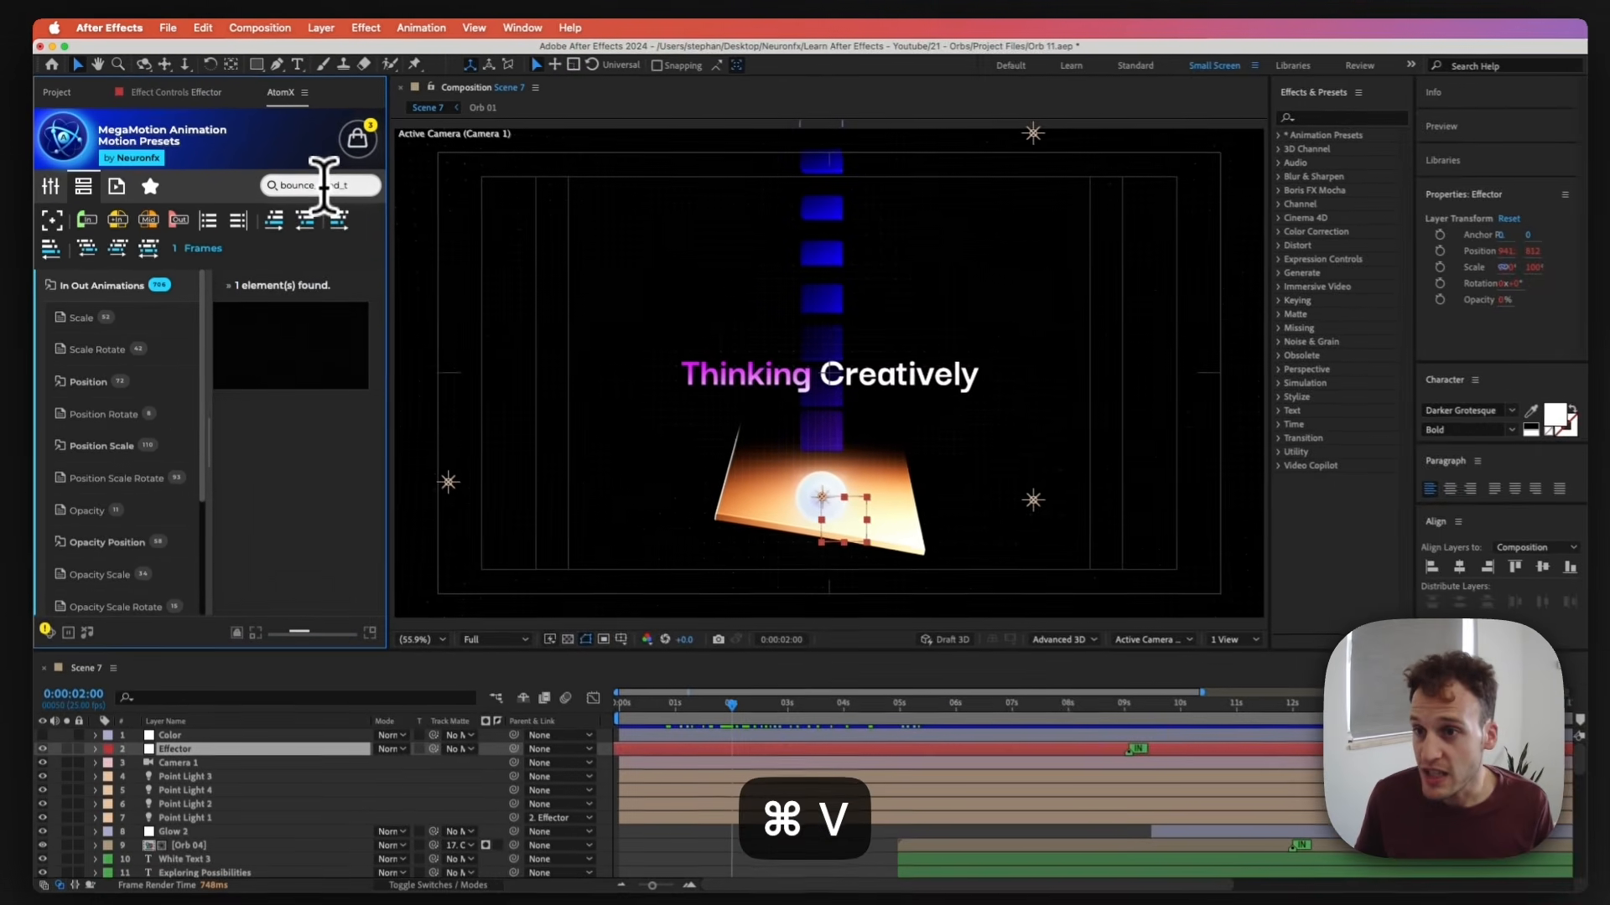
left_click(255, 380)
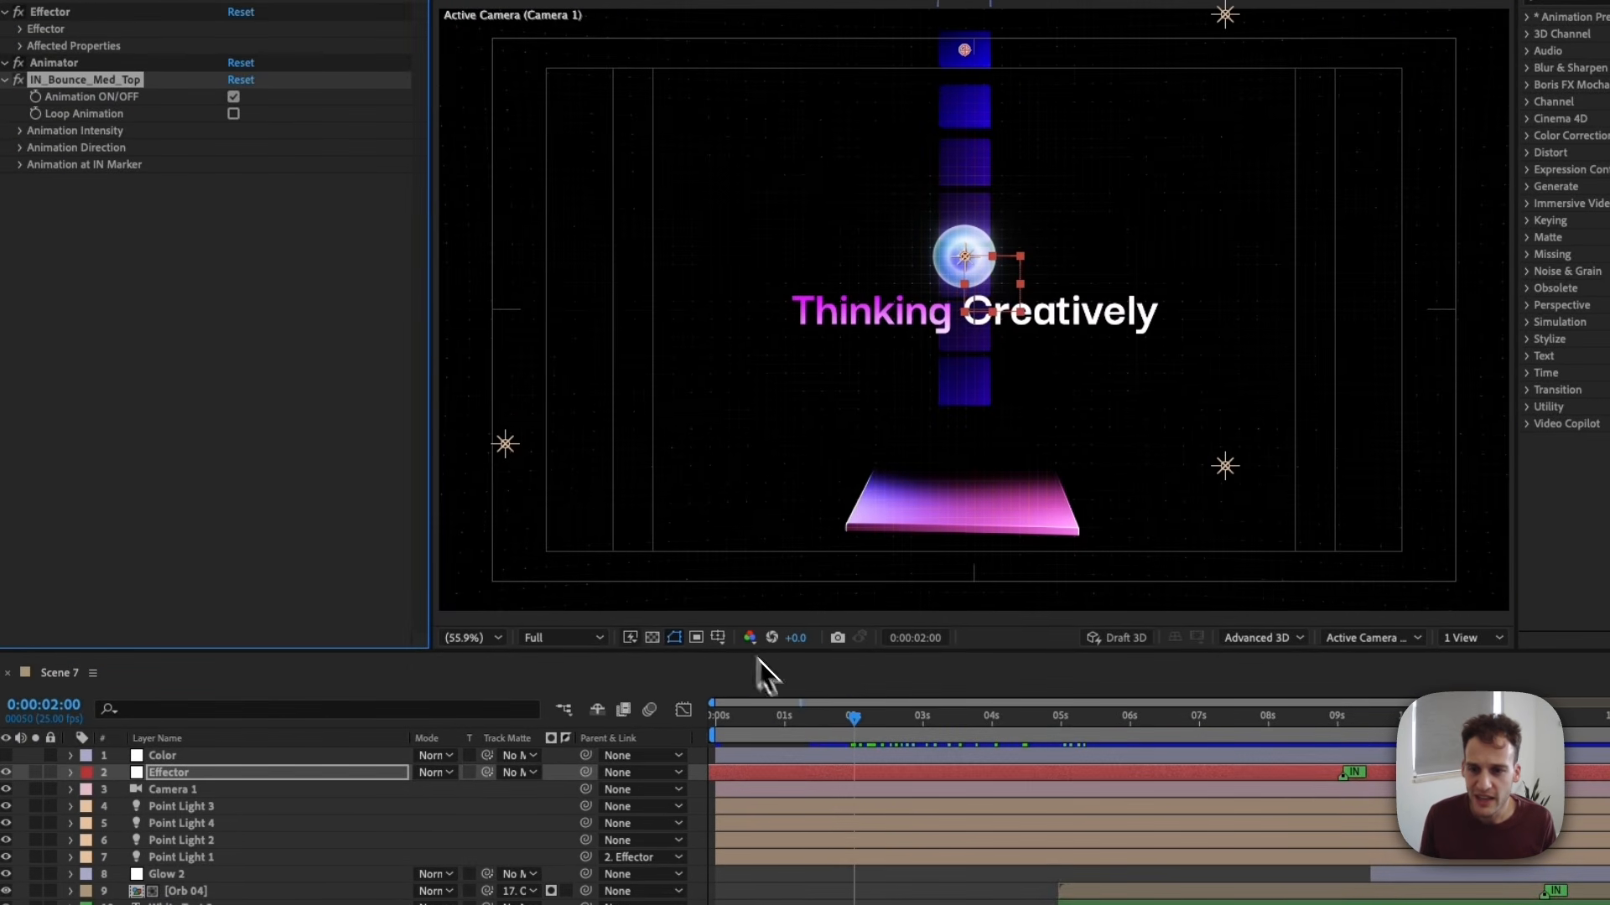
left_click_drag(788, 720, 852, 697)
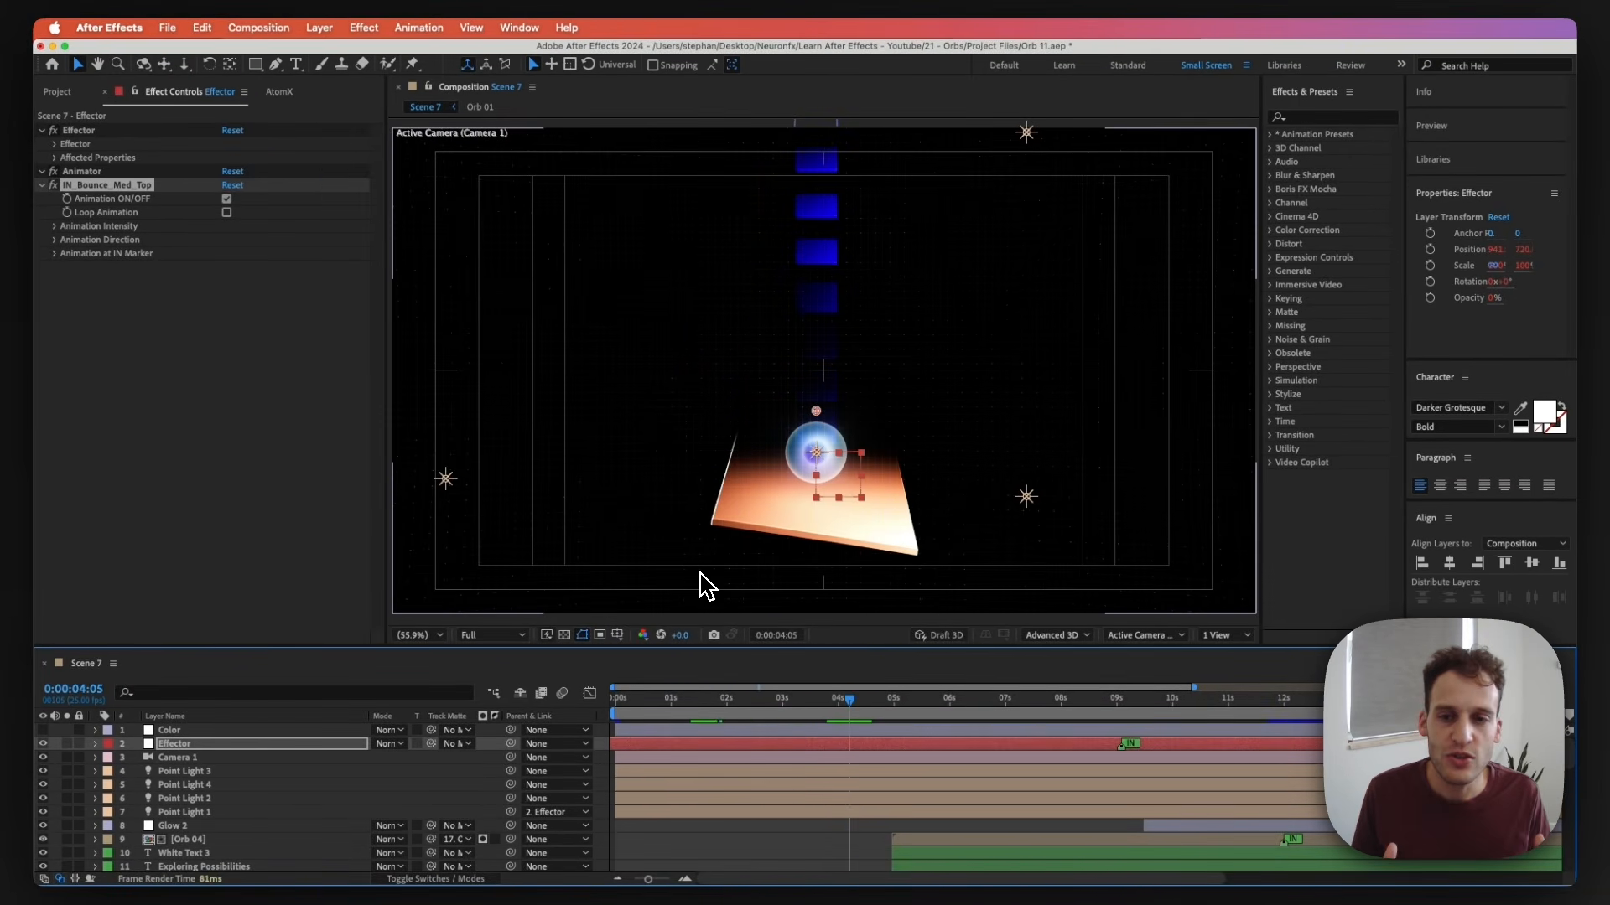